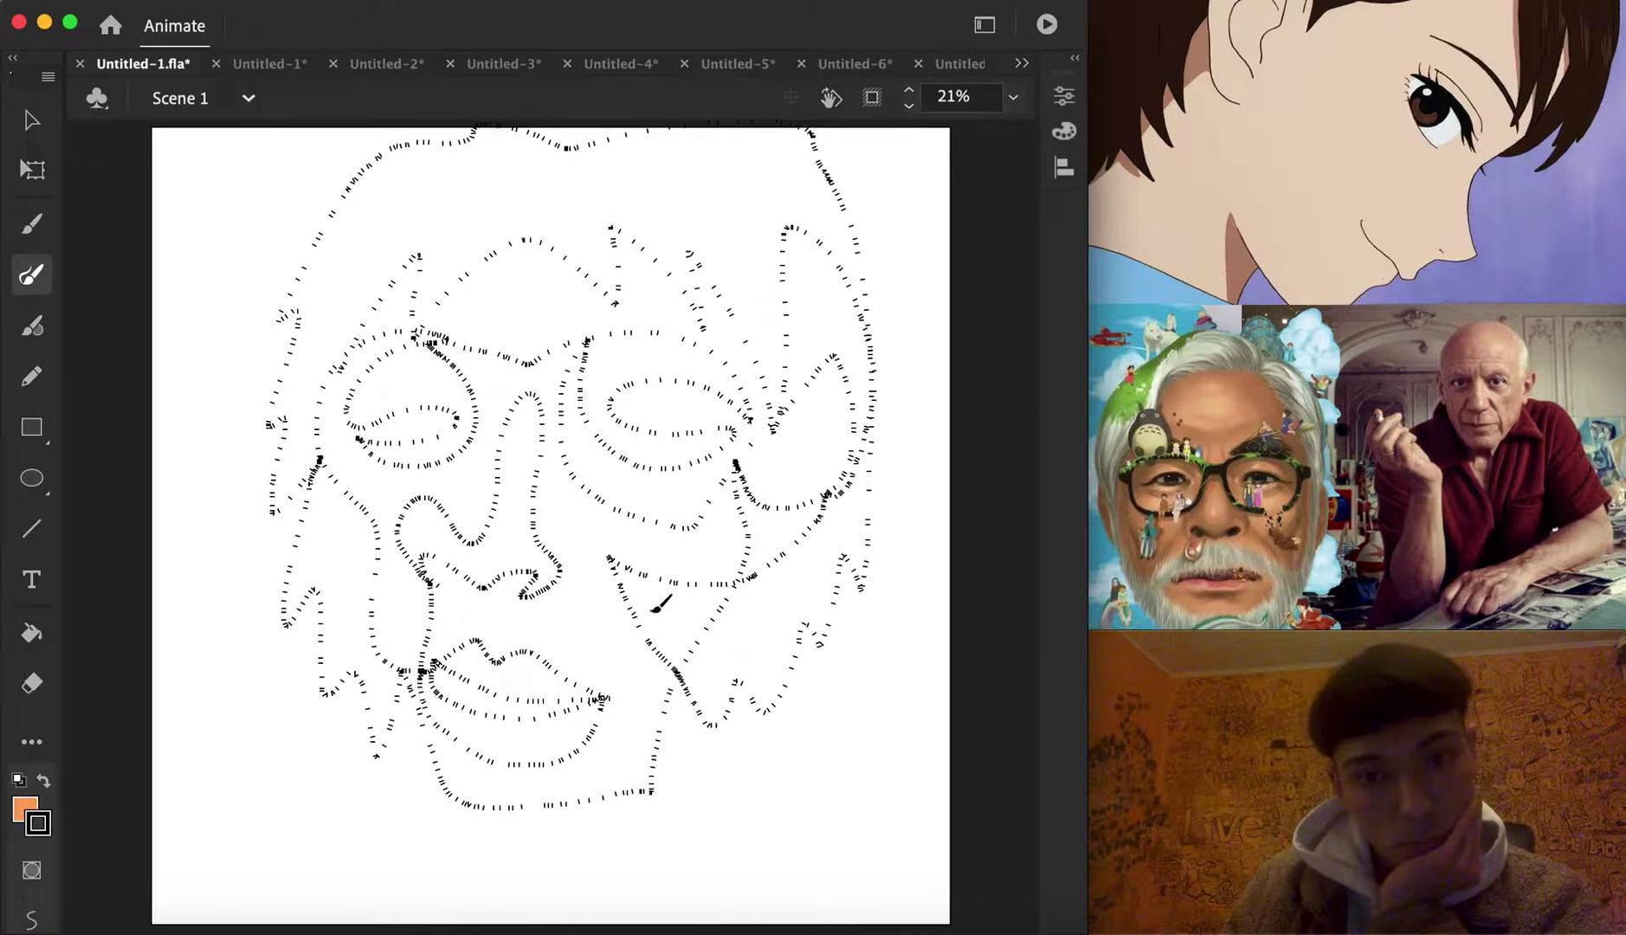
# Set the fill colour to black and fill the portrait's face, eye and right glasses areas with the Paint Bucket
pyautogui.click(27, 817)
pyautogui.click(143, 535)
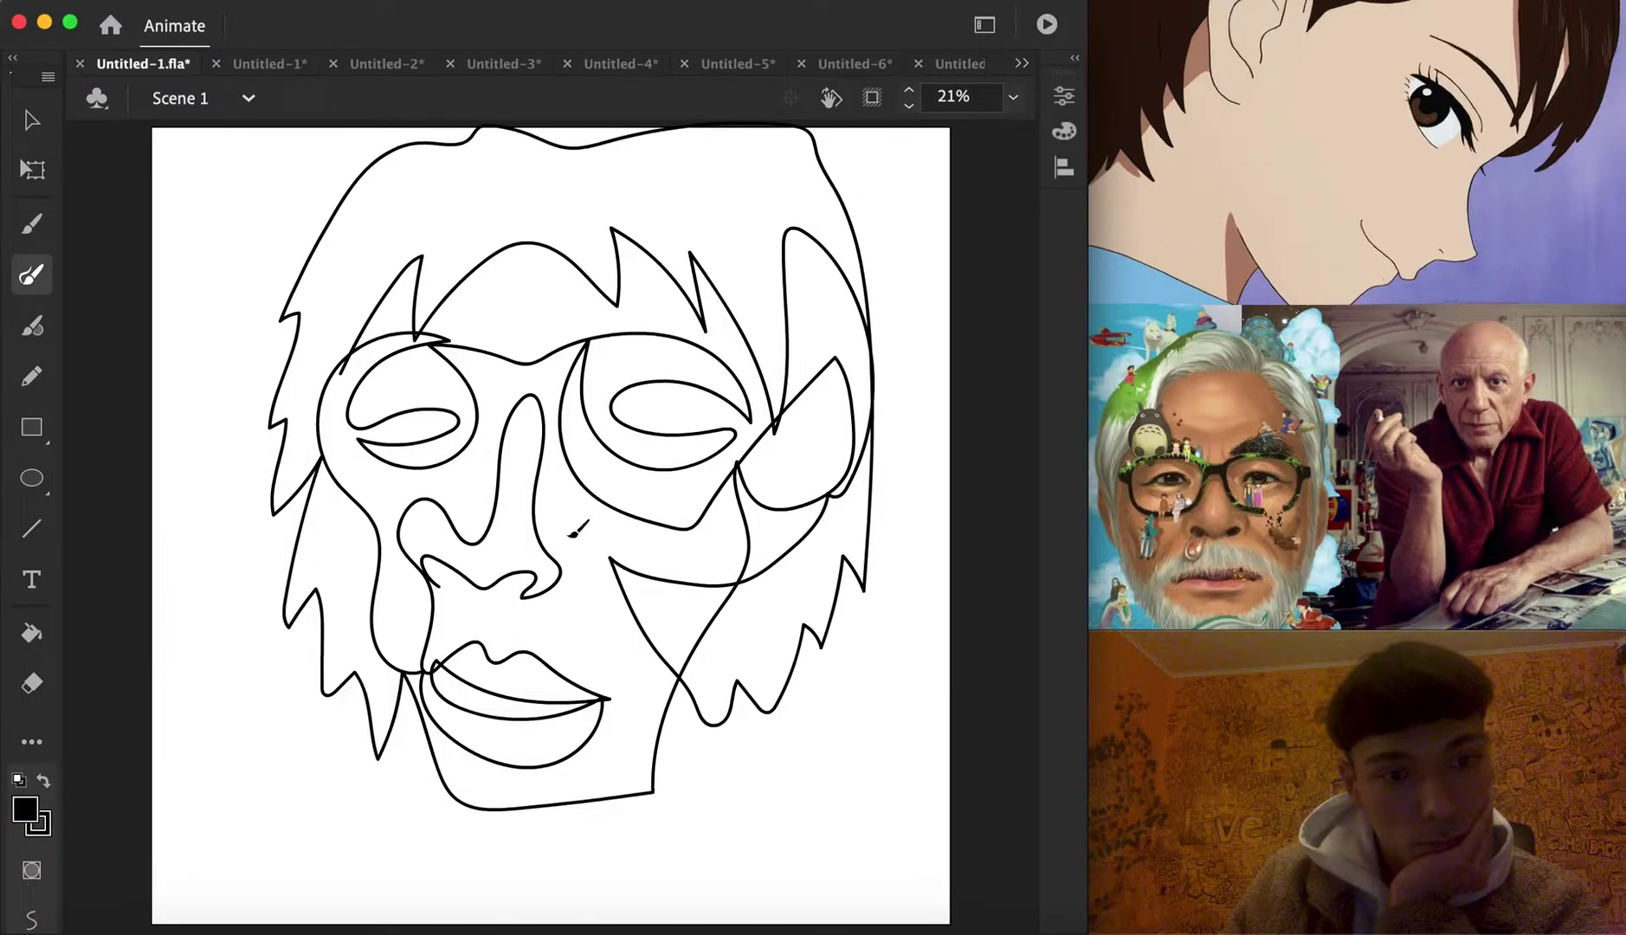
pyautogui.click(32, 635)
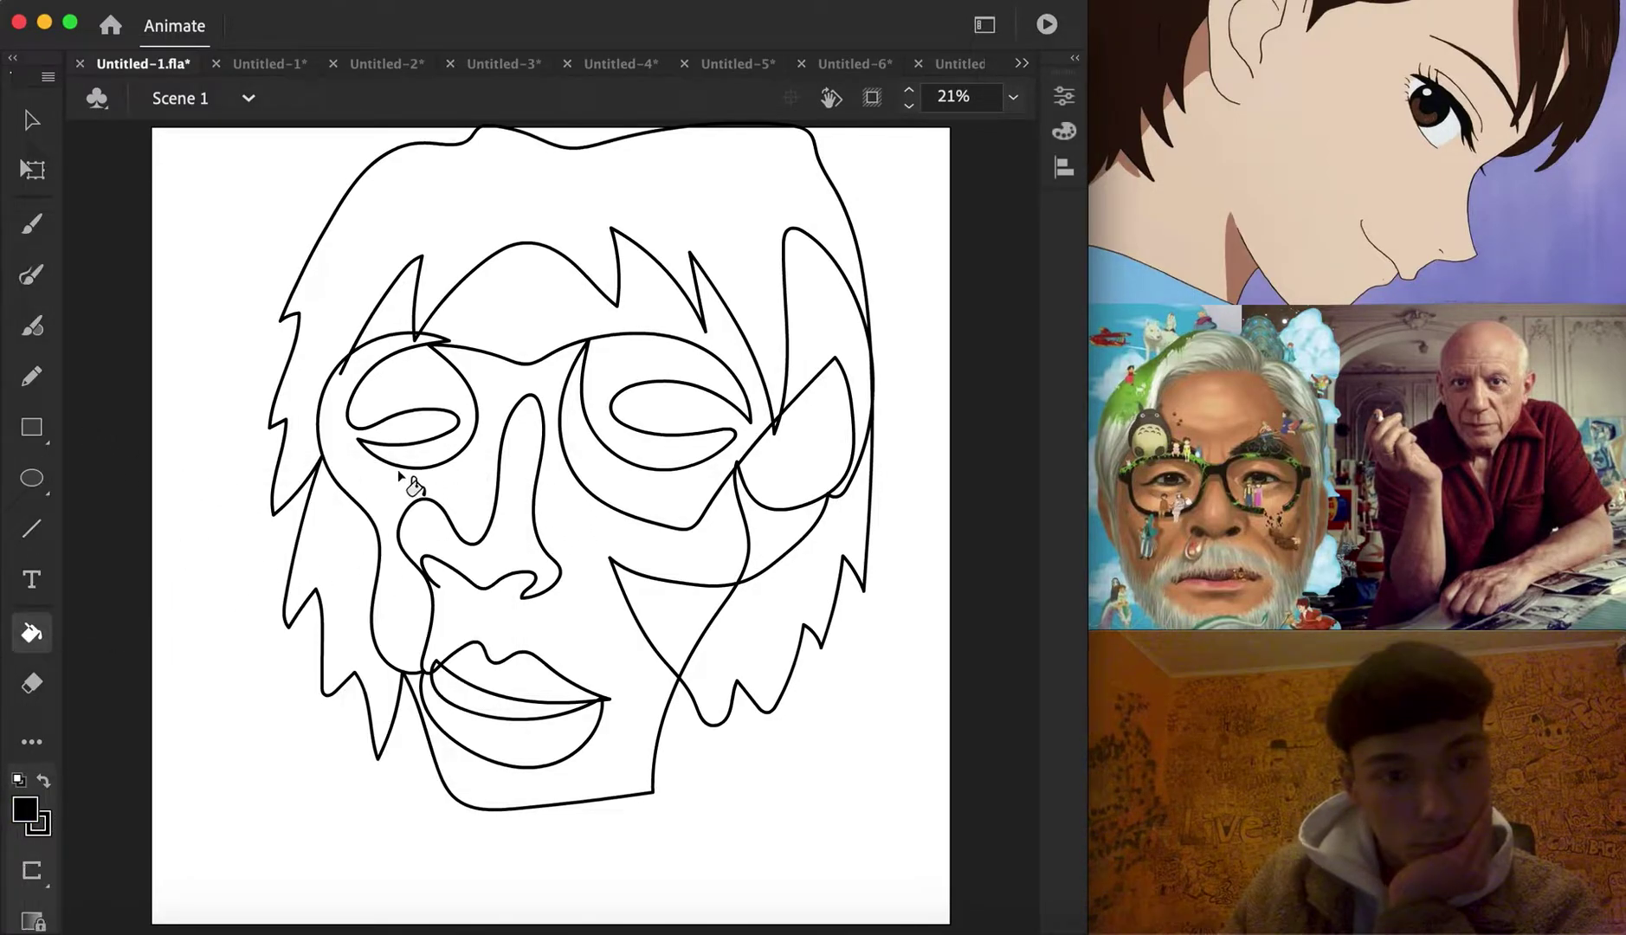
pyautogui.click(472, 645)
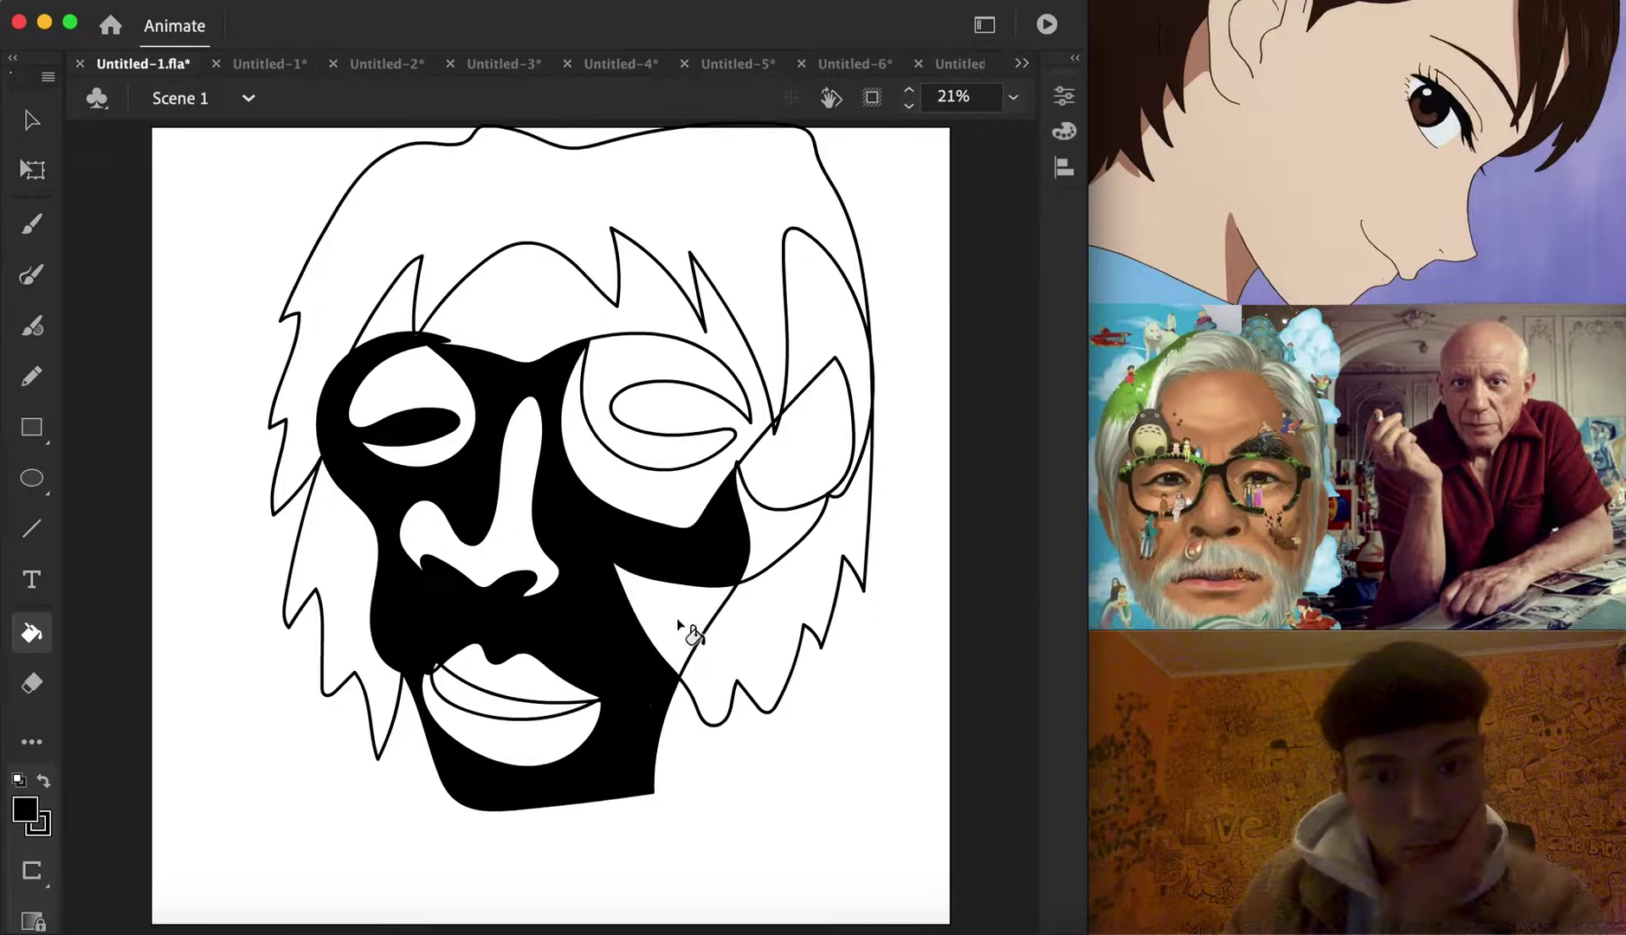
pyautogui.click(663, 374)
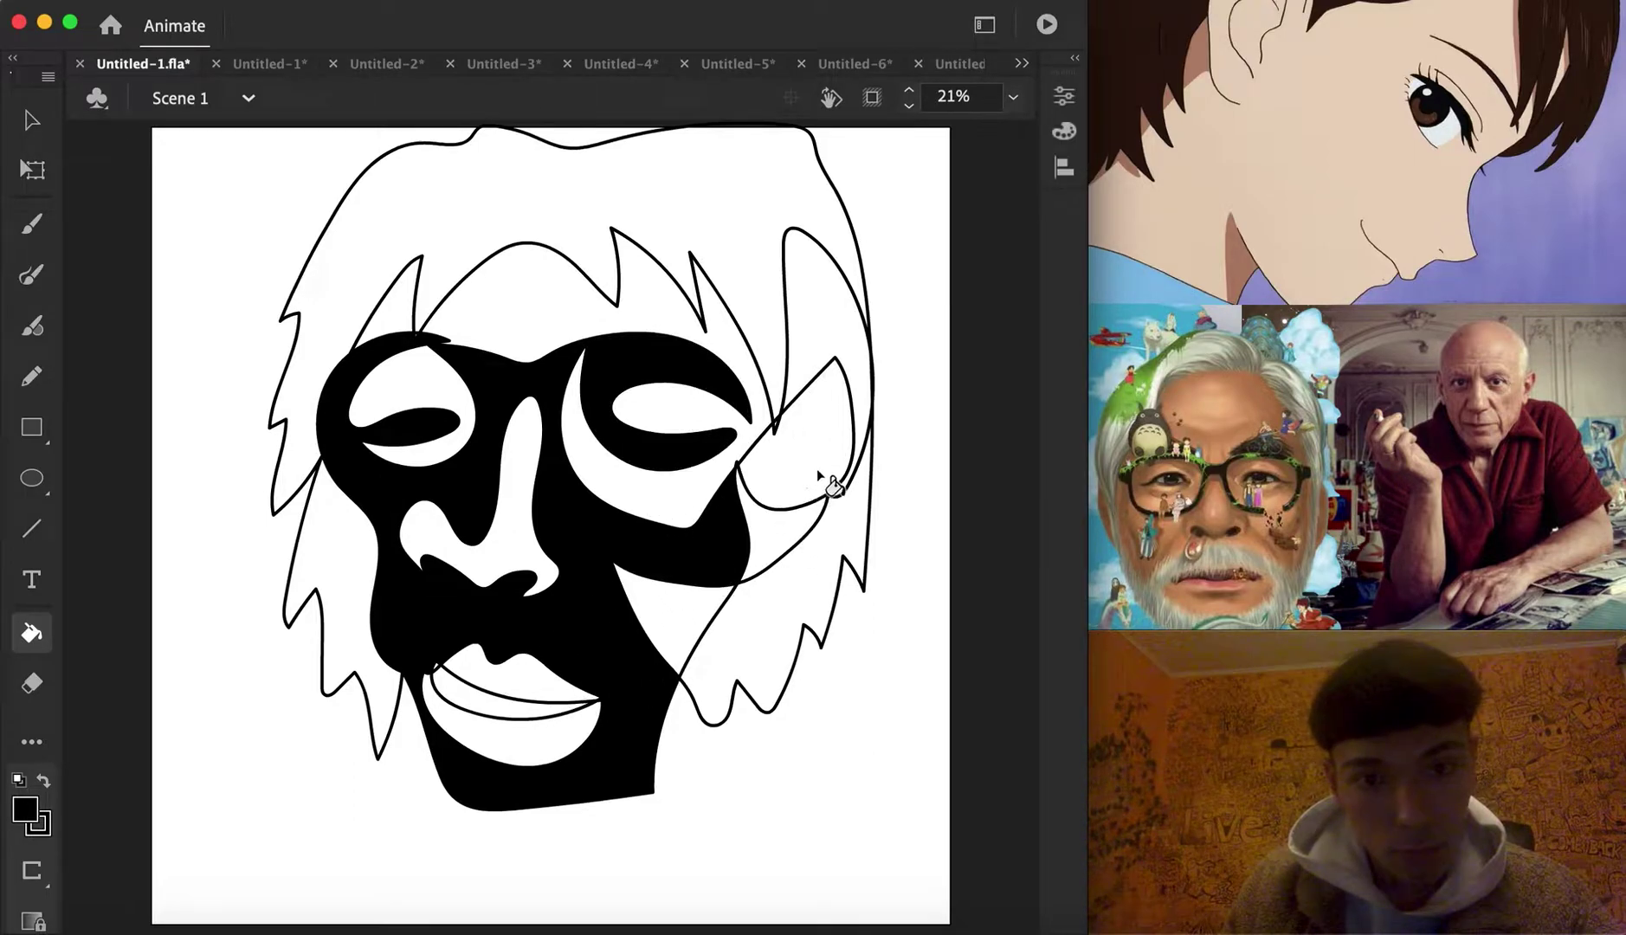
# Fill the ear, the main hair, the lower hair beside the ear and the gap between the lips with black
pyautogui.click(818, 477)
pyautogui.click(646, 189)
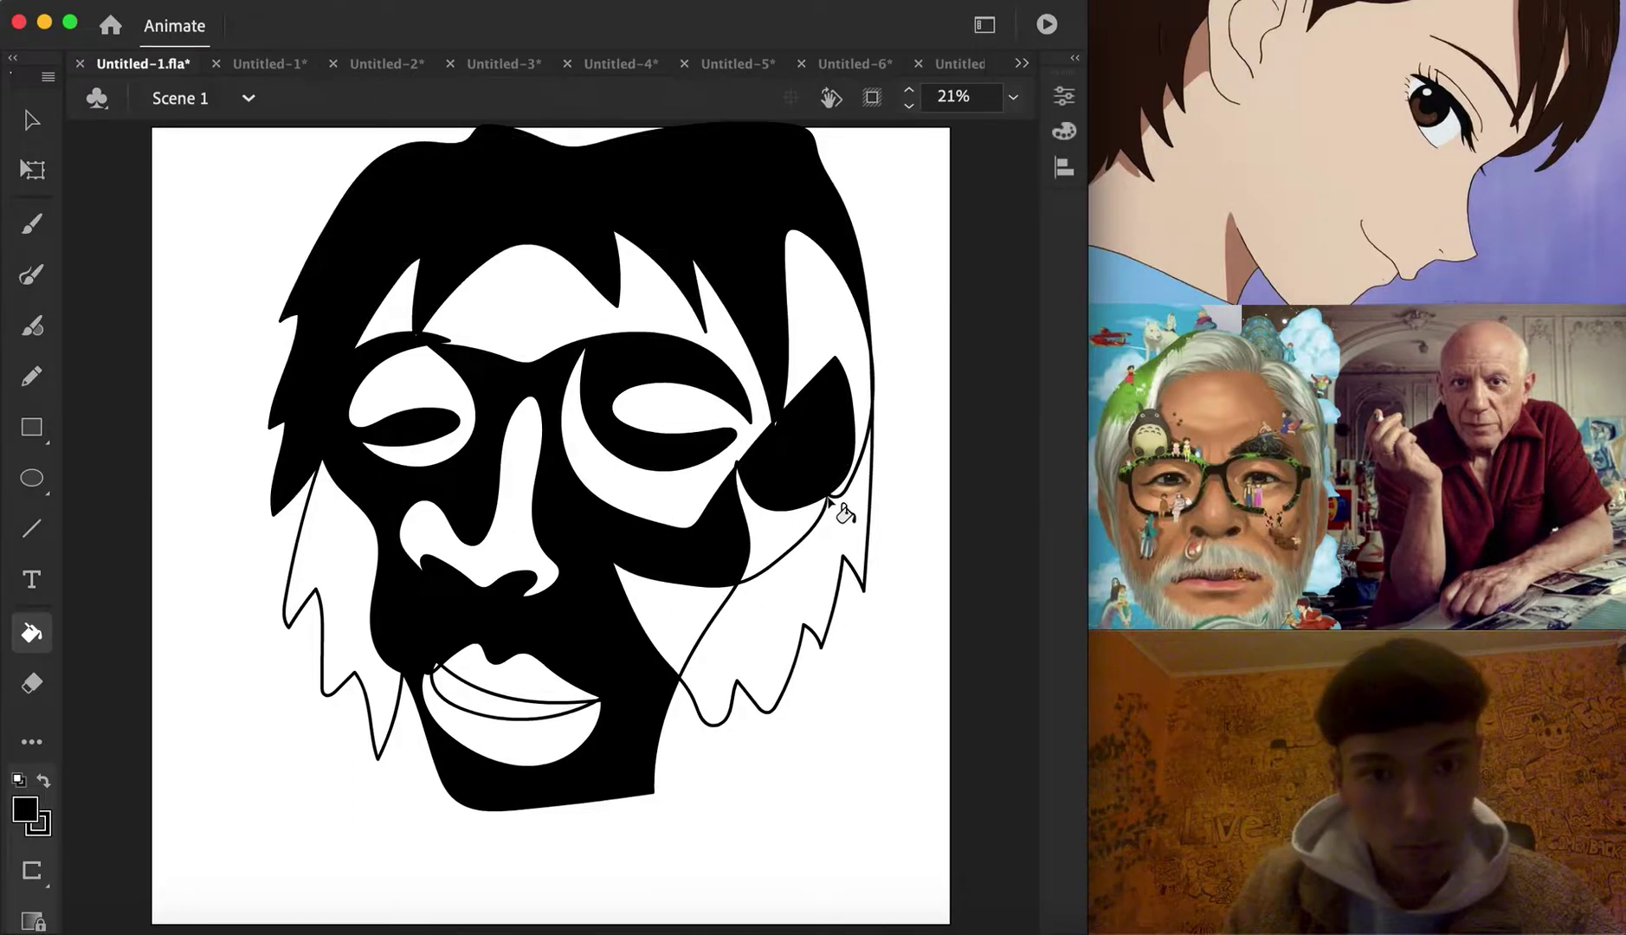
pyautogui.click(858, 567)
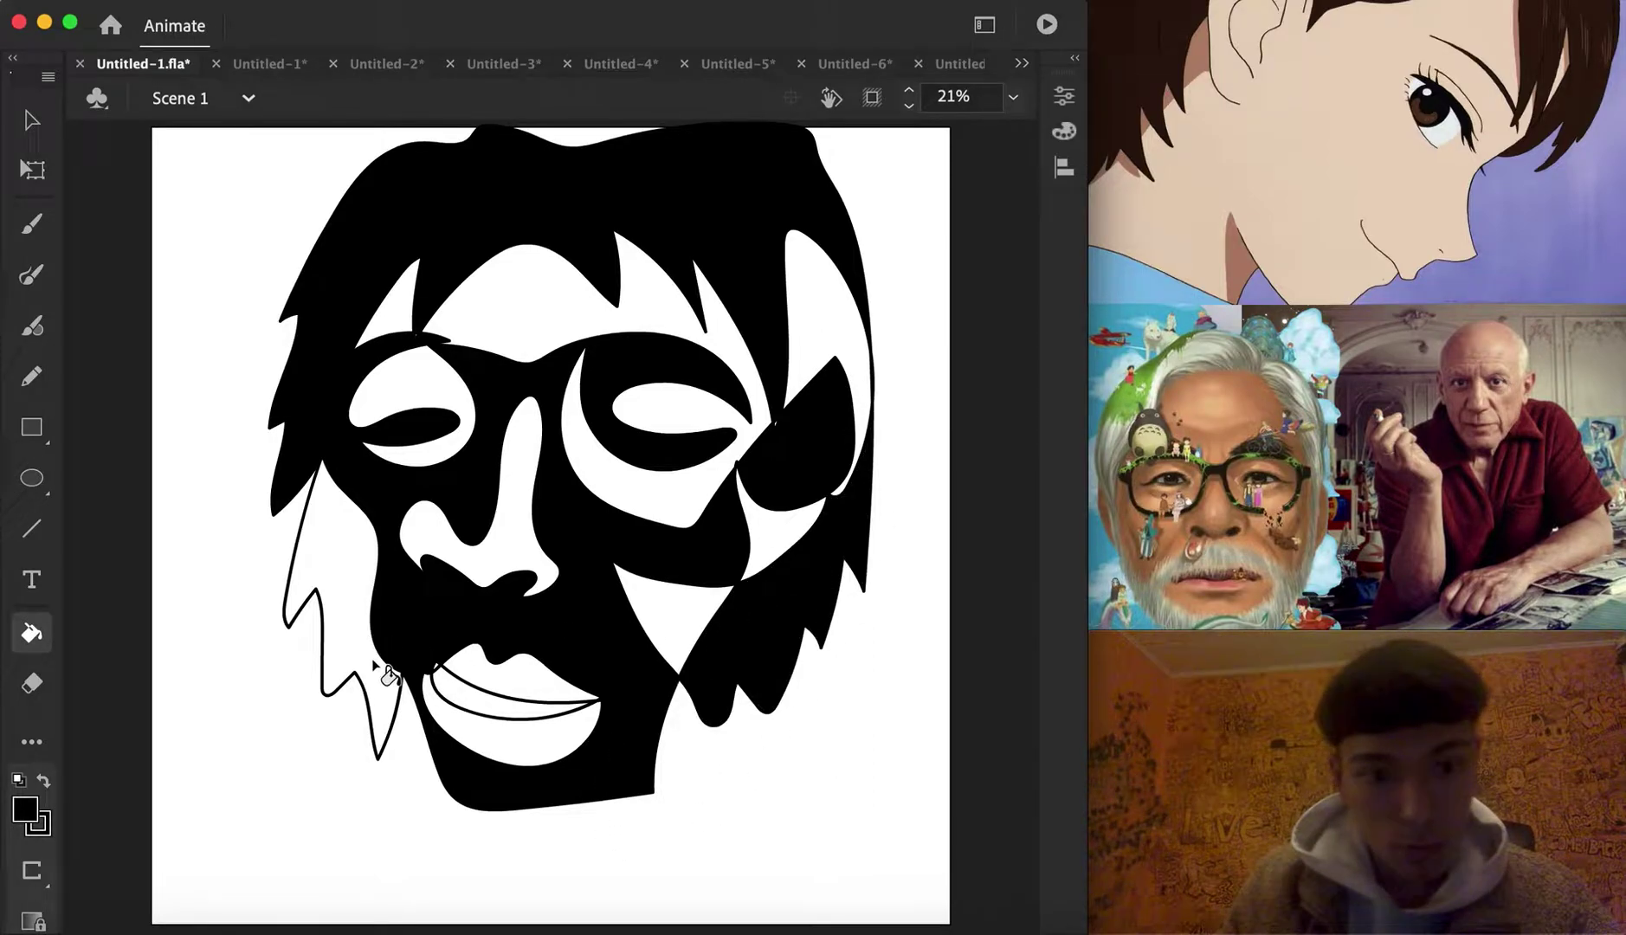
pyautogui.click(498, 705)
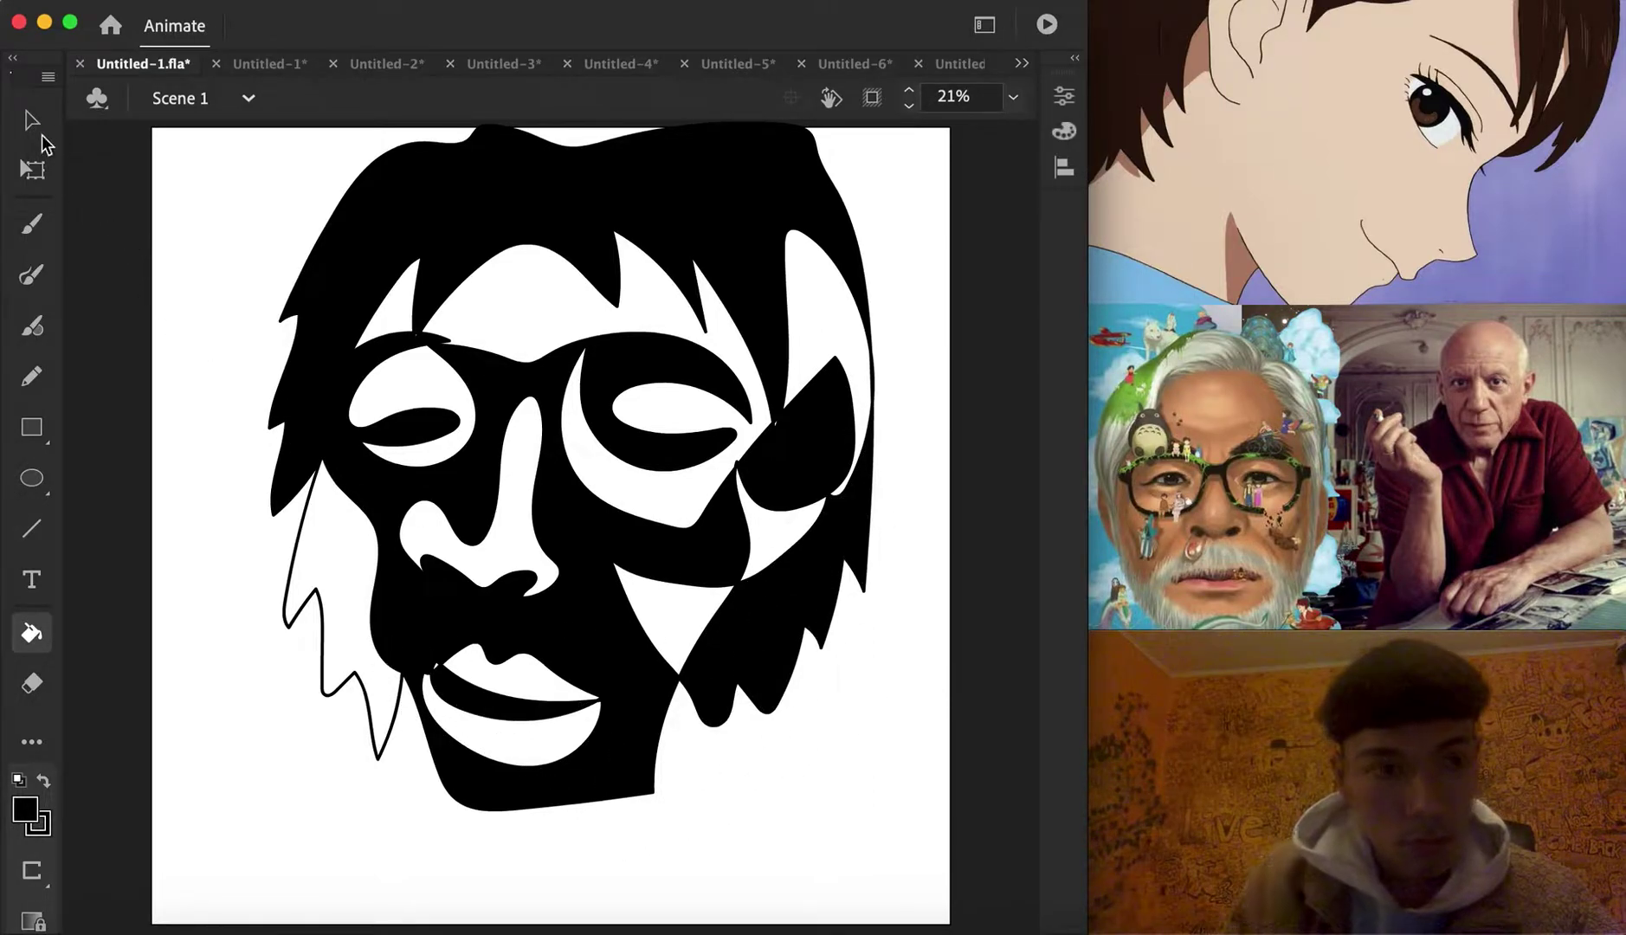
# Select the whole portrait and move it down so that it sits fully inside the stage
pyautogui.press('v')
pyautogui.click(720, 792)
pyautogui.moveTo(721, 792); pyautogui.dragTo(169, 121)
pyautogui.moveTo(519, 189); pyautogui.dragTo(510, 247)
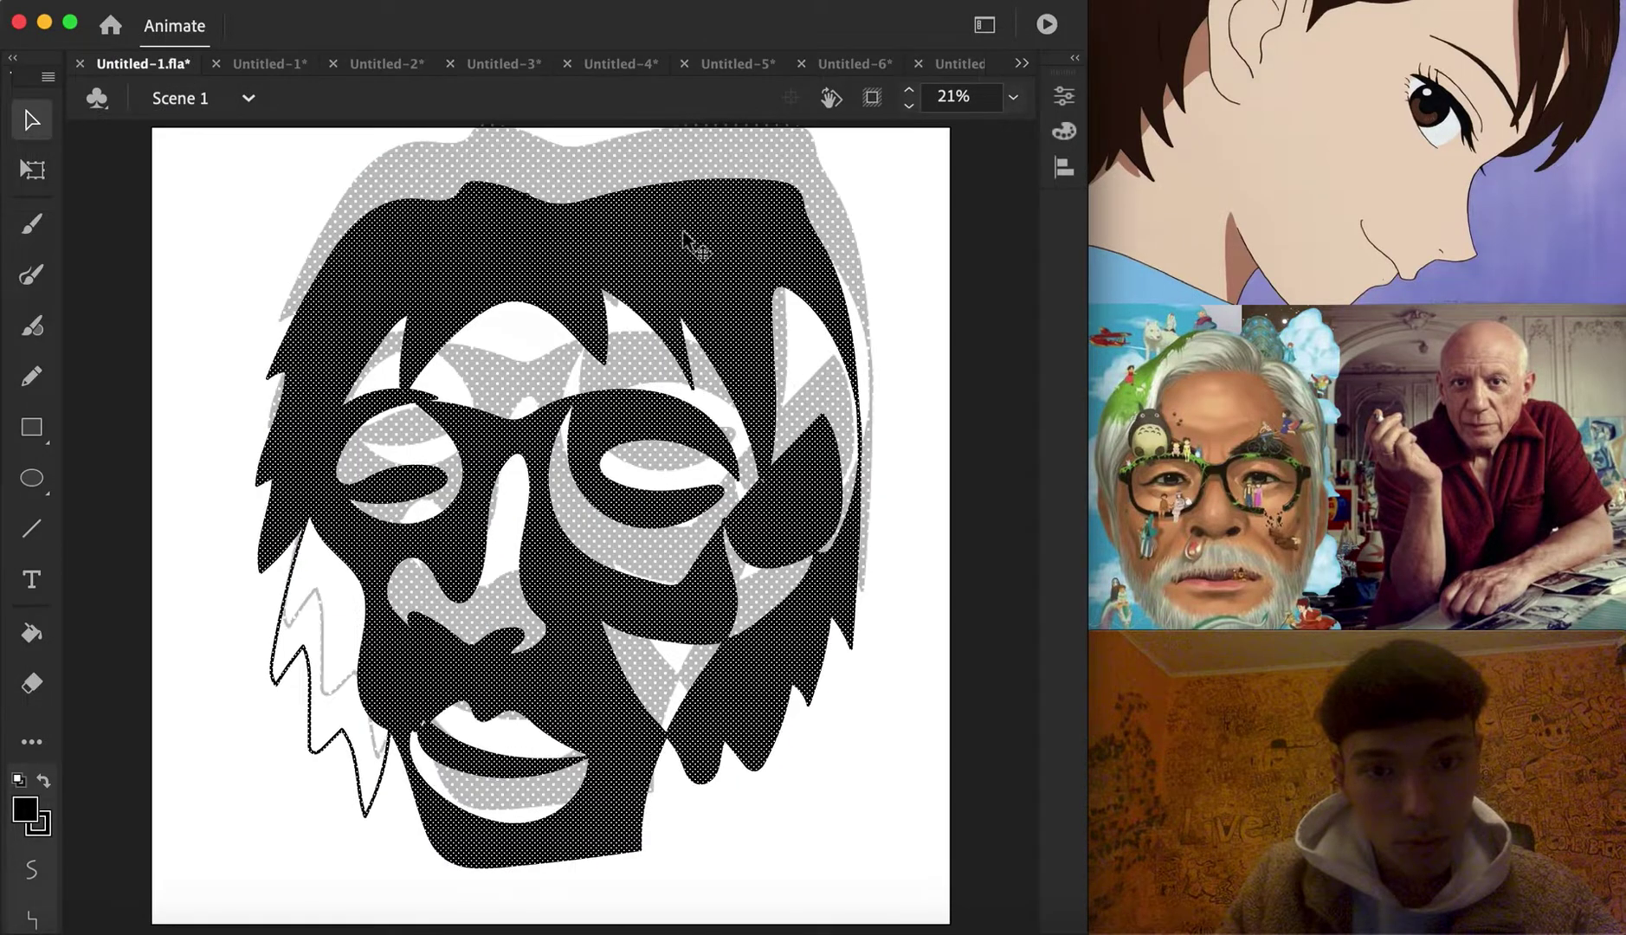
pyautogui.click(886, 209)
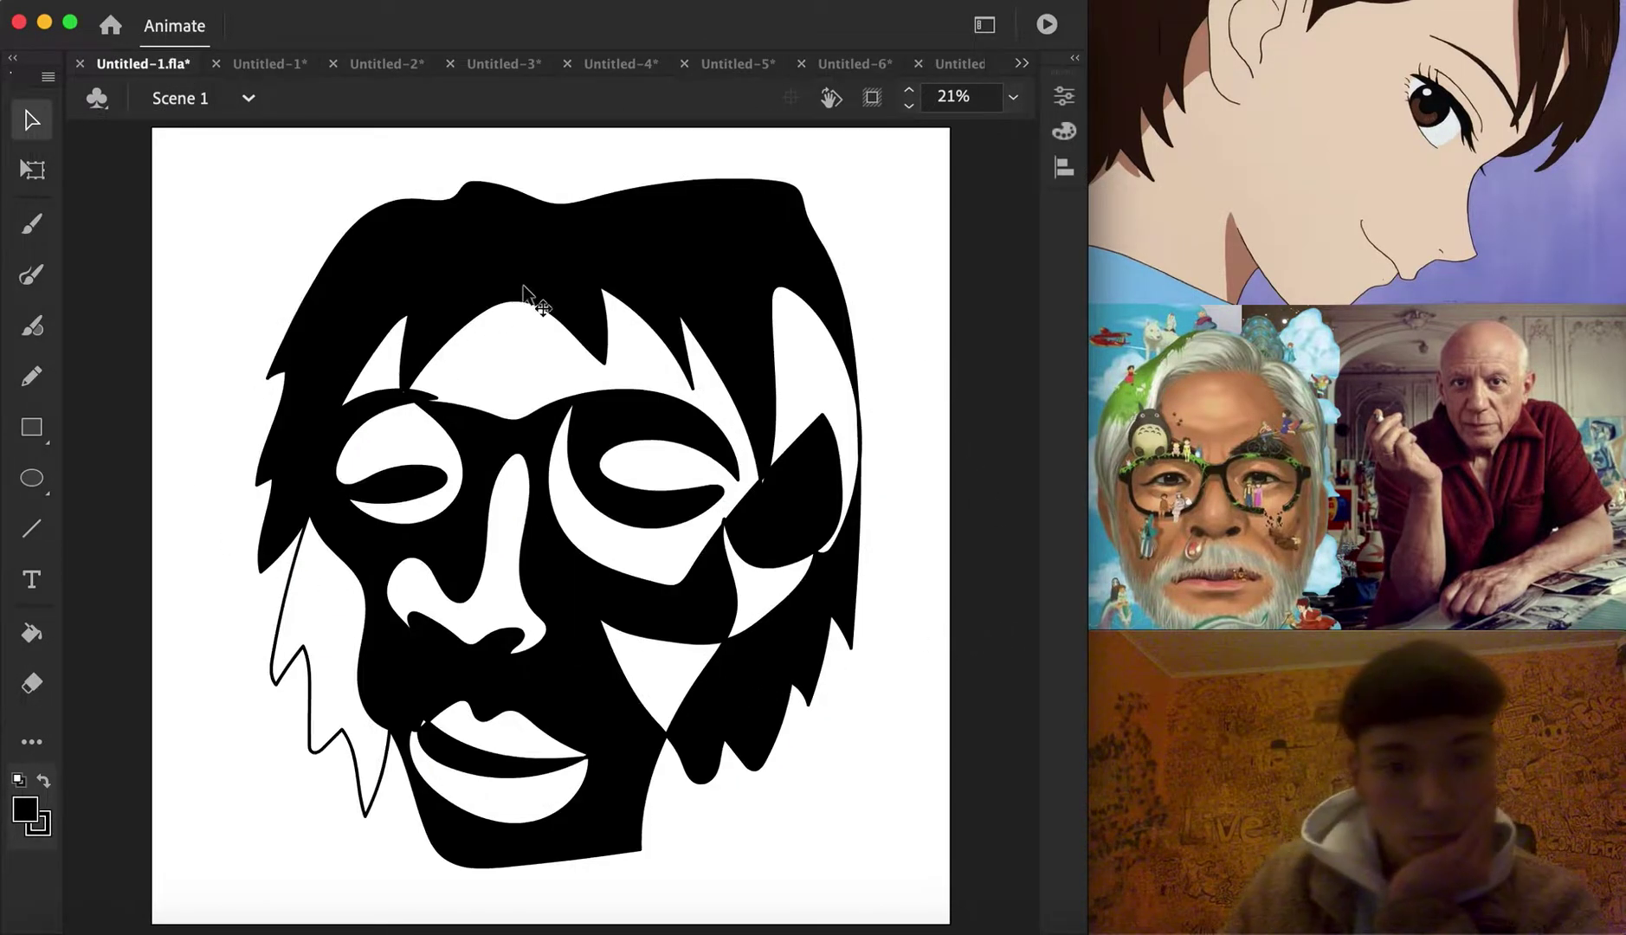
# Switch to the second document, Untitled-1, and clear its stage
pyautogui.click(260, 68)
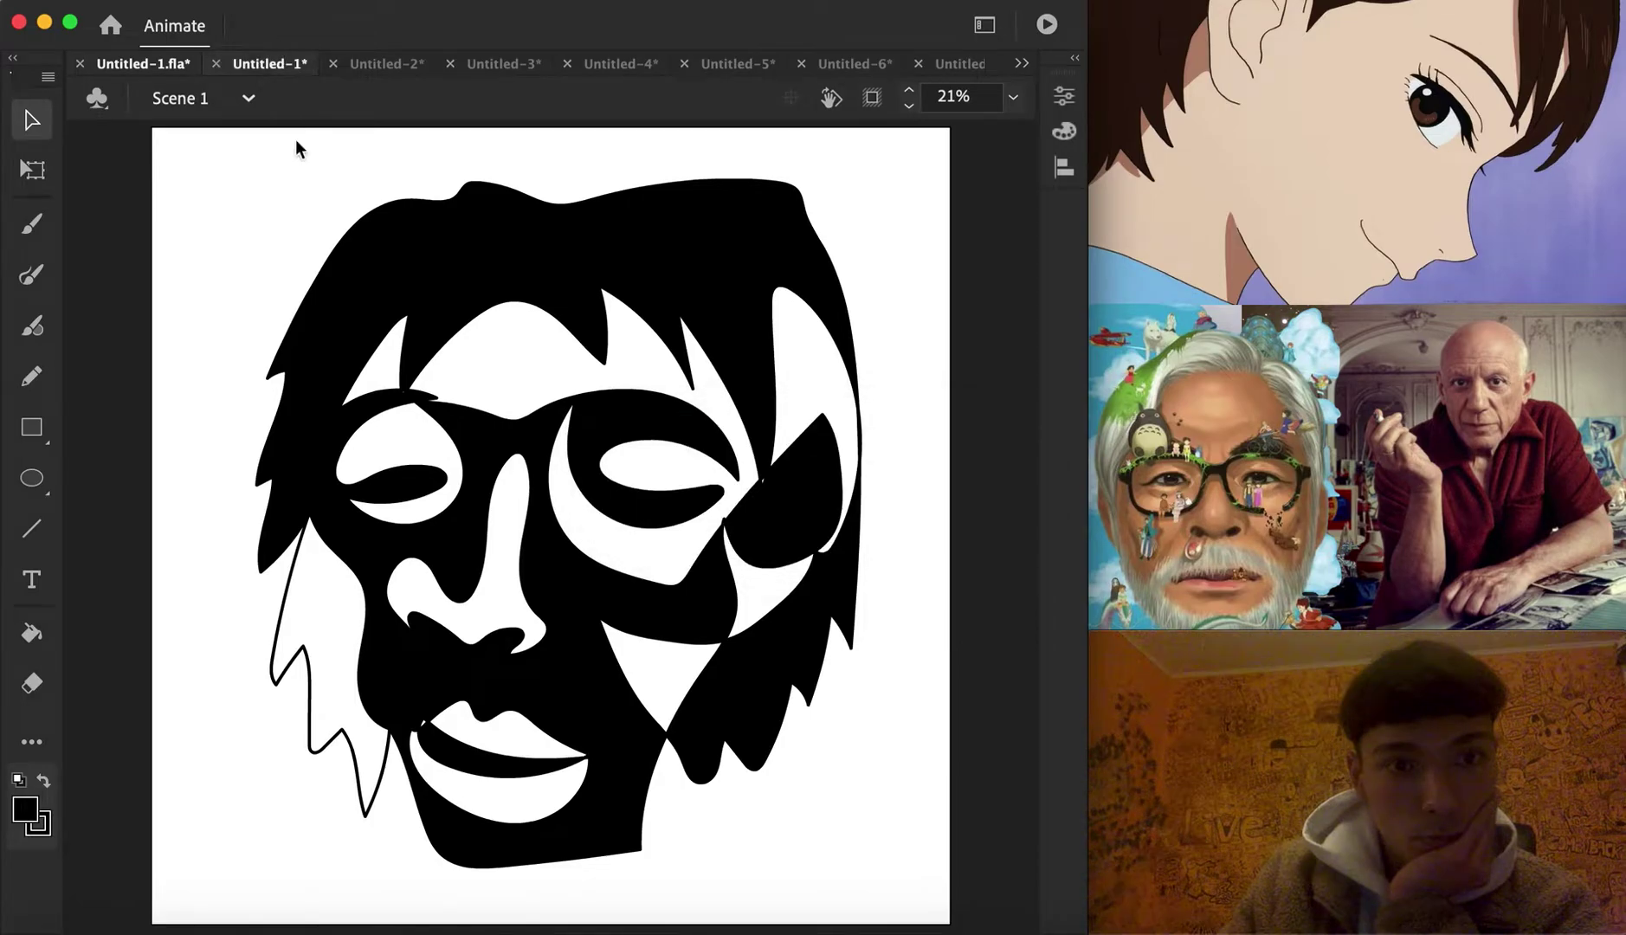
pyautogui.press('super+a')
pyautogui.press('Delete')
# Draw the second face's eyes, nose, lips, cheek details, ear and jaw as Paint Brush outlines in olive #999966
pyautogui.click(32, 275)
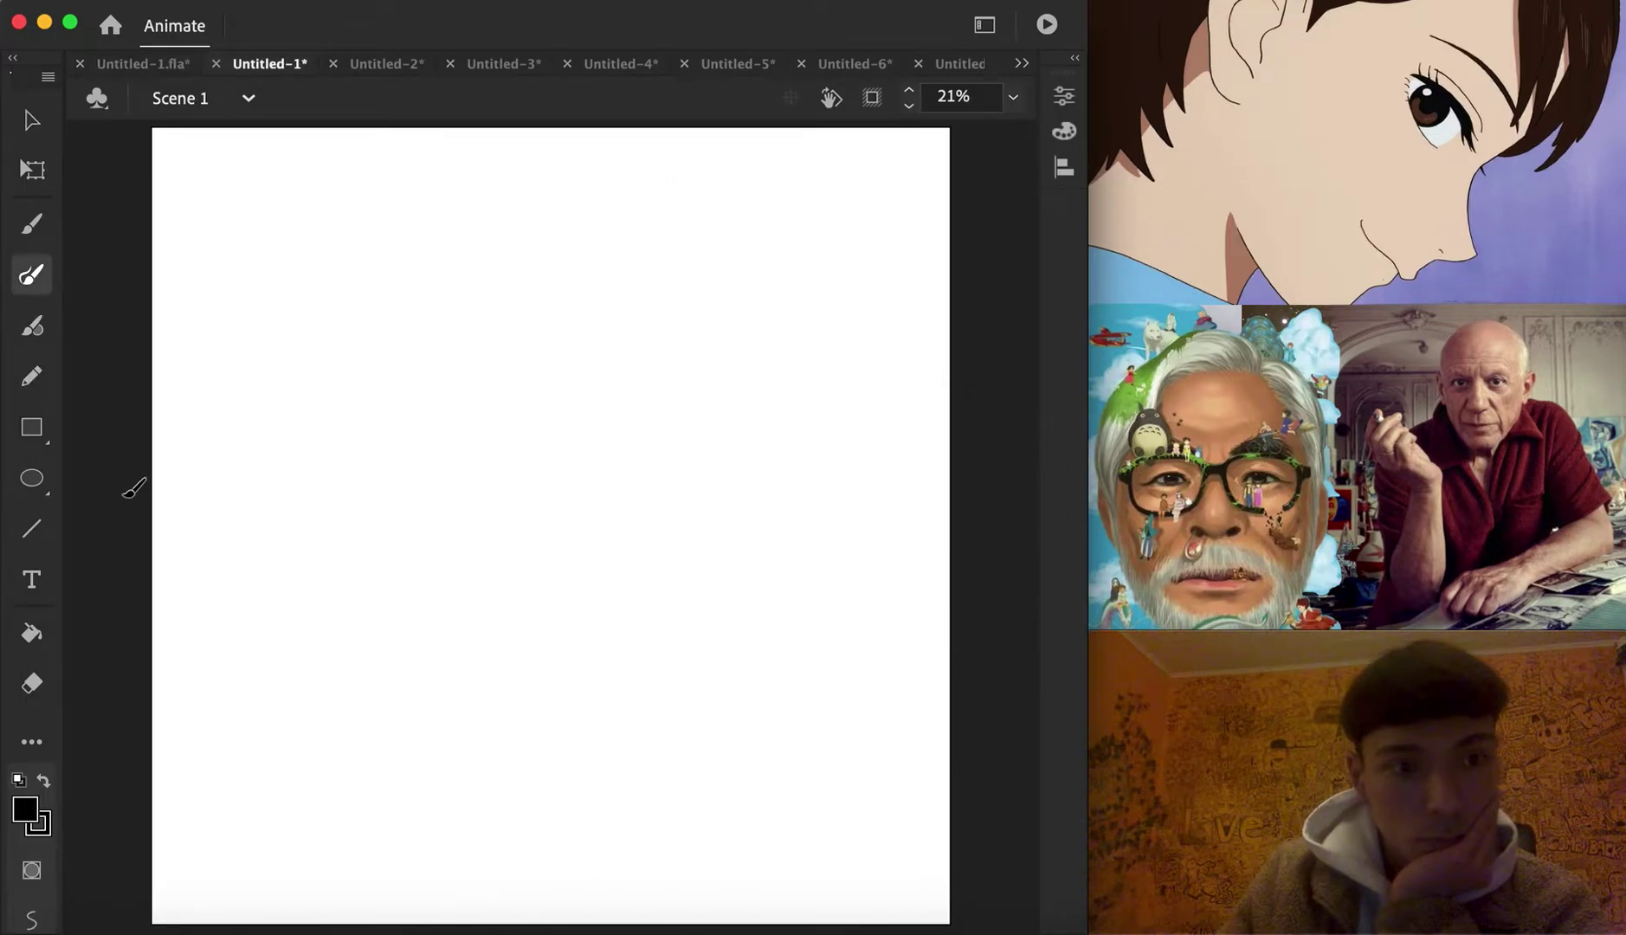
pyautogui.click(38, 822)
pyautogui.click(209, 666)
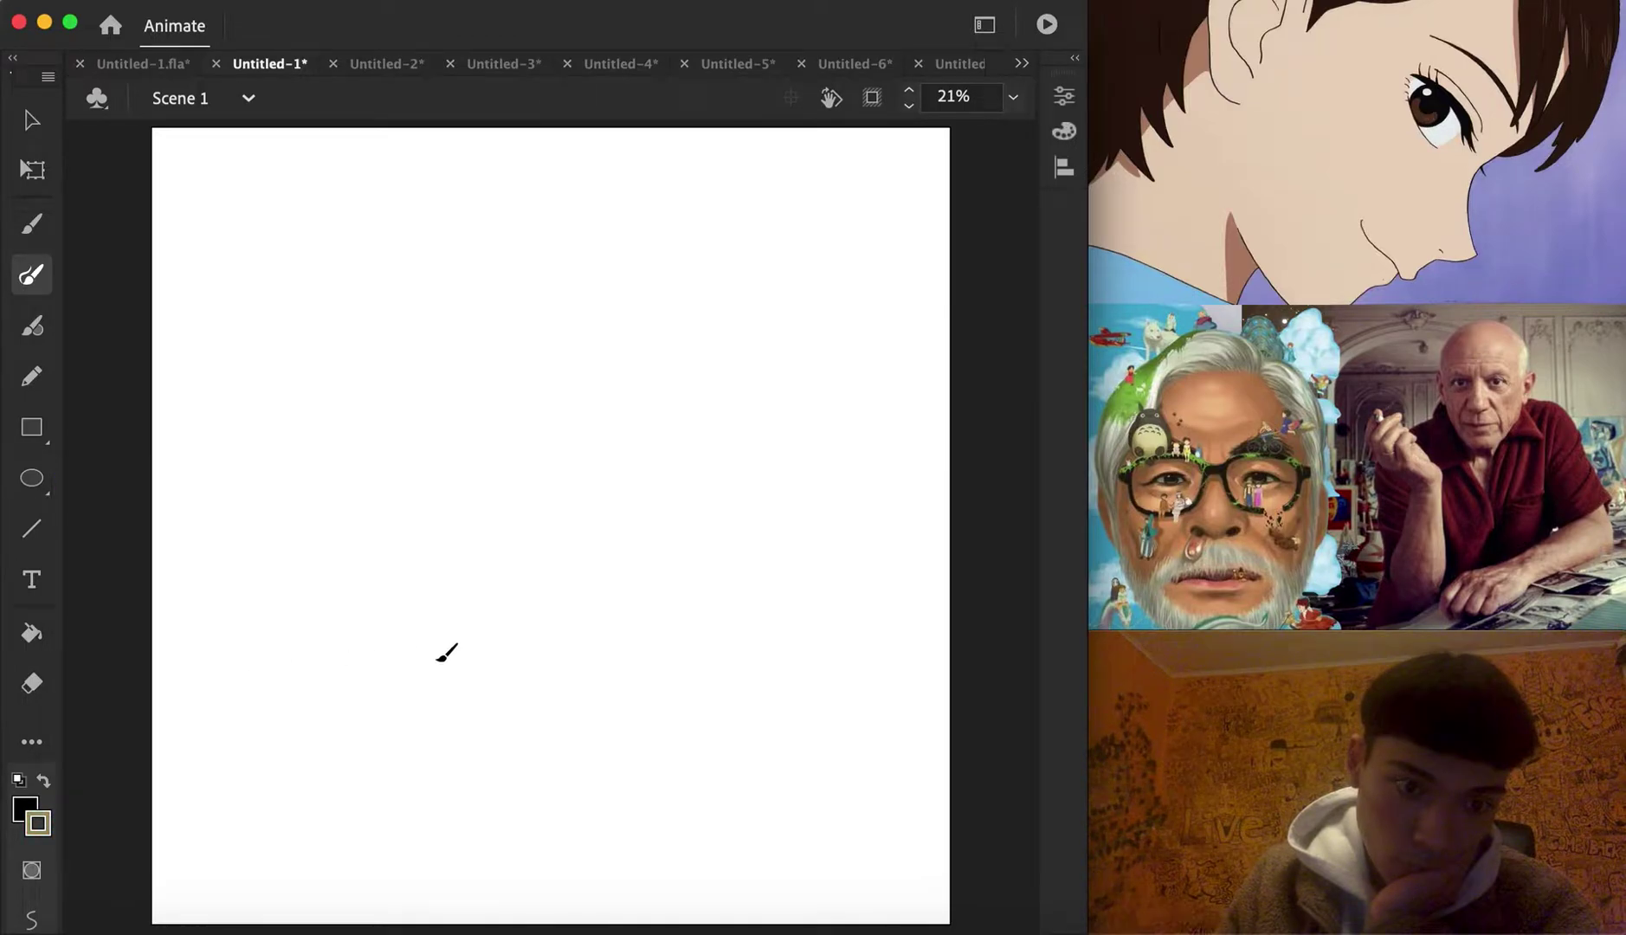
pyautogui.moveTo(442, 585)
pyautogui.mouseDown()
pyautogui.moveTo(484, 605)
pyautogui.moveTo(536, 595)
pyautogui.moveTo(511, 610)
pyautogui.moveTo(546, 596)
pyautogui.moveTo(525, 462)
pyautogui.moveTo(505, 550)
pyautogui.moveTo(470, 560)
pyautogui.moveTo(491, 453)
pyautogui.moveTo(478, 383)
pyautogui.moveTo(405, 344)
pyautogui.moveTo(350, 382)
pyautogui.moveTo(443, 387)
pyautogui.moveTo(421, 430)
pyautogui.moveTo(357, 414)
pyautogui.moveTo(415, 447)
pyautogui.moveTo(443, 426)
pyautogui.moveTo(397, 492)
pyautogui.moveTo(427, 632)
pyautogui.mouseUp()
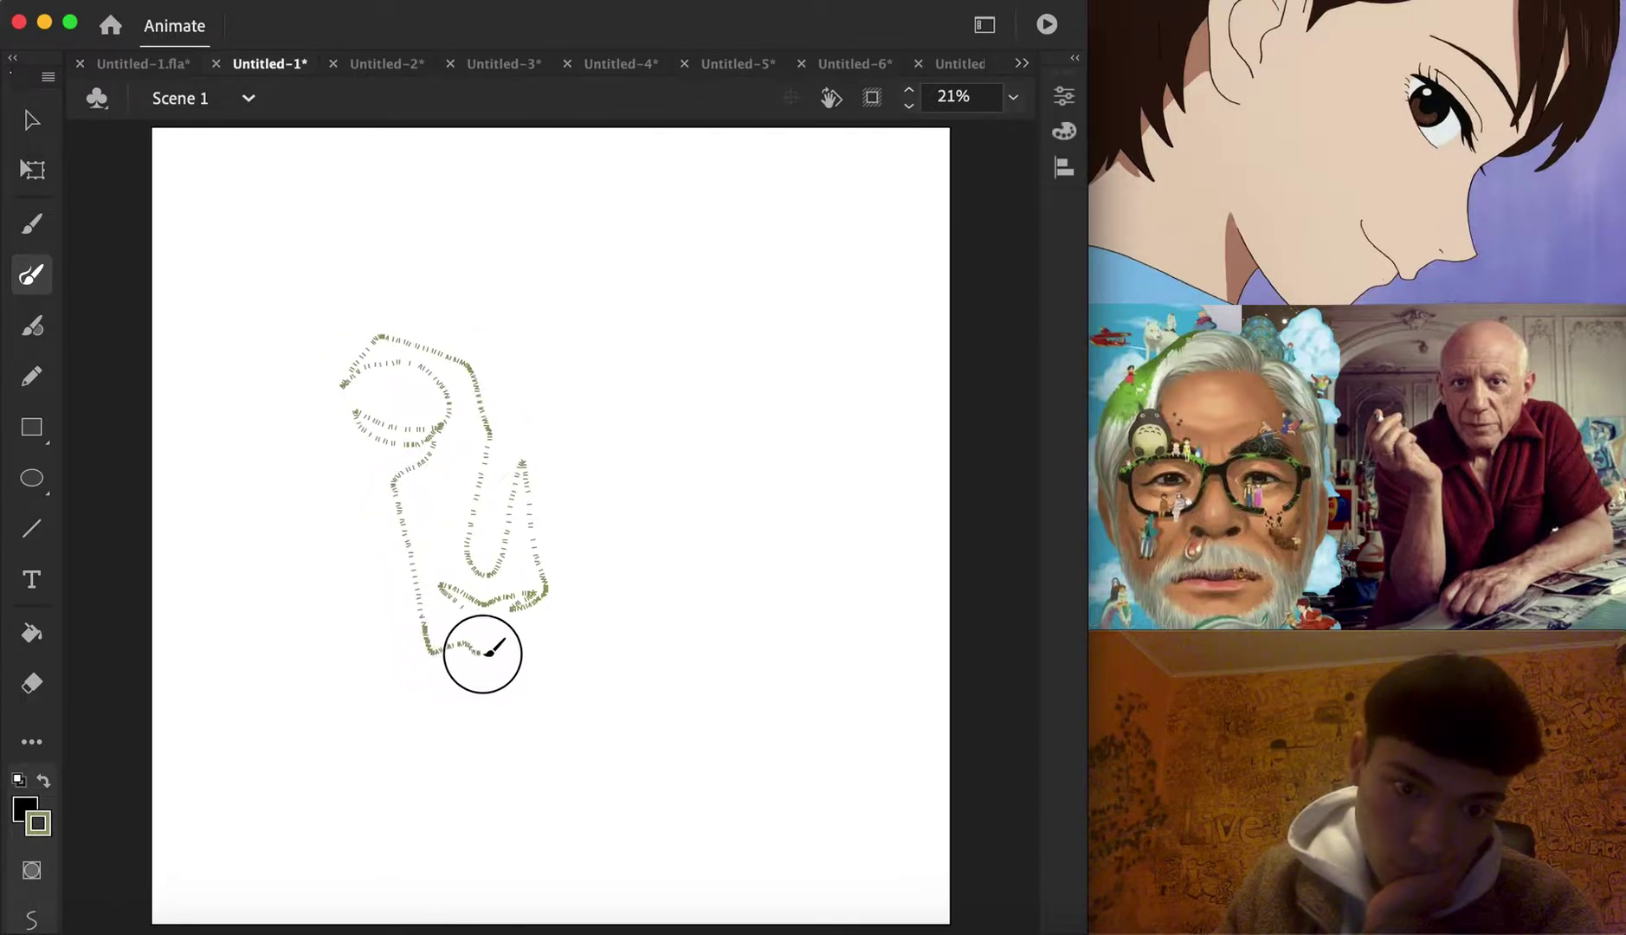
pyautogui.moveTo(543, 676)
pyautogui.mouseDown()
pyautogui.moveTo(428, 654)
pyautogui.moveTo(455, 698)
pyautogui.moveTo(511, 701)
pyautogui.moveTo(712, 570)
pyautogui.moveTo(644, 641)
pyautogui.moveTo(605, 653)
pyautogui.moveTo(611, 673)
pyautogui.moveTo(677, 658)
pyautogui.moveTo(713, 560)
pyautogui.moveTo(640, 523)
pyautogui.moveTo(647, 544)
pyautogui.moveTo(623, 535)
pyautogui.moveTo(614, 562)
pyautogui.moveTo(593, 539)
pyautogui.moveTo(576, 455)
pyautogui.moveTo(626, 500)
pyautogui.moveTo(661, 505)
pyautogui.moveTo(661, 529)
pyautogui.moveTo(675, 503)
pyautogui.moveTo(653, 442)
pyautogui.moveTo(592, 403)
pyautogui.moveTo(589, 362)
pyautogui.moveTo(668, 346)
pyautogui.moveTo(699, 384)
pyautogui.moveTo(667, 373)
pyautogui.moveTo(609, 399)
pyautogui.moveTo(653, 443)
pyautogui.mouseUp()
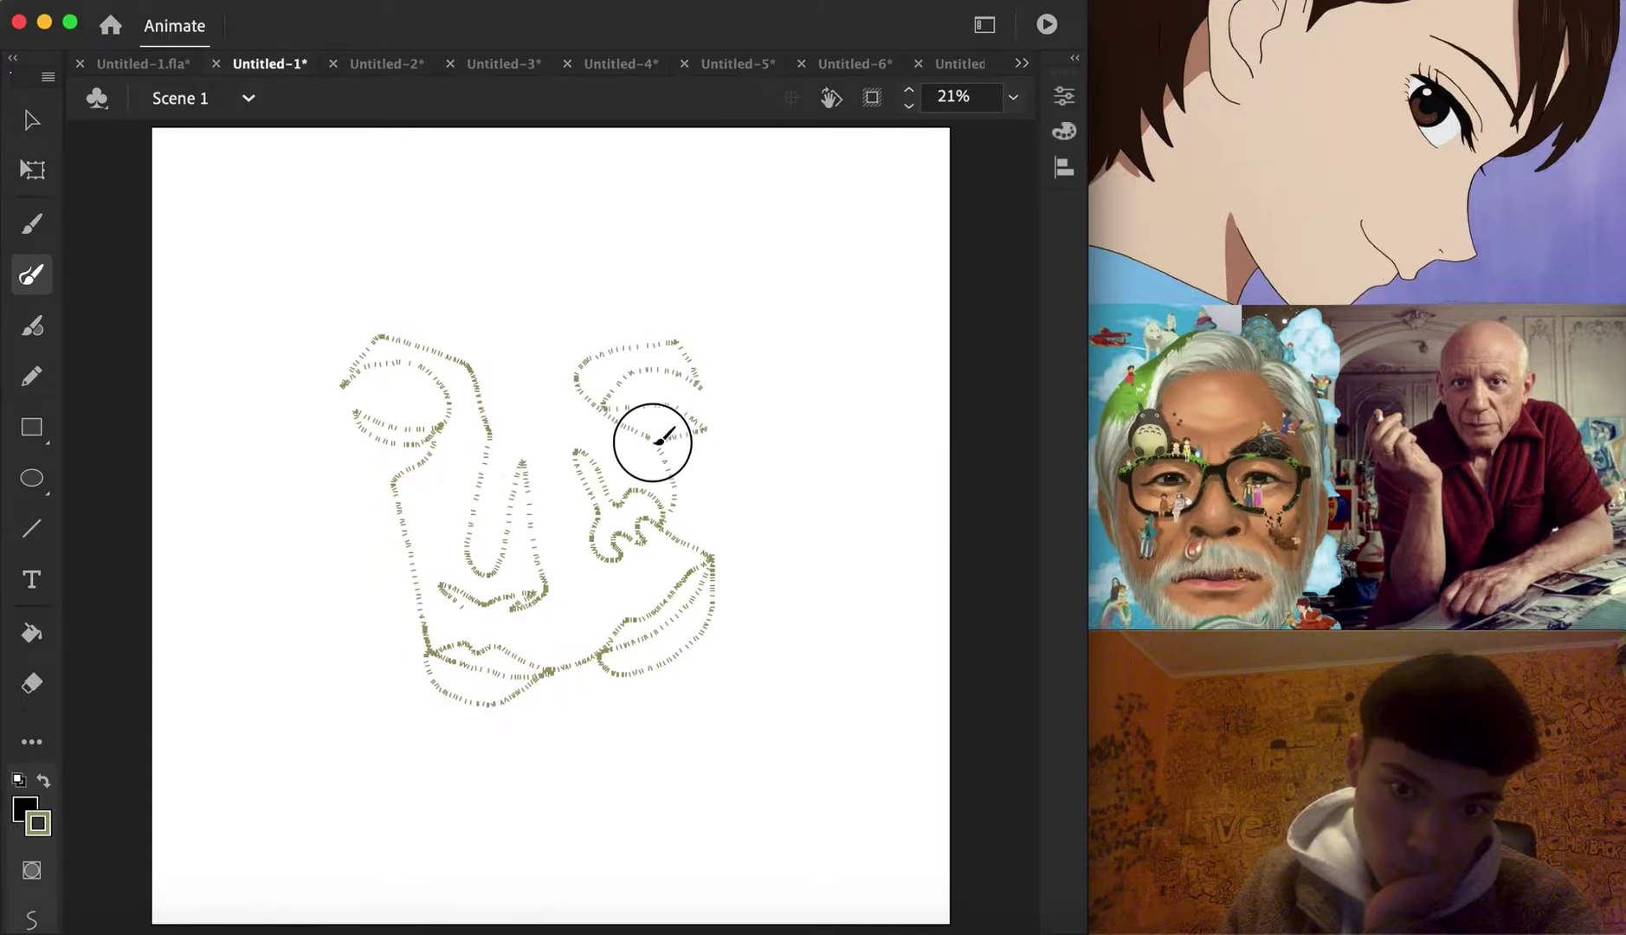
pyautogui.moveTo(780, 442)
pyautogui.mouseDown()
pyautogui.moveTo(729, 482)
pyautogui.moveTo(707, 557)
pyautogui.mouseUp()
pyautogui.moveTo(343, 384)
pyautogui.mouseDown()
pyautogui.moveTo(359, 546)
pyautogui.moveTo(410, 671)
pyautogui.moveTo(416, 742)
pyautogui.moveTo(463, 781)
pyautogui.moveTo(556, 761)
pyautogui.moveTo(669, 672)
pyautogui.mouseUp()
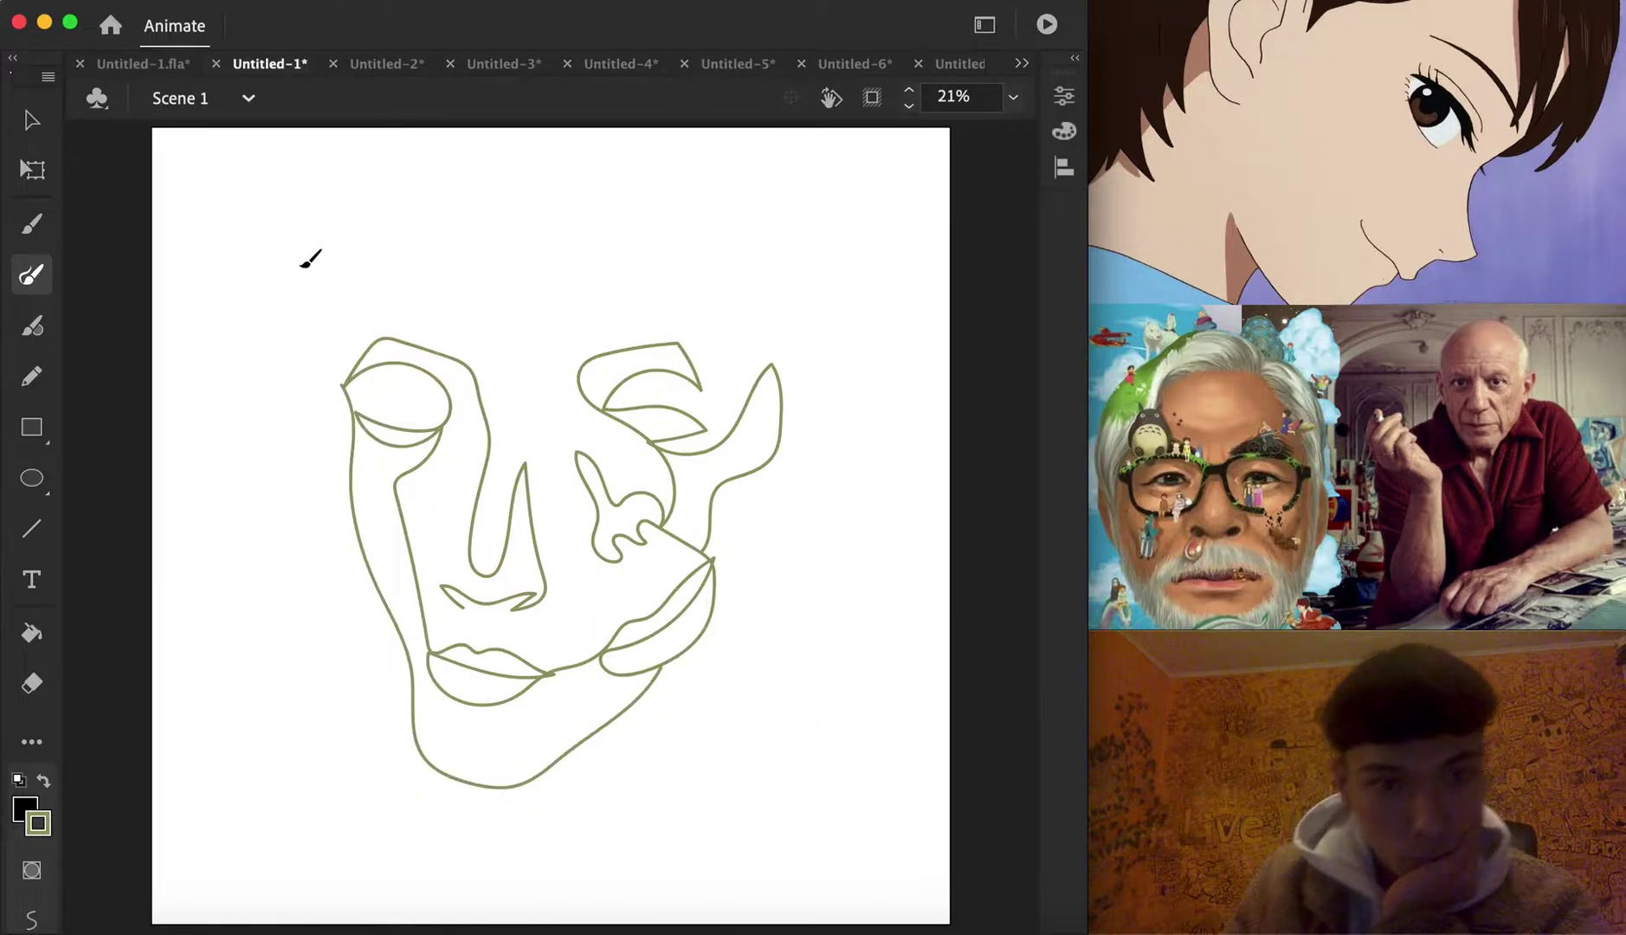
# Select the whole olive face drawing and move it lower on the stage to leave room for the head
pyautogui.press('v')
pyautogui.moveTo(287, 272)
pyautogui.mouseDown()
pyautogui.moveTo(719, 682)
pyautogui.moveTo(823, 833)
pyautogui.mouseUp()
pyautogui.moveTo(710, 606); pyautogui.dragTo(712, 648)
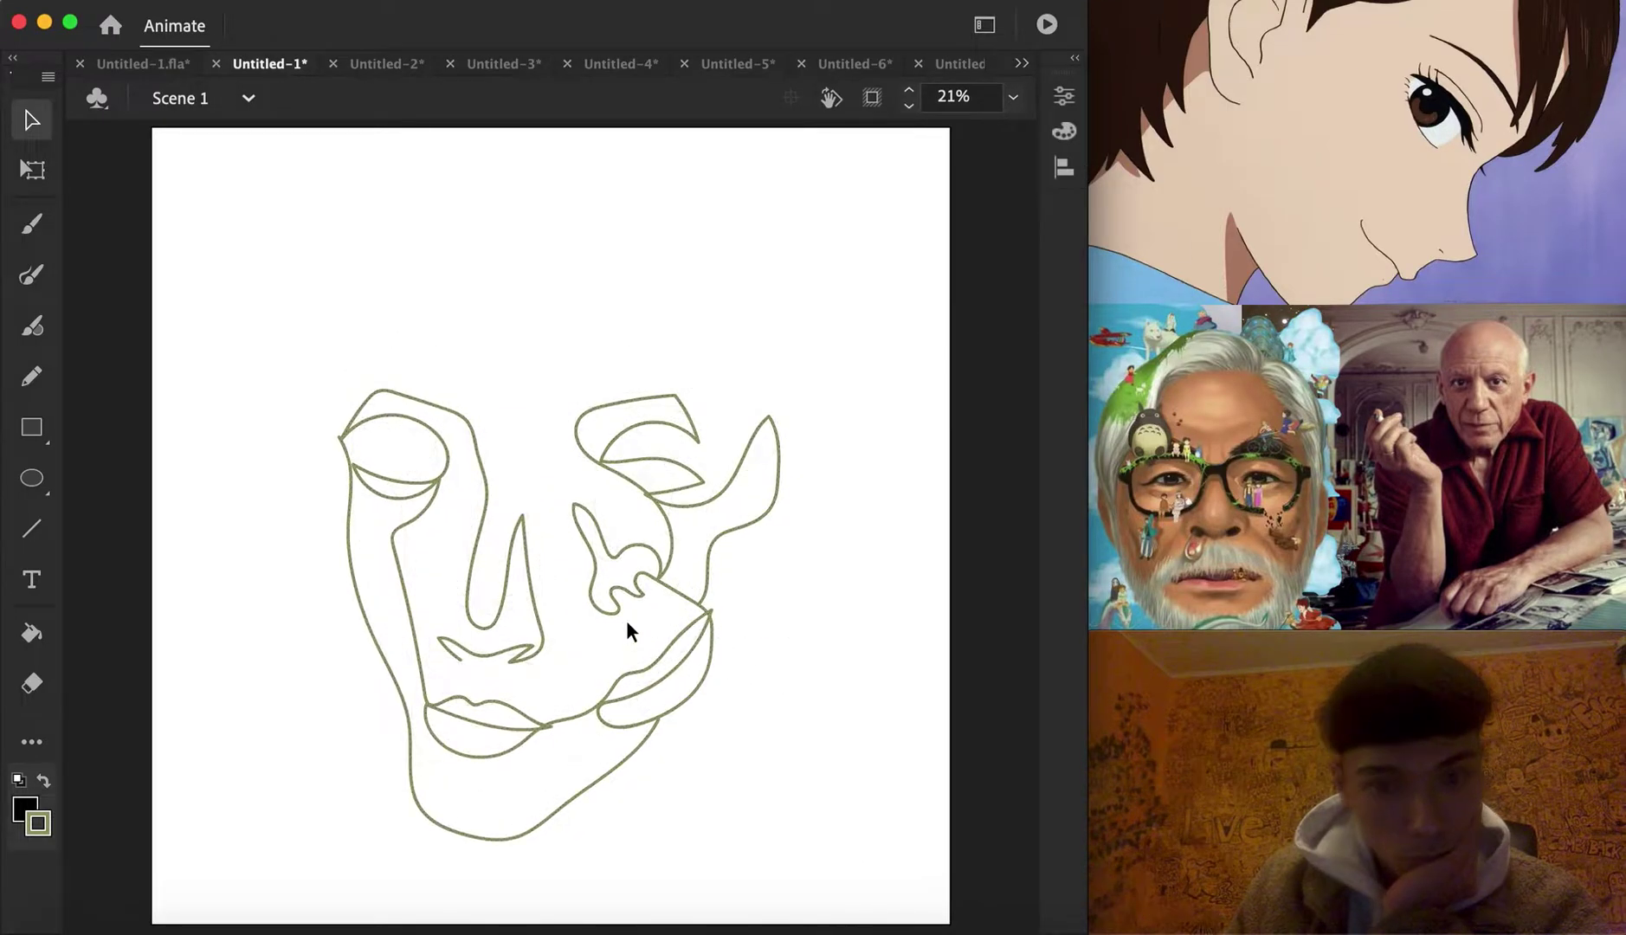
# Draw the head outline, the hairline and the temple patch in olive, with small irregular shapes inside the patch
pyautogui.click(31, 274)
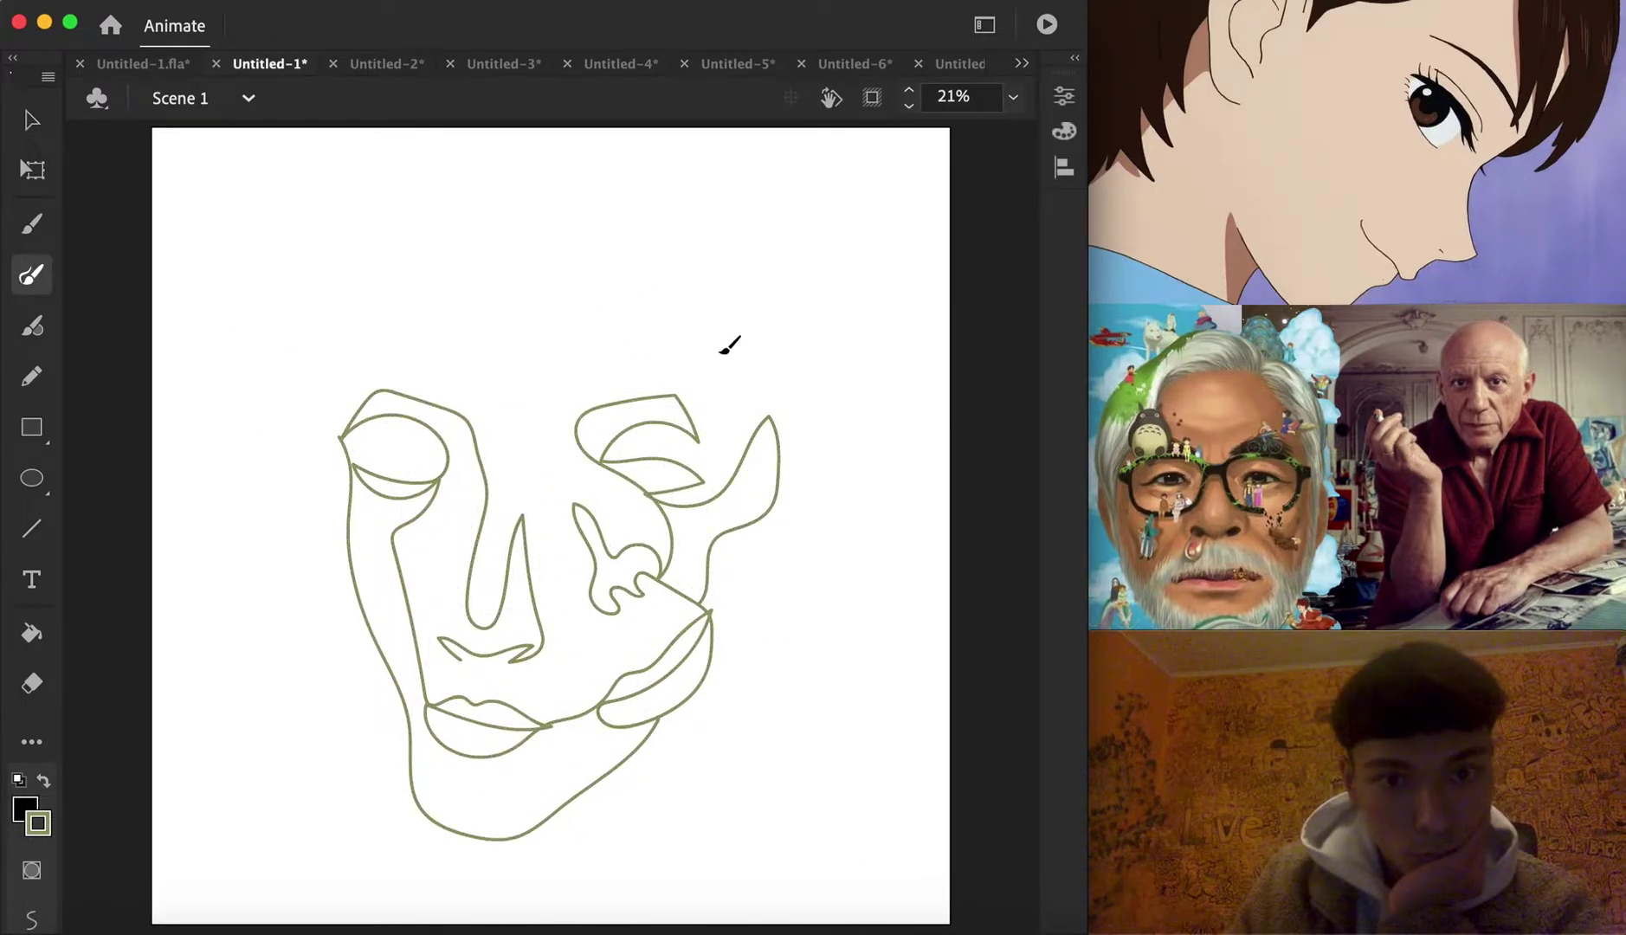
pyautogui.moveTo(746, 390)
pyautogui.mouseDown()
pyautogui.moveTo(674, 291)
pyautogui.moveTo(710, 262)
pyautogui.moveTo(662, 220)
pyautogui.moveTo(550, 194)
pyautogui.moveTo(443, 216)
pyautogui.moveTo(363, 331)
pyautogui.moveTo(363, 430)
pyautogui.mouseUp()
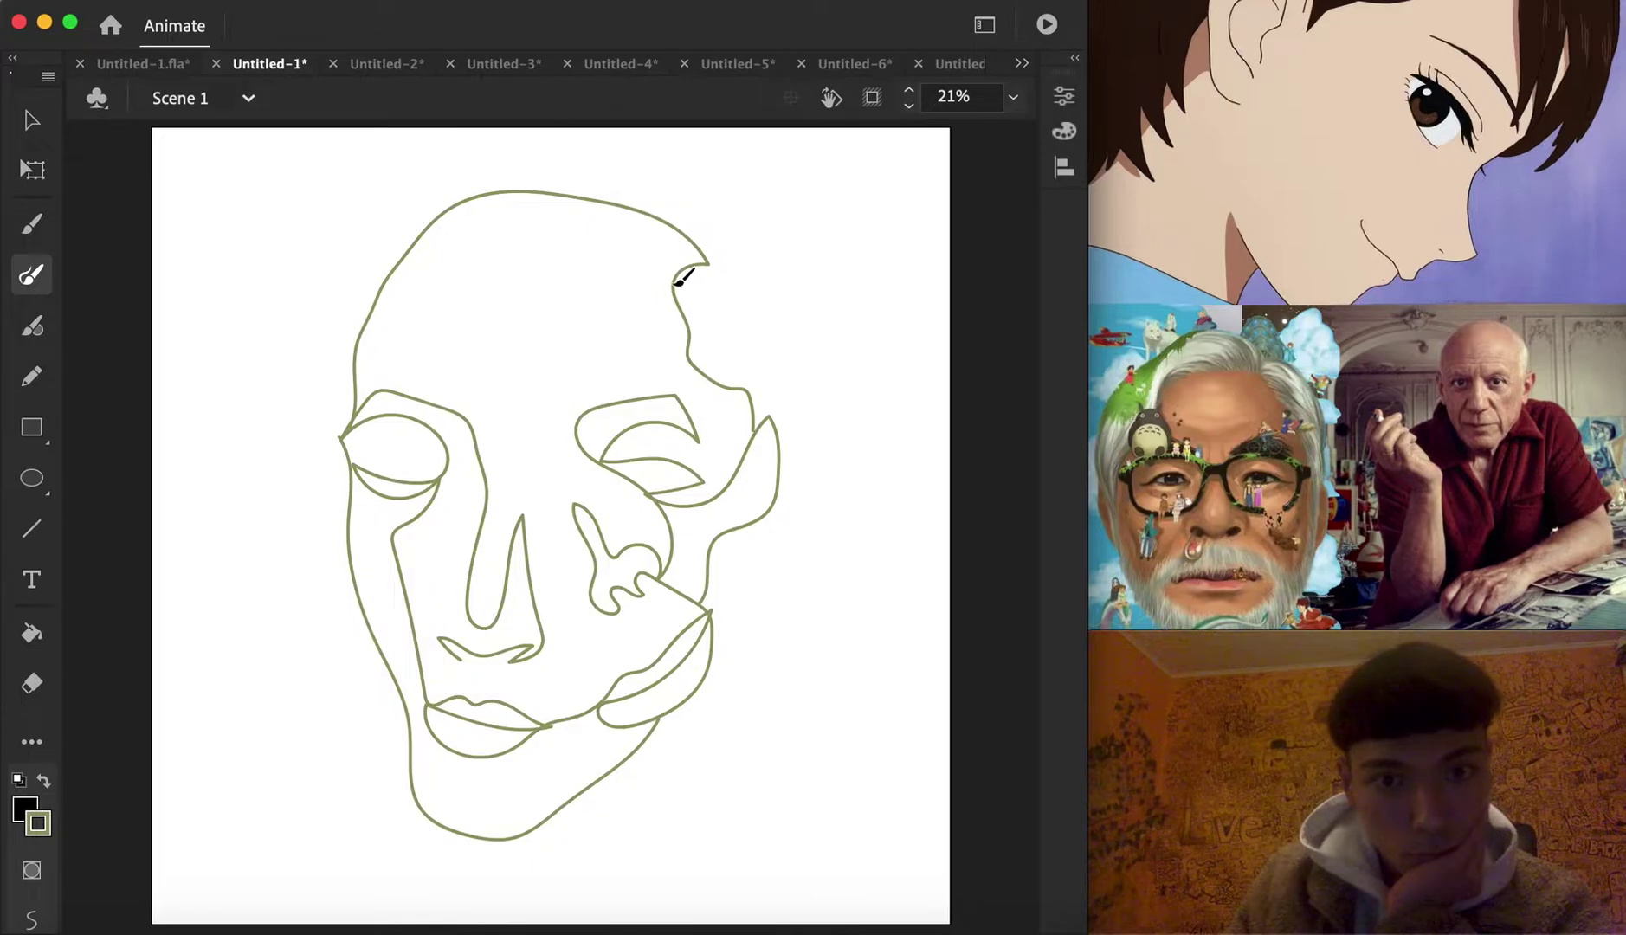
pyautogui.moveTo(673, 285)
pyautogui.mouseDown()
pyautogui.moveTo(531, 289)
pyautogui.moveTo(471, 264)
pyautogui.moveTo(419, 275)
pyautogui.moveTo(358, 406)
pyautogui.moveTo(381, 433)
pyautogui.mouseUp()
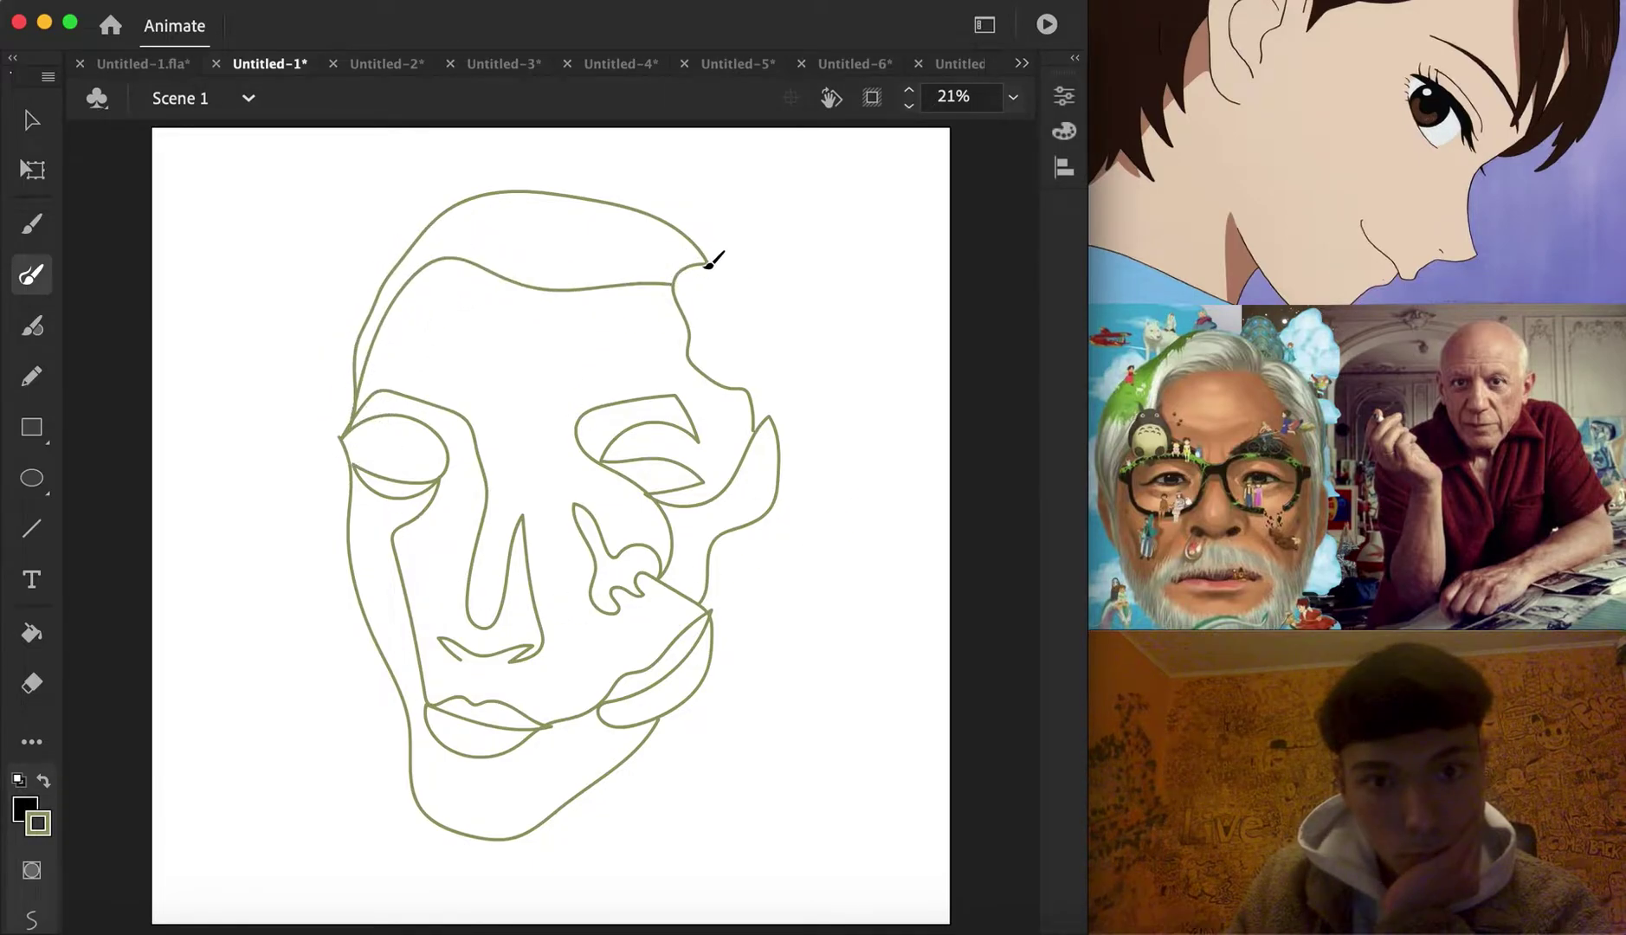
pyautogui.moveTo(725, 304); pyautogui.dragTo(740, 378)
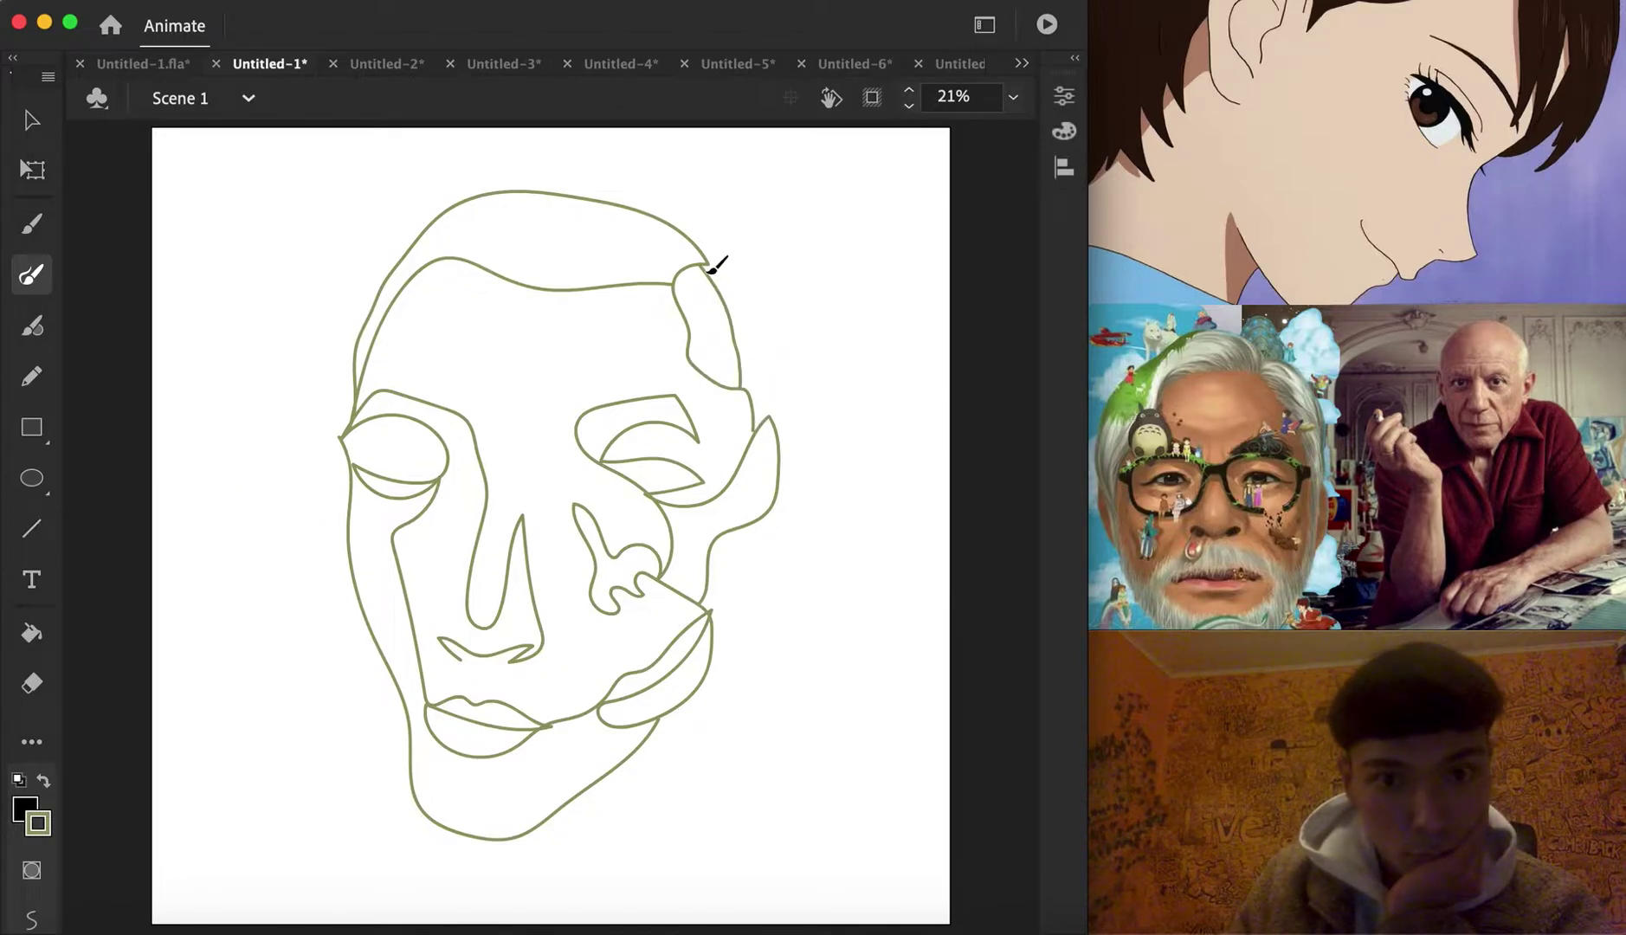
pyautogui.moveTo(704, 277)
pyautogui.mouseDown()
pyautogui.moveTo(719, 308)
pyautogui.moveTo(715, 276)
pyautogui.moveTo(702, 336)
pyautogui.moveTo(716, 367)
pyautogui.moveTo(704, 329)
pyautogui.mouseUp()
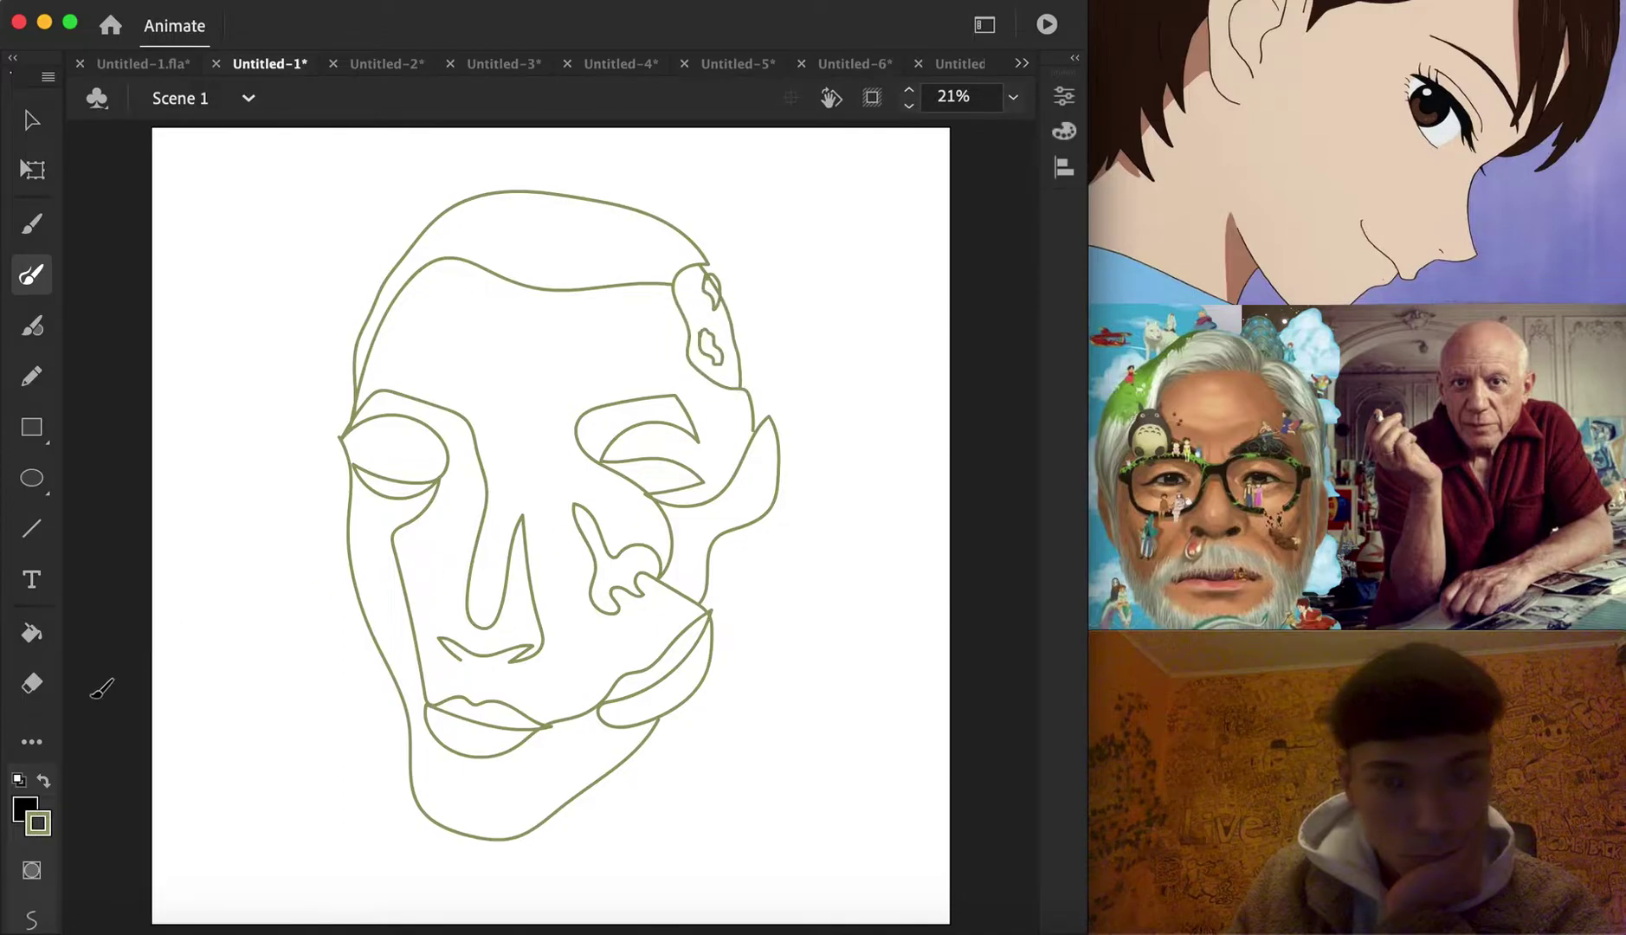
# Change the stroke colour to green and redraw the small irregular shapes inside the temple patch
pyautogui.click(31, 634)
pyautogui.click(38, 823)
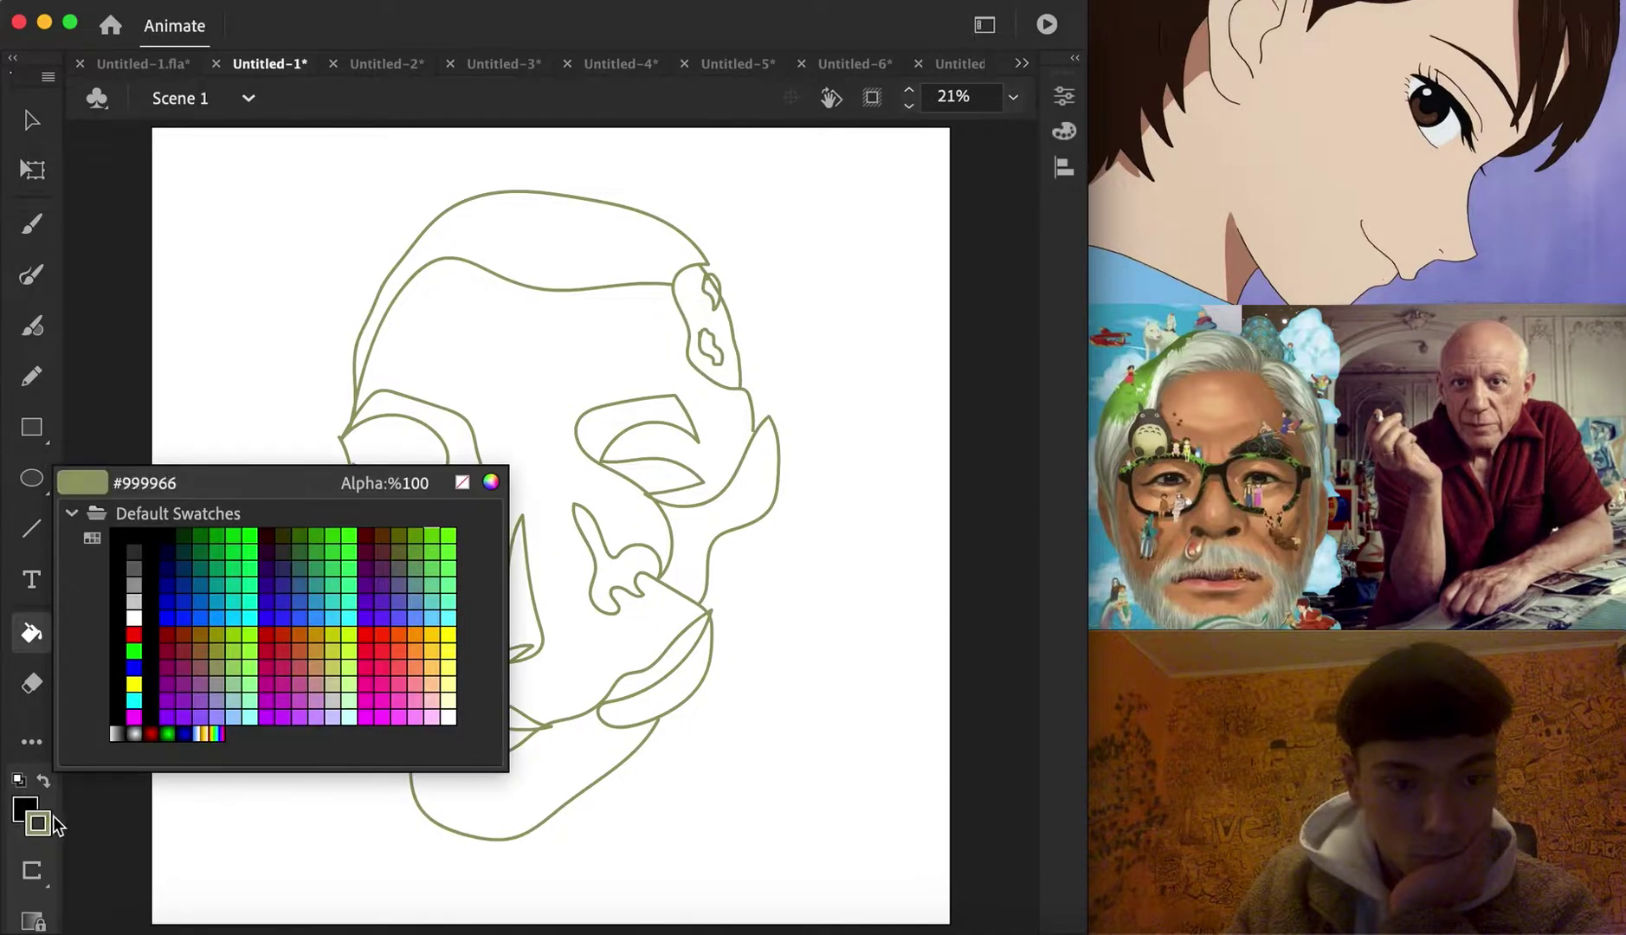
pyautogui.click(239, 568)
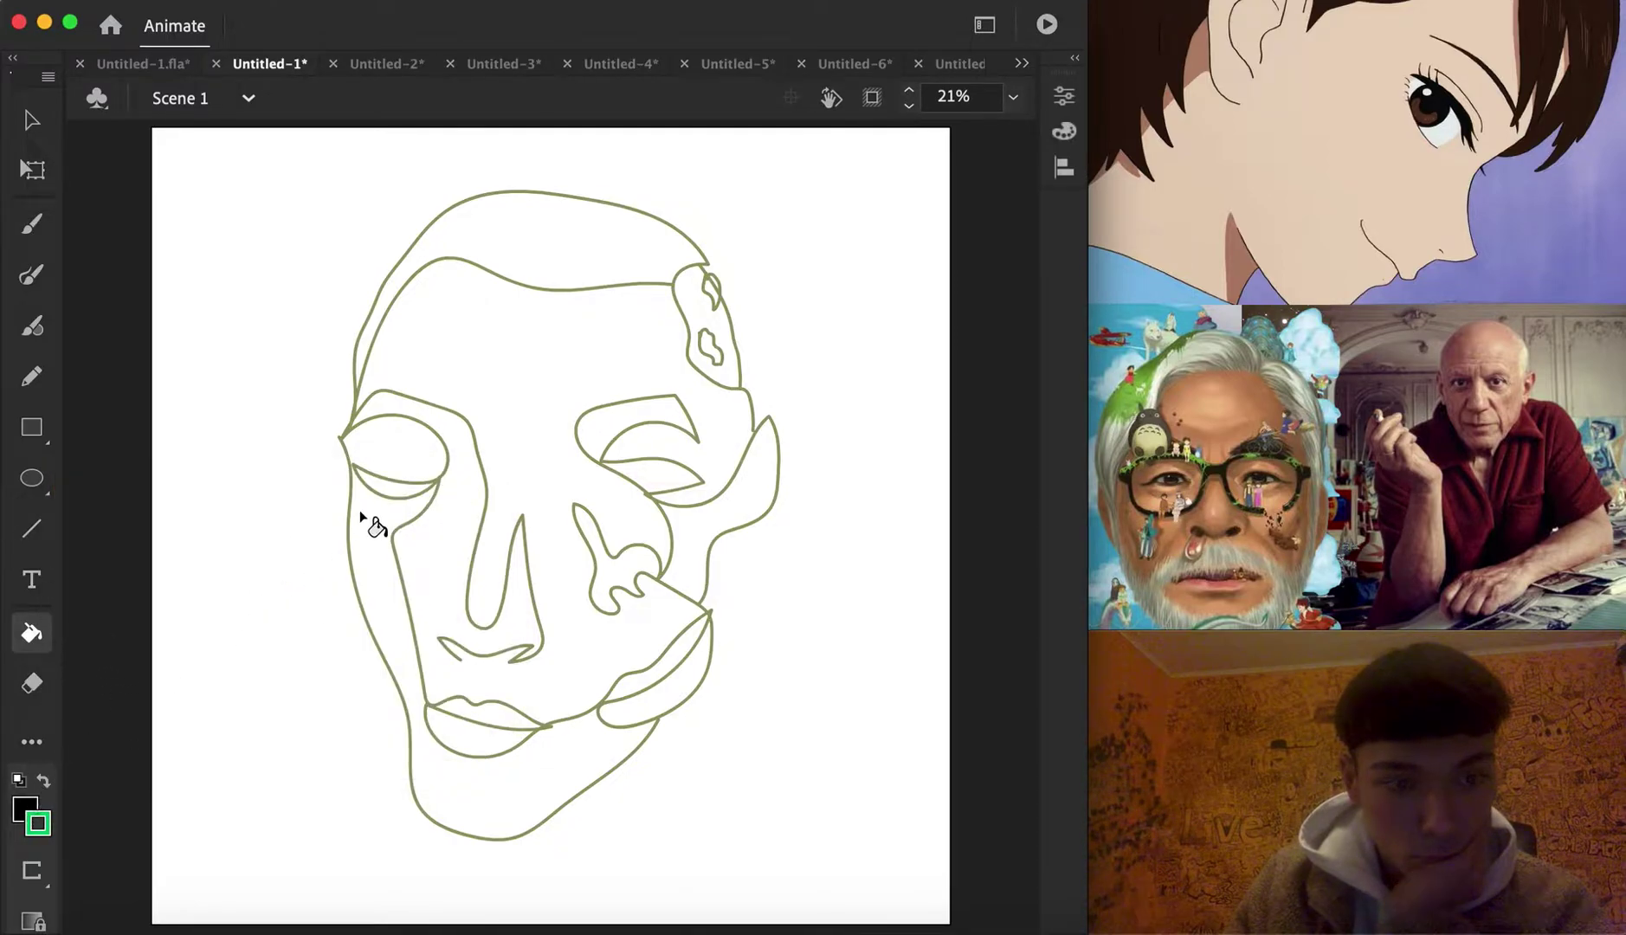
pyautogui.press('XF86MonBrightnessDown')
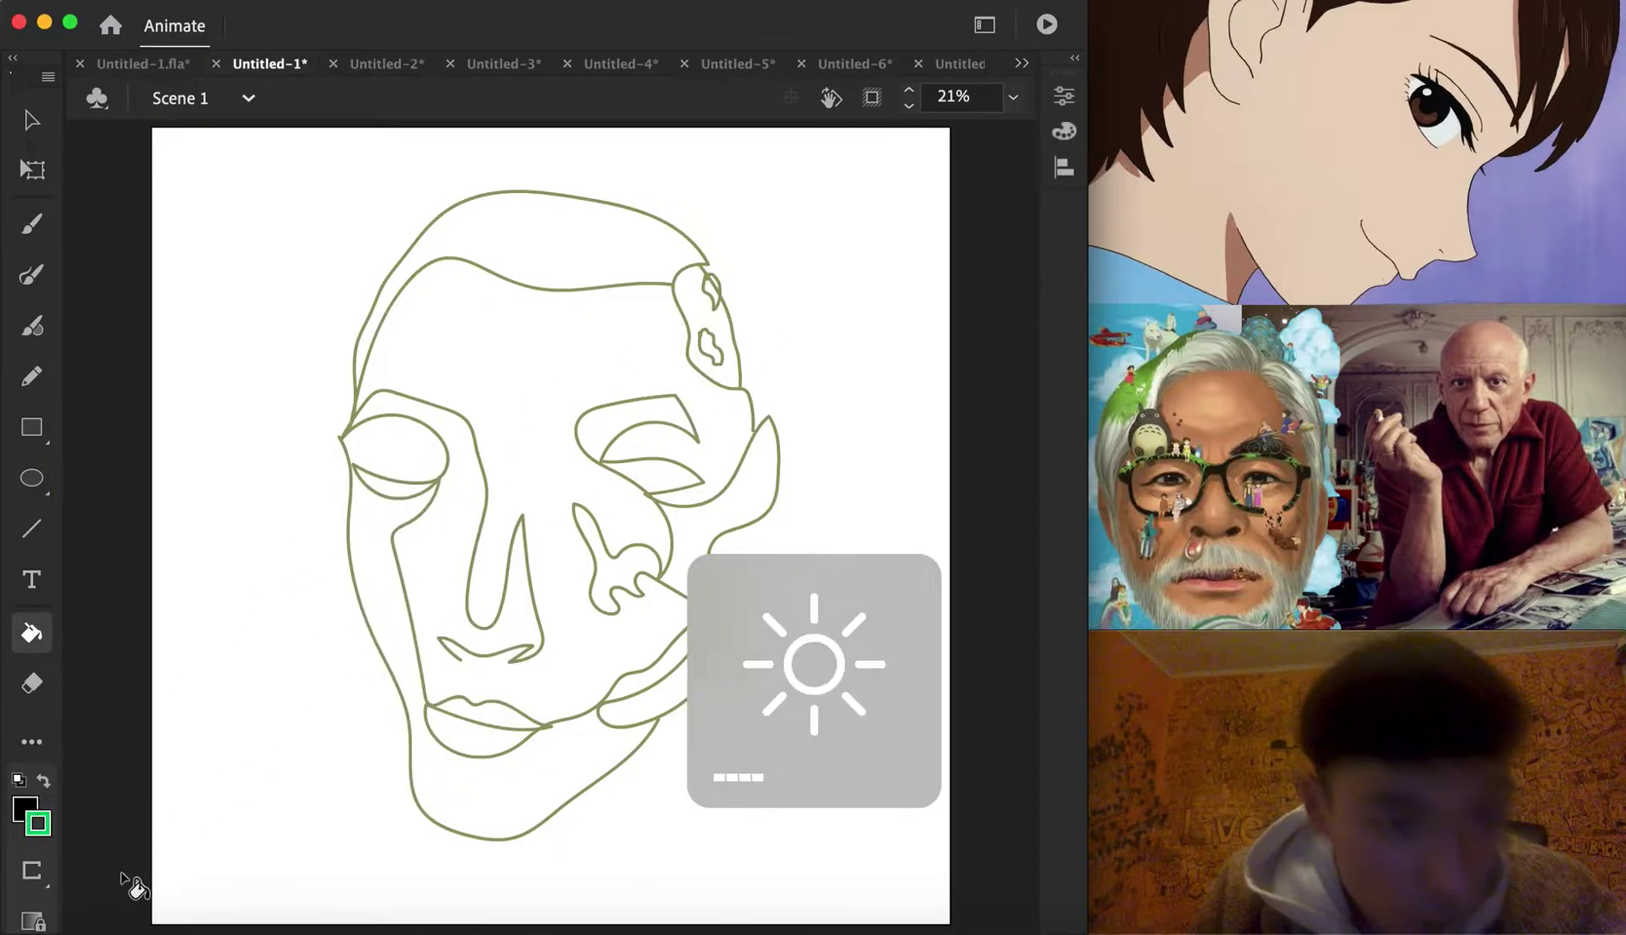
pyautogui.click(38, 823)
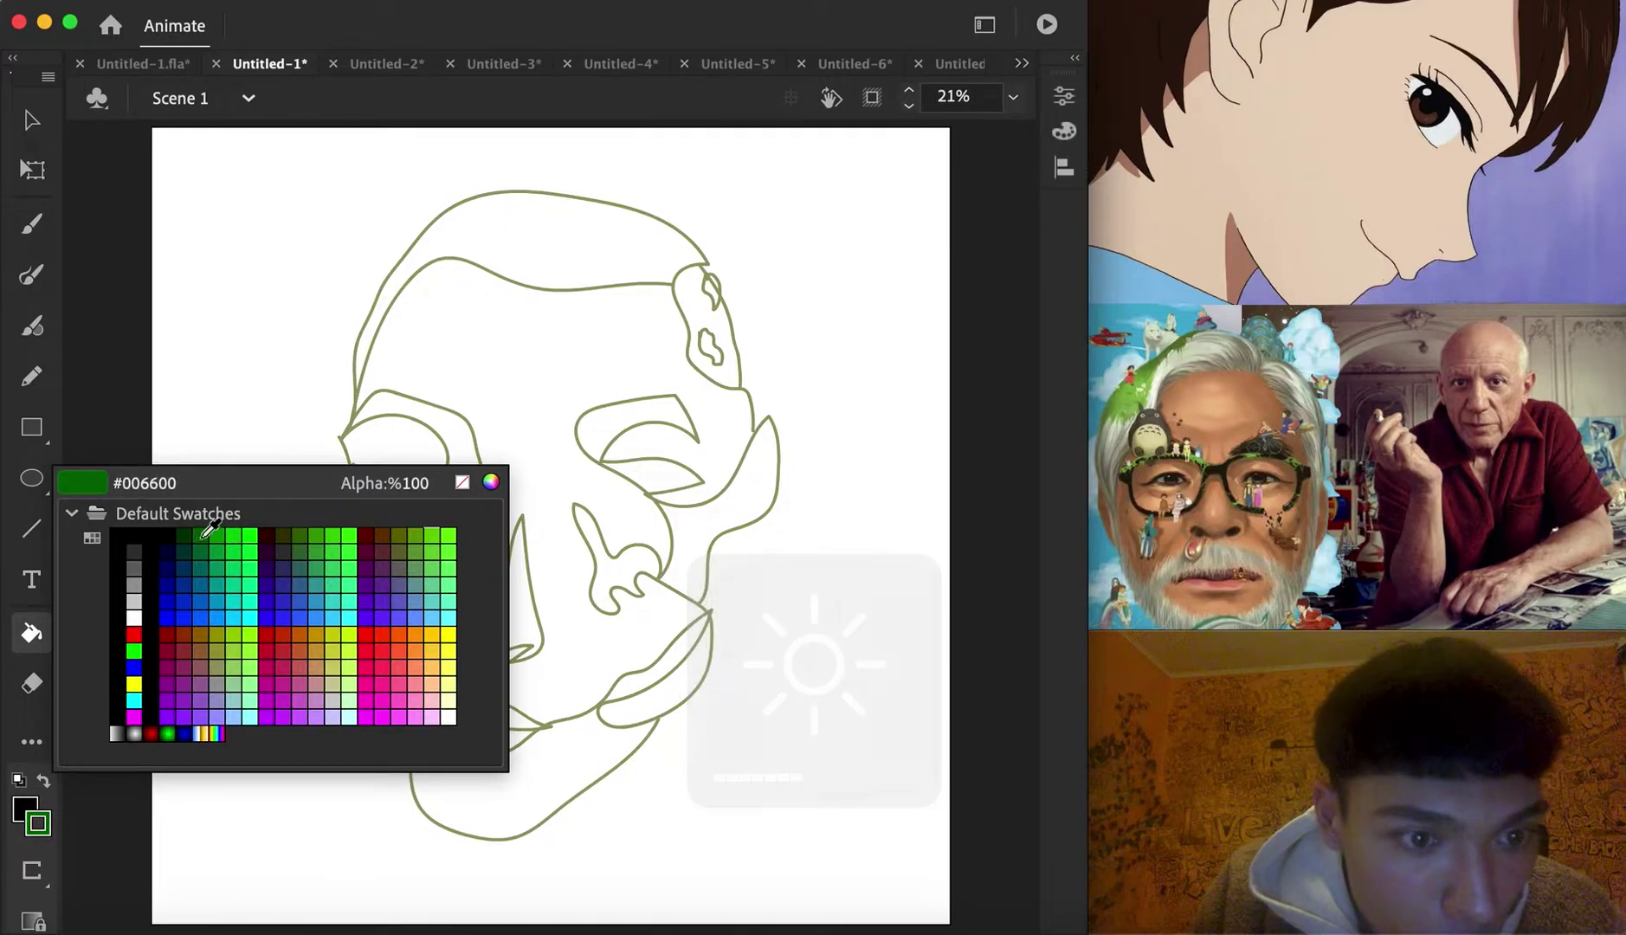
pyautogui.click(320, 533)
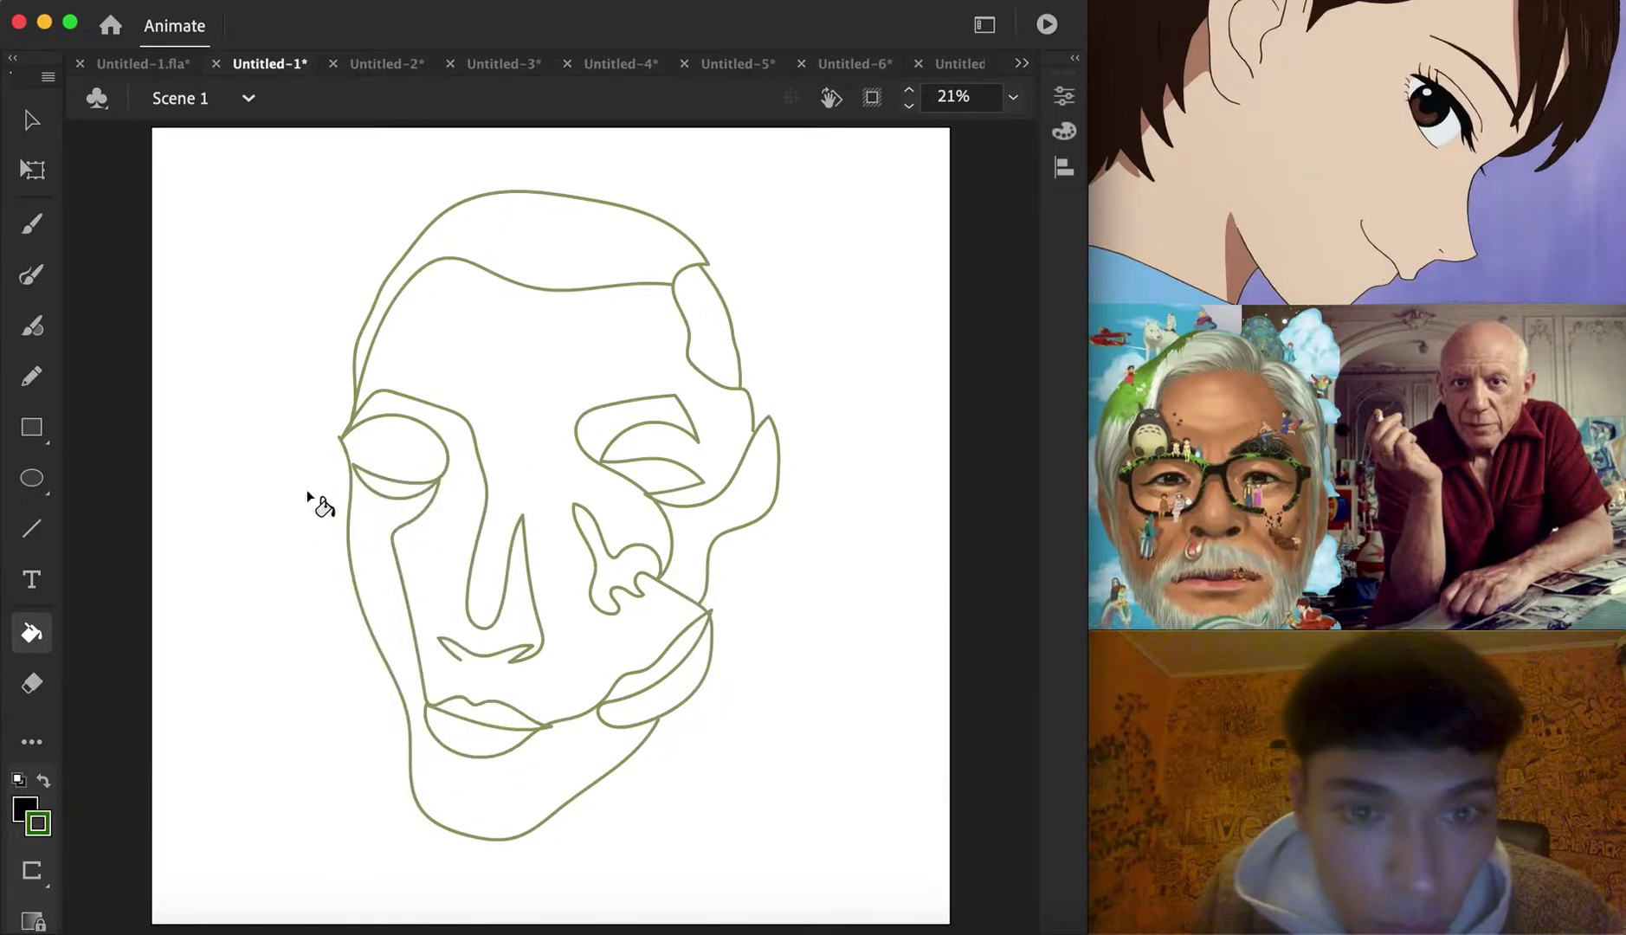
pyautogui.click(31, 275)
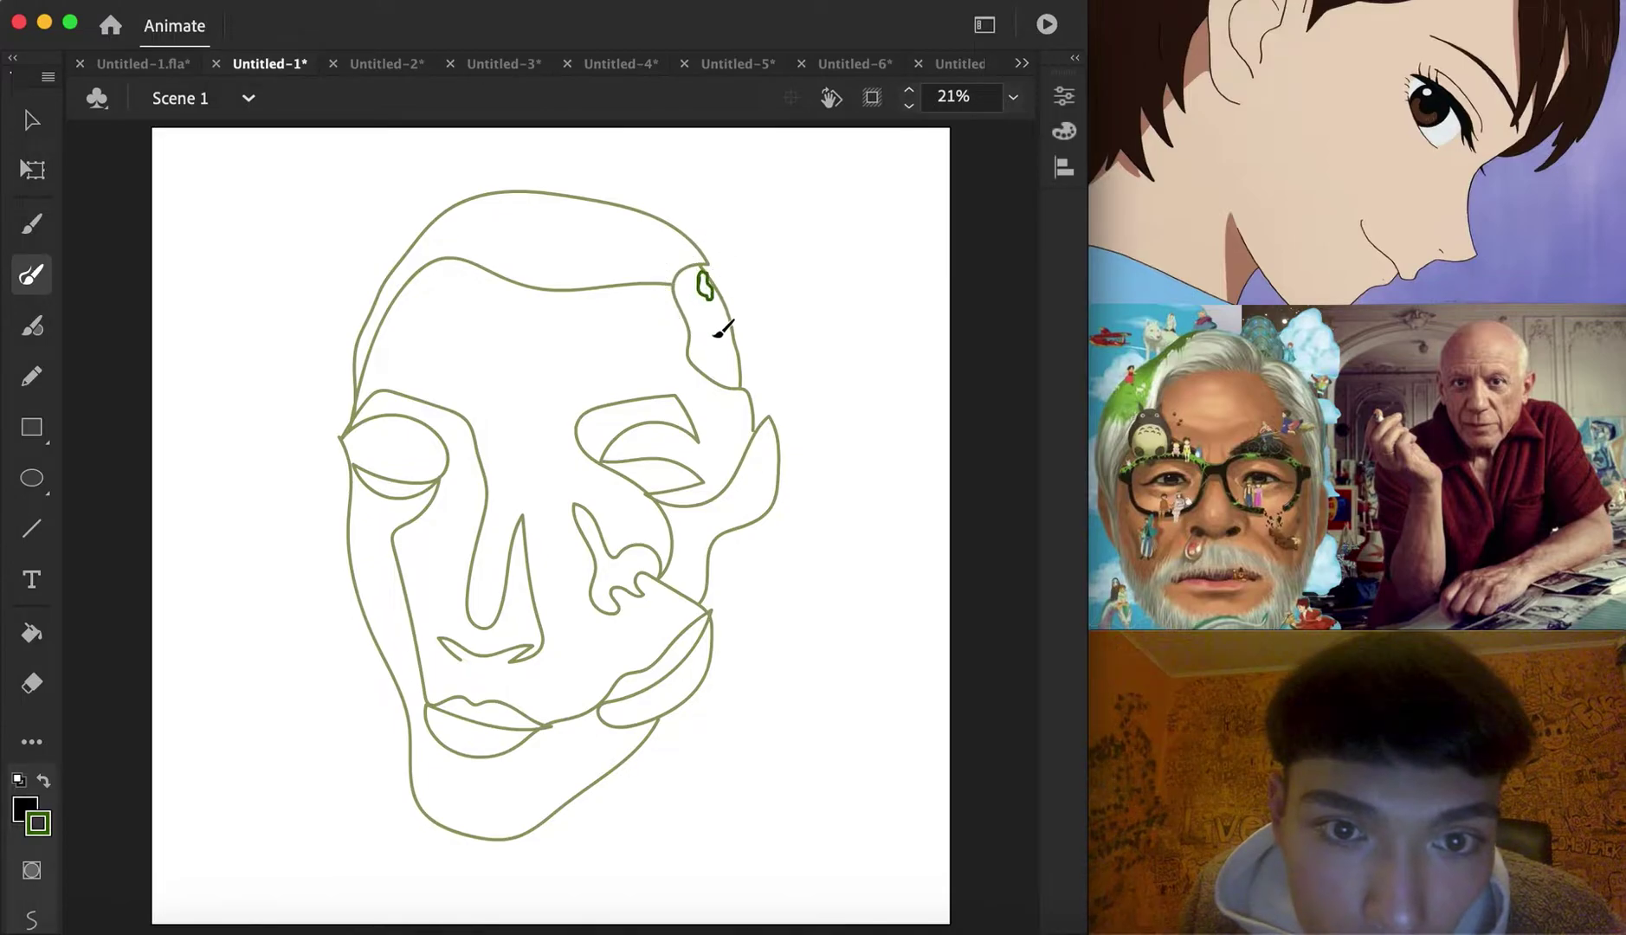
pyautogui.moveTo(708, 359); pyautogui.dragTo(719, 358)
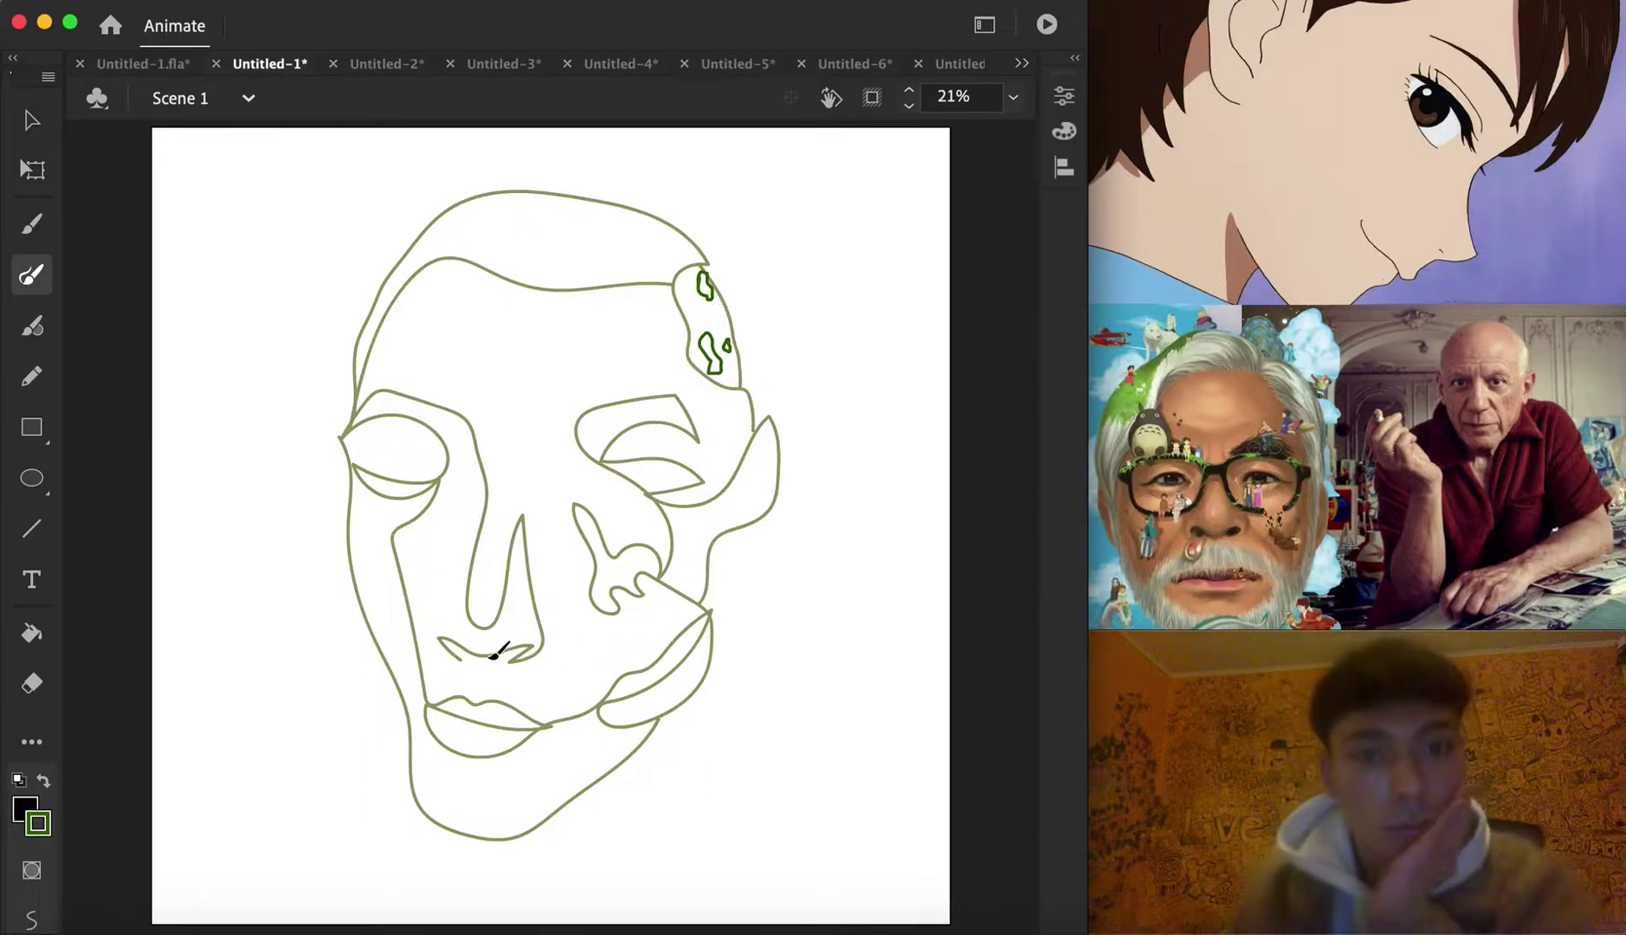
# Set the fill colour to dark grey and fill the hair, left eye, side of the face, chin and cheek detail
pyautogui.click(30, 634)
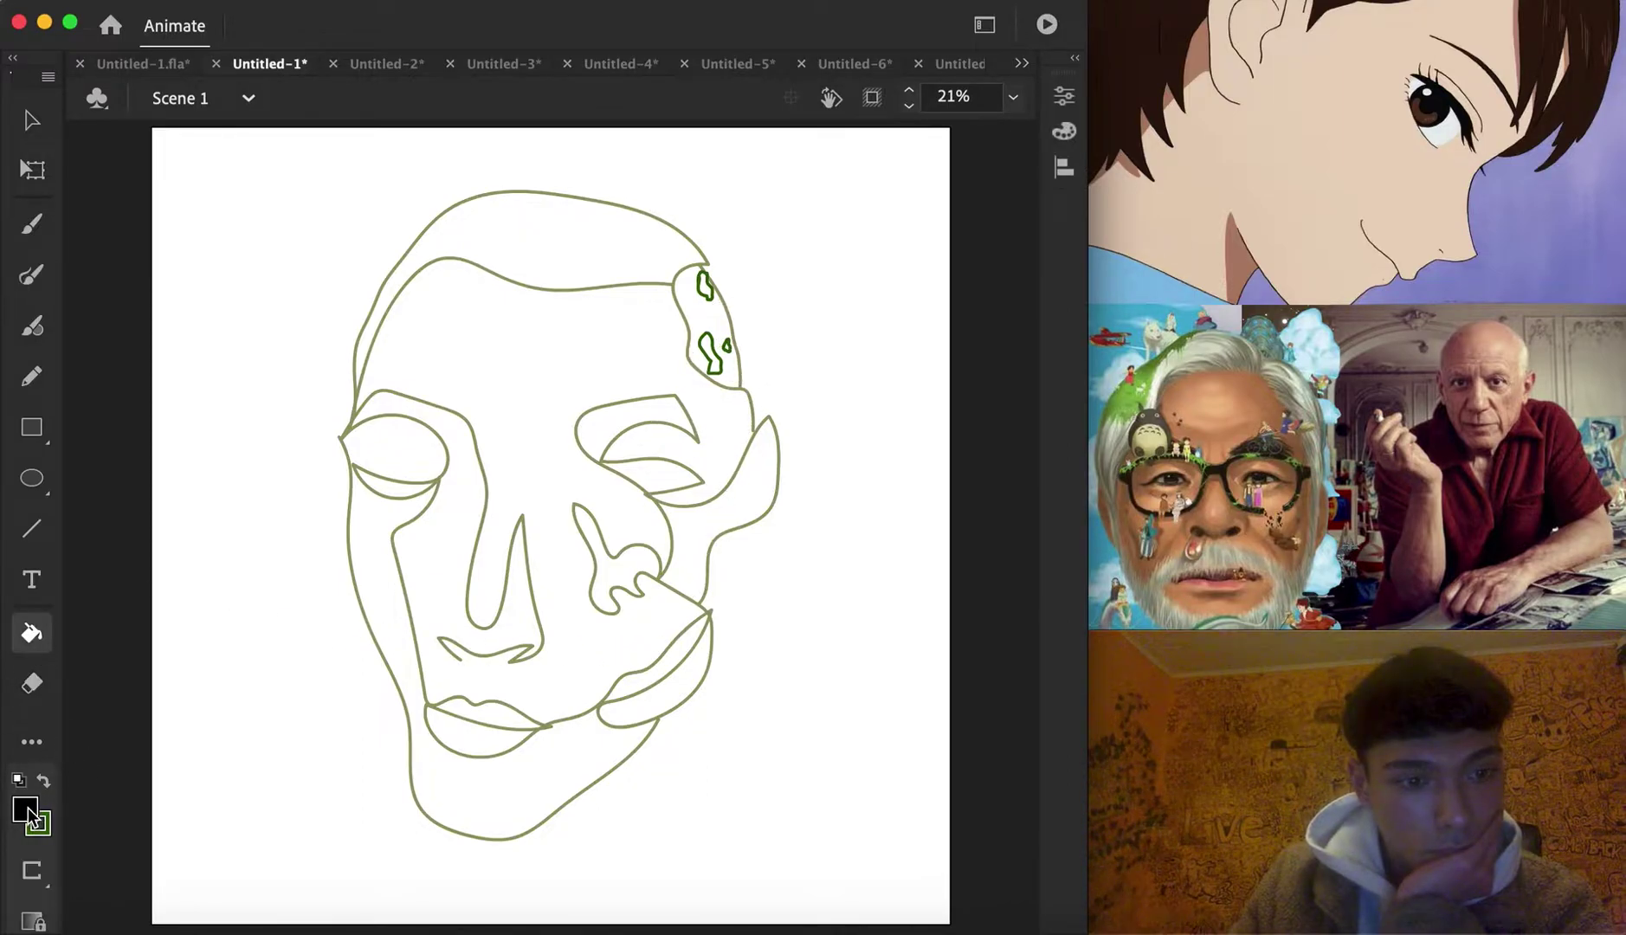
pyautogui.click(28, 814)
pyautogui.click(297, 551)
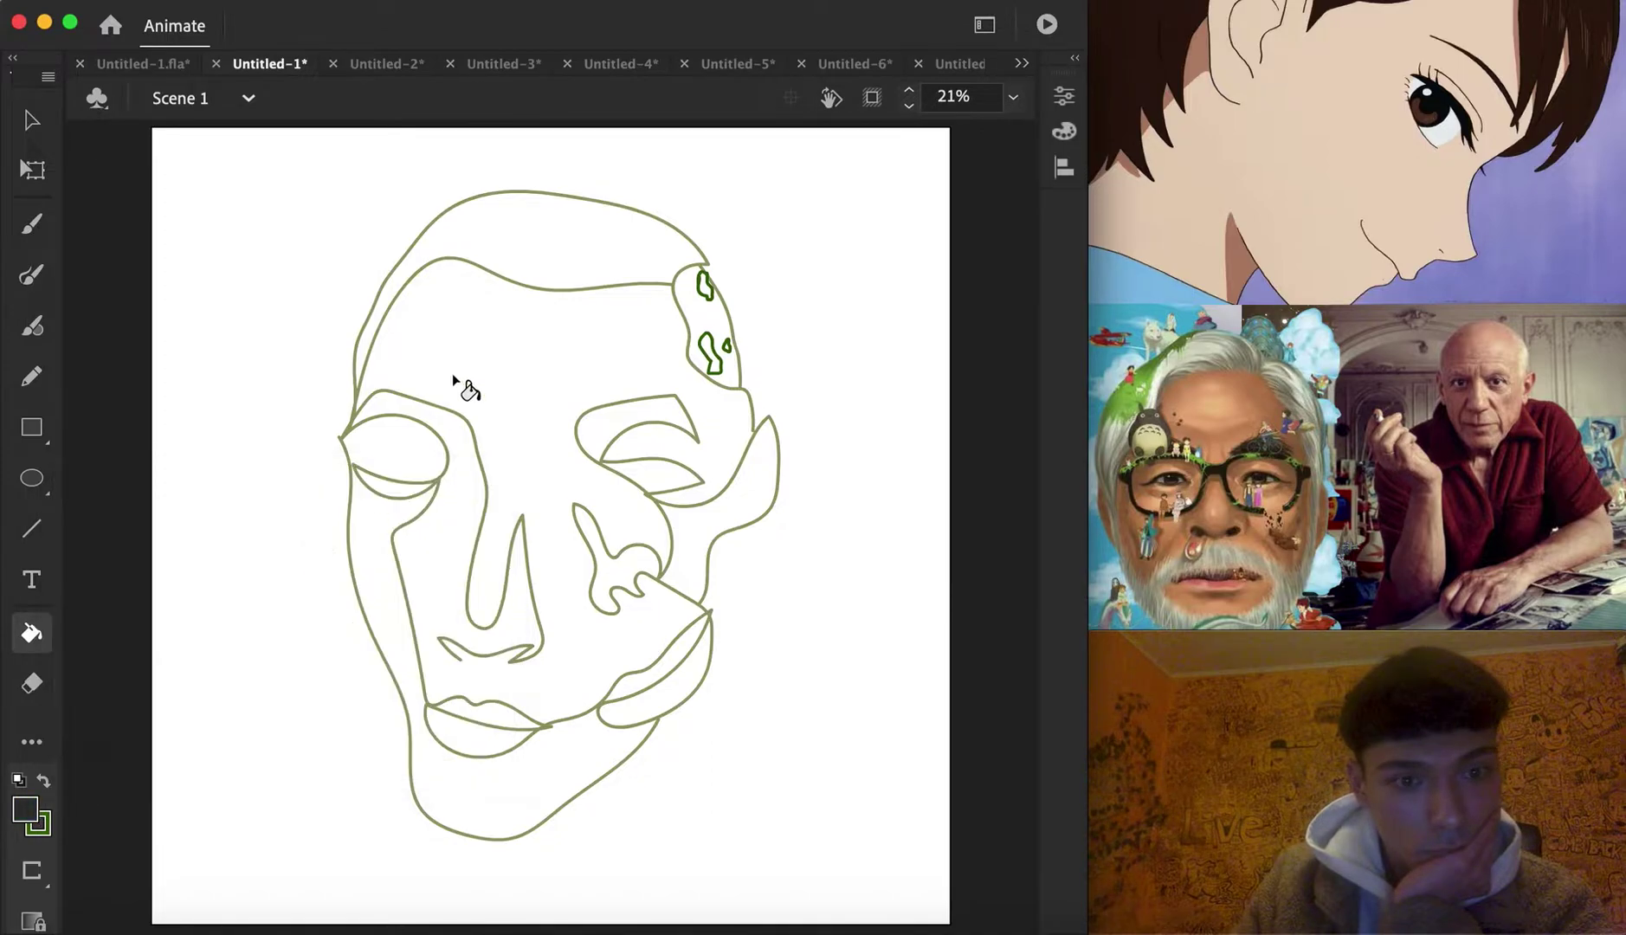
pyautogui.click(382, 337)
pyautogui.click(503, 824)
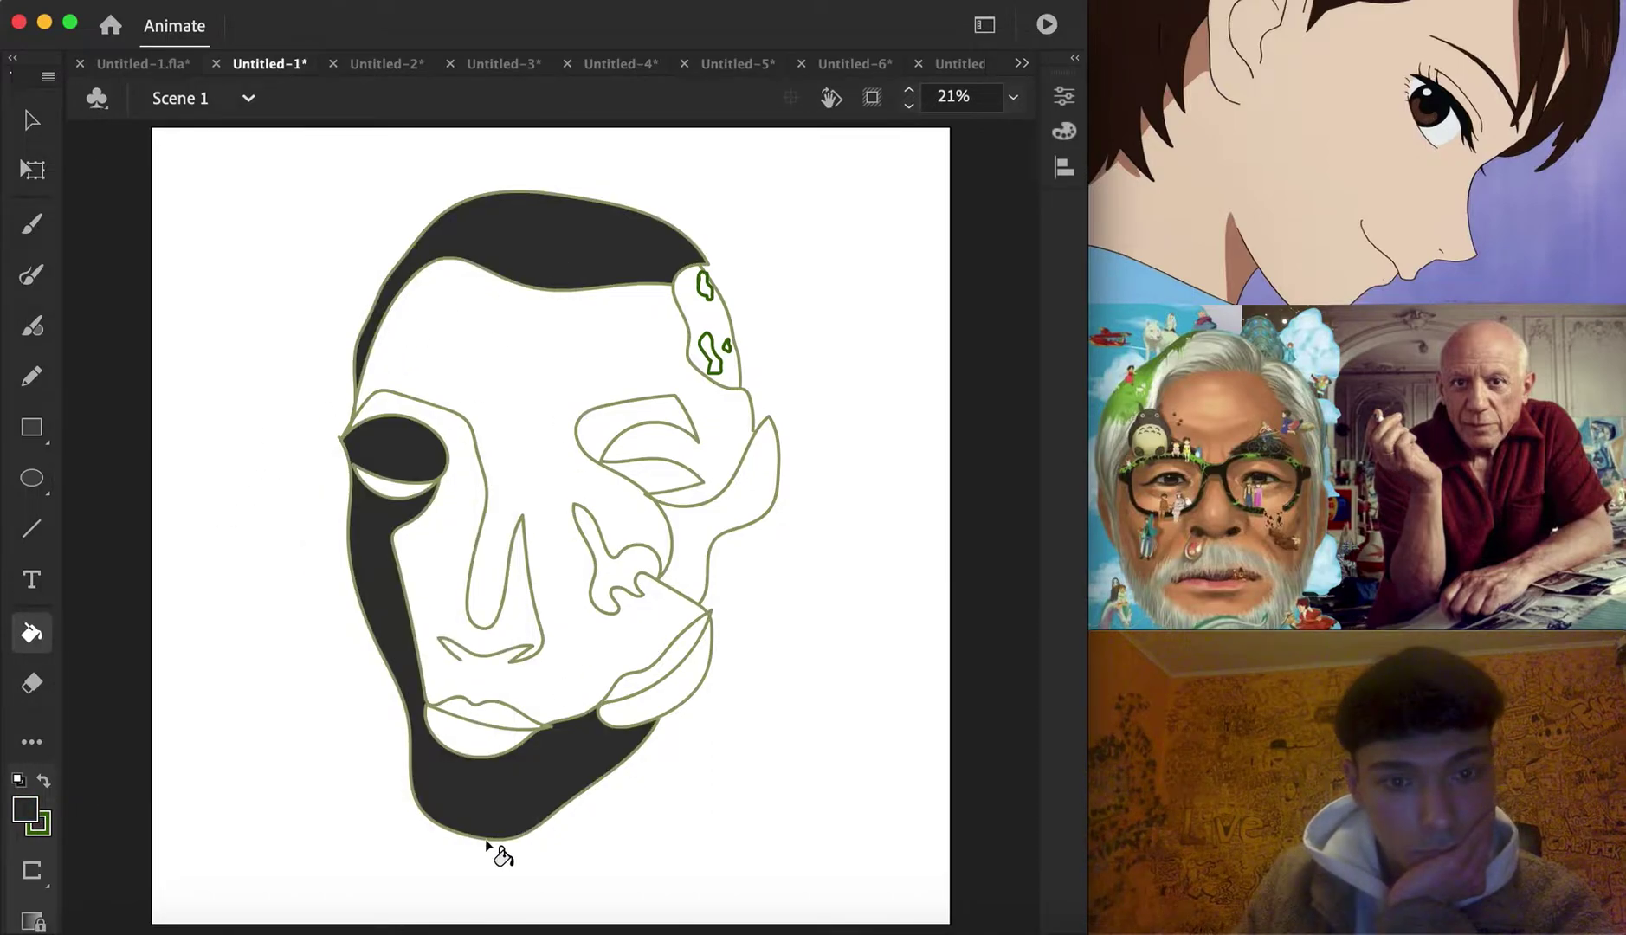
pyautogui.click(623, 577)
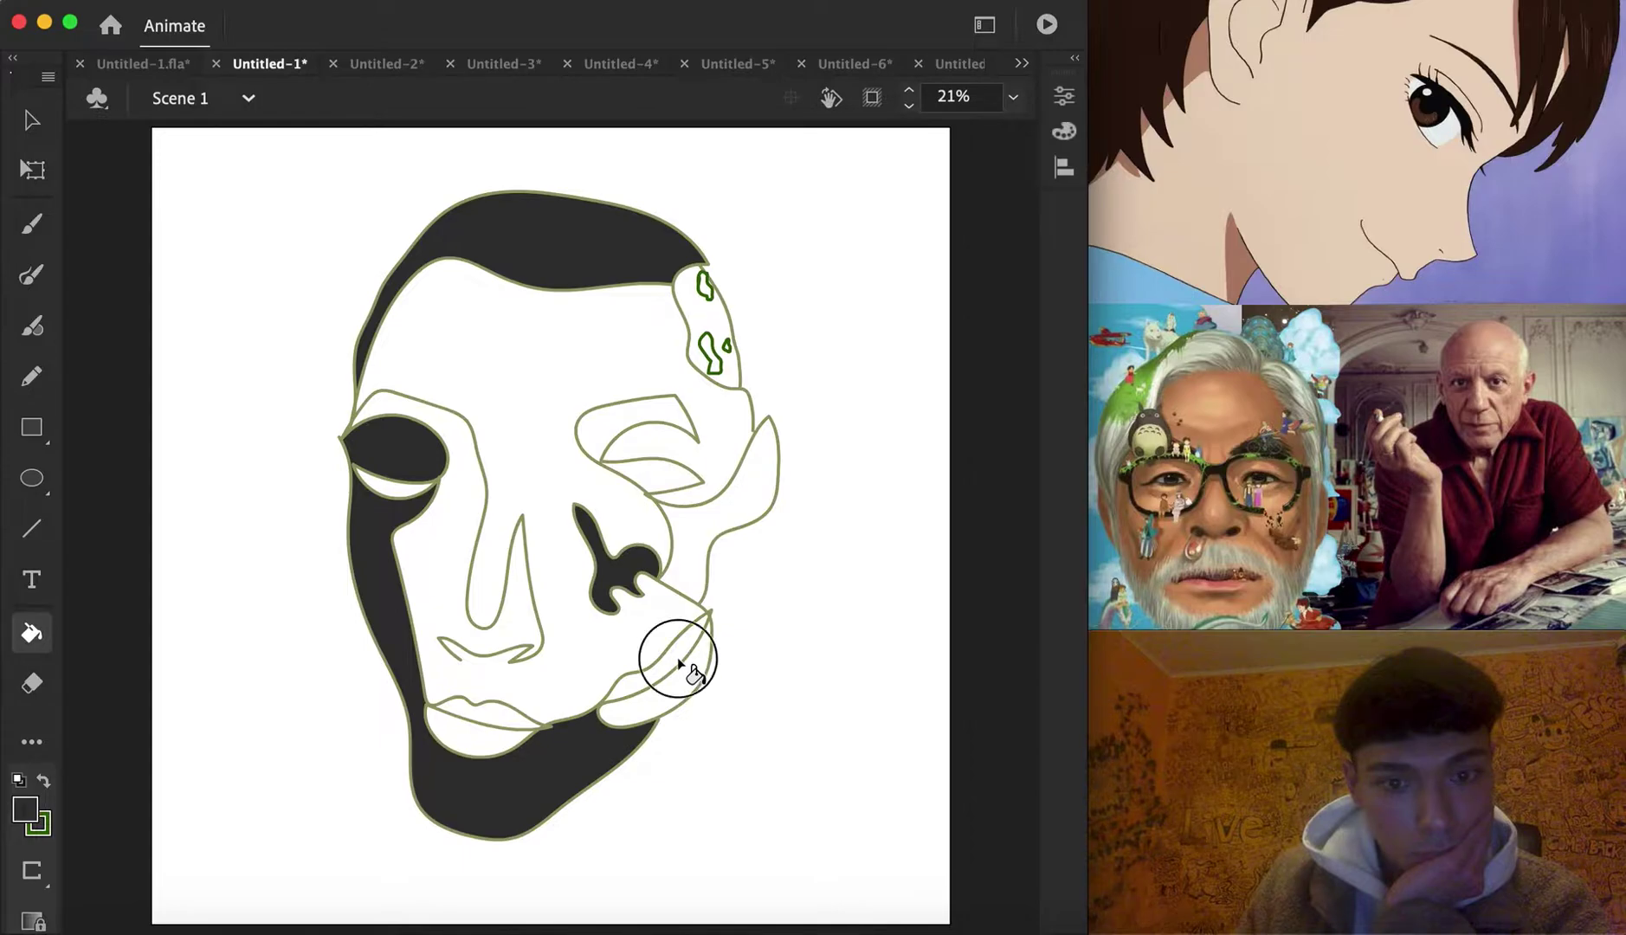
pyautogui.press('super+z')
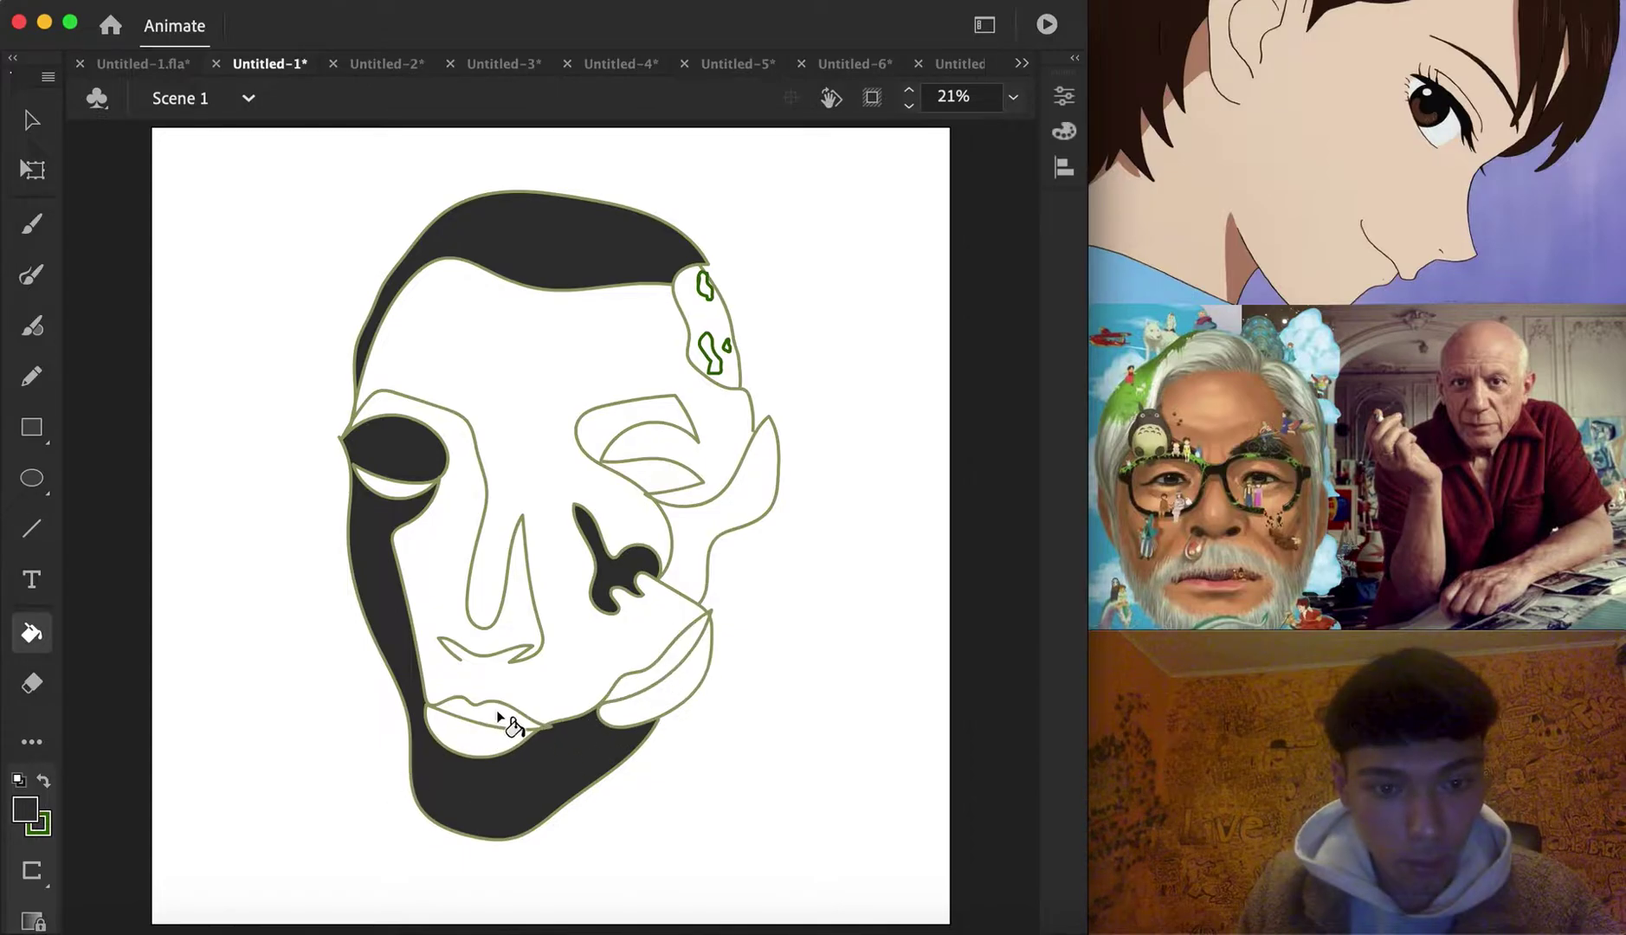
# Change the fill colour to orange and fill the lower lips of both mouths
pyautogui.click(28, 812)
pyautogui.click(309, 625)
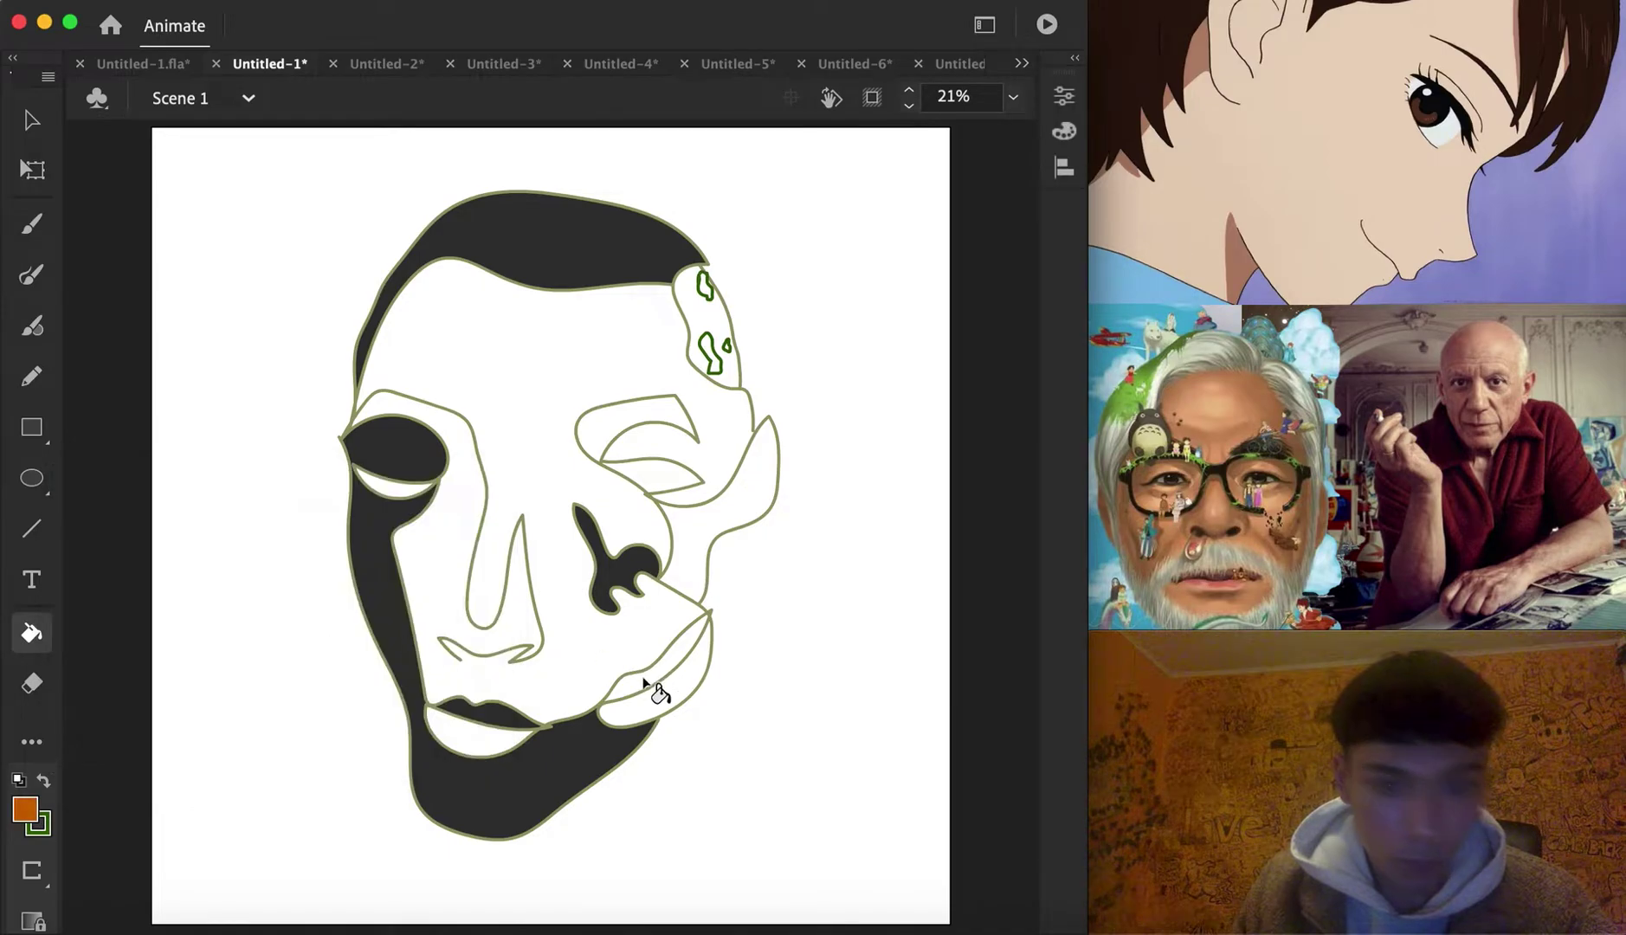
pyautogui.click(657, 682)
pyautogui.click(468, 736)
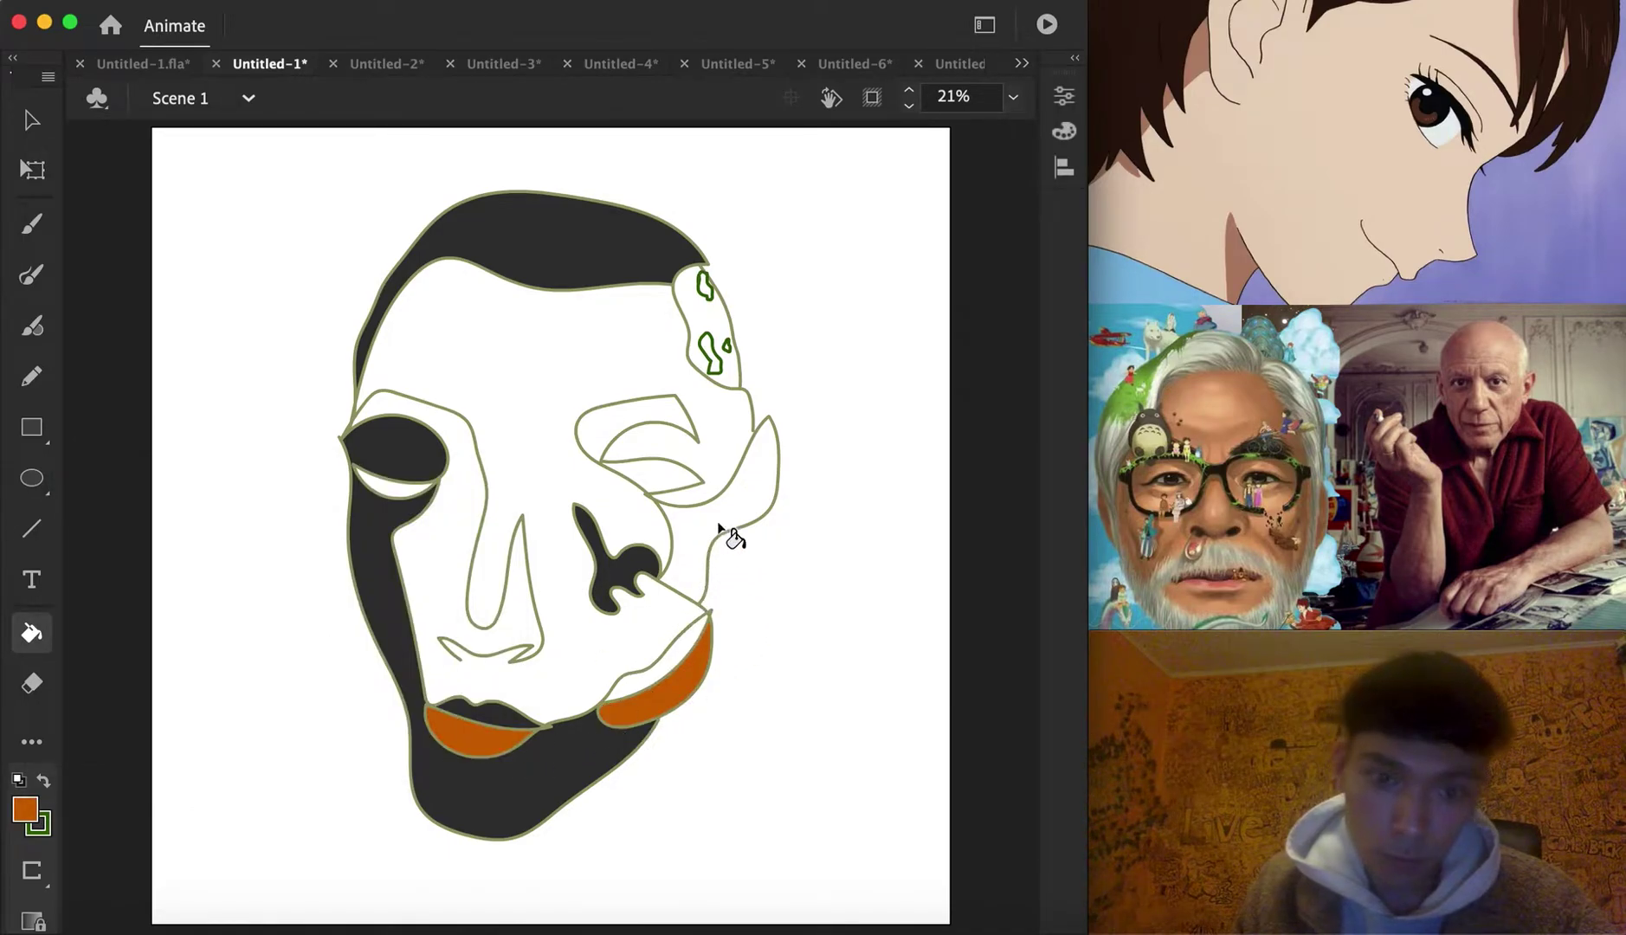
# Fill the right-eye shapes and the outer cheek with orange, and the main face area with dark brown
pyautogui.click(712, 541)
pyautogui.click(606, 450)
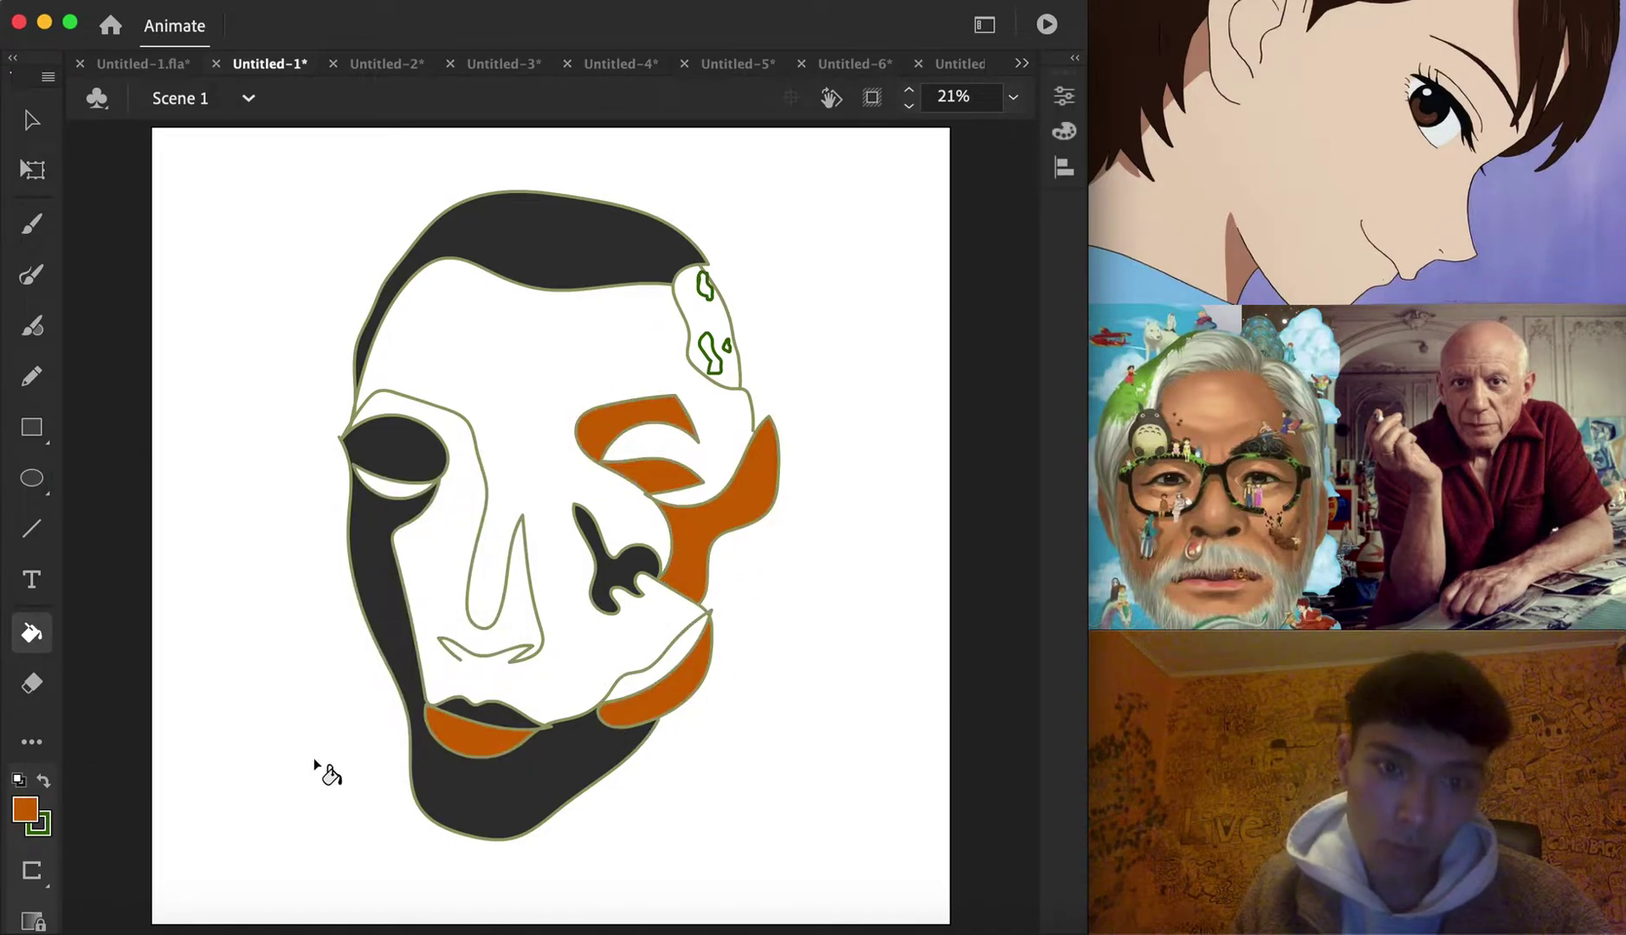
pyautogui.click(28, 814)
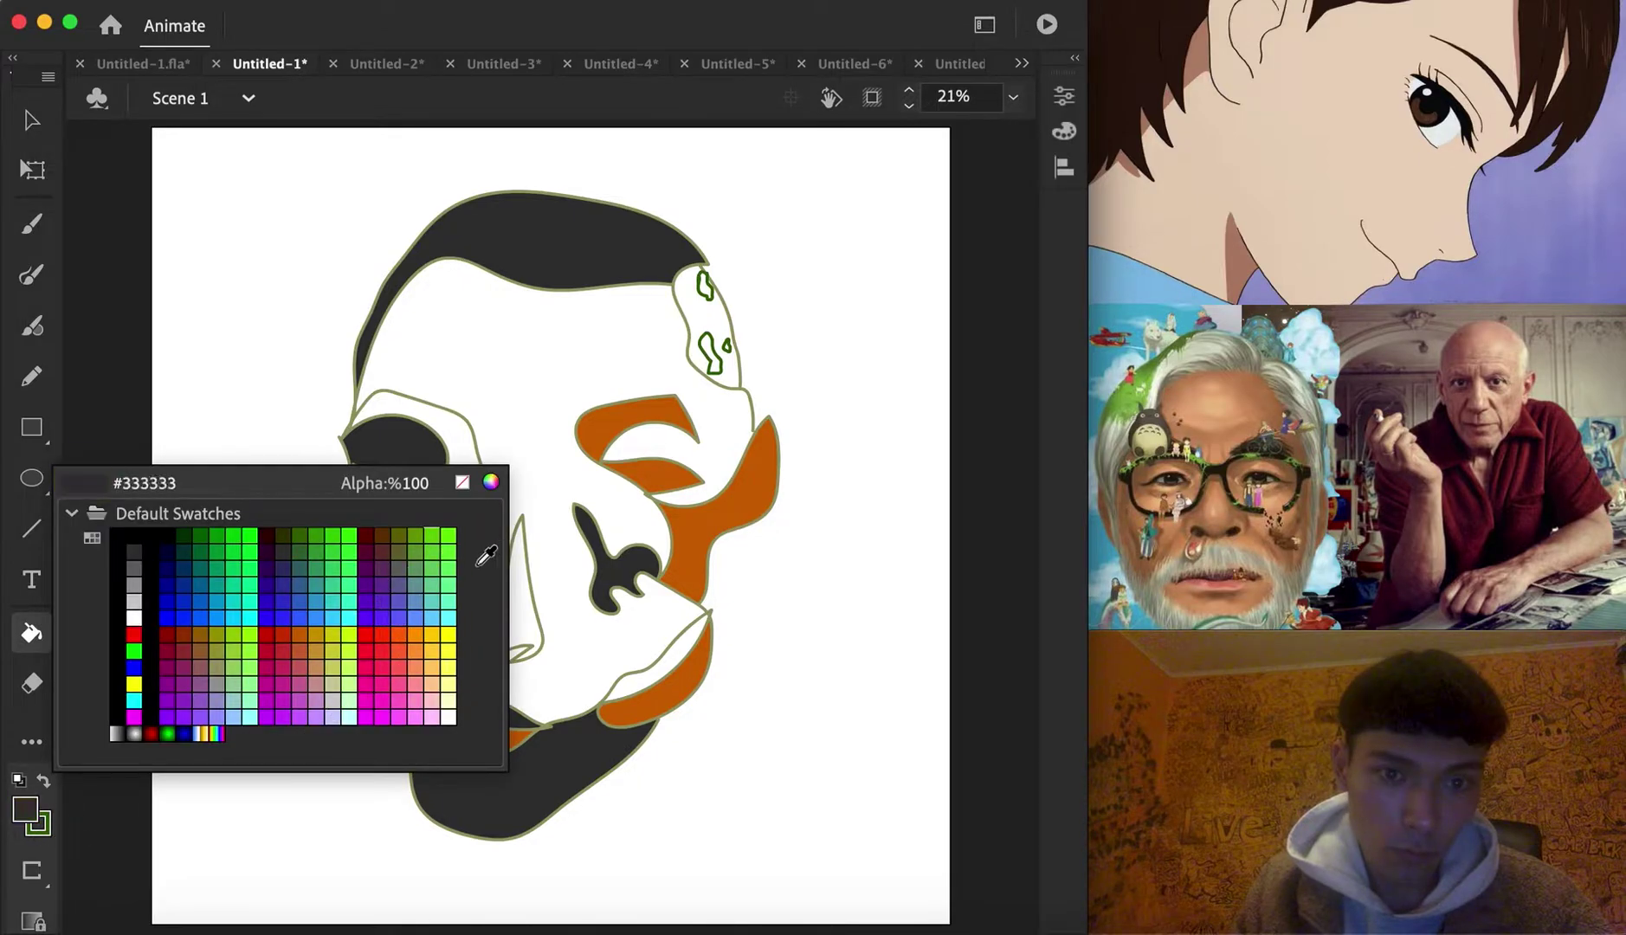
pyautogui.click(382, 537)
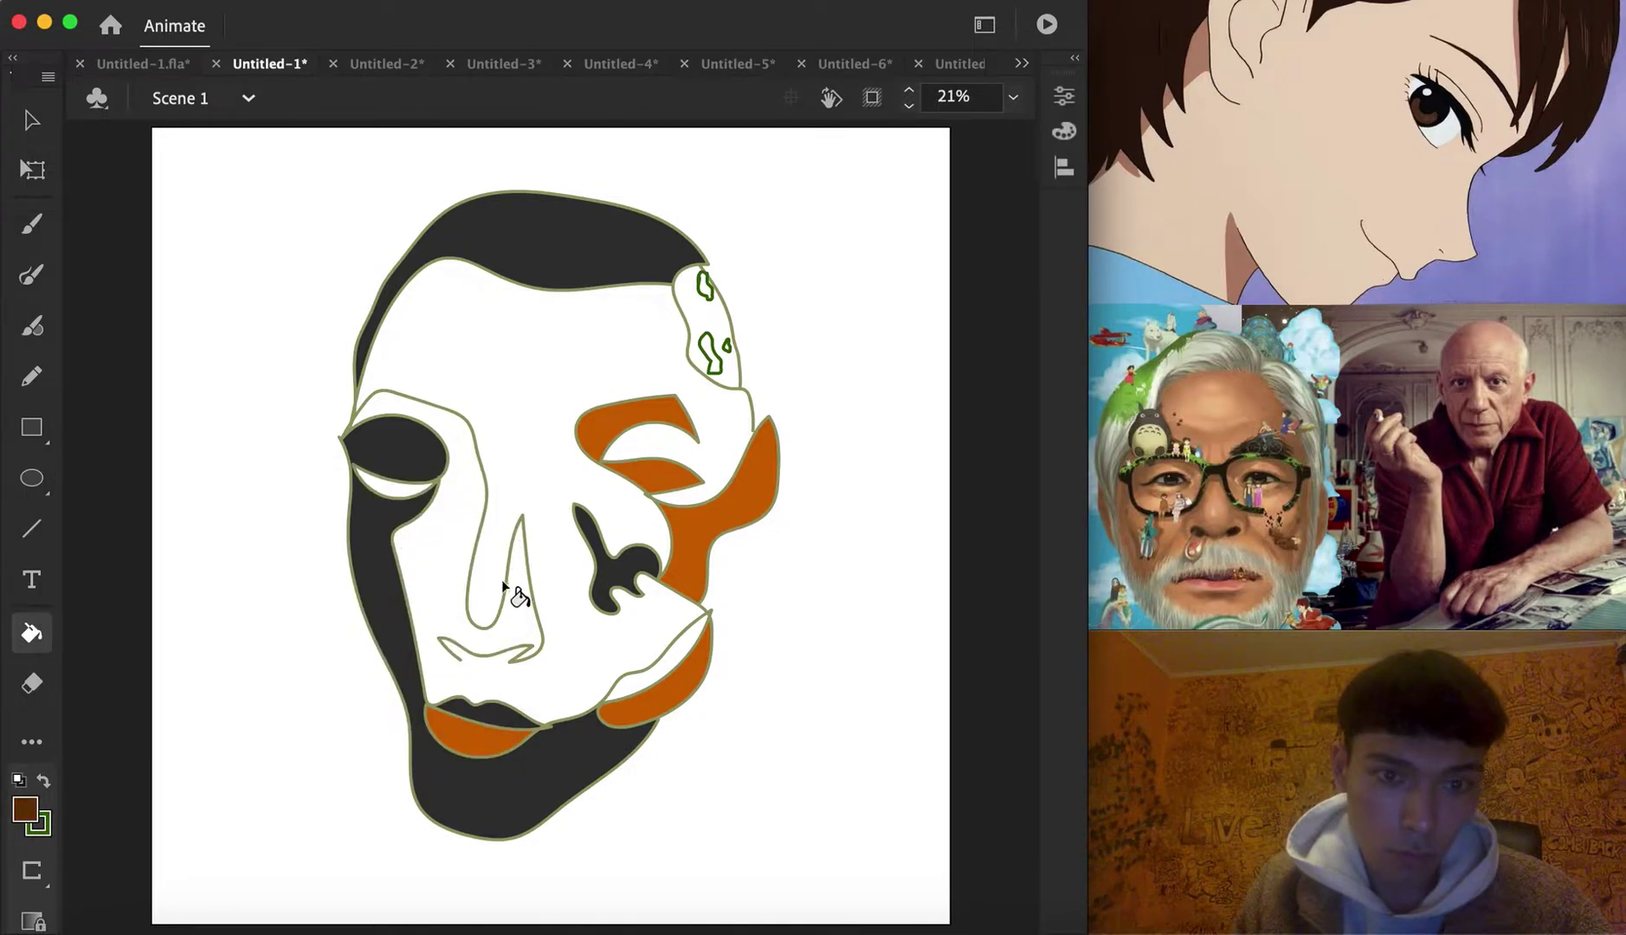
pyautogui.click(31, 119)
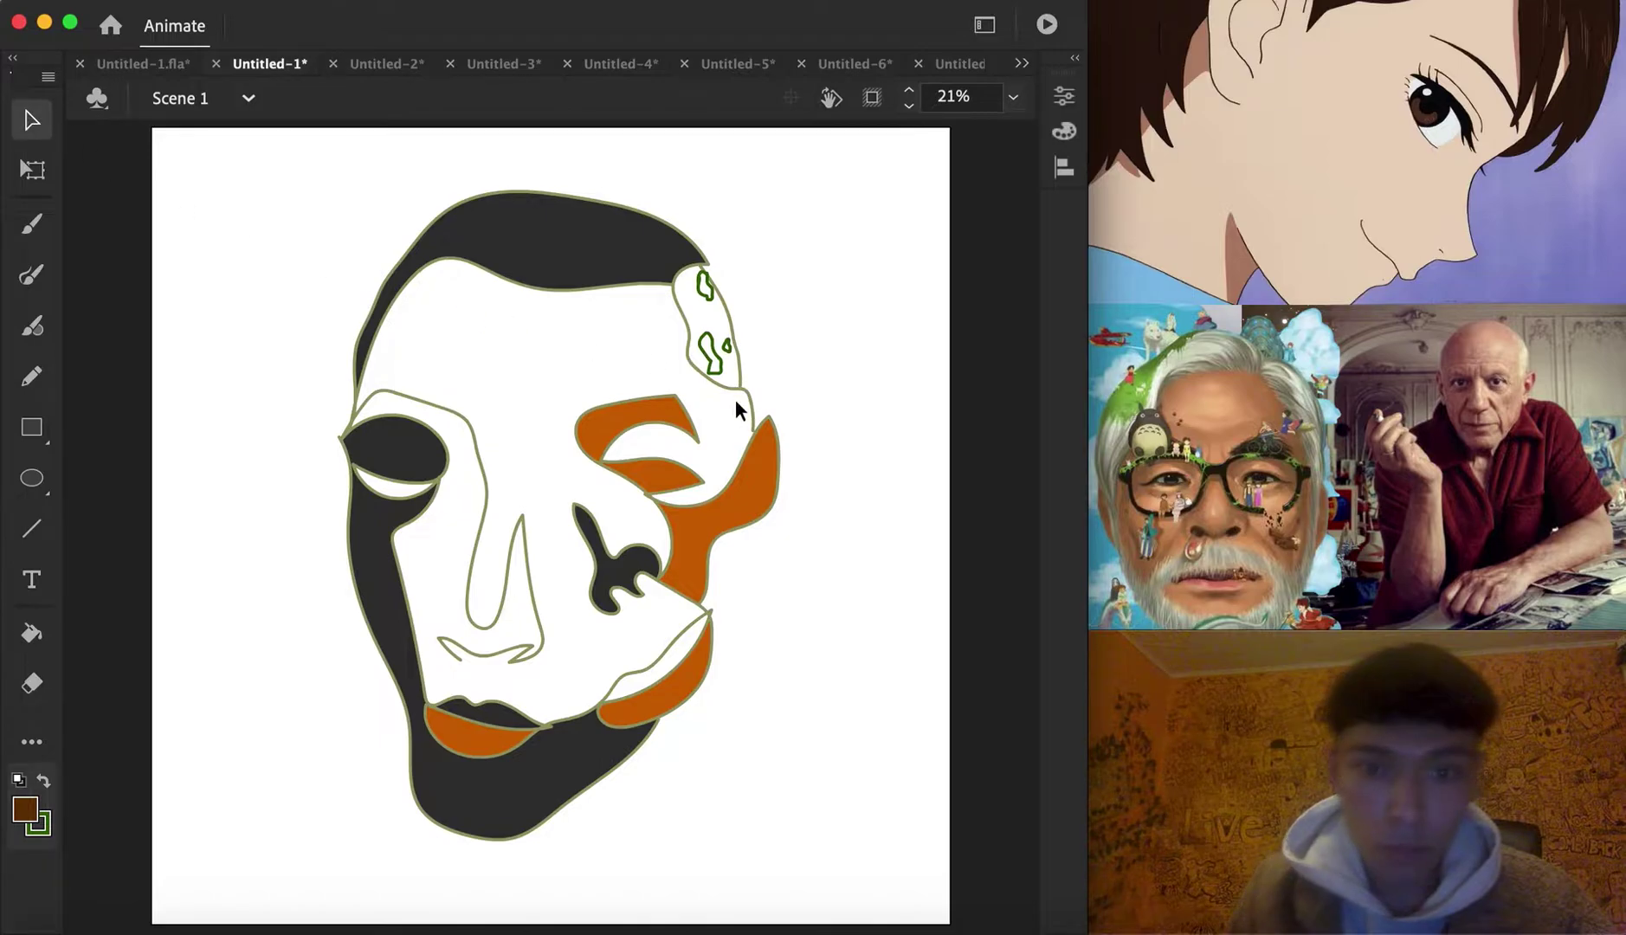
pyautogui.click(31, 633)
pyautogui.click(545, 394)
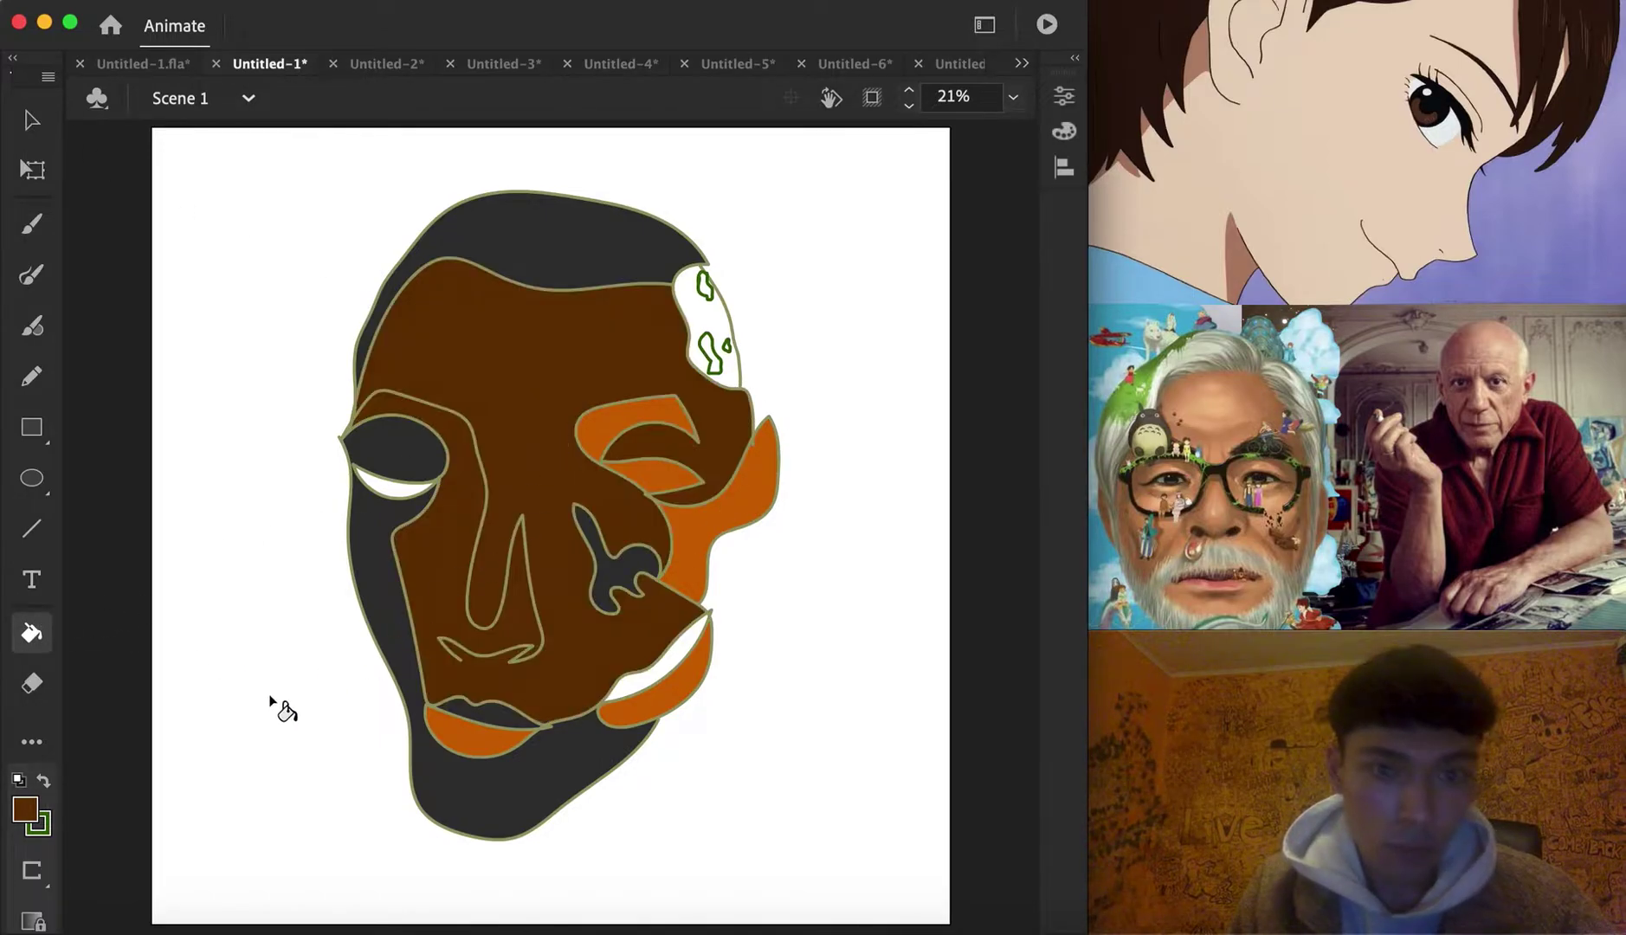
# Fill the second mouth's upper lip with teal and the small irregular shapes in the temple patch with bright green
pyautogui.click(25, 808)
pyautogui.click(302, 573)
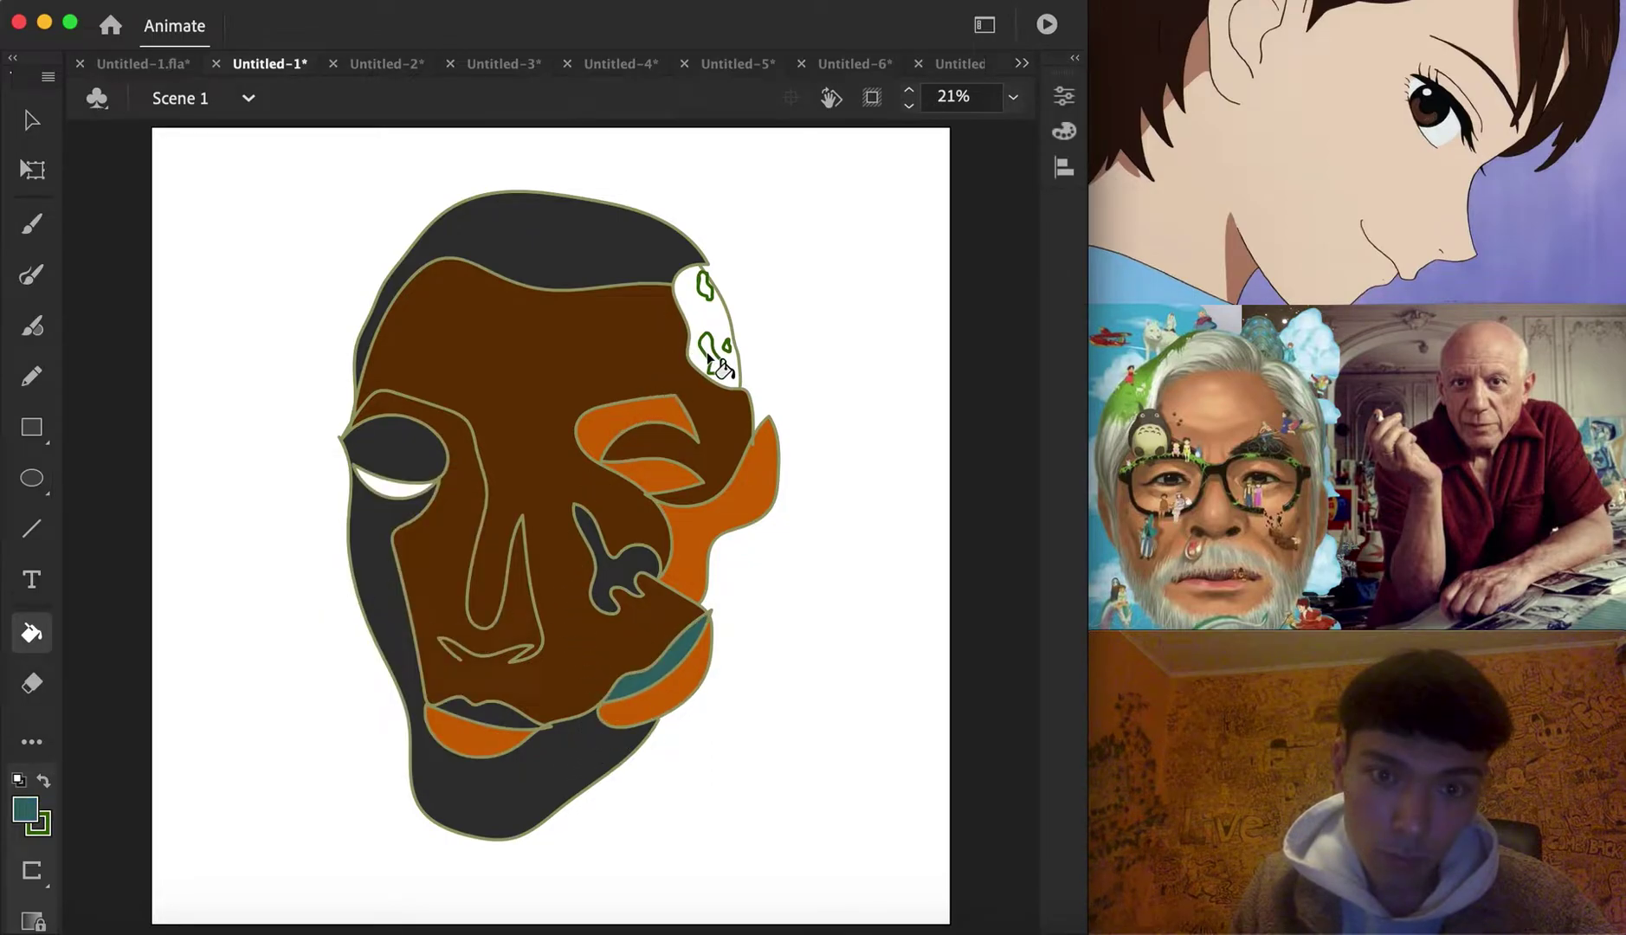
pyautogui.click(44, 811)
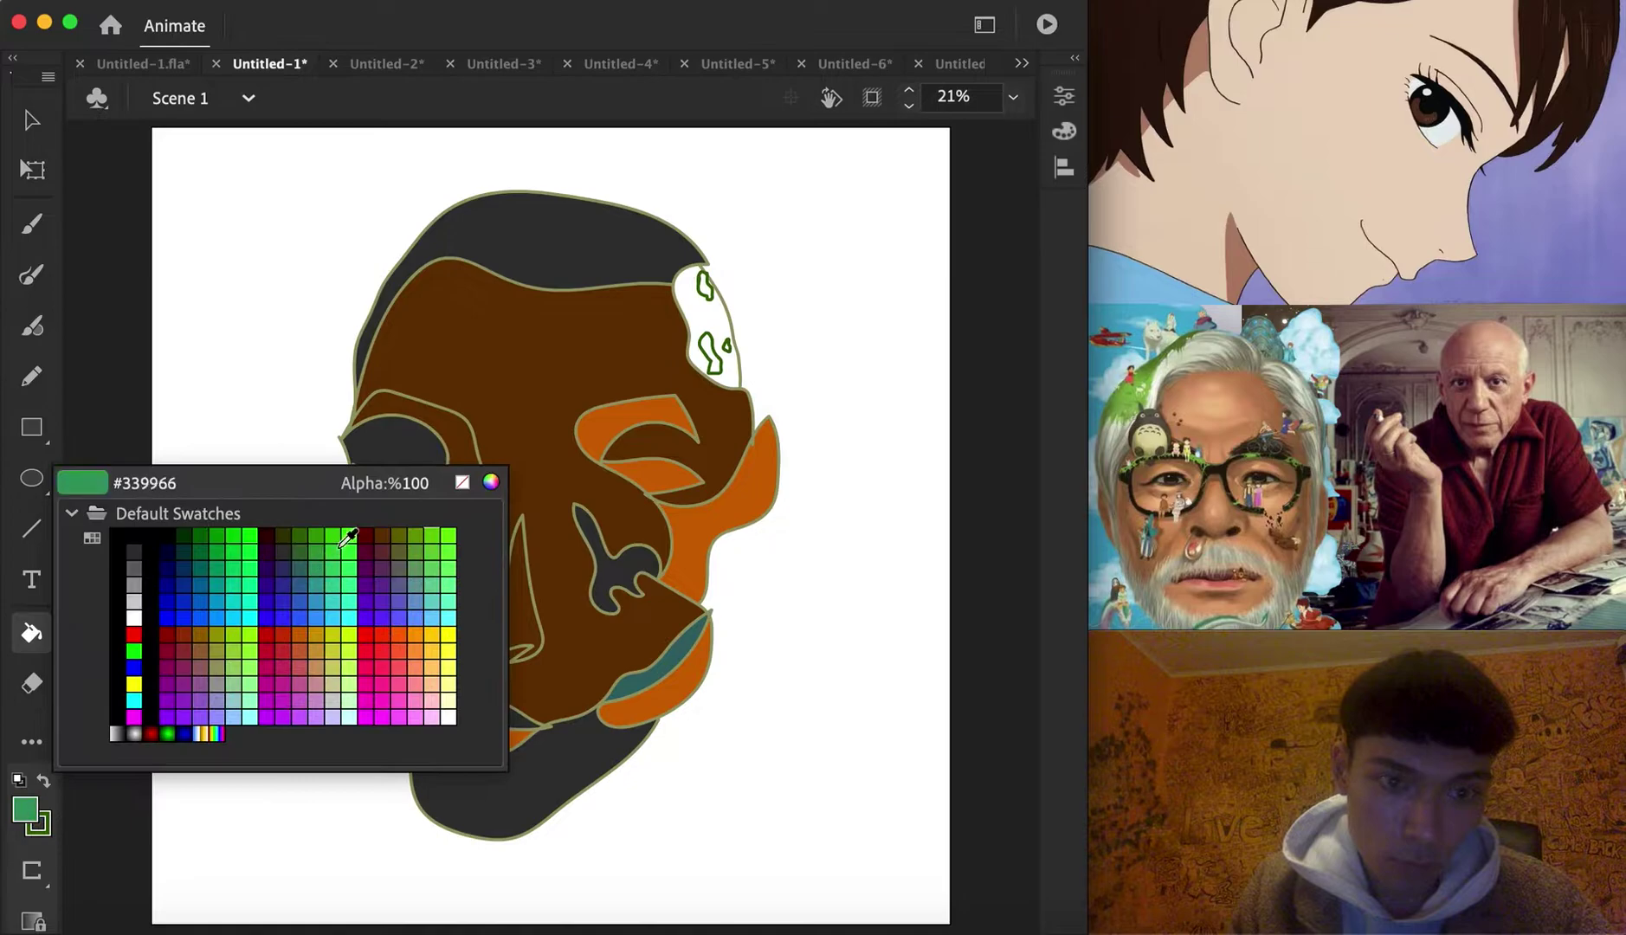
pyautogui.click(417, 533)
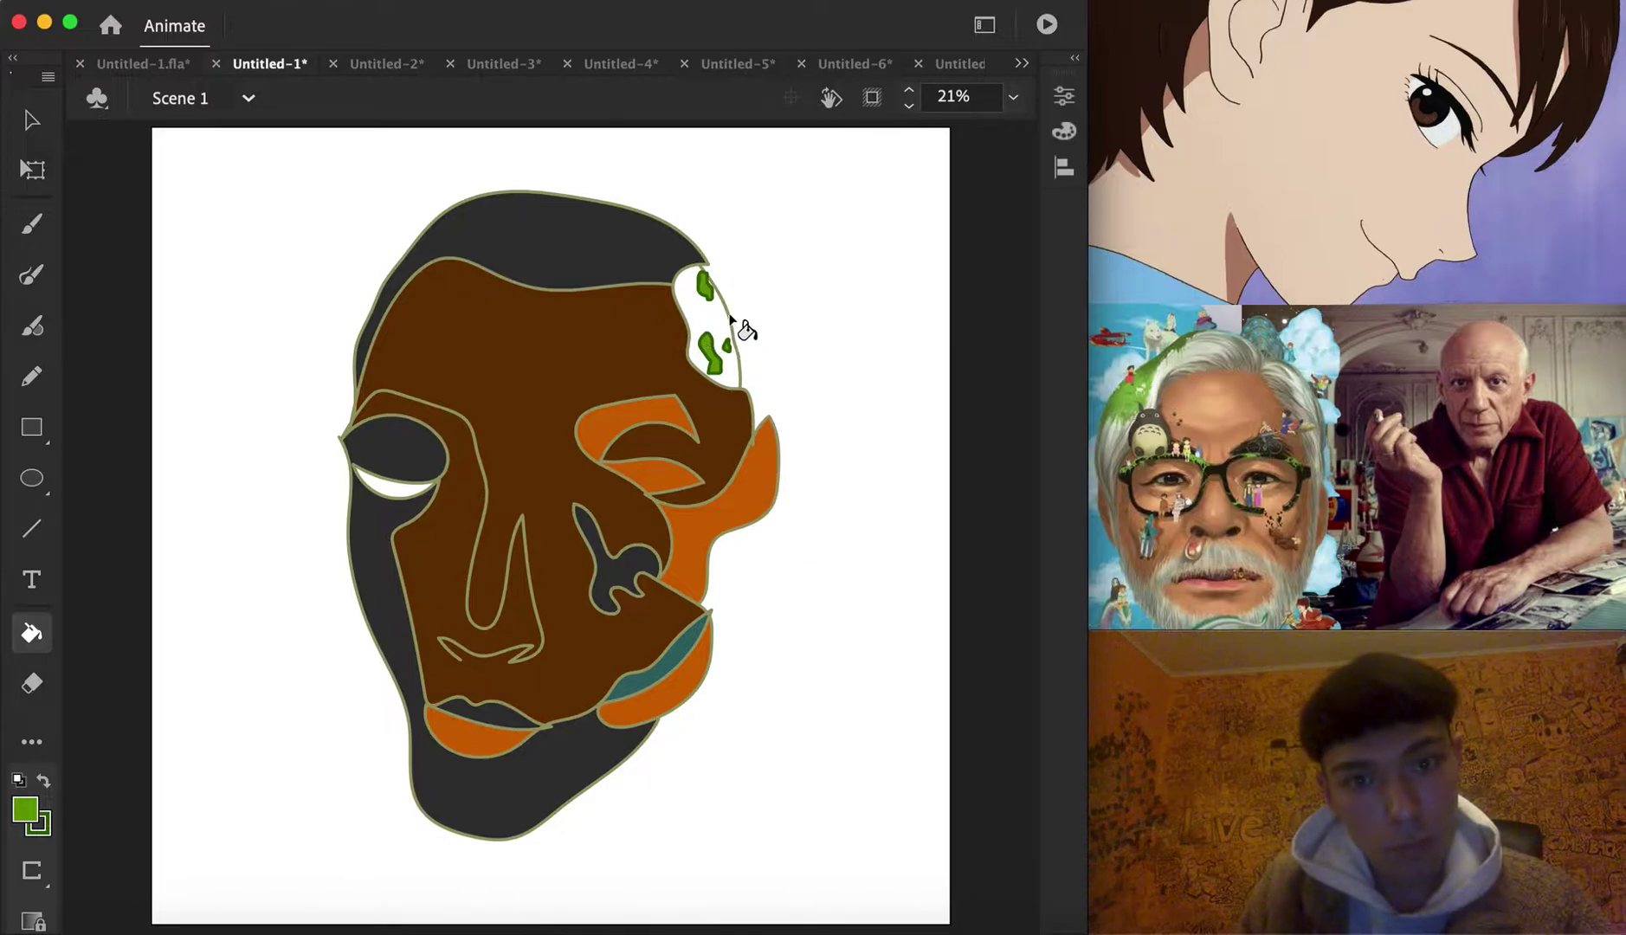
pyautogui.press('super+z')
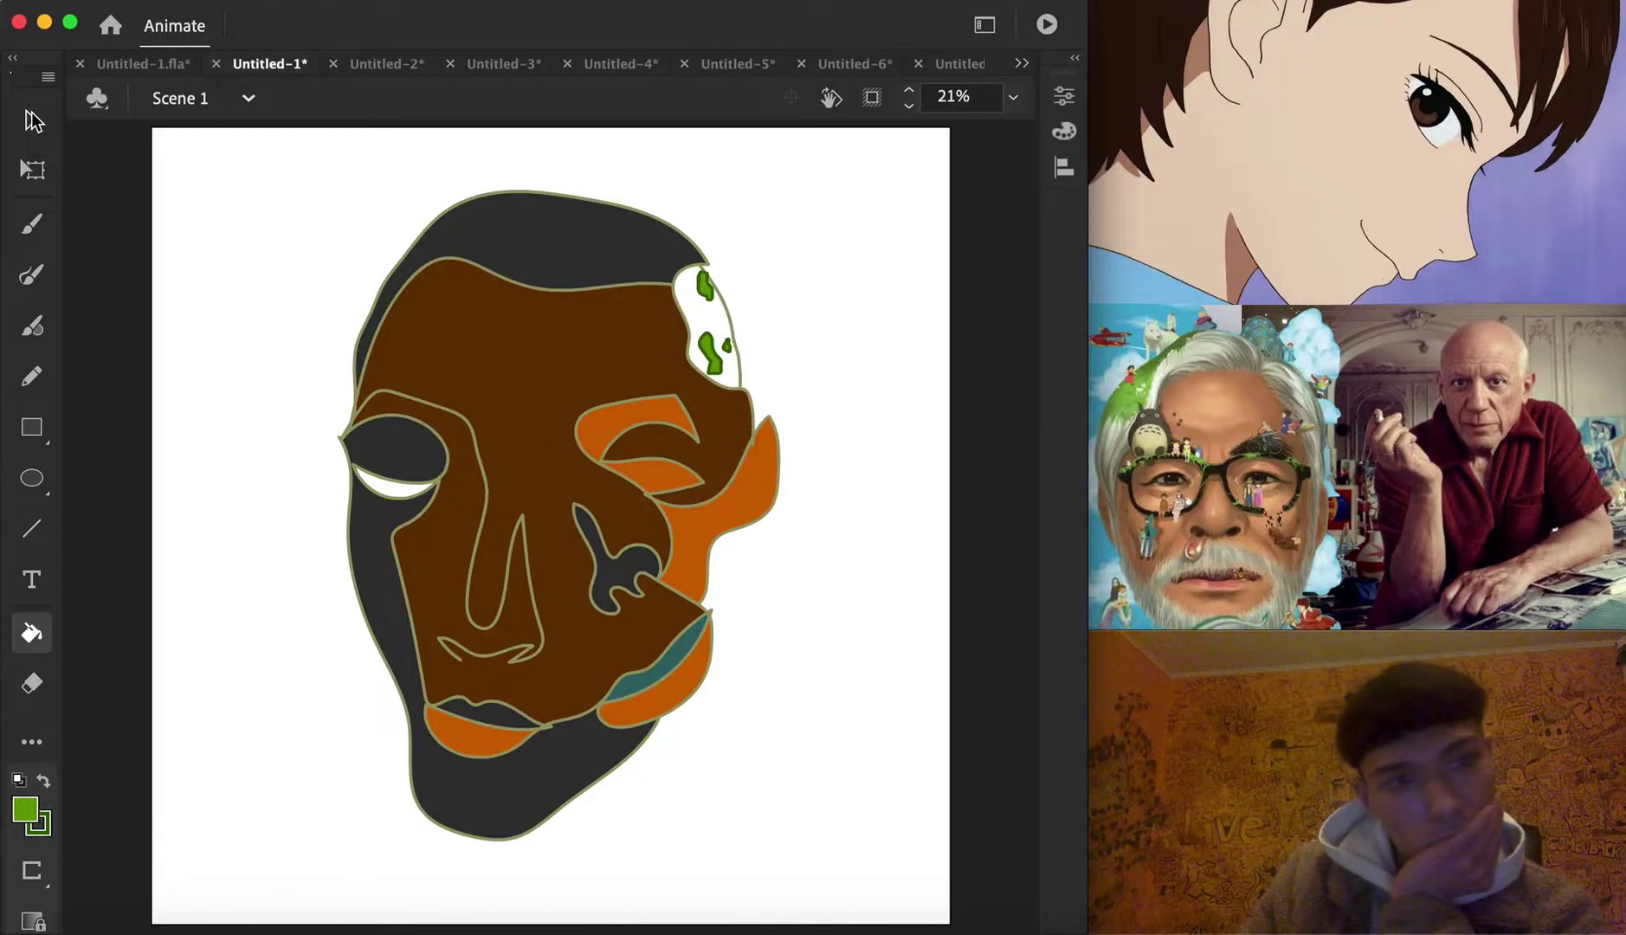
pyautogui.press('v')
pyautogui.click(735, 329)
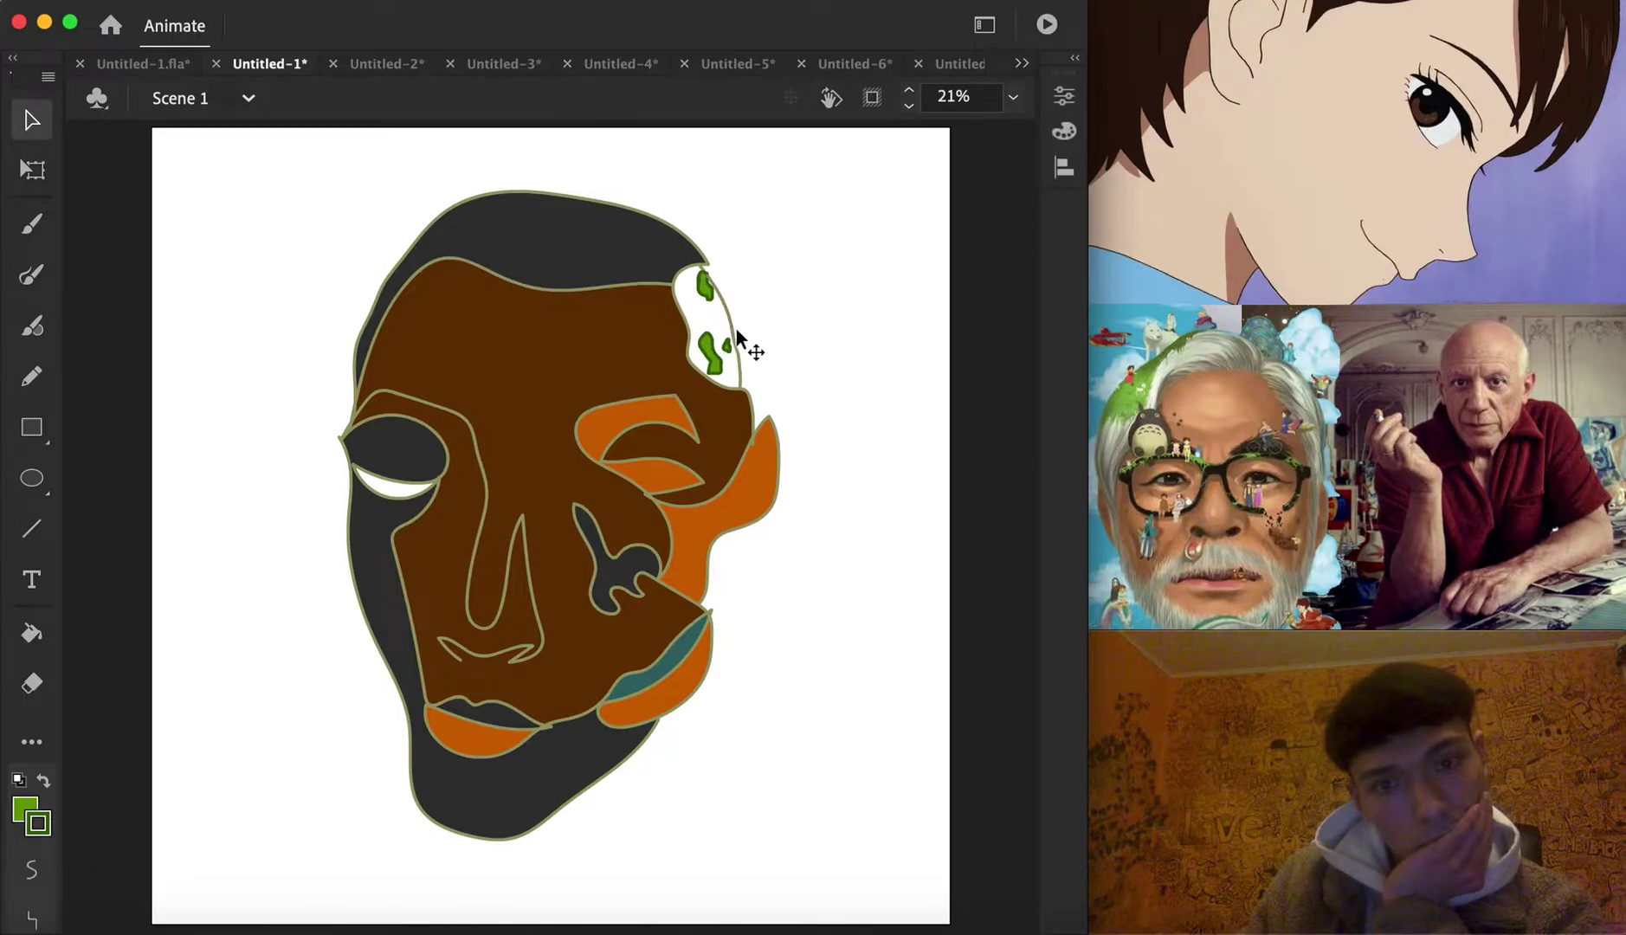
pyautogui.click(774, 330)
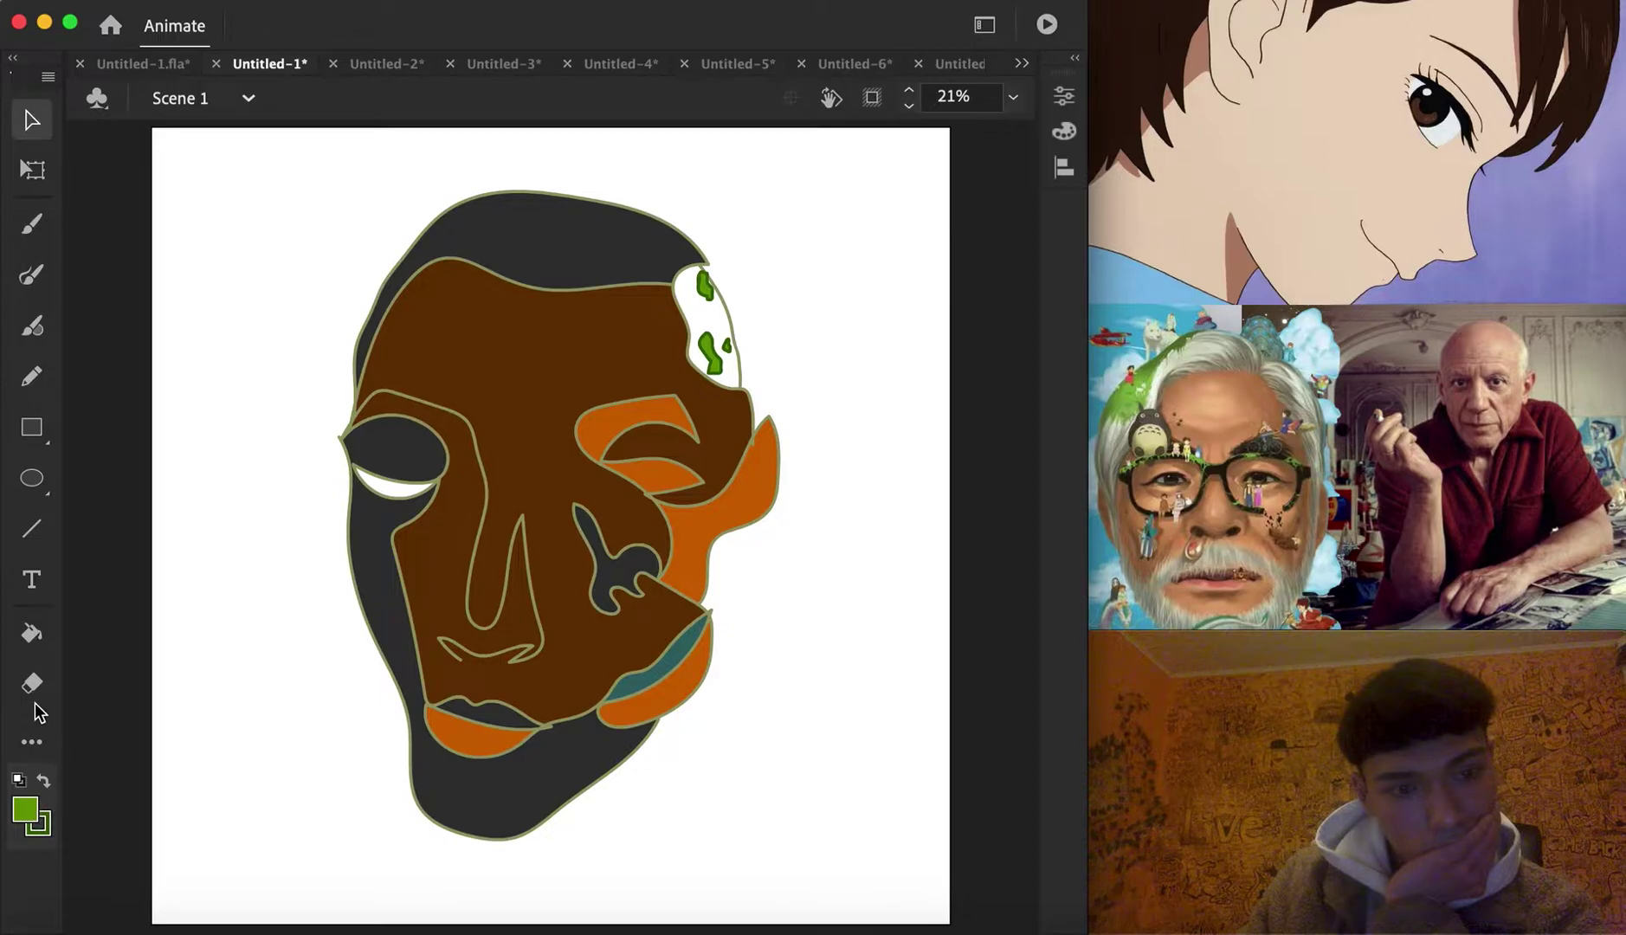
# Fill the white sliver under the left eye with bright green
pyautogui.click(31, 634)
pyautogui.click(392, 492)
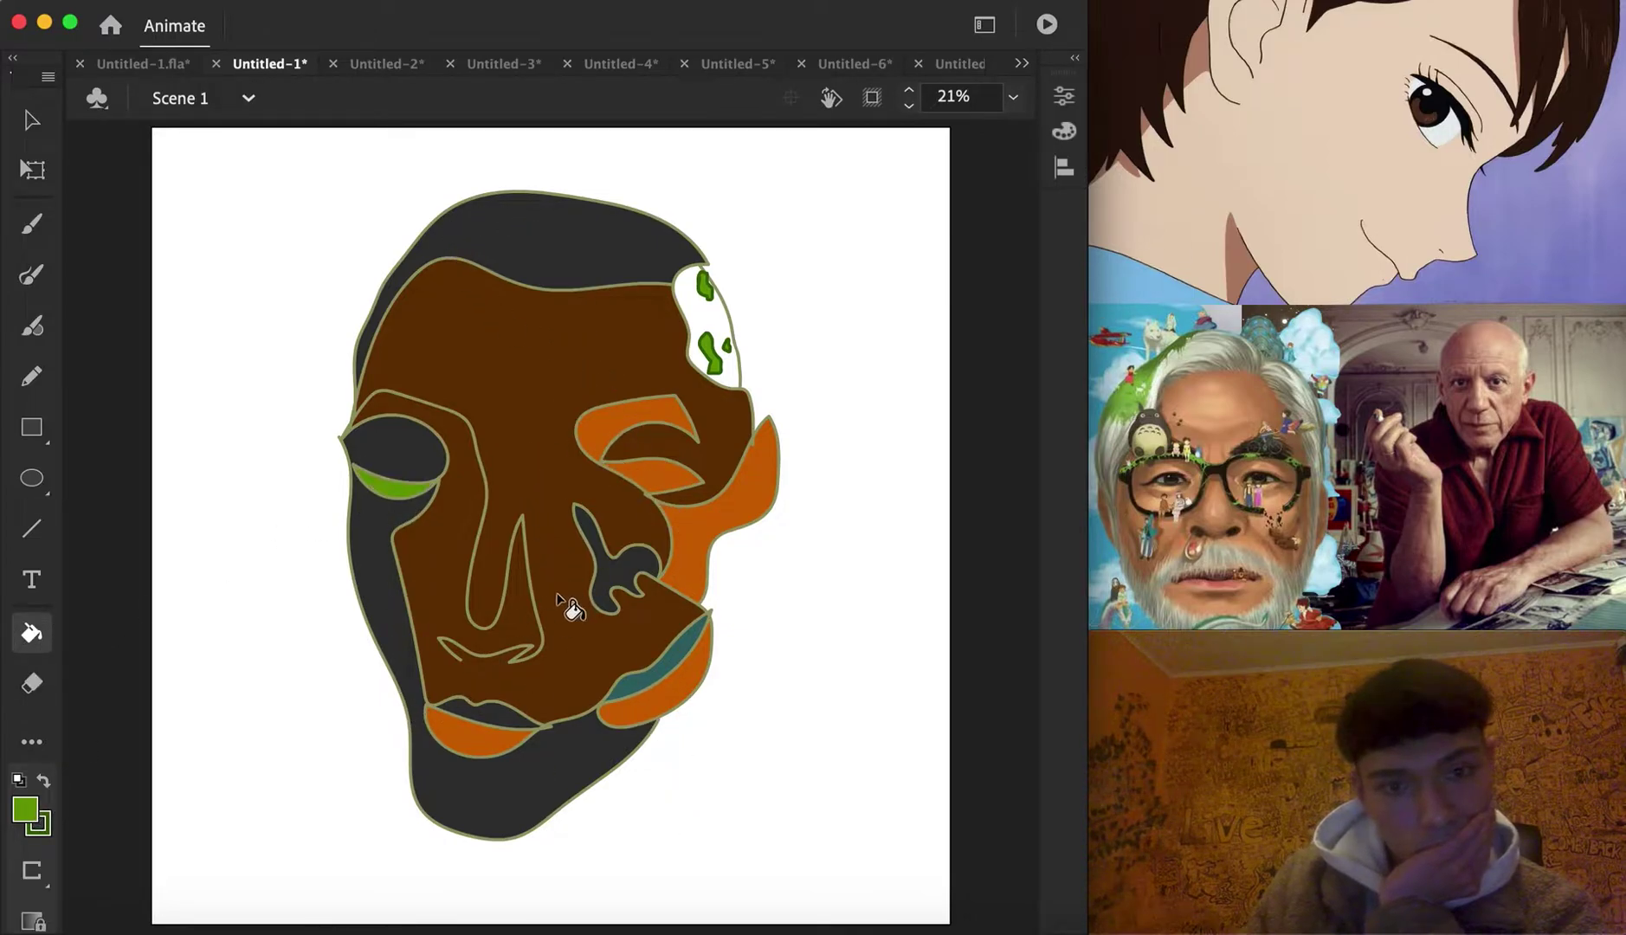
# Draw two closed, slanted leaf-like shapes in green on the nose bridge, one above the other
pyautogui.click(32, 274)
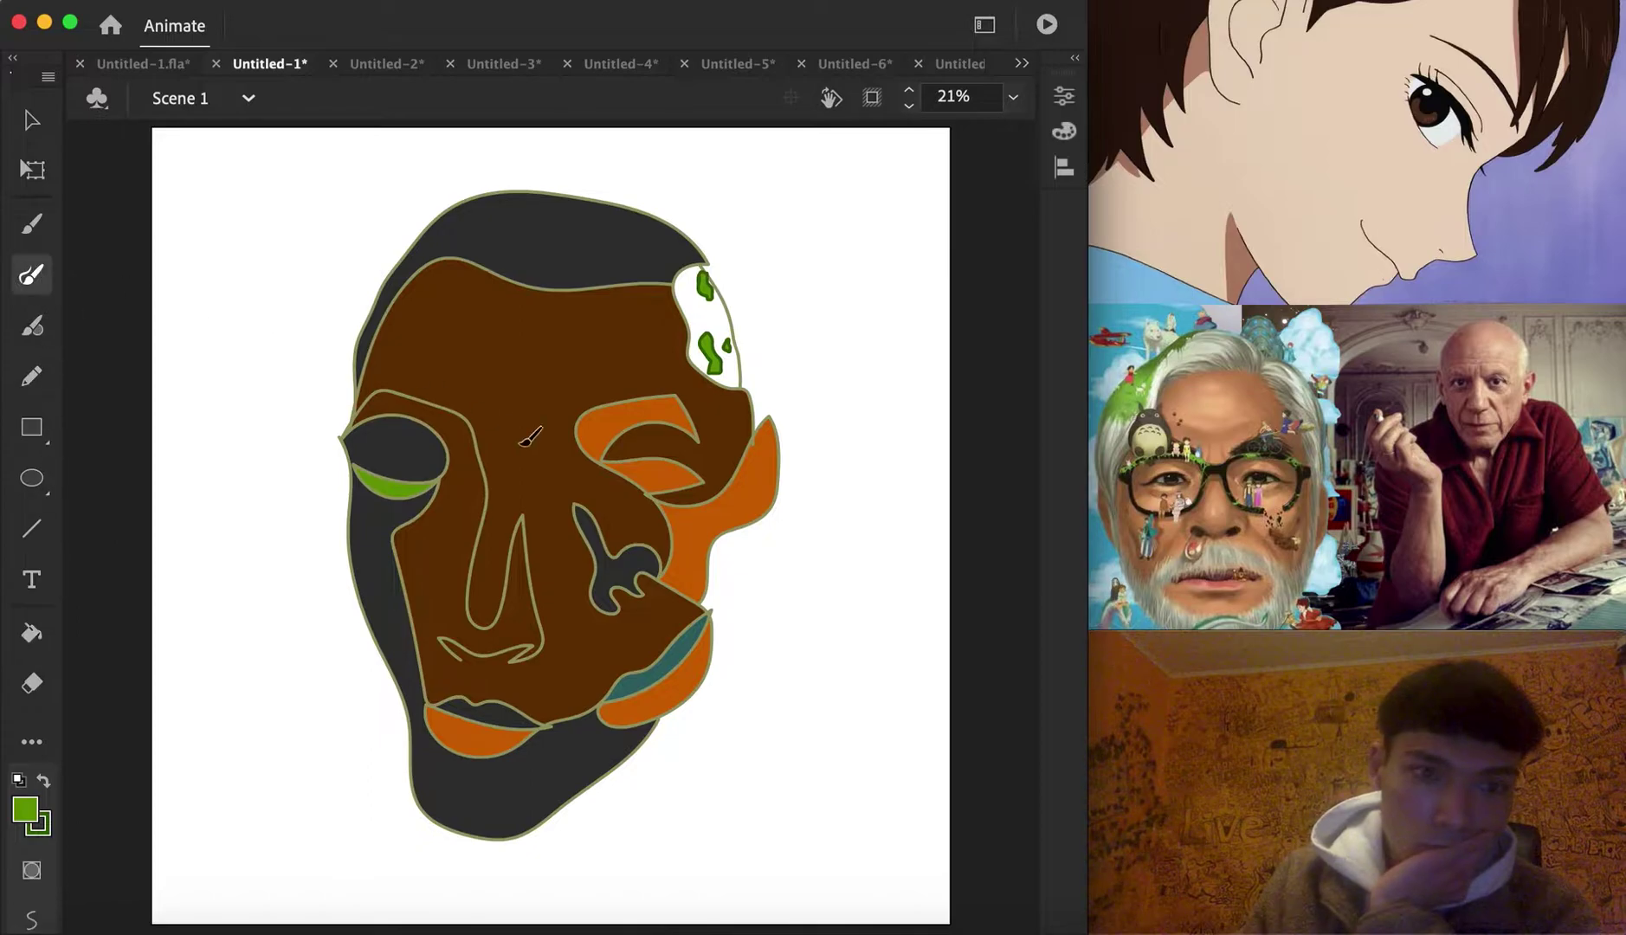
pyautogui.moveTo(524, 452)
pyautogui.mouseDown()
pyautogui.moveTo(488, 497)
pyautogui.moveTo(526, 453)
pyautogui.mouseUp()
pyautogui.moveTo(525, 523)
pyautogui.mouseDown()
pyautogui.moveTo(488, 584)
pyautogui.moveTo(523, 520)
pyautogui.mouseUp()
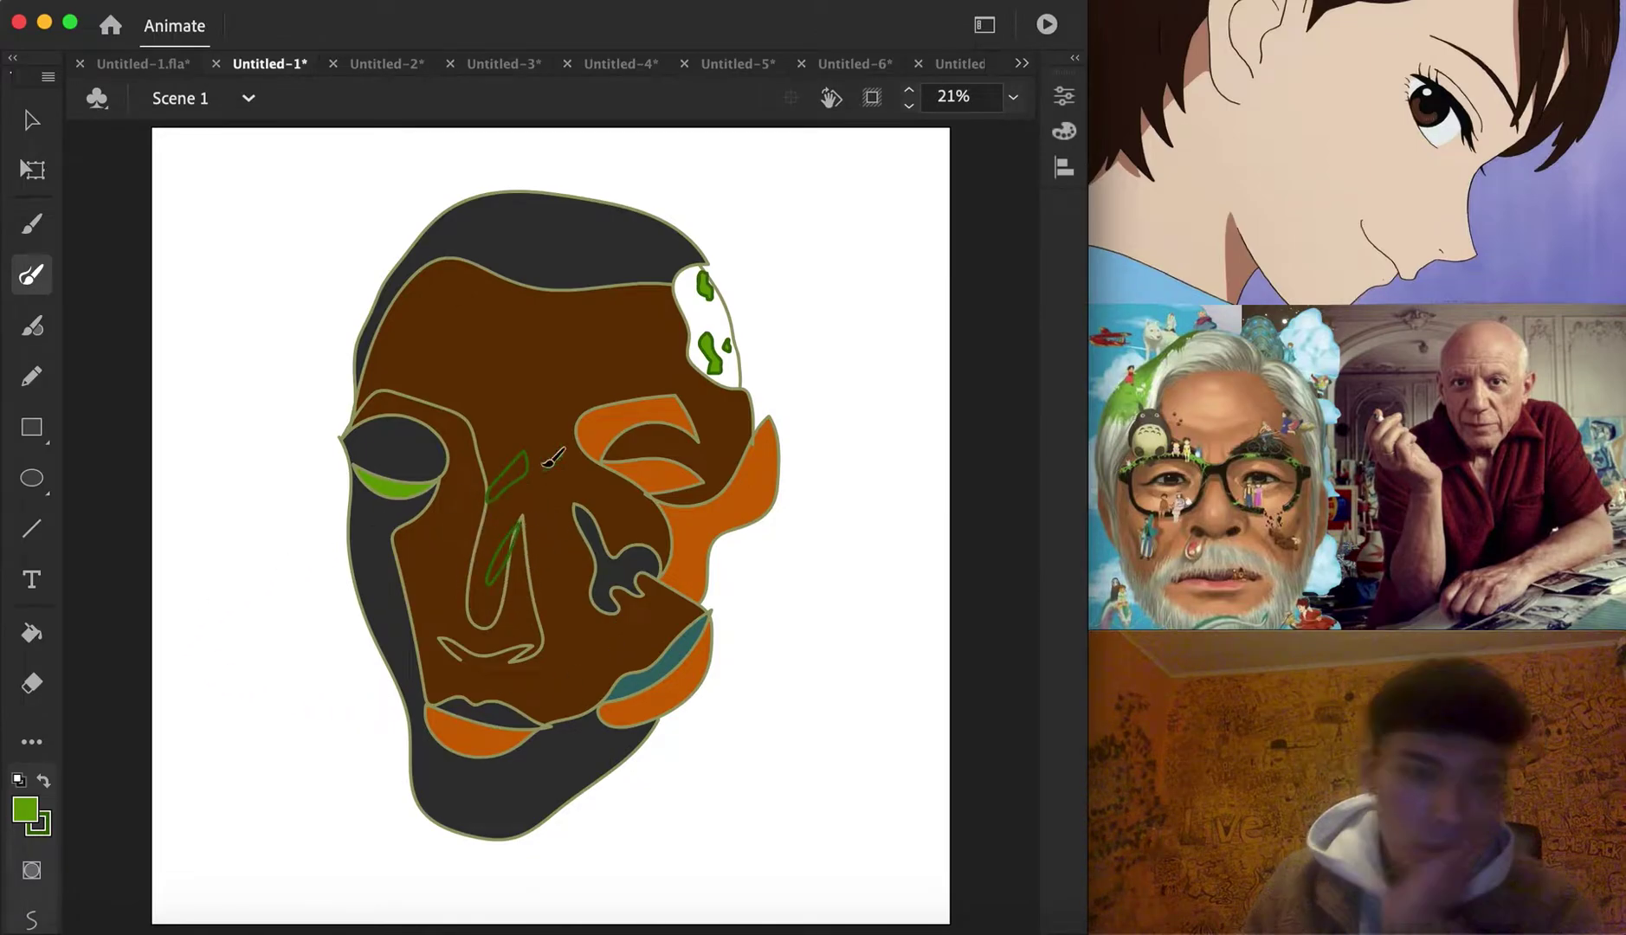
pyautogui.click(1014, 97)
pyautogui.click(1074, 268)
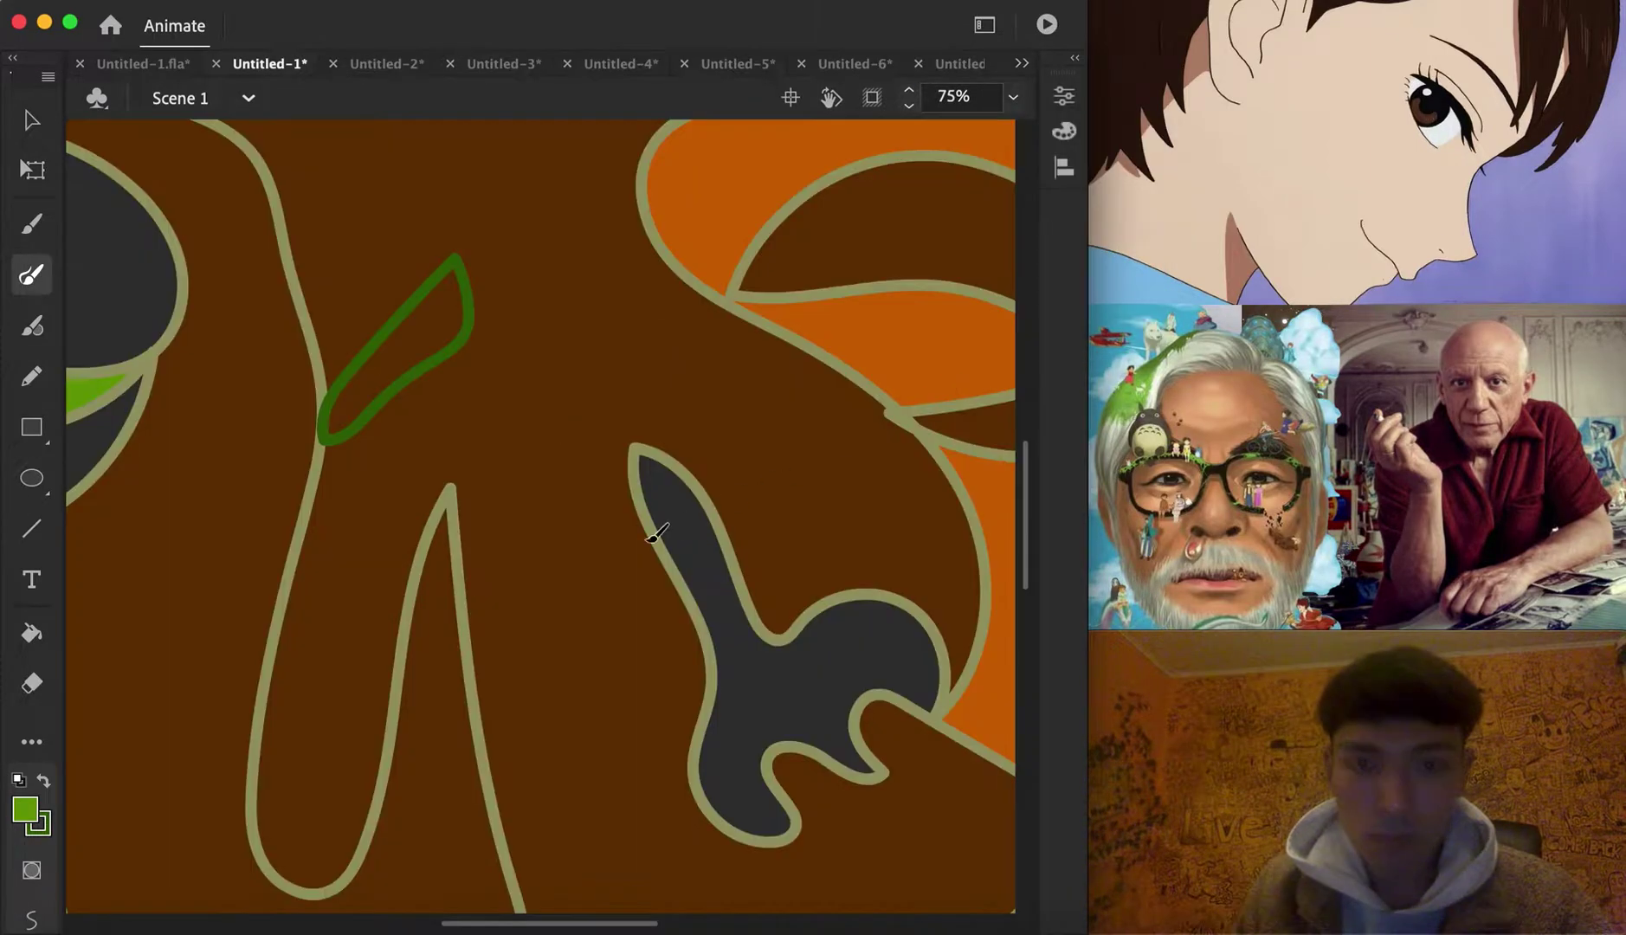
pyautogui.moveTo(448, 487)
pyautogui.mouseDown()
pyautogui.moveTo(368, 535)
pyautogui.moveTo(330, 729)
pyautogui.moveTo(405, 611)
pyautogui.moveTo(447, 489)
pyautogui.mouseUp()
# Fill both slanted shapes on the nose bridge with bright green
pyautogui.click(31, 633)
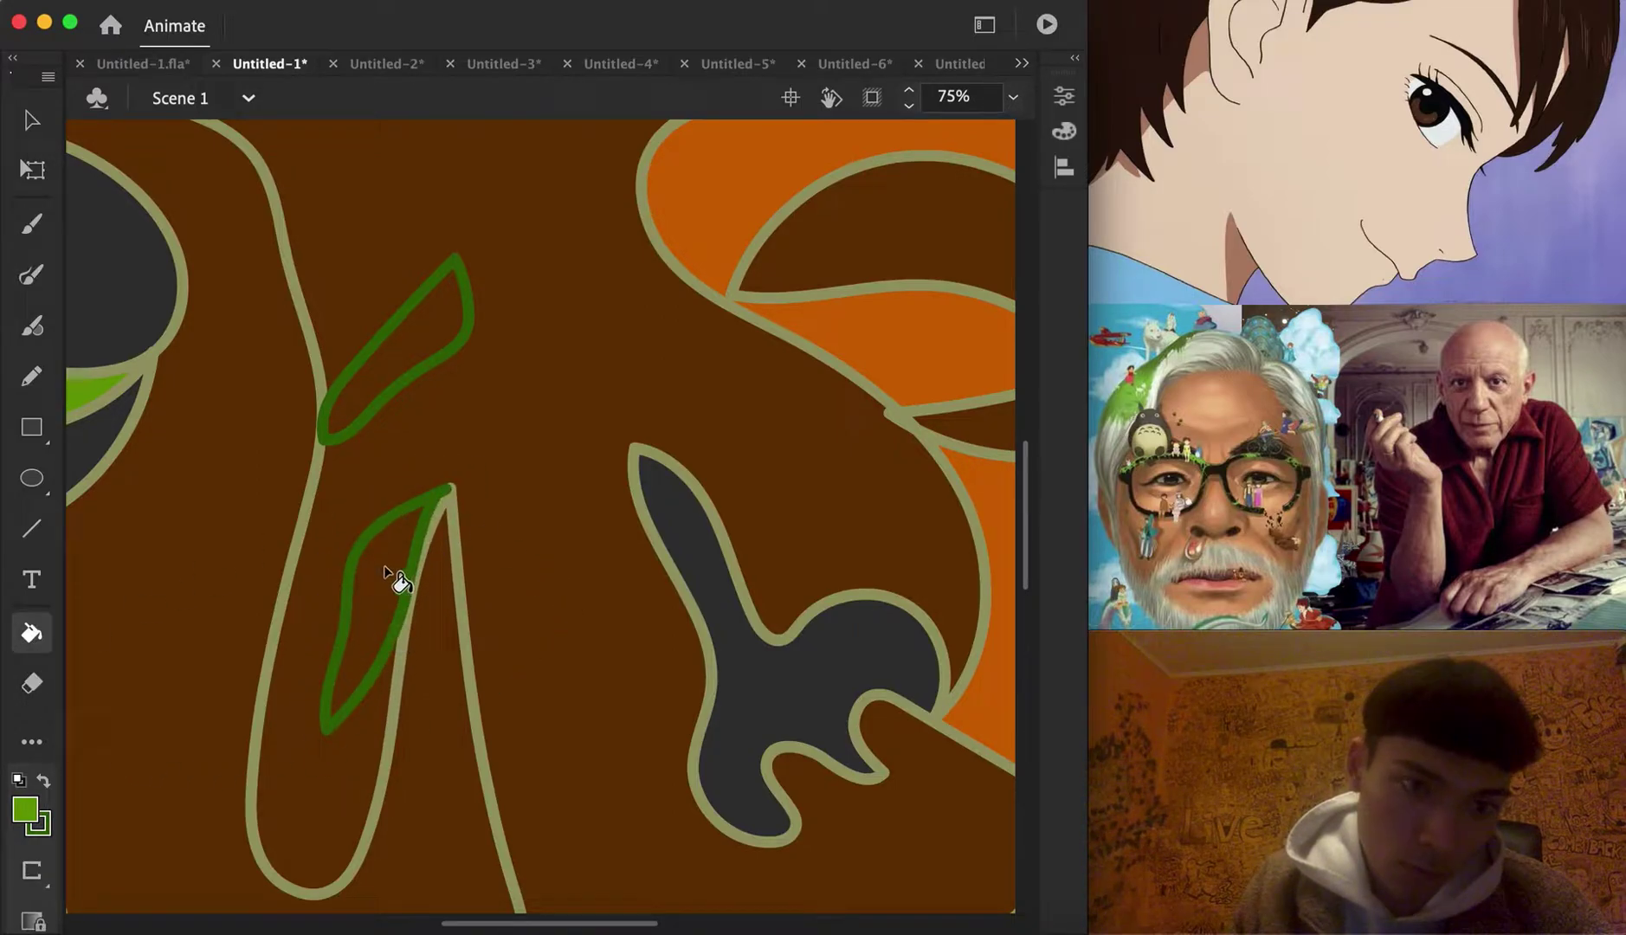
pyautogui.click(388, 526)
pyautogui.click(430, 340)
pyautogui.click(1016, 102)
pyautogui.click(1048, 133)
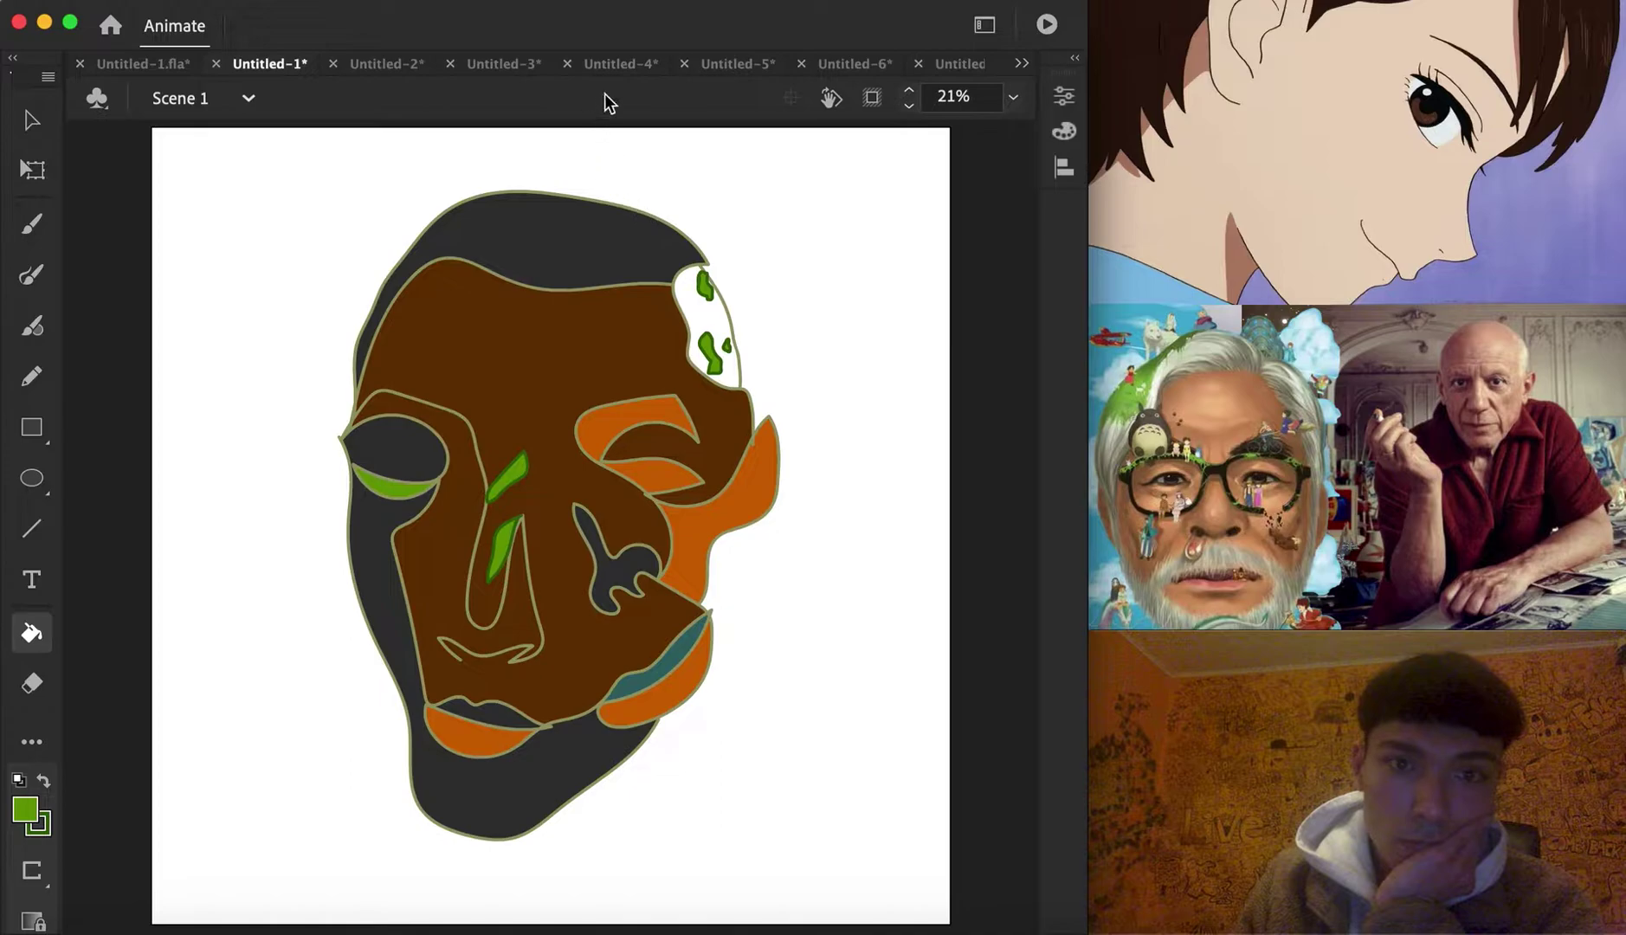
# In the Untitled-2 document, draw a green line-art face with flat open head top, ears, eyes, nose and lips
pyautogui.click(387, 70)
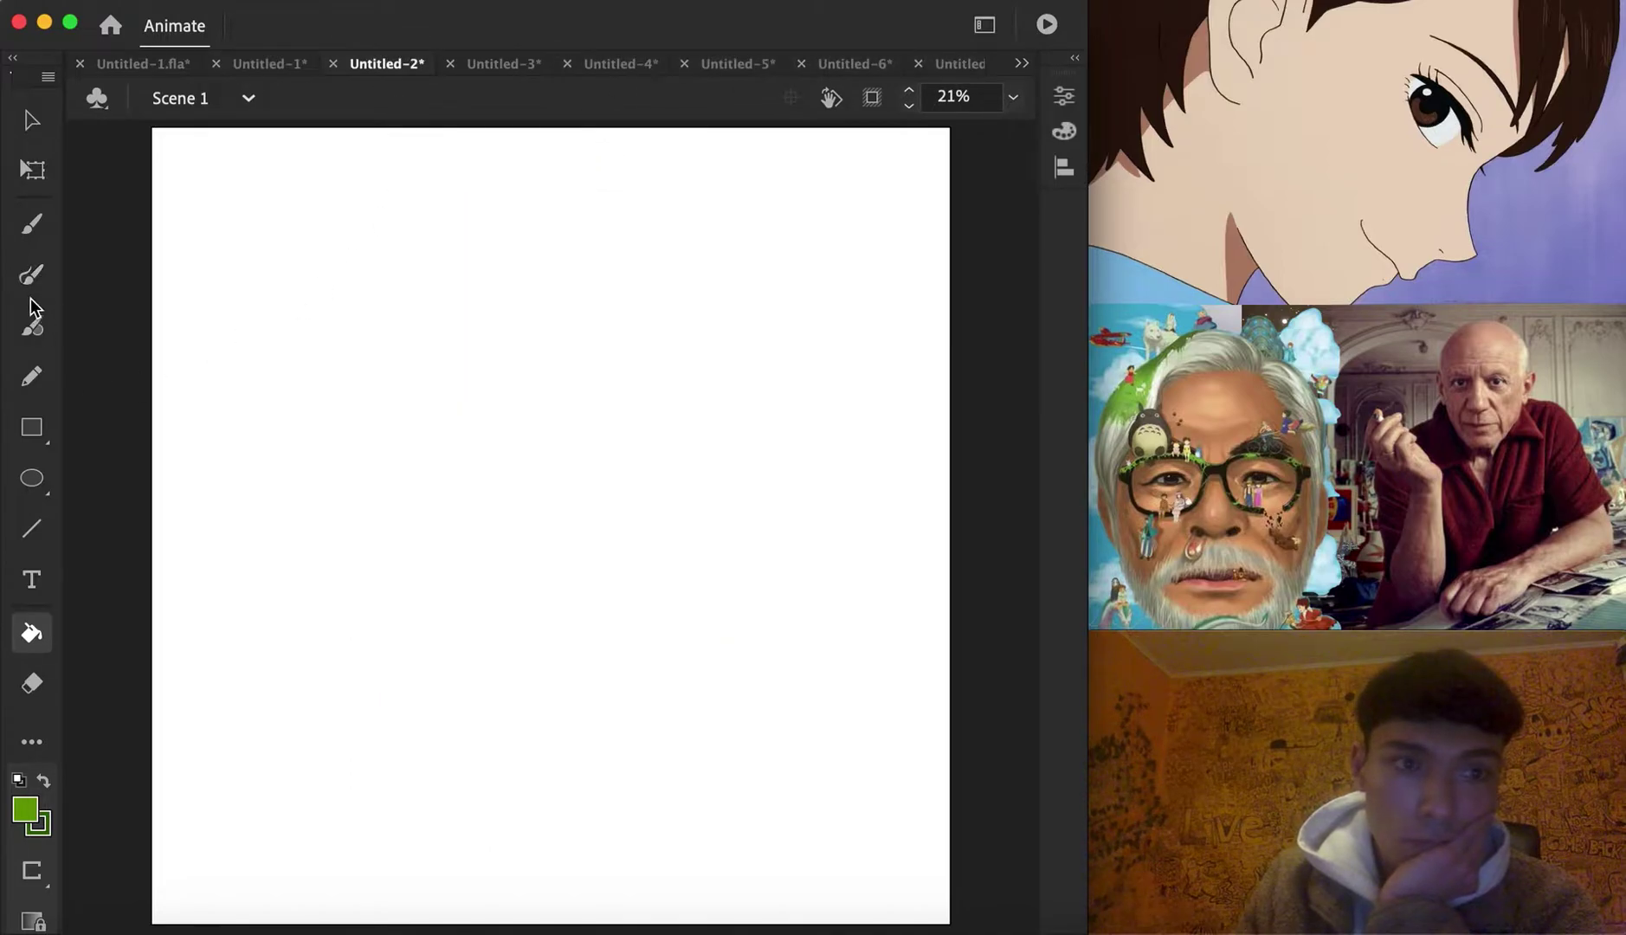
pyautogui.click(32, 274)
pyautogui.press('F1')
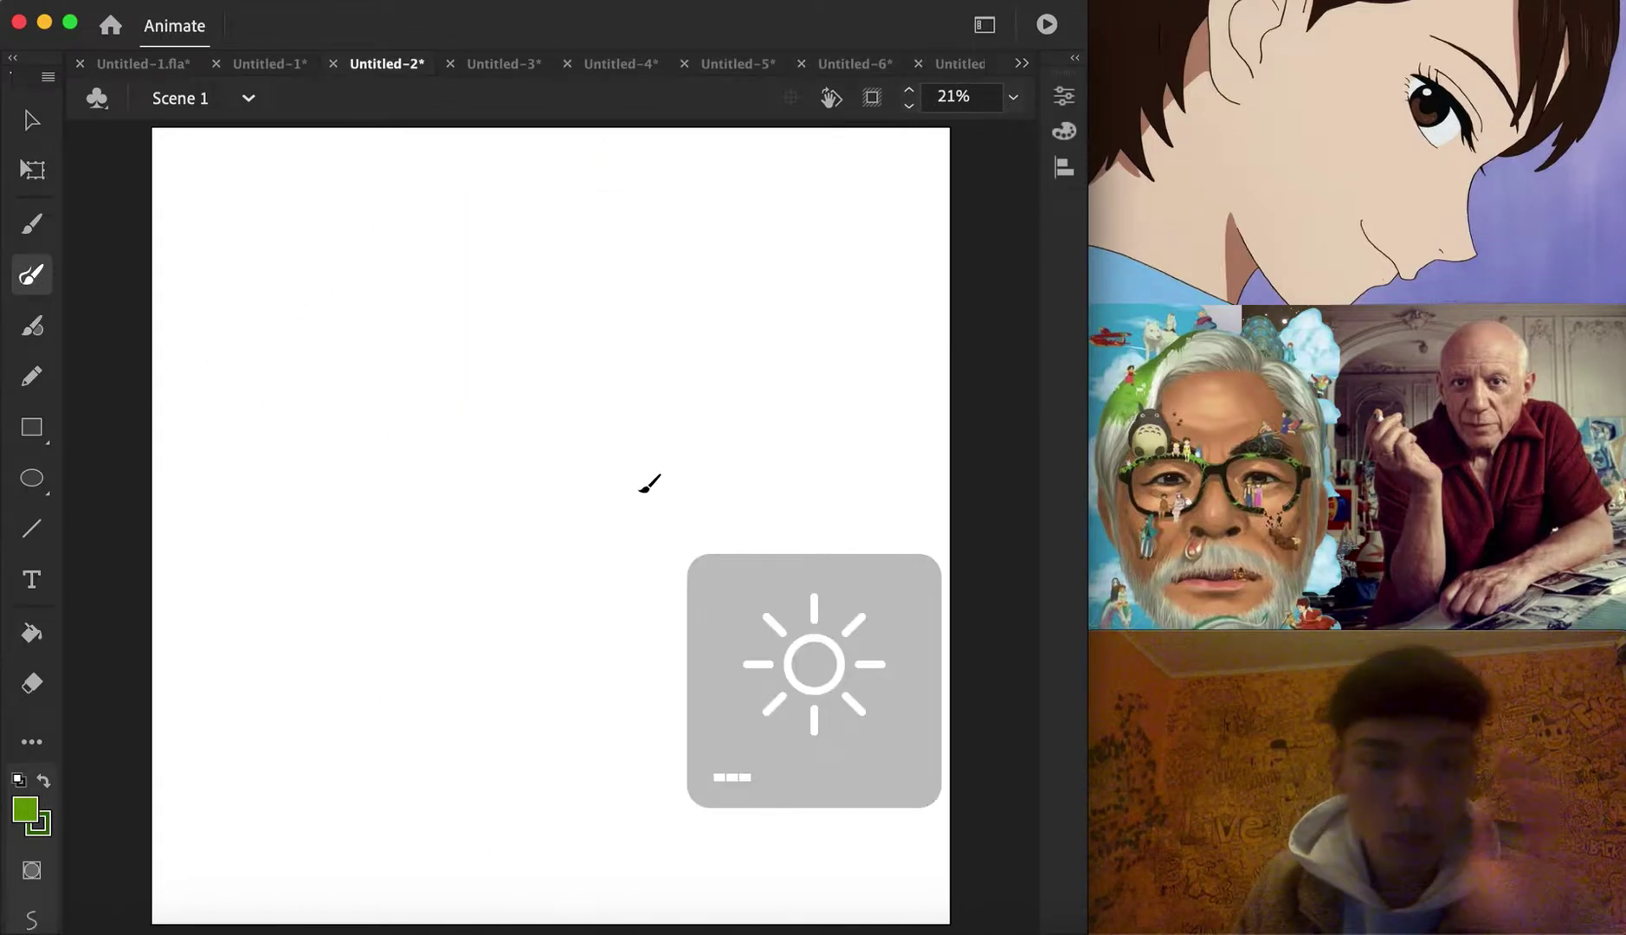
pyautogui.moveTo(468, 589)
pyautogui.mouseDown()
pyautogui.moveTo(513, 599)
pyautogui.moveTo(559, 578)
pyautogui.moveTo(553, 601)
pyautogui.moveTo(575, 569)
pyautogui.moveTo(550, 471)
pyautogui.moveTo(537, 526)
pyautogui.moveTo(505, 554)
pyautogui.moveTo(501, 445)
pyautogui.moveTo(474, 501)
pyautogui.moveTo(461, 439)
pyautogui.moveTo(475, 353)
pyautogui.moveTo(424, 313)
pyautogui.moveTo(377, 310)
pyautogui.moveTo(292, 359)
pyautogui.moveTo(359, 336)
pyautogui.moveTo(436, 403)
pyautogui.moveTo(309, 391)
pyautogui.moveTo(434, 442)
pyautogui.moveTo(364, 446)
pyautogui.moveTo(322, 410)
pyautogui.moveTo(328, 446)
pyautogui.moveTo(424, 485)
pyautogui.moveTo(365, 520)
pyautogui.moveTo(448, 669)
pyautogui.moveTo(611, 664)
pyautogui.moveTo(456, 702)
pyautogui.moveTo(496, 731)
pyautogui.moveTo(590, 706)
pyautogui.moveTo(639, 642)
pyautogui.moveTo(563, 415)
pyautogui.moveTo(578, 348)
pyautogui.moveTo(639, 313)
pyautogui.moveTo(731, 343)
pyautogui.moveTo(600, 388)
pyautogui.moveTo(710, 412)
pyautogui.moveTo(599, 430)
pyautogui.moveTo(731, 429)
pyautogui.moveTo(659, 470)
pyautogui.moveTo(611, 465)
pyautogui.moveTo(685, 475)
pyautogui.moveTo(744, 429)
pyautogui.moveTo(784, 343)
pyautogui.moveTo(801, 384)
pyautogui.moveTo(776, 488)
pyautogui.moveTo(730, 546)
pyautogui.moveTo(685, 667)
pyautogui.moveTo(608, 768)
pyautogui.moveTo(582, 796)
pyautogui.moveTo(459, 802)
pyautogui.moveTo(335, 599)
pyautogui.moveTo(318, 473)
pyautogui.moveTo(276, 370)
pyautogui.moveTo(268, 438)
pyautogui.moveTo(301, 547)
pyautogui.moveTo(317, 512)
pyautogui.moveTo(279, 350)
pyautogui.moveTo(299, 265)
pyautogui.moveTo(343, 191)
pyautogui.moveTo(359, 207)
pyautogui.moveTo(583, 225)
pyautogui.moveTo(737, 174)
pyautogui.moveTo(788, 339)
pyautogui.mouseUp()
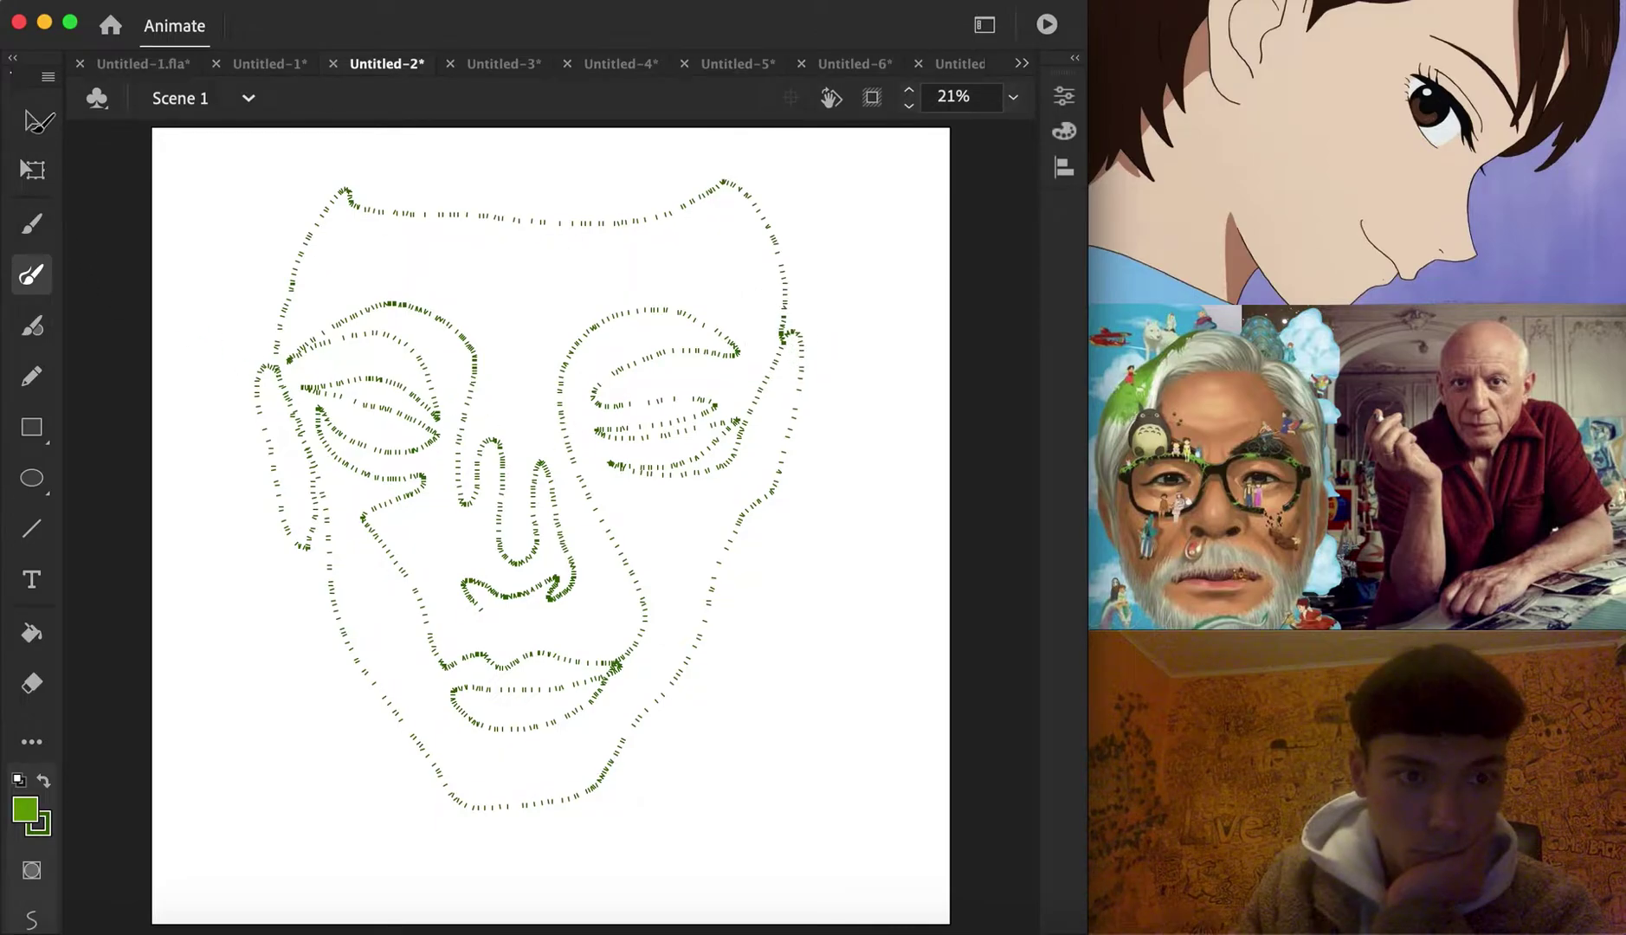
# Select the whole face drawing and move it lower on the canvas to leave room above the head
pyautogui.click(31, 121)
pyautogui.moveTo(248, 154); pyautogui.dragTo(868, 836)
pyautogui.moveTo(617, 712)
pyautogui.mouseDown()
pyautogui.moveTo(635, 769)
pyautogui.moveTo(693, 813)
pyautogui.mouseUp()
pyautogui.click(653, 762)
# Draw wavy splash shapes rising from the open head top, with three small separate shapes floating among them
pyautogui.click(32, 274)
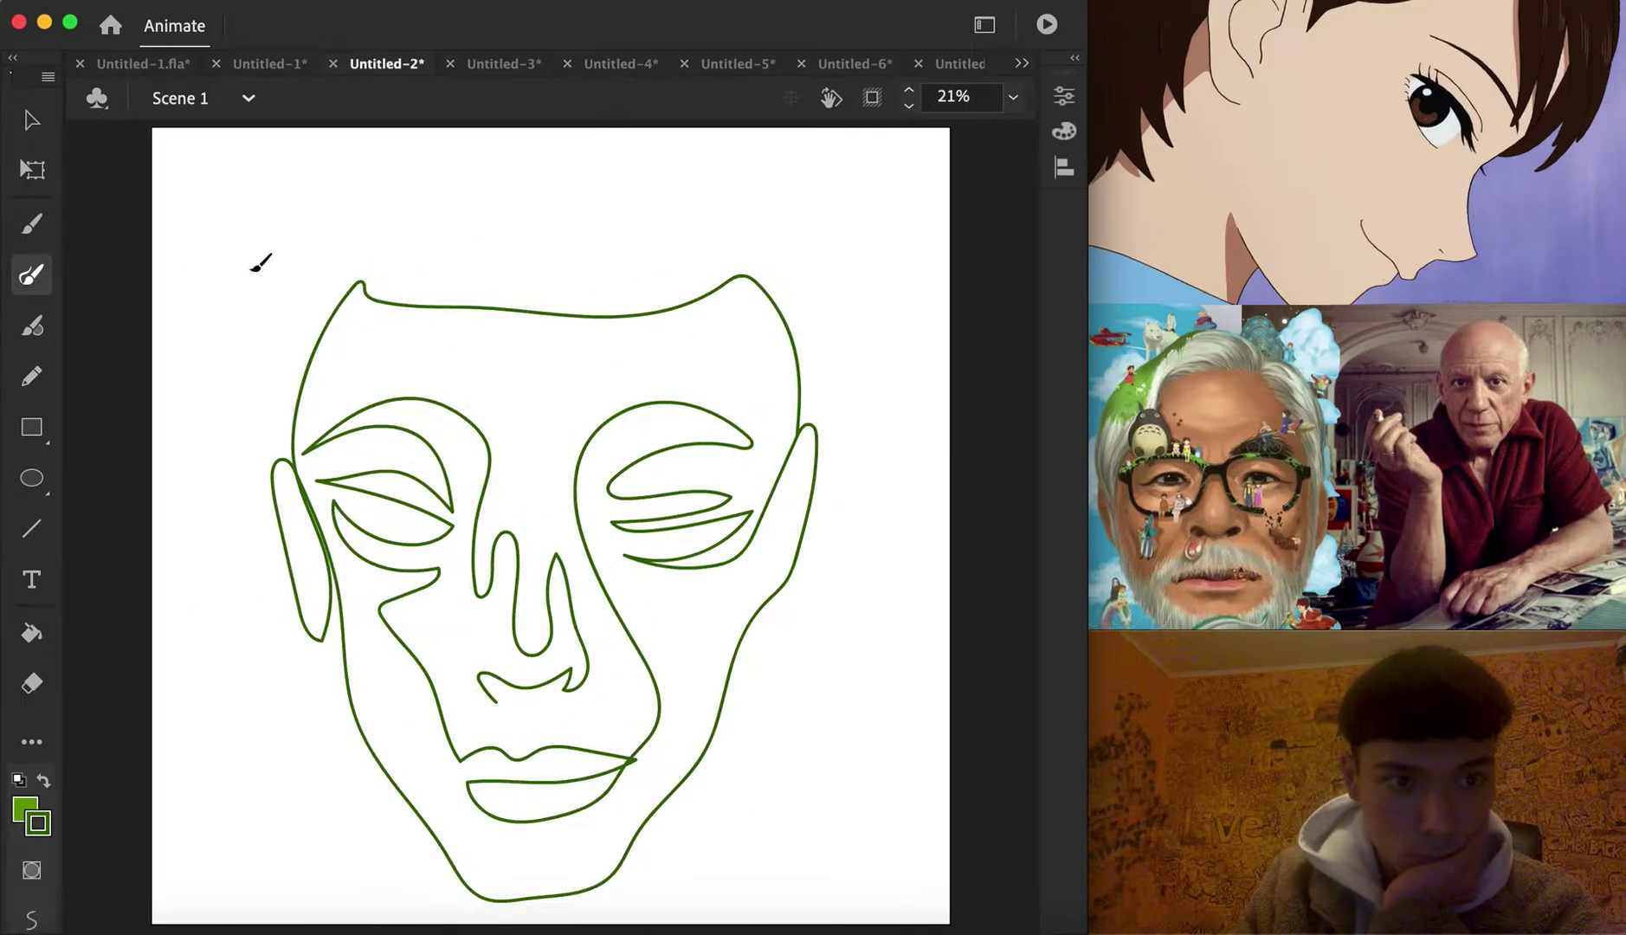
pyautogui.moveTo(367, 292)
pyautogui.mouseDown()
pyautogui.moveTo(385, 205)
pyautogui.moveTo(416, 290)
pyautogui.mouseUp()
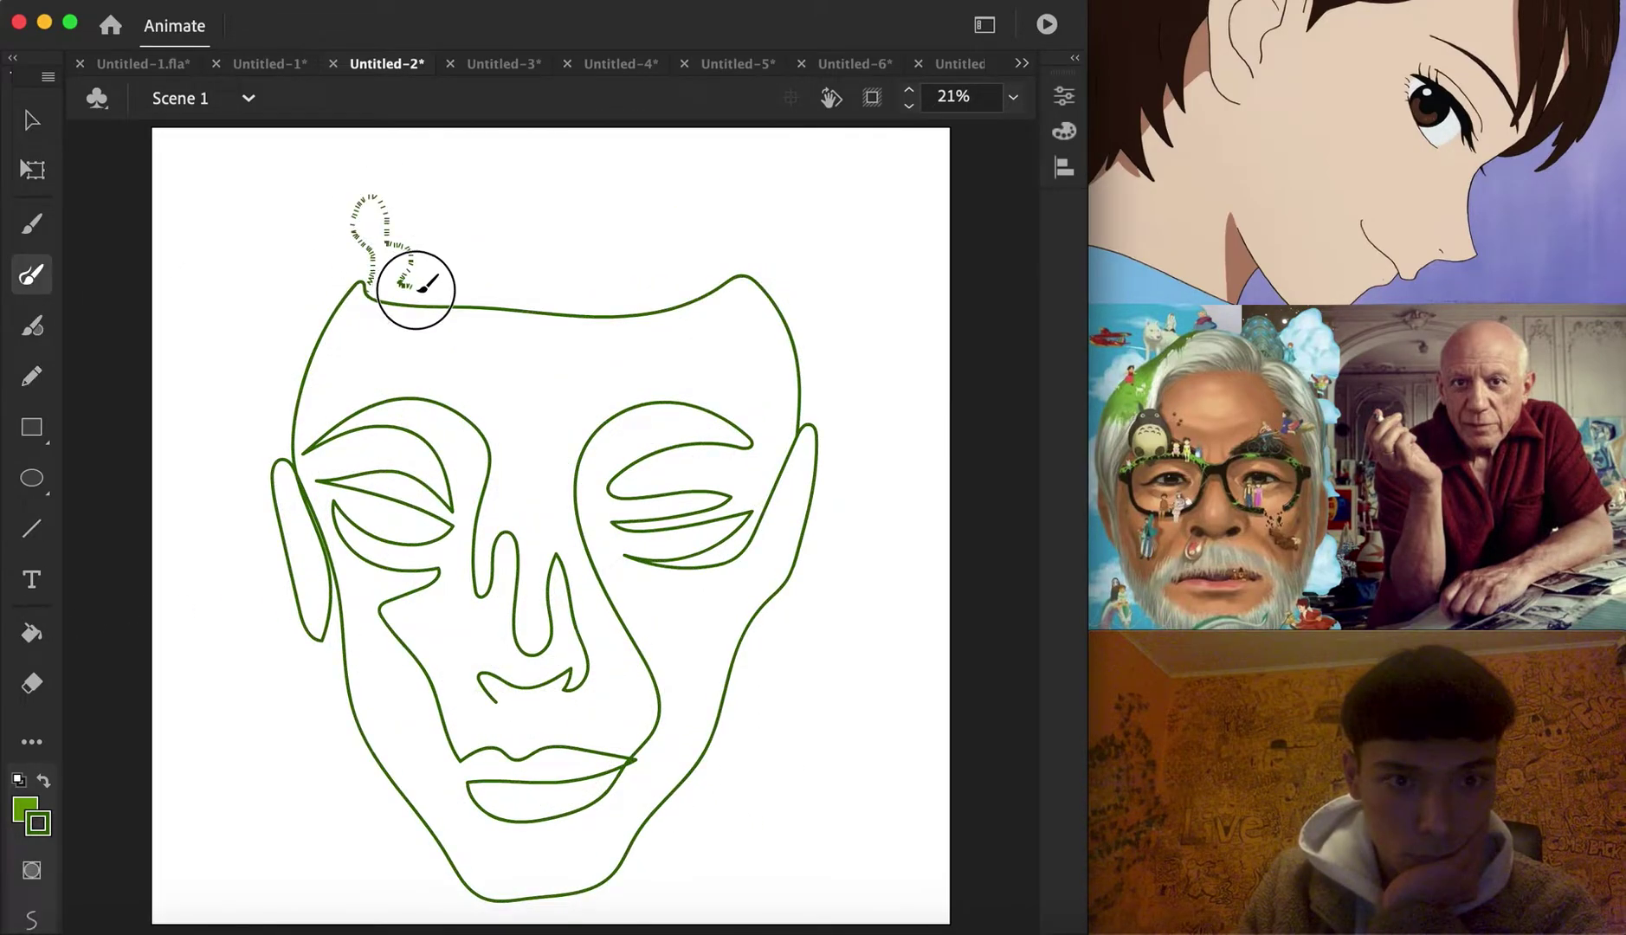
pyautogui.moveTo(738, 263)
pyautogui.mouseDown()
pyautogui.moveTo(692, 178)
pyautogui.moveTo(697, 259)
pyautogui.moveTo(649, 245)
pyautogui.moveTo(662, 311)
pyautogui.mouseUp()
pyautogui.moveTo(416, 286)
pyautogui.mouseDown()
pyautogui.moveTo(563, 178)
pyautogui.moveTo(602, 240)
pyautogui.moveTo(639, 251)
pyautogui.moveTo(611, 278)
pyautogui.mouseUp()
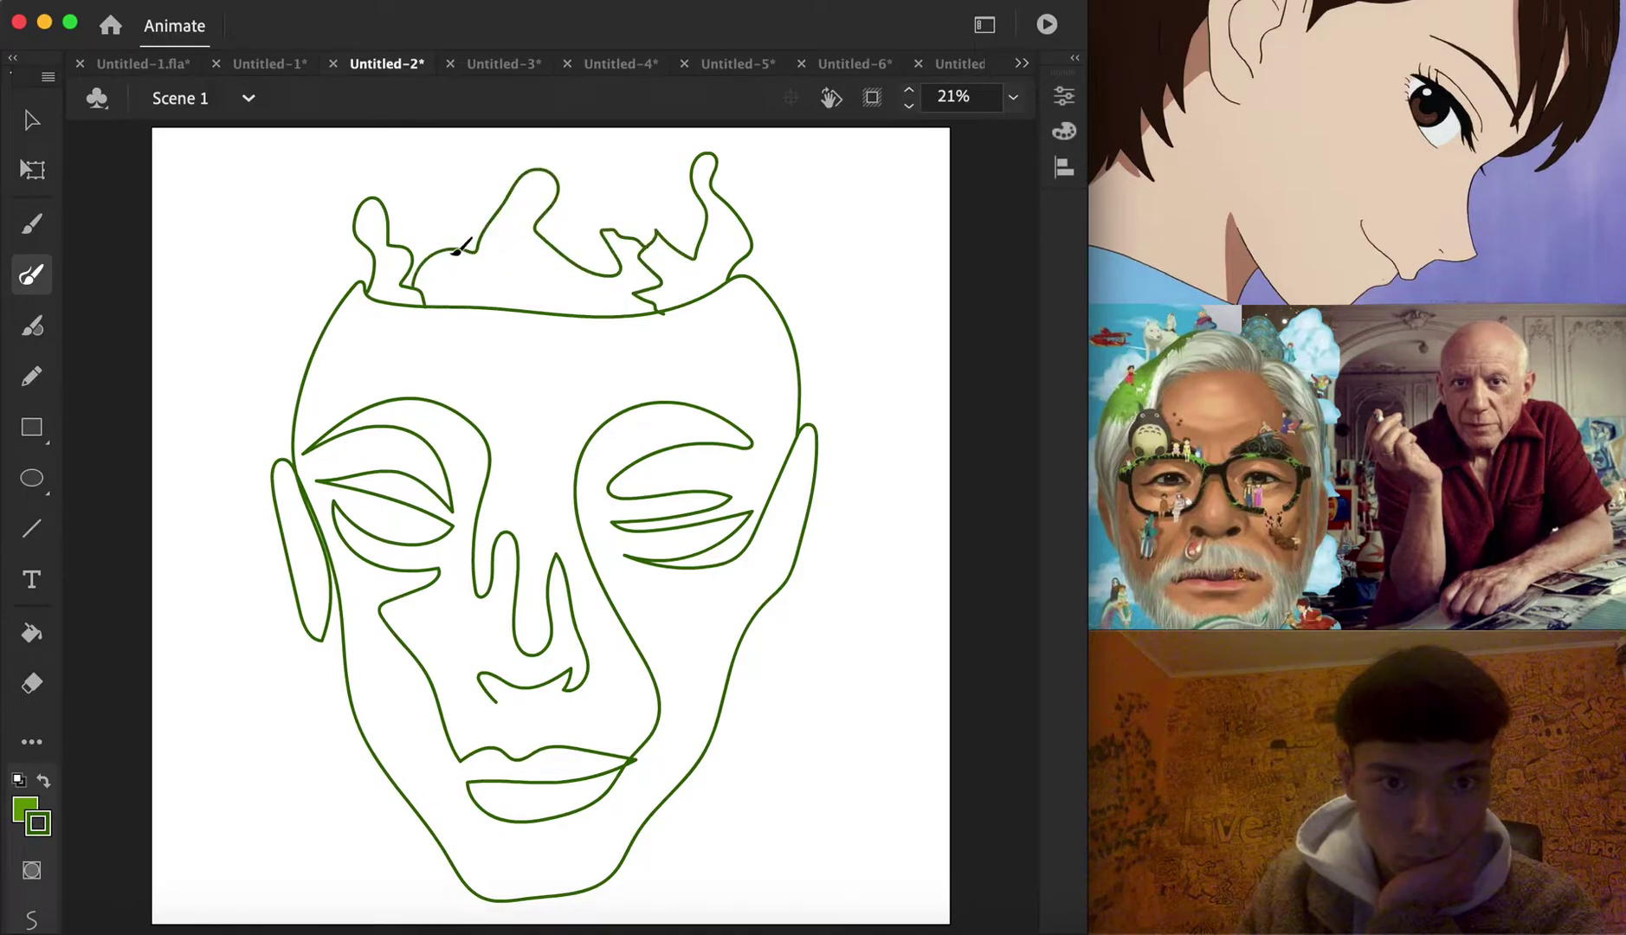
pyautogui.moveTo(433, 223)
pyautogui.mouseDown()
pyautogui.moveTo(422, 166)
pyautogui.moveTo(447, 191)
pyautogui.moveTo(452, 226)
pyautogui.mouseUp()
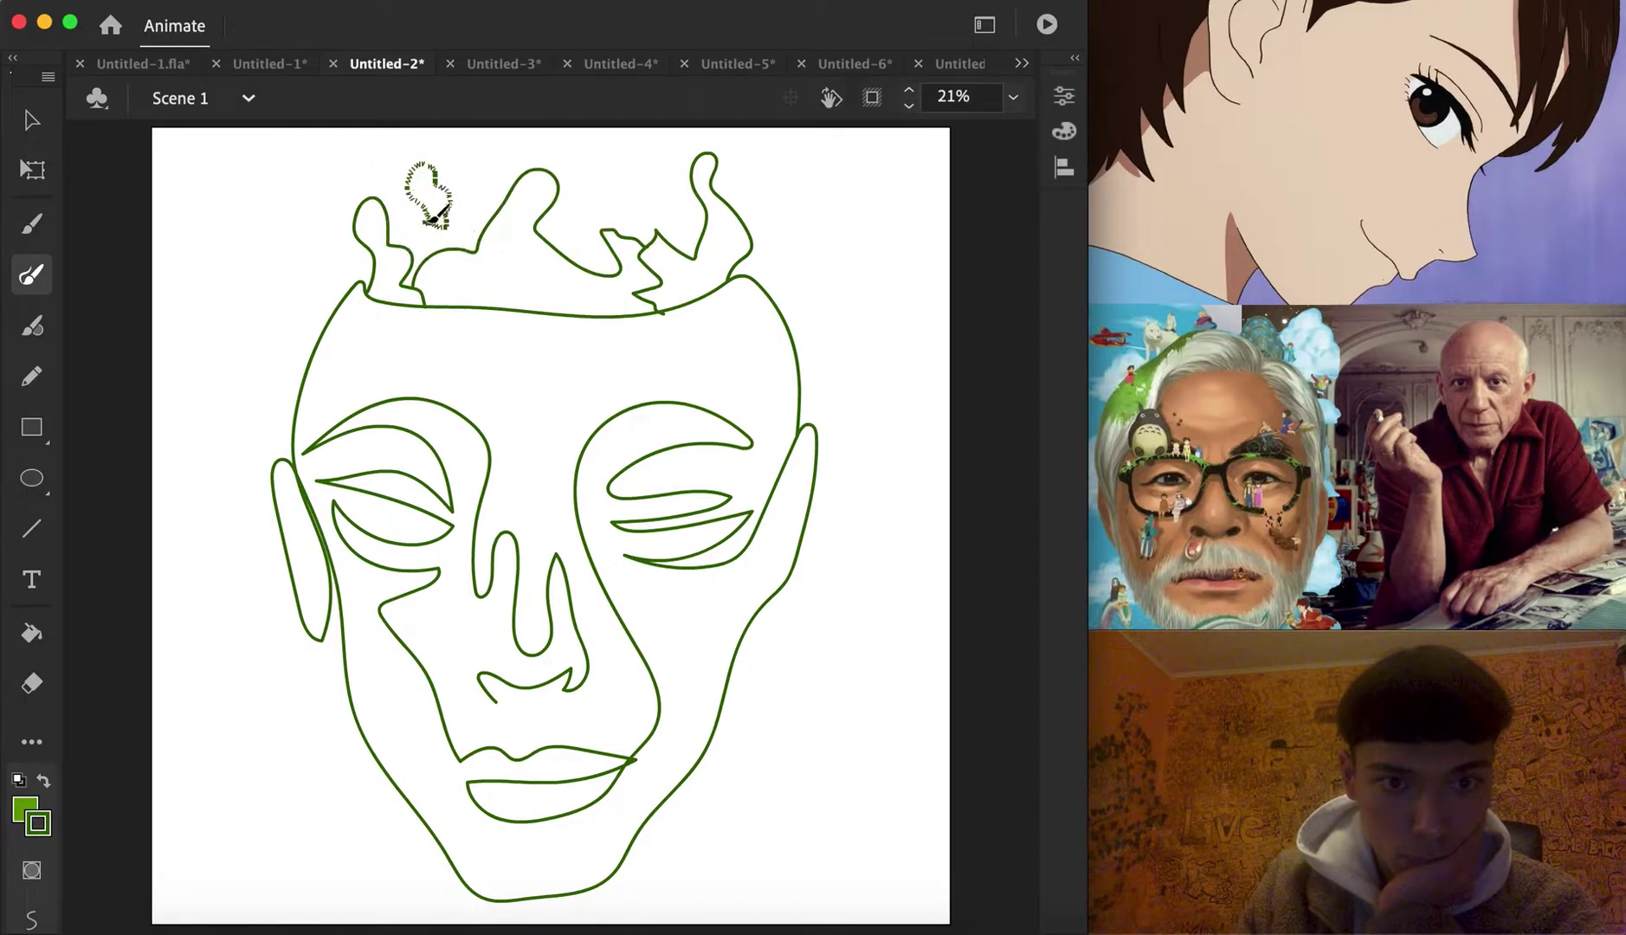
pyautogui.moveTo(626, 182)
pyautogui.mouseDown()
pyautogui.moveTo(573, 217)
pyautogui.moveTo(597, 178)
pyautogui.moveTo(628, 186)
pyautogui.mouseUp()
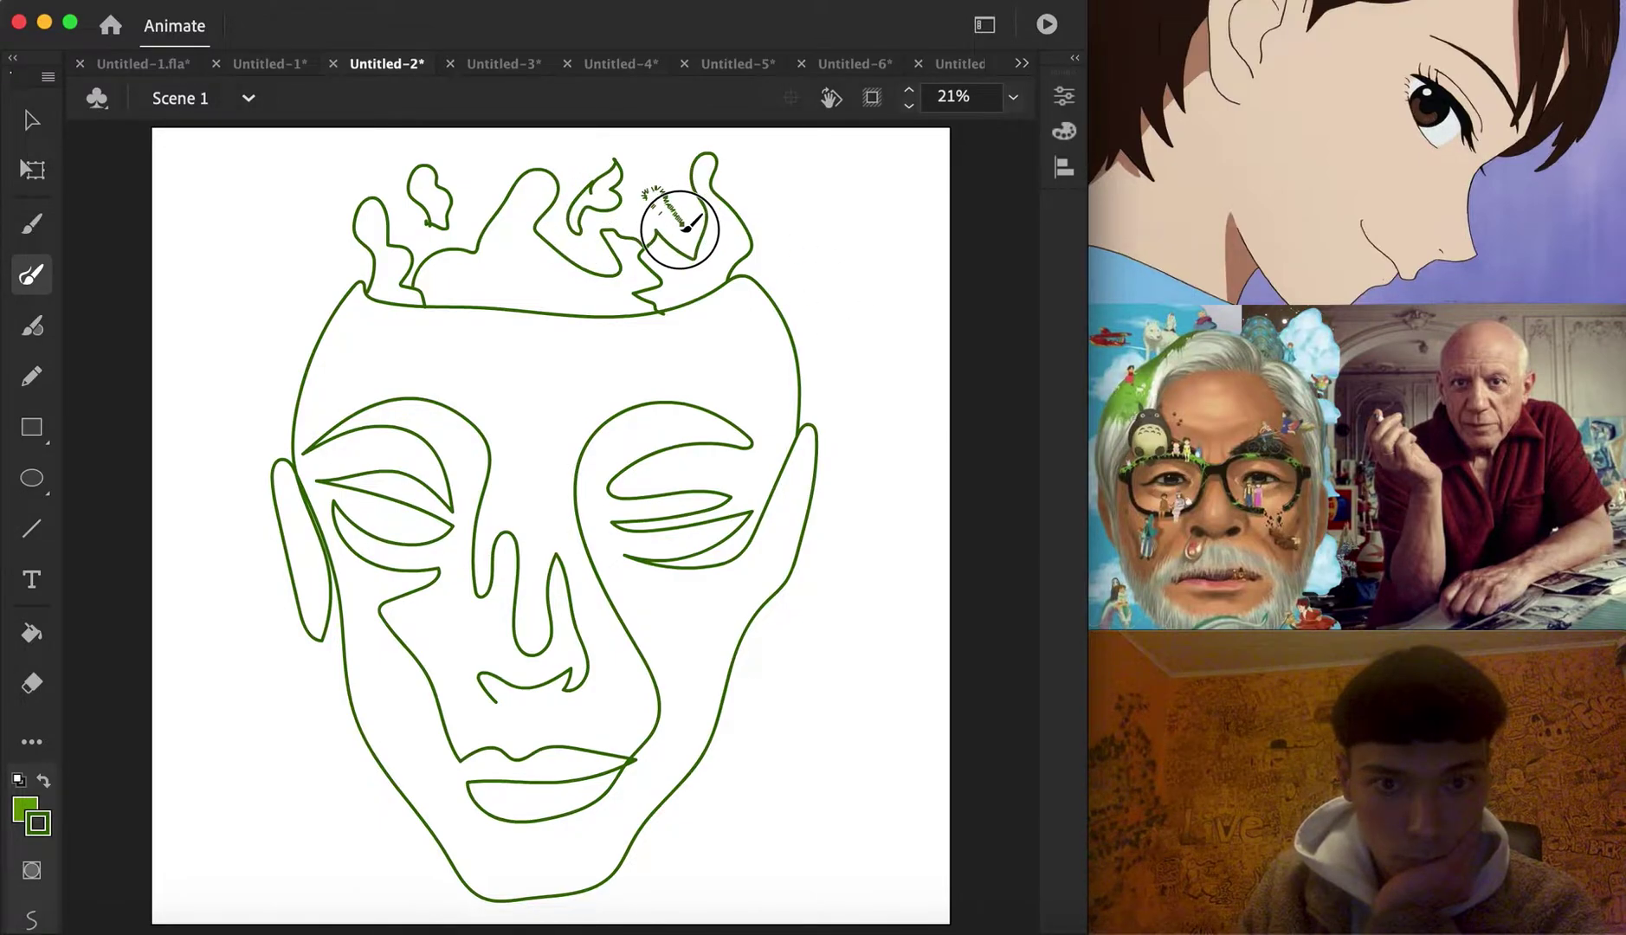
# Fill the leftmost splash shape above the head with bright green
pyautogui.click(47, 819)
pyautogui.click(58, 852)
pyautogui.click(39, 821)
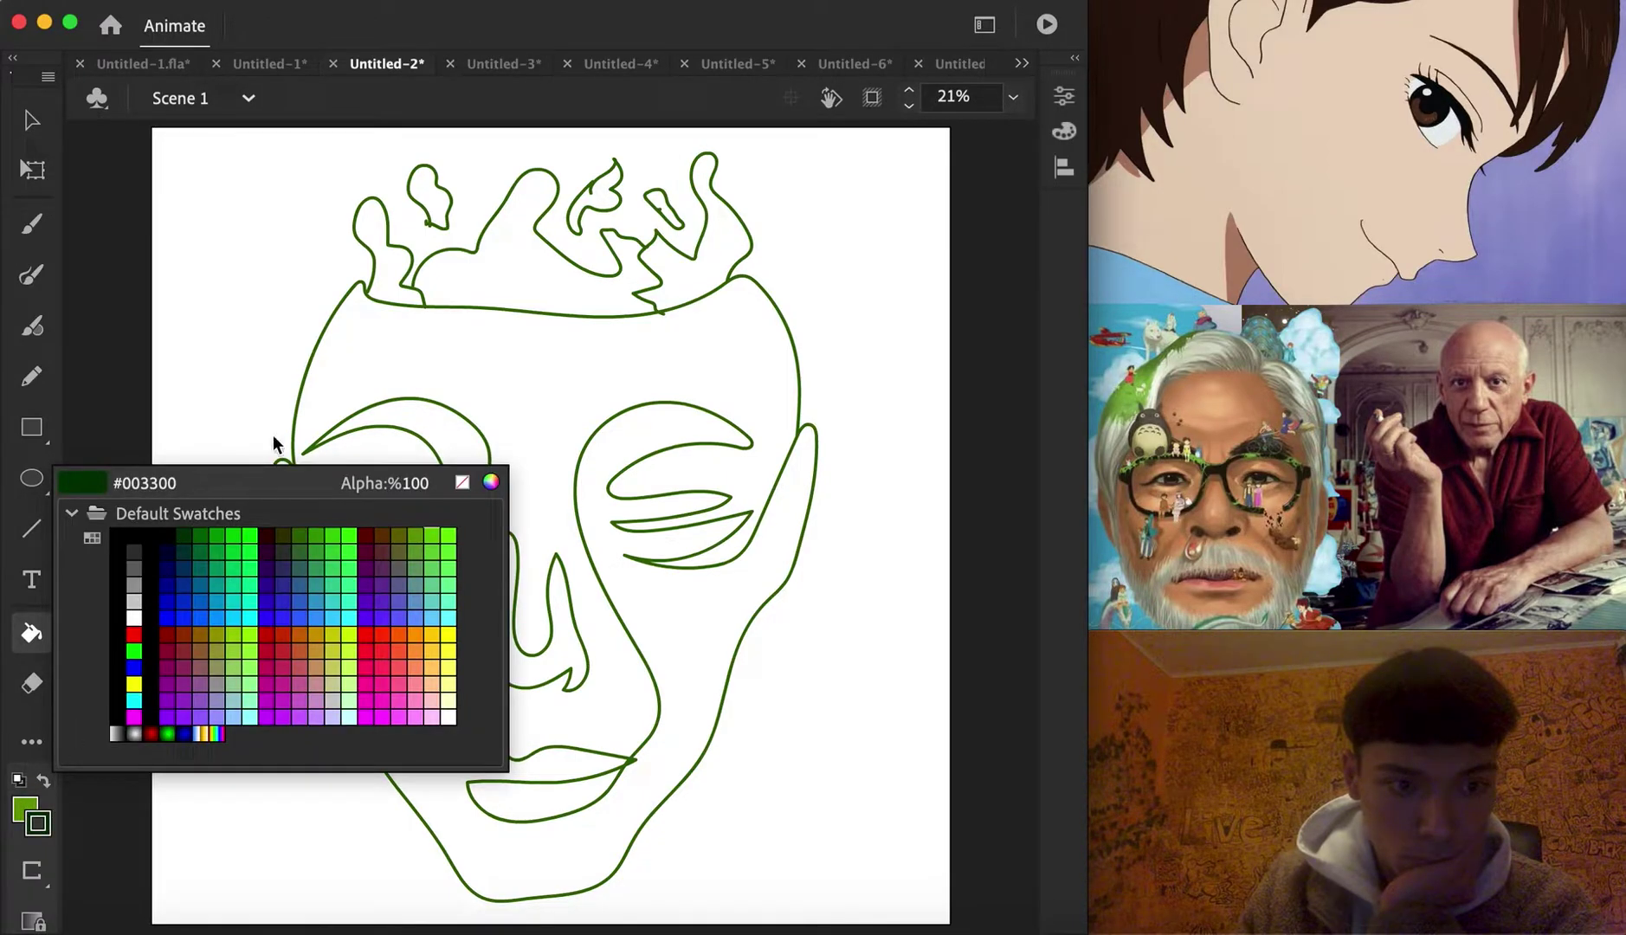
pyautogui.click(414, 259)
pyautogui.click(400, 277)
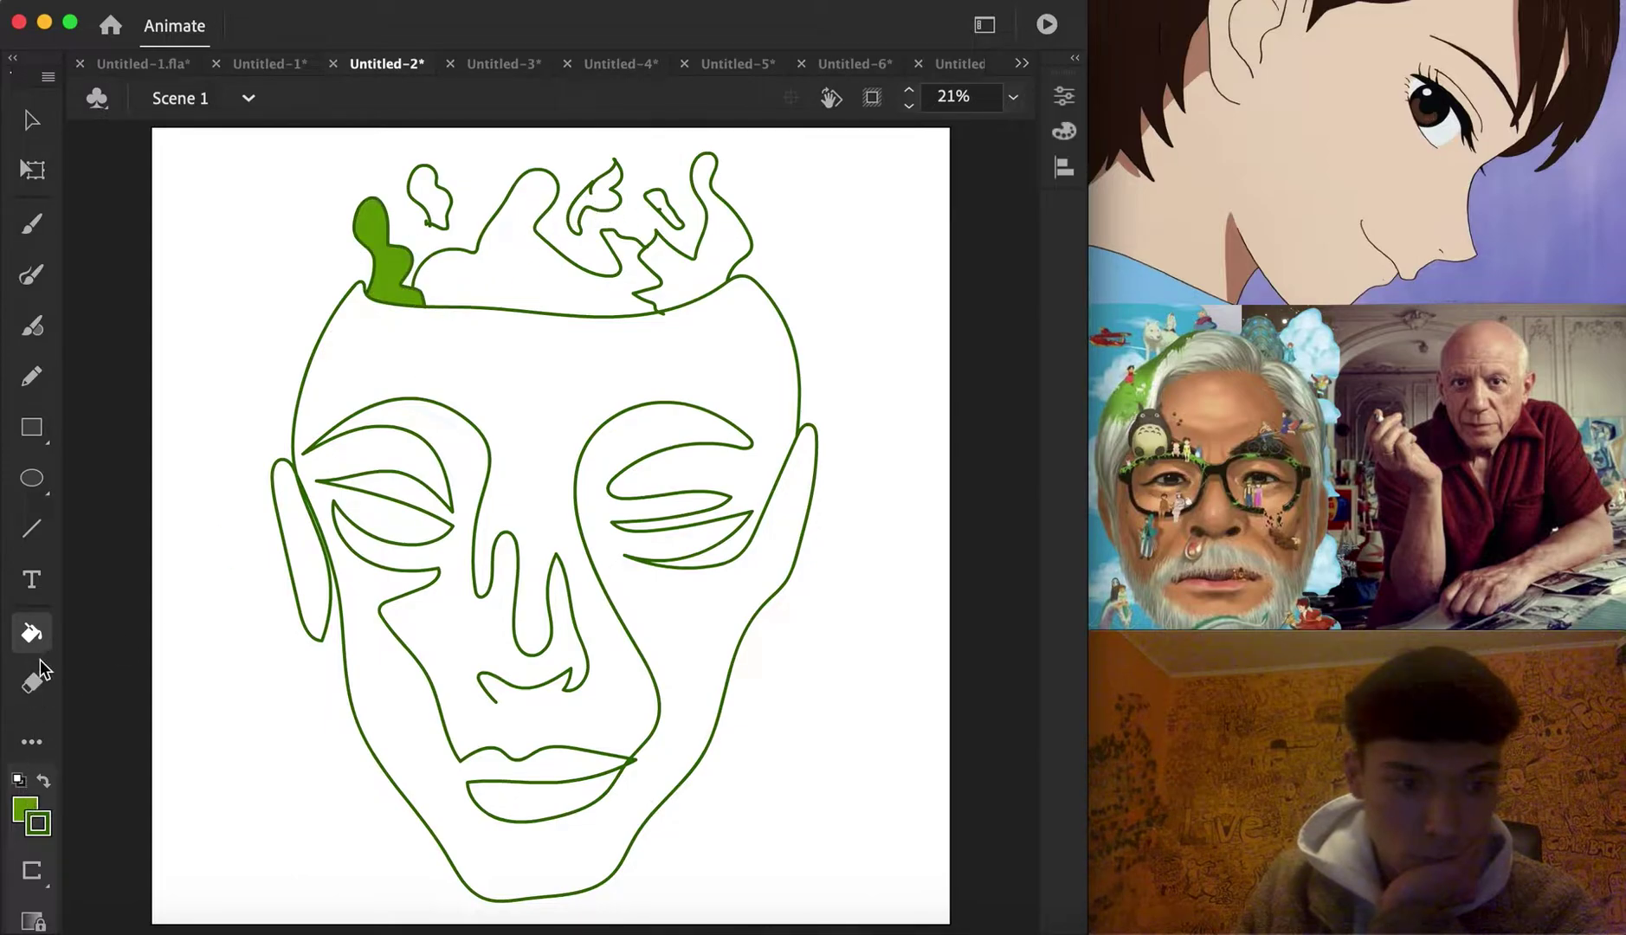
# Change the fill colour to dark green and fill the three floating shapes and the rightmost splash
pyautogui.click(26, 811)
pyautogui.click(488, 419)
pyautogui.click(490, 442)
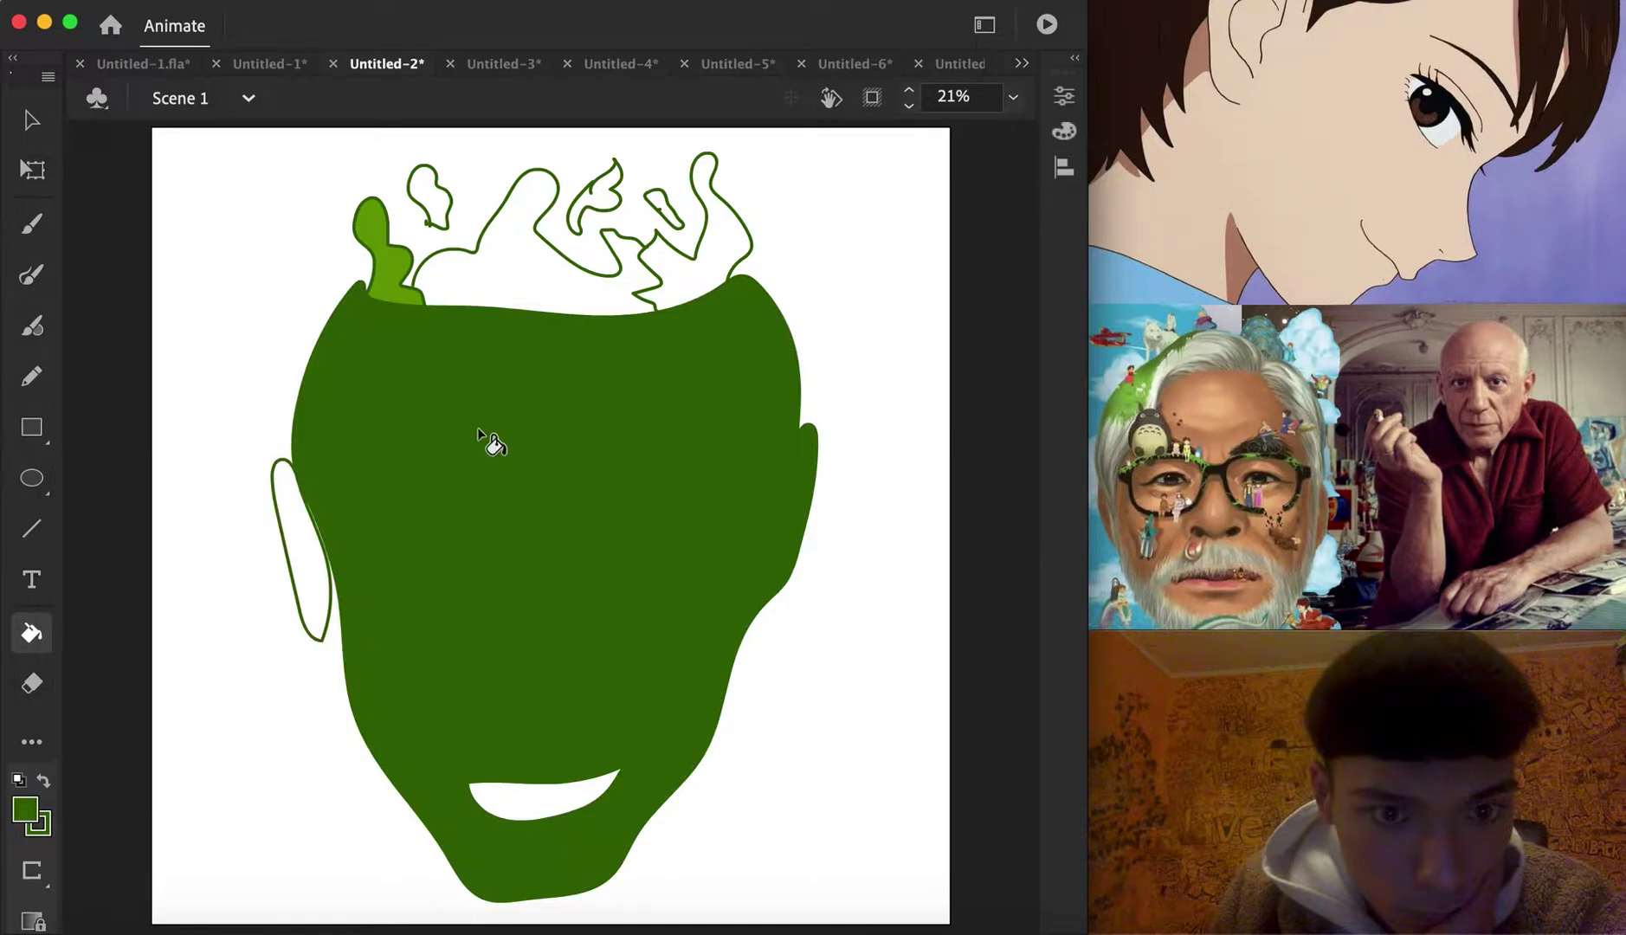
pyautogui.press('super+z')
pyautogui.click(429, 193)
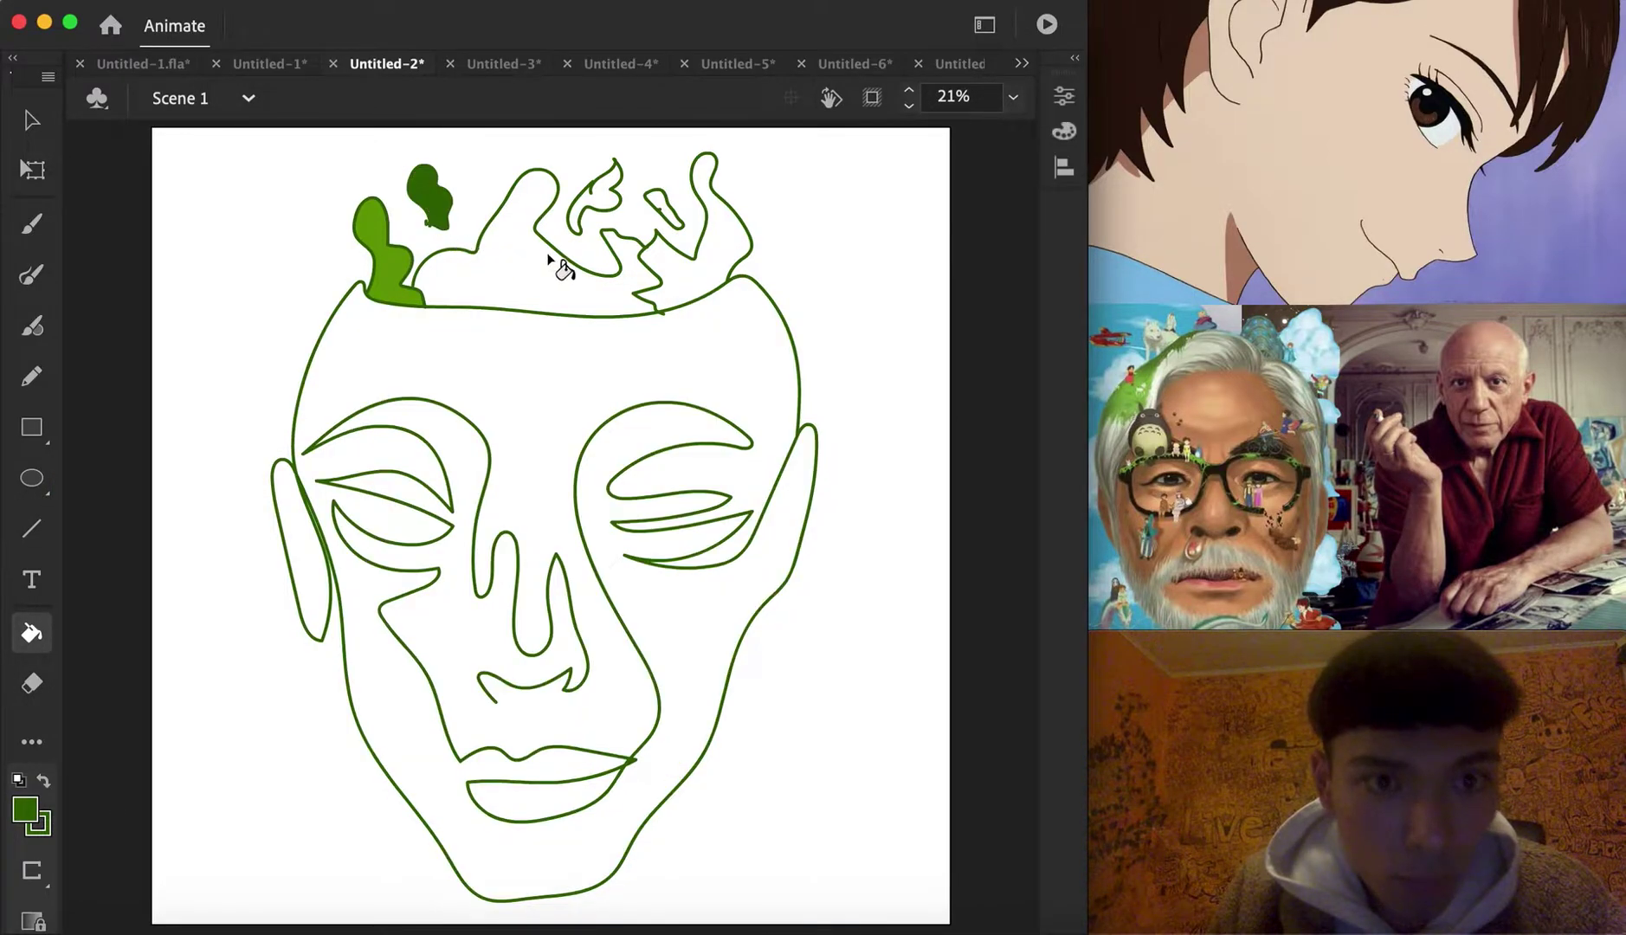
pyautogui.click(598, 201)
pyautogui.click(664, 210)
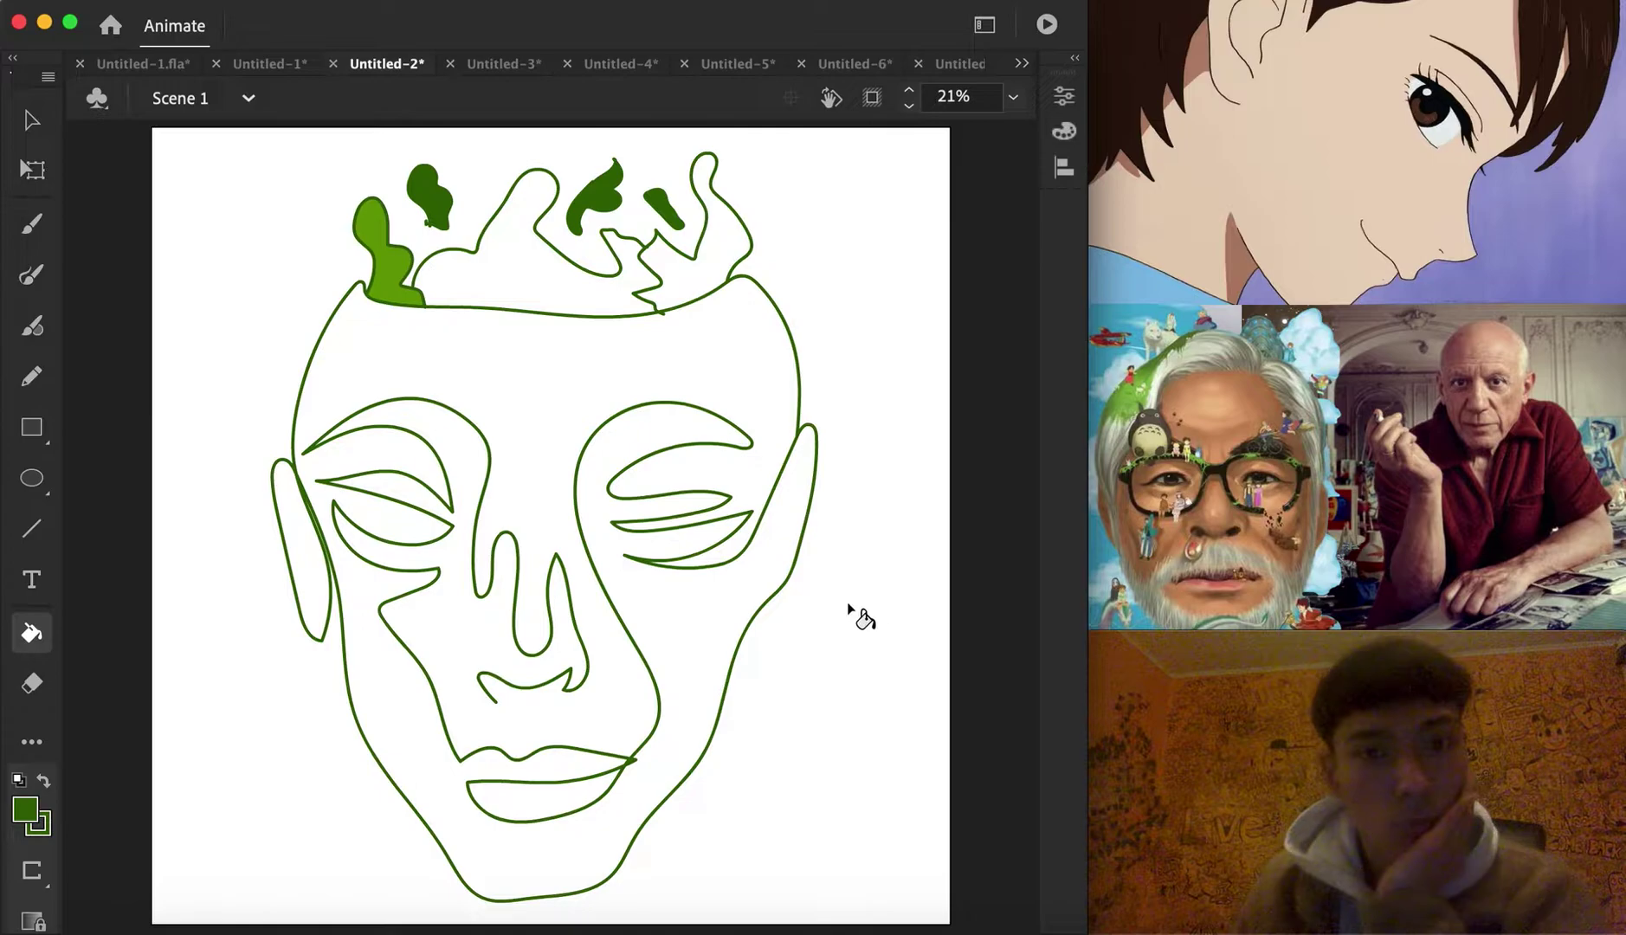
pyautogui.click(679, 282)
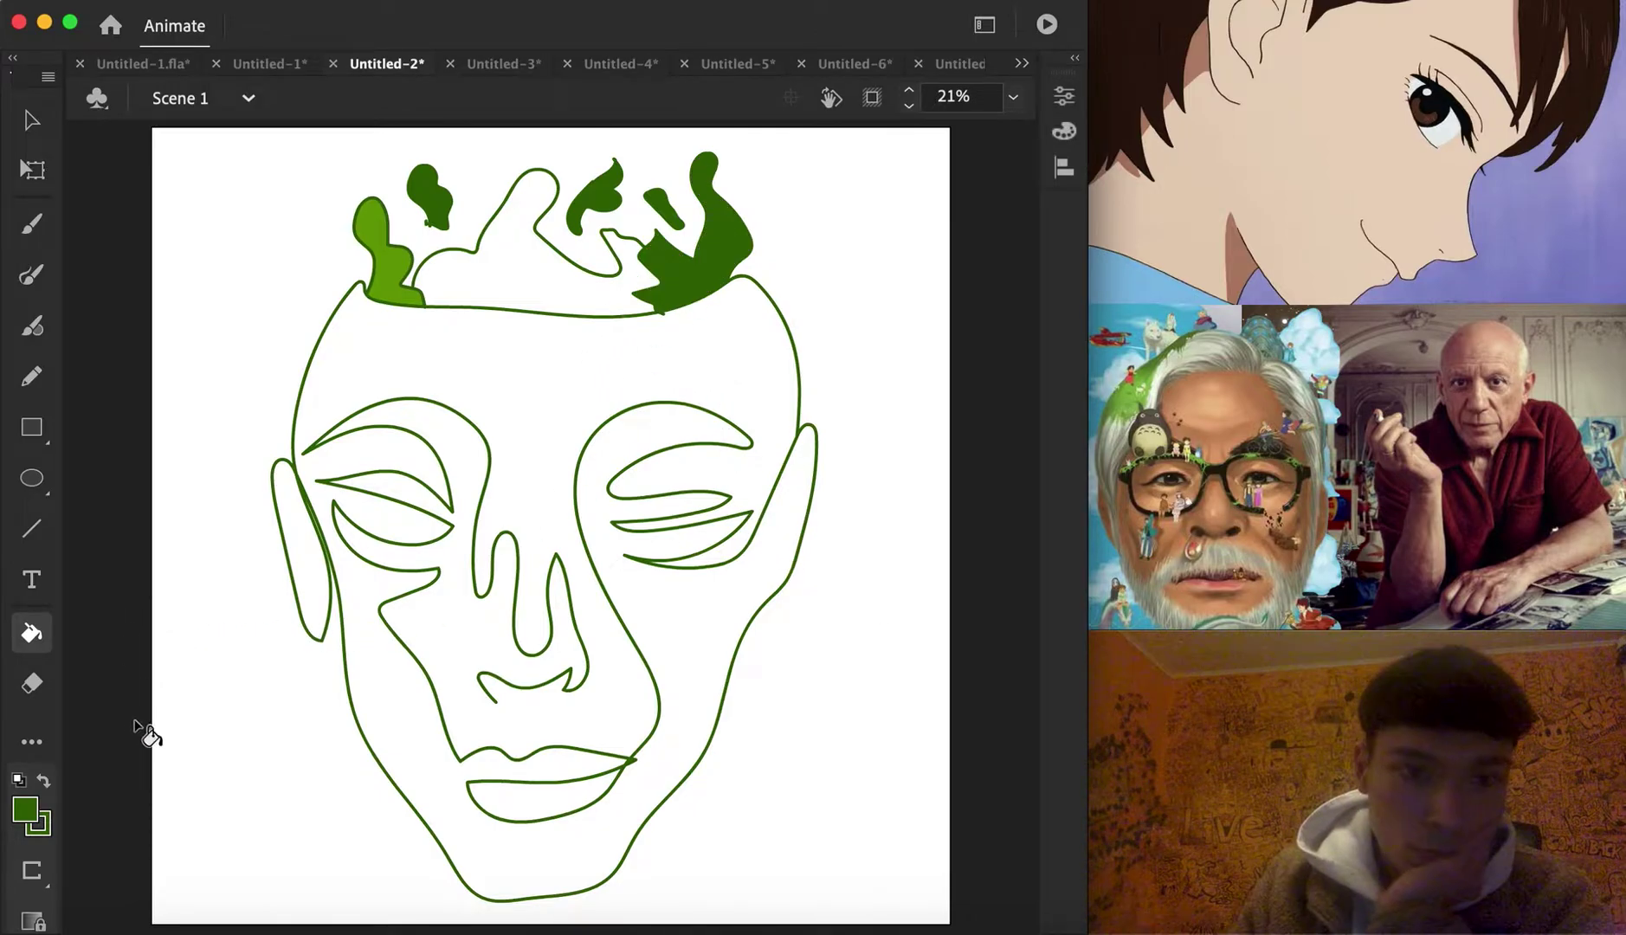
# Try to fill the face area with dark green
pyautogui.click(498, 645)
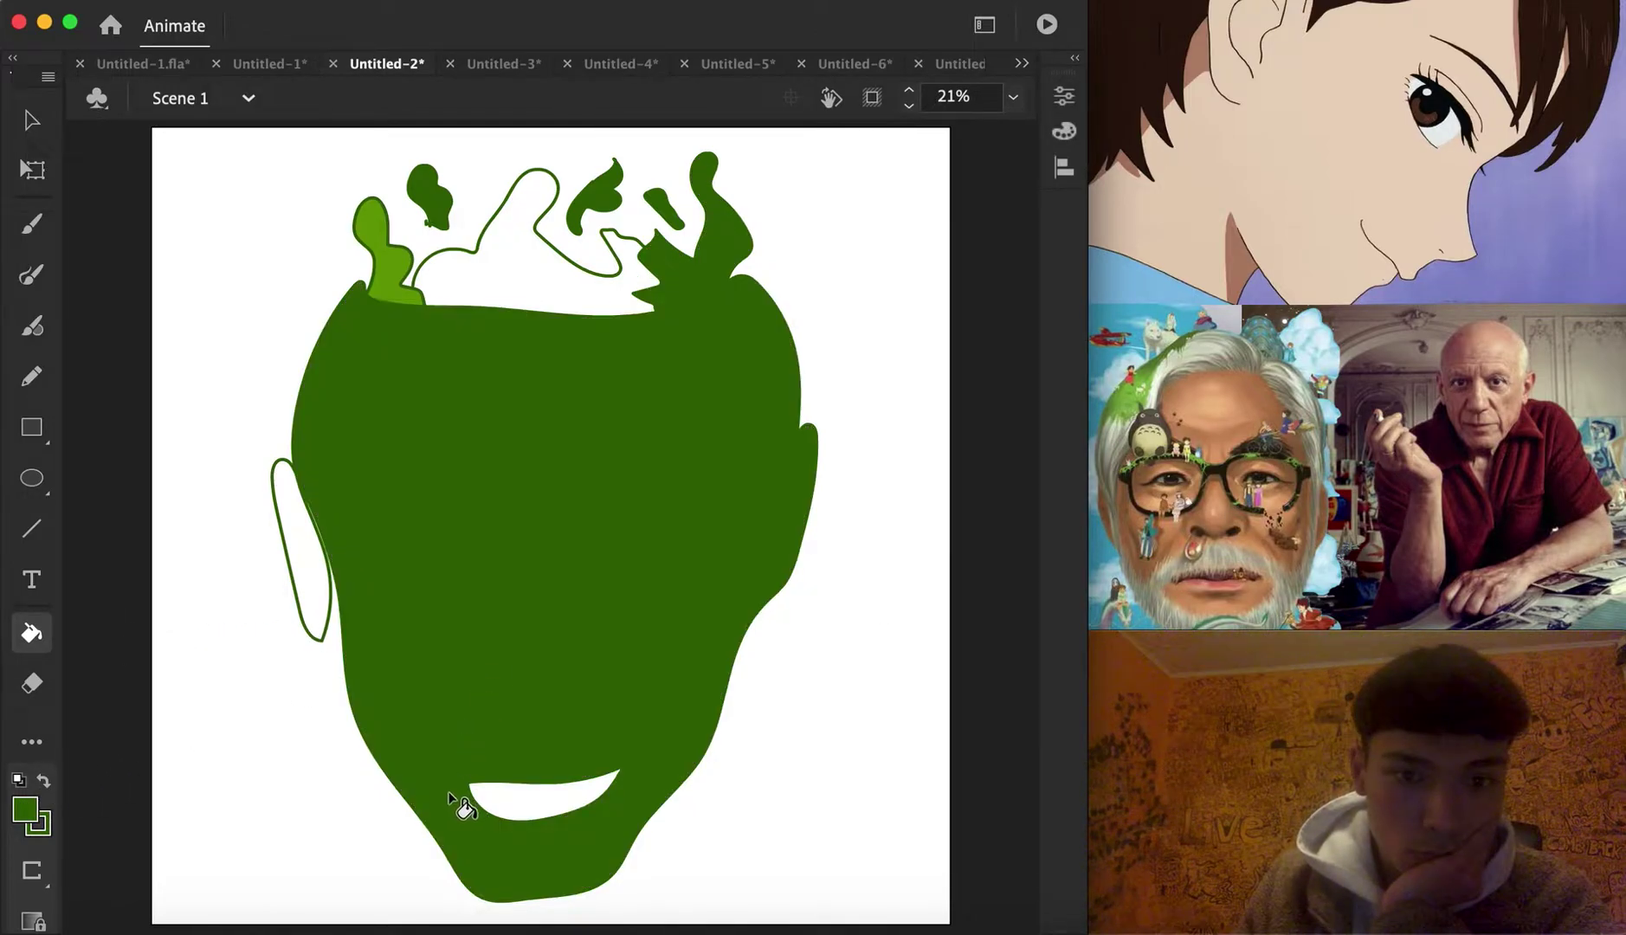
pyautogui.press('super+z')
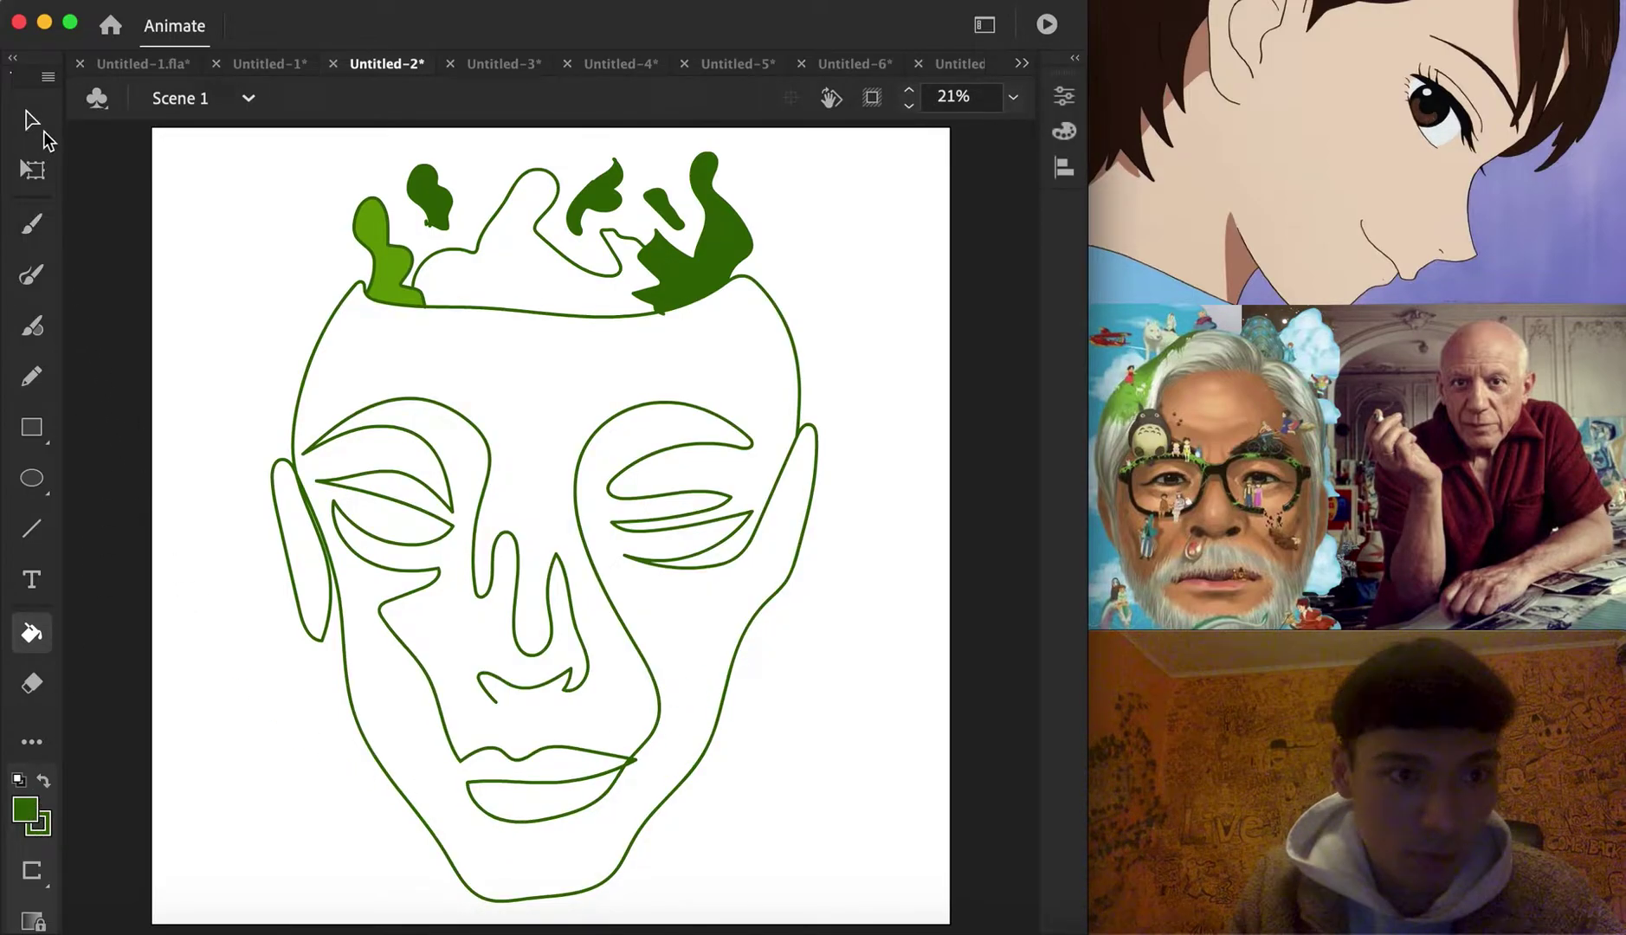
pyautogui.press('v')
# Draw a jagged moustache outline above the upper lip, reaching up to the underside of the nose
pyautogui.click(31, 275)
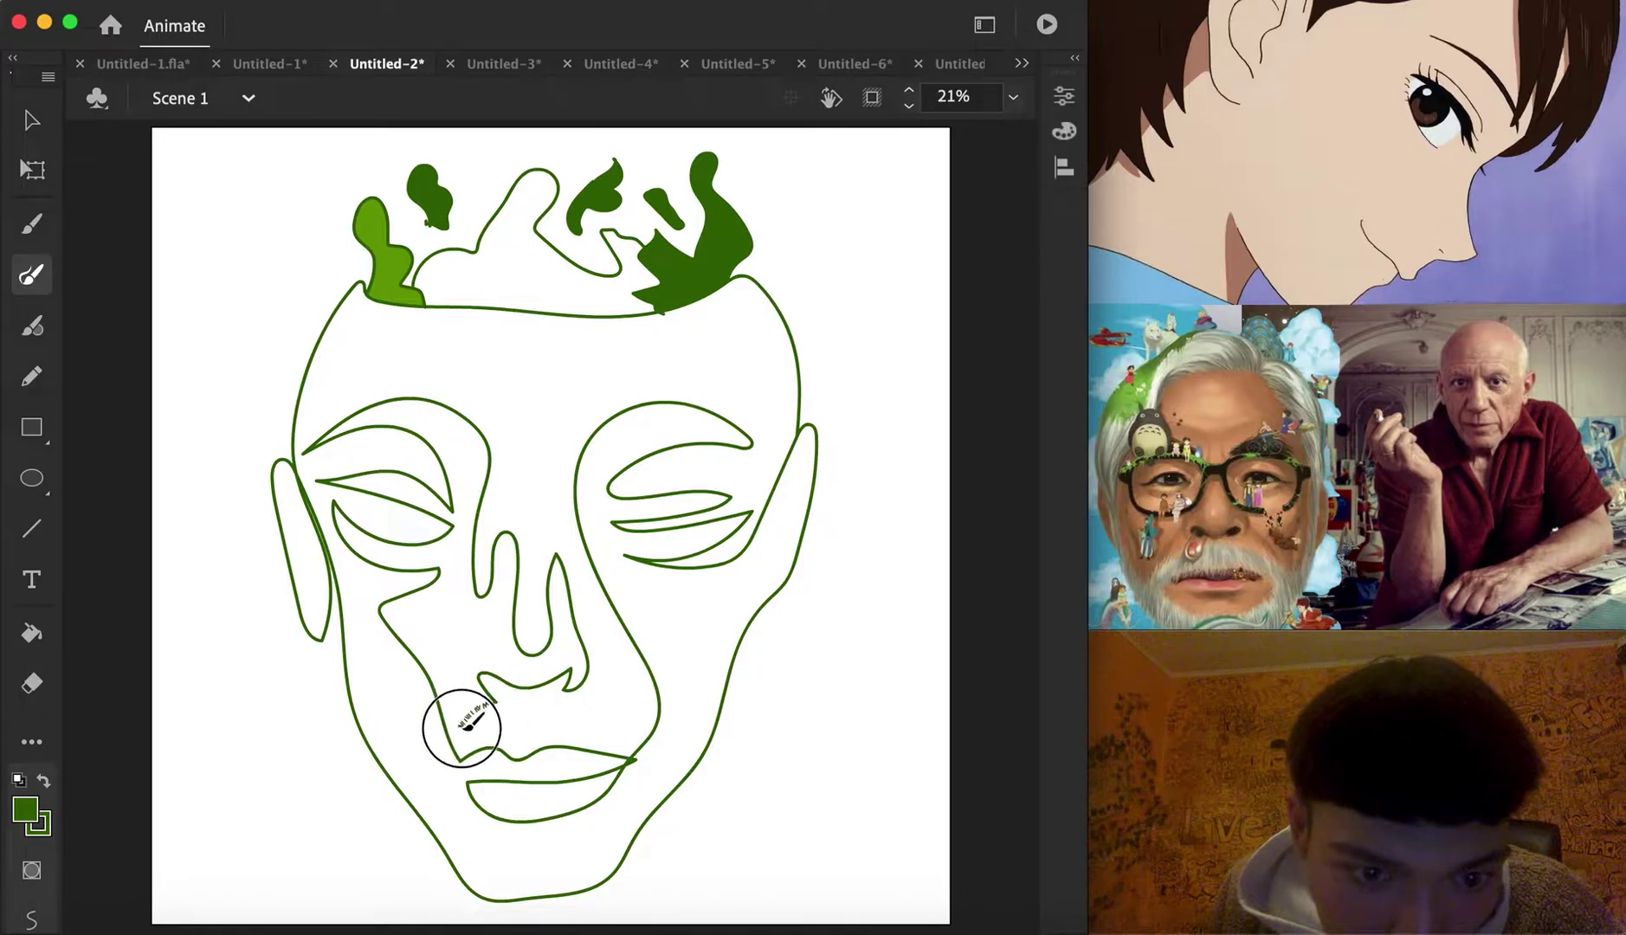
pyautogui.moveTo(584, 699)
pyautogui.mouseDown()
pyautogui.moveTo(630, 759)
pyautogui.moveTo(573, 734)
pyautogui.moveTo(473, 746)
pyautogui.mouseUp()
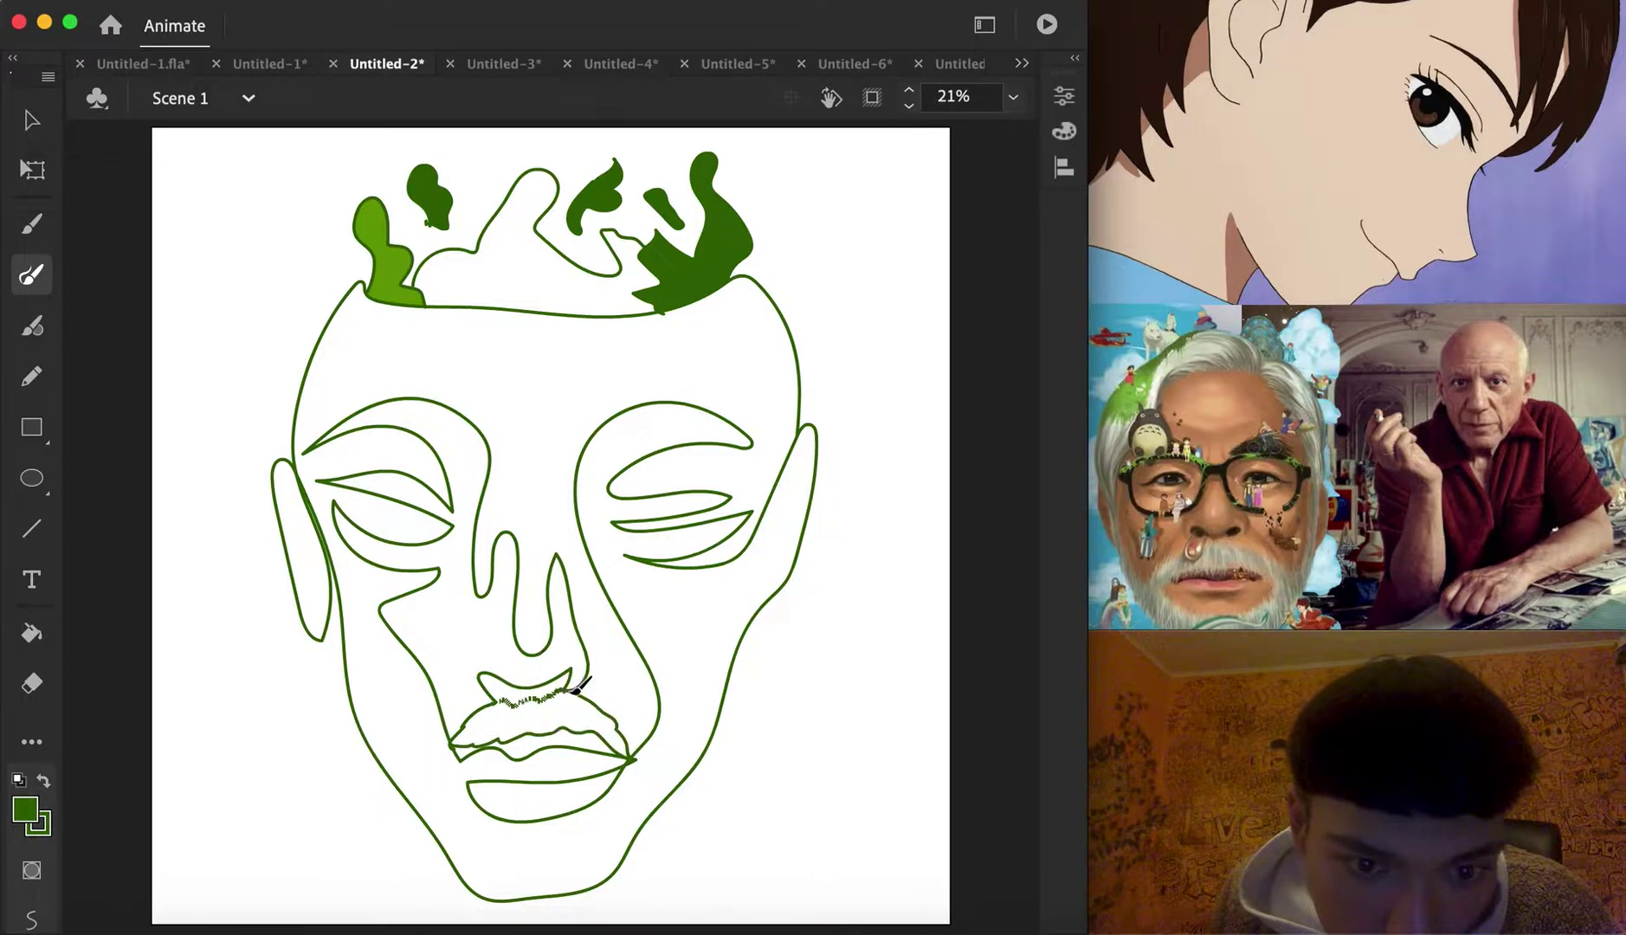
pyautogui.moveTo(550, 690); pyautogui.dragTo(518, 705)
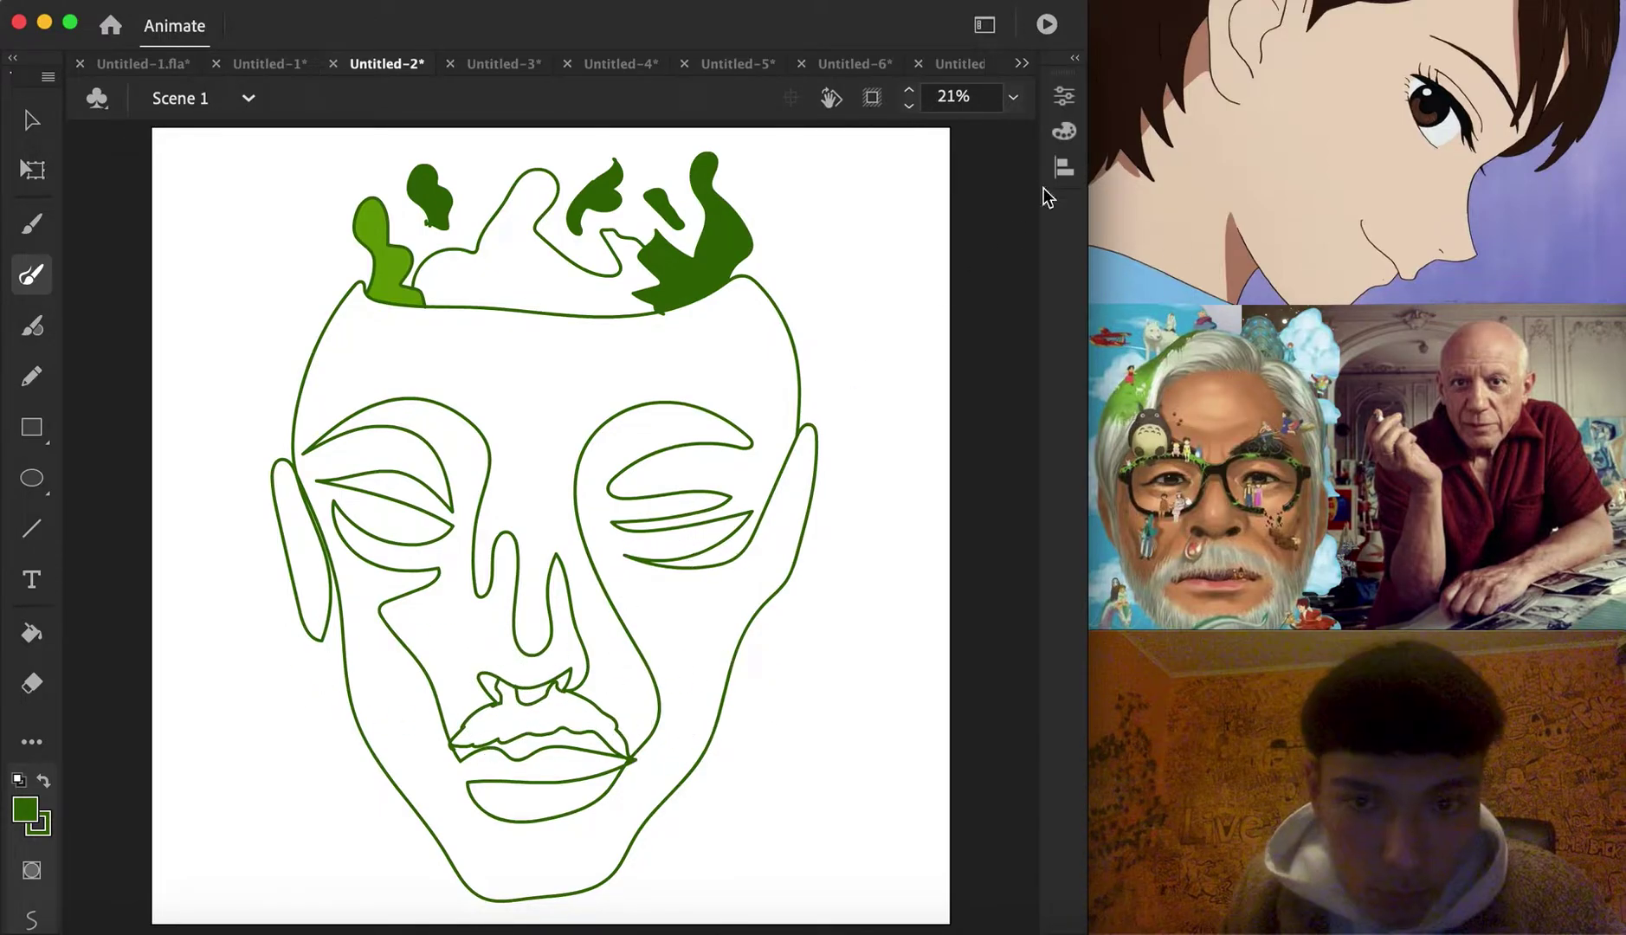
# Draw curved iris and pupil lines in the right eye and a small closed blob just below its outer corner
pyautogui.click(1013, 97)
pyautogui.click(1065, 243)
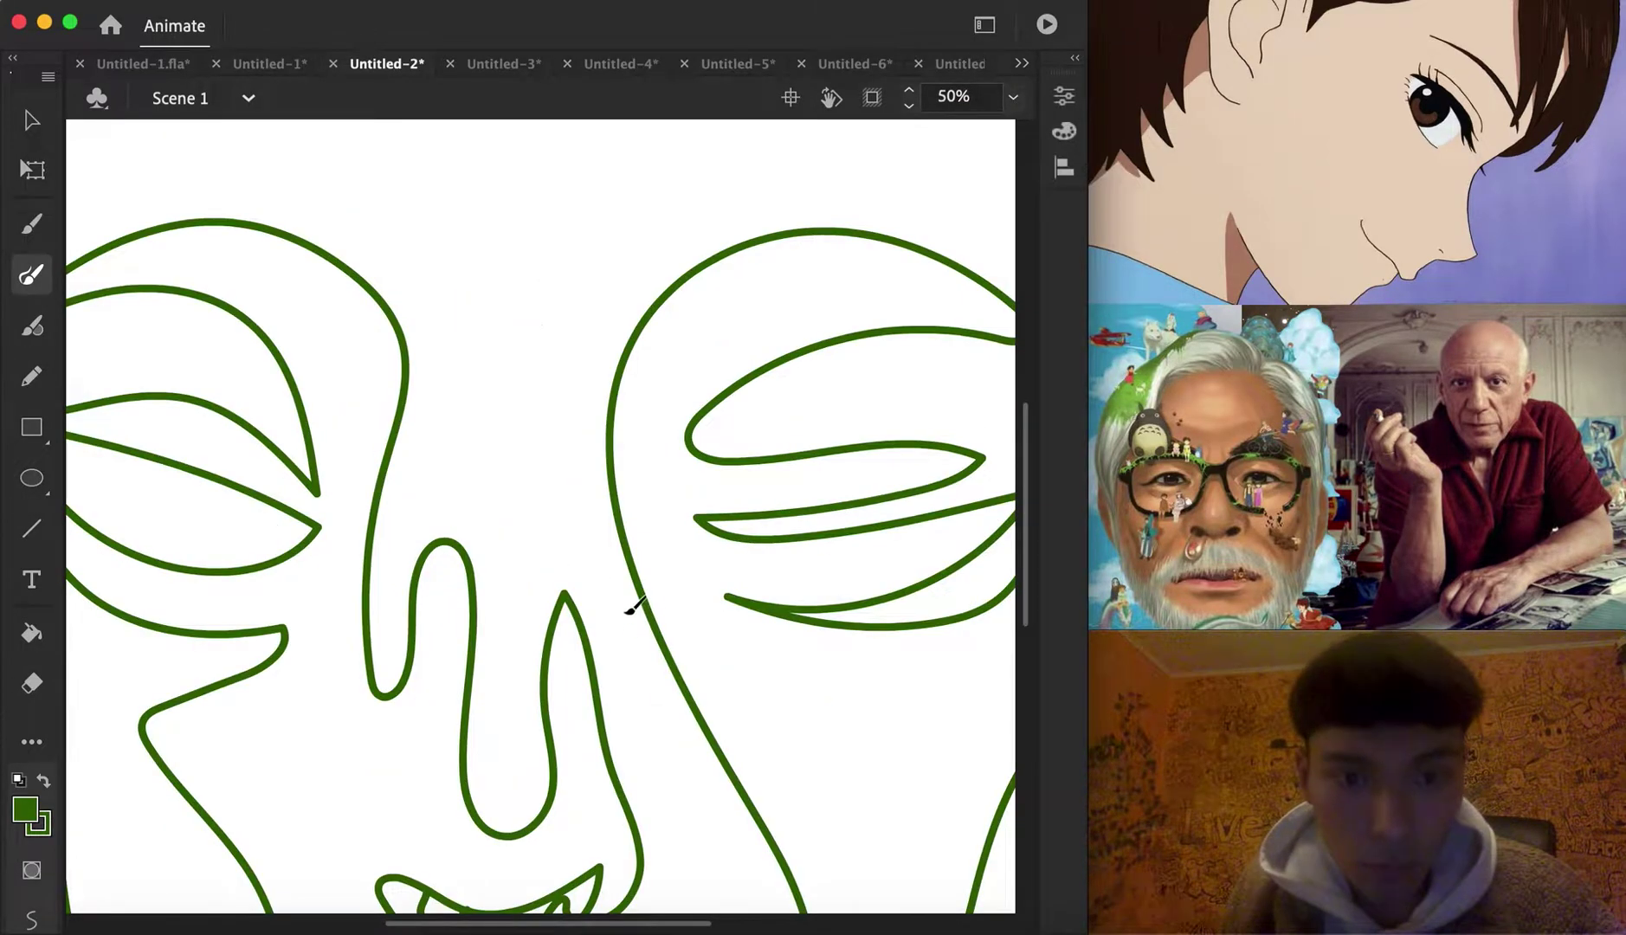
pyautogui.hscroll(5, 633, 606)
pyautogui.moveTo(660, 544); pyautogui.dragTo(743, 605)
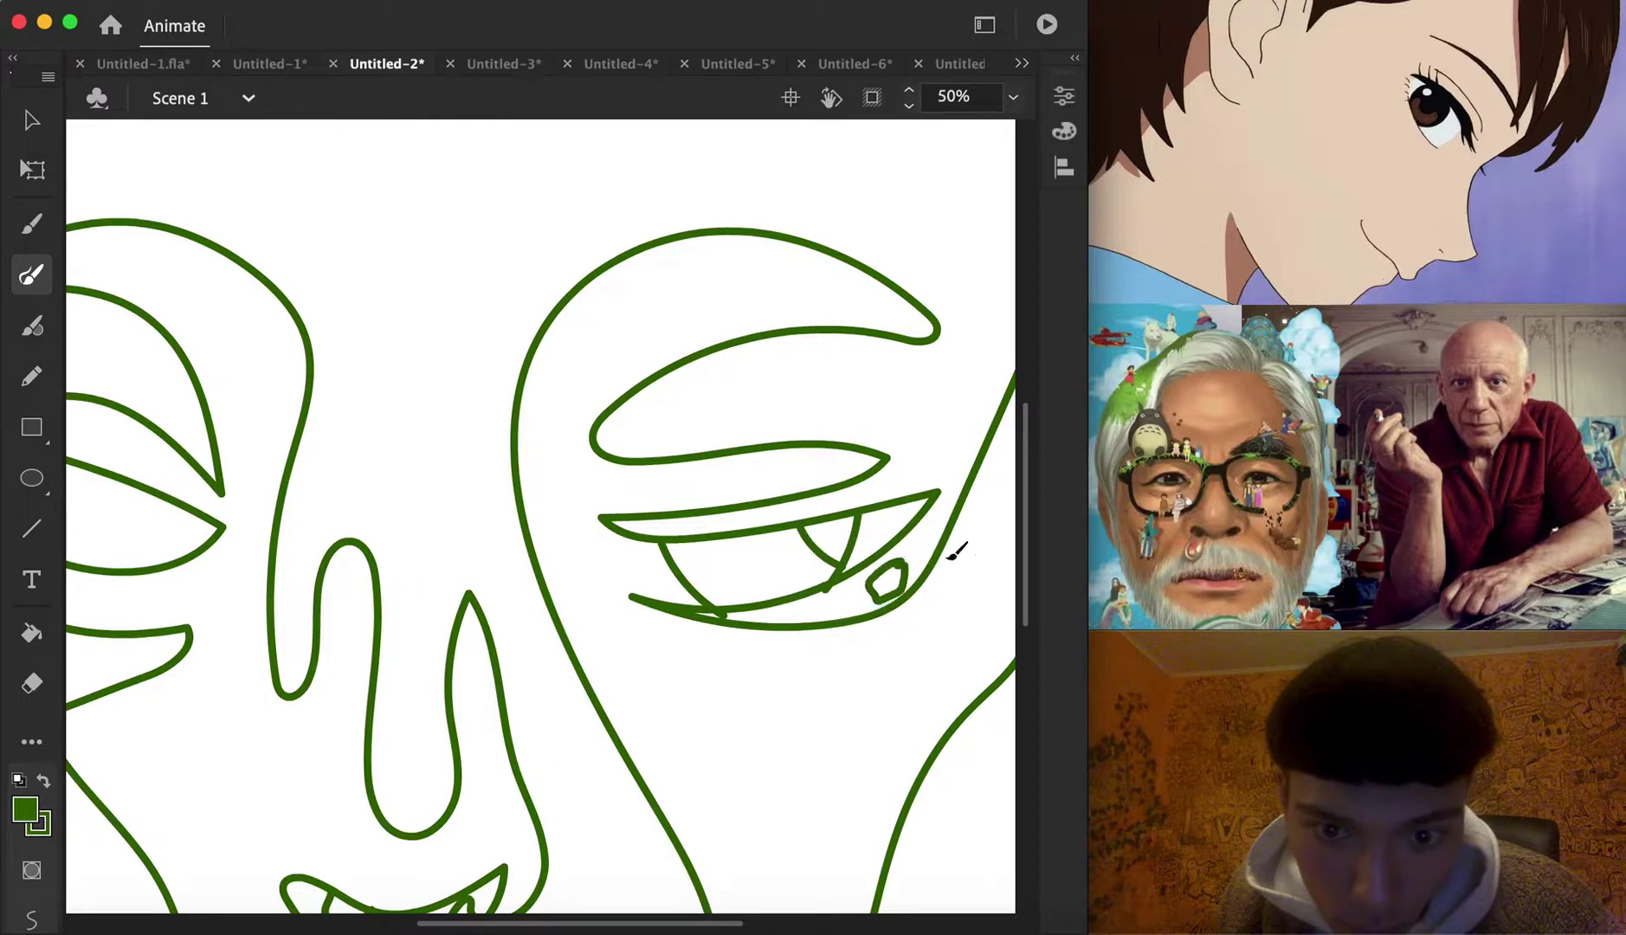
# Draw a wavy dripping shape with two tails between the eyebrows and curved iris lines in the left eye
pyautogui.hscroll(-10, 657, 414)
pyautogui.moveTo(608, 270)
pyautogui.mouseDown()
pyautogui.moveTo(675, 530)
pyautogui.moveTo(670, 251)
pyautogui.moveTo(650, 235)
pyautogui.moveTo(573, 286)
pyautogui.moveTo(624, 562)
pyautogui.mouseUp()
pyautogui.scroll(5, 624, 562)
pyautogui.hscroll(-4, 624, 562)
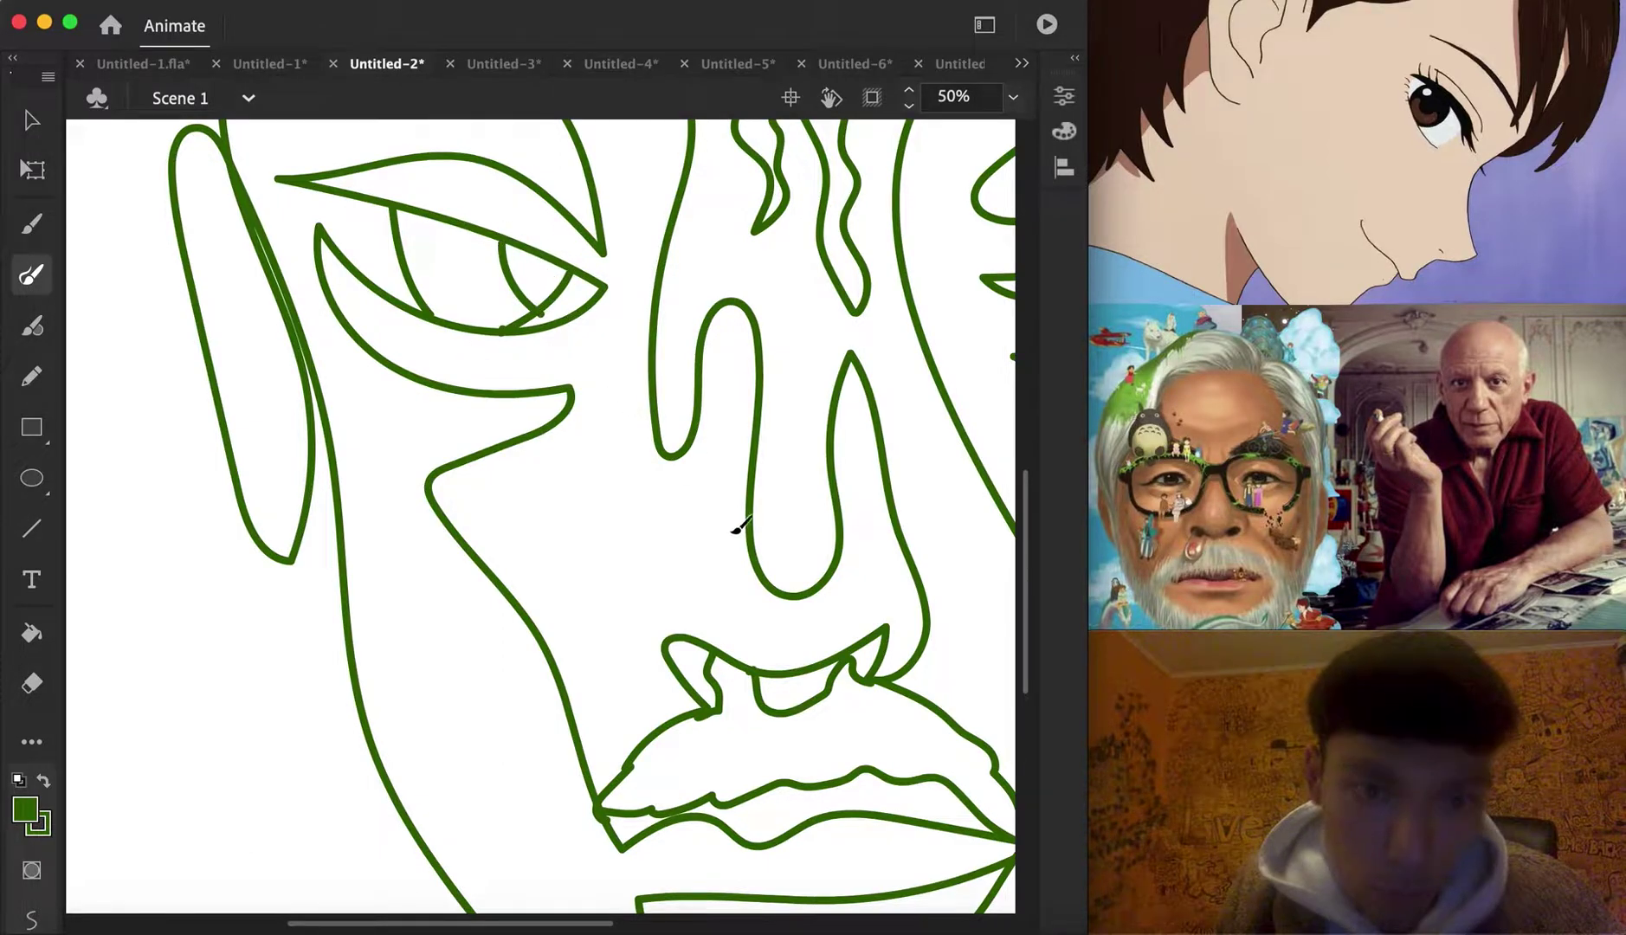
# Draw one long irregular patch and two small closed blobs on the left cheek
pyautogui.scroll(-4, 736, 526)
pyautogui.moveTo(392, 451)
pyautogui.mouseDown()
pyautogui.moveTo(454, 483)
pyautogui.moveTo(485, 462)
pyautogui.moveTo(387, 359)
pyautogui.mouseUp()
pyautogui.moveTo(534, 643)
pyautogui.mouseDown()
pyautogui.moveTo(545, 708)
pyautogui.moveTo(518, 660)
pyautogui.moveTo(472, 695)
pyautogui.mouseUp()
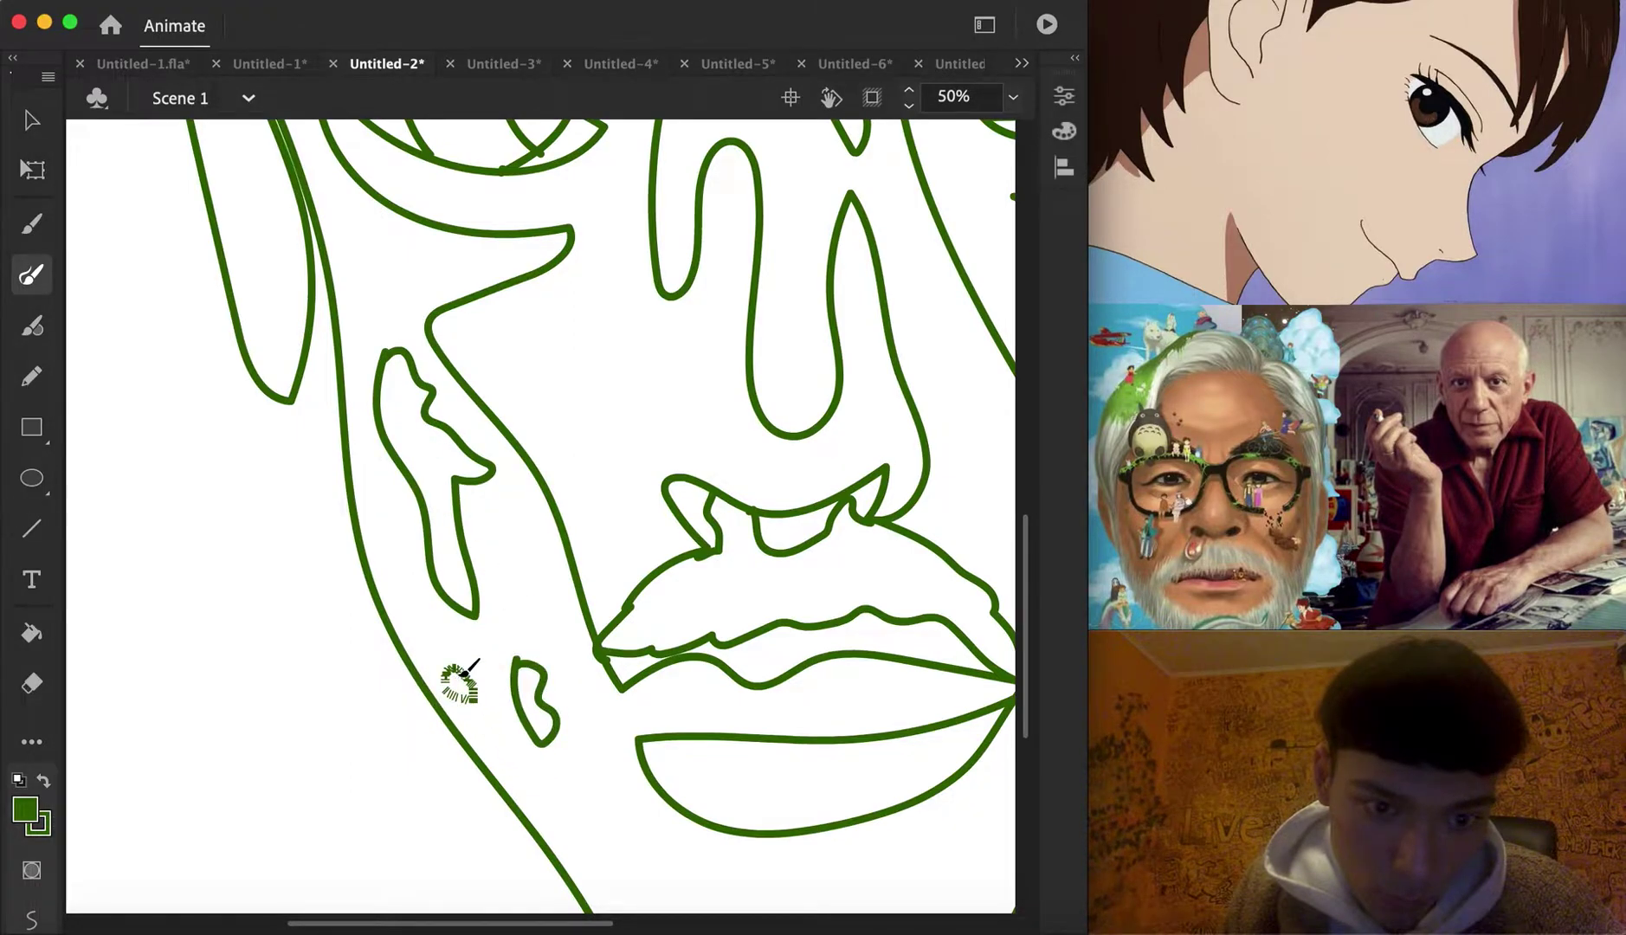
# Draw a narrow jagged patch along the right cheek's outer edge
pyautogui.hscroll(4, 617, 640)
pyautogui.scroll(-4, 617, 577)
pyautogui.hscroll(4, 616, 533)
pyautogui.scroll(5, 617, 532)
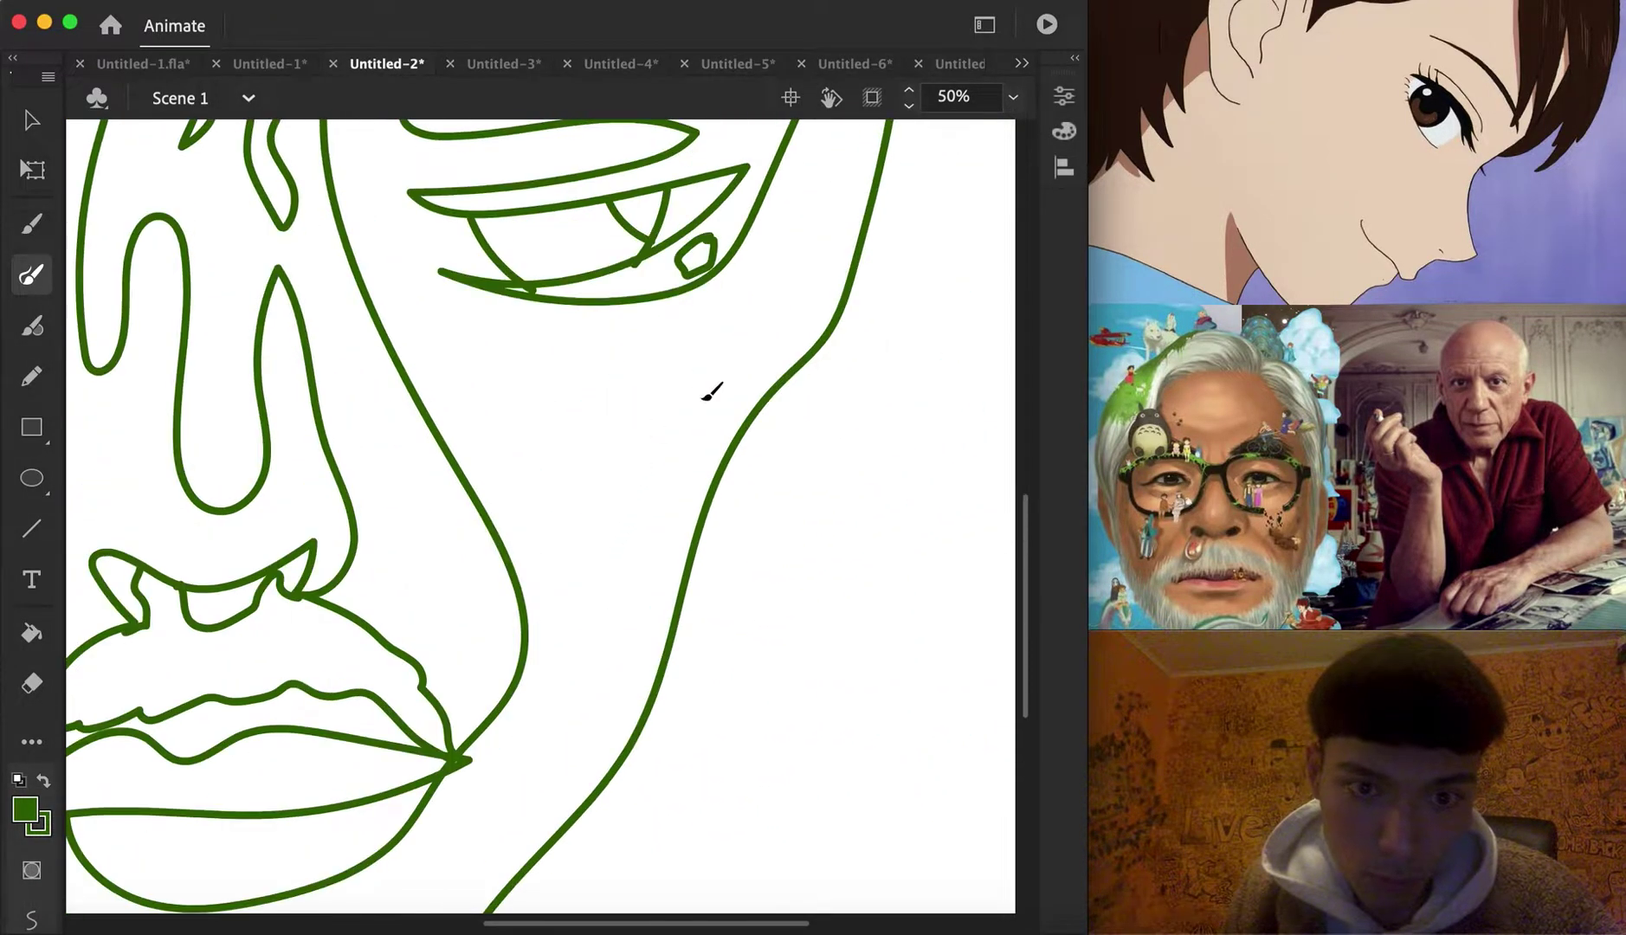
pyautogui.moveTo(672, 488)
pyautogui.mouseDown()
pyautogui.moveTo(596, 718)
pyautogui.moveTo(716, 422)
pyautogui.moveTo(722, 456)
pyautogui.moveTo(729, 367)
pyautogui.mouseUp()
# Draw a wavy patch outline down the right side of the forehead, from the head top to the outer eyebrow
pyautogui.scroll(10, 757, 402)
pyautogui.hscroll(-2, 756, 397)
pyautogui.hscroll(-3, 608, 401)
pyautogui.hscroll(3, 701, 483)
pyautogui.scroll(-2, 737, 508)
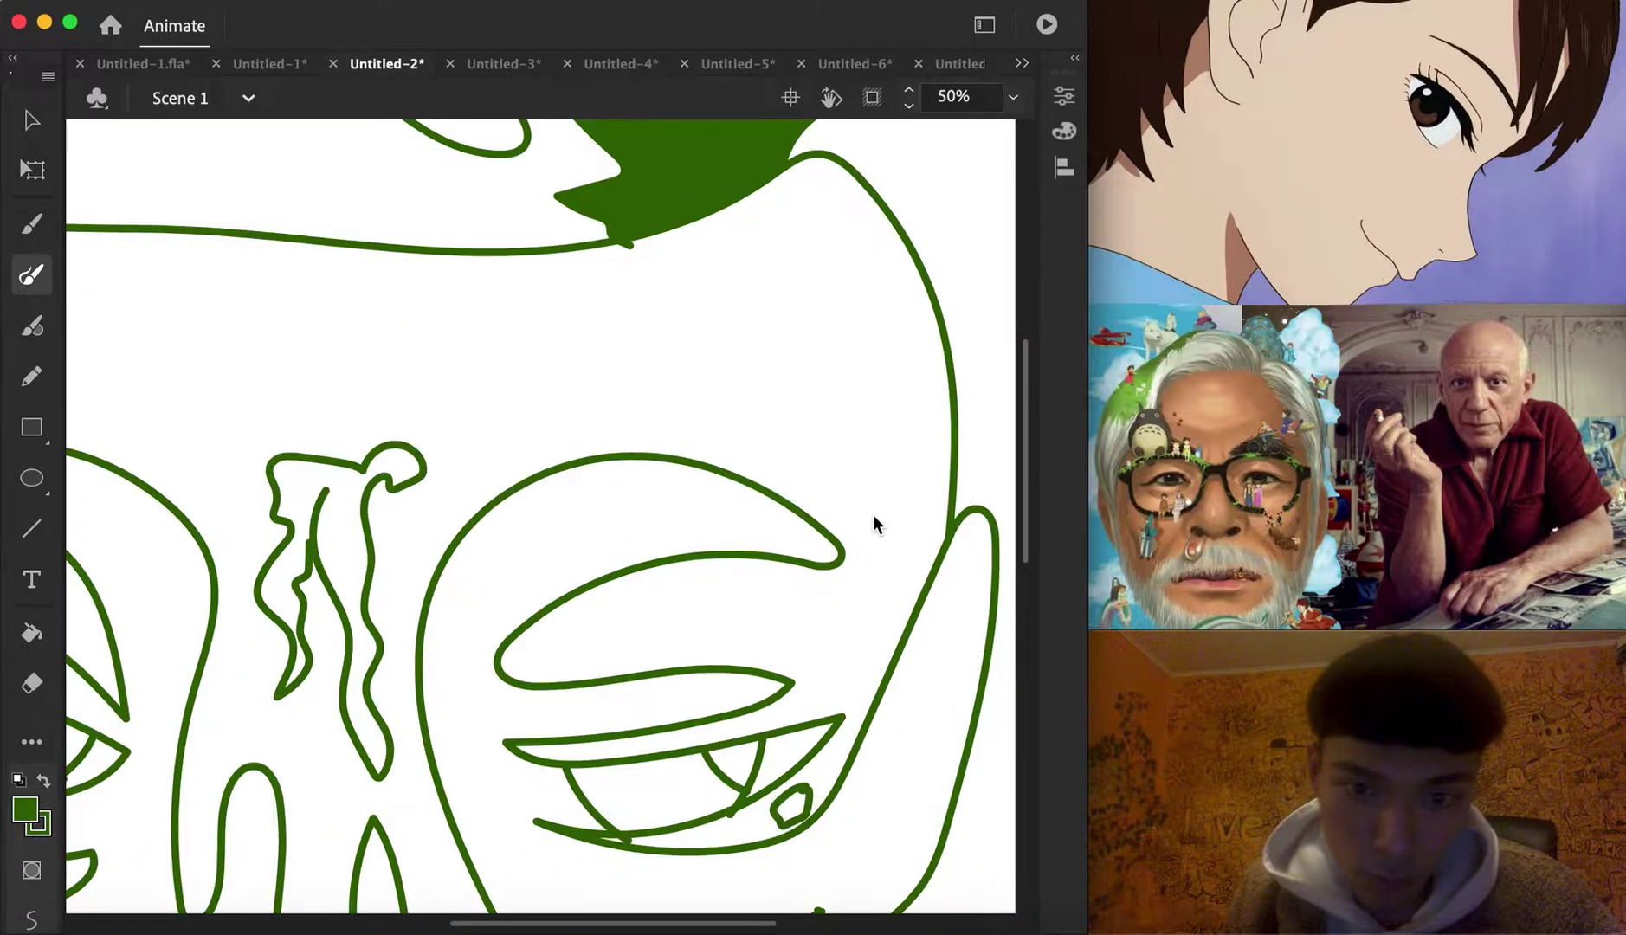
pyautogui.moveTo(886, 402)
pyautogui.mouseDown()
pyautogui.moveTo(814, 551)
pyautogui.moveTo(844, 566)
pyautogui.moveTo(908, 459)
pyautogui.moveTo(913, 500)
pyautogui.moveTo(957, 475)
pyautogui.mouseUp()
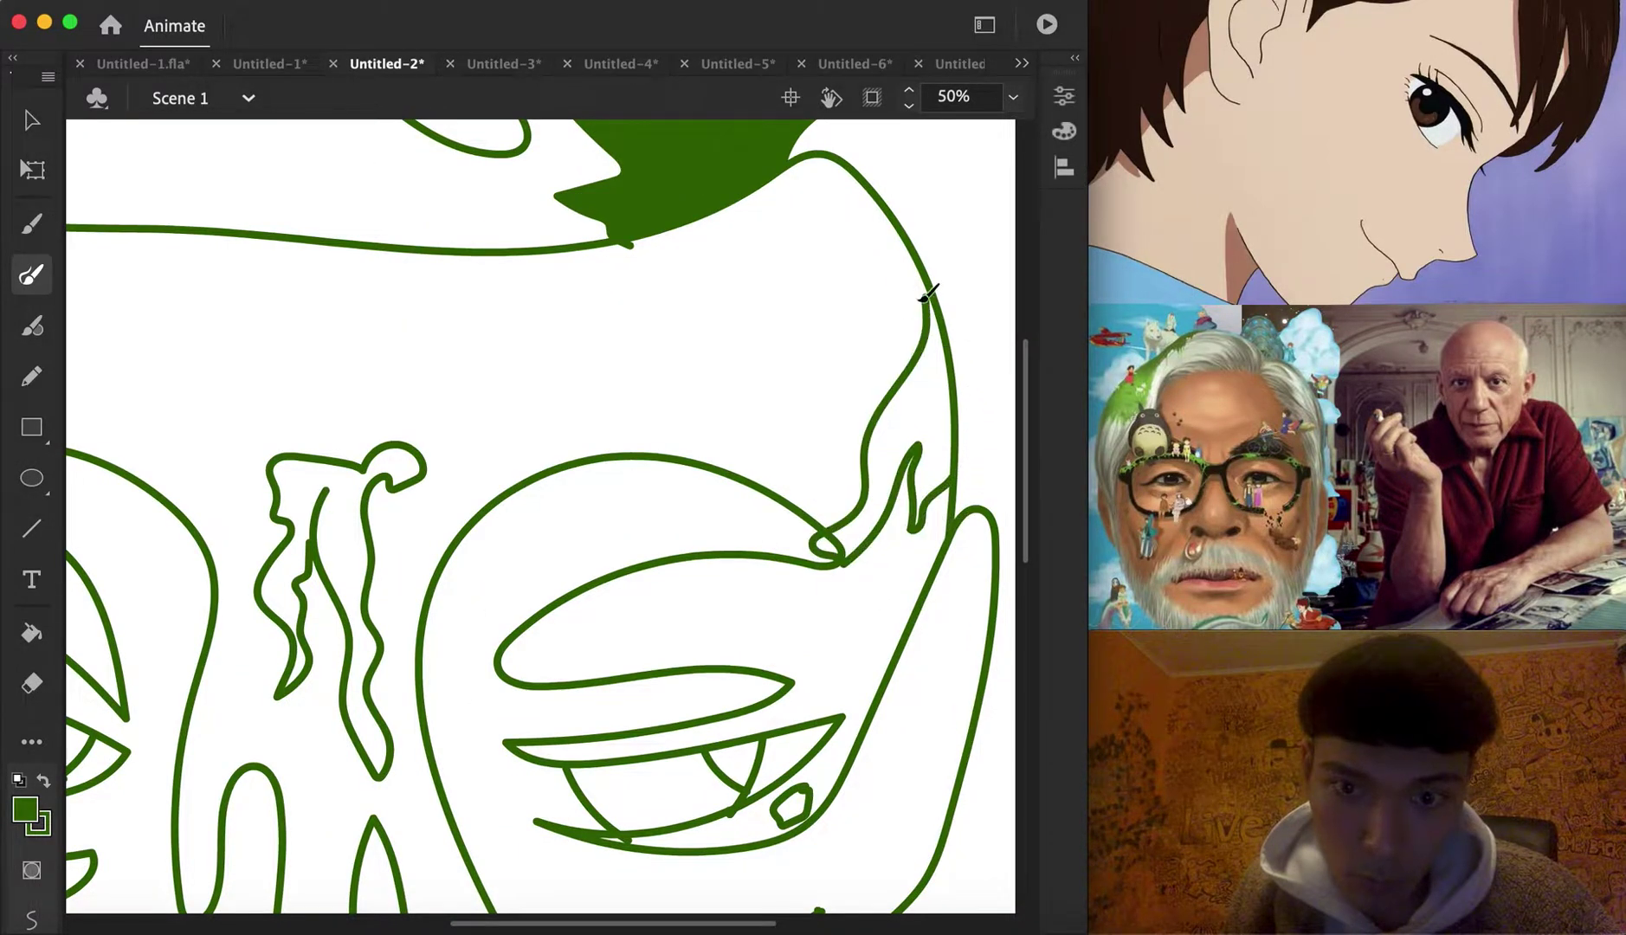
pyautogui.moveTo(923, 285)
pyautogui.mouseDown()
pyautogui.moveTo(843, 263)
pyautogui.moveTo(825, 221)
pyautogui.moveTo(855, 202)
pyautogui.moveTo(796, 185)
pyautogui.moveTo(736, 204)
pyautogui.mouseUp()
# Fill the right forehead patch, the blob below the right eye, the moustache and the left cheek patches with dark green
pyautogui.click(31, 633)
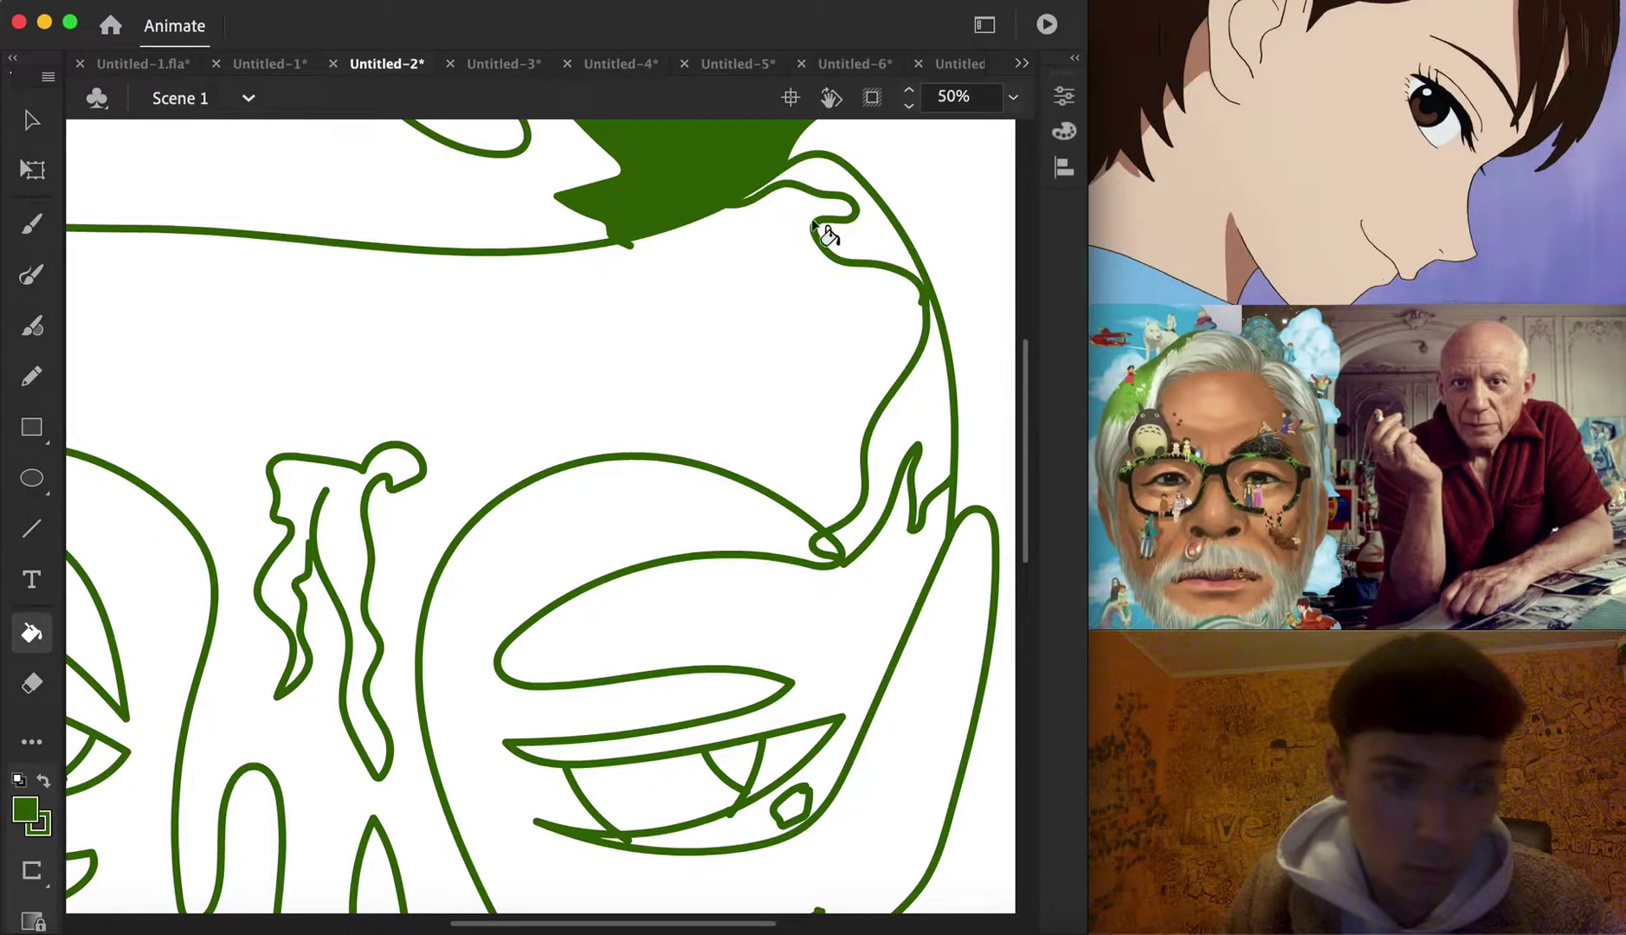
pyautogui.click(875, 255)
pyautogui.scroll(-5, 829, 553)
pyautogui.hscroll(-3, 829, 552)
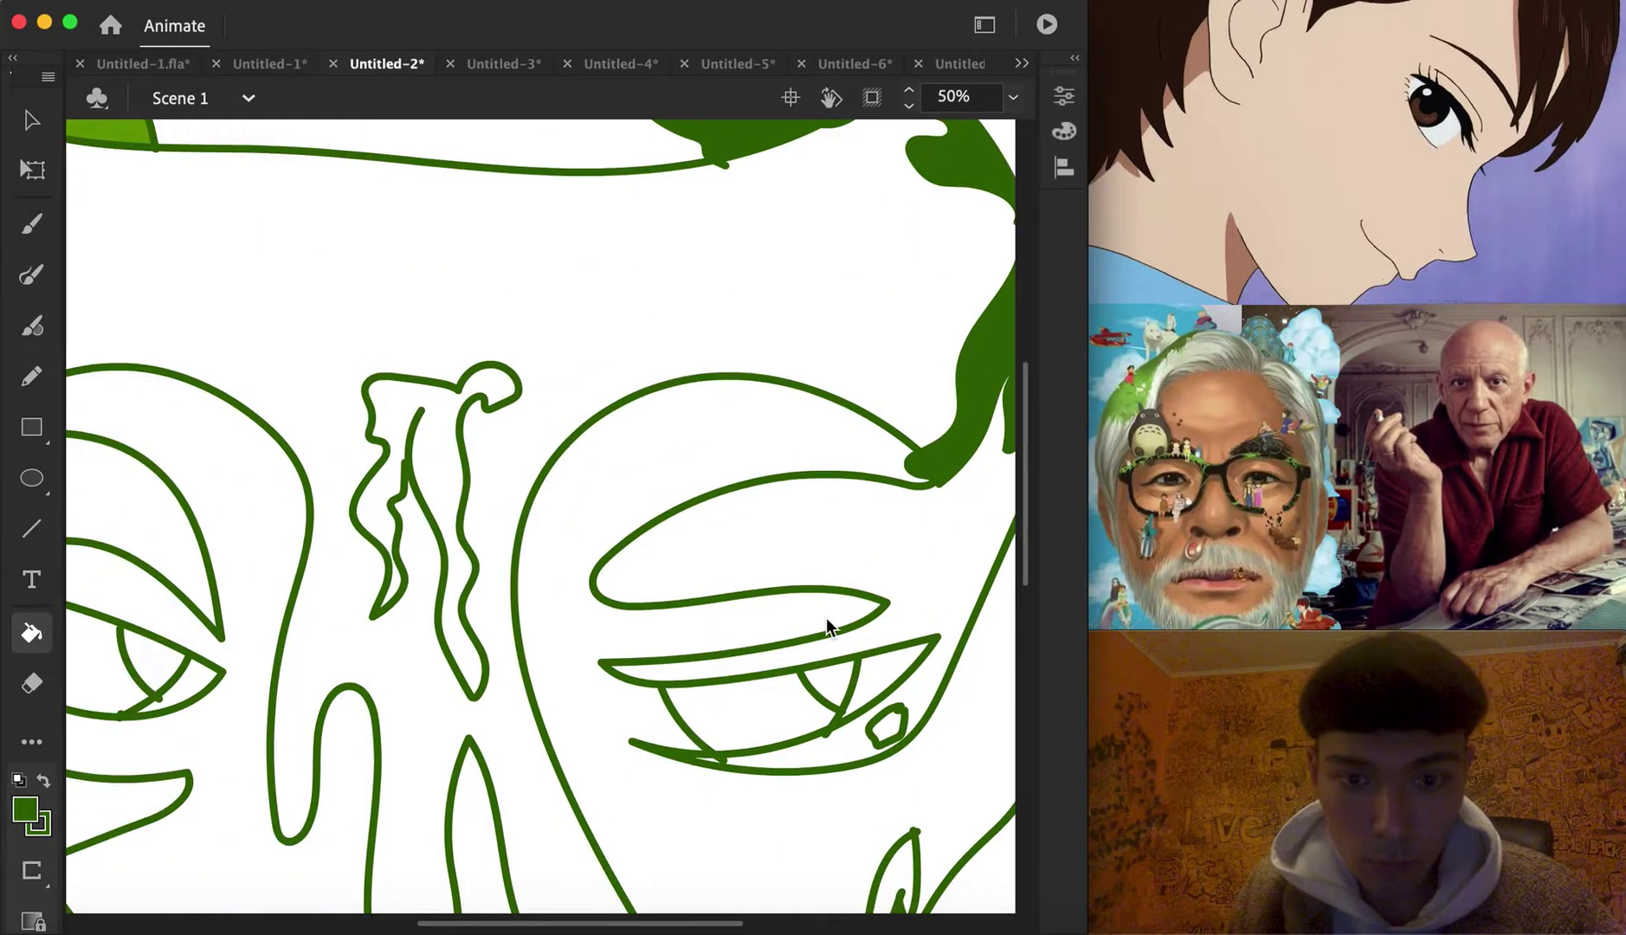
pyautogui.scroll(-8, 901, 552)
pyautogui.hscroll(-2, 901, 552)
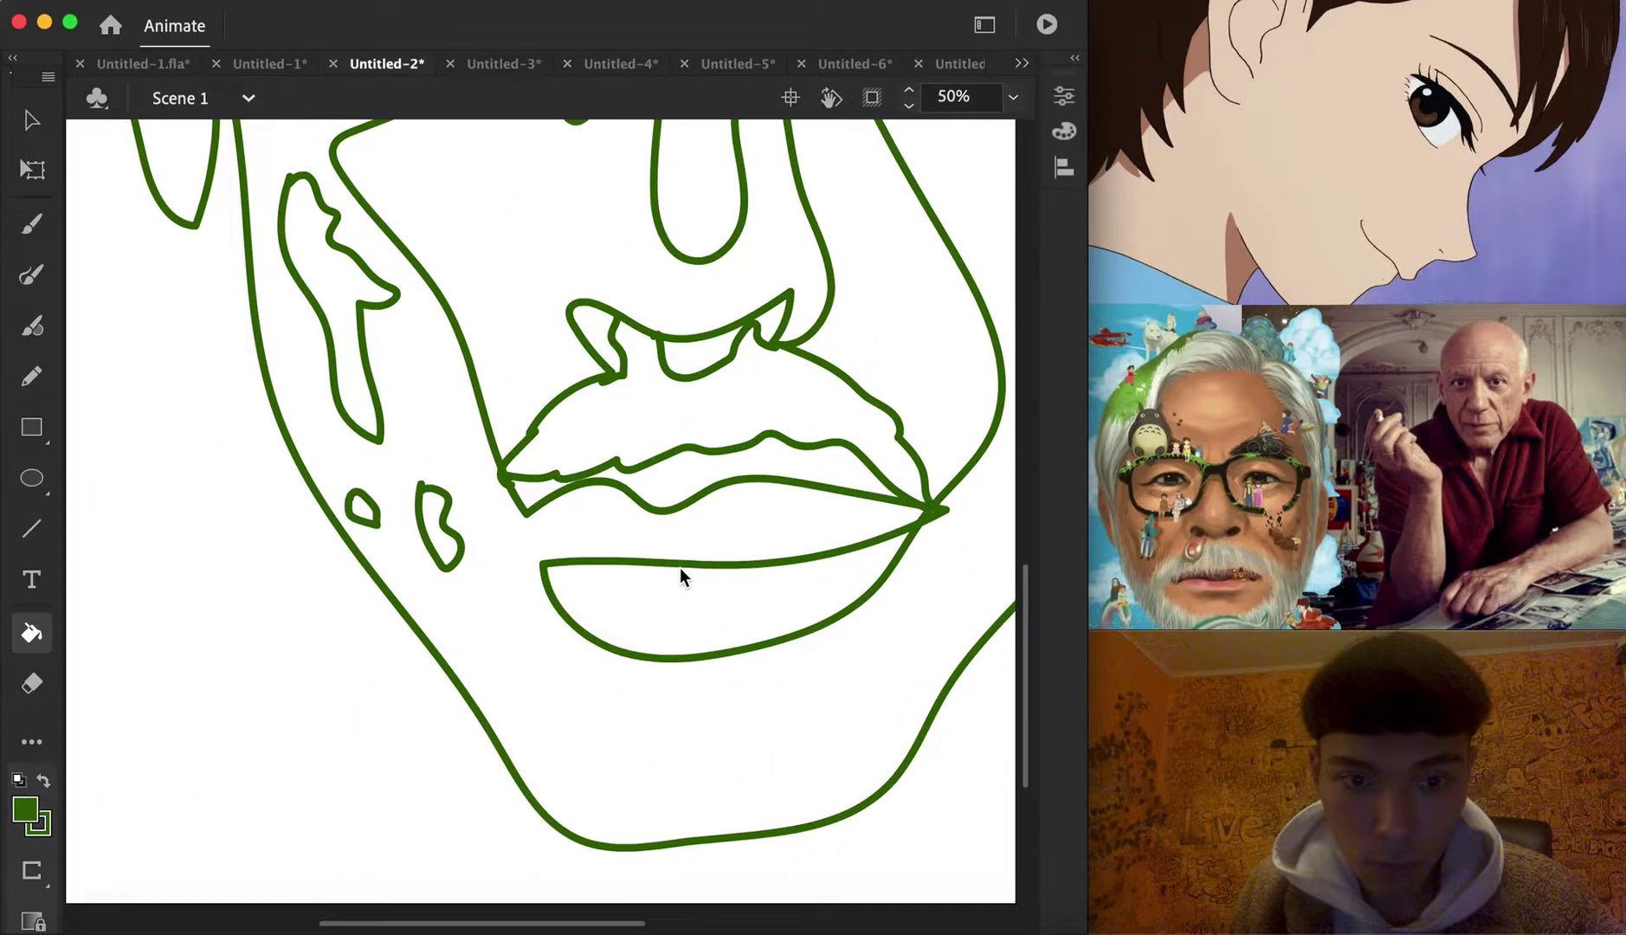
pyautogui.click(657, 315)
pyautogui.click(352, 278)
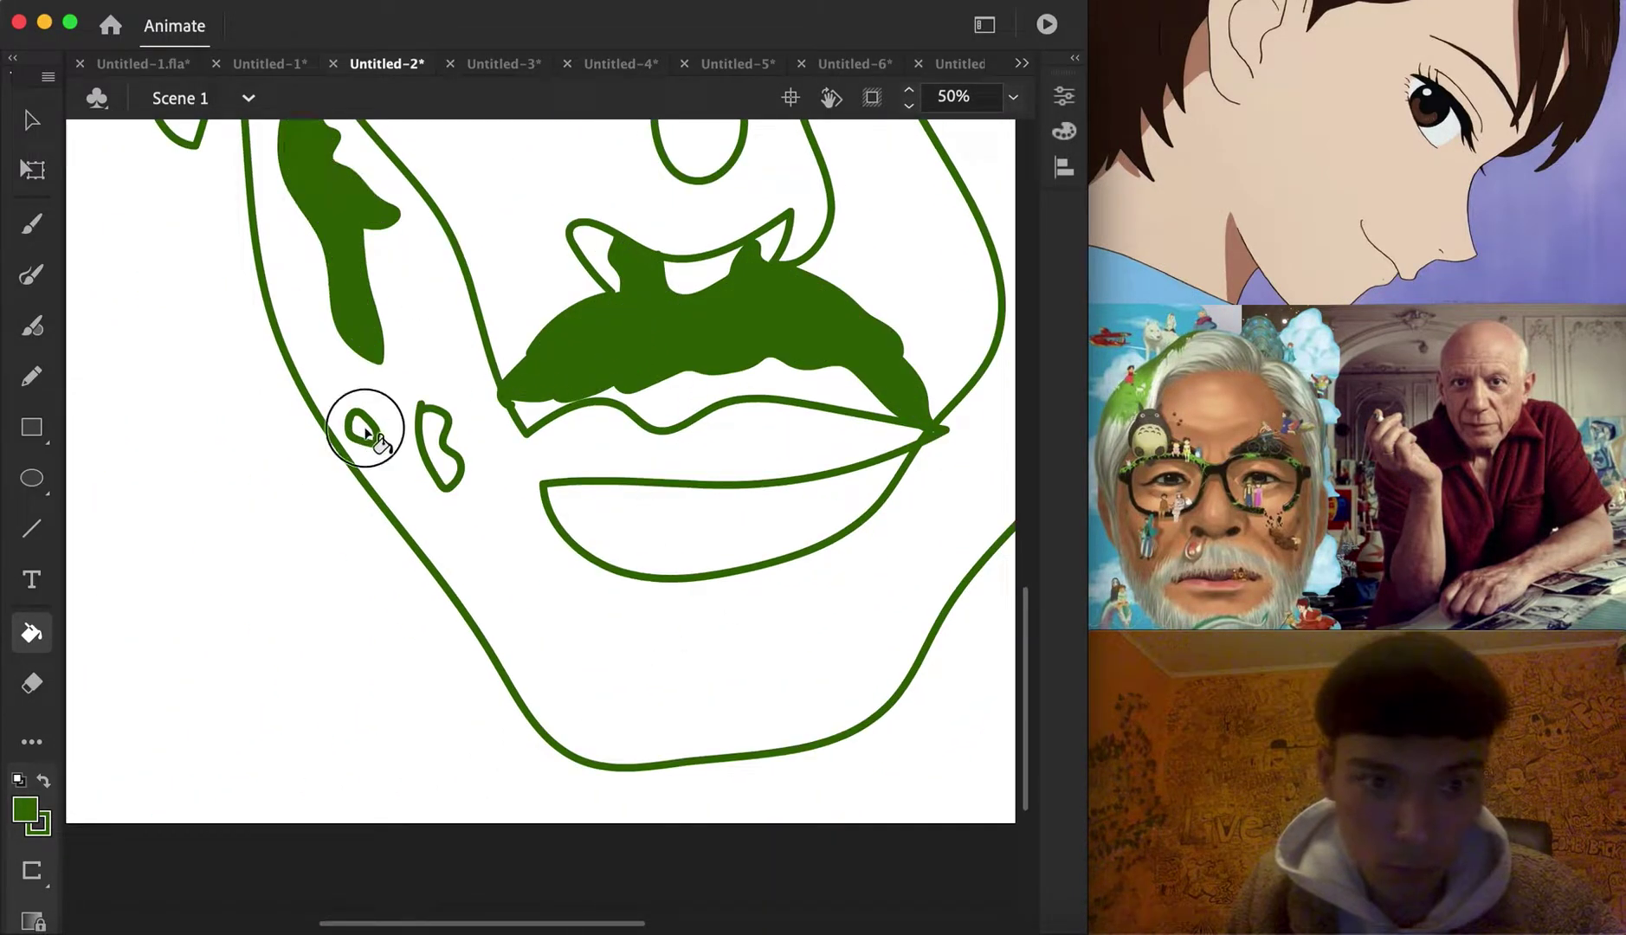
# Change the stroke colour to a lighter green and draw loose hair strokes across the moustache
pyautogui.click(47, 825)
pyautogui.click(425, 530)
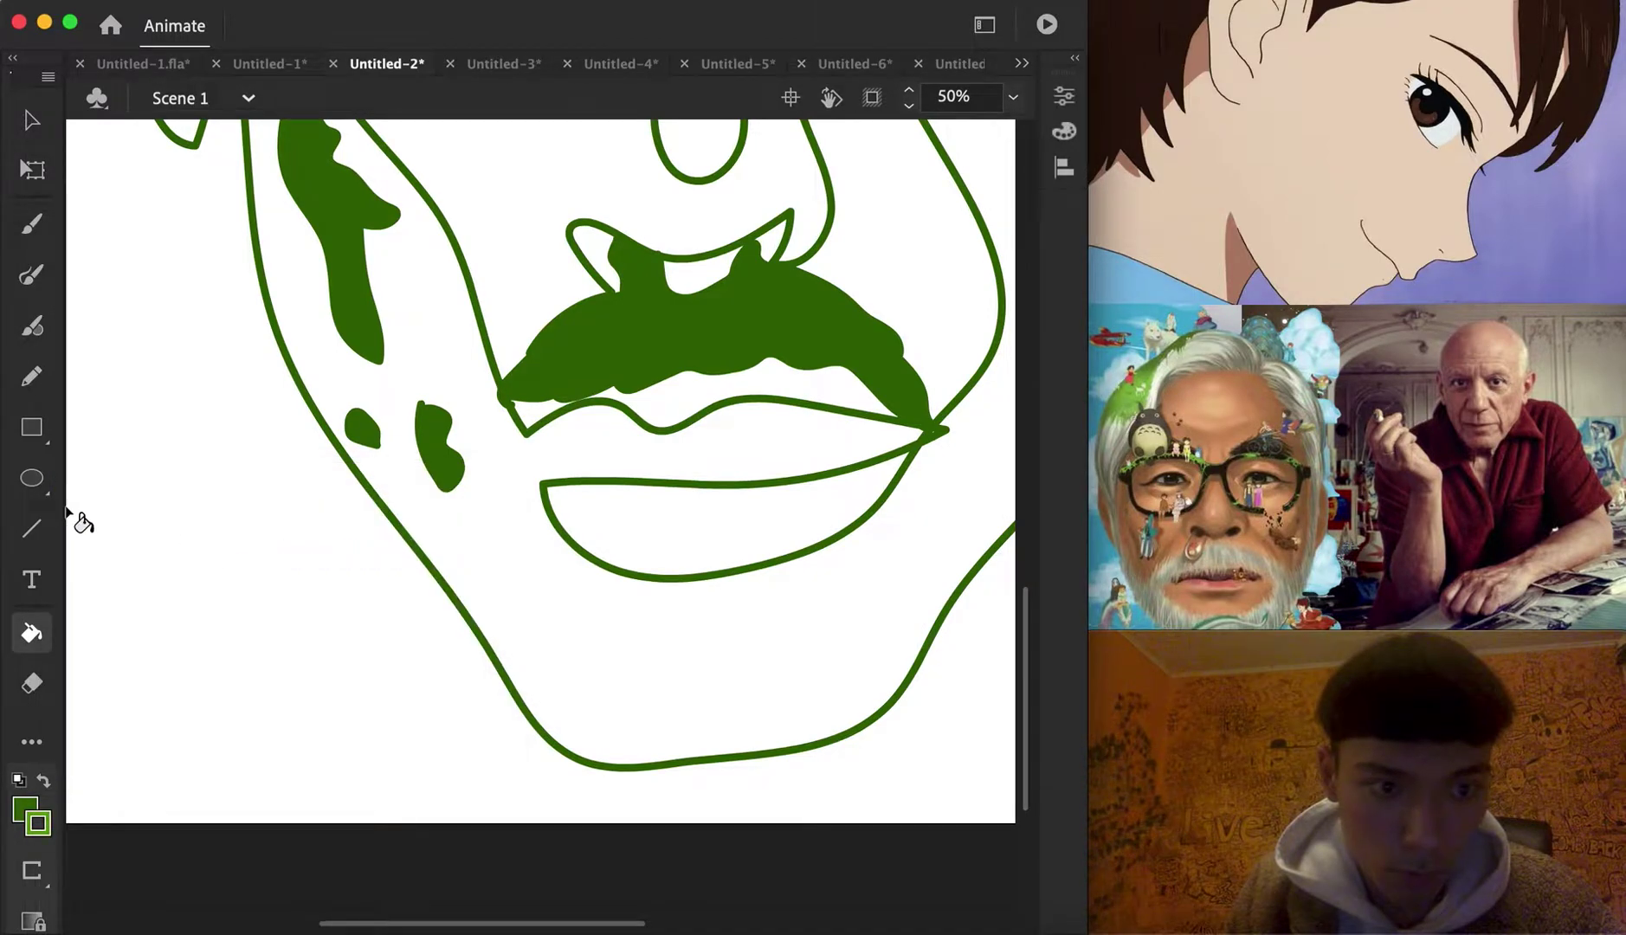
pyautogui.click(32, 277)
pyautogui.moveTo(625, 319)
pyautogui.mouseDown()
pyautogui.moveTo(579, 338)
pyautogui.moveTo(625, 312)
pyautogui.moveTo(654, 363)
pyautogui.moveTo(654, 328)
pyautogui.moveTo(611, 369)
pyautogui.moveTo(717, 312)
pyautogui.moveTo(815, 336)
pyautogui.moveTo(750, 271)
pyautogui.moveTo(830, 334)
pyautogui.moveTo(819, 311)
pyautogui.moveTo(771, 334)
pyautogui.moveTo(729, 318)
pyautogui.moveTo(705, 330)
pyautogui.moveTo(840, 375)
pyautogui.moveTo(845, 351)
pyautogui.moveTo(914, 392)
pyautogui.moveTo(850, 321)
pyautogui.moveTo(862, 308)
pyautogui.moveTo(809, 277)
pyautogui.moveTo(851, 291)
pyautogui.mouseUp()
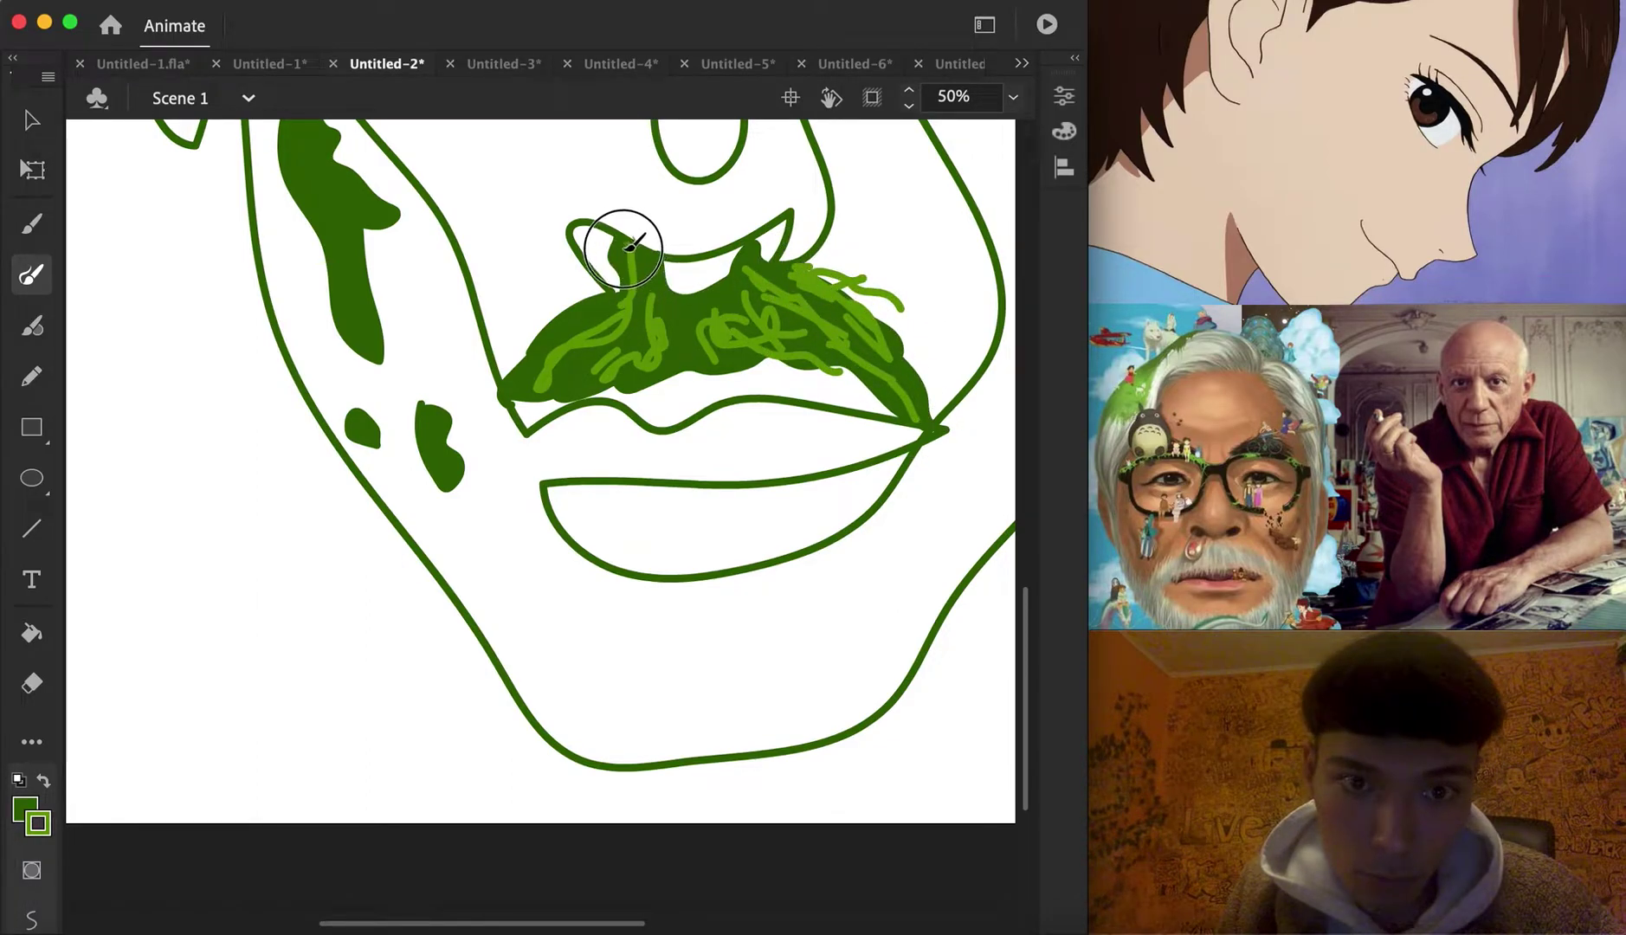
pyautogui.moveTo(594, 319); pyautogui.dragTo(545, 382)
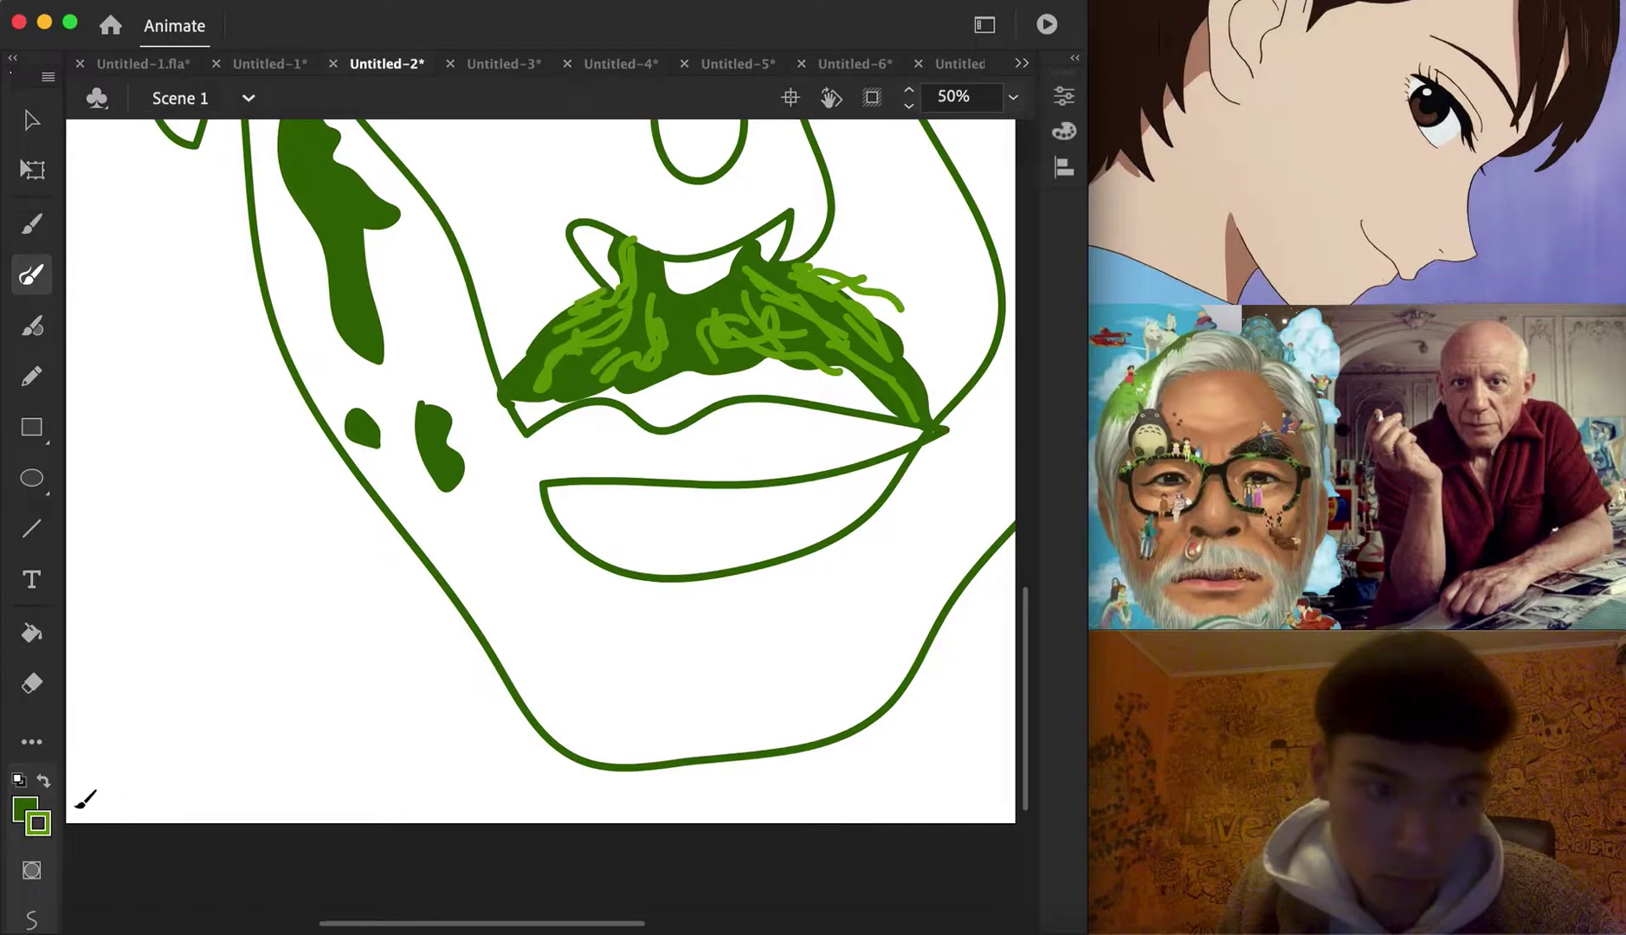
# Change the fill colour to bright green and fill the lower lip and the dripping shape between the eyebrows
pyautogui.click(31, 633)
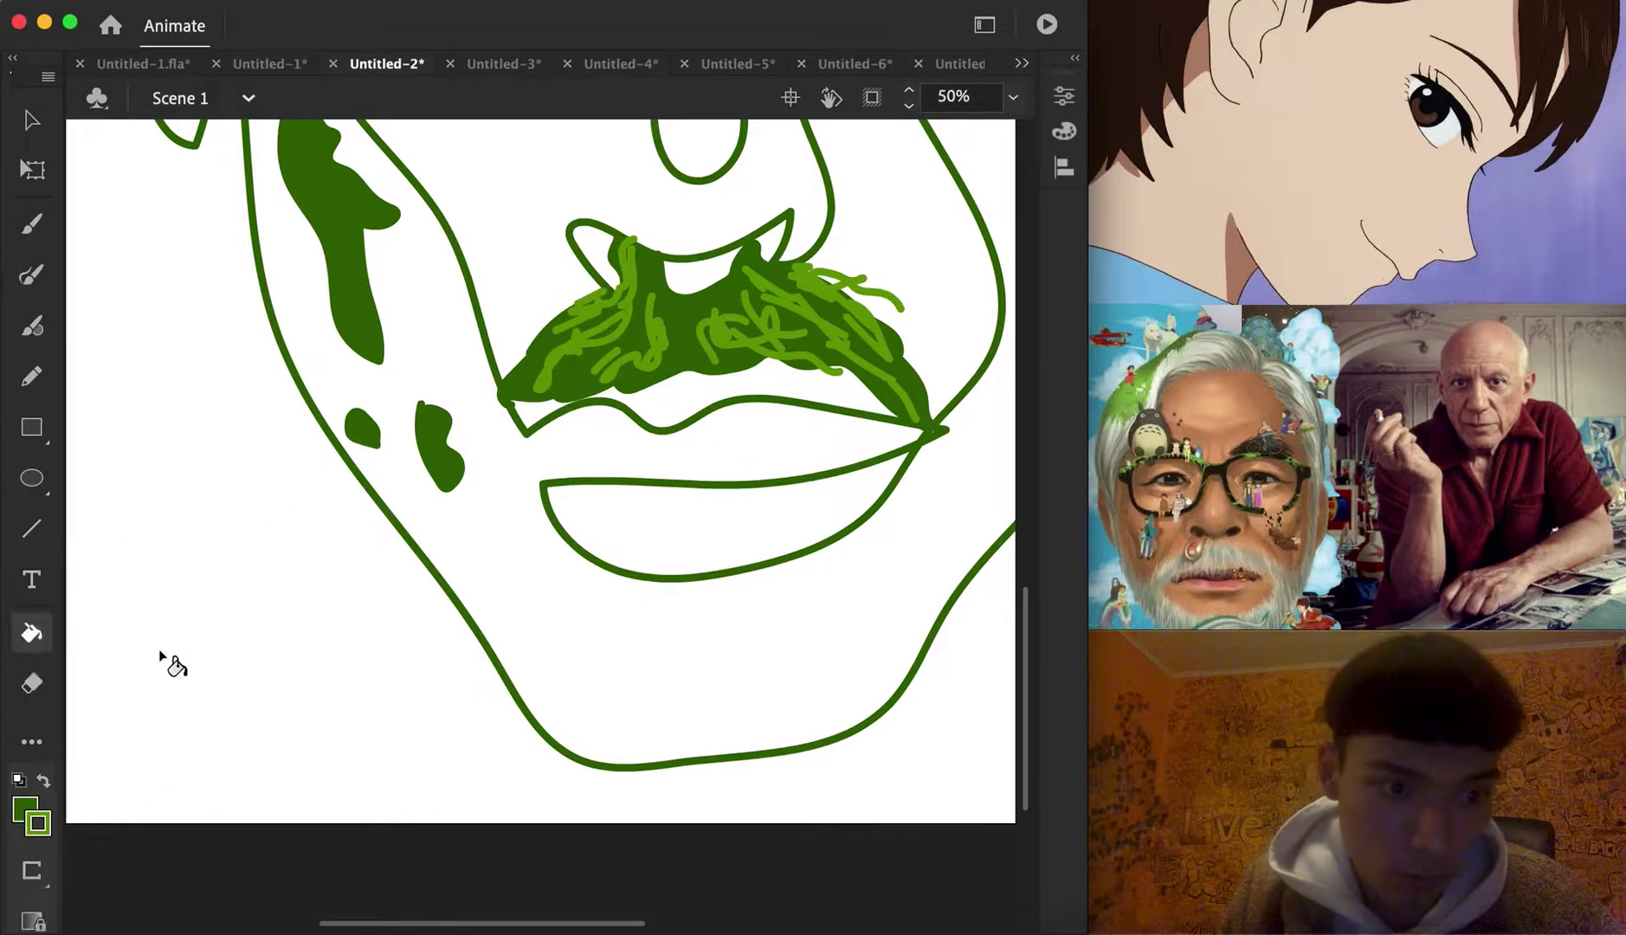
pyautogui.click(28, 809)
pyautogui.click(620, 312)
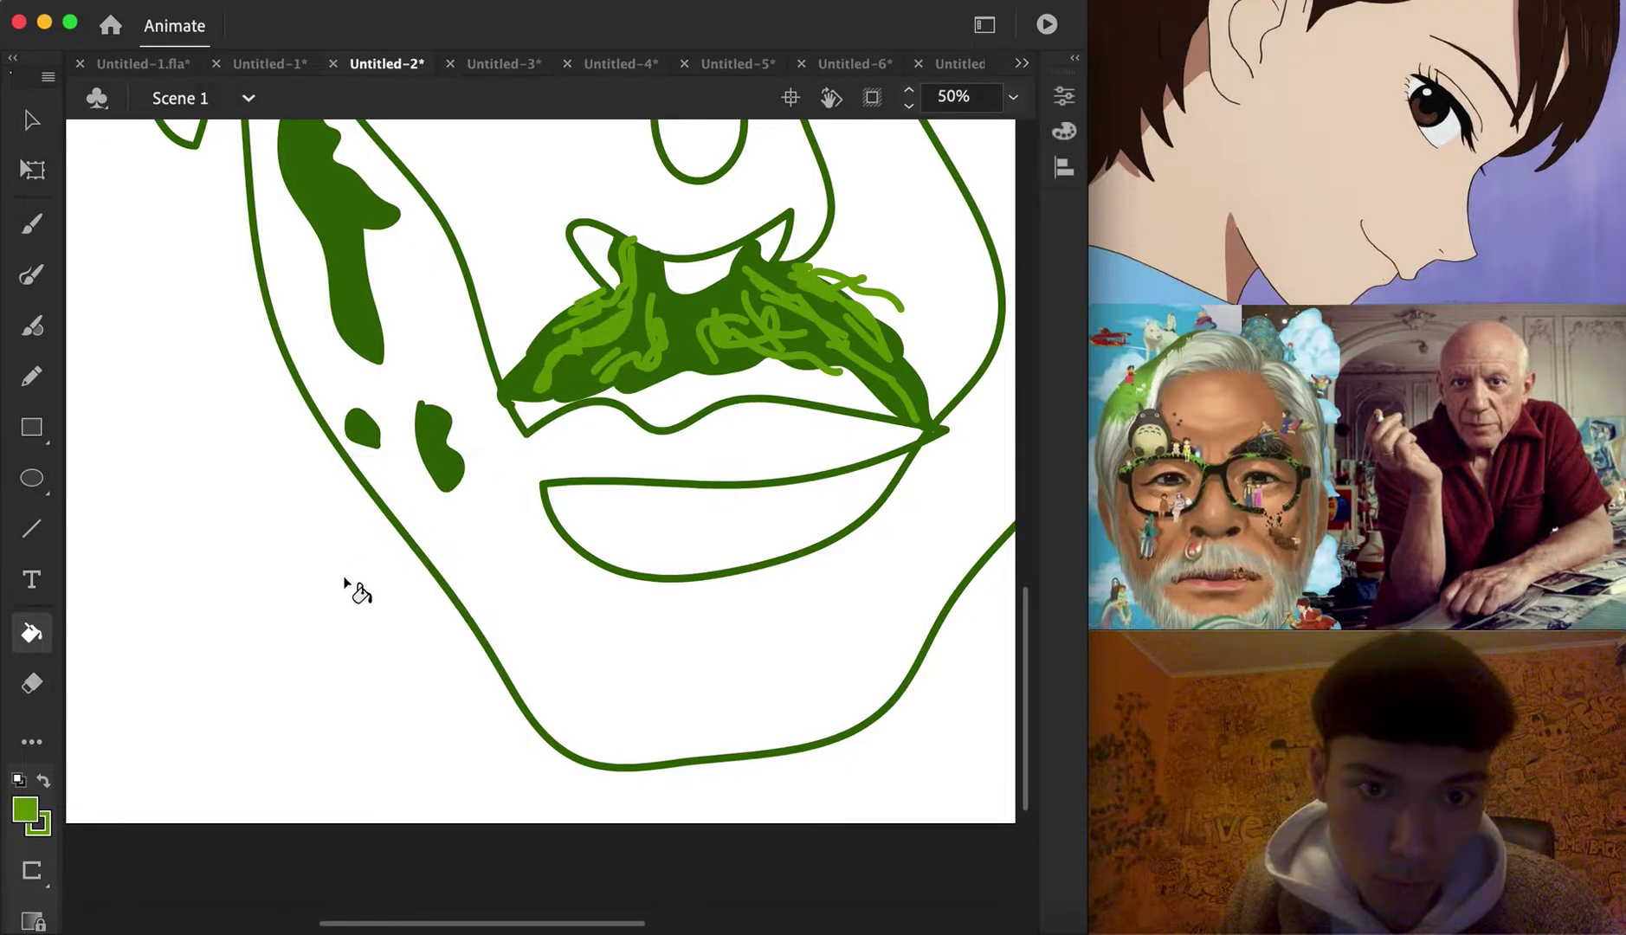
pyautogui.click(641, 511)
pyautogui.scroll(10, 607, 602)
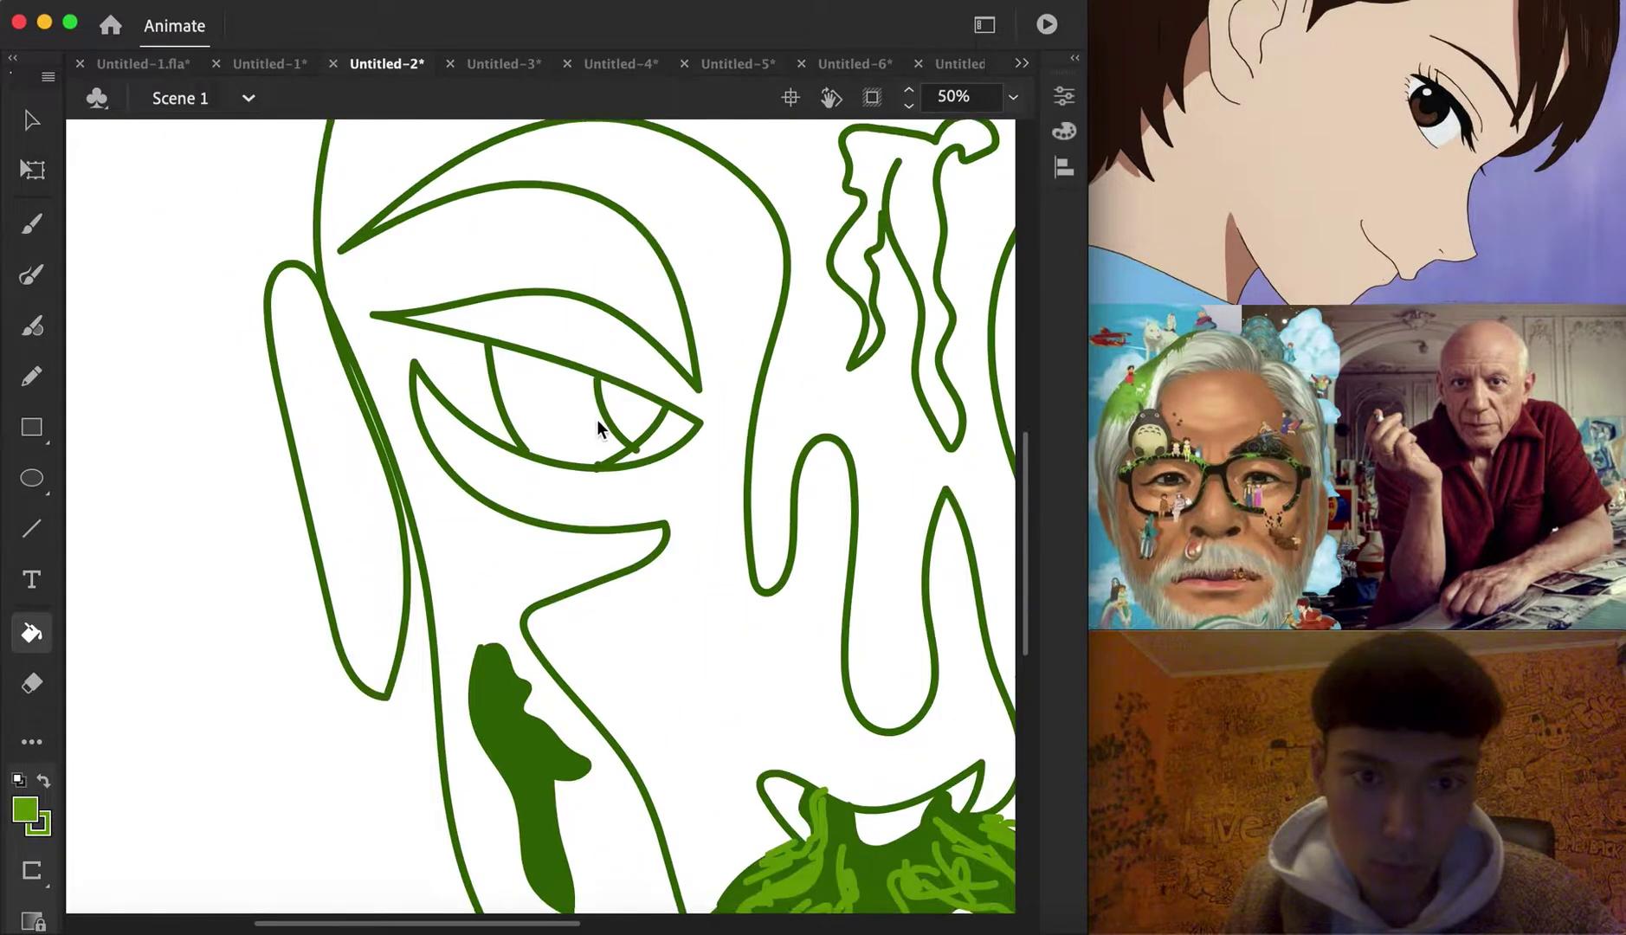
pyautogui.click(873, 303)
# Join the middle splash outline to the leftmost splash and fill the middle splash with bright green
pyautogui.scroll(15, 817, 442)
pyautogui.hscroll(5, 816, 443)
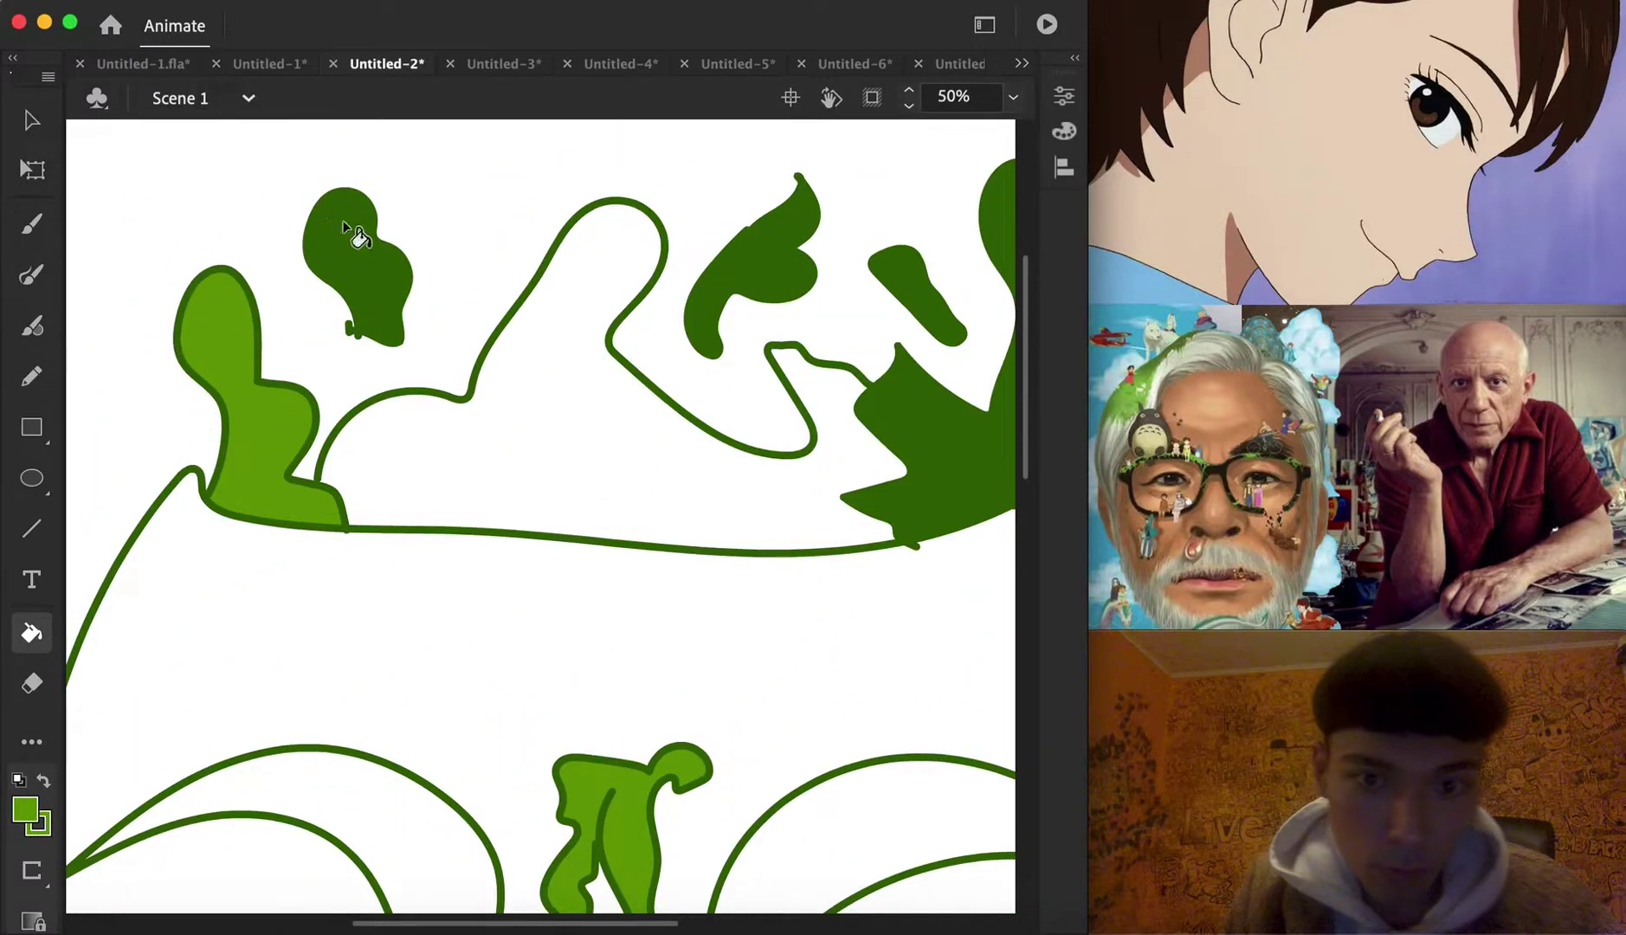
pyautogui.press('v')
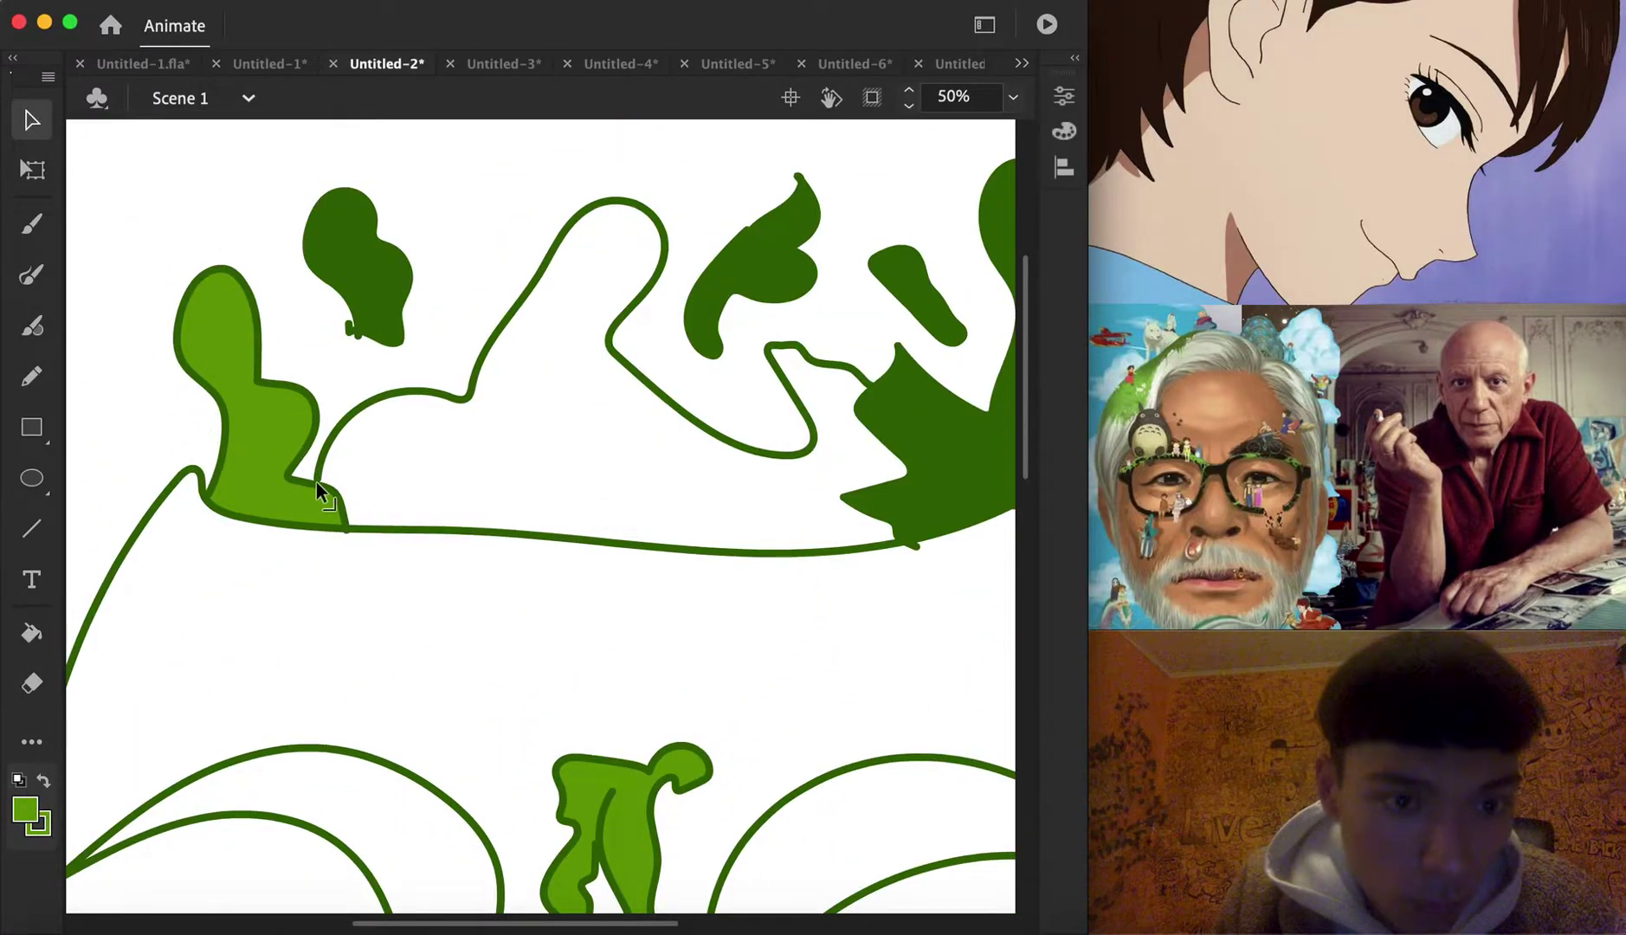
pyautogui.click(38, 638)
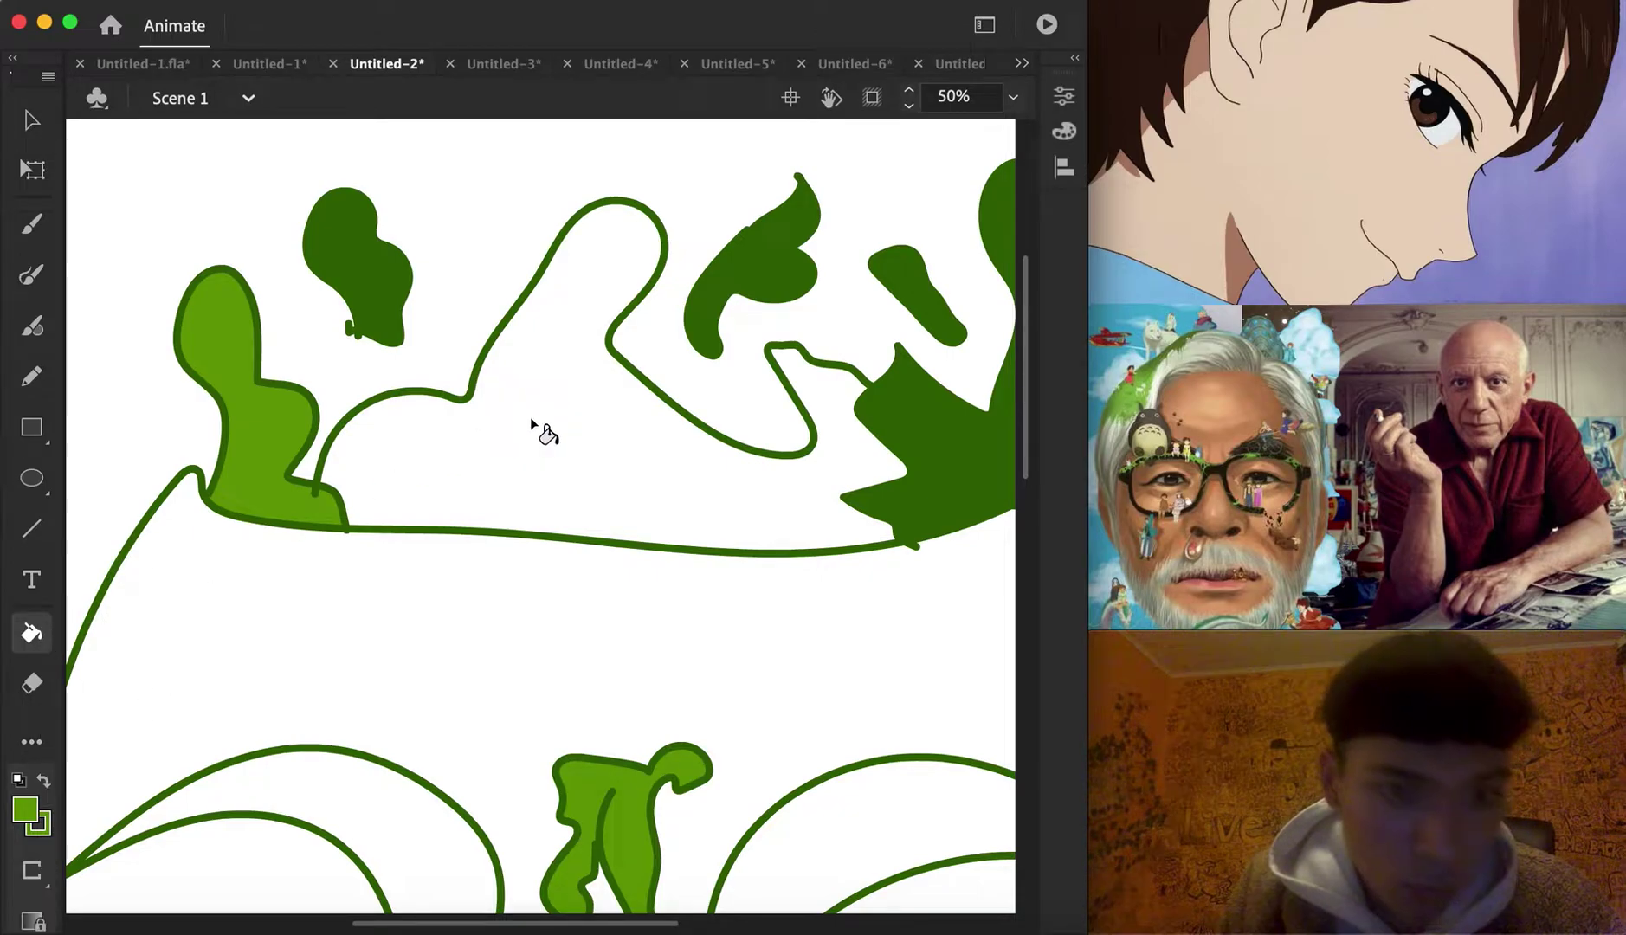
pyautogui.click(537, 428)
# Change the fill colour to dark green and fill the middle splash above the head
pyautogui.scroll(-10, 485, 641)
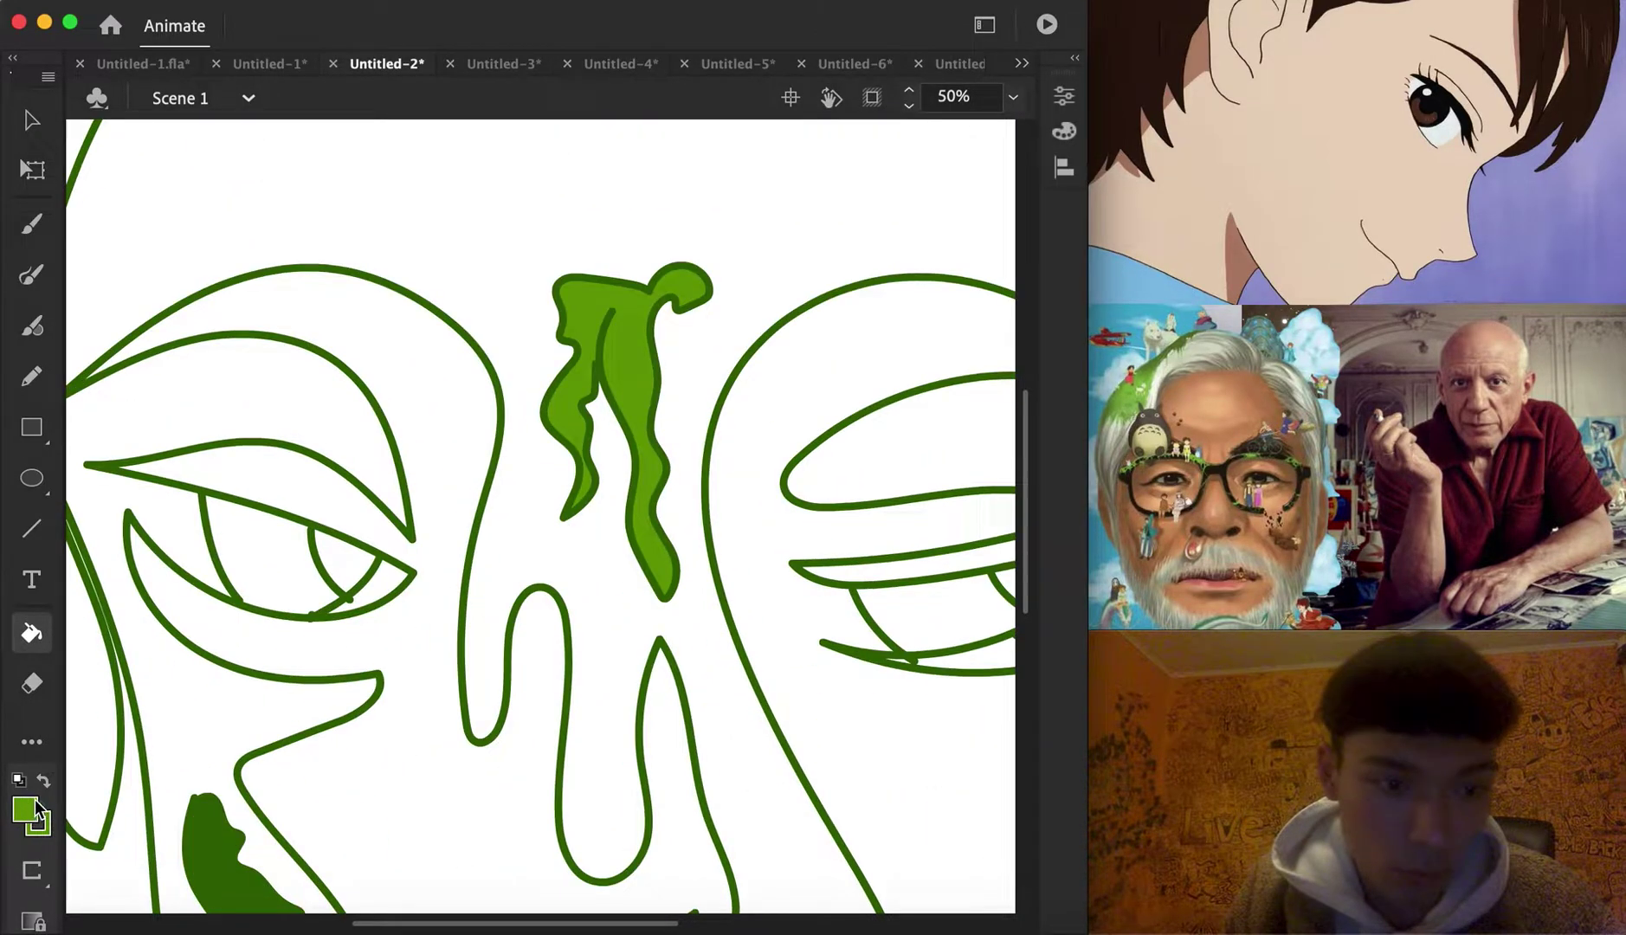
pyautogui.click(37, 807)
pyautogui.click(320, 543)
pyautogui.scroll(6, 579, 302)
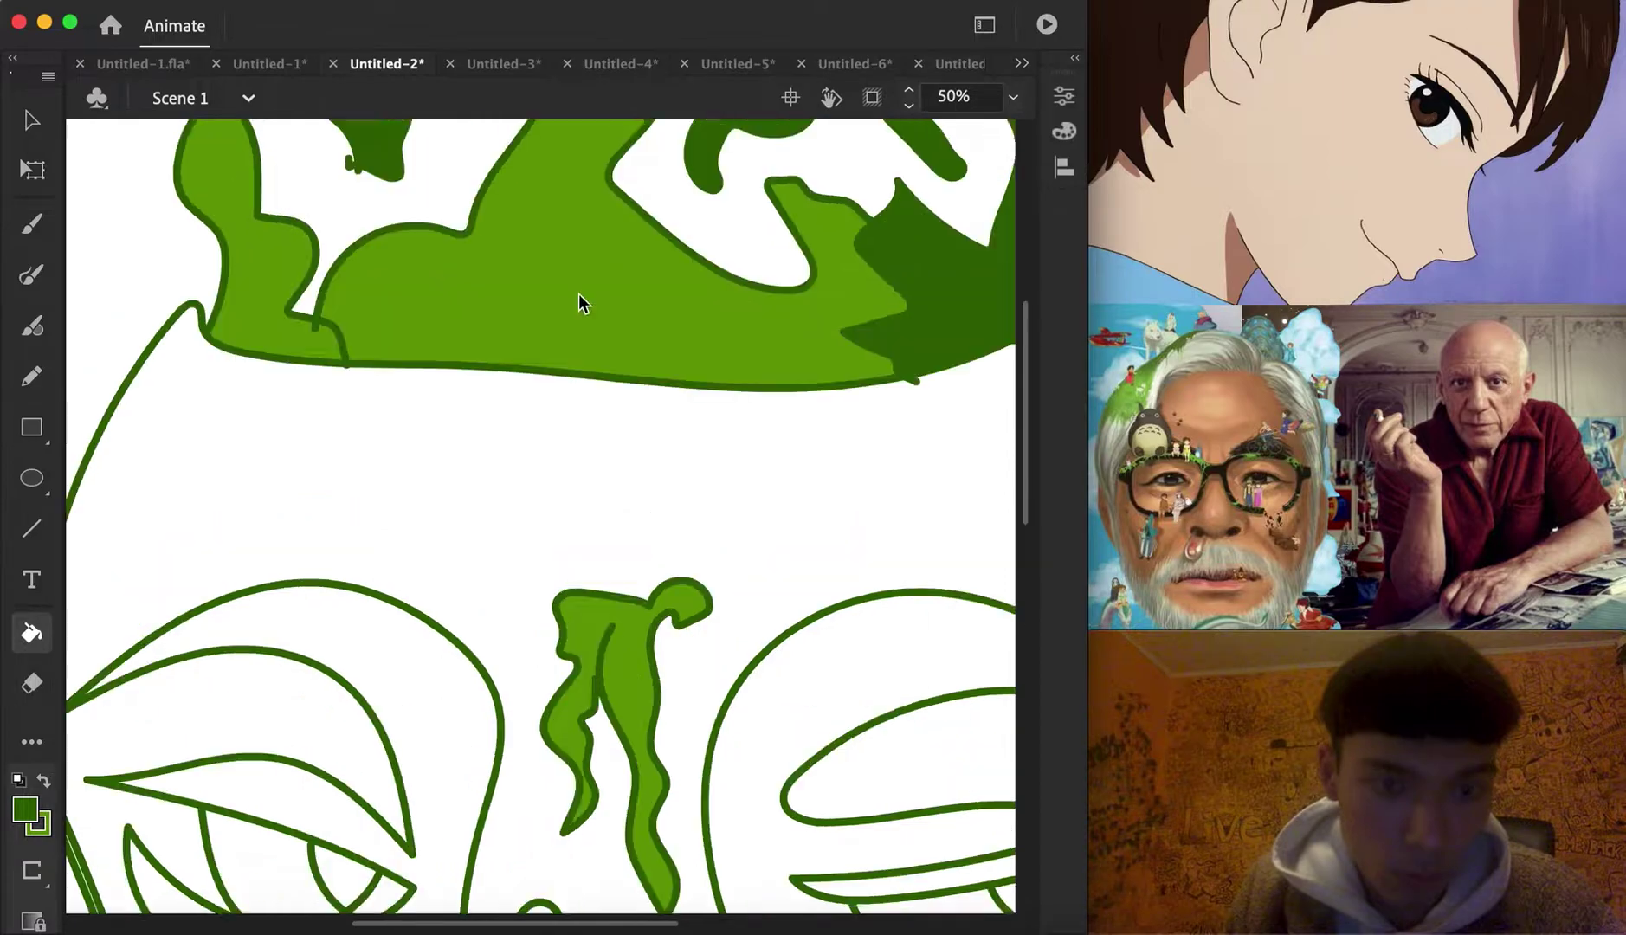
pyautogui.scroll(5, 579, 293)
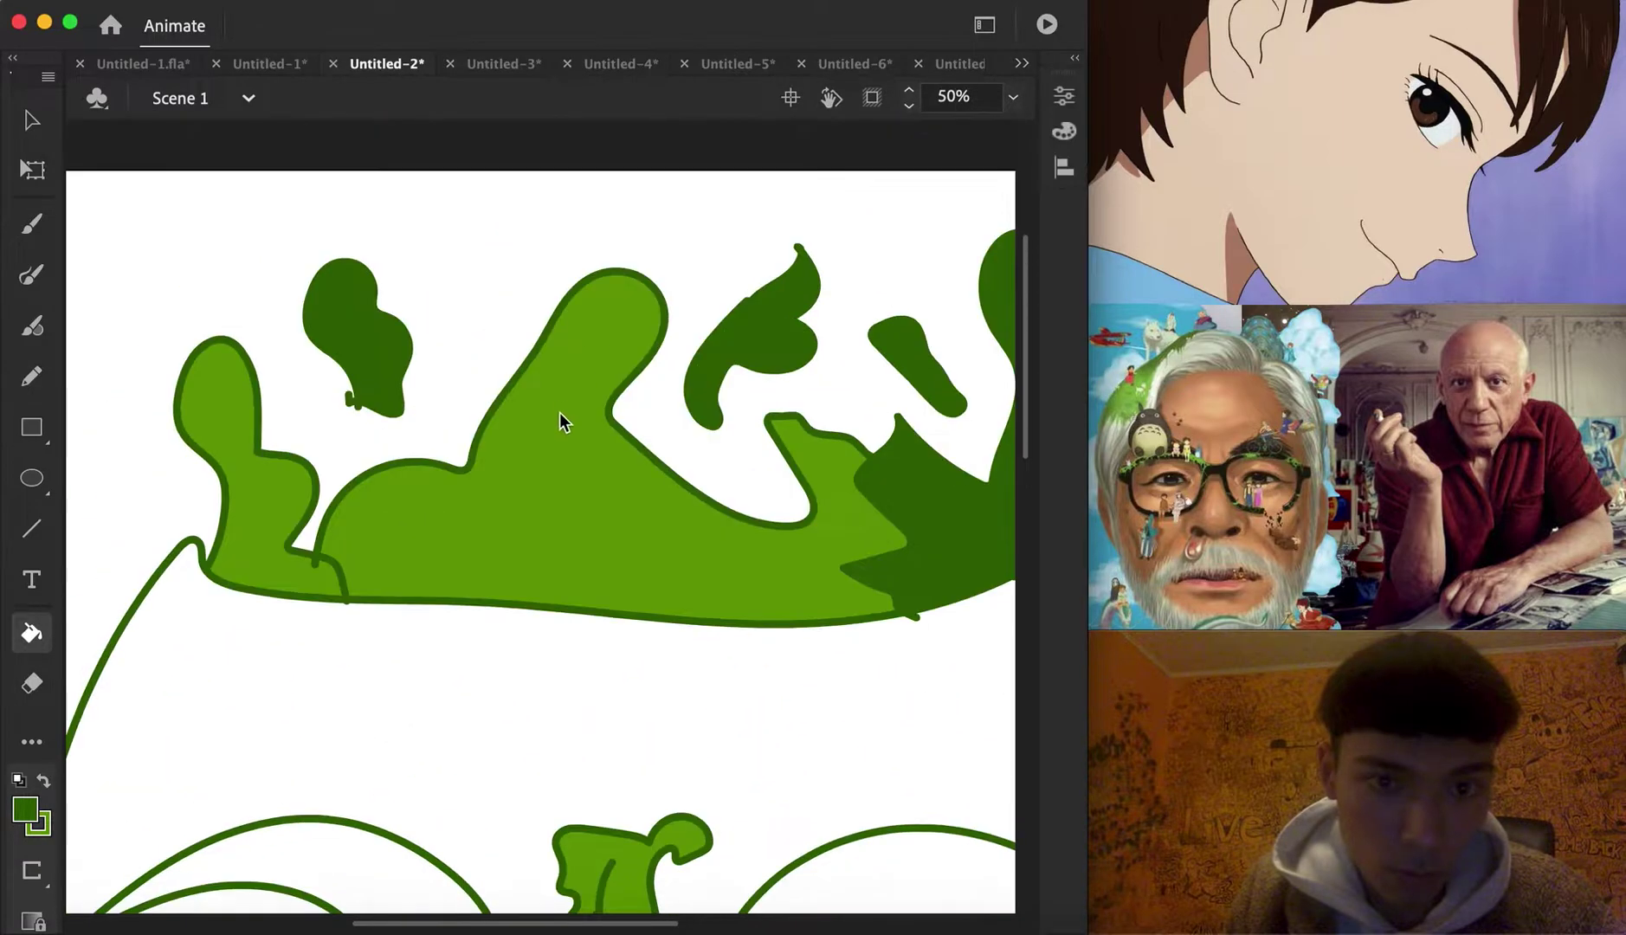
pyautogui.click(454, 523)
# Change the fill colour to medium green and fill the middle splash and the main face areas
pyautogui.scroll(-2, 512, 656)
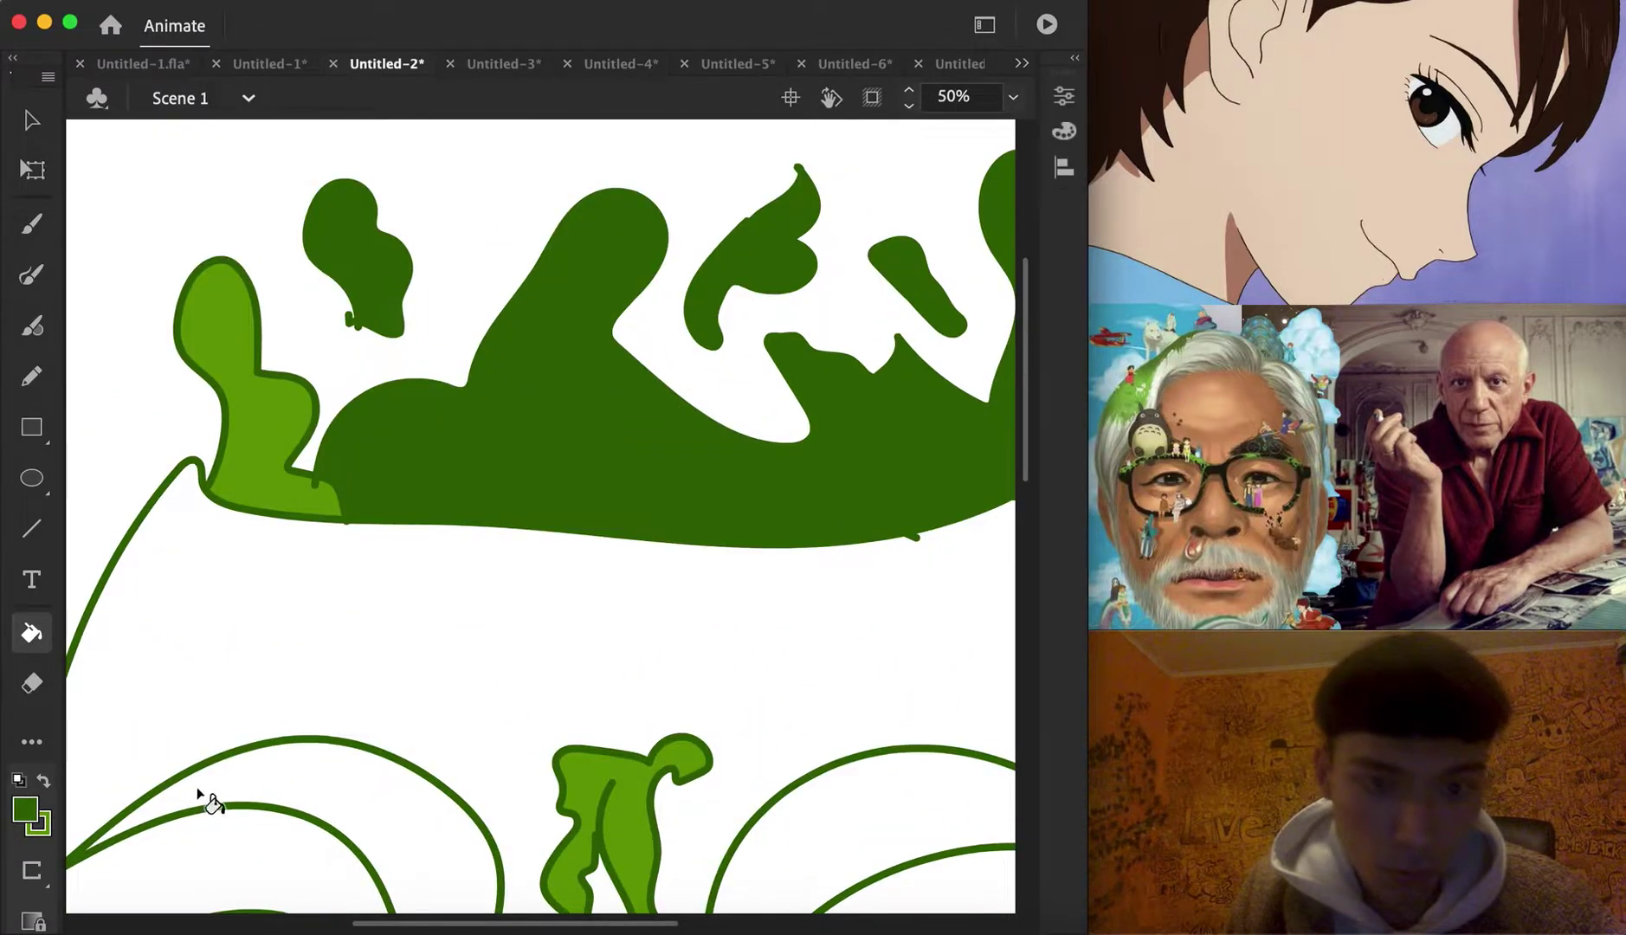
pyautogui.click(27, 818)
pyautogui.click(317, 537)
pyautogui.click(531, 499)
pyautogui.scroll(-10, 632, 571)
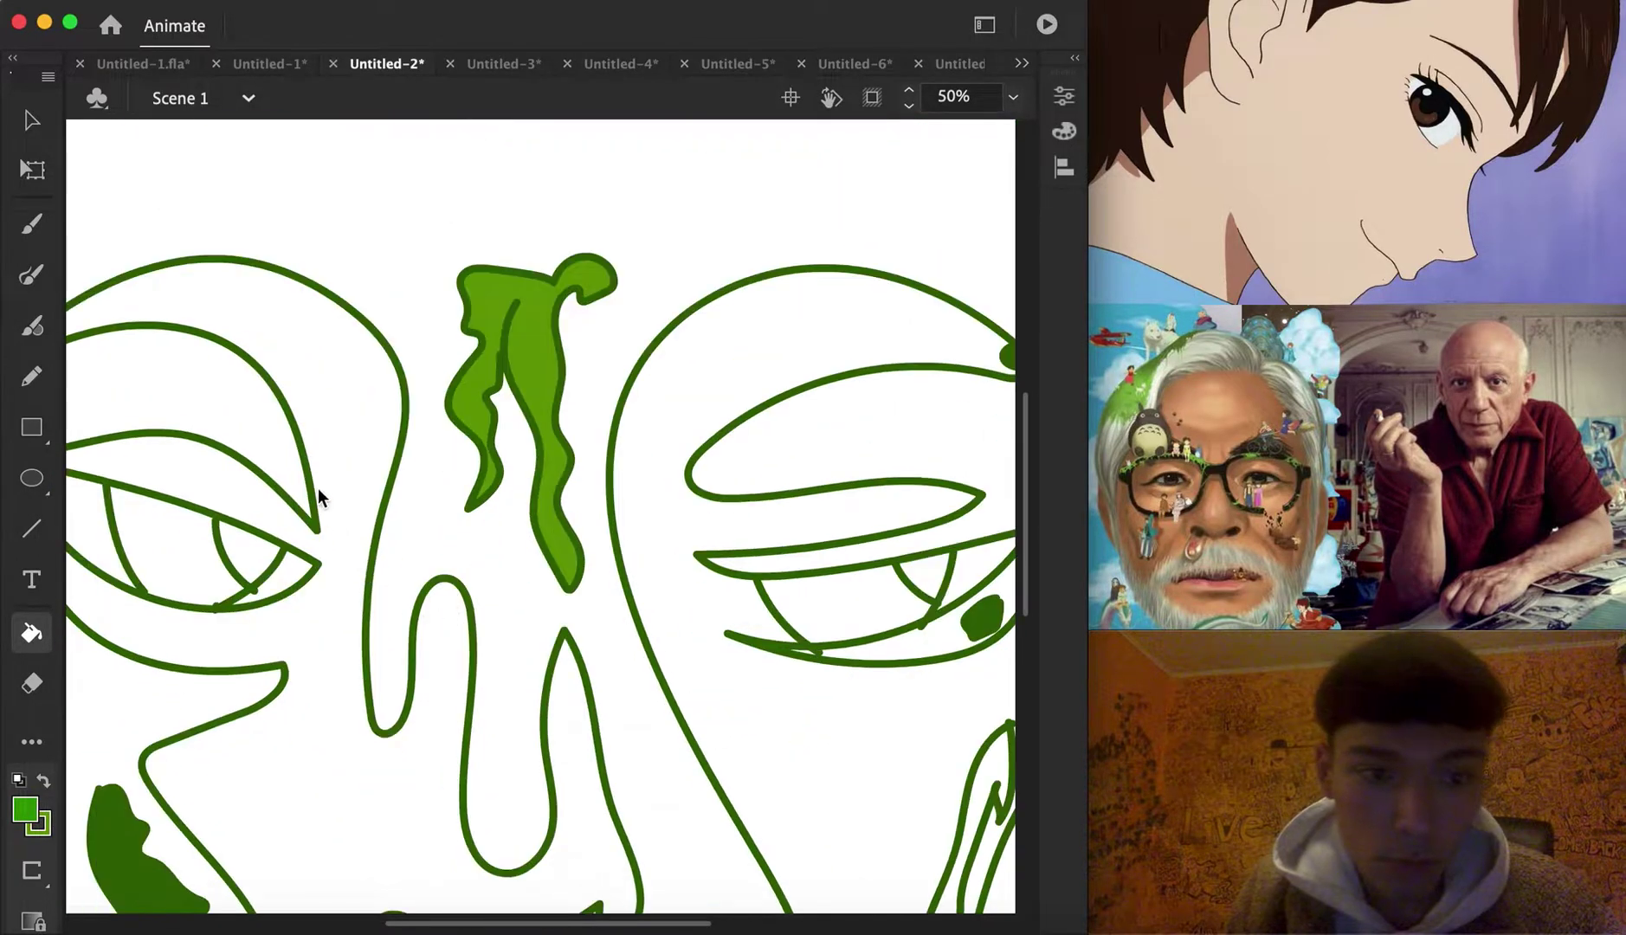
pyautogui.click(251, 426)
pyautogui.scroll(-2, 512, 581)
pyautogui.scroll(-2, 511, 581)
# Fit the whole drawing in the window and change the fill colour to violet
pyautogui.click(1013, 97)
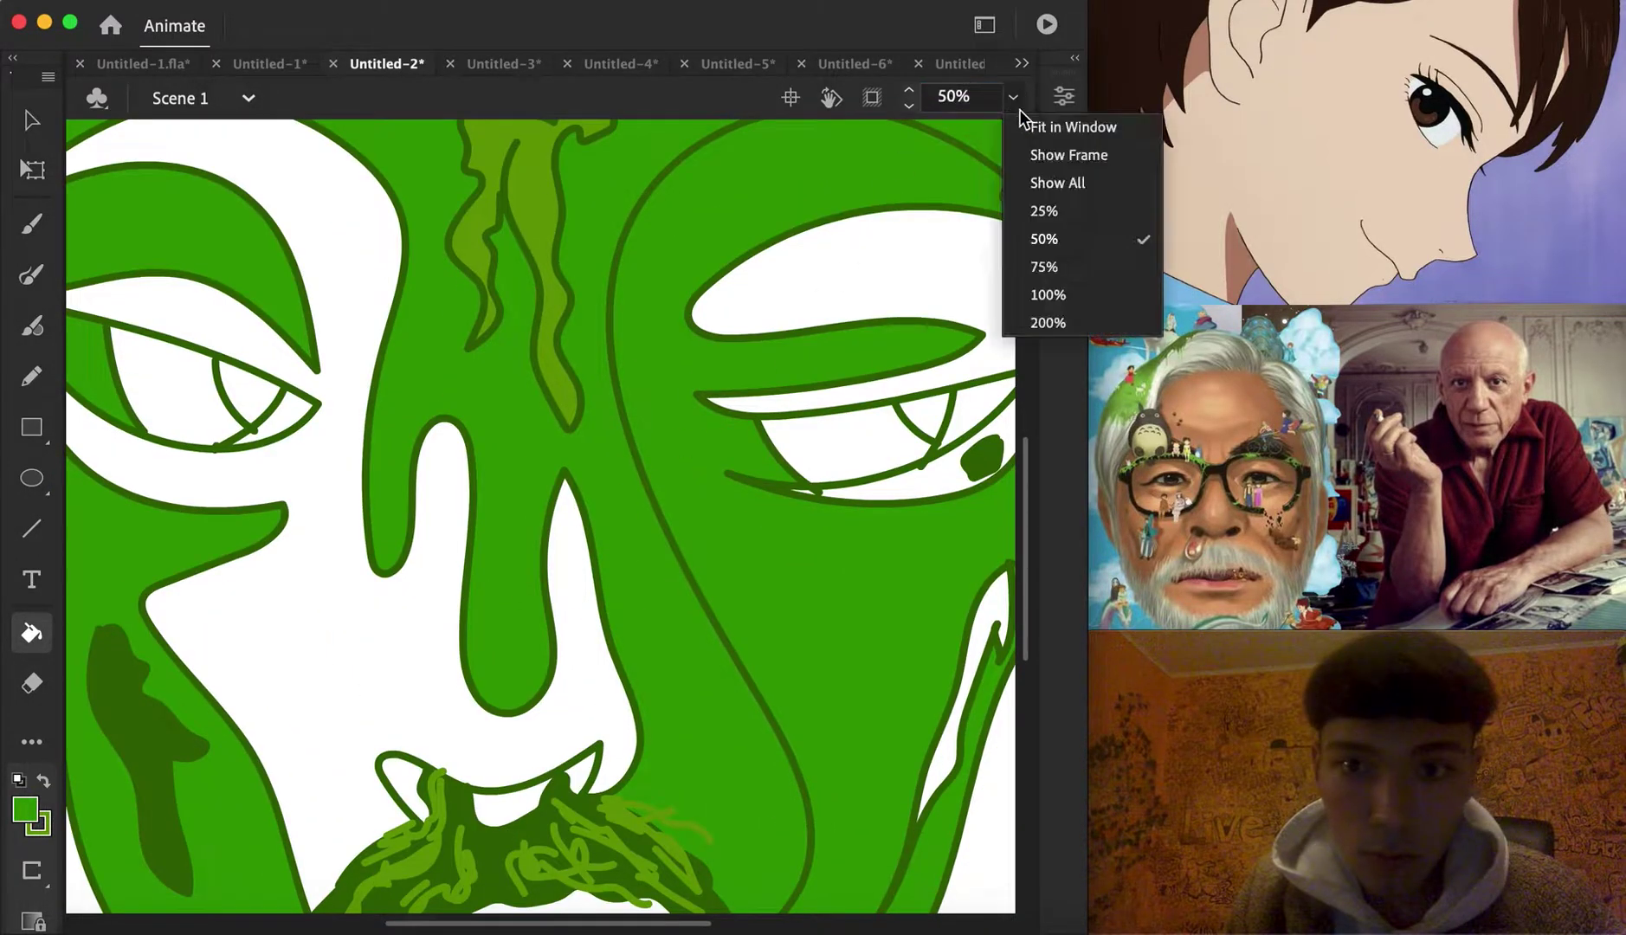
pyautogui.click(1055, 131)
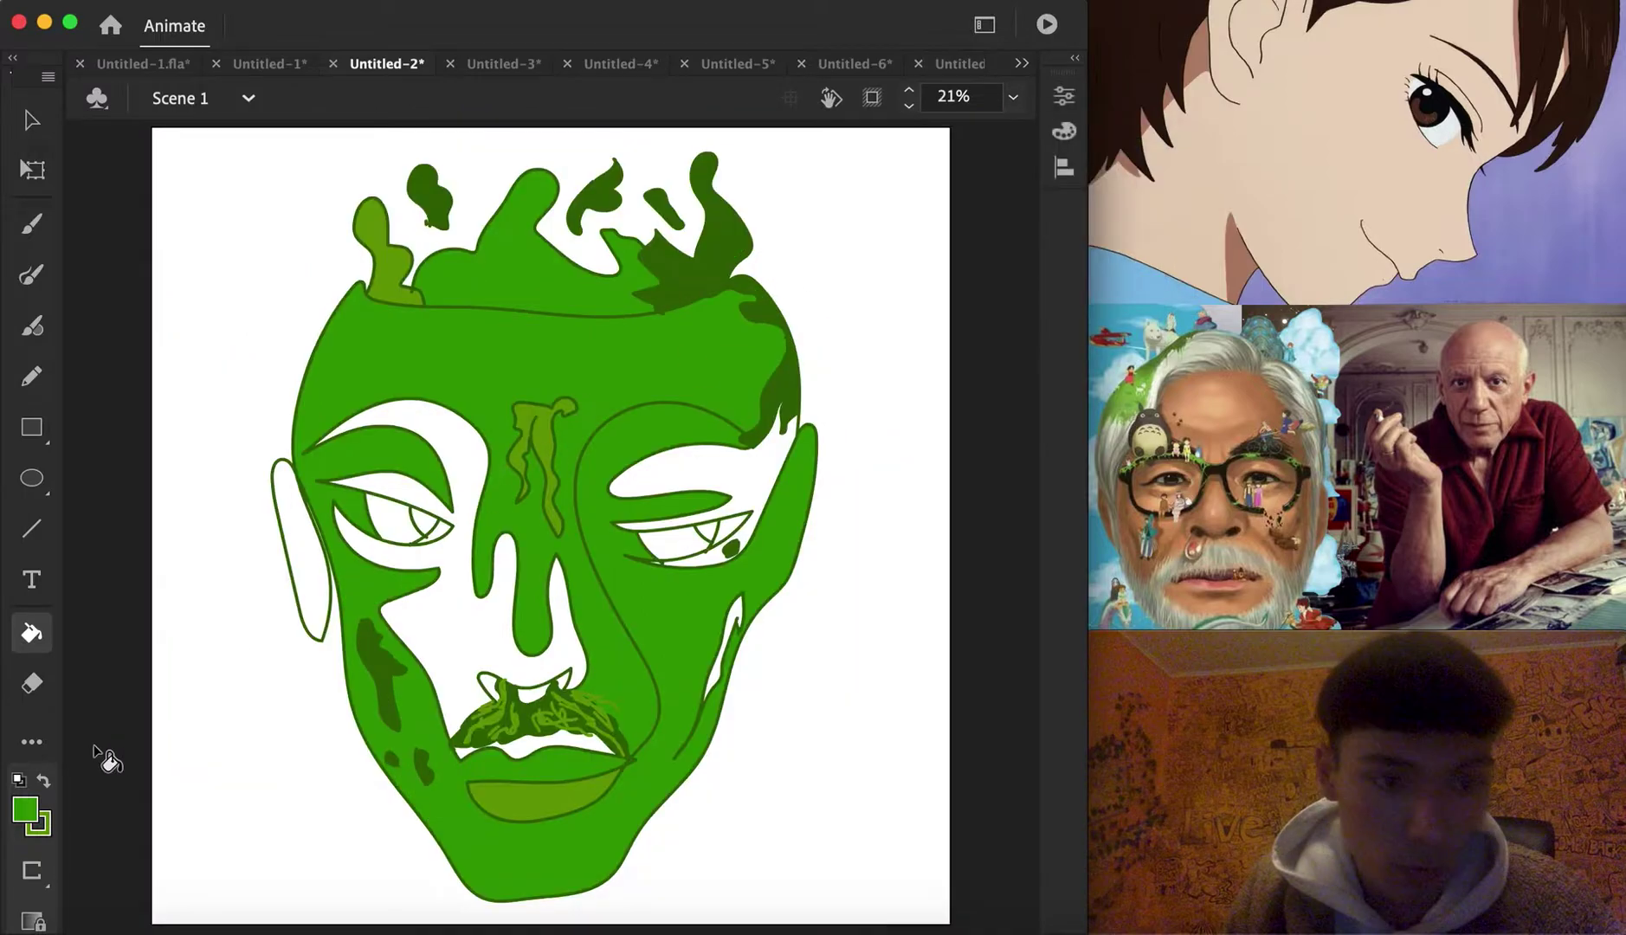
pyautogui.click(28, 812)
pyautogui.click(406, 591)
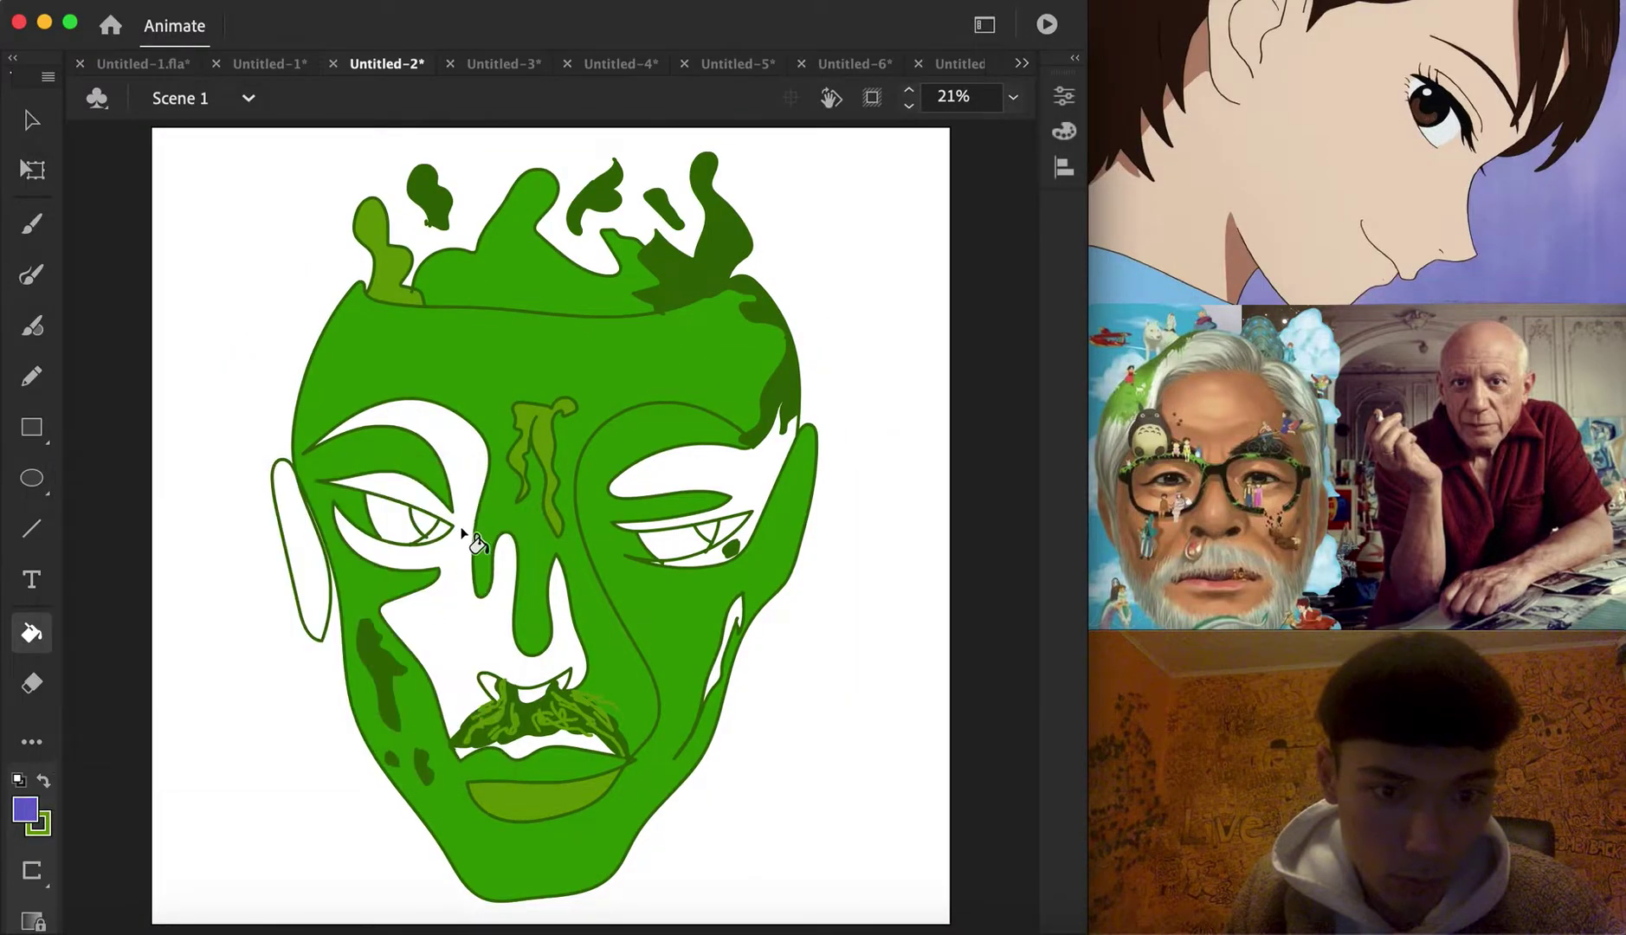
# Try to fill the white area around the left eye and nose and the one above the right eye with violet
pyautogui.click(505, 506)
pyautogui.click(753, 483)
pyautogui.press('super+z')
pyautogui.press('super+z')
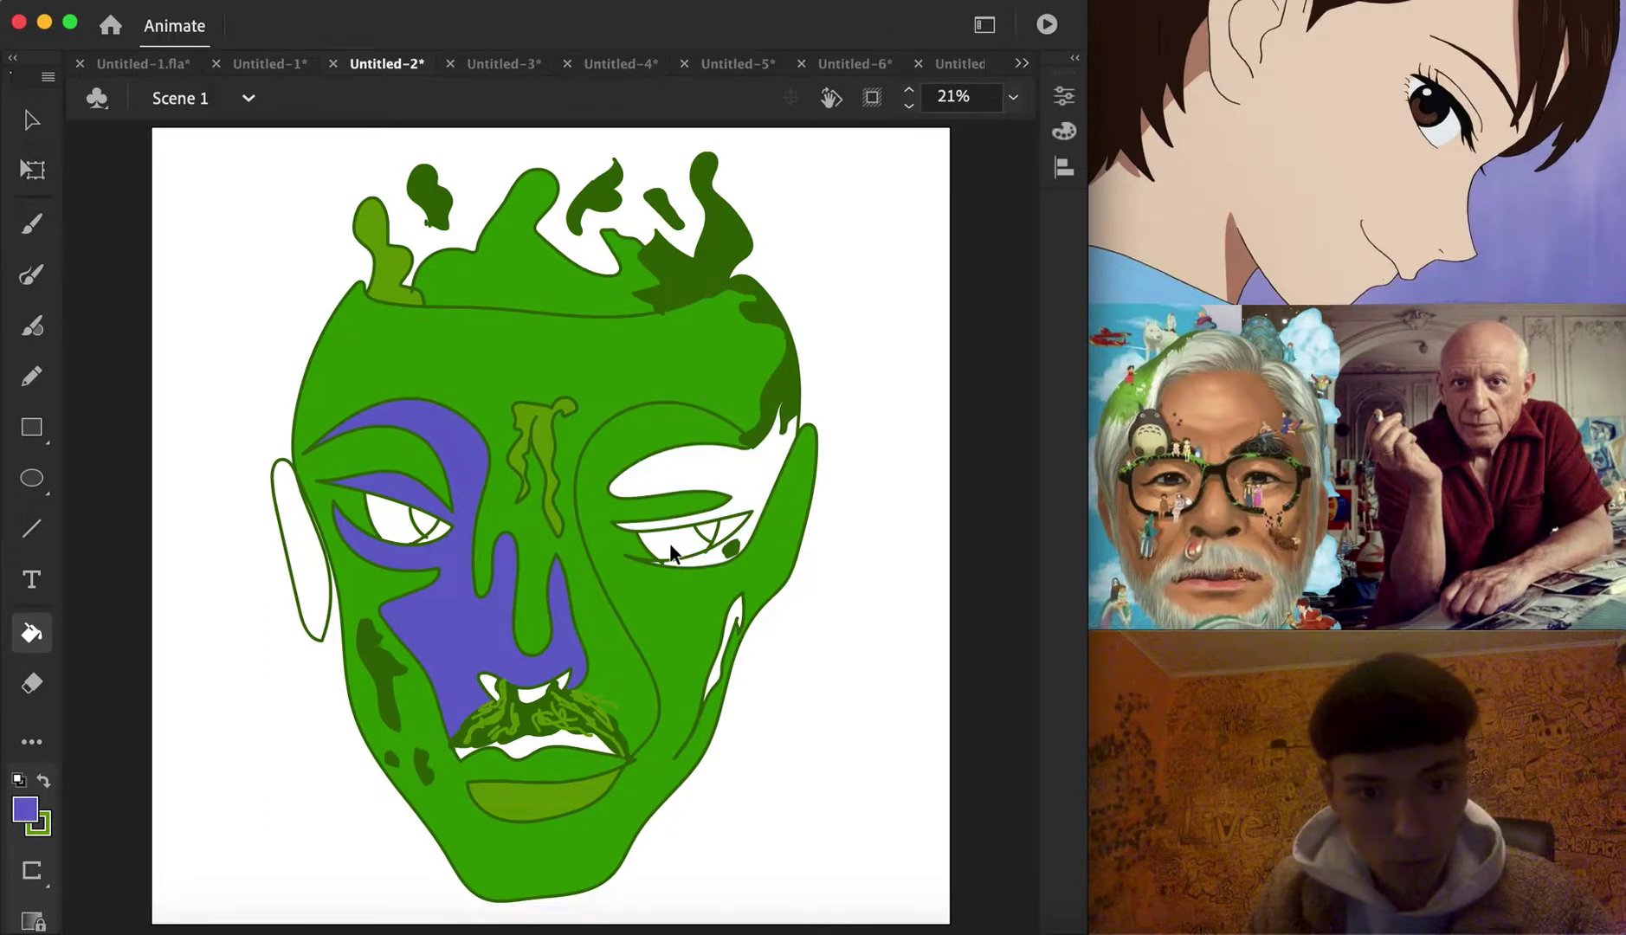
# Fill the irises of both eyes with violet
pyautogui.click(664, 552)
pyautogui.click(387, 549)
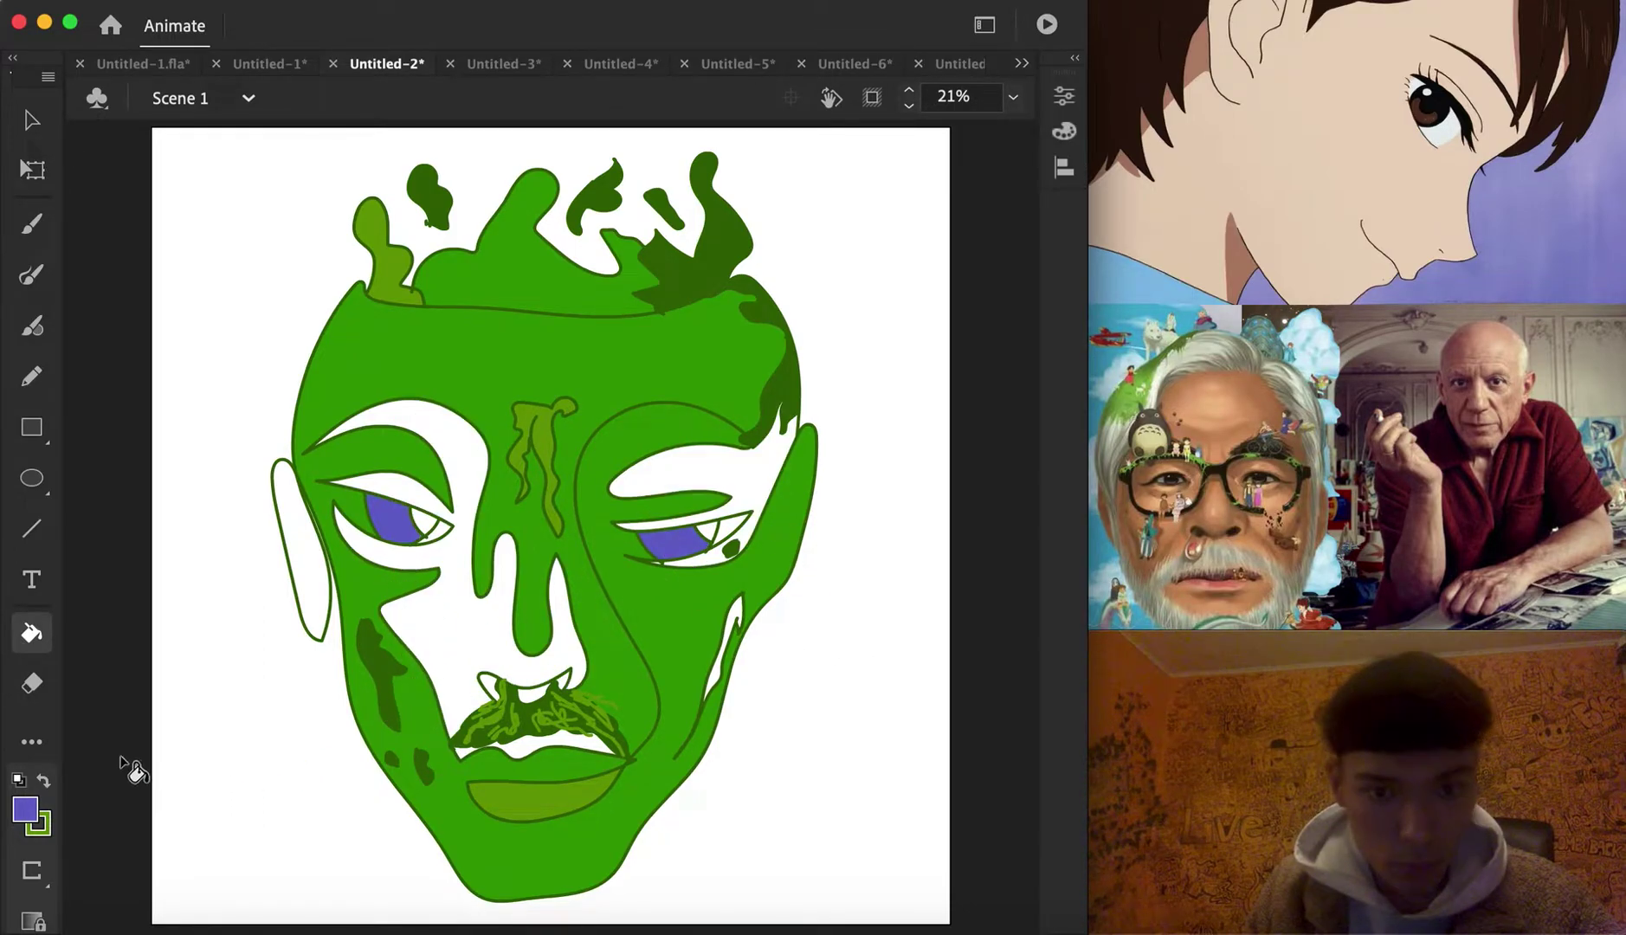
# Change the fill colour to #669999 and fill the white area around the right eye
pyautogui.click(25, 810)
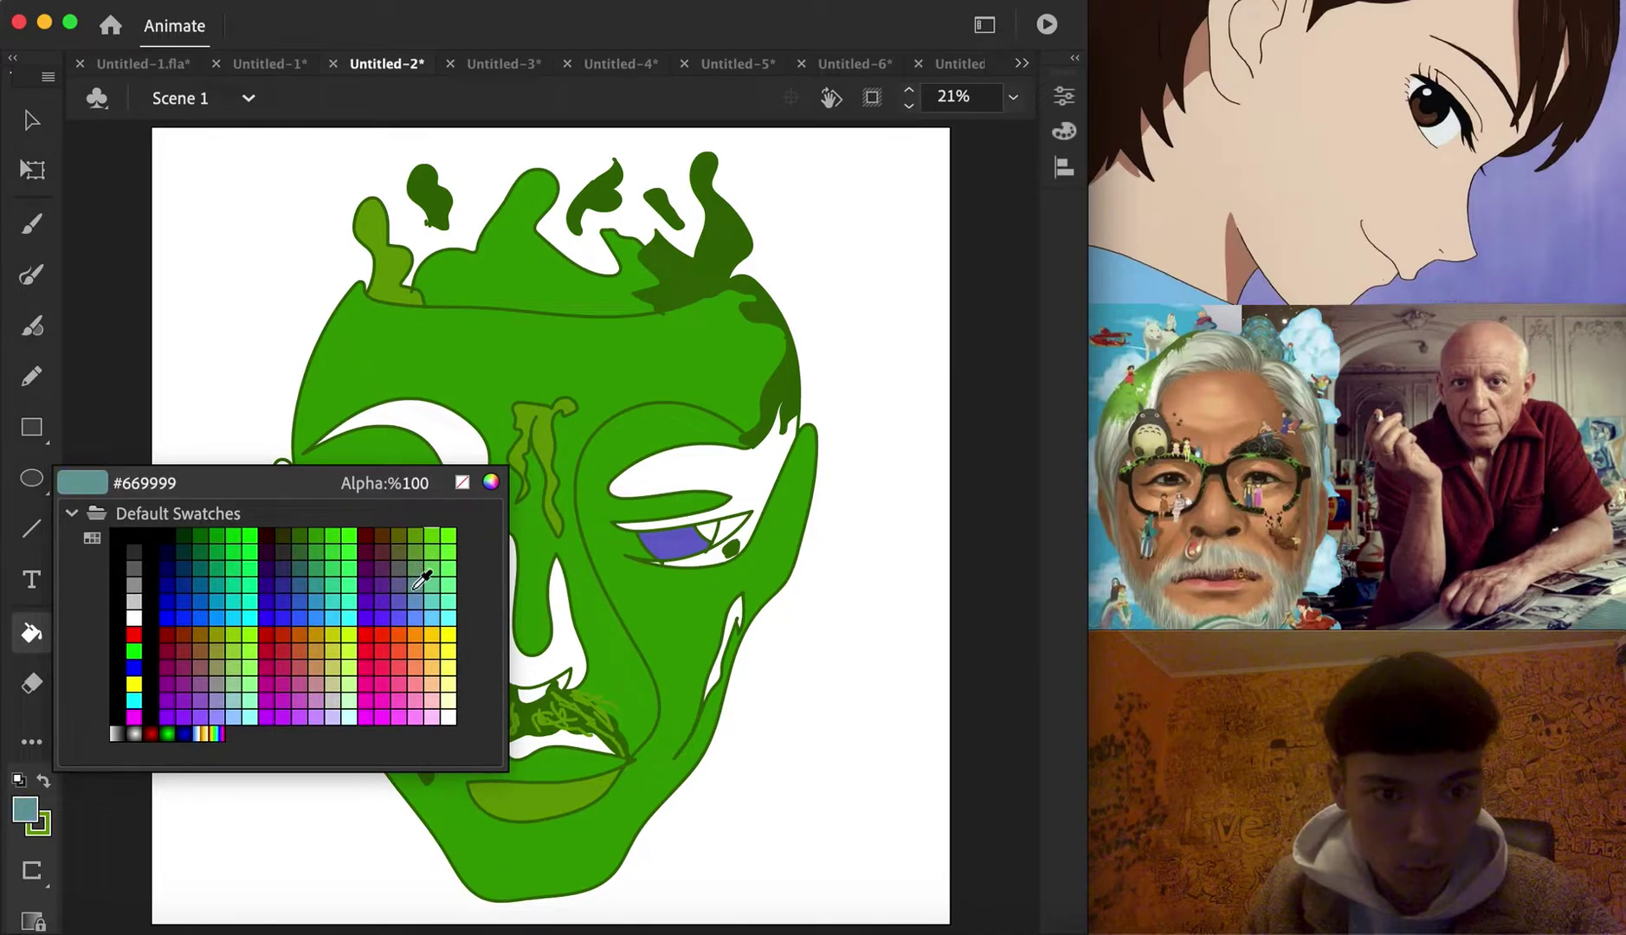
pyautogui.click(424, 580)
pyautogui.click(680, 476)
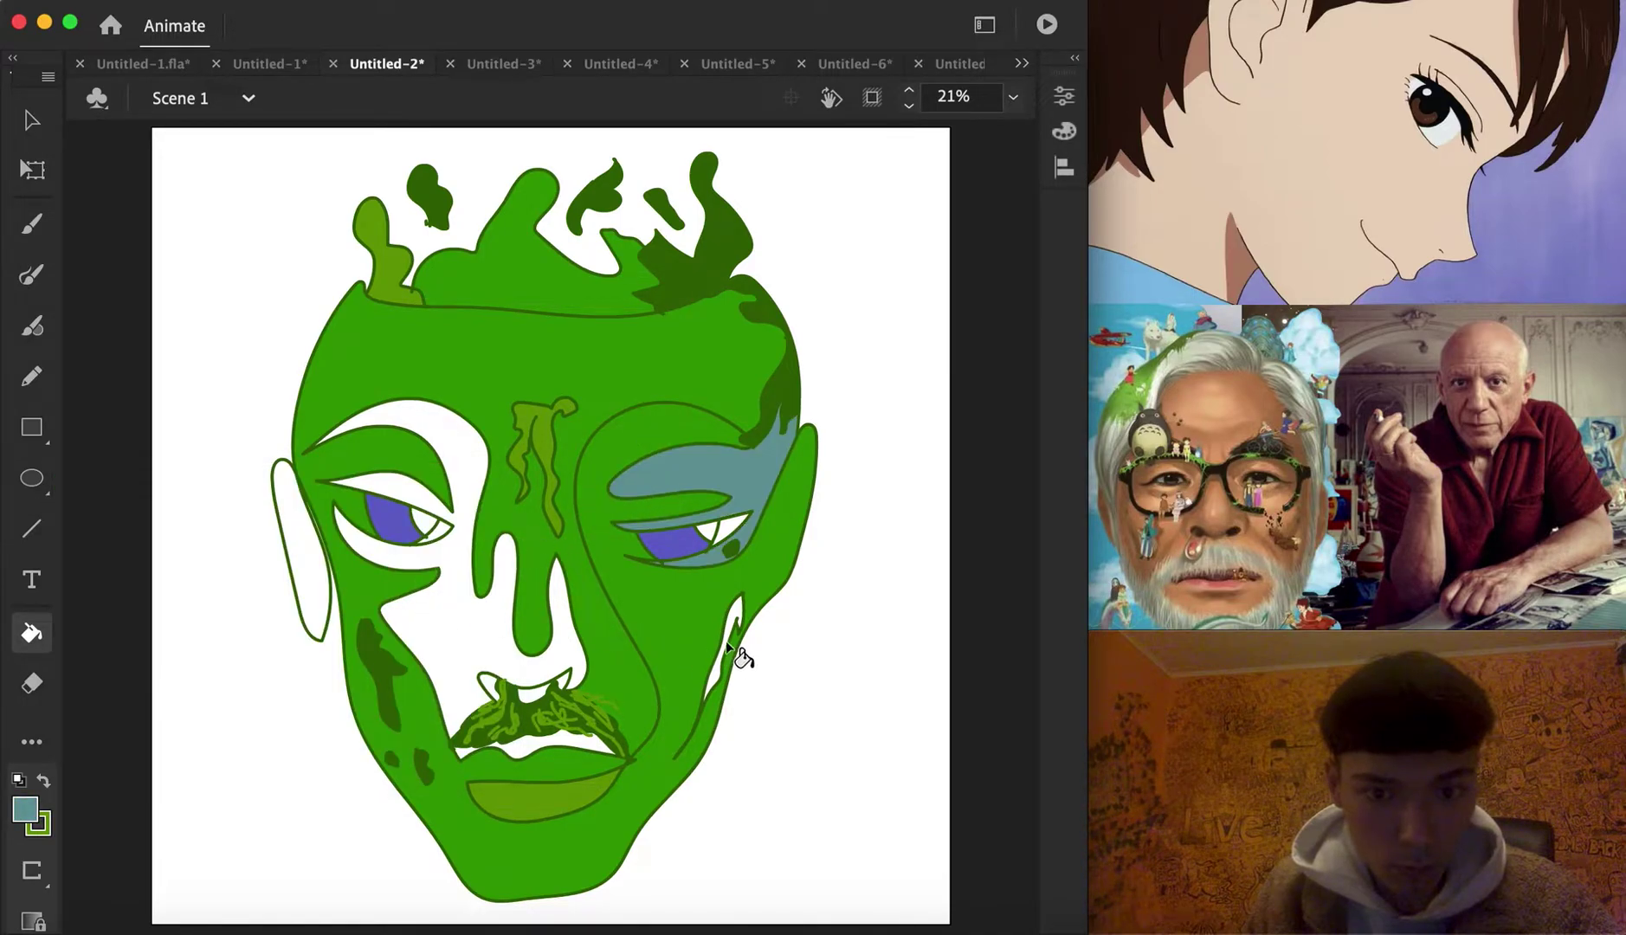
# Fill the area around the left eye and nose and the gap between moustache and upper lip with grey
pyautogui.click(472, 665)
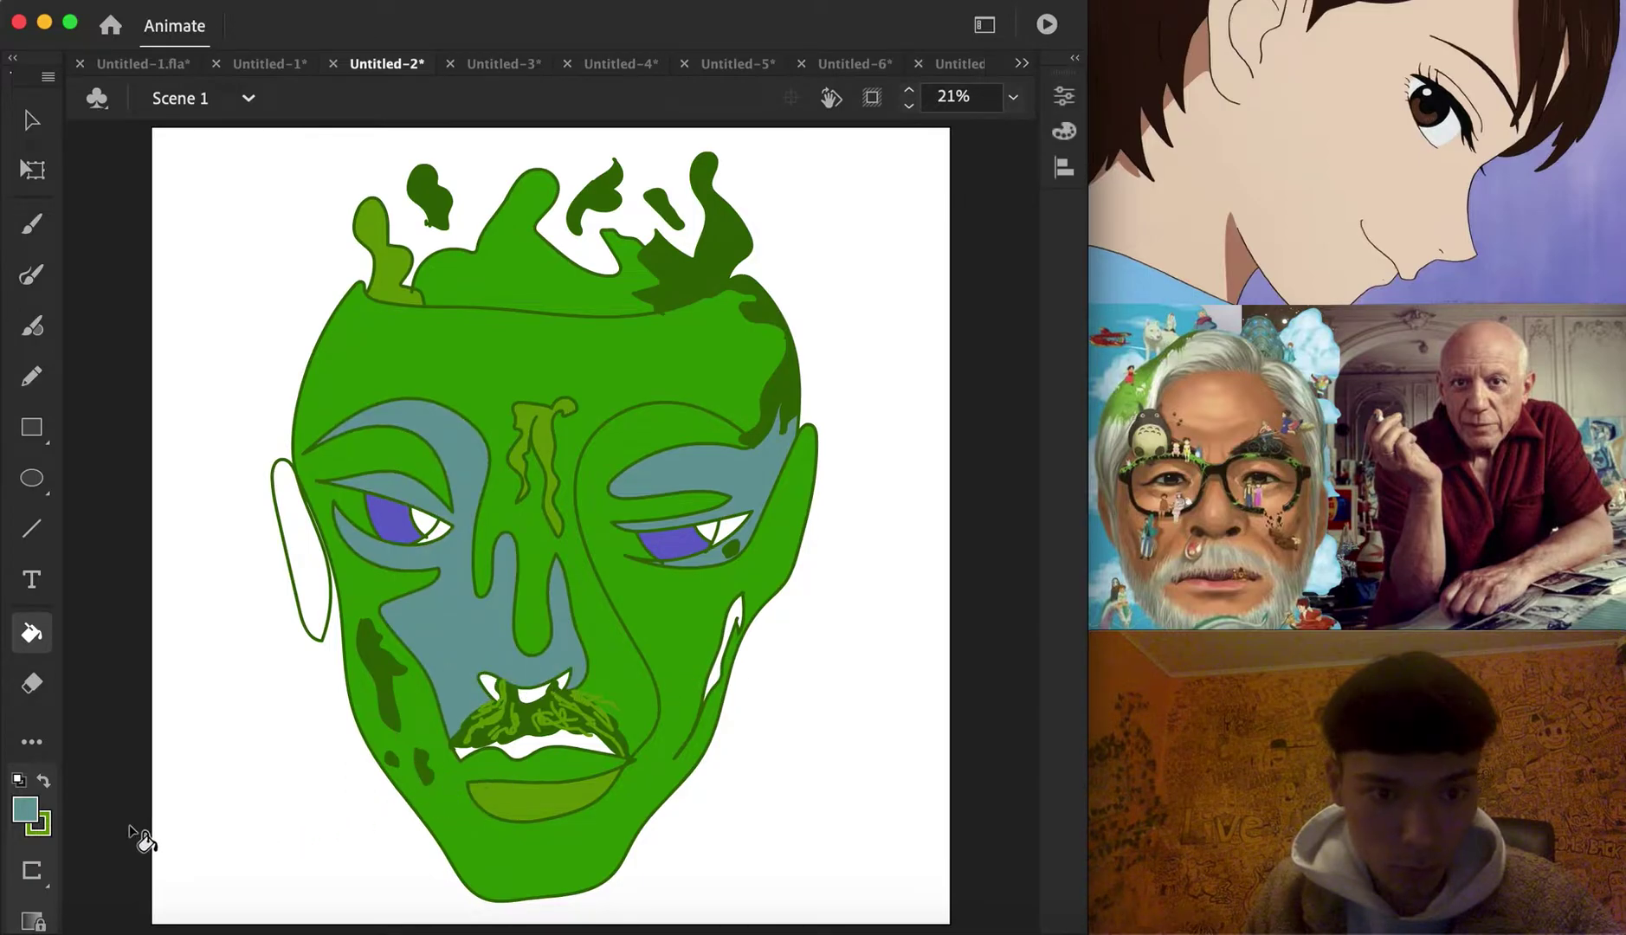
pyautogui.click(25, 810)
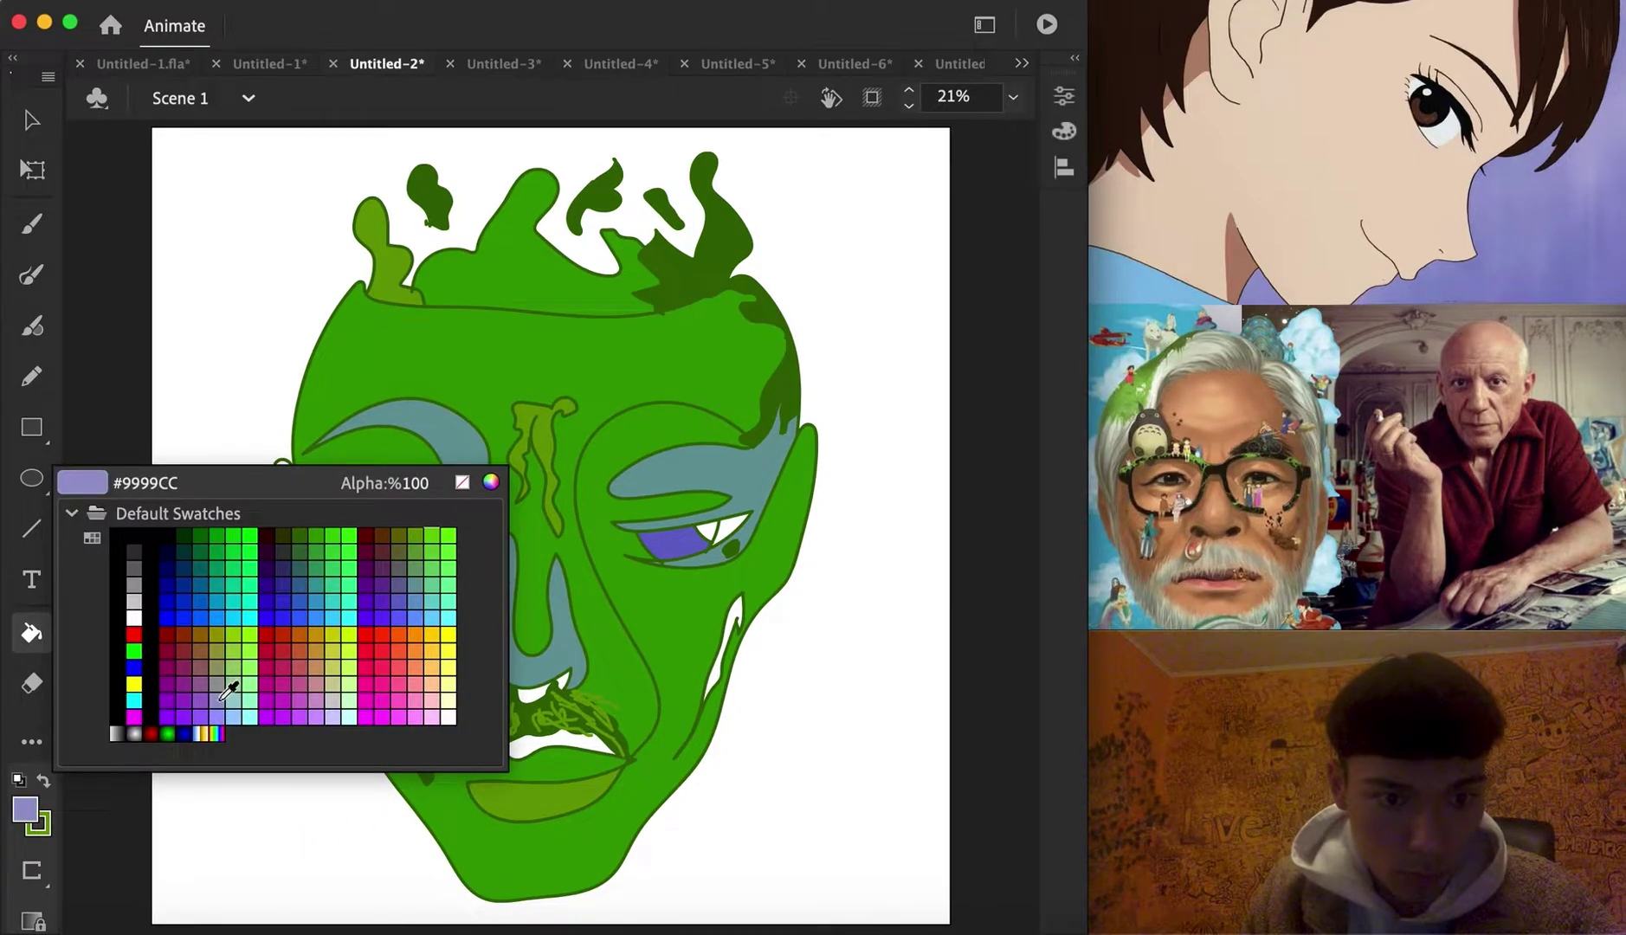
pyautogui.click(230, 690)
pyautogui.click(25, 810)
pyautogui.click(227, 680)
pyautogui.click(474, 672)
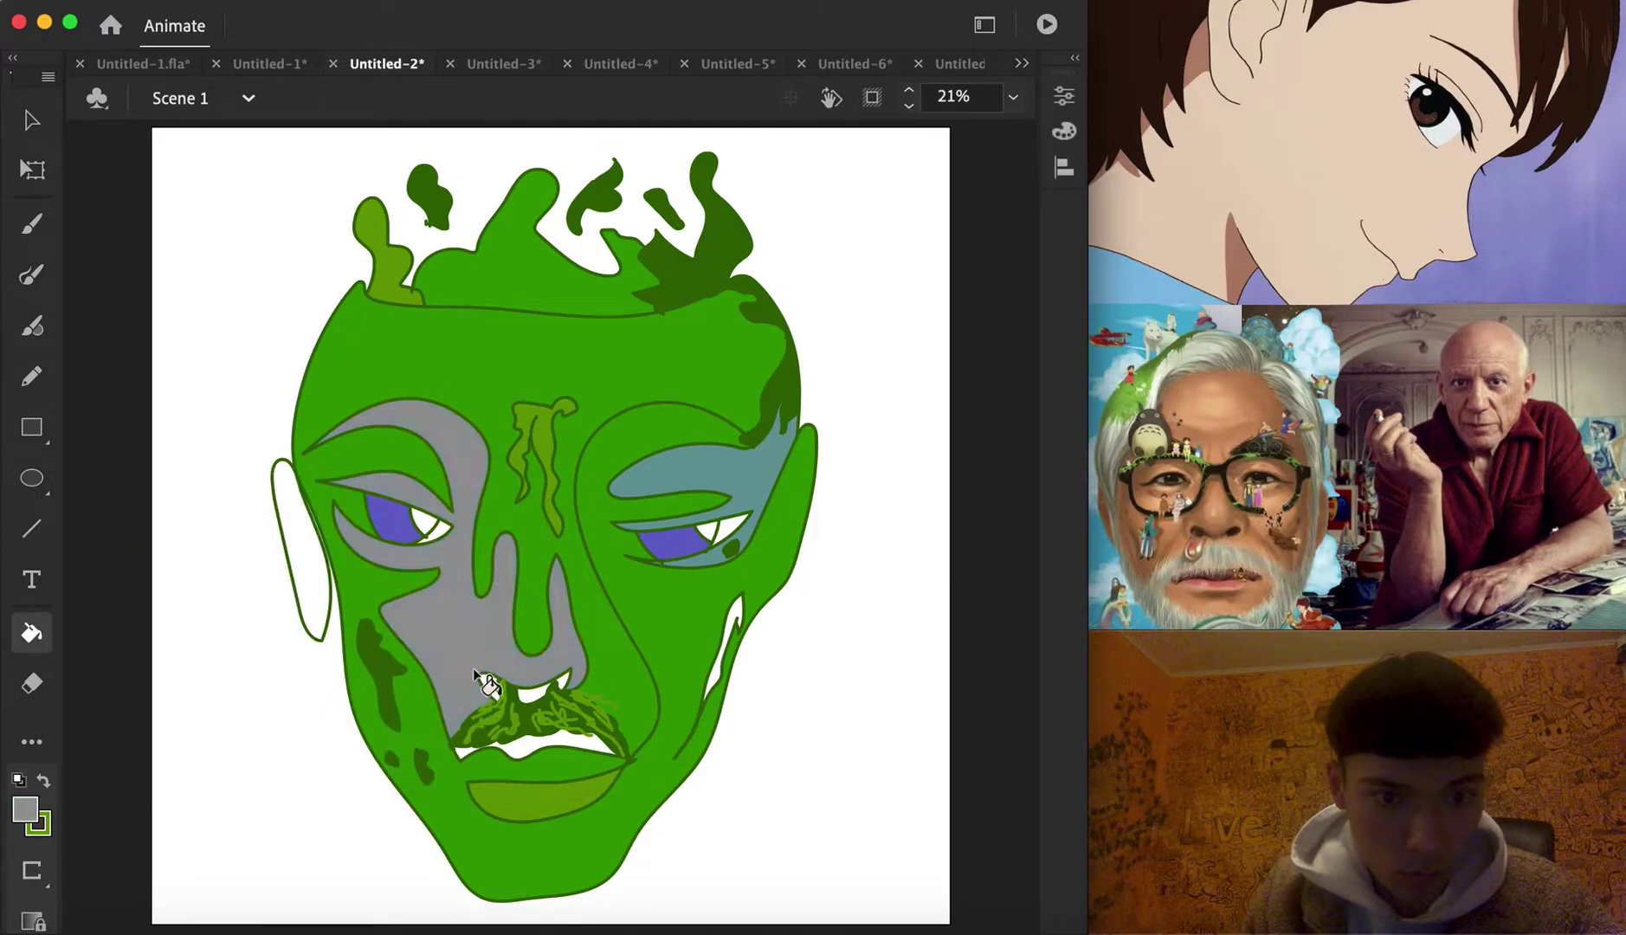
pyautogui.click(534, 745)
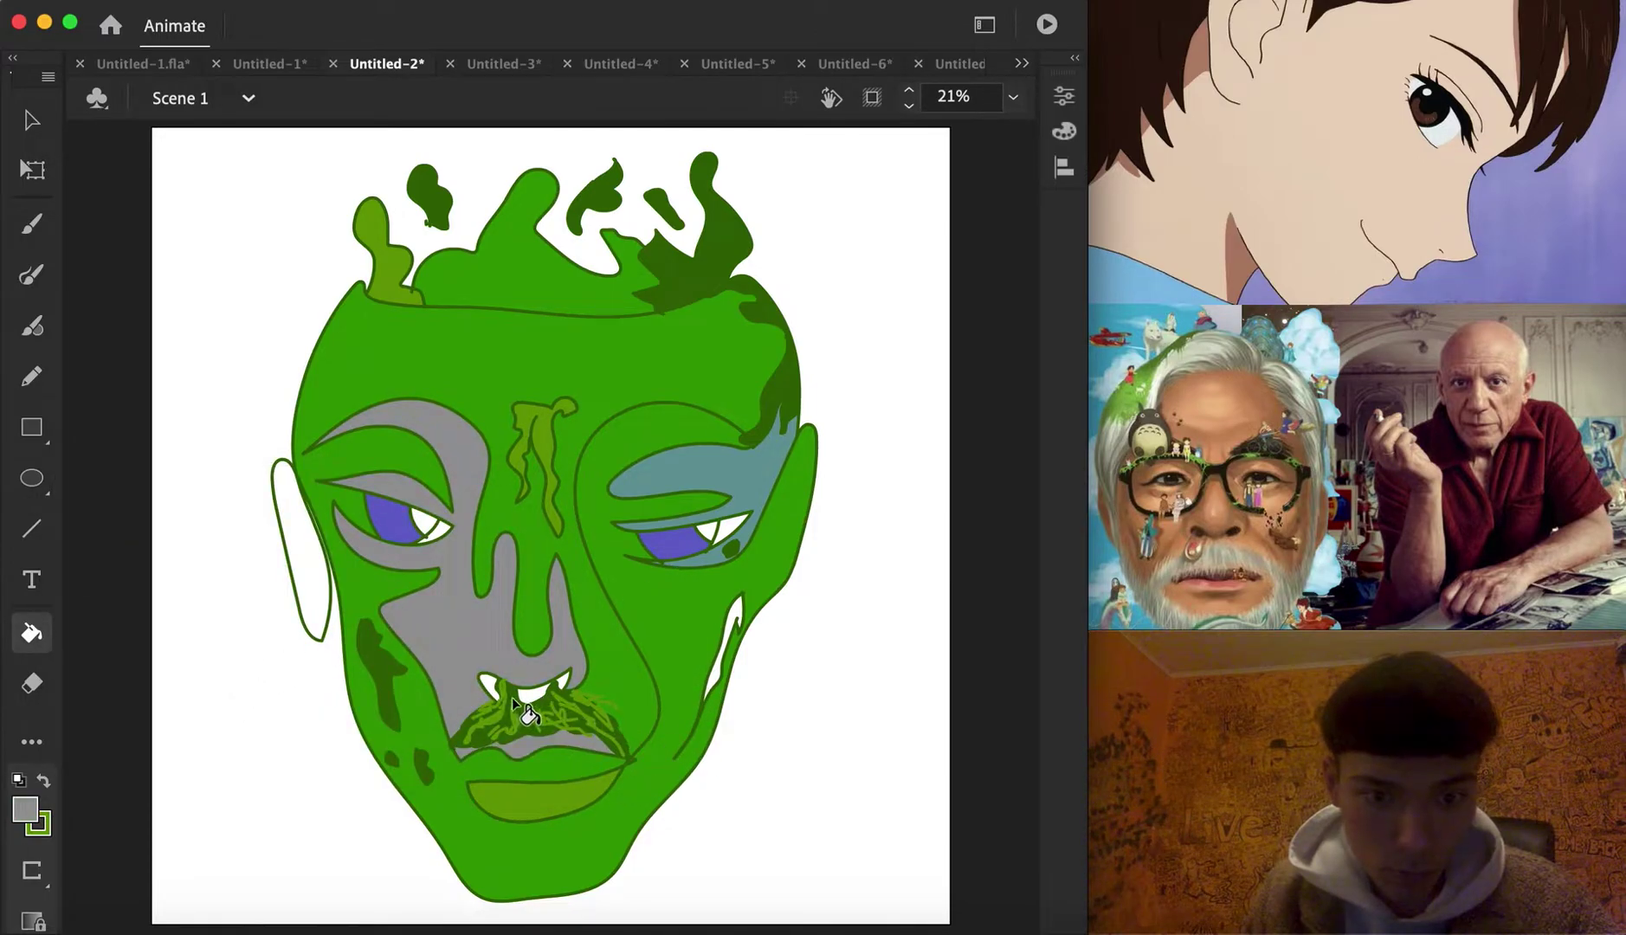
# Fill the left ear with grey
pyautogui.click(25, 810)
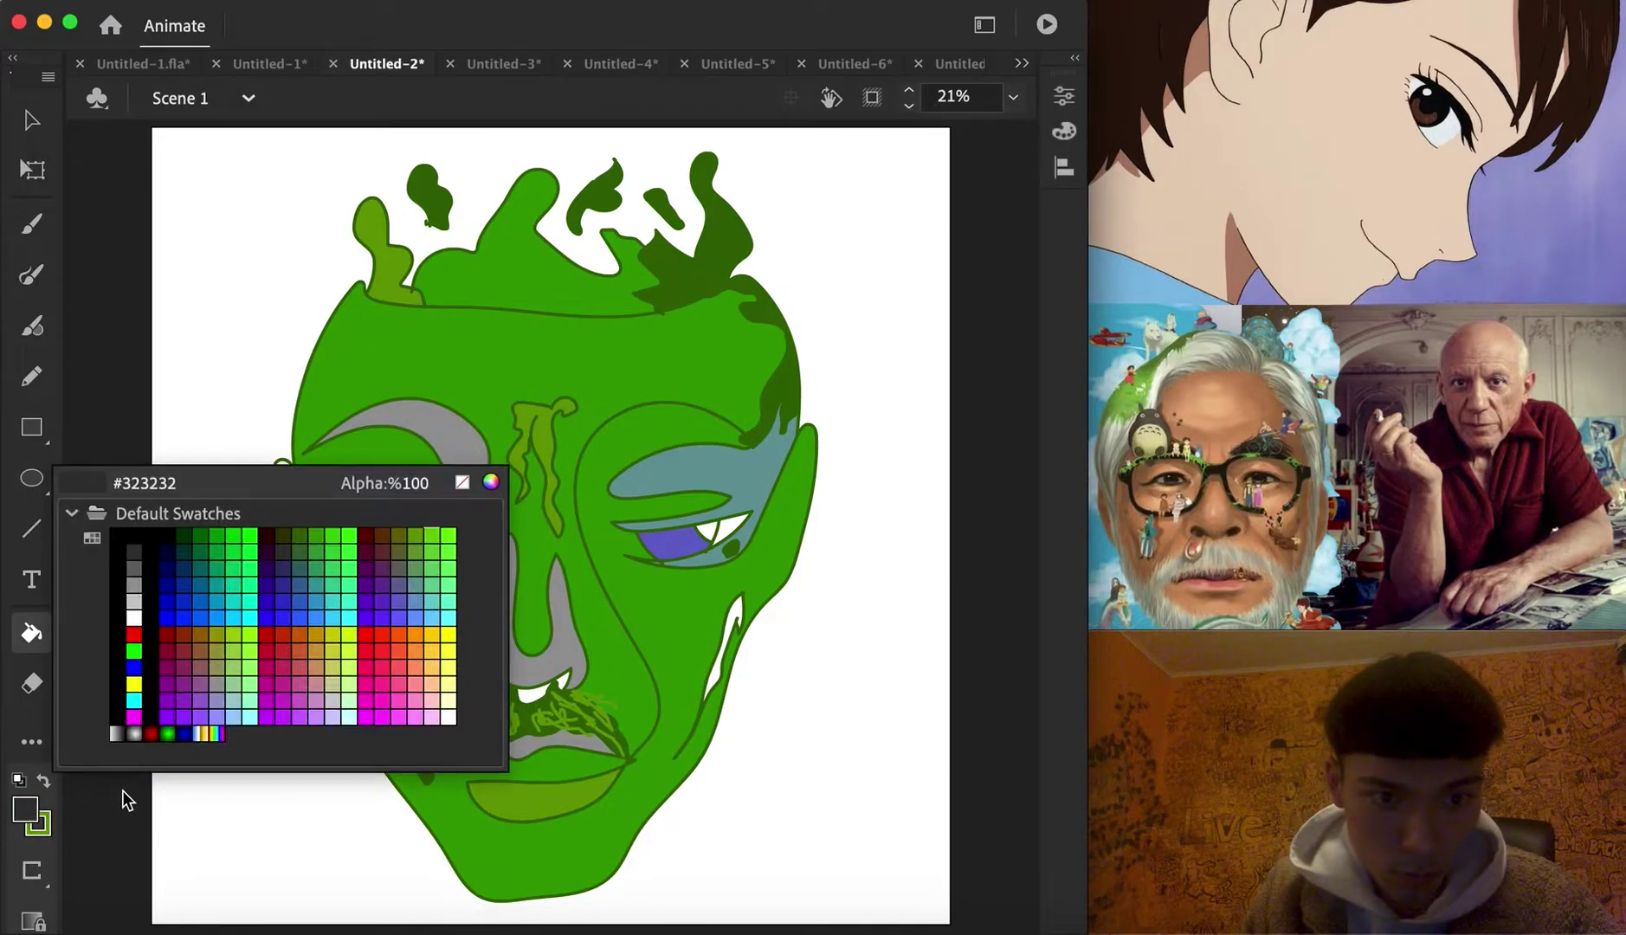
pyautogui.click(135, 585)
pyautogui.click(317, 583)
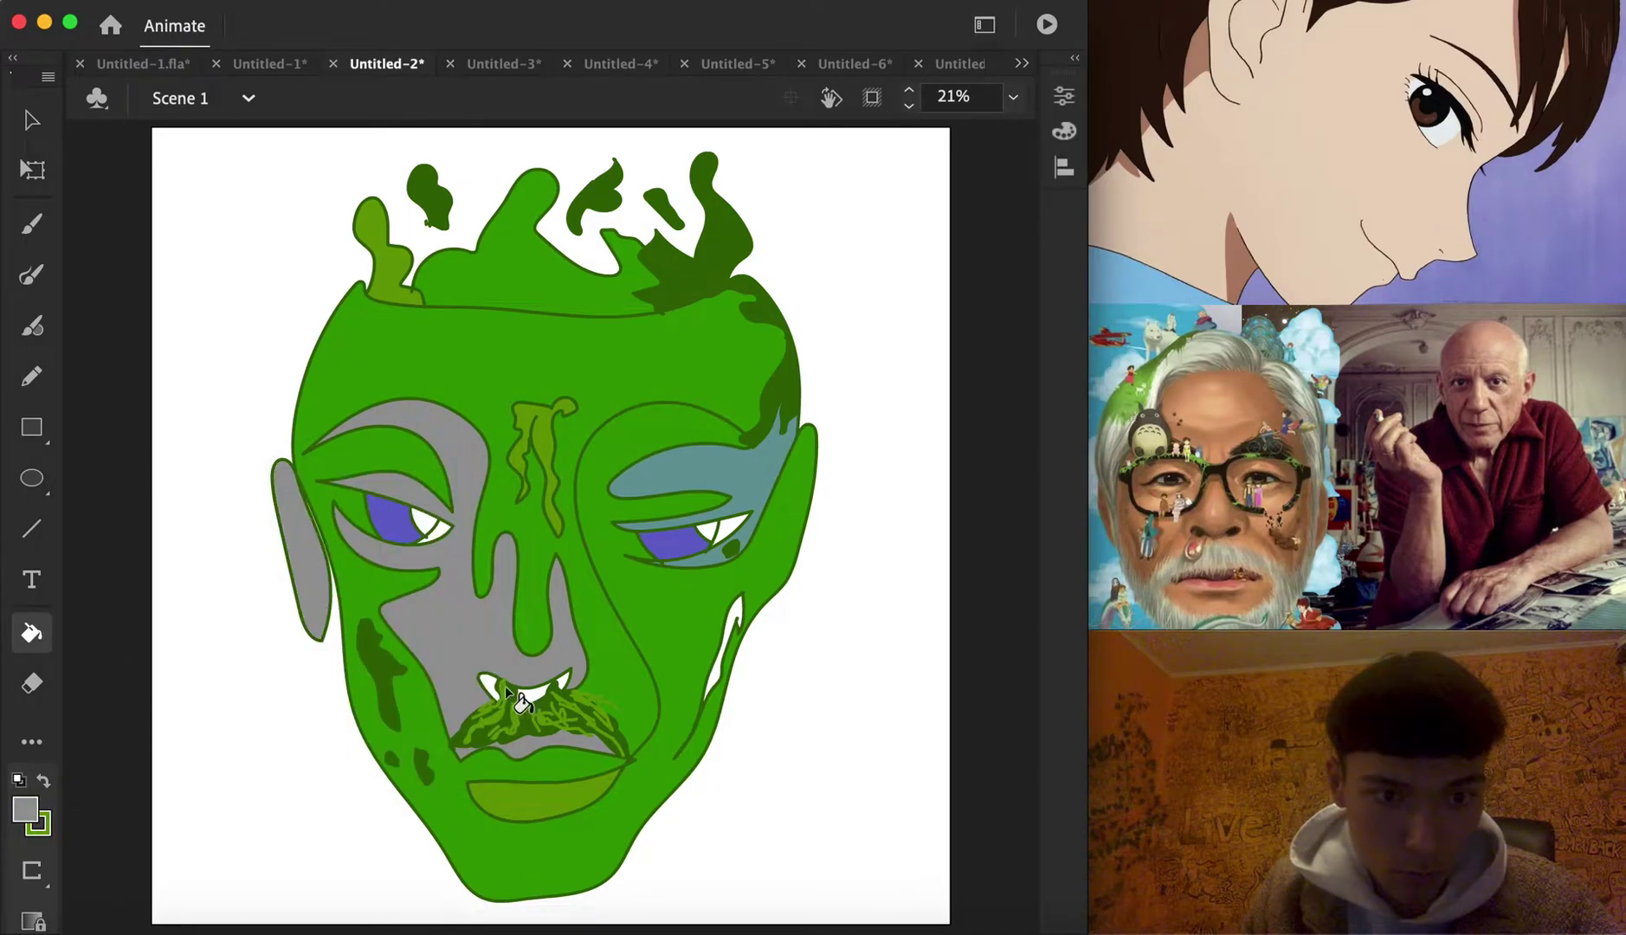
# Fill the right jaw gap and the white gaps above the moustache with olive green, and the eye corners with dark green
pyautogui.click(25, 810)
pyautogui.click(450, 672)
pyautogui.click(723, 662)
pyautogui.click(497, 688)
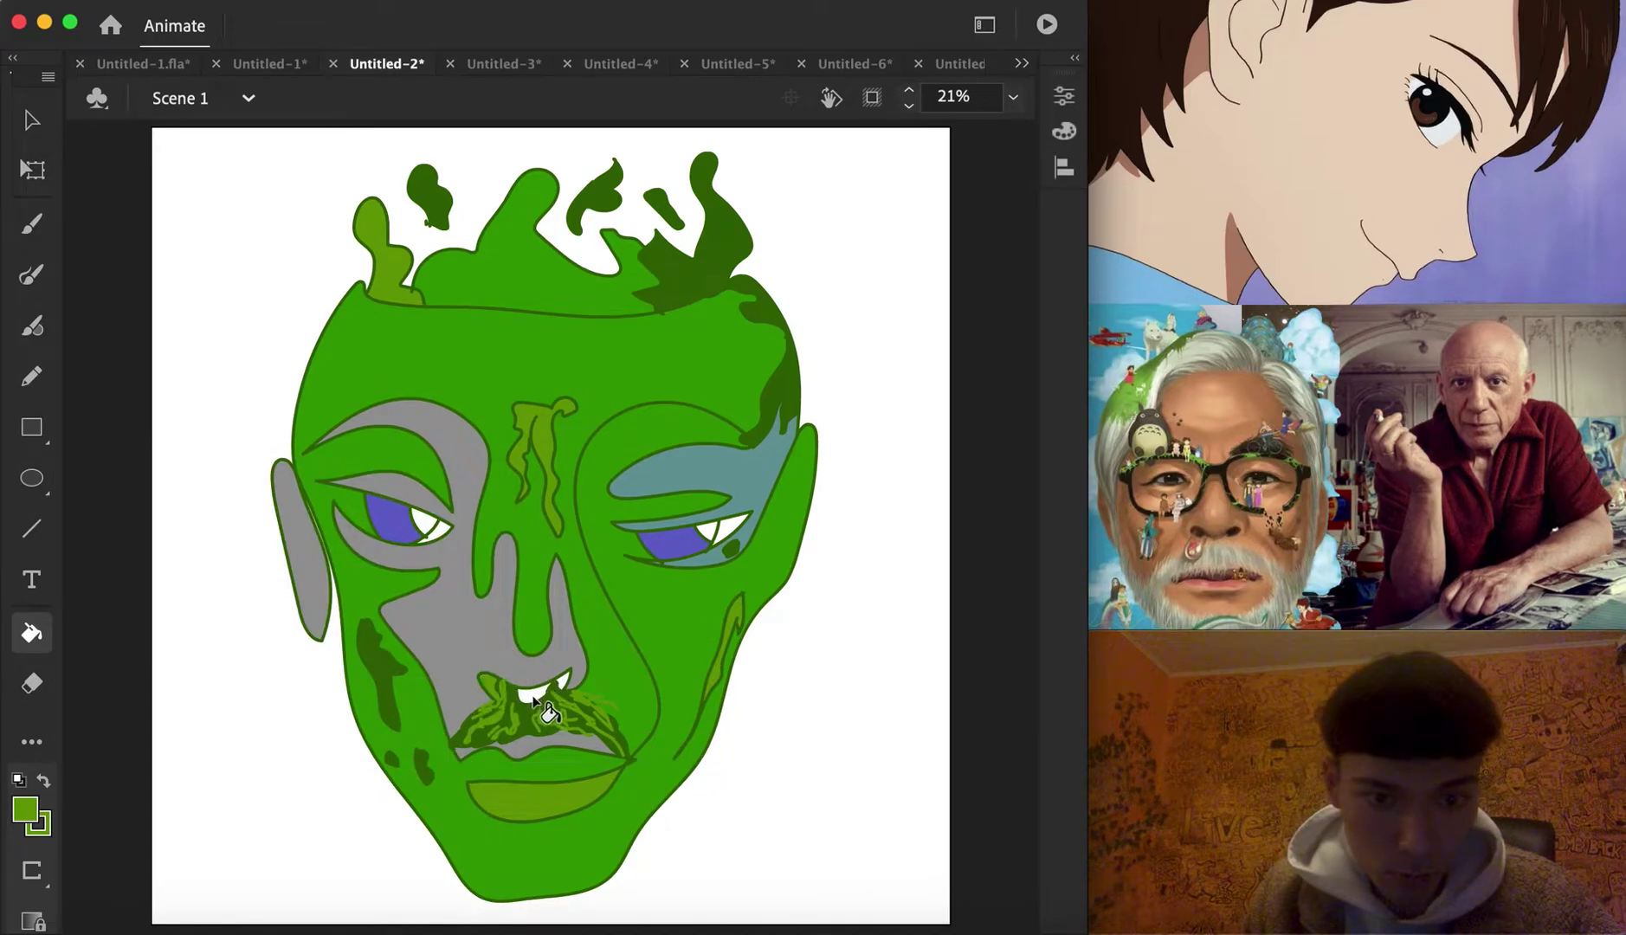
pyautogui.press('super+z')
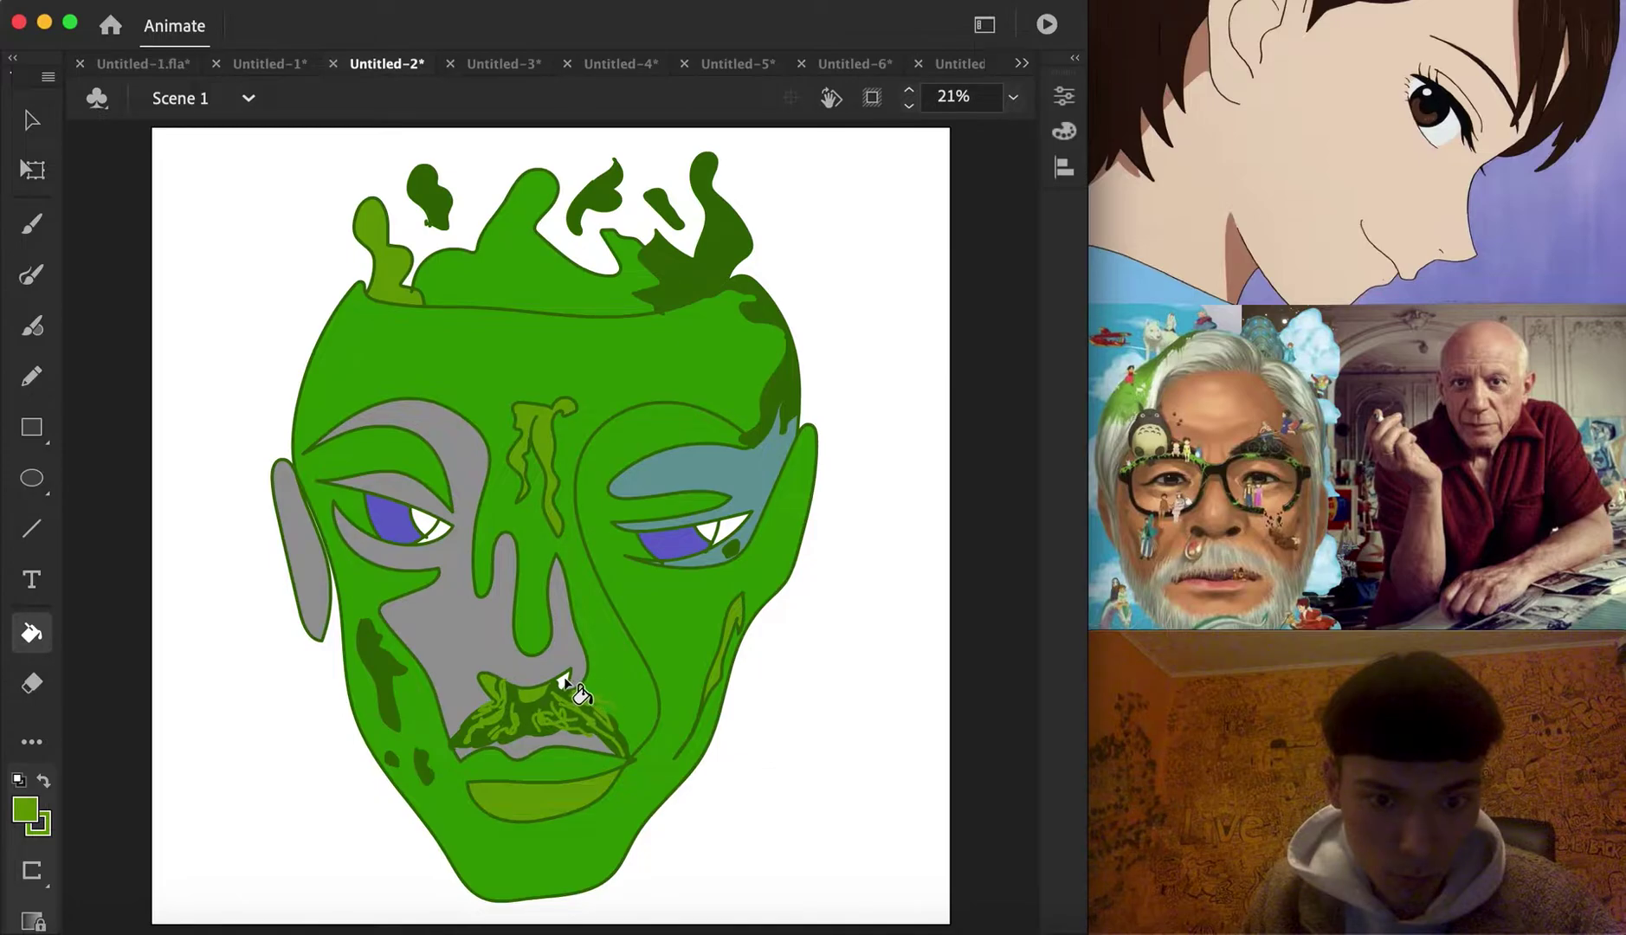
pyautogui.click(37, 820)
pyautogui.click(307, 554)
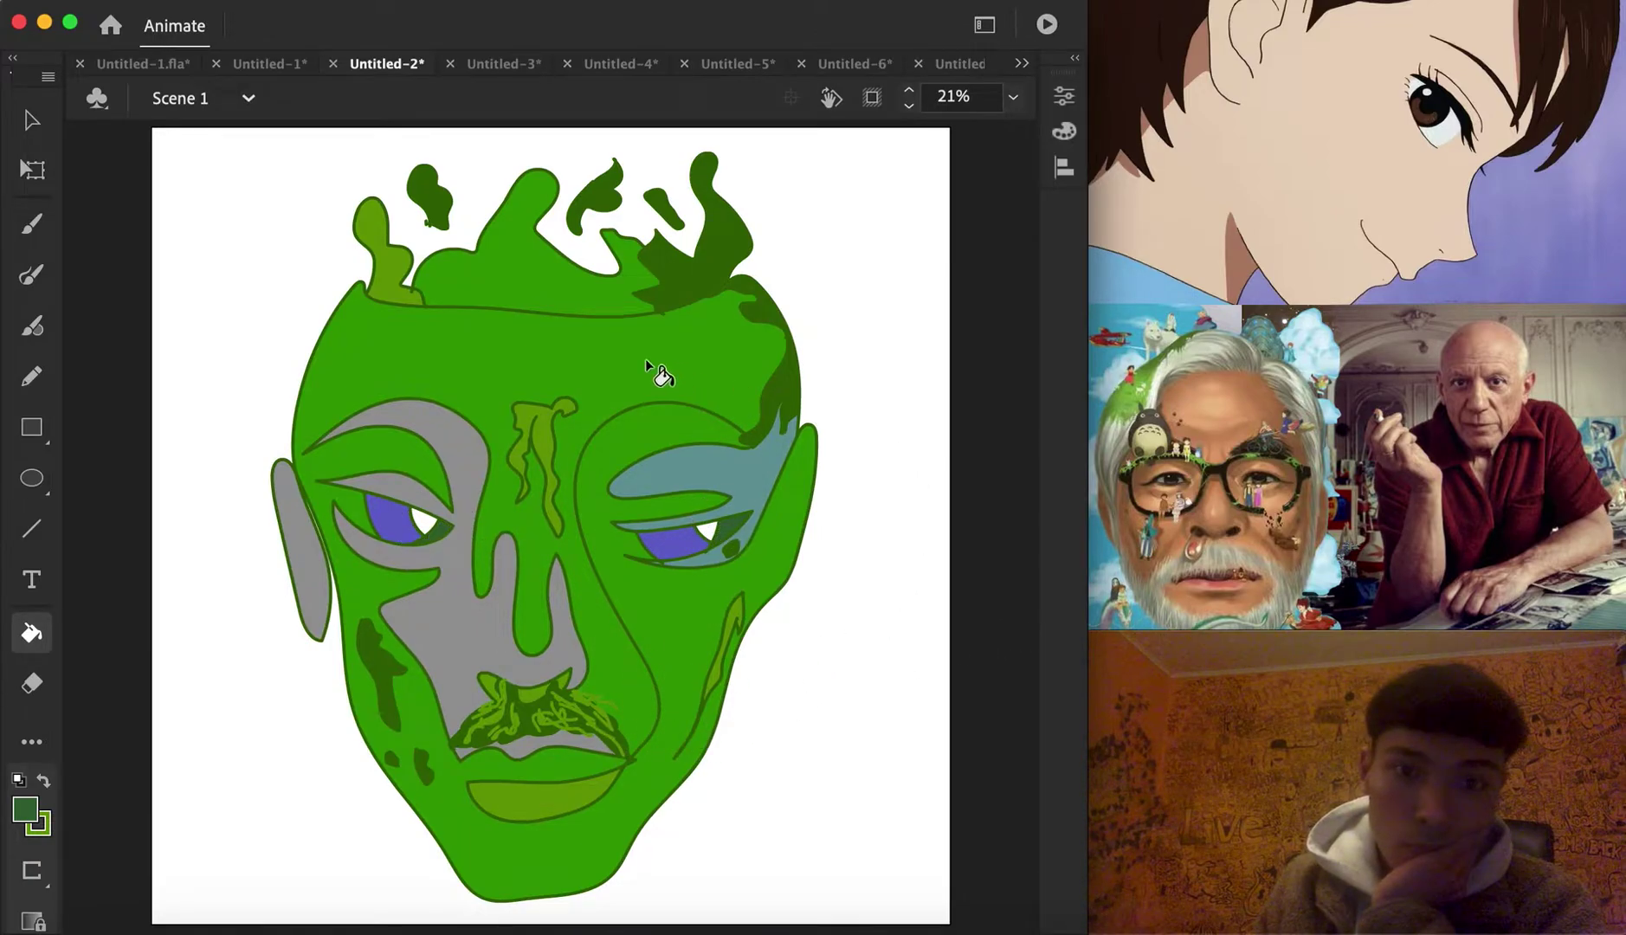
# Try a muted green and #66CC33 as the fill colour of the face
pyautogui.click(44, 805)
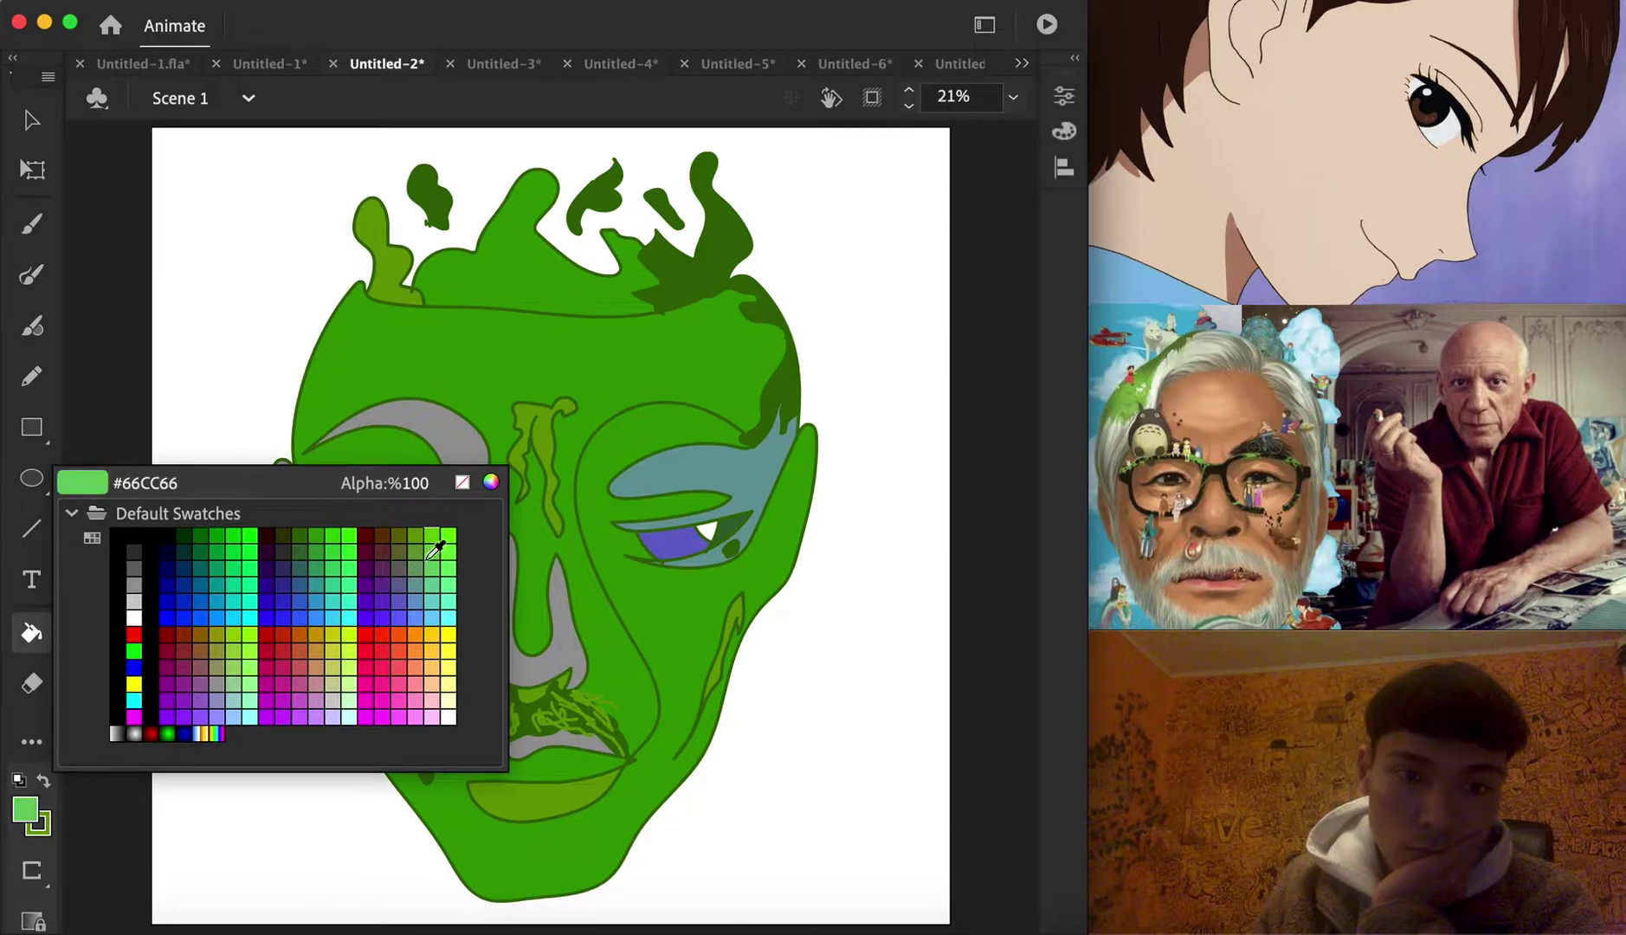
pyautogui.click(439, 536)
pyautogui.click(500, 442)
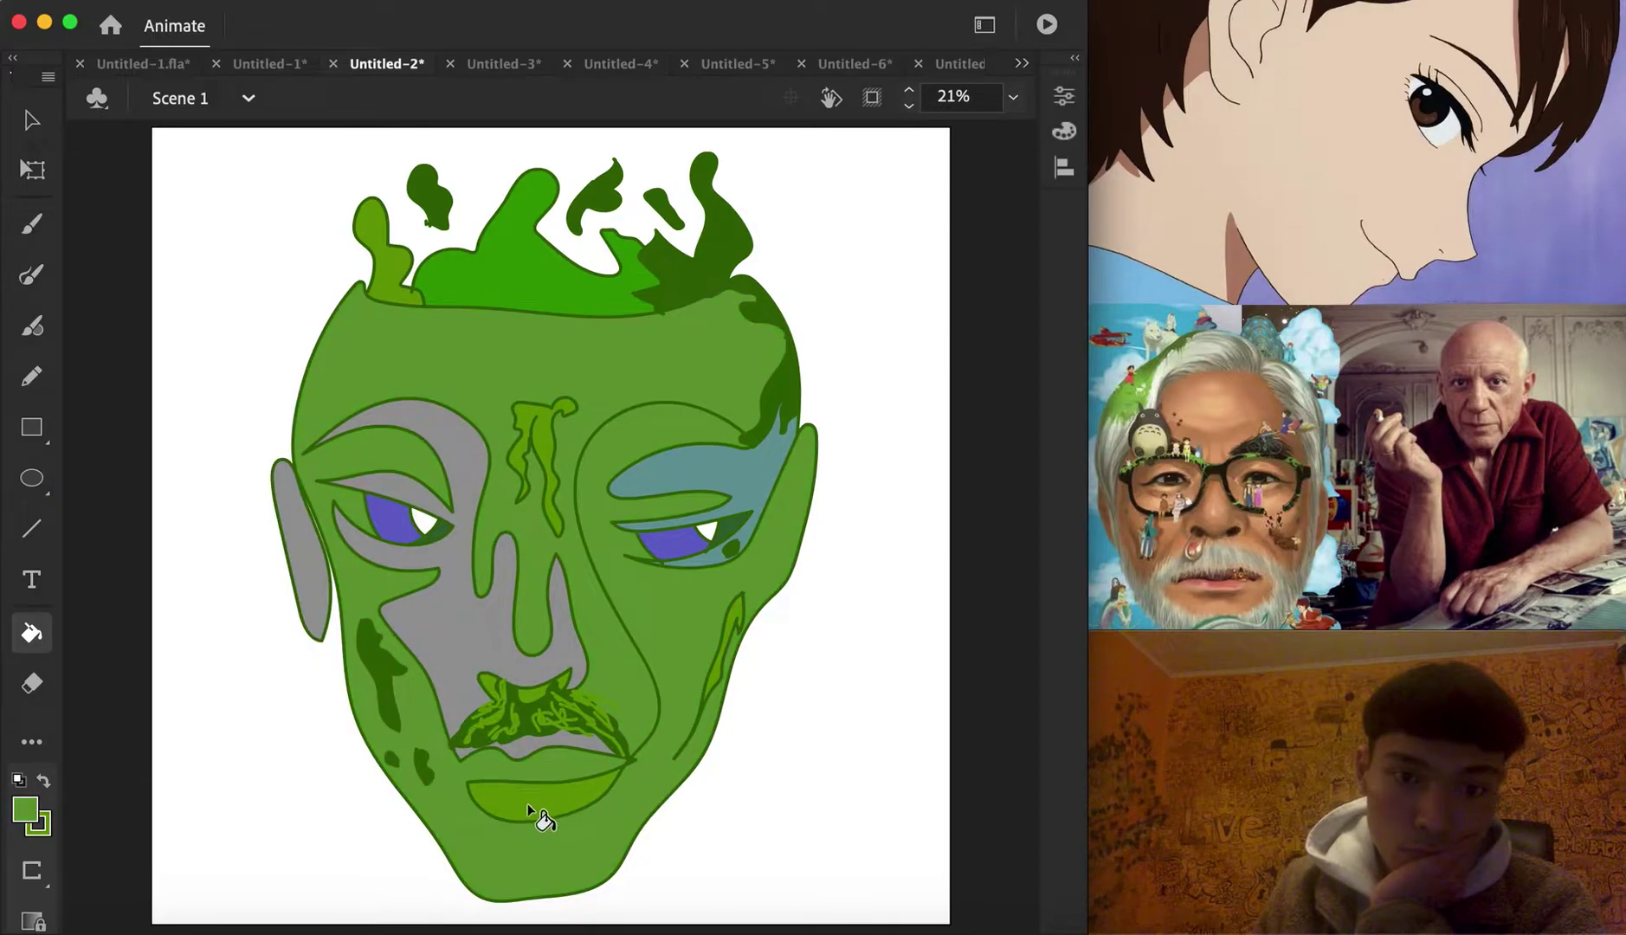
pyautogui.click(33, 817)
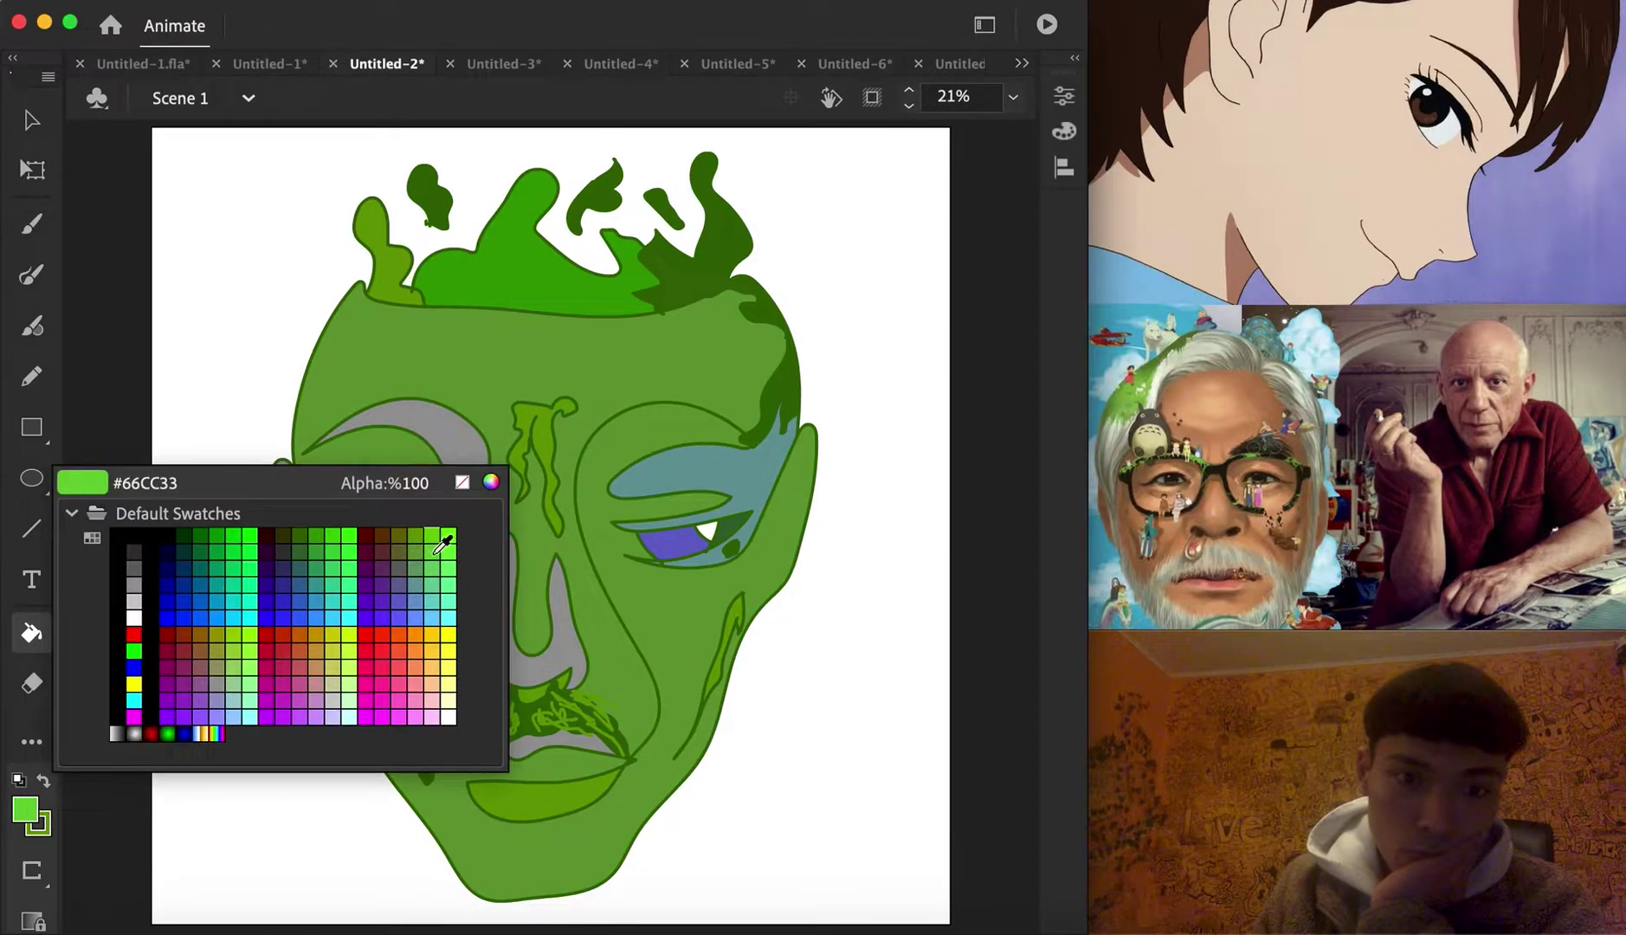
pyautogui.click(440, 544)
pyautogui.click(541, 442)
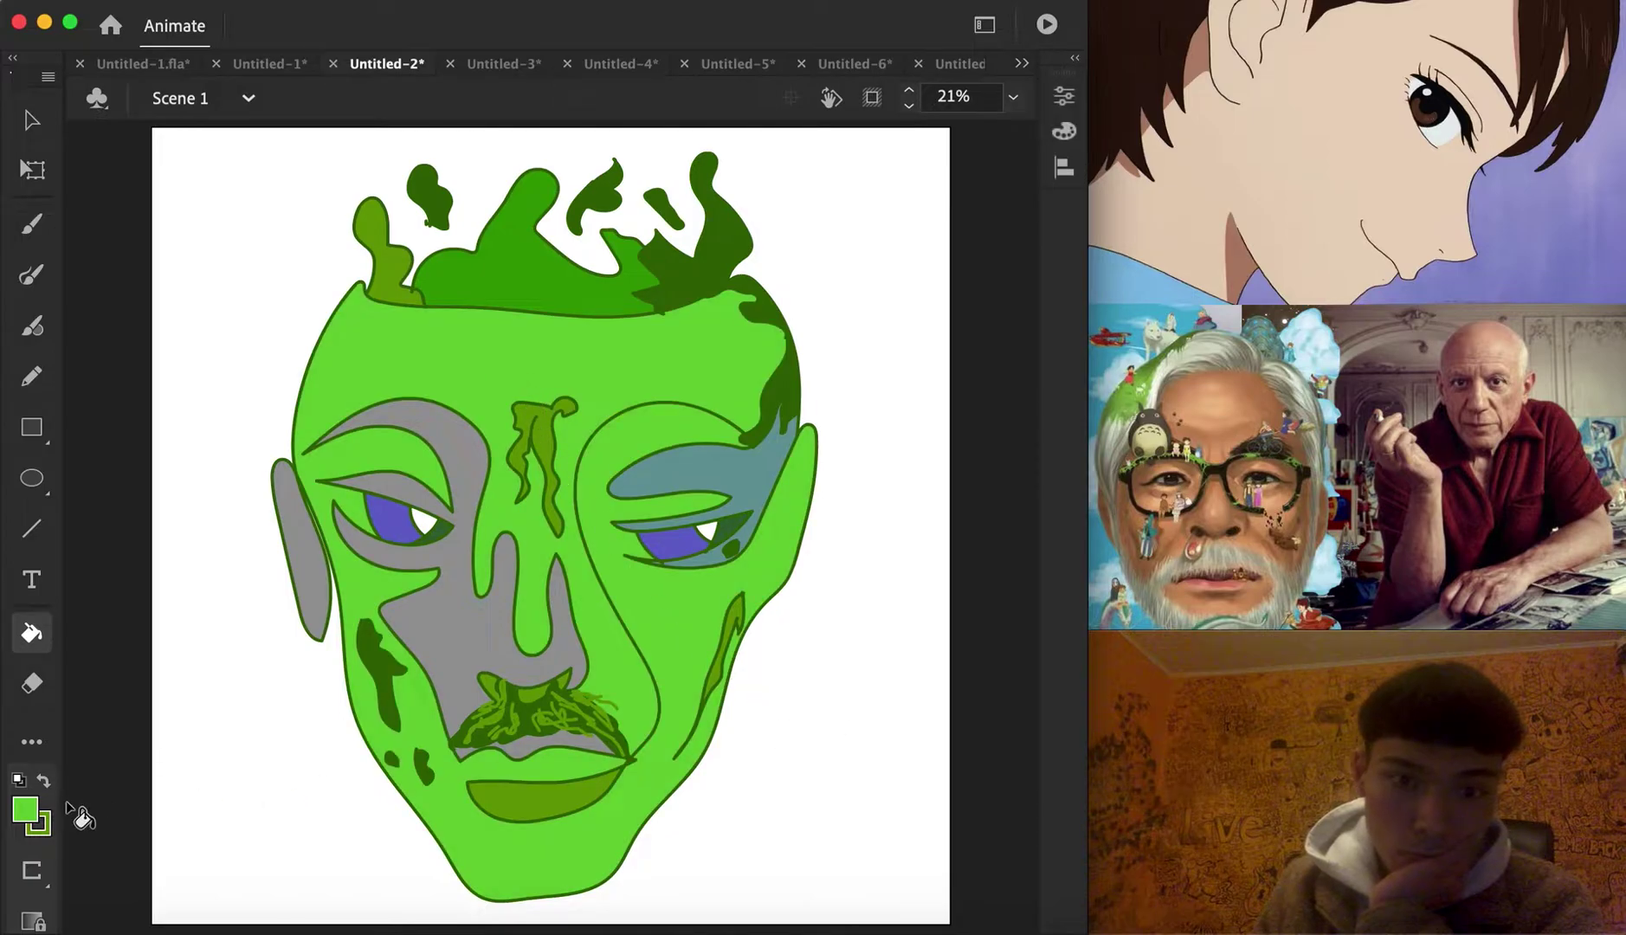
# Fill the face with a medium green
pyautogui.click(26, 812)
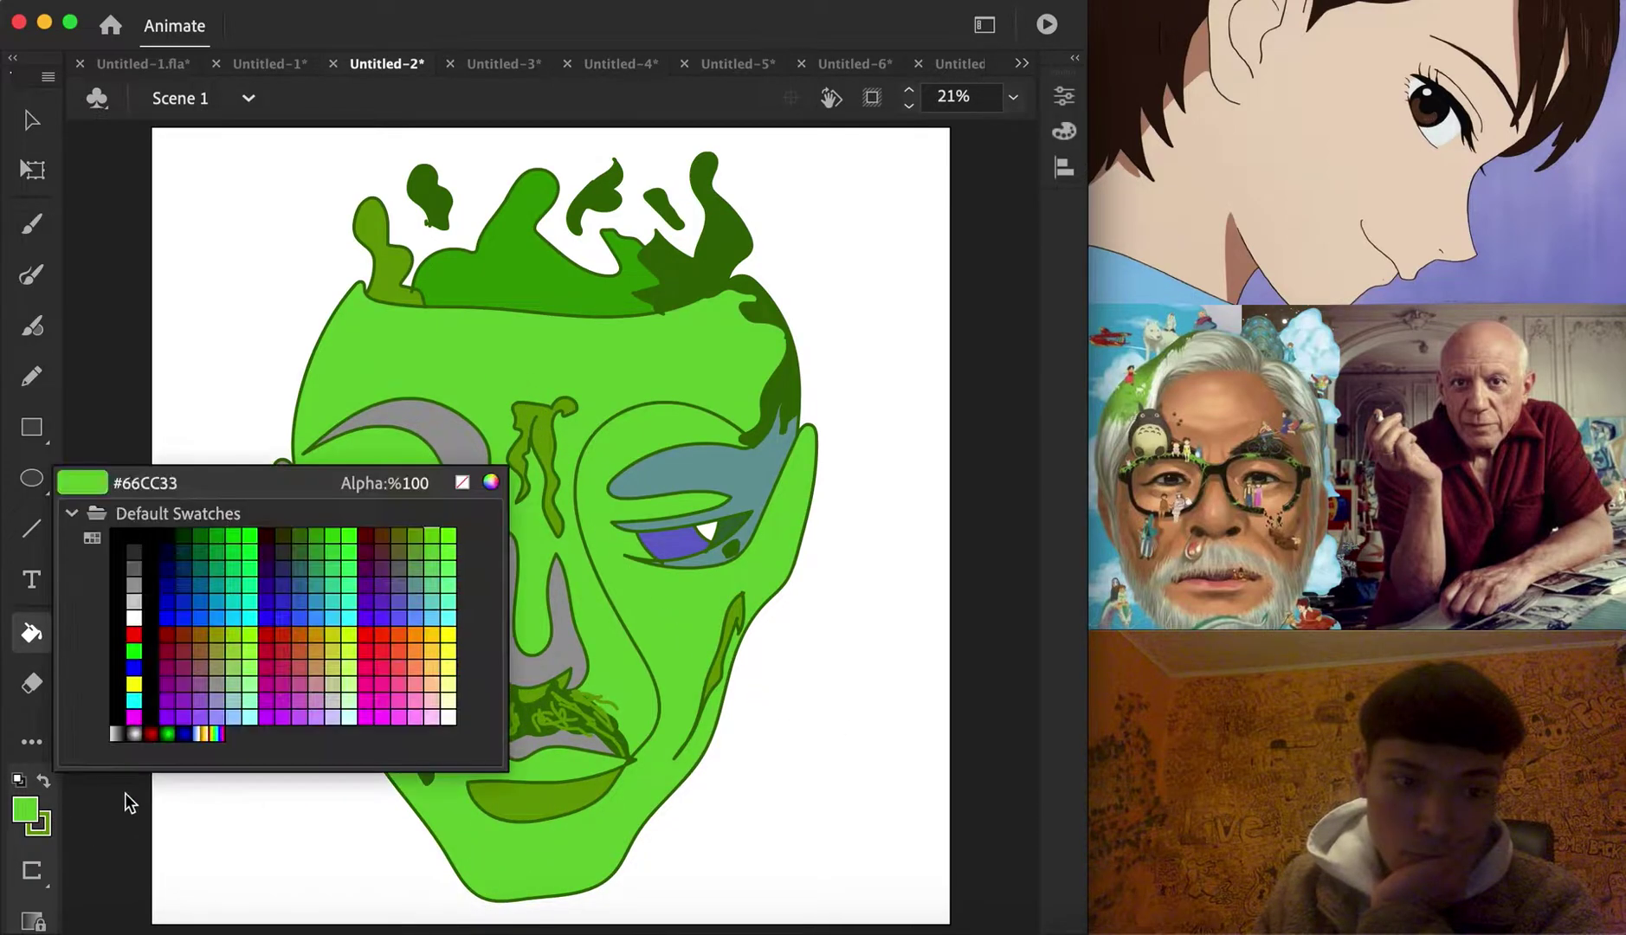
pyautogui.press('XF86MonBrightnessUp')
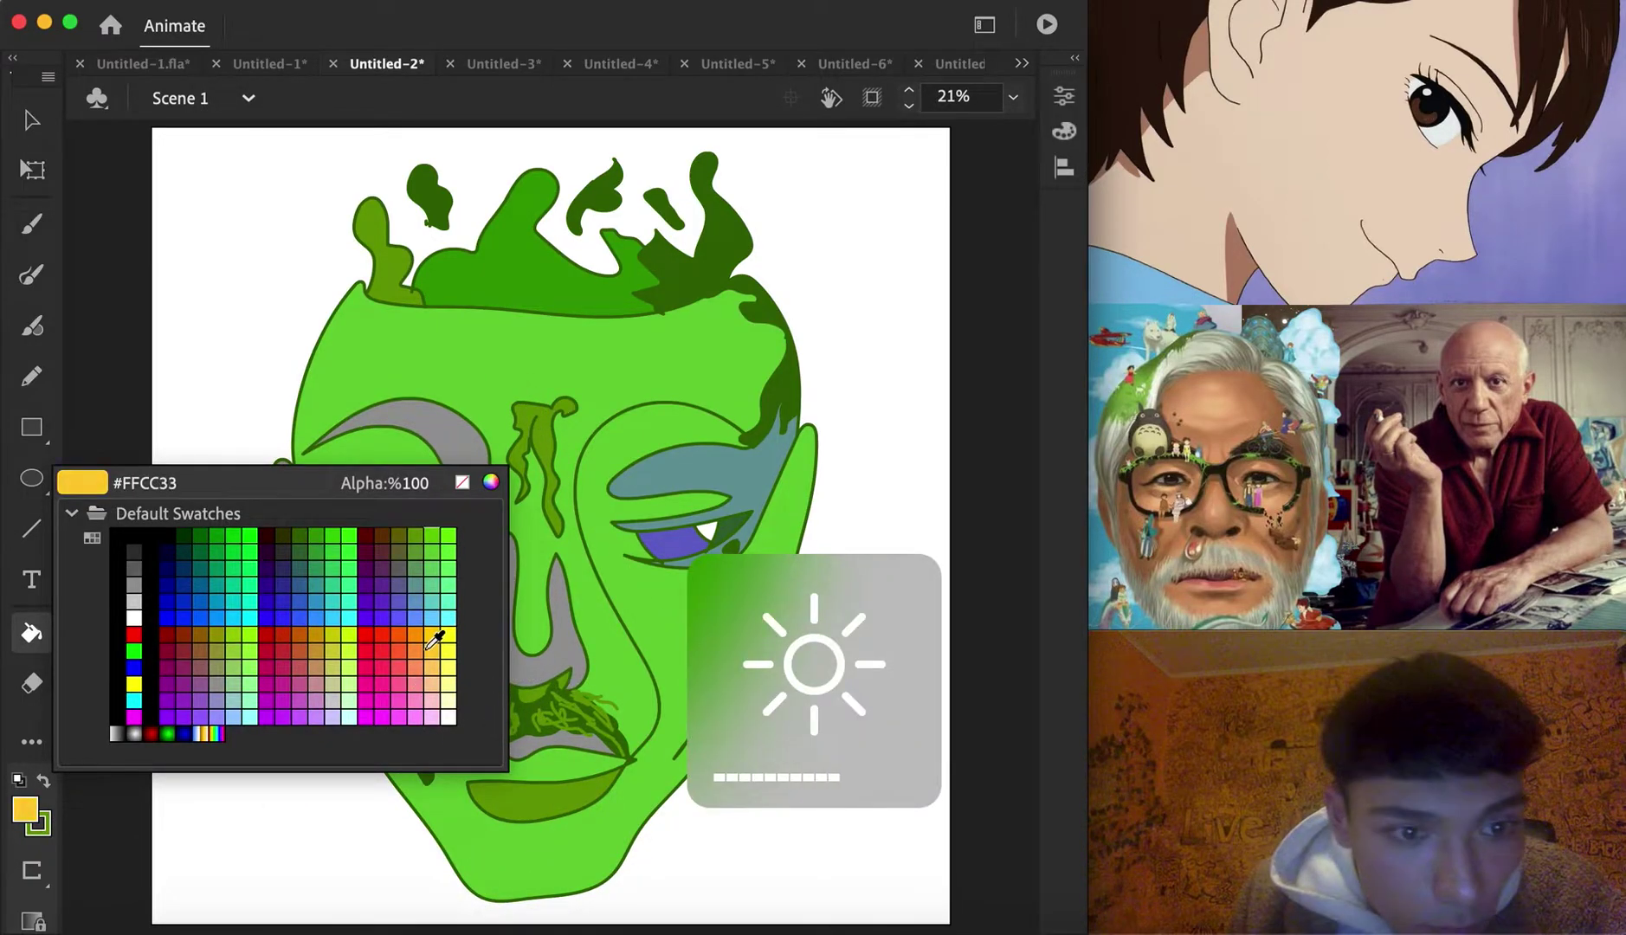
pyautogui.click(317, 541)
pyautogui.click(457, 352)
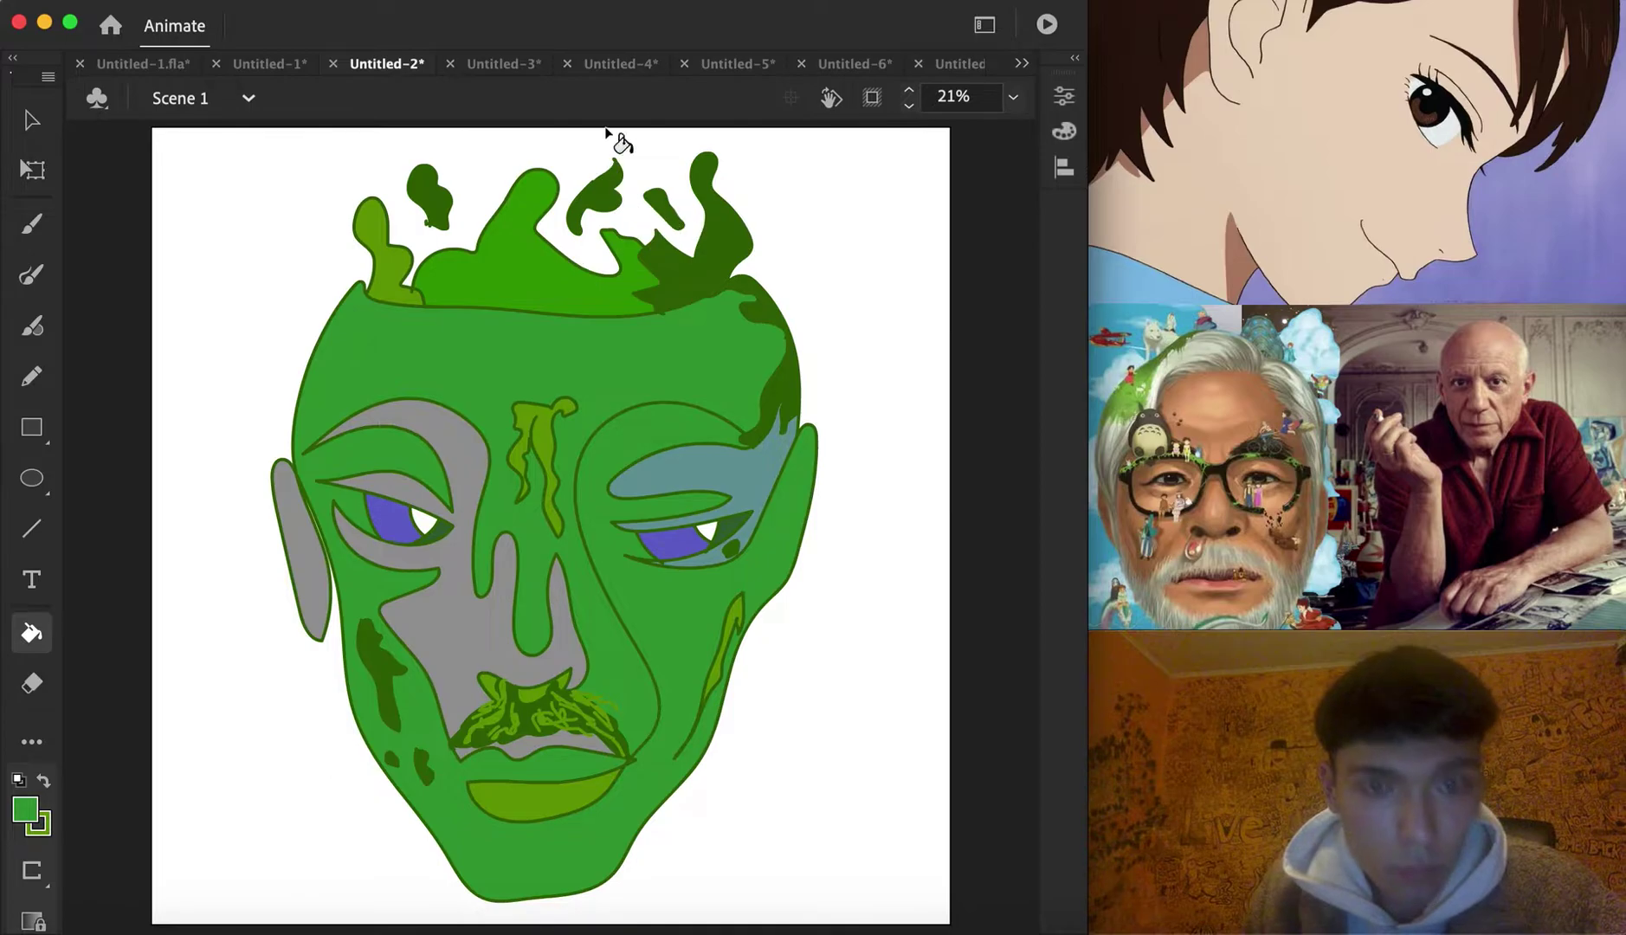
# In the Untitled-3 document, draw a face's eyes, nose, lips and jaw contour with dark blue brush lines
pyautogui.click(474, 66)
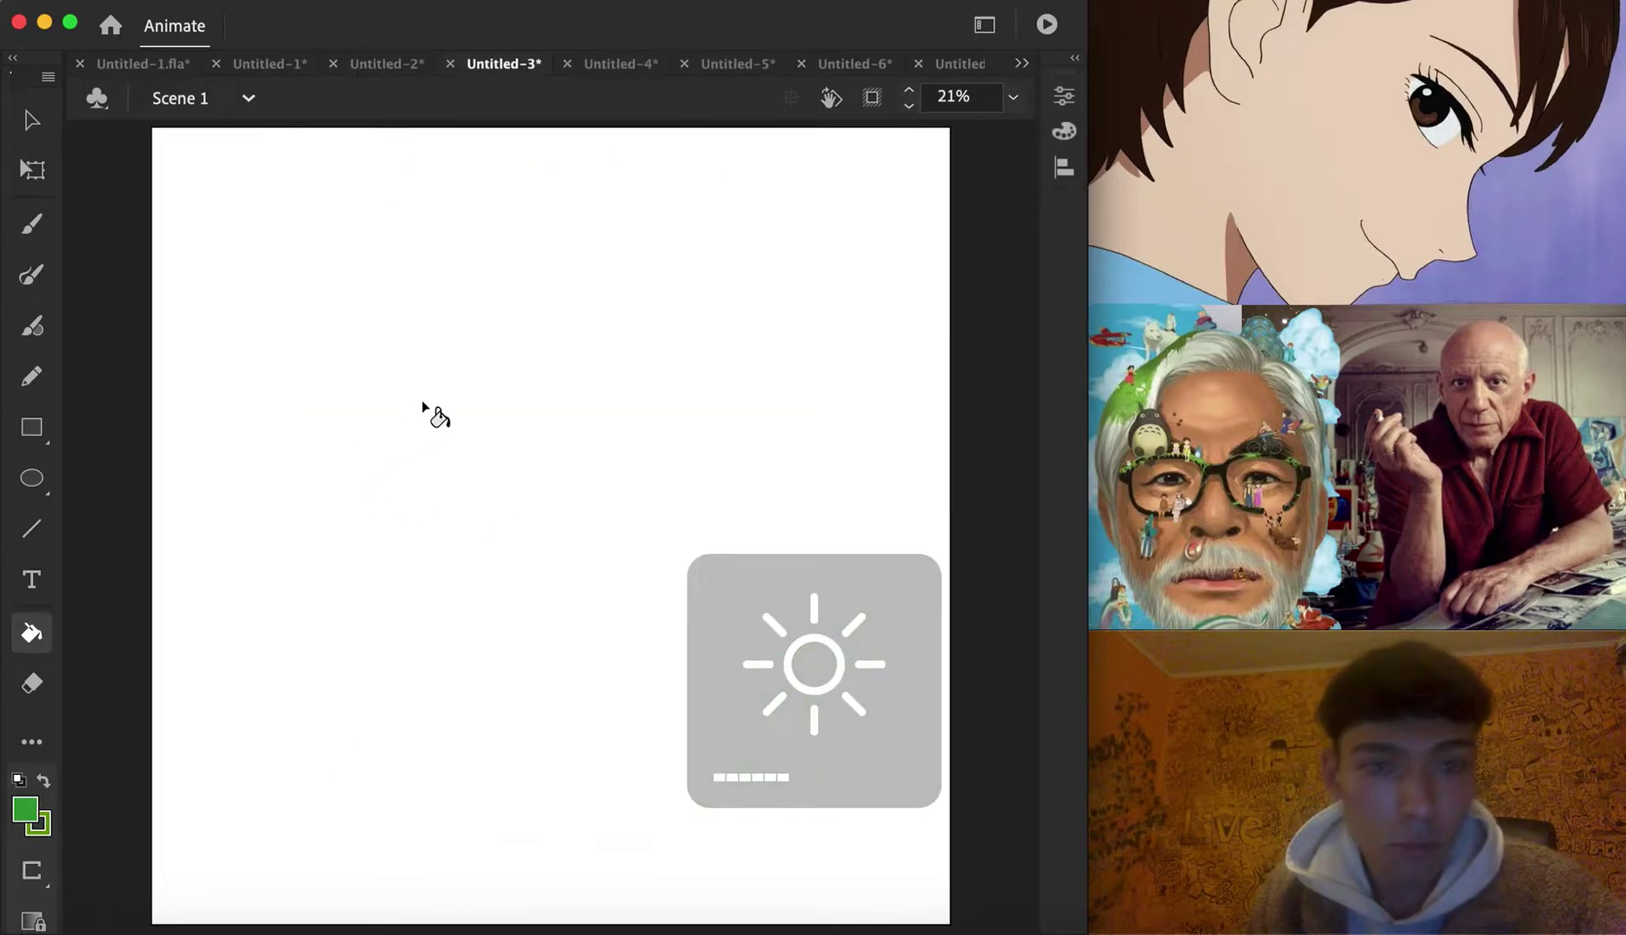
pyautogui.press('b')
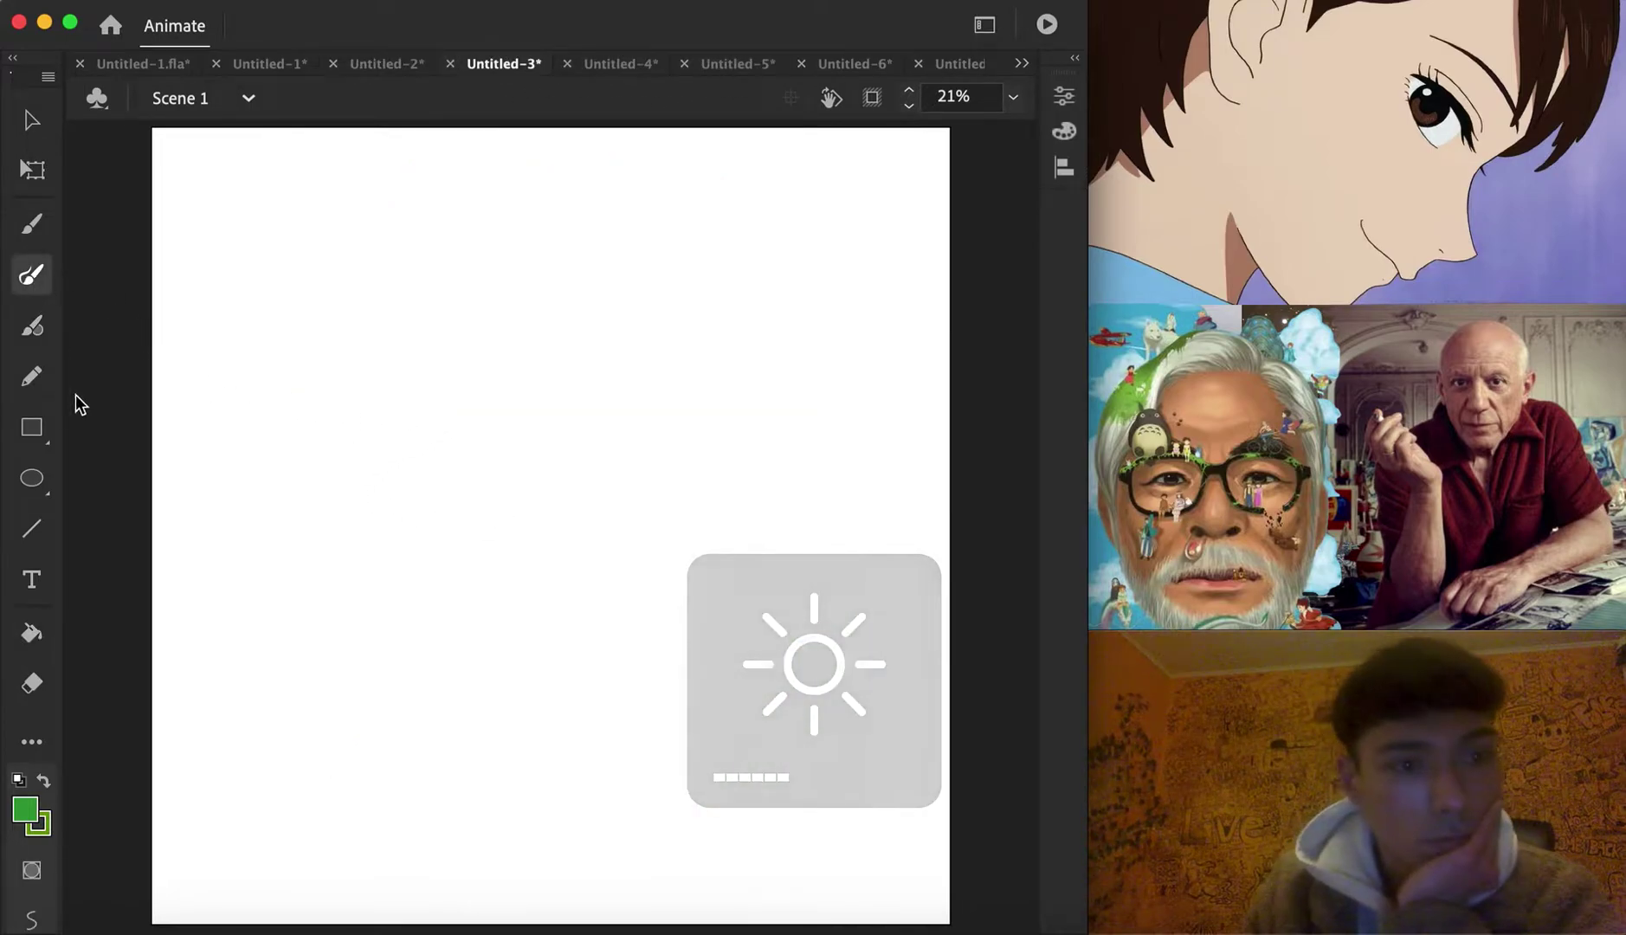
pyautogui.click(38, 823)
pyautogui.click(210, 574)
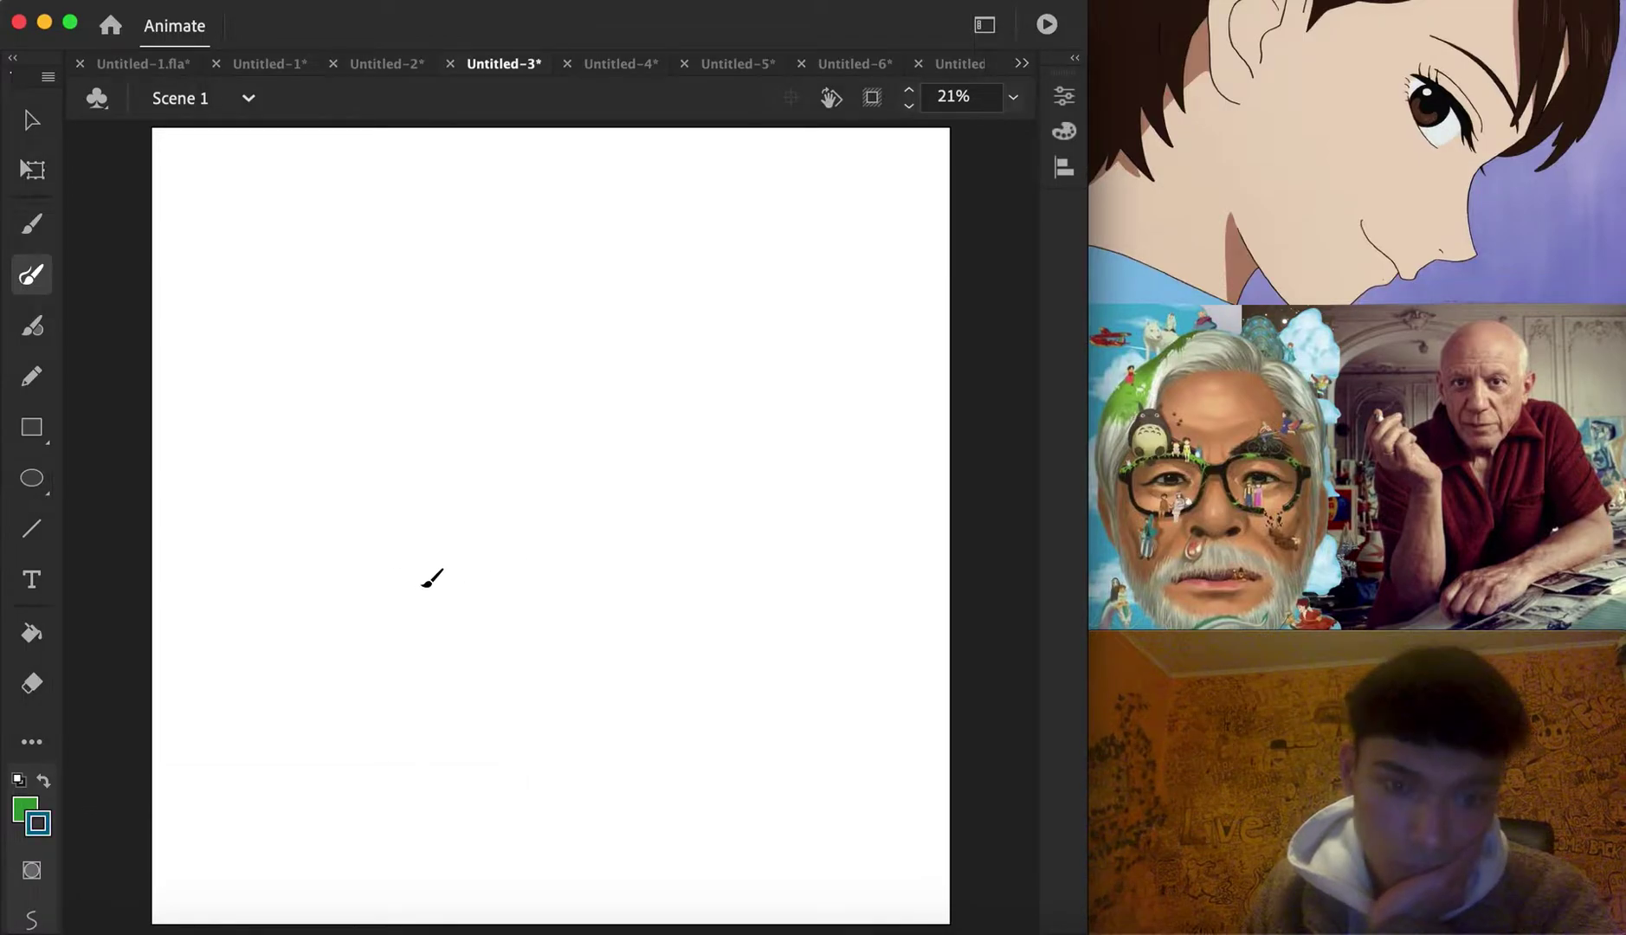
pyautogui.moveTo(485, 404)
pyautogui.mouseDown()
pyautogui.moveTo(462, 453)
pyautogui.moveTo(373, 531)
pyautogui.moveTo(484, 479)
pyautogui.moveTo(427, 540)
pyautogui.moveTo(534, 487)
pyautogui.moveTo(565, 490)
pyautogui.moveTo(543, 527)
pyautogui.moveTo(622, 484)
pyautogui.moveTo(652, 436)
pyautogui.moveTo(608, 414)
pyautogui.moveTo(524, 441)
pyautogui.moveTo(610, 276)
pyautogui.moveTo(642, 305)
pyautogui.moveTo(566, 428)
pyautogui.moveTo(743, 262)
pyautogui.moveTo(826, 314)
pyautogui.moveTo(811, 343)
pyautogui.moveTo(724, 296)
pyautogui.moveTo(727, 331)
pyautogui.moveTo(800, 389)
pyautogui.moveTo(704, 383)
pyautogui.moveTo(660, 326)
pyautogui.moveTo(666, 380)
pyautogui.moveTo(745, 428)
pyautogui.moveTo(817, 411)
pyautogui.moveTo(887, 420)
pyautogui.moveTo(800, 498)
pyautogui.moveTo(708, 531)
pyautogui.moveTo(599, 619)
pyautogui.moveTo(547, 593)
pyautogui.moveTo(381, 573)
pyautogui.moveTo(382, 602)
pyautogui.moveTo(567, 603)
pyautogui.moveTo(511, 684)
pyautogui.moveTo(393, 669)
pyautogui.moveTo(378, 592)
pyautogui.moveTo(299, 601)
pyautogui.moveTo(354, 443)
pyautogui.moveTo(360, 355)
pyautogui.moveTo(412, 273)
pyautogui.moveTo(509, 326)
pyautogui.moveTo(404, 340)
pyautogui.moveTo(494, 349)
pyautogui.moveTo(468, 389)
pyautogui.moveTo(399, 373)
pyautogui.mouseUp()
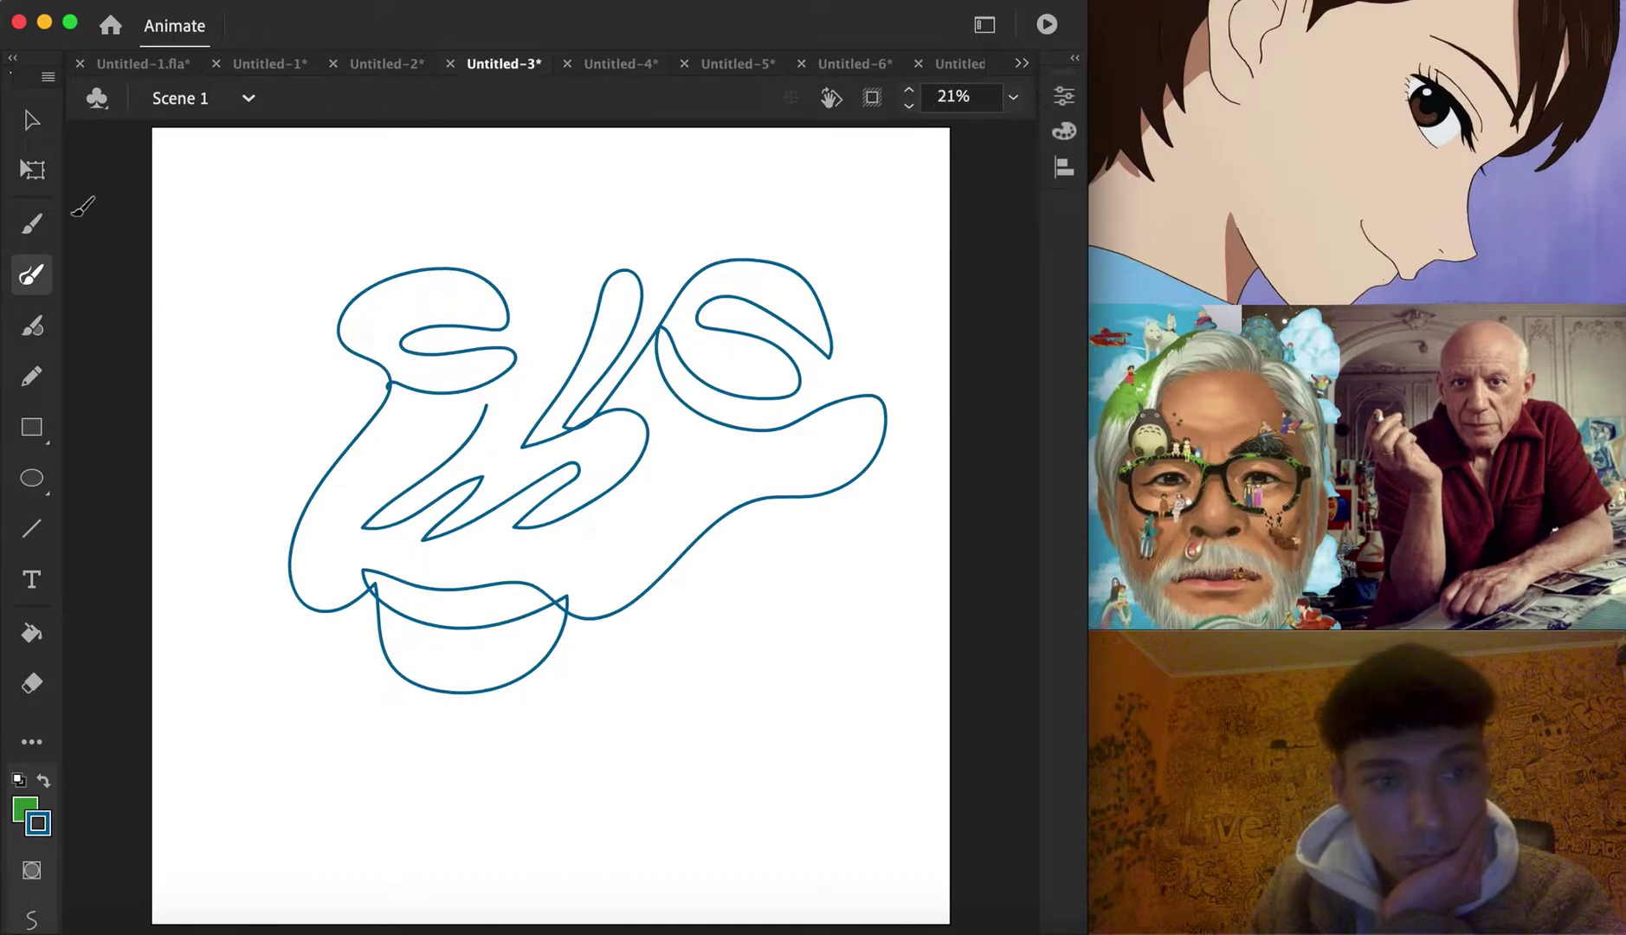
# Move the whole line drawing down to make room above the eyes, and return to the brush
pyautogui.click(47, 130)
pyautogui.moveTo(228, 214)
pyautogui.mouseDown()
pyautogui.moveTo(981, 753)
pyautogui.moveTo(998, 784)
pyautogui.mouseUp()
pyautogui.moveTo(781, 429); pyautogui.dragTo(769, 508)
pyautogui.click(737, 660)
pyautogui.click(31, 275)
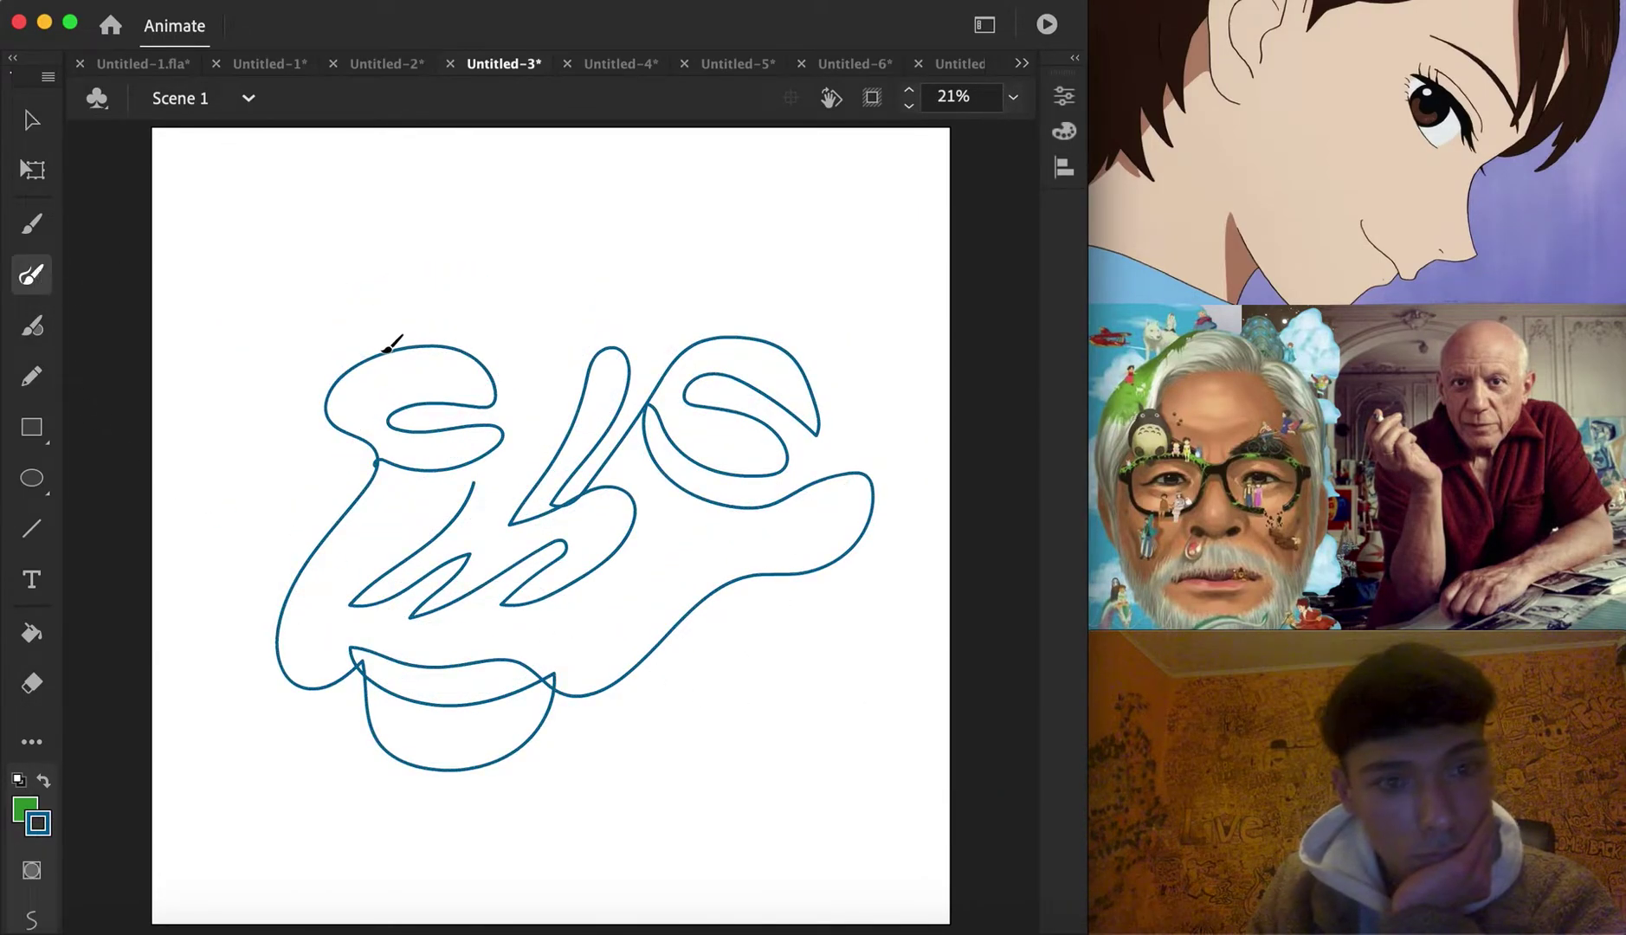
# Draw the wavy, spiked outline of the head, the curved chin band below the lips and the finned shape under the jaw
pyautogui.moveTo(372, 358)
pyautogui.mouseDown()
pyautogui.moveTo(465, 267)
pyautogui.moveTo(594, 225)
pyautogui.moveTo(548, 282)
pyautogui.moveTo(663, 256)
pyautogui.moveTo(575, 317)
pyautogui.moveTo(708, 258)
pyautogui.moveTo(739, 284)
pyautogui.moveTo(812, 282)
pyautogui.moveTo(878, 366)
pyautogui.moveTo(870, 437)
pyautogui.moveTo(836, 476)
pyautogui.mouseUp()
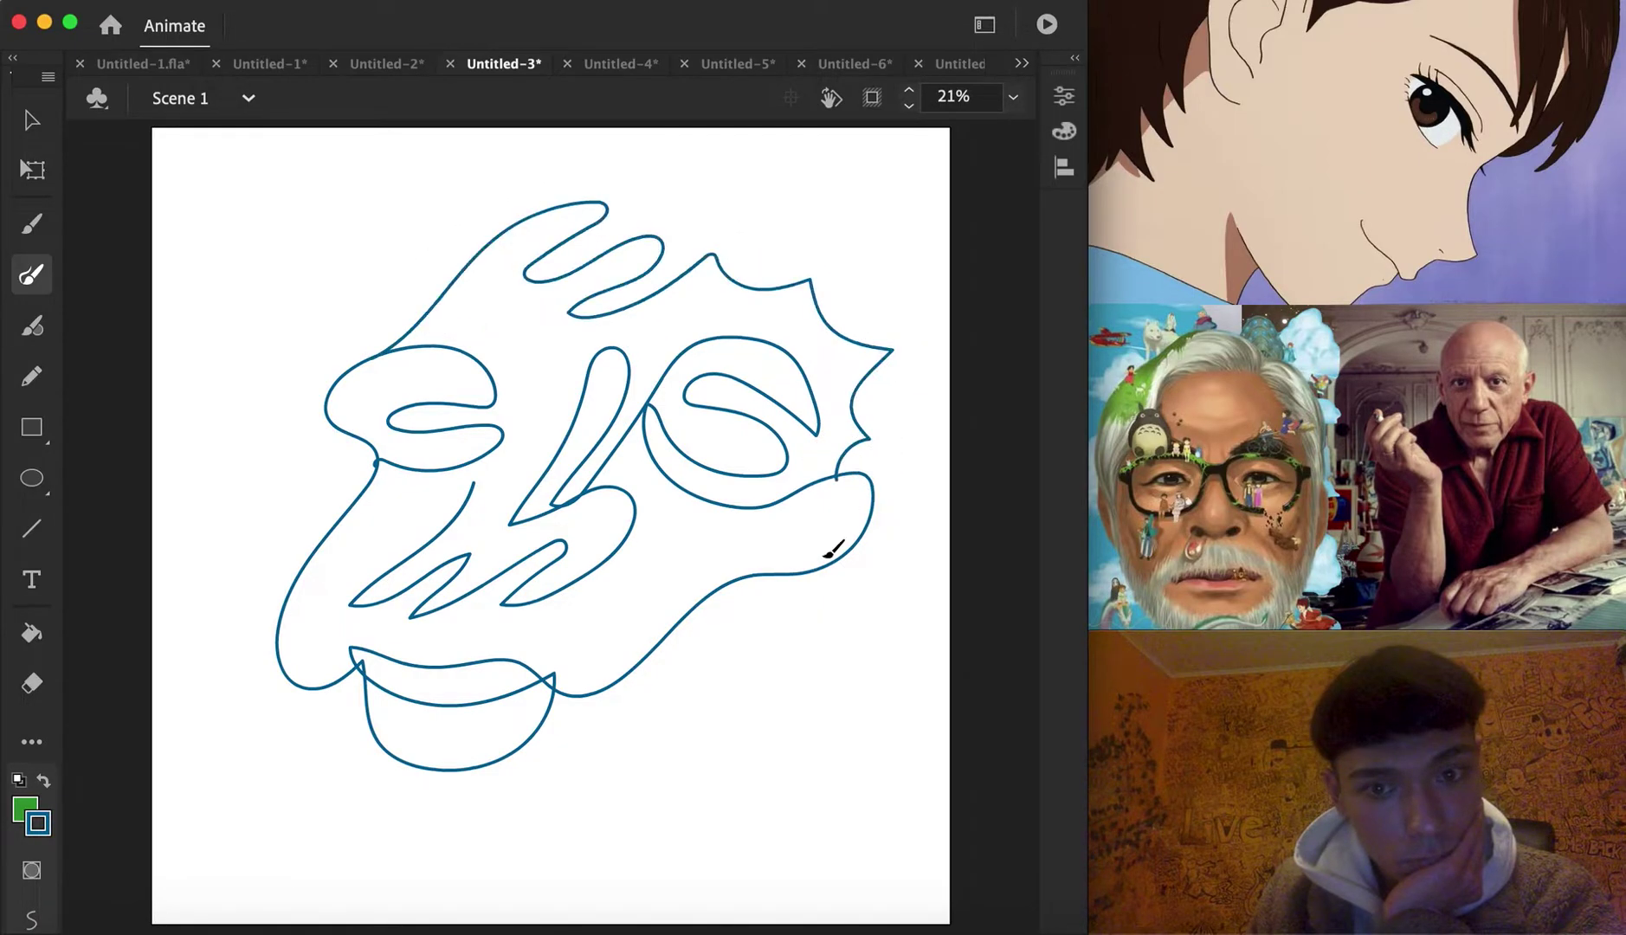
pyautogui.moveTo(342, 682)
pyautogui.mouseDown()
pyautogui.moveTo(365, 754)
pyautogui.moveTo(537, 807)
pyautogui.moveTo(722, 712)
pyautogui.moveTo(690, 709)
pyautogui.moveTo(691, 686)
pyautogui.moveTo(649, 728)
pyautogui.moveTo(583, 743)
pyautogui.moveTo(561, 697)
pyautogui.mouseUp()
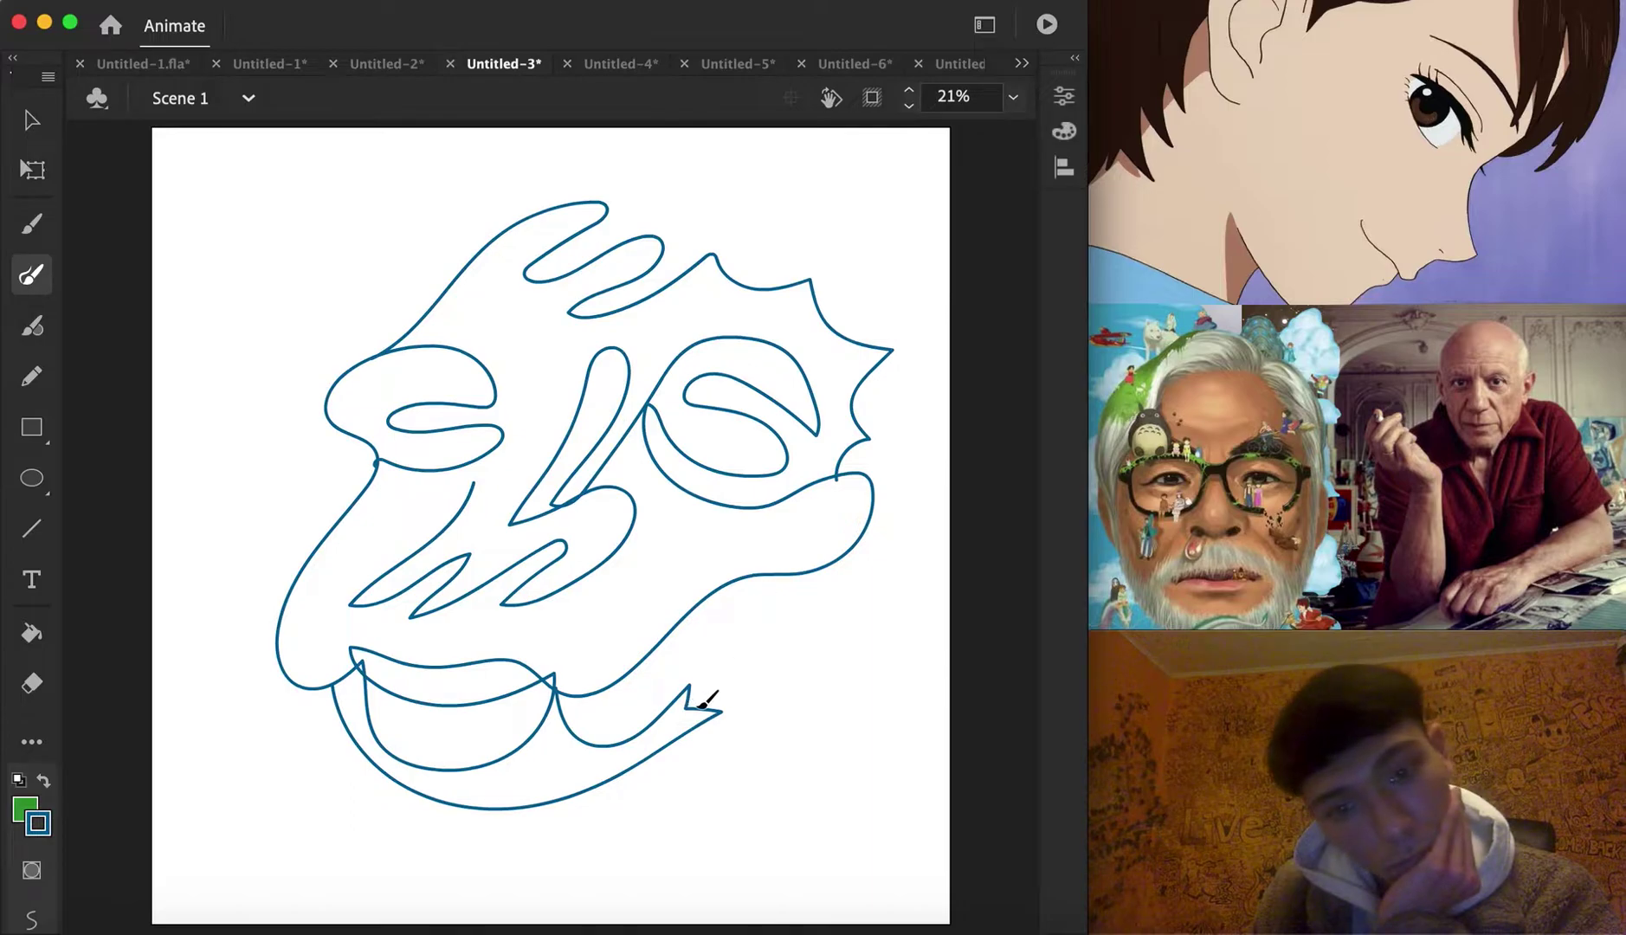
pyautogui.moveTo(719, 709)
pyautogui.mouseDown()
pyautogui.moveTo(729, 625)
pyautogui.moveTo(783, 666)
pyautogui.moveTo(741, 586)
pyautogui.mouseUp()
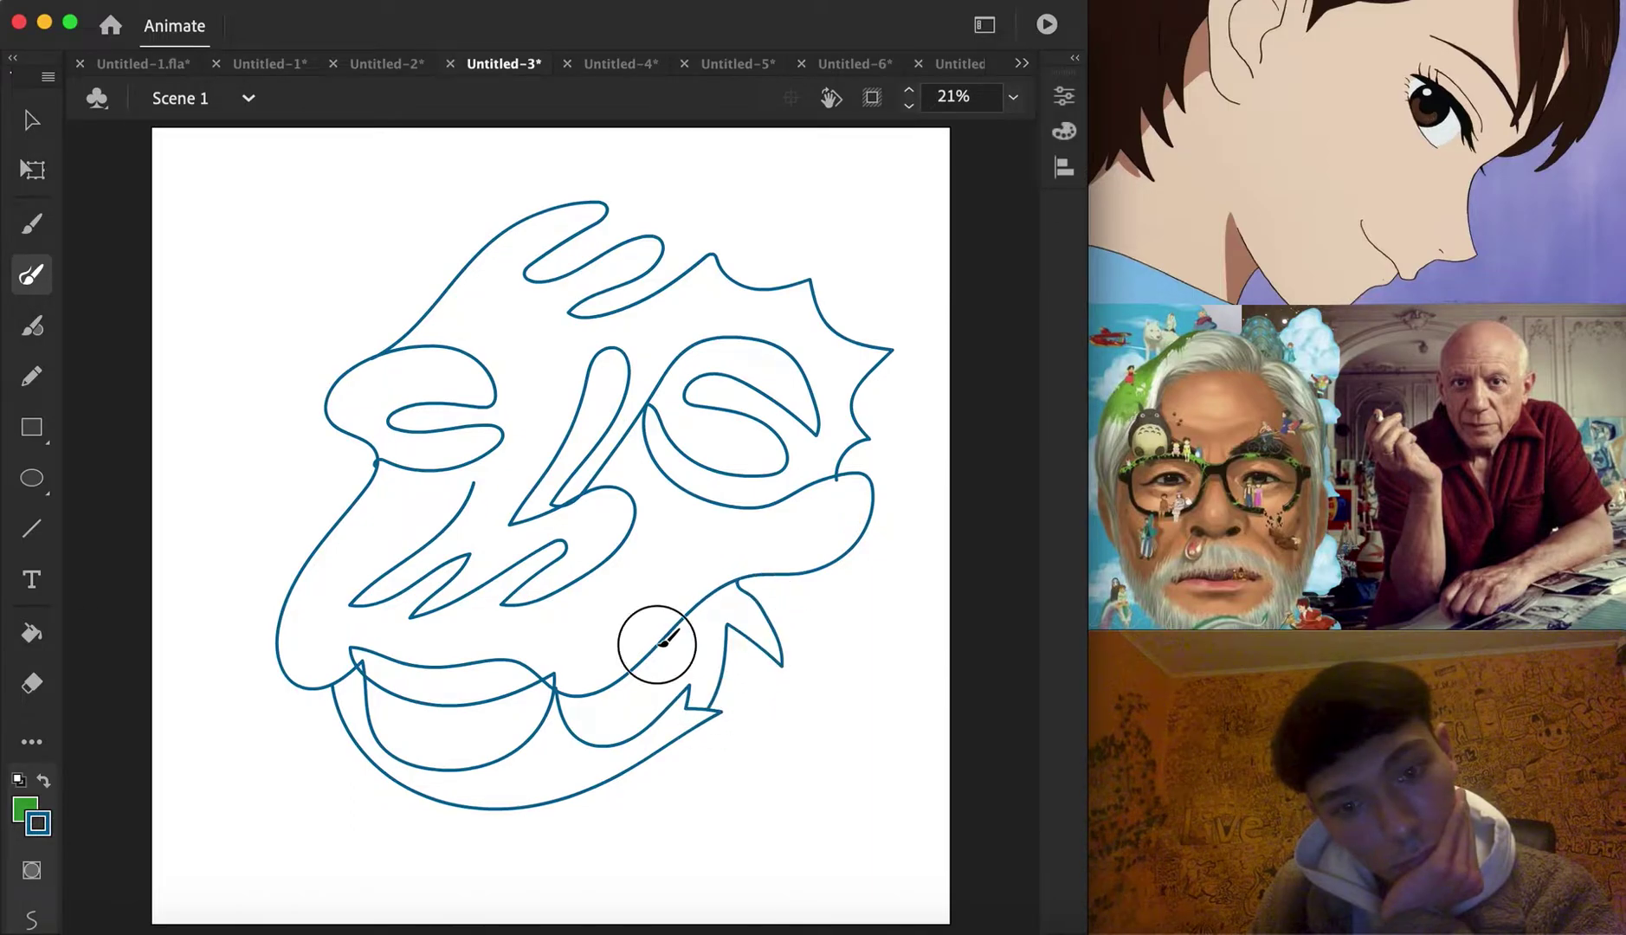
# Add a dividing line and short gill strokes under the jaw, plus a small leaf-like shape beneath the right eye
pyautogui.moveTo(658, 643); pyautogui.dragTo(667, 710)
pyautogui.moveTo(701, 635)
pyautogui.mouseDown()
pyautogui.moveTo(684, 606)
pyautogui.moveTo(700, 636)
pyautogui.mouseUp()
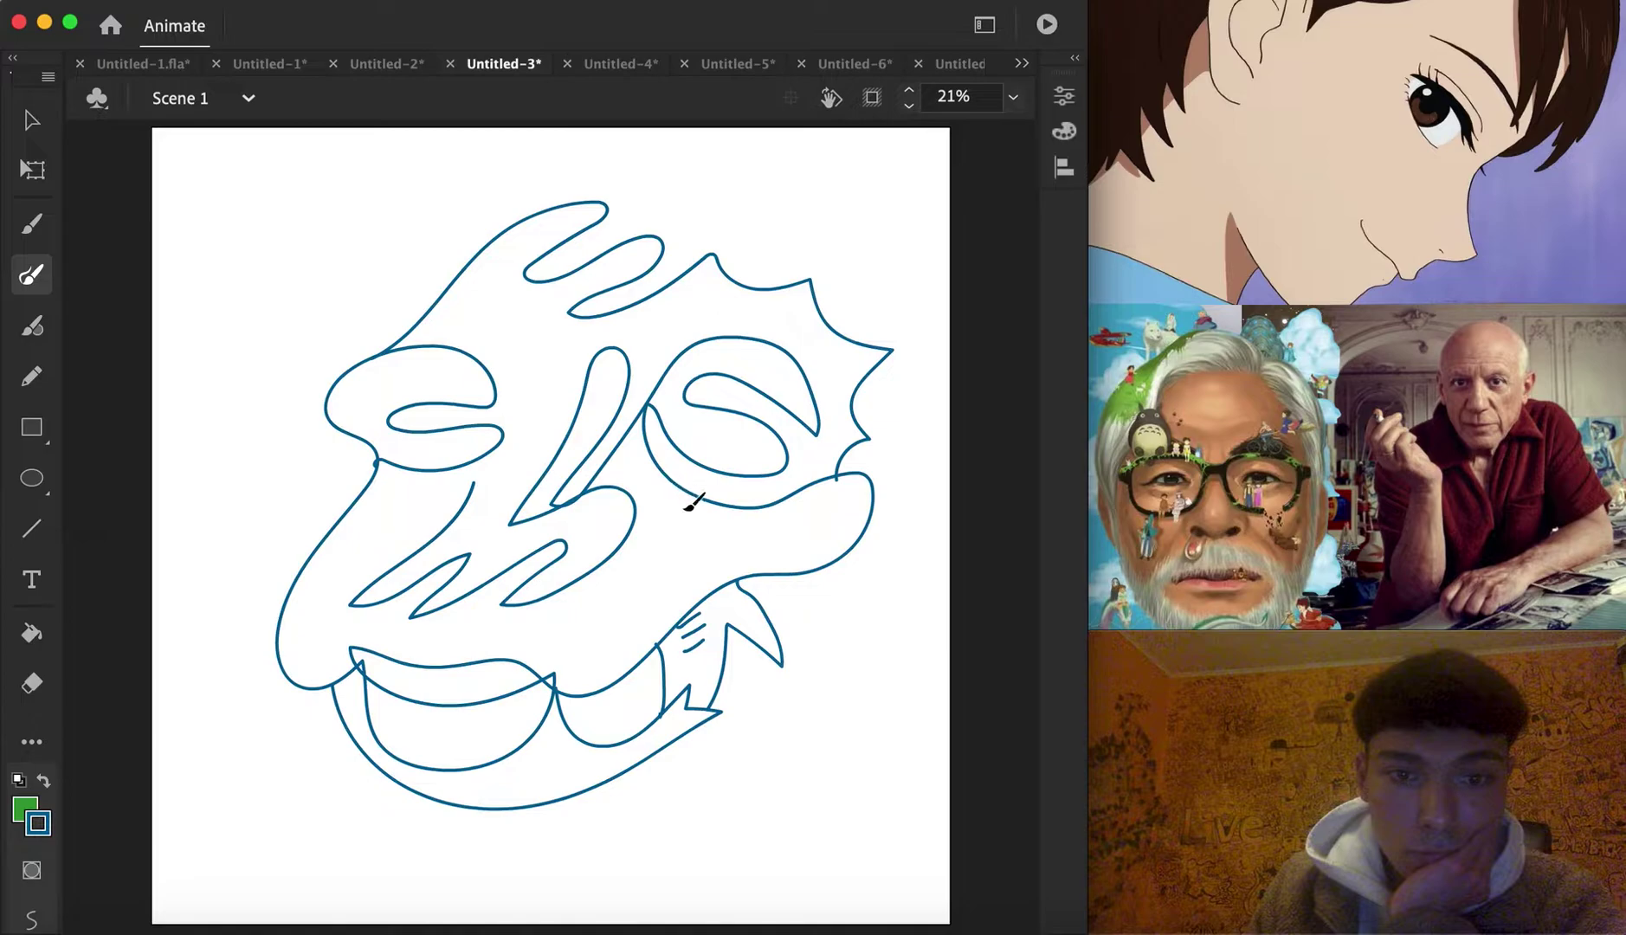
pyautogui.moveTo(725, 497)
pyautogui.mouseDown()
pyautogui.moveTo(658, 459)
pyautogui.moveTo(689, 489)
pyautogui.mouseUp()
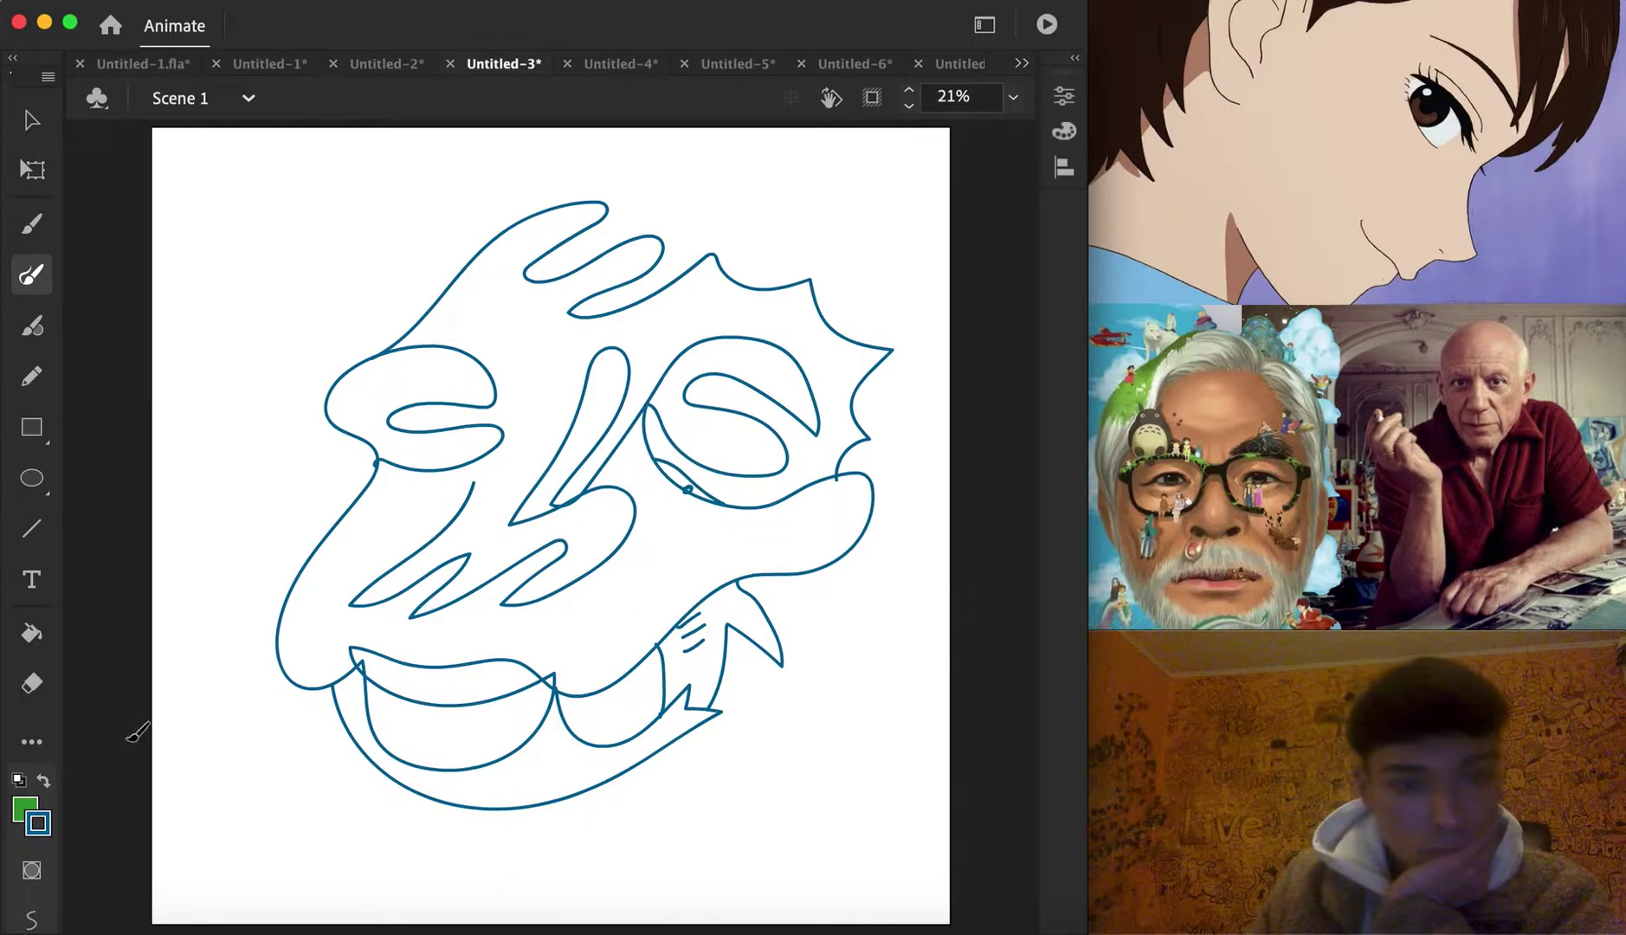
# Fill the finned shape under the jaw and the small shape beneath the right eye with pale teal
pyautogui.click(38, 633)
pyautogui.click(31, 820)
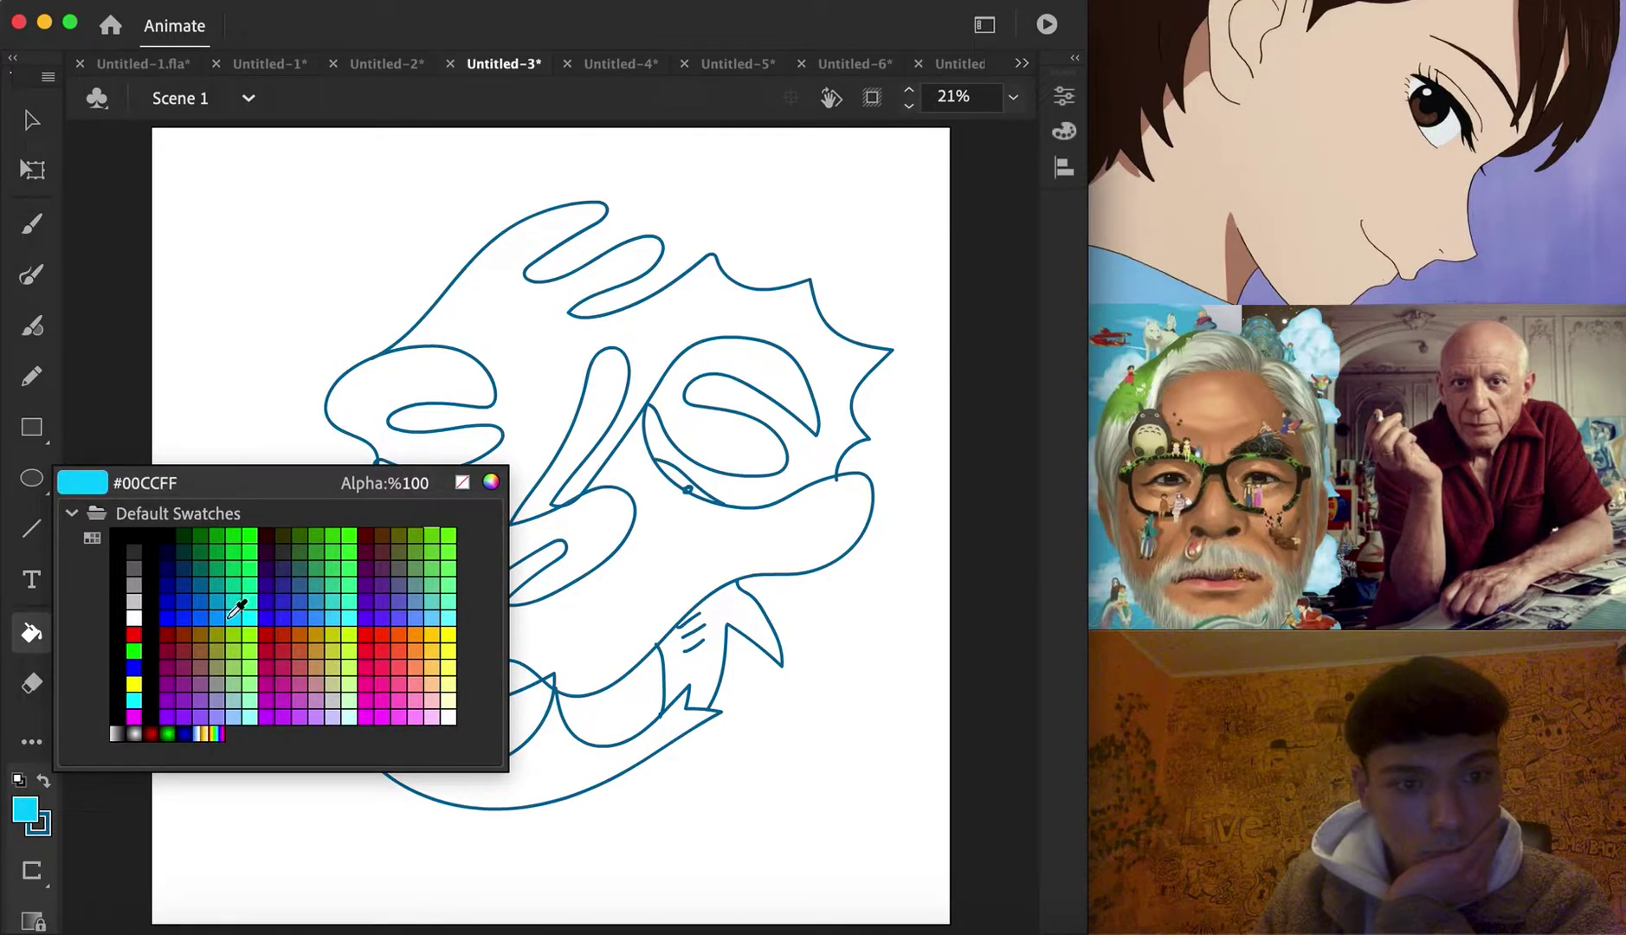
pyautogui.click(238, 694)
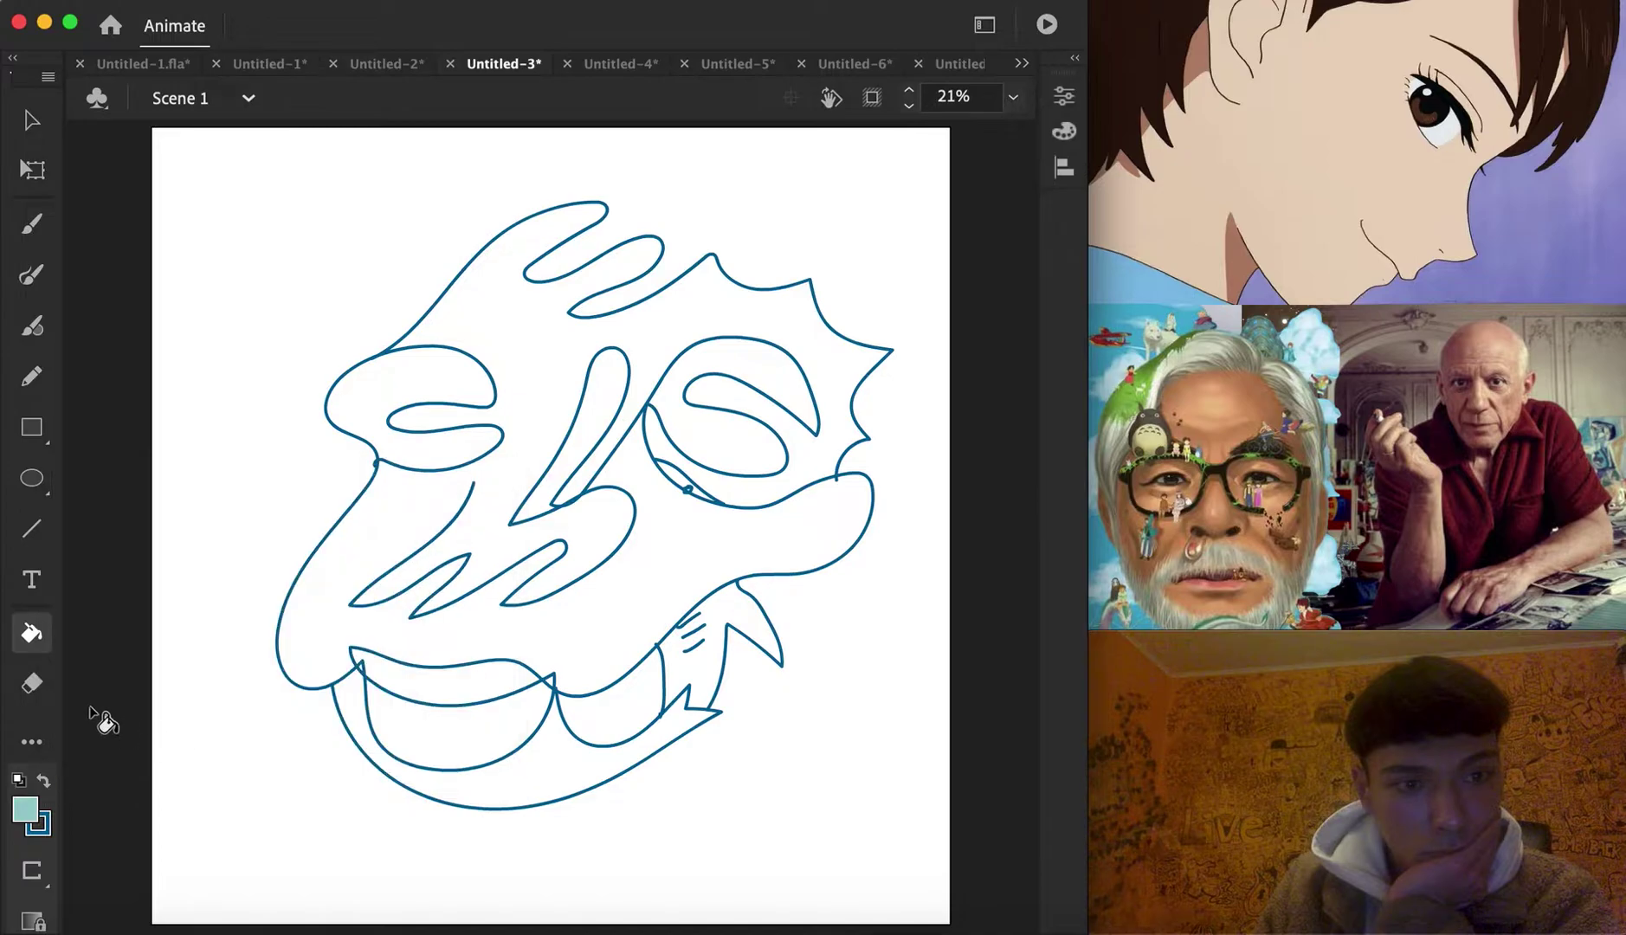
pyautogui.click(670, 686)
pyautogui.click(674, 480)
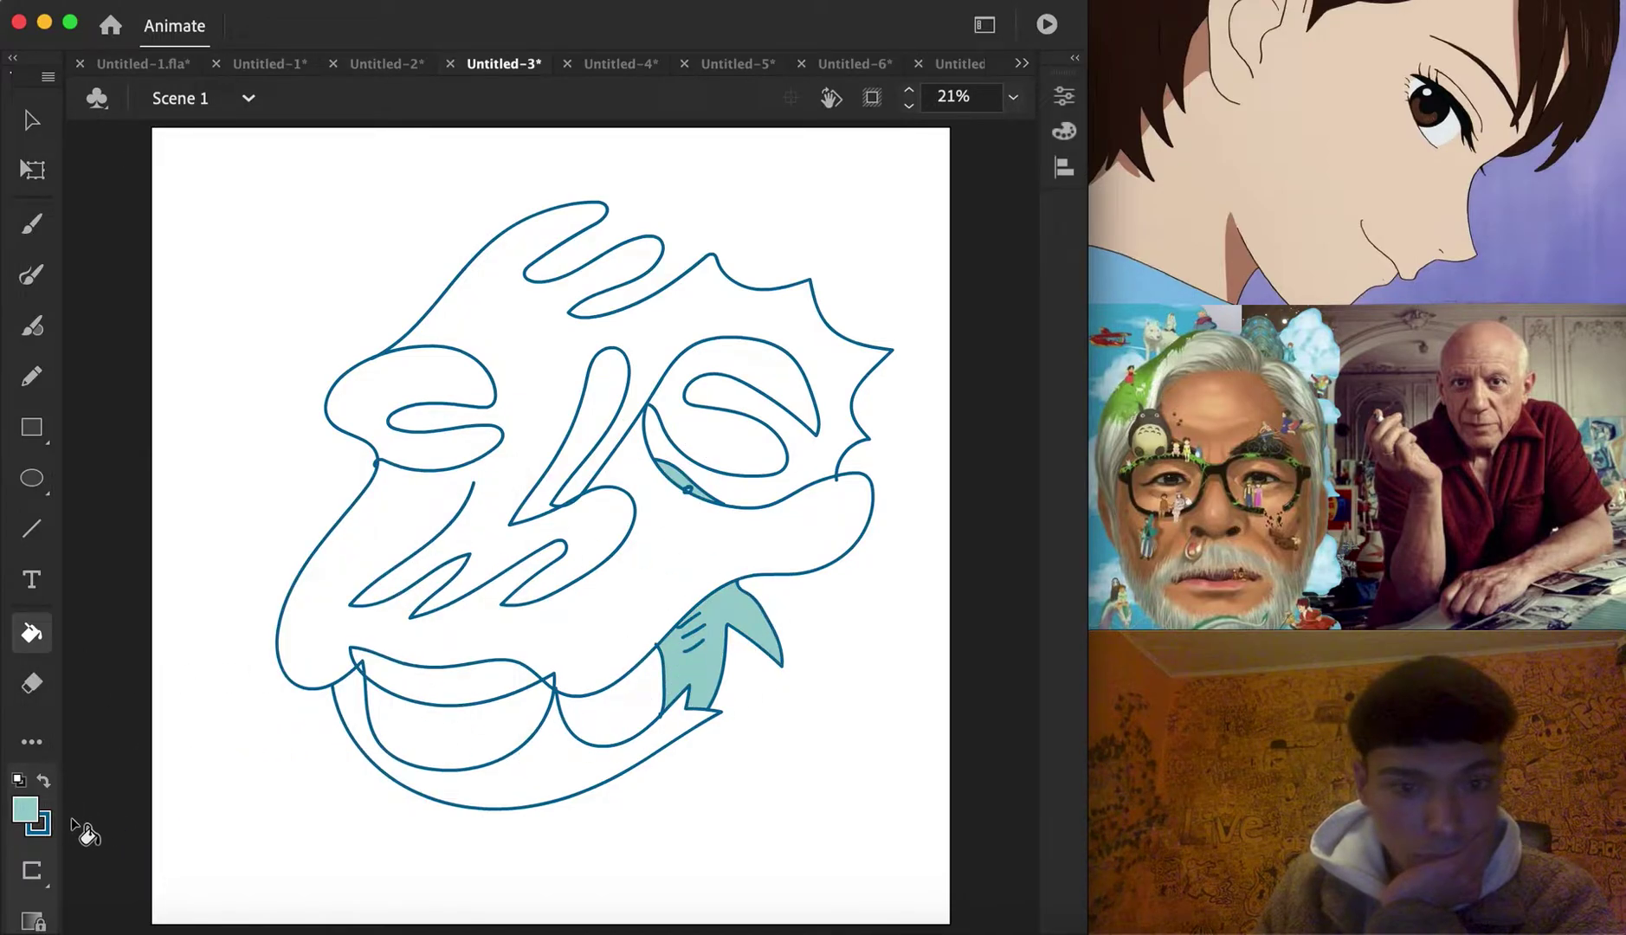
# Fill the curved chin band with #00CCCC
pyautogui.click(38, 814)
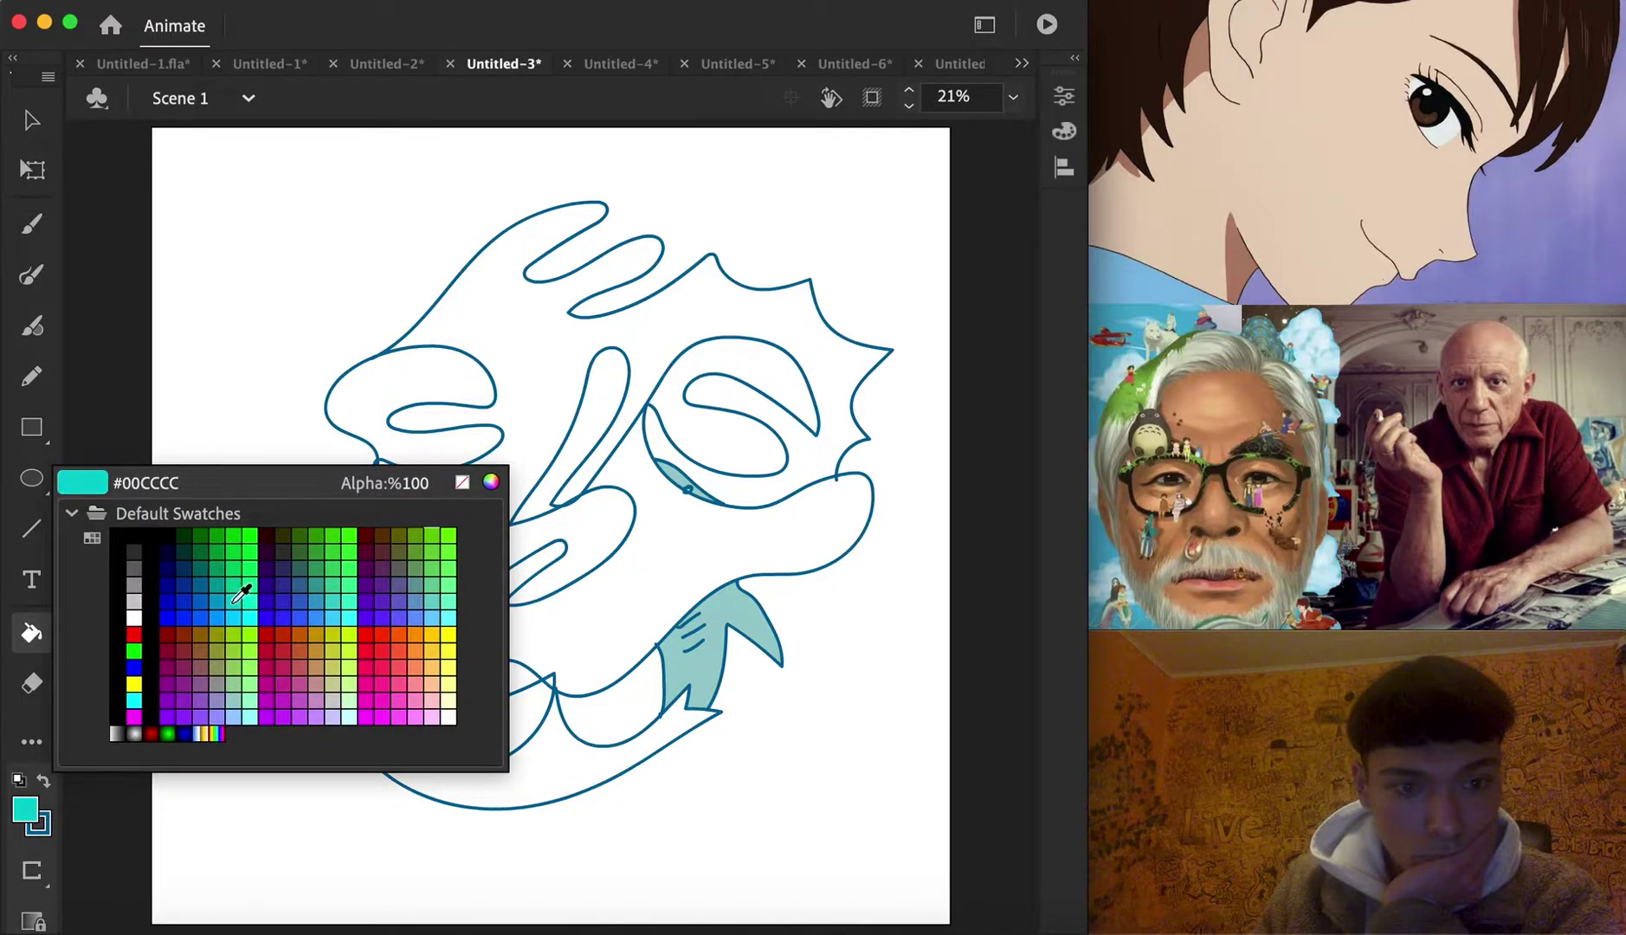
pyautogui.click(240, 592)
pyautogui.click(515, 771)
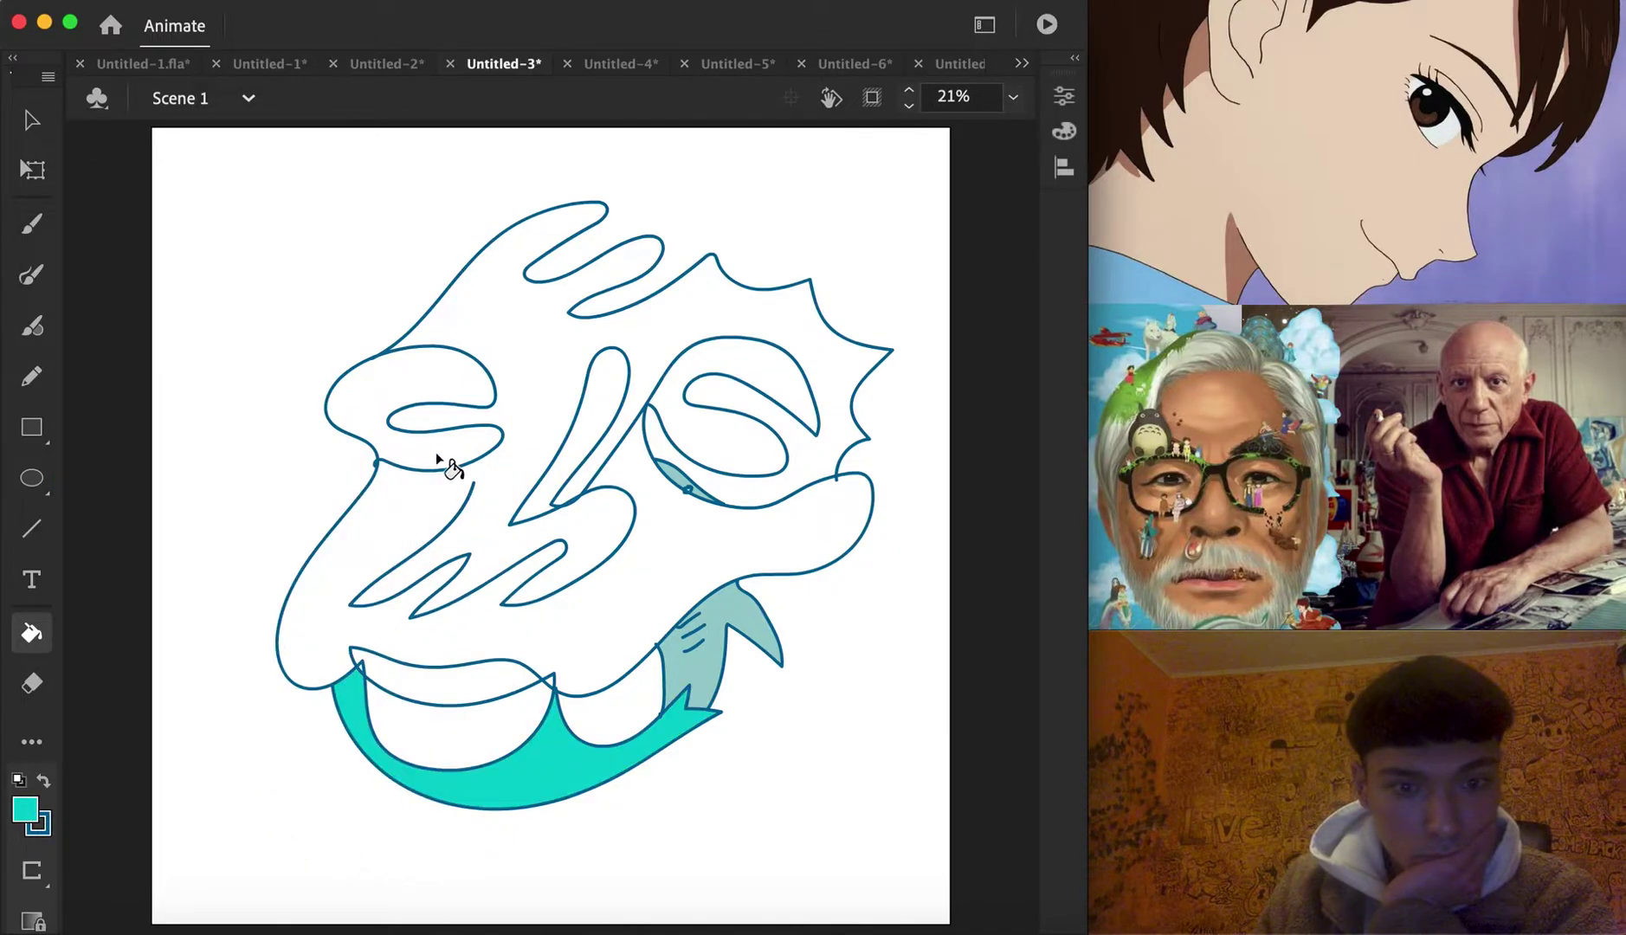
# Fill the face and the lower lip with navy blue
pyautogui.click(35, 807)
pyautogui.click(188, 571)
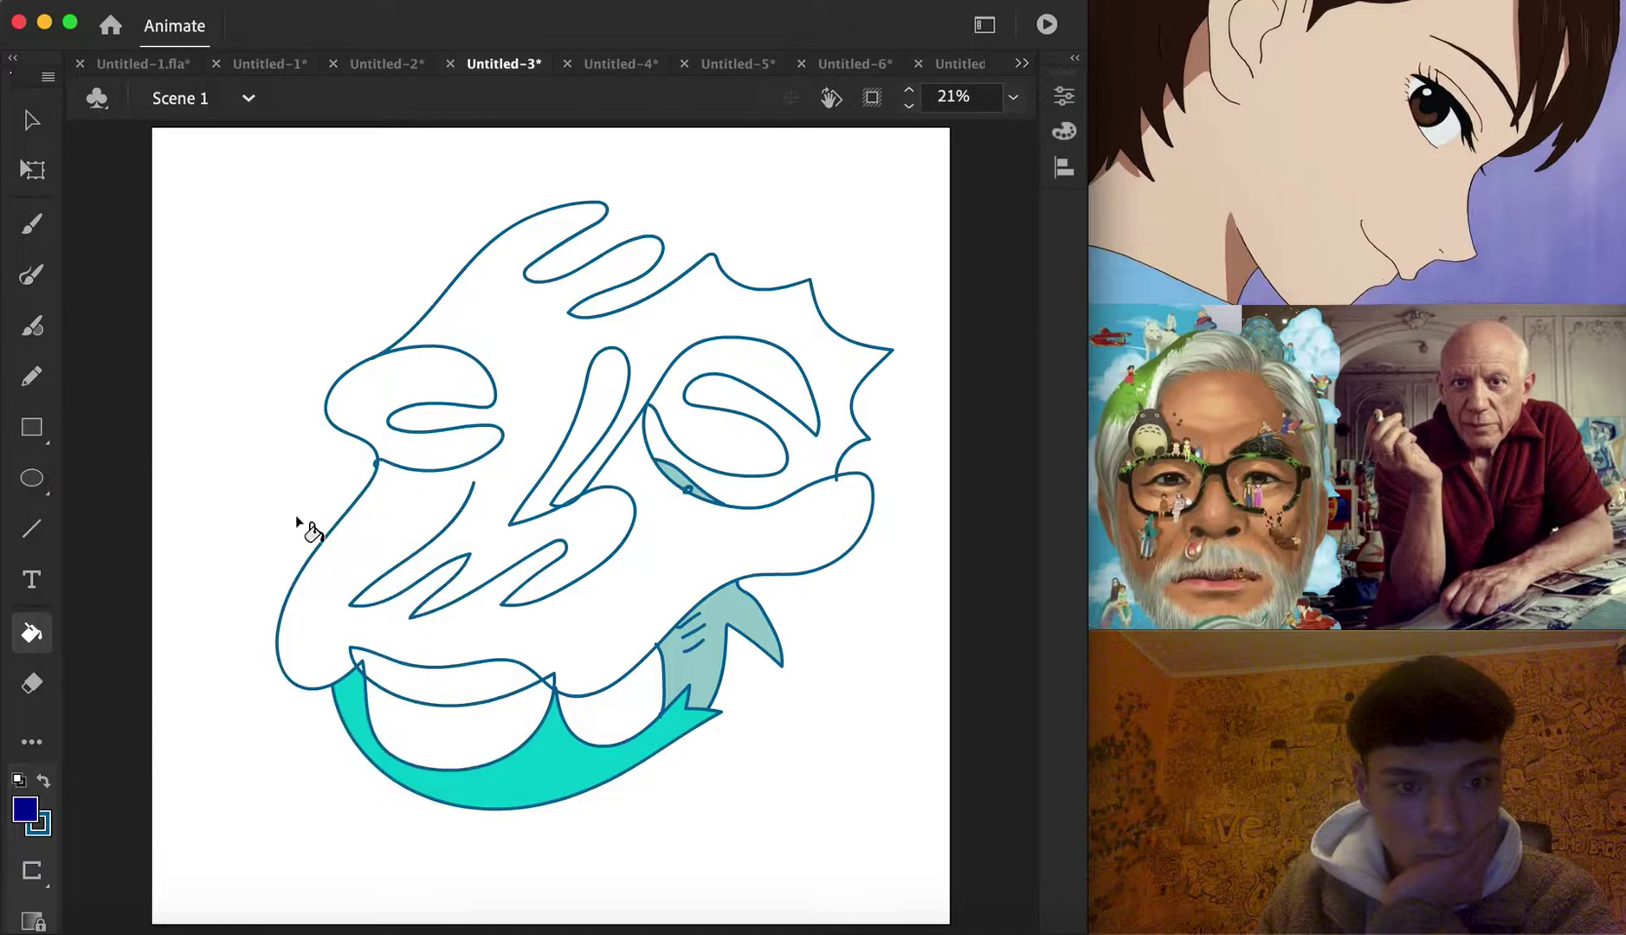
pyautogui.click(574, 404)
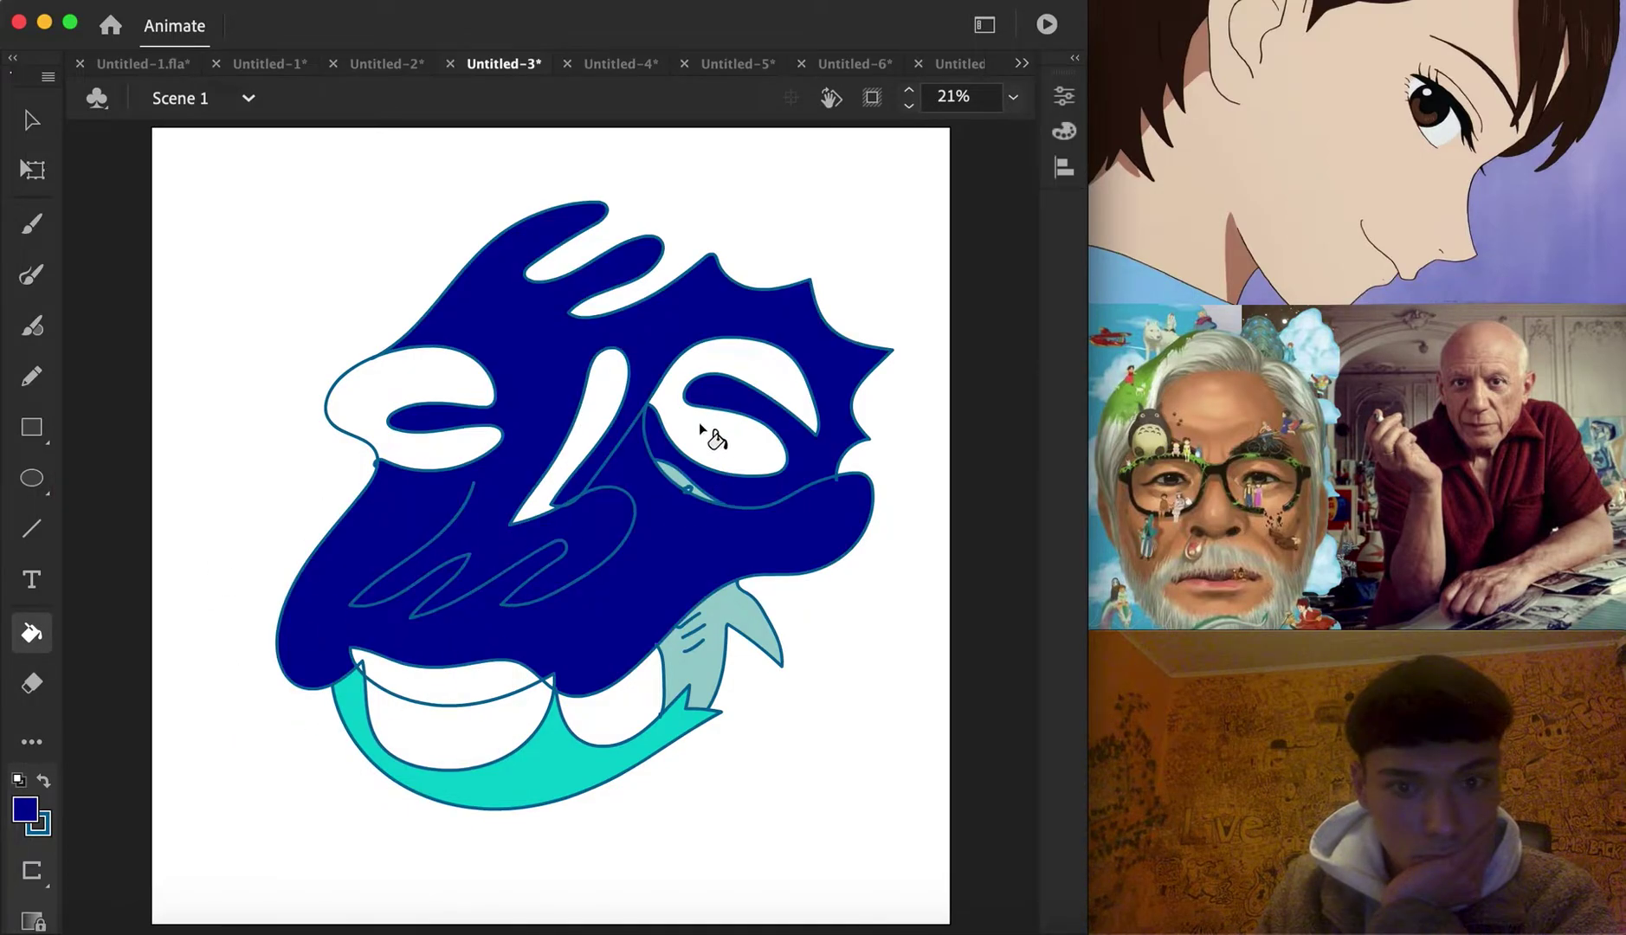
pyautogui.click(468, 736)
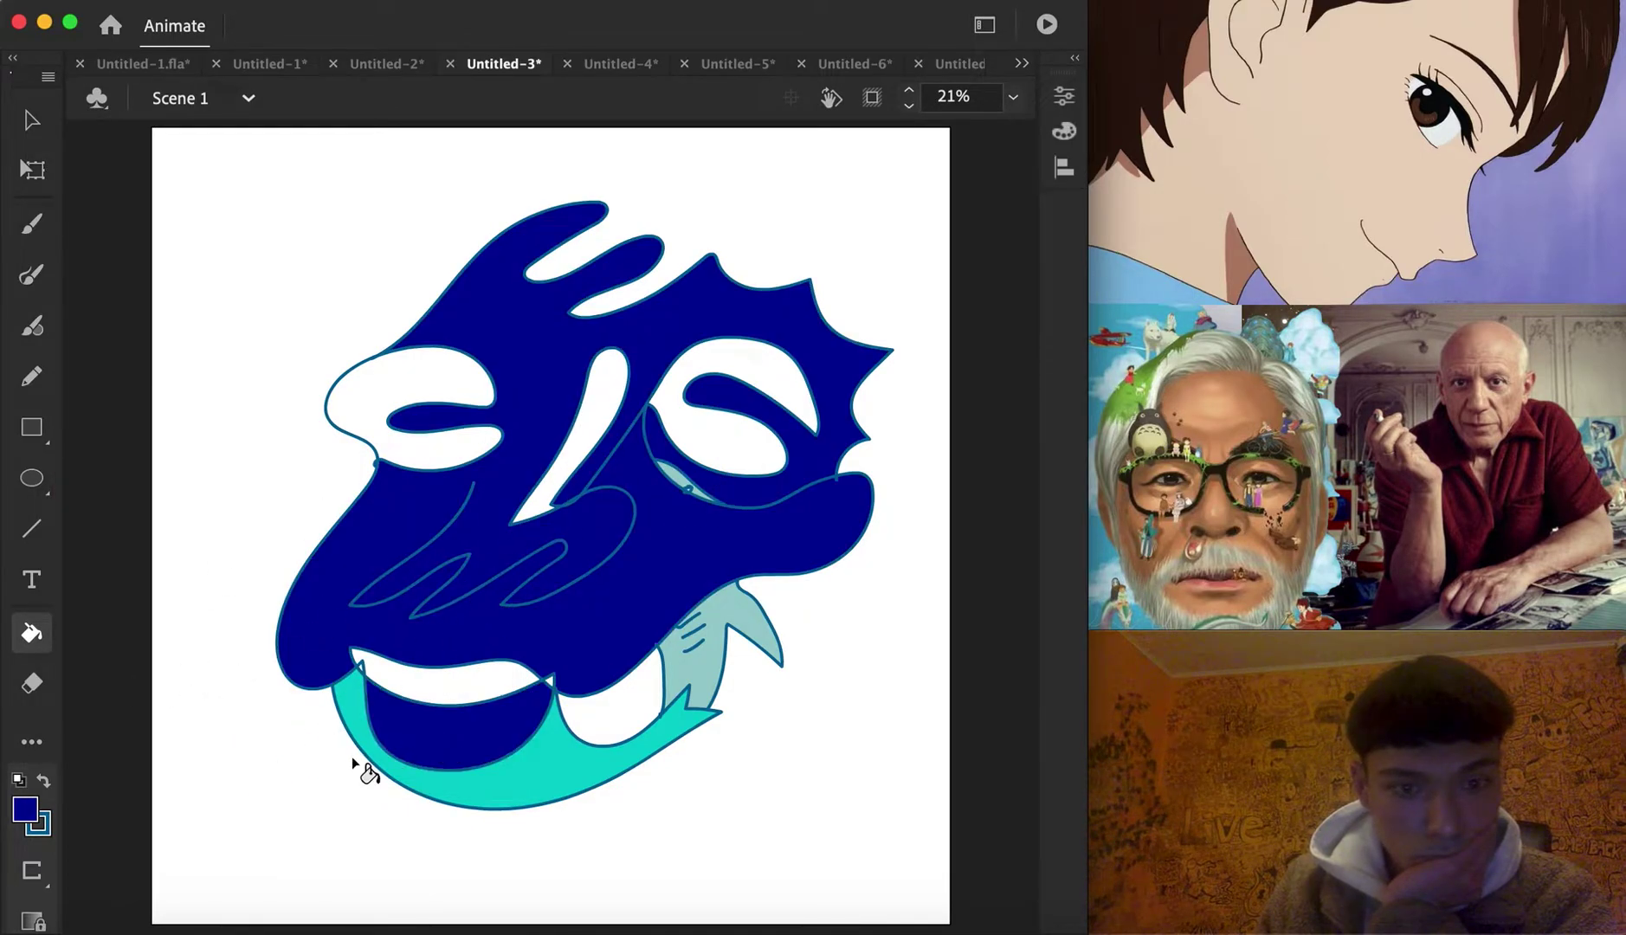
# Fill the upper lip, both eye shapes, the nose bridge and the pocket beneath the jaw with medium blue
pyautogui.click(19, 811)
pyautogui.click(208, 597)
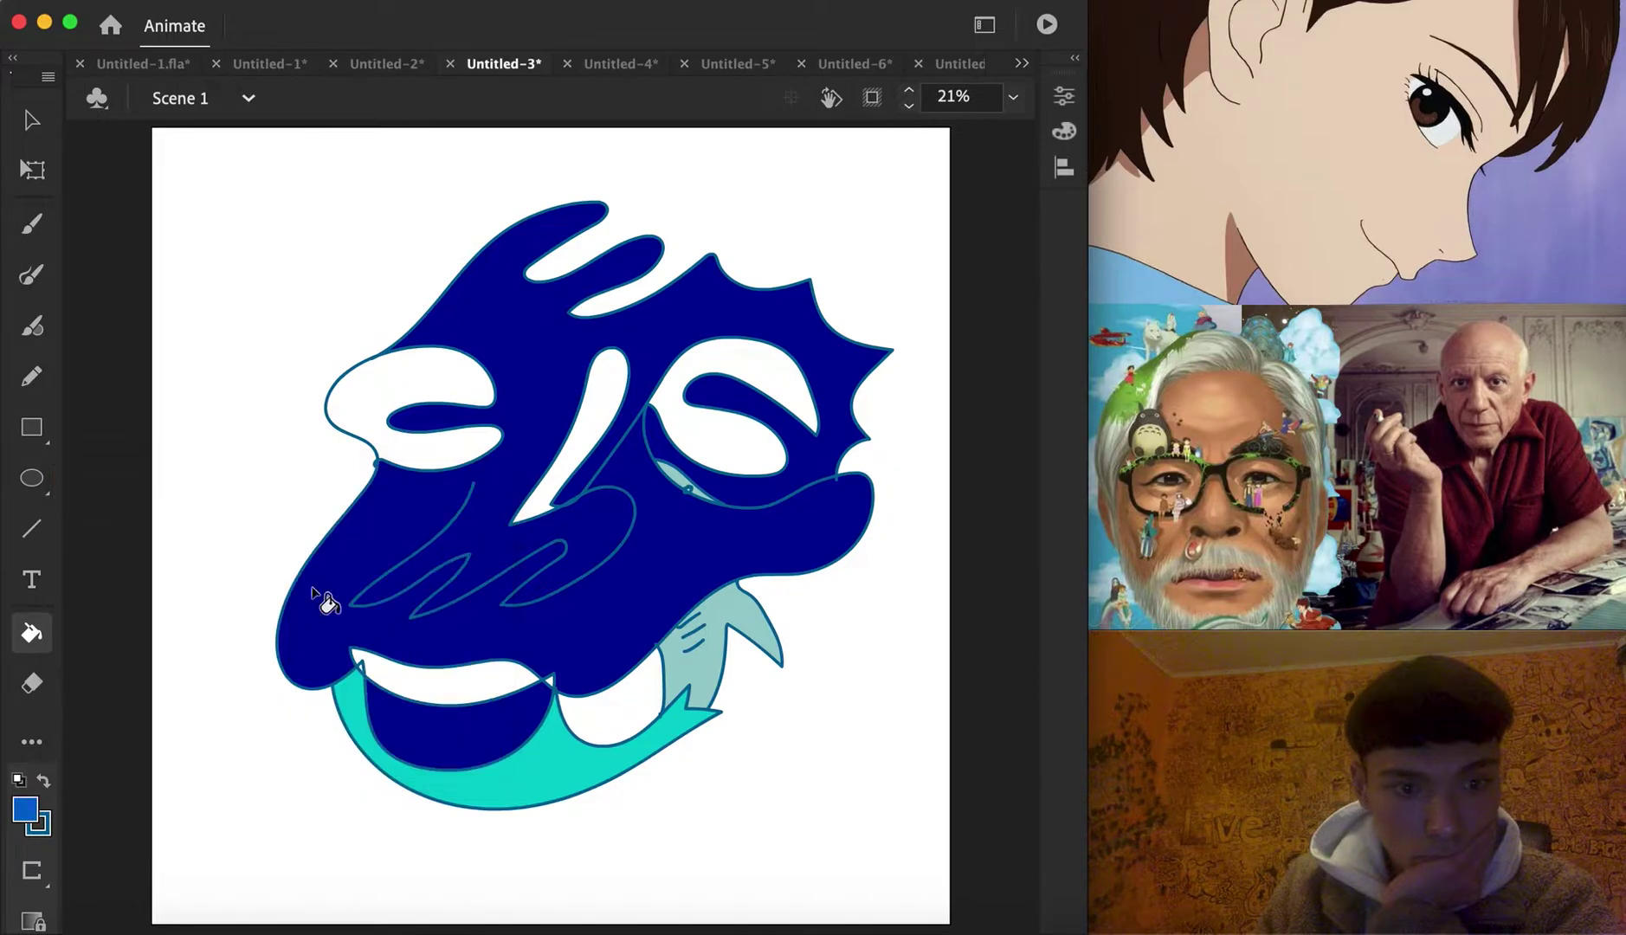
pyautogui.click(425, 675)
pyautogui.click(415, 382)
pyautogui.click(737, 374)
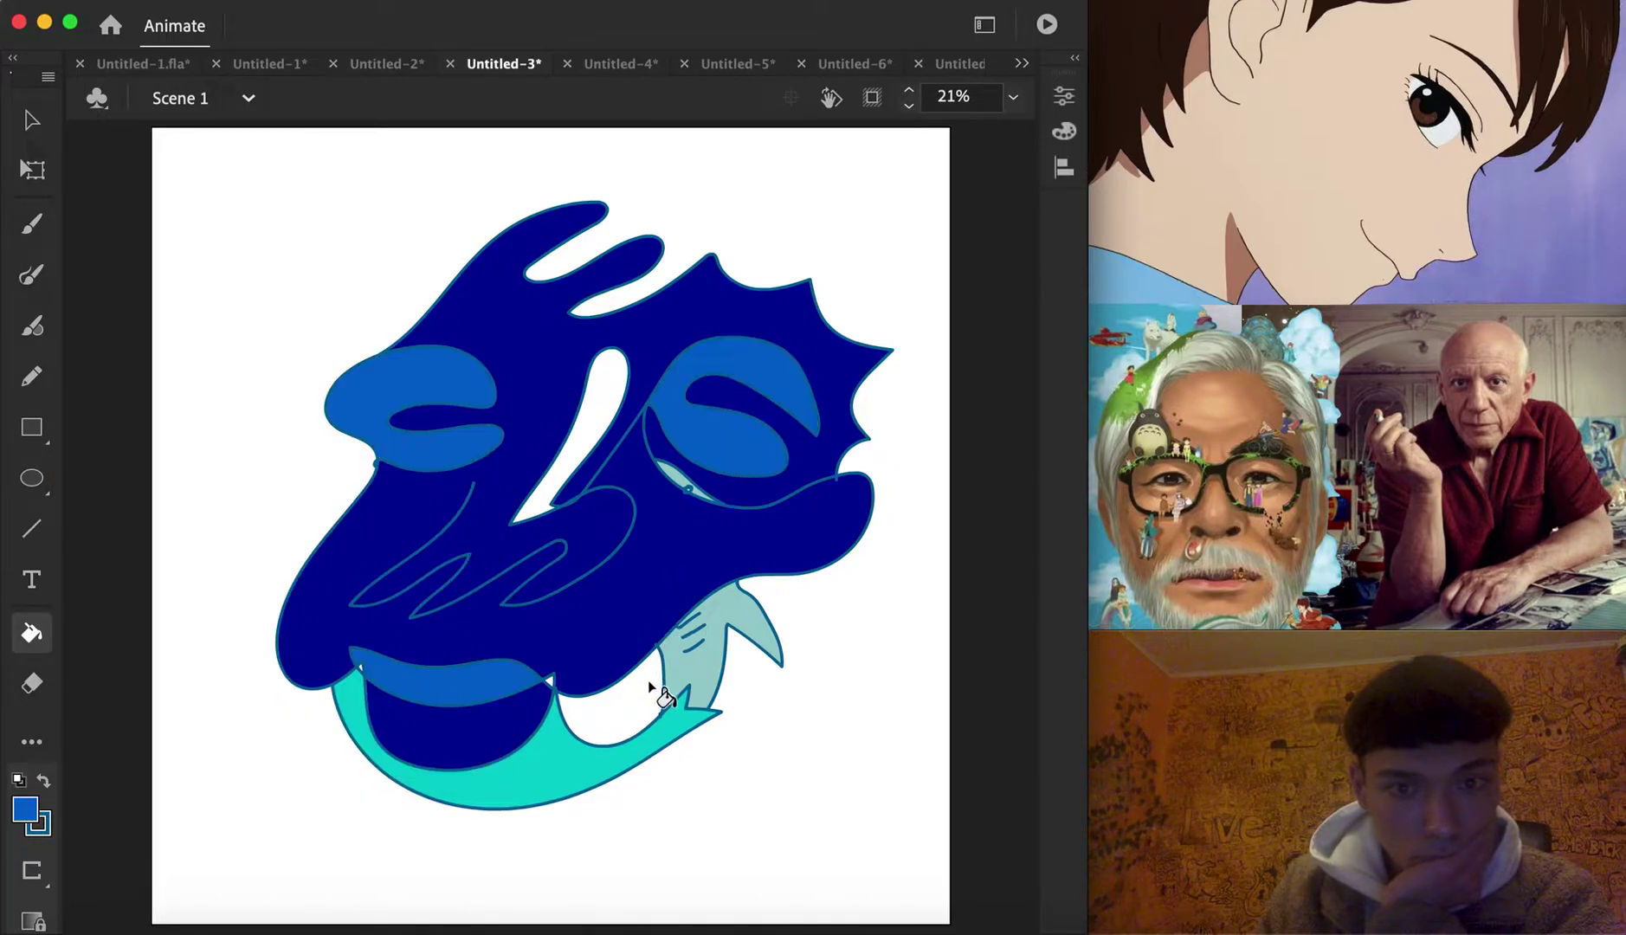
pyautogui.click(641, 724)
pyautogui.click(609, 420)
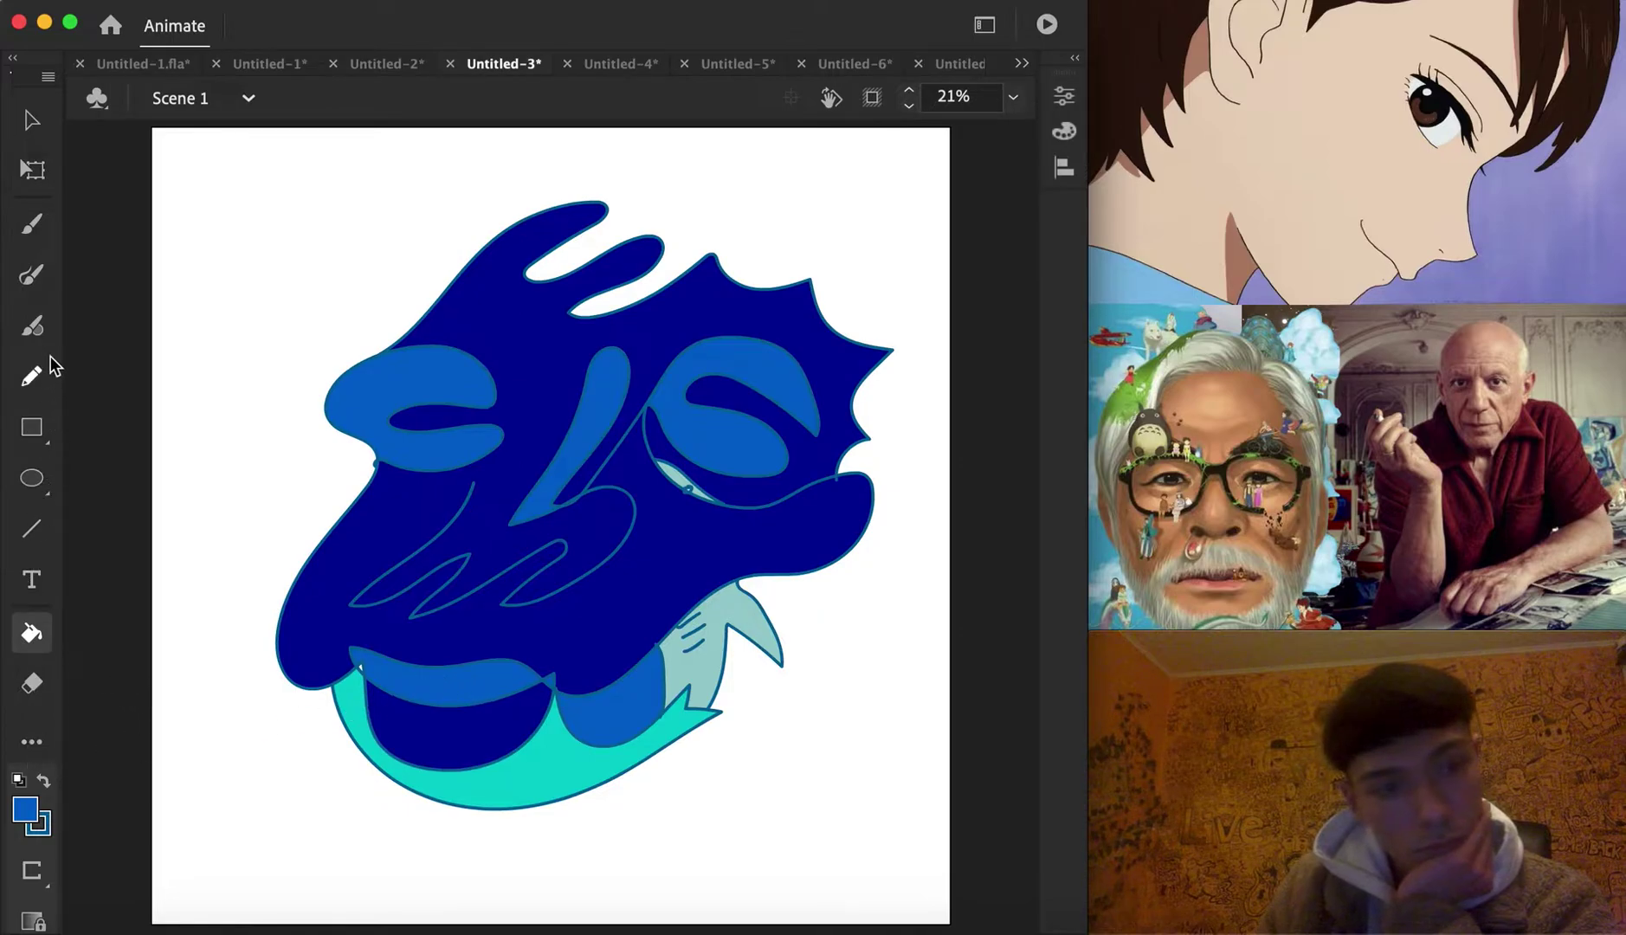
# Draw a pointed fin rising from the left end of the chin band above the mouth corner and fill it with turquoise
pyautogui.click(34, 277)
pyautogui.moveTo(437, 666)
pyautogui.mouseDown()
pyautogui.moveTo(366, 597)
pyautogui.moveTo(358, 624)
pyautogui.moveTo(338, 624)
pyautogui.moveTo(337, 681)
pyautogui.mouseUp()
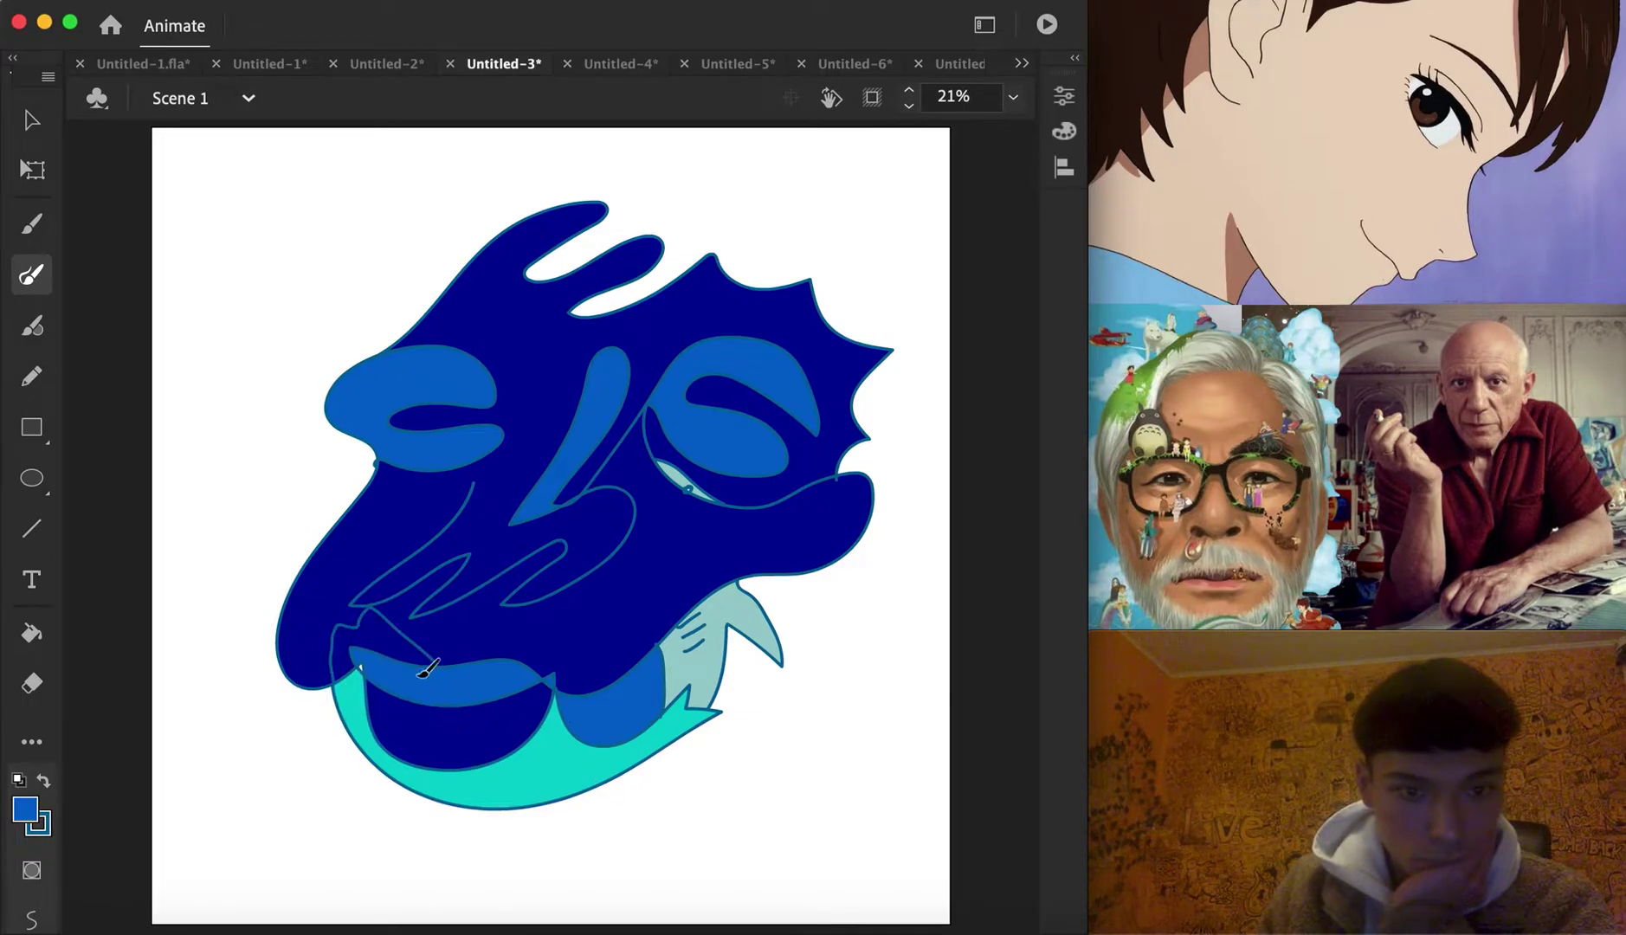
pyautogui.click(37, 127)
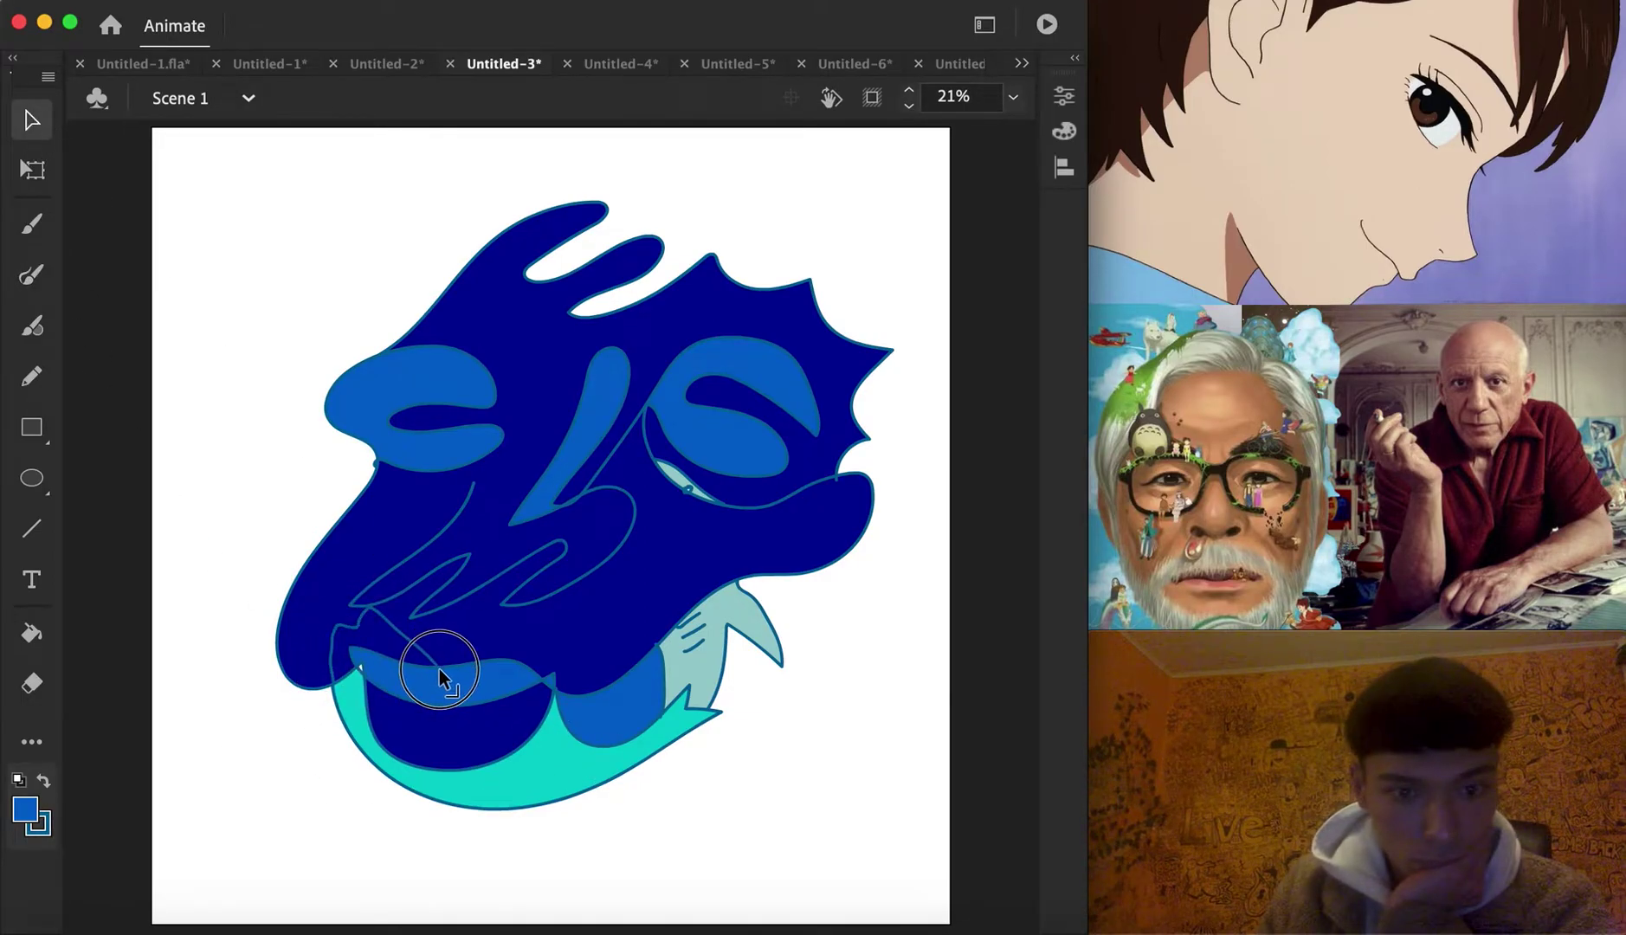
pyautogui.press('k')
pyautogui.click(29, 812)
pyautogui.click(239, 603)
pyautogui.click(382, 635)
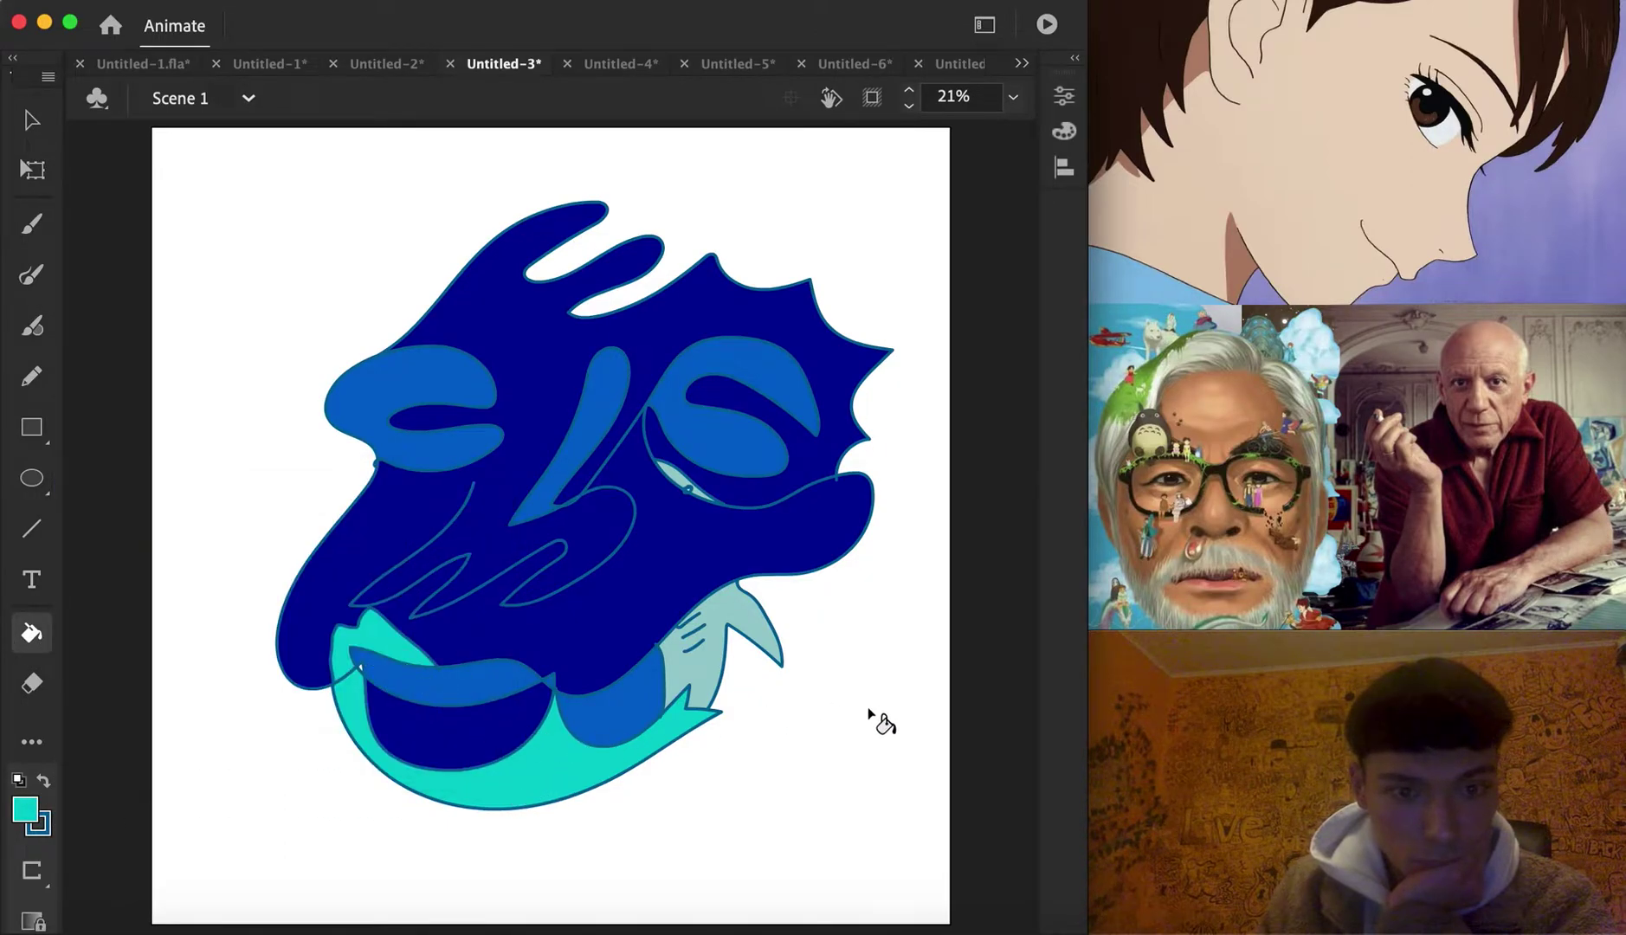
# Fill the small gap at the left mouth corner with black and reshape the fin points at both ends of the chin band
pyautogui.click(28, 811)
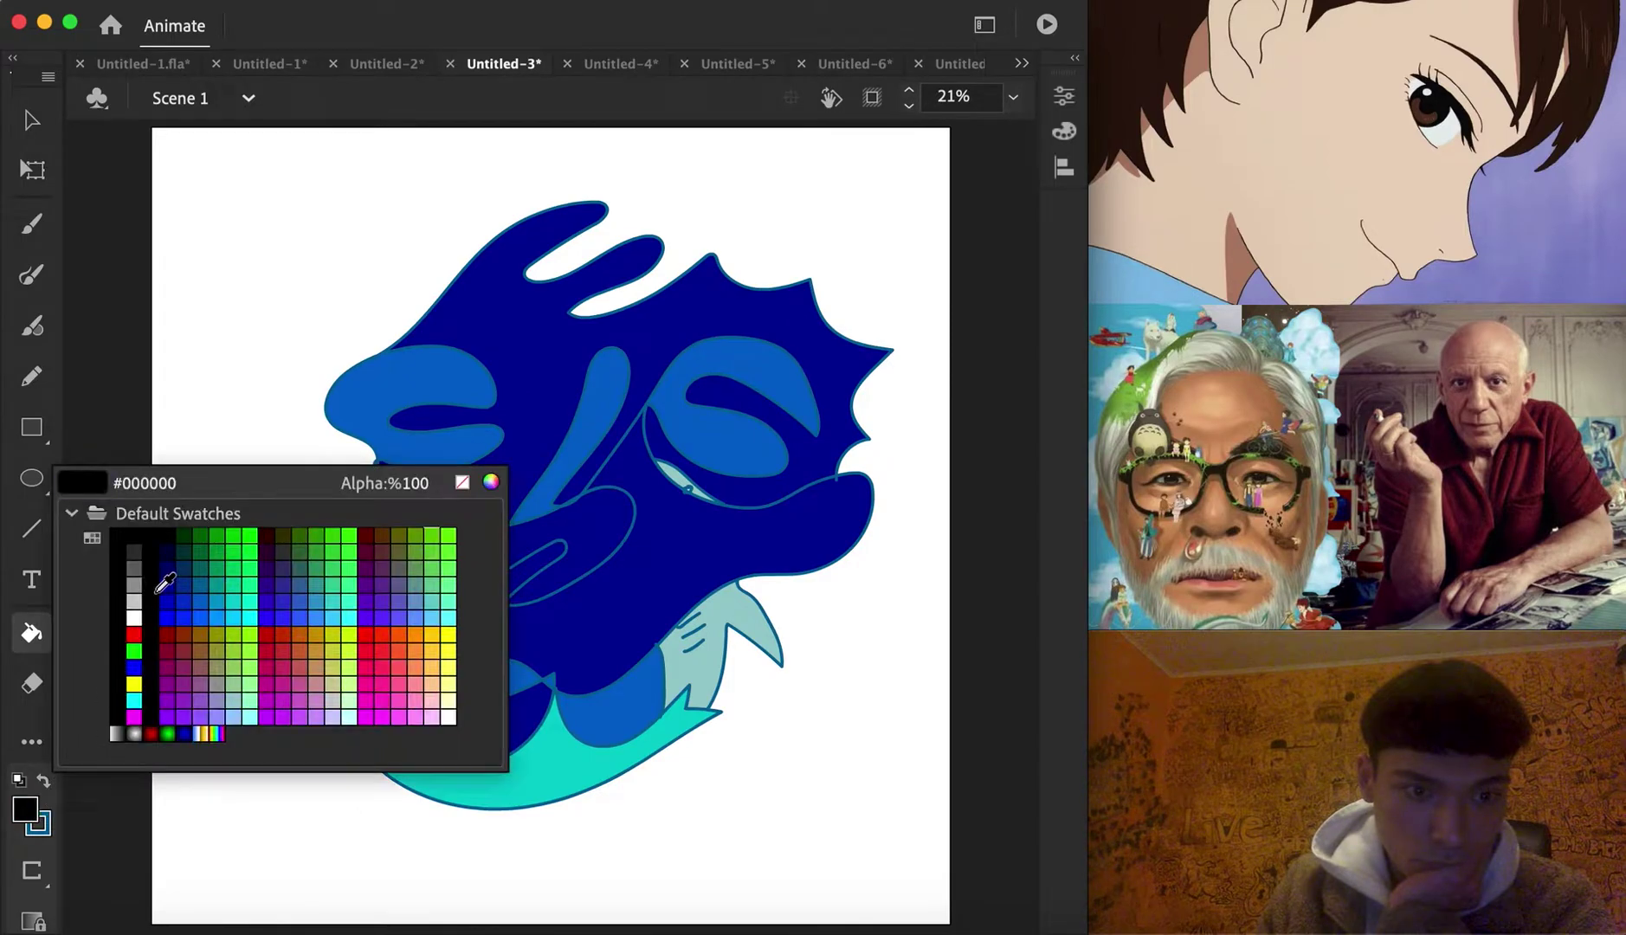
pyautogui.click(143, 530)
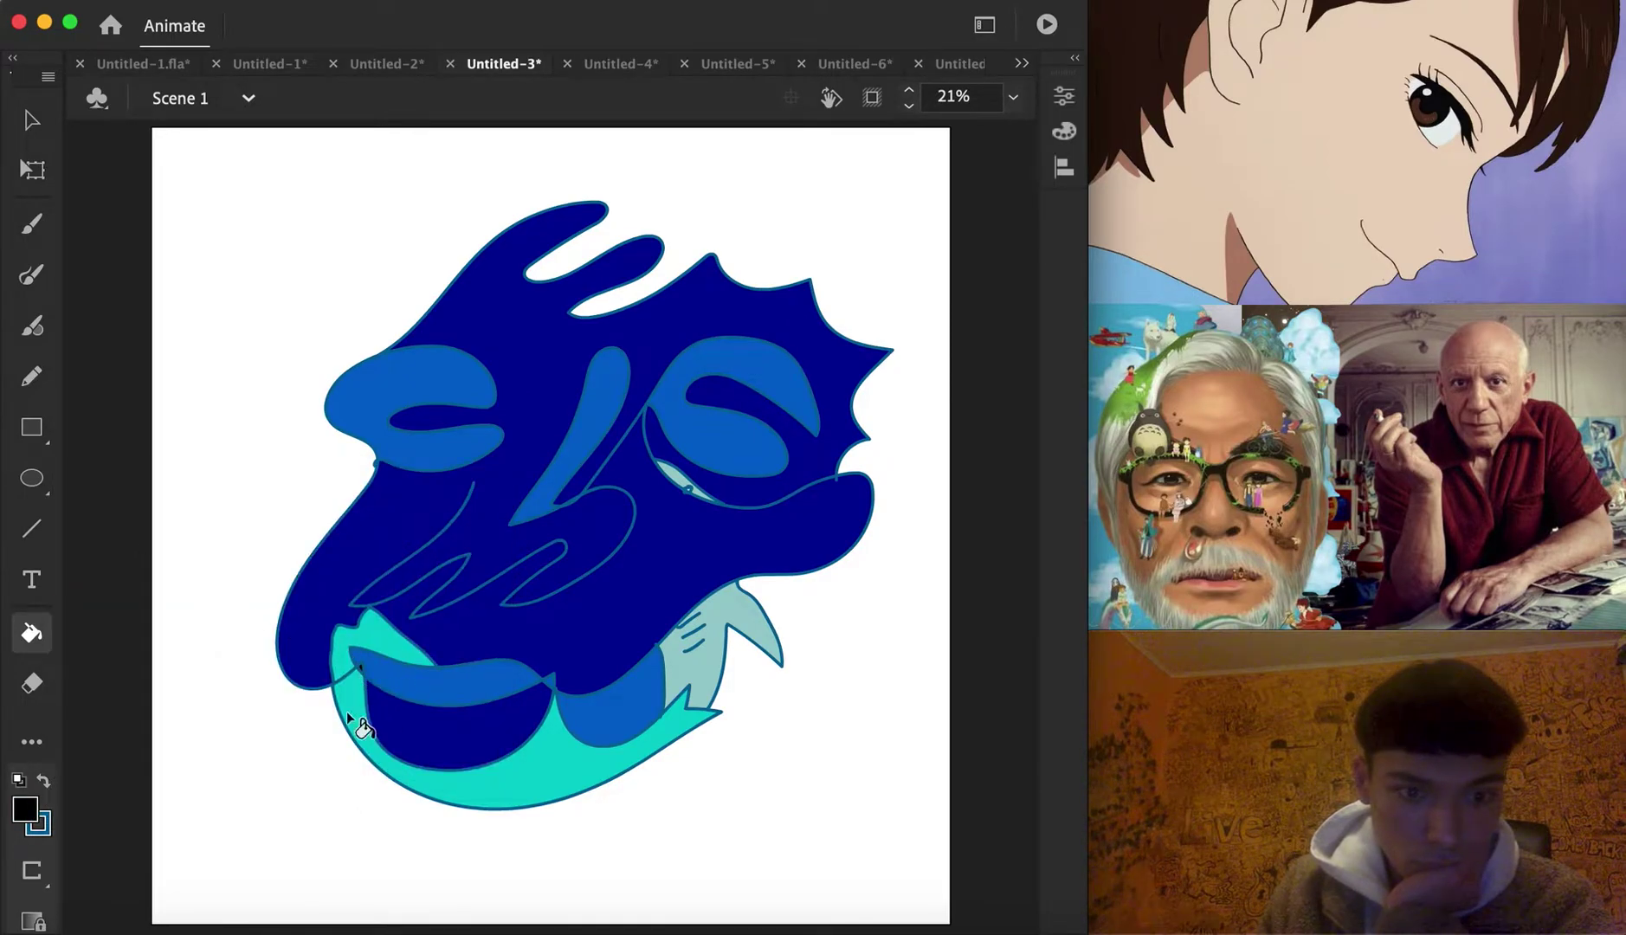
pyautogui.press('v')
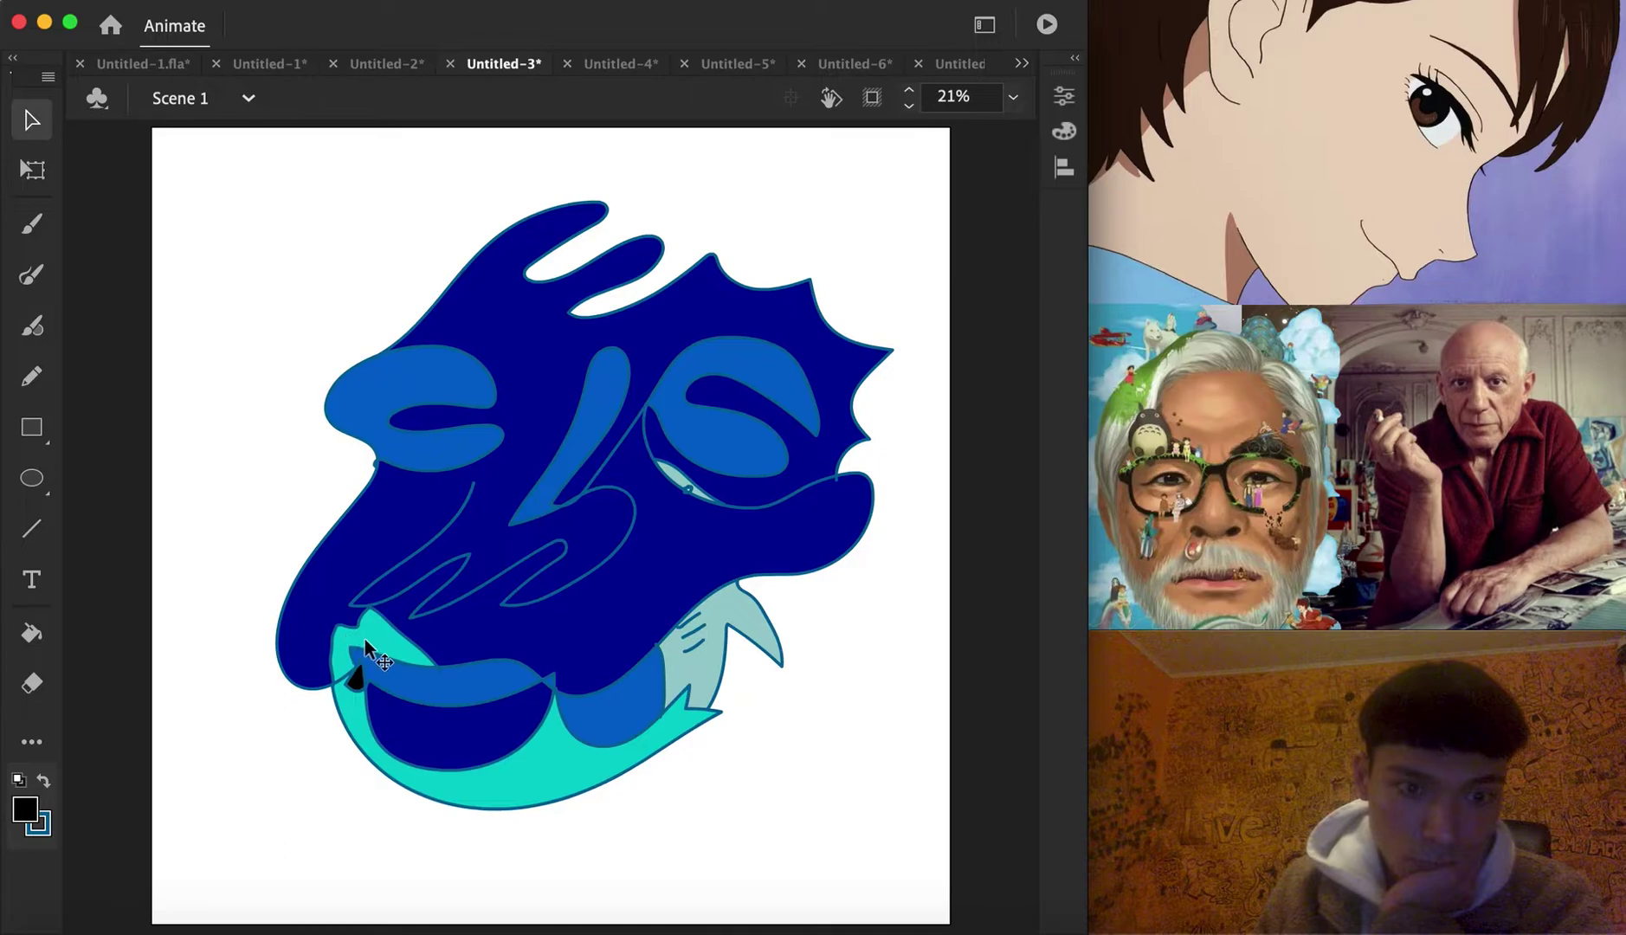
pyautogui.moveTo(363, 645); pyautogui.dragTo(364, 616)
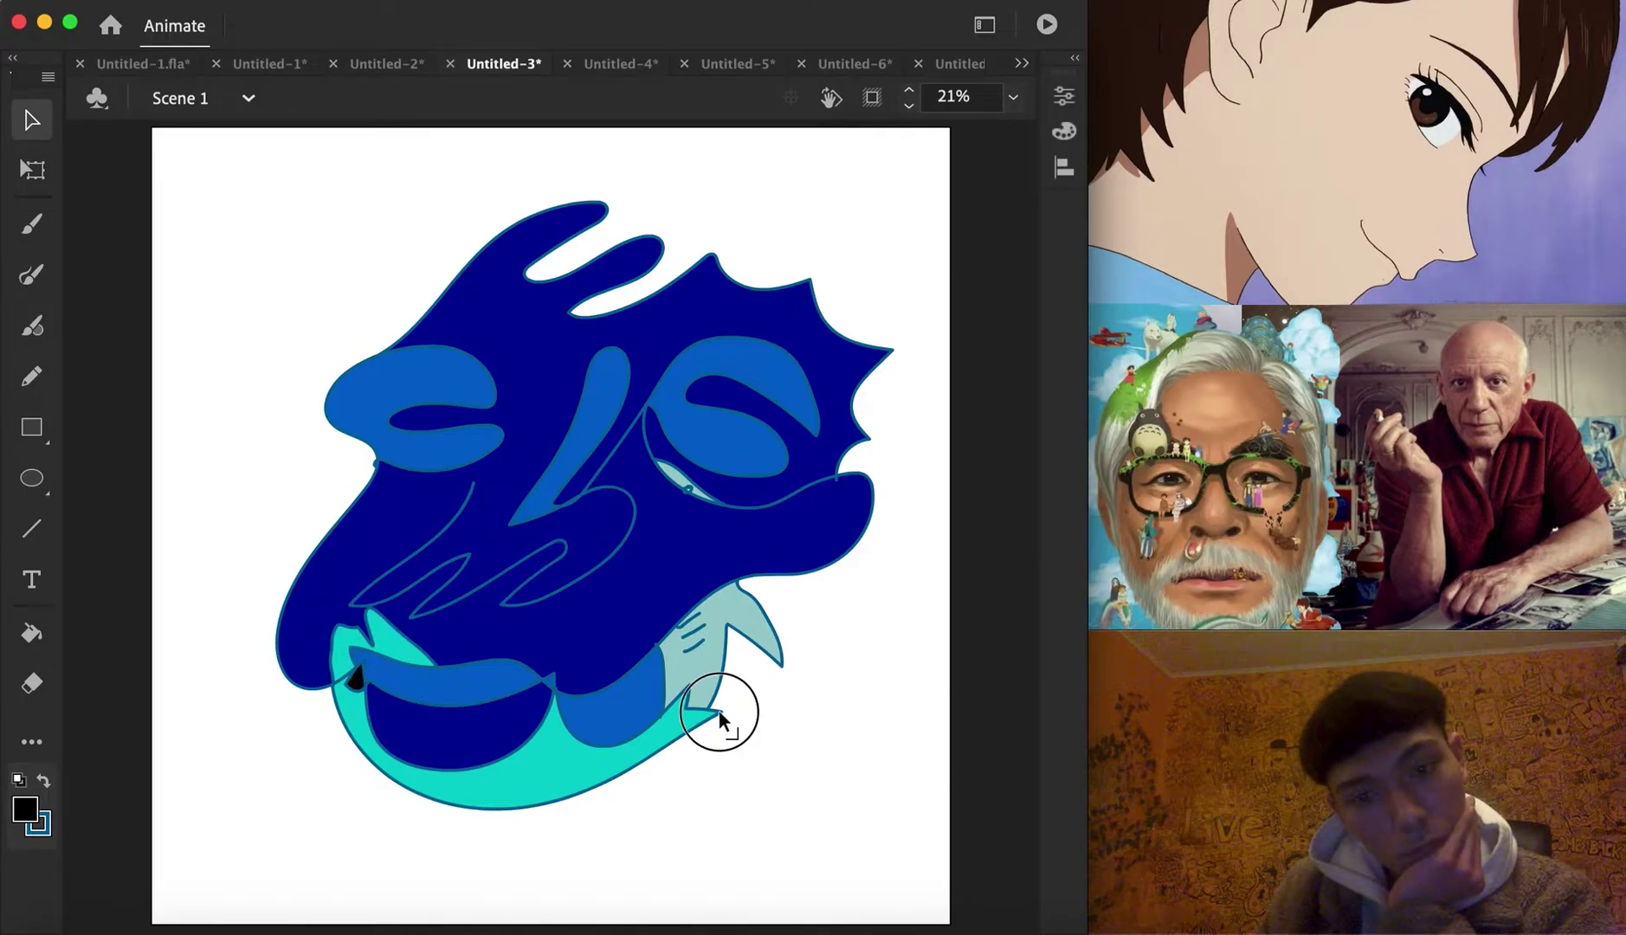
pyautogui.moveTo(708, 731); pyautogui.dragTo(706, 753)
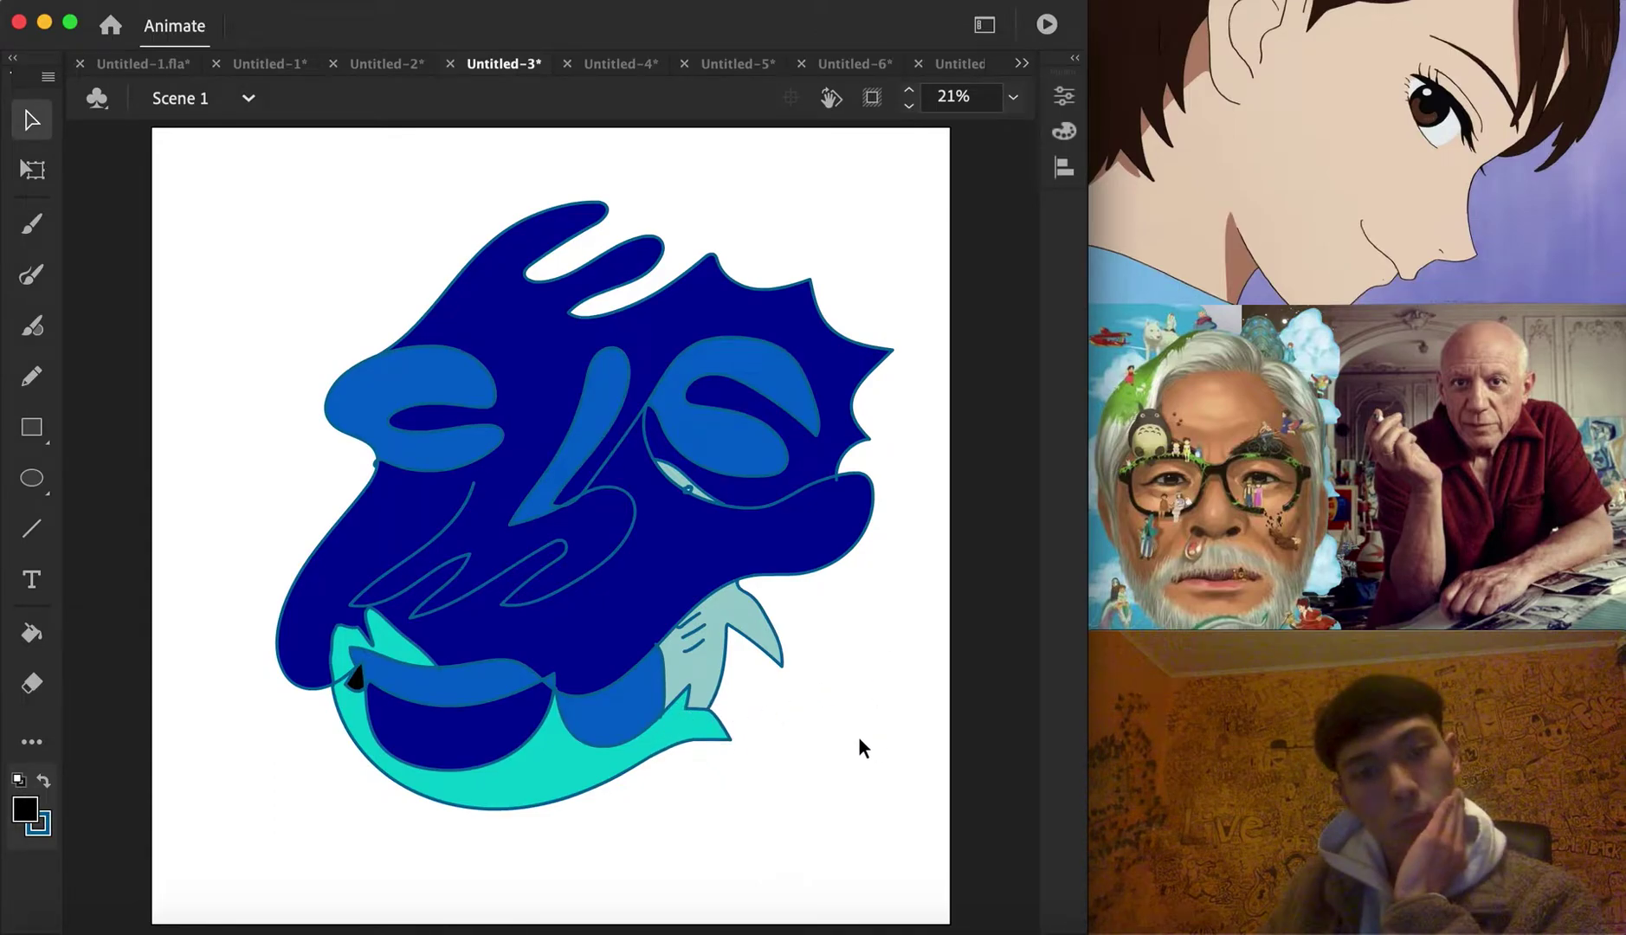
# Bend the loose nose line to meet the nose bridge, closing the shape, and fill it with very dark navy
pyautogui.click(522, 519)
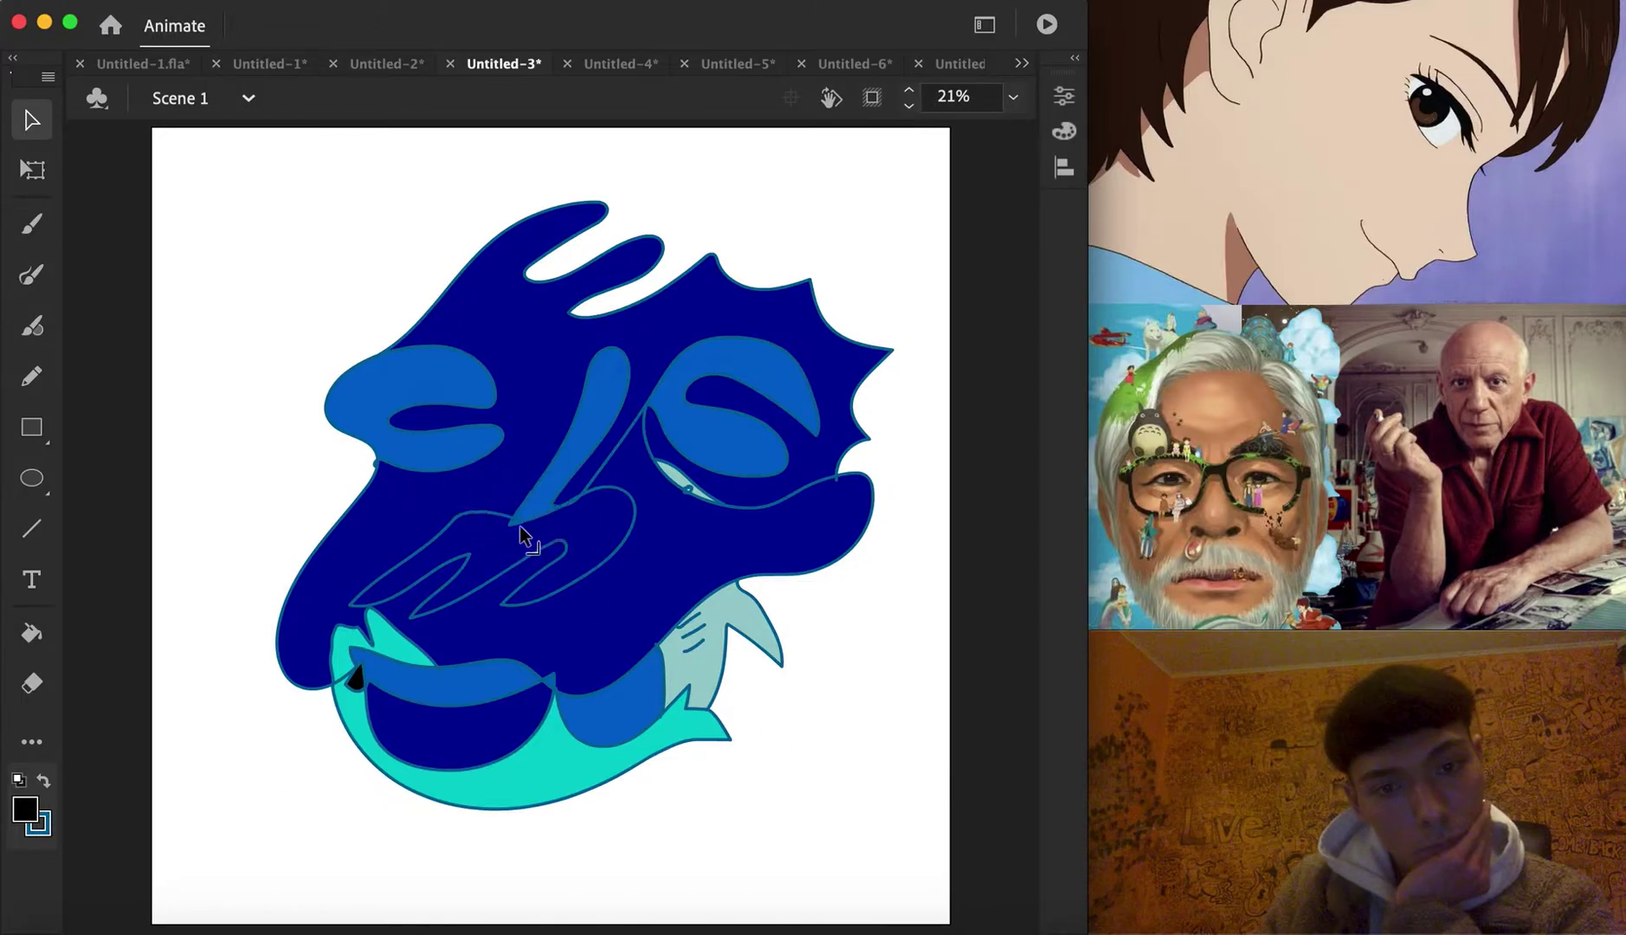
pyautogui.click(32, 631)
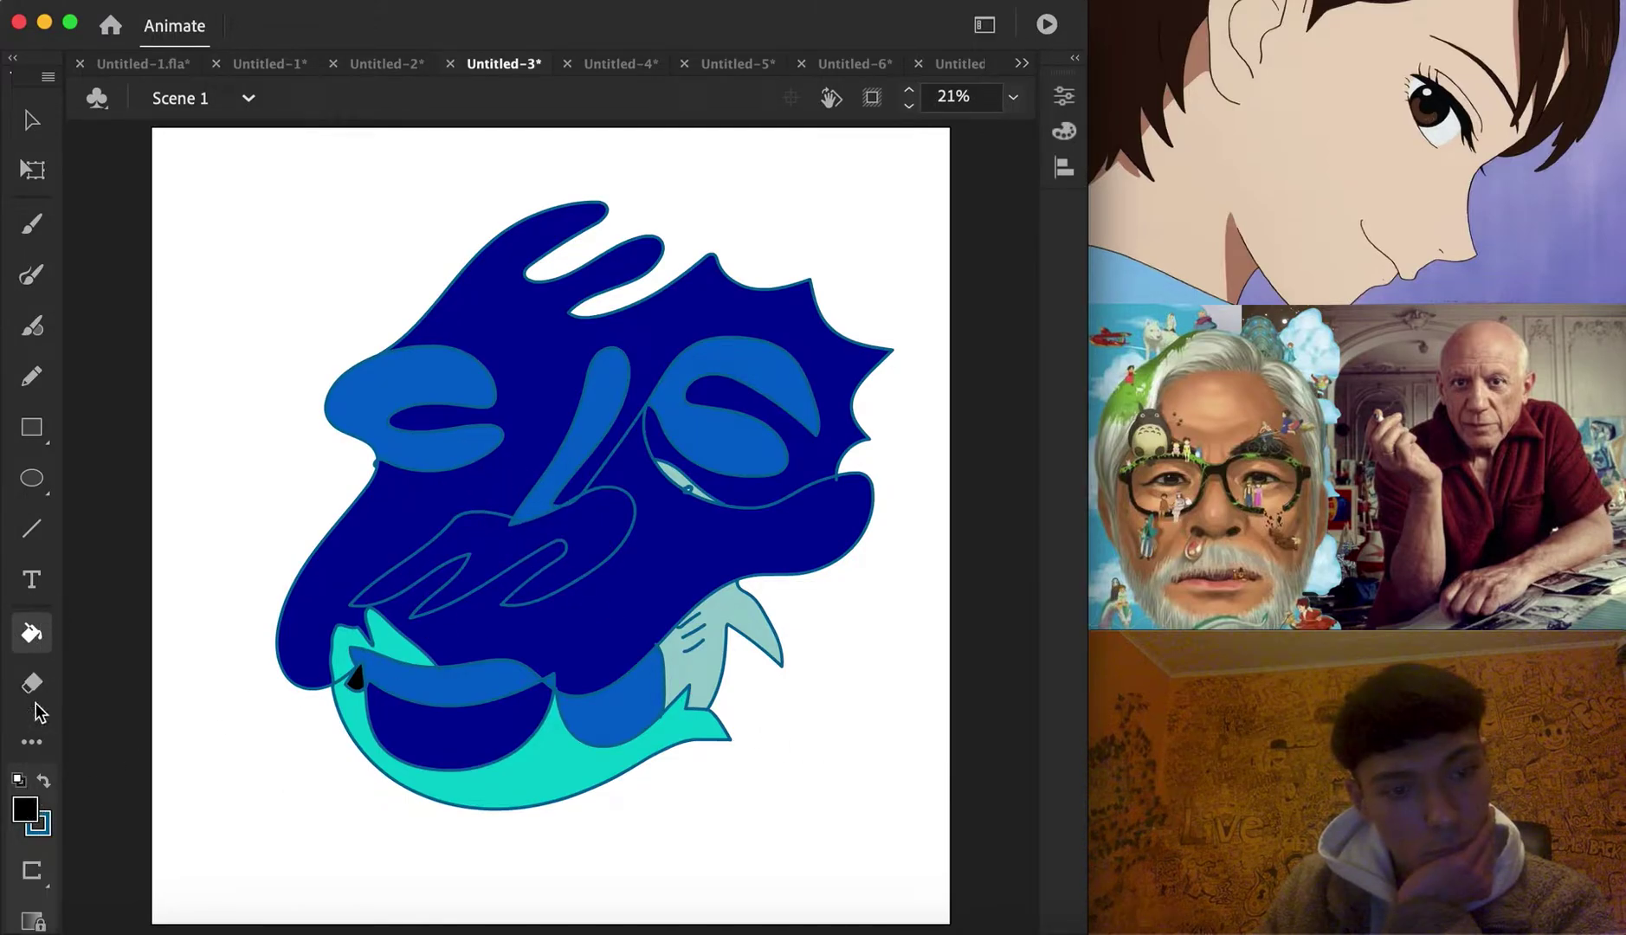
pyautogui.click(451, 563)
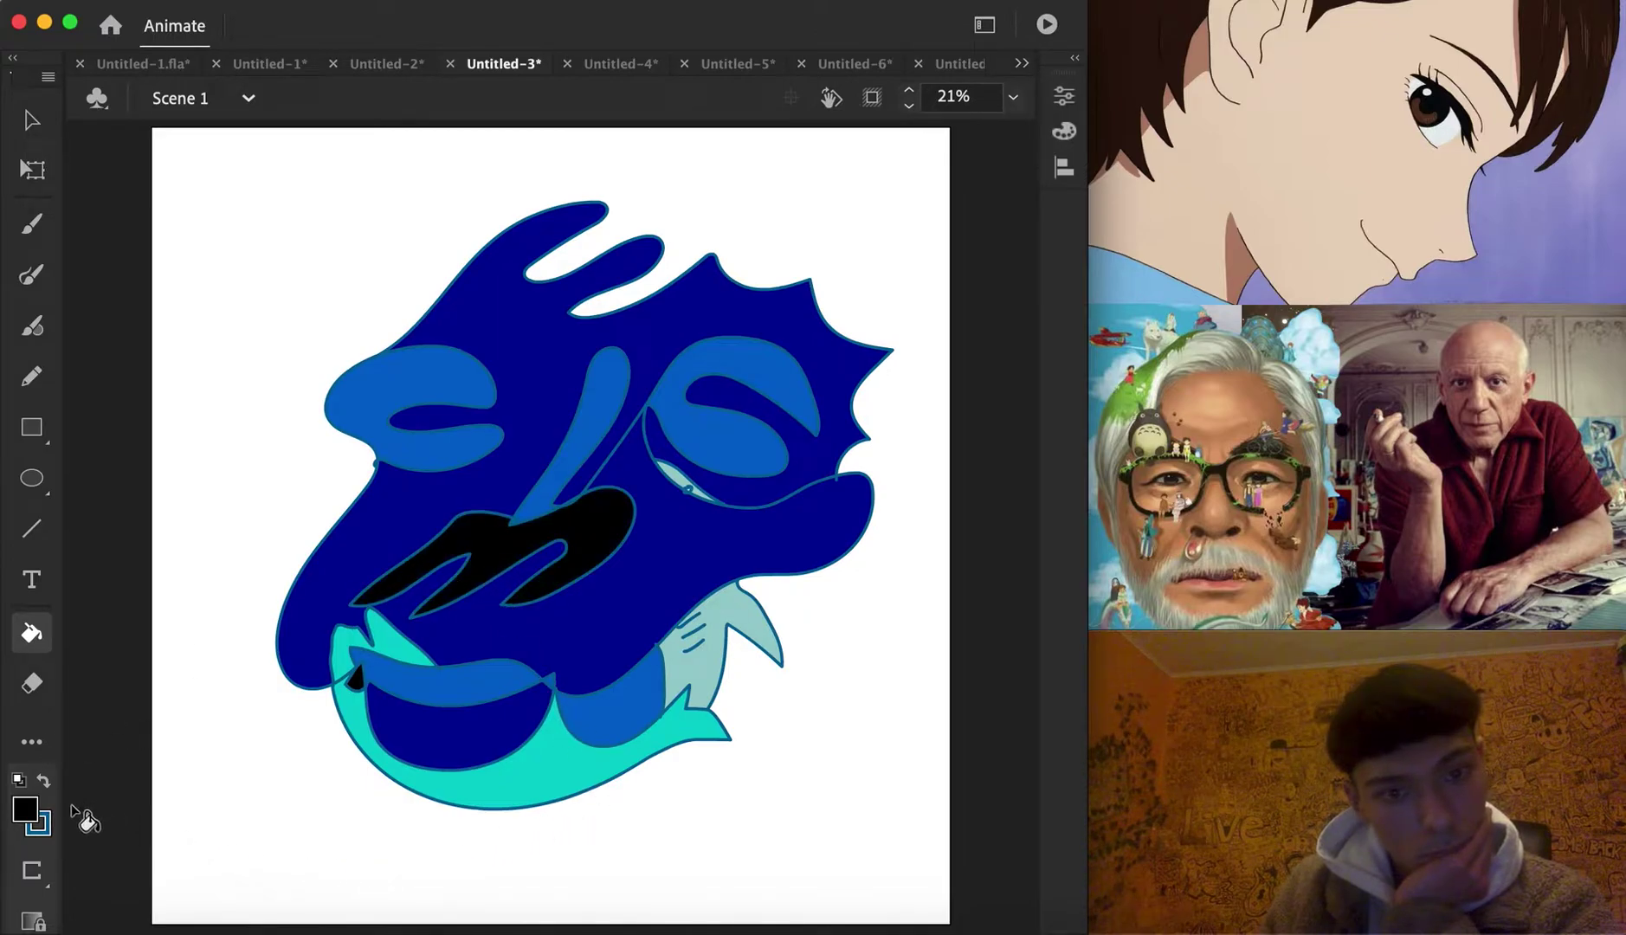
pyautogui.click(25, 809)
pyautogui.click(173, 554)
pyautogui.click(505, 547)
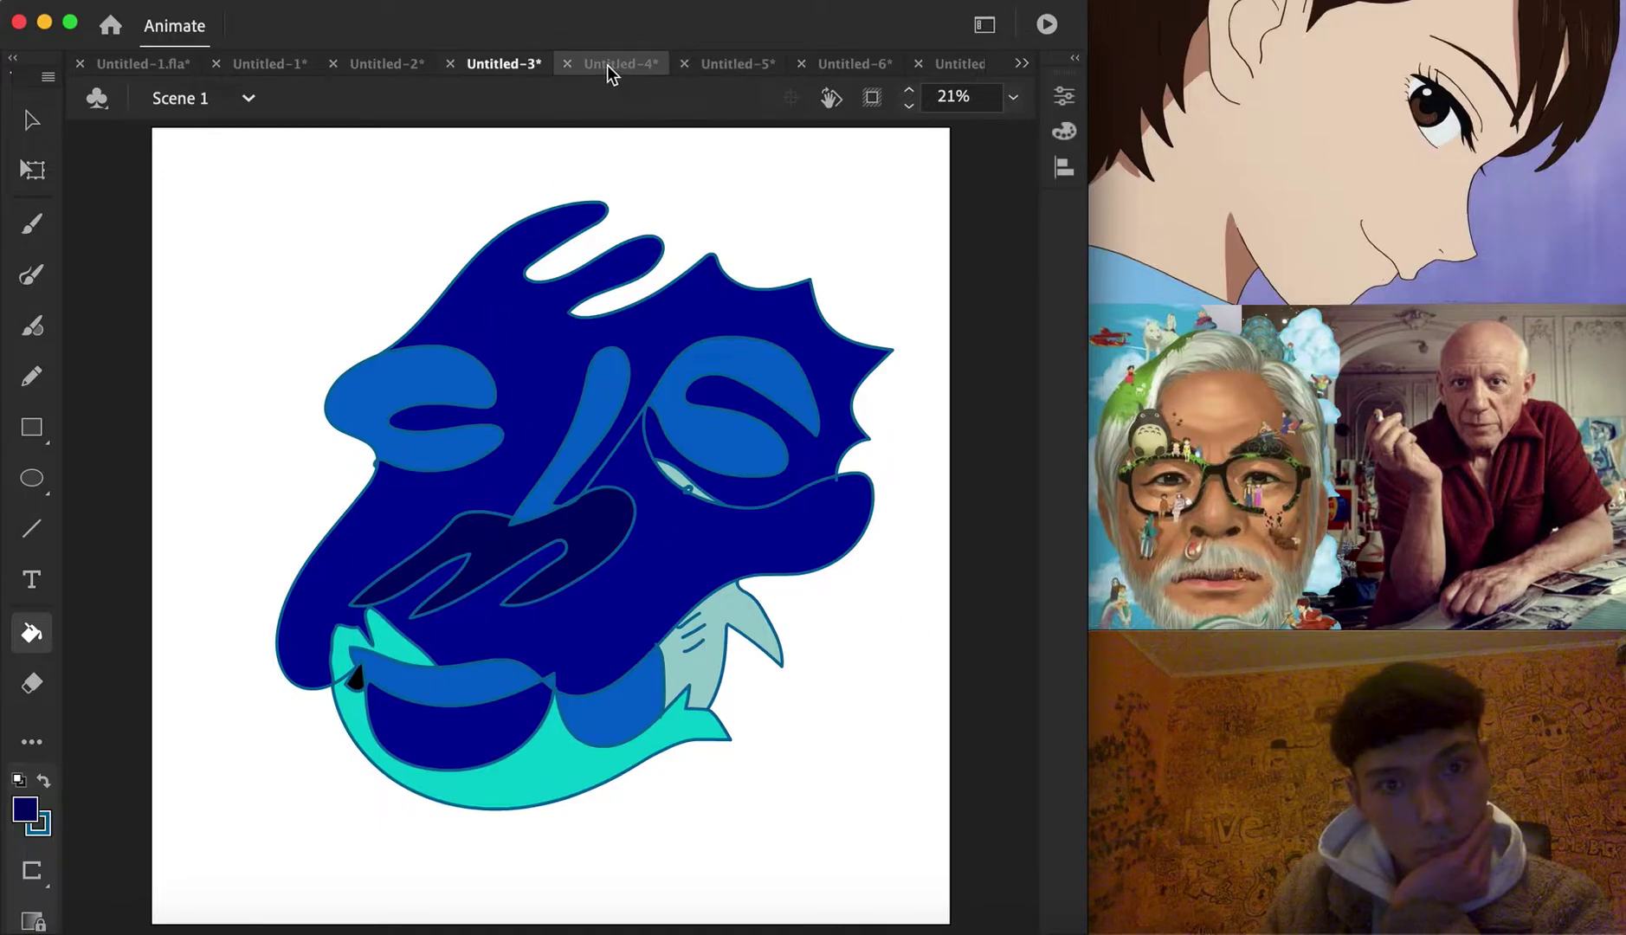
# Clear the canvas of the Untitled-4 document and draw a frontal face flanked by two cylinders, with a sprig rising from the right one
pyautogui.hotkey('ctrl', 'a')
pyautogui.press('Delete')
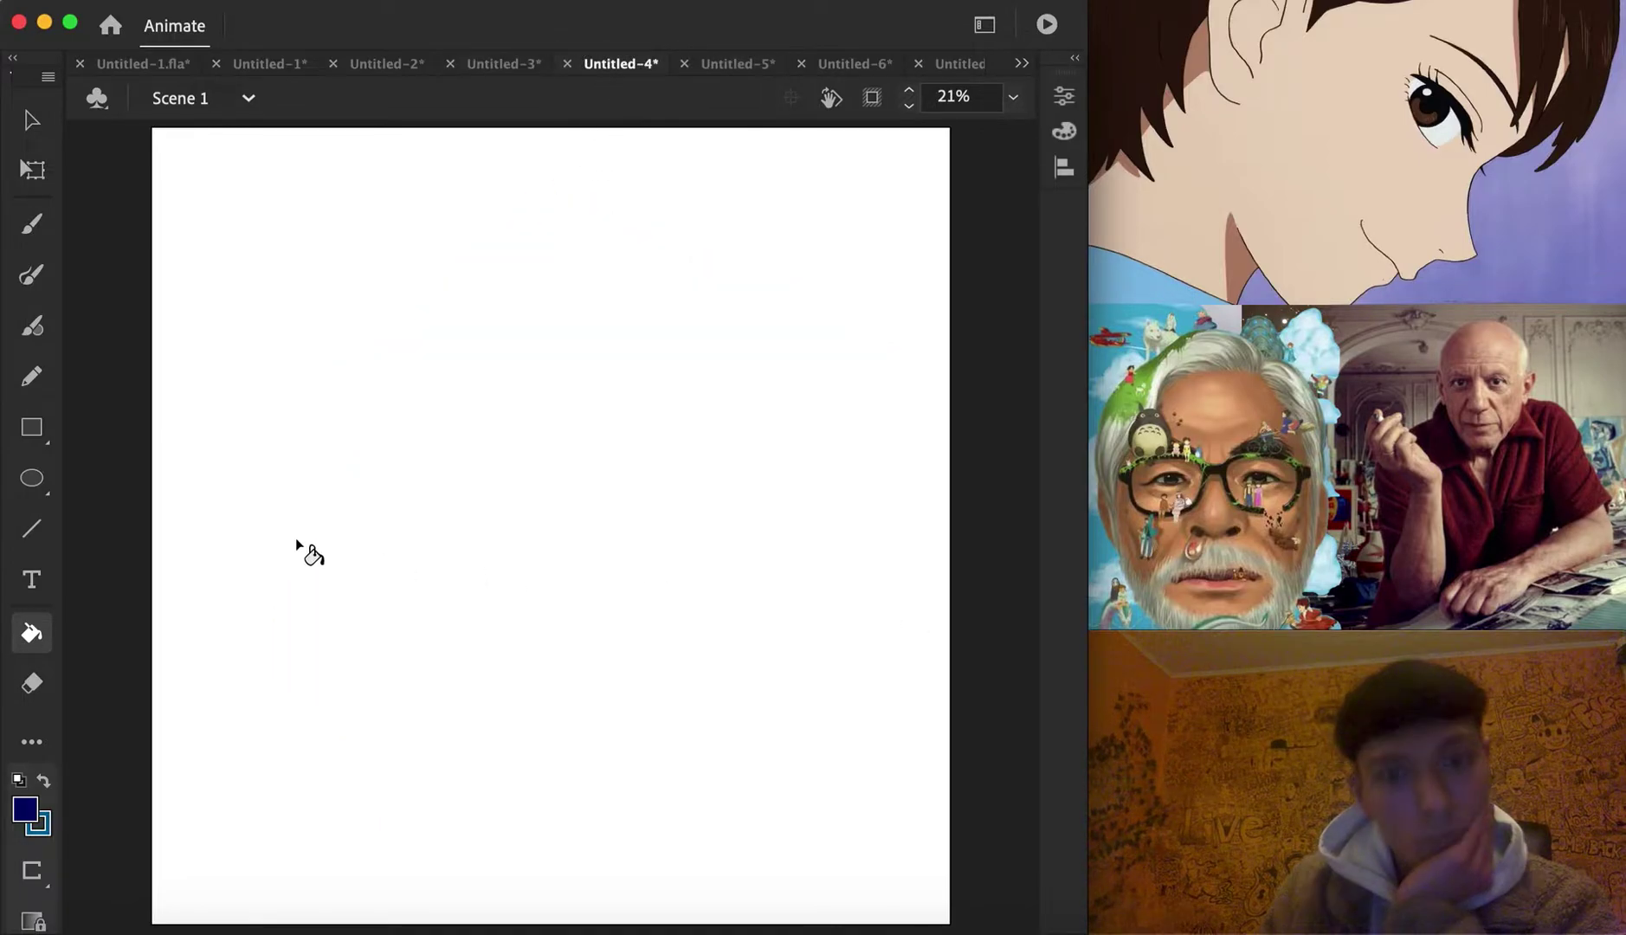
pyautogui.click(32, 275)
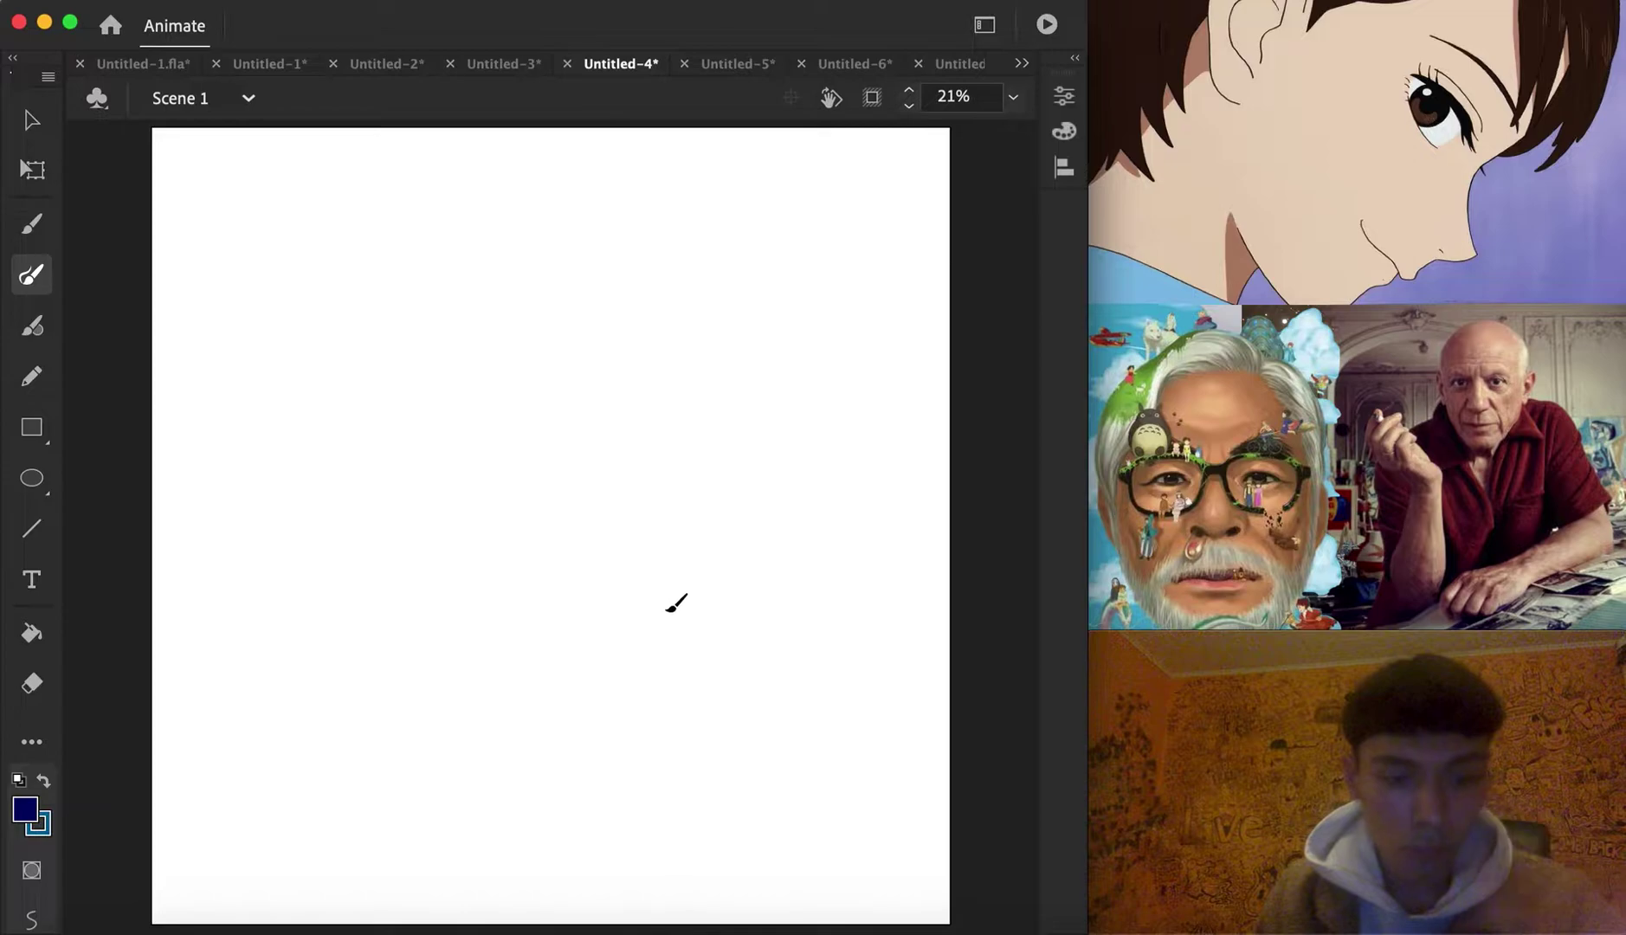
pyautogui.press('XF86MonBrightnessDown')
pyautogui.press('XF86MonBrightnessDown')
pyautogui.press('XF86MonBrightnessDown')
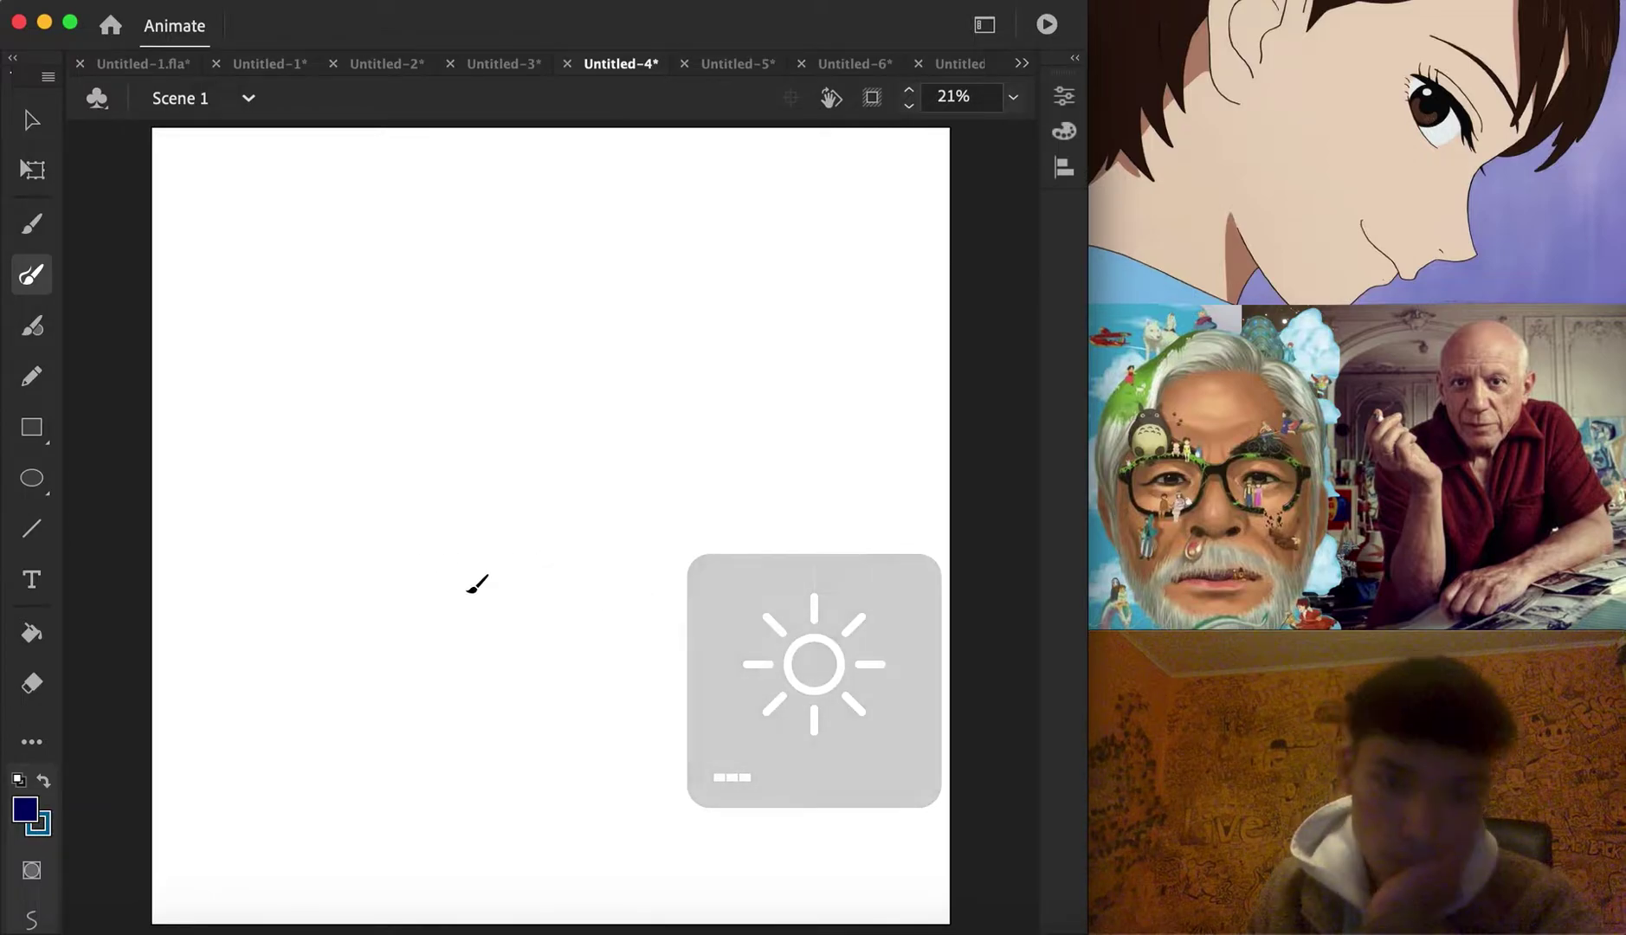
pyautogui.moveTo(484, 581)
pyautogui.mouseDown()
pyautogui.moveTo(527, 596)
pyautogui.moveTo(570, 582)
pyautogui.moveTo(550, 602)
pyautogui.moveTo(591, 577)
pyautogui.moveTo(550, 434)
pyautogui.moveTo(543, 510)
pyautogui.moveTo(500, 546)
pyautogui.moveTo(471, 371)
pyautogui.moveTo(446, 347)
pyautogui.moveTo(358, 352)
pyautogui.moveTo(330, 408)
pyautogui.moveTo(368, 380)
pyautogui.moveTo(470, 370)
pyautogui.moveTo(480, 430)
pyautogui.moveTo(376, 415)
pyautogui.moveTo(370, 433)
pyautogui.moveTo(467, 437)
pyautogui.moveTo(430, 475)
pyautogui.moveTo(348, 449)
pyautogui.moveTo(422, 491)
pyautogui.moveTo(463, 489)
pyautogui.moveTo(394, 538)
pyautogui.moveTo(442, 670)
pyautogui.moveTo(499, 637)
pyautogui.moveTo(584, 673)
pyautogui.moveTo(439, 671)
pyautogui.moveTo(448, 698)
pyautogui.moveTo(517, 726)
pyautogui.moveTo(637, 619)
pyautogui.moveTo(605, 361)
pyautogui.moveTo(679, 348)
pyautogui.moveTo(732, 398)
pyautogui.moveTo(595, 391)
pyautogui.moveTo(593, 434)
pyautogui.moveTo(686, 408)
pyautogui.moveTo(721, 450)
pyautogui.moveTo(668, 421)
pyautogui.moveTo(604, 445)
pyautogui.moveTo(640, 479)
pyautogui.moveTo(723, 445)
pyautogui.moveTo(710, 476)
pyautogui.moveTo(610, 498)
pyautogui.moveTo(686, 528)
pyautogui.moveTo(740, 476)
pyautogui.moveTo(751, 353)
pyautogui.moveTo(761, 382)
pyautogui.moveTo(827, 389)
pyautogui.moveTo(793, 334)
pyautogui.moveTo(747, 348)
pyautogui.moveTo(785, 407)
pyautogui.moveTo(827, 390)
pyautogui.moveTo(754, 630)
pyautogui.moveTo(712, 620)
pyautogui.moveTo(726, 519)
pyautogui.mouseUp()
pyautogui.moveTo(711, 584)
pyautogui.mouseDown()
pyautogui.moveTo(677, 672)
pyautogui.moveTo(596, 776)
pyautogui.moveTo(446, 778)
pyautogui.moveTo(361, 612)
pyautogui.moveTo(324, 366)
pyautogui.moveTo(296, 336)
pyautogui.moveTo(251, 388)
pyautogui.moveTo(306, 405)
pyautogui.moveTo(323, 370)
pyautogui.moveTo(259, 381)
pyautogui.mouseUp()
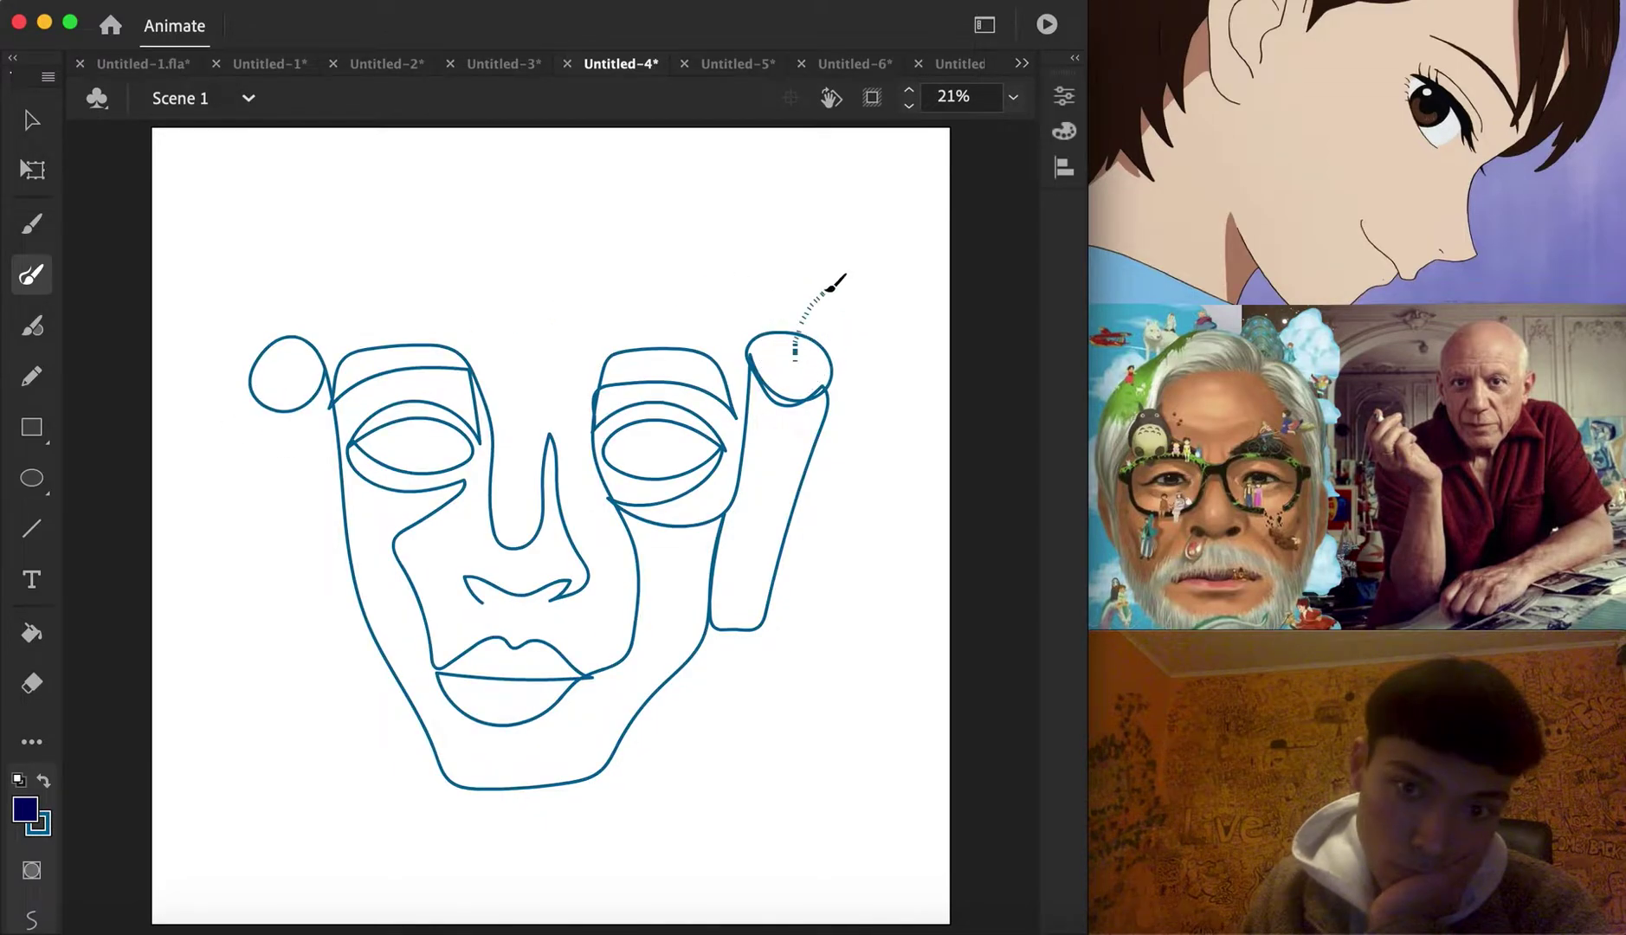
pyautogui.moveTo(832, 257); pyautogui.dragTo(829, 301)
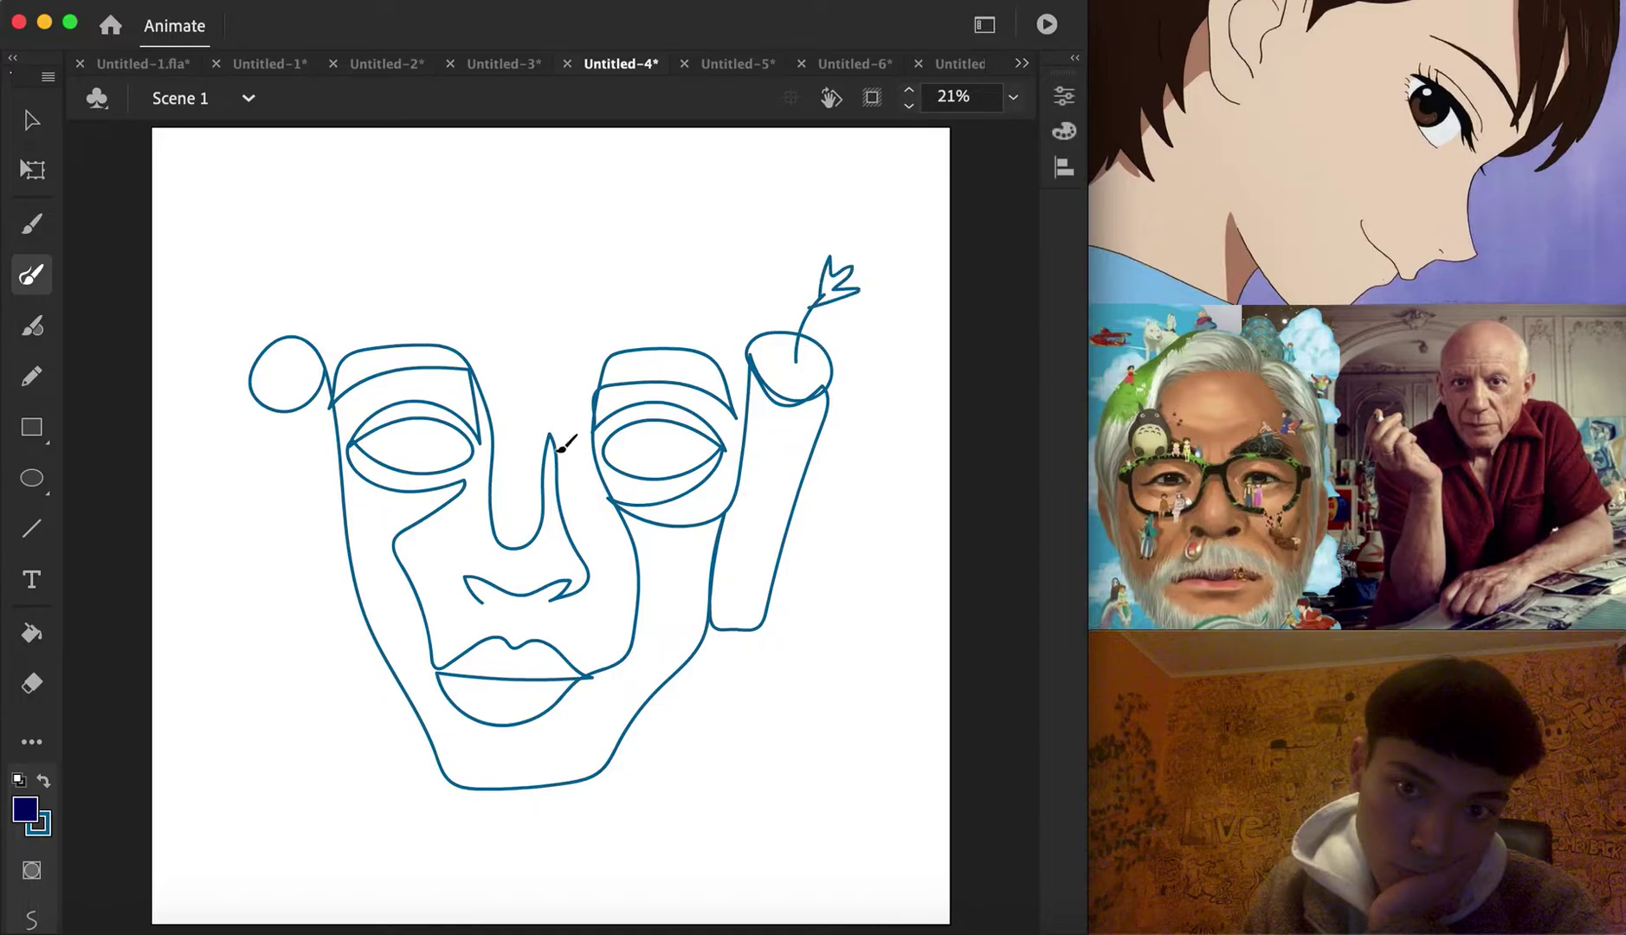
pyautogui.moveTo(260, 381)
pyautogui.mouseDown()
pyautogui.moveTo(268, 483)
pyautogui.moveTo(320, 656)
pyautogui.moveTo(381, 643)
pyautogui.mouseUp()
# Select the whole face drawing and move it lower on the canvas to make room above the forehead
pyautogui.press('v')
pyautogui.moveTo(205, 210)
pyautogui.mouseDown()
pyautogui.moveTo(261, 282)
pyautogui.moveTo(956, 843)
pyautogui.moveTo(953, 874)
pyautogui.mouseUp()
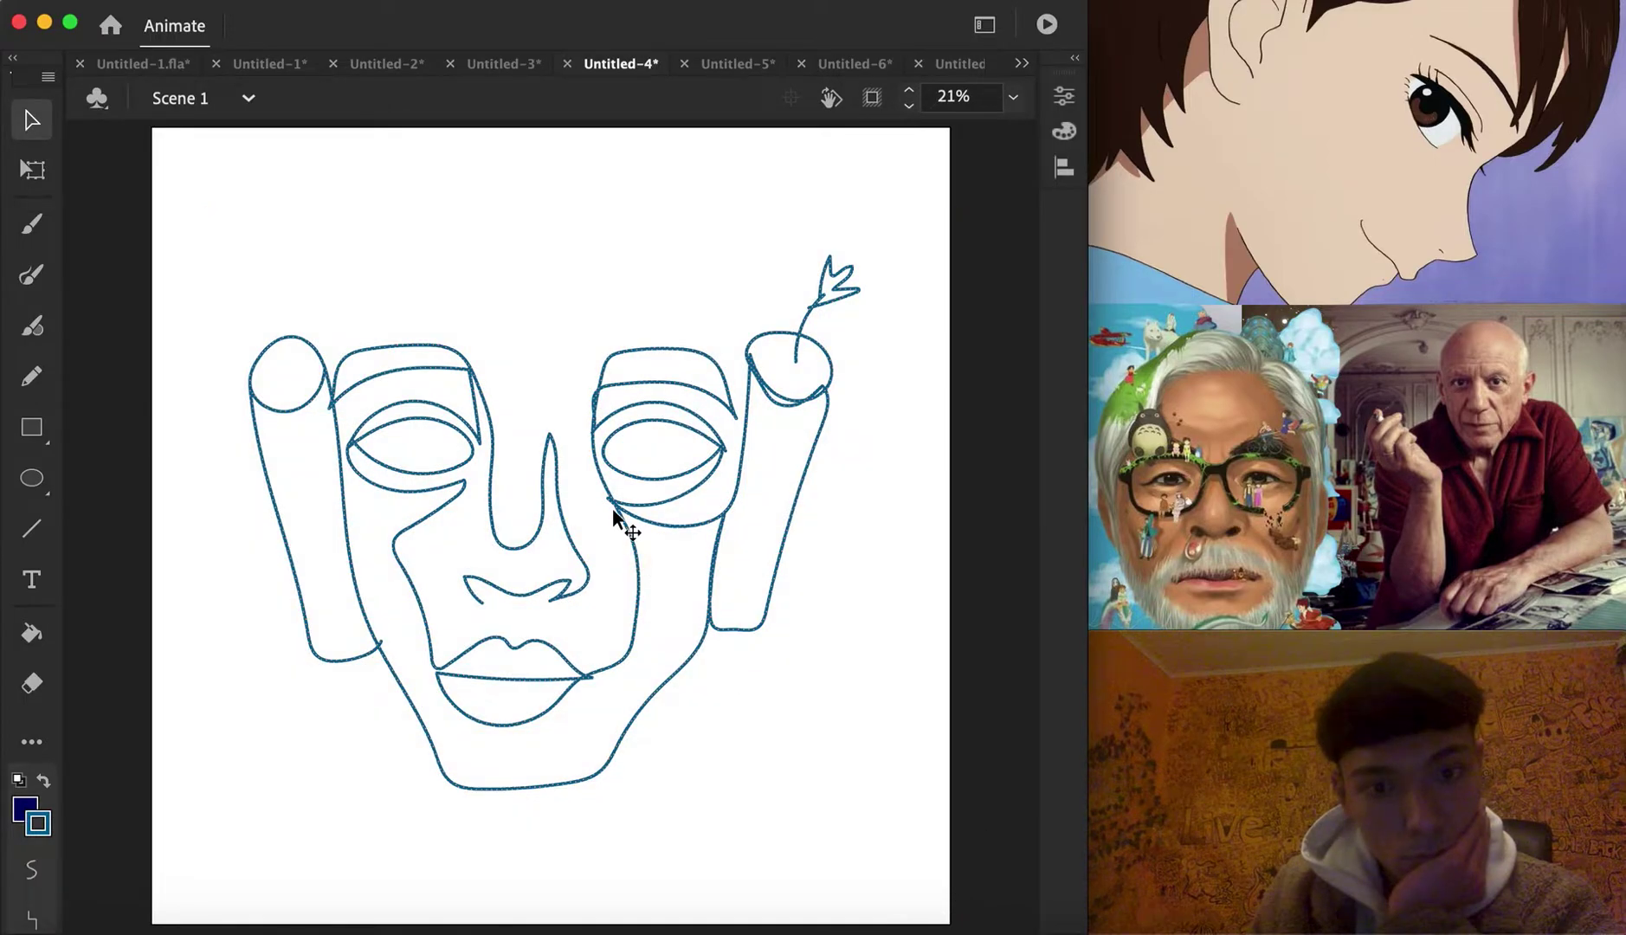
pyautogui.moveTo(580, 537); pyautogui.dragTo(583, 608)
pyautogui.click(485, 322)
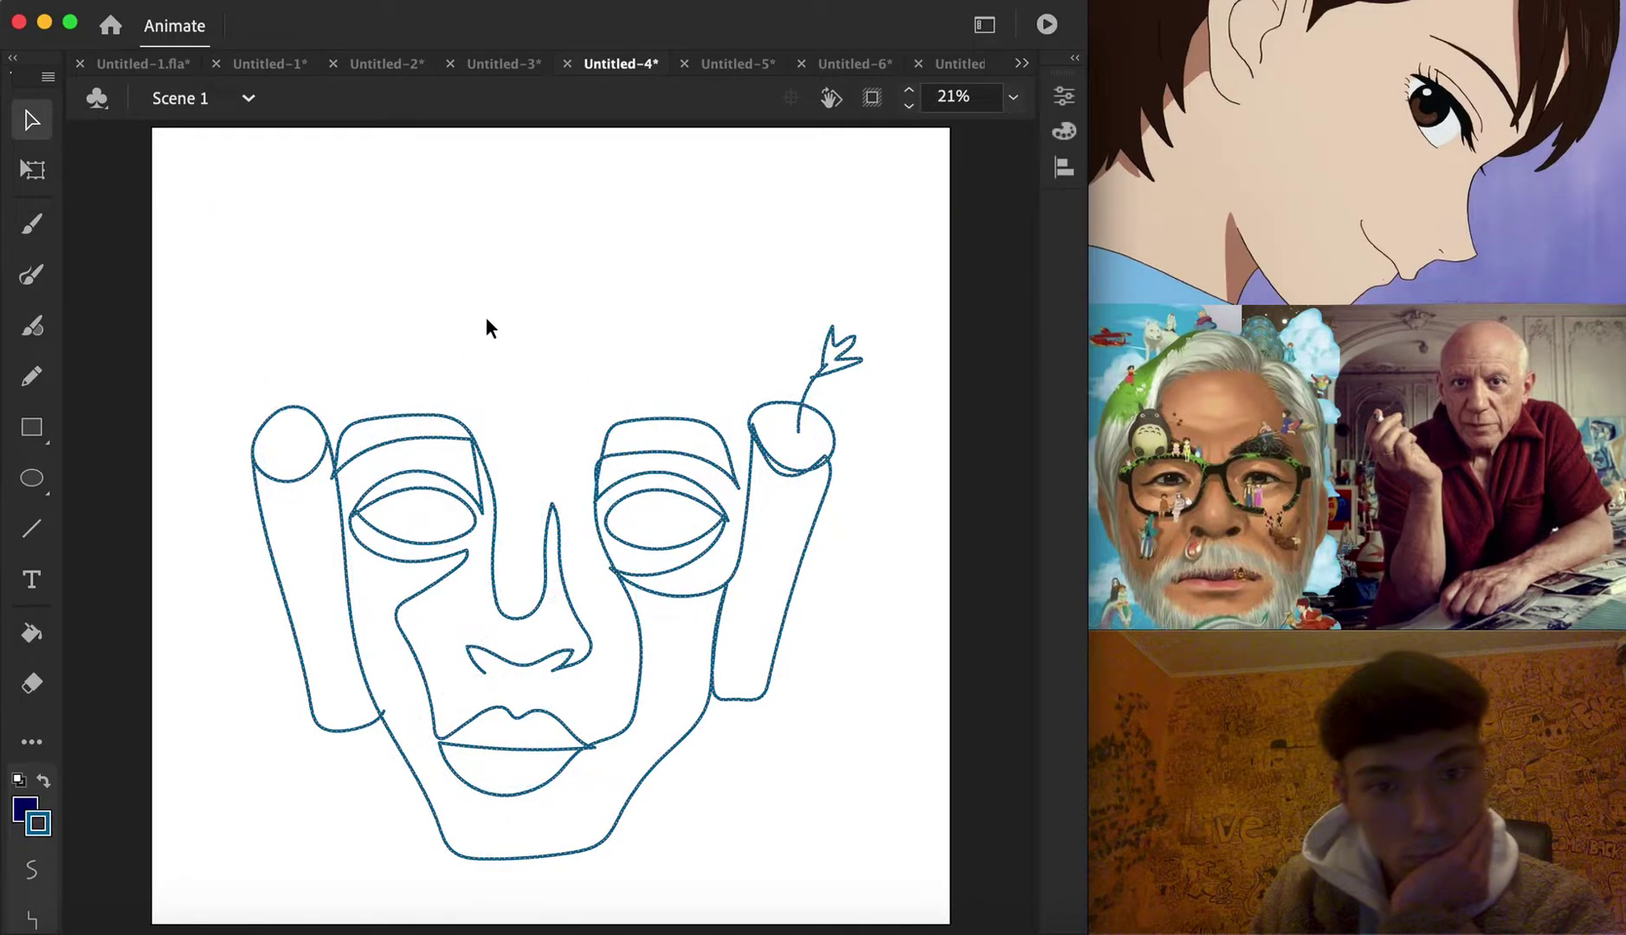
# Draw a jagged hair outline with pointed fringe strands above the face, plus a matching sprig on the left cylinder
pyautogui.click(32, 276)
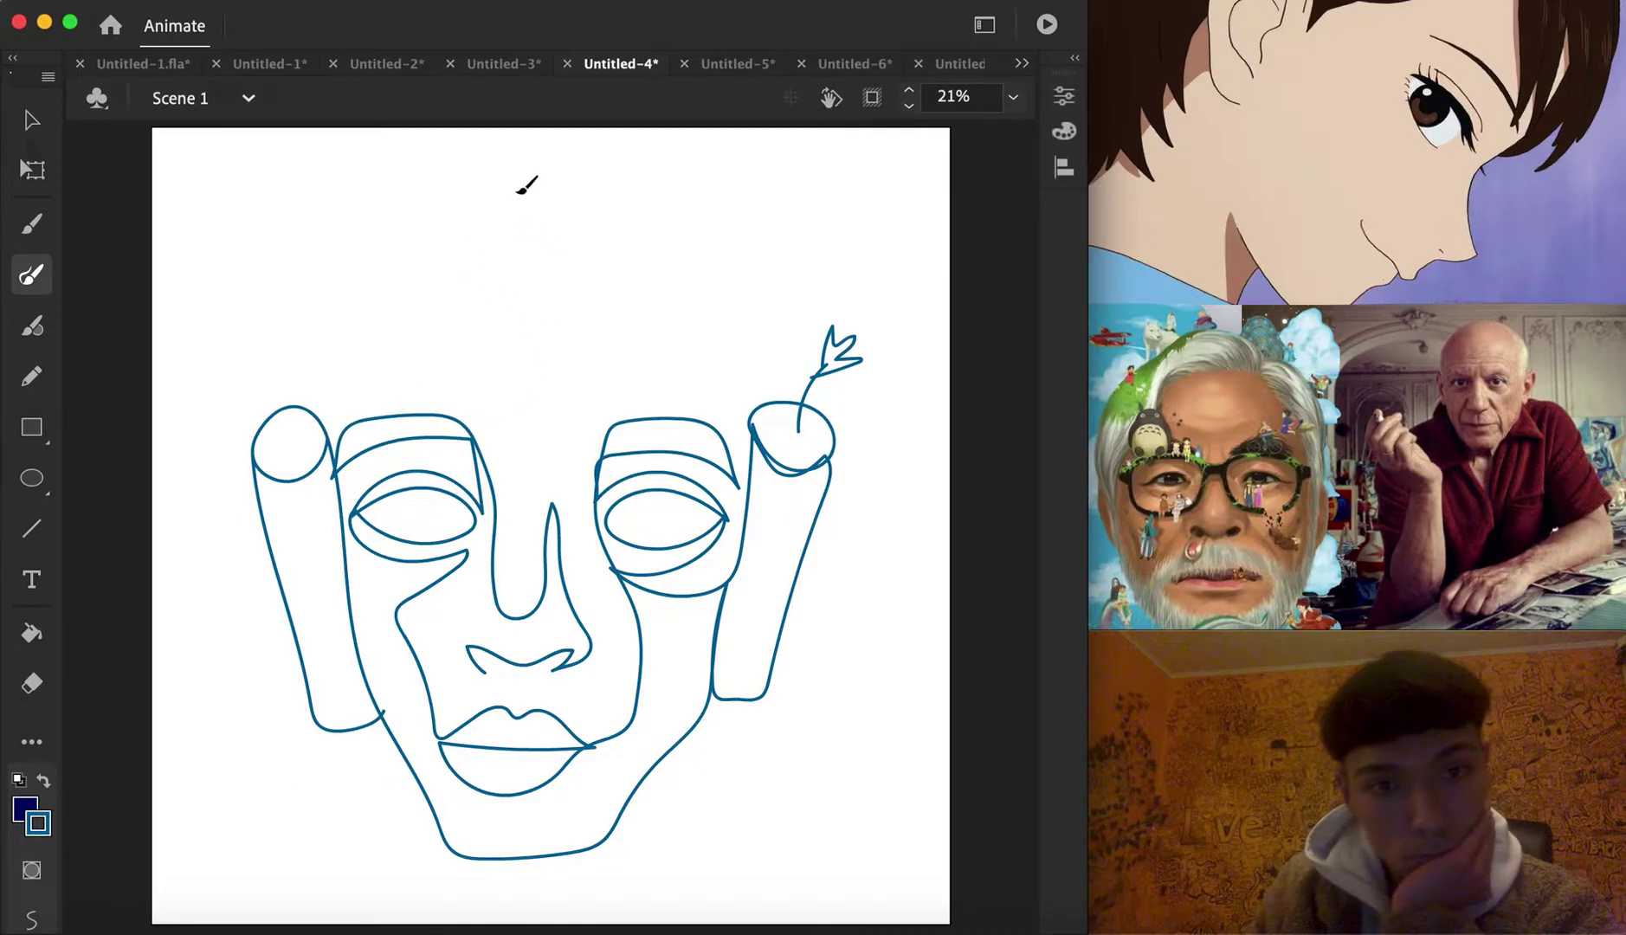
pyautogui.moveTo(487, 167)
pyautogui.mouseDown()
pyautogui.moveTo(352, 173)
pyautogui.moveTo(368, 189)
pyautogui.moveTo(323, 249)
pyautogui.moveTo(290, 403)
pyautogui.mouseUp()
pyautogui.moveTo(517, 177)
pyautogui.mouseDown()
pyautogui.moveTo(638, 148)
pyautogui.moveTo(711, 162)
pyautogui.moveTo(703, 203)
pyautogui.moveTo(770, 295)
pyautogui.moveTo(764, 414)
pyautogui.mouseUp()
pyautogui.moveTo(400, 261)
pyautogui.mouseDown()
pyautogui.moveTo(349, 350)
pyautogui.moveTo(394, 316)
pyautogui.moveTo(373, 361)
pyautogui.moveTo(414, 350)
pyautogui.moveTo(495, 274)
pyautogui.moveTo(524, 295)
pyautogui.moveTo(568, 270)
pyautogui.moveTo(620, 335)
pyautogui.moveTo(651, 337)
pyautogui.moveTo(650, 308)
pyautogui.moveTo(689, 396)
pyautogui.moveTo(677, 292)
pyautogui.moveTo(722, 420)
pyautogui.moveTo(712, 304)
pyautogui.moveTo(750, 473)
pyautogui.mouseUp()
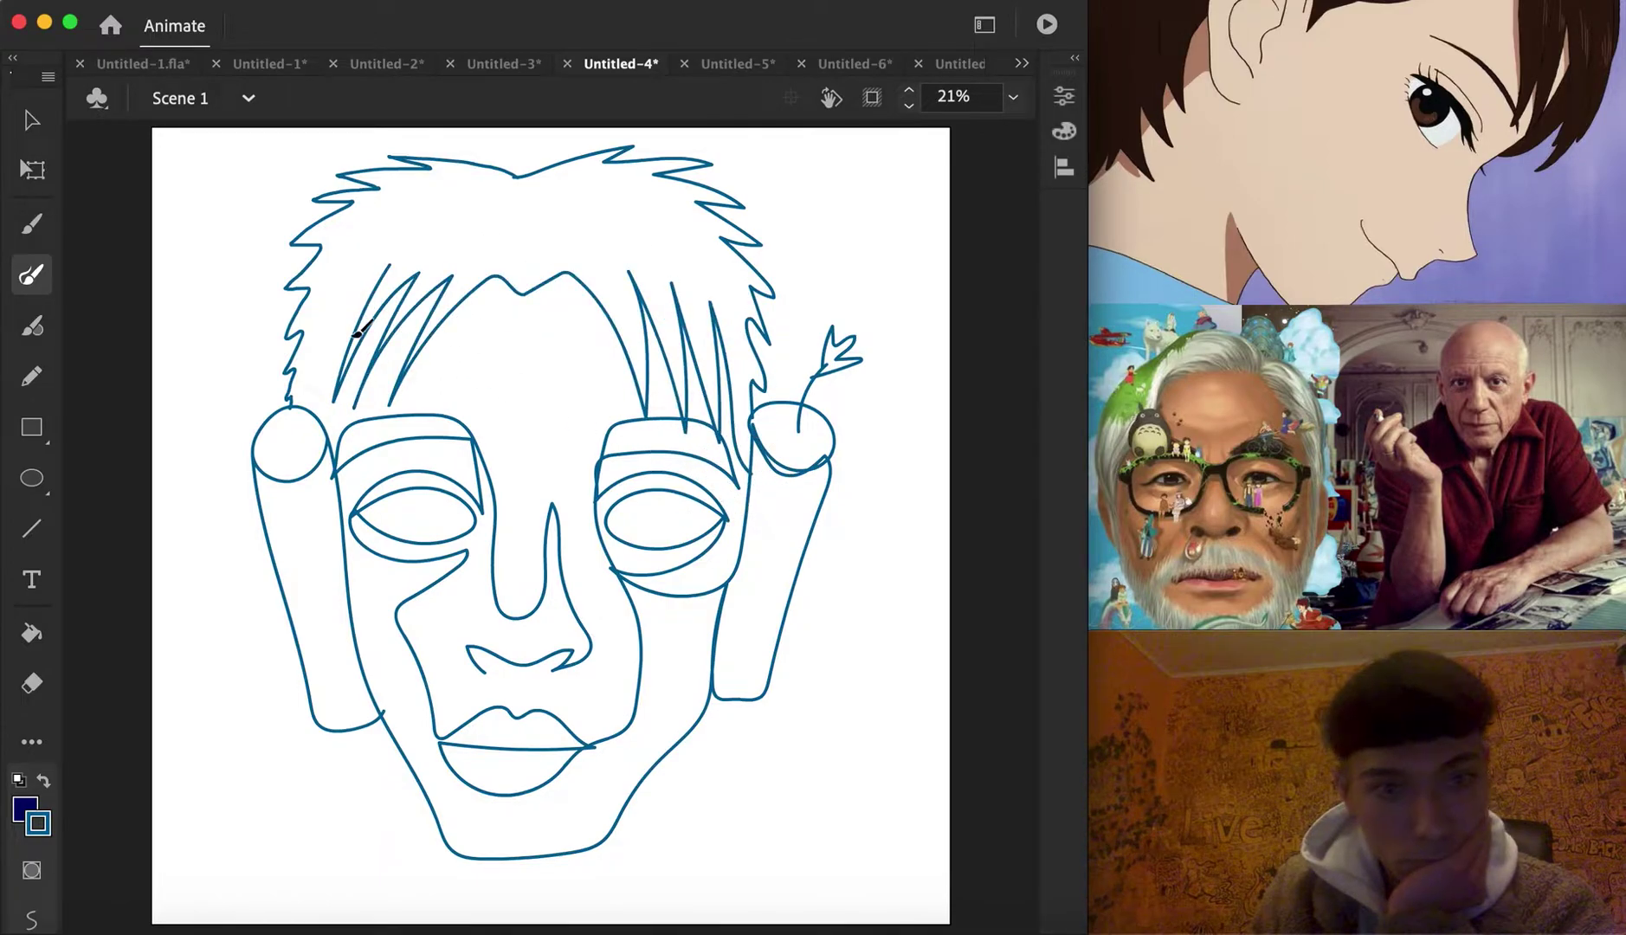
pyautogui.press('v')
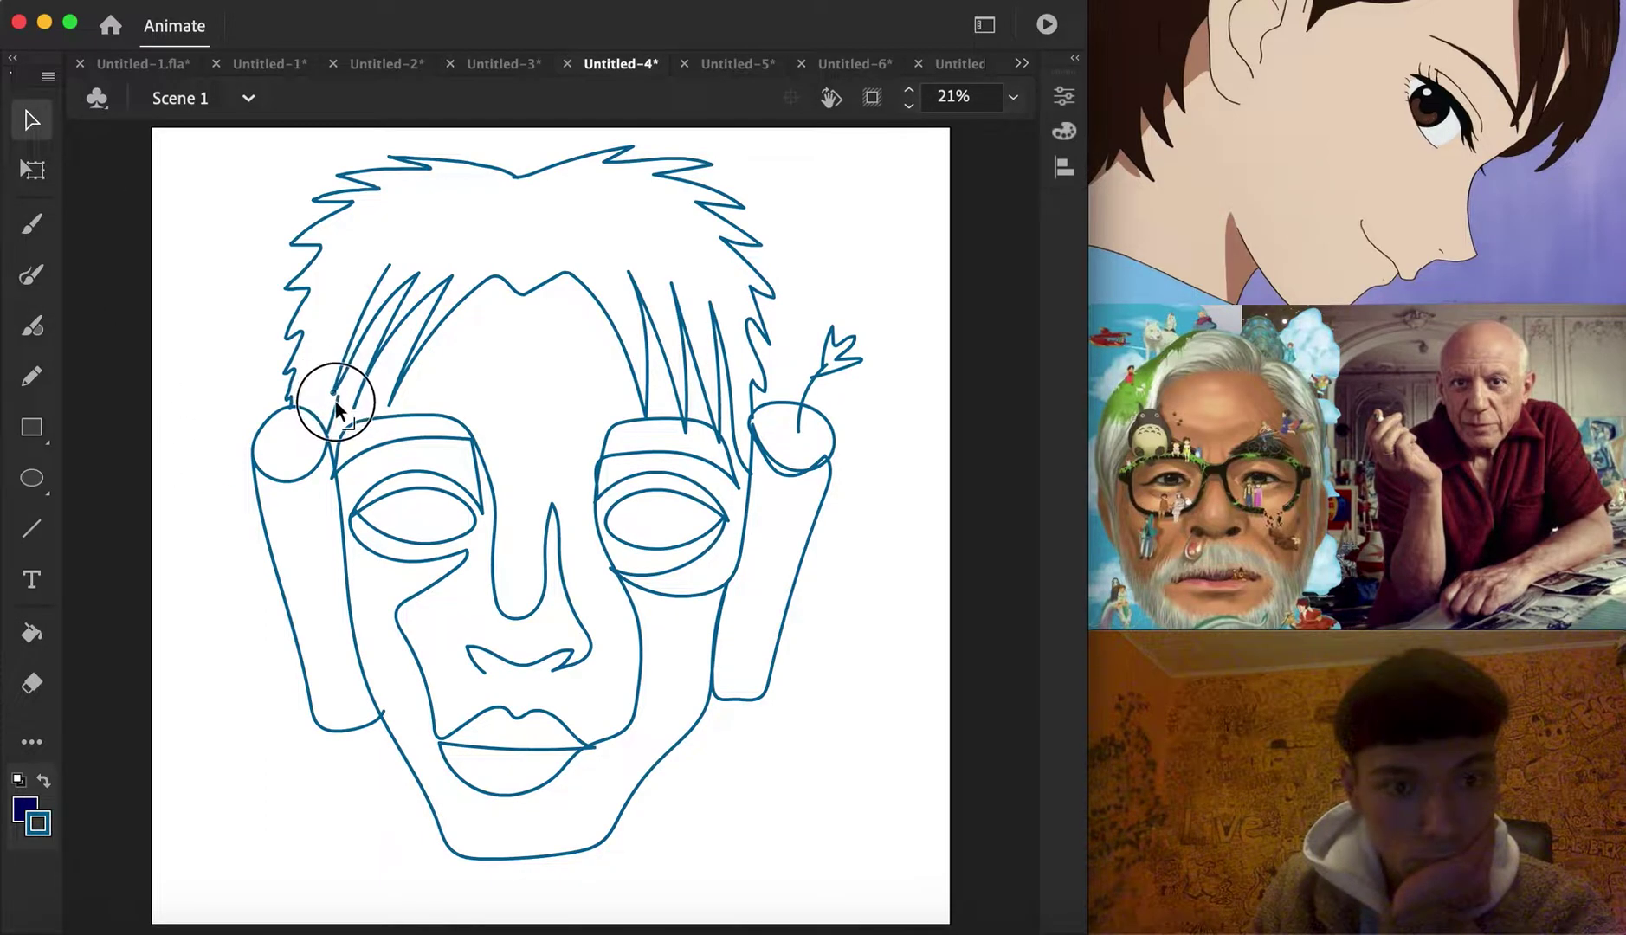
pyautogui.click(35, 310)
pyautogui.moveTo(248, 364)
pyautogui.mouseDown()
pyautogui.moveTo(235, 338)
pyautogui.moveTo(252, 370)
pyautogui.mouseUp()
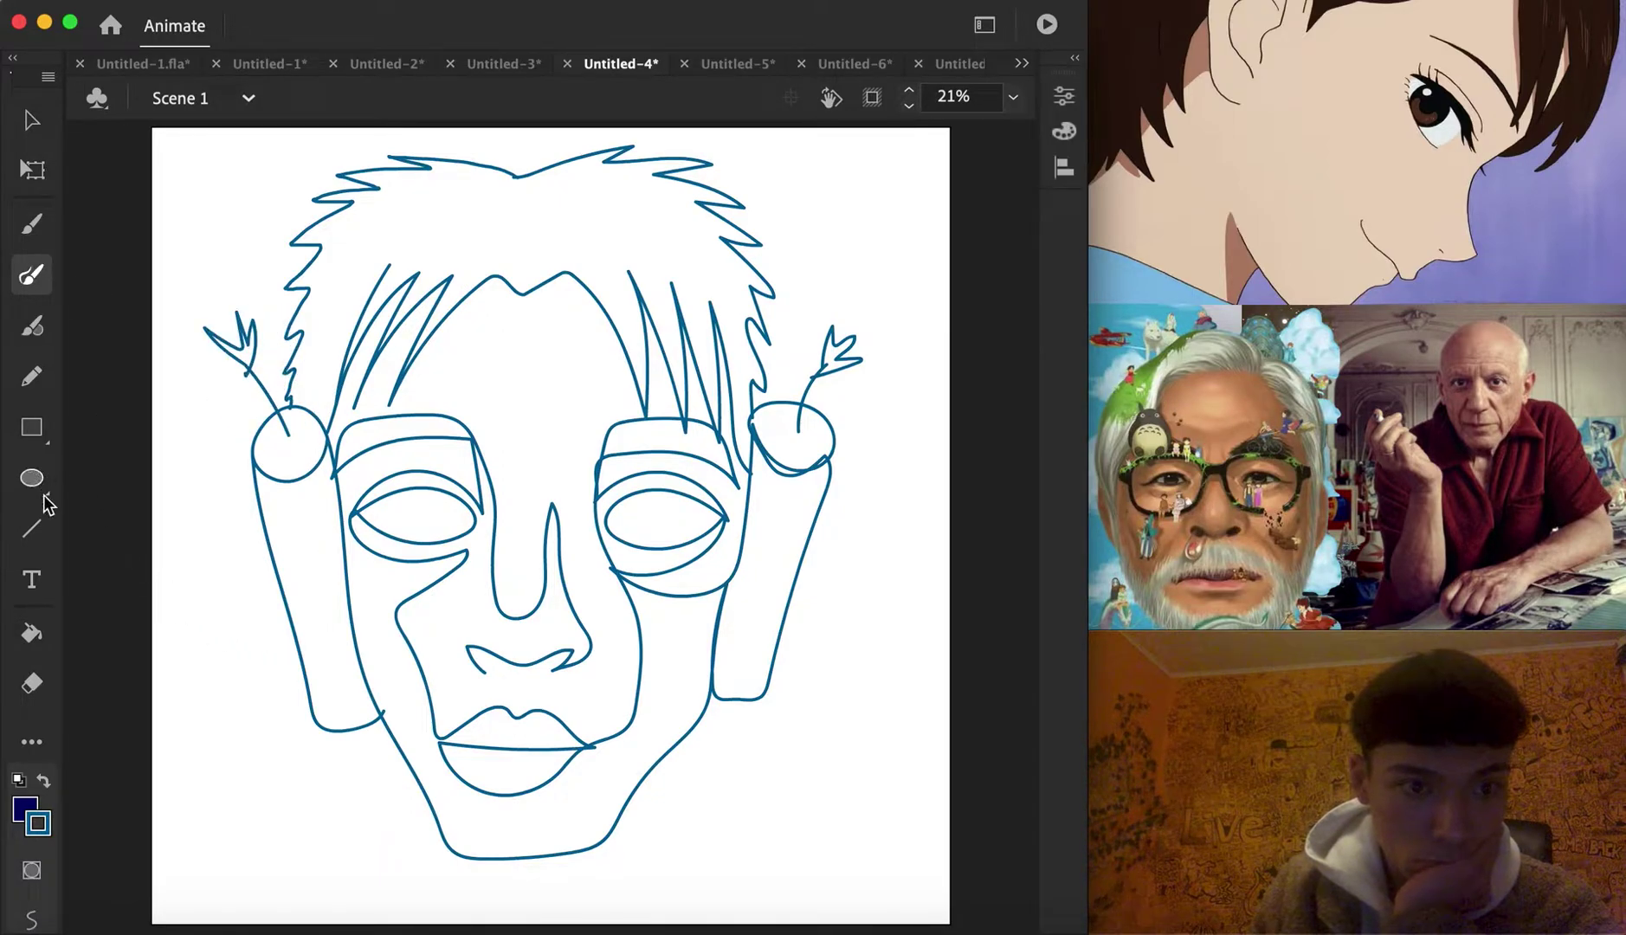
# Fill both sprig tips with dark red, and recolour the right one bright red and the left one orange
pyautogui.click(35, 630)
pyautogui.click(24, 817)
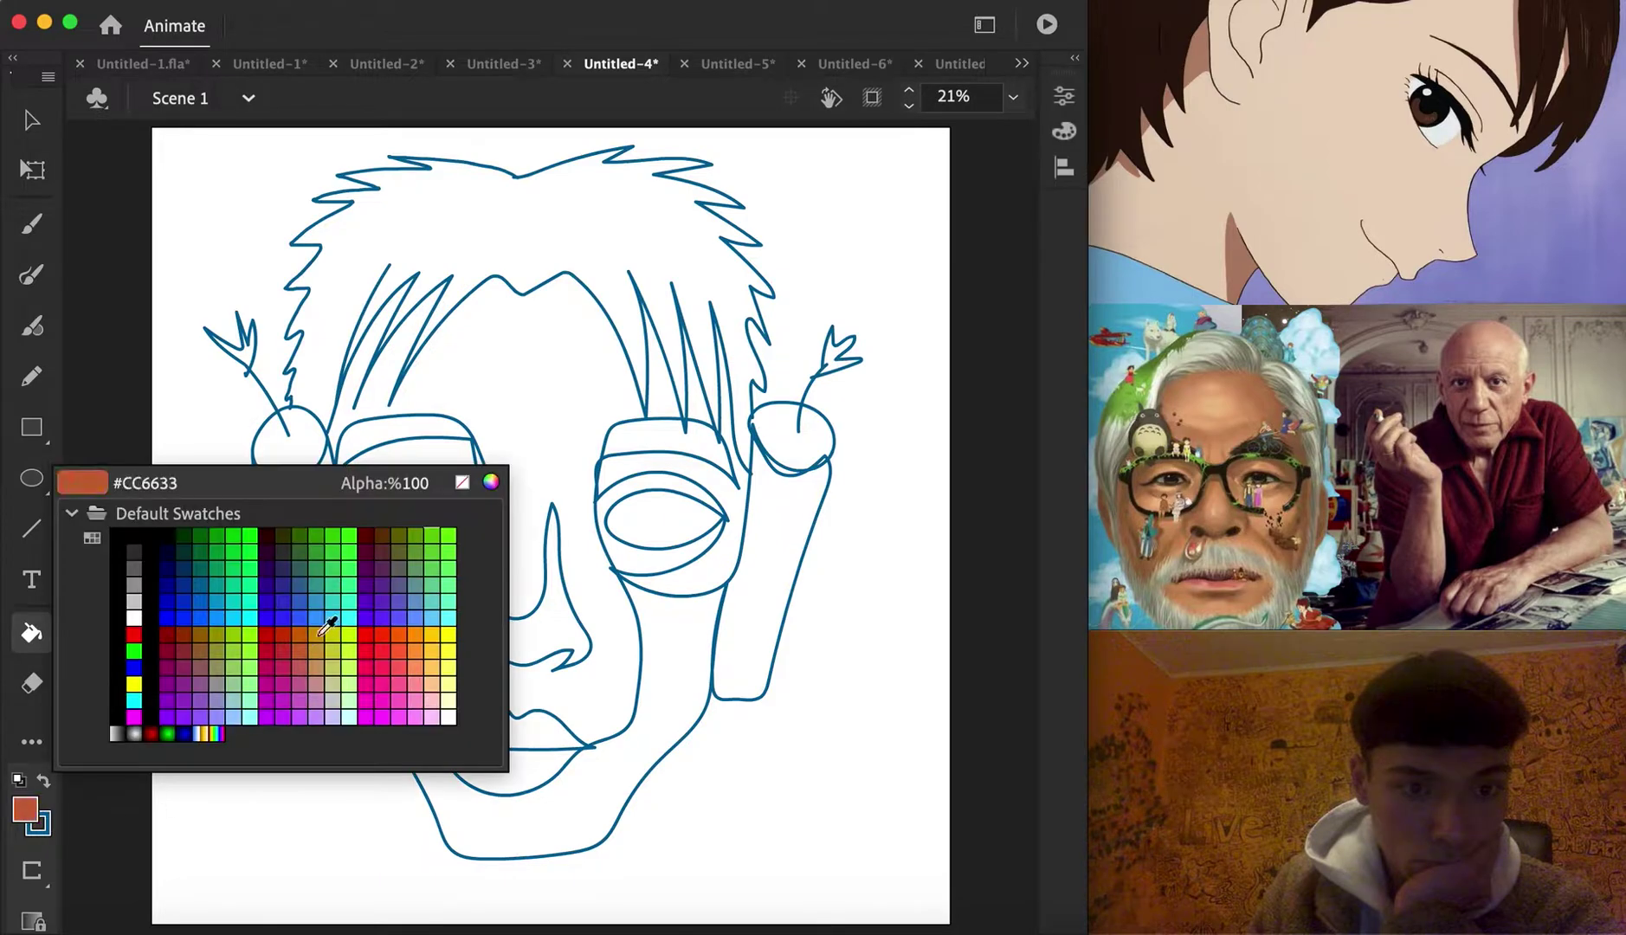
pyautogui.click(272, 635)
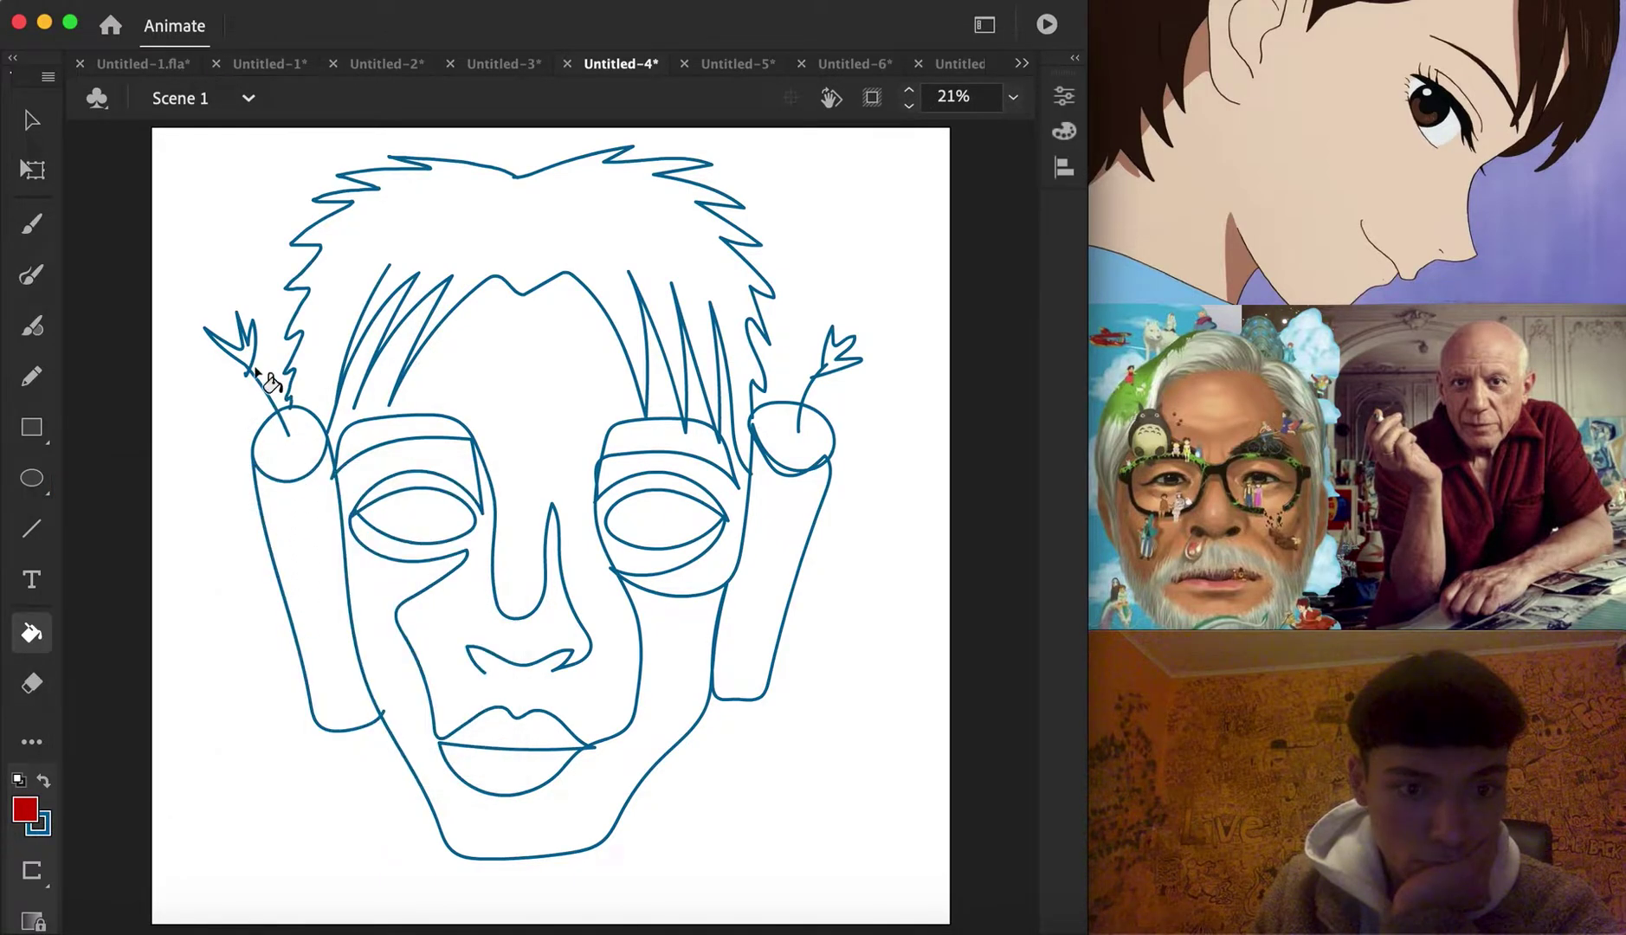
pyautogui.click(836, 355)
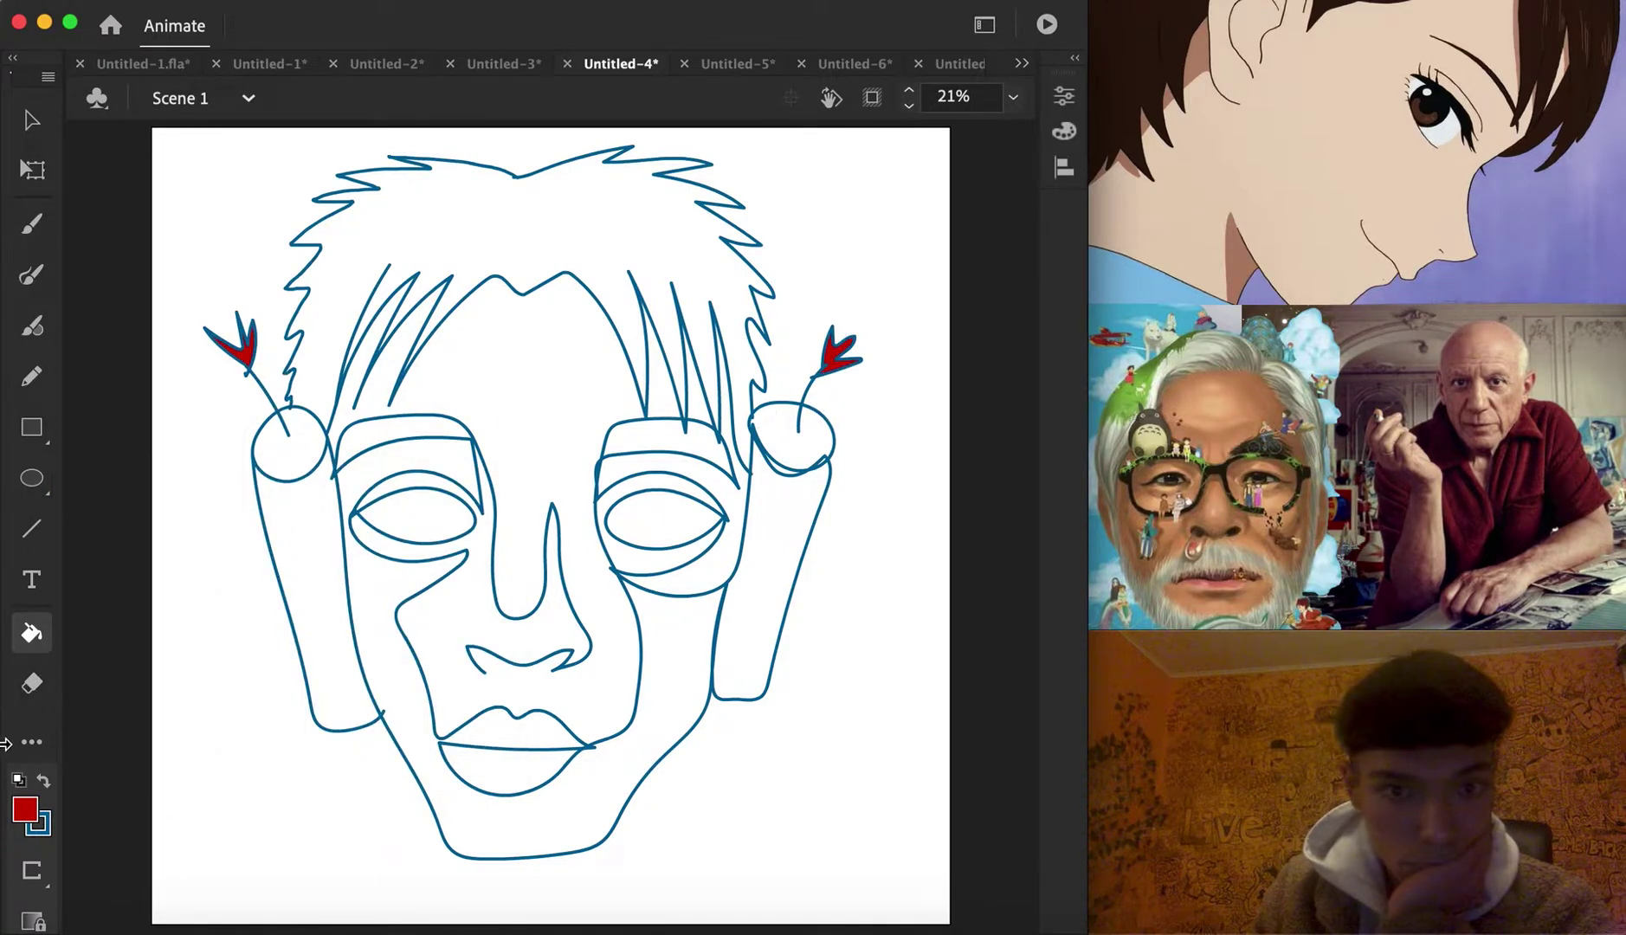
pyautogui.click(27, 811)
pyautogui.click(421, 636)
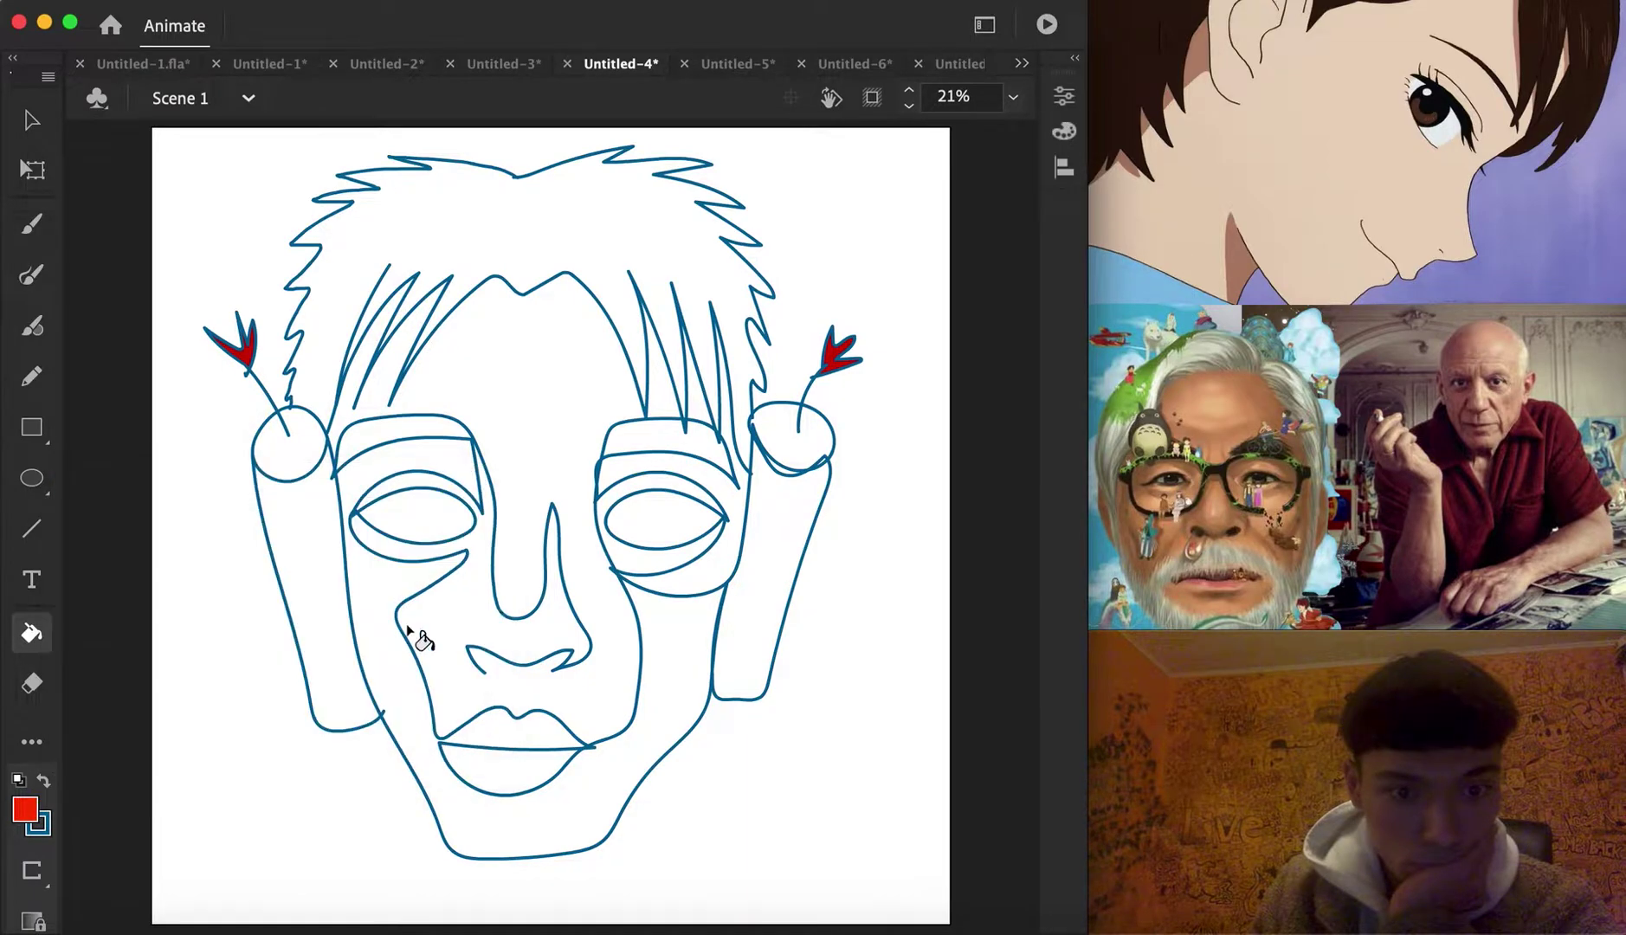
pyautogui.click(25, 810)
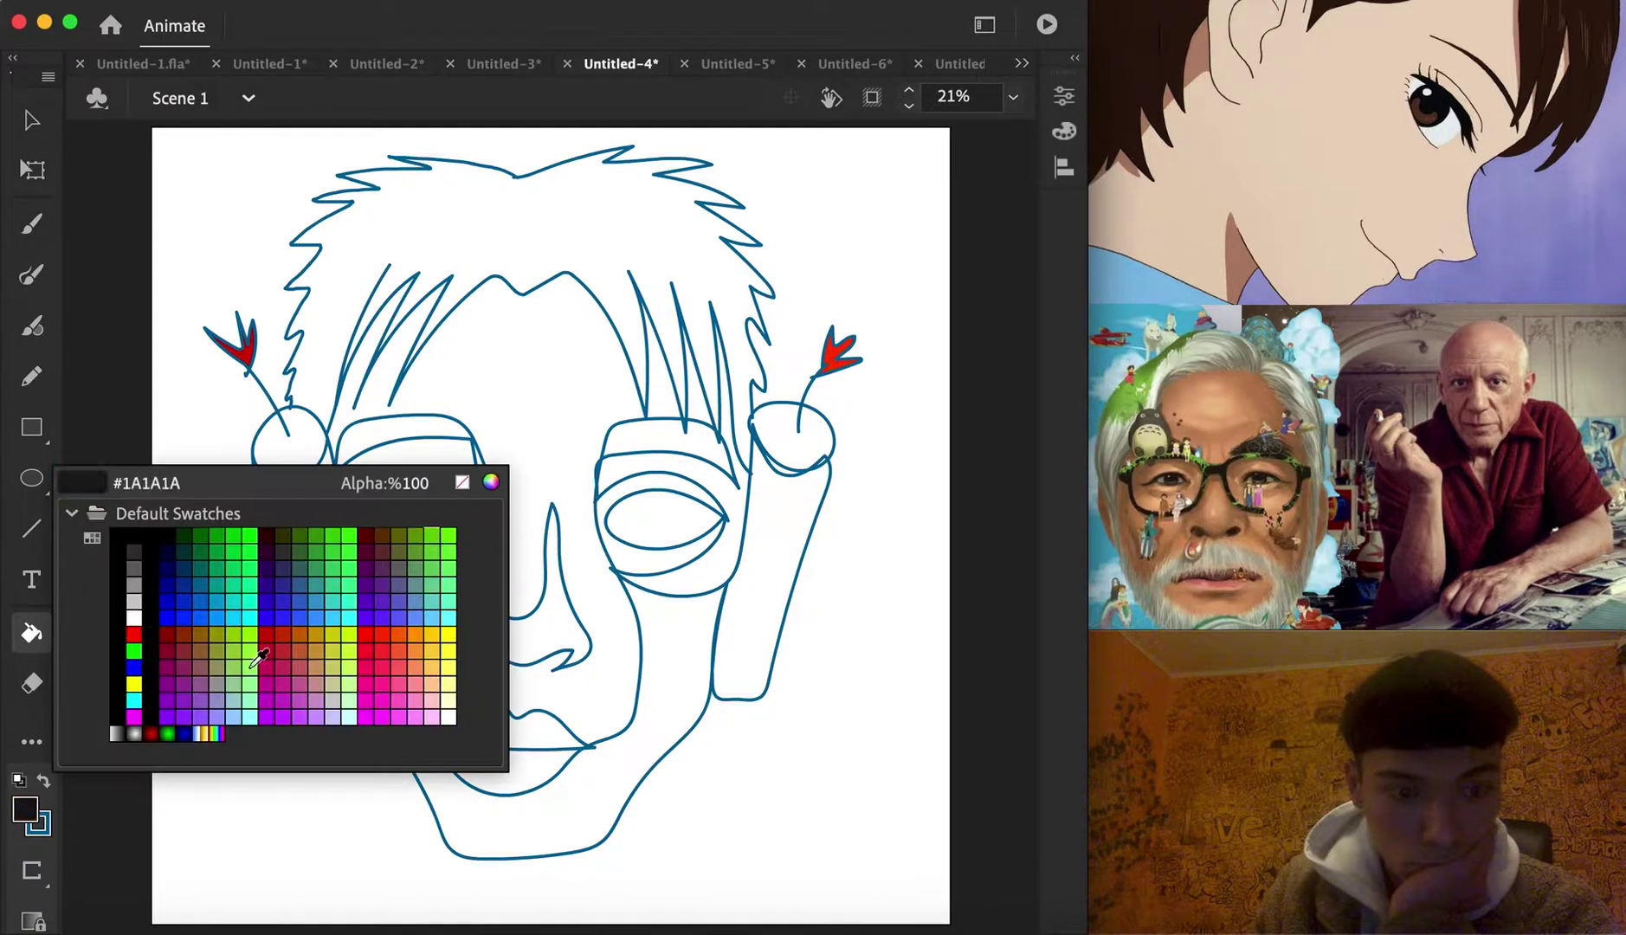
pyautogui.click(398, 636)
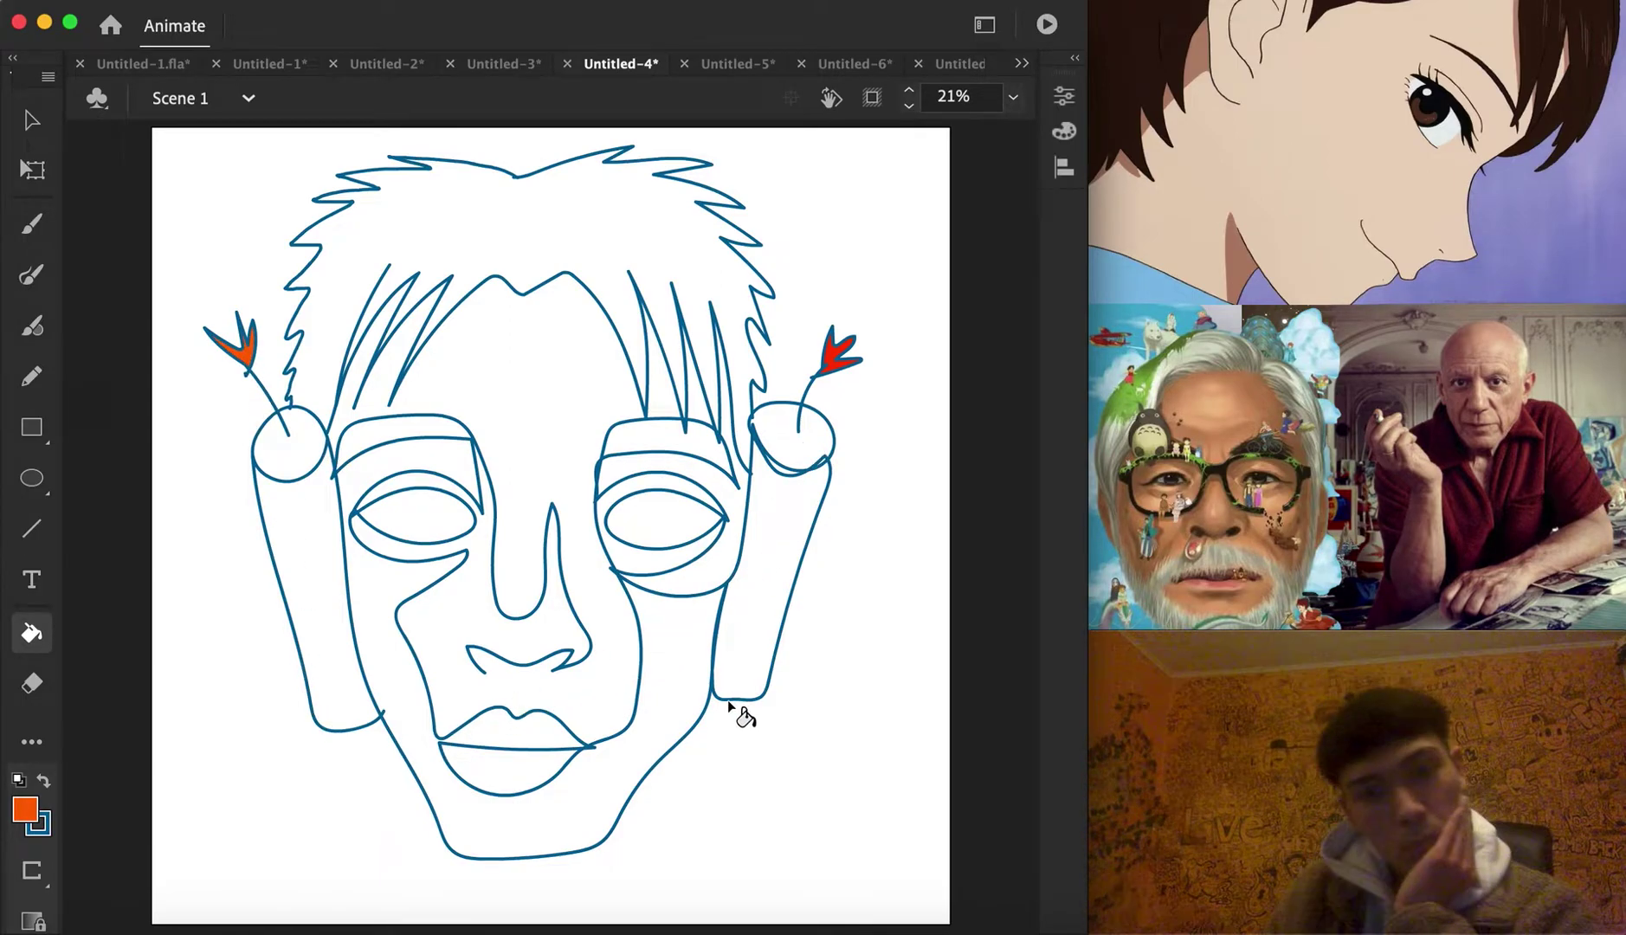
# Fill the sides of both cylinders beside the face with golden ochre
pyautogui.click(26, 810)
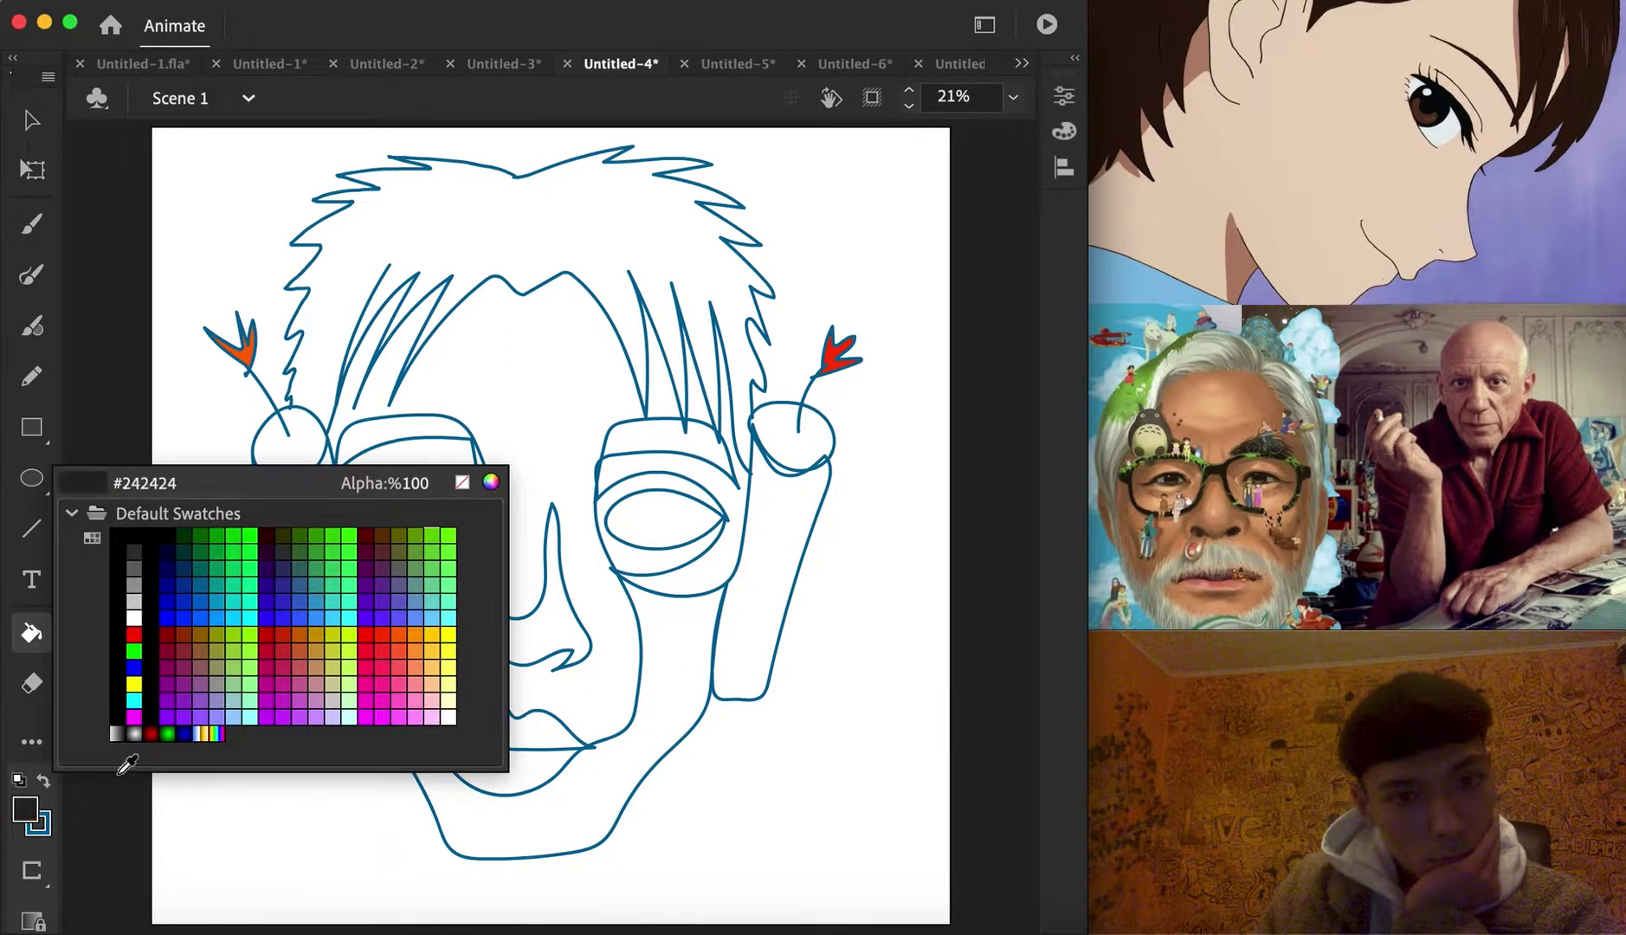
pyautogui.click(316, 636)
pyautogui.click(284, 577)
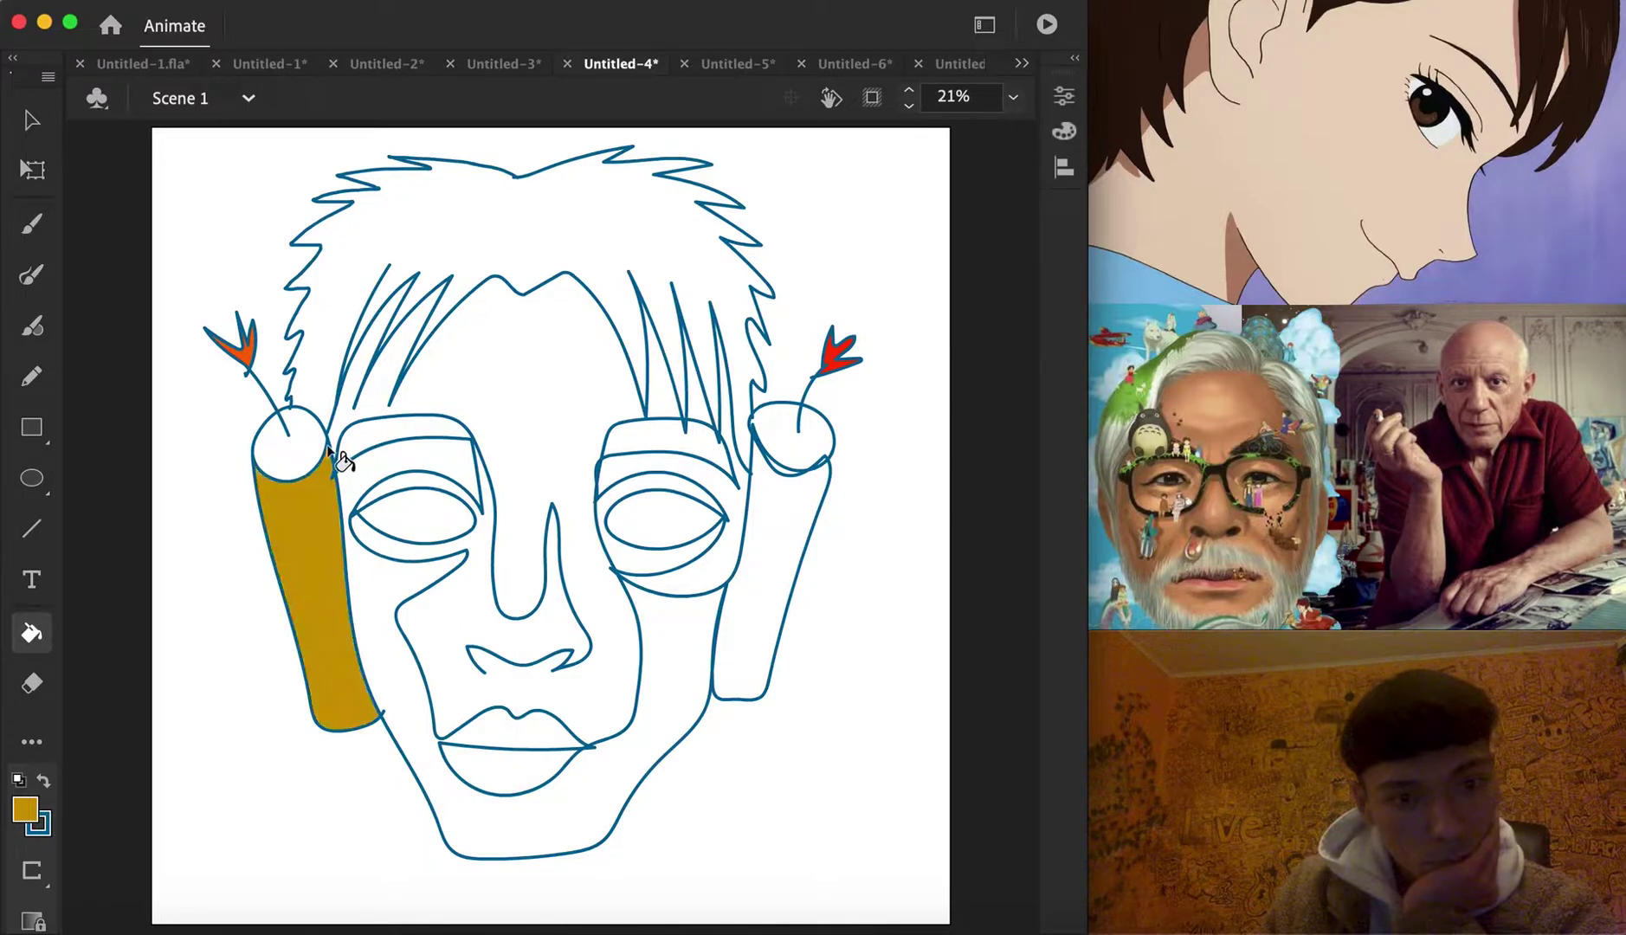
pyautogui.click(763, 526)
# Fill the round tops of both cylinders with burnt orange
pyautogui.click(26, 810)
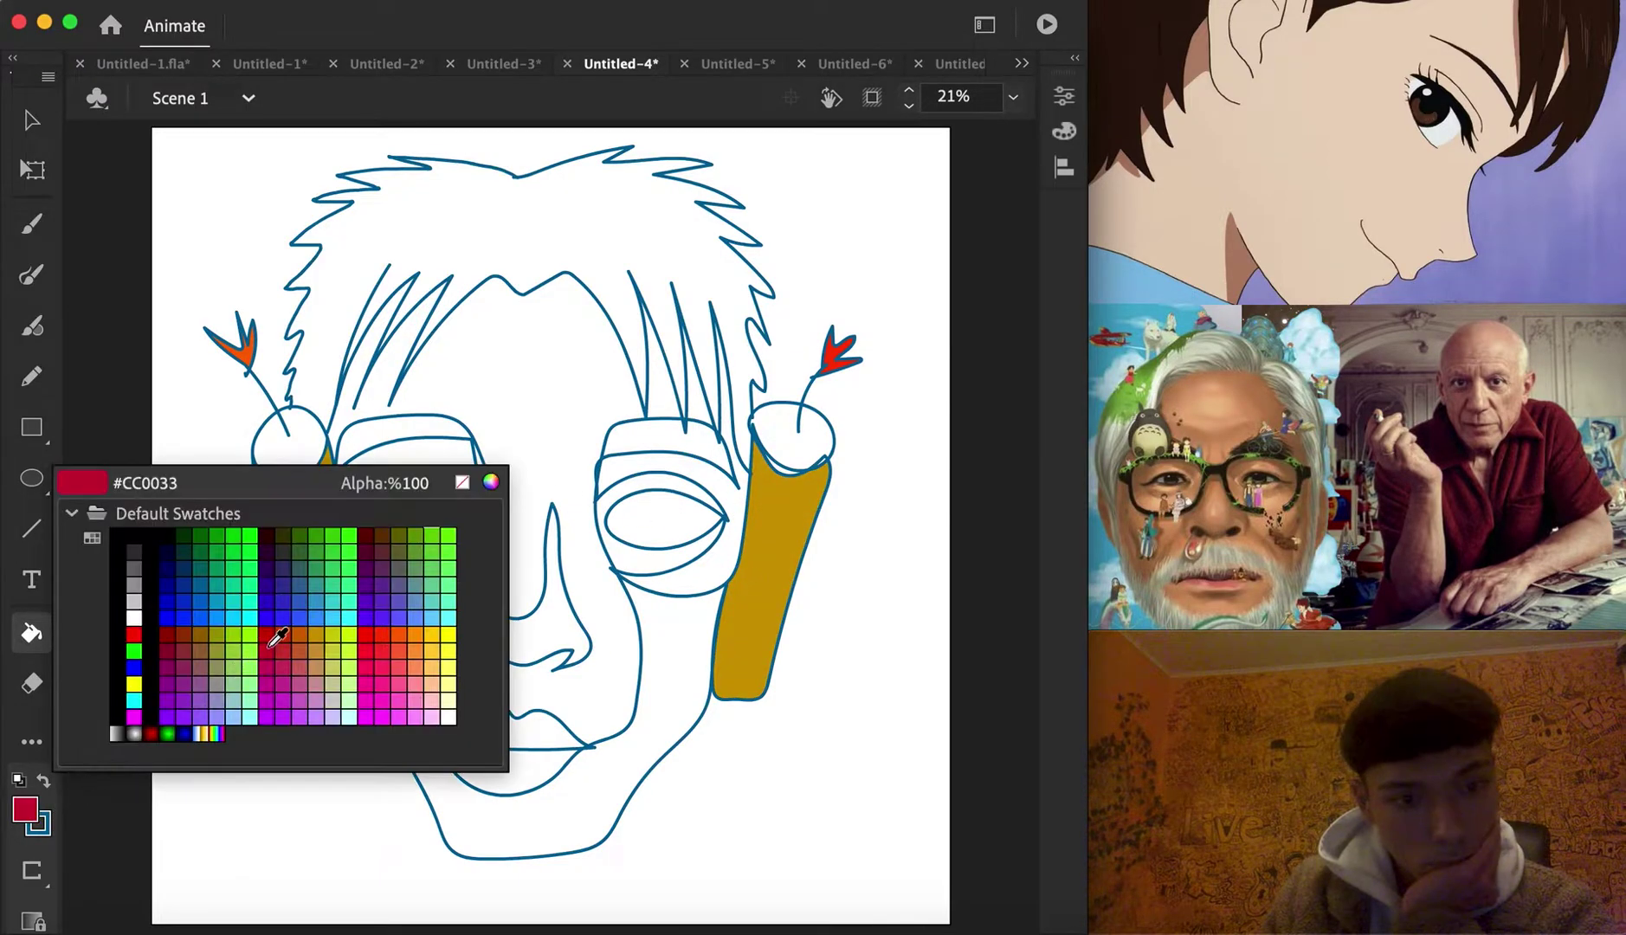
pyautogui.click(299, 636)
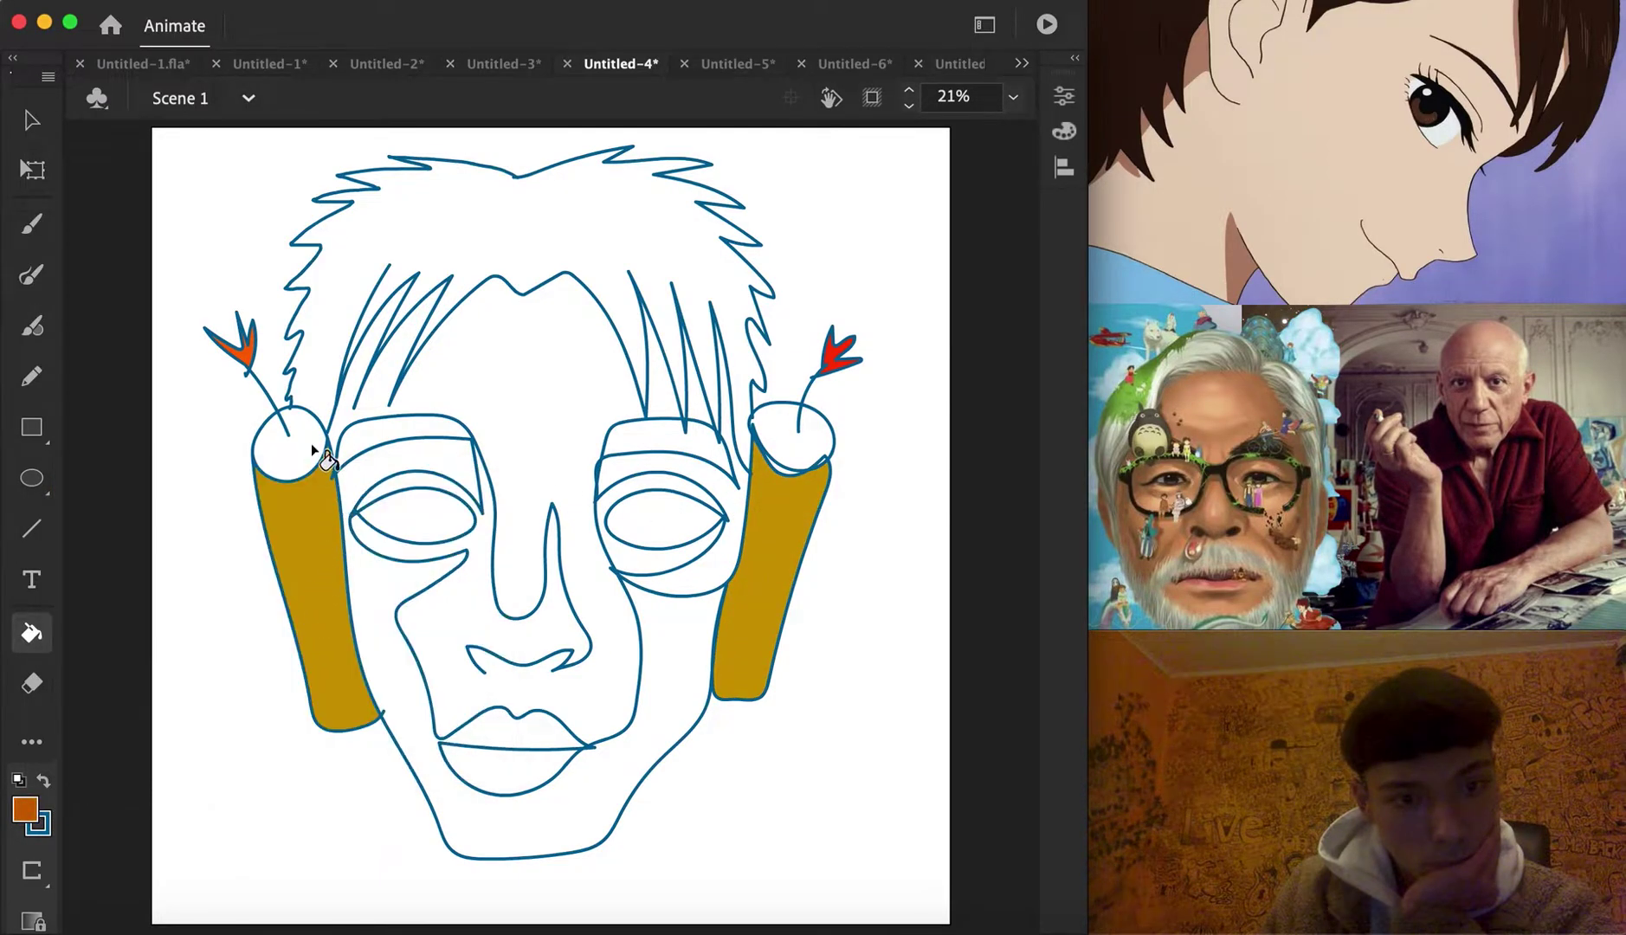
pyautogui.click(788, 435)
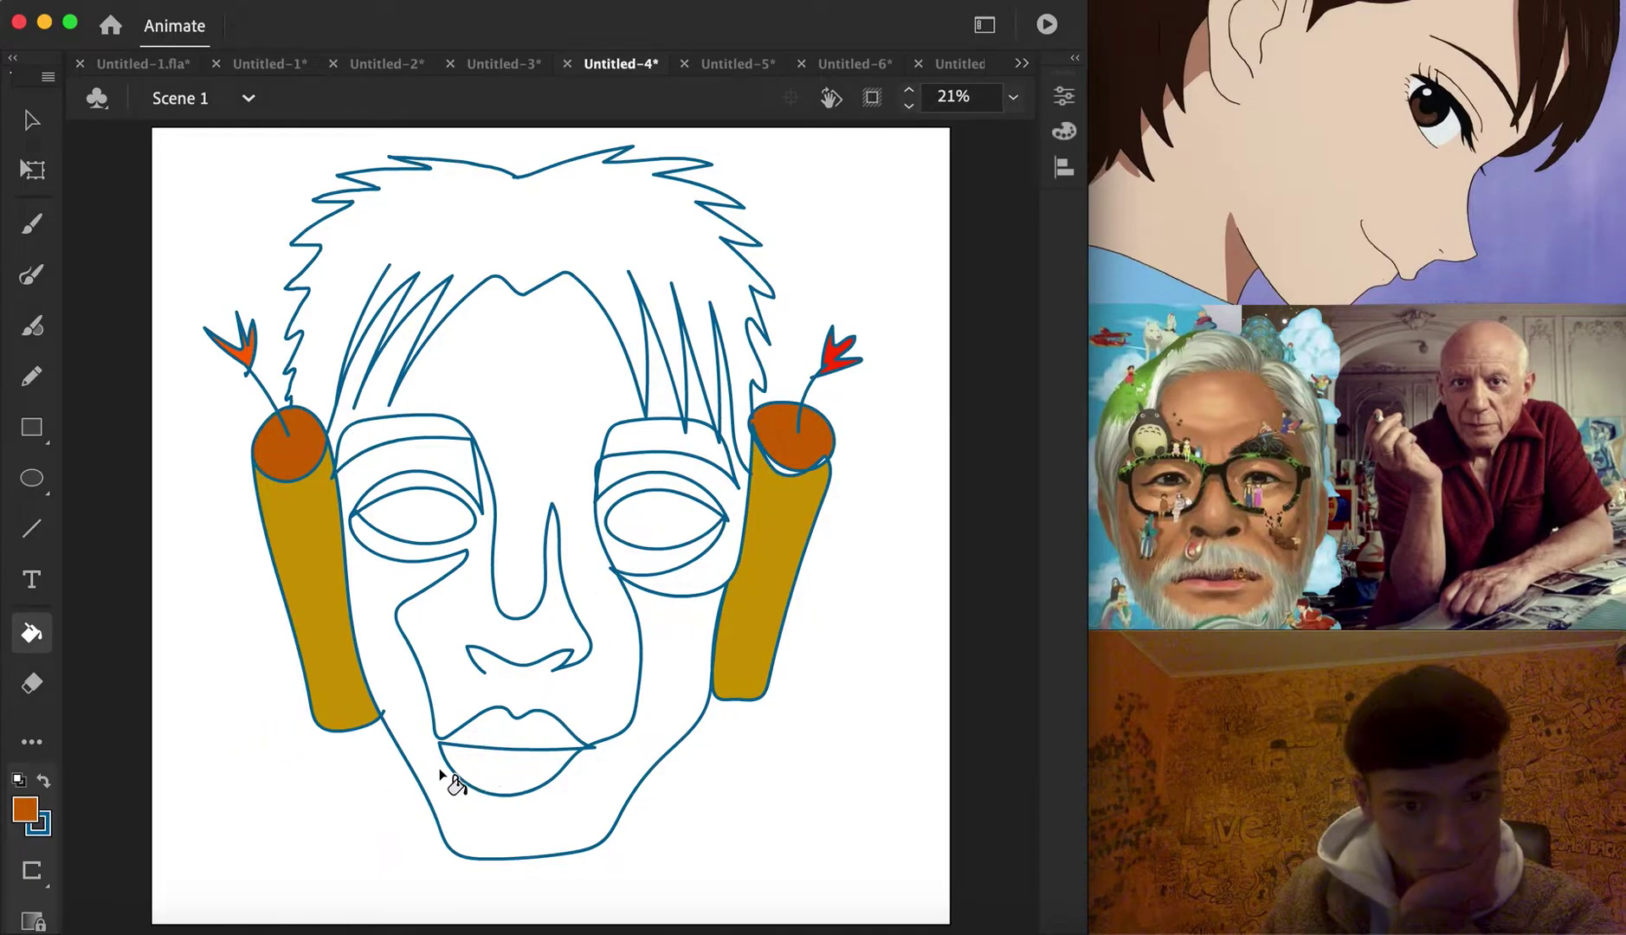
# Fill the hair with pale pink and choose black (#000000) as the fill colour
pyautogui.click(26, 811)
pyautogui.click(437, 620)
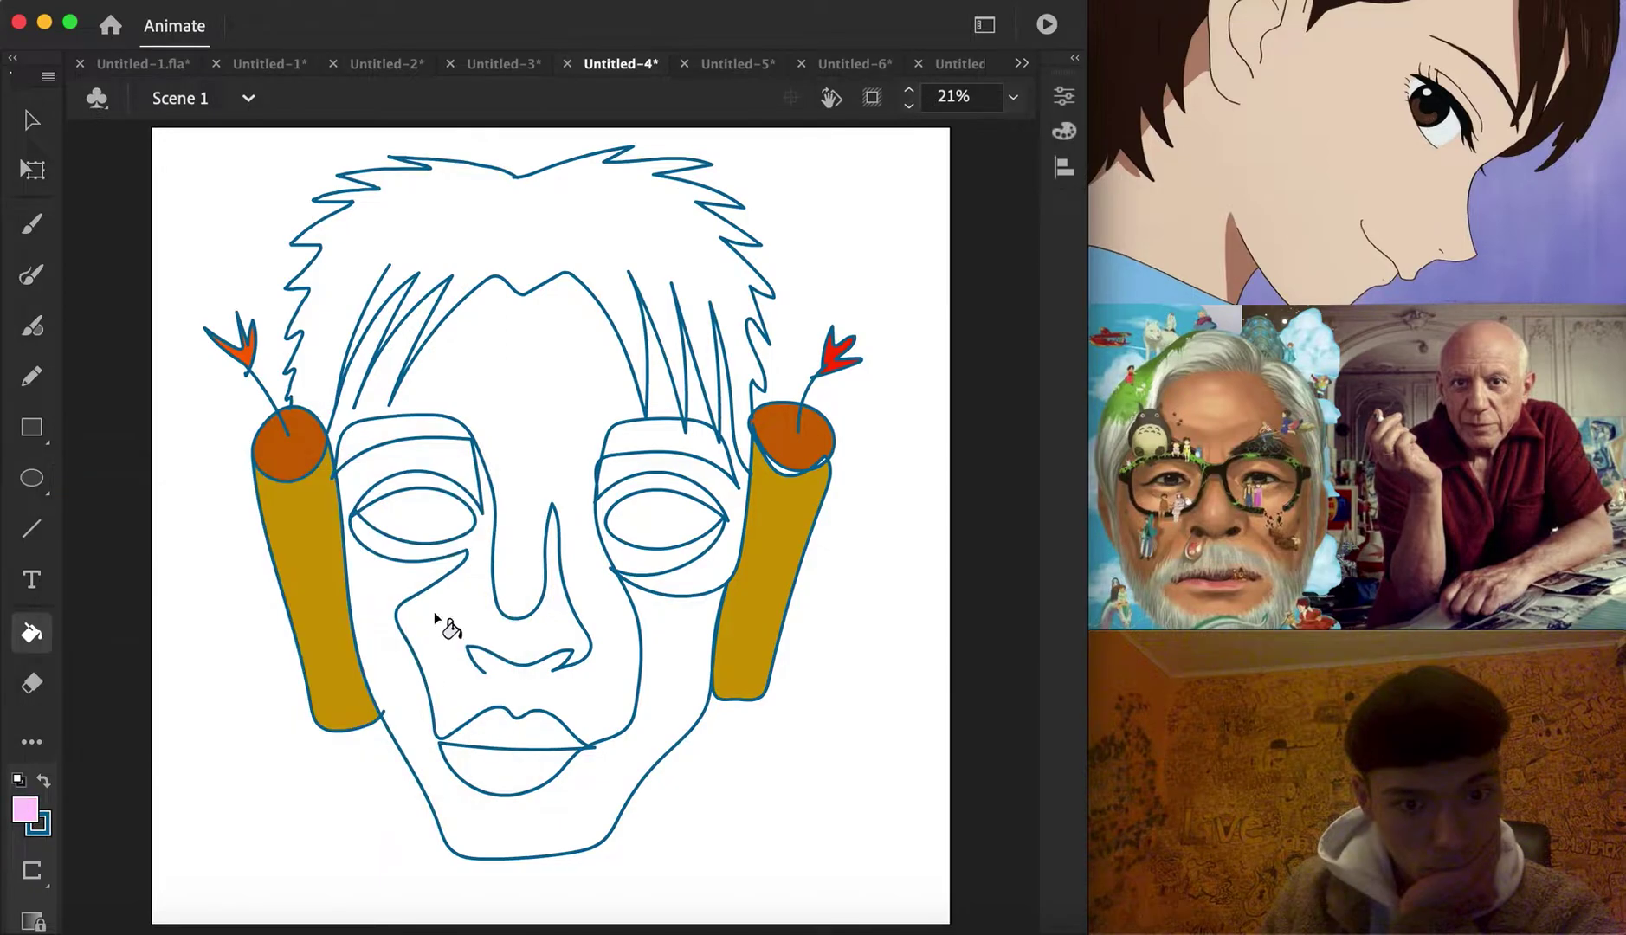
pyautogui.click(503, 243)
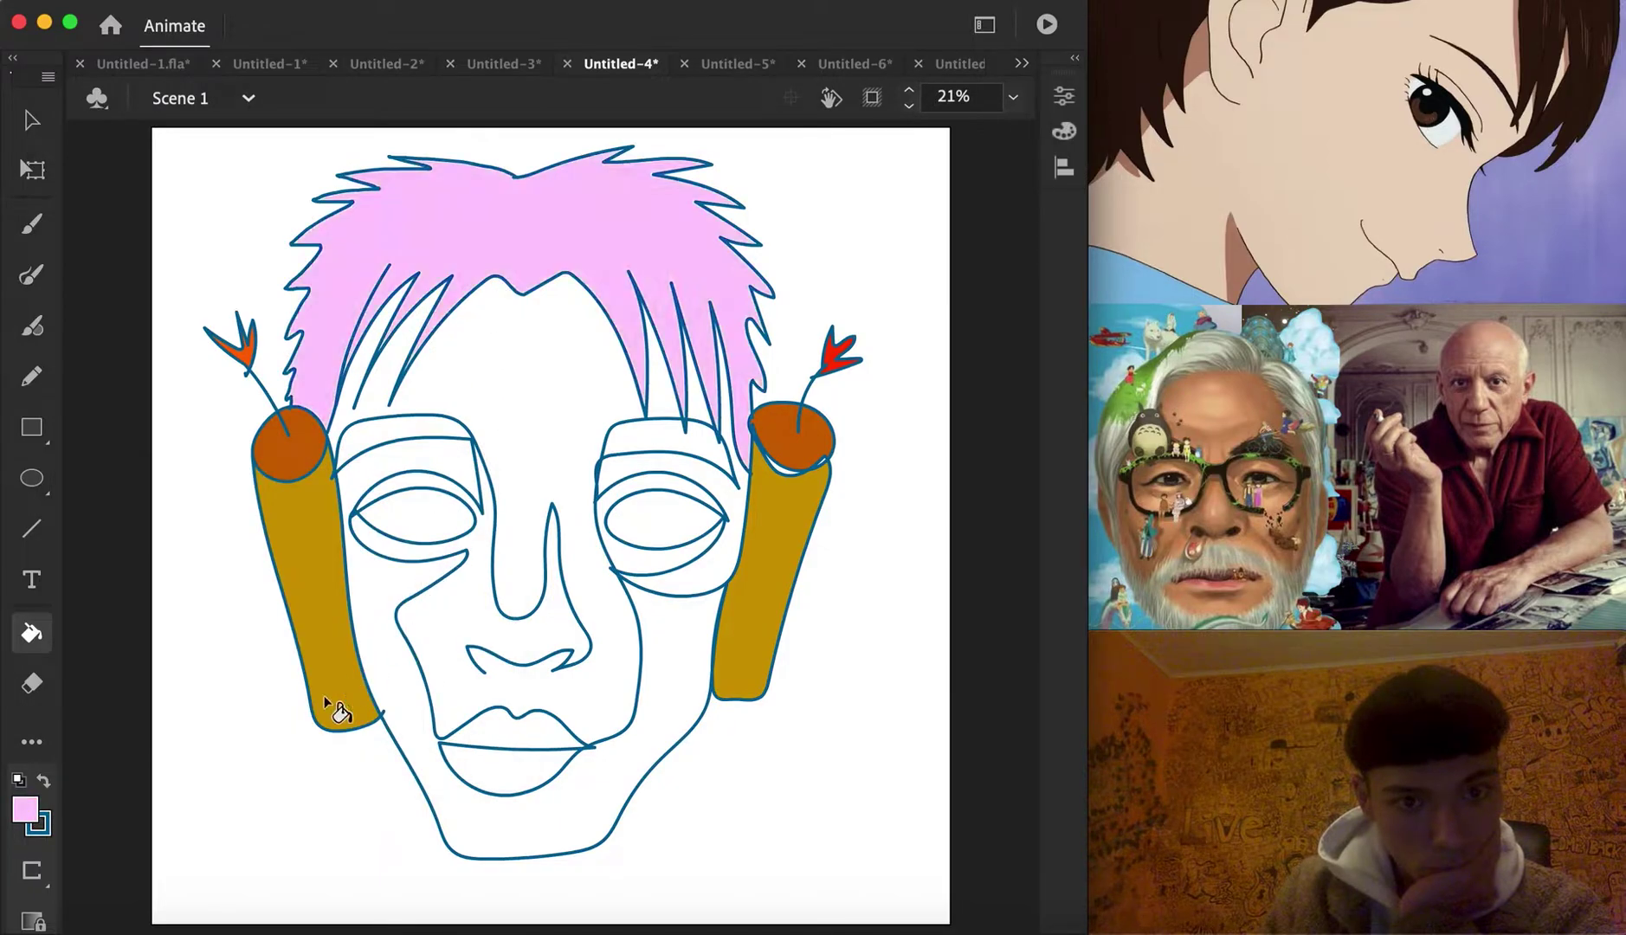
pyautogui.click(24, 813)
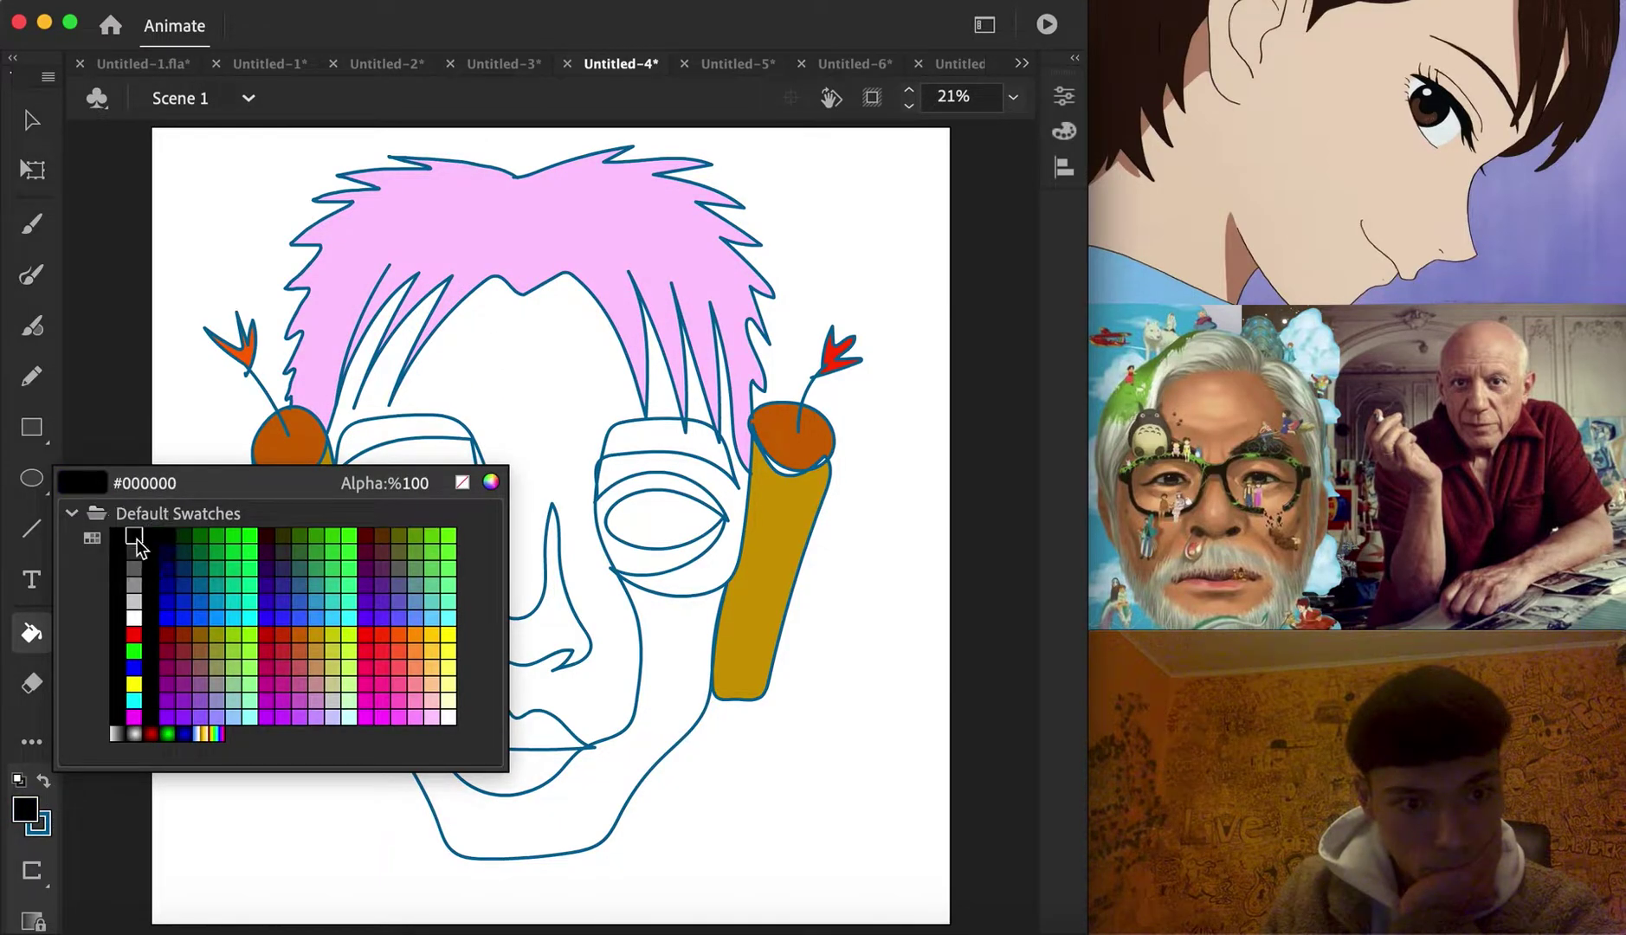
pyautogui.click(136, 539)
# Try black fills on the eyebrows, eye surrounds and face areas, and undo them all
pyautogui.click(401, 433)
pyautogui.click(674, 440)
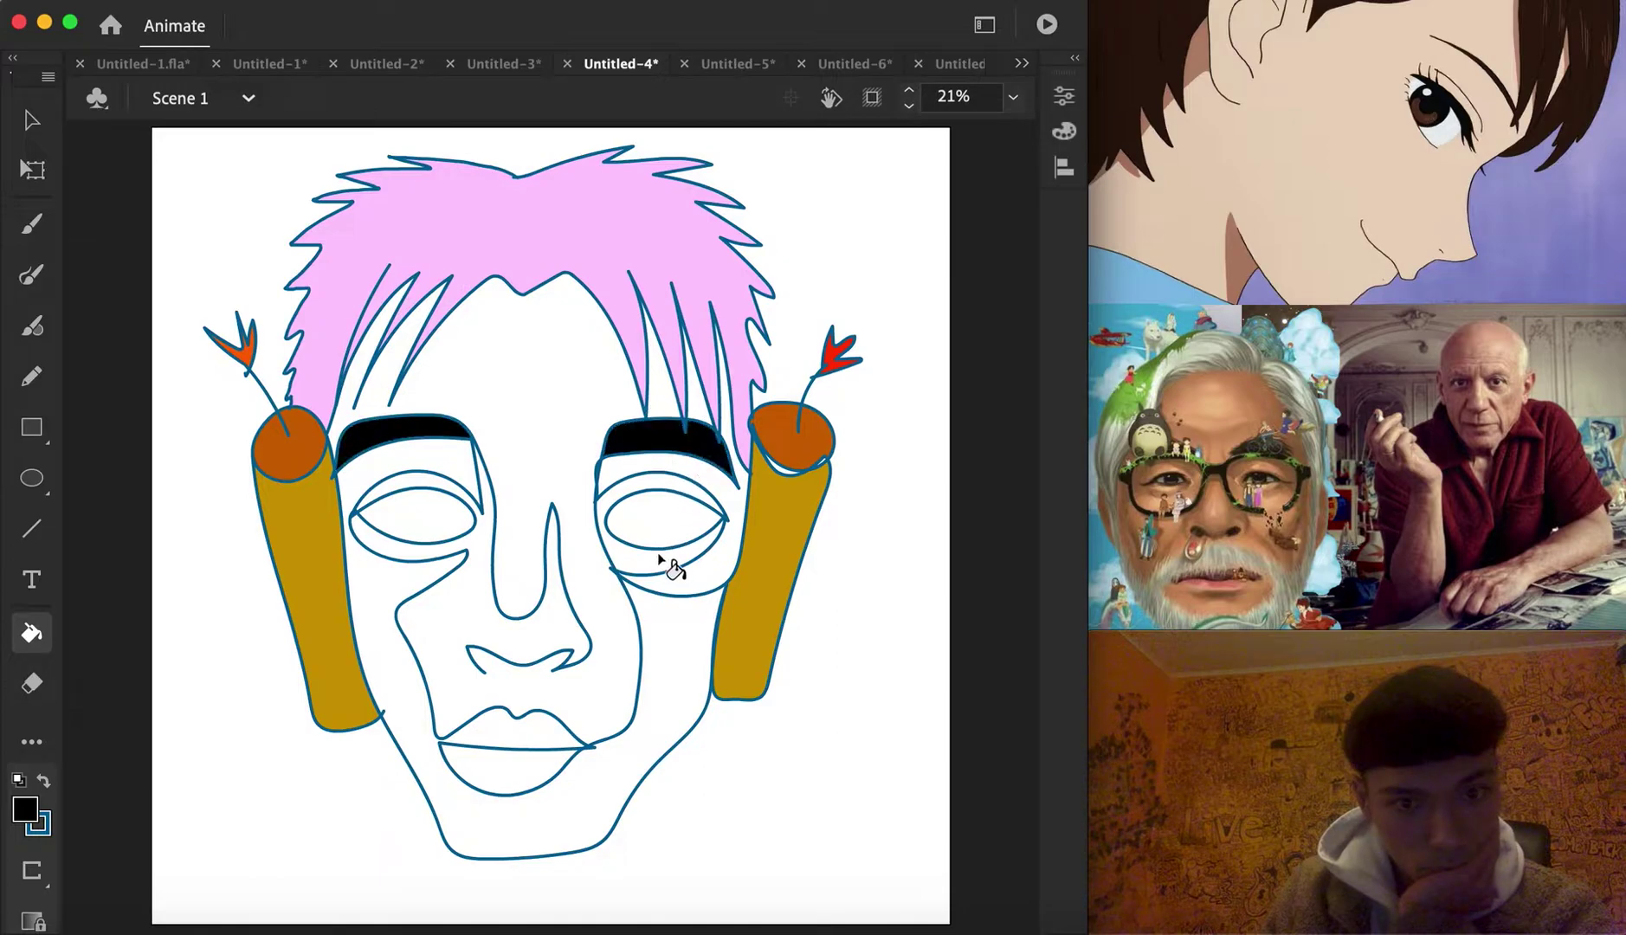
pyautogui.click(612, 518)
pyautogui.click(438, 552)
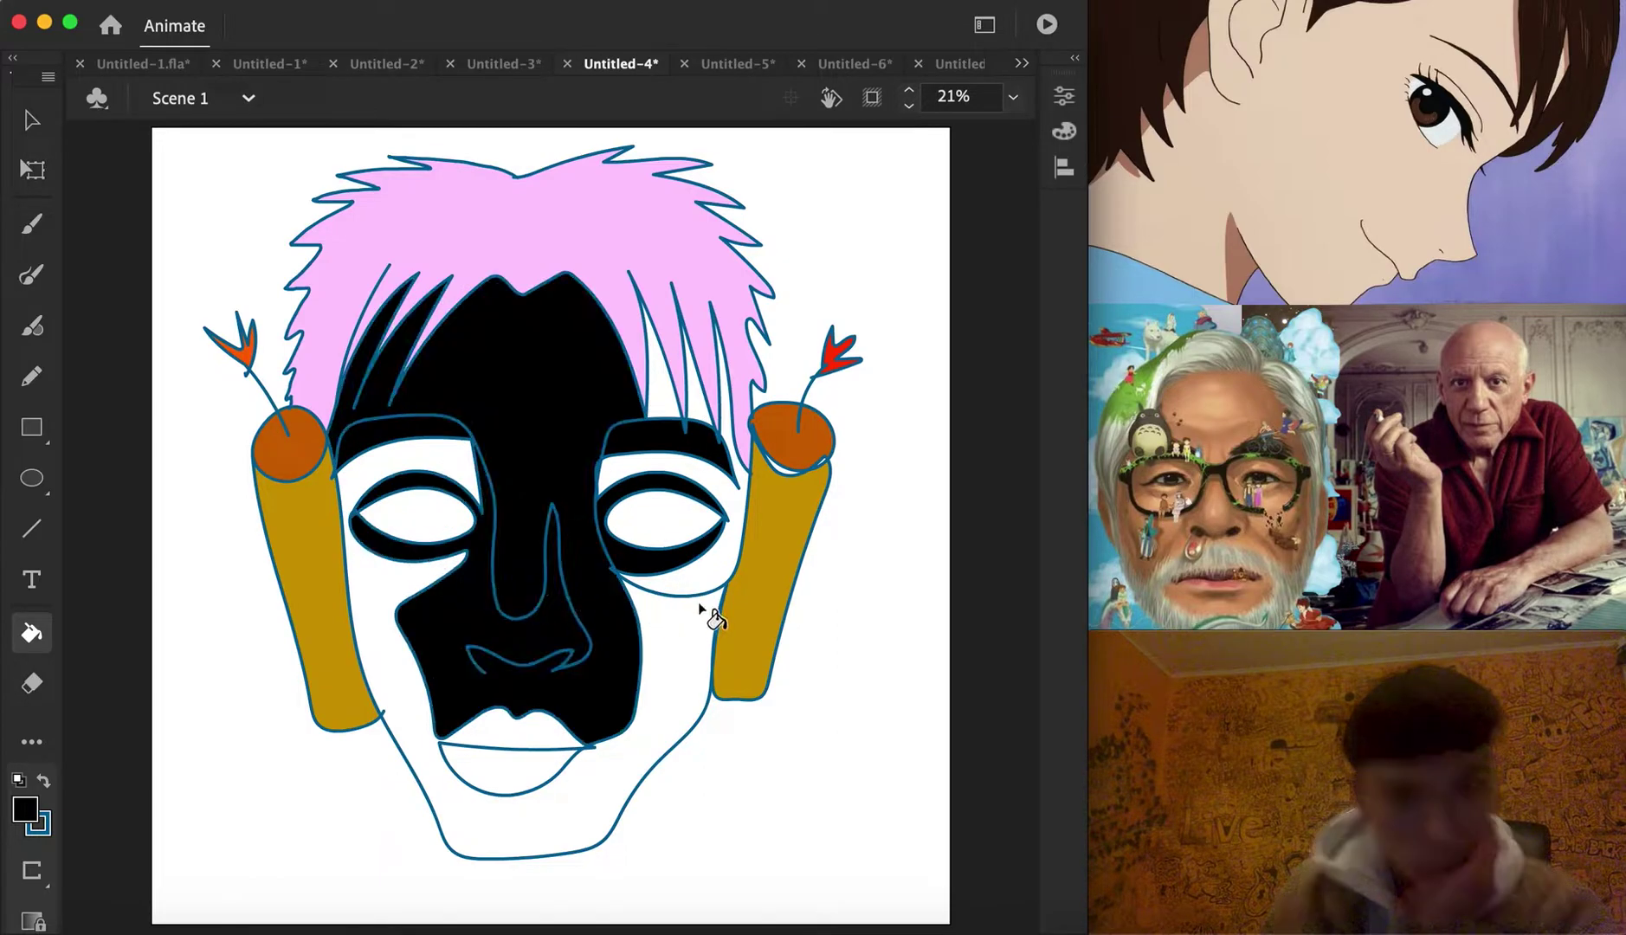
pyautogui.hotkey('ctrl', 'z')
pyautogui.click(587, 818)
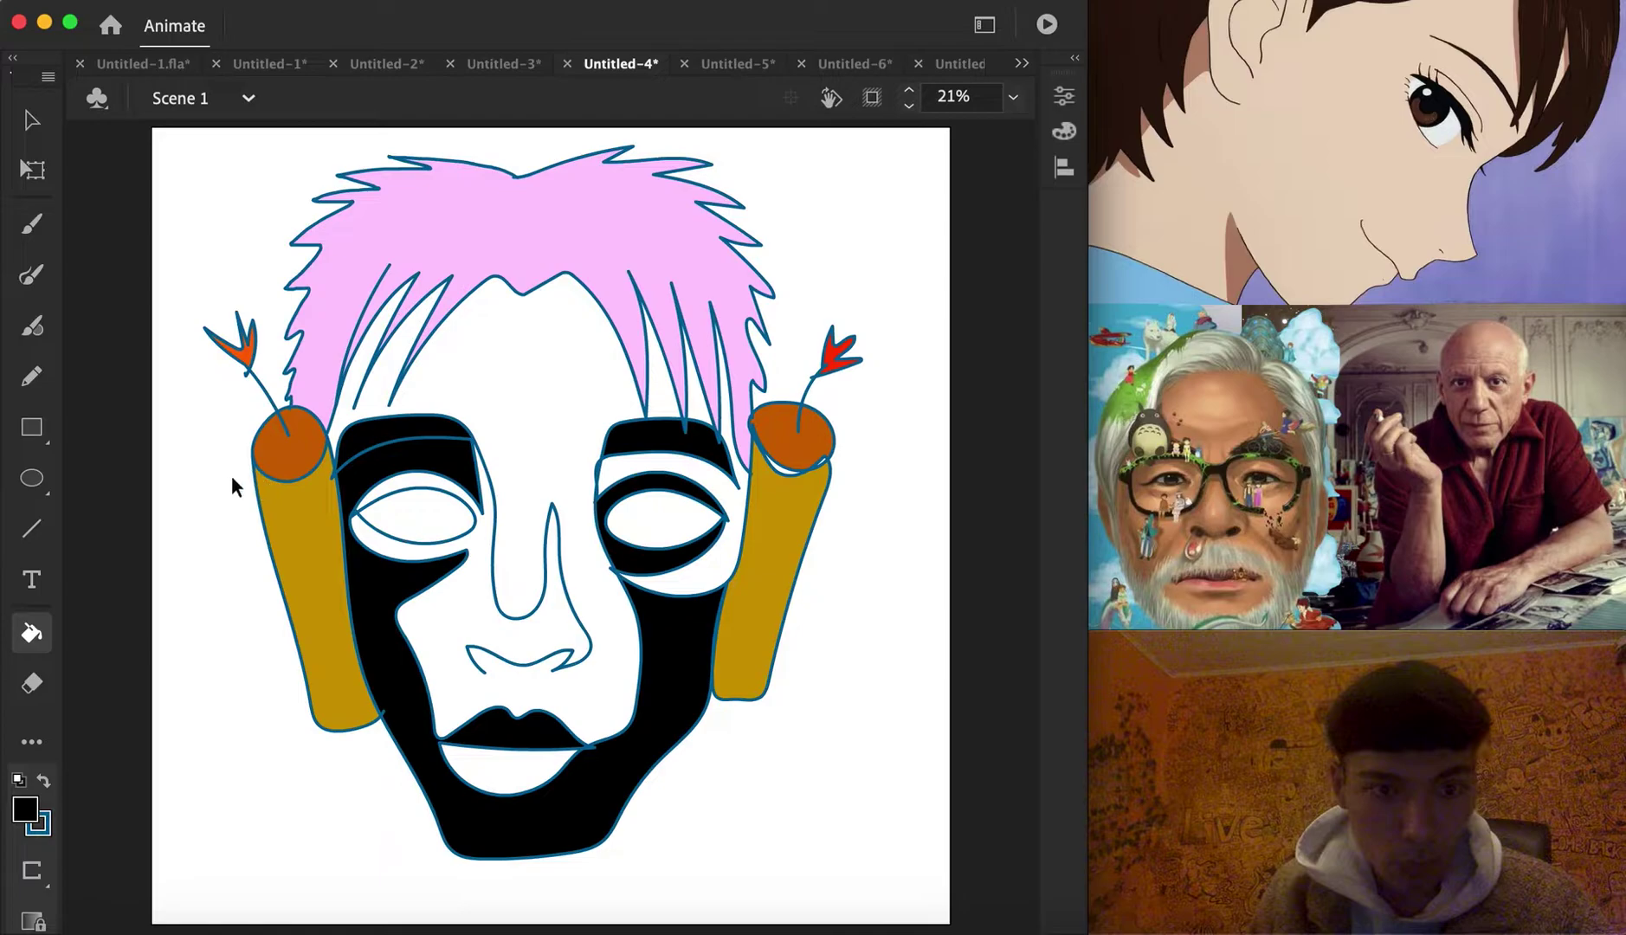
pyautogui.hotkey('ctrl', 'z')
pyautogui.hotkey('ctrl', 'z')
pyautogui.hotkey('ctrl', 'z')
pyautogui.hotkey('ctrl', 'z')
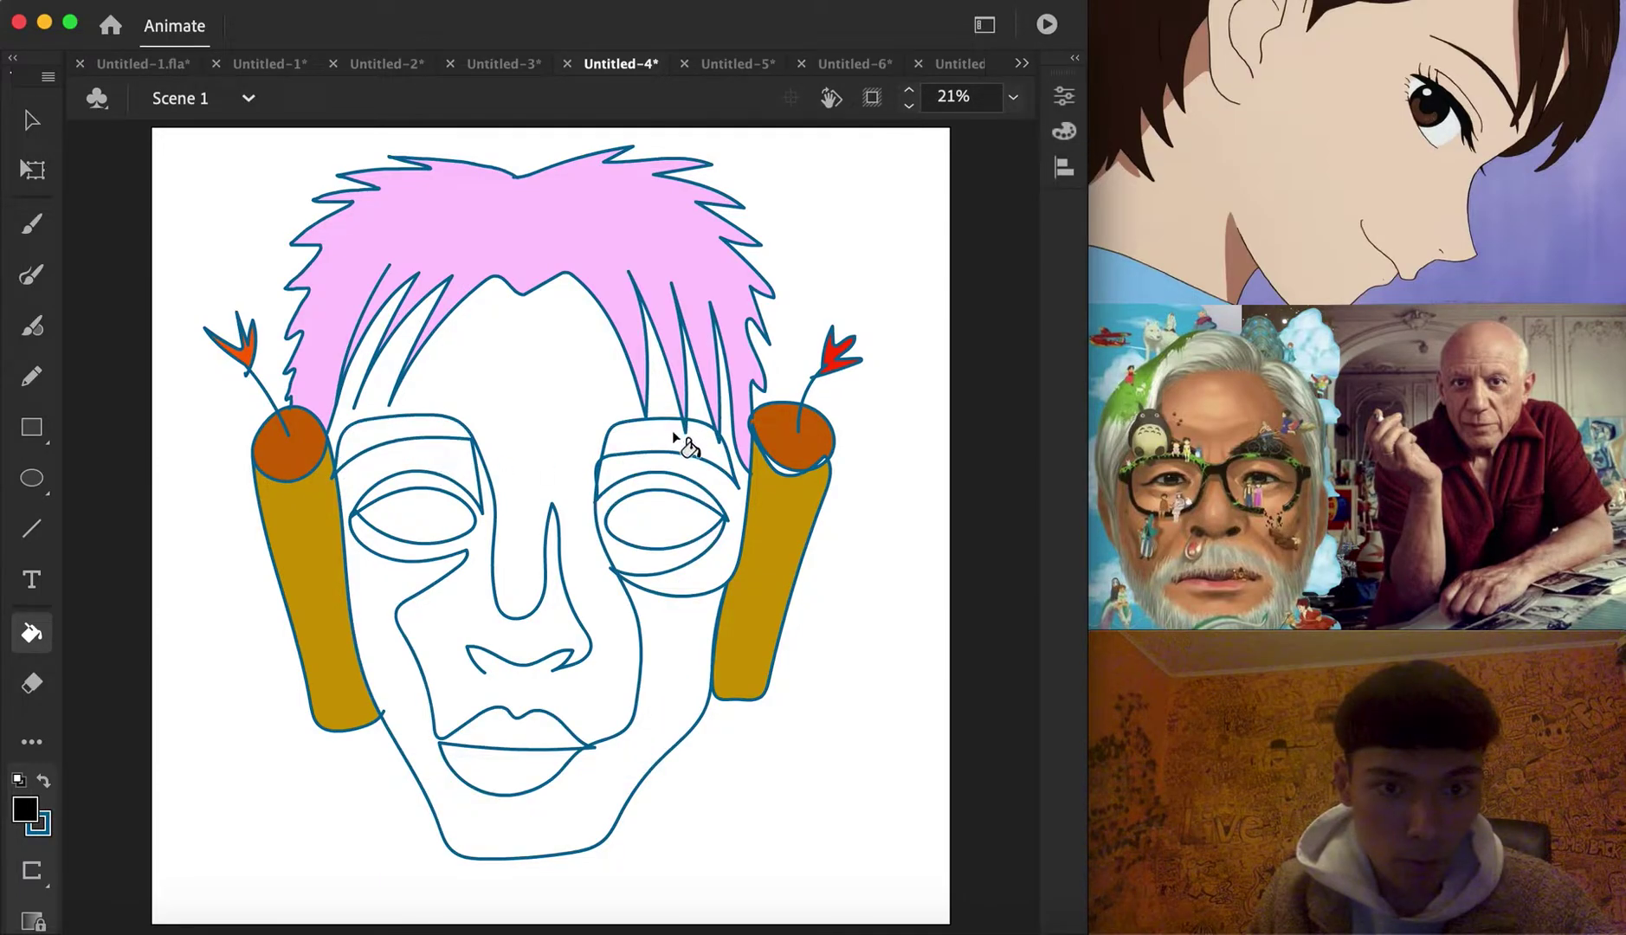
# Fill the right eyebrow, right eye surround, outer cheeks, chin and upper lip with black
pyautogui.click(675, 438)
pyautogui.click(499, 702)
pyautogui.click(641, 562)
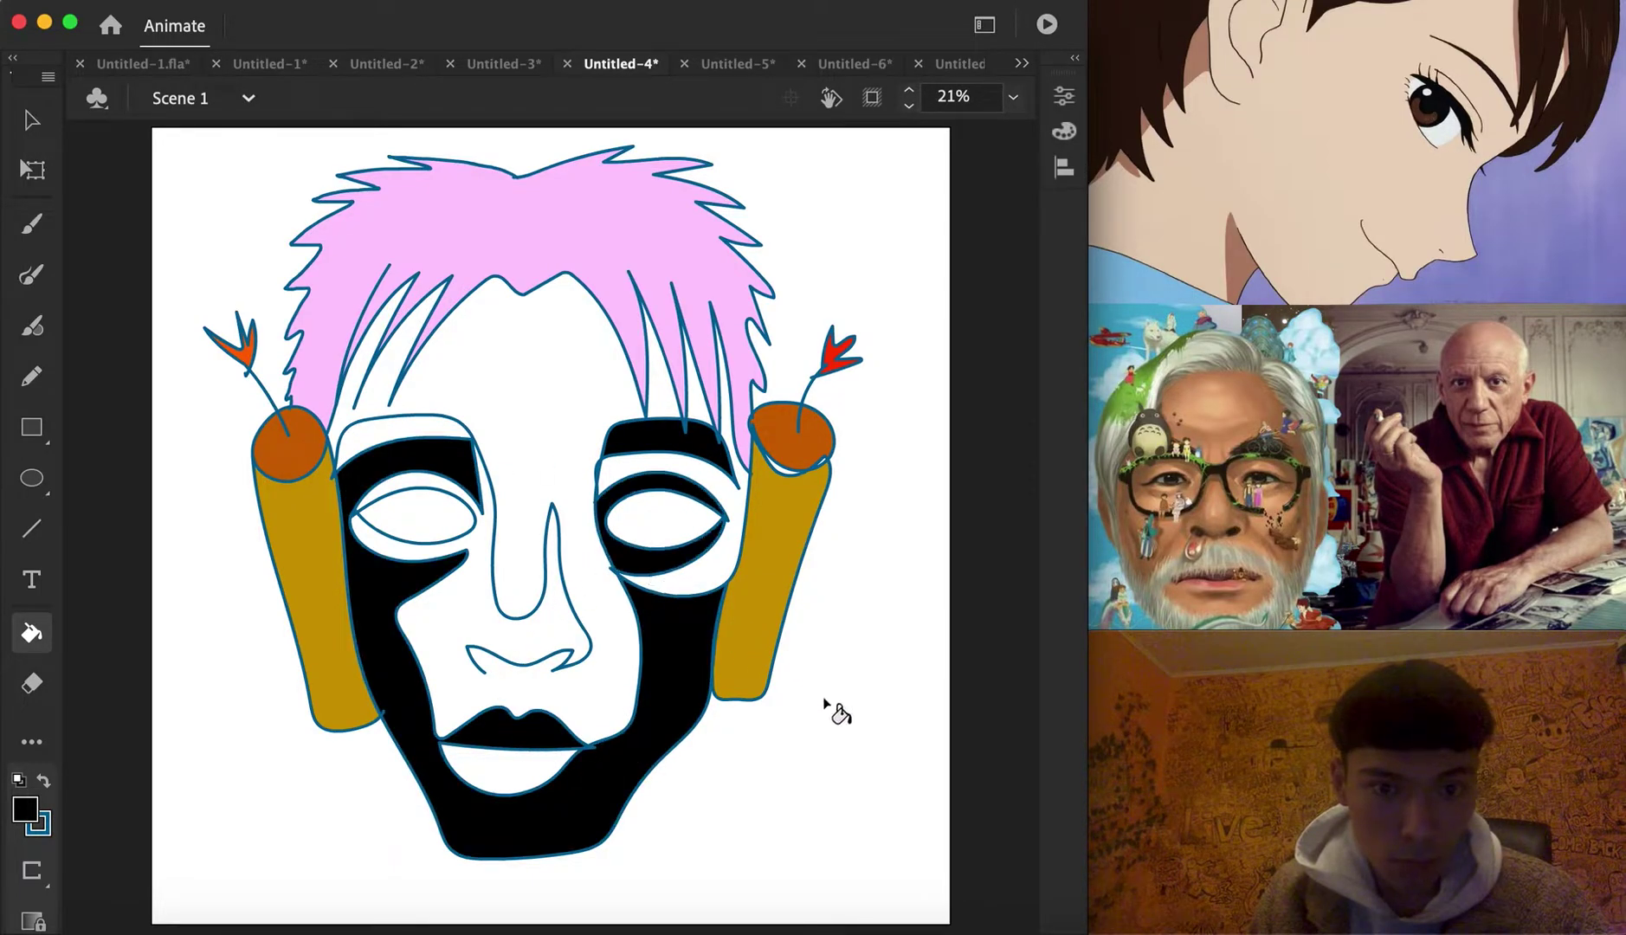
# Fill the left eyebrow with magenta
pyautogui.click(32, 274)
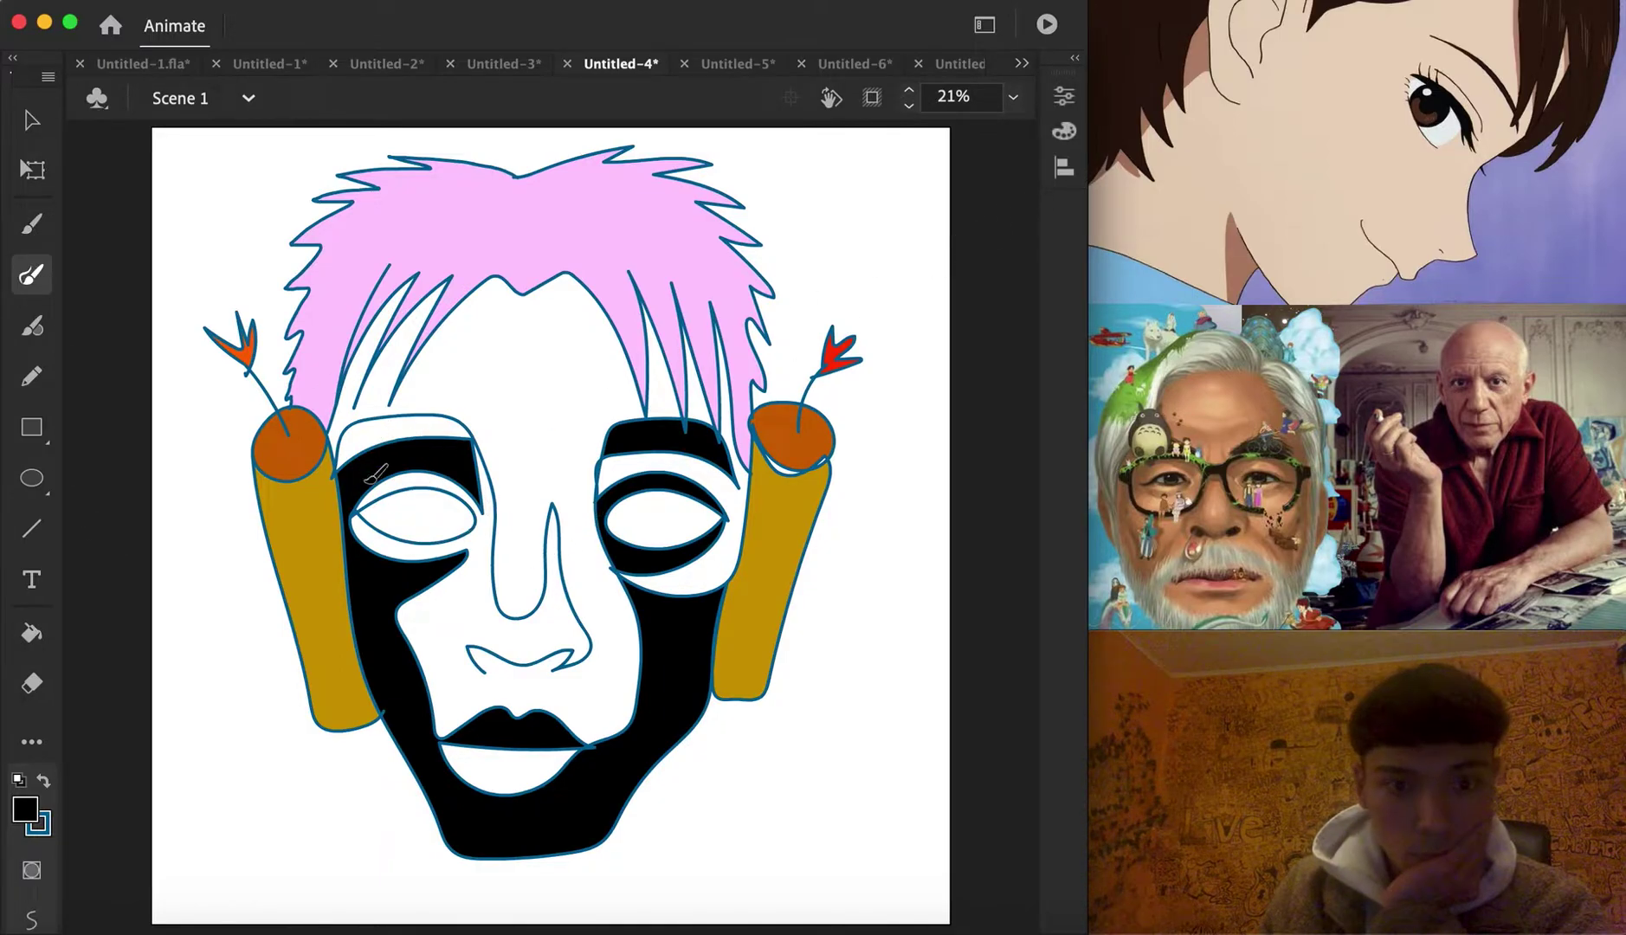
pyautogui.click(32, 633)
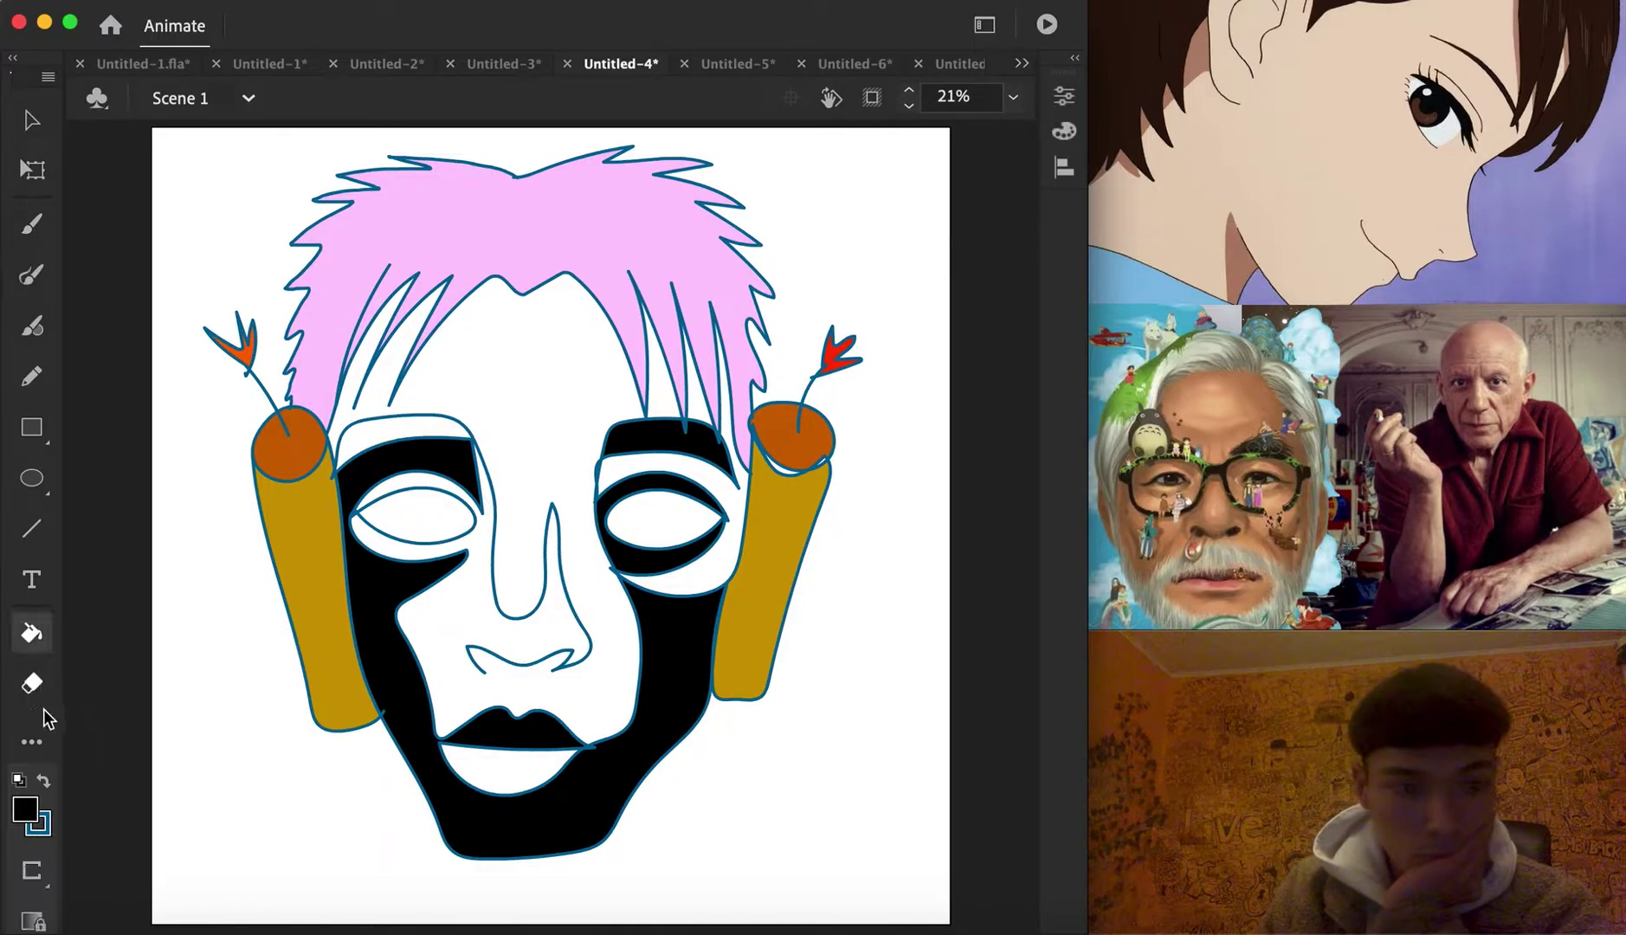
pyautogui.click(38, 810)
pyautogui.click(401, 717)
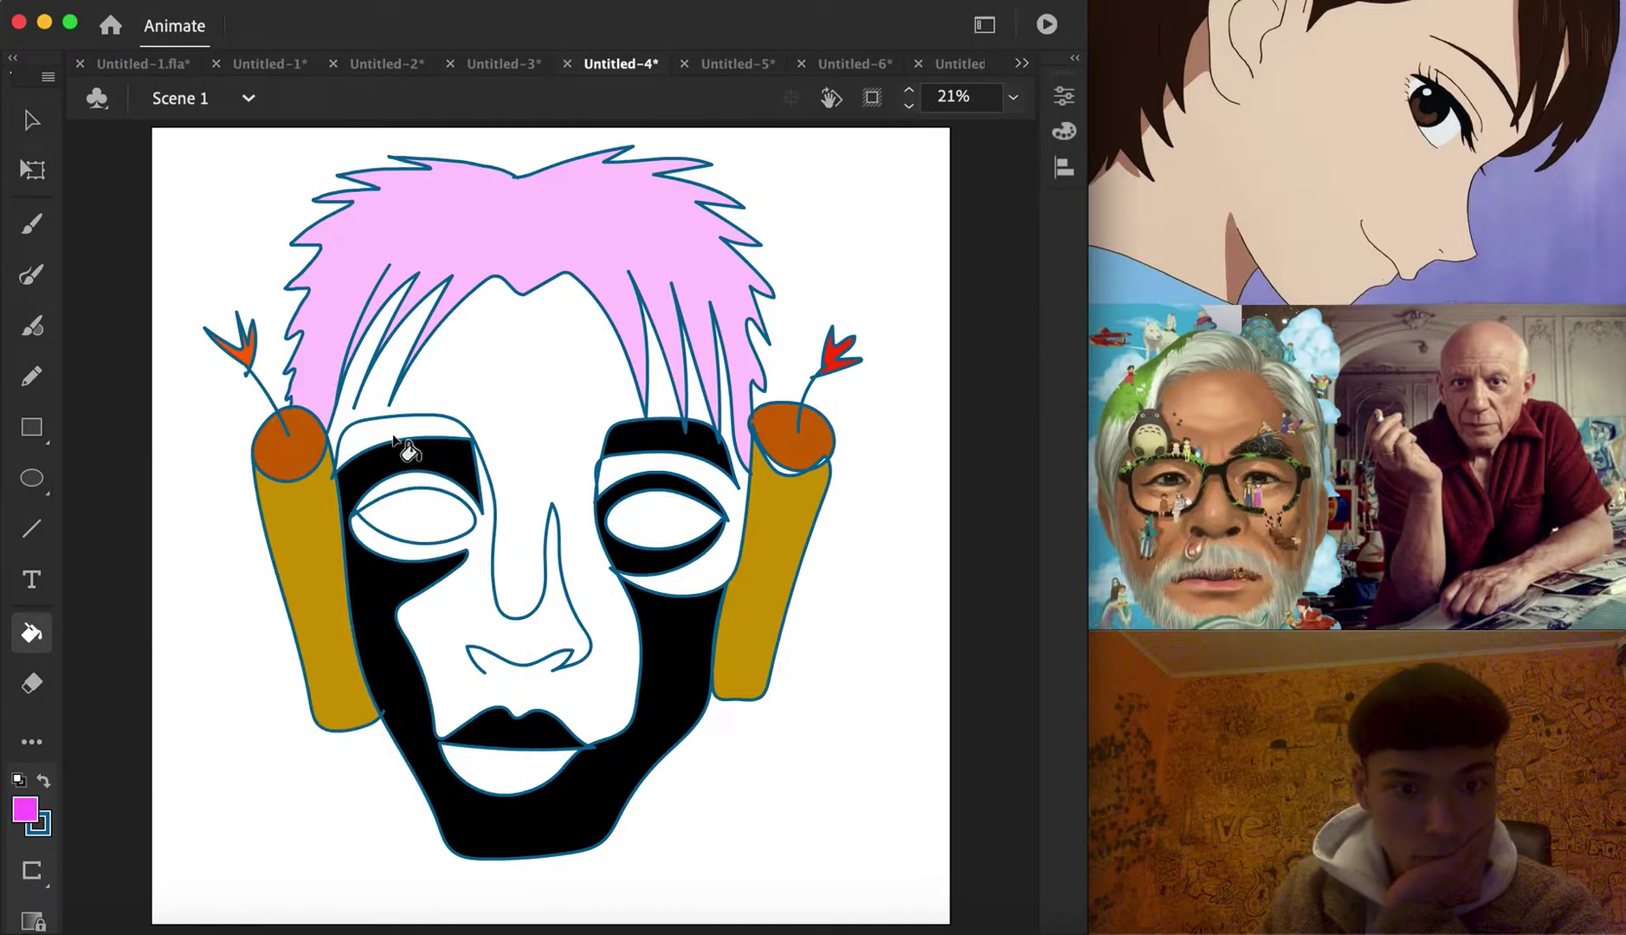
pyautogui.click(401, 446)
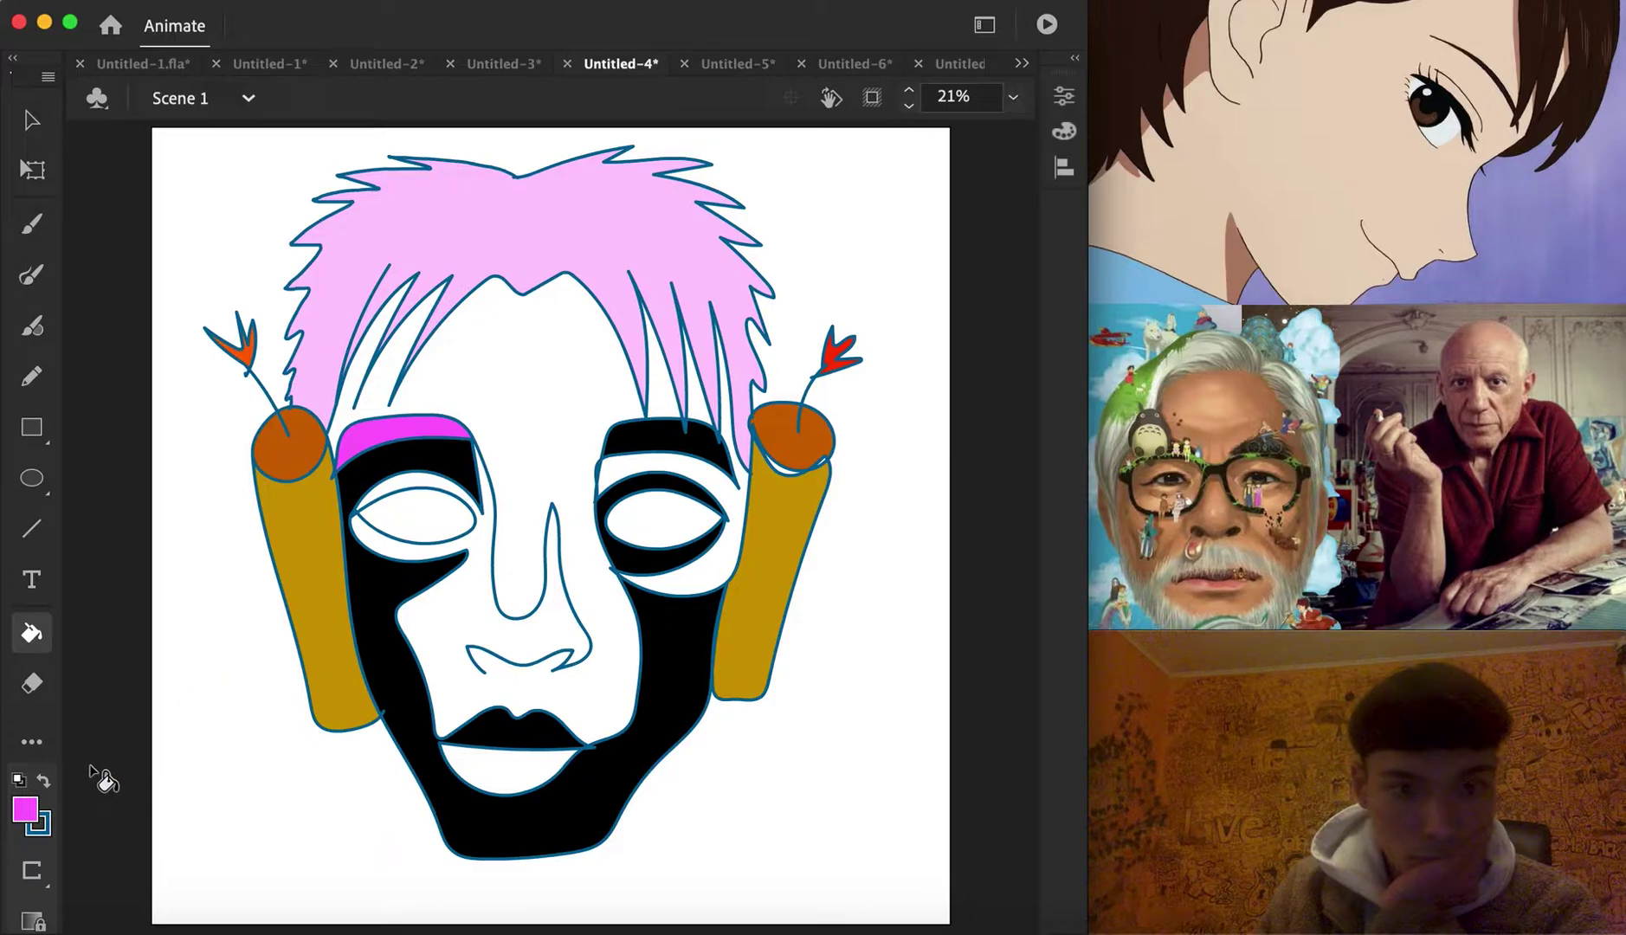
# Discard a round iris trial and draw a small long-haired head with shoulders inside the right eye
pyautogui.click(1014, 97)
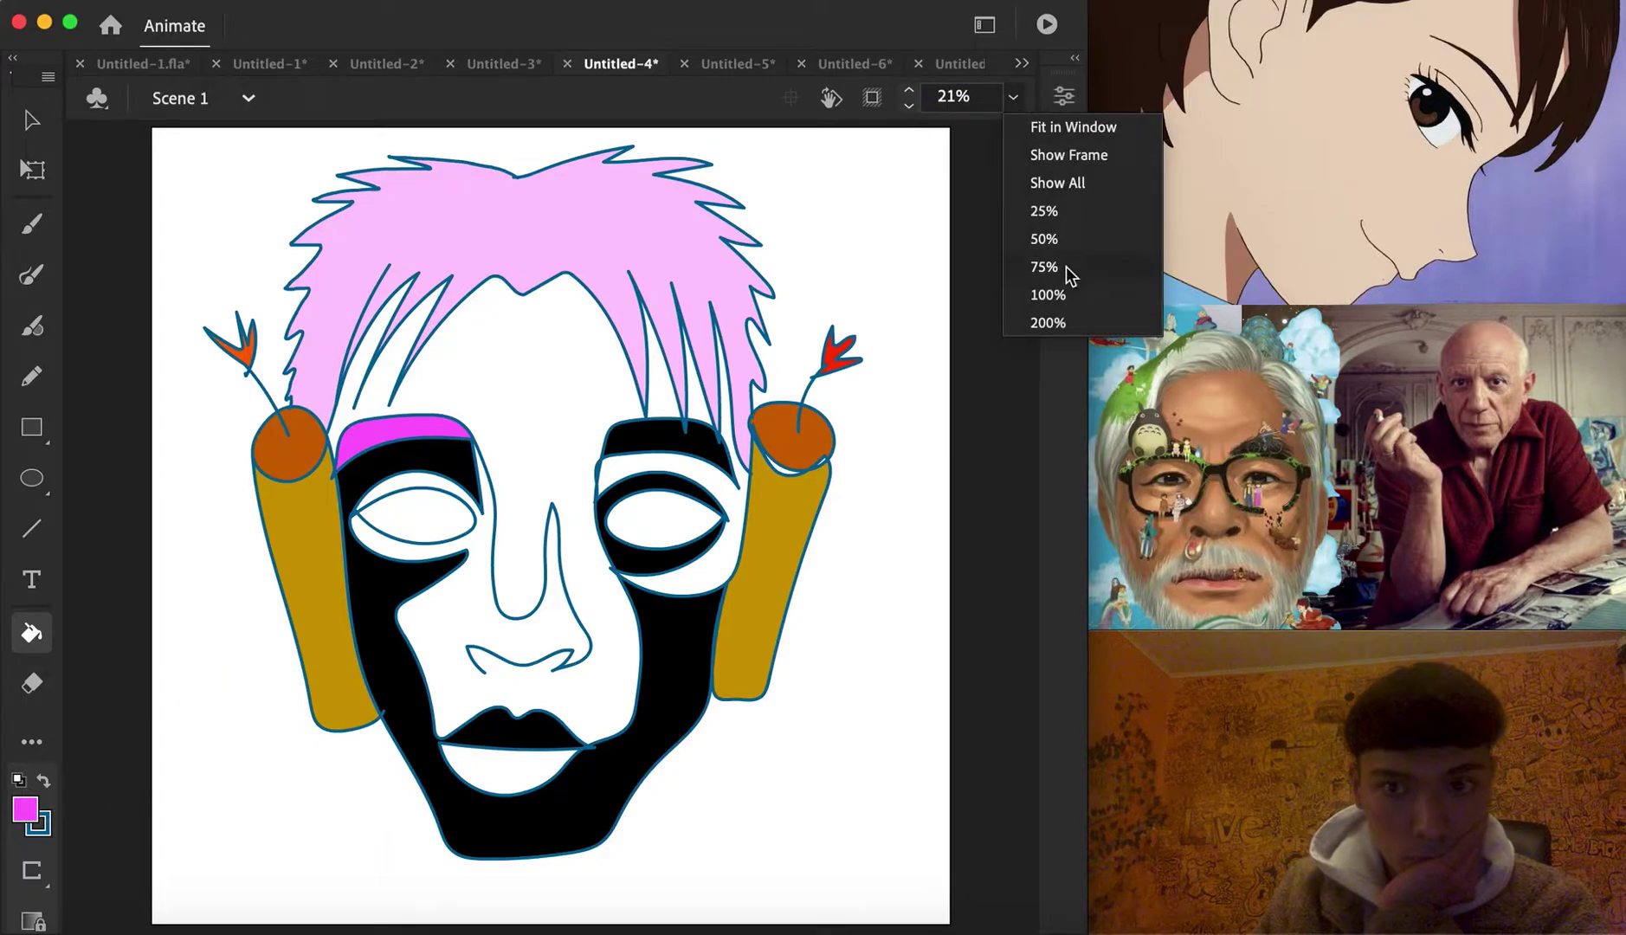
pyautogui.click(1045, 267)
pyautogui.click(32, 274)
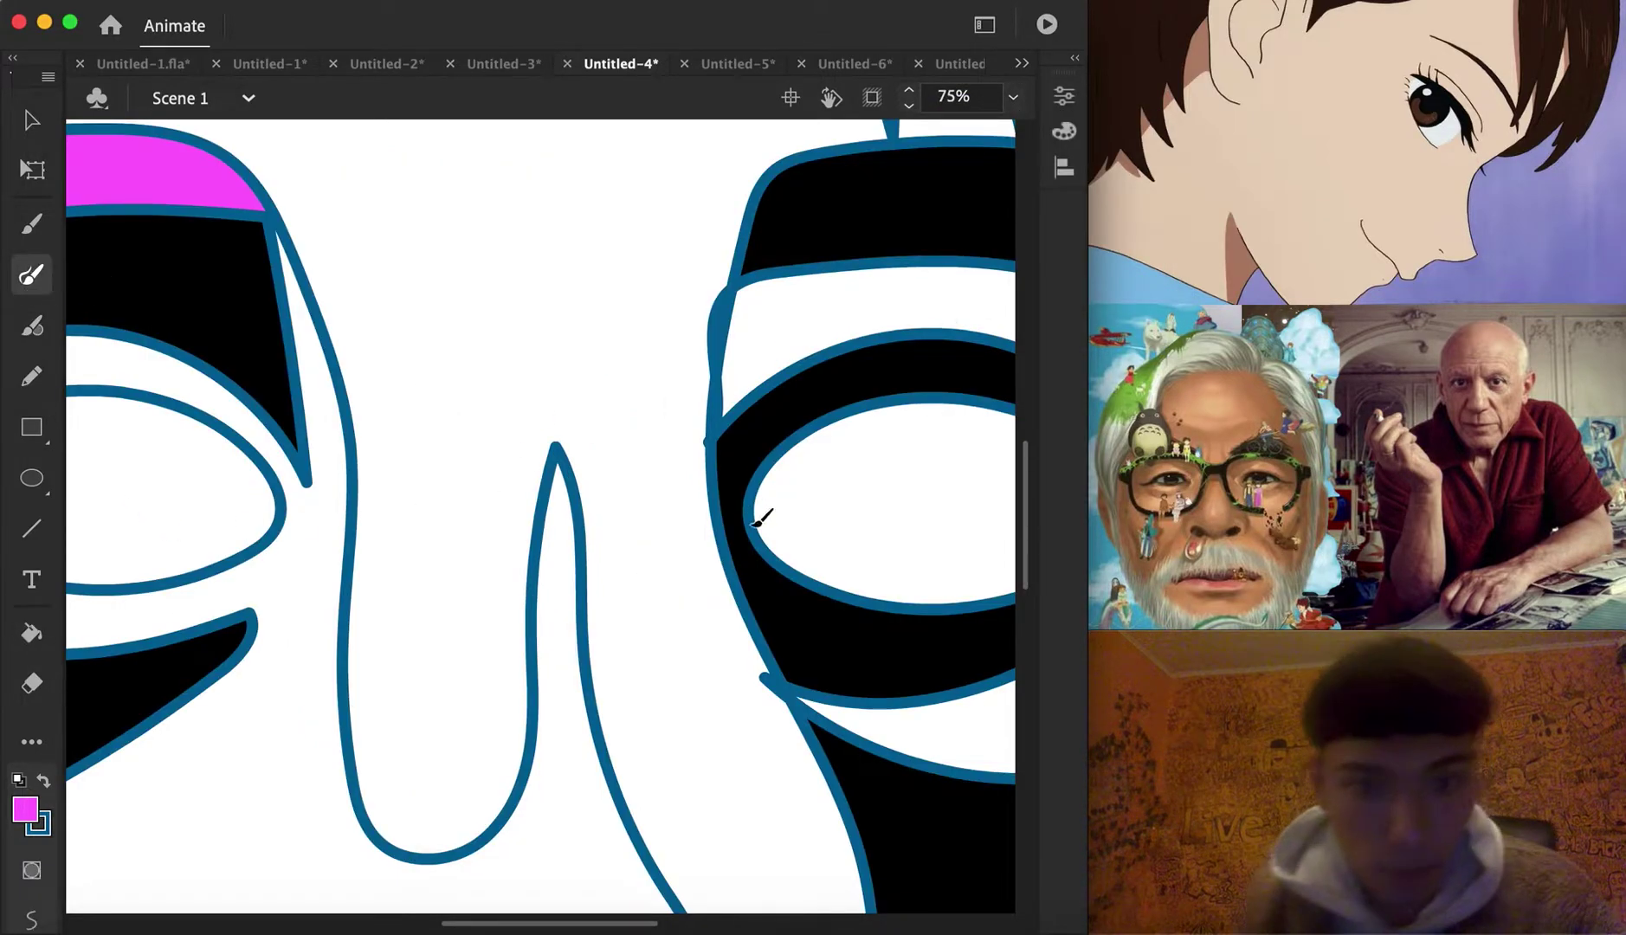
pyautogui.hscroll(5, 756, 511)
pyautogui.moveTo(666, 414)
pyautogui.mouseDown()
pyautogui.moveTo(645, 494)
pyautogui.moveTo(692, 585)
pyautogui.moveTo(760, 590)
pyautogui.moveTo(815, 569)
pyautogui.moveTo(854, 494)
pyautogui.moveTo(844, 428)
pyautogui.mouseUp()
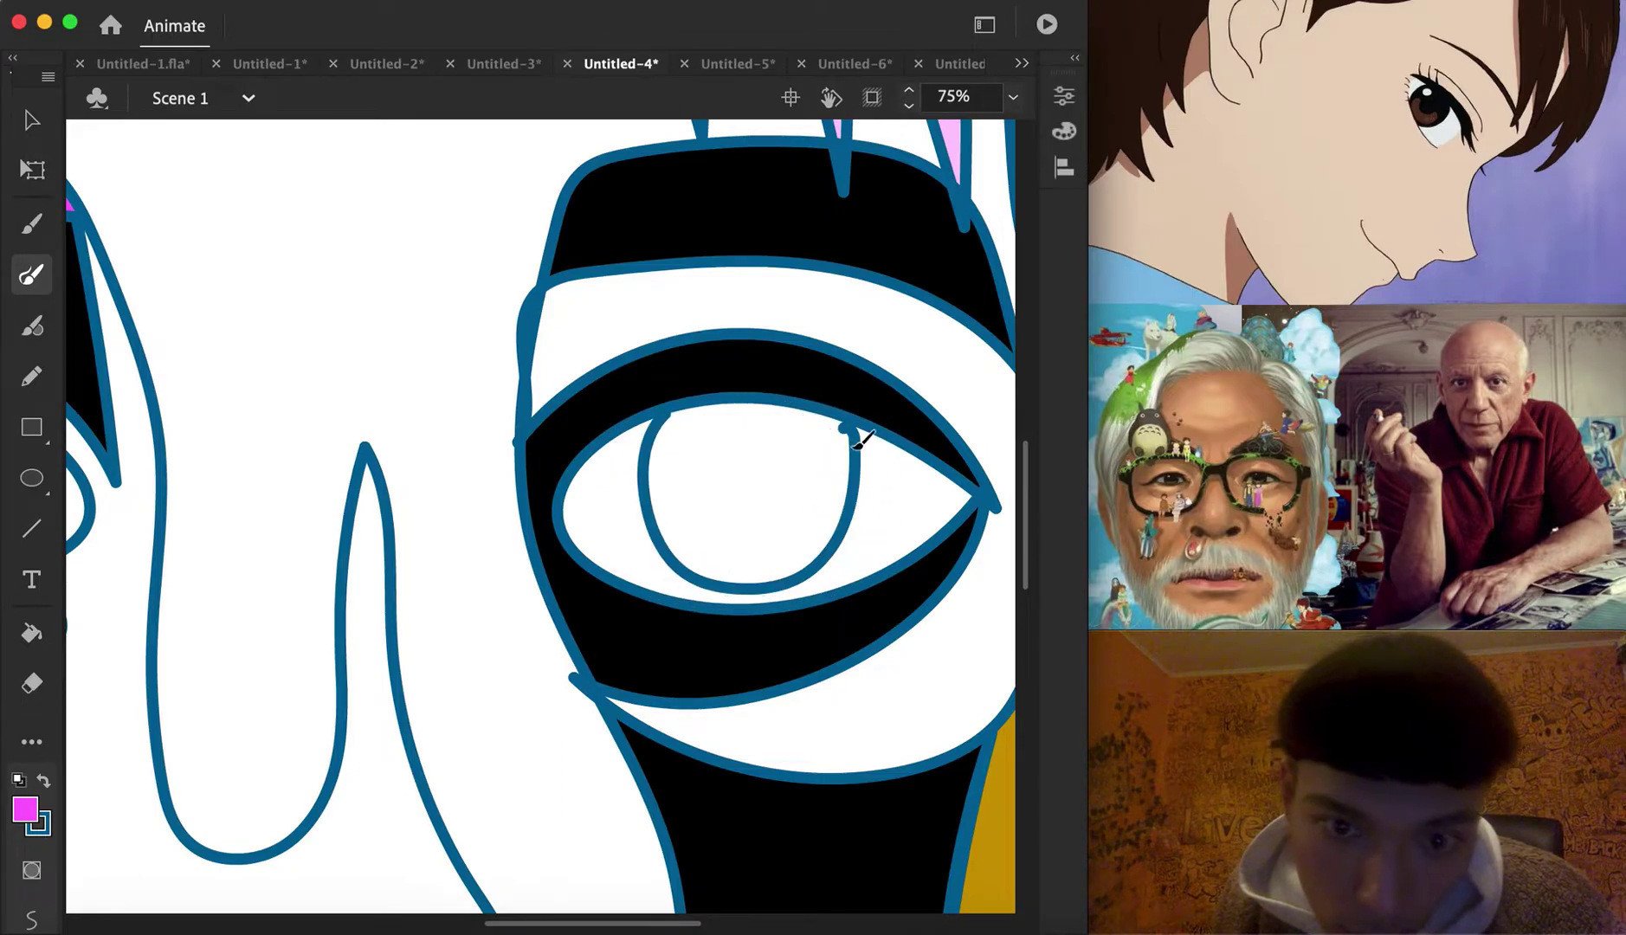
pyautogui.press('super+z')
pyautogui.moveTo(684, 598)
pyautogui.mouseDown()
pyautogui.moveTo(676, 551)
pyautogui.moveTo(724, 502)
pyautogui.moveTo(677, 516)
pyautogui.moveTo(716, 427)
pyautogui.moveTo(790, 423)
pyautogui.moveTo(790, 512)
pyautogui.moveTo(772, 493)
pyautogui.moveTo(775, 456)
pyautogui.moveTo(741, 463)
pyautogui.moveTo(727, 502)
pyautogui.moveTo(780, 518)
pyautogui.moveTo(769, 607)
pyautogui.mouseUp()
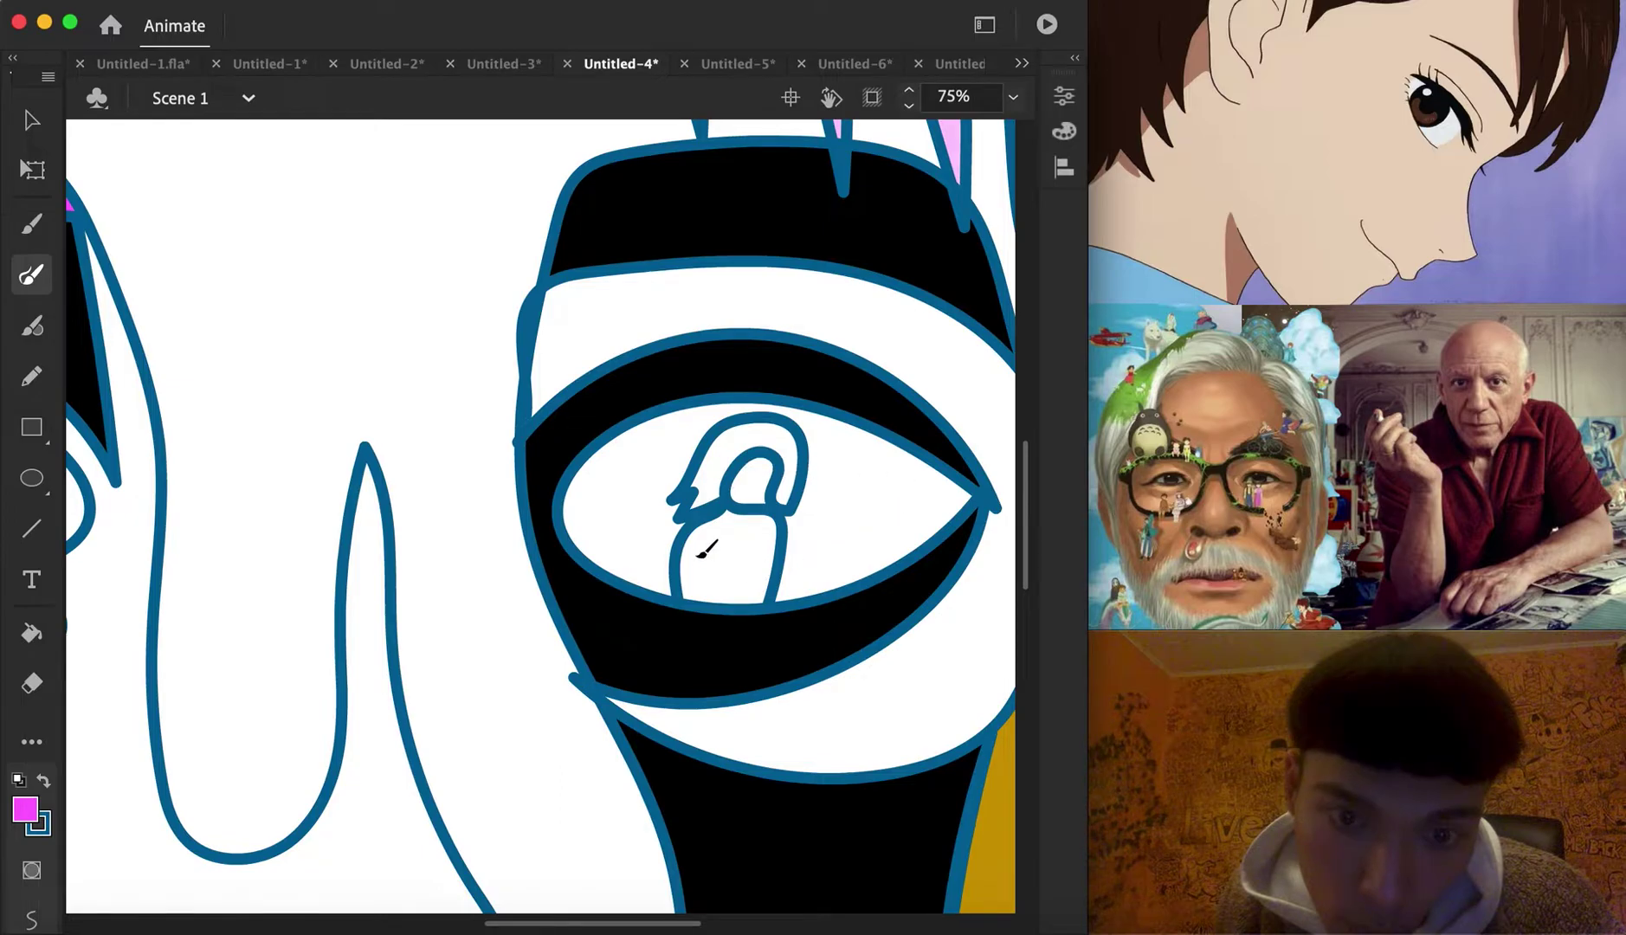
# Draw a small cross beside the figure inside the right eye
pyautogui.hscroll(-10, 683, 561)
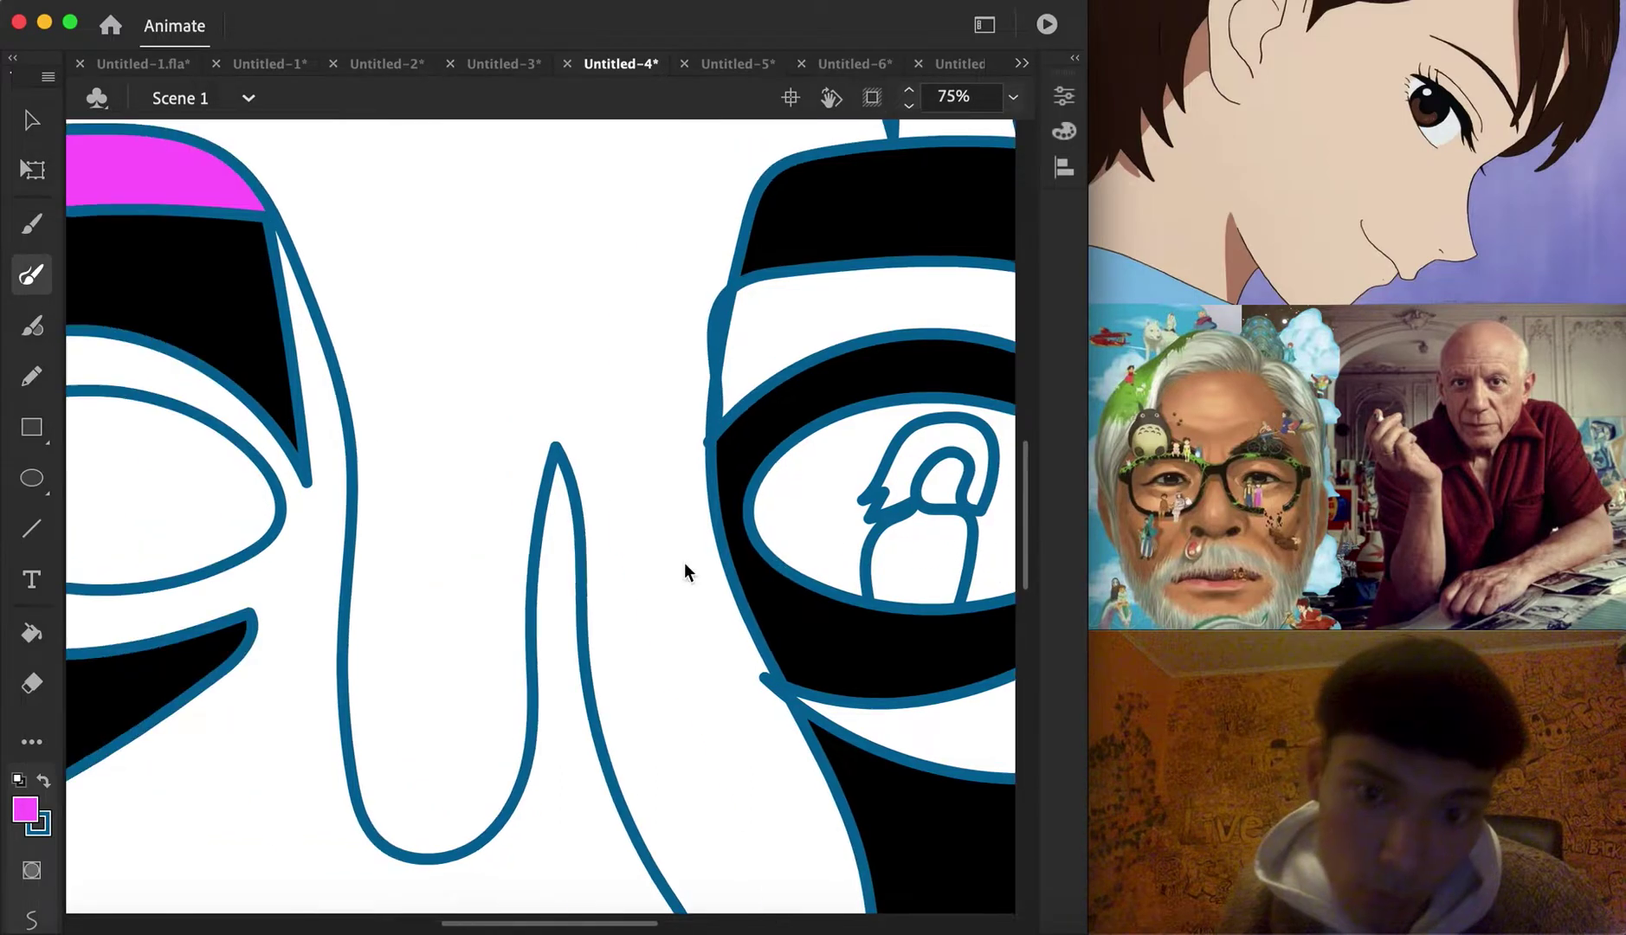
pyautogui.hscroll(10, 526, 508)
pyautogui.hscroll(10, 837, 588)
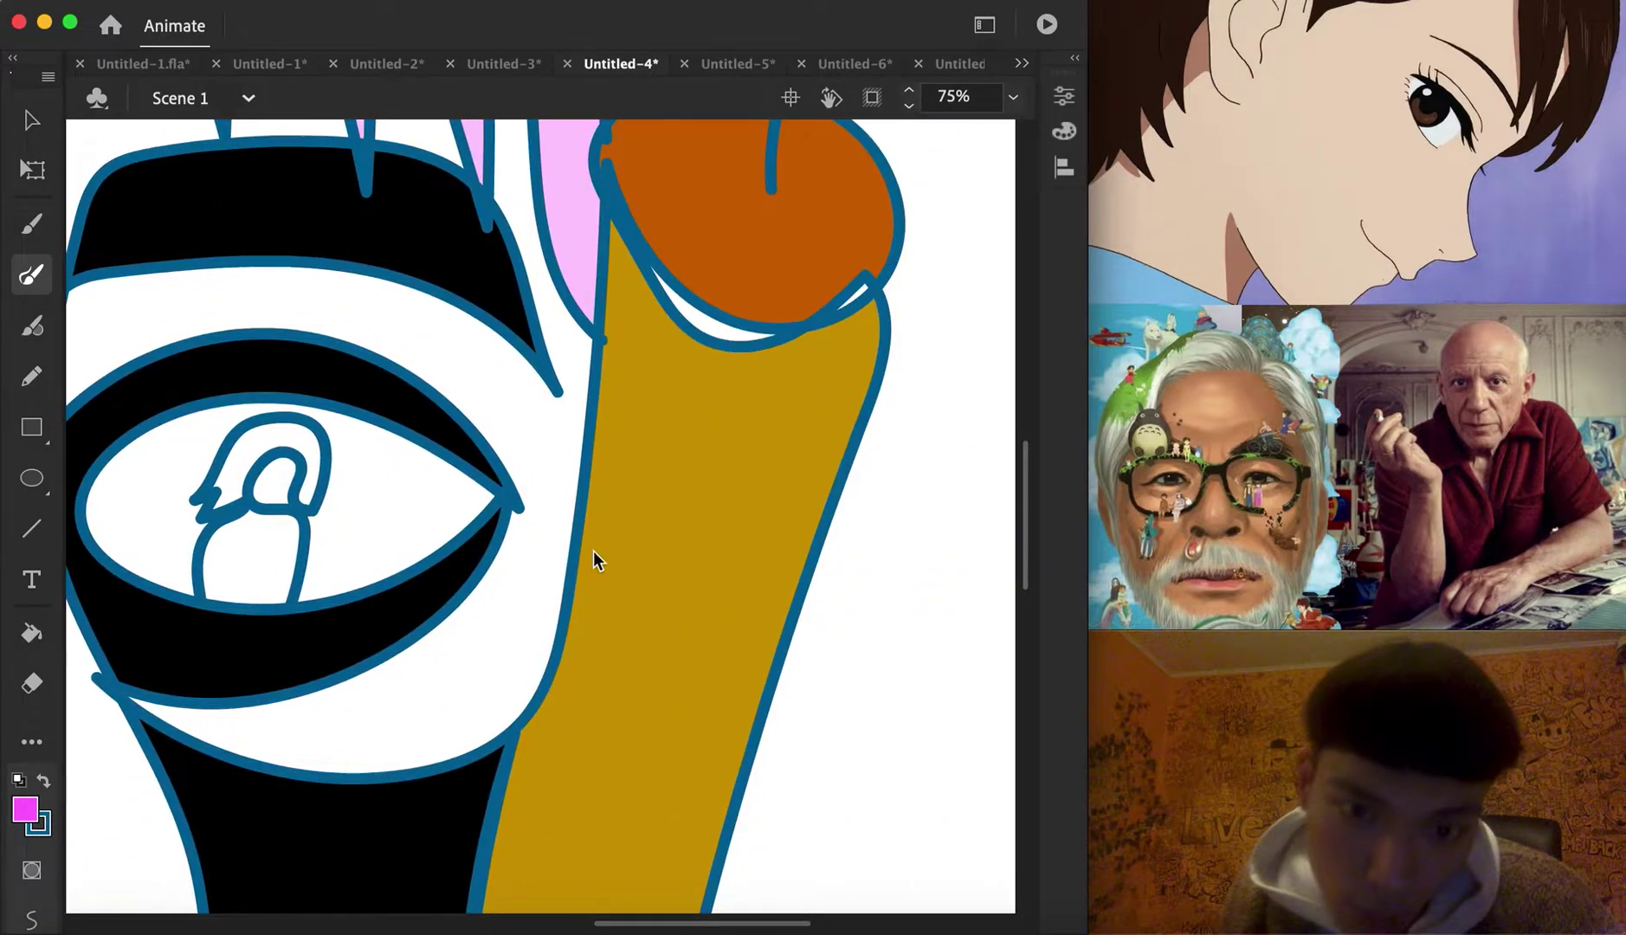
pyautogui.moveTo(368, 589)
pyautogui.mouseDown()
pyautogui.moveTo(369, 539)
pyautogui.moveTo(342, 536)
pyautogui.moveTo(384, 507)
pyautogui.moveTo(389, 477)
pyautogui.moveTo(424, 476)
pyautogui.moveTo(415, 513)
pyautogui.moveTo(444, 514)
pyautogui.moveTo(390, 585)
pyautogui.mouseUp()
# Draw a bending figure over a wavy lower shape in curved strokes inside the left eye
pyautogui.hscroll(-10, 643, 656)
pyautogui.hscroll(-15, 643, 656)
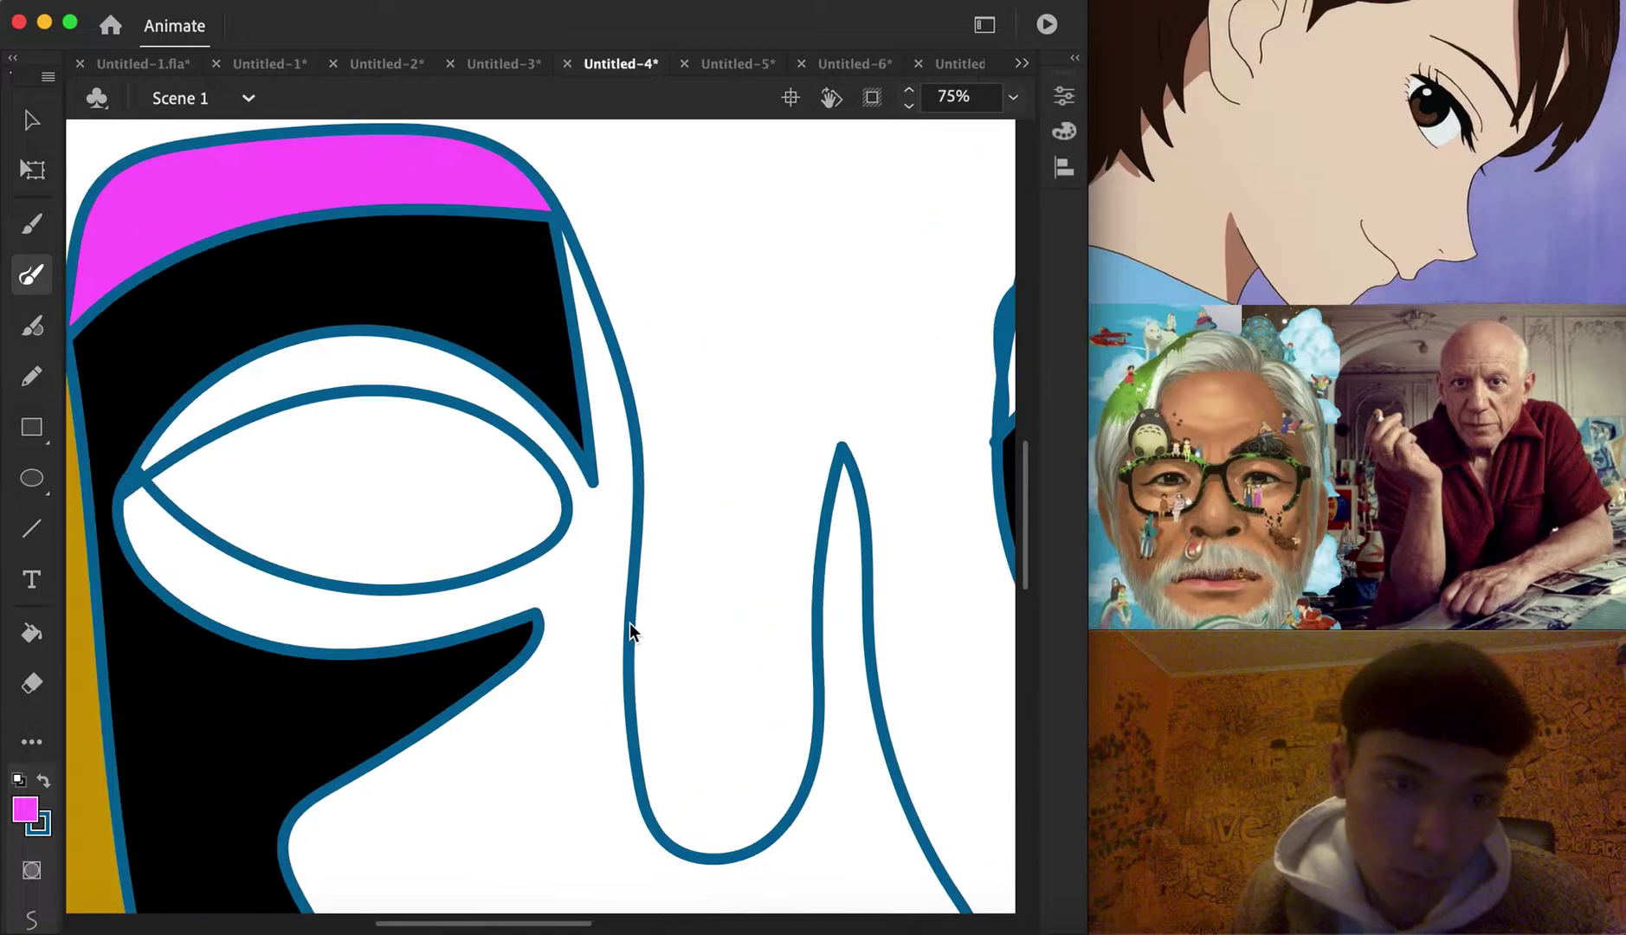
pyautogui.moveTo(795, 561)
pyautogui.mouseDown()
pyautogui.moveTo(724, 468)
pyautogui.moveTo(628, 439)
pyautogui.moveTo(553, 458)
pyautogui.moveTo(615, 430)
pyautogui.moveTo(579, 422)
pyautogui.moveTo(518, 475)
pyautogui.moveTo(533, 497)
pyautogui.moveTo(558, 460)
pyautogui.moveTo(616, 504)
pyautogui.moveTo(646, 478)
pyautogui.moveTo(670, 485)
pyautogui.moveTo(701, 528)
pyautogui.moveTo(699, 583)
pyautogui.moveTo(696, 539)
pyautogui.moveTo(541, 513)
pyautogui.moveTo(531, 541)
pyautogui.moveTo(597, 573)
pyautogui.mouseUp()
pyautogui.moveTo(544, 510)
pyautogui.mouseDown()
pyautogui.moveTo(508, 537)
pyautogui.moveTo(533, 542)
pyautogui.mouseUp()
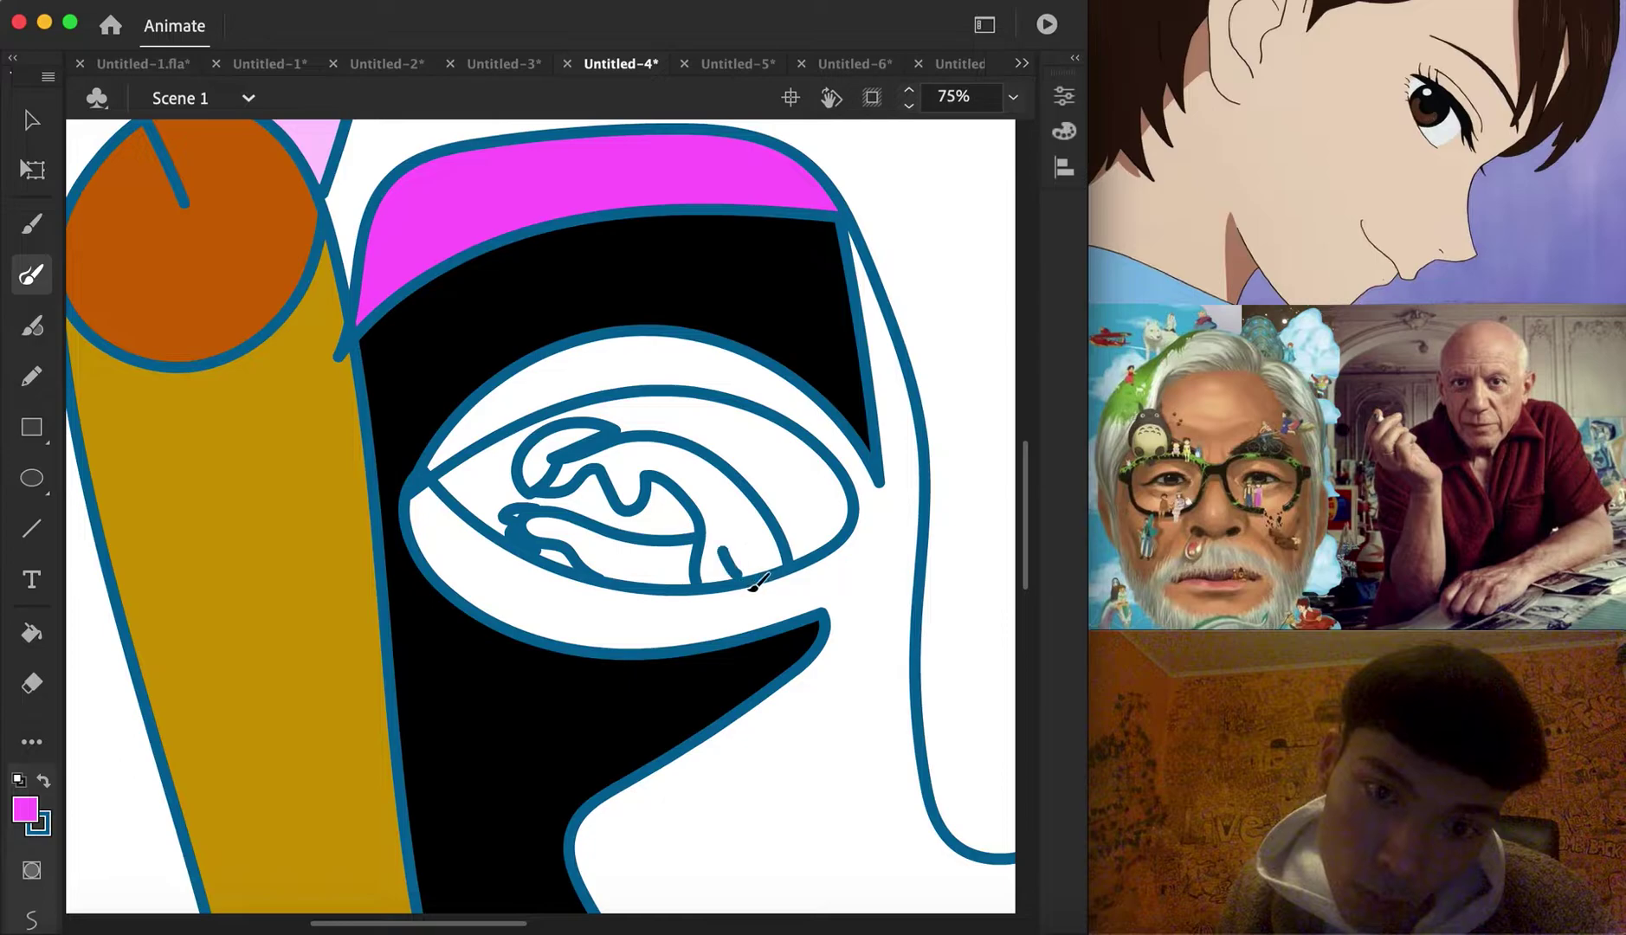
# Delete the unwanted line segment in the left eye's figure and reshape the remaining curves so their ends meet
pyautogui.click(31, 119)
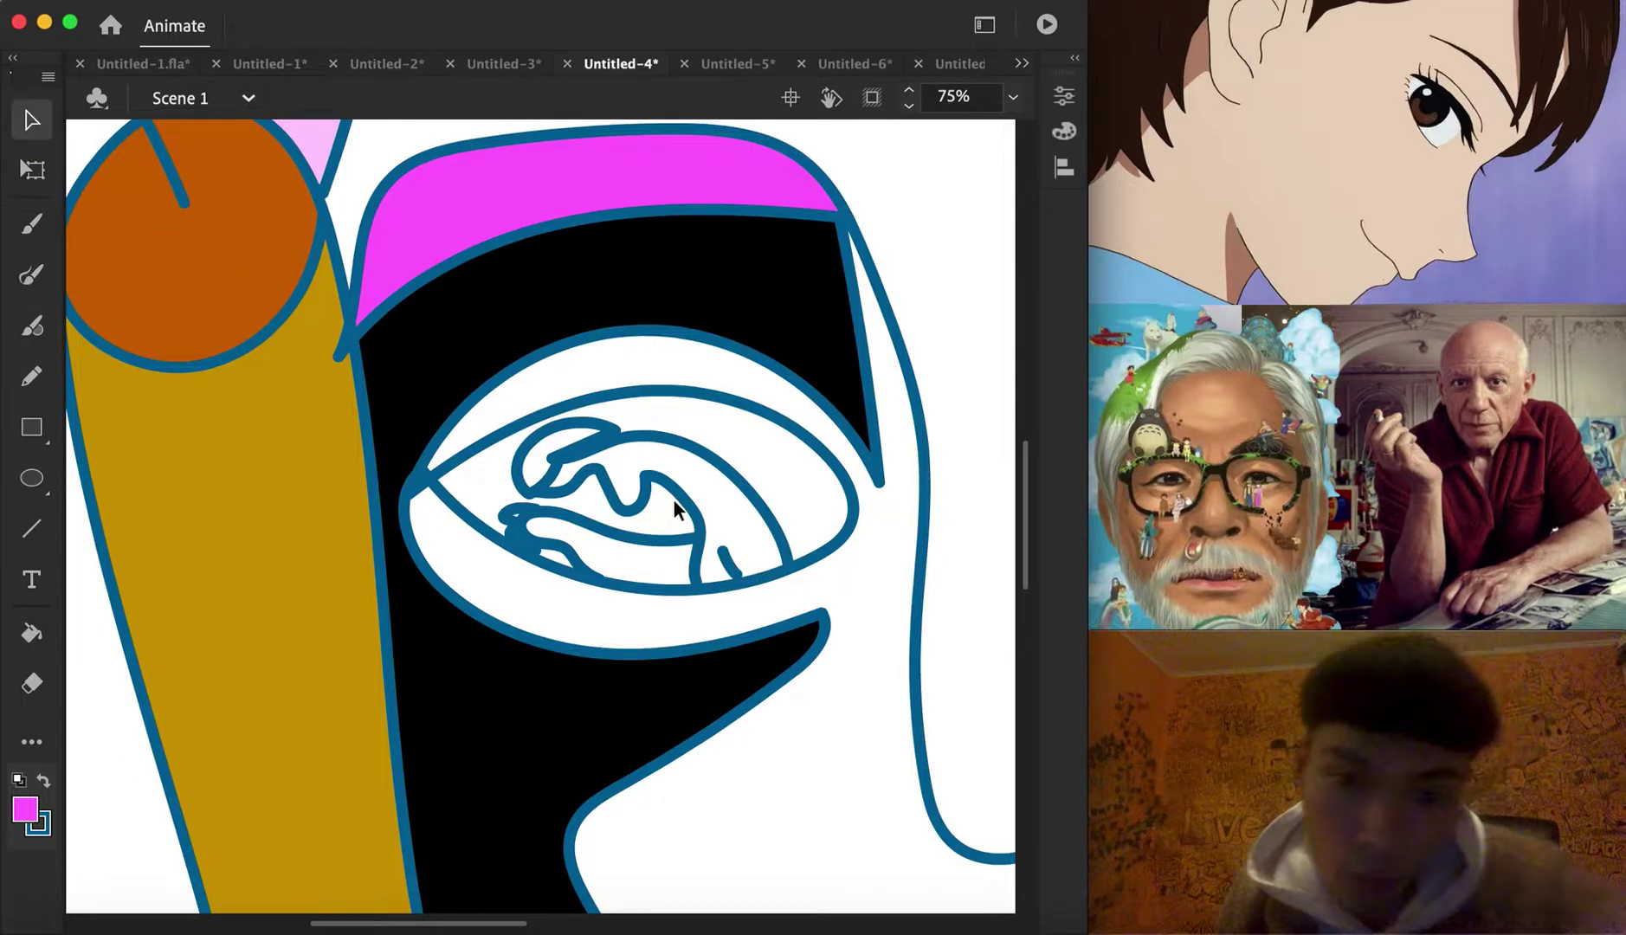
pyautogui.click(696, 554)
pyautogui.click(685, 568)
pyautogui.click(723, 571)
pyautogui.click(706, 560)
pyautogui.click(700, 559)
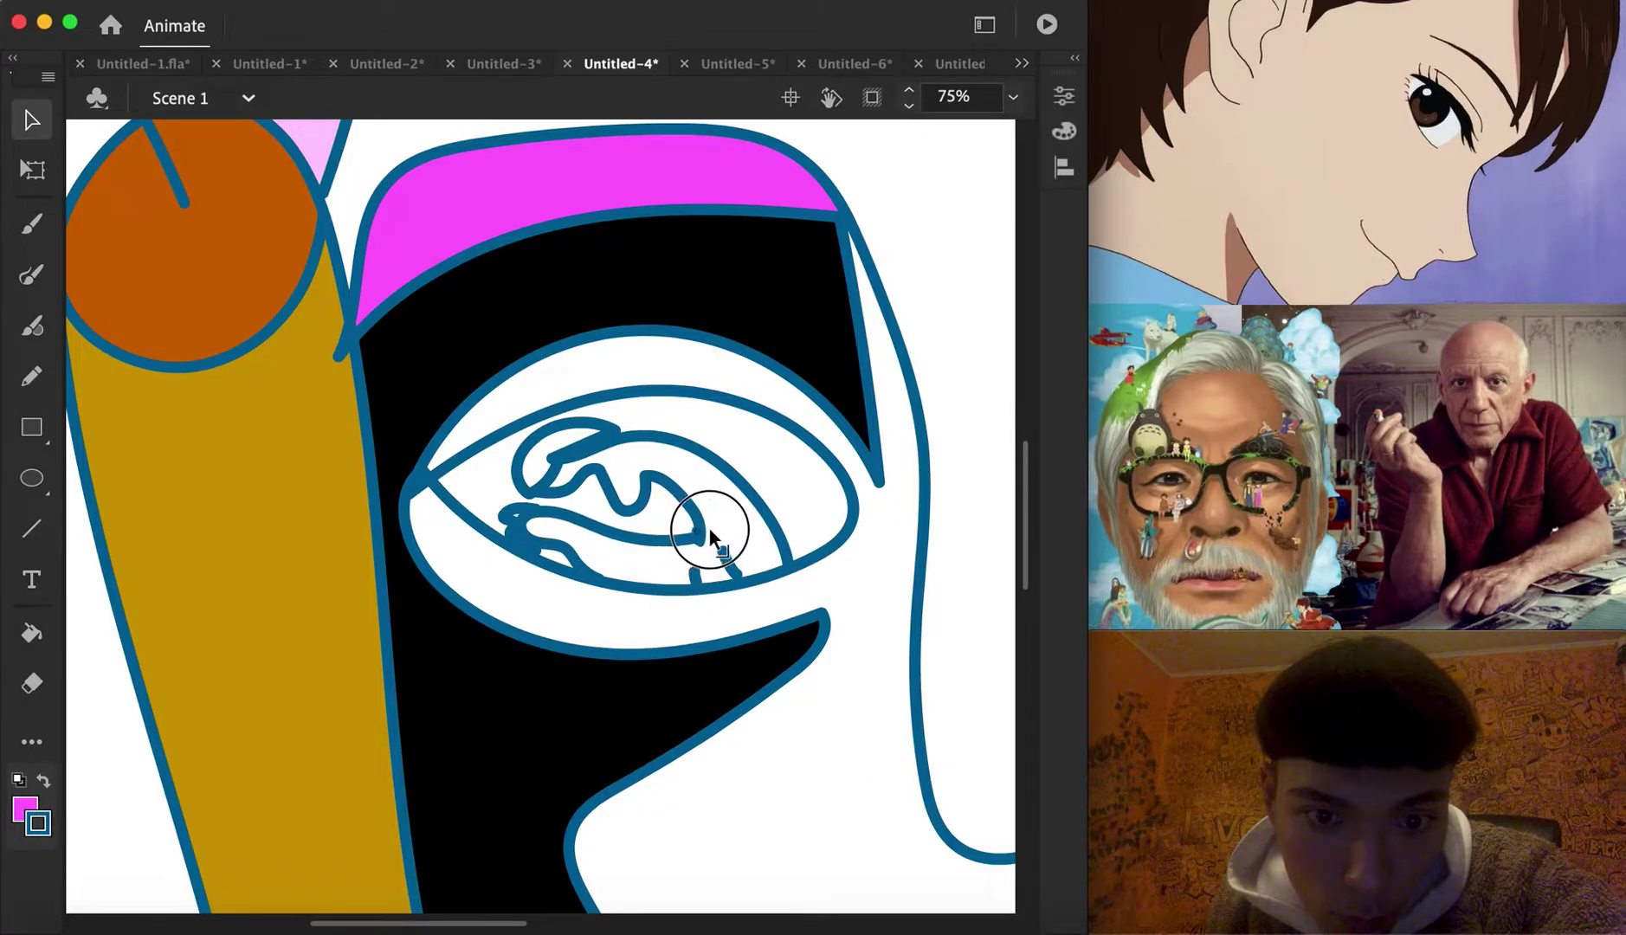
pyautogui.click(700, 572)
pyautogui.press('Delete')
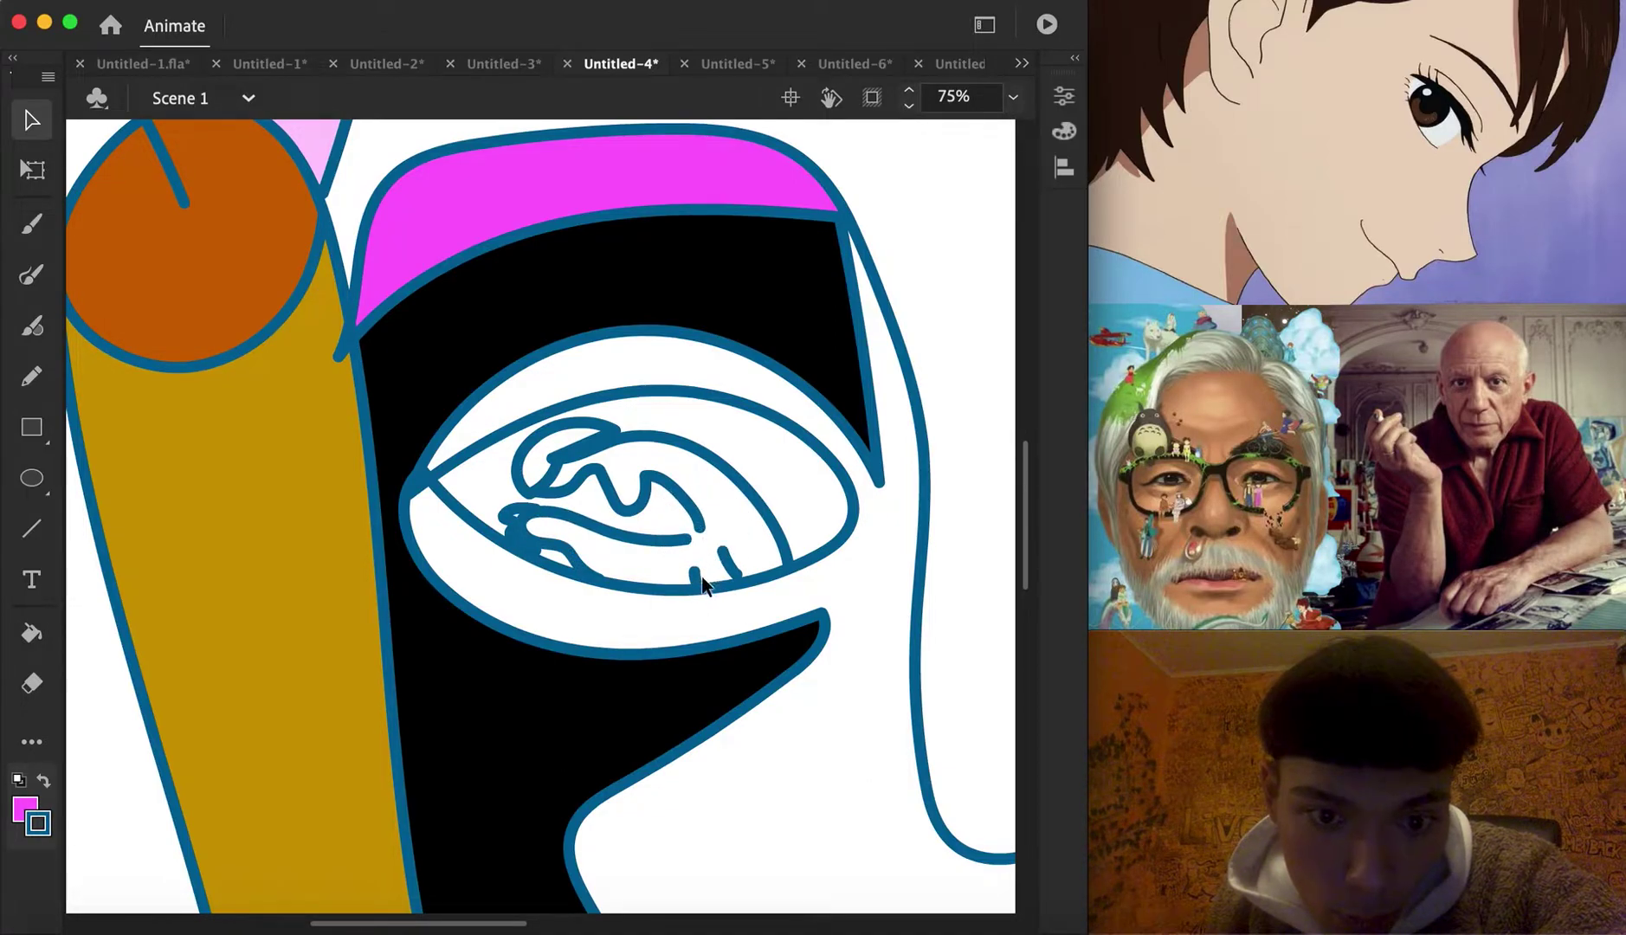
pyautogui.moveTo(691, 539)
pyautogui.mouseDown()
pyautogui.moveTo(787, 518)
pyautogui.moveTo(716, 468)
pyautogui.moveTo(795, 551)
pyautogui.mouseUp()
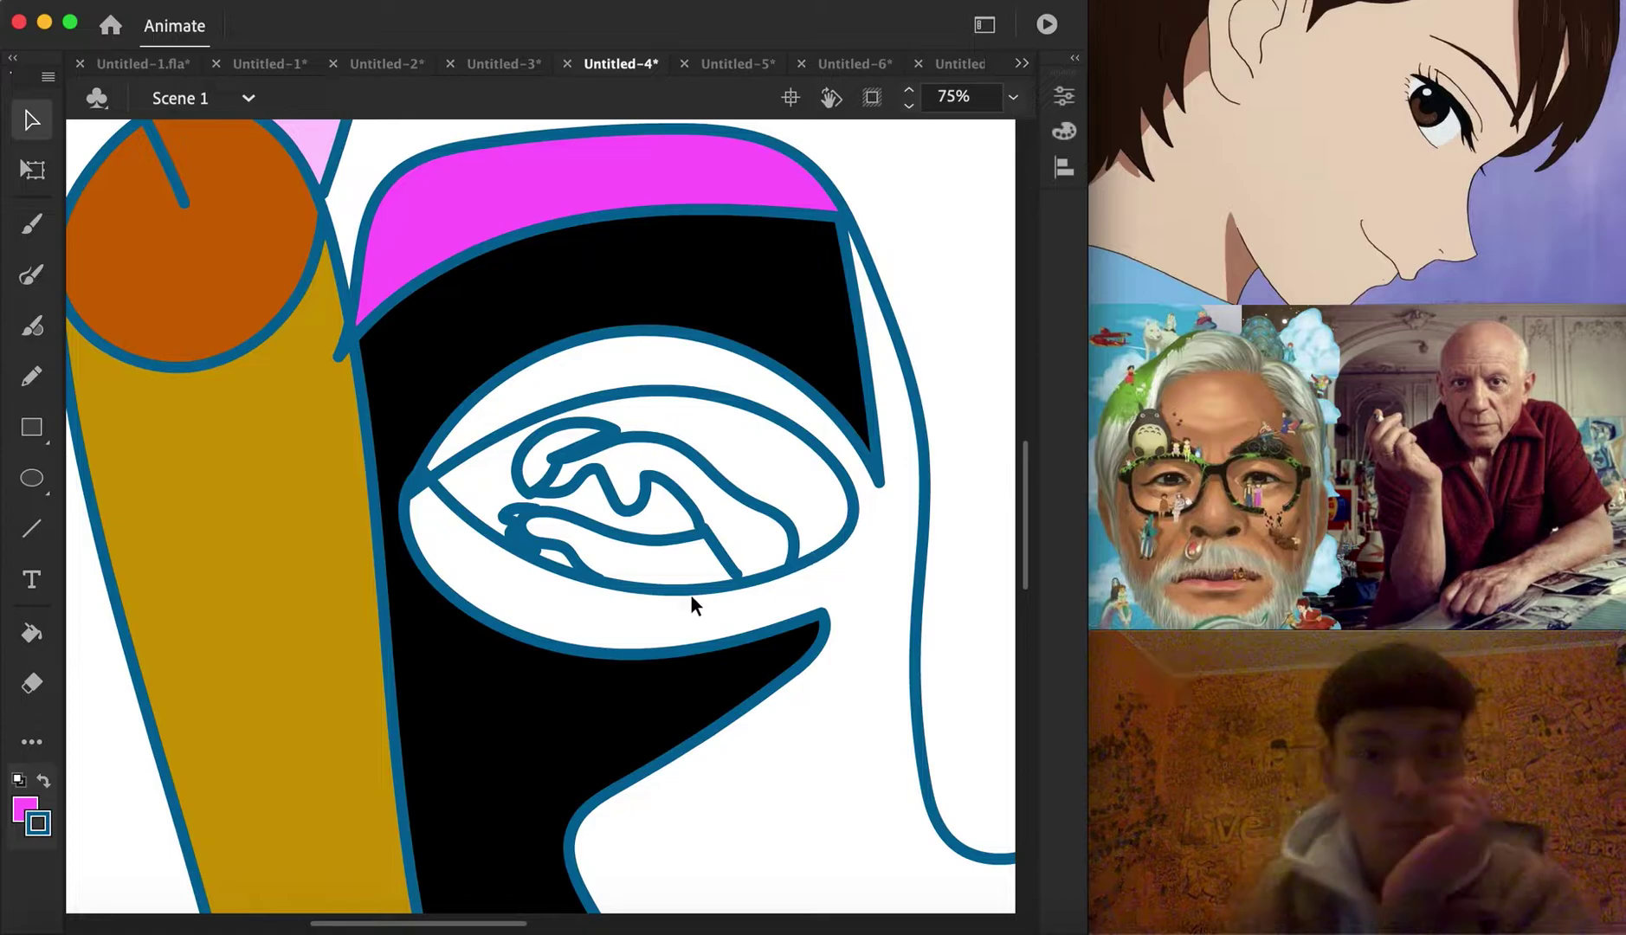
# Add short detail strokes to the figure inside the left eye
pyautogui.click(39, 276)
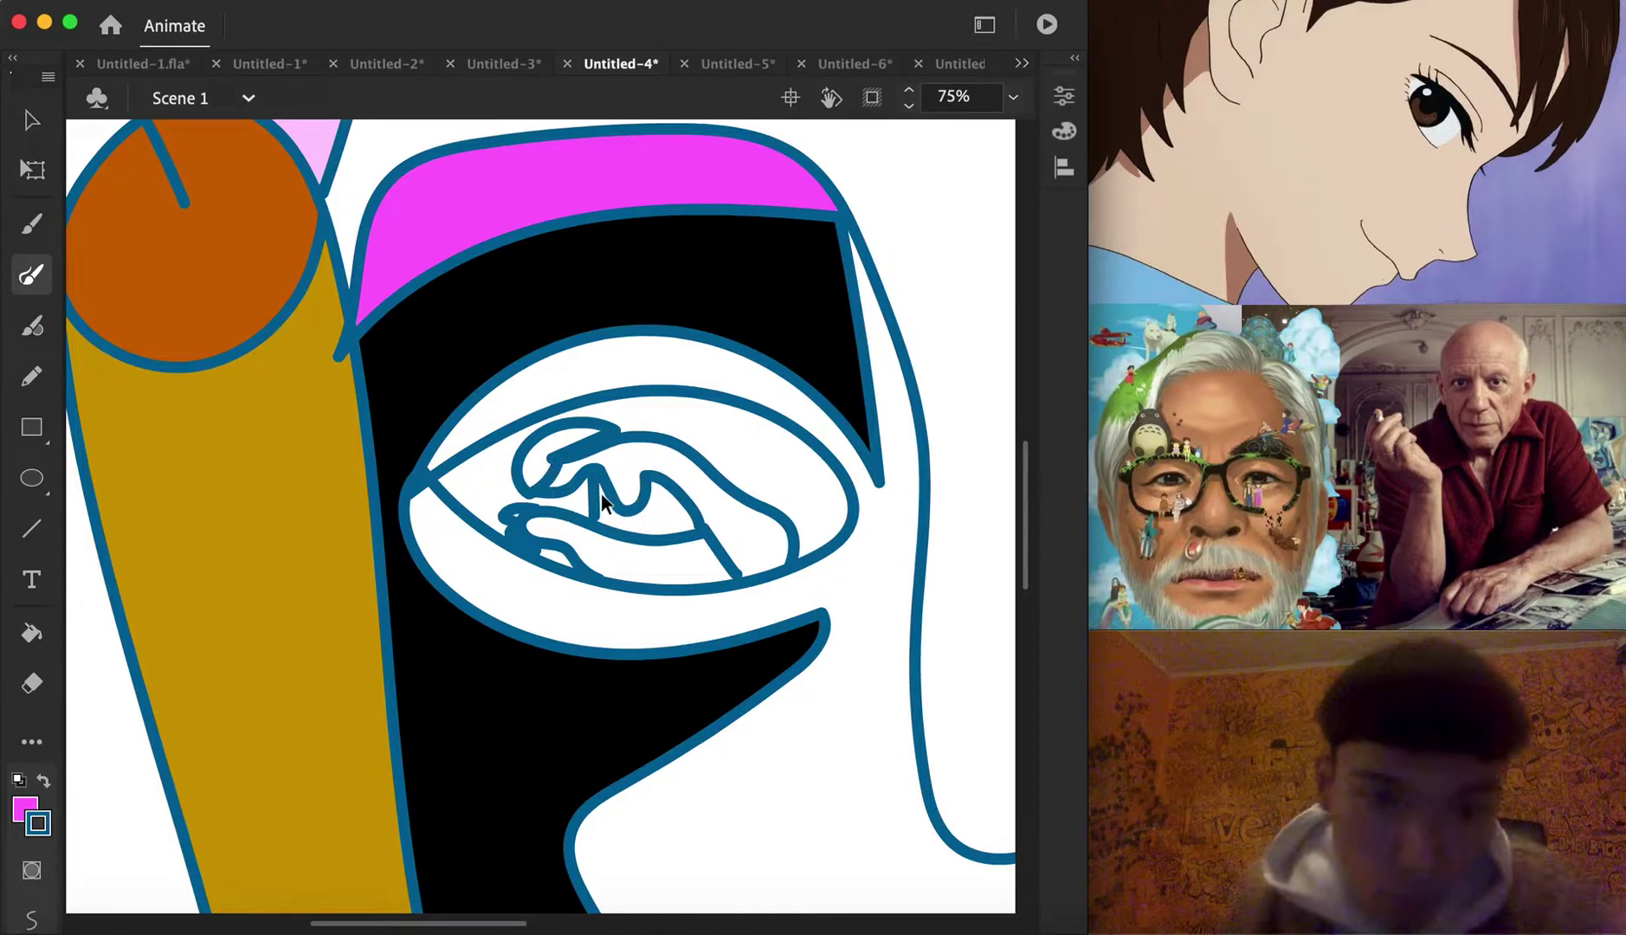
pyautogui.moveTo(626, 527)
pyautogui.mouseDown()
pyautogui.moveTo(610, 551)
pyautogui.moveTo(625, 567)
pyautogui.moveTo(625, 545)
pyautogui.moveTo(656, 544)
pyautogui.mouseUp()
pyautogui.click(1013, 97)
pyautogui.click(1060, 127)
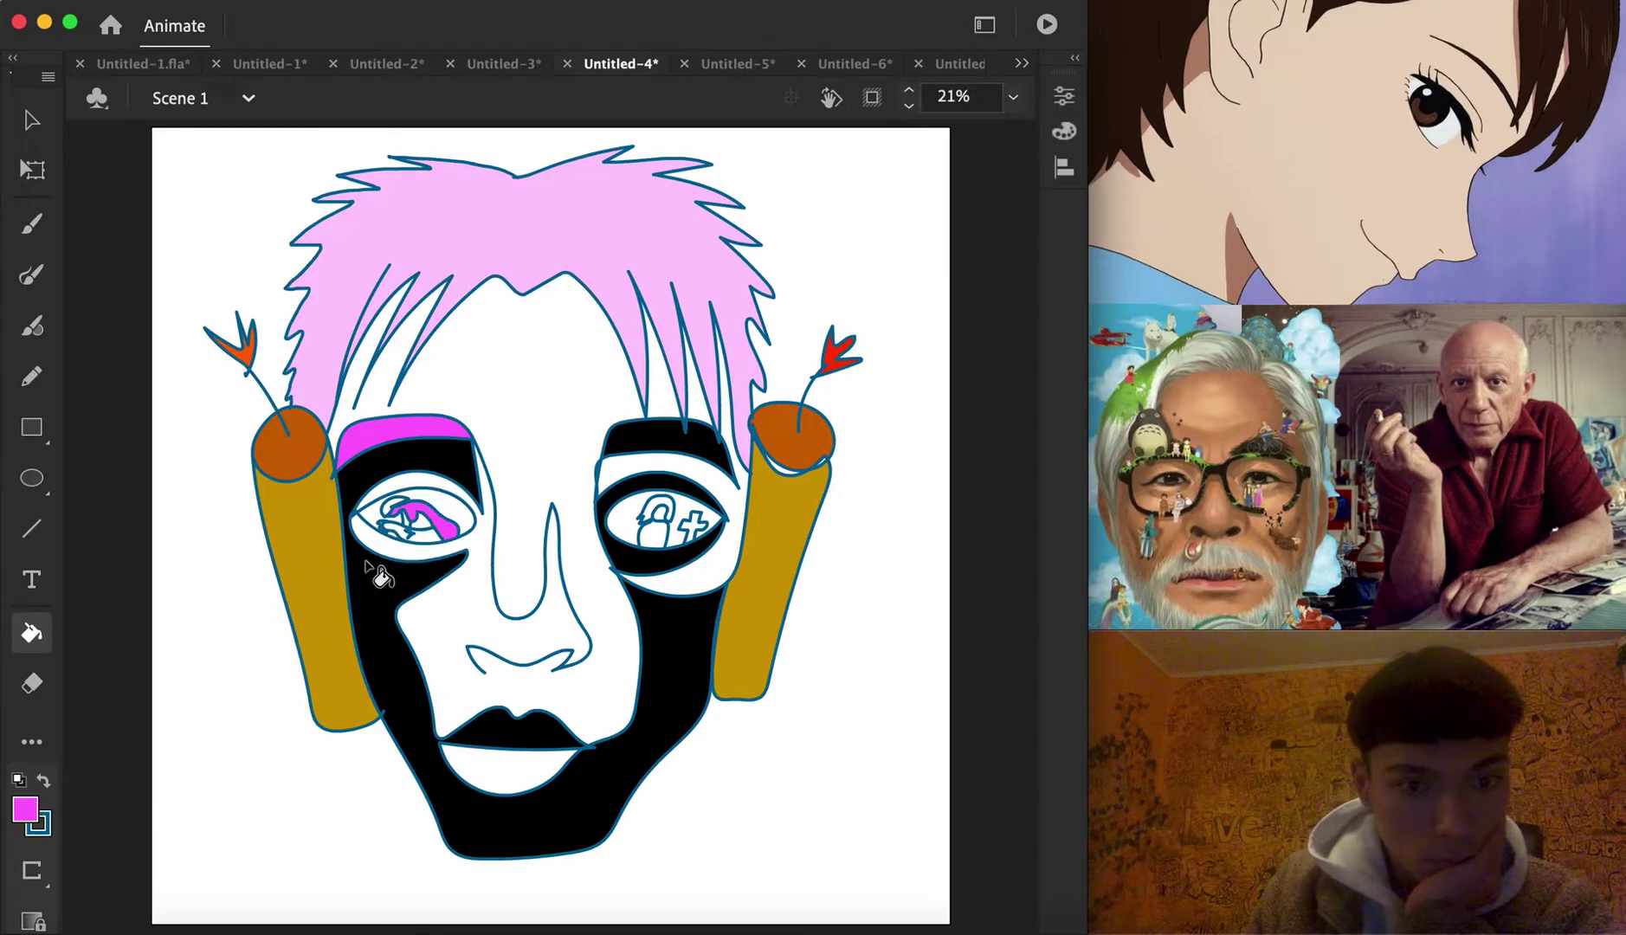
# Fill the left eye's figure and the face of the right eye's figure with pink #FF6699
pyautogui.click(19, 813)
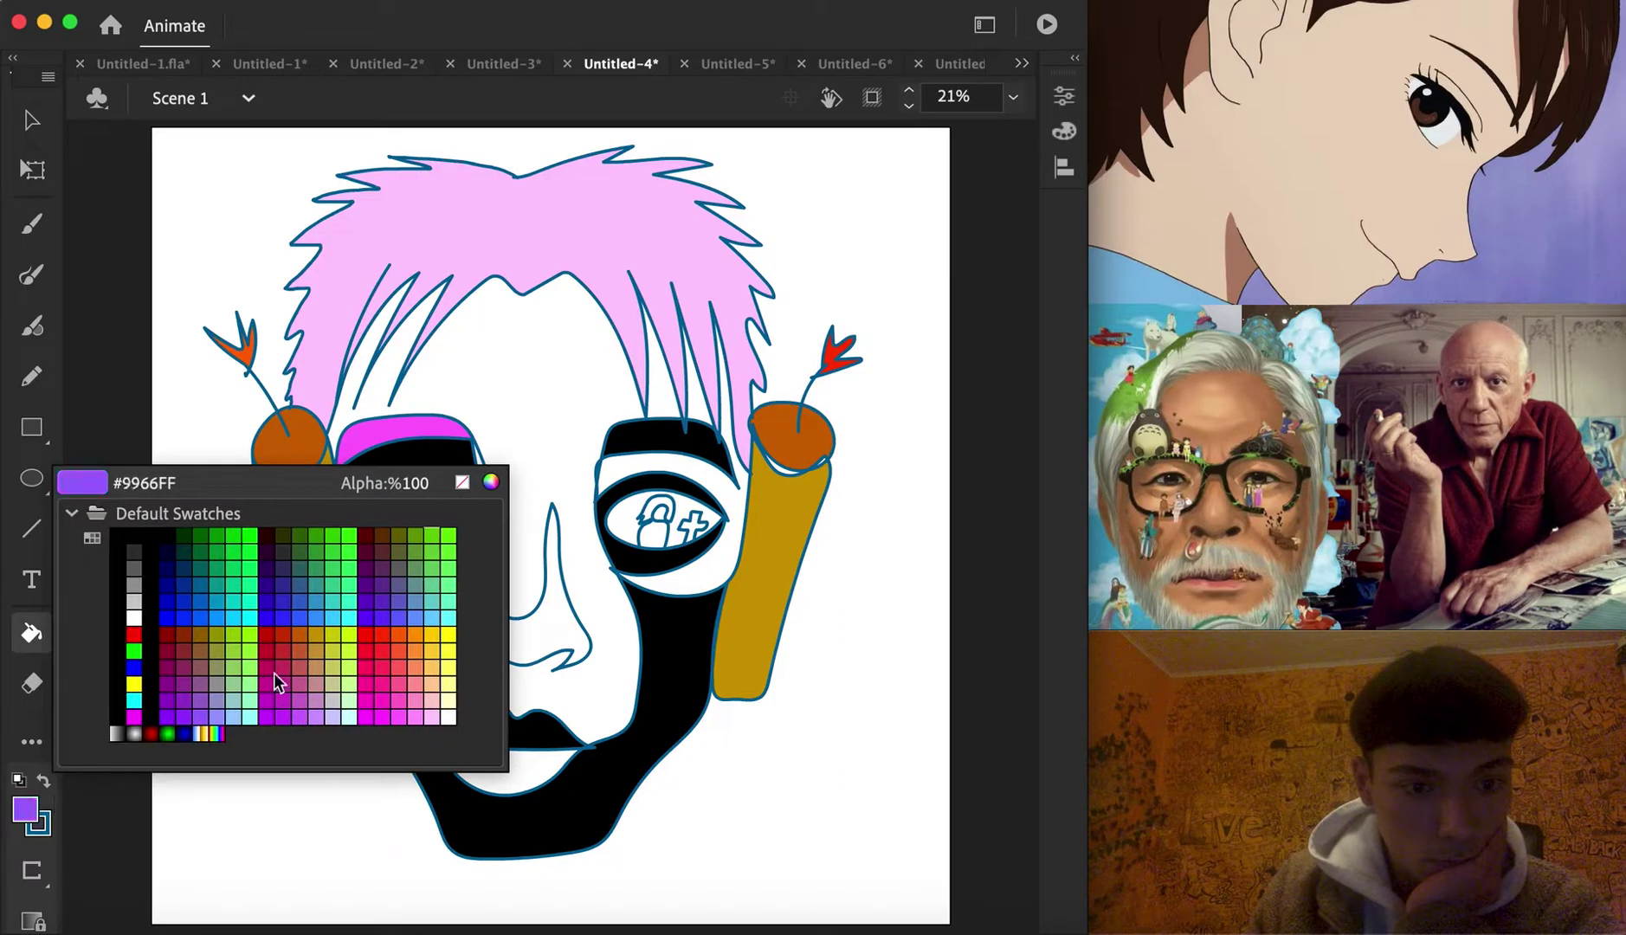
pyautogui.click(403, 688)
pyautogui.click(442, 518)
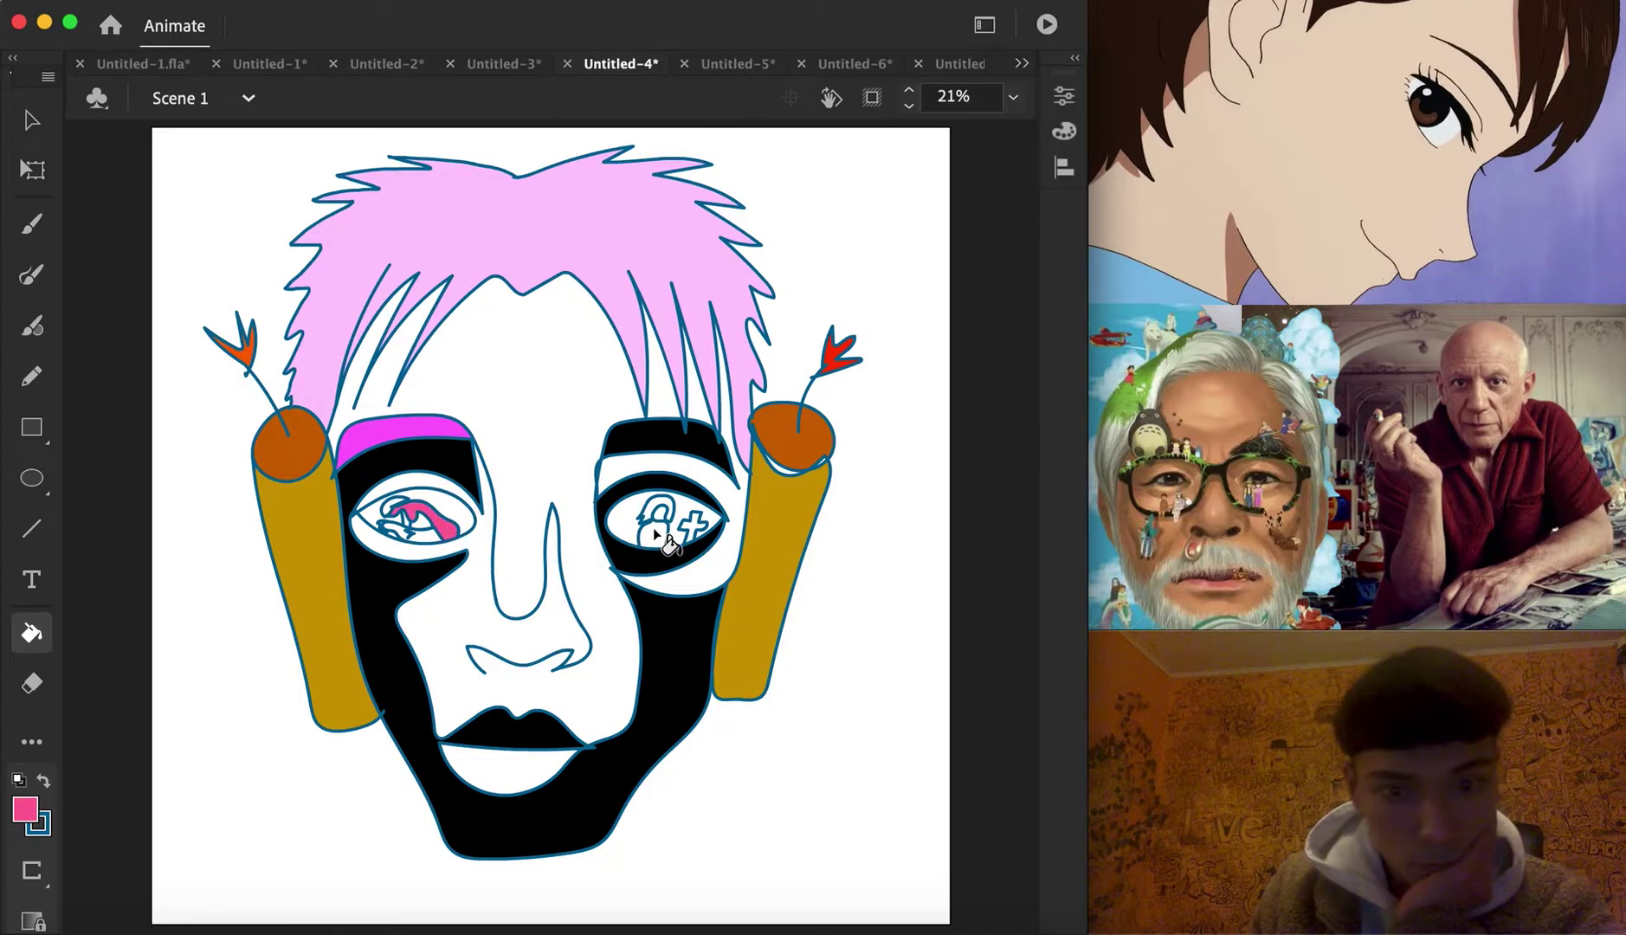
# Fill the lower shape in the left eye and the cross in the right eye with light blue
pyautogui.click(24, 811)
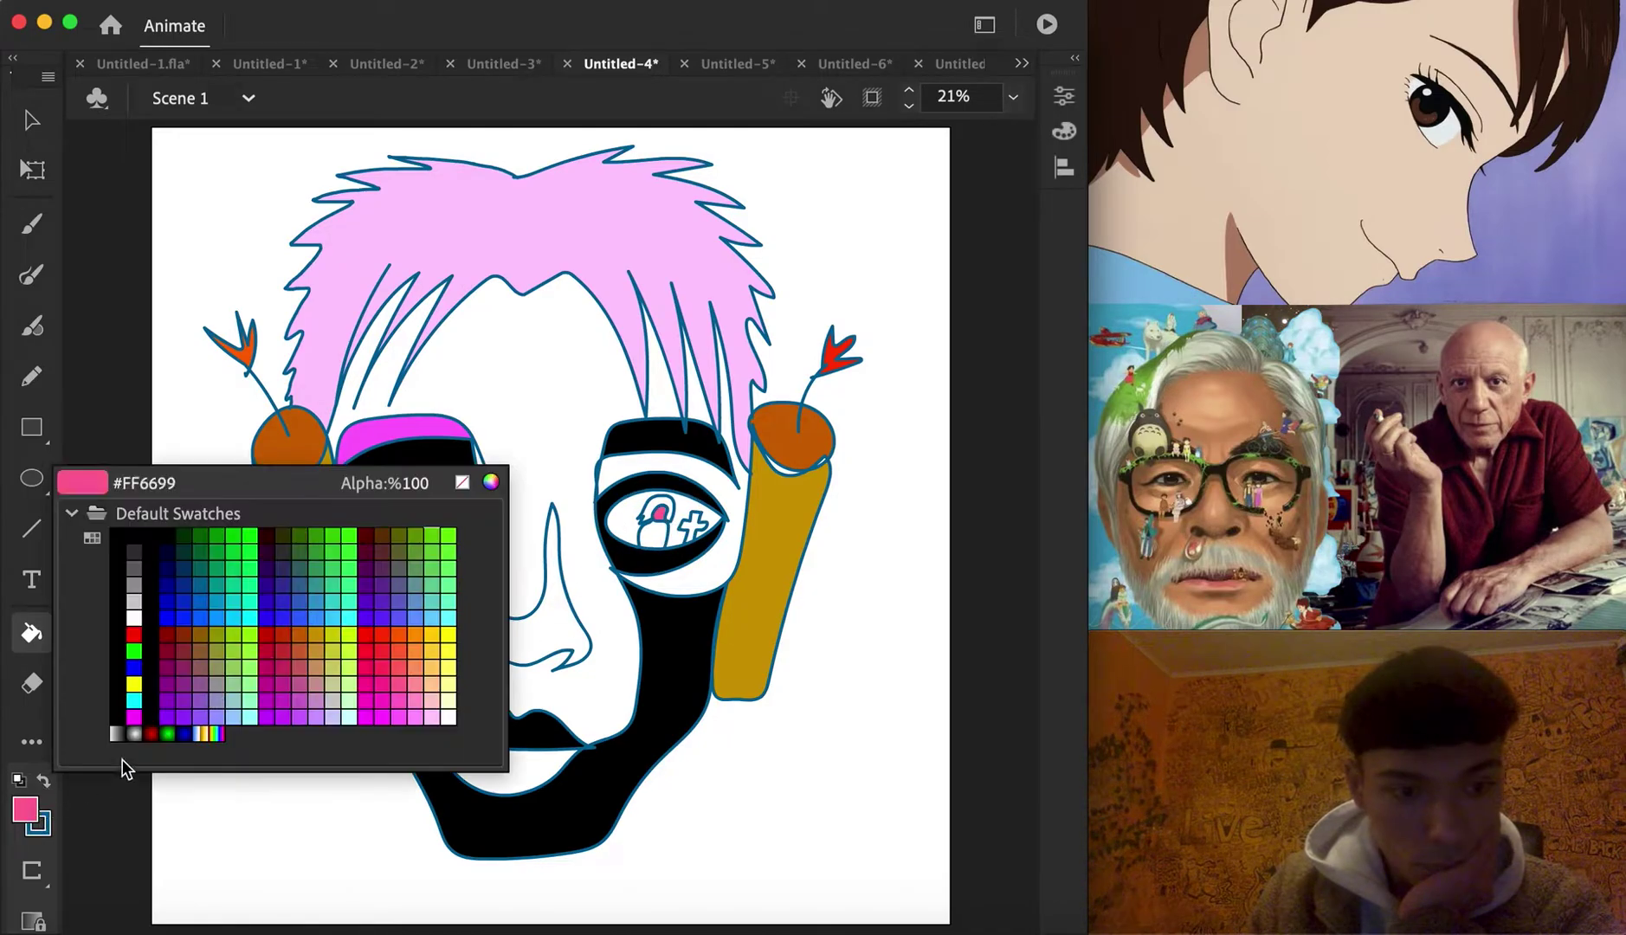
pyautogui.click(273, 618)
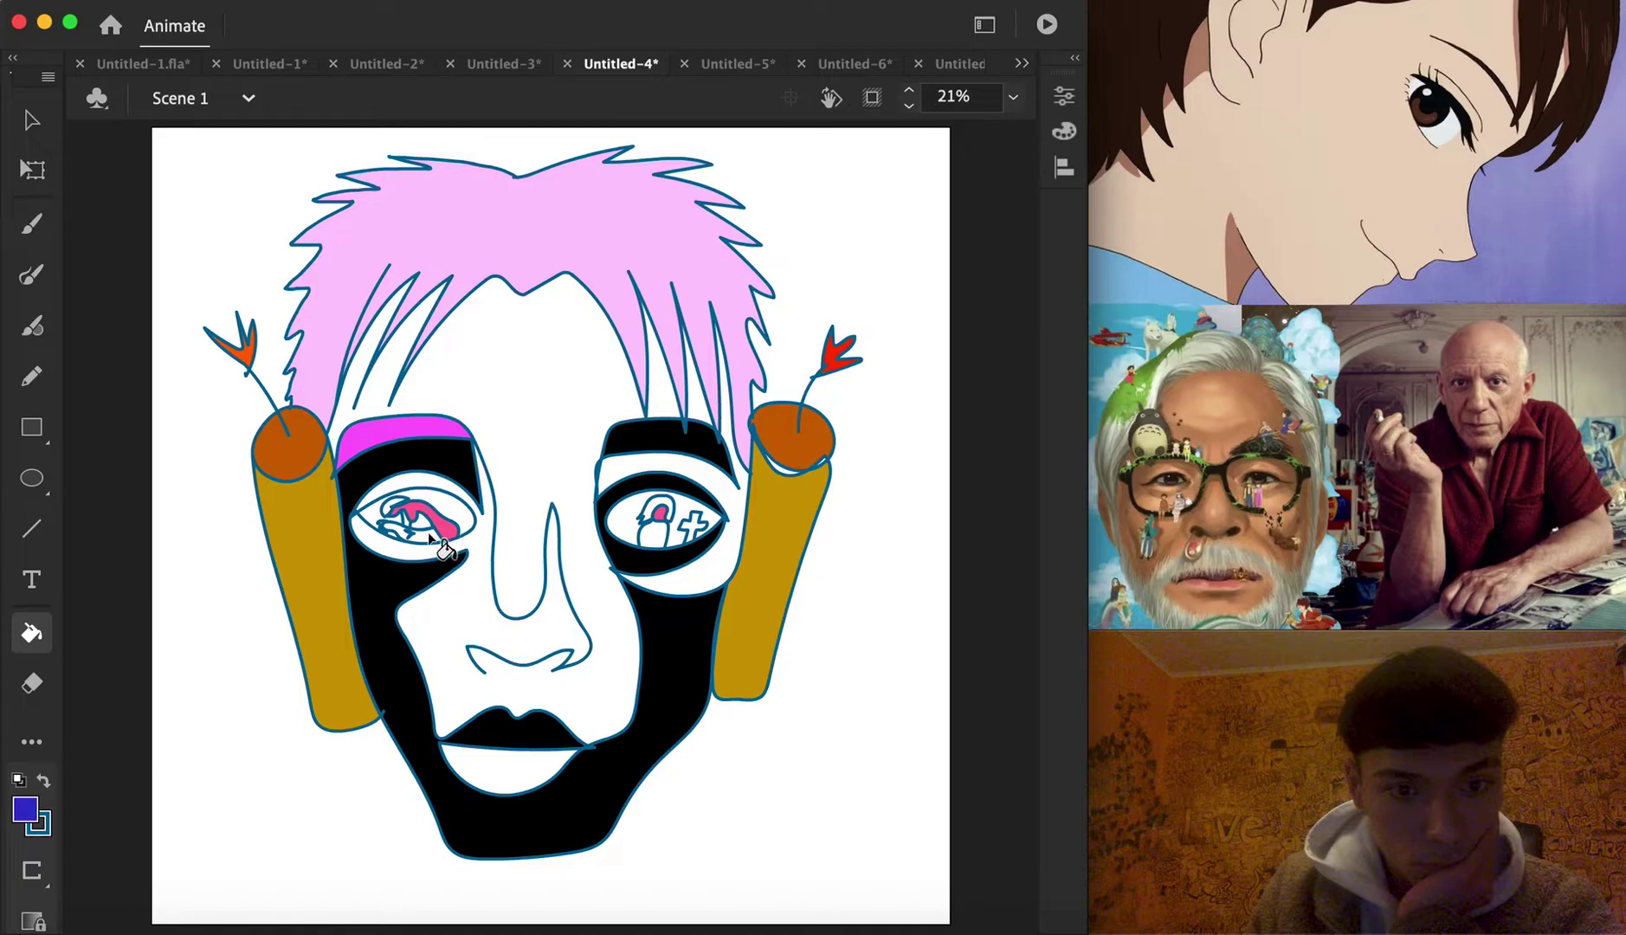
pyautogui.click(25, 811)
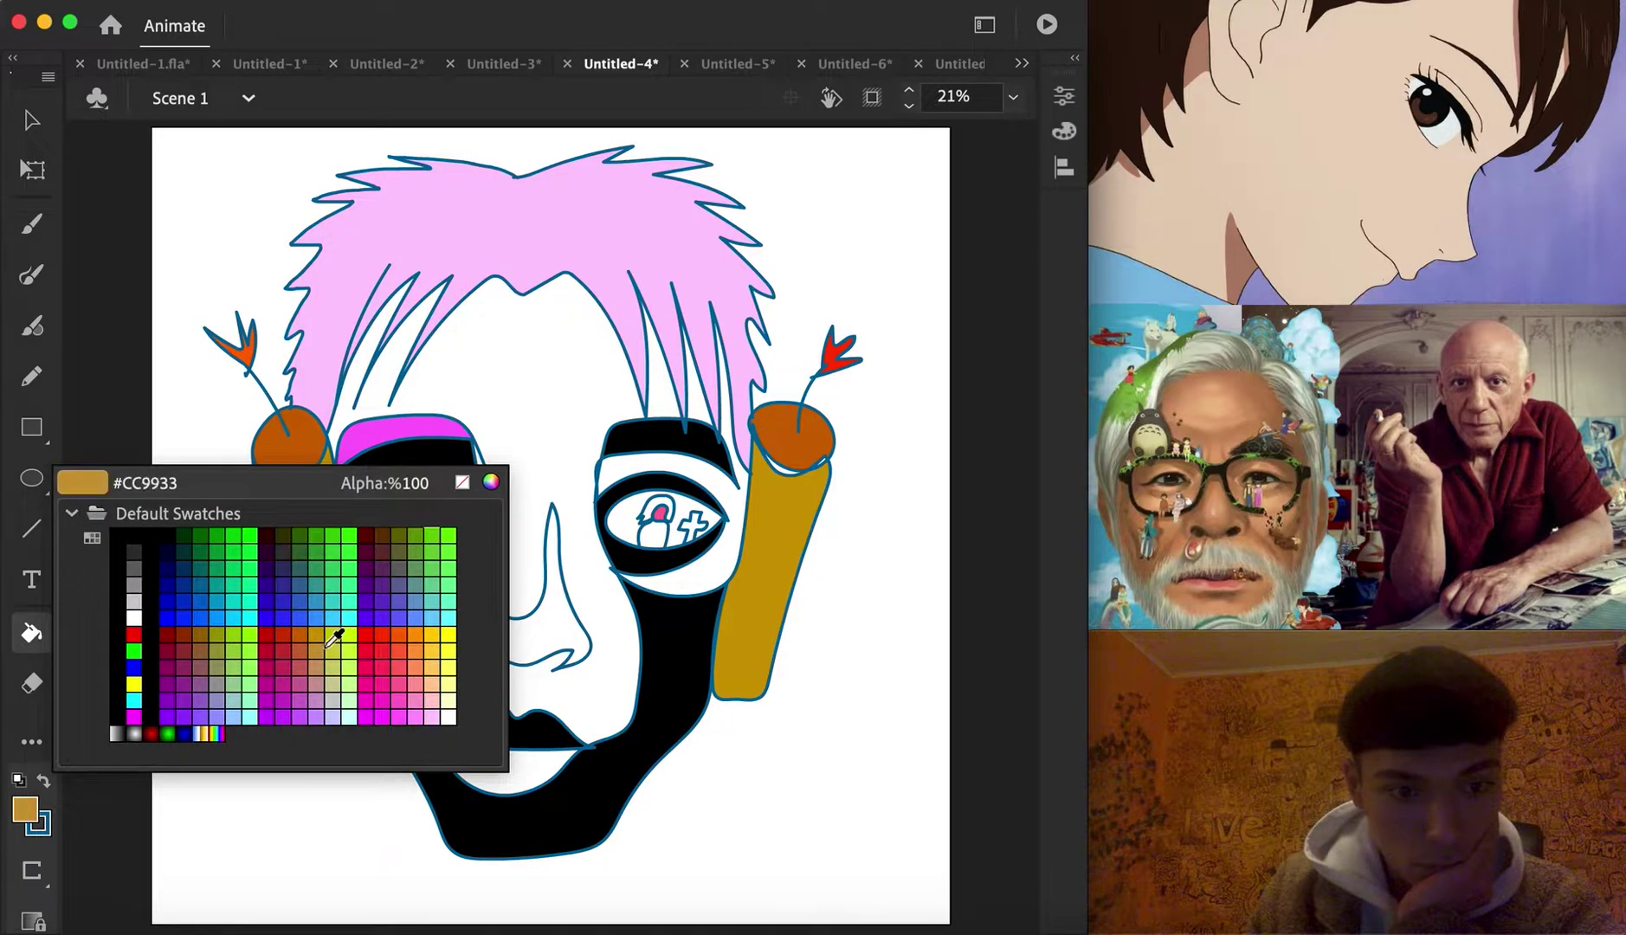
pyautogui.click(341, 606)
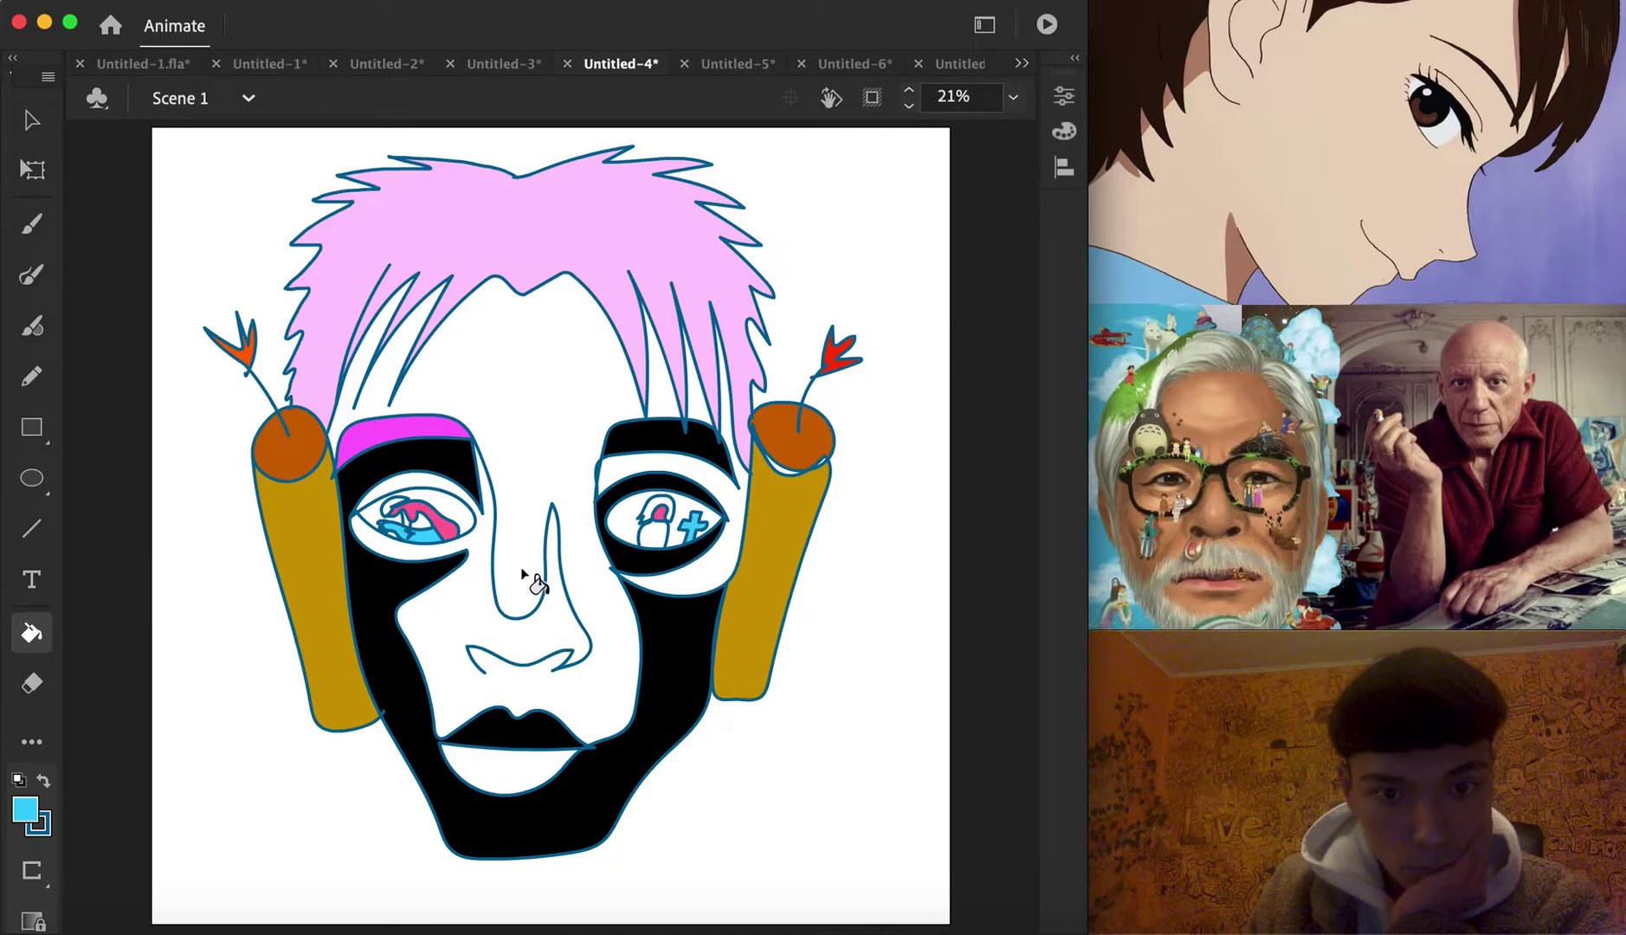
# Fill the body of the right eye's figure with light pink and its hood with a stronger pink
pyautogui.click(31, 808)
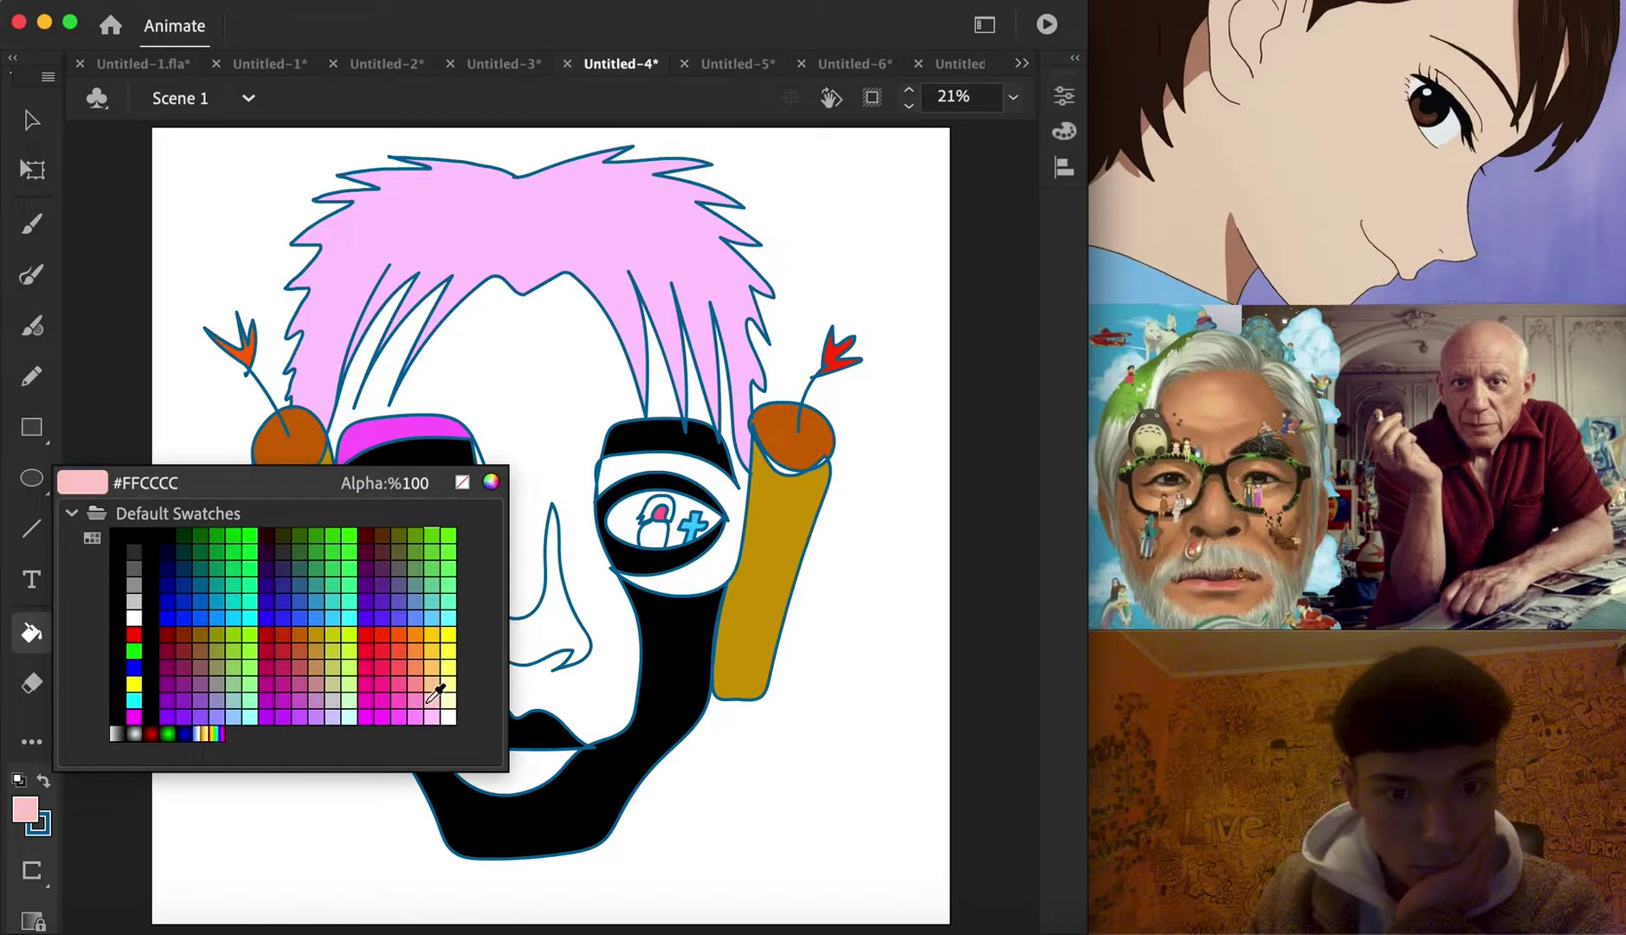
pyautogui.click(450, 685)
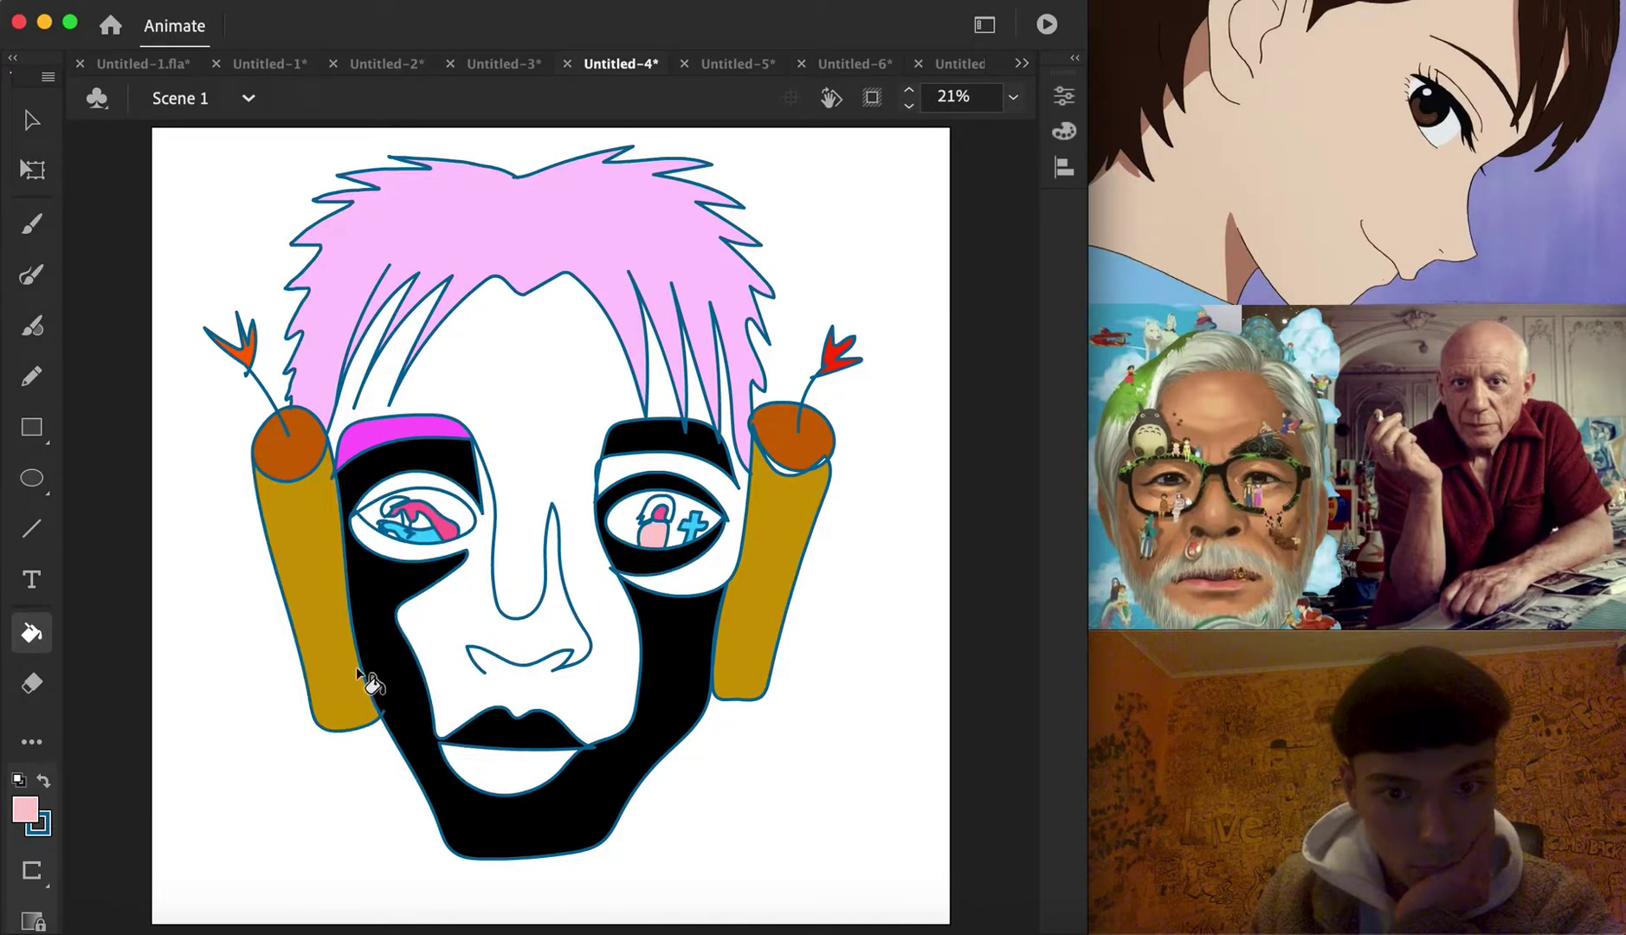
pyautogui.click(32, 810)
pyautogui.click(423, 684)
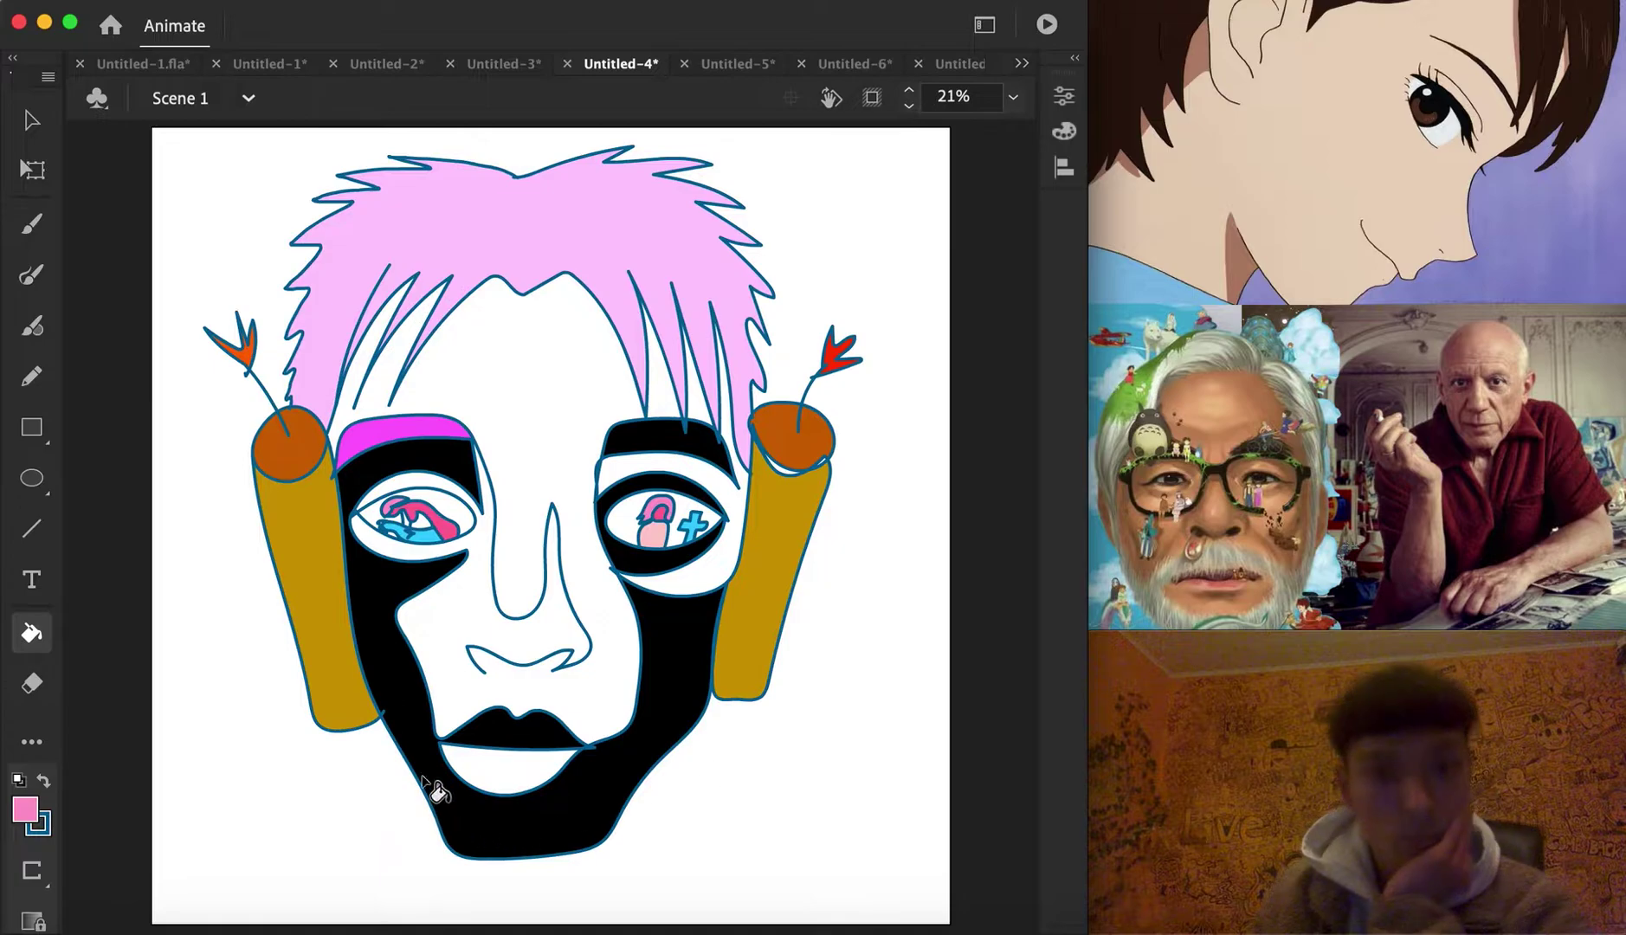
# In the Untitled-5 document, draw a purple line-art portrait with a fringed bob, half-closed eyes and a pointed bow-like shape beside the mouth
pyautogui.click(734, 63)
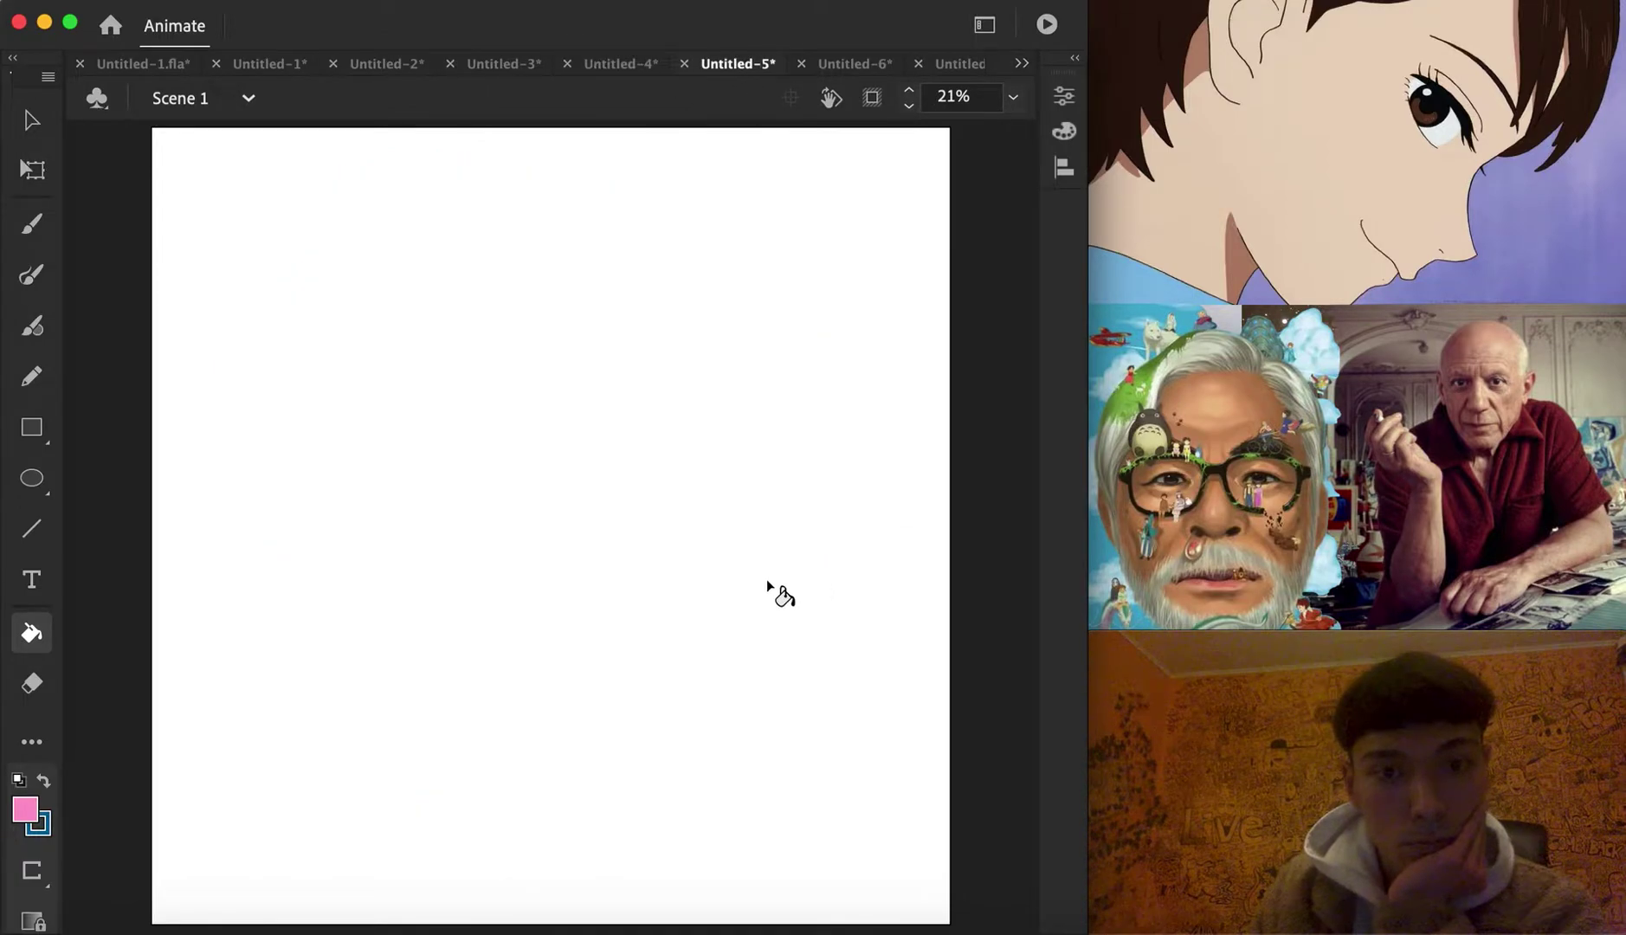
pyautogui.click(32, 275)
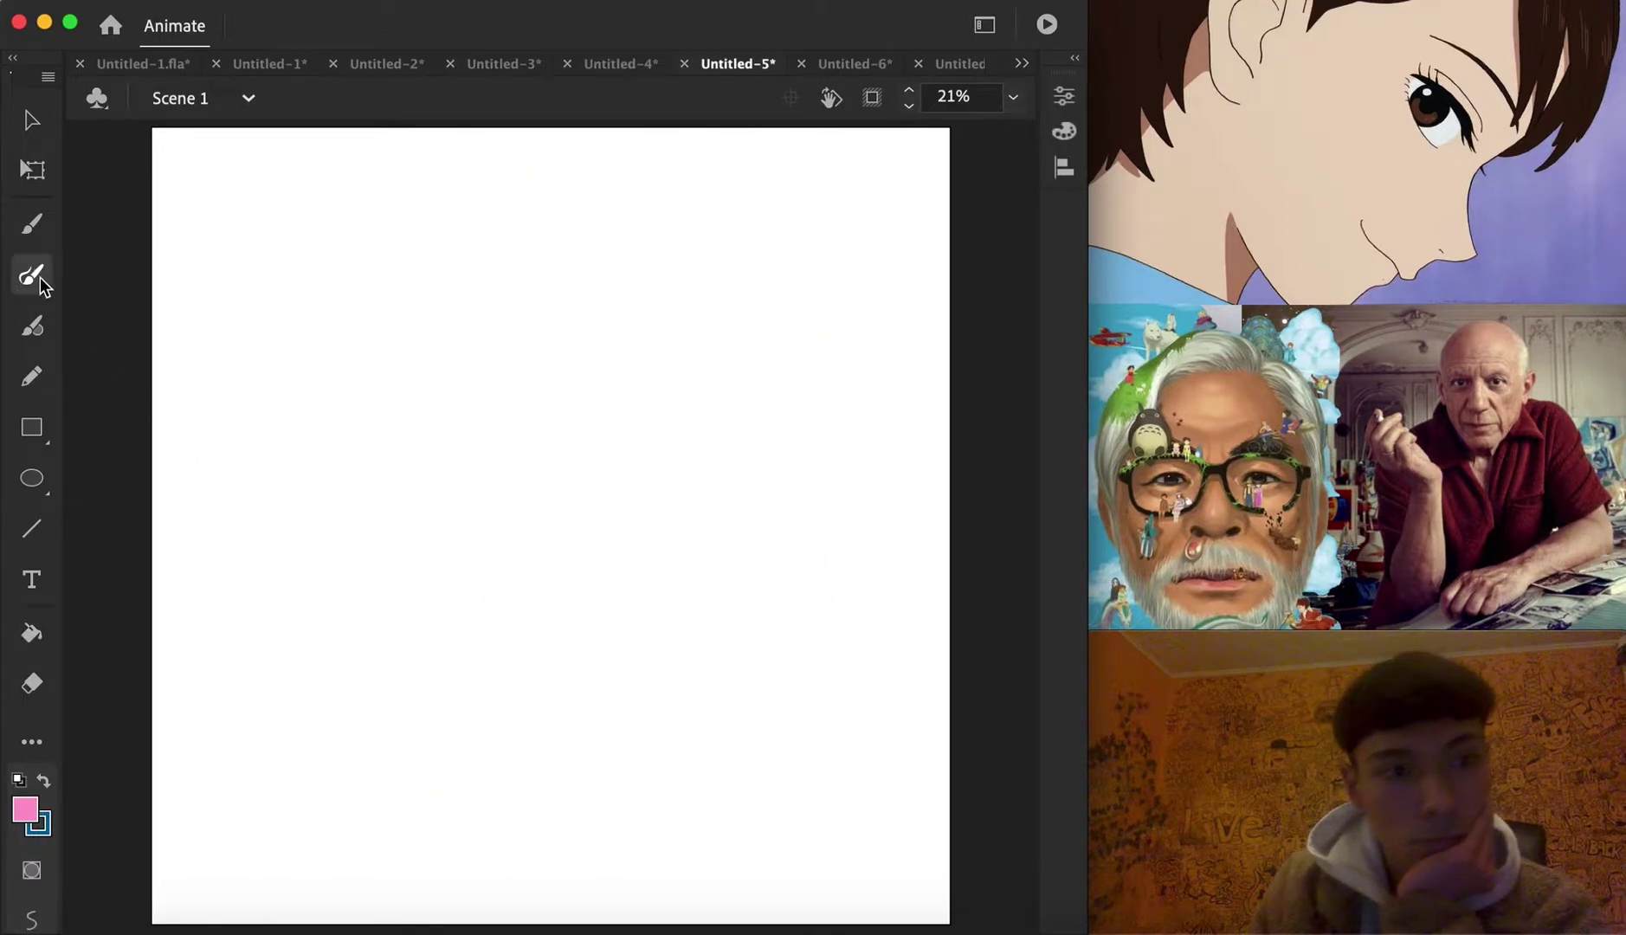
pyautogui.click(45, 824)
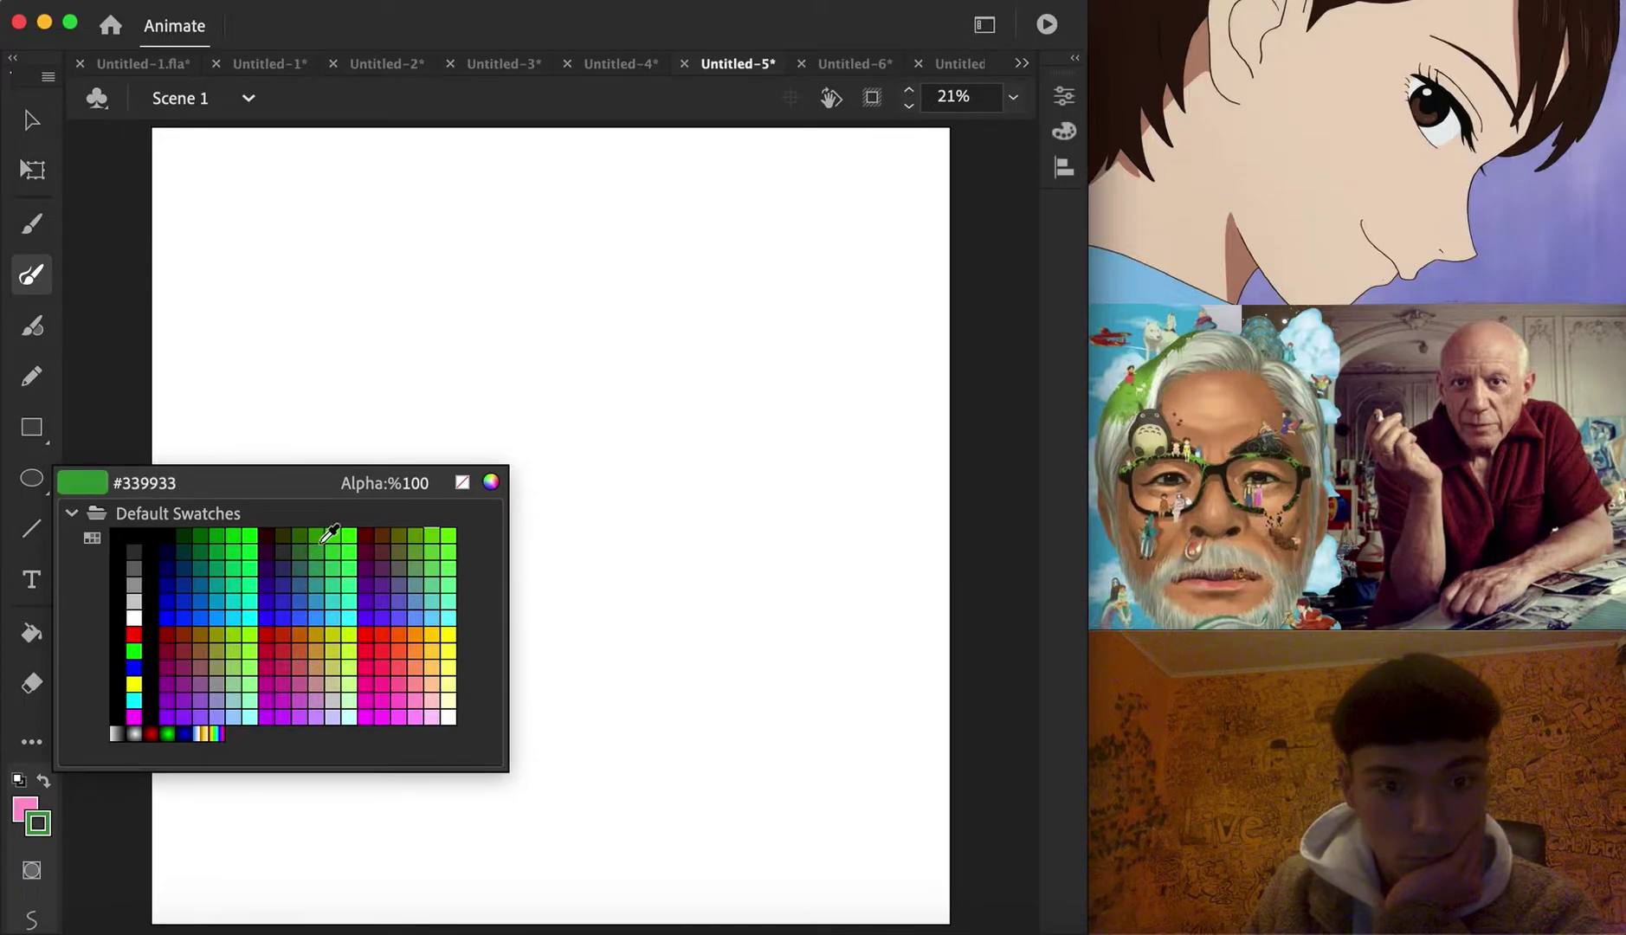
pyautogui.click(183, 671)
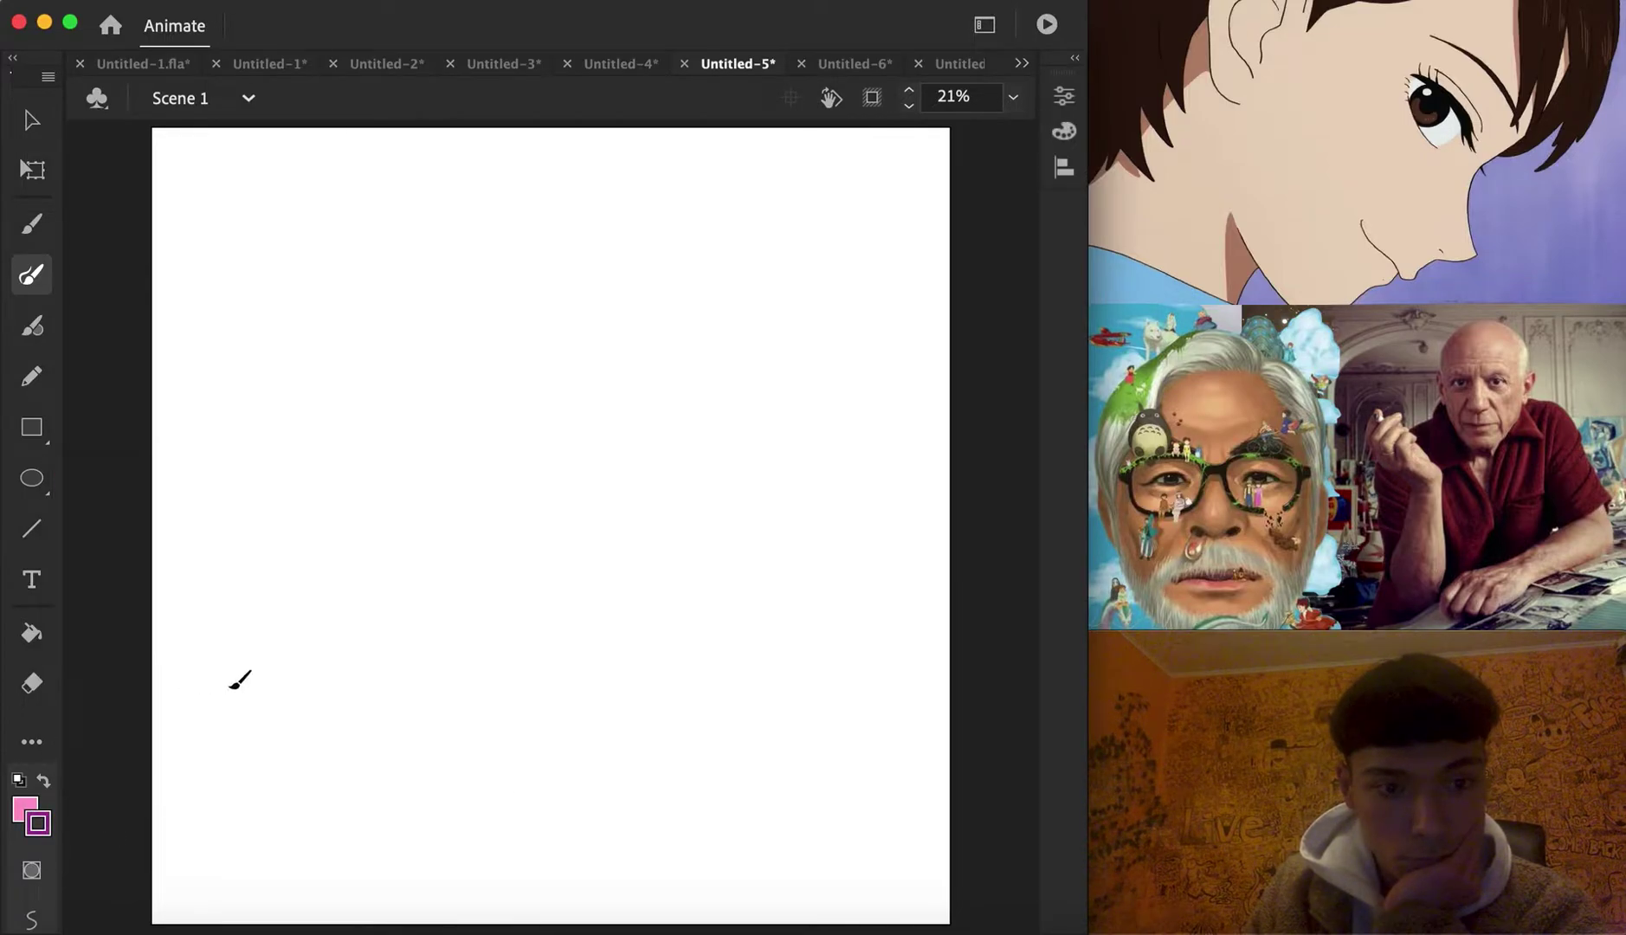
pyautogui.moveTo(465, 575)
pyautogui.mouseDown()
pyautogui.moveTo(518, 596)
pyautogui.moveTo(566, 581)
pyautogui.moveTo(553, 604)
pyautogui.moveTo(580, 570)
pyautogui.moveTo(562, 465)
pyautogui.moveTo(501, 553)
pyautogui.moveTo(489, 413)
pyautogui.moveTo(464, 350)
pyautogui.moveTo(428, 328)
pyautogui.moveTo(337, 371)
pyautogui.moveTo(462, 350)
pyautogui.moveTo(482, 433)
pyautogui.moveTo(398, 401)
pyautogui.moveTo(323, 417)
pyautogui.moveTo(478, 447)
pyautogui.moveTo(398, 474)
pyautogui.moveTo(351, 427)
pyautogui.moveTo(415, 503)
pyautogui.moveTo(455, 508)
pyautogui.moveTo(393, 555)
pyautogui.moveTo(440, 670)
pyautogui.moveTo(530, 646)
pyautogui.moveTo(605, 684)
pyautogui.moveTo(448, 662)
pyautogui.moveTo(372, 773)
pyautogui.moveTo(392, 778)
pyautogui.moveTo(462, 667)
pyautogui.moveTo(452, 715)
pyautogui.moveTo(539, 721)
pyautogui.moveTo(648, 652)
pyautogui.moveTo(602, 440)
pyautogui.moveTo(617, 363)
pyautogui.moveTo(655, 348)
pyautogui.moveTo(764, 387)
pyautogui.moveTo(615, 367)
pyautogui.moveTo(631, 411)
pyautogui.moveTo(778, 447)
pyautogui.moveTo(641, 416)
pyautogui.moveTo(651, 449)
pyautogui.moveTo(721, 469)
pyautogui.moveTo(850, 388)
pyautogui.moveTo(774, 545)
pyautogui.moveTo(580, 793)
pyautogui.moveTo(464, 775)
pyautogui.moveTo(426, 717)
pyautogui.moveTo(405, 857)
pyautogui.moveTo(333, 832)
pyautogui.moveTo(294, 671)
pyautogui.moveTo(406, 717)
pyautogui.moveTo(349, 563)
pyautogui.moveTo(323, 411)
pyautogui.moveTo(332, 596)
pyautogui.moveTo(264, 449)
pyautogui.moveTo(264, 343)
pyautogui.moveTo(368, 141)
pyautogui.moveTo(676, 98)
pyautogui.moveTo(857, 283)
pyautogui.moveTo(806, 639)
pyautogui.moveTo(762, 658)
pyautogui.moveTo(726, 244)
pyautogui.moveTo(646, 240)
pyautogui.moveTo(632, 362)
pyautogui.moveTo(540, 257)
pyautogui.moveTo(518, 356)
pyautogui.moveTo(482, 229)
pyautogui.moveTo(393, 265)
pyautogui.moveTo(351, 385)
pyautogui.mouseUp()
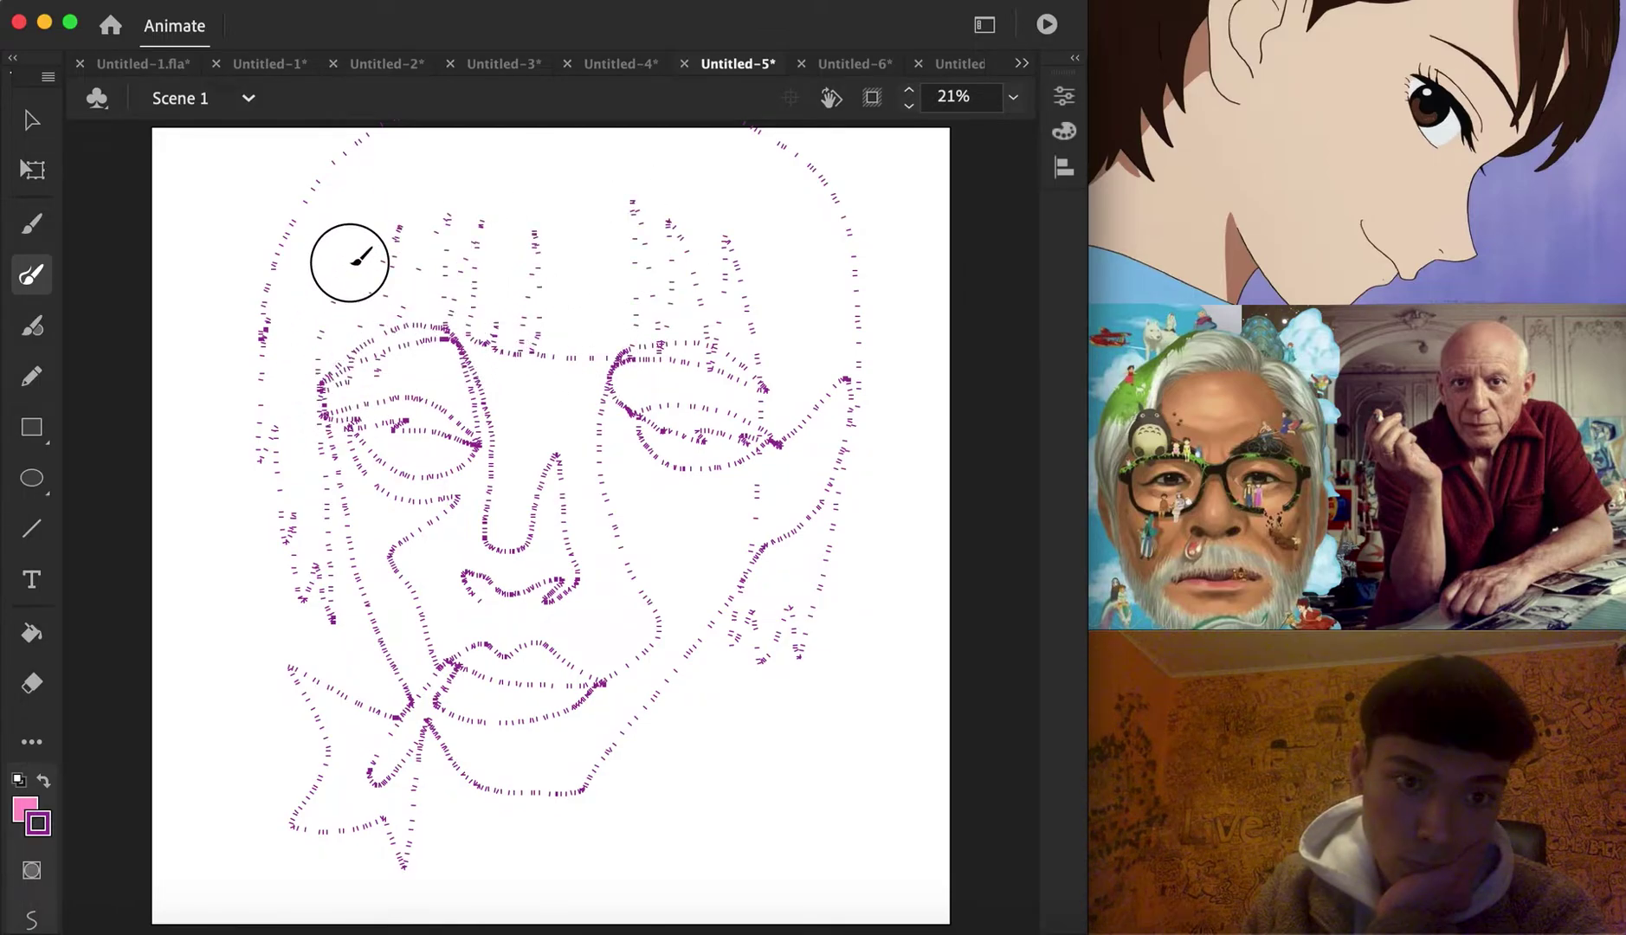
# Move the whole line drawing down so the top of the hair fits inside the canvas
pyautogui.click(36, 124)
pyautogui.moveTo(901, 906)
pyautogui.mouseDown()
pyautogui.moveTo(465, 818)
pyautogui.moveTo(218, 168)
pyautogui.moveTo(206, 18)
pyautogui.mouseUp()
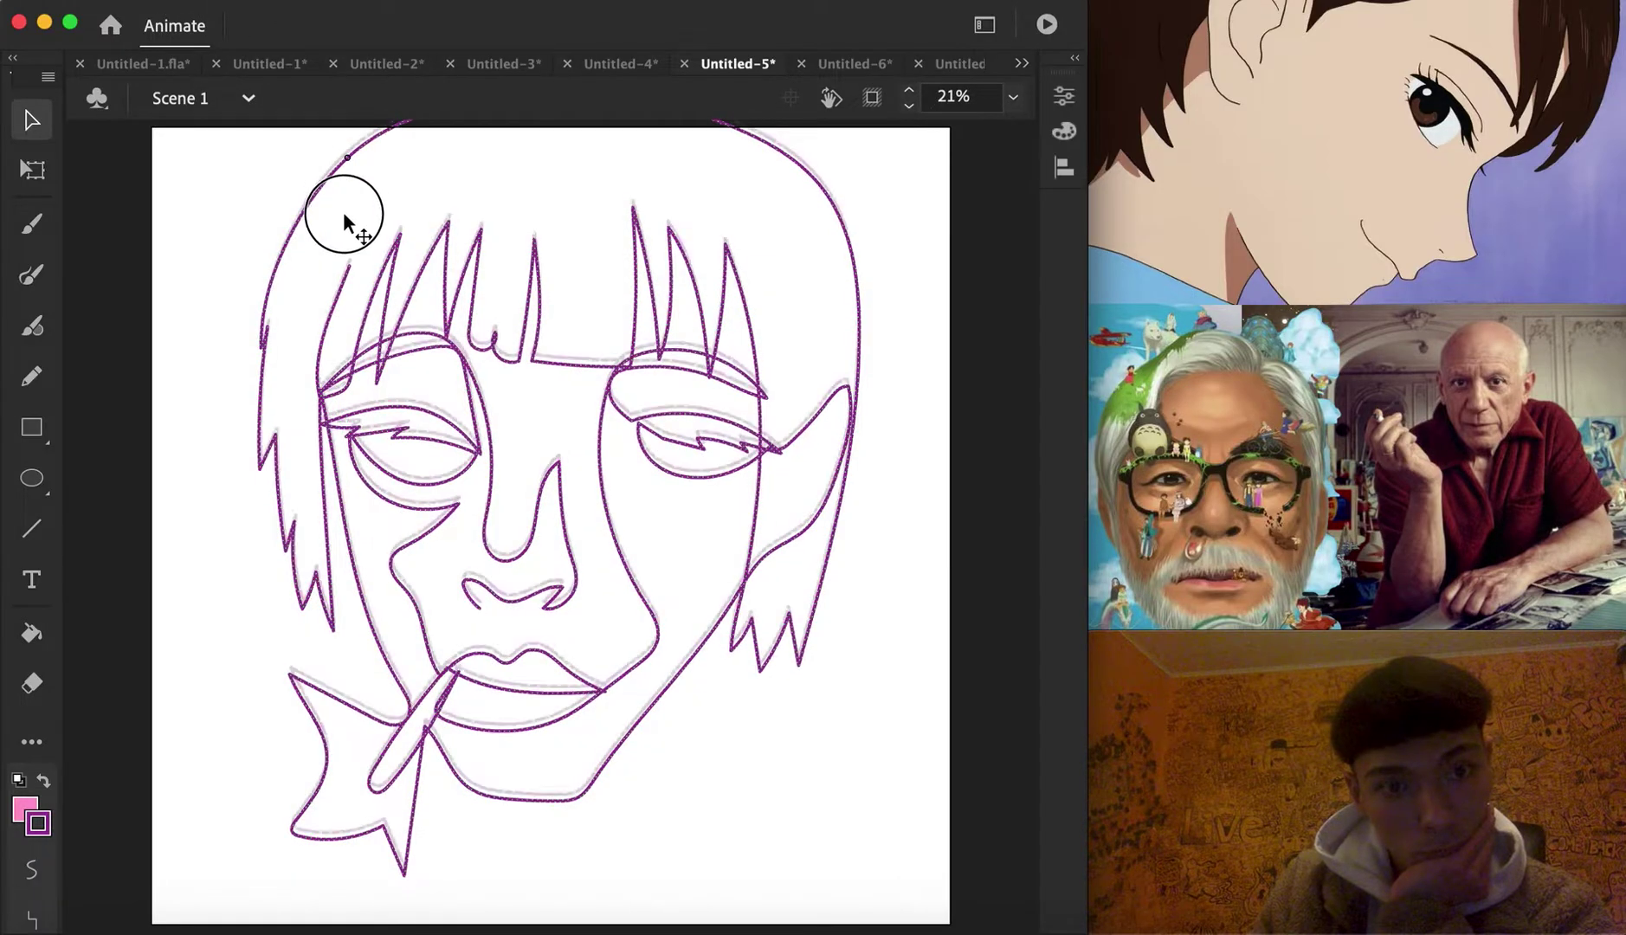
pyautogui.moveTo(343, 211); pyautogui.dragTo(334, 216)
pyautogui.click(319, 232)
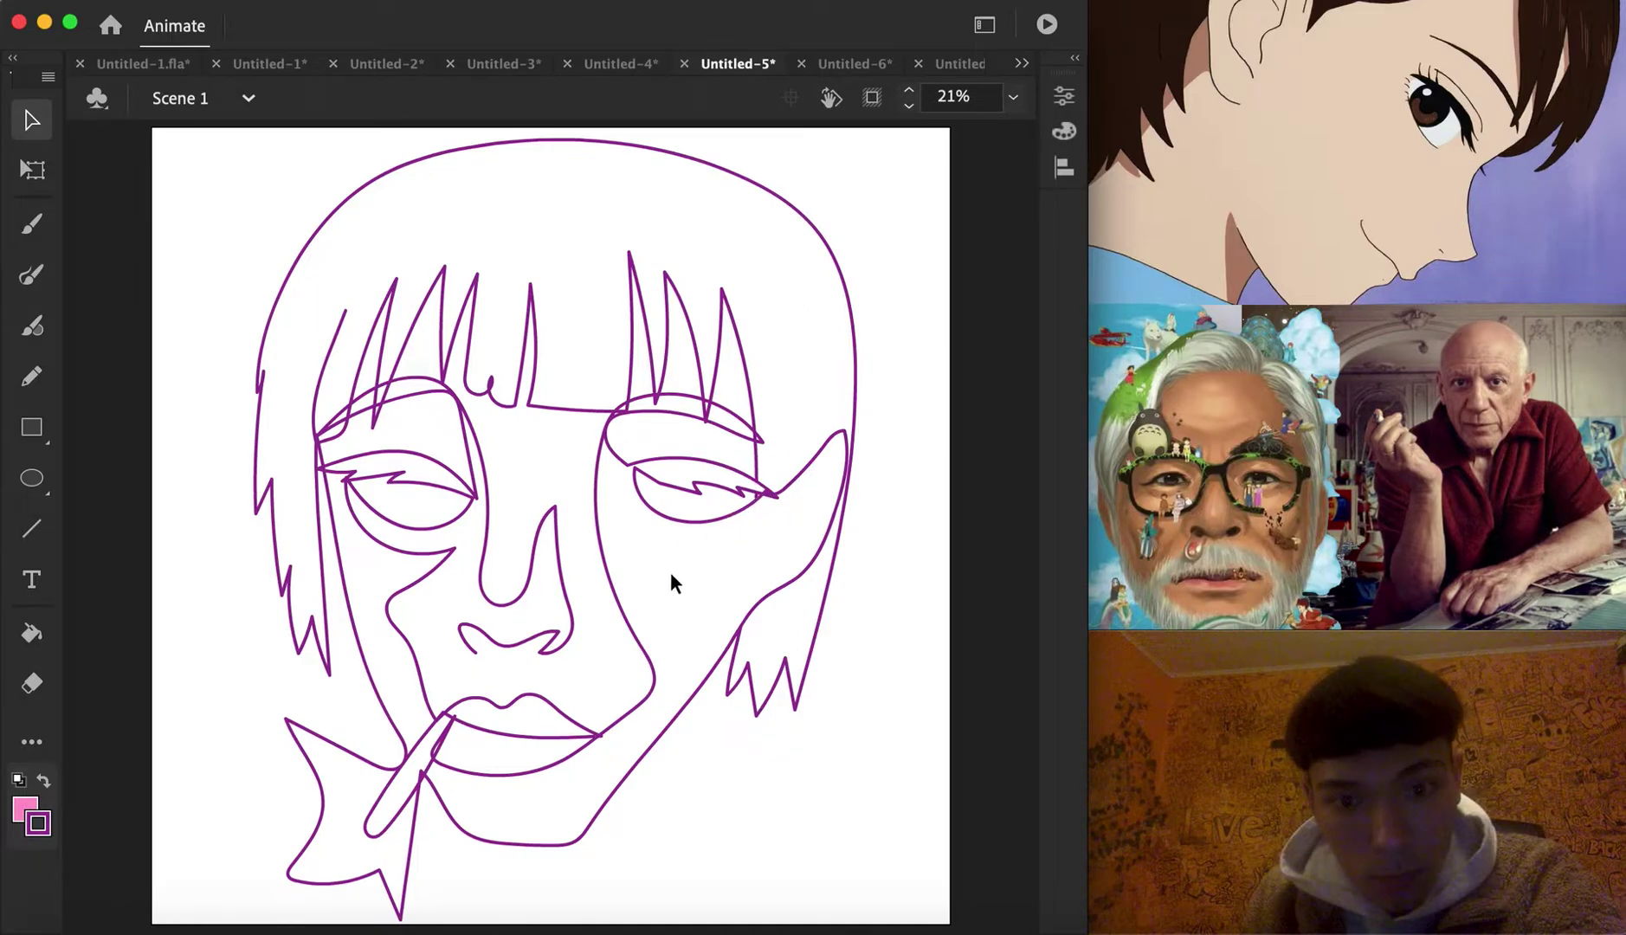
# Draw a heart-topped iris with a small rounded highlight inside the right eye
pyautogui.click(31, 274)
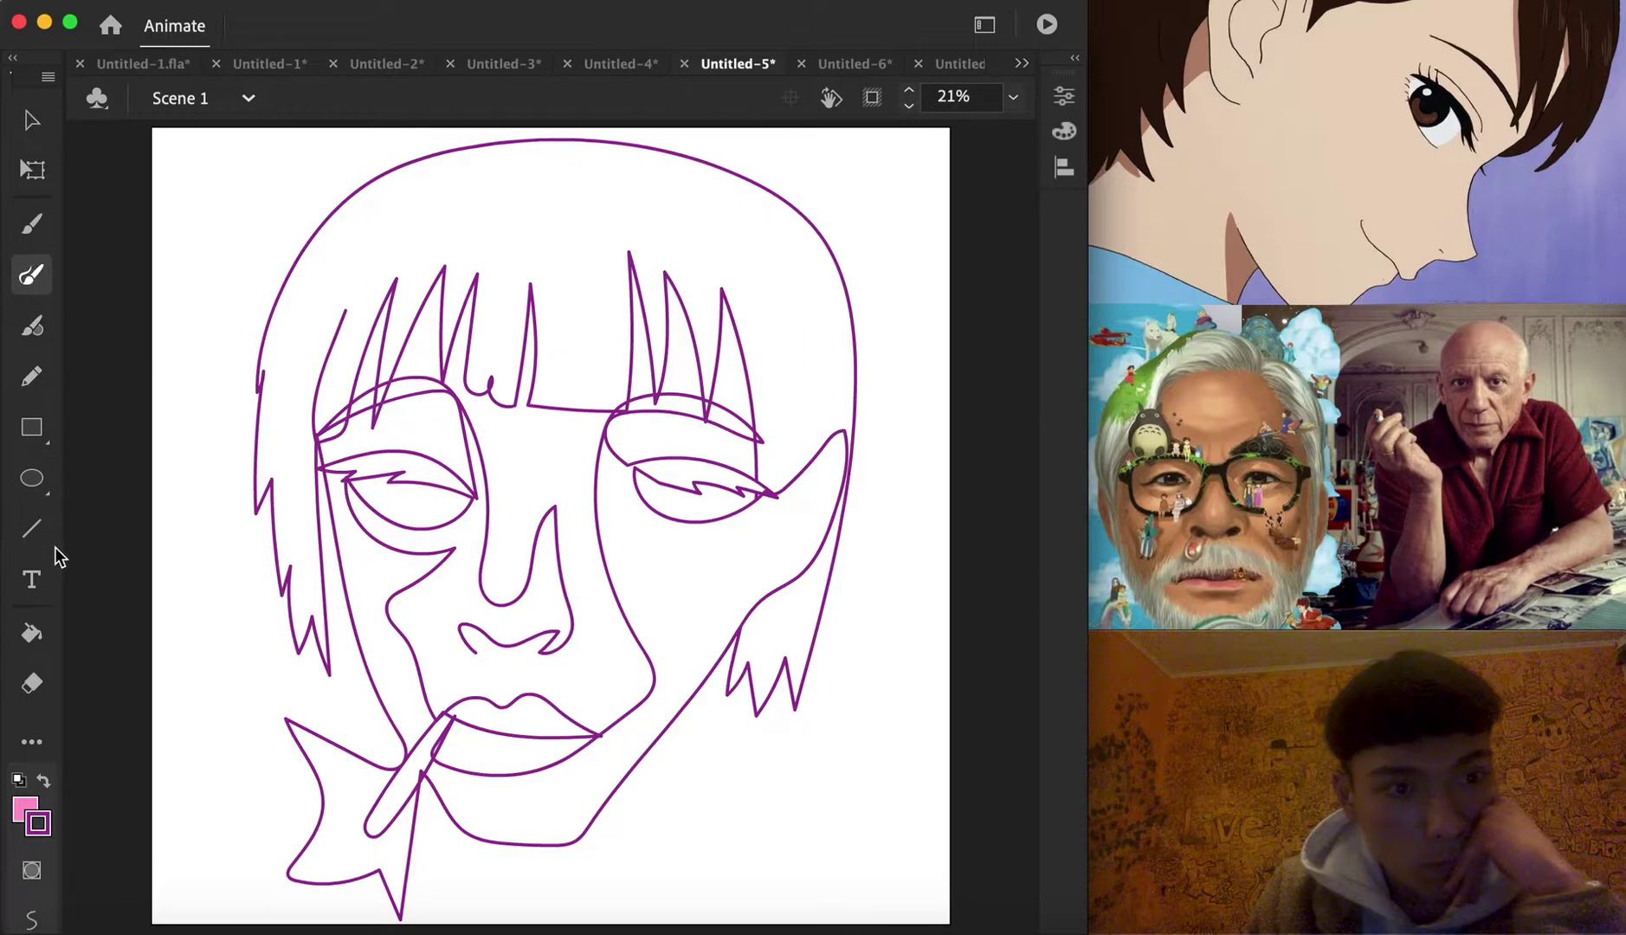
pyautogui.click(1012, 97)
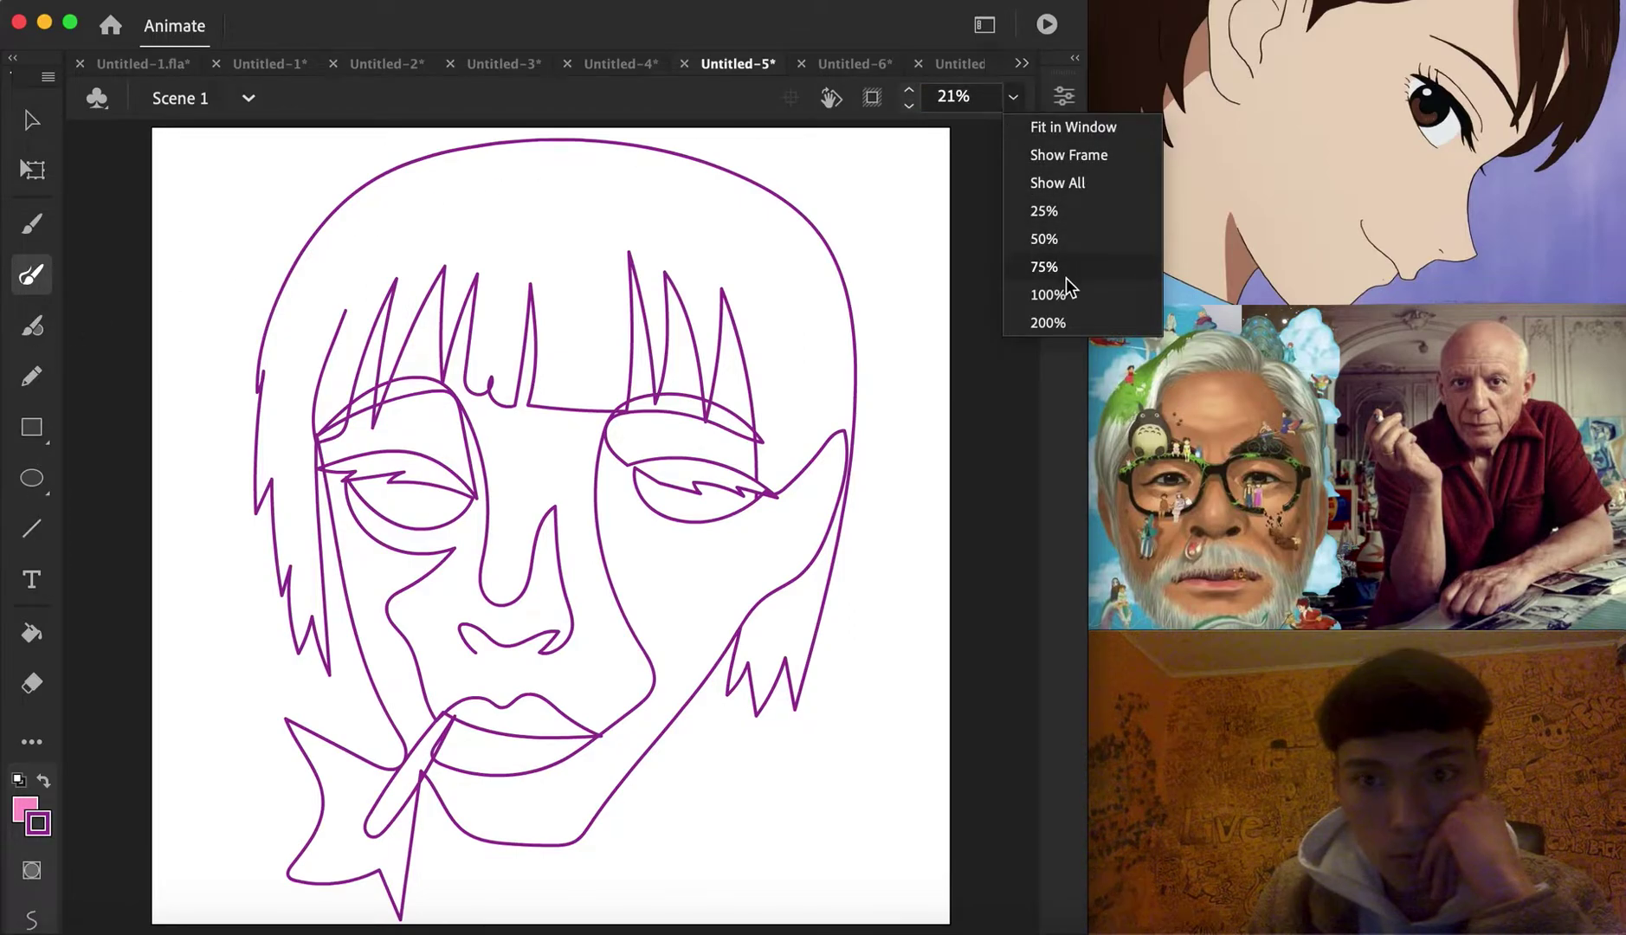
pyautogui.click(1036, 302)
pyautogui.hscroll(10, 653, 424)
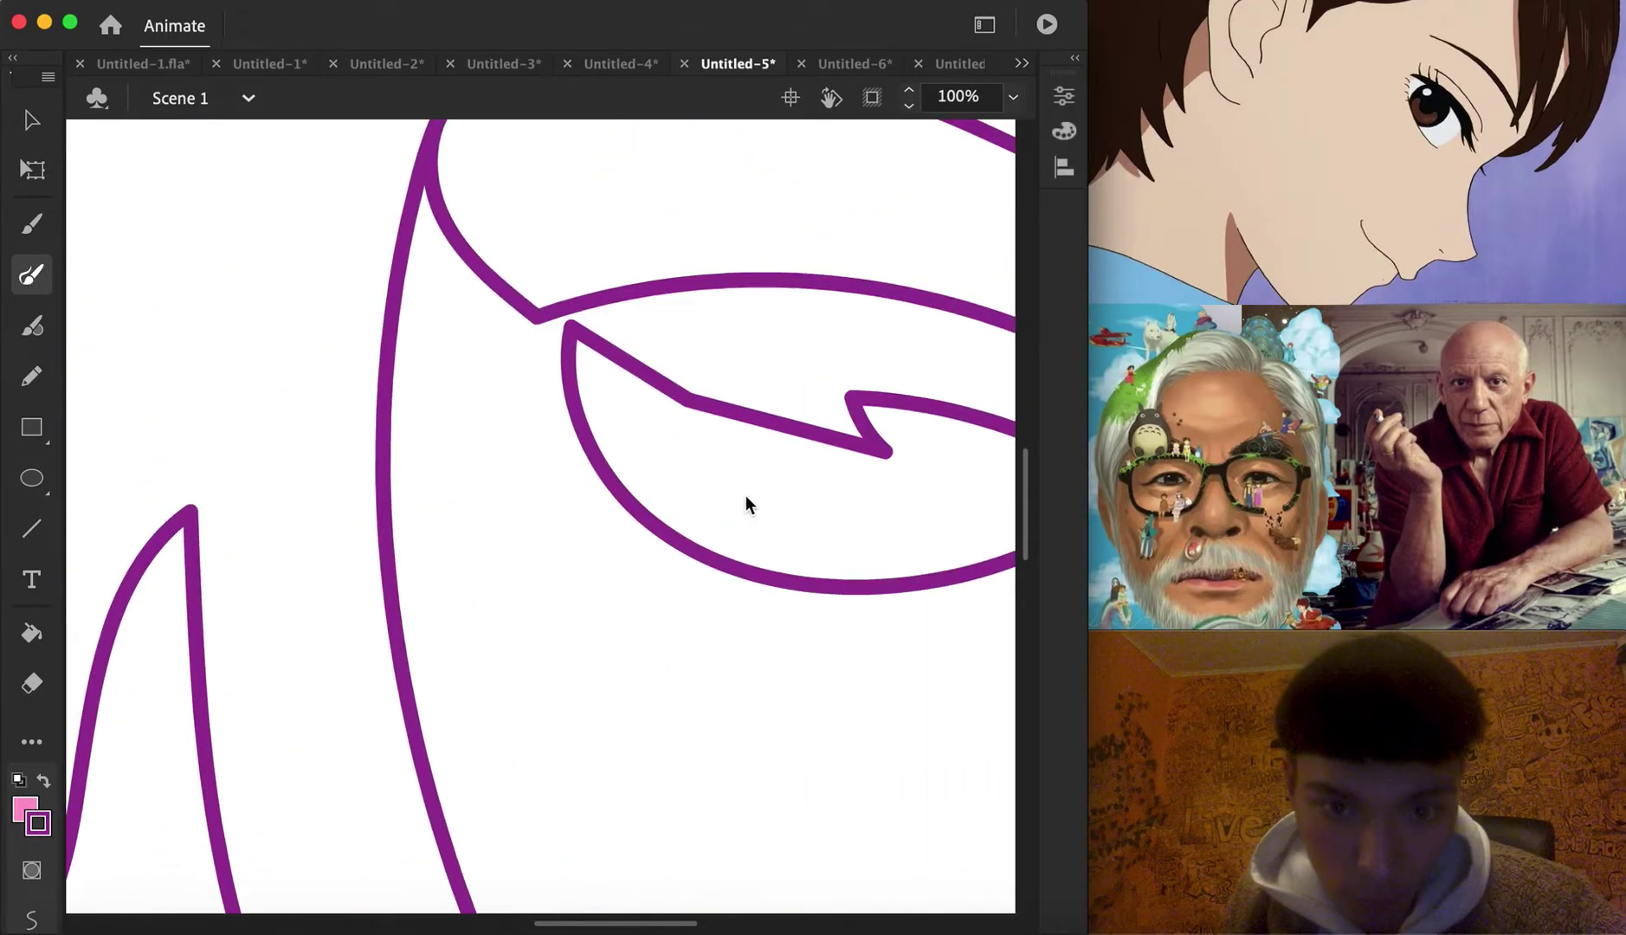
pyautogui.moveTo(692, 577)
pyautogui.mouseDown()
pyautogui.moveTo(660, 458)
pyautogui.moveTo(727, 511)
pyautogui.moveTo(888, 478)
pyautogui.moveTo(827, 573)
pyautogui.mouseUp()
pyautogui.press('super+z')
pyautogui.moveTo(697, 570)
pyautogui.mouseDown()
pyautogui.moveTo(640, 450)
pyautogui.moveTo(794, 498)
pyautogui.moveTo(940, 487)
pyautogui.moveTo(901, 568)
pyautogui.mouseUp()
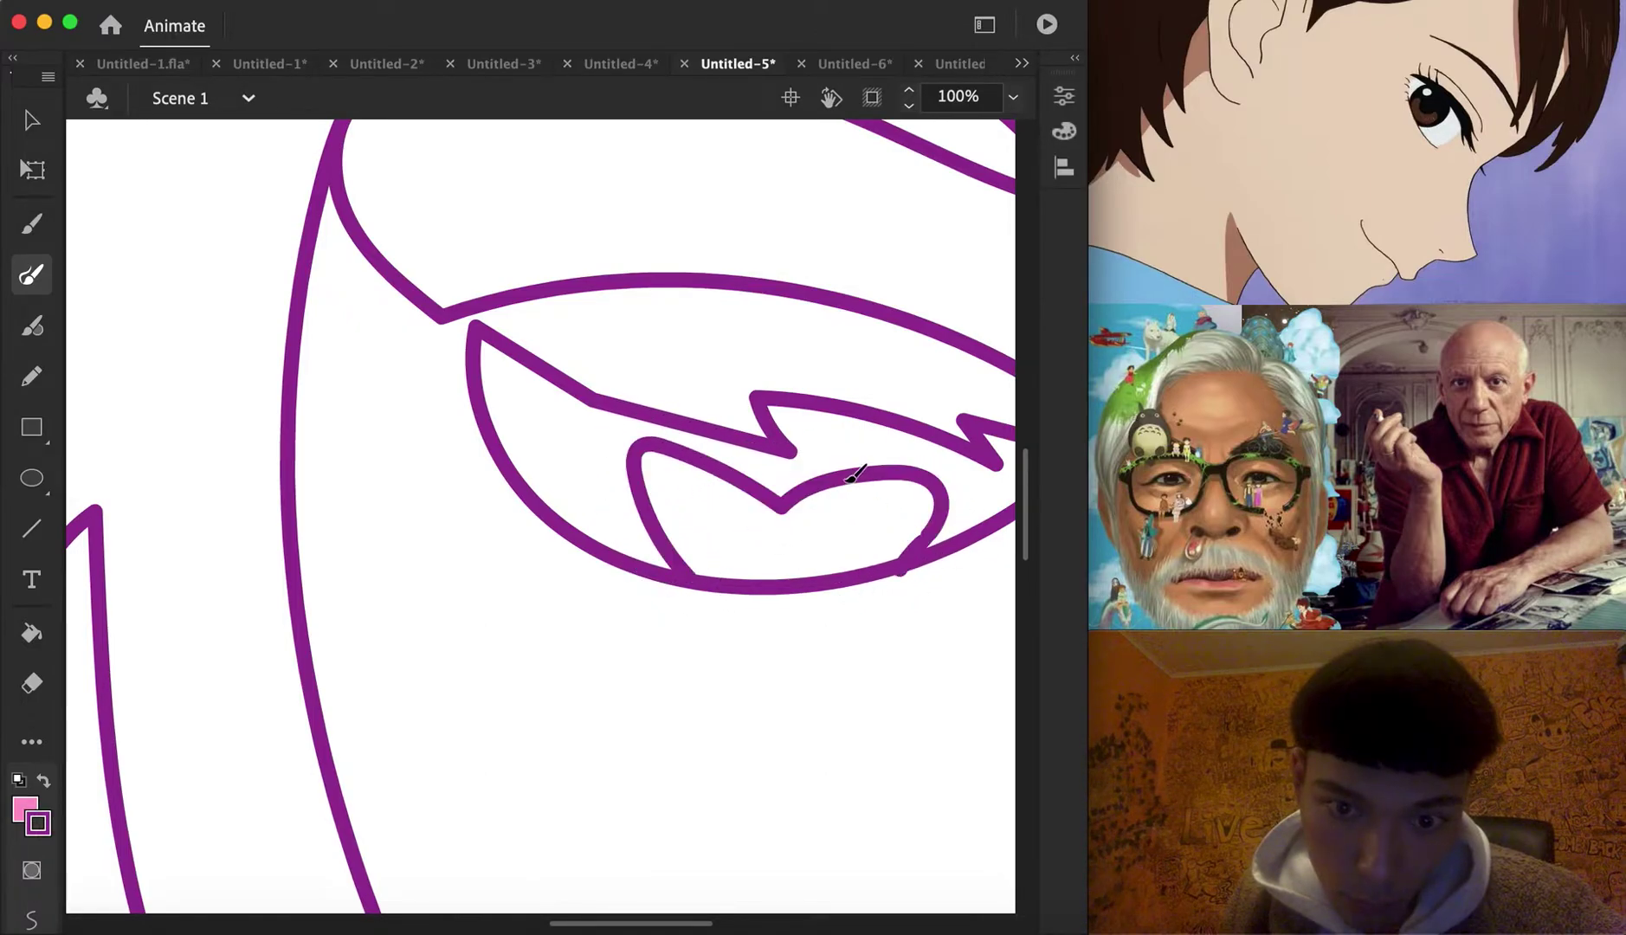
pyautogui.moveTo(856, 475); pyautogui.dragTo(918, 535)
pyautogui.scroll(-3, 909, 606)
pyautogui.hscroll(3, 909, 606)
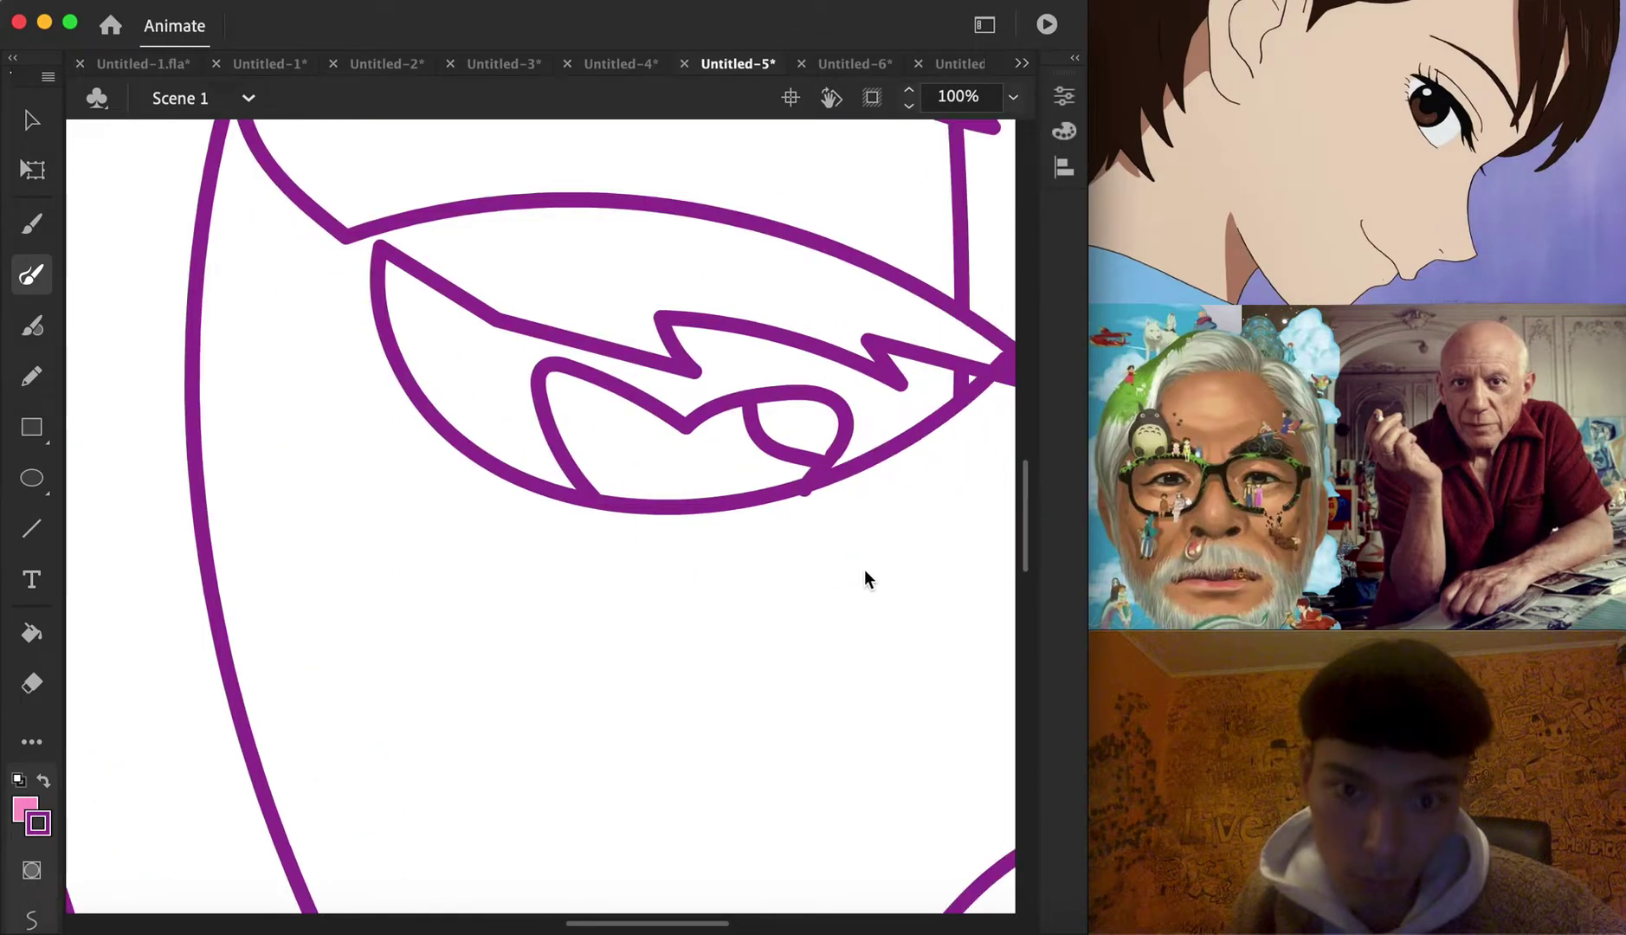
pyautogui.scroll(-5, 865, 571)
pyautogui.hscroll(4, 829, 536)
pyautogui.scroll(3, 760, 465)
pyautogui.moveTo(345, 502)
pyautogui.mouseDown()
pyautogui.moveTo(375, 545)
pyautogui.moveTo(511, 472)
pyautogui.moveTo(509, 450)
pyautogui.mouseUp()
pyautogui.moveTo(573, 550); pyautogui.dragTo(573, 555)
pyautogui.moveTo(558, 426); pyautogui.dragTo(641, 519)
pyautogui.moveTo(623, 394); pyautogui.dragTo(638, 524)
pyautogui.moveTo(685, 379); pyautogui.dragTo(734, 490)
pyautogui.press('super+z')
pyautogui.press('super+z')
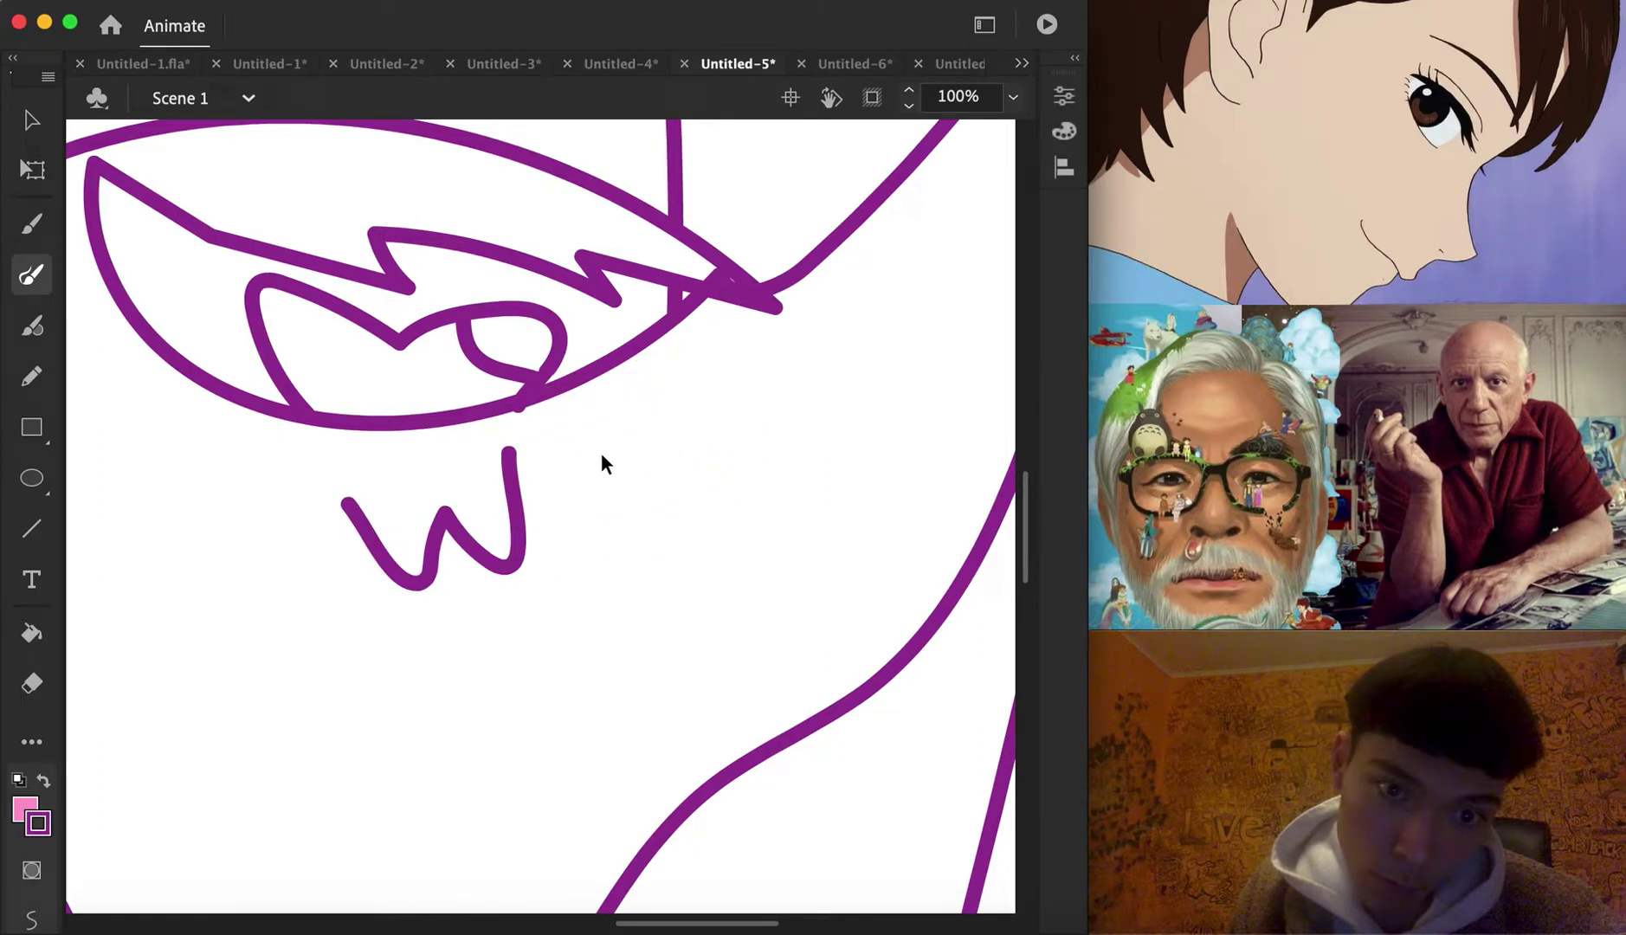
pyautogui.press('super+z')
# Hand-letter the word ME below the right eye
pyautogui.moveTo(472, 470); pyautogui.dragTo(513, 592)
pyautogui.moveTo(538, 510)
pyautogui.mouseDown()
pyautogui.moveTo(602, 549)
pyautogui.moveTo(671, 541)
pyautogui.mouseUp()
pyautogui.moveTo(689, 467); pyautogui.dragTo(690, 466)
pyautogui.moveTo(665, 534); pyautogui.dragTo(727, 506)
# Hand-letter the word WAKE below the left eye
pyautogui.scroll(10, 697, 528)
pyautogui.hscroll(-5, 674, 537)
pyautogui.scroll(-2, 674, 537)
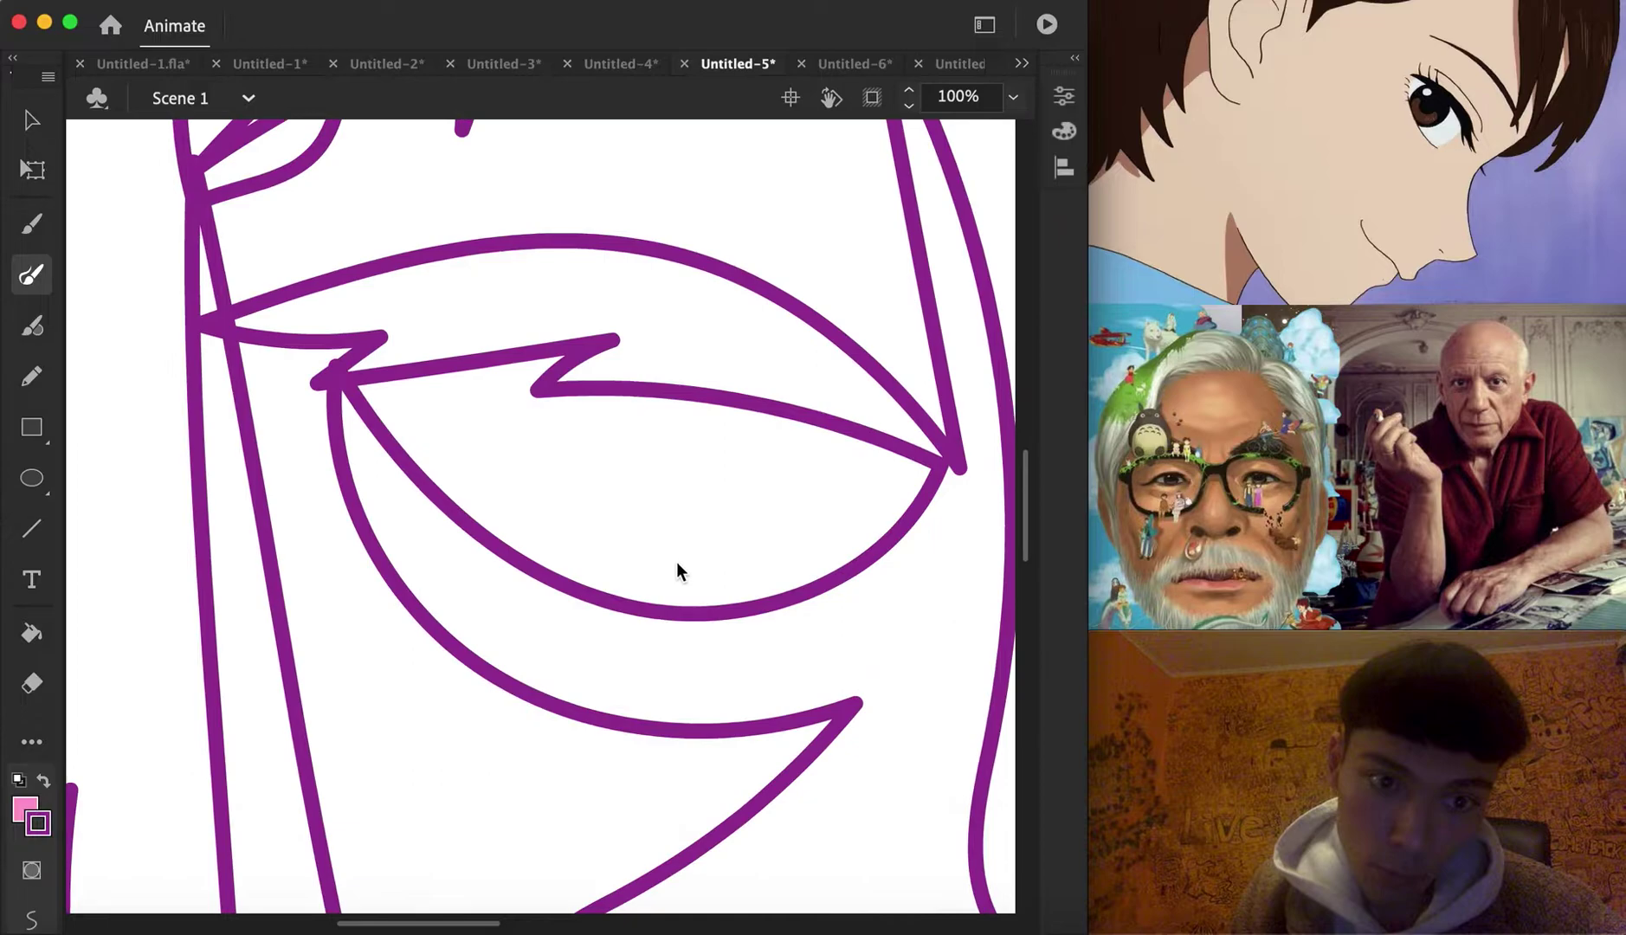
pyautogui.moveTo(520, 665)
pyautogui.mouseDown()
pyautogui.moveTo(570, 663)
pyautogui.moveTo(625, 620)
pyautogui.mouseUp()
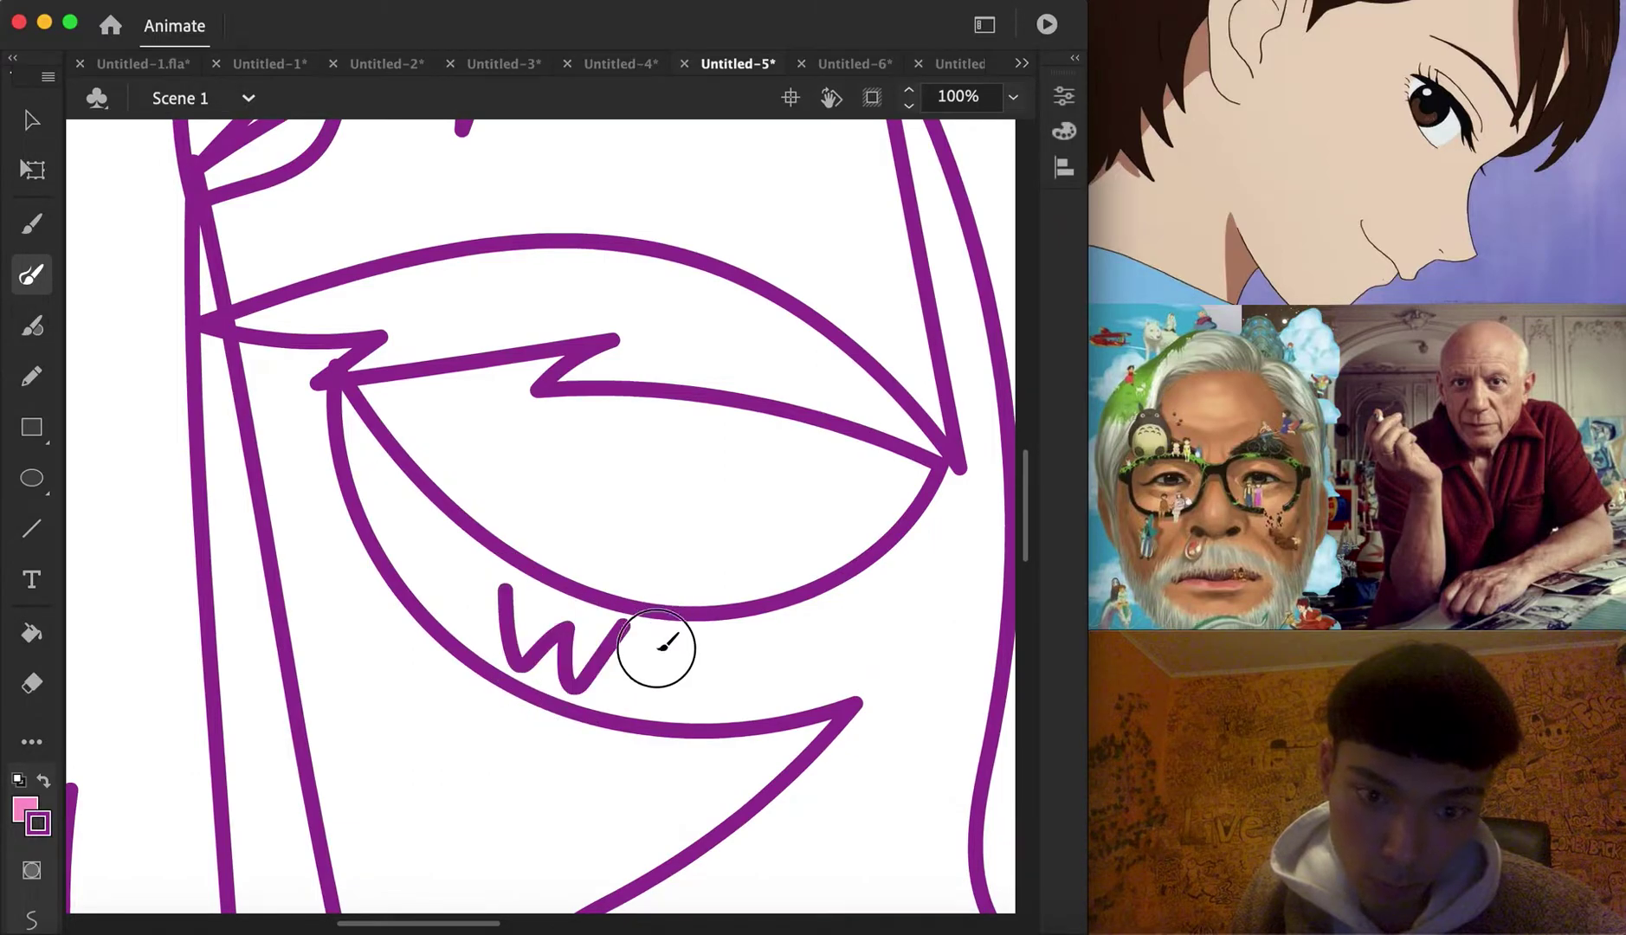
pyautogui.moveTo(731, 697); pyautogui.dragTo(735, 706)
pyautogui.moveTo(737, 667); pyautogui.dragTo(745, 674)
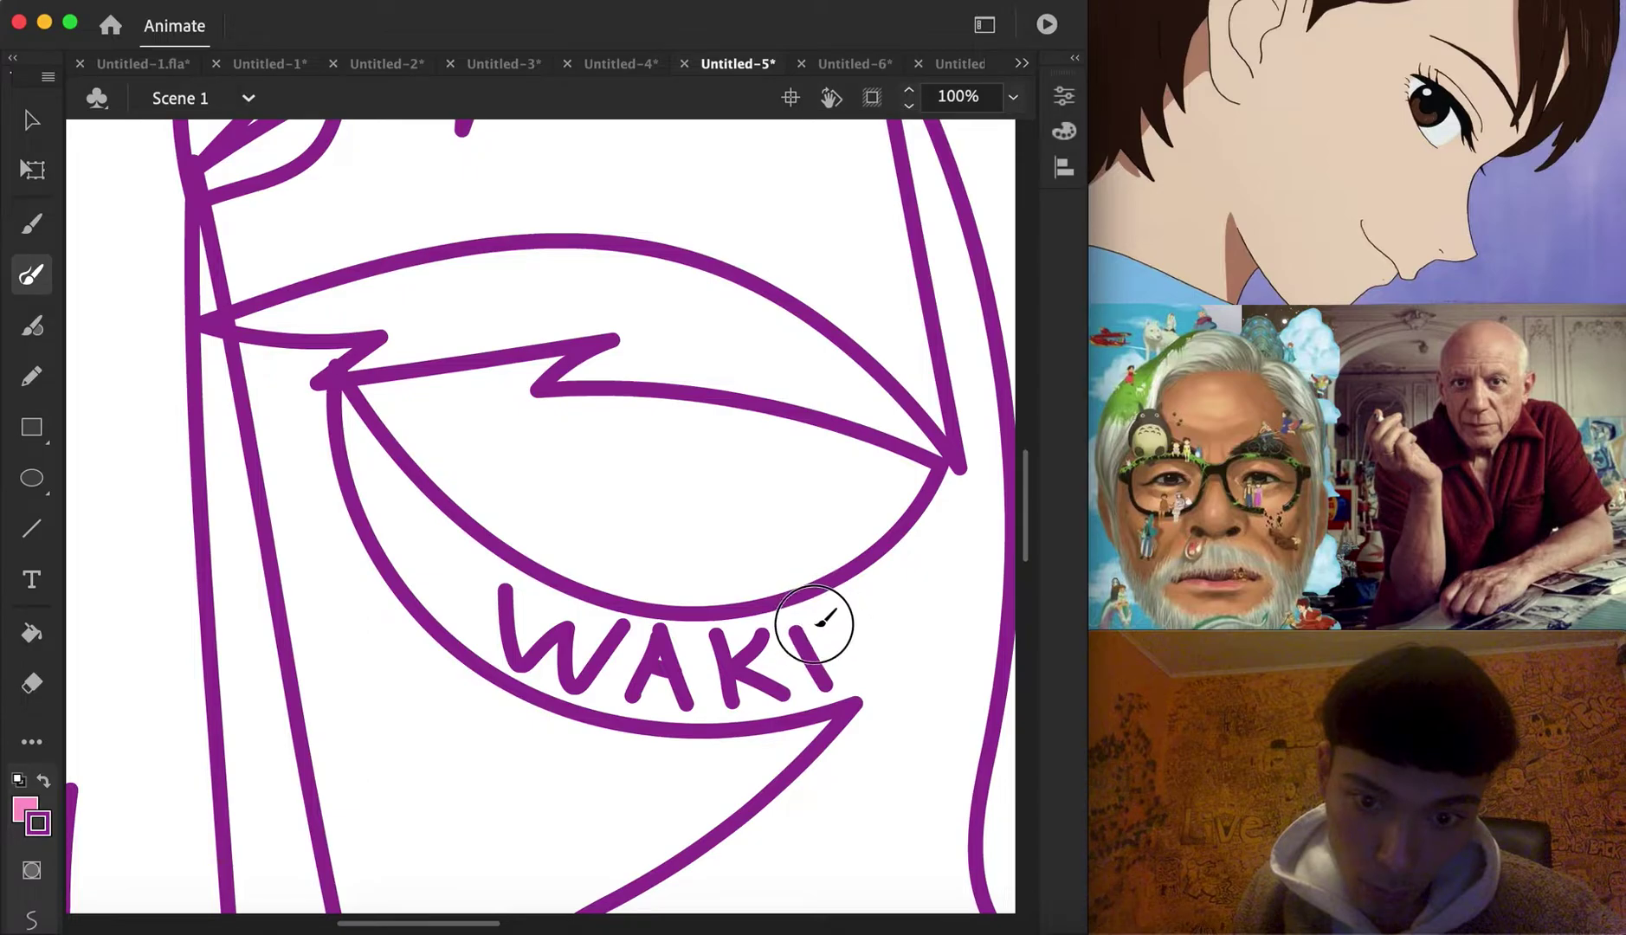
# Draw the curved iris outline and an arched pupil line inside the left eye
pyautogui.moveTo(476, 372)
pyautogui.mouseDown()
pyautogui.moveTo(523, 480)
pyautogui.moveTo(650, 579)
pyautogui.moveTo(840, 503)
pyautogui.moveTo(887, 440)
pyautogui.mouseUp()
pyautogui.moveTo(708, 405)
pyautogui.mouseDown()
pyautogui.moveTo(720, 444)
pyautogui.moveTo(810, 542)
pyautogui.mouseUp()
pyautogui.press('super+z')
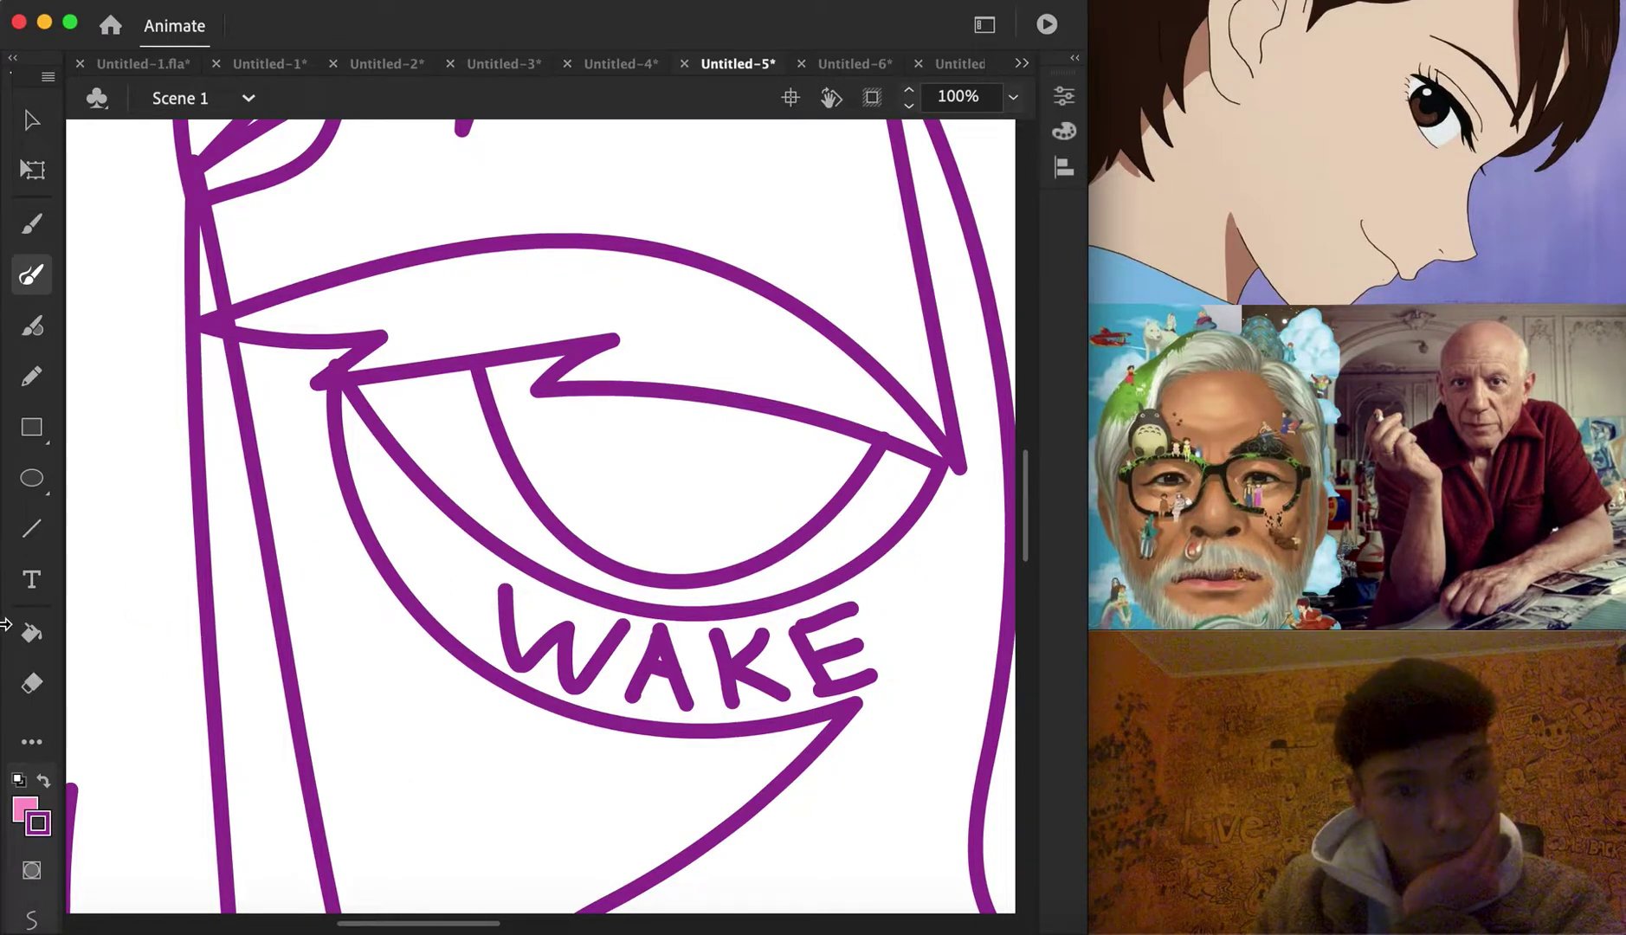
pyautogui.moveTo(527, 481)
pyautogui.mouseDown()
pyautogui.moveTo(784, 498)
pyautogui.moveTo(795, 537)
pyautogui.mouseUp()
# Fill the areas around the irises in both eyes with the current pink
pyautogui.click(32, 635)
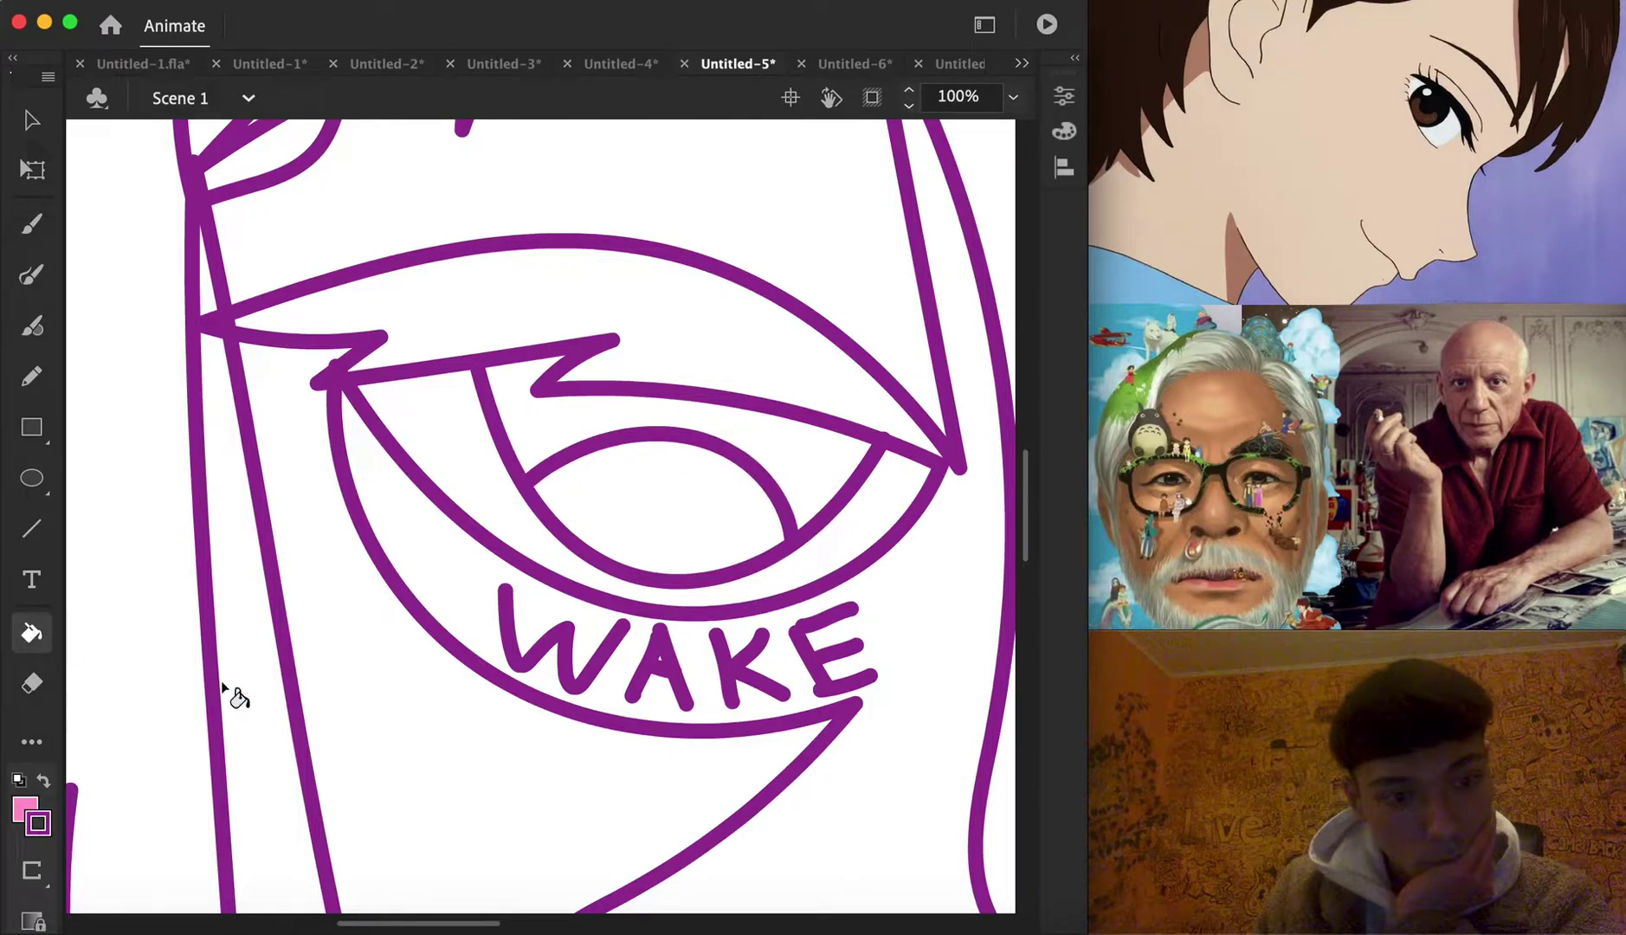
pyautogui.click(468, 485)
pyautogui.hscroll(10, 743, 561)
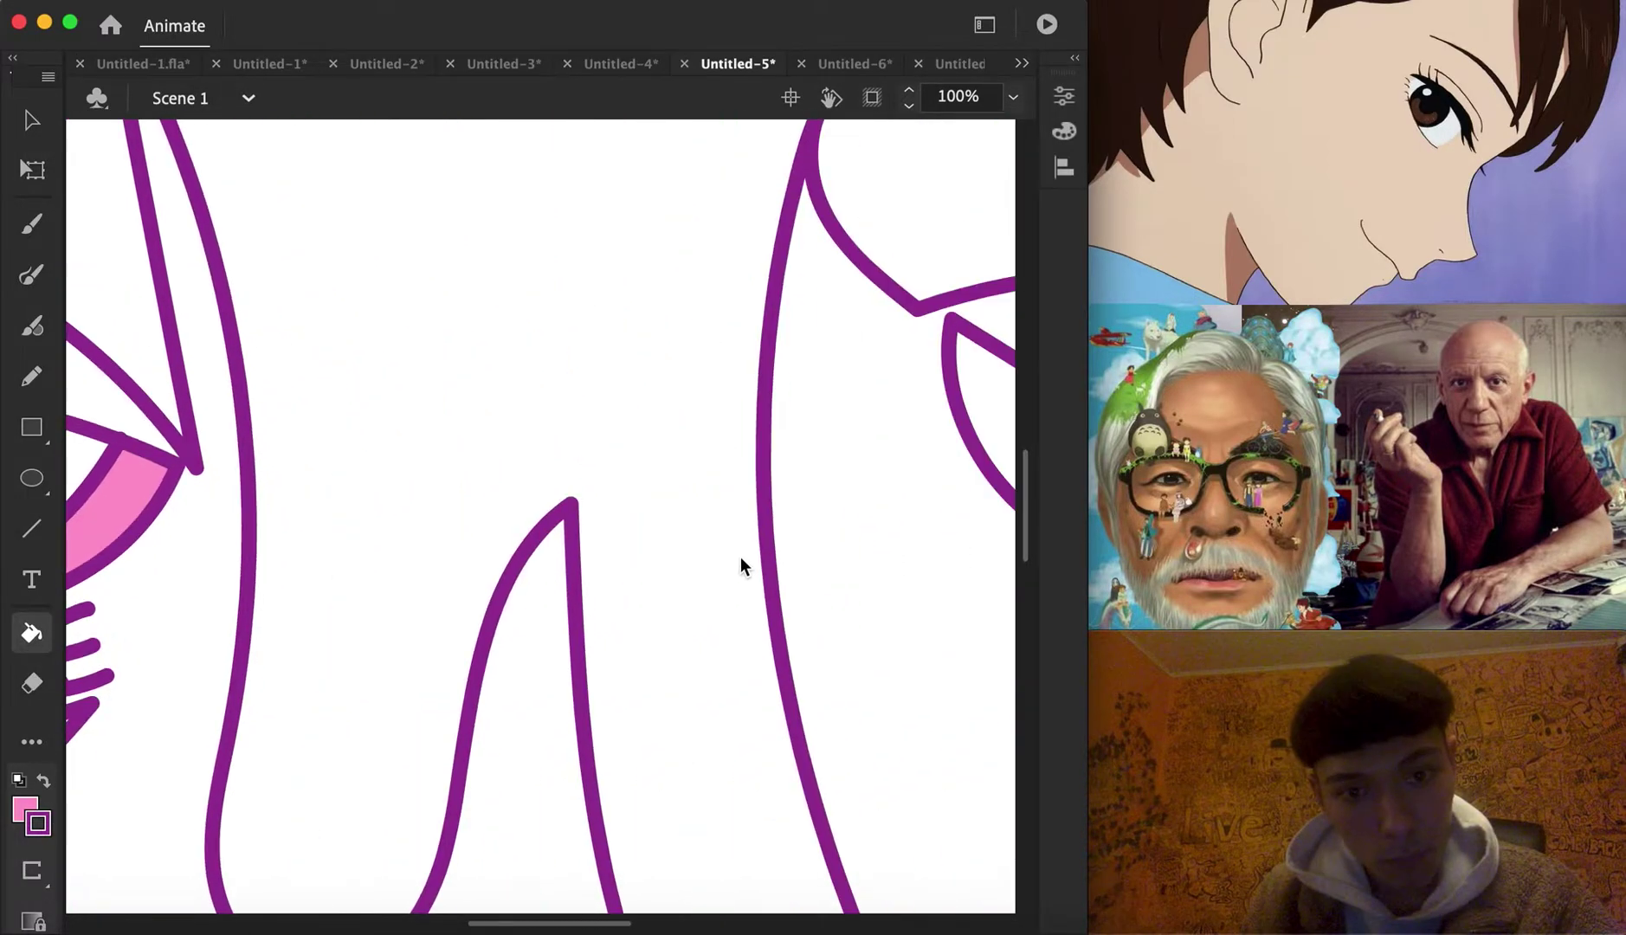
pyautogui.click(654, 452)
# Fill the hair, the upper lip and the pointed shape beside the mouth with the same pink
pyautogui.click(1013, 97)
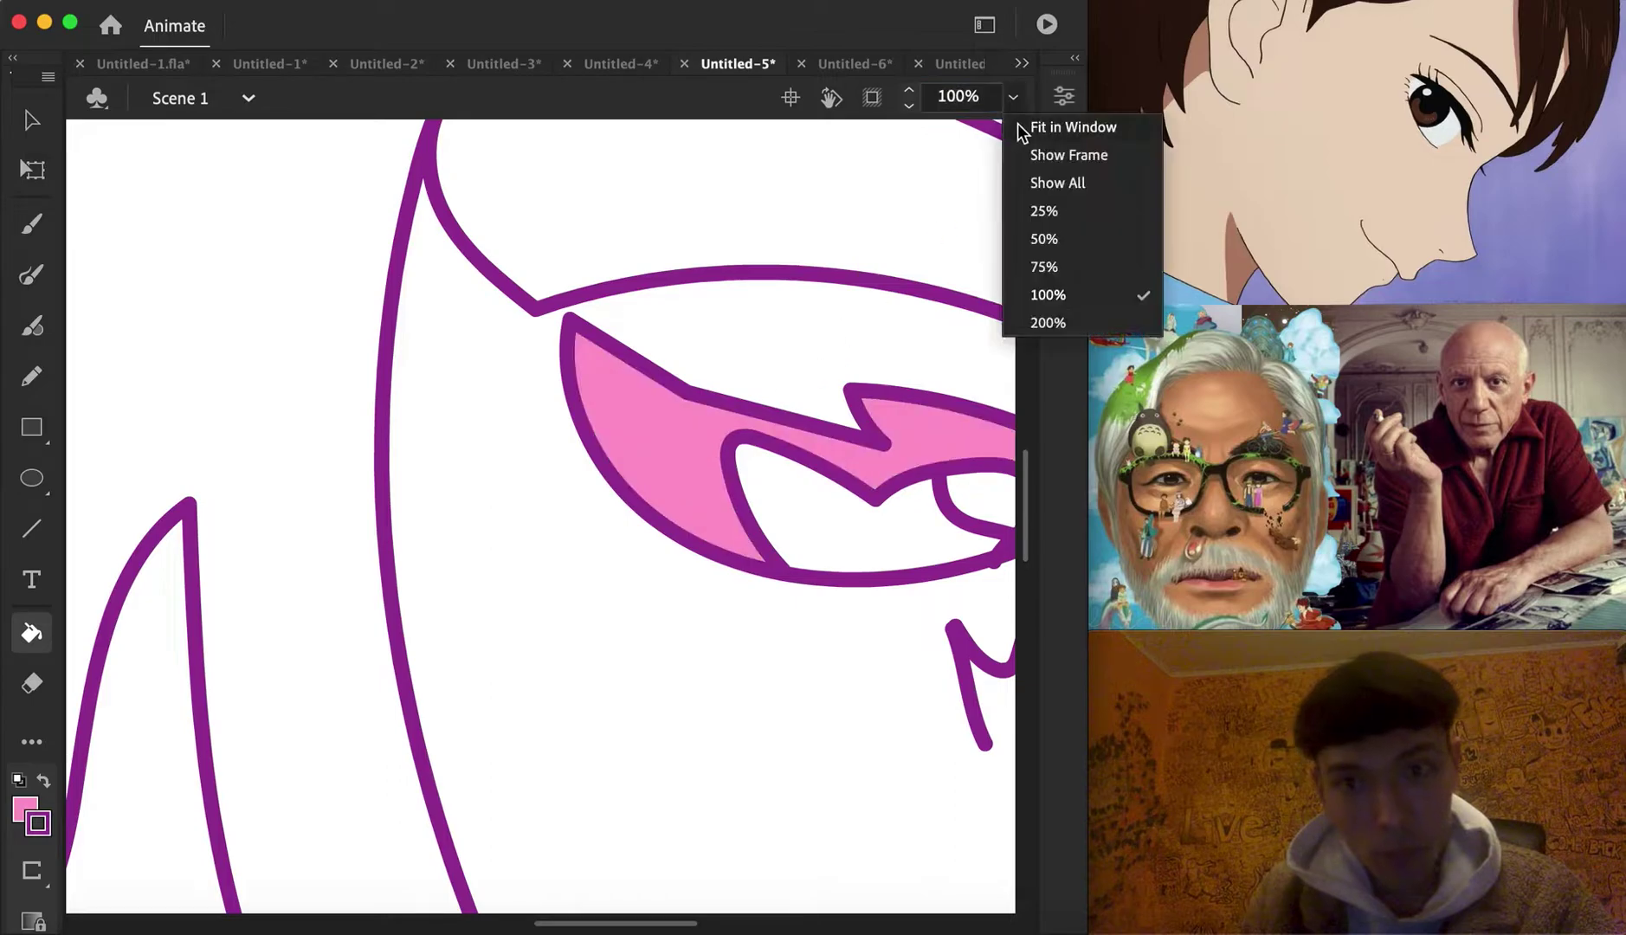
pyautogui.click(1073, 126)
pyautogui.click(595, 320)
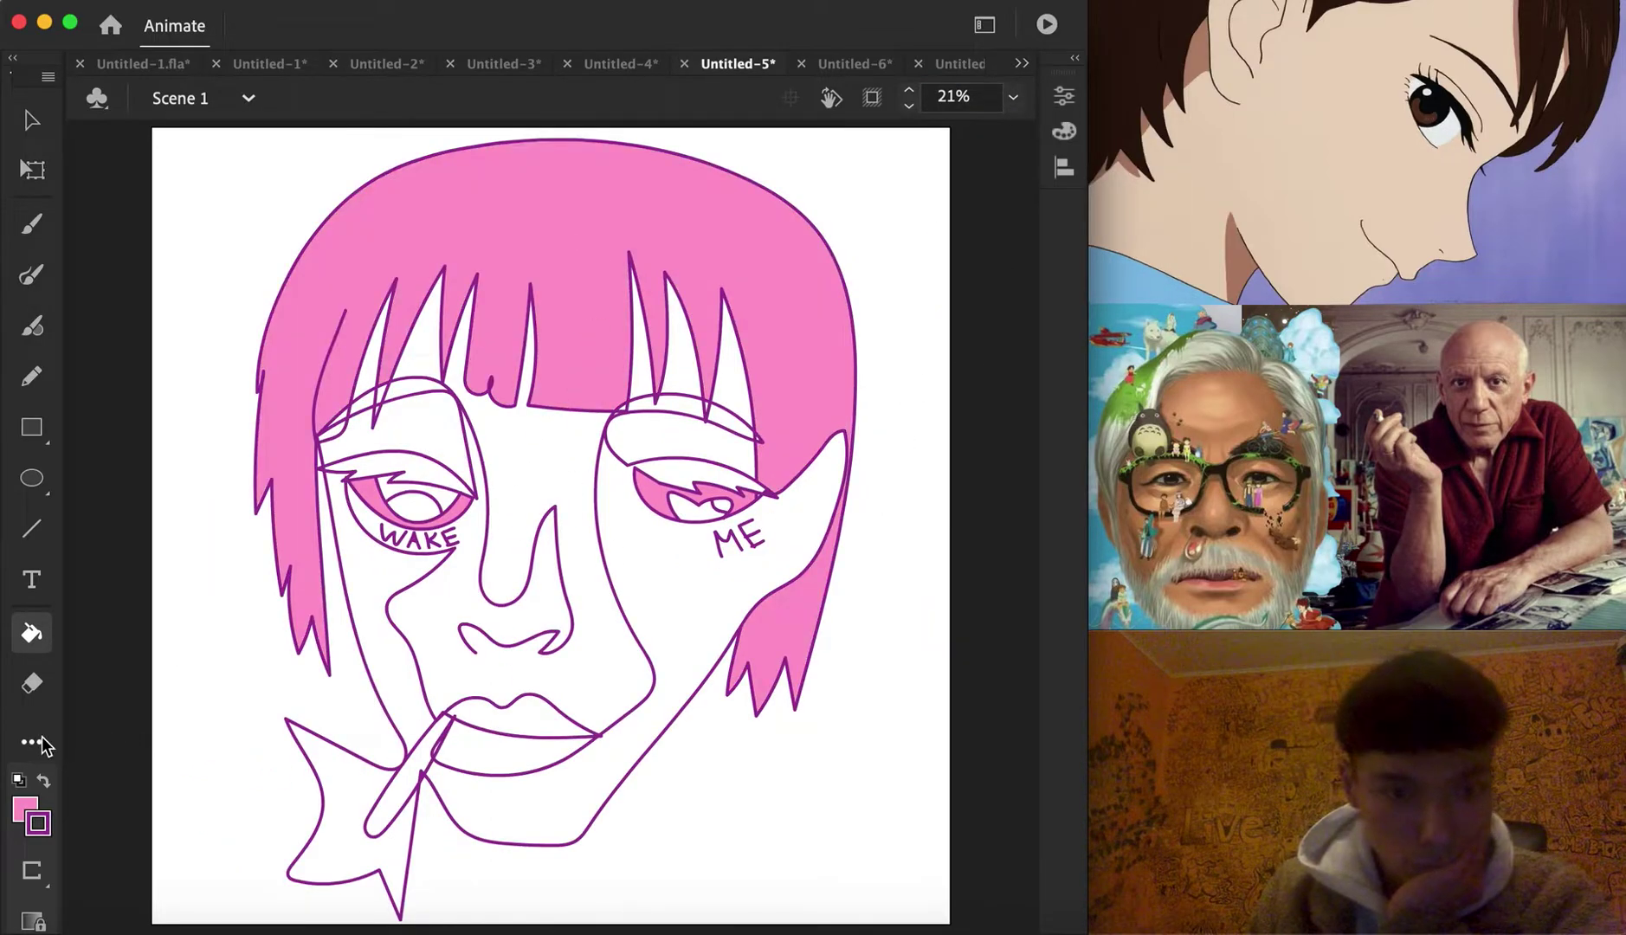
pyautogui.click(548, 724)
pyautogui.click(366, 817)
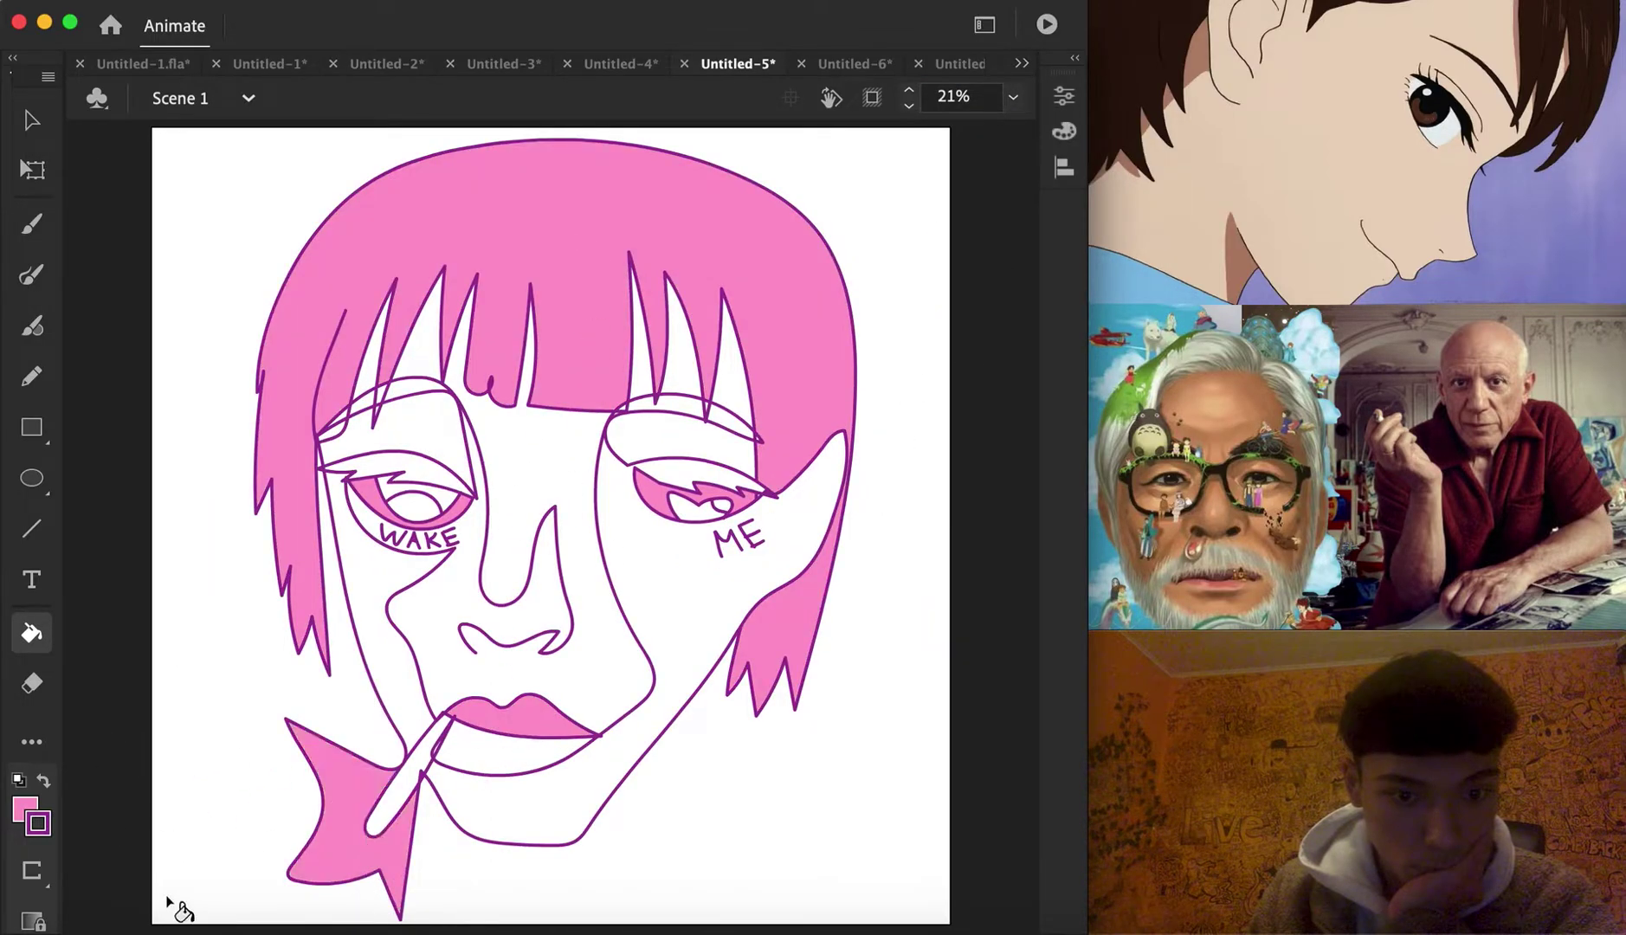
# Fill the pointed shape beside the mouth, both irises and both eyebrow strips with magenta #FF33CC
pyautogui.click(28, 814)
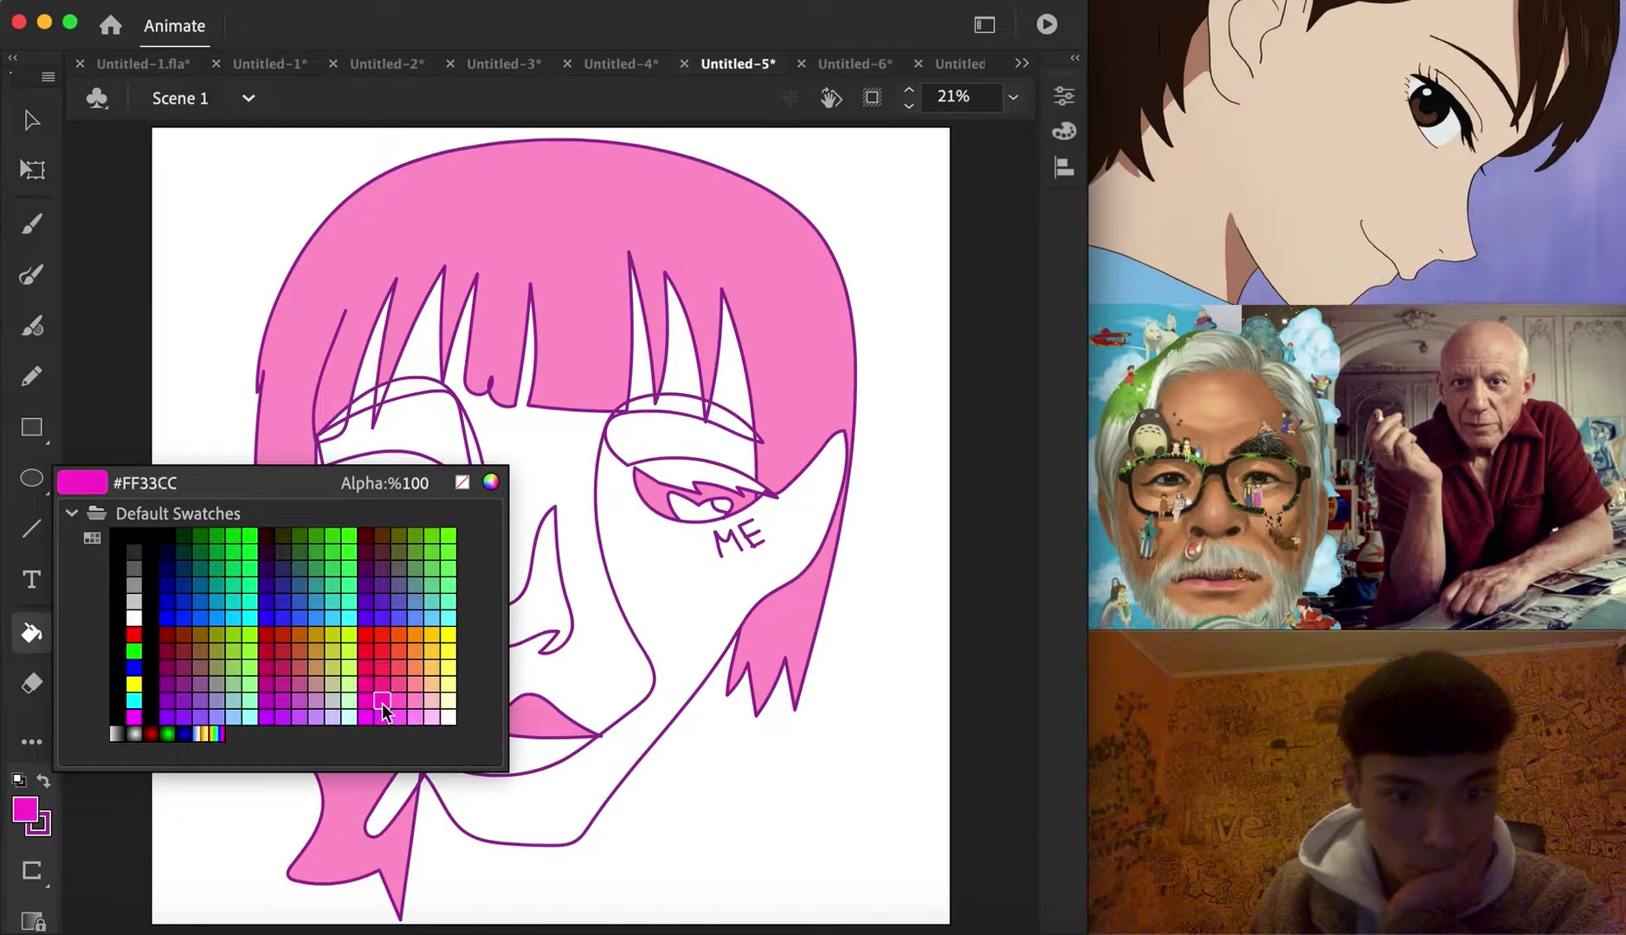
pyautogui.click(385, 702)
pyautogui.click(345, 809)
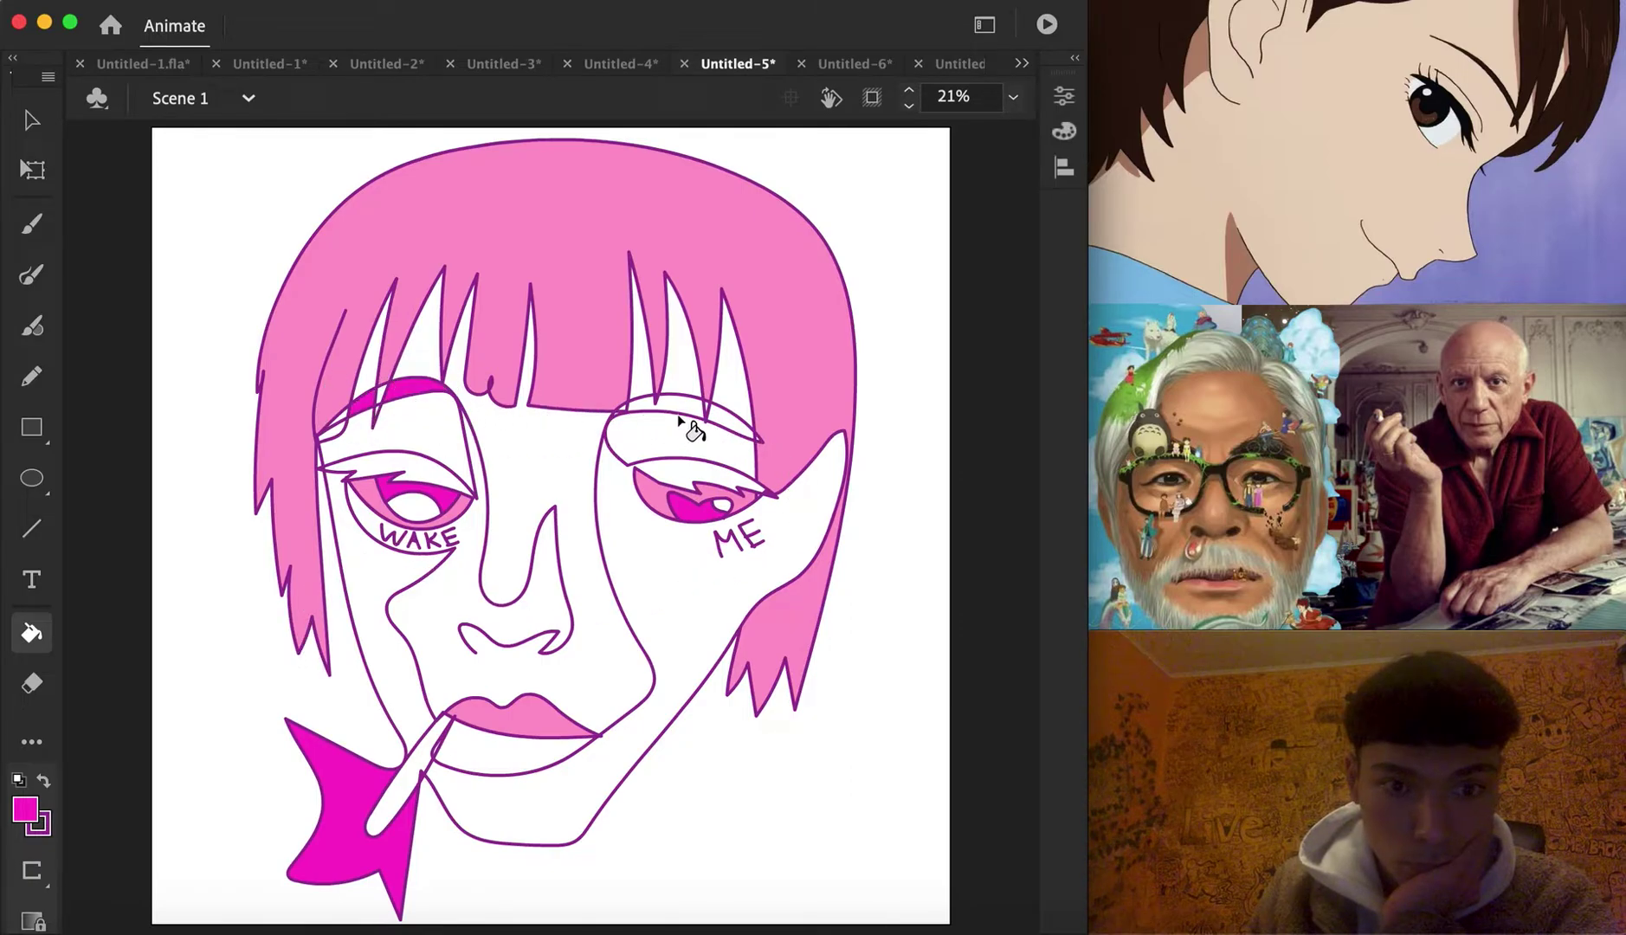
pyautogui.click(727, 424)
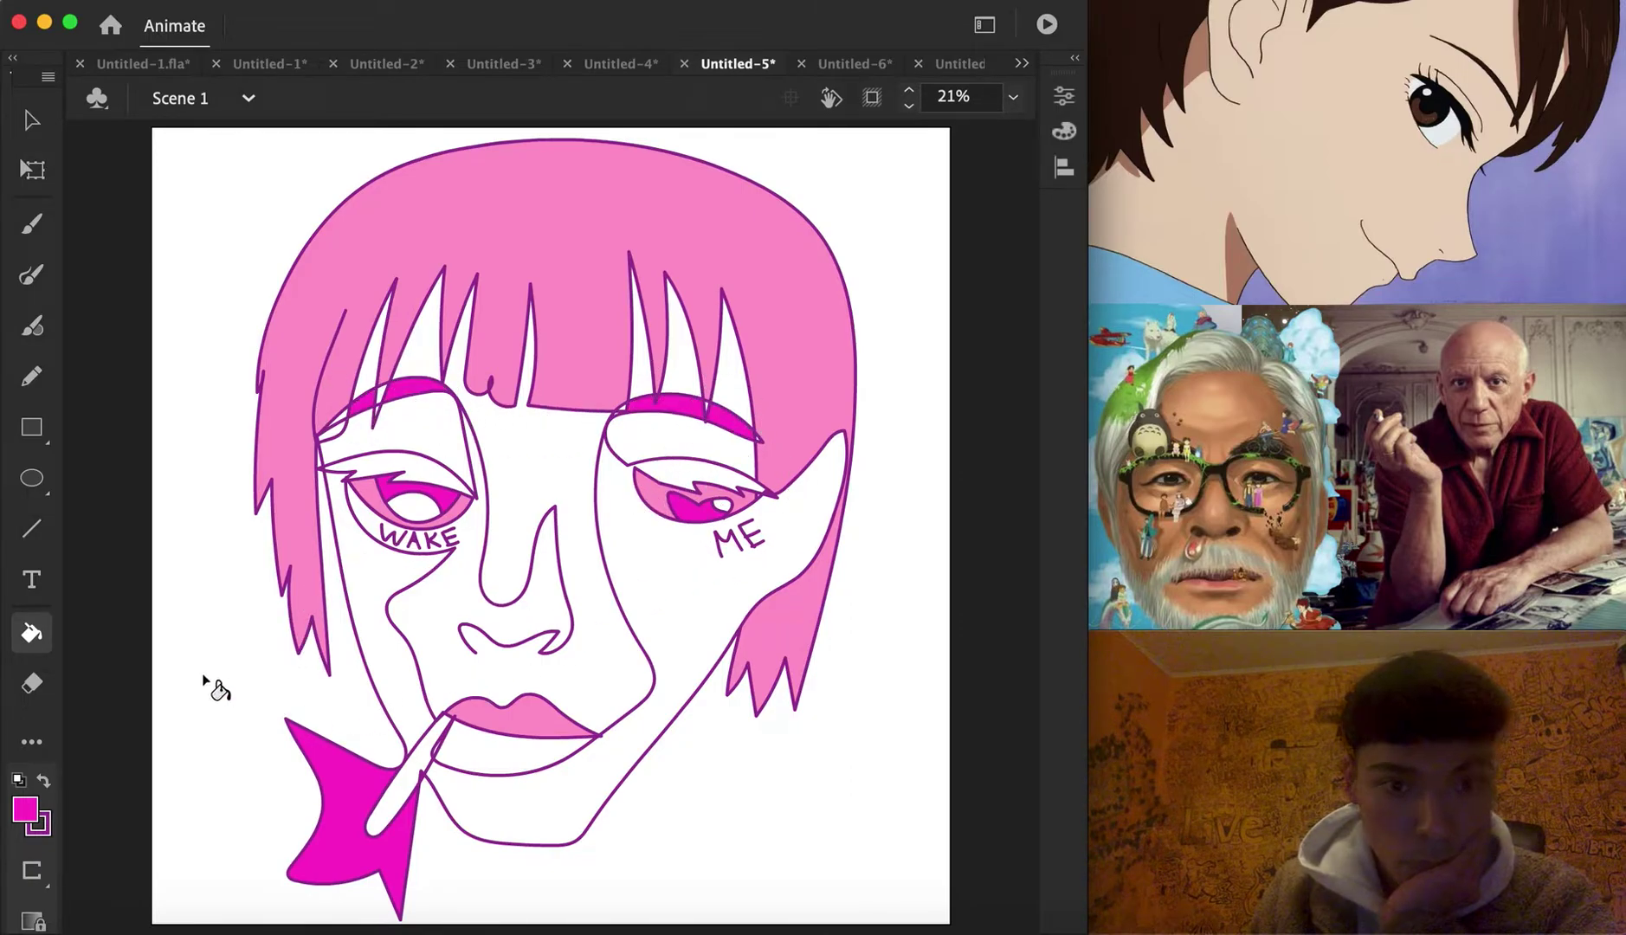
# Fill the lower lip with deep pink
pyautogui.click(40, 810)
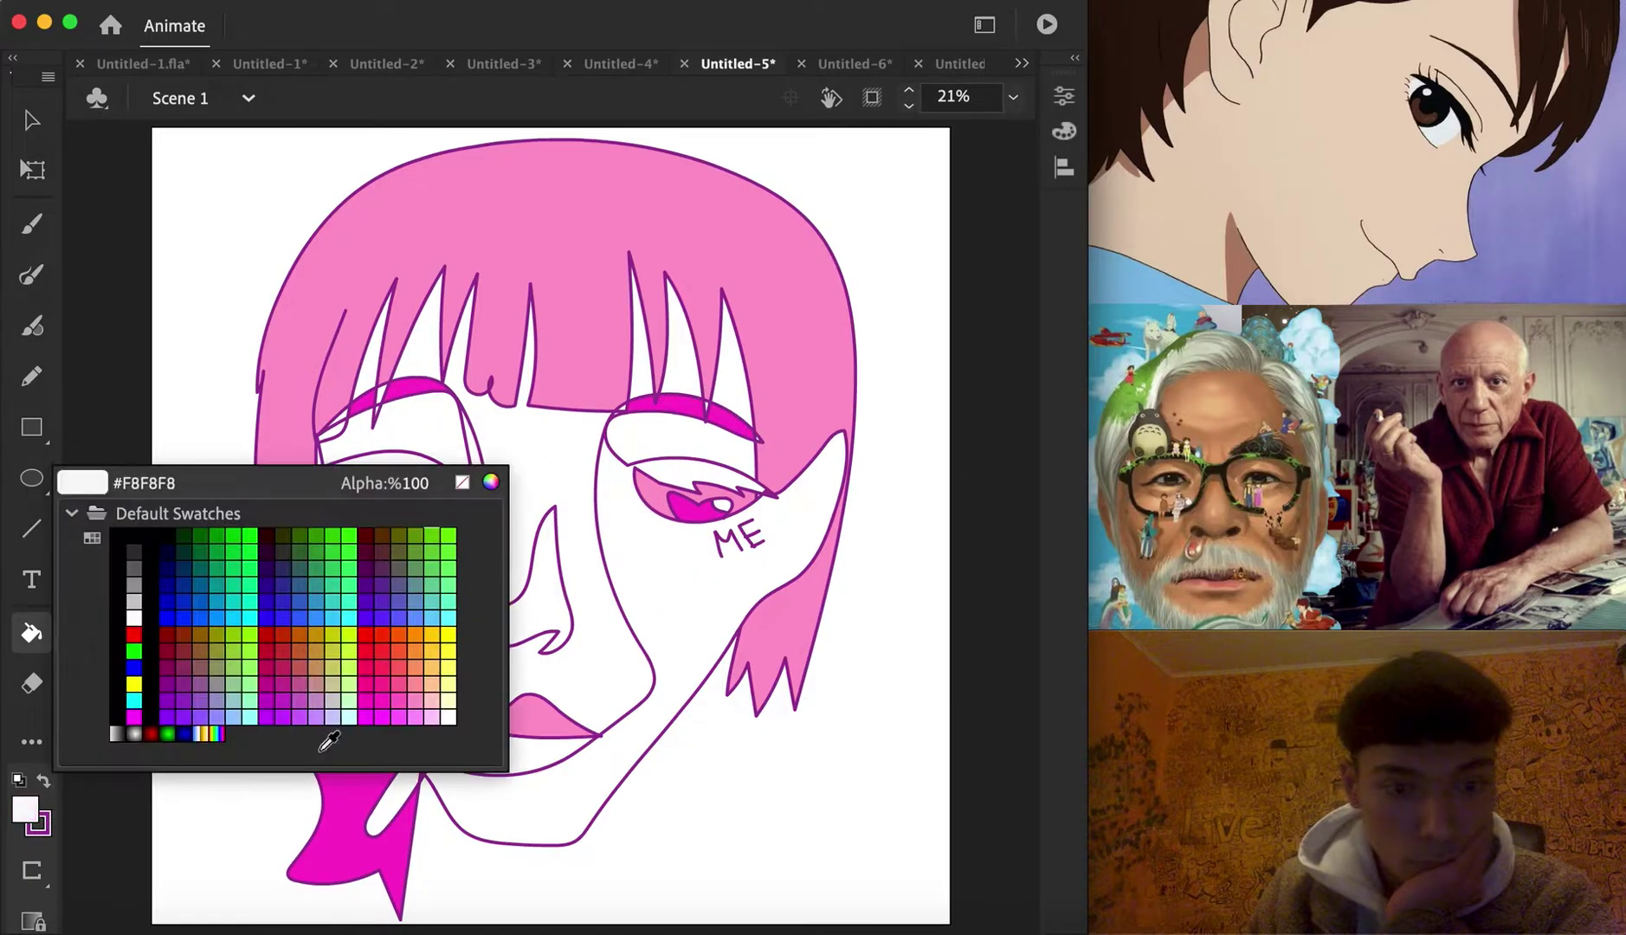
pyautogui.click(368, 686)
pyautogui.click(444, 758)
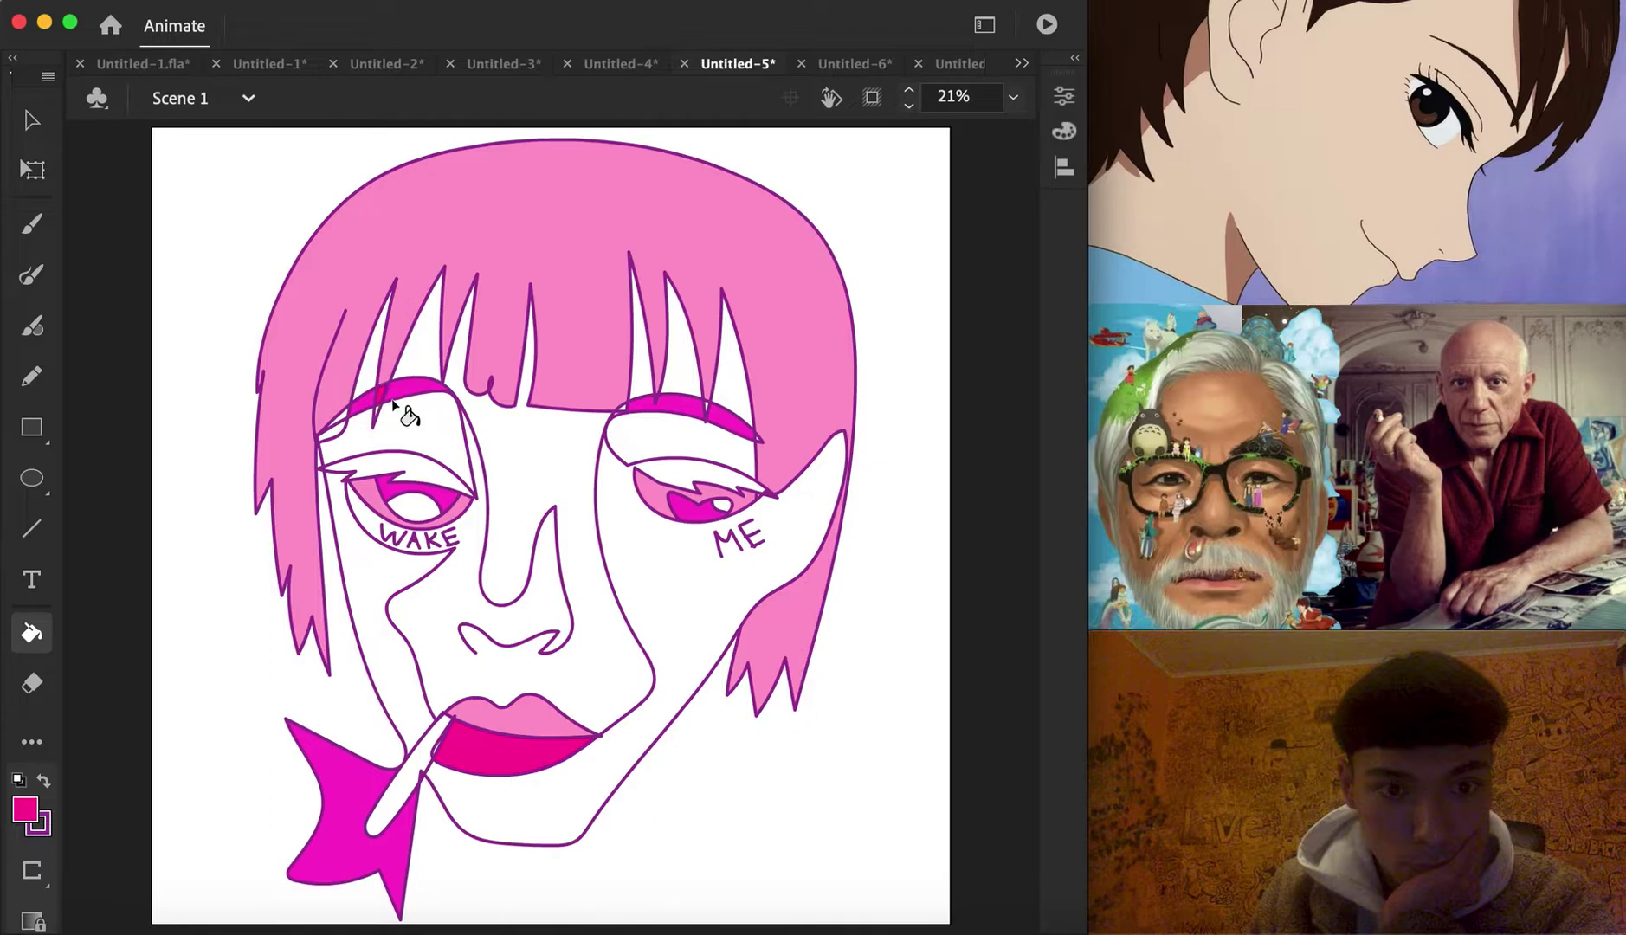
pyautogui.click(485, 544)
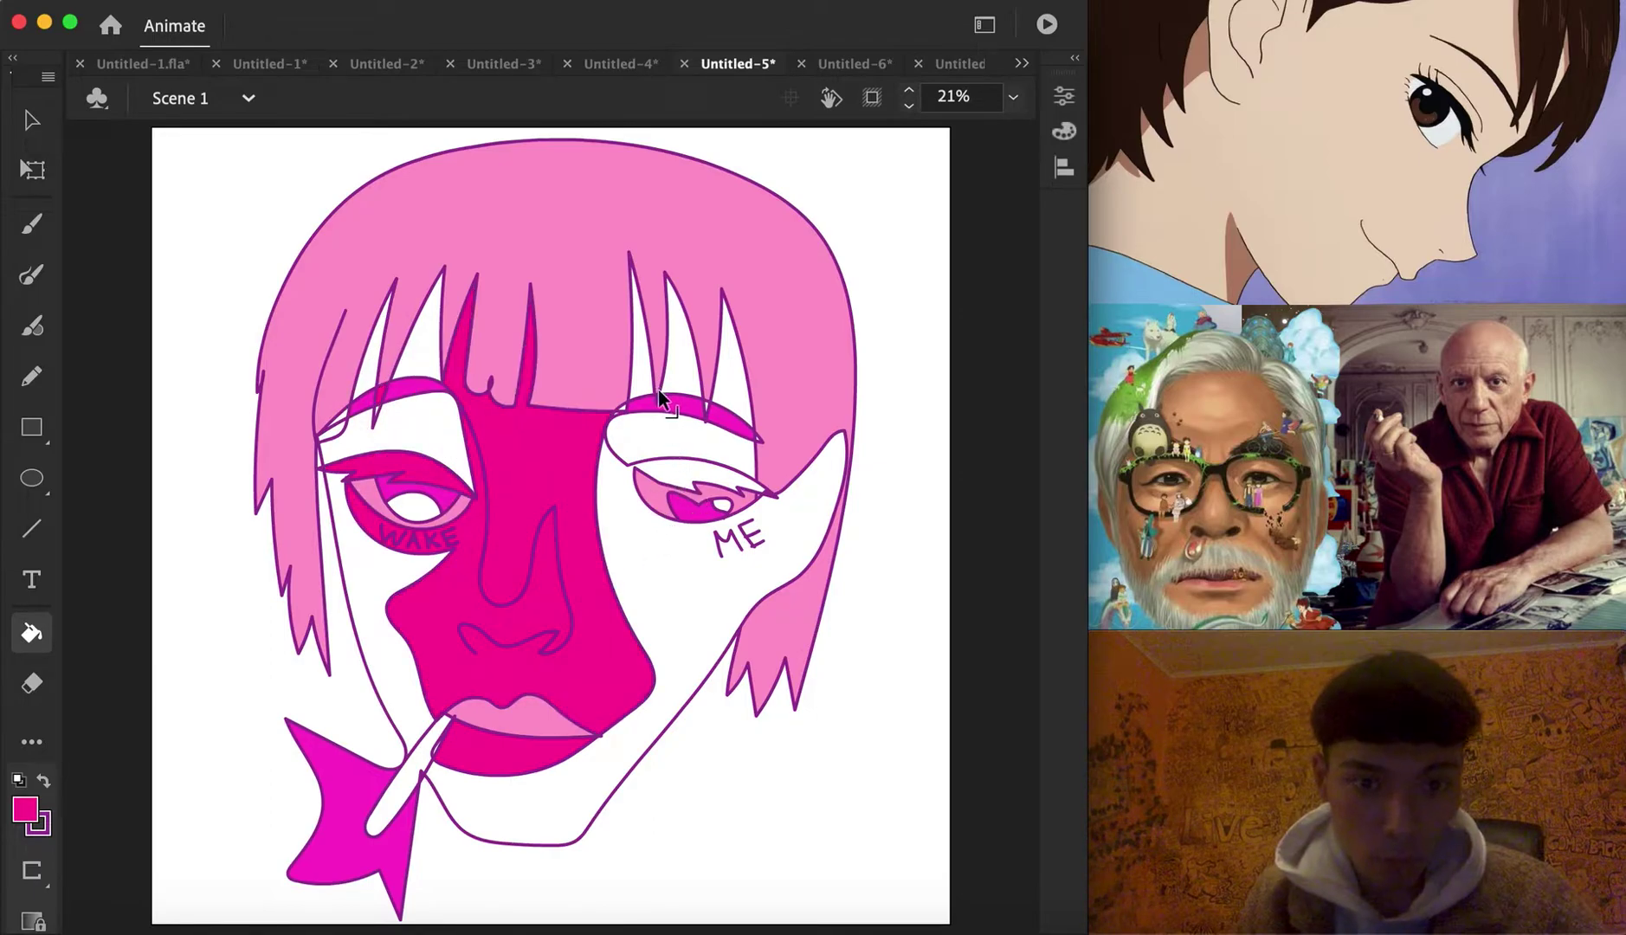
pyautogui.press('super+z')
pyautogui.click(686, 371)
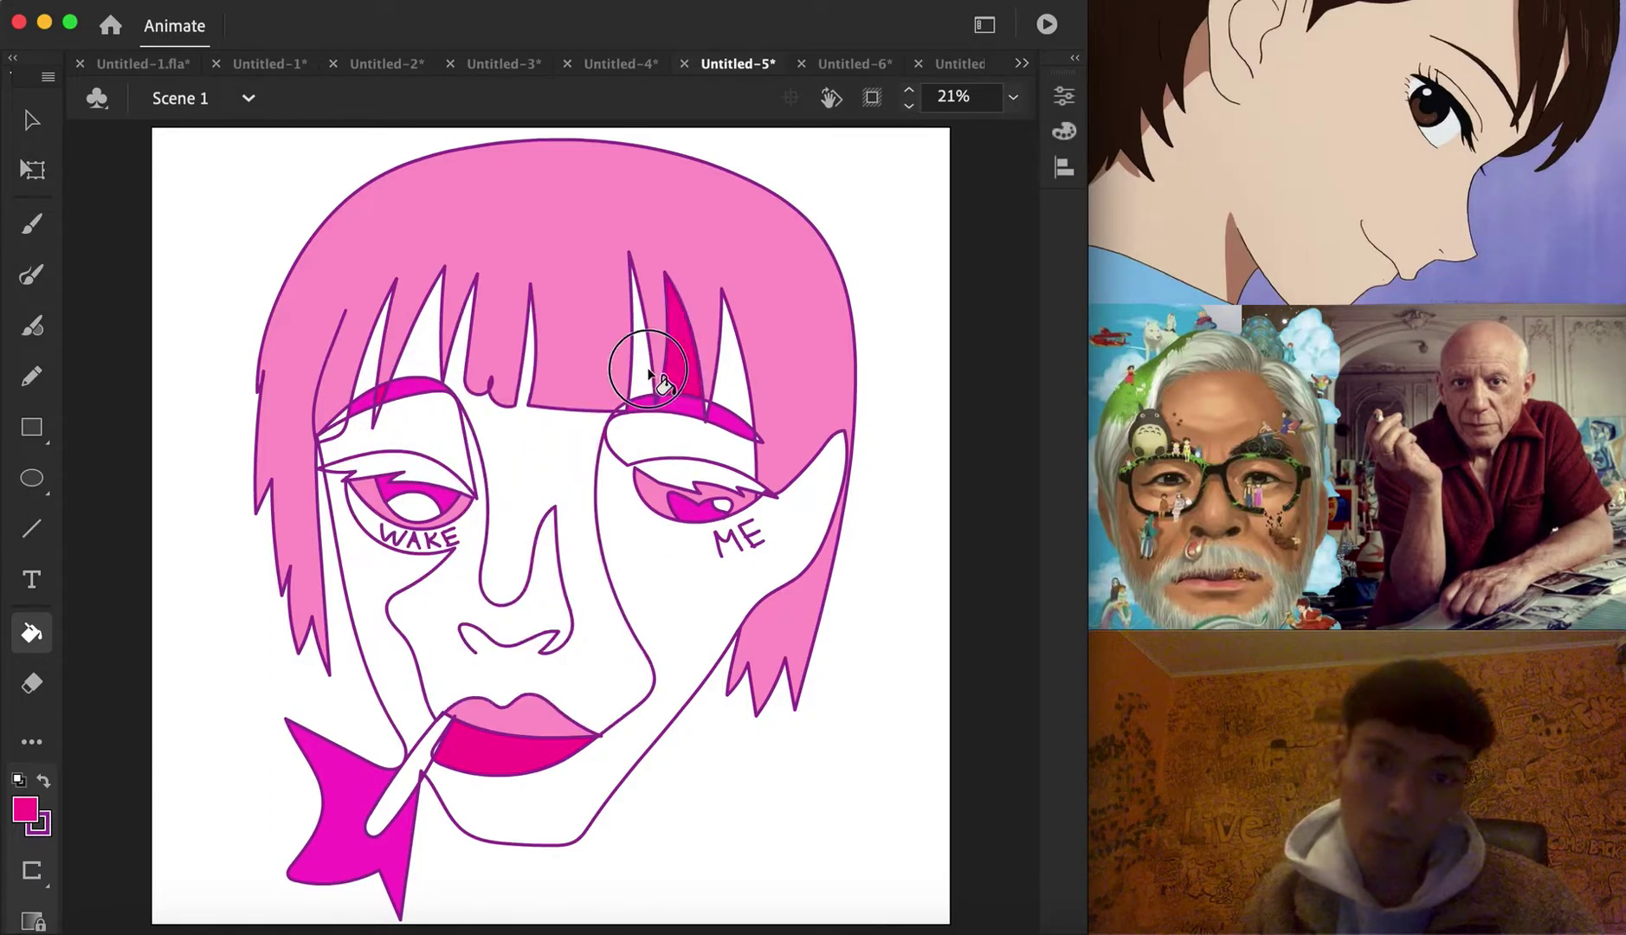
pyautogui.click(645, 364)
pyautogui.click(736, 381)
pyautogui.click(416, 344)
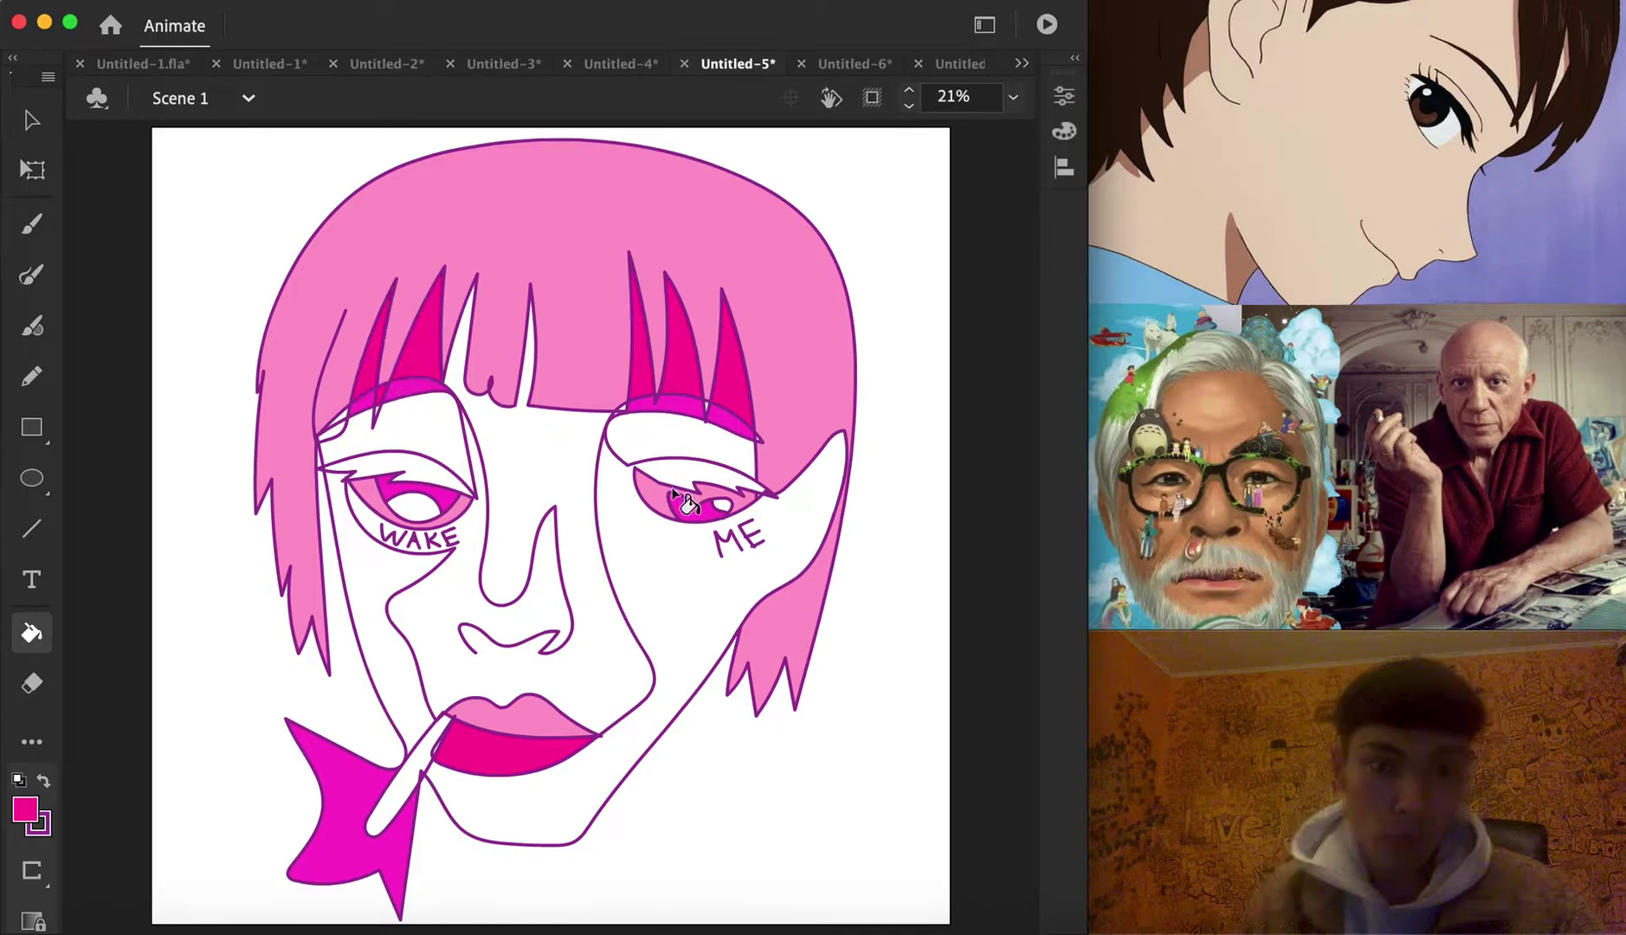
pyautogui.press('super+z')
pyautogui.press('super+z')
pyautogui.press('super+z')
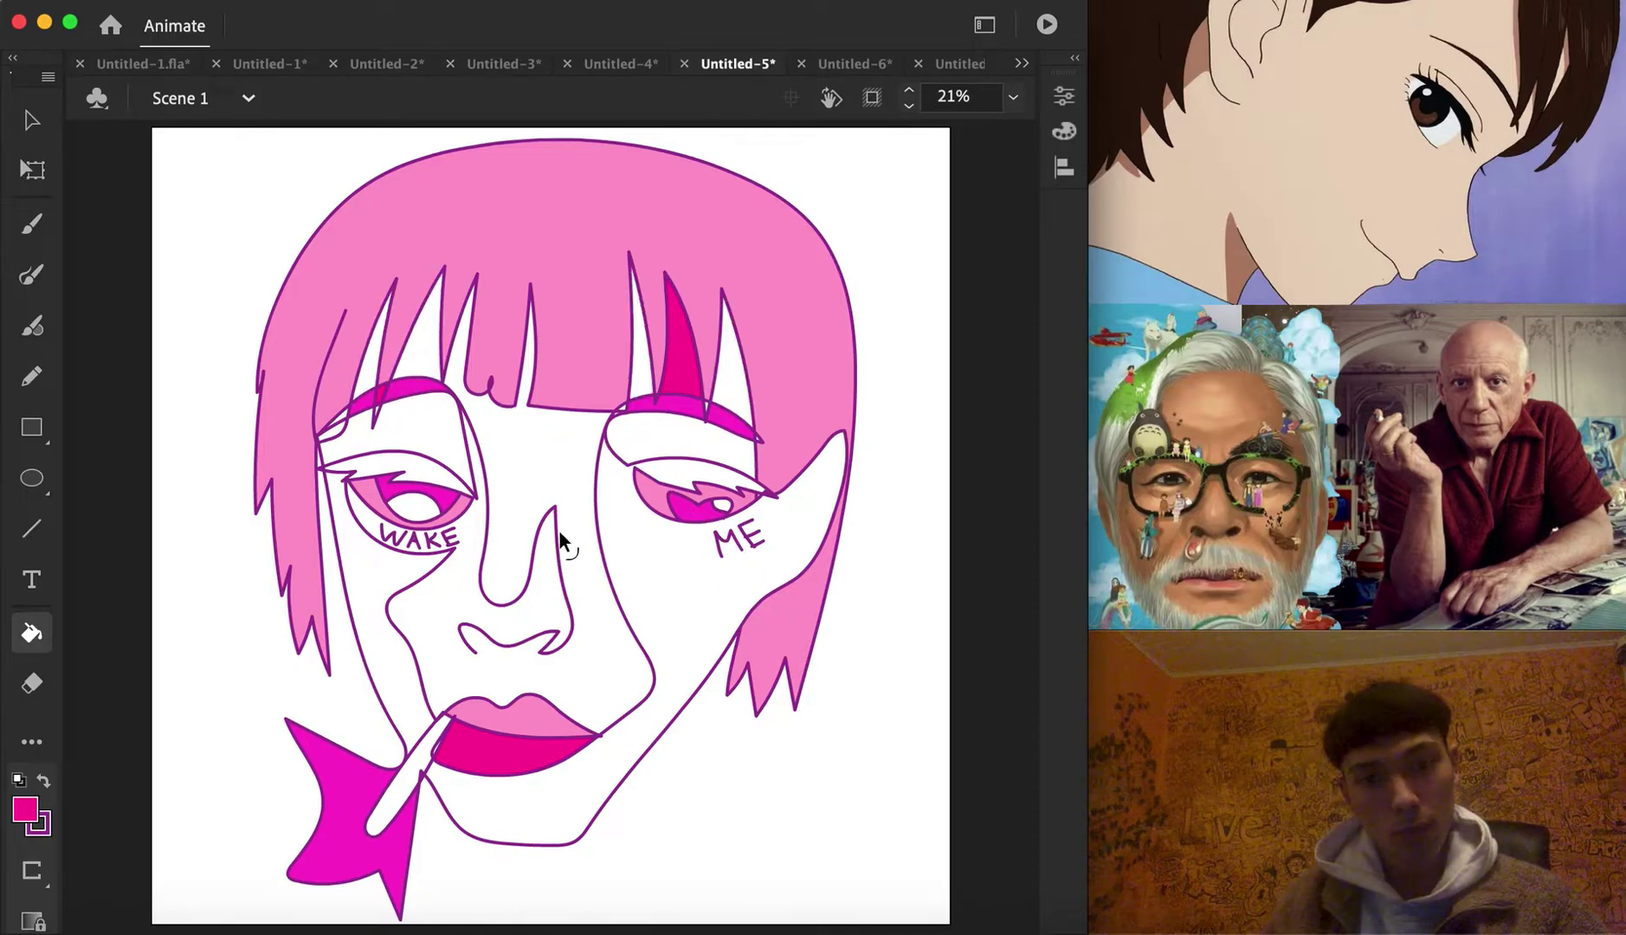
pyautogui.press('super+z')
# Fill the central part of the face around the nose with deep pink
pyautogui.click(556, 494)
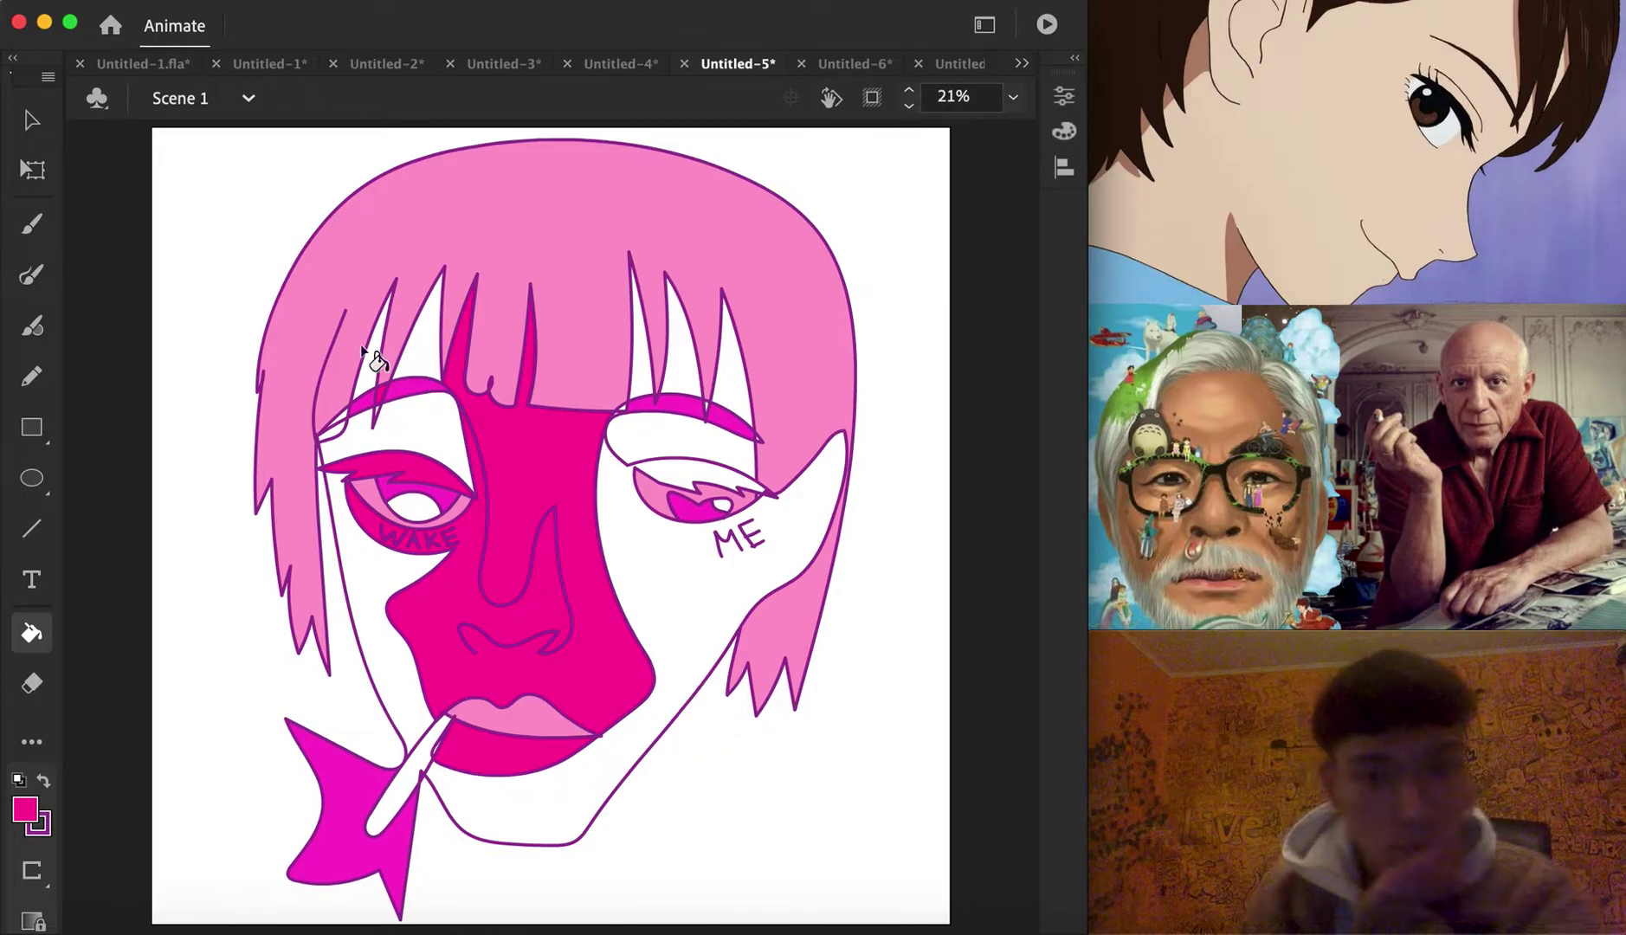
# Delete the ME lettering below the right eye
pyautogui.click(34, 125)
pyautogui.click(1012, 97)
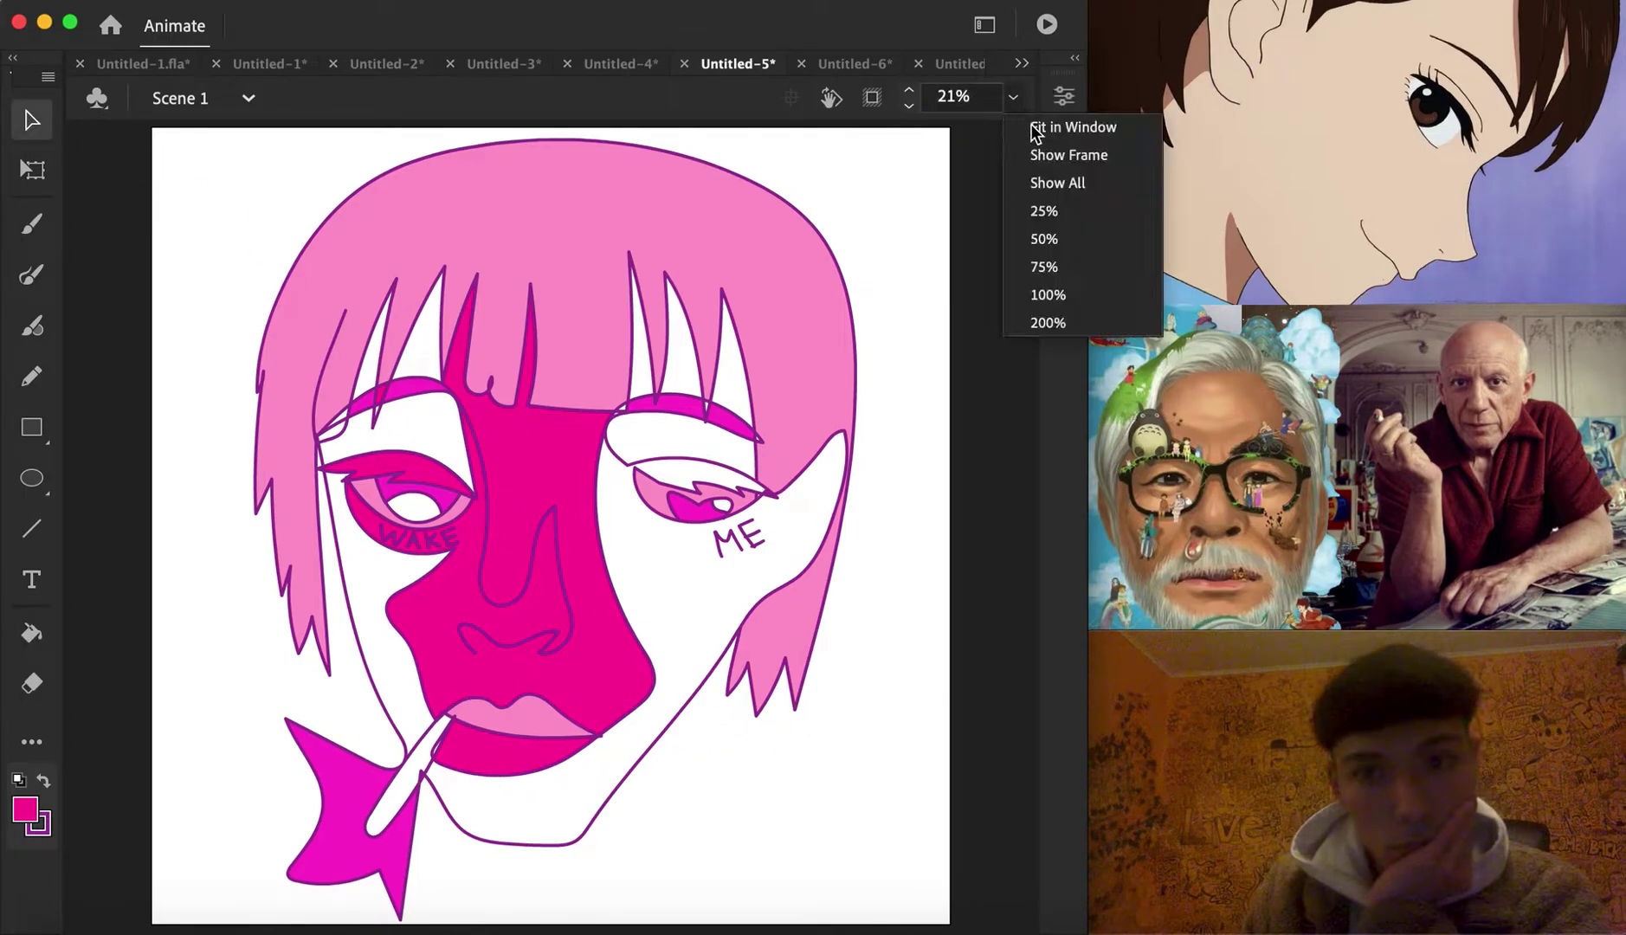
pyautogui.click(1082, 302)
pyautogui.hscroll(10, 655, 493)
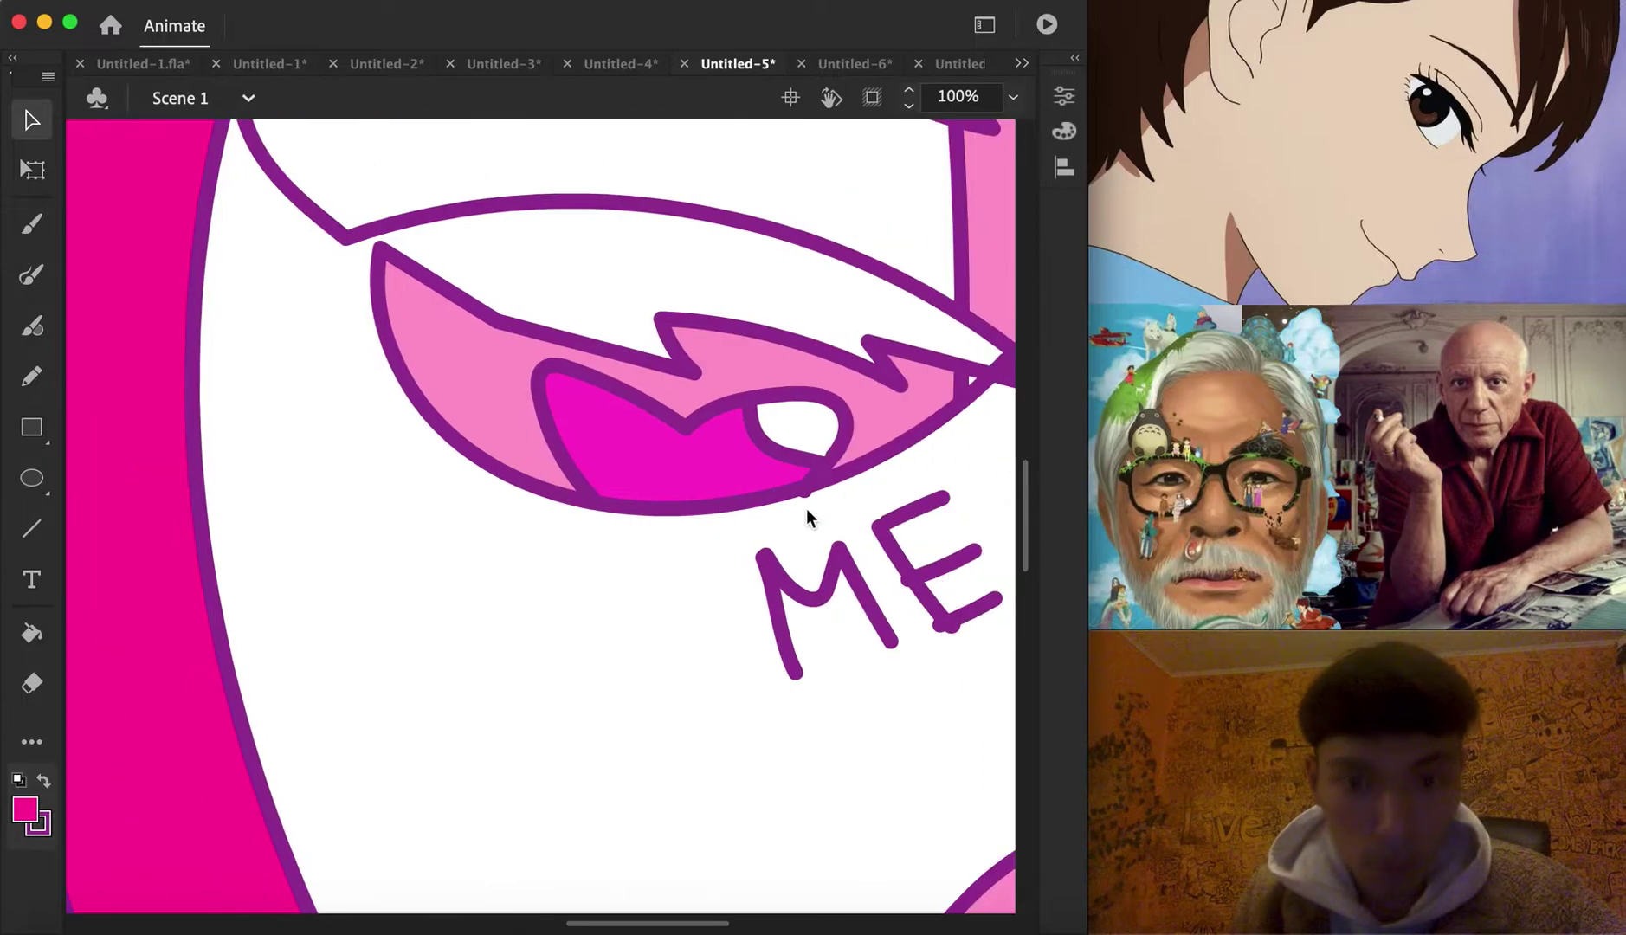
pyautogui.moveTo(726, 545)
pyautogui.mouseDown()
pyautogui.moveTo(951, 707)
pyautogui.moveTo(968, 743)
pyautogui.mouseUp()
pyautogui.moveTo(854, 491); pyautogui.dragTo(988, 646)
pyautogui.moveTo(841, 581); pyautogui.dragTo(673, 592)
pyautogui.press('Delete')
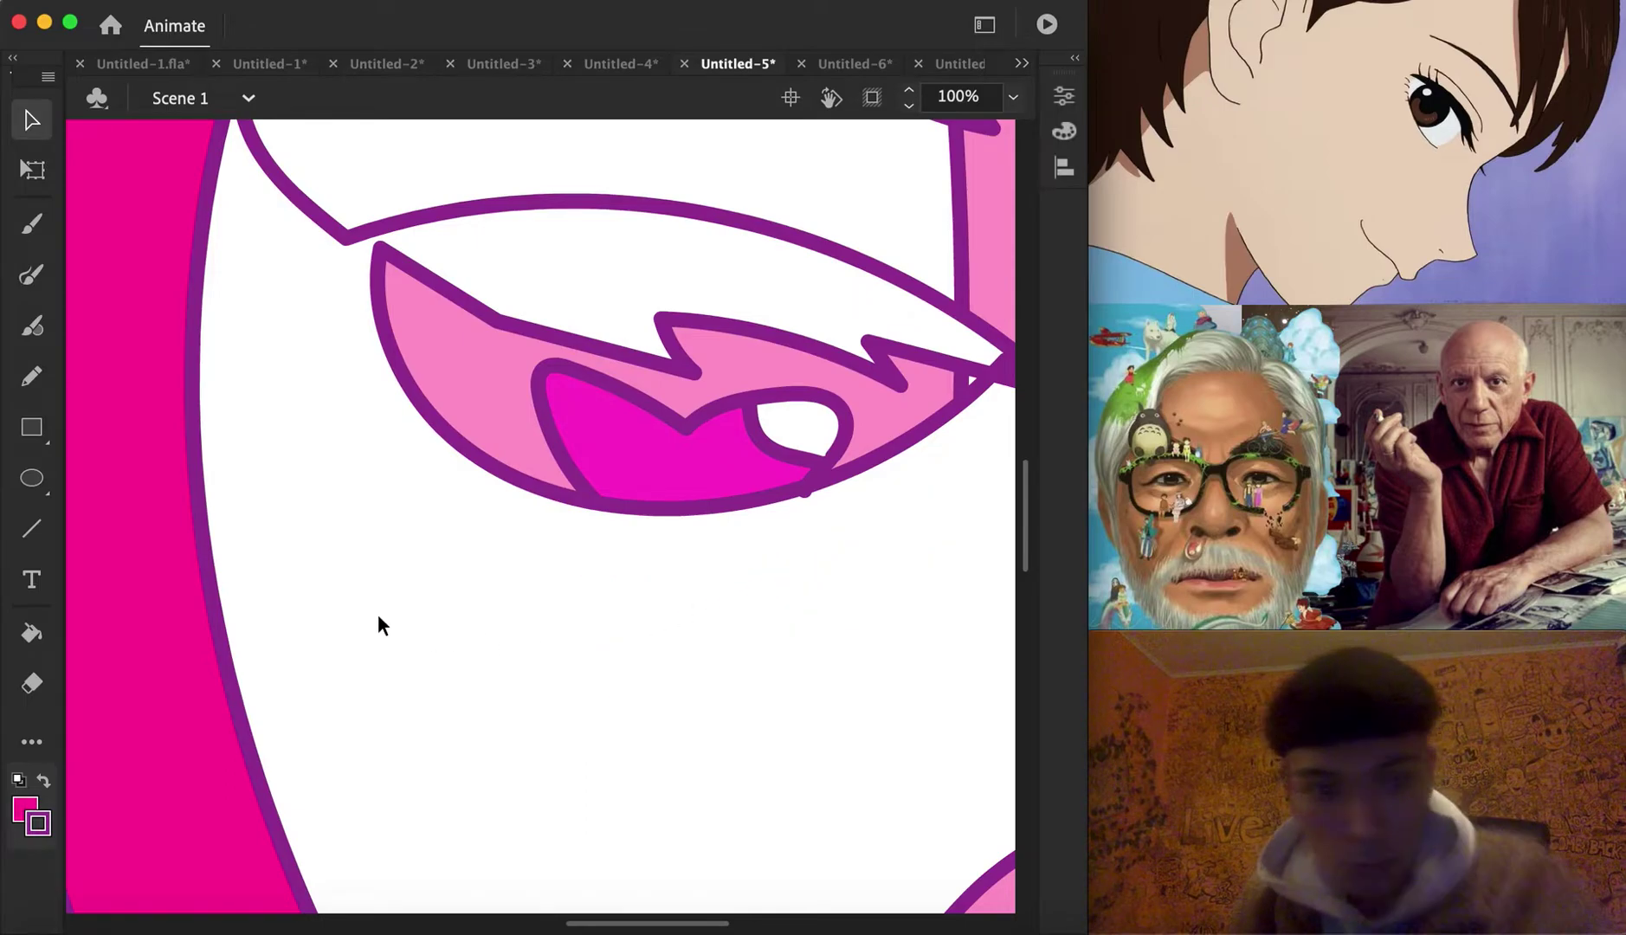
# Start drawing new line work below the right eye with the Paint Brush tool
pyautogui.click(31, 275)
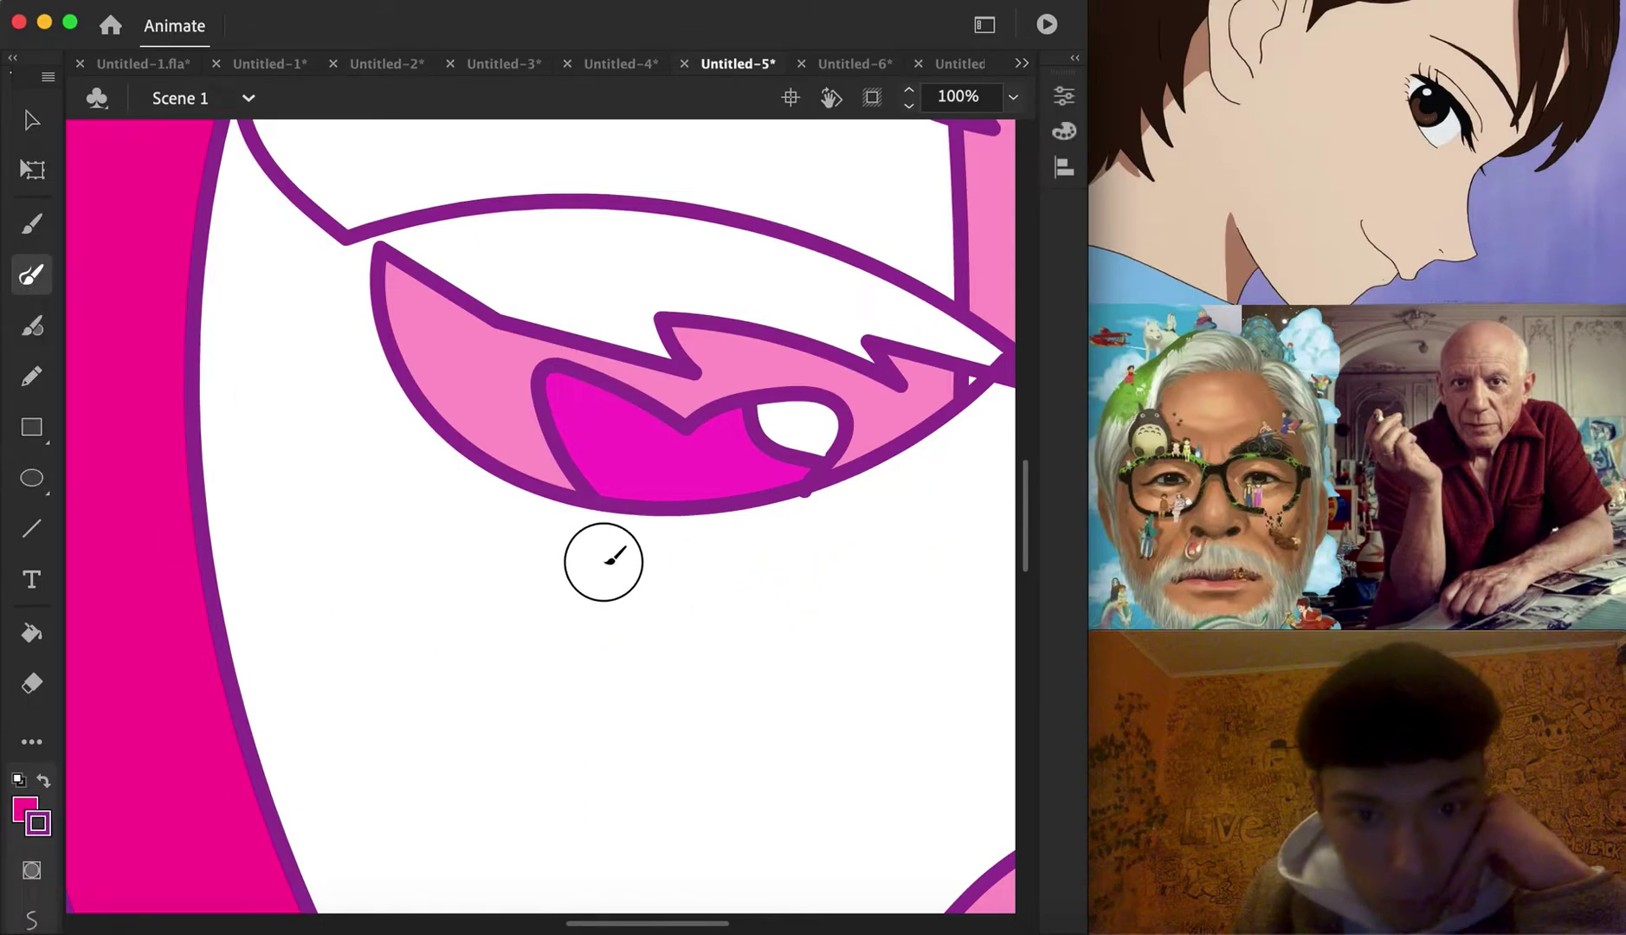
# Hand-letter "ME UP" in purple brush strokes beneath the eye that has no lettering yet
pyautogui.moveTo(609, 556); pyautogui.dragTo(684, 561)
pyautogui.moveTo(723, 549)
pyautogui.mouseDown()
pyautogui.moveTo(755, 564)
pyautogui.moveTo(725, 600)
pyautogui.moveTo(764, 611)
pyautogui.moveTo(720, 664)
pyautogui.moveTo(780, 645)
pyautogui.mouseUp()
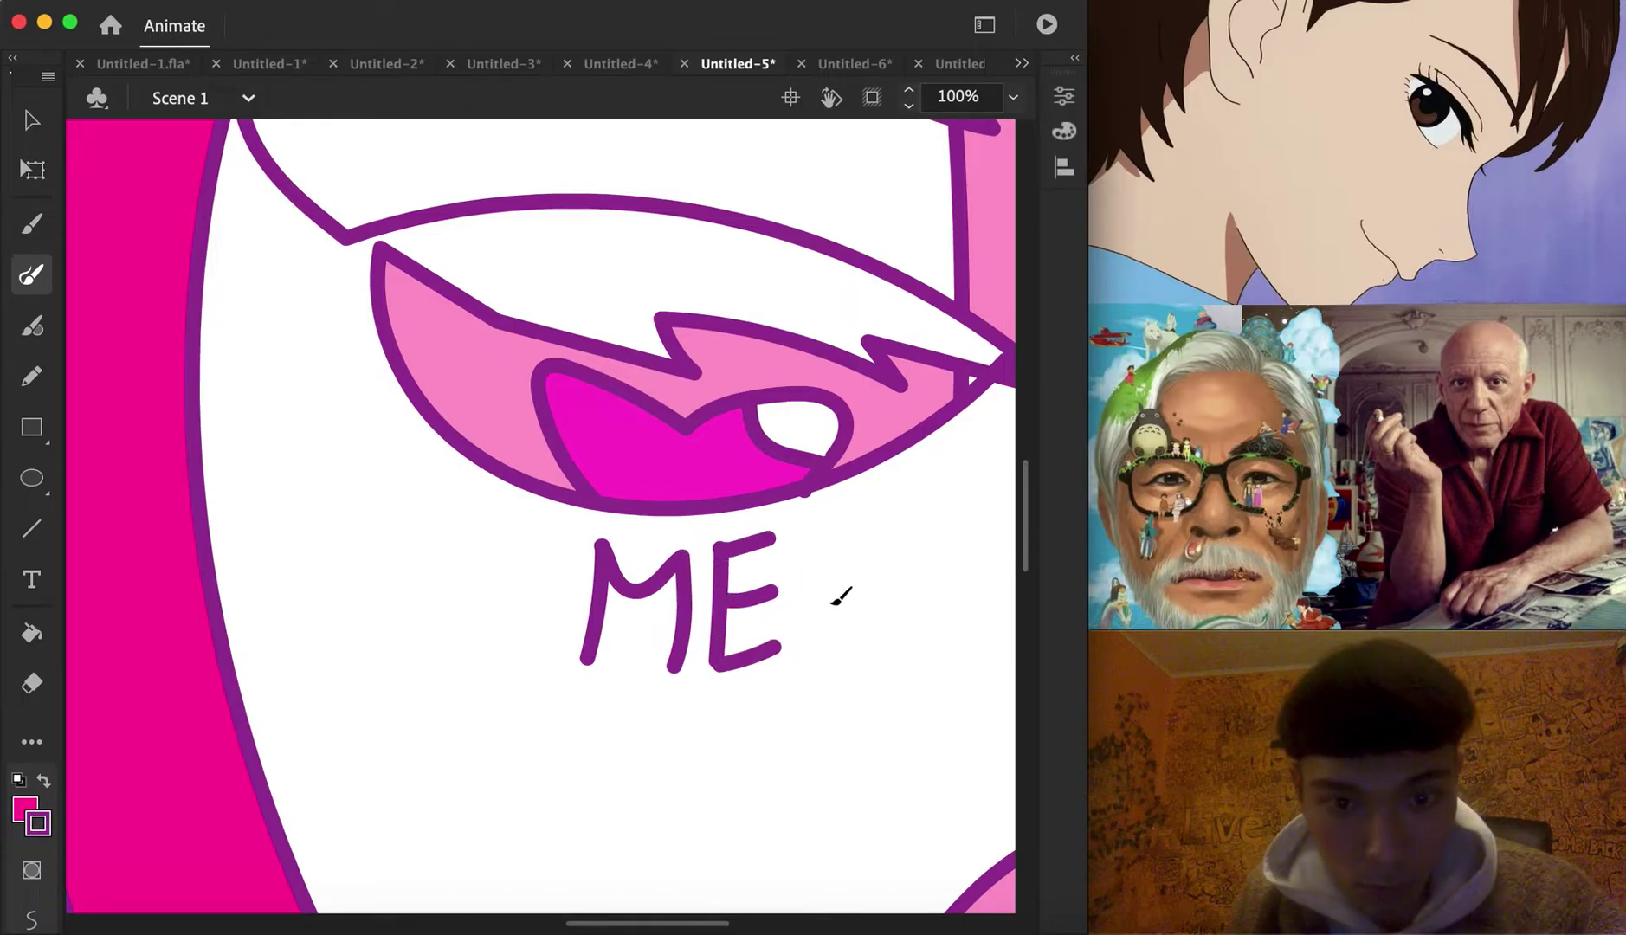
pyautogui.hscroll(5, 839, 592)
pyautogui.moveTo(685, 511)
pyautogui.mouseDown()
pyautogui.moveTo(735, 494)
pyautogui.moveTo(808, 591)
pyautogui.mouseUp()
pyautogui.moveTo(779, 459); pyautogui.dragTo(797, 541)
pyautogui.hscroll(10, 900, 442)
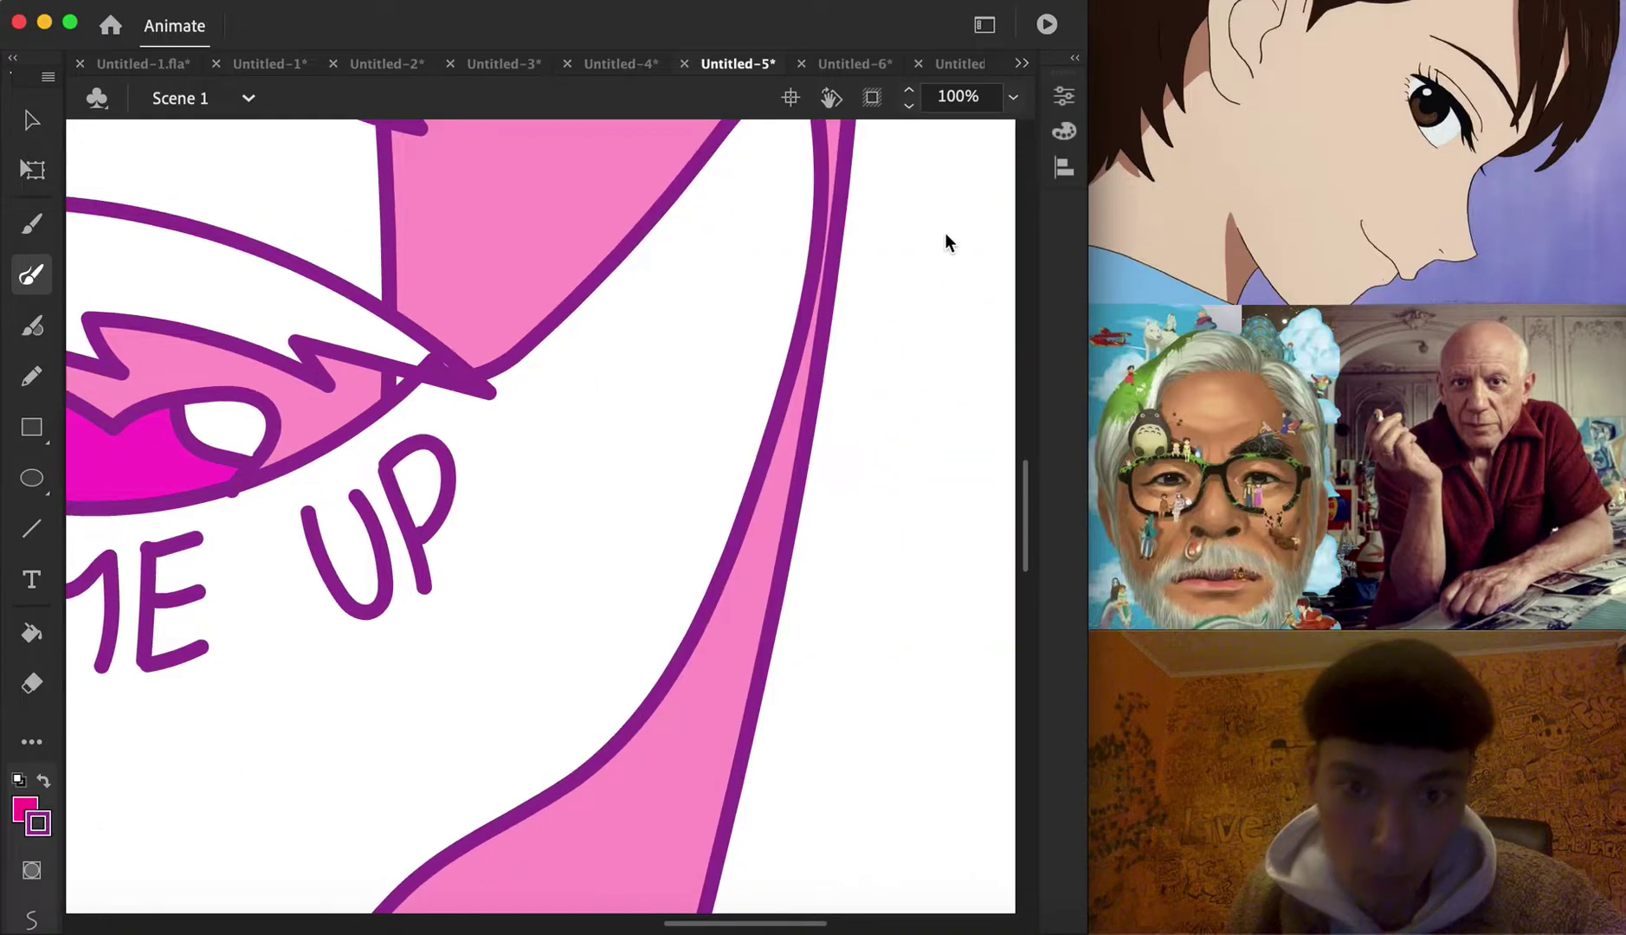
# Set the fill colour to #CC66CC and fill the area beside the cigarette with the Paint Bucket
pyautogui.click(1013, 97)
pyautogui.click(1058, 126)
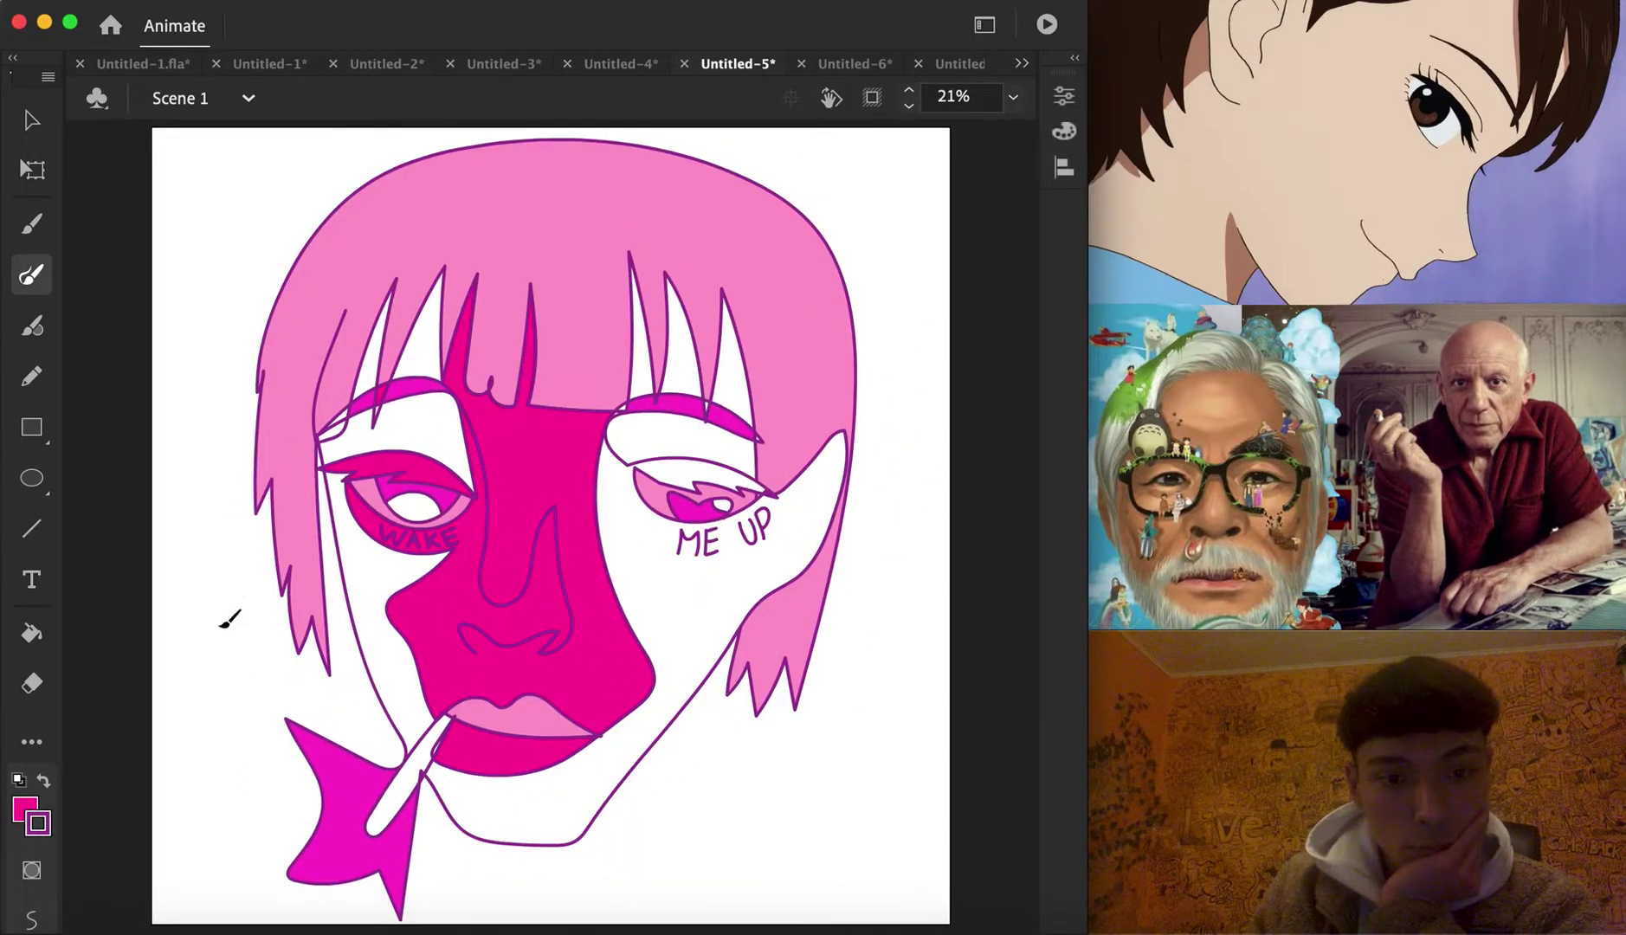
pyautogui.click(32, 638)
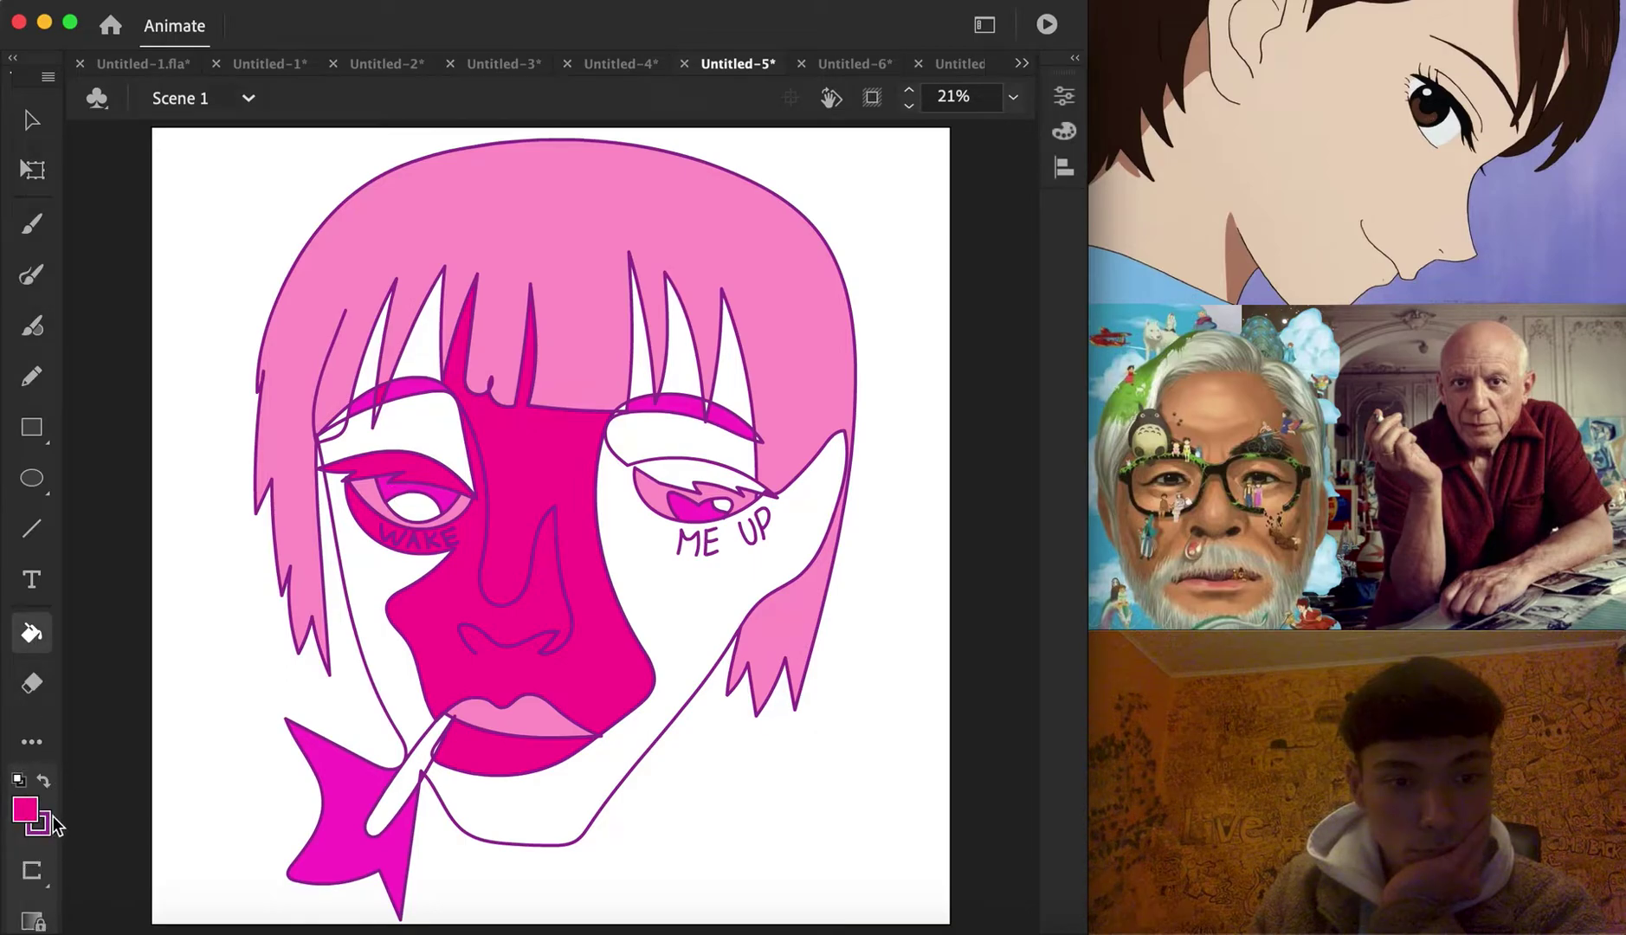
pyautogui.click(26, 810)
pyautogui.click(316, 679)
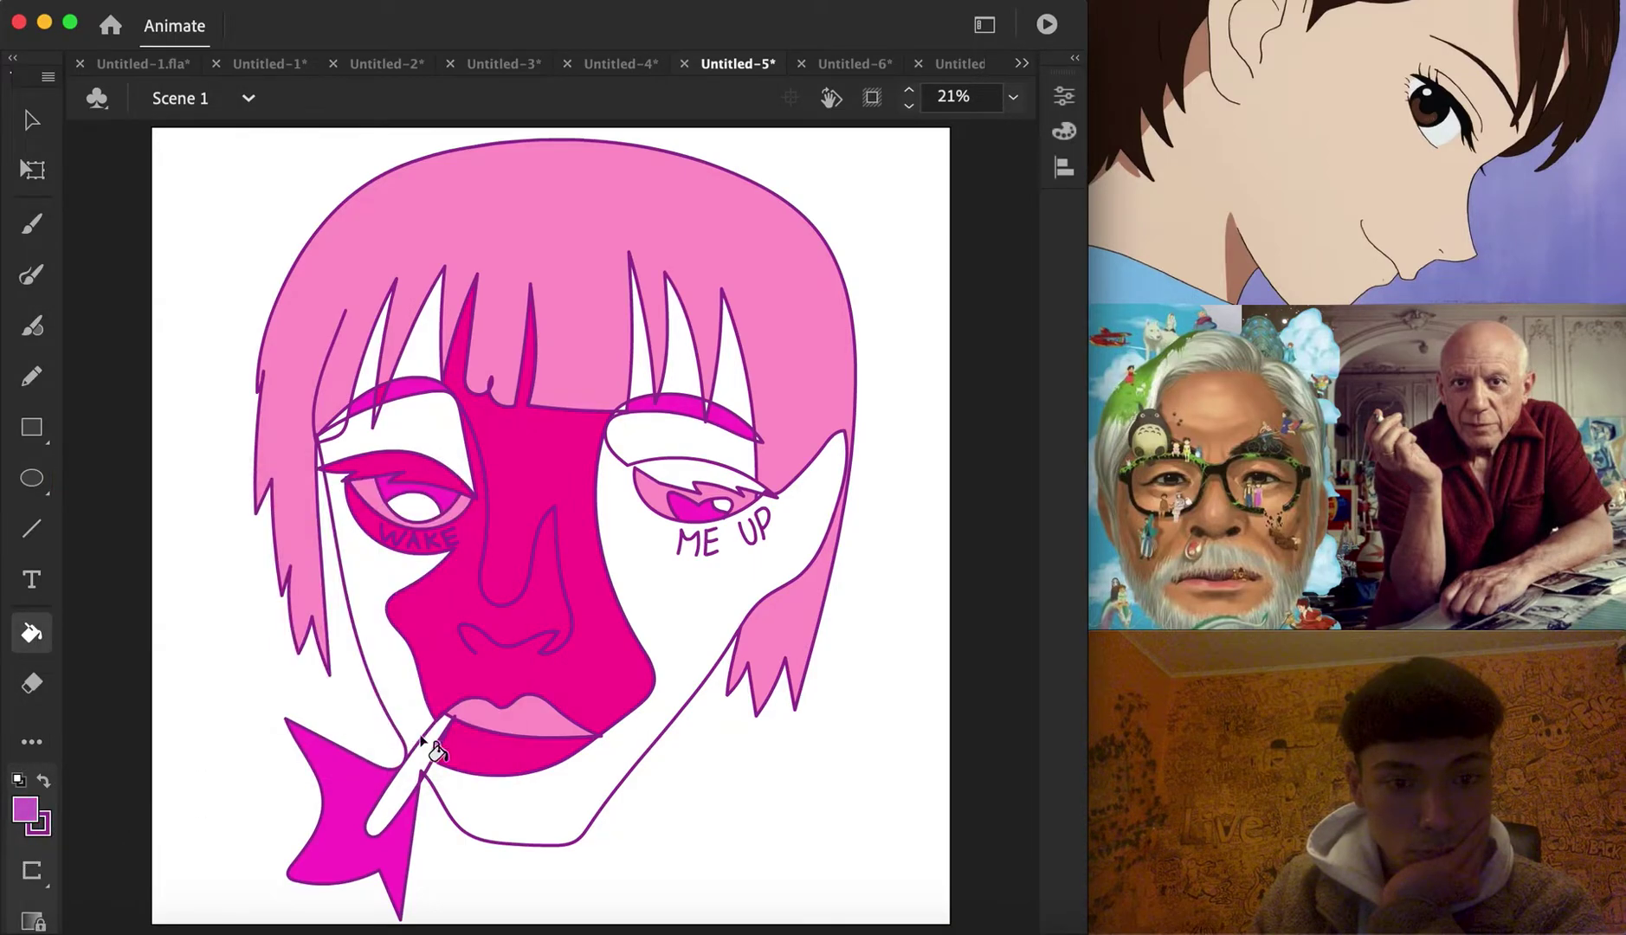
pyautogui.click(429, 792)
# Switch to the Untitled-6 document and draw a face in lime-green strokes with brows, eyes, nose, moustache, lips, jaw and one ear
pyautogui.hotkey('ctrl', 'Tab')
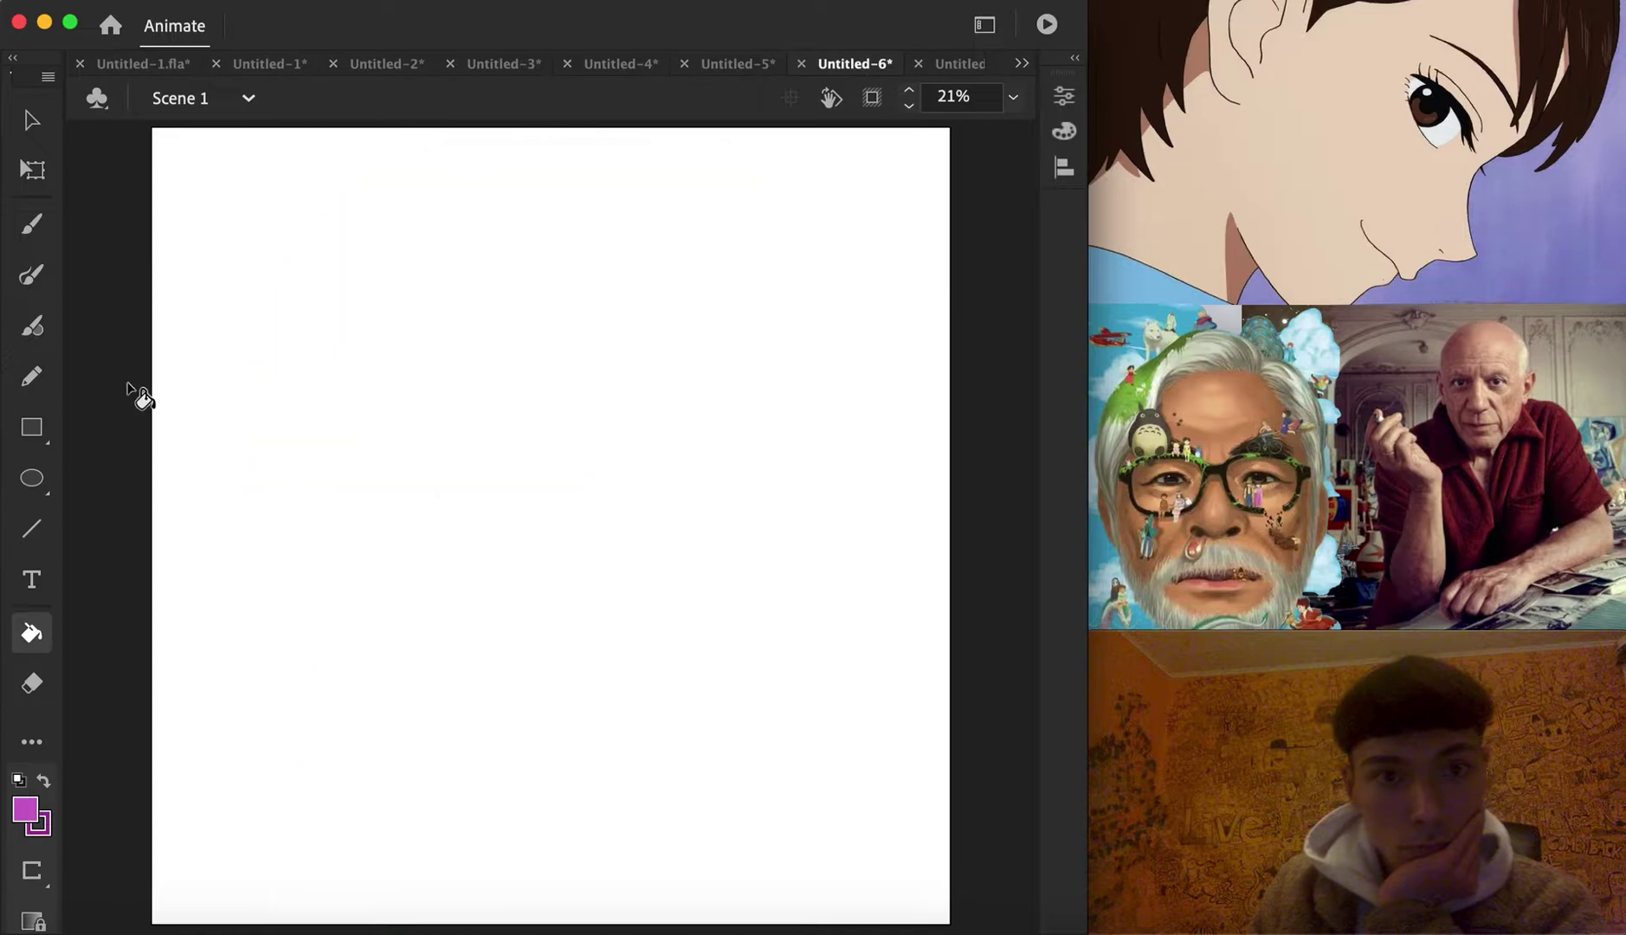
pyautogui.click(31, 275)
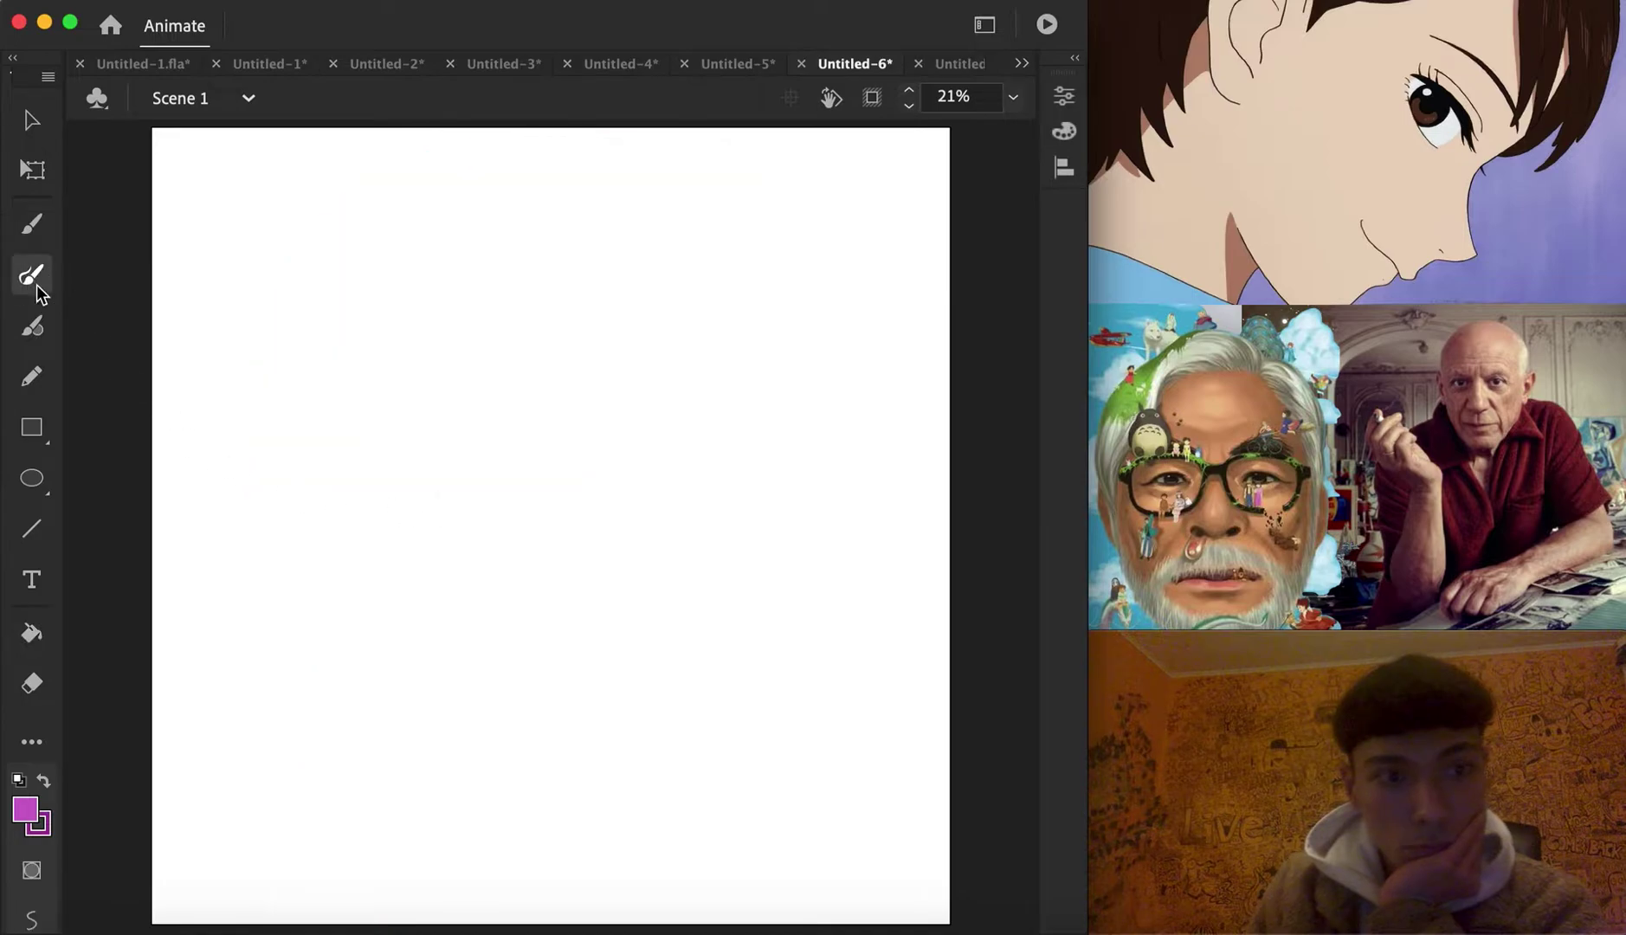
pyautogui.click(48, 829)
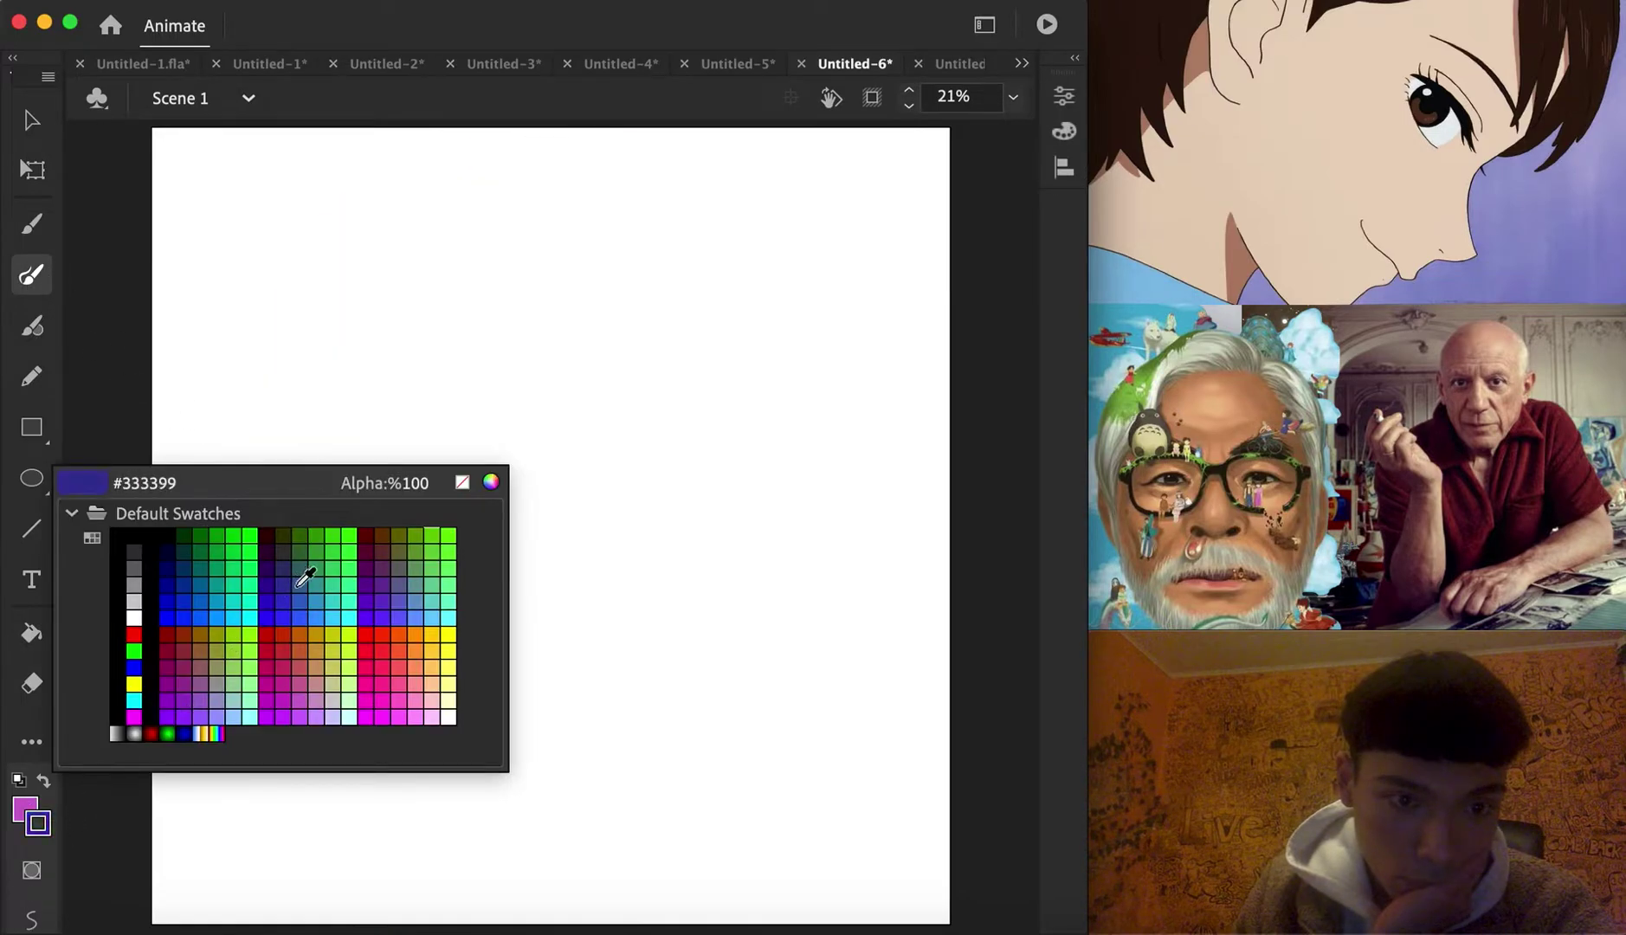
pyautogui.click(342, 624)
pyautogui.moveTo(467, 569)
pyautogui.mouseDown()
pyautogui.moveTo(505, 590)
pyautogui.moveTo(558, 572)
pyautogui.moveTo(544, 596)
pyautogui.moveTo(577, 569)
pyautogui.moveTo(532, 436)
pyautogui.moveTo(523, 546)
pyautogui.moveTo(476, 529)
pyautogui.moveTo(478, 373)
pyautogui.moveTo(451, 331)
pyautogui.moveTo(363, 342)
pyautogui.moveTo(295, 431)
pyautogui.moveTo(298, 484)
pyautogui.moveTo(372, 373)
pyautogui.moveTo(473, 367)
pyautogui.moveTo(462, 427)
pyautogui.moveTo(419, 398)
pyautogui.moveTo(341, 447)
pyautogui.moveTo(465, 419)
pyautogui.moveTo(408, 481)
pyautogui.moveTo(396, 526)
pyautogui.moveTo(432, 664)
pyautogui.moveTo(394, 760)
pyautogui.moveTo(466, 675)
pyautogui.moveTo(545, 663)
pyautogui.moveTo(633, 737)
pyautogui.moveTo(637, 719)
pyautogui.moveTo(580, 622)
pyautogui.moveTo(503, 612)
pyautogui.moveTo(427, 640)
pyautogui.moveTo(505, 681)
pyautogui.moveTo(570, 675)
pyautogui.moveTo(554, 696)
pyautogui.moveTo(487, 700)
pyautogui.moveTo(461, 682)
pyautogui.moveTo(468, 732)
pyautogui.moveTo(576, 727)
pyautogui.moveTo(511, 758)
pyautogui.moveTo(530, 835)
pyautogui.moveTo(638, 755)
pyautogui.moveTo(695, 679)
pyautogui.moveTo(717, 452)
pyautogui.moveTo(757, 477)
pyautogui.moveTo(710, 566)
pyautogui.moveTo(701, 487)
pyautogui.mouseUp()
pyautogui.moveTo(616, 367)
pyautogui.mouseDown()
pyautogui.moveTo(584, 327)
pyautogui.moveTo(698, 450)
pyautogui.moveTo(641, 340)
pyautogui.mouseUp()
pyautogui.moveTo(579, 414)
pyautogui.mouseDown()
pyautogui.moveTo(653, 424)
pyautogui.moveTo(617, 461)
pyautogui.moveTo(578, 415)
pyautogui.mouseUp()
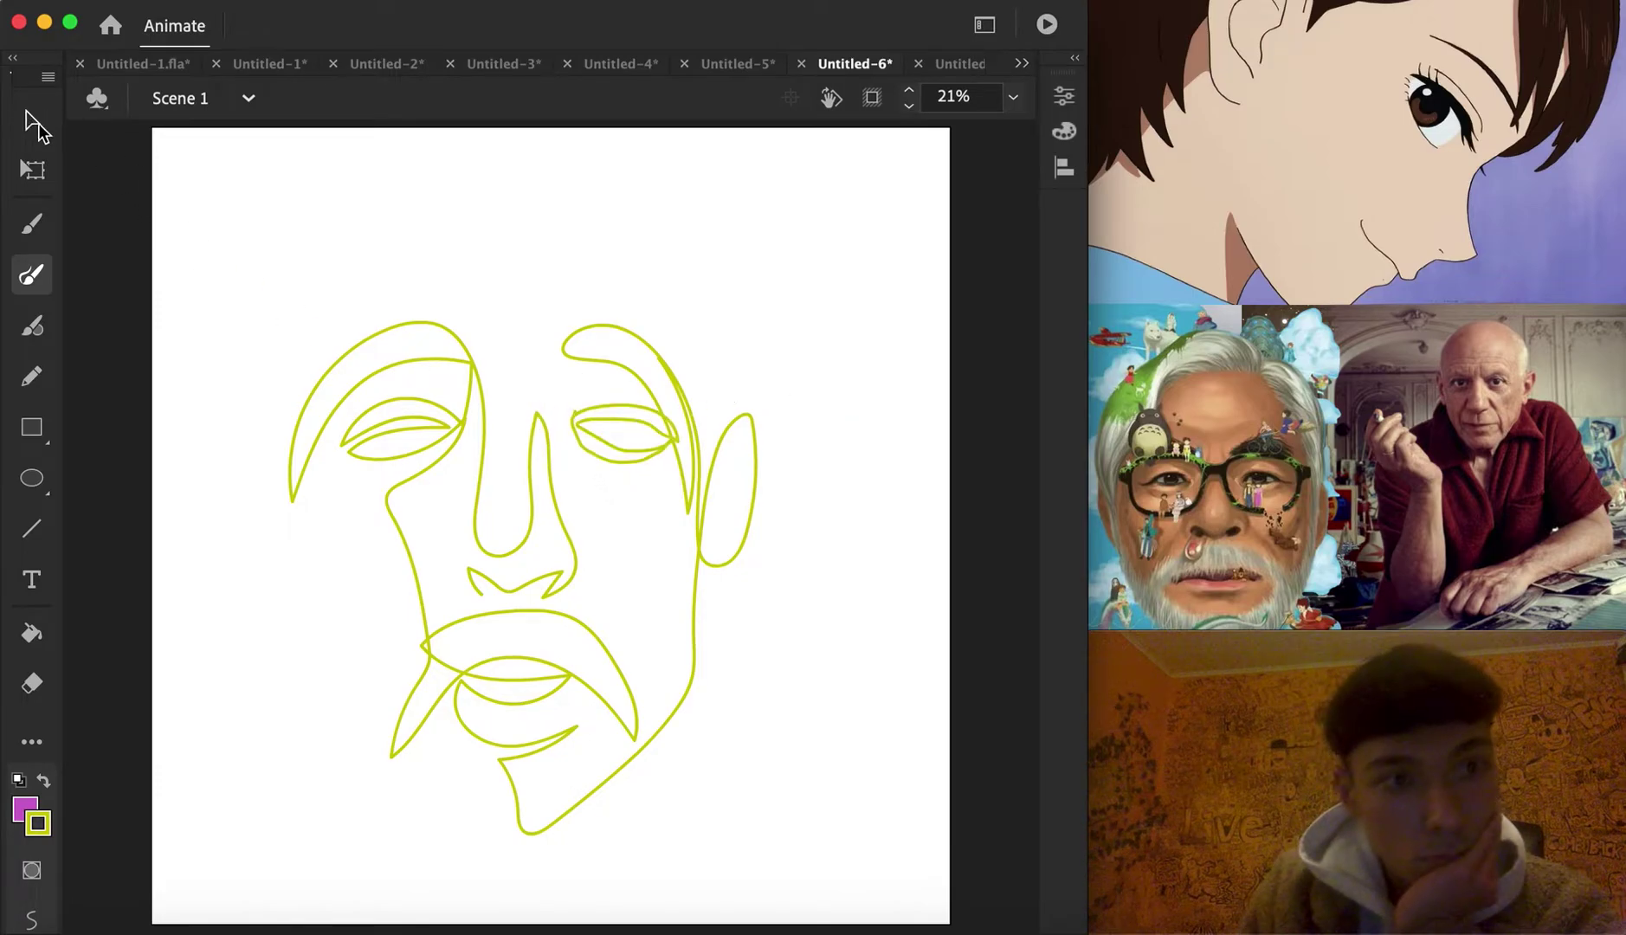
# Select the whole face drawing and move it slightly down and to the right on the canvas
pyautogui.press('v')
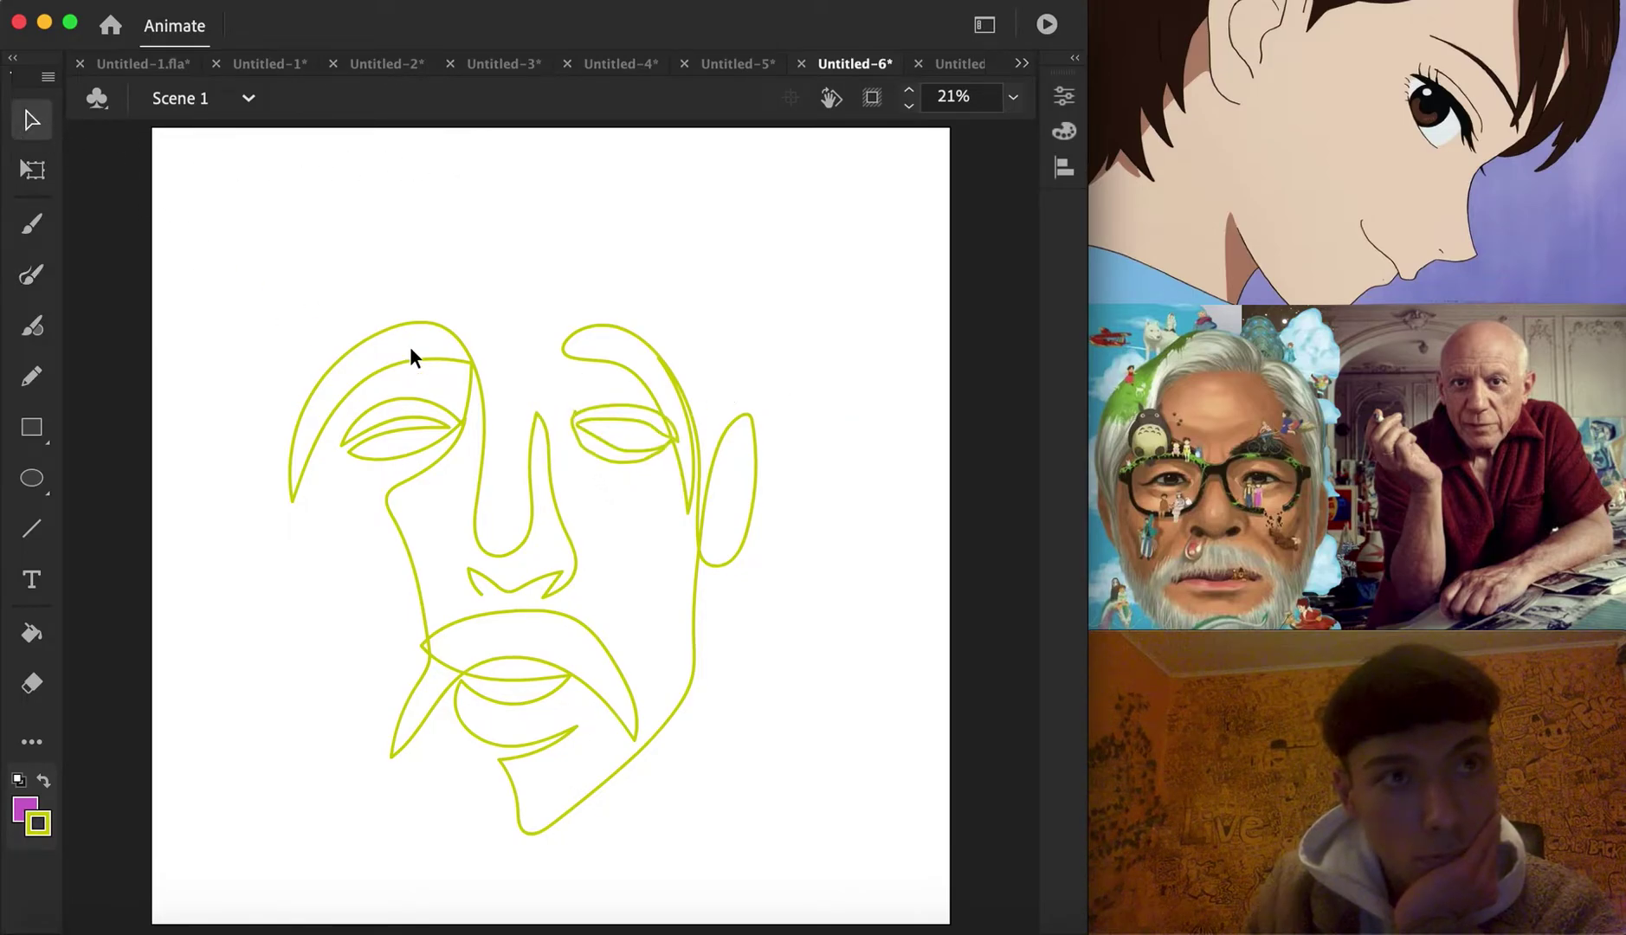
pyautogui.moveTo(237, 221)
pyautogui.mouseDown()
pyautogui.moveTo(782, 781)
pyautogui.moveTo(789, 889)
pyautogui.mouseUp()
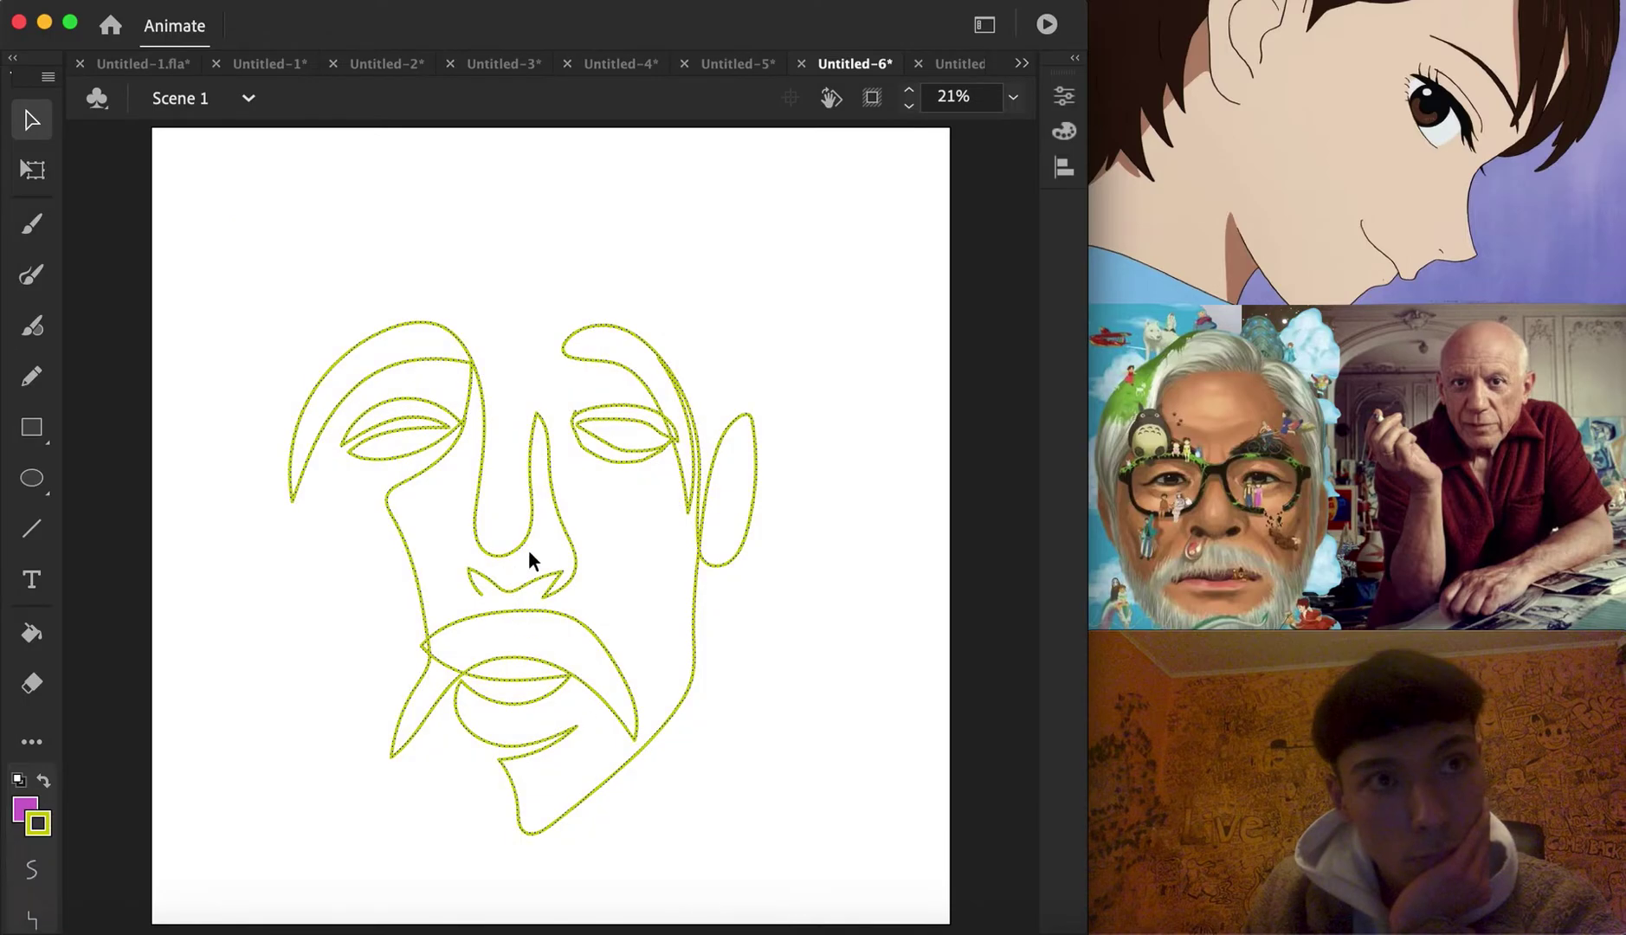
pyautogui.moveTo(569, 586); pyautogui.dragTo(591, 616)
pyautogui.click(745, 695)
# Draw a tall wide-brimmed hat in lime-green brush strokes above the brows, spanning the canvas width
pyautogui.click(31, 275)
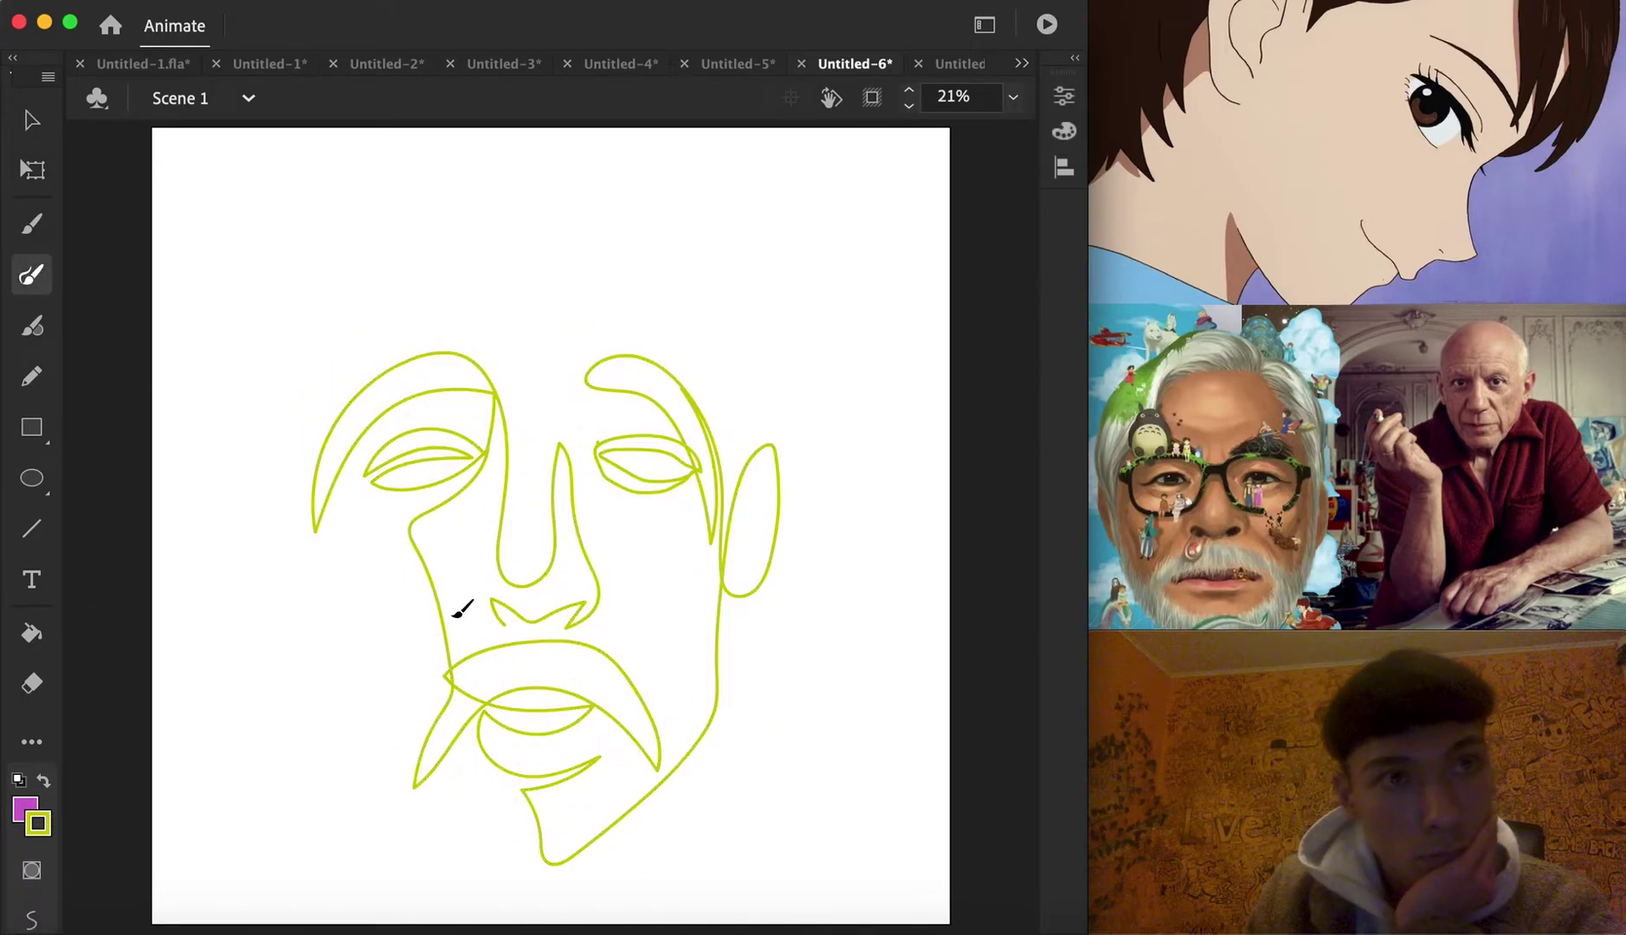
pyautogui.moveTo(485, 754)
pyautogui.mouseDown()
pyautogui.moveTo(445, 782)
pyautogui.moveTo(461, 870)
pyautogui.moveTo(515, 887)
pyautogui.moveTo(546, 870)
pyautogui.moveTo(634, 914)
pyautogui.moveTo(673, 885)
pyautogui.moveTo(593, 782)
pyautogui.mouseUp()
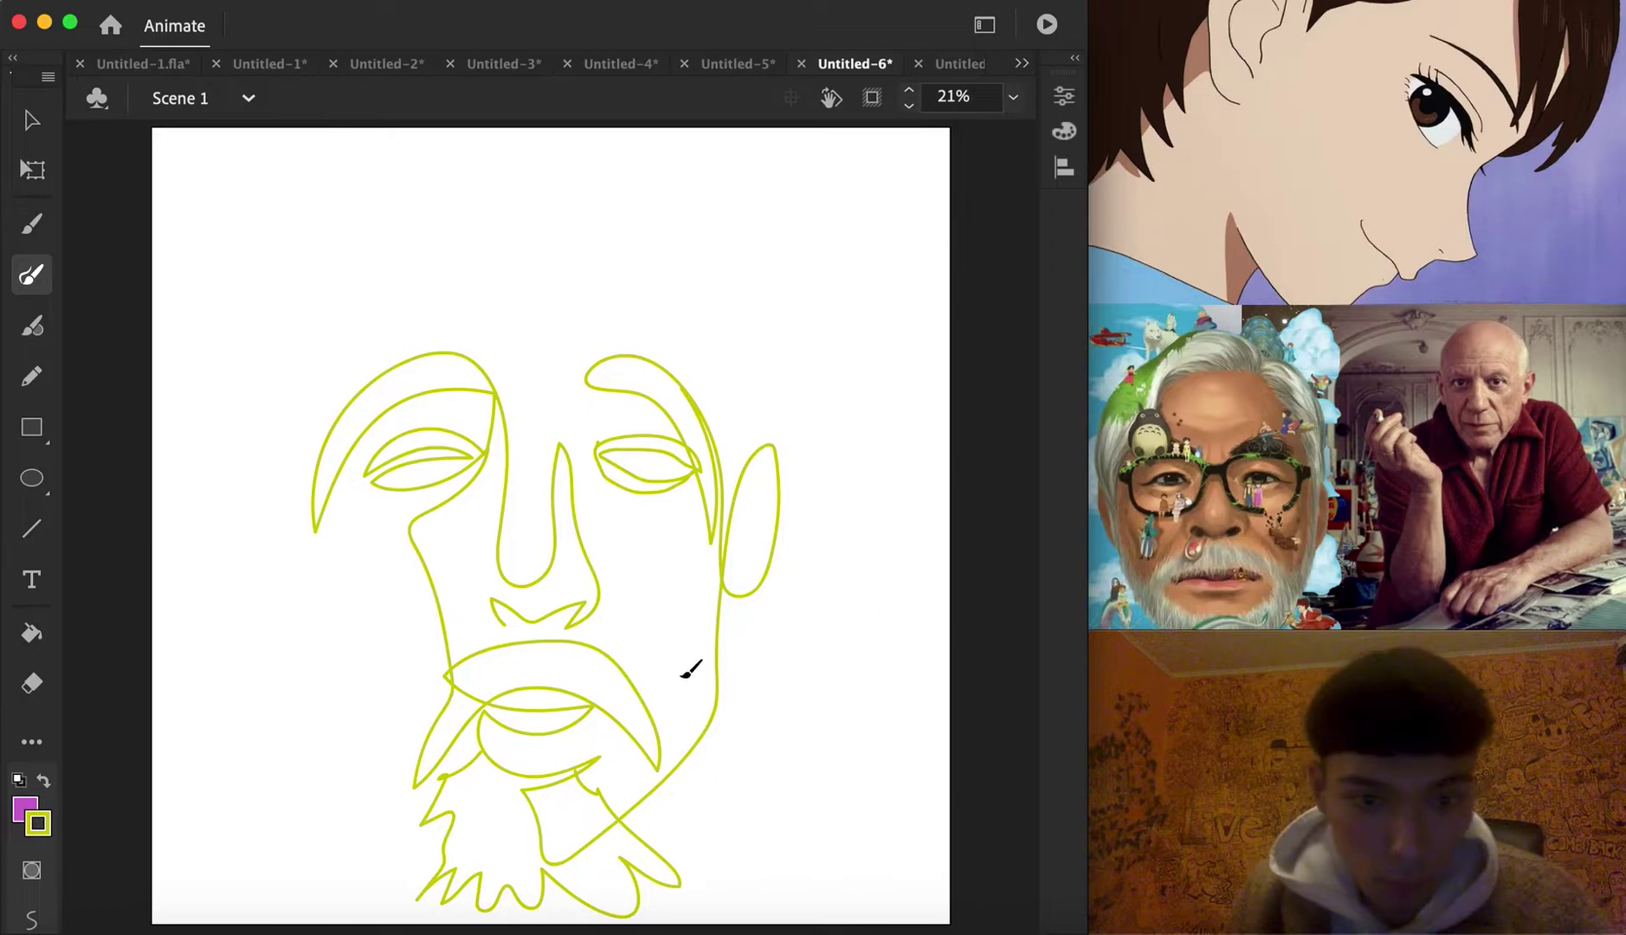
pyautogui.press('super+z')
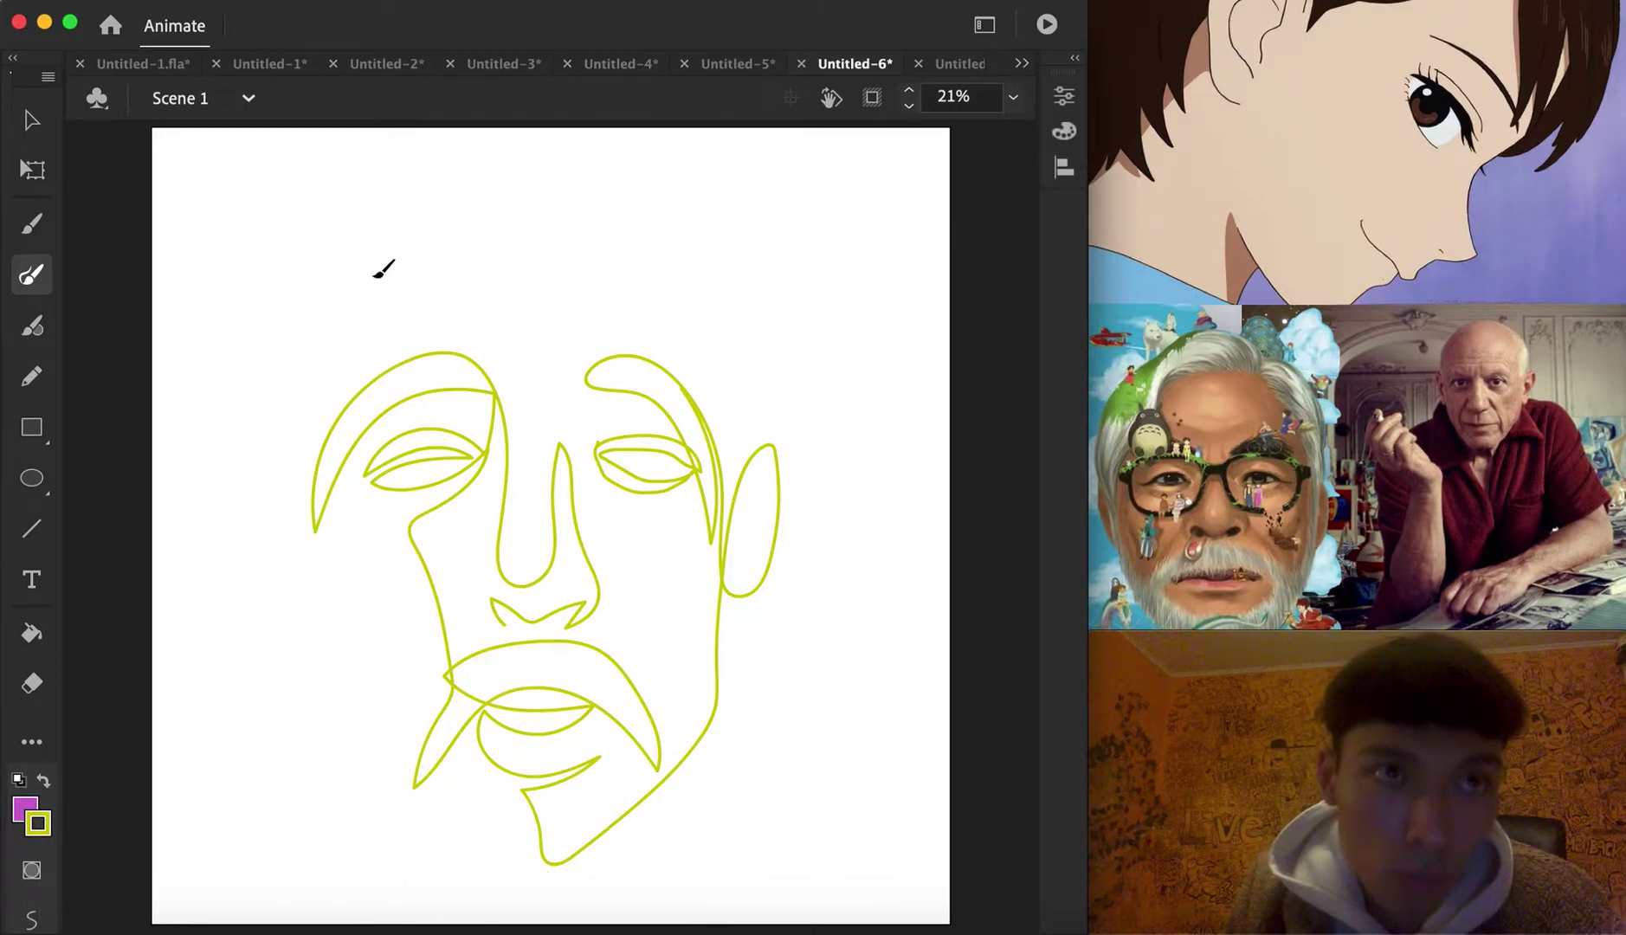
pyautogui.moveTo(182, 390)
pyautogui.mouseDown()
pyautogui.moveTo(631, 308)
pyautogui.moveTo(914, 420)
pyautogui.moveTo(568, 87)
pyautogui.moveTo(316, 181)
pyautogui.moveTo(158, 446)
pyautogui.mouseUp()
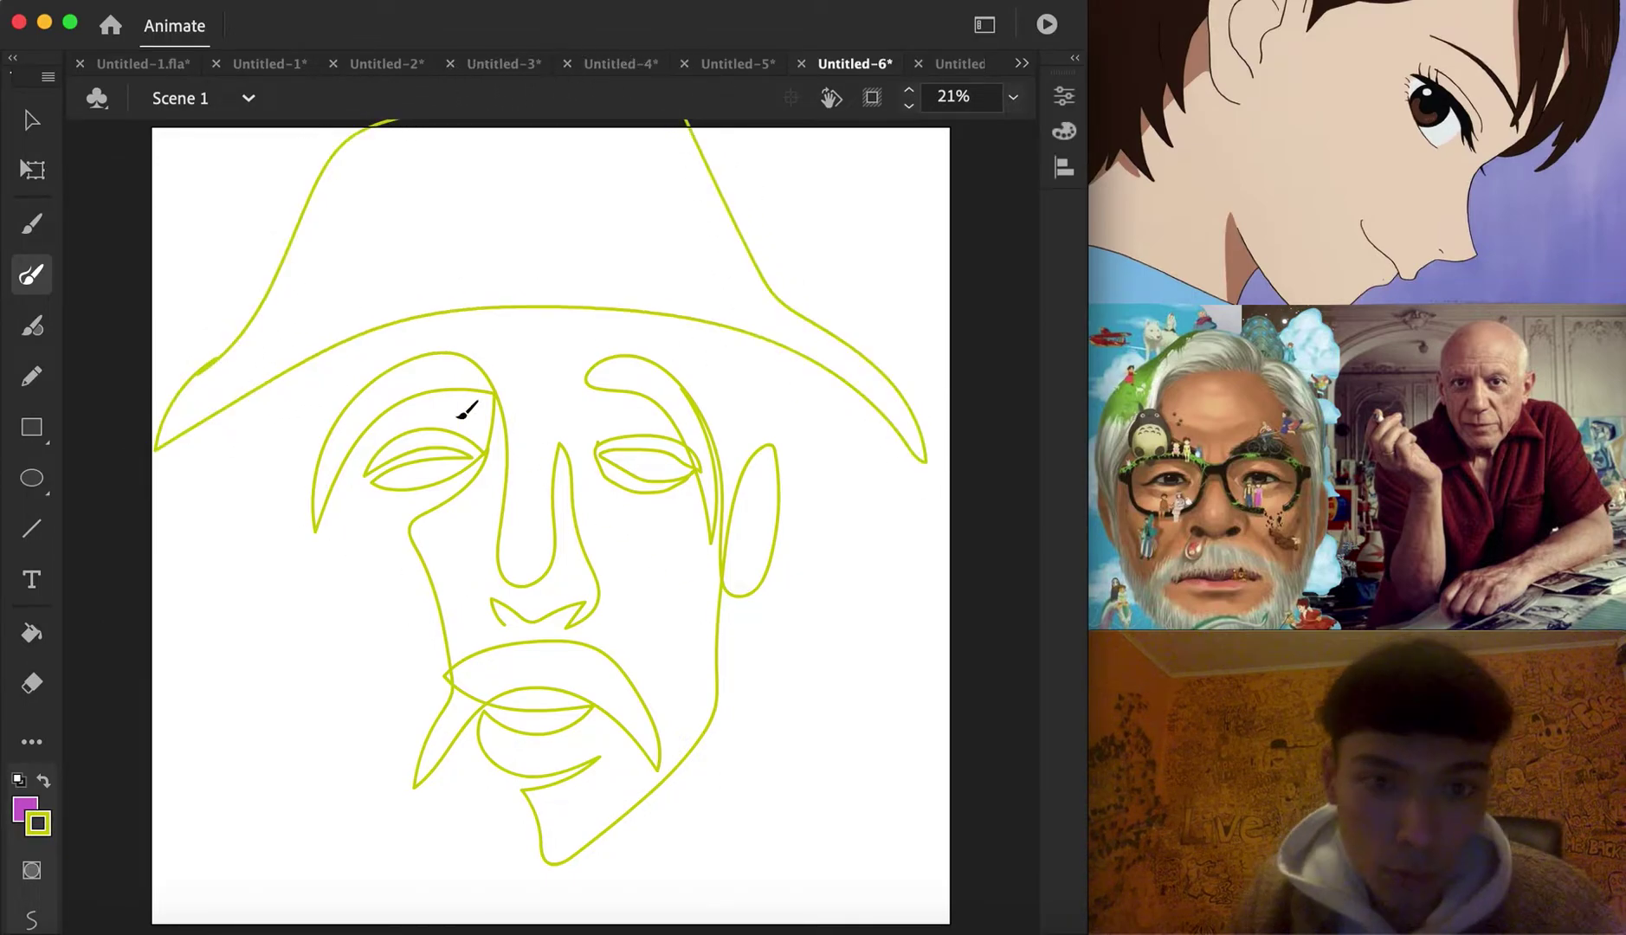
# Draw both sides of the head down from the hat brim, adding the missing ear and a jawline to the chin
pyautogui.moveTo(723, 328); pyautogui.dragTo(752, 502)
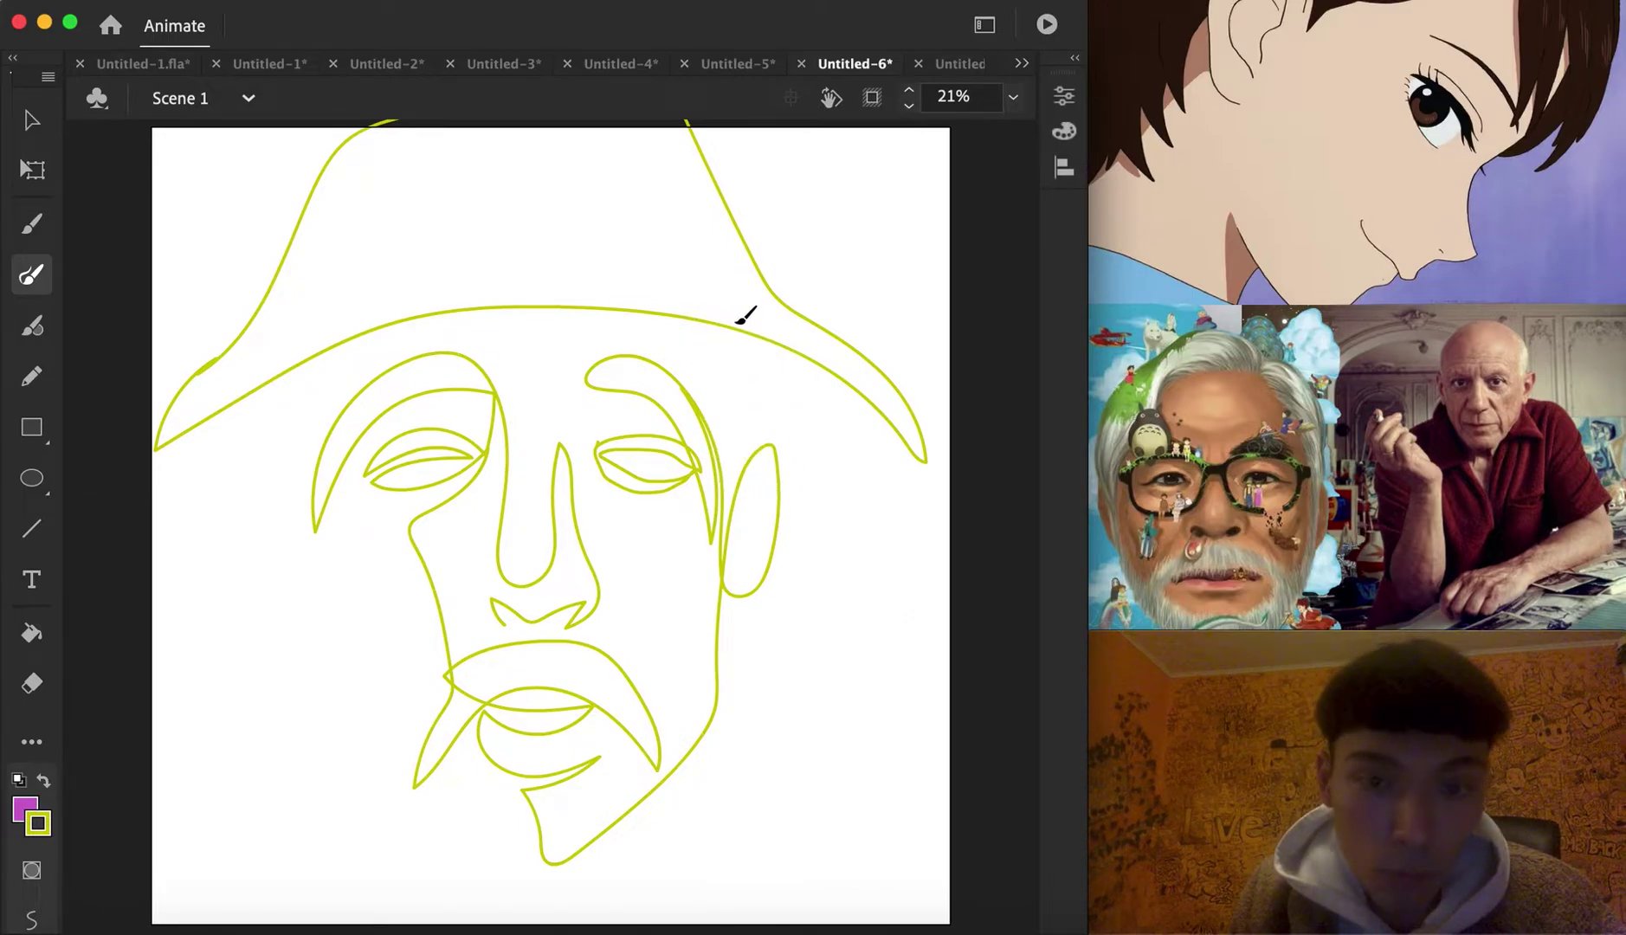
pyautogui.moveTo(741, 327); pyautogui.dragTo(747, 497)
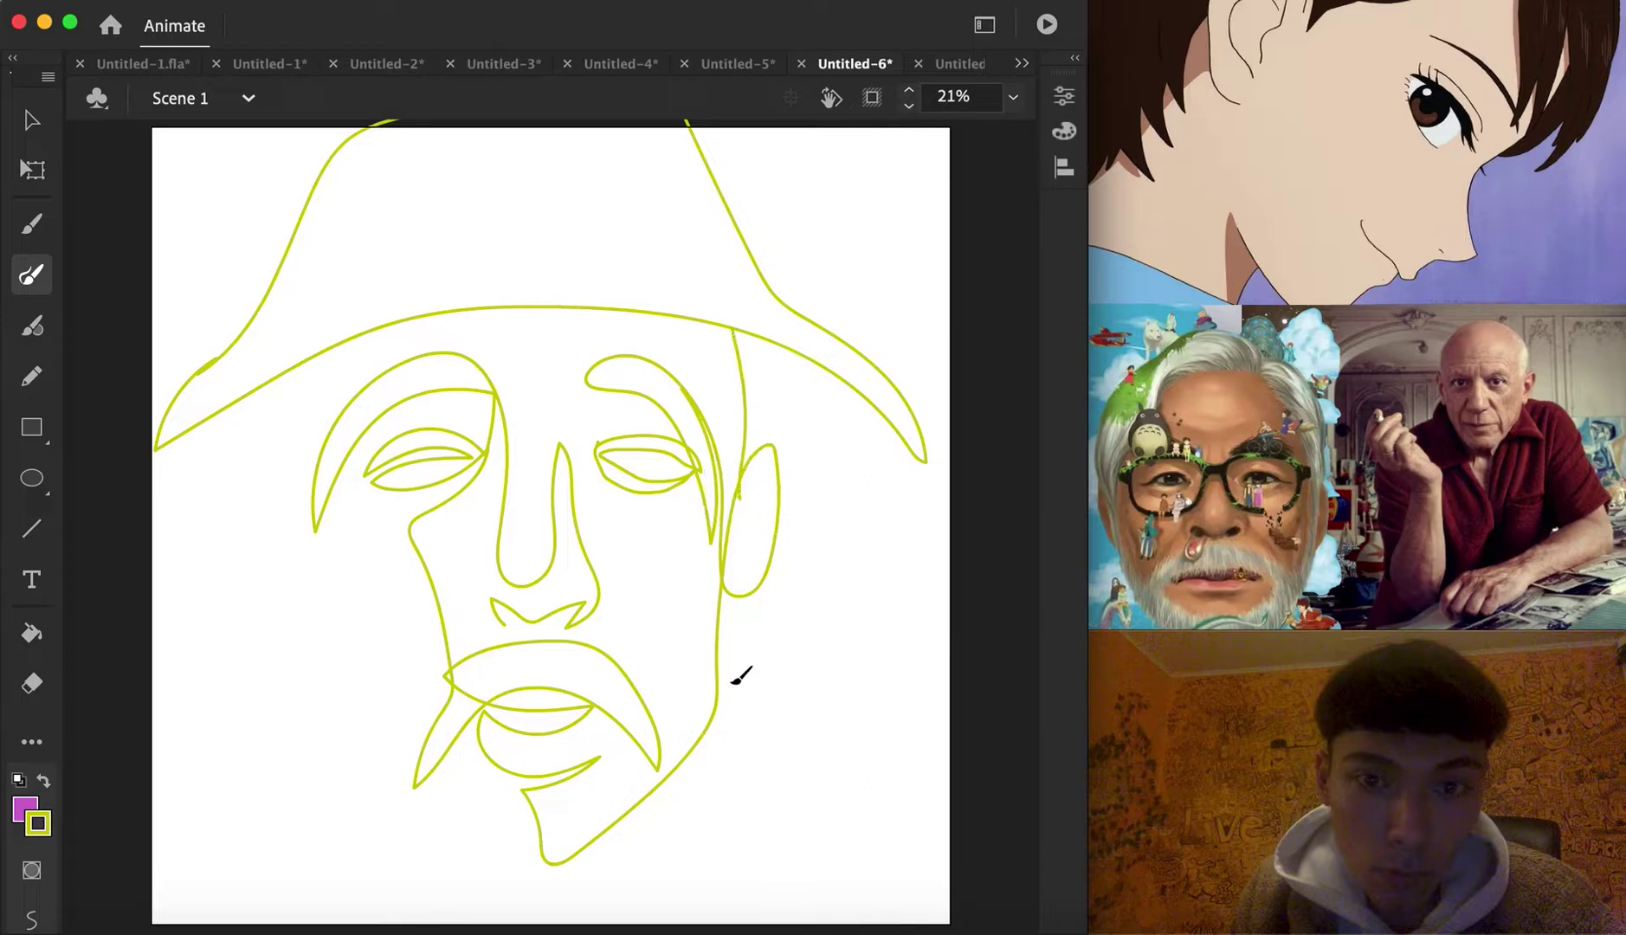
pyautogui.moveTo(311, 356)
pyautogui.mouseDown()
pyautogui.moveTo(317, 498)
pyautogui.moveTo(286, 525)
pyautogui.moveTo(382, 714)
pyautogui.moveTo(454, 798)
pyautogui.moveTo(546, 844)
pyautogui.mouseUp()
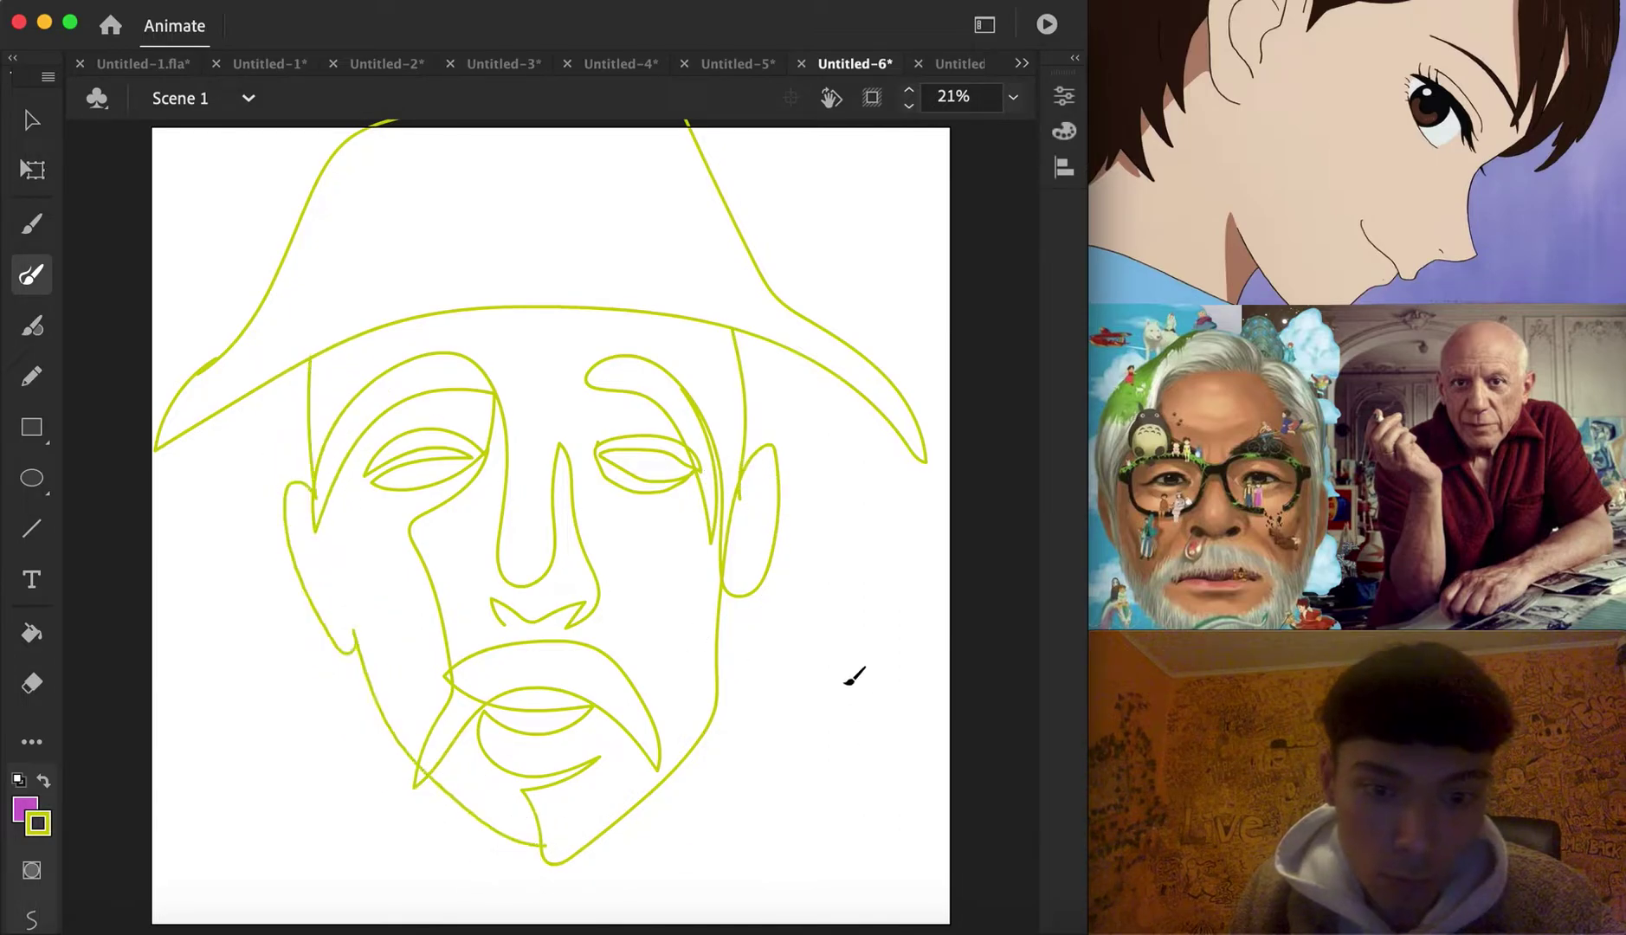
pyautogui.press('super+z')
pyautogui.moveTo(314, 358)
pyautogui.mouseDown()
pyautogui.moveTo(316, 465)
pyautogui.moveTo(296, 457)
pyautogui.moveTo(316, 614)
pyautogui.moveTo(351, 615)
pyautogui.moveTo(418, 763)
pyautogui.moveTo(463, 826)
pyautogui.moveTo(547, 864)
pyautogui.mouseUp()
# Select the whole drawing, scale it down proportionally and centre it so the hat and head fit inside the canvas
pyautogui.press('v')
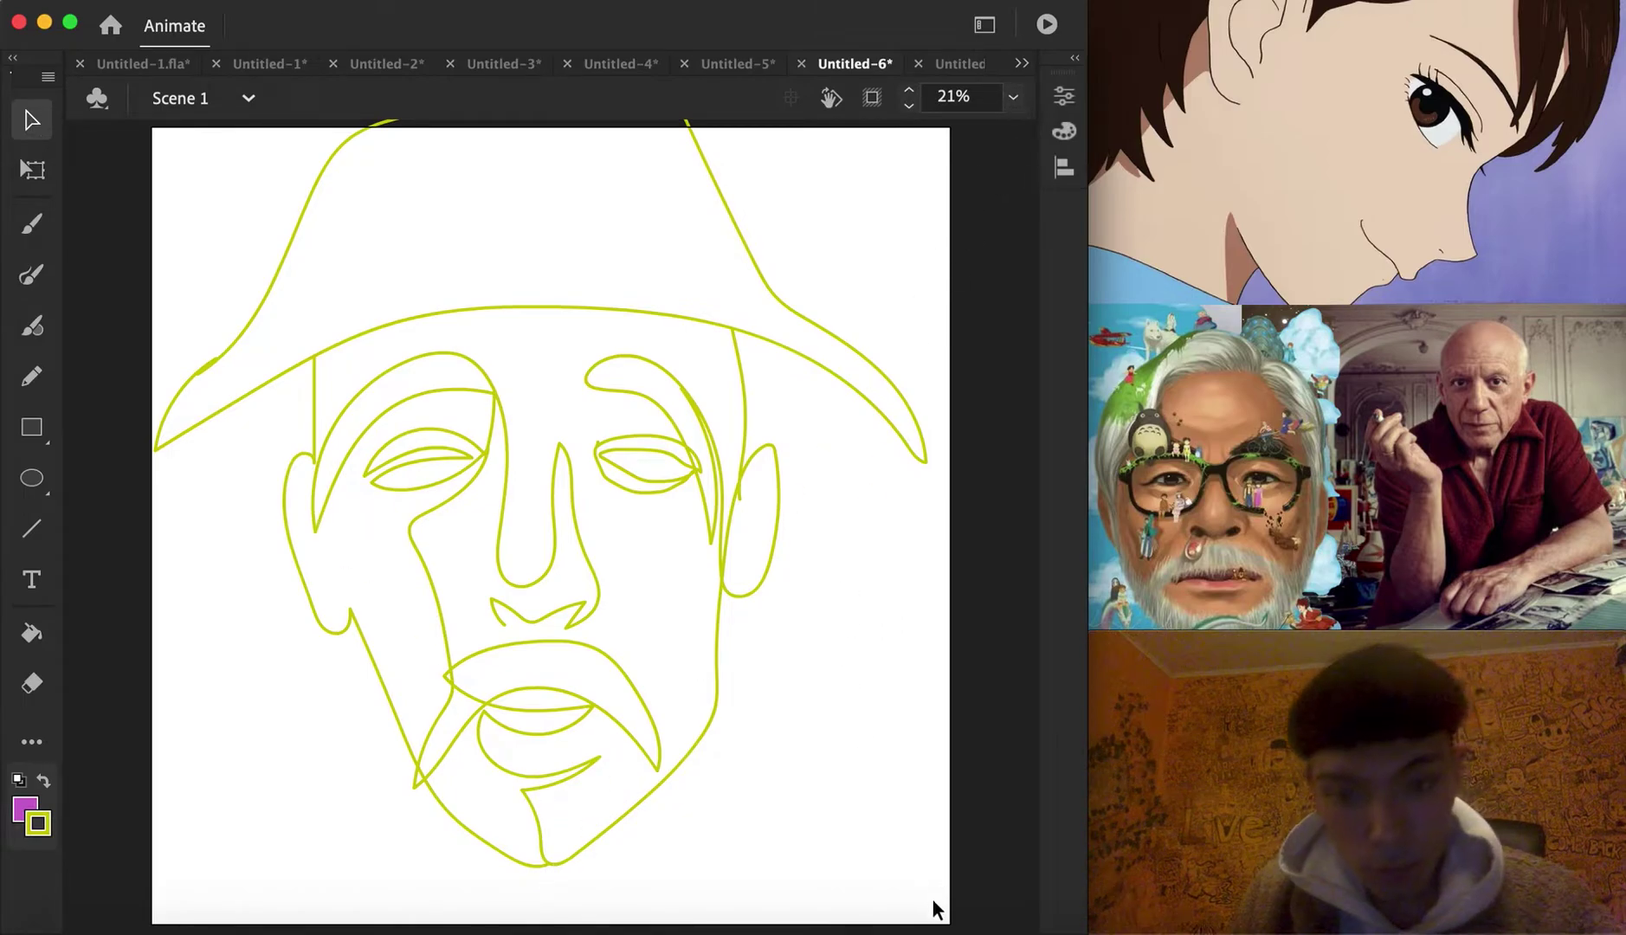
pyautogui.moveTo(904, 850)
pyautogui.mouseDown()
pyautogui.moveTo(375, 135)
pyautogui.moveTo(177, 65)
pyautogui.moveTo(171, 82)
pyautogui.mouseUp()
pyautogui.rightClick(316, 362)
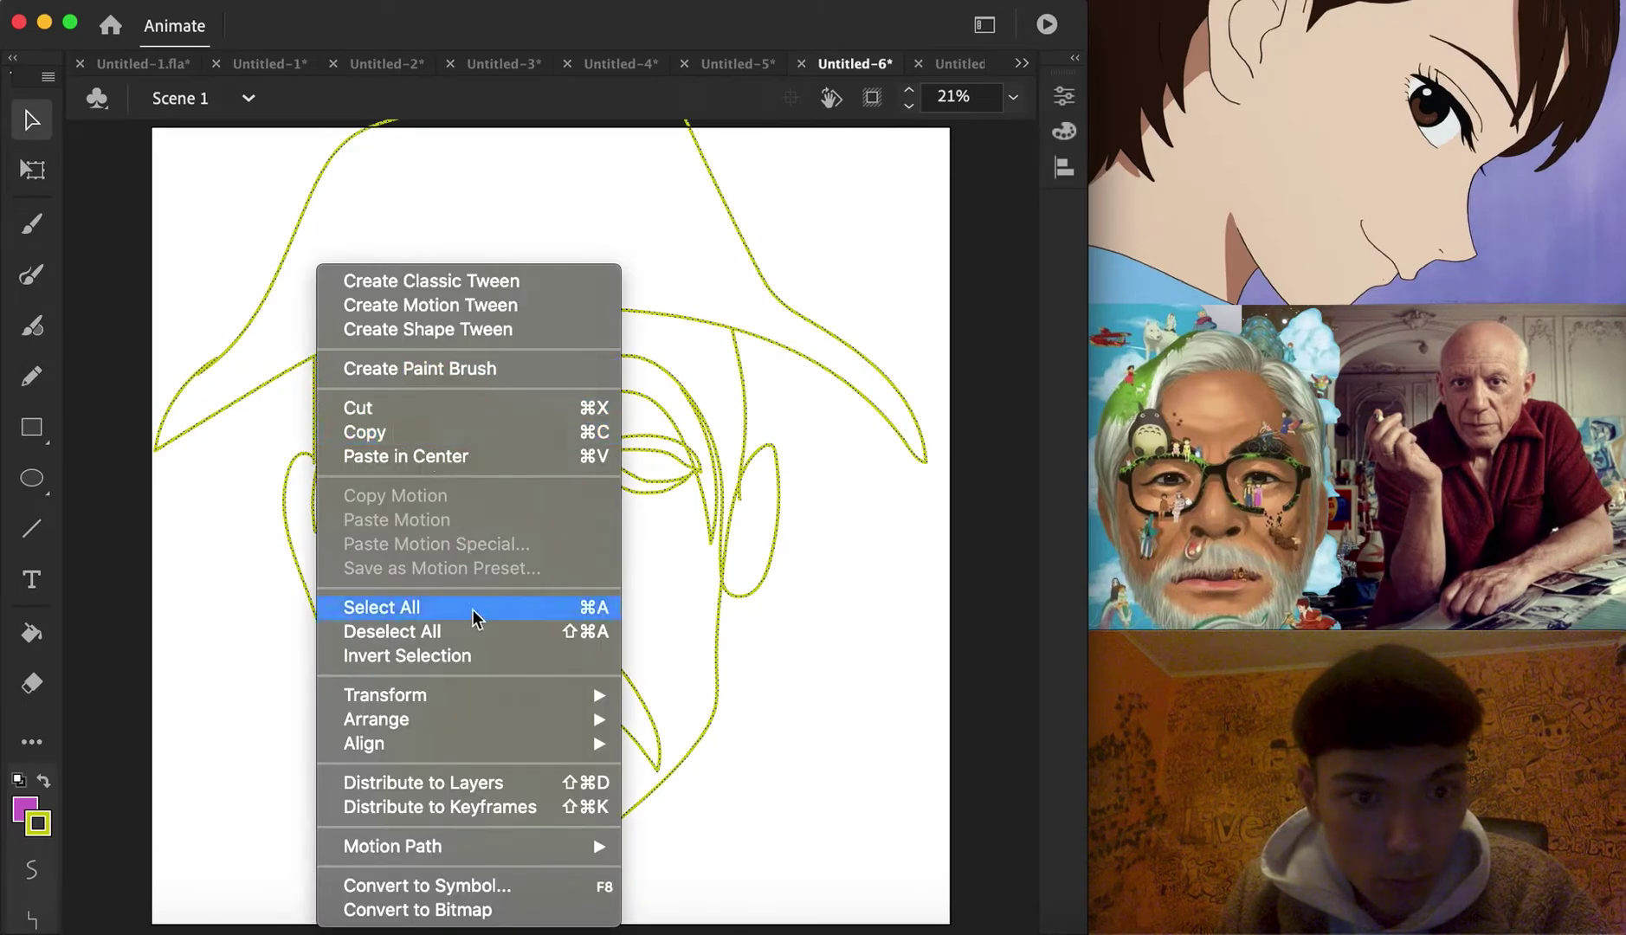
pyautogui.moveTo(473, 689)
pyautogui.click(719, 694)
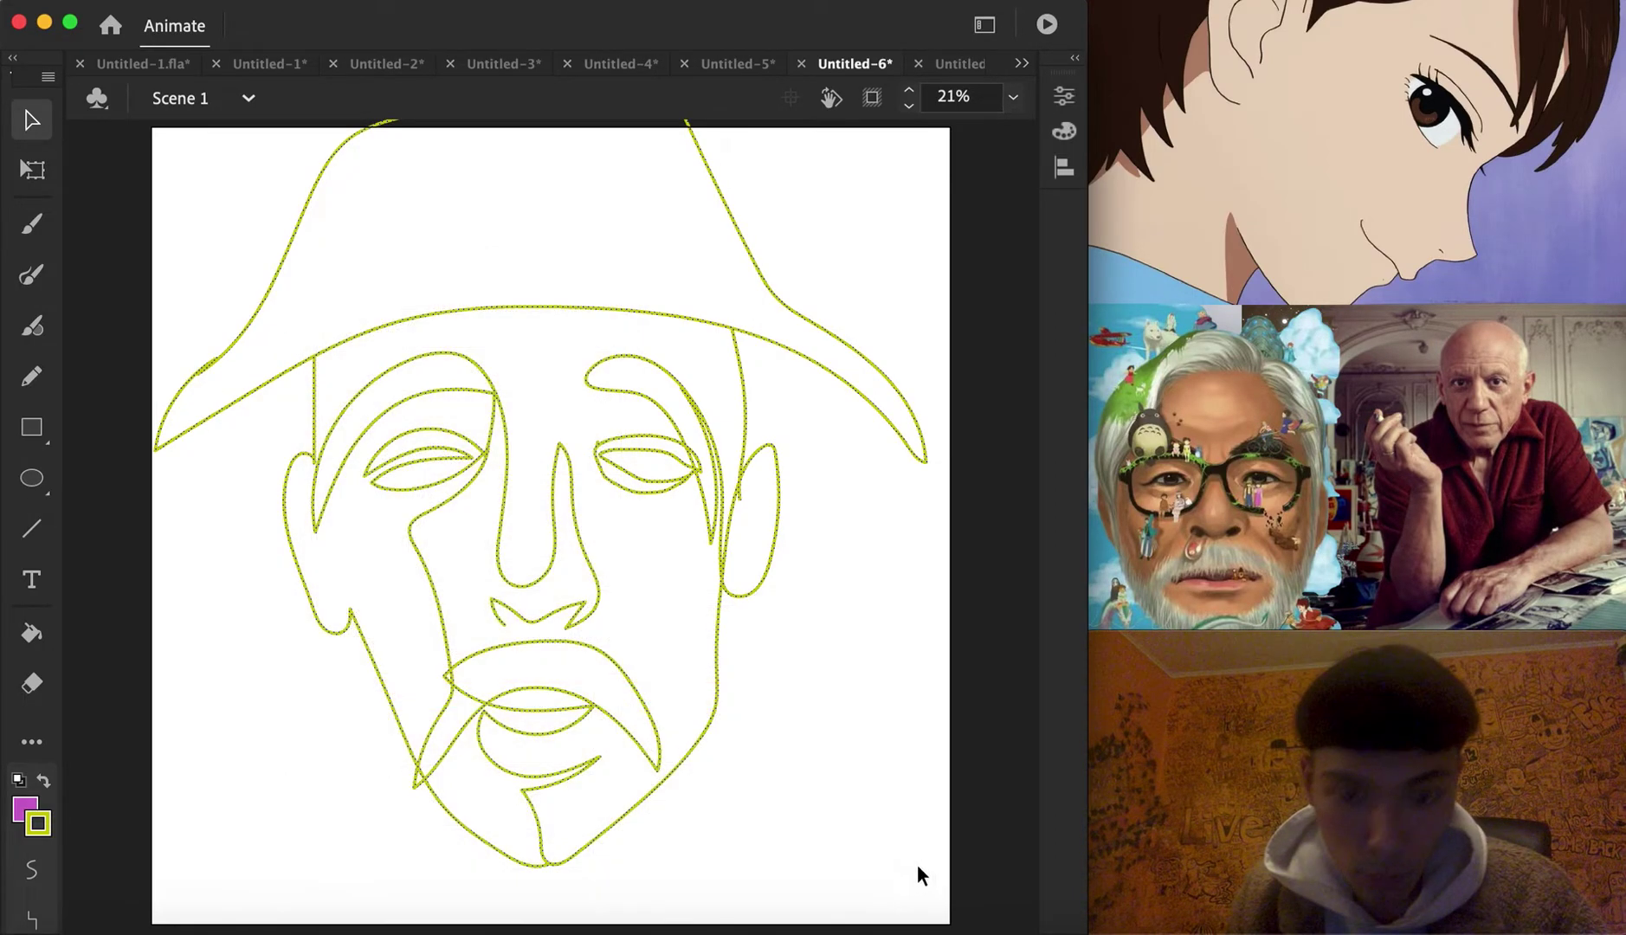
pyautogui.moveTo(921, 863); pyautogui.dragTo(882, 809)
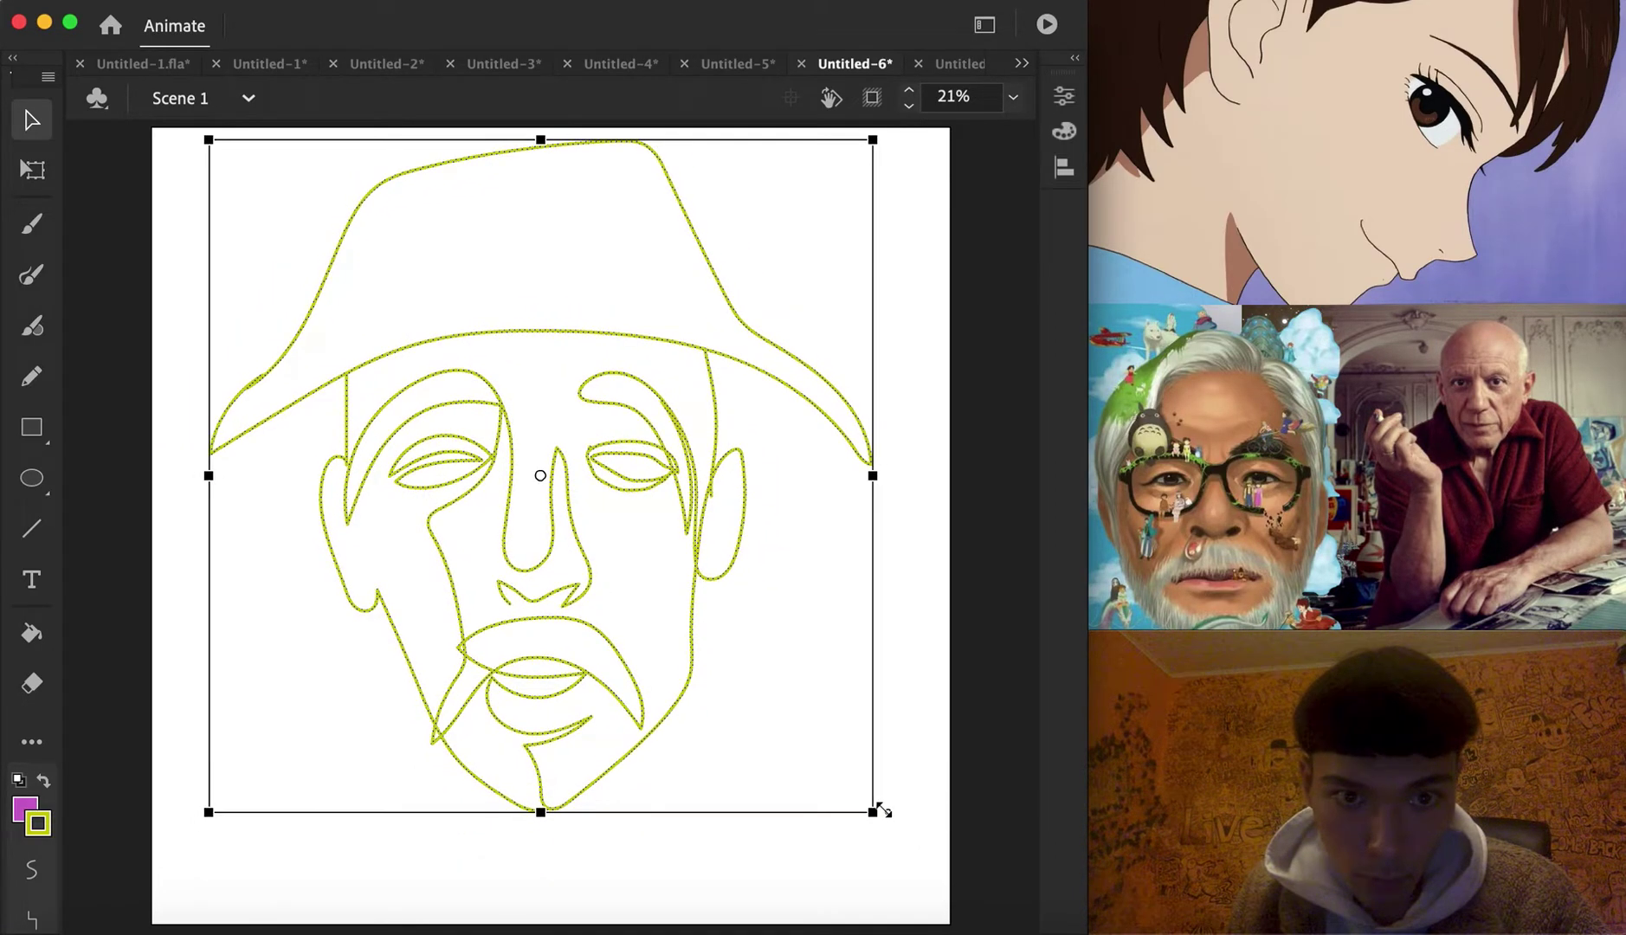
pyautogui.moveTo(691, 450); pyautogui.dragTo(703, 462)
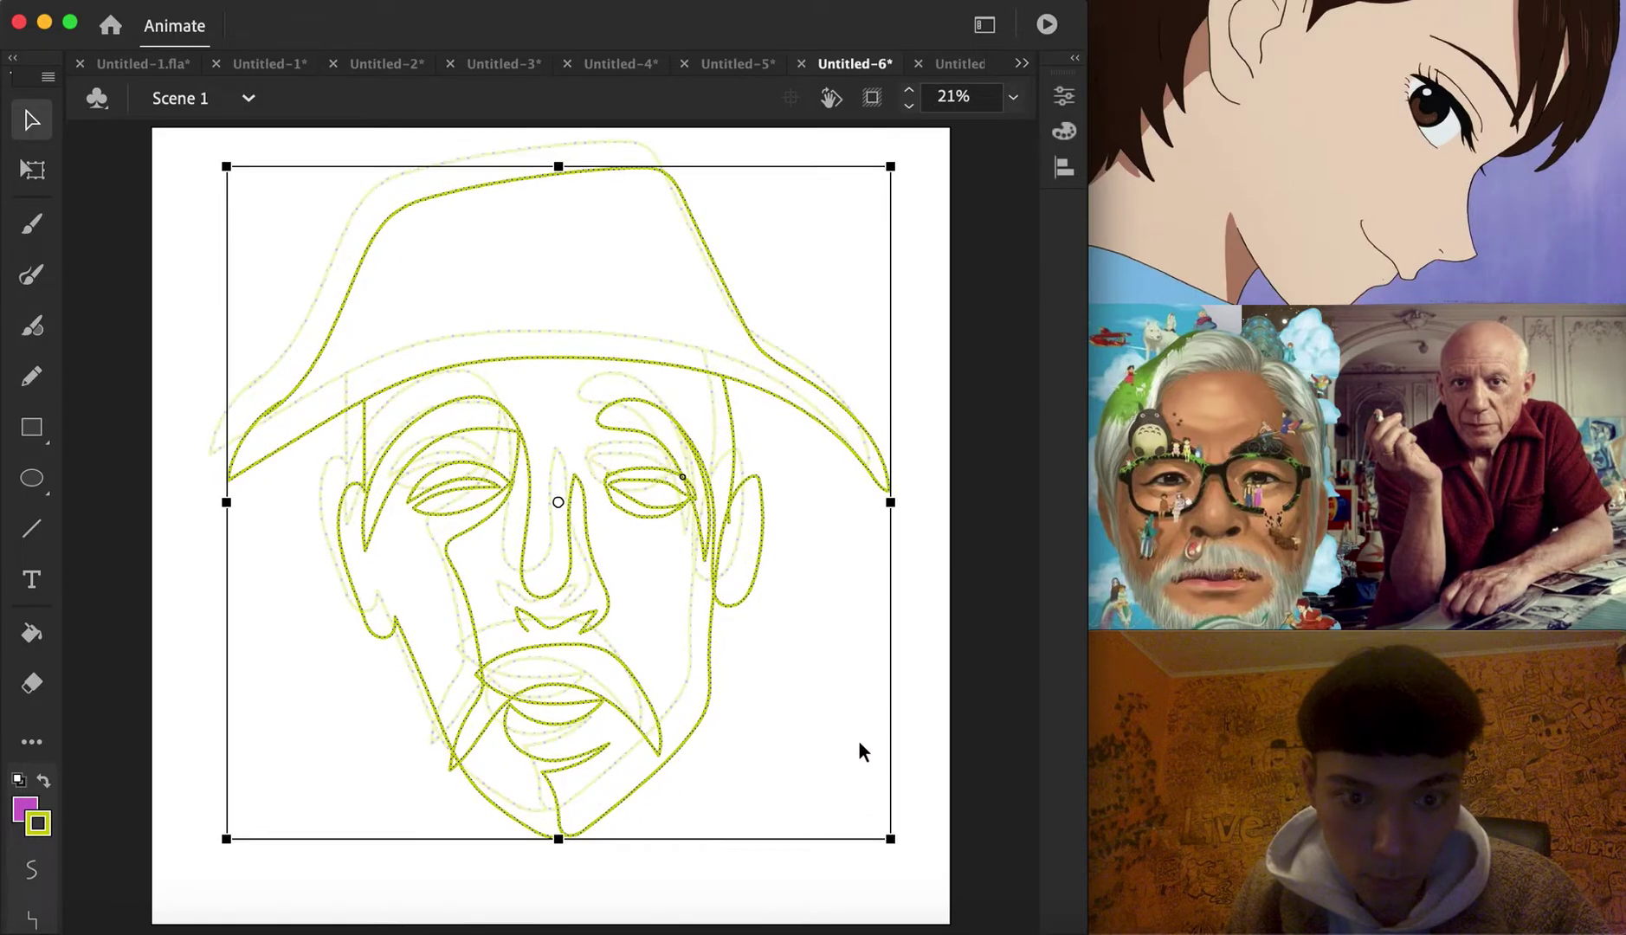
pyautogui.moveTo(891, 839); pyautogui.dragTo(855, 789)
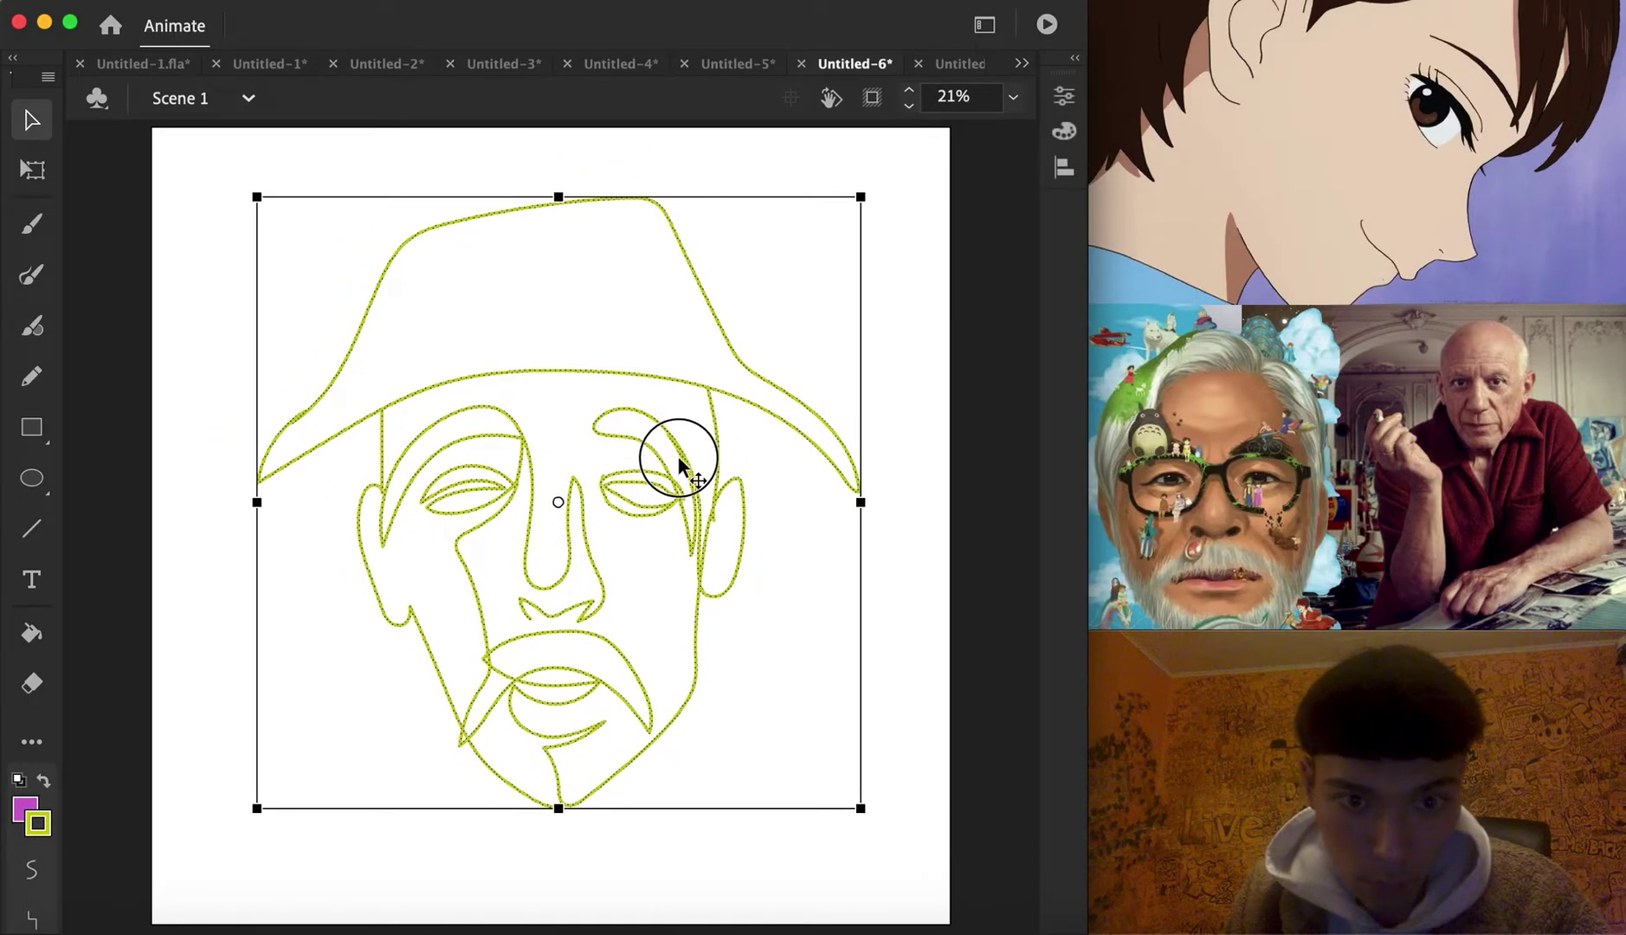
pyautogui.moveTo(678, 455); pyautogui.dragTo(681, 465)
pyautogui.click(138, 290)
# Draw a jagged beard outline from the lower lip around and below the chin with the lime-green brush
pyautogui.click(32, 275)
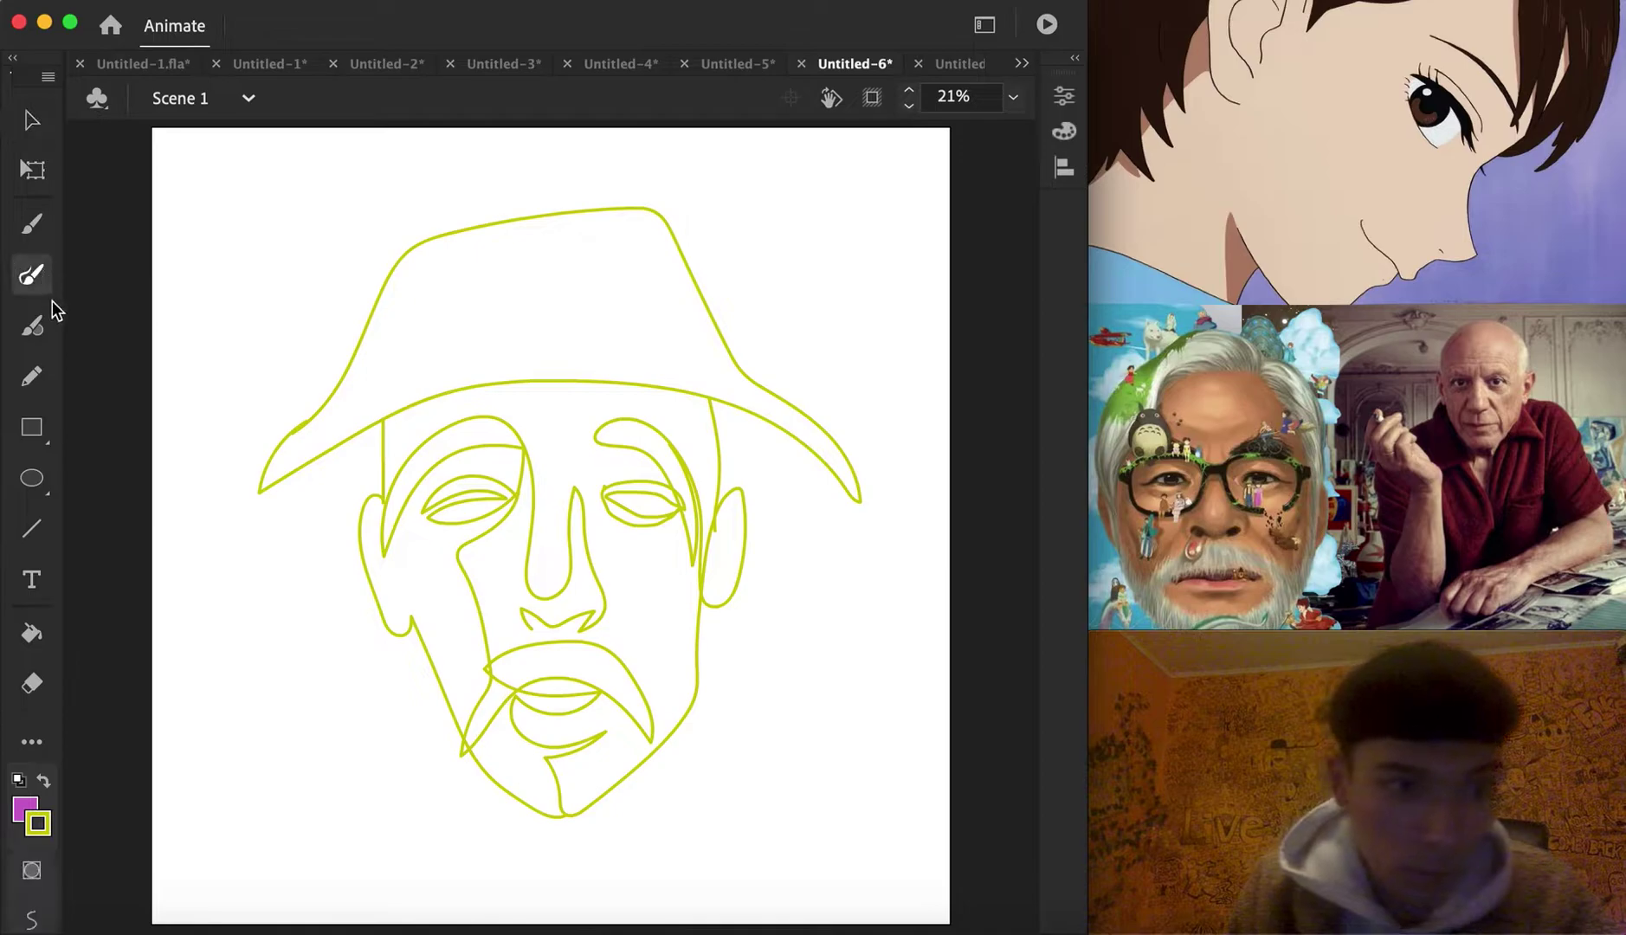
pyautogui.click(1013, 97)
pyautogui.click(1082, 286)
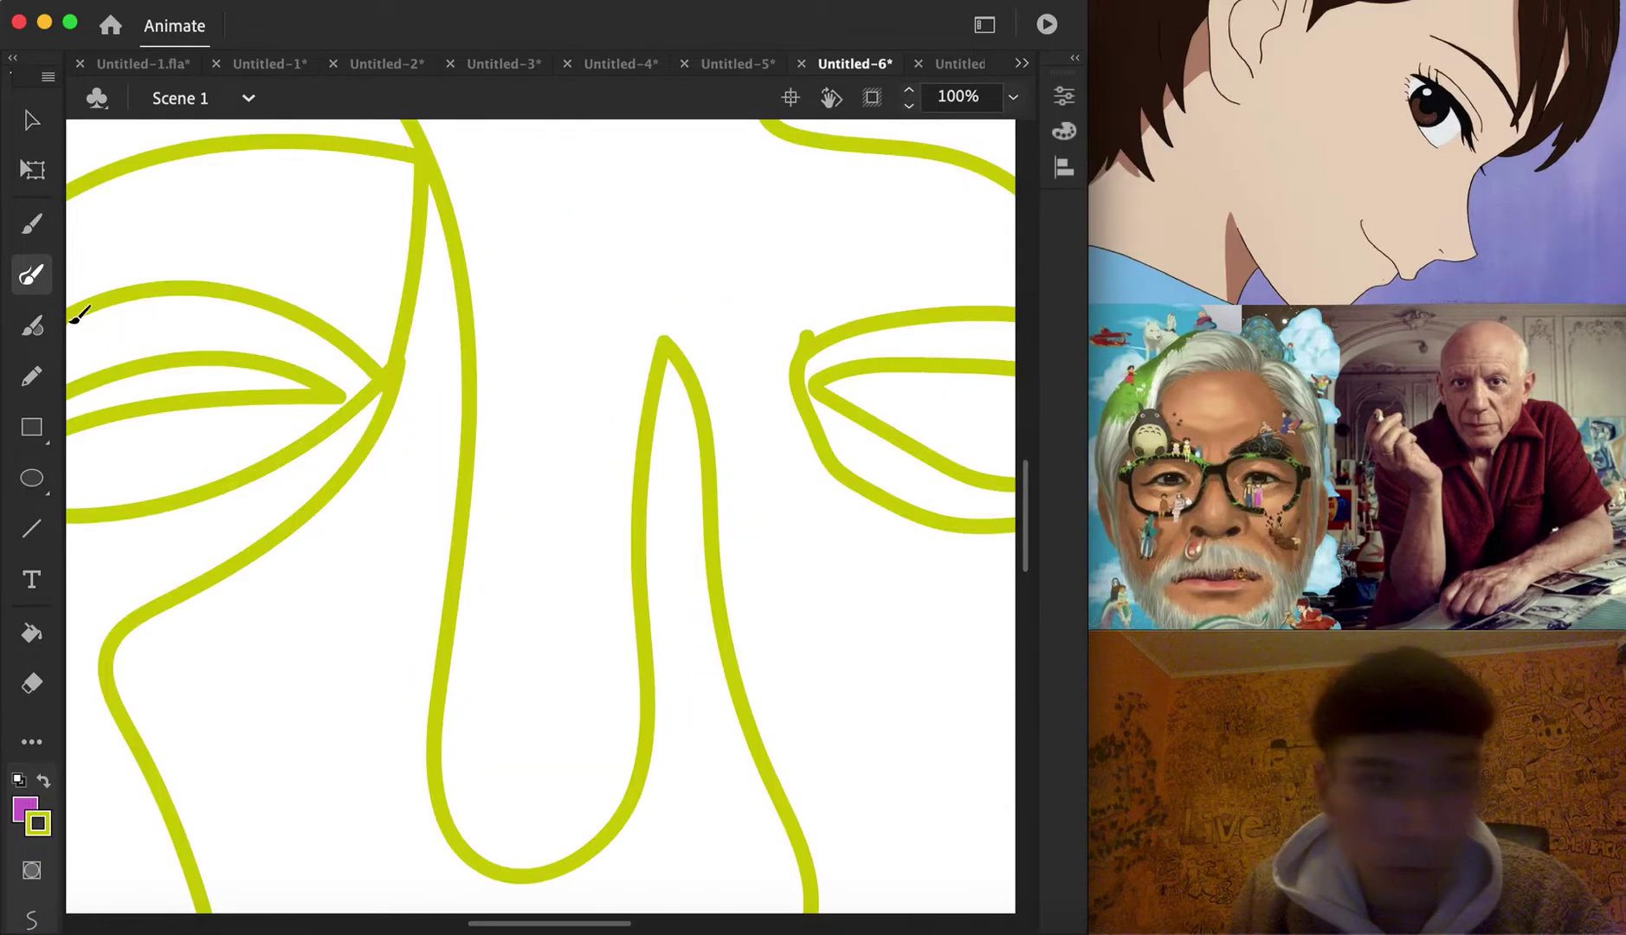
pyautogui.scroll(-10, 440, 498)
pyautogui.click(1014, 97)
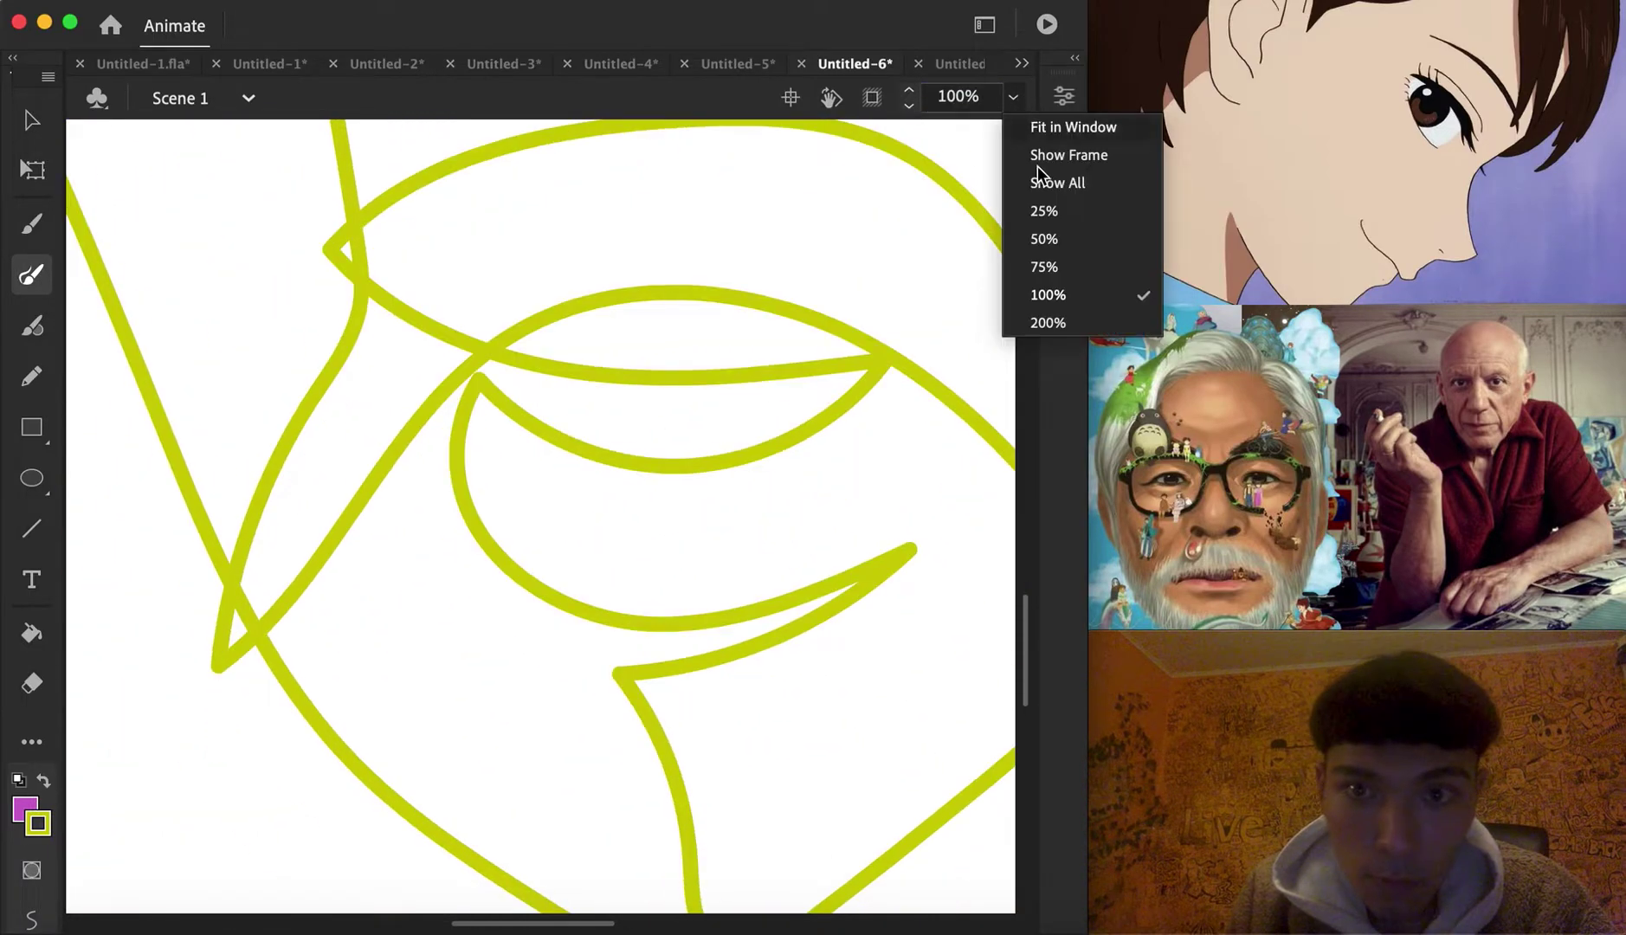
pyautogui.click(1045, 239)
pyautogui.scroll(-3, 635, 437)
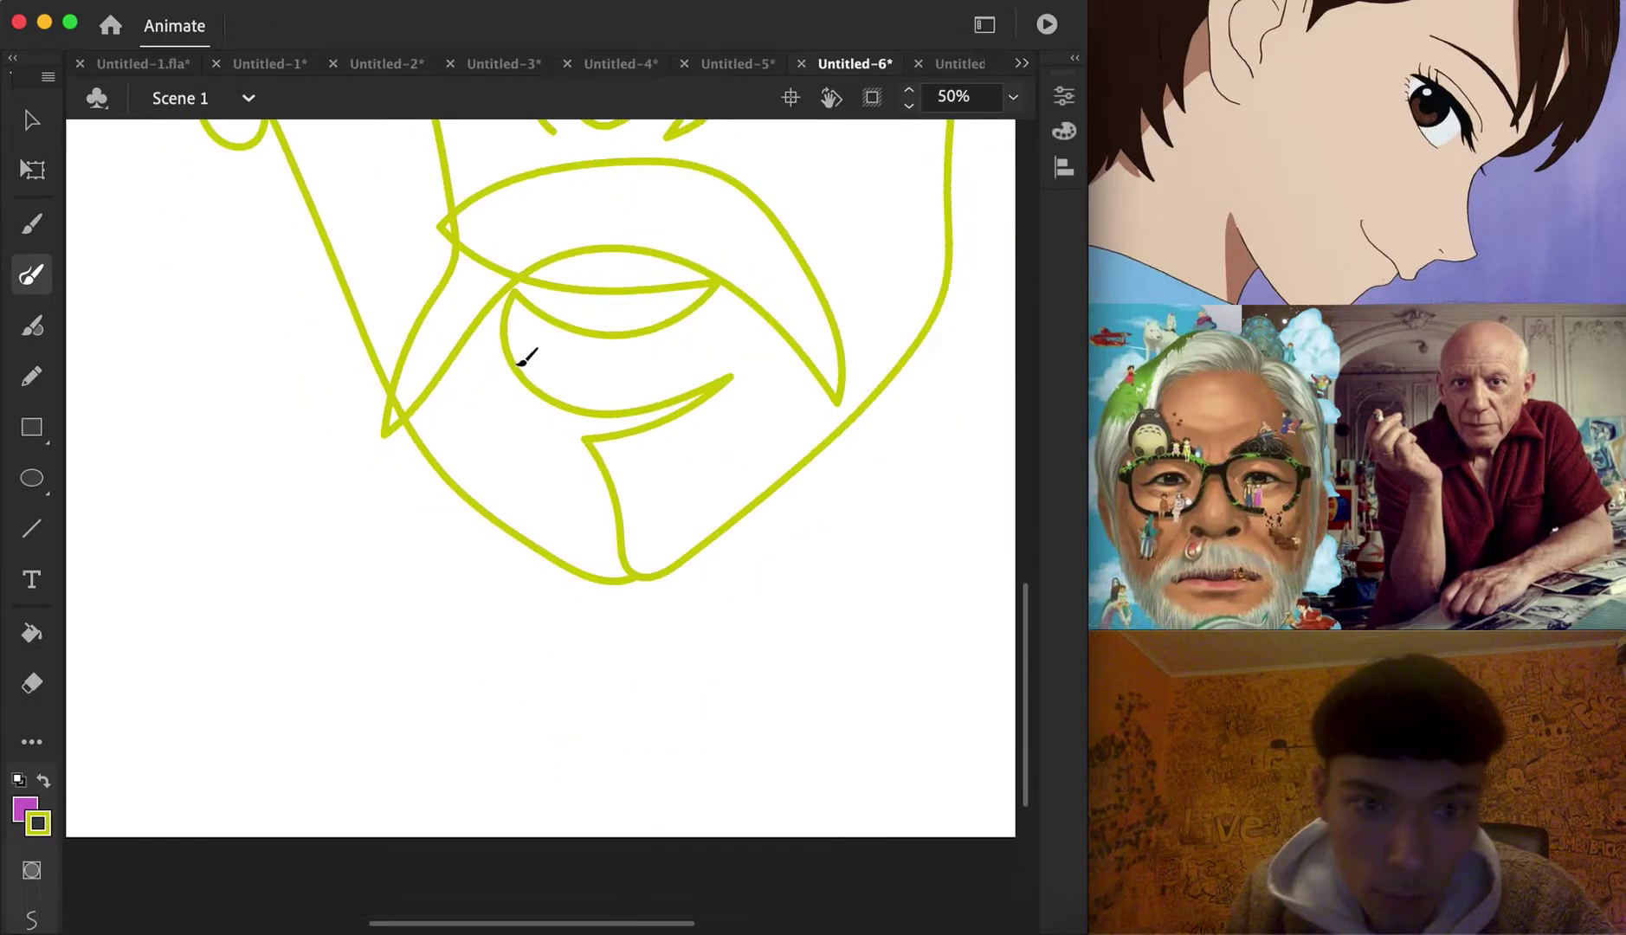
pyautogui.moveTo(520, 394)
pyautogui.mouseDown()
pyautogui.moveTo(413, 534)
pyautogui.moveTo(380, 724)
pyautogui.moveTo(459, 547)
pyautogui.moveTo(523, 752)
pyautogui.moveTo(549, 643)
pyautogui.moveTo(580, 789)
pyautogui.moveTo(660, 676)
pyautogui.moveTo(770, 627)
pyautogui.moveTo(810, 731)
pyautogui.moveTo(830, 502)
pyautogui.moveTo(863, 486)
pyautogui.moveTo(723, 394)
pyautogui.mouseUp()
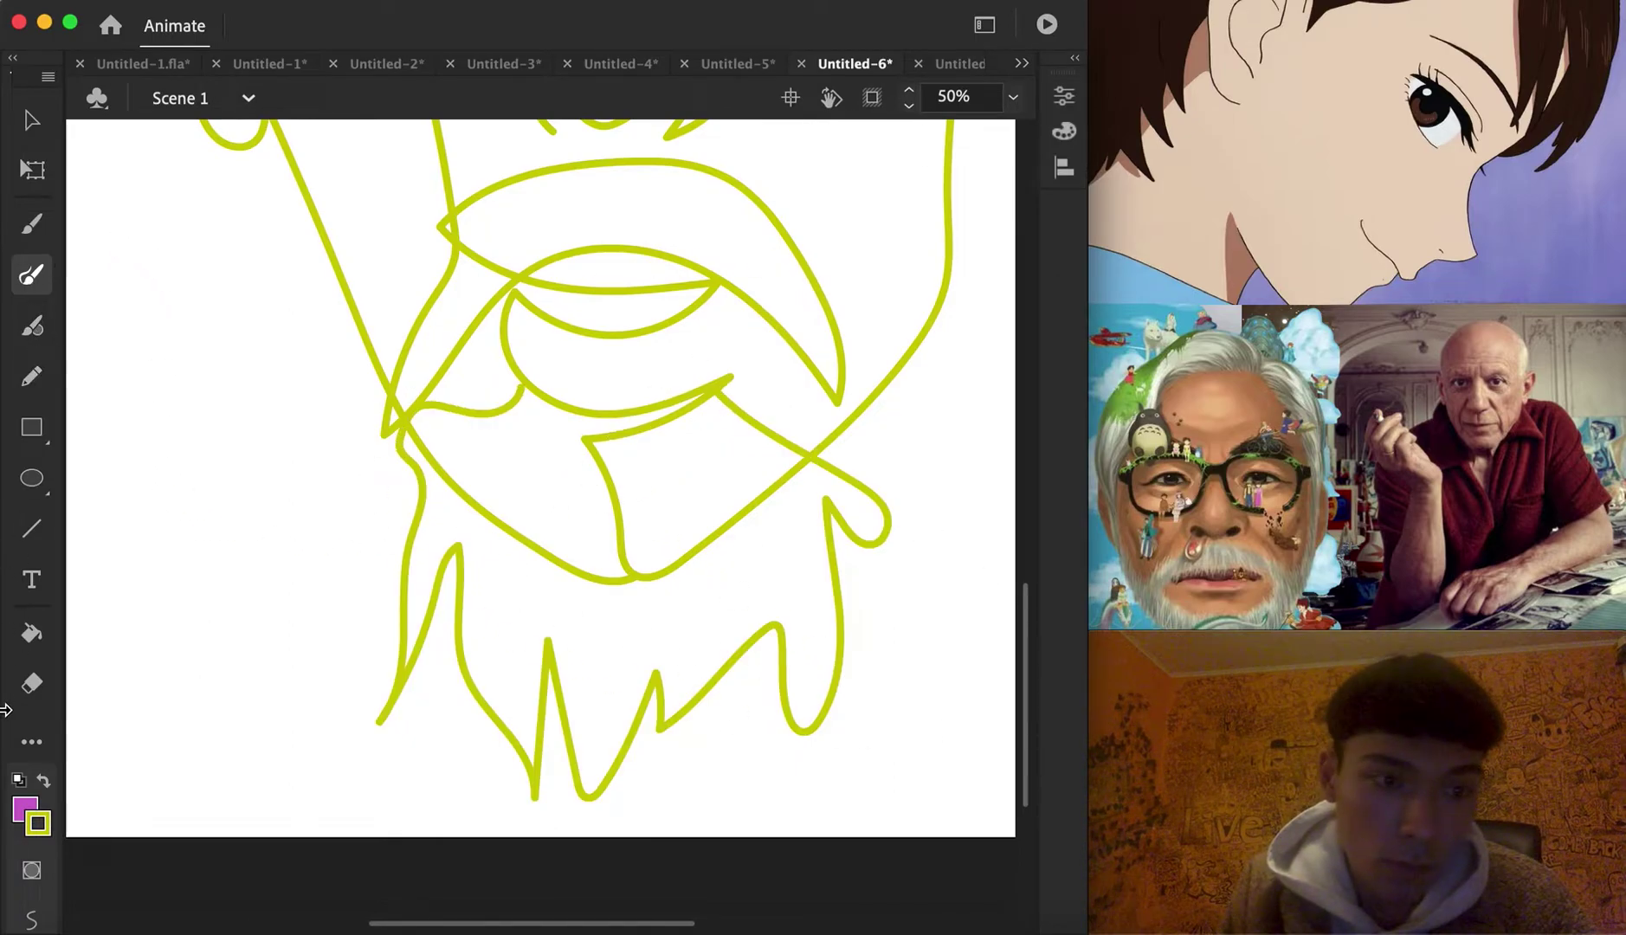
# Sample the lime-green outline as the fill colour and fill the lower beard below the jawline
pyautogui.click(32, 643)
pyautogui.click(31, 814)
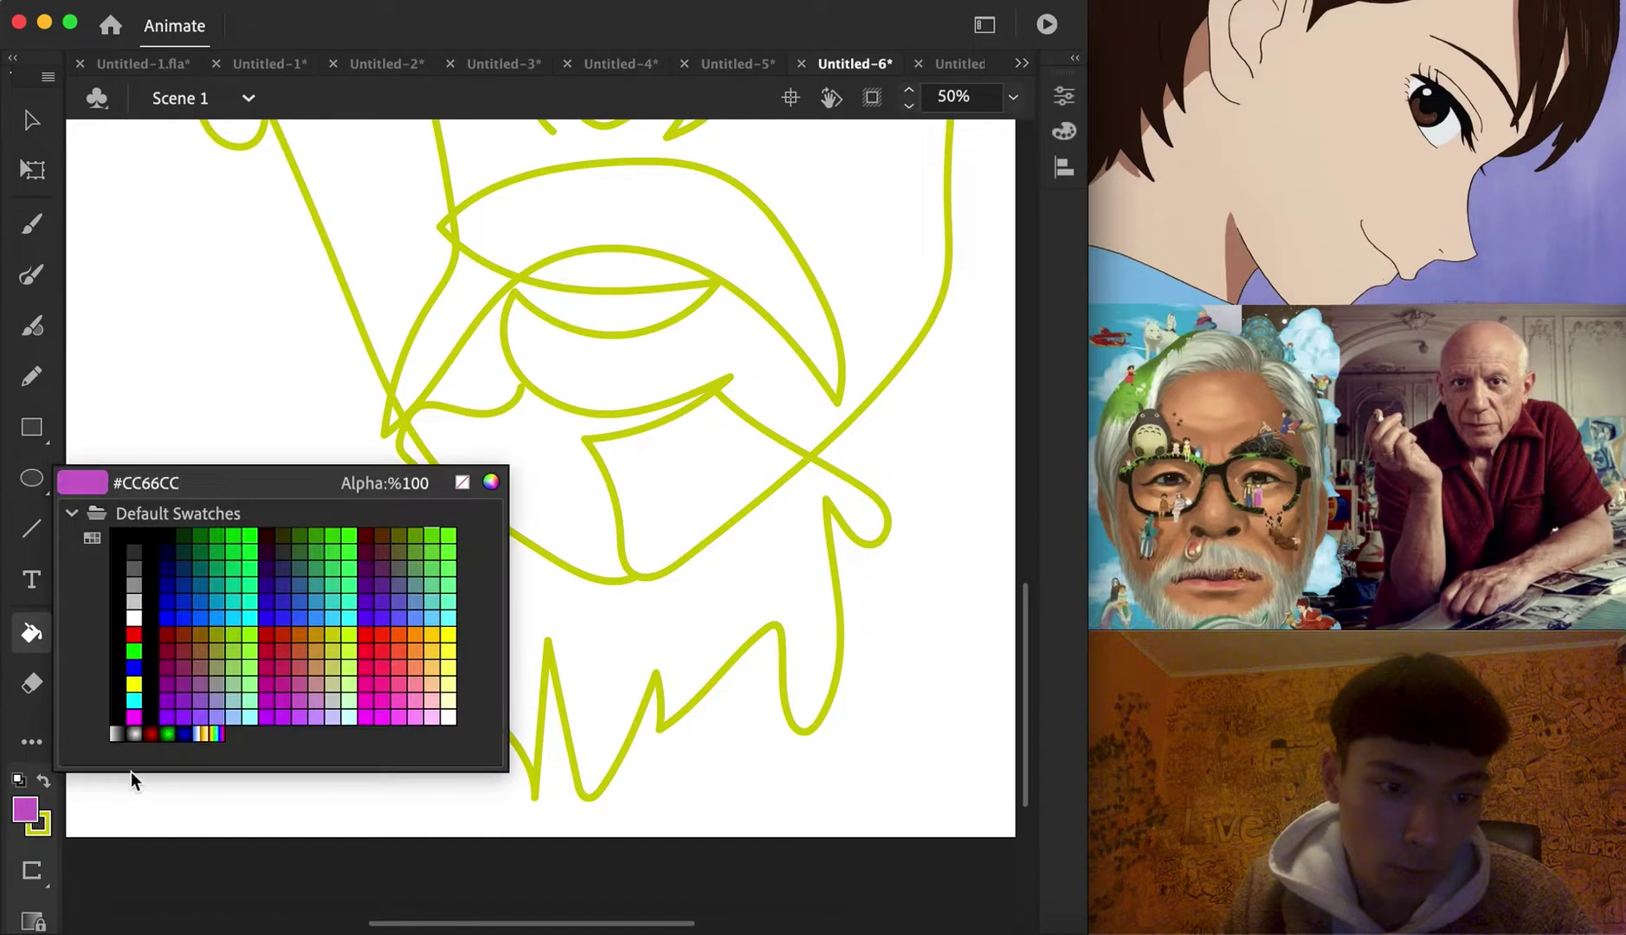
pyautogui.click(600, 459)
pyautogui.click(580, 494)
pyautogui.press('super+z')
pyautogui.click(676, 592)
pyautogui.click(491, 374)
pyautogui.click(675, 475)
pyautogui.click(632, 200)
pyautogui.scroll(5, 552, 373)
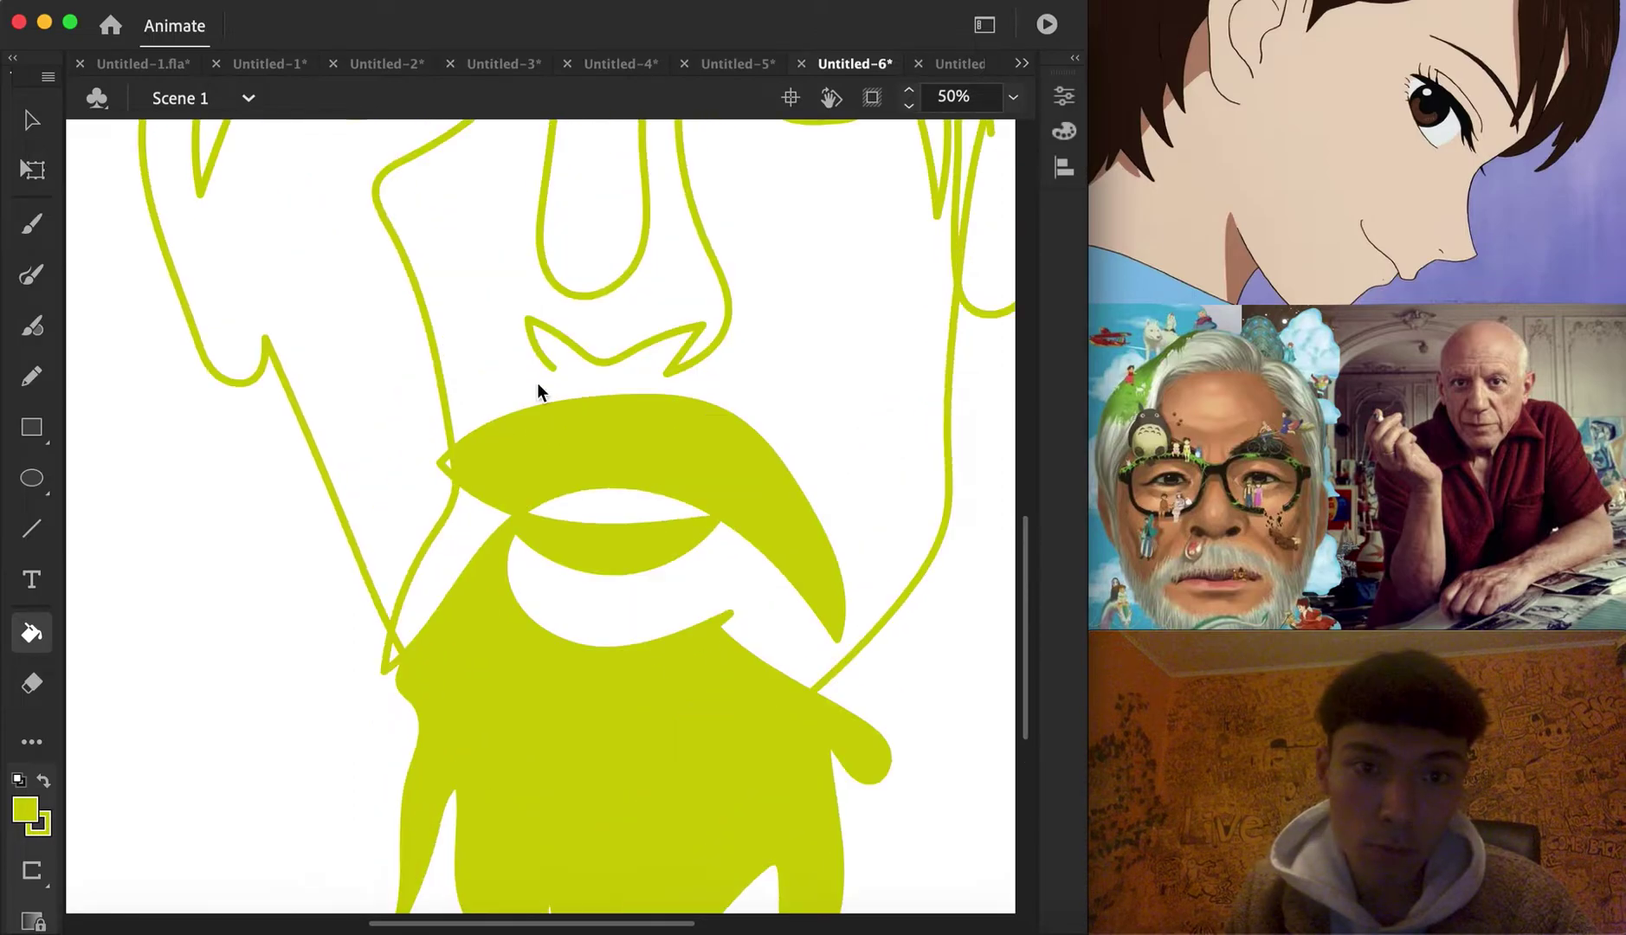
pyautogui.press('super+z')
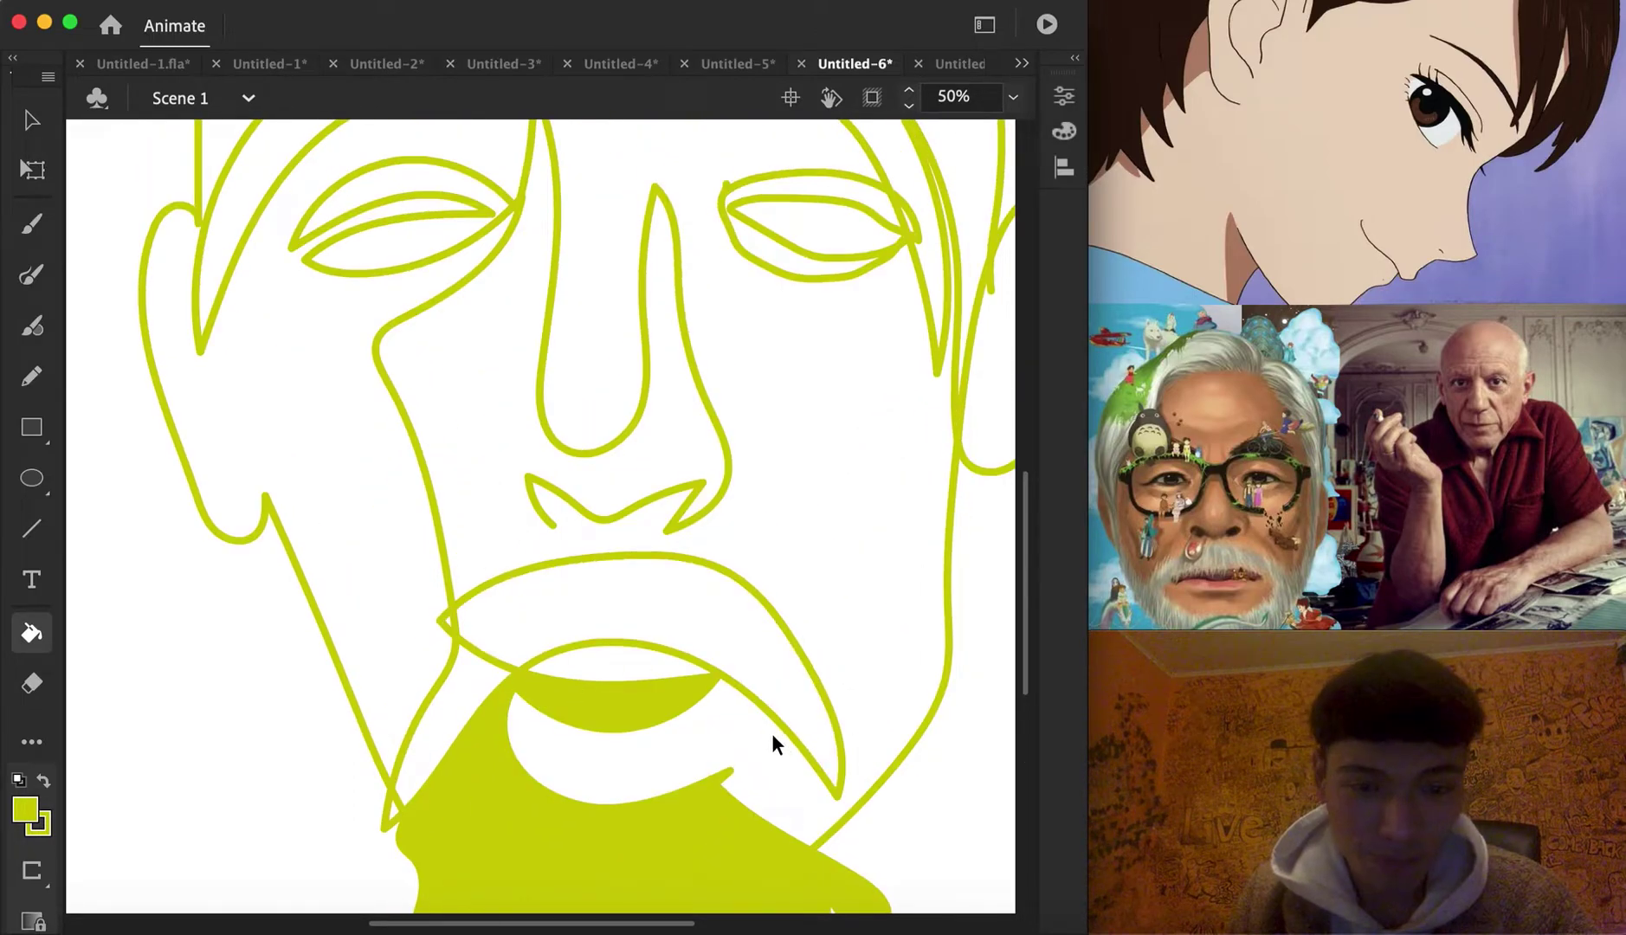
pyautogui.press('super+z')
pyautogui.press('super+z')
# Fill the left part of the beard around the lower lip and the whole moustache with lime green
pyautogui.click(32, 119)
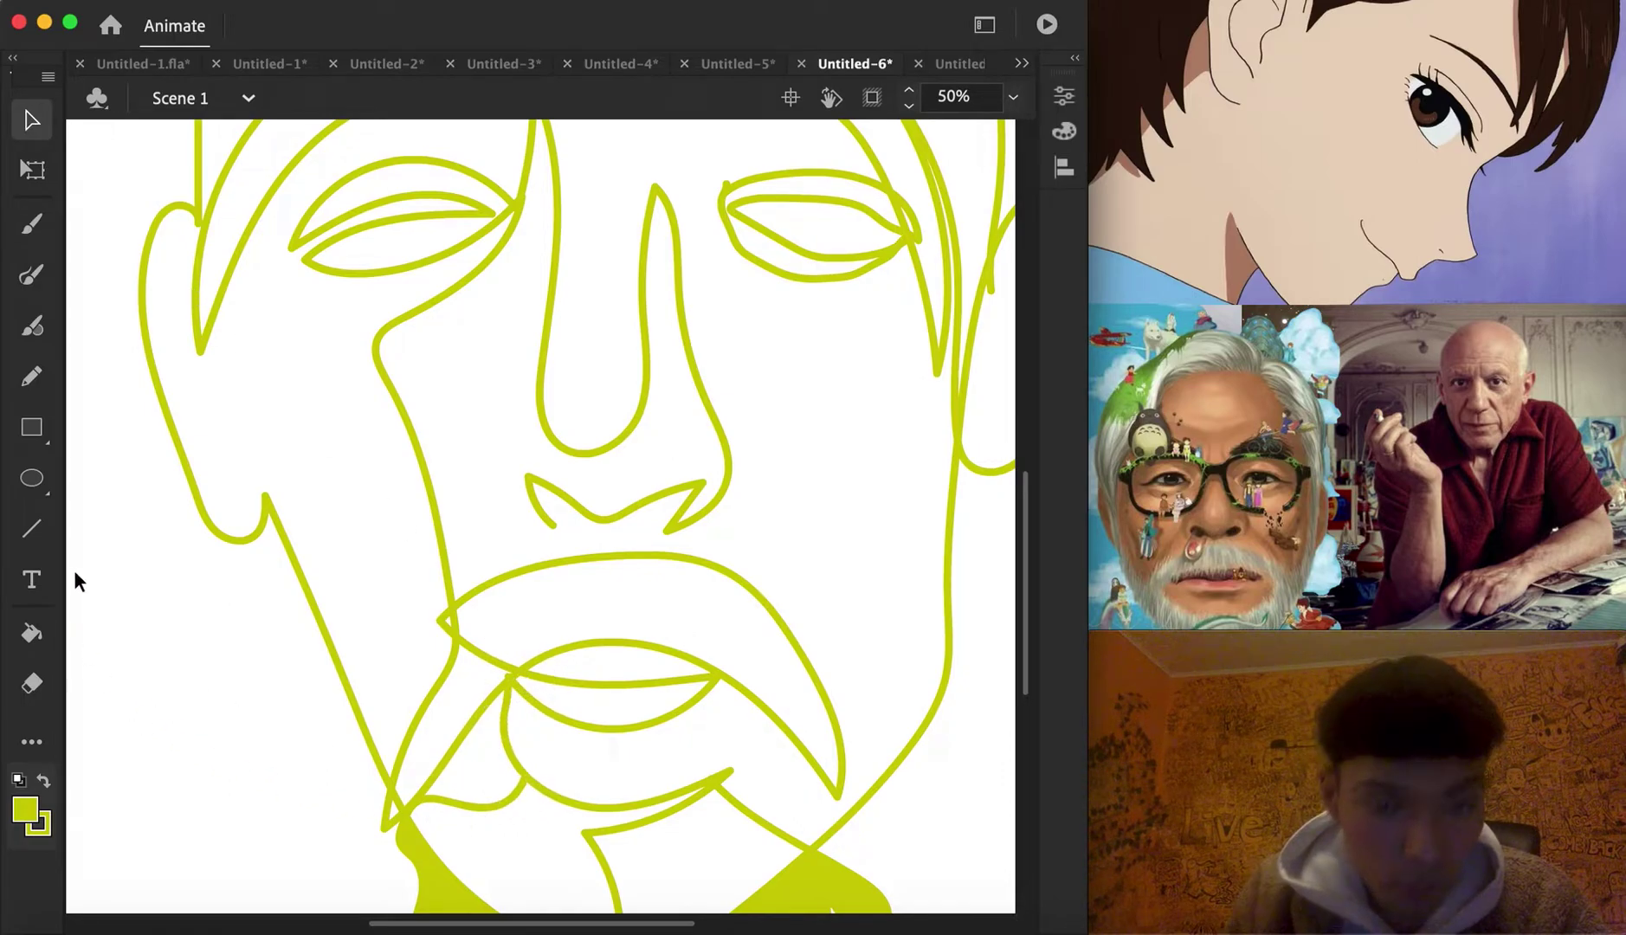
pyautogui.click(32, 633)
pyautogui.click(464, 791)
pyautogui.click(530, 848)
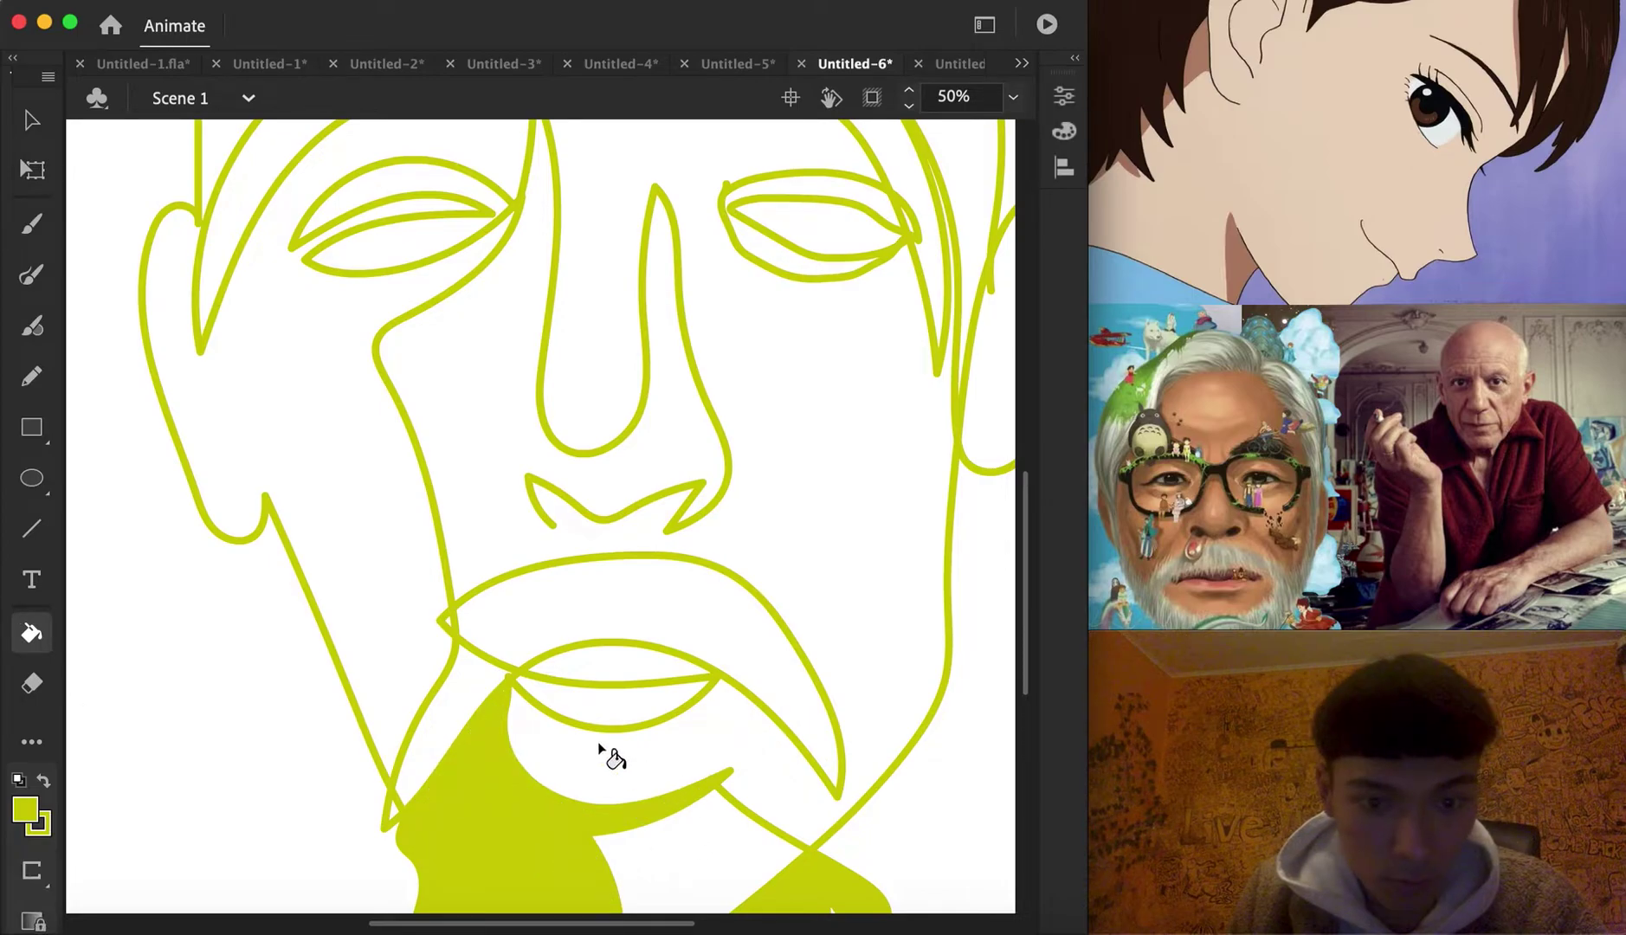
pyautogui.click(518, 622)
pyautogui.click(466, 694)
pyautogui.scroll(-2, 732, 692)
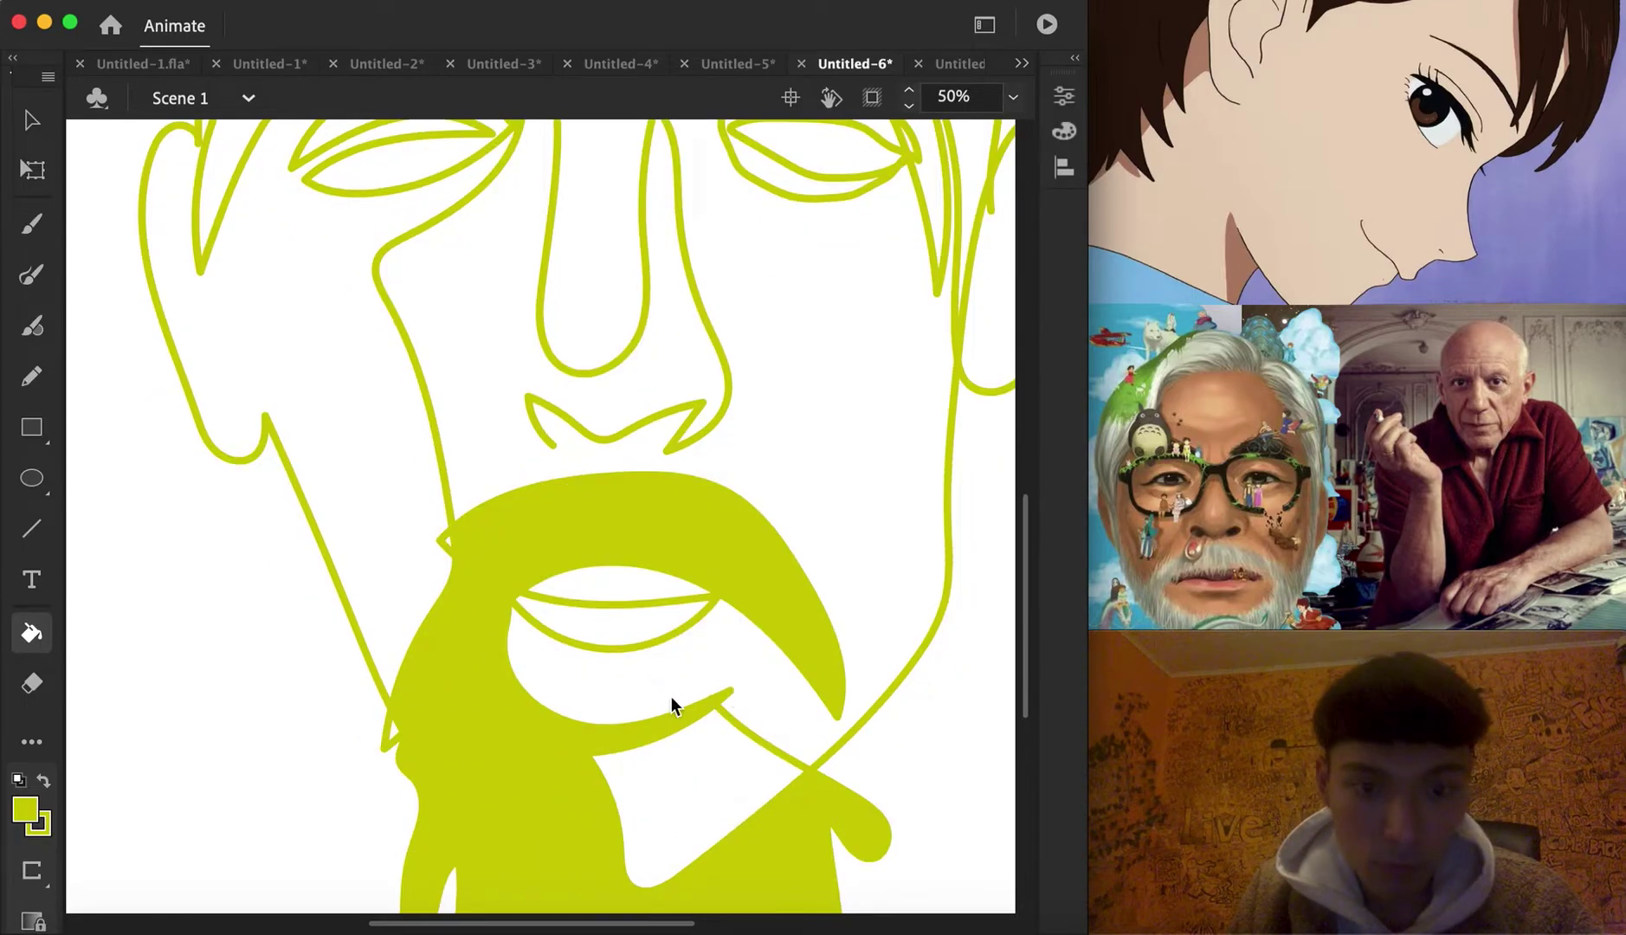
# Fill the remaining right part of the beard and both eyebrows with lime green
pyautogui.scroll(-8, 671, 696)
pyautogui.click(684, 485)
pyautogui.scroll(6, 813, 514)
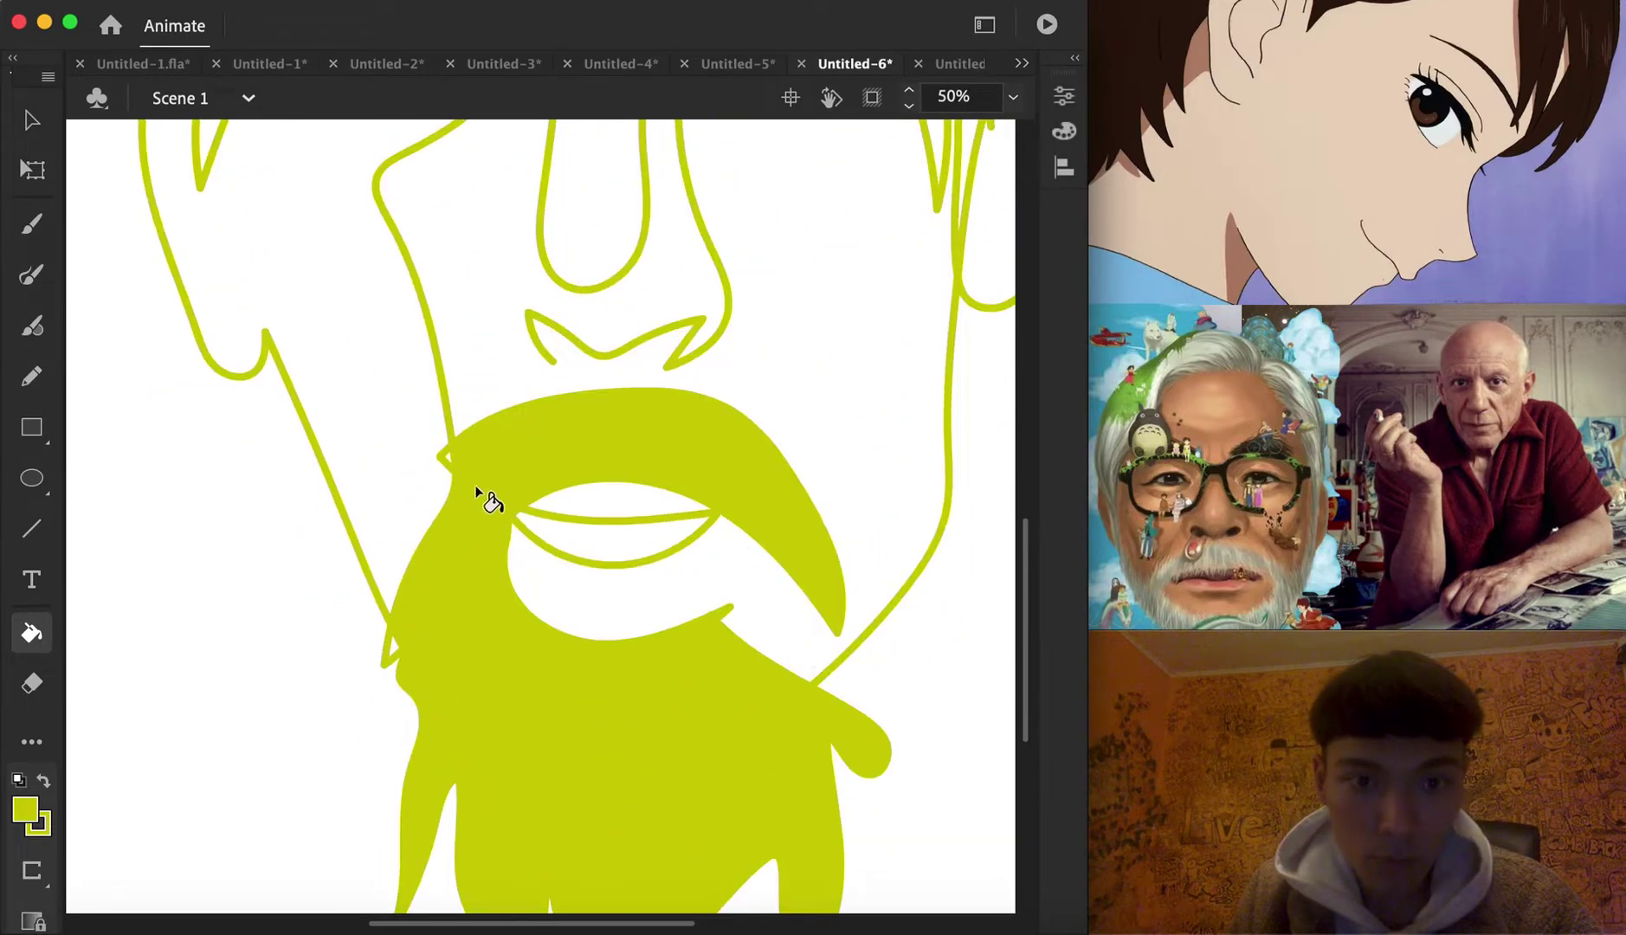
pyautogui.scroll(11, 530, 549)
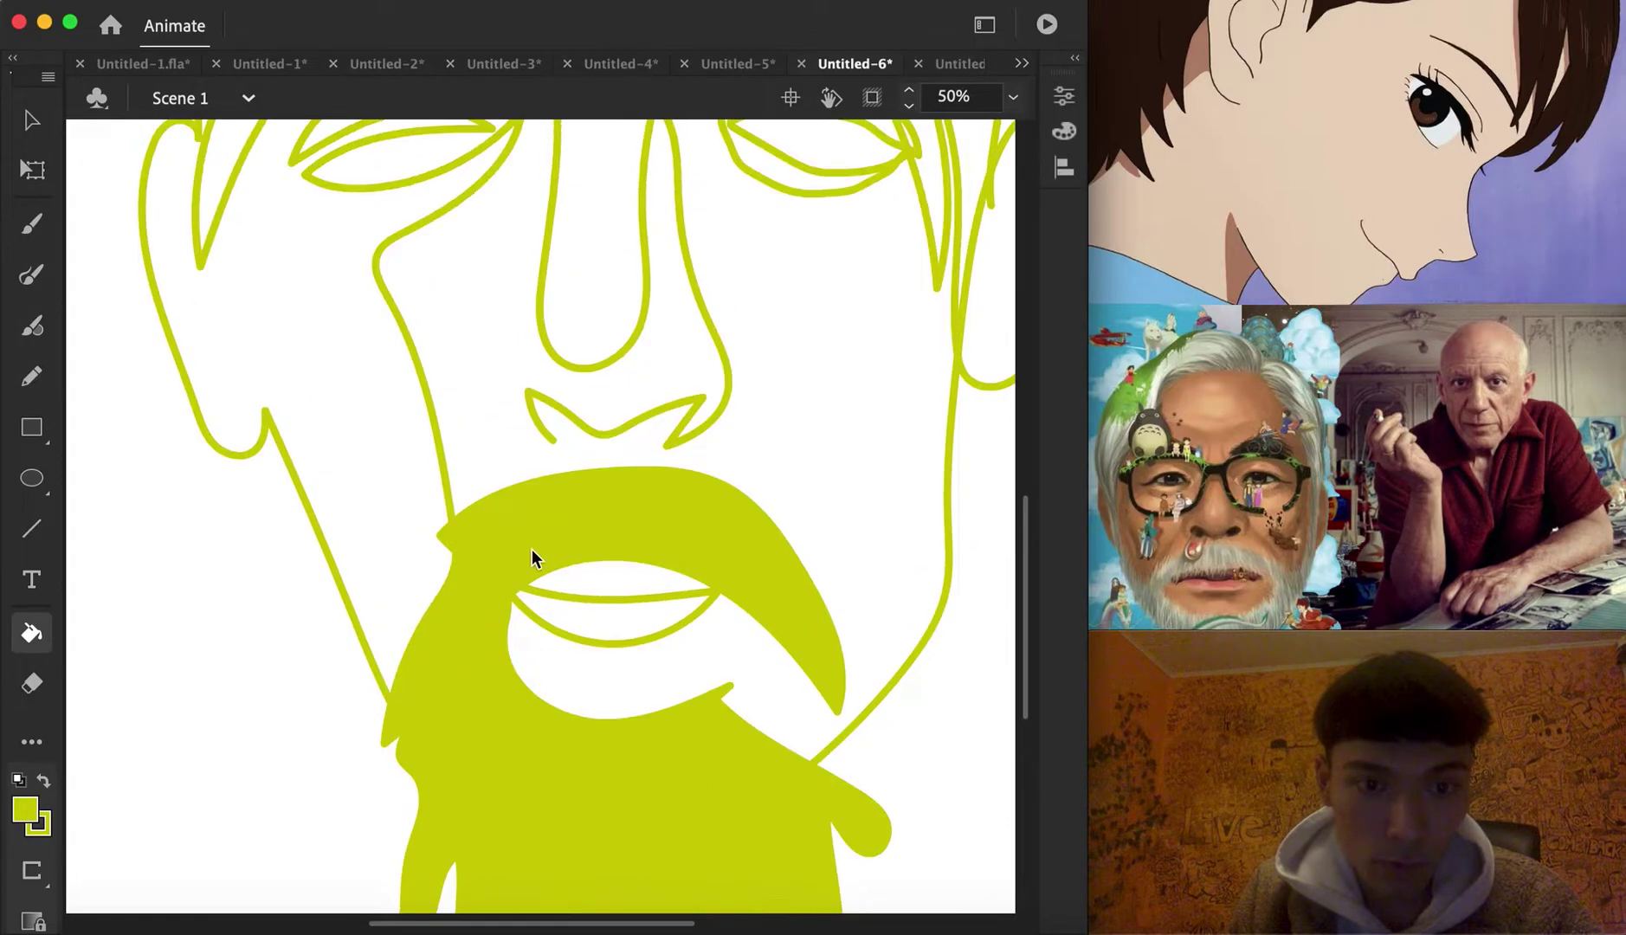
pyautogui.click(363, 368)
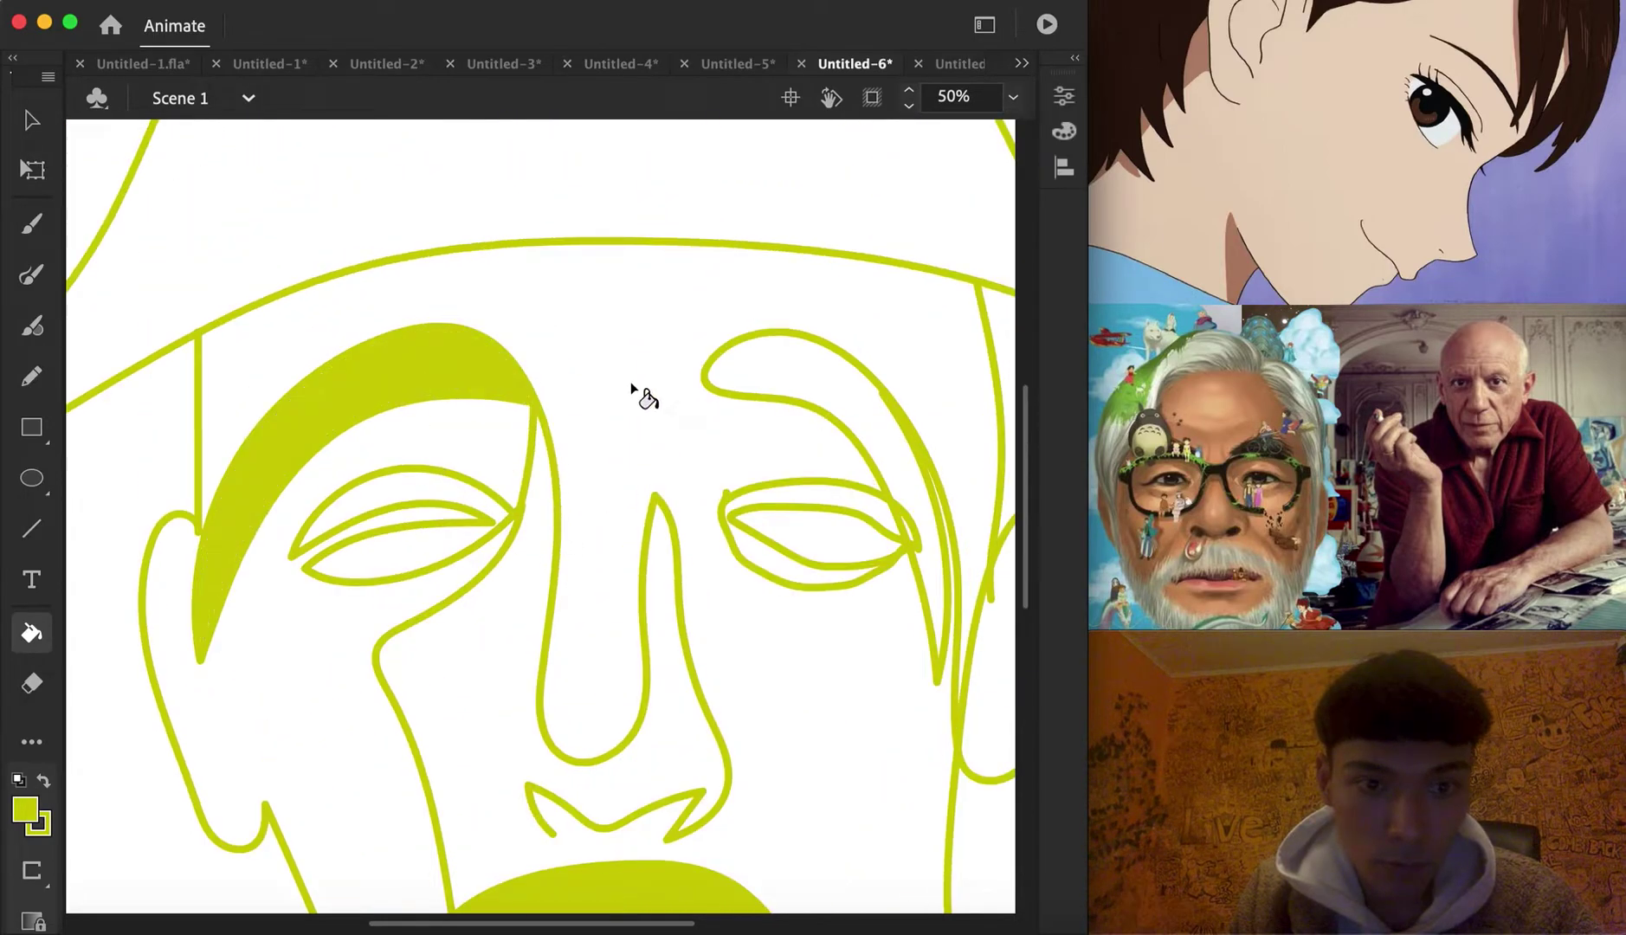
pyautogui.click(849, 394)
pyautogui.hscroll(5, 914, 563)
pyautogui.click(658, 534)
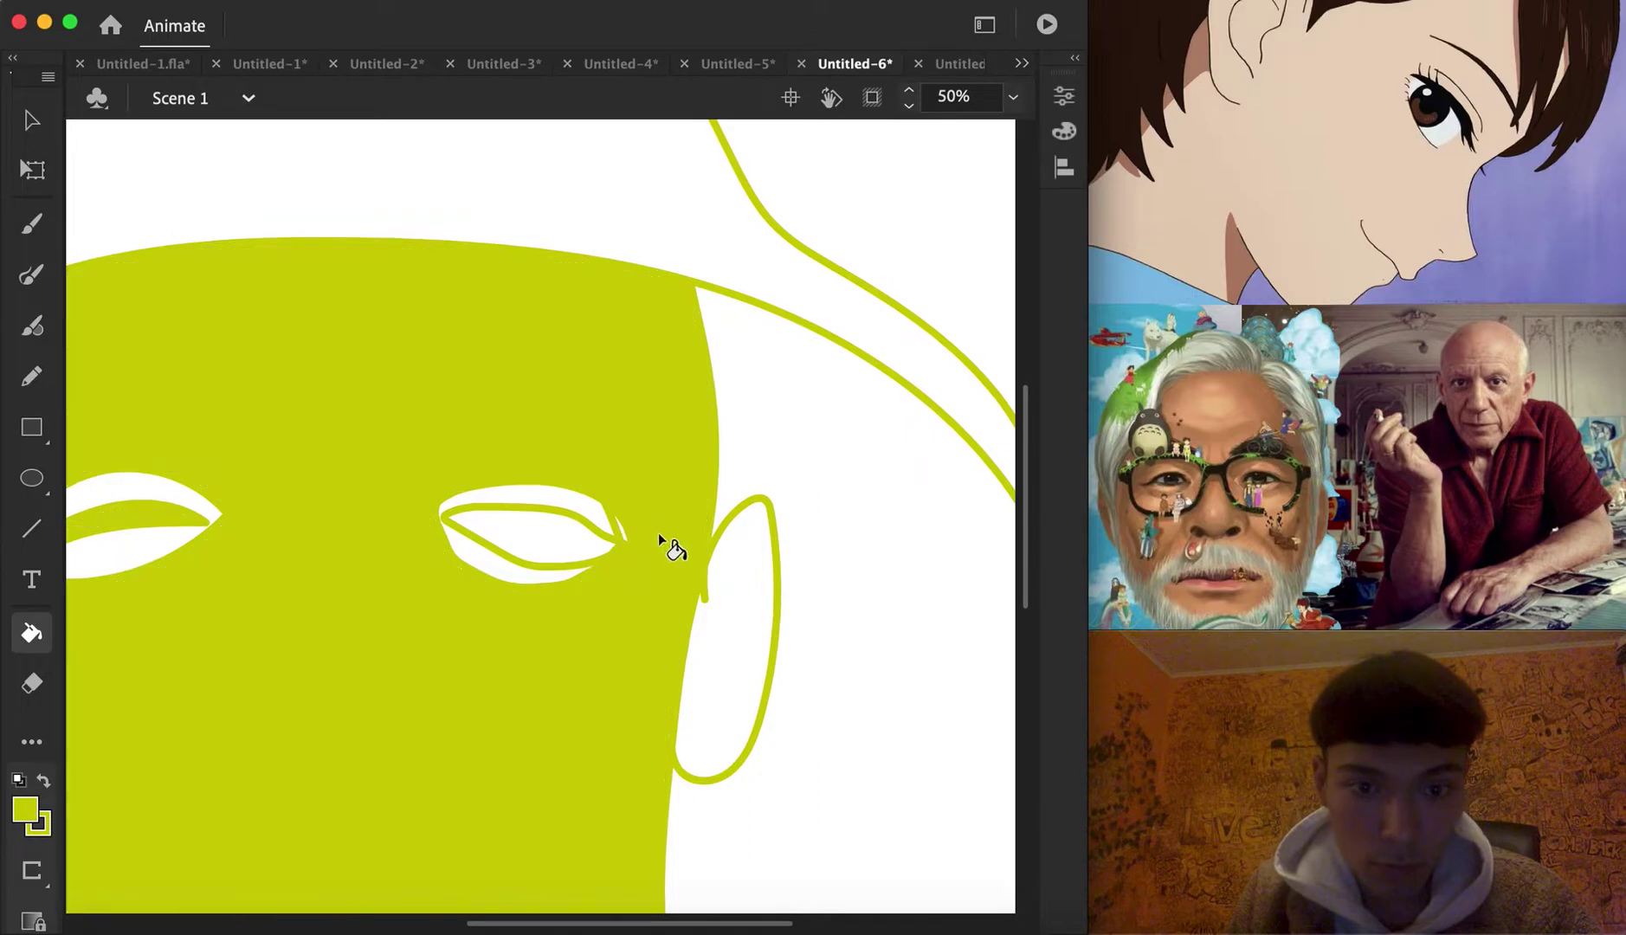
pyautogui.press('super+z')
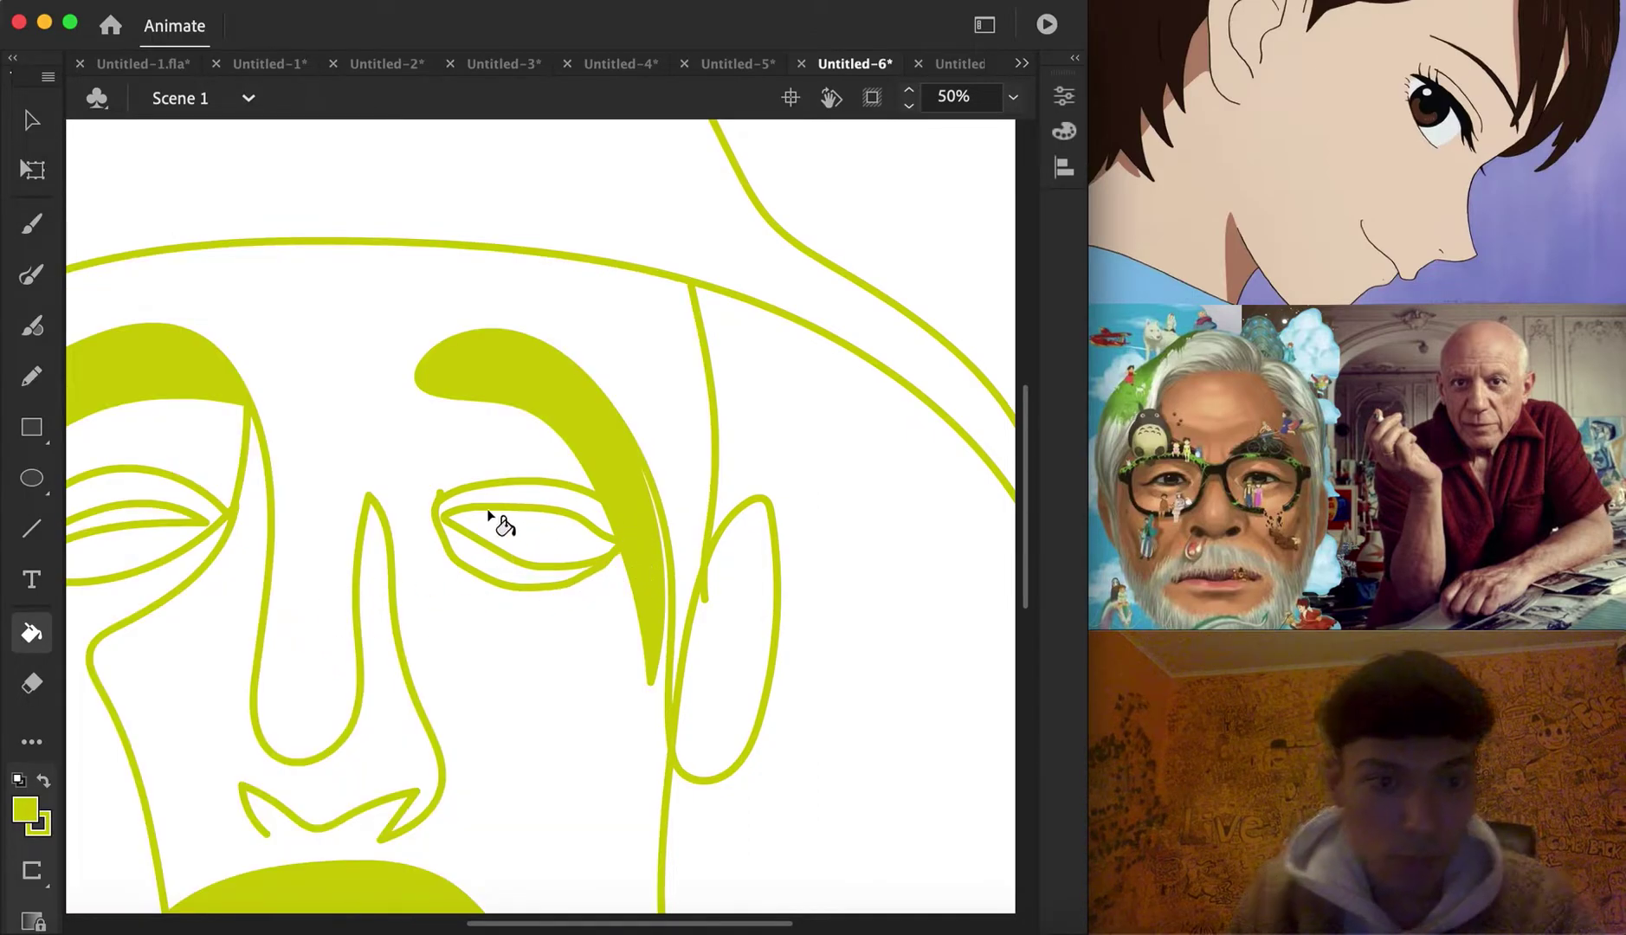
# Set the fill colour to dark green and fill the face with it
pyautogui.click(26, 810)
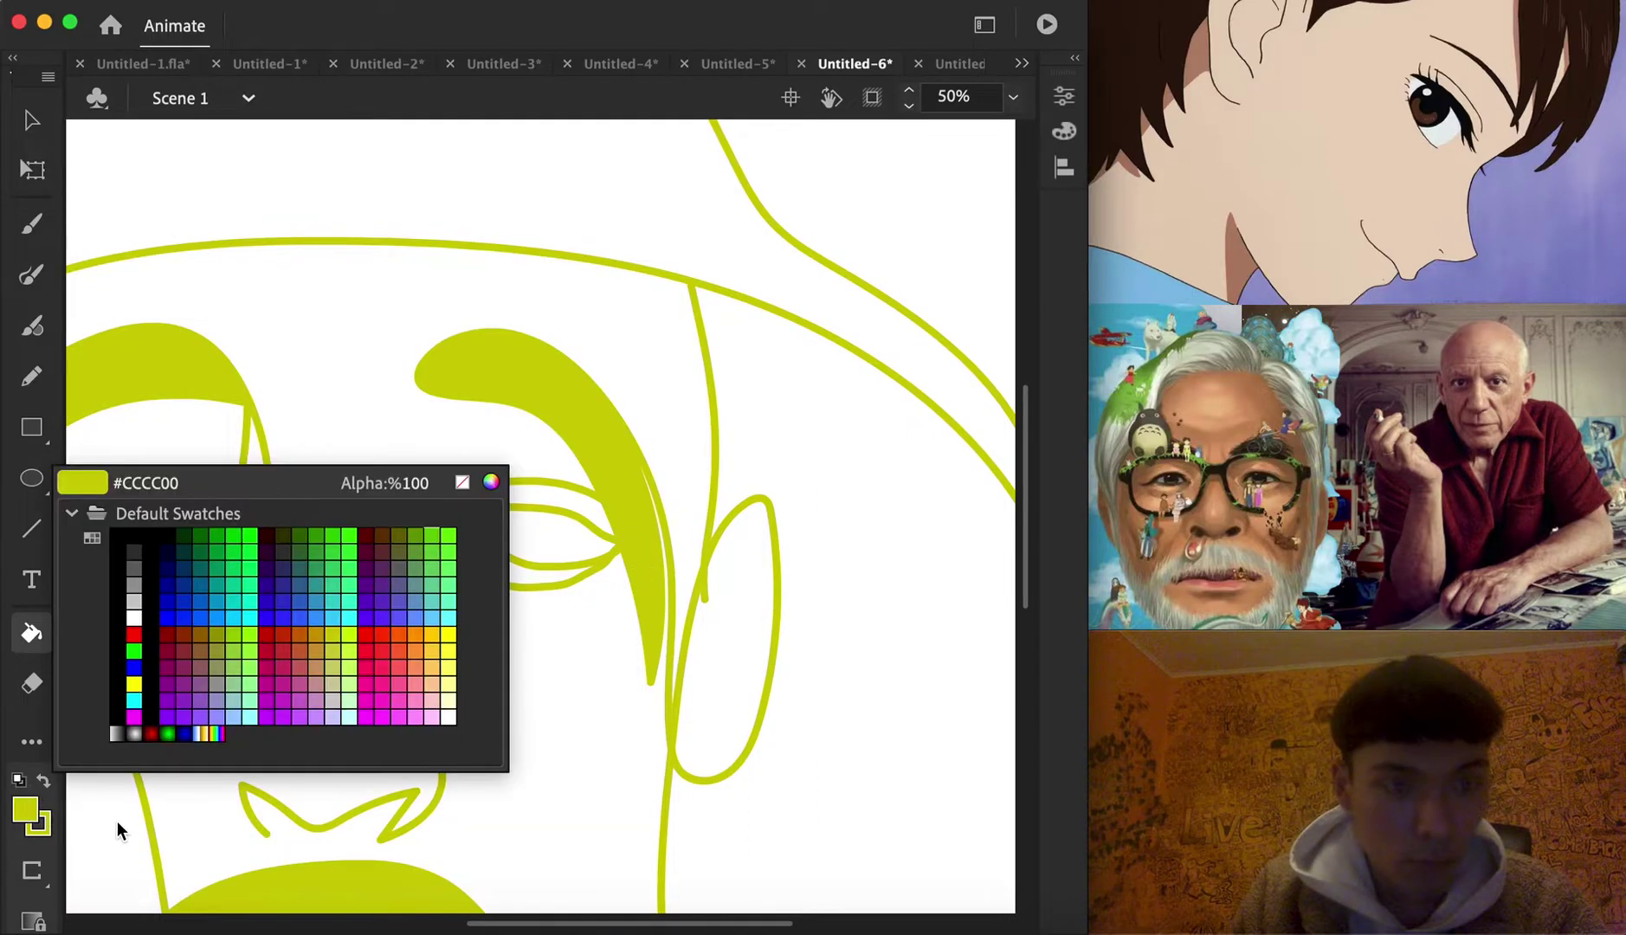
pyautogui.click(416, 536)
pyautogui.click(410, 447)
# Set the fill colour to medium blue and fill the outer areas of both eyes
pyautogui.hscroll(-2, 586, 564)
pyautogui.scroll(-5, 563, 572)
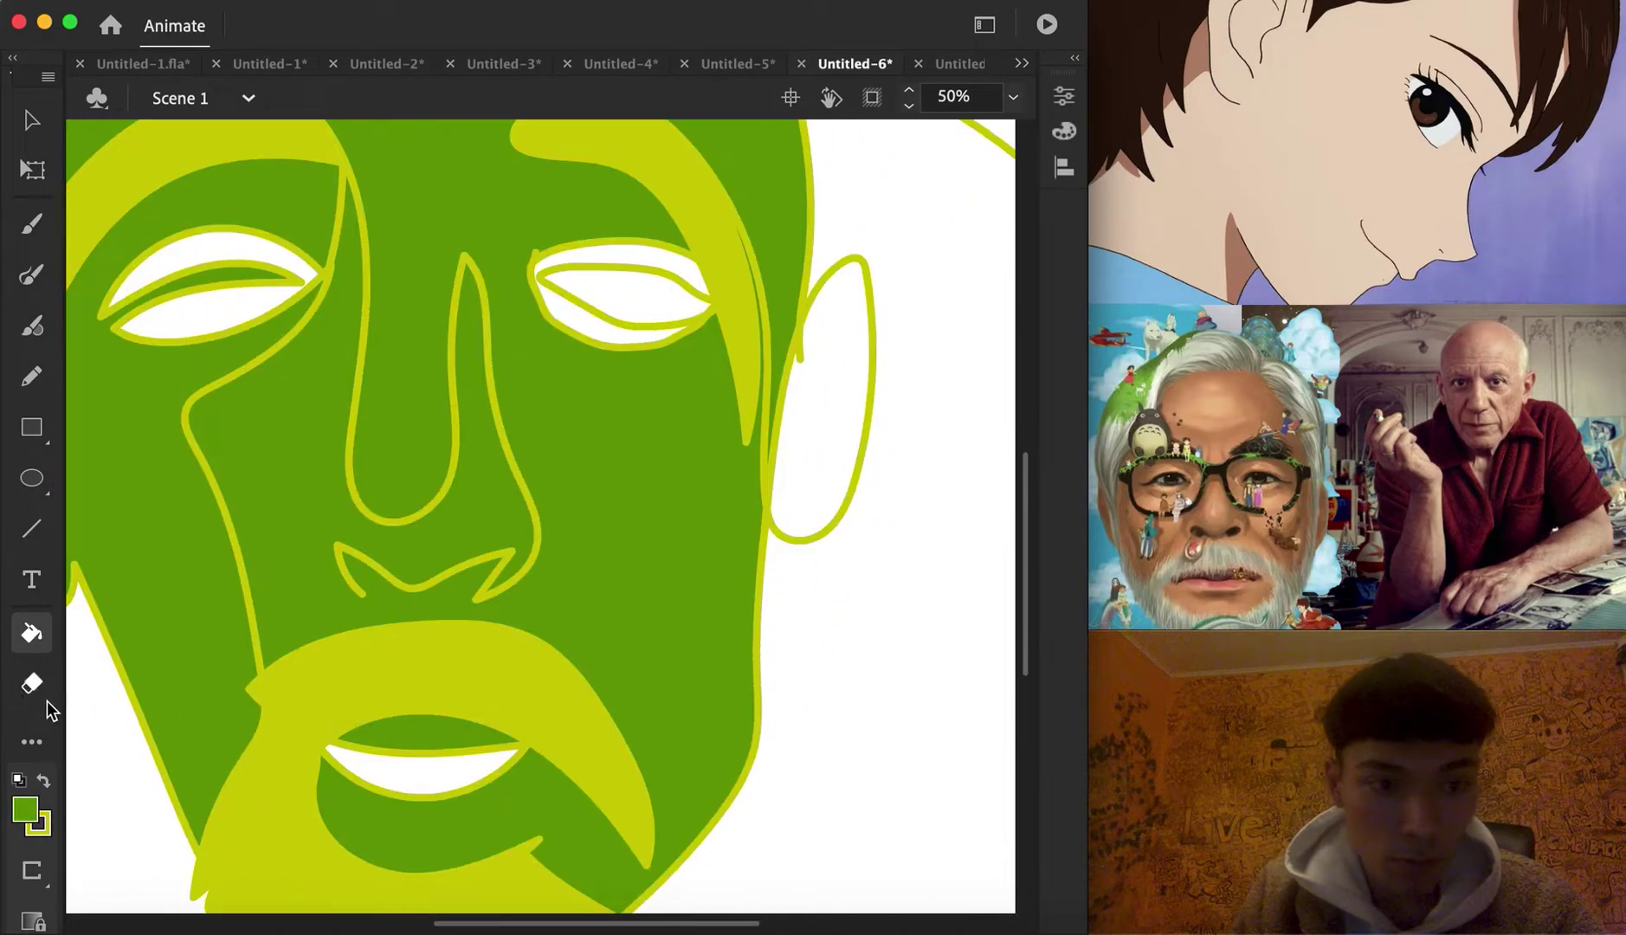
pyautogui.click(29, 813)
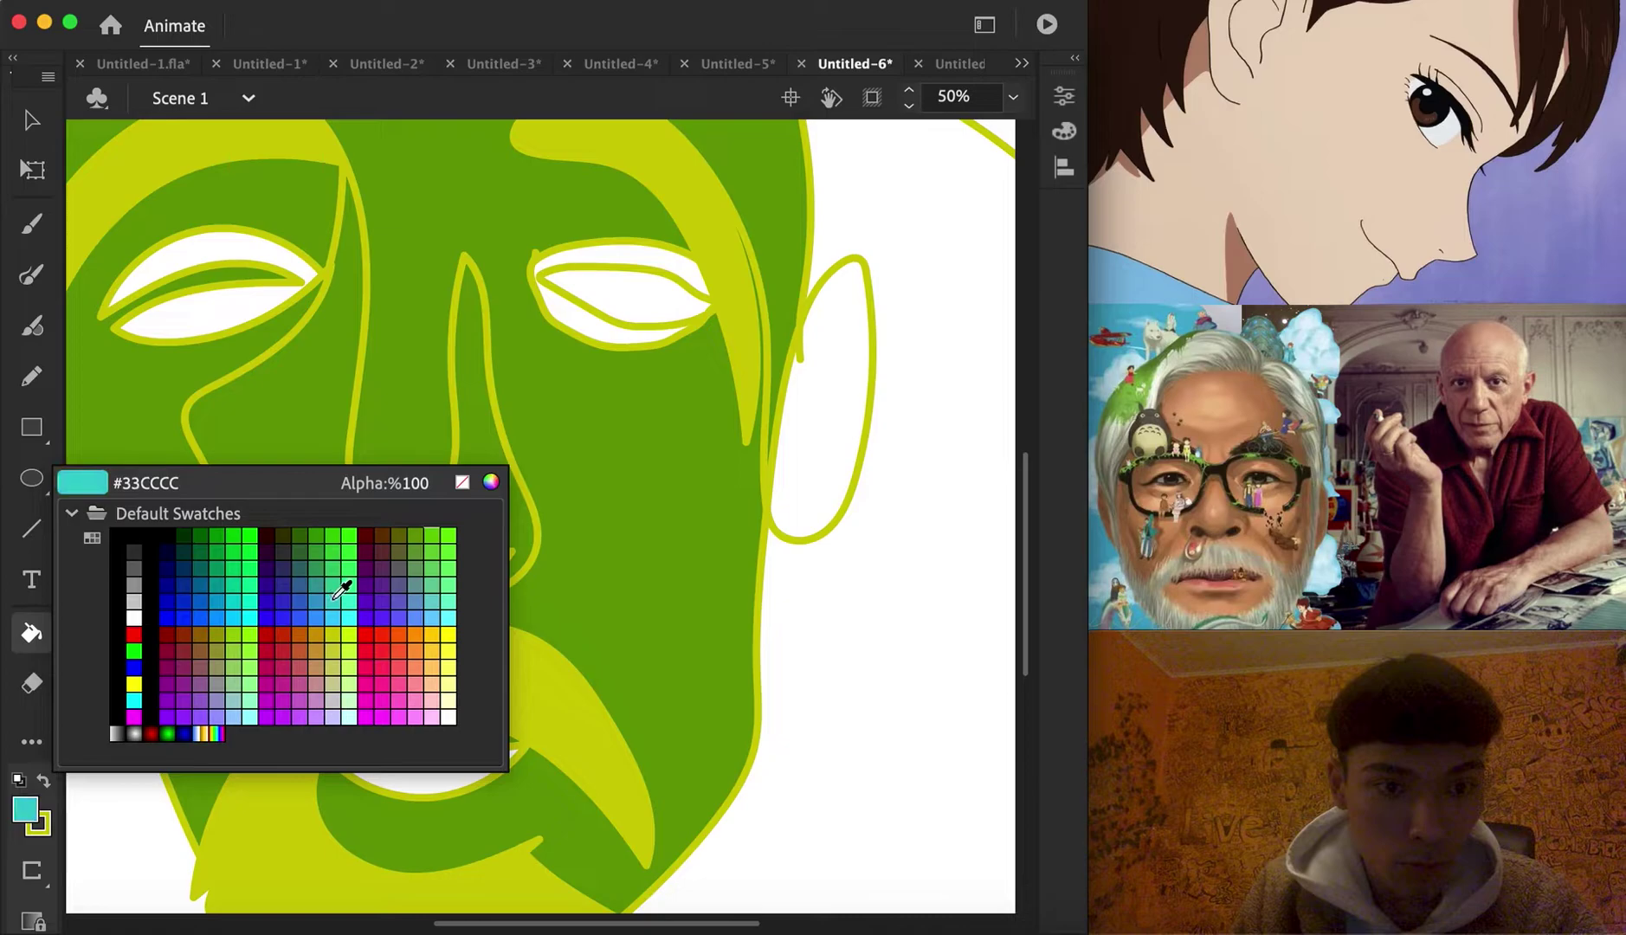
pyautogui.click(333, 589)
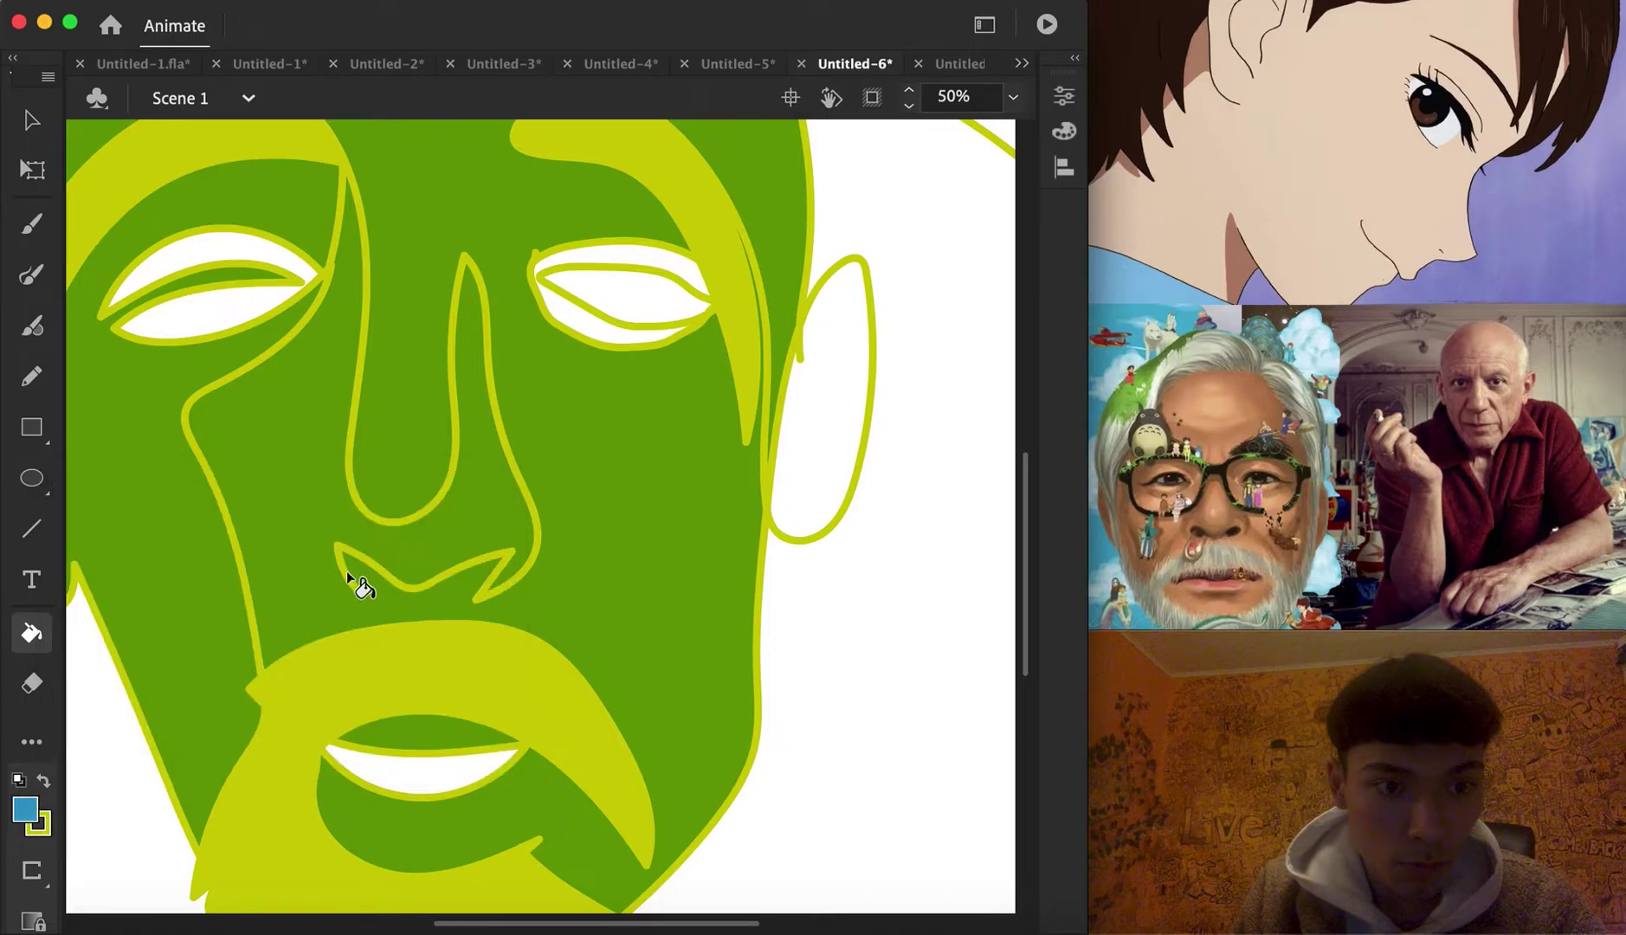
pyautogui.click(608, 257)
pyautogui.click(242, 256)
pyautogui.hscroll(-3, 563, 407)
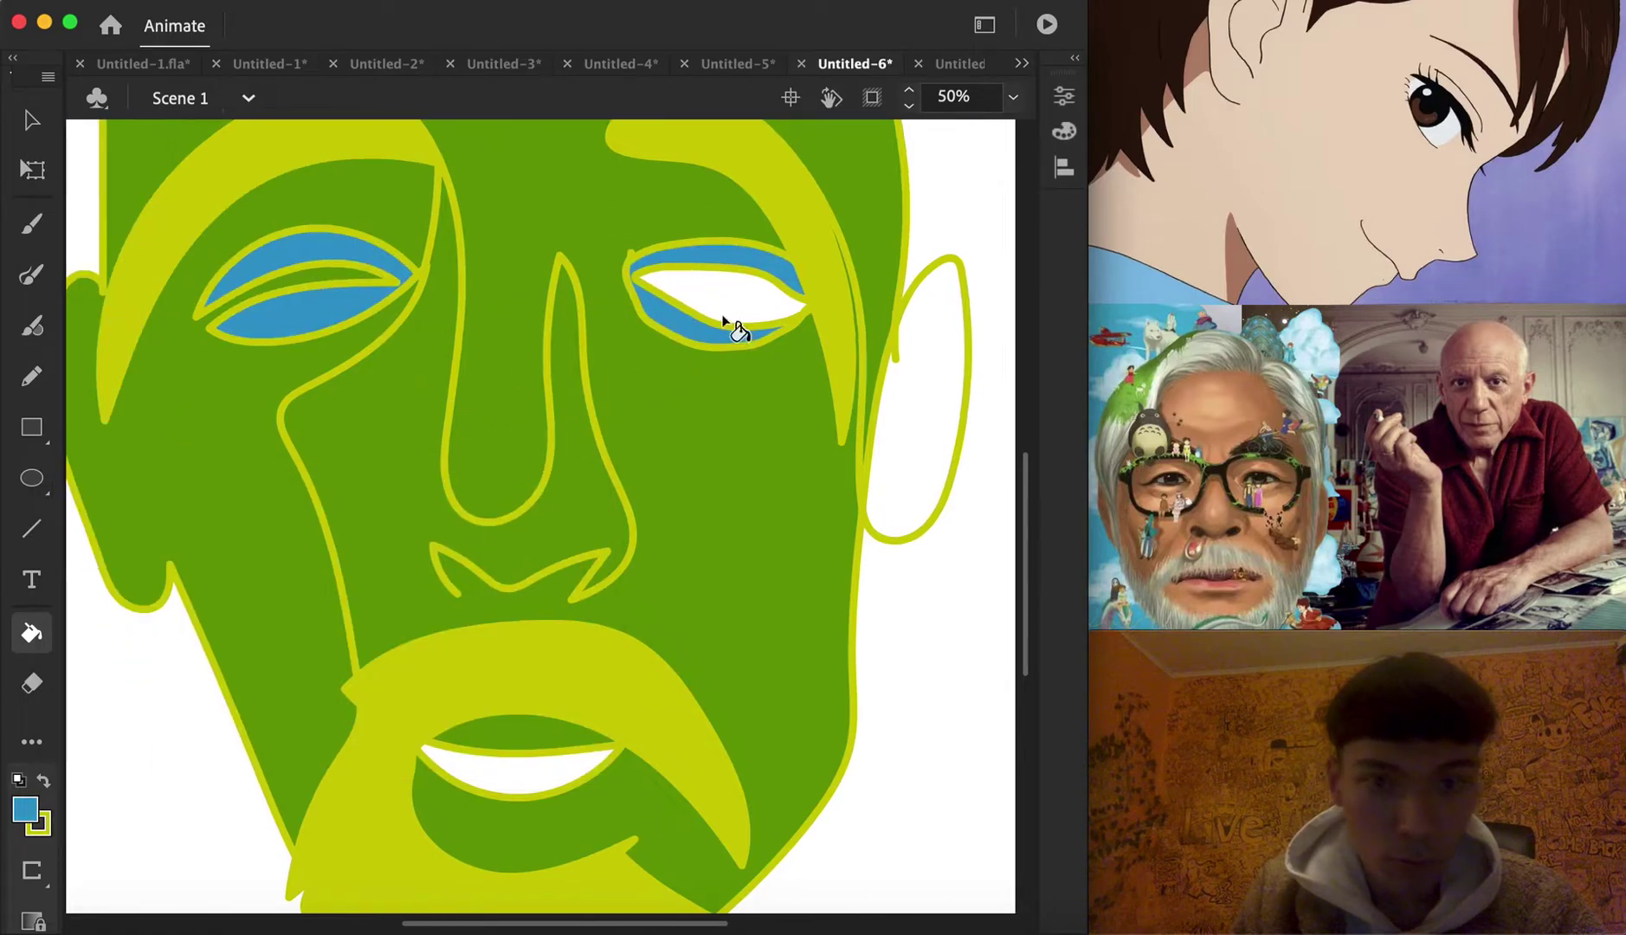
# Undo the right eye's outer blue fill and fill its inner almond shape and the left eye with blue
pyautogui.hotkey('ctrl', 'z')
pyautogui.hotkey('ctrl', 'z')
pyautogui.click(726, 303)
pyautogui.click(362, 317)
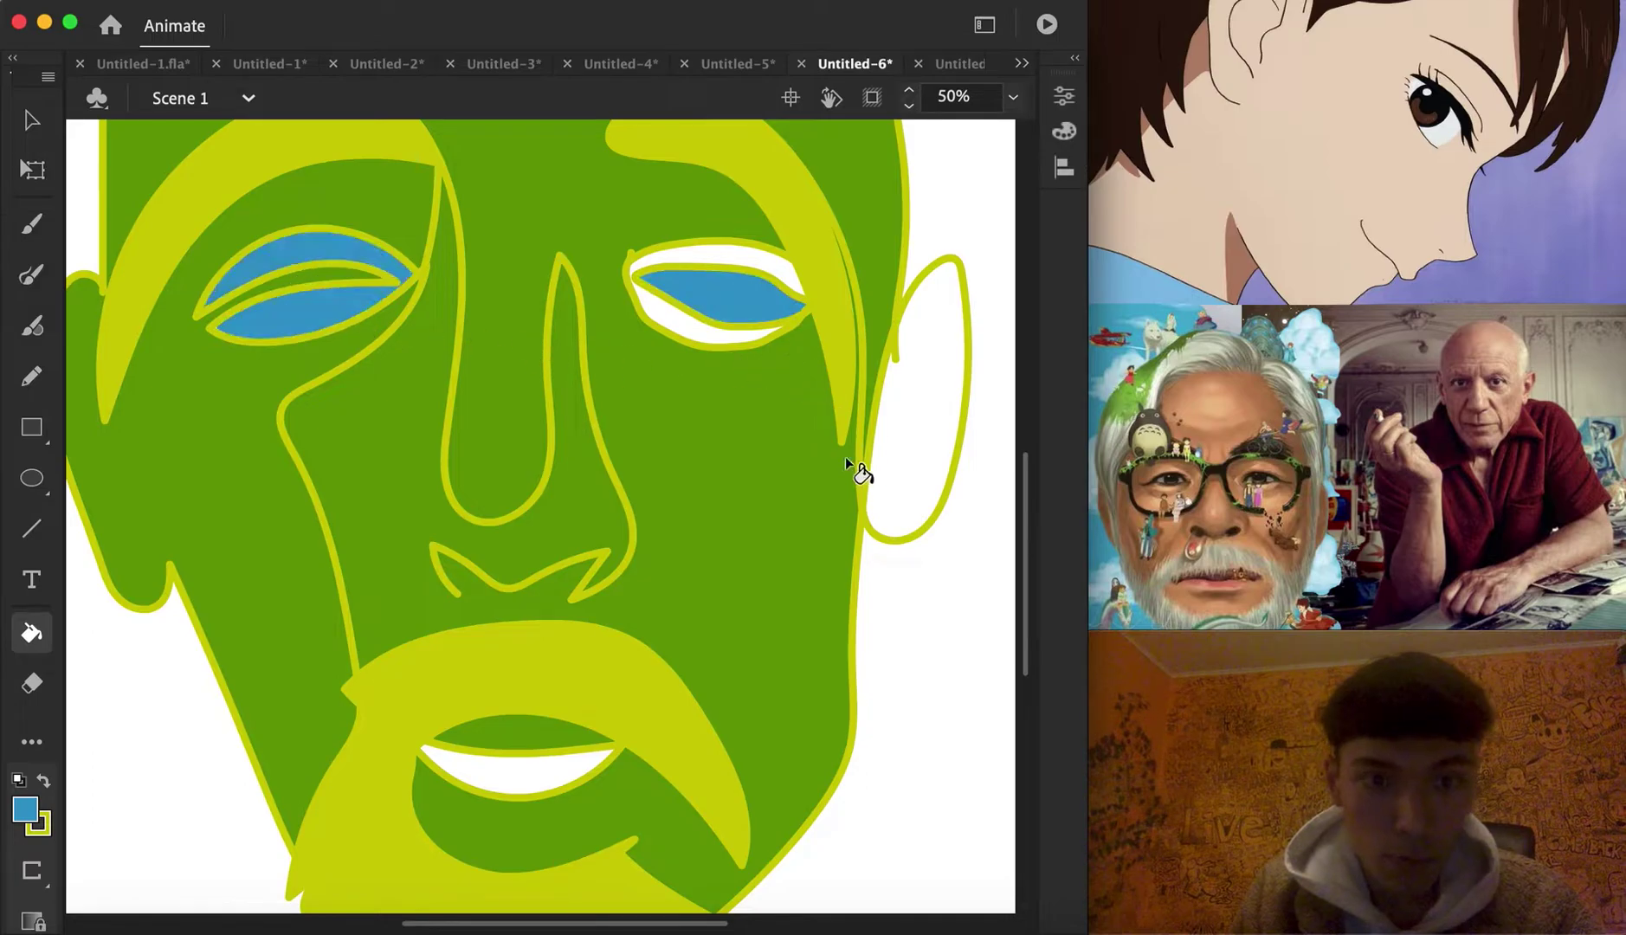
# Fill the white lower lip of the mouth with the same blue
pyautogui.scroll(4, 806, 464)
pyautogui.scroll(-2, 606, 519)
pyautogui.scroll(-6, 519, 597)
pyautogui.scroll(2, 540, 519)
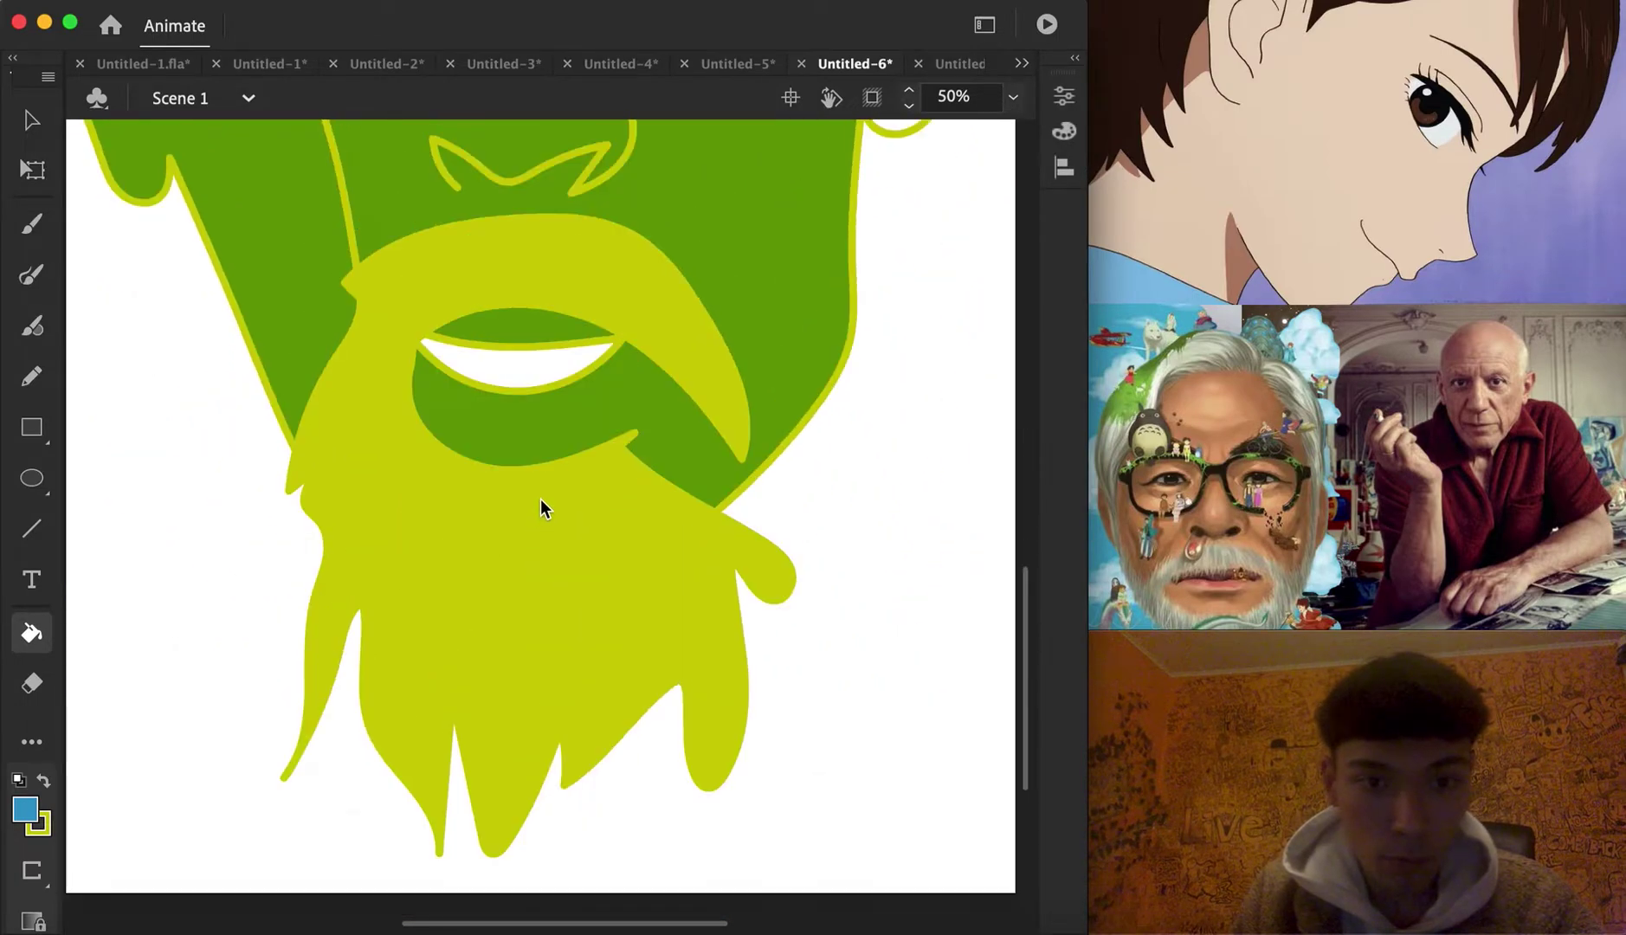
pyautogui.click(519, 448)
# Set the fill colour to pale yellow #FFFF99 and fill the right eye's outer area and the right ear
pyautogui.scroll(5, 917, 428)
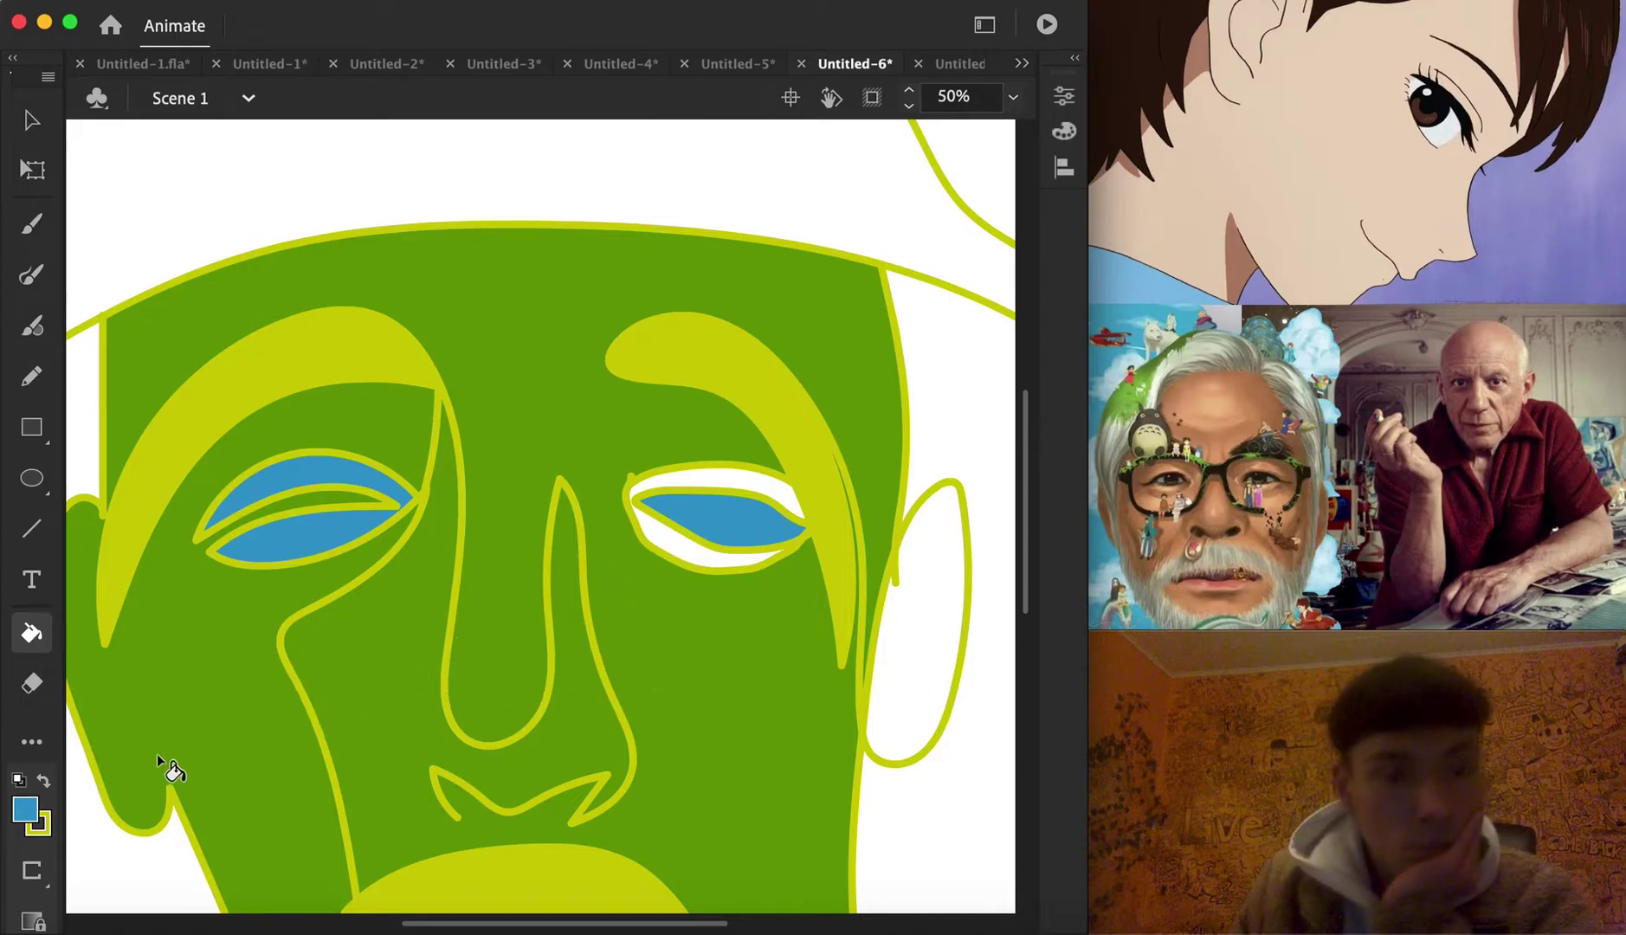
pyautogui.click(25, 813)
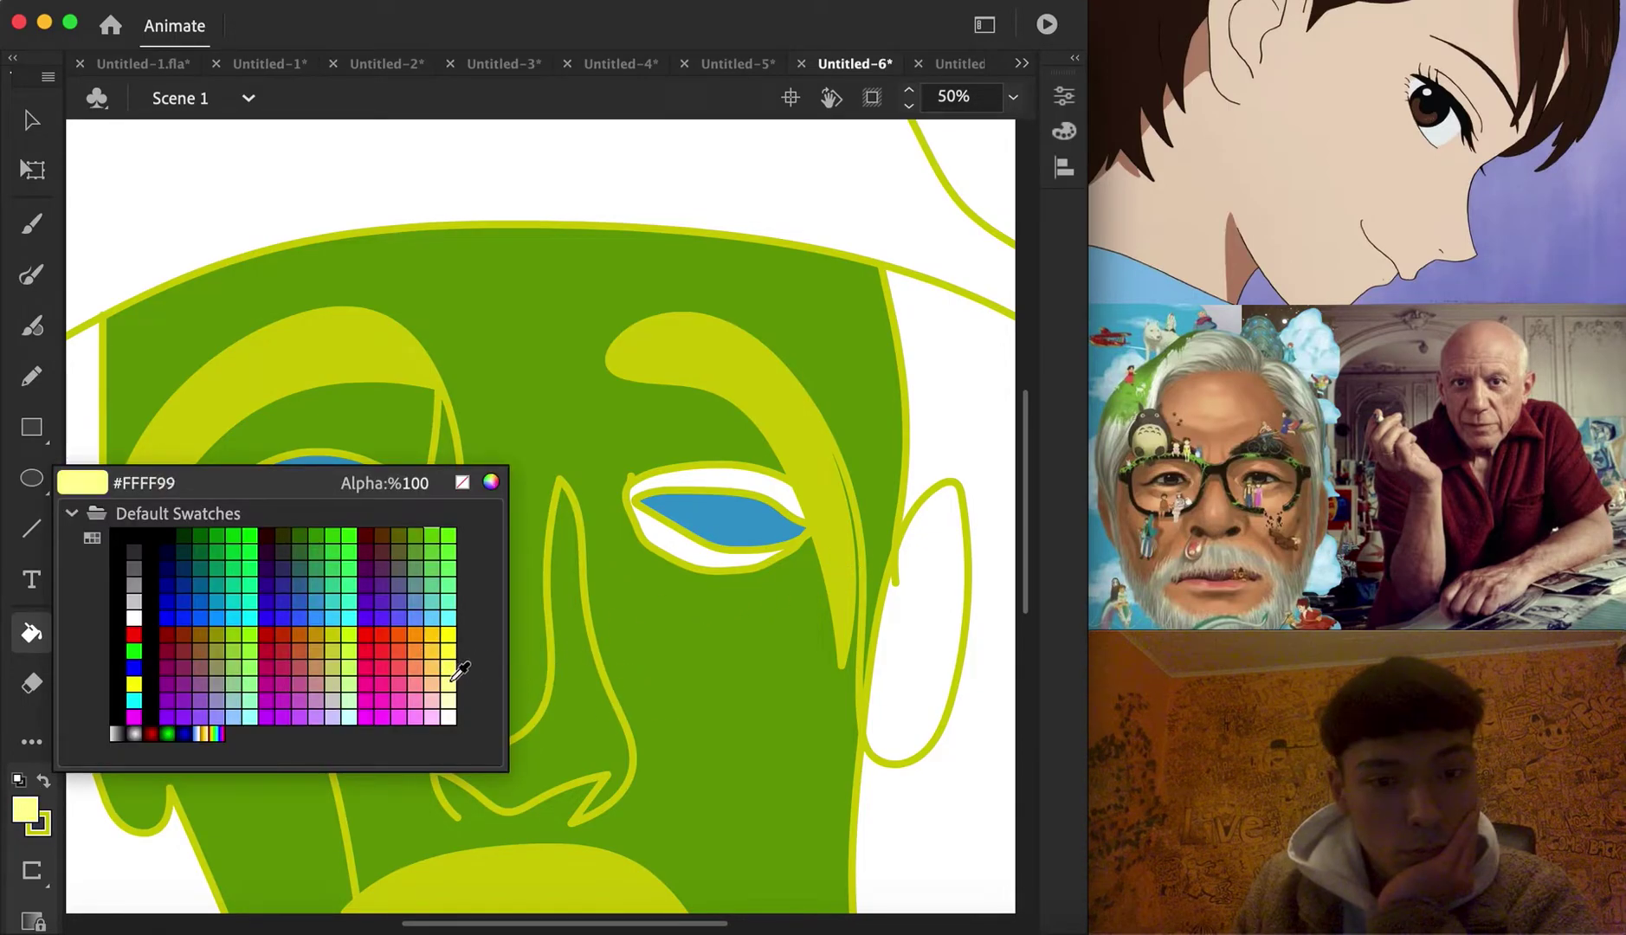
pyautogui.click(452, 681)
pyautogui.click(771, 500)
pyautogui.click(895, 699)
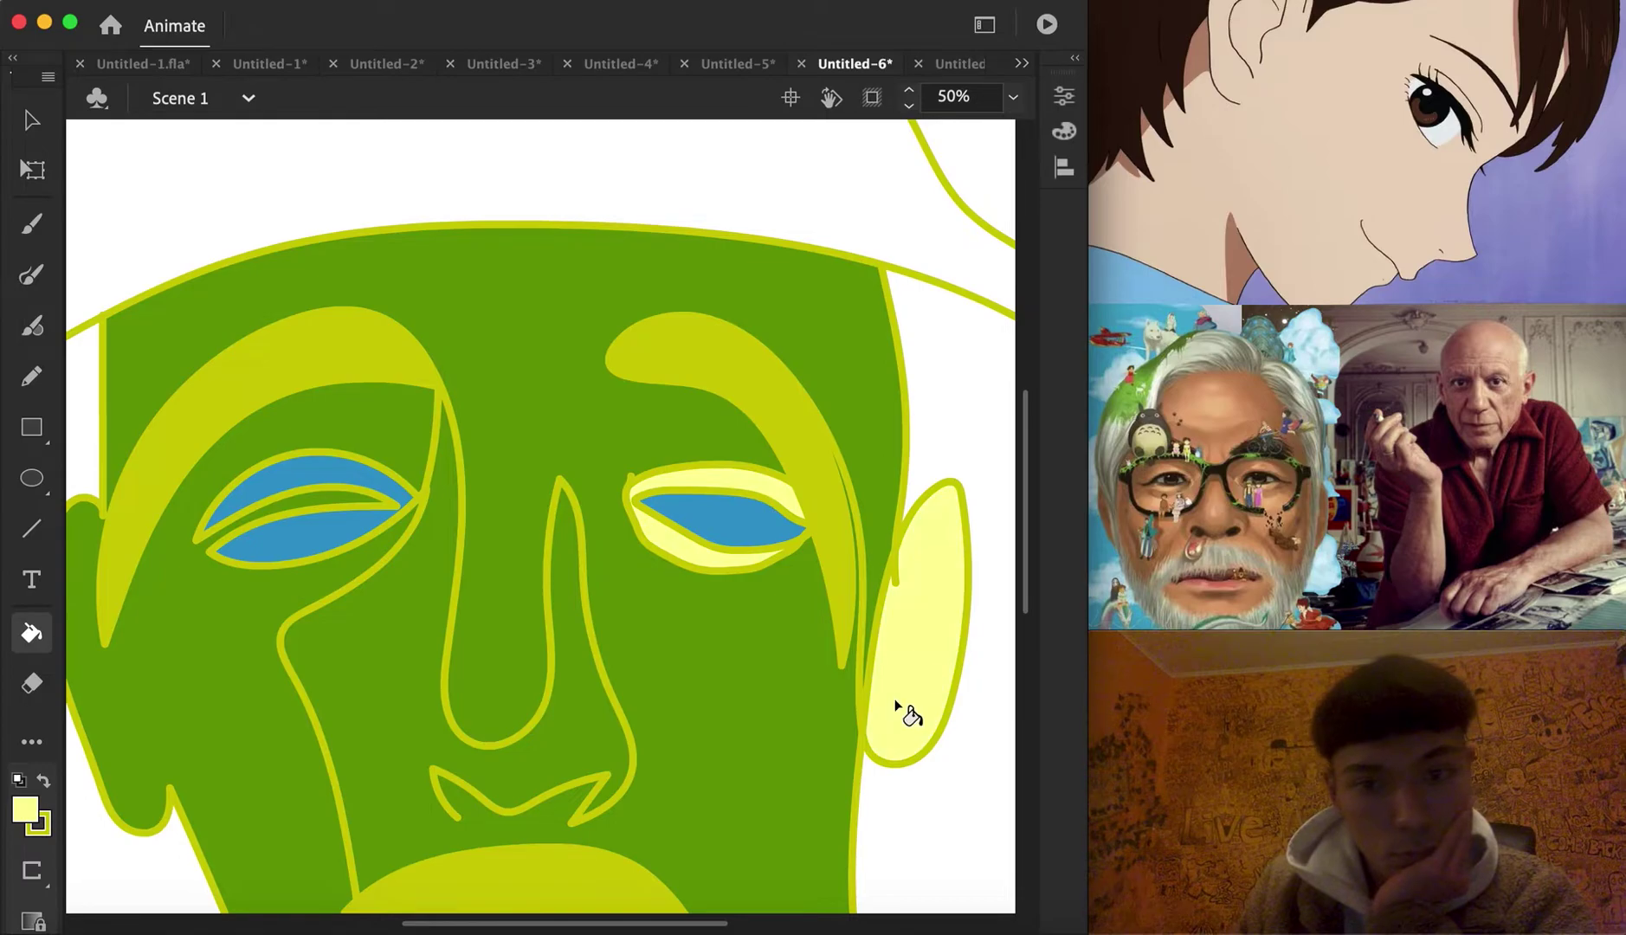
# Fill the upper-left section of the beard below the lip with pale yellow, undoing the stray fill on the beard's right side
pyautogui.scroll(-2, 614, 606)
pyautogui.scroll(-10, 614, 606)
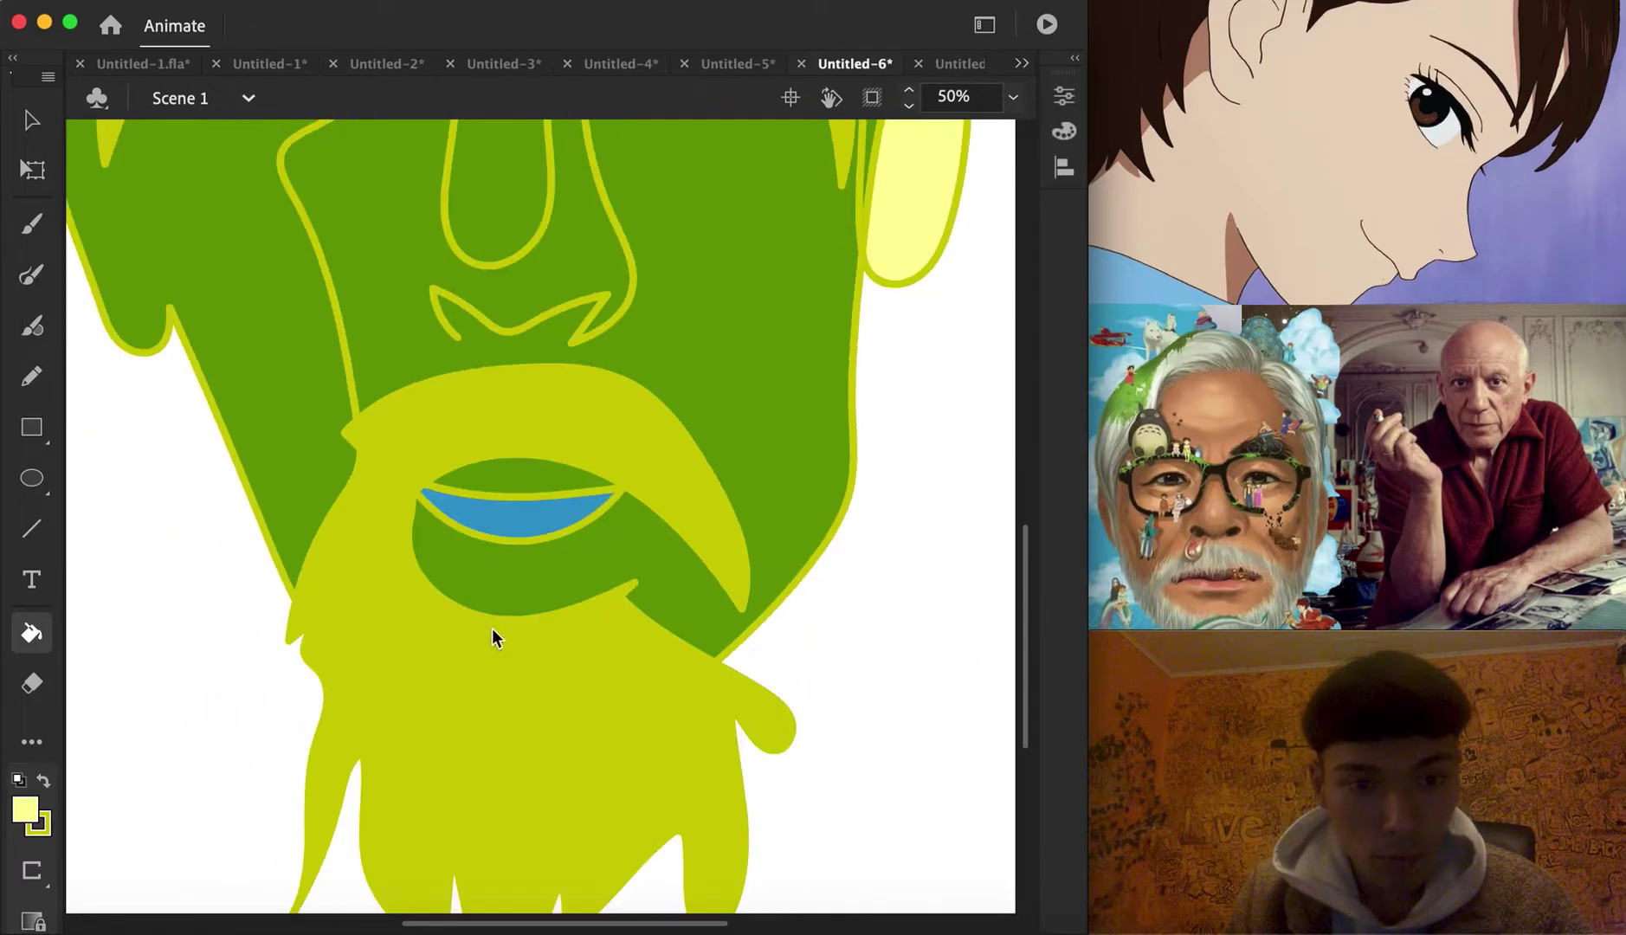
pyautogui.click(468, 680)
pyautogui.scroll(-6, 636, 686)
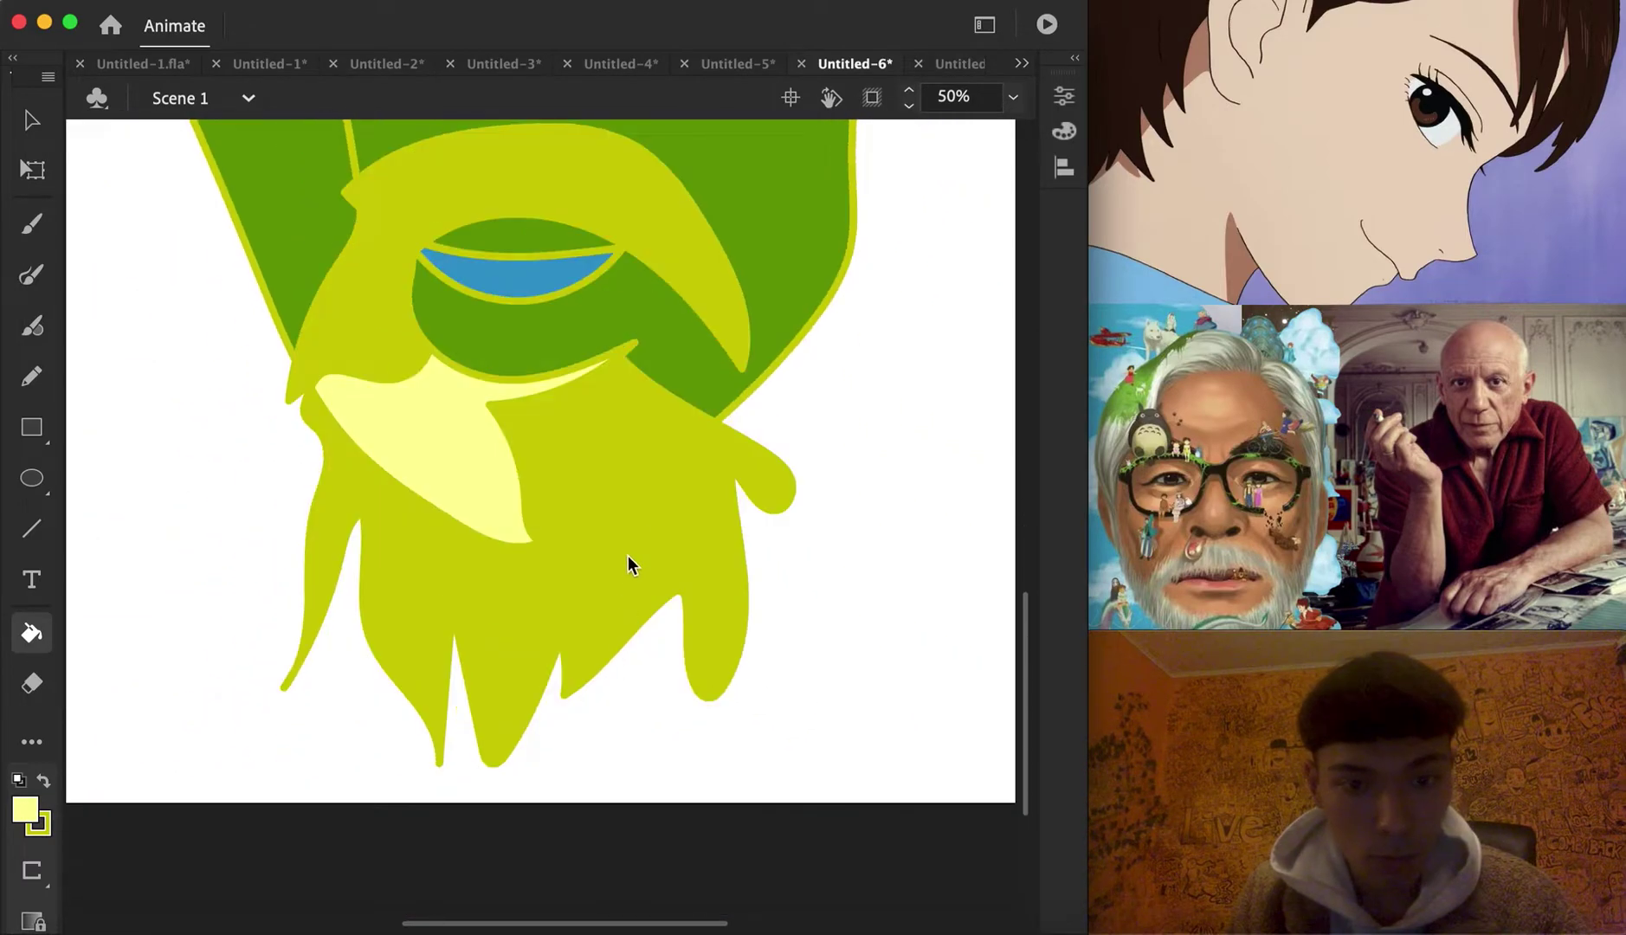
pyautogui.click(656, 587)
pyautogui.press('super+z')
pyautogui.press('super+z')
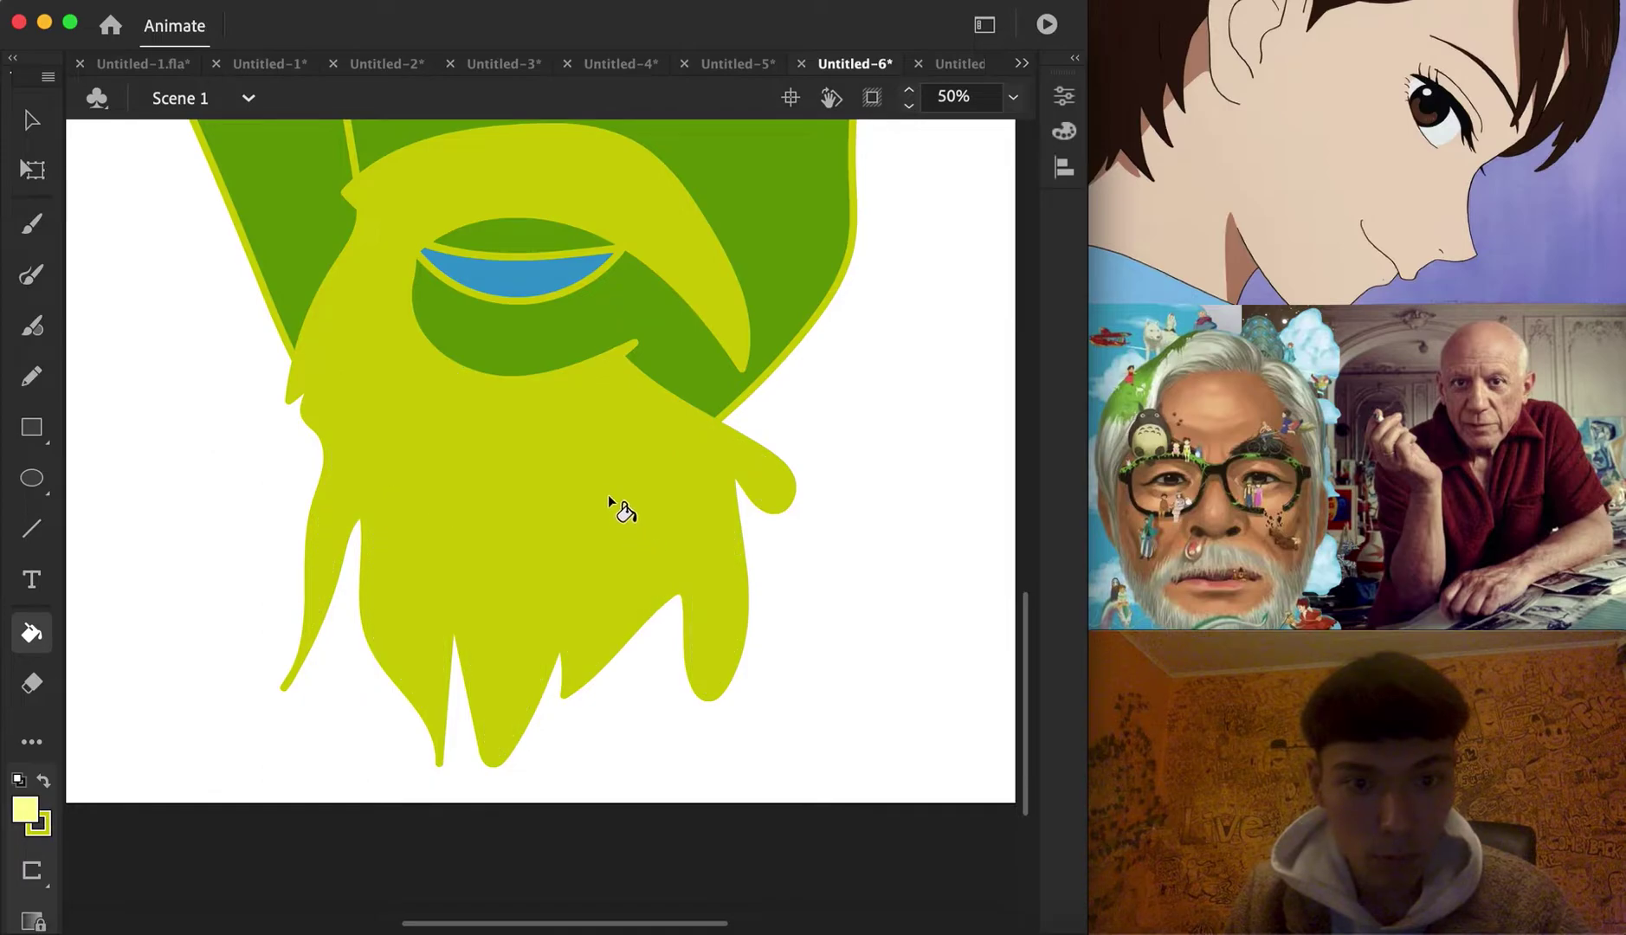
pyautogui.click(416, 445)
# Brush a jagged strand outline across the lower-right beard and fill it with pale yellow
pyautogui.click(32, 275)
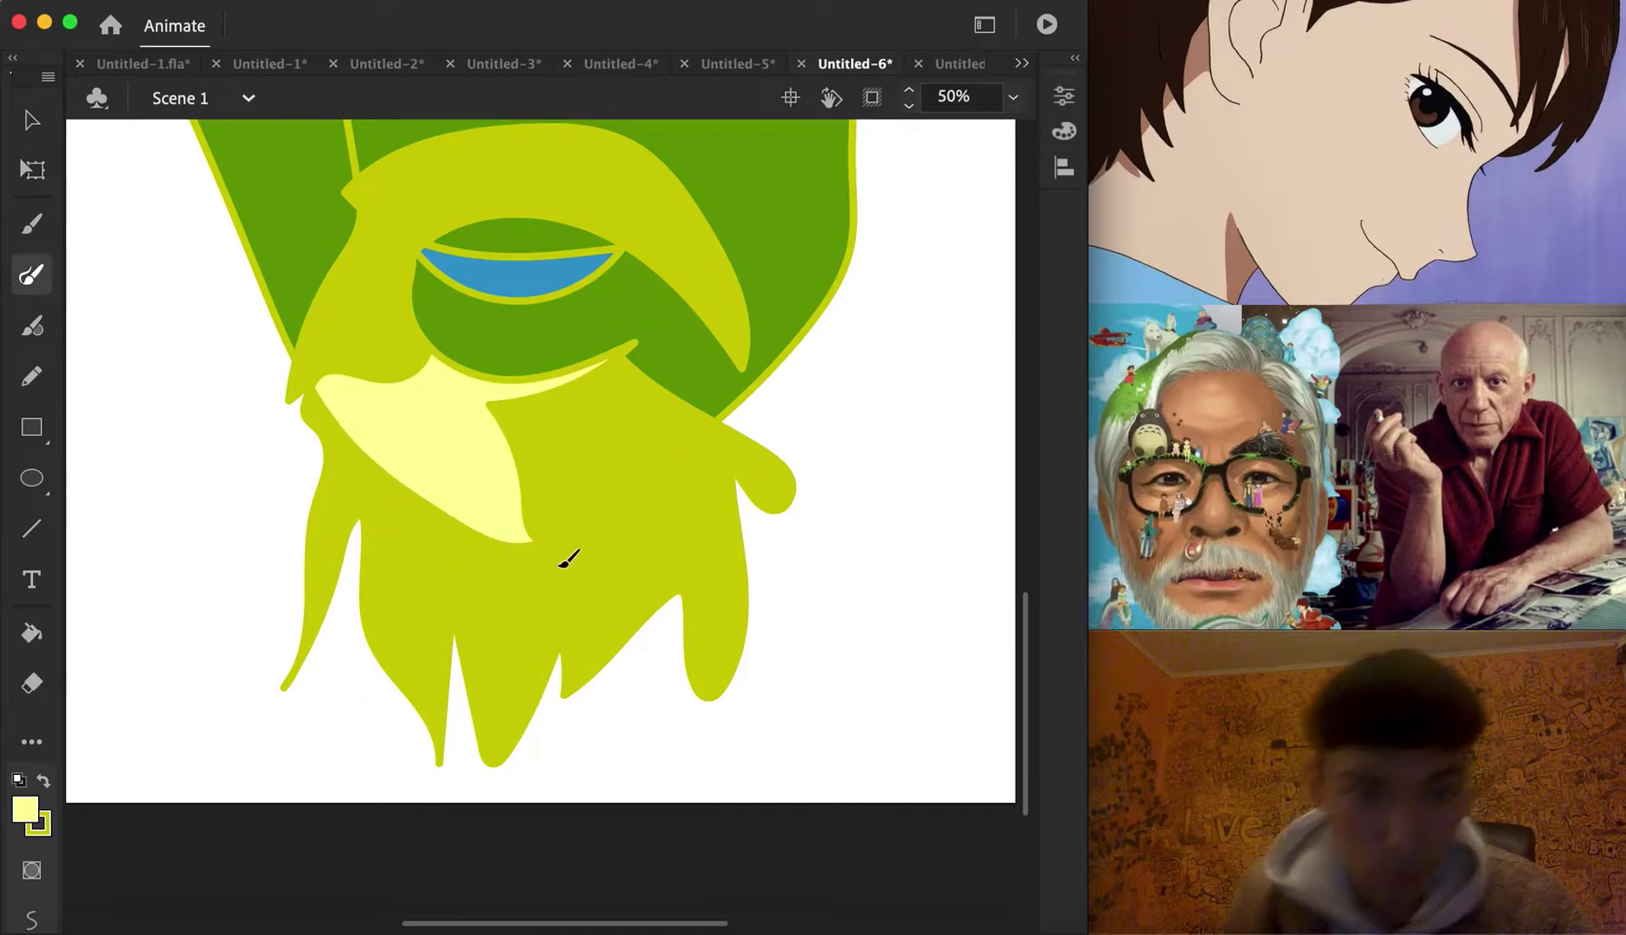
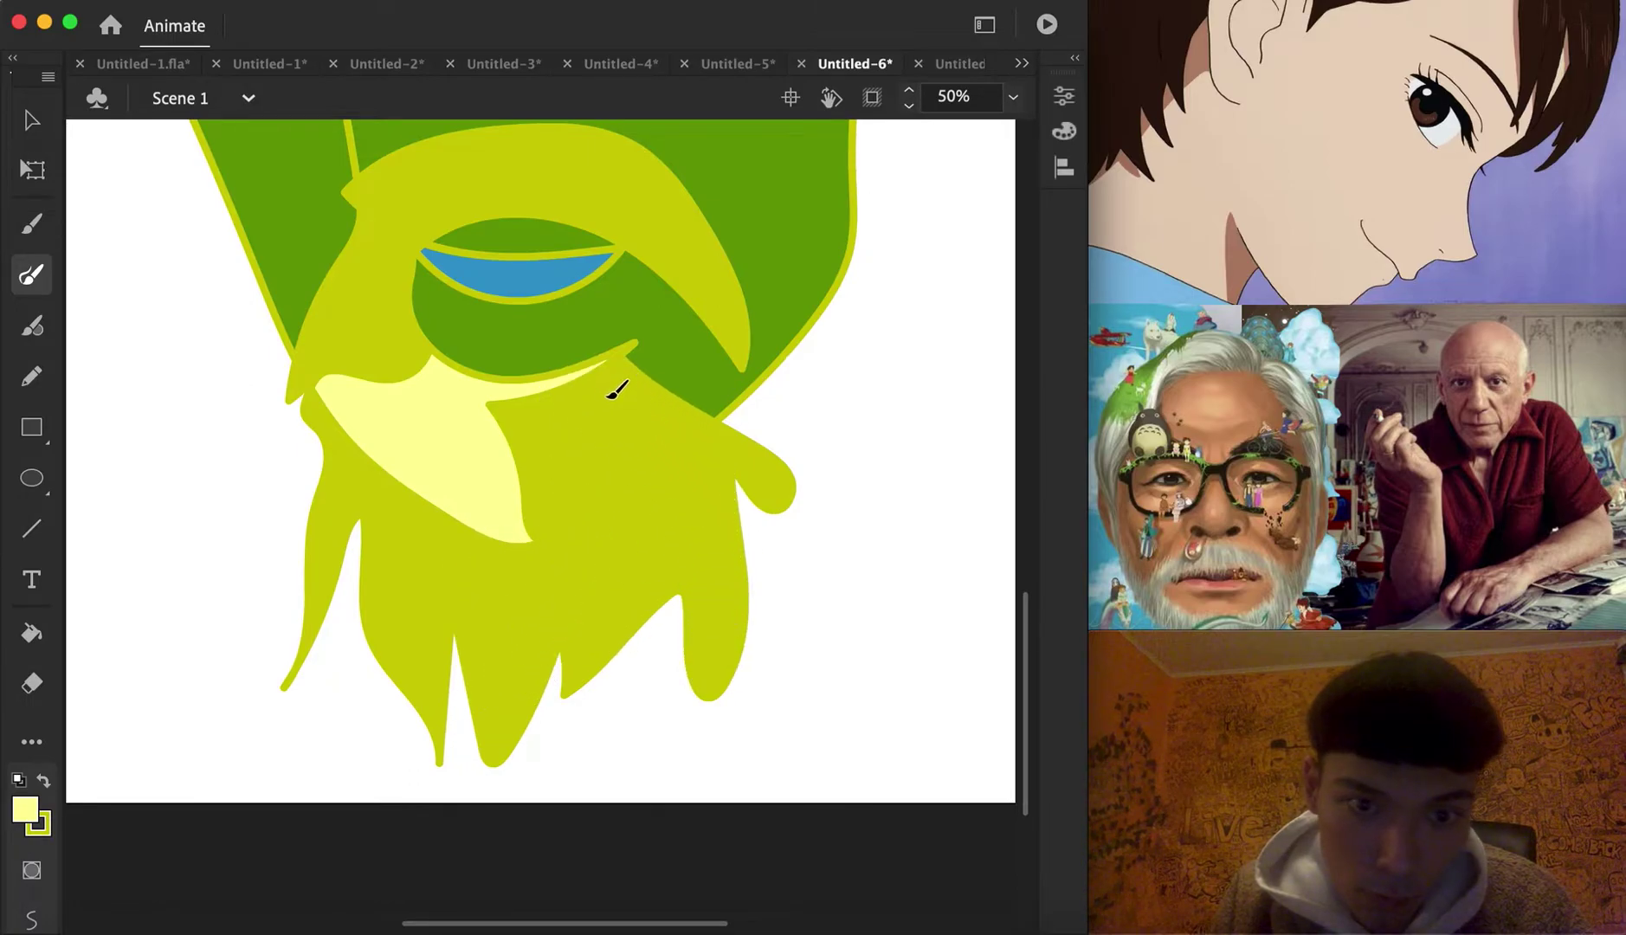
pyautogui.click(41, 643)
pyautogui.click(640, 501)
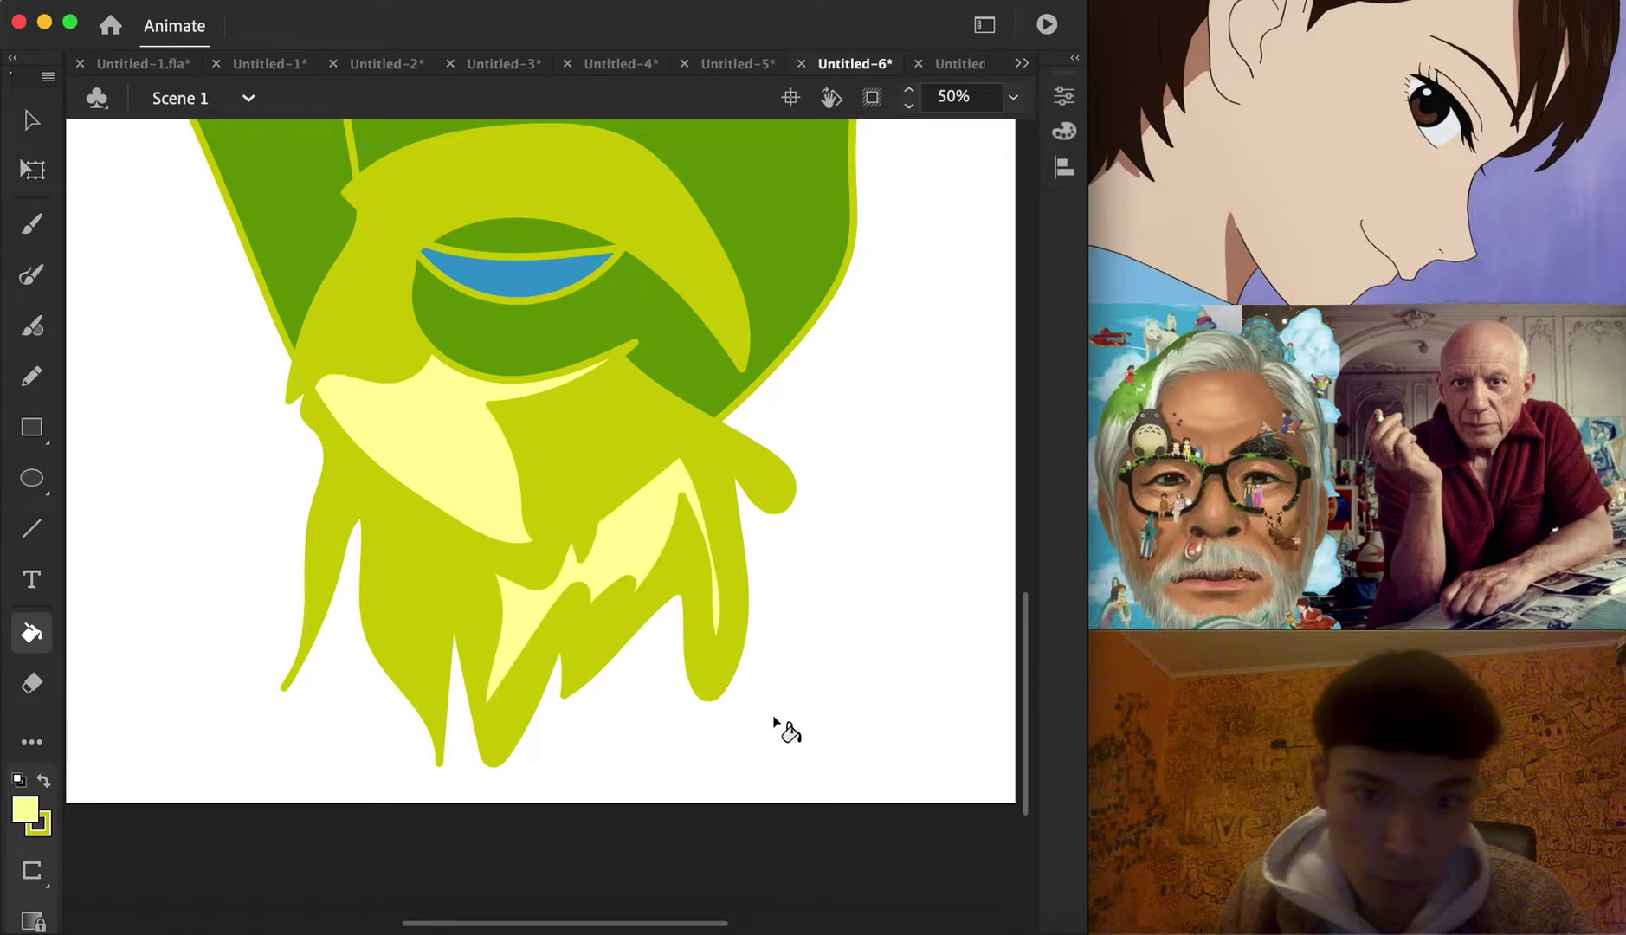
# Extend the right beard highlight upward with a jagged pale yellow section and remove the line dividing the two parts
pyautogui.click(584, 427)
pyautogui.press('super+z')
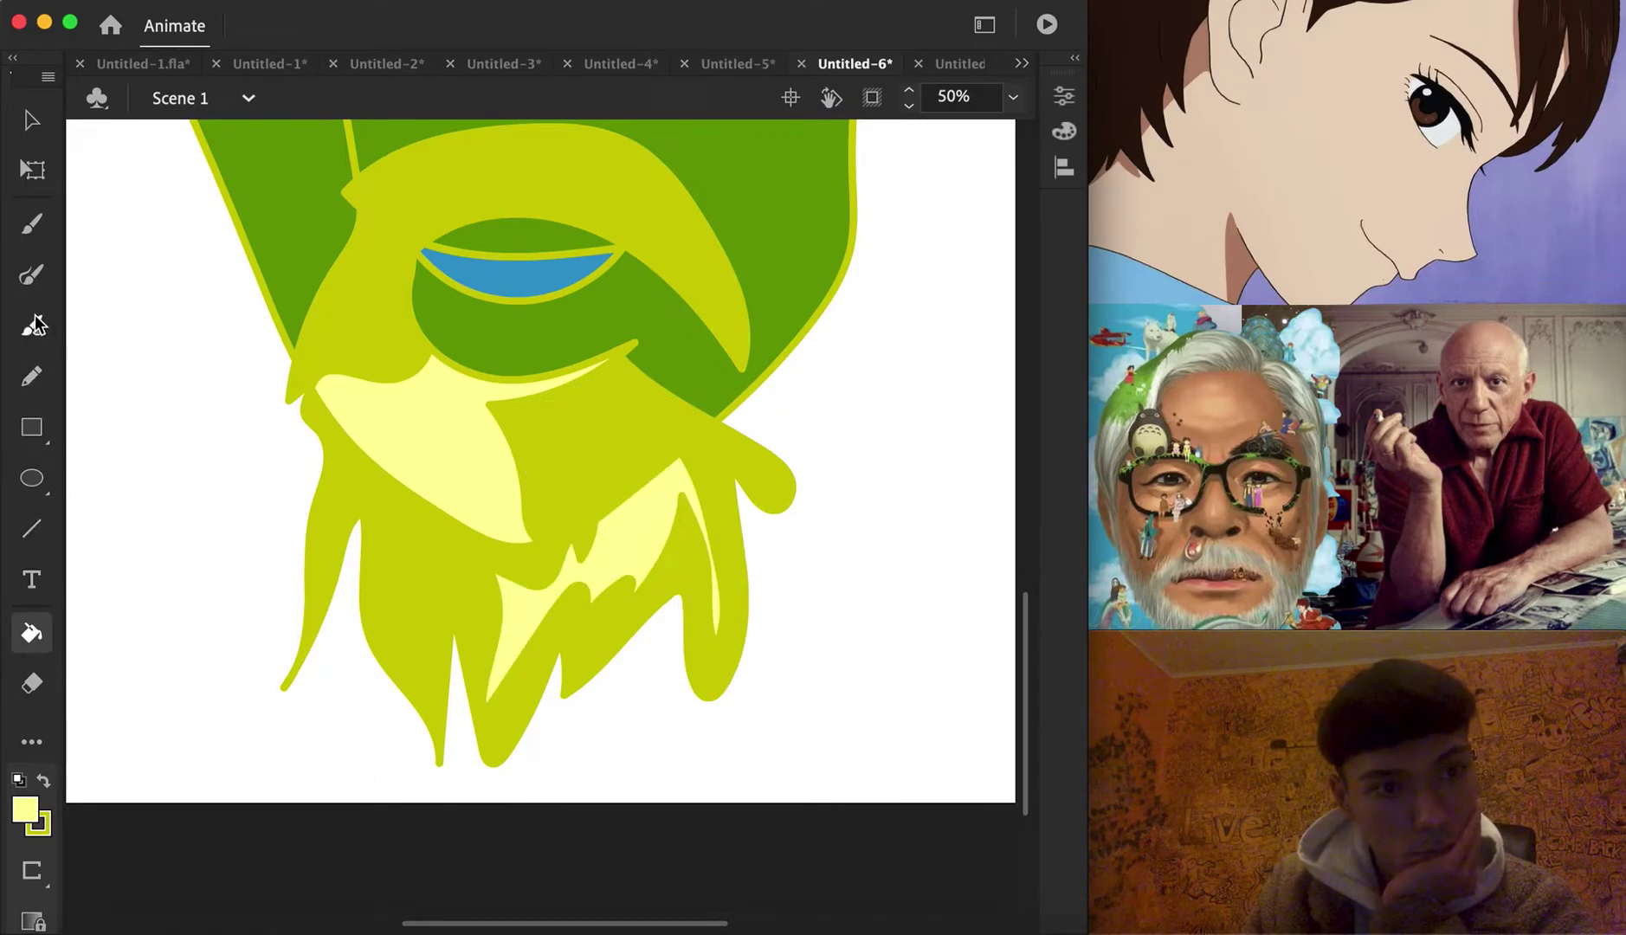
pyautogui.click(32, 274)
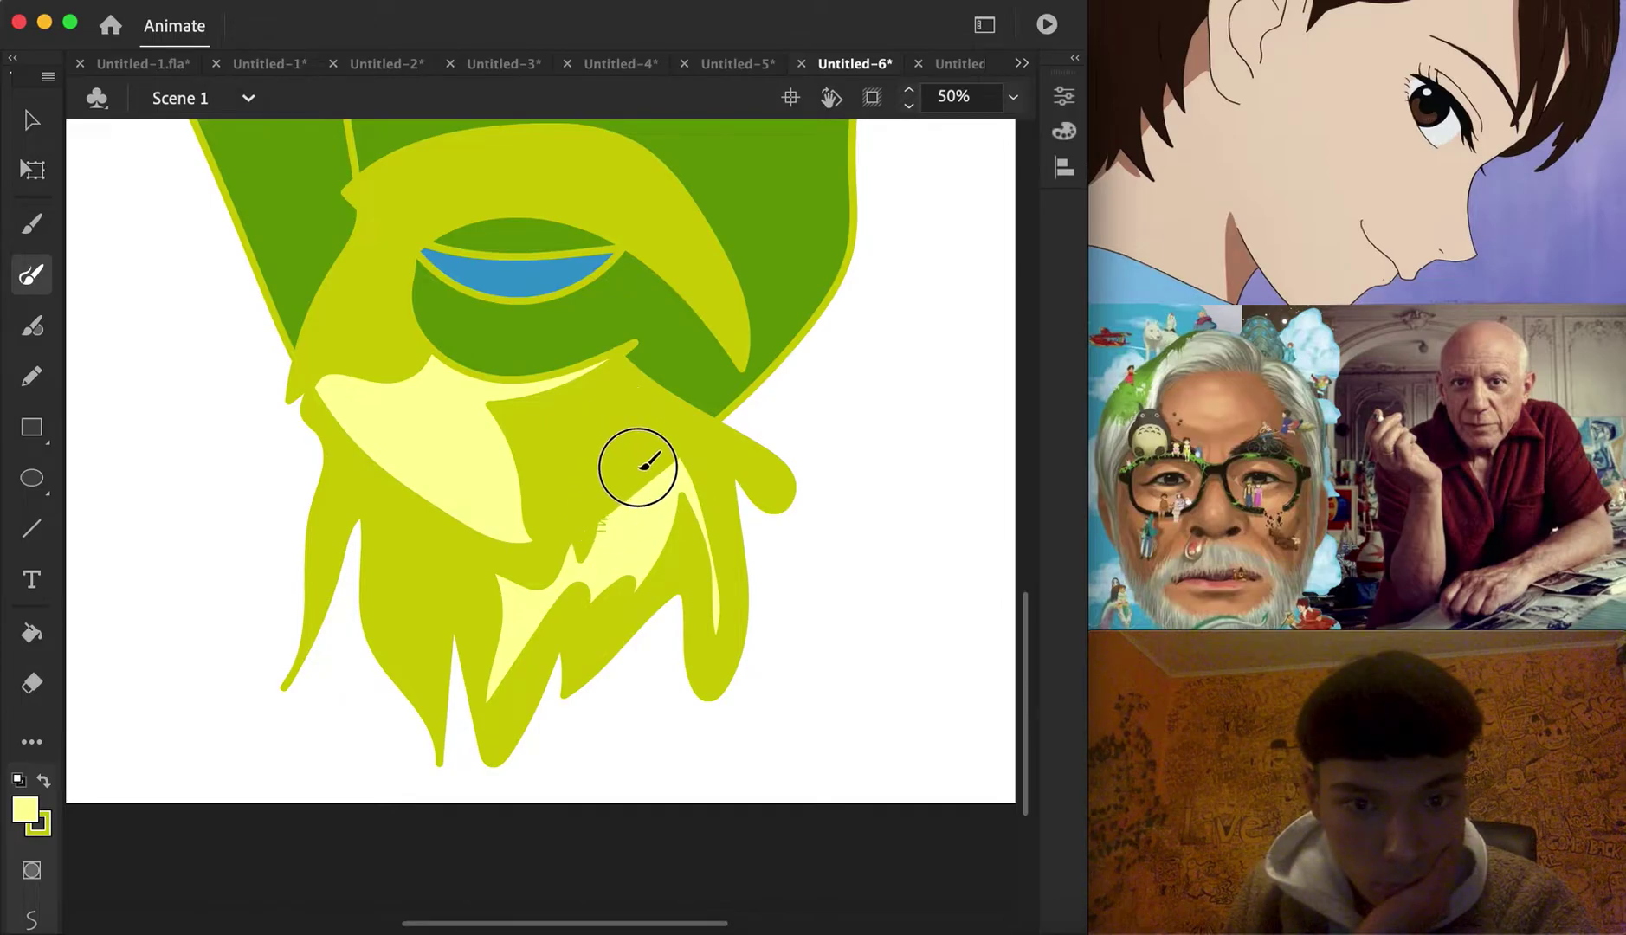
pyautogui.click(32, 633)
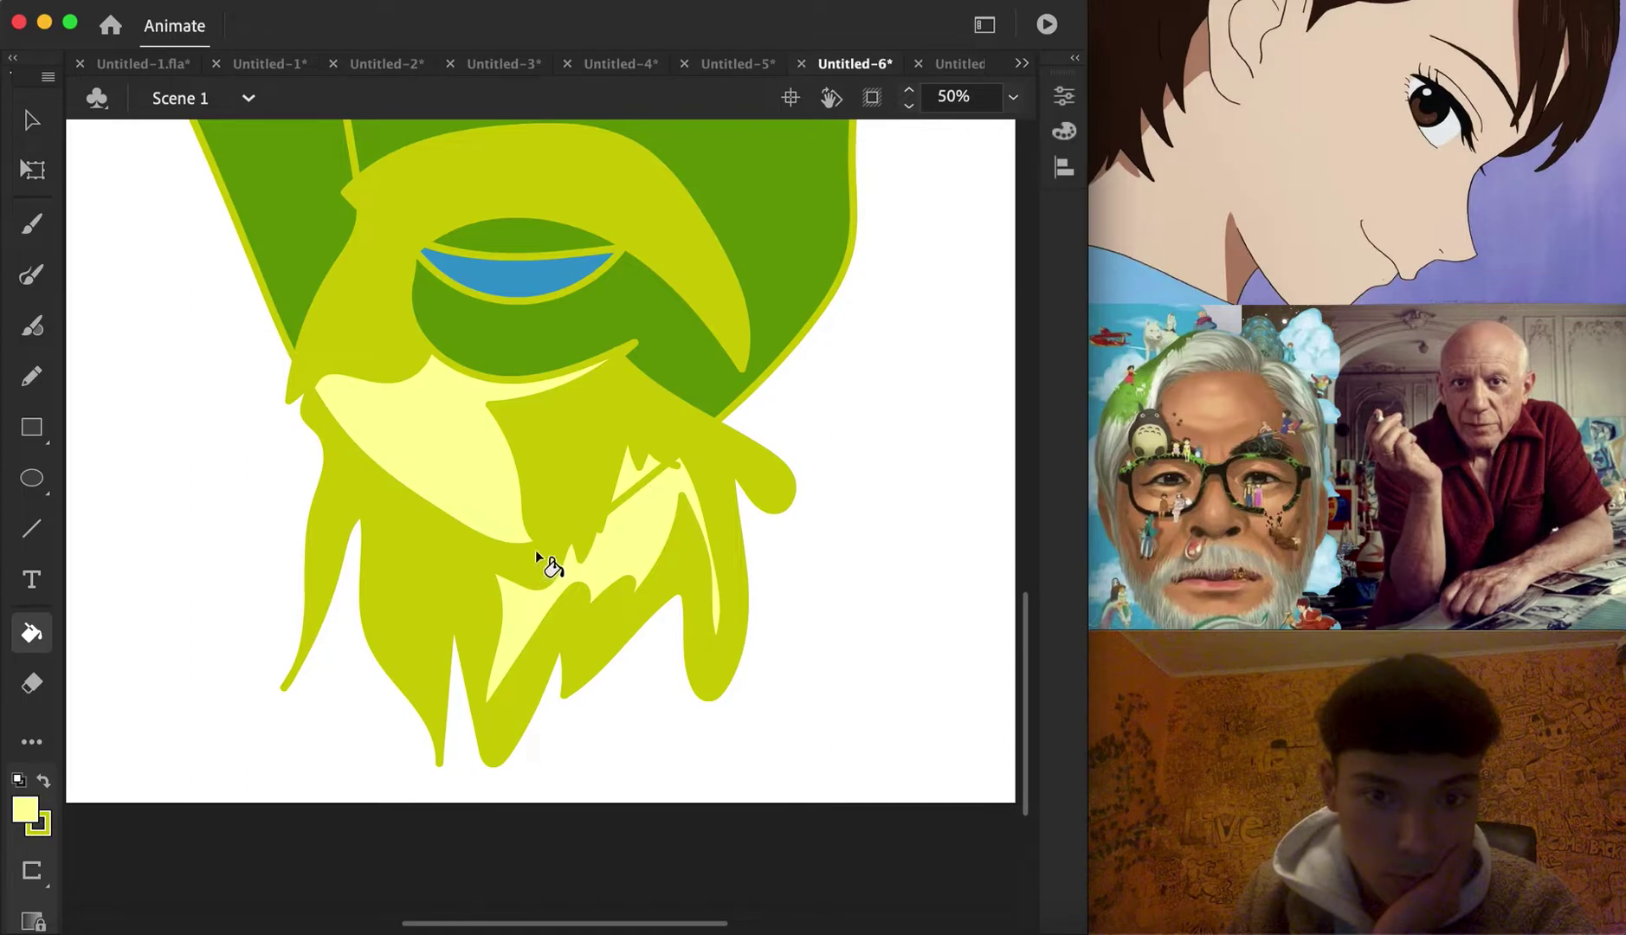
pyautogui.press('v')
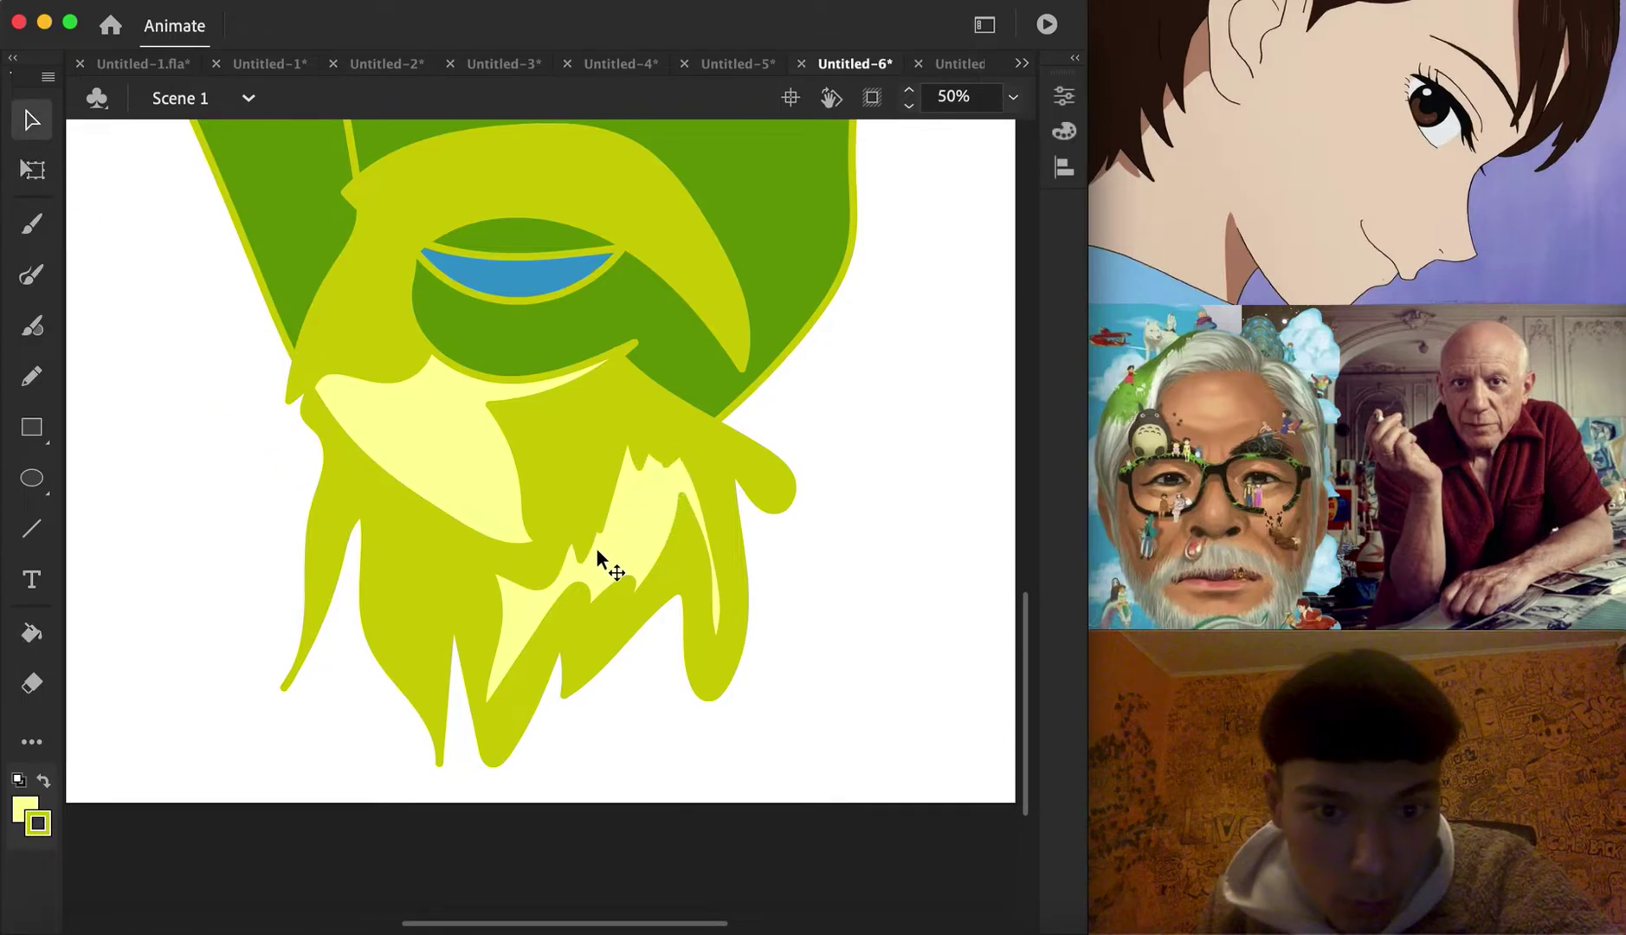
# Set the fill colour to light orange #FFCC66 and fill the whole hat
pyautogui.click(1012, 97)
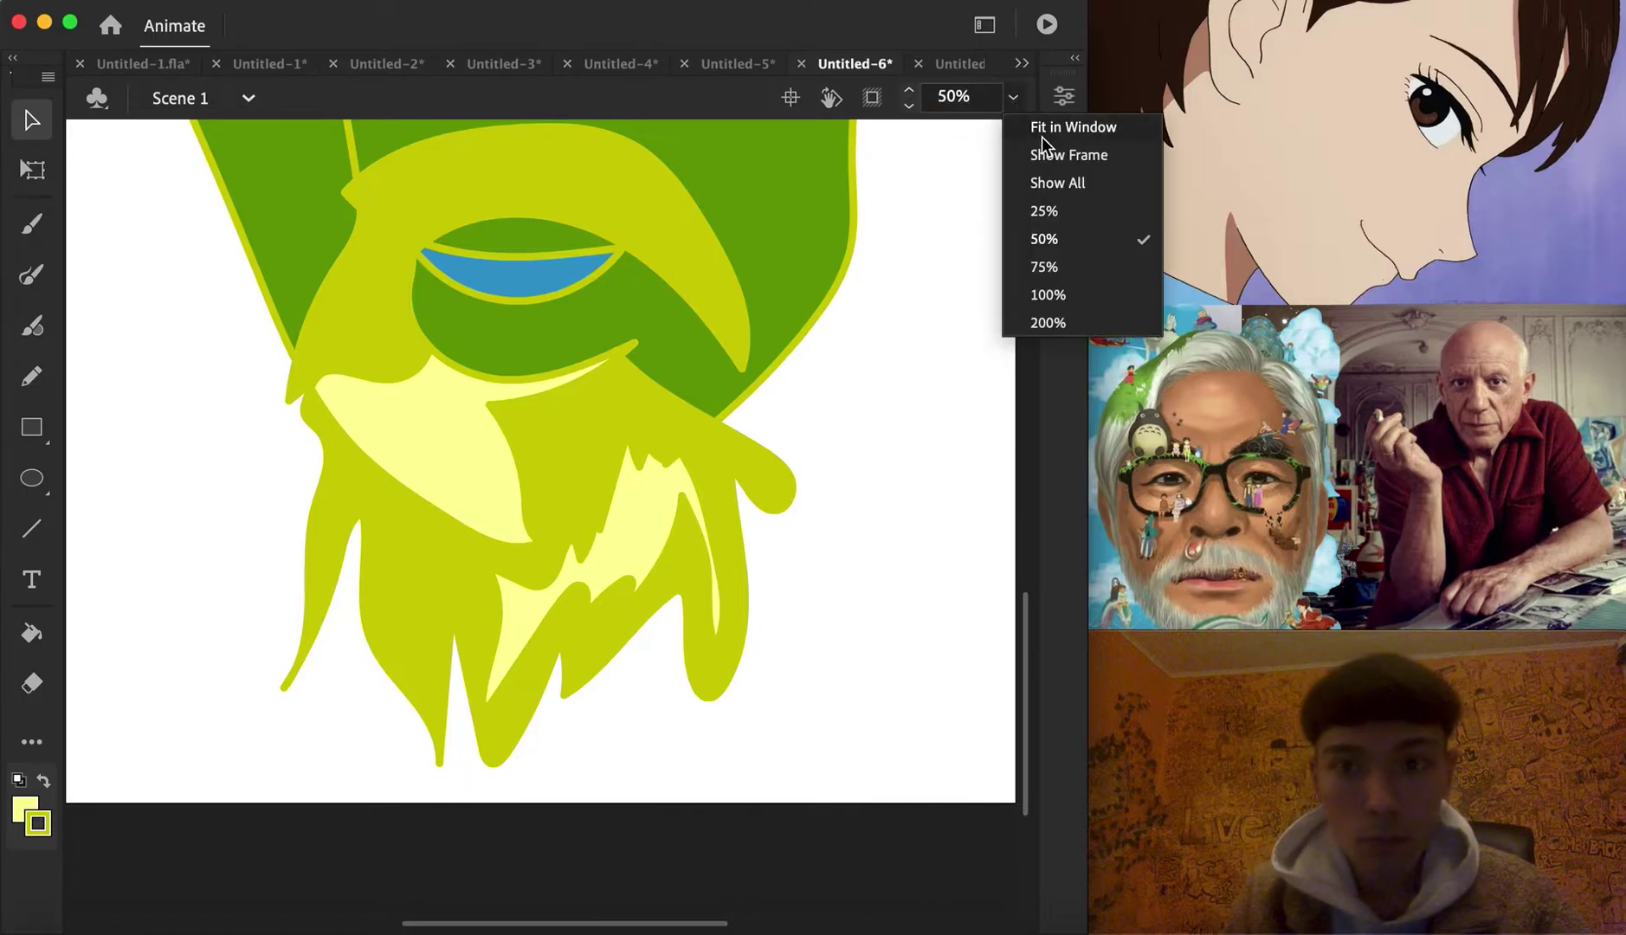
pyautogui.click(1043, 152)
pyautogui.press('k')
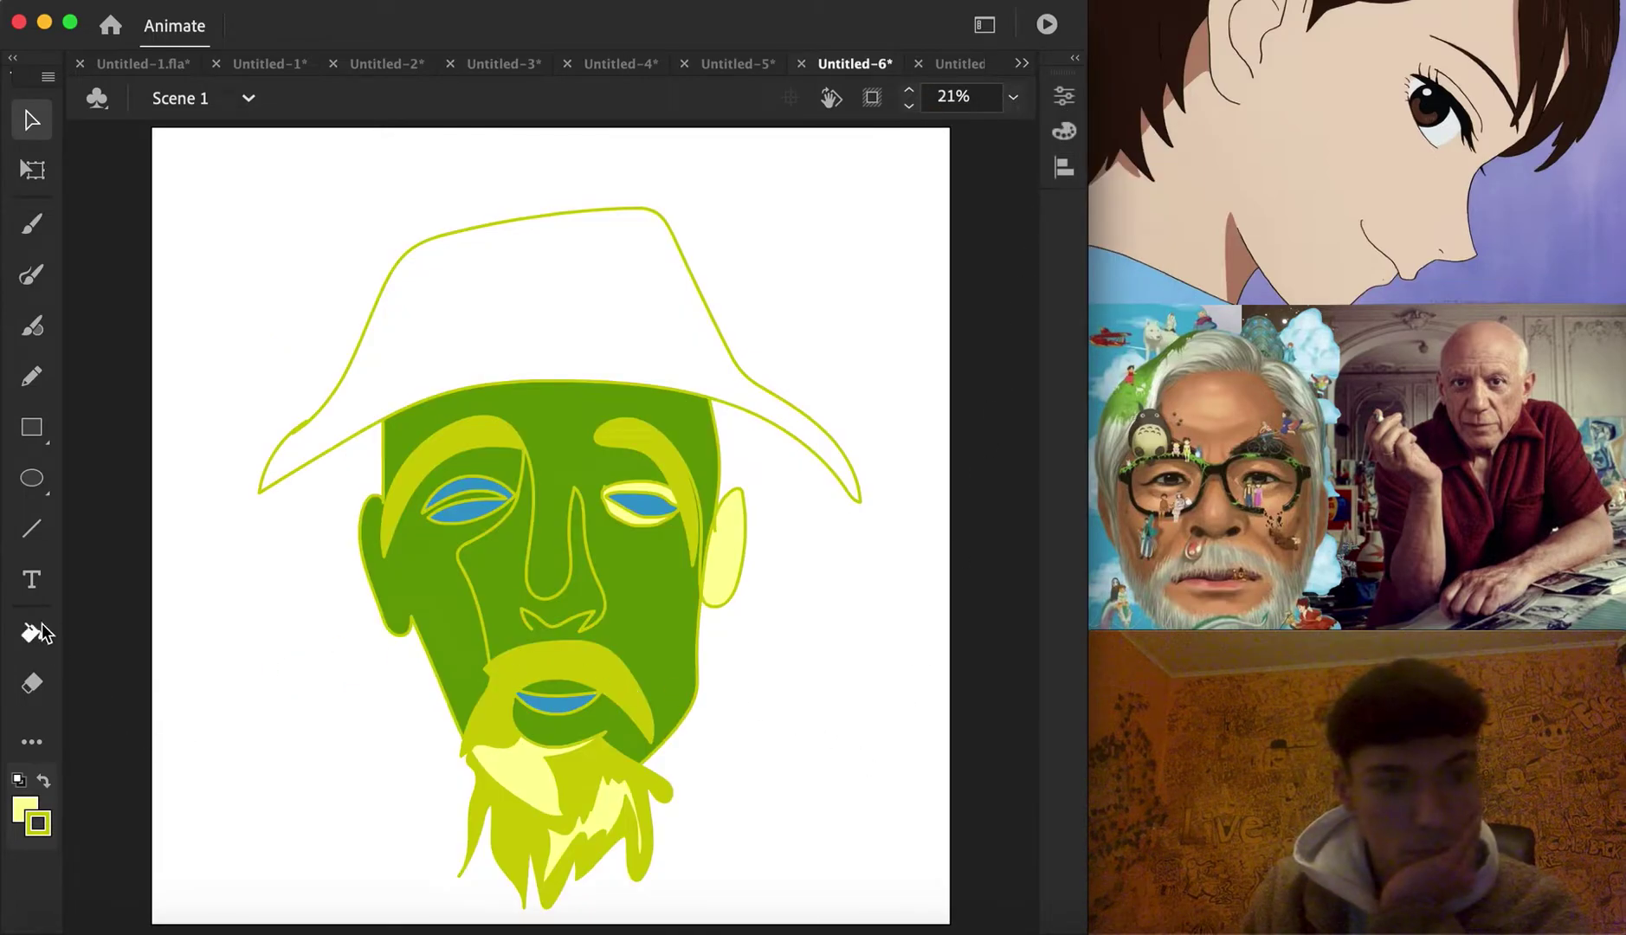
pyautogui.click(26, 814)
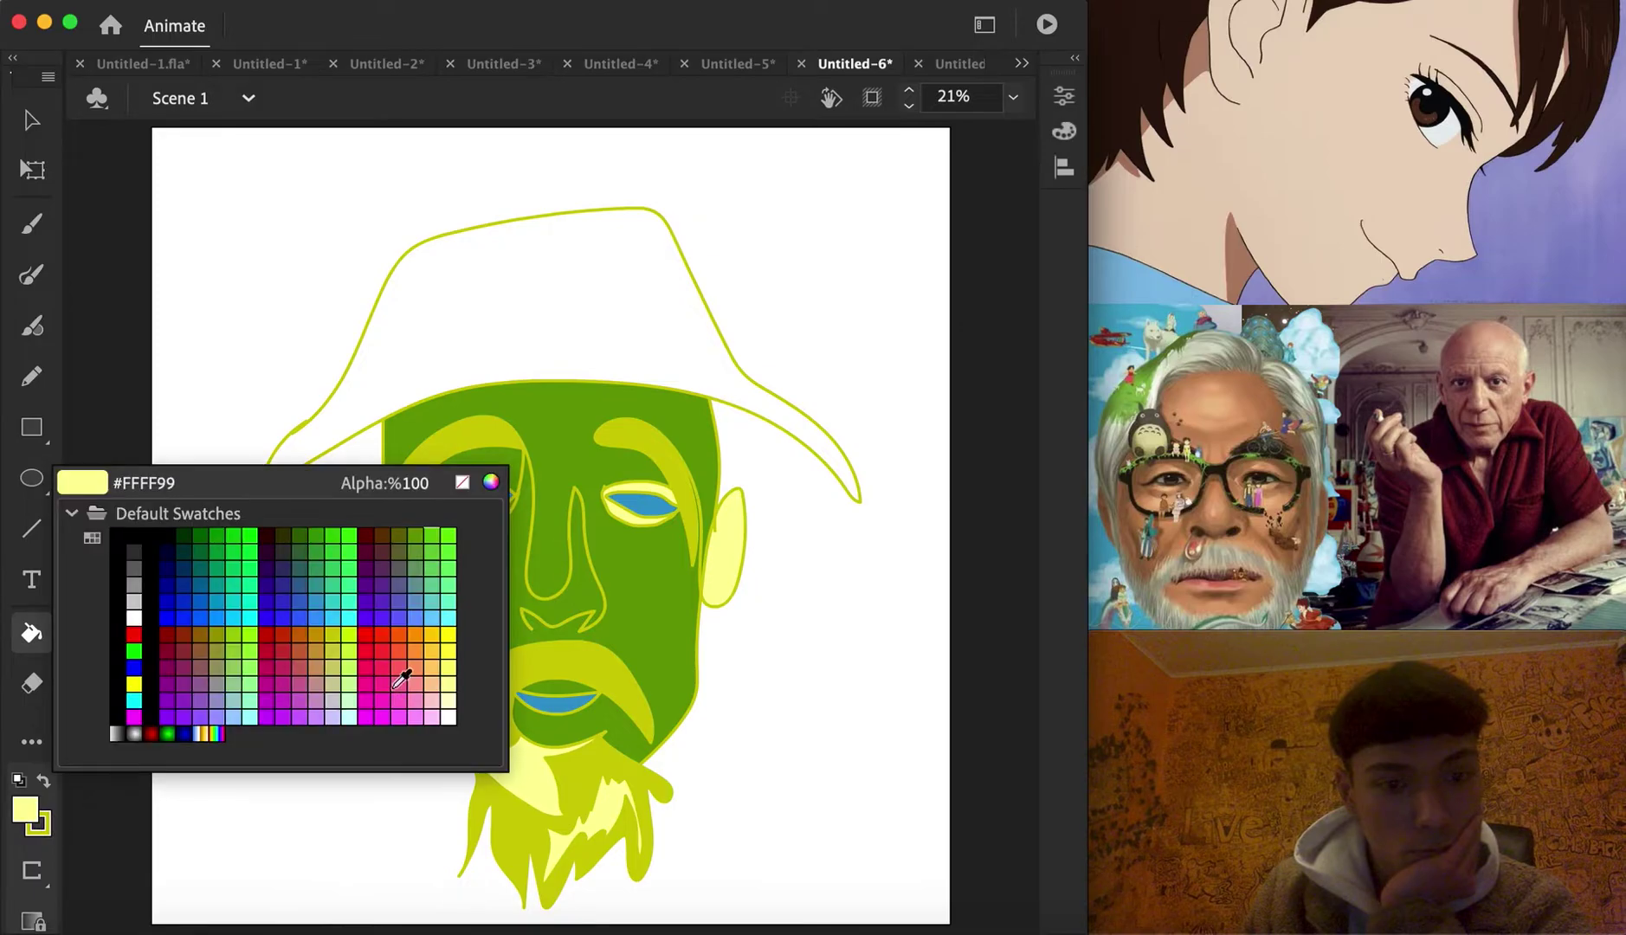
pyautogui.click(437, 676)
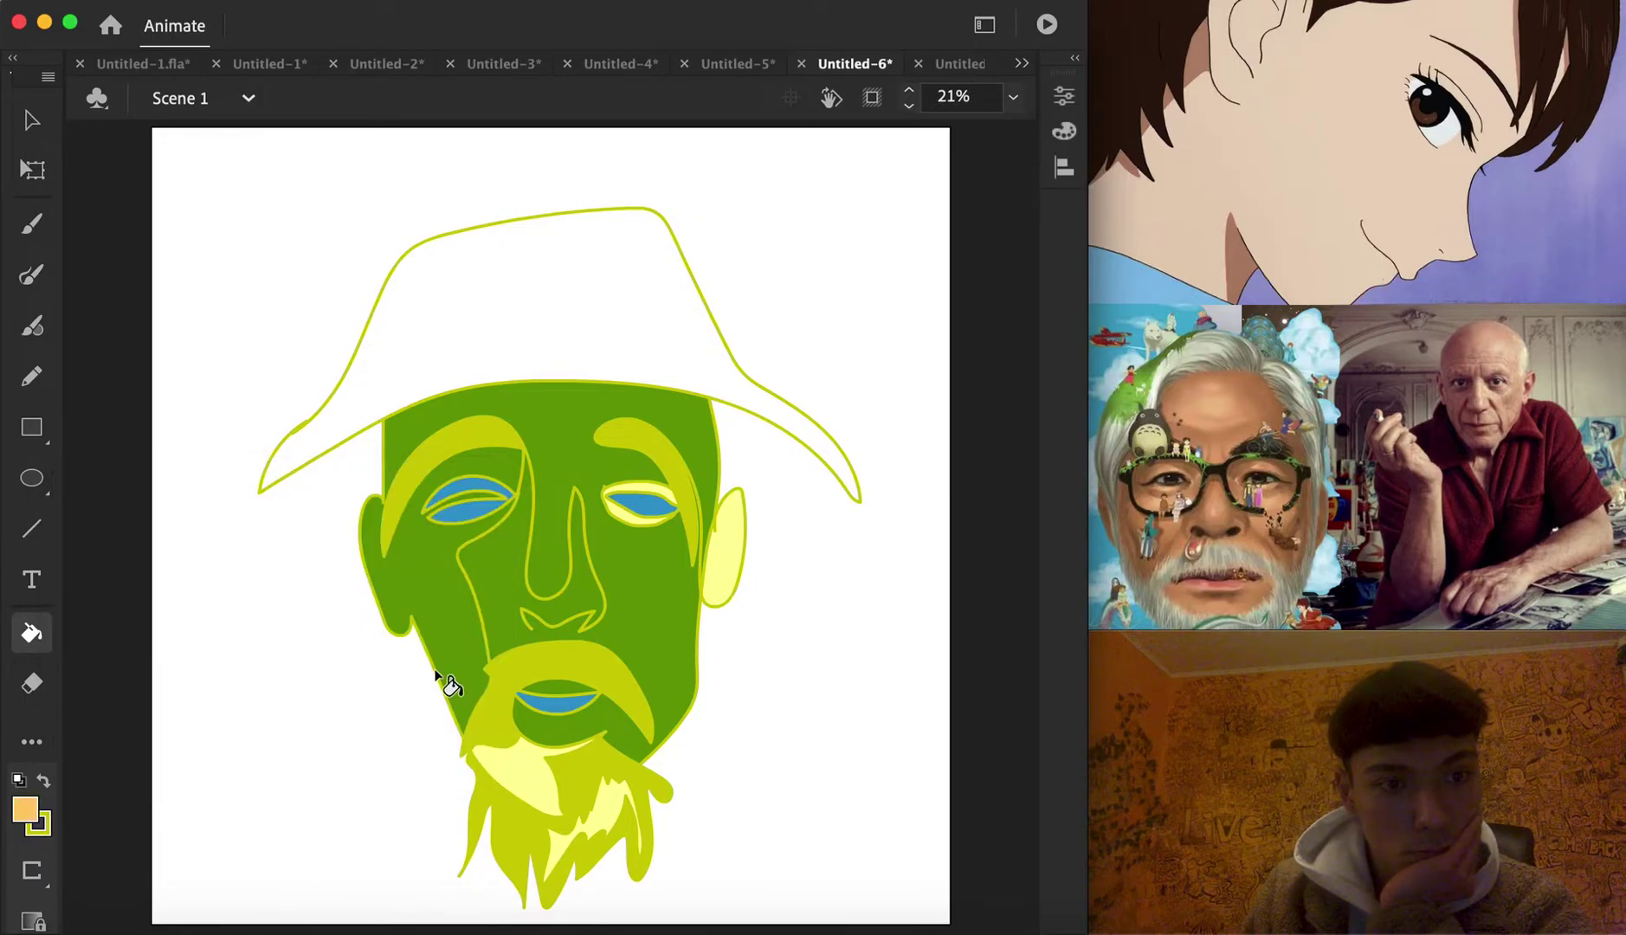
pyautogui.click(543, 309)
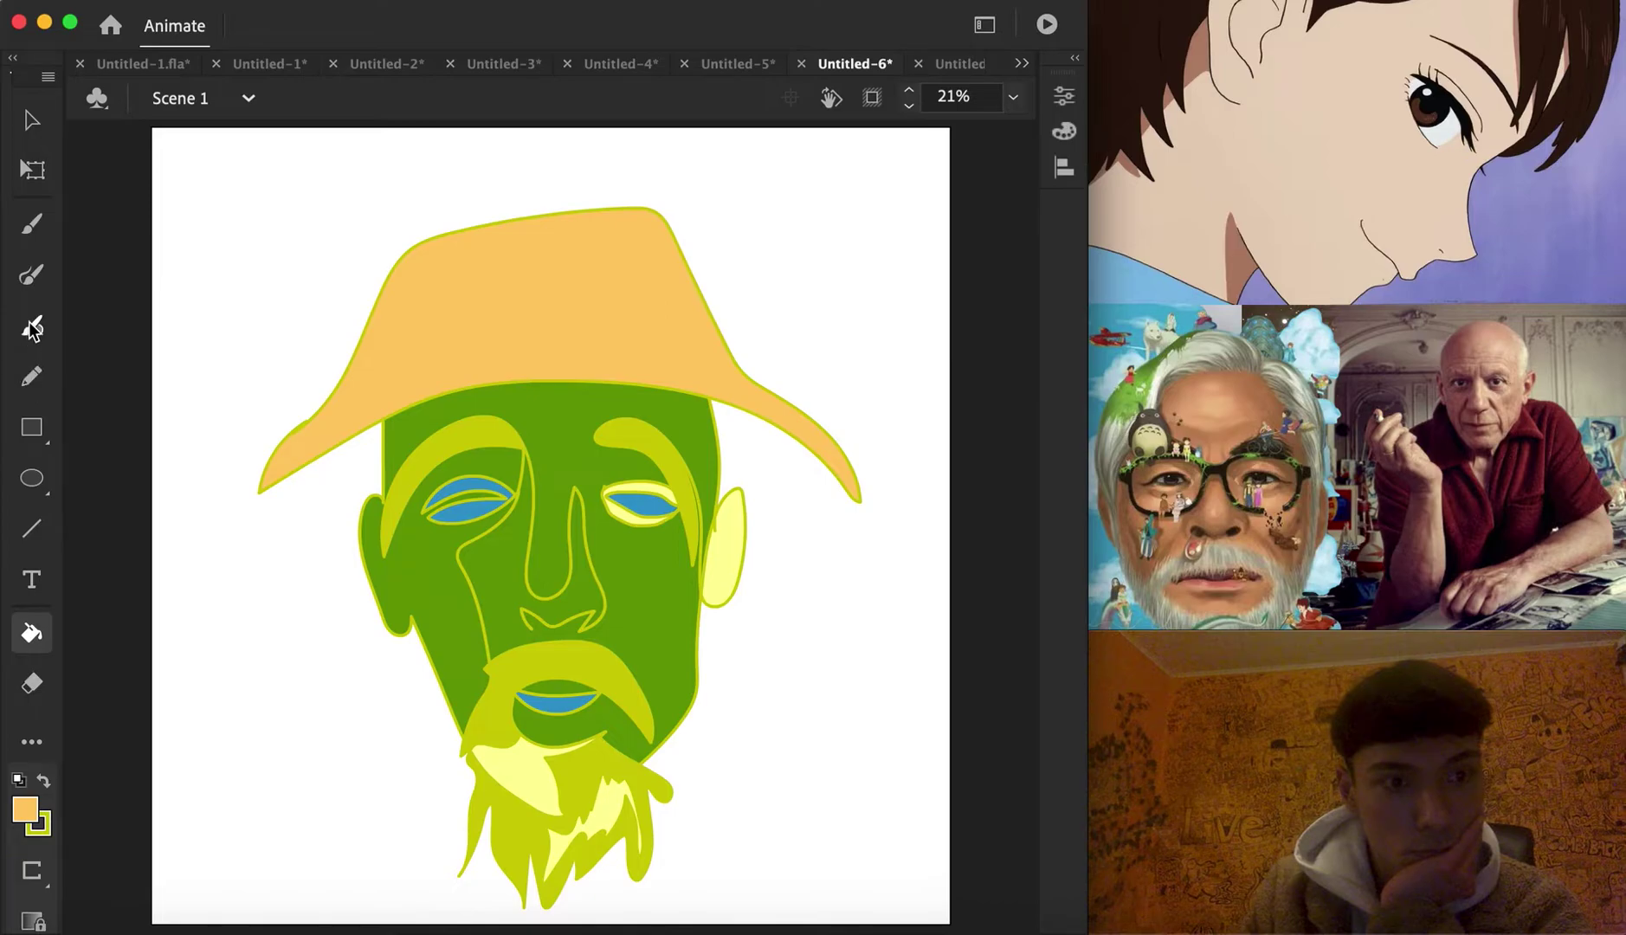
# Set the brush stroke to the hat's light orange and draw fold lines across the hat
pyautogui.click(32, 275)
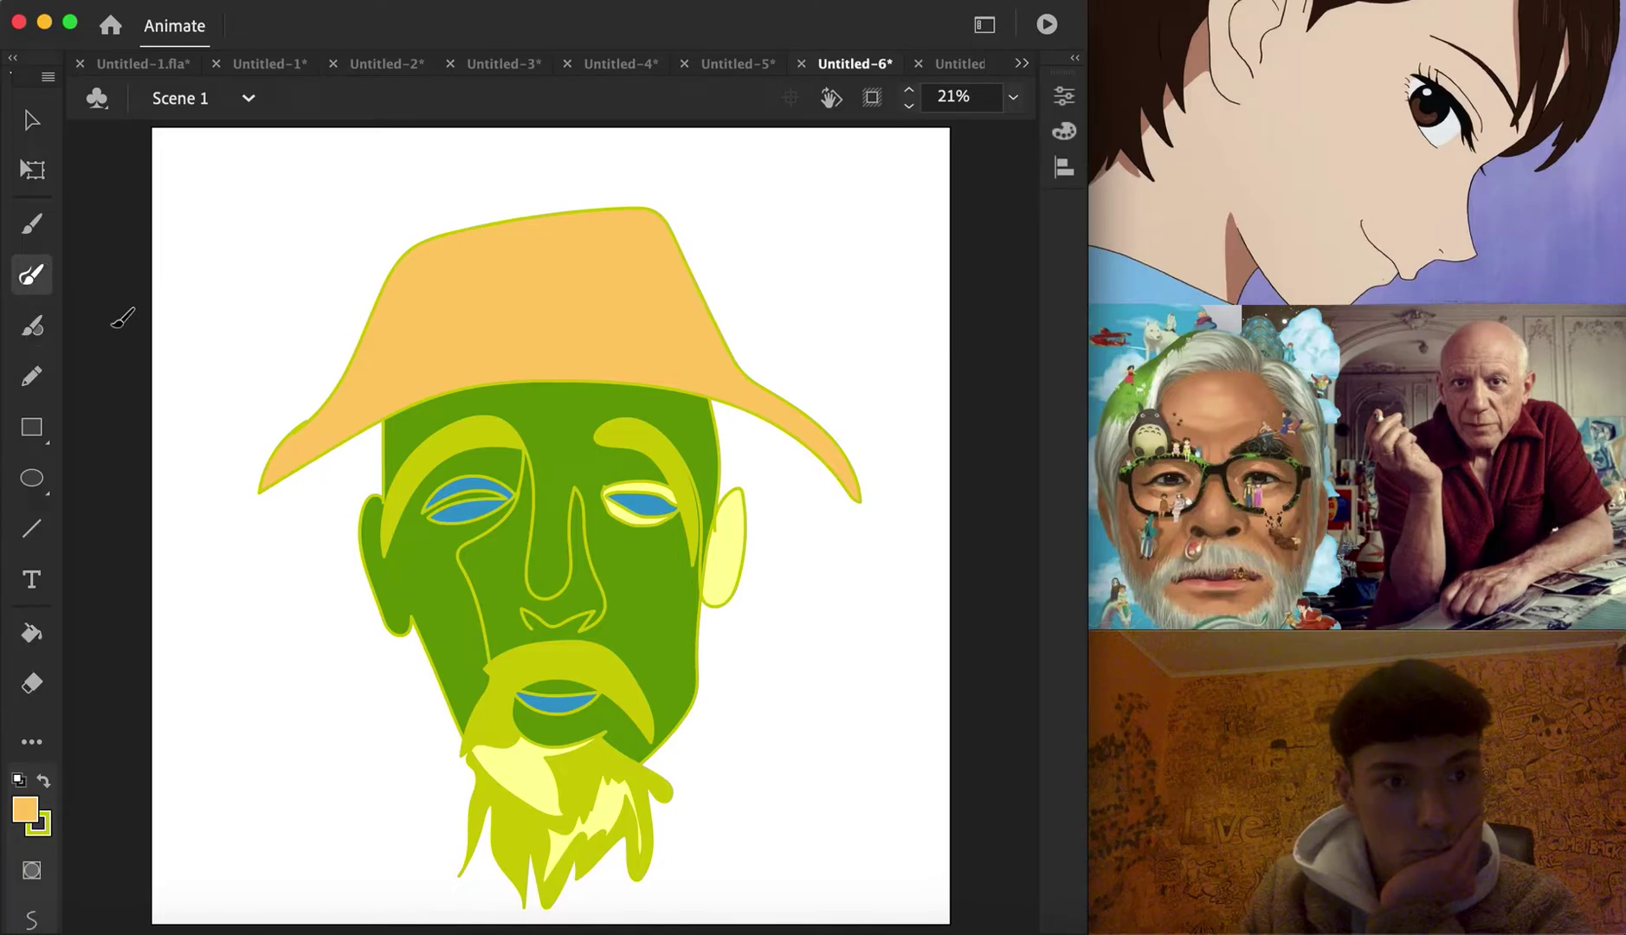
pyautogui.click(39, 822)
pyautogui.click(188, 653)
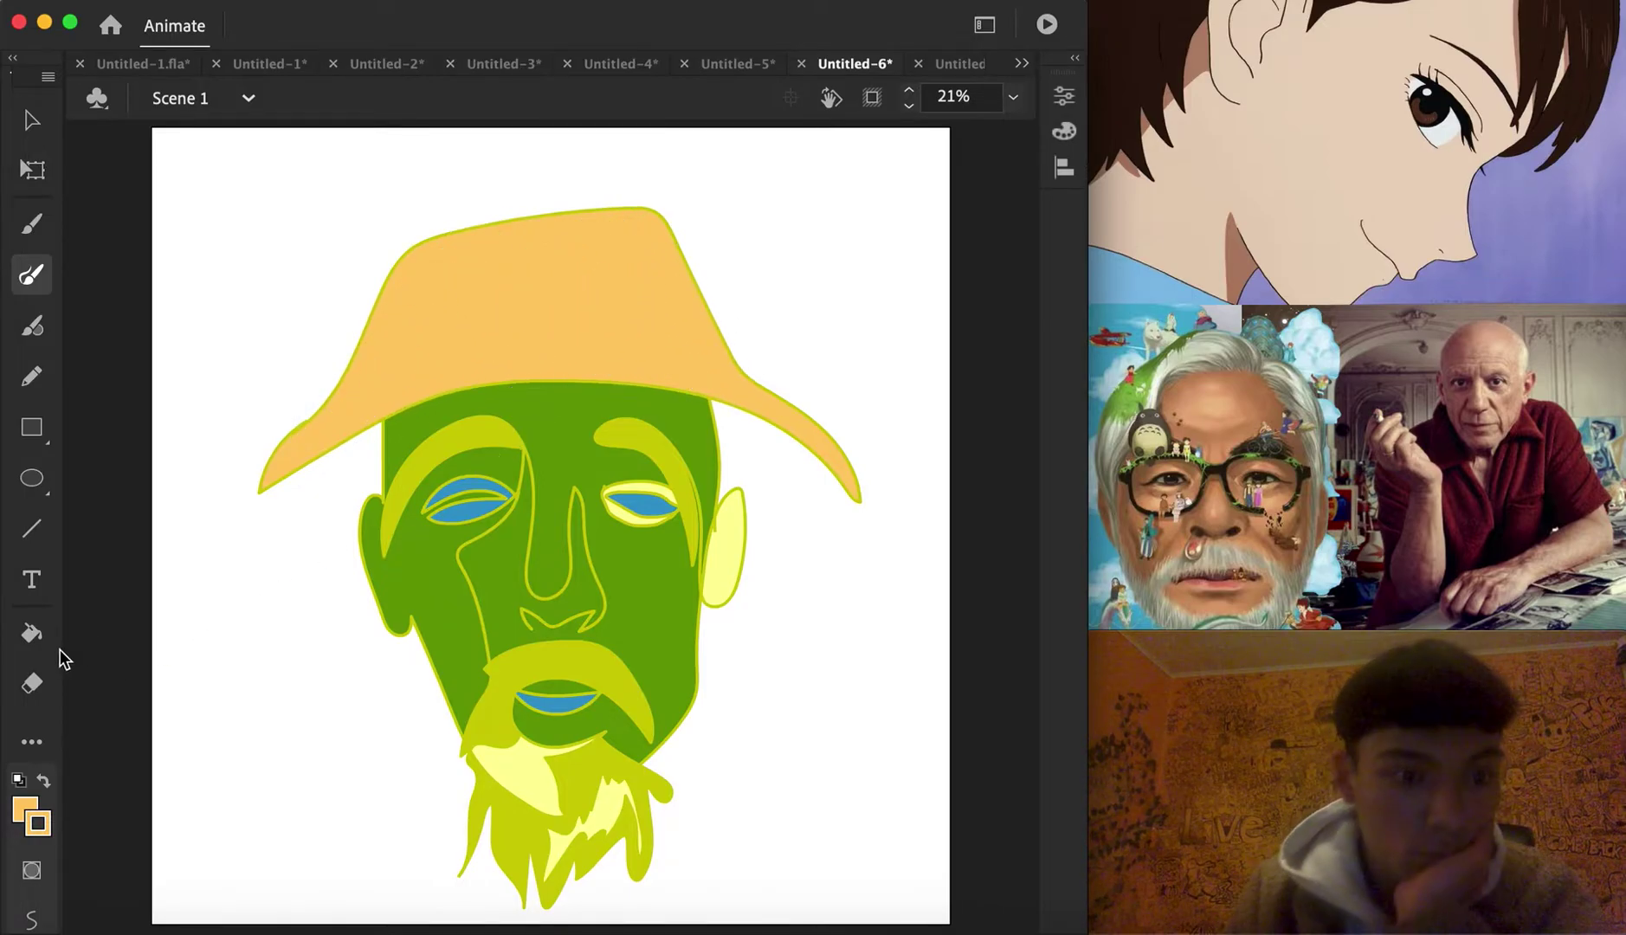
# Set the fill colour to a deeper golden yellow and fill the hat around the fold lines
pyautogui.click(35, 639)
pyautogui.click(25, 810)
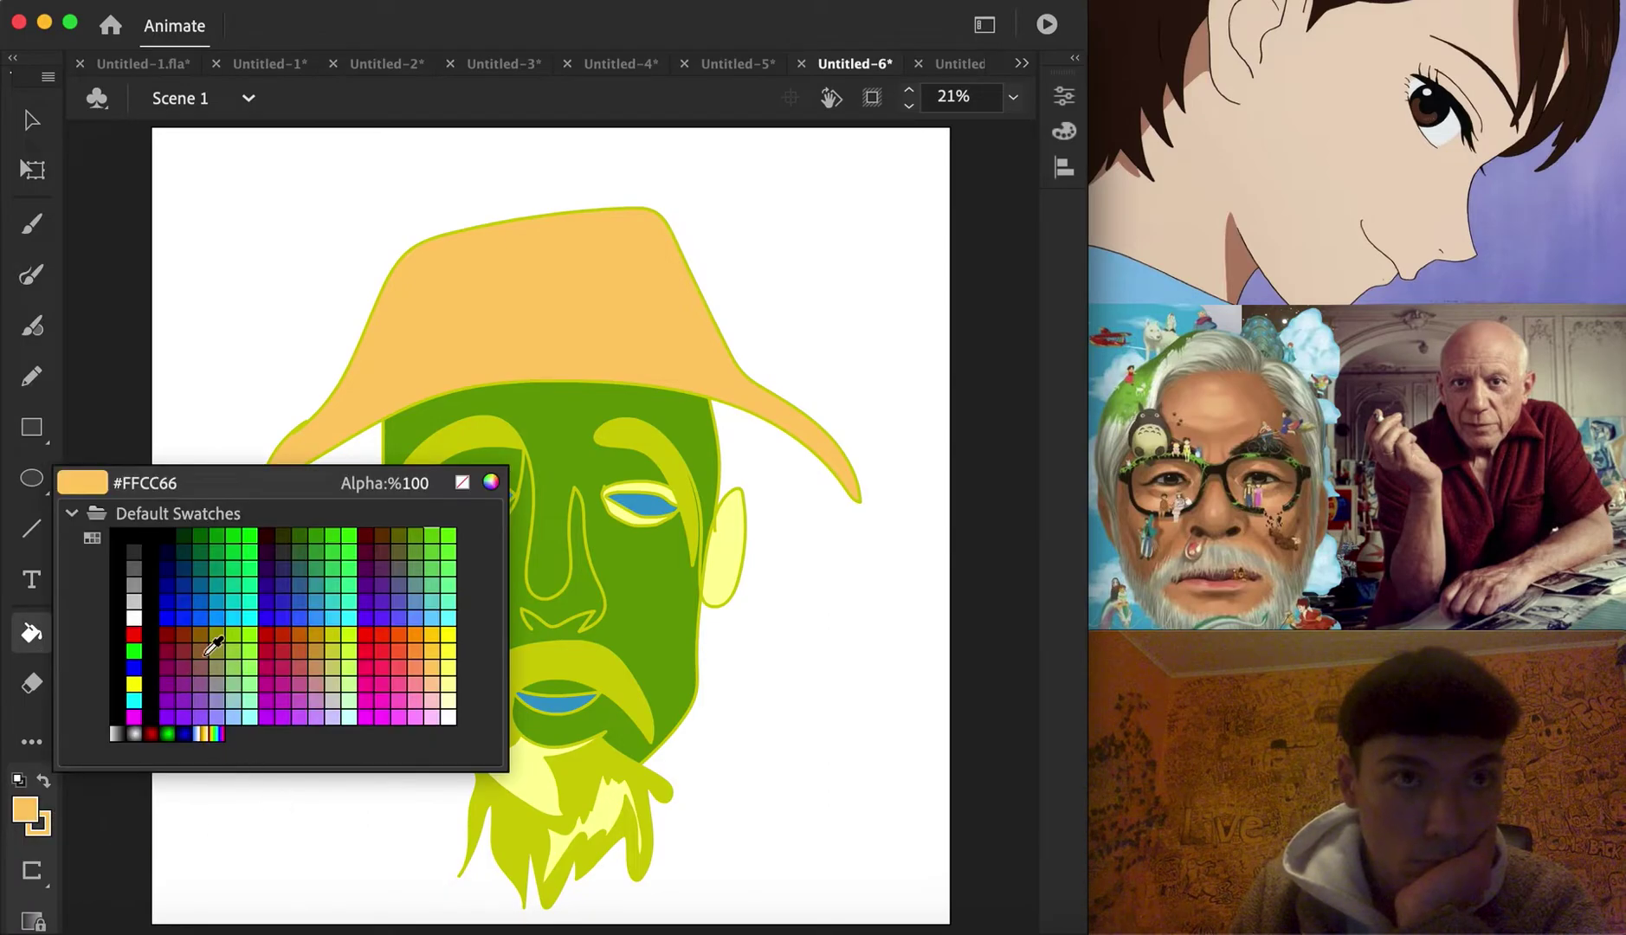
pyautogui.click(436, 647)
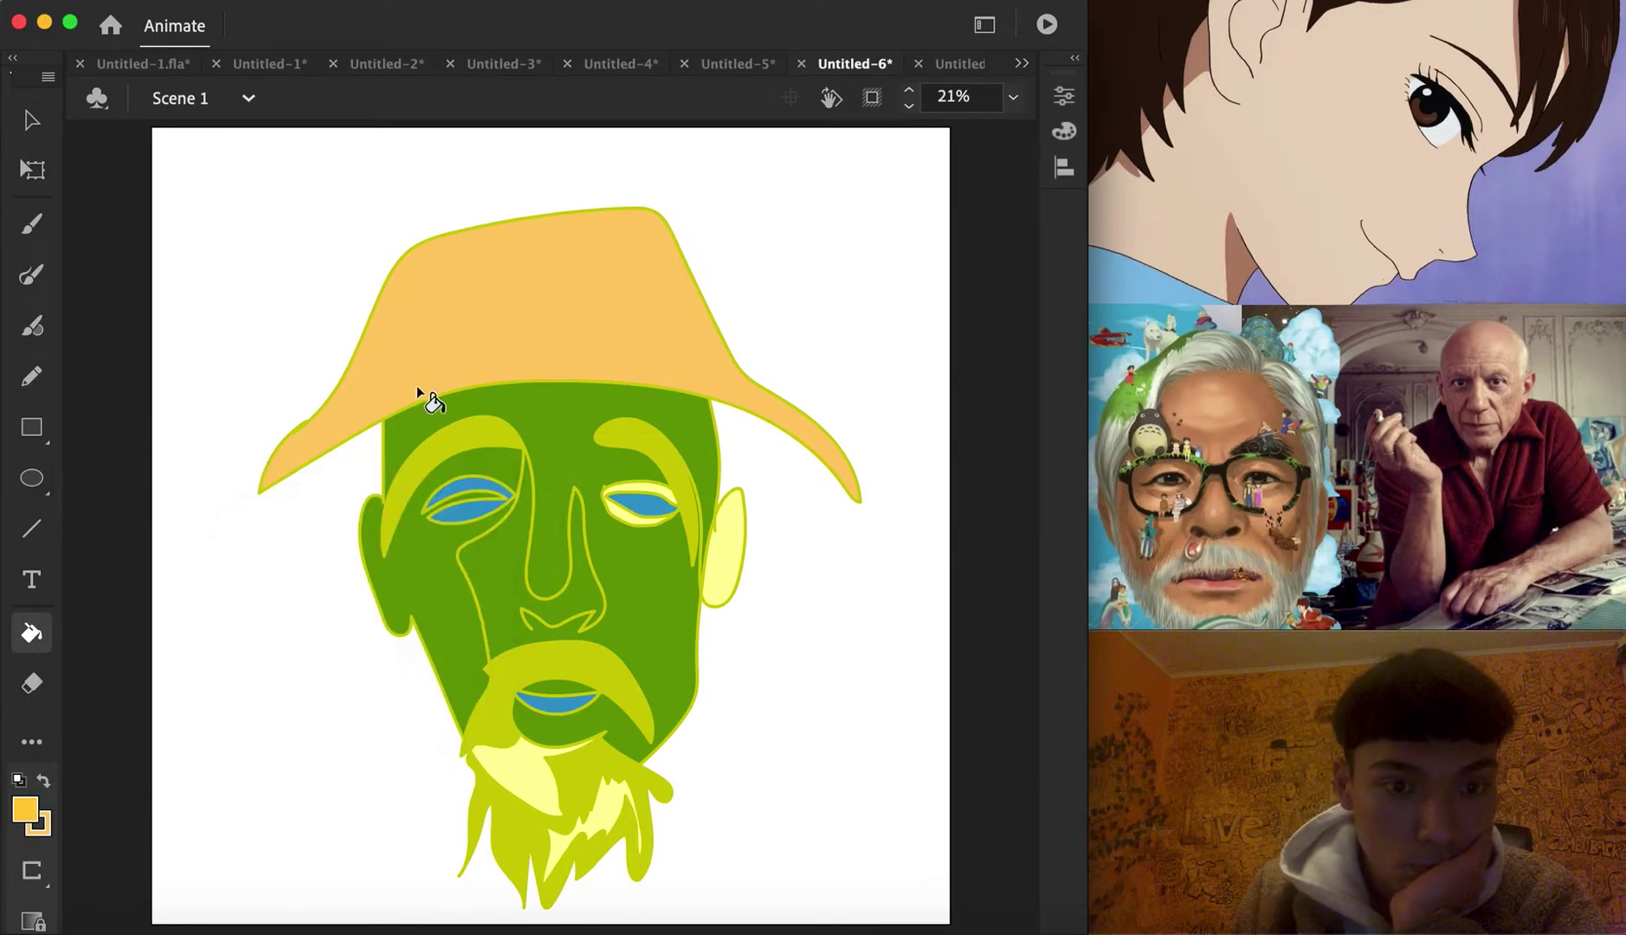
pyautogui.click(426, 337)
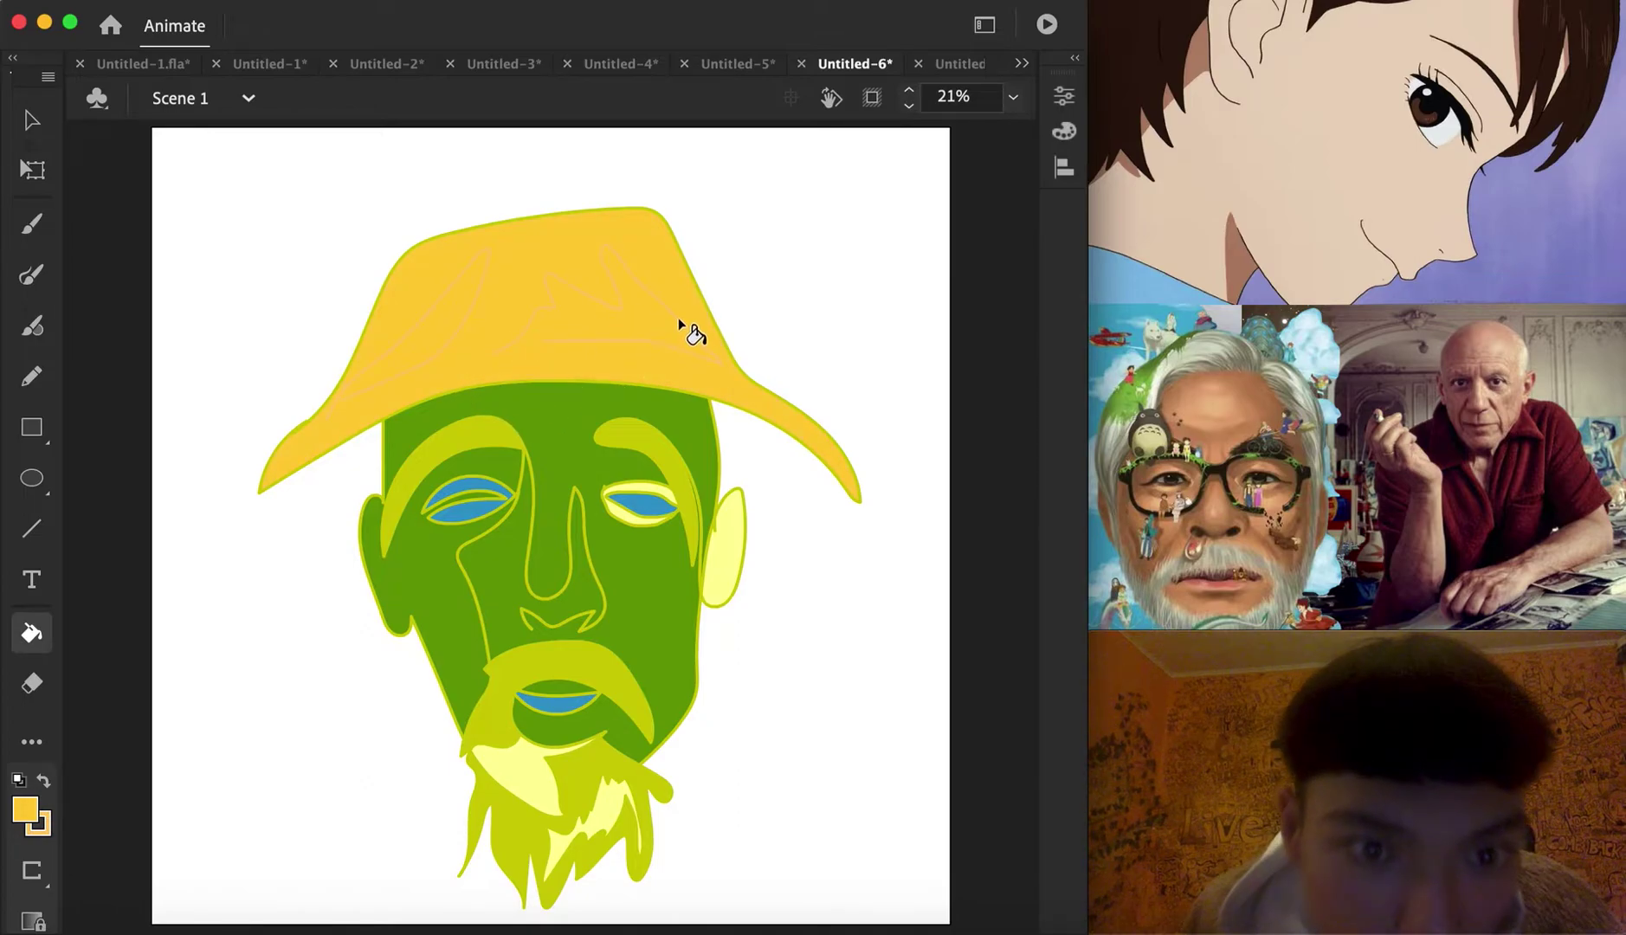
pyautogui.press('F2')
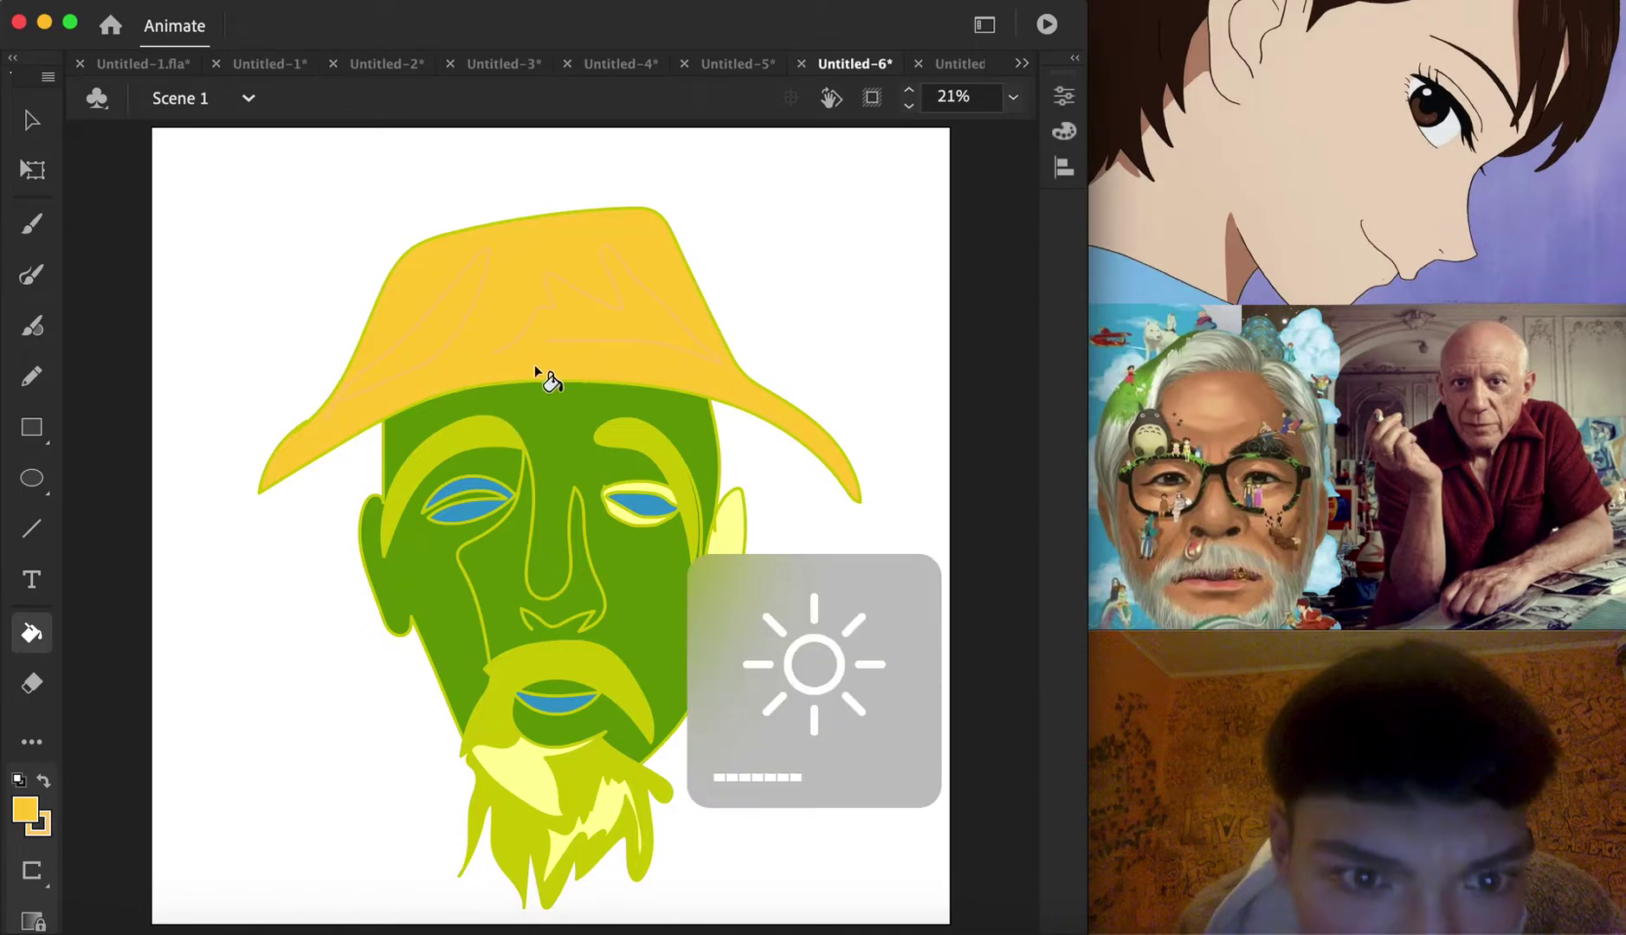
pyautogui.click(32, 119)
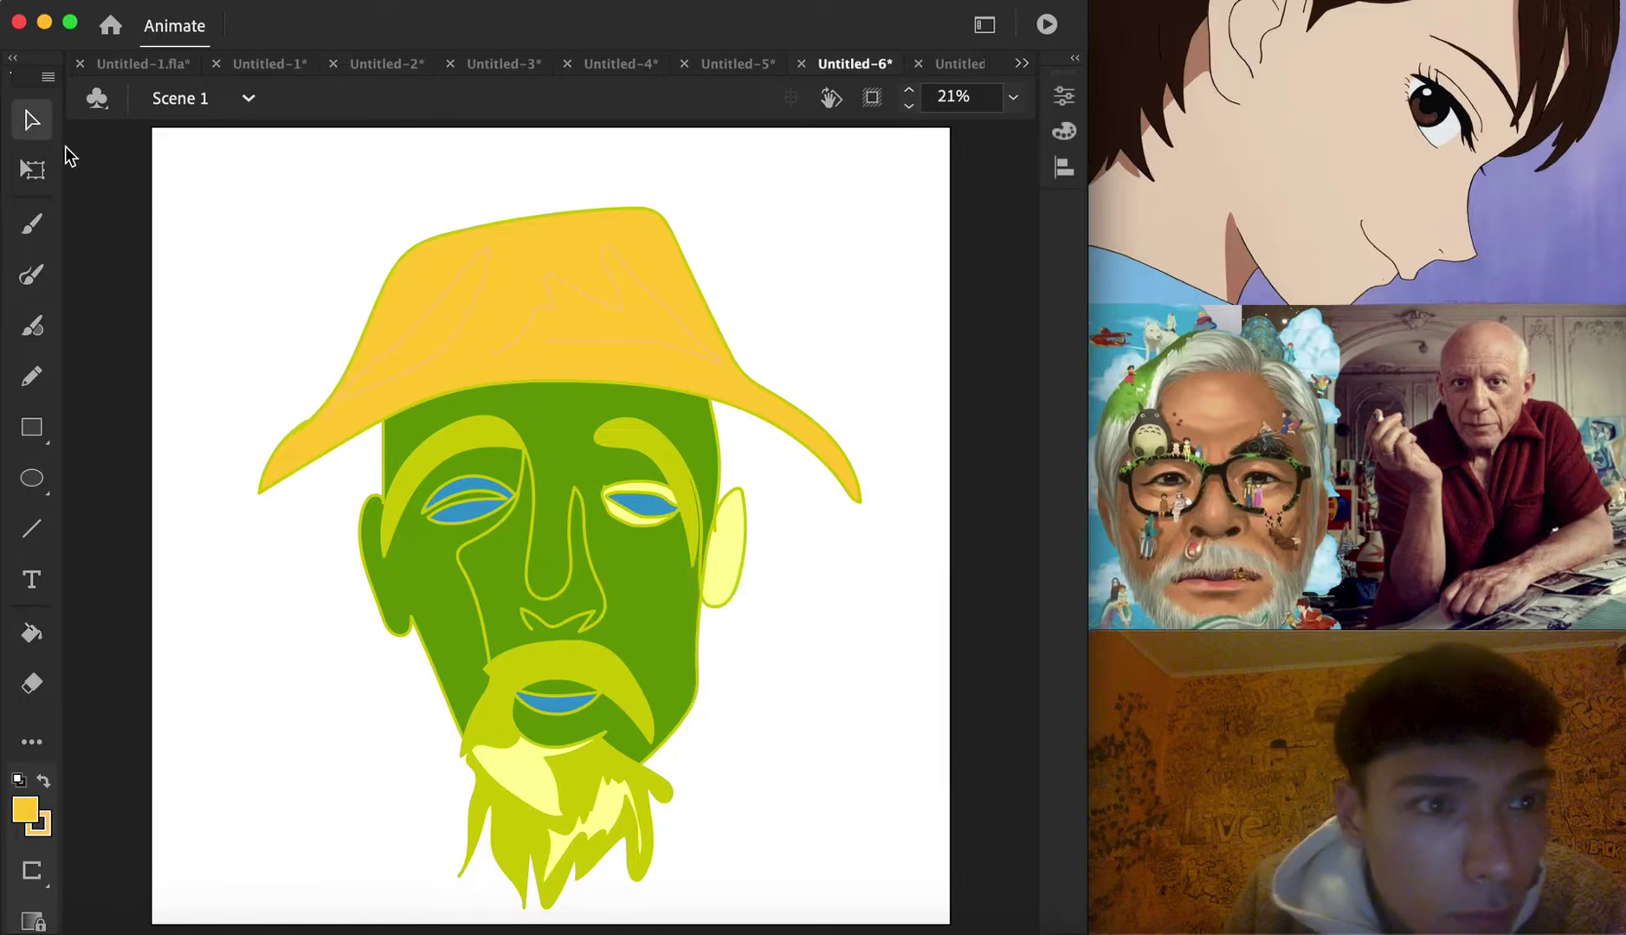
pyautogui.click(512, 351)
pyautogui.moveTo(513, 352); pyautogui.dragTo(492, 359)
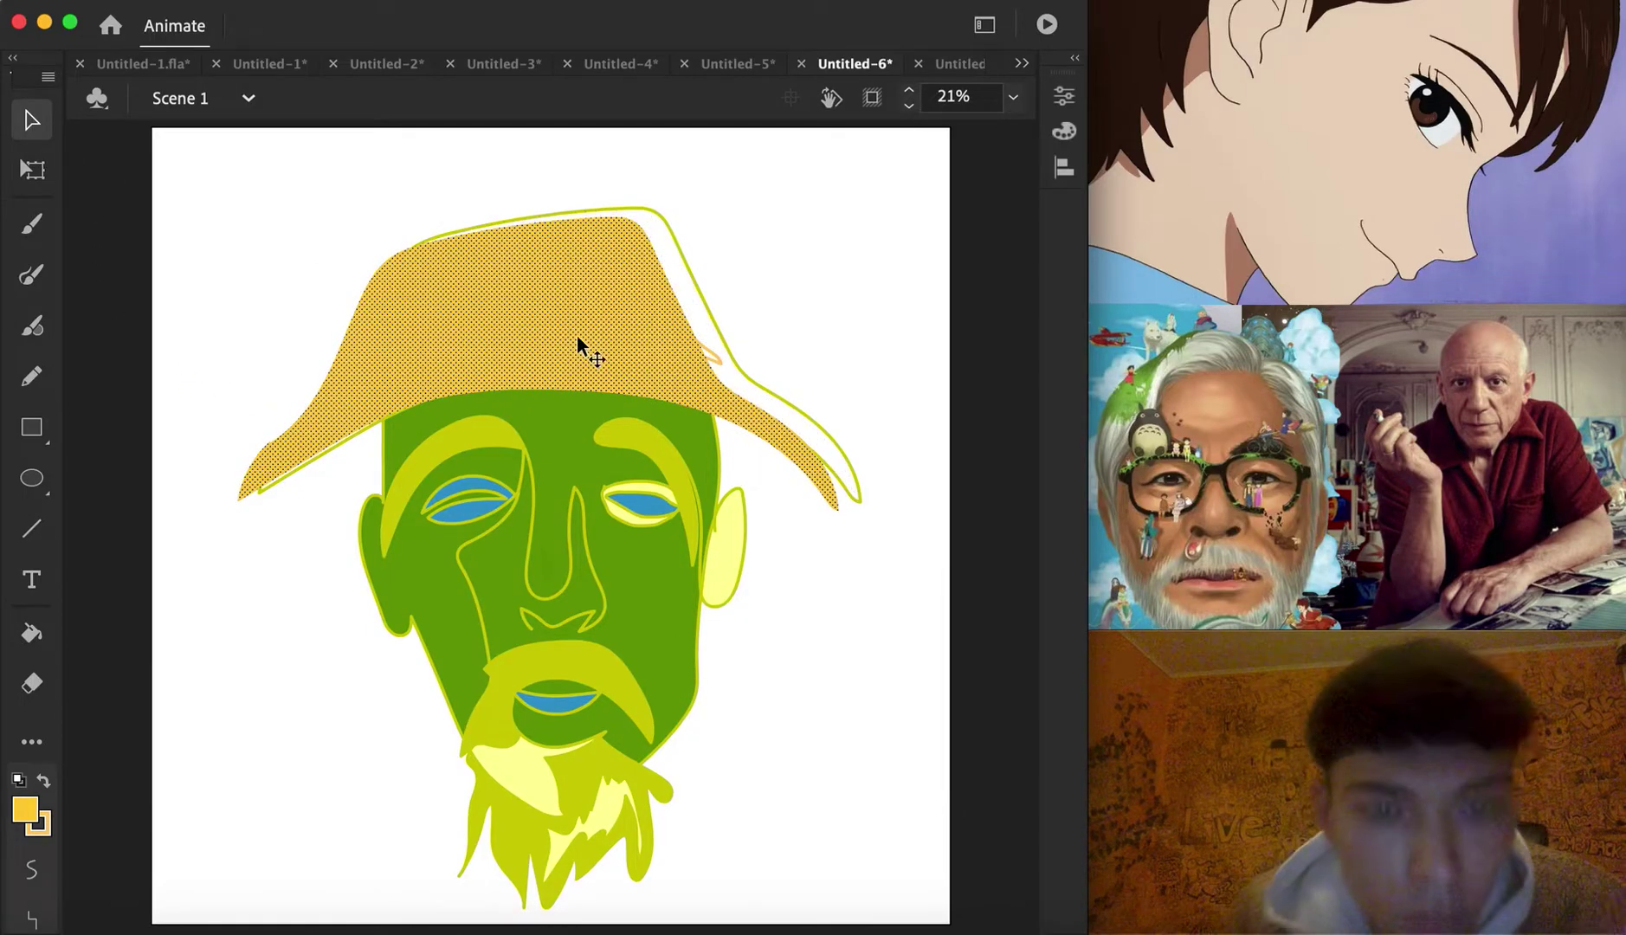
pyautogui.press('super+z')
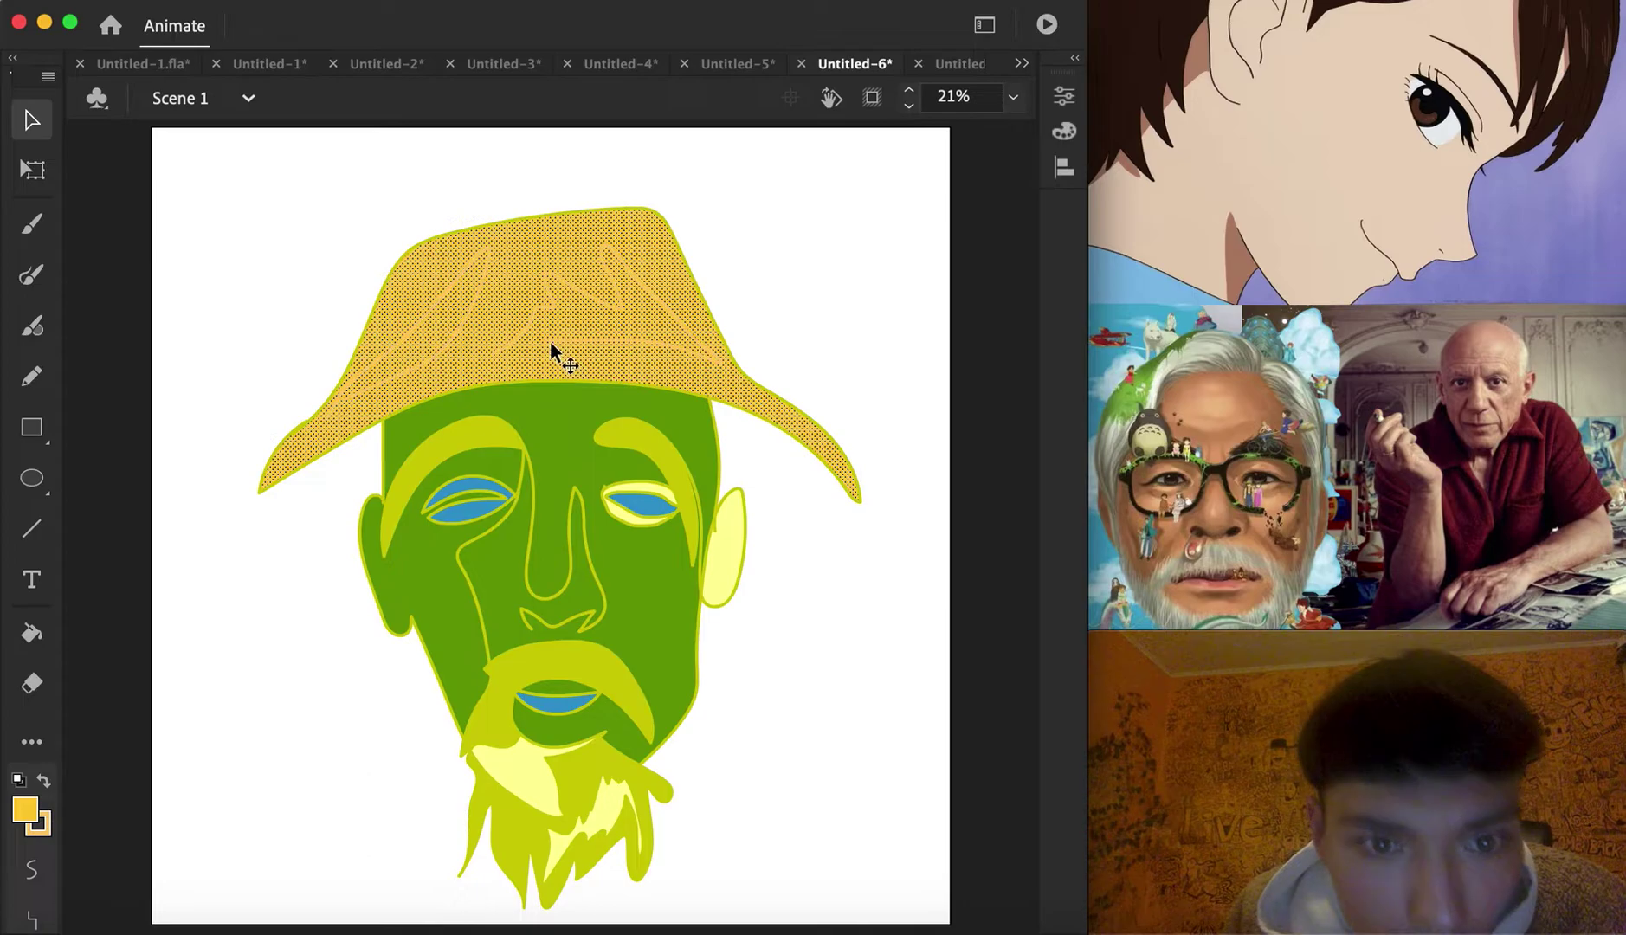
pyautogui.click(746, 287)
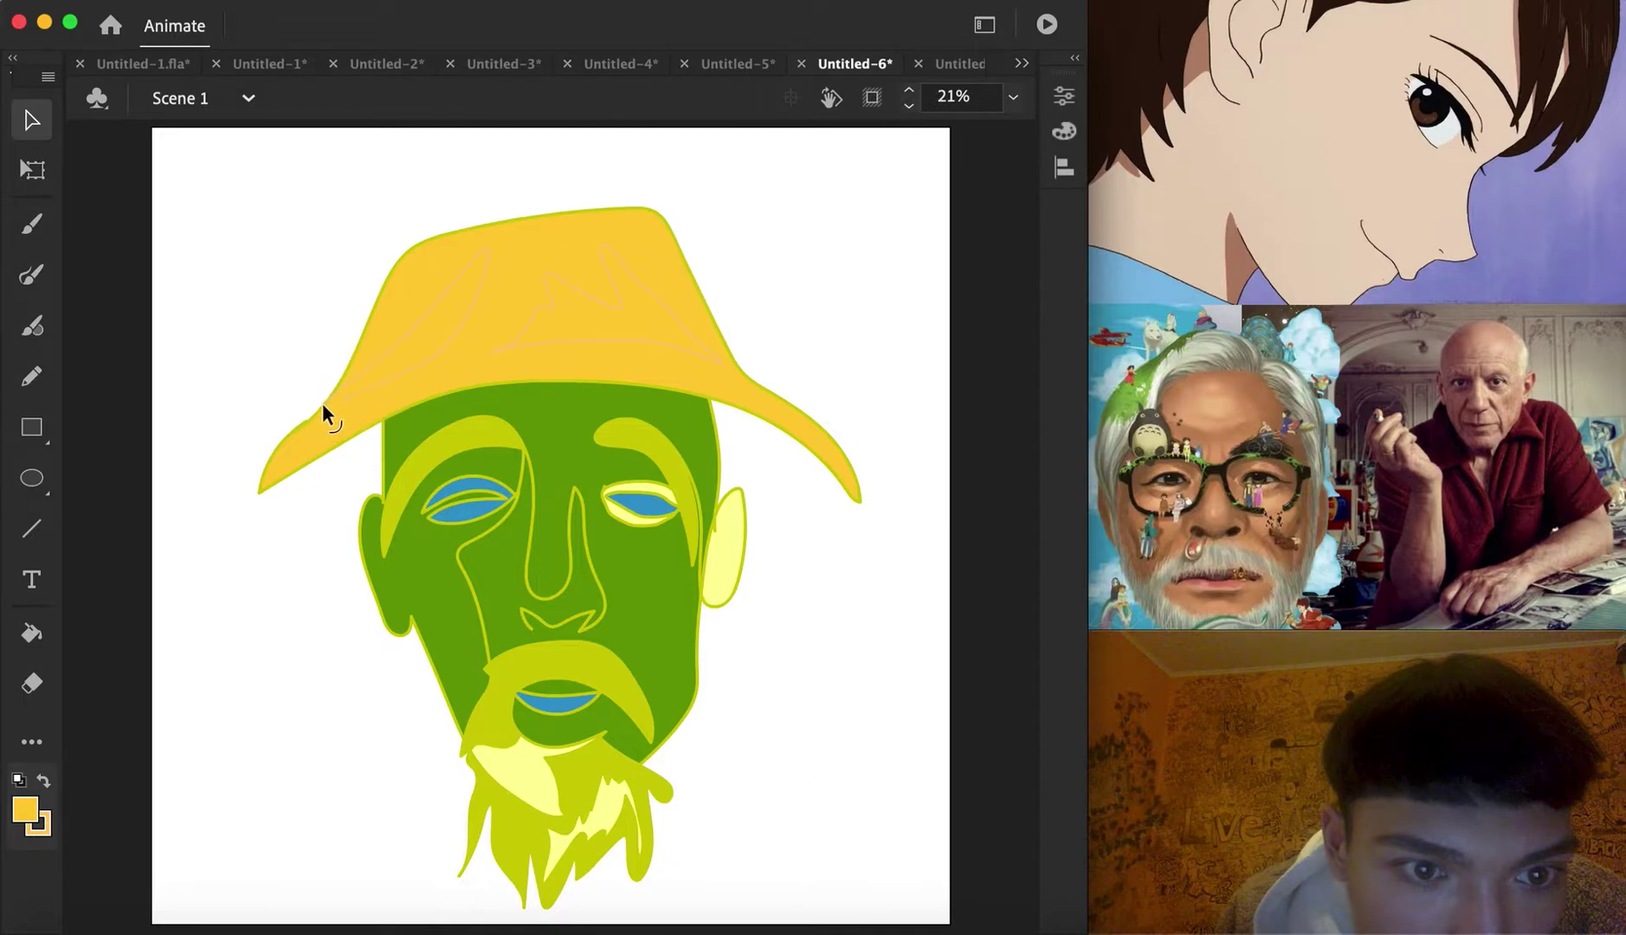
# Set the fill colour to peach #FFCC99 and fill the hat, leaving out the jagged fold on its right side
pyautogui.click(31, 633)
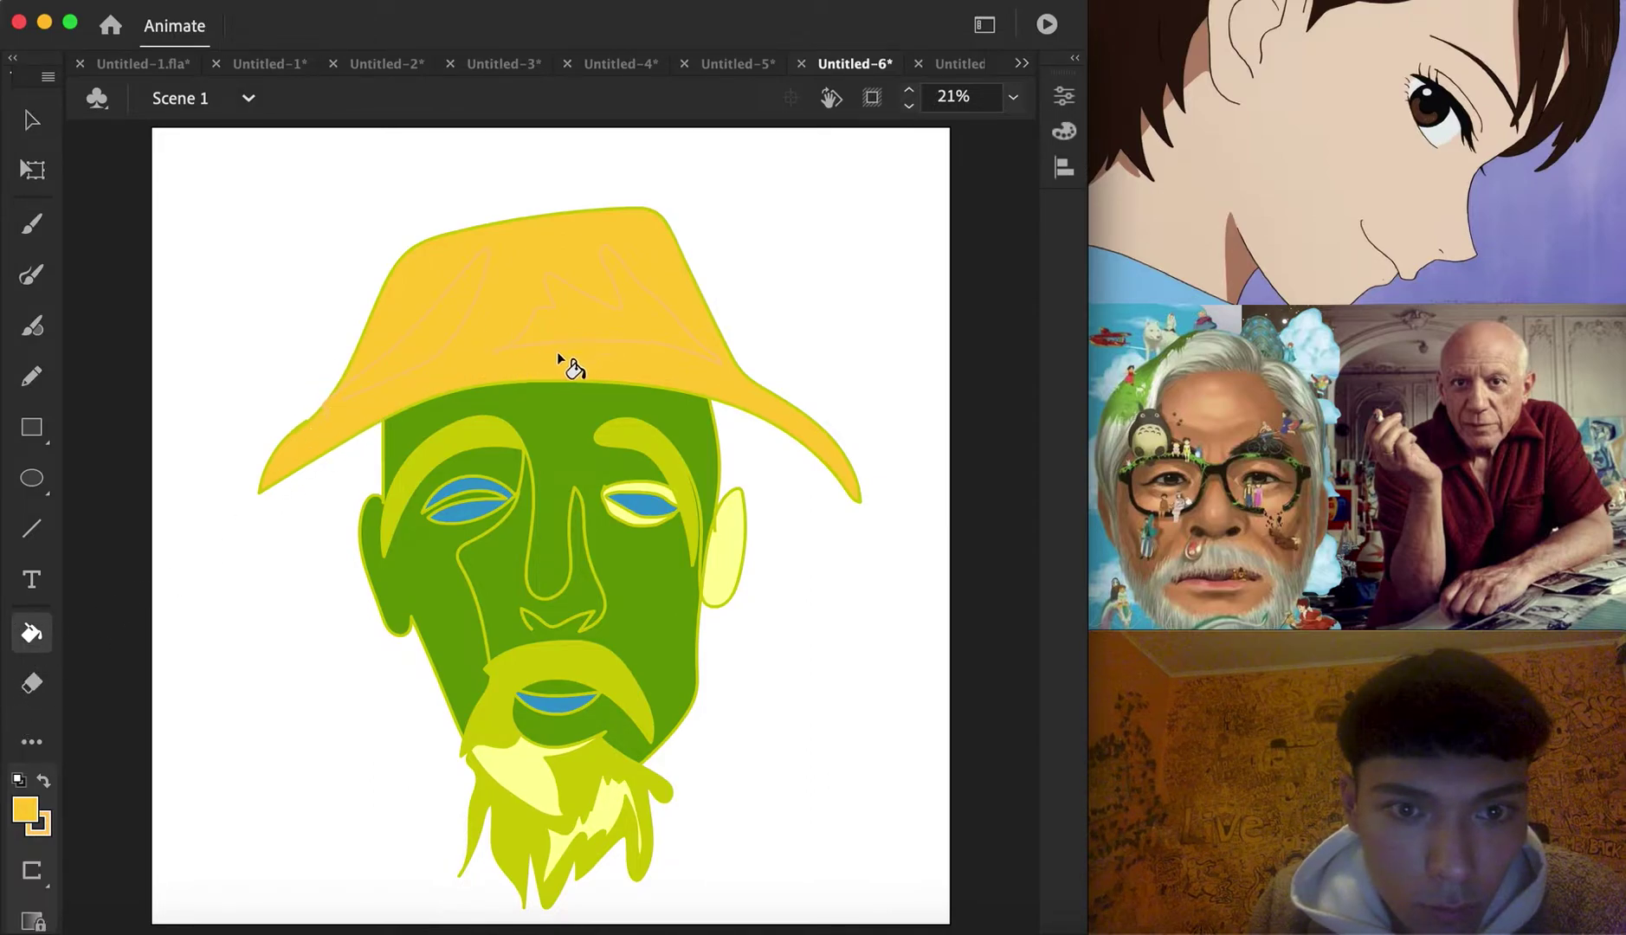
pyautogui.click(25, 810)
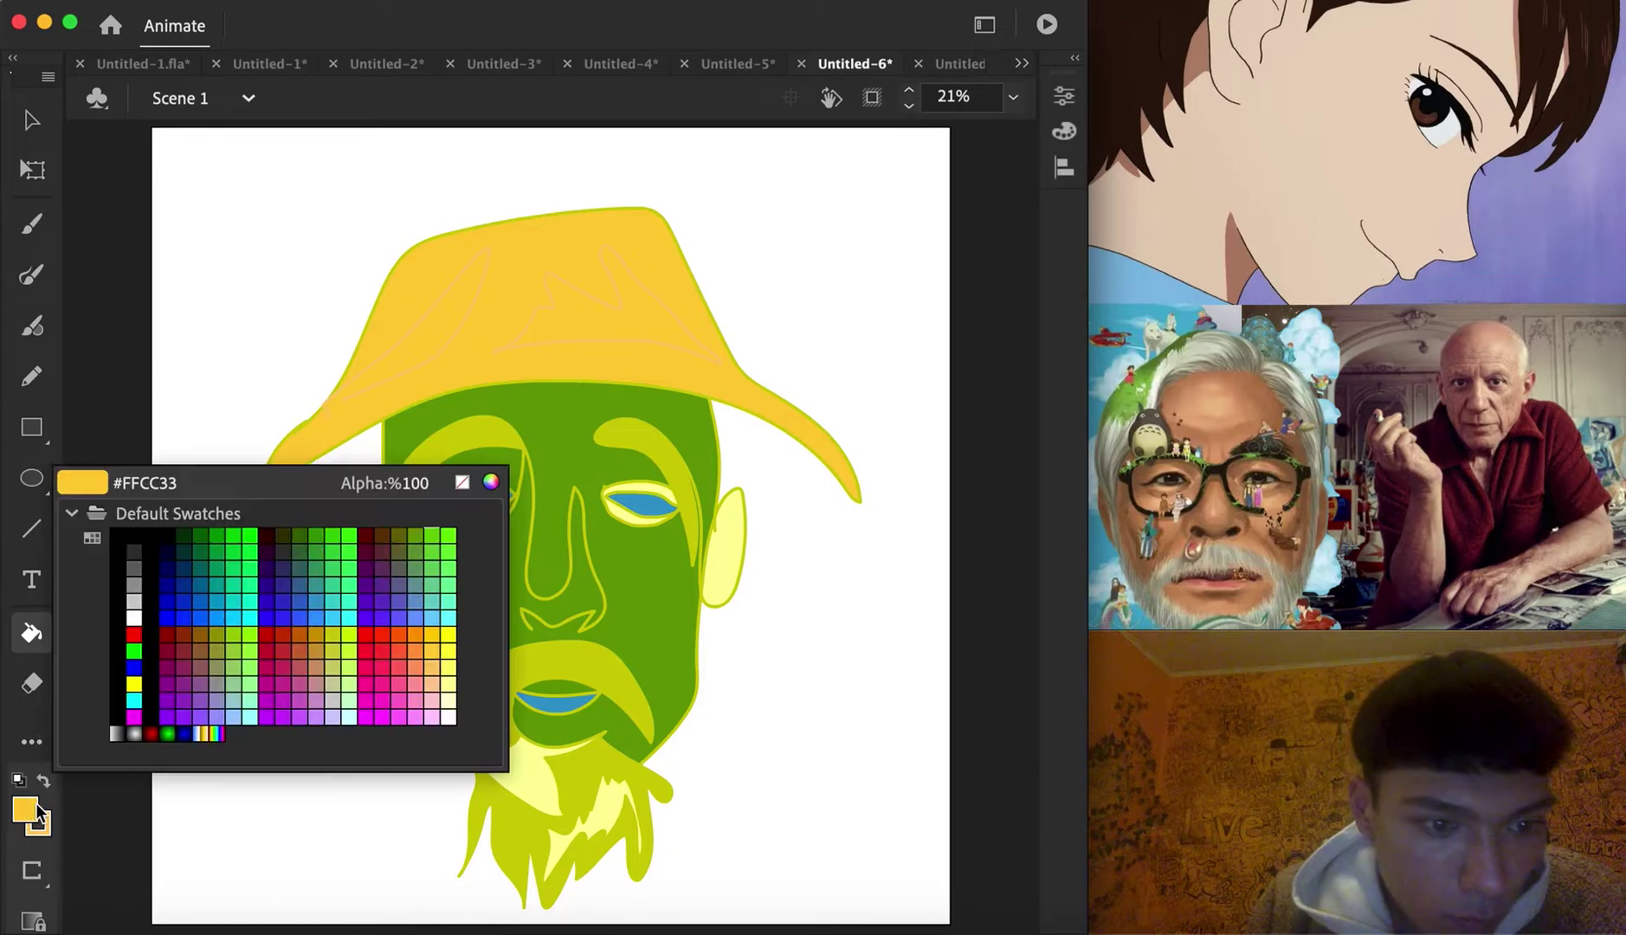
pyautogui.click(430, 683)
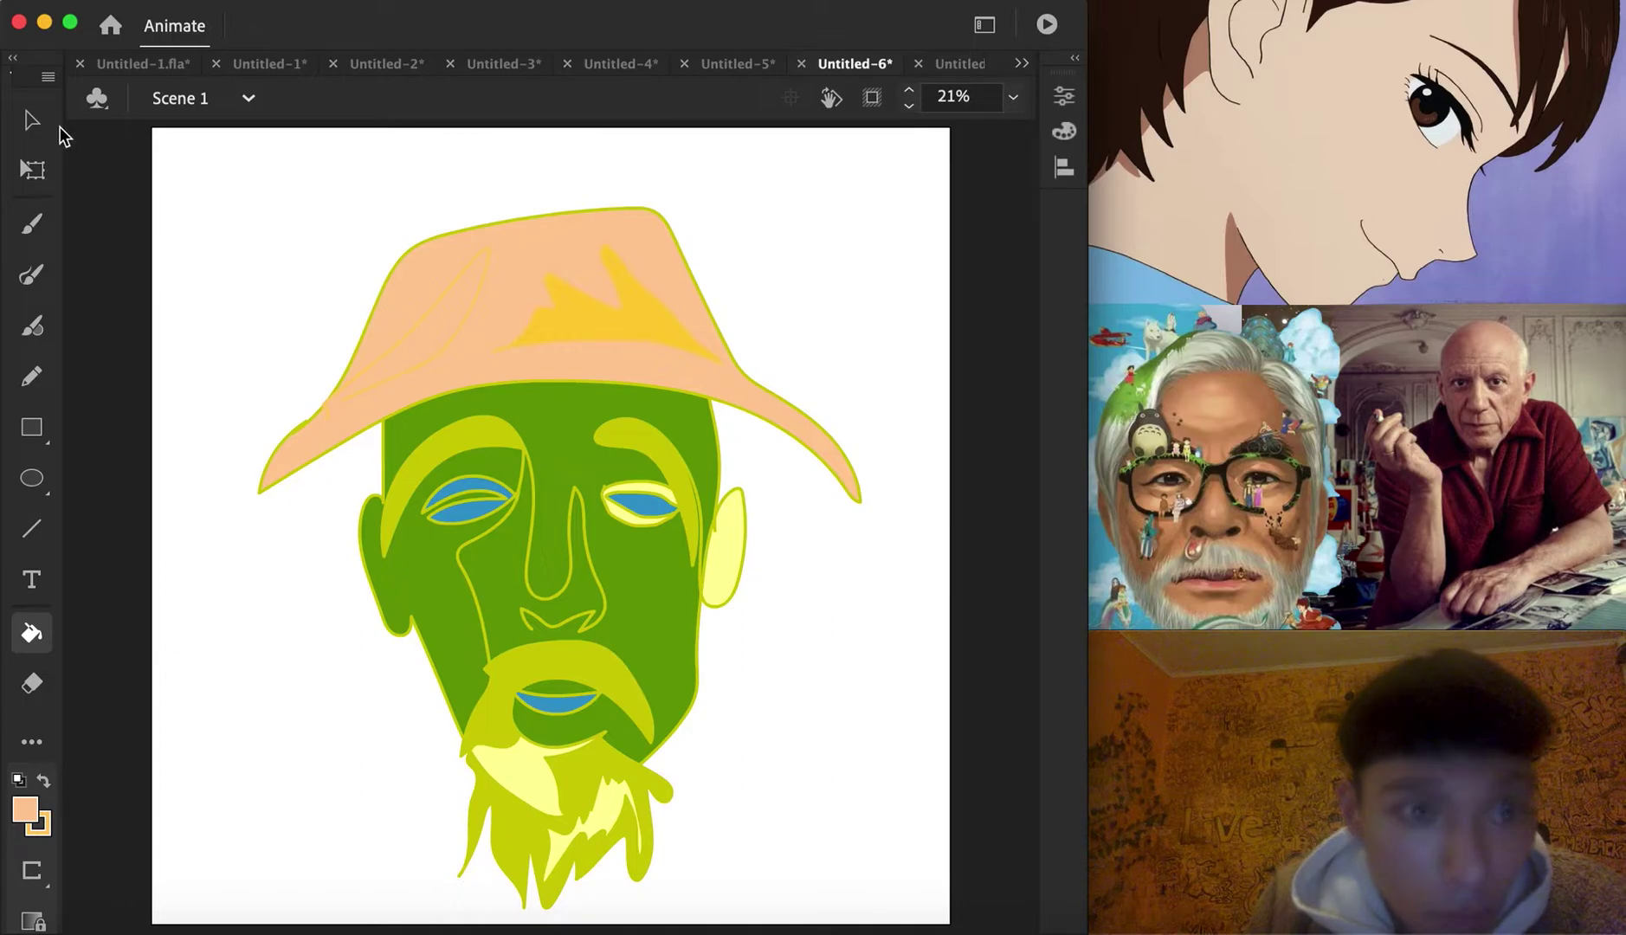
pyautogui.press('v')
pyautogui.click(472, 308)
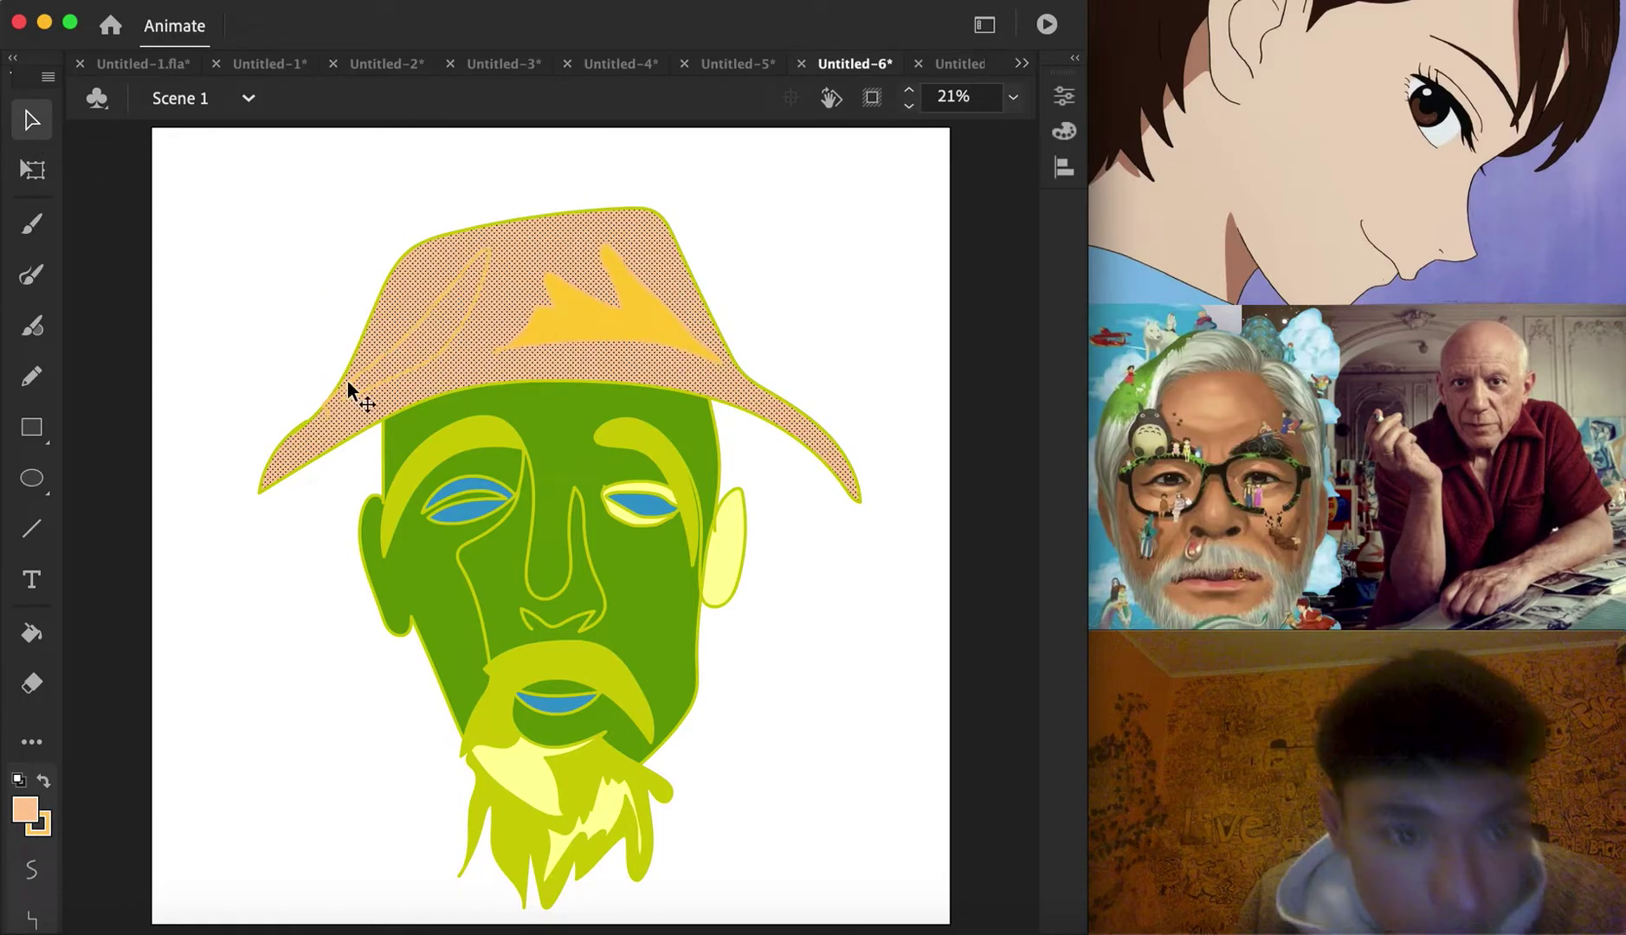
pyautogui.click(280, 388)
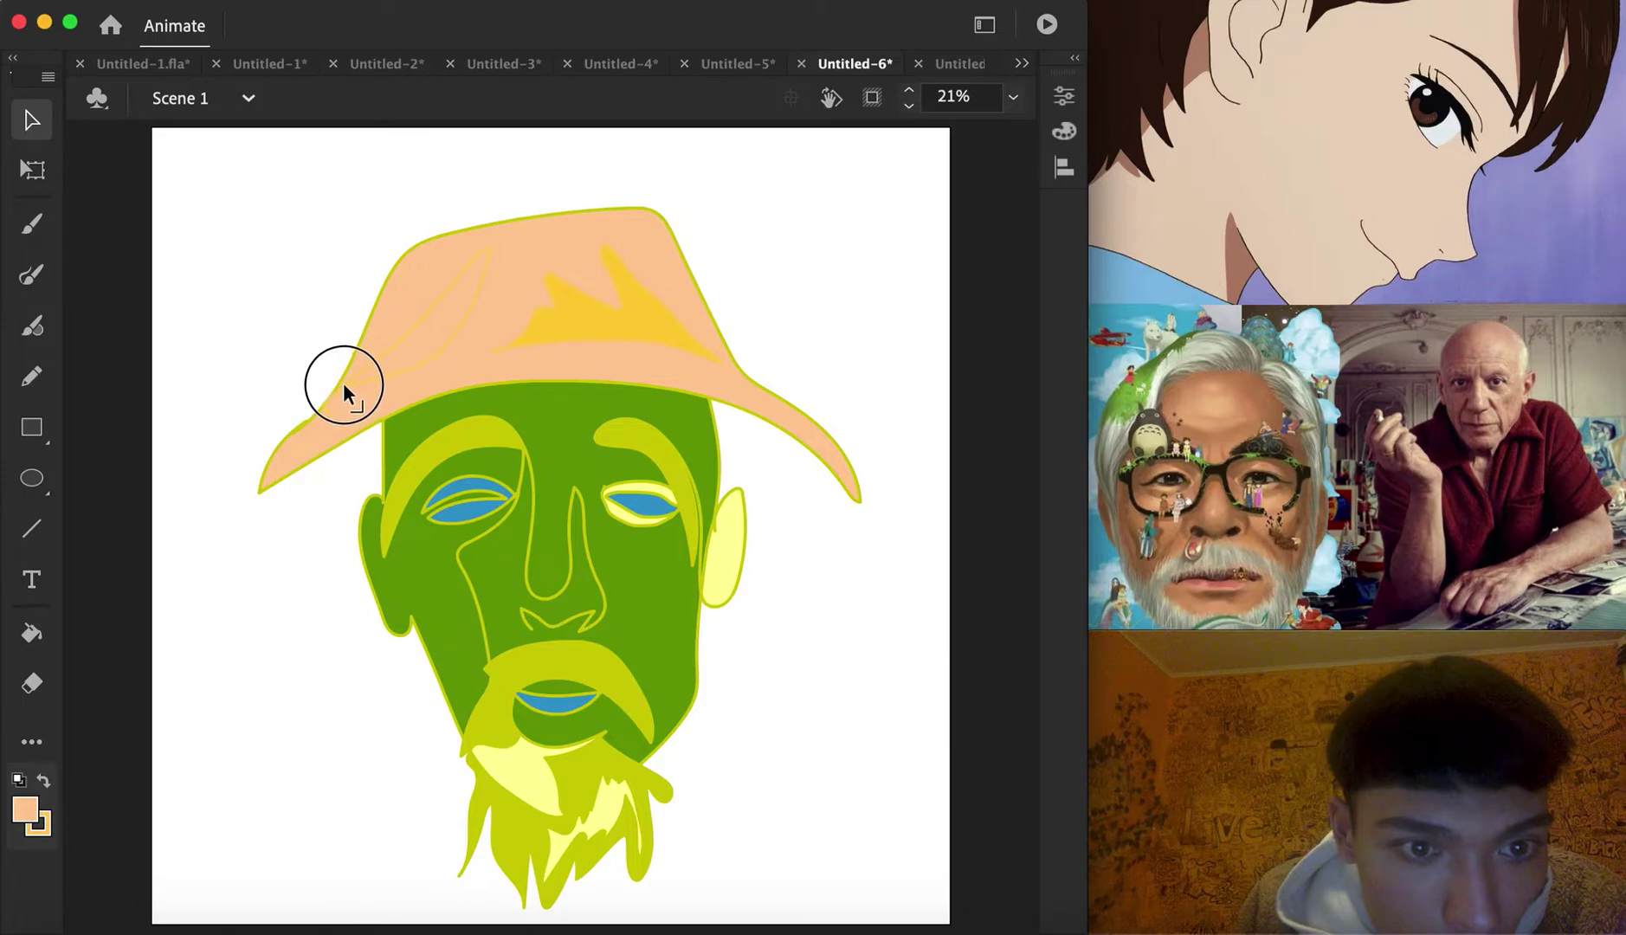
# Set the fill colour to light orange and apply it to the hat's main area around the folds
pyautogui.click(26, 810)
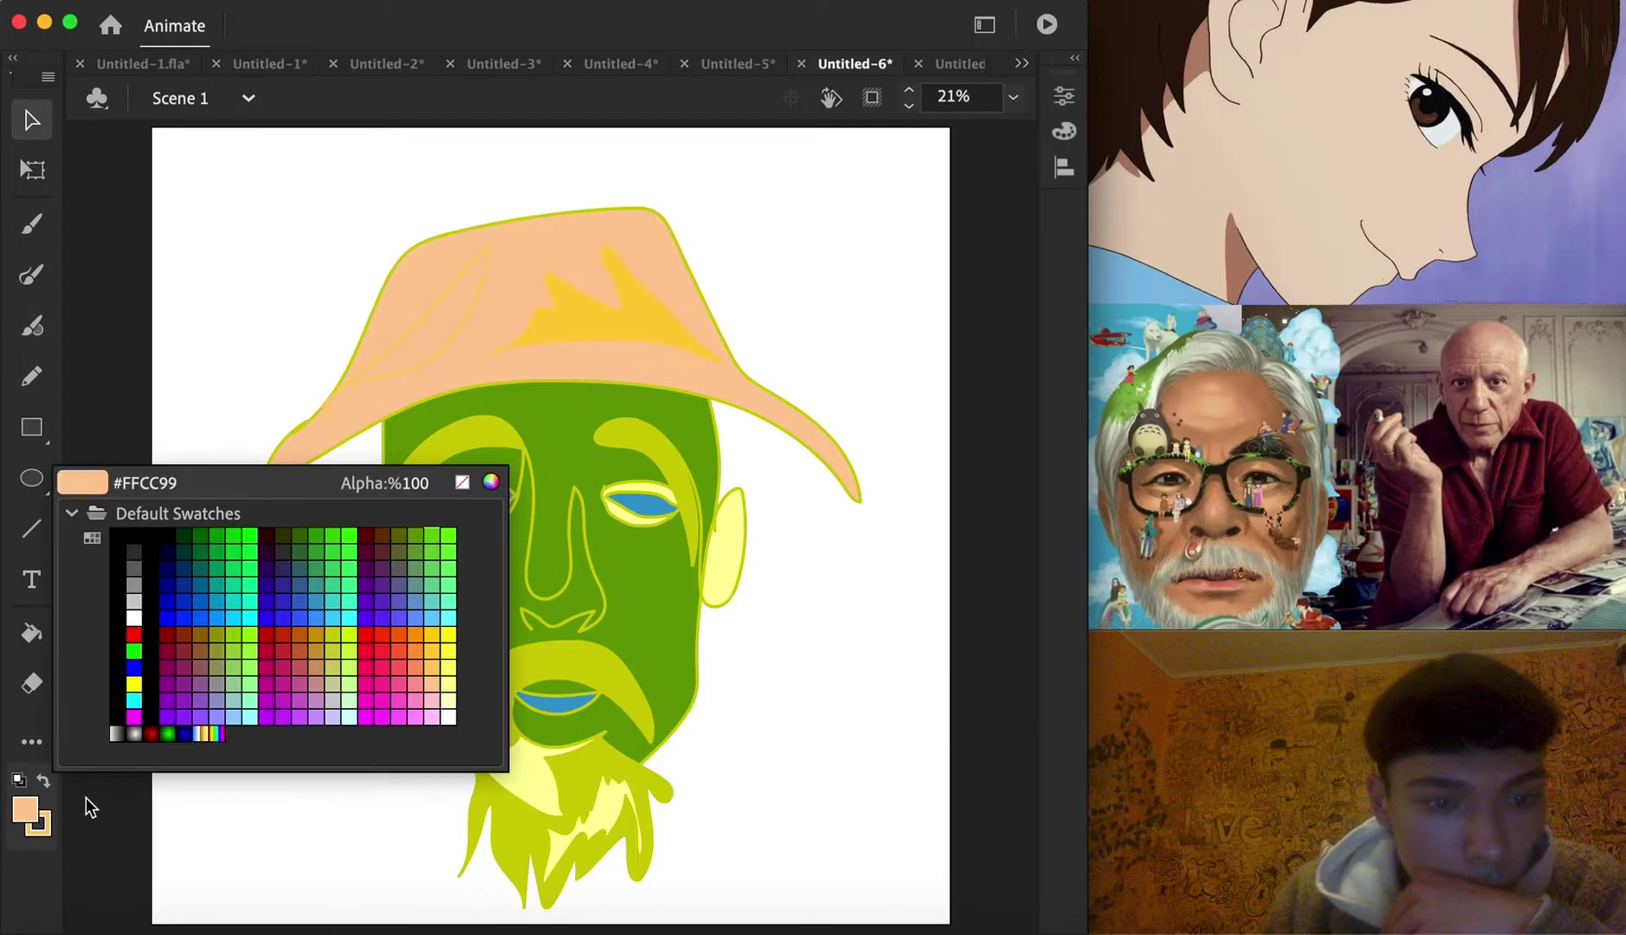
pyautogui.click(433, 671)
pyautogui.click(469, 325)
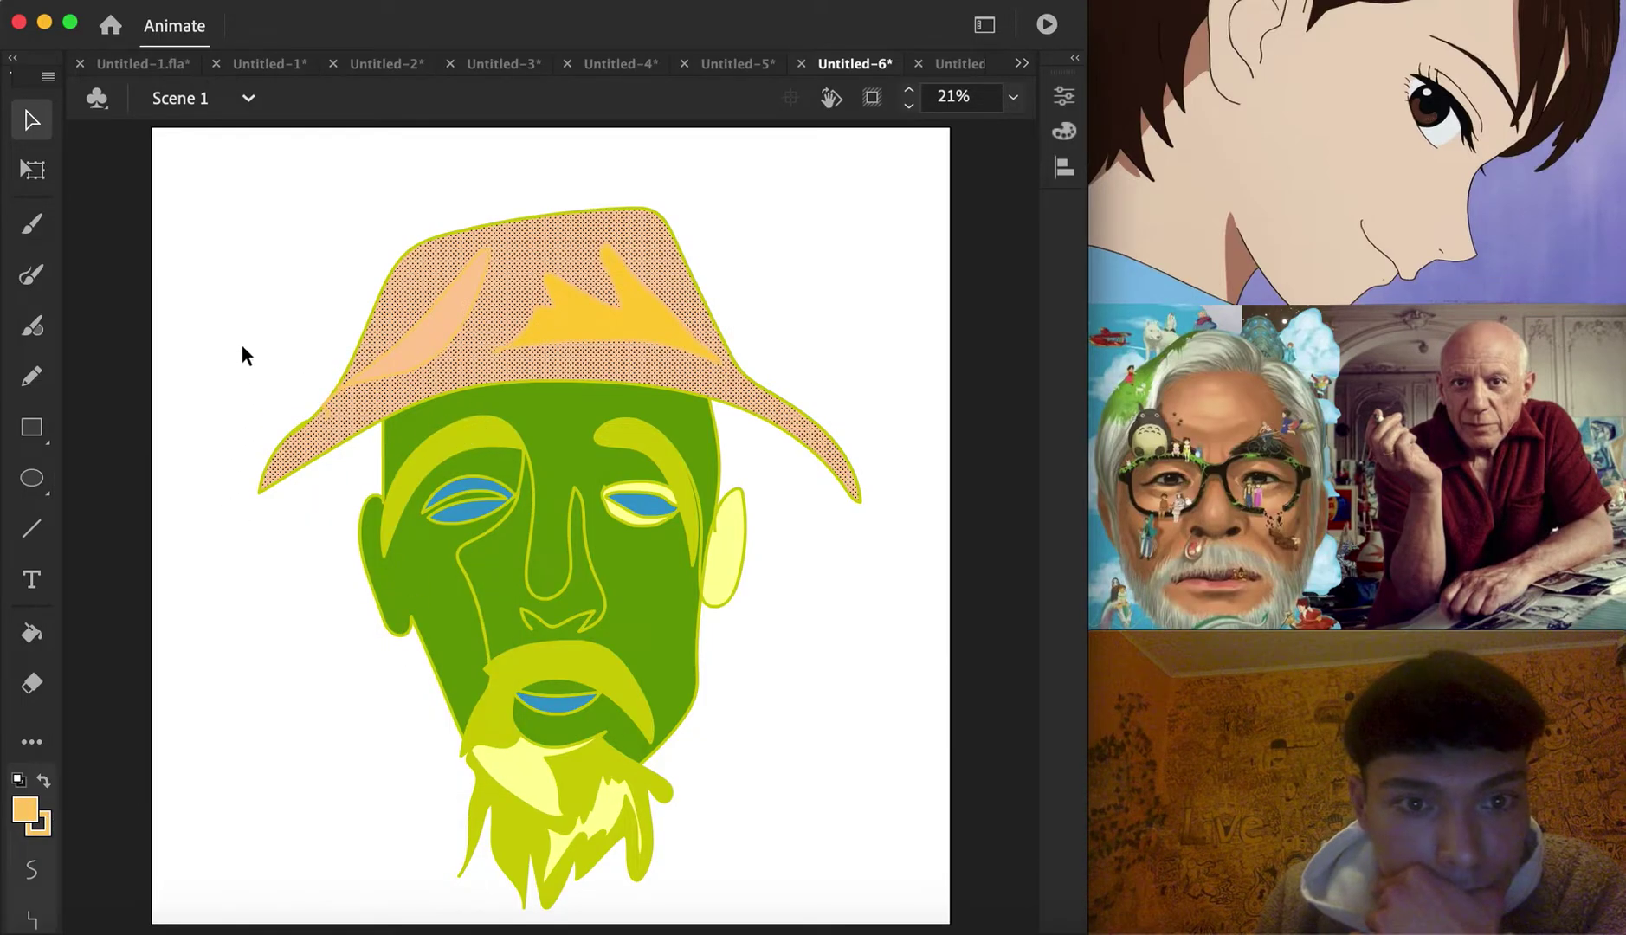
pyautogui.click(29, 634)
pyautogui.click(442, 371)
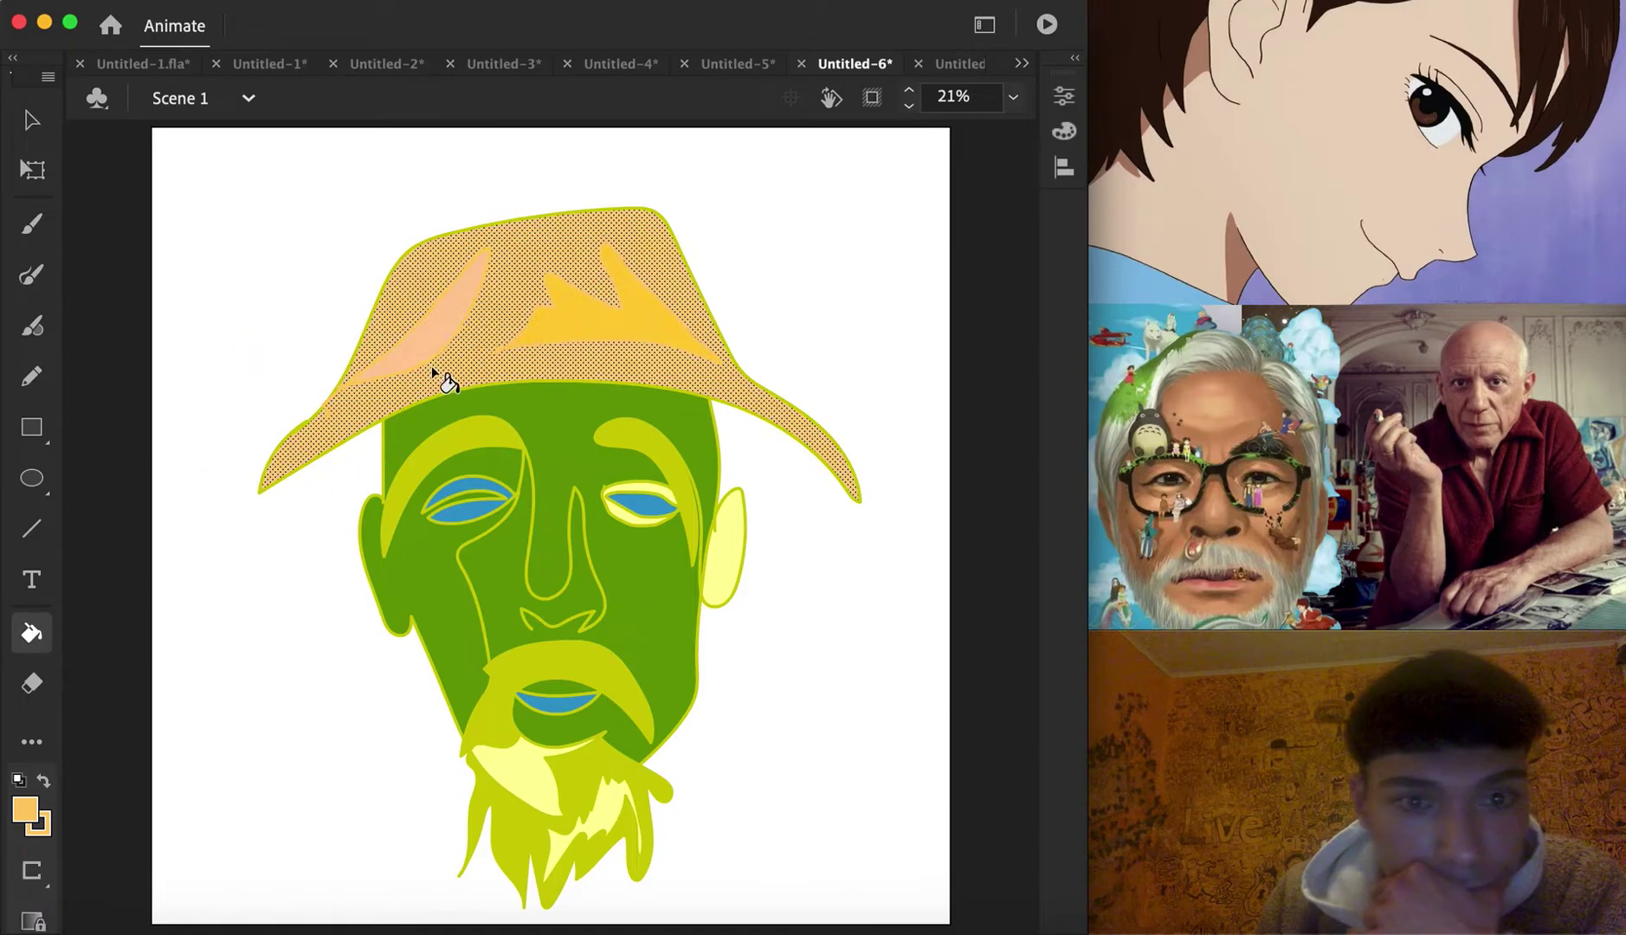
pyautogui.click(31, 119)
pyautogui.click(266, 293)
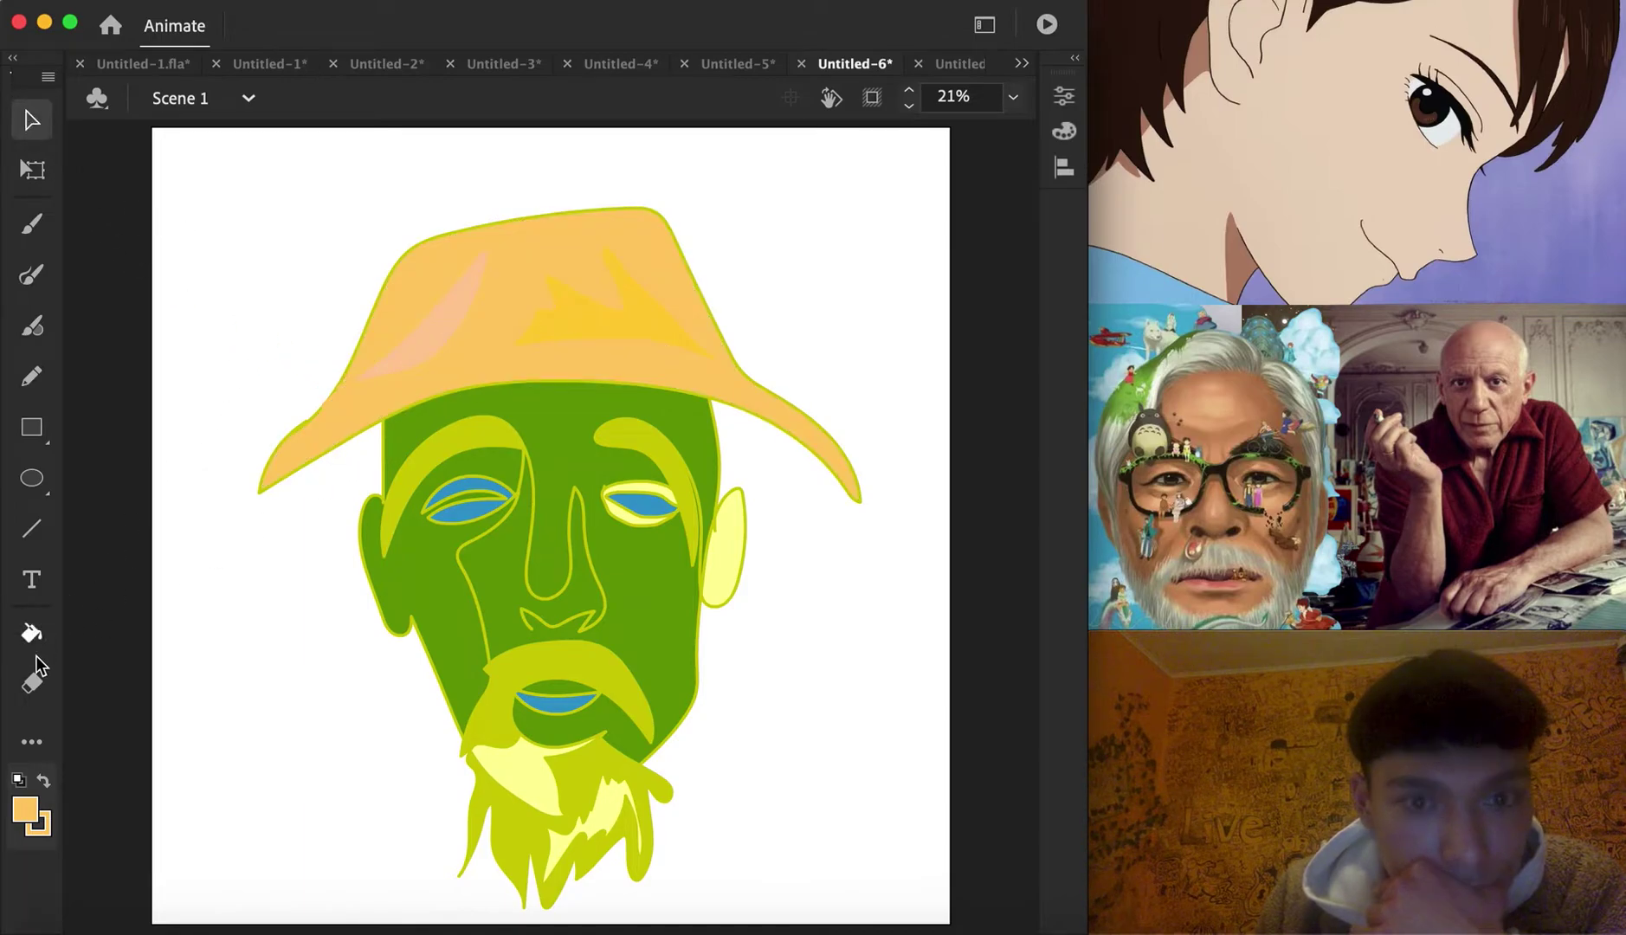
# Set the fill colour to orange #FF9900 and fill the leaf-shaped fold on the hat's left side
pyautogui.click(40, 809)
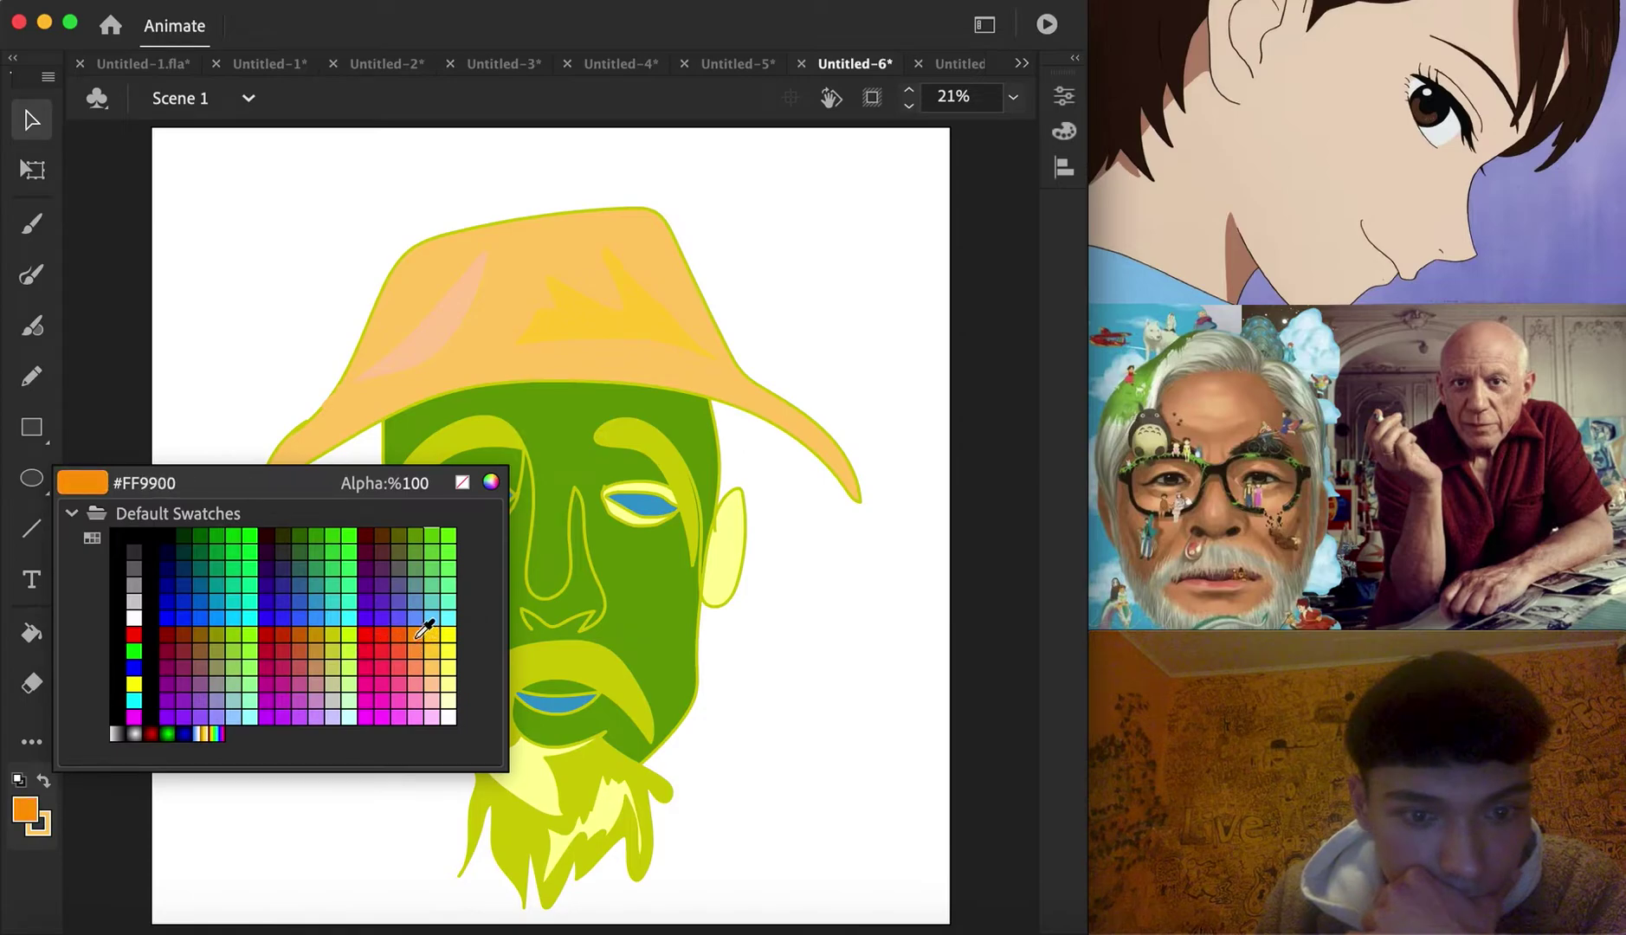
pyautogui.click(427, 627)
pyautogui.click(33, 632)
pyautogui.click(437, 345)
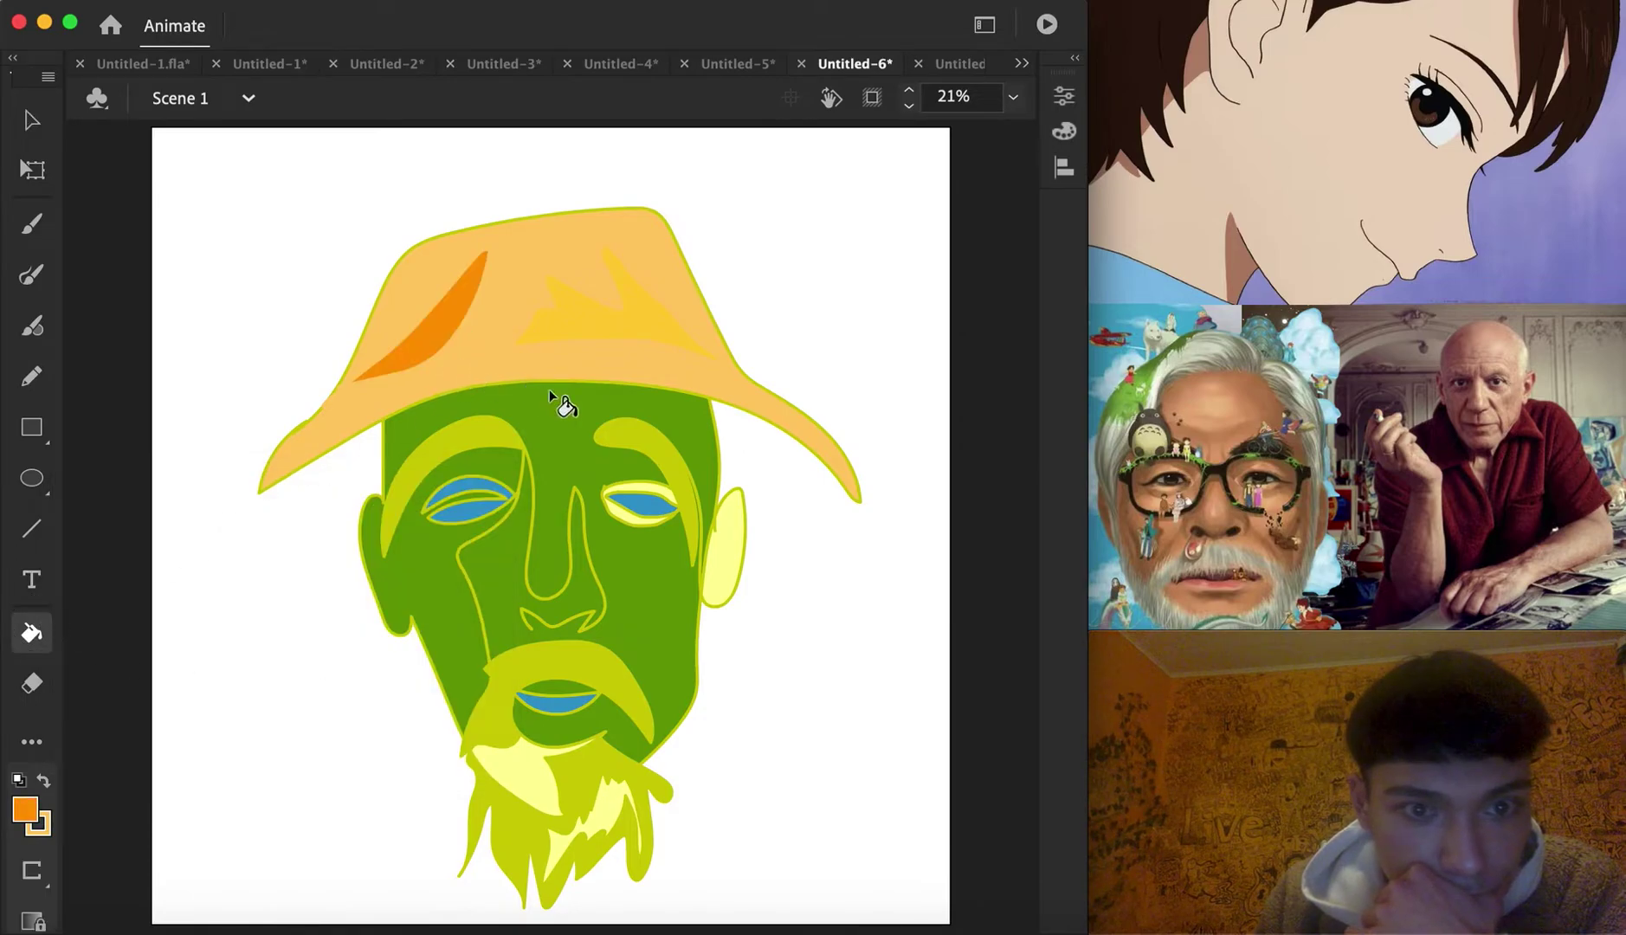
# In the blank Untitled-7 document, set the brush stroke to green #99CC00 and draw a nose branching into cloud-shaped treetop eyebrows
pyautogui.click(960, 62)
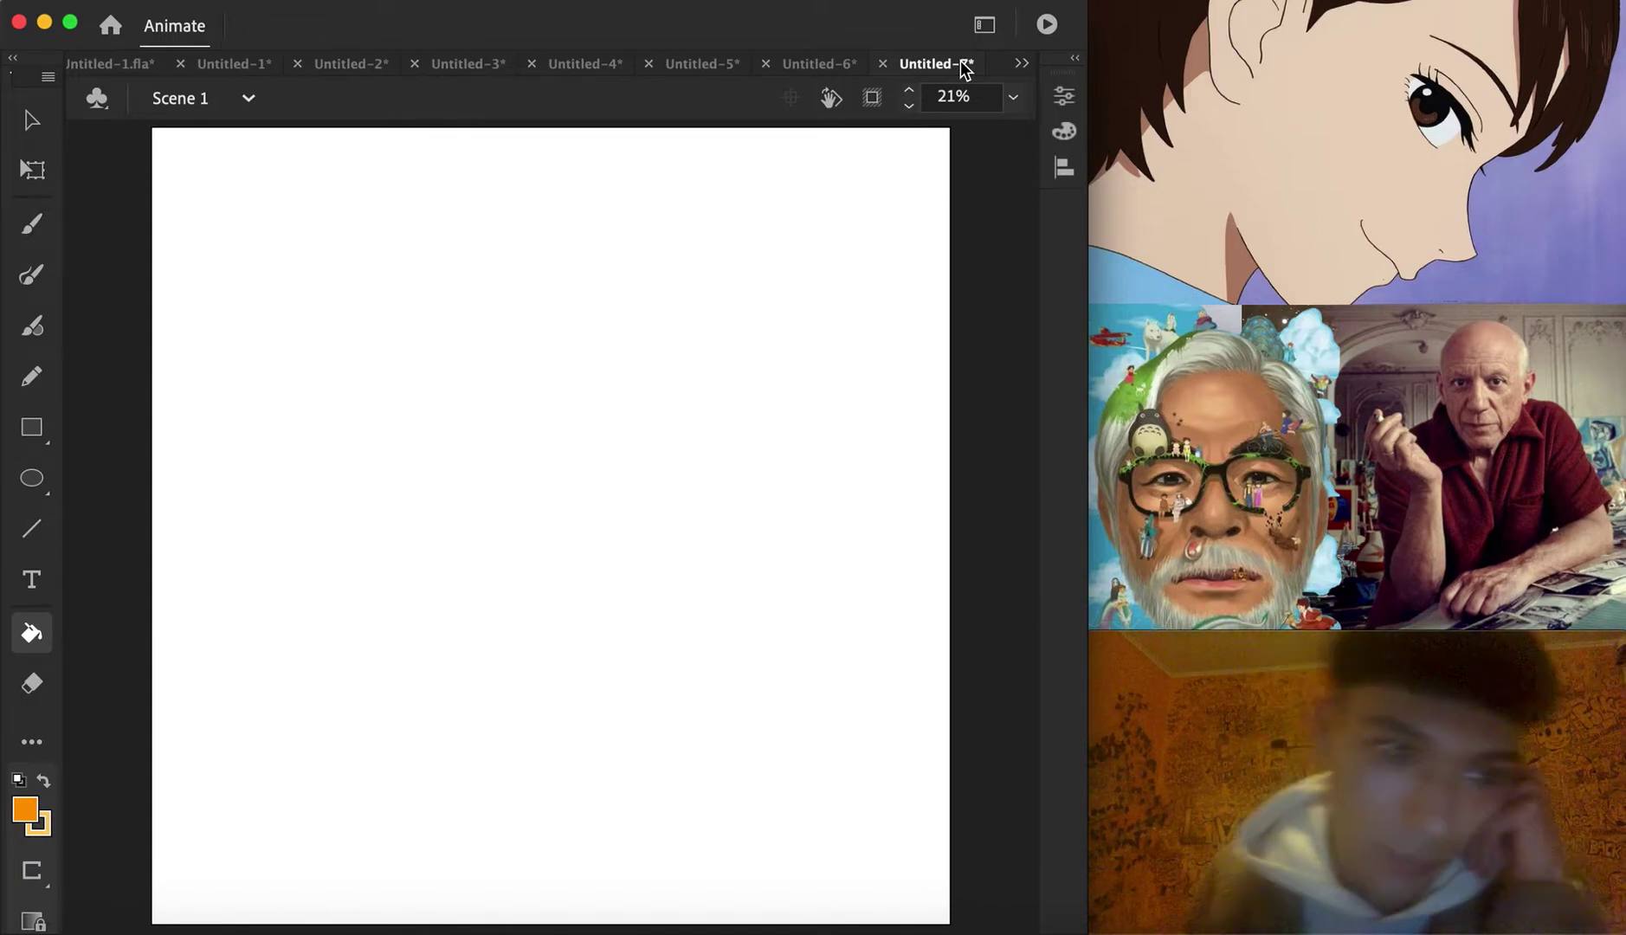
pyautogui.press('b')
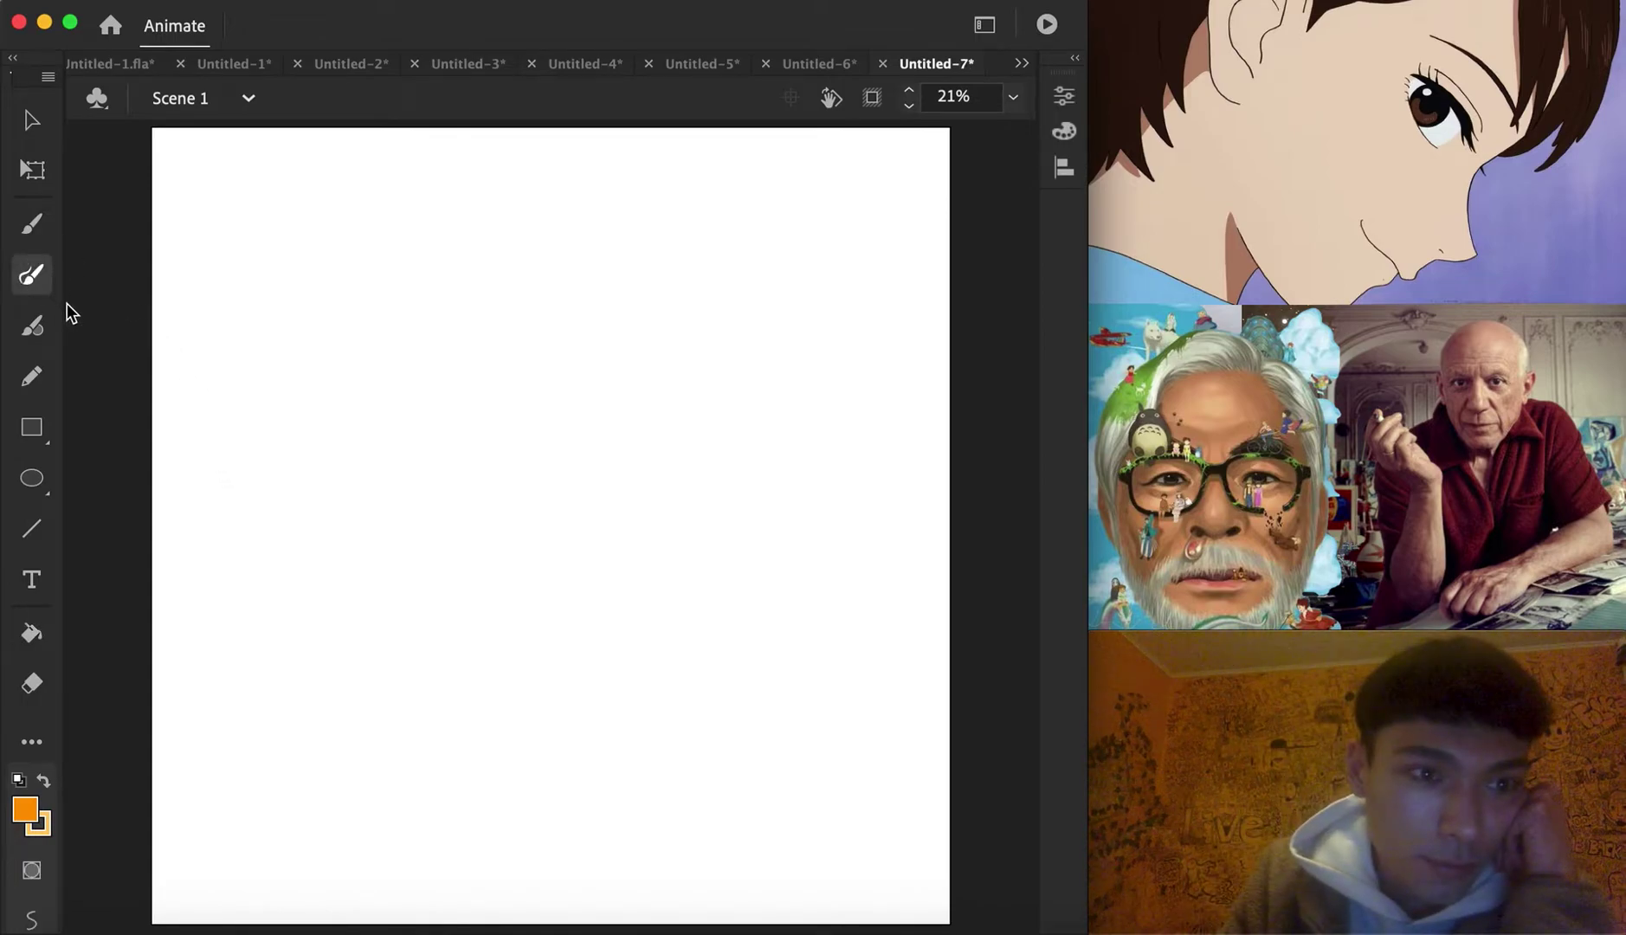
pyautogui.click(49, 826)
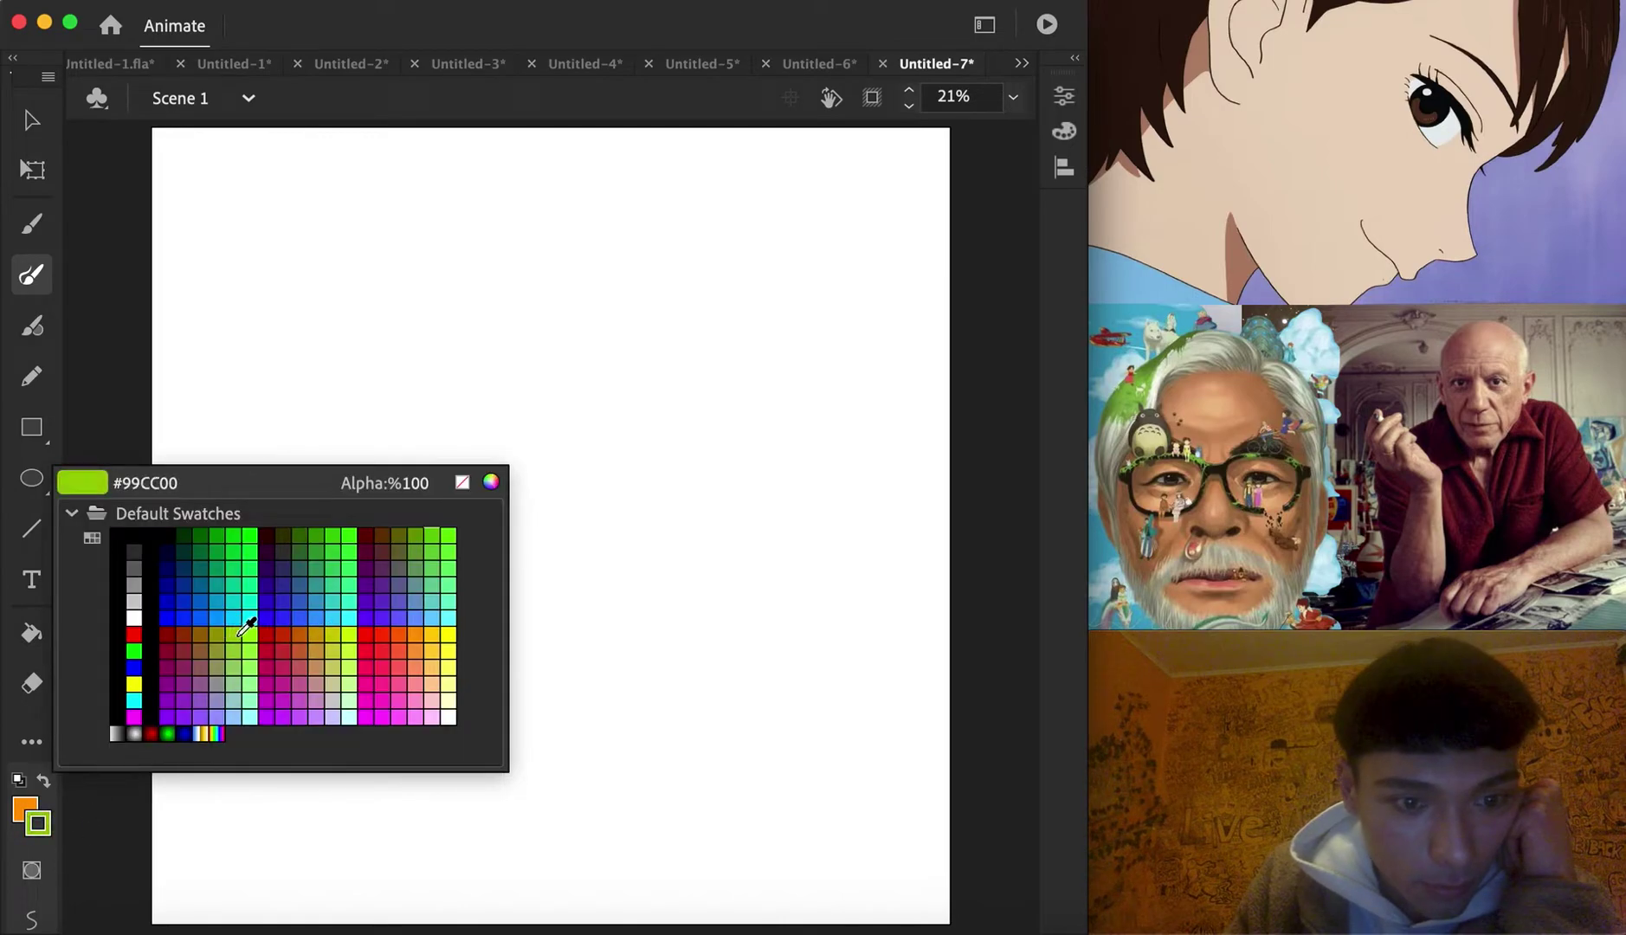
pyautogui.click(241, 633)
pyautogui.moveTo(465, 572)
pyautogui.mouseDown()
pyautogui.moveTo(497, 591)
pyautogui.moveTo(597, 582)
pyautogui.moveTo(561, 475)
pyautogui.moveTo(524, 513)
pyautogui.moveTo(482, 420)
pyautogui.moveTo(442, 440)
pyautogui.moveTo(406, 370)
pyautogui.moveTo(487, 345)
pyautogui.moveTo(517, 453)
pyautogui.moveTo(606, 414)
pyautogui.moveTo(640, 370)
pyautogui.moveTo(713, 359)
pyautogui.moveTo(716, 446)
pyautogui.moveTo(650, 425)
pyautogui.moveTo(576, 452)
pyautogui.moveTo(639, 425)
pyautogui.mouseUp()
pyautogui.press('F1')
pyautogui.press('F1')
pyautogui.press('F2')
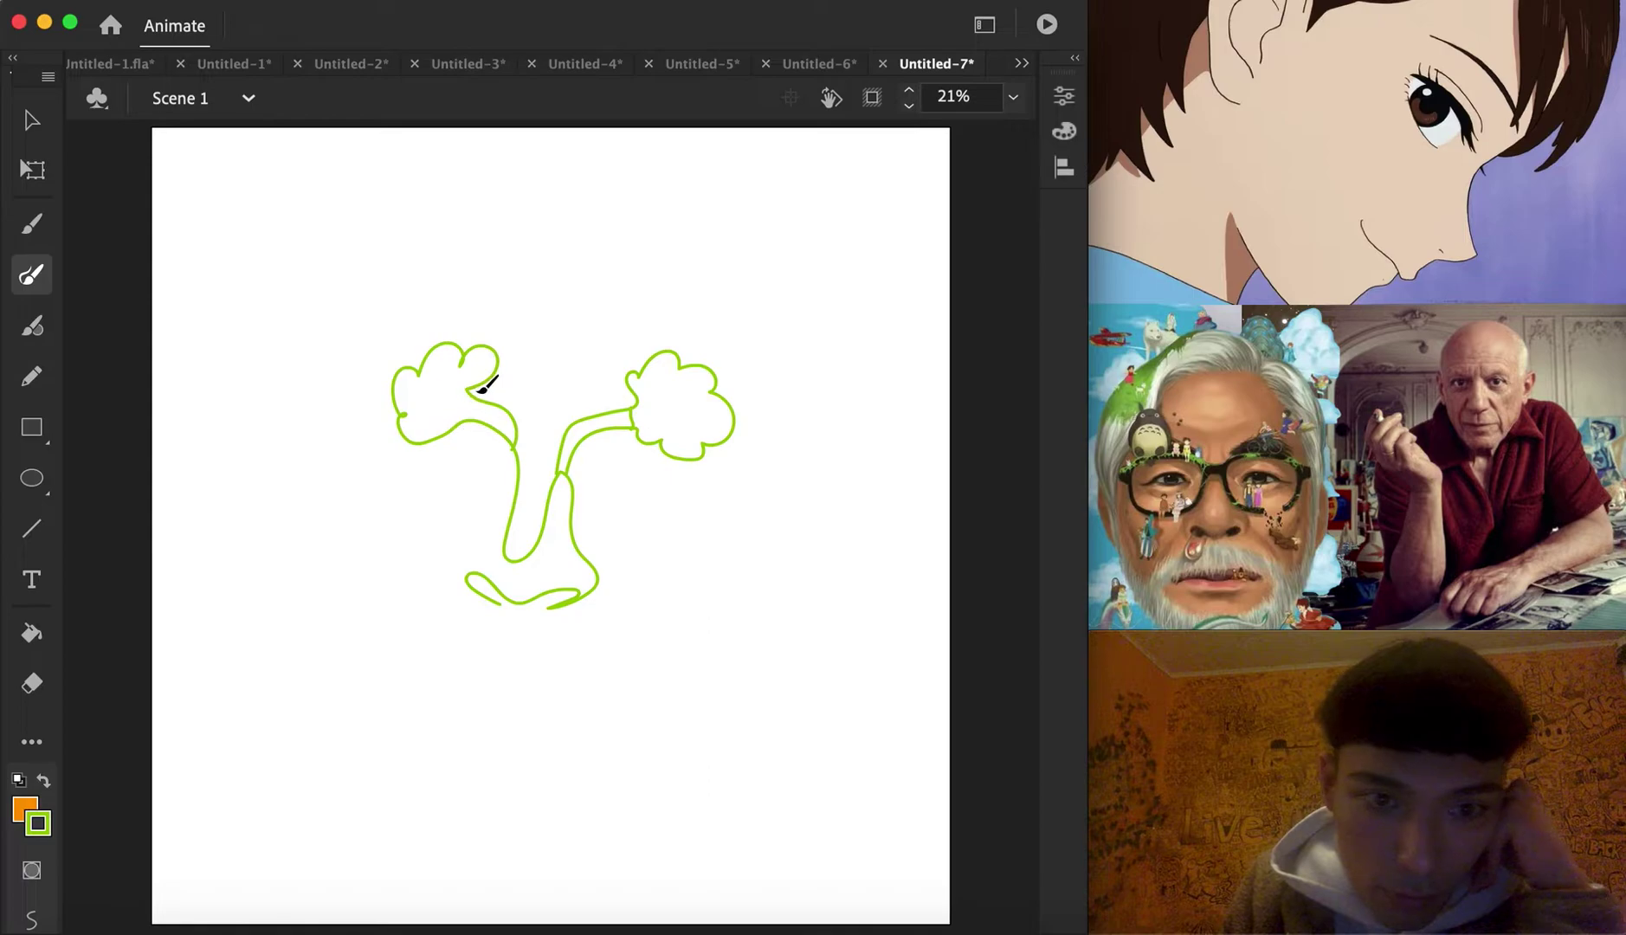
pyautogui.moveTo(645, 395); pyautogui.dragTo(639, 426)
pyautogui.moveTo(485, 397); pyautogui.dragTo(472, 414)
# Draw the face's eyes, left cheek line and lips, with a banana forming the right side of the jaw
pyautogui.moveTo(596, 473)
pyautogui.mouseDown()
pyautogui.moveTo(703, 498)
pyautogui.moveTo(611, 490)
pyautogui.moveTo(703, 500)
pyautogui.moveTo(671, 520)
pyautogui.moveTo(604, 500)
pyautogui.mouseUp()
pyautogui.moveTo(501, 468)
pyautogui.mouseDown()
pyautogui.moveTo(437, 450)
pyautogui.moveTo(475, 469)
pyautogui.moveTo(424, 487)
pyautogui.moveTo(475, 465)
pyautogui.moveTo(457, 652)
pyautogui.moveTo(588, 680)
pyautogui.moveTo(479, 665)
pyautogui.moveTo(544, 737)
pyautogui.moveTo(726, 577)
pyautogui.moveTo(788, 424)
pyautogui.moveTo(816, 484)
pyautogui.moveTo(708, 693)
pyautogui.moveTo(619, 715)
pyautogui.moveTo(658, 698)
pyautogui.mouseUp()
pyautogui.moveTo(790, 501)
pyautogui.mouseDown()
pyautogui.moveTo(760, 600)
pyautogui.moveTo(703, 672)
pyautogui.mouseUp()
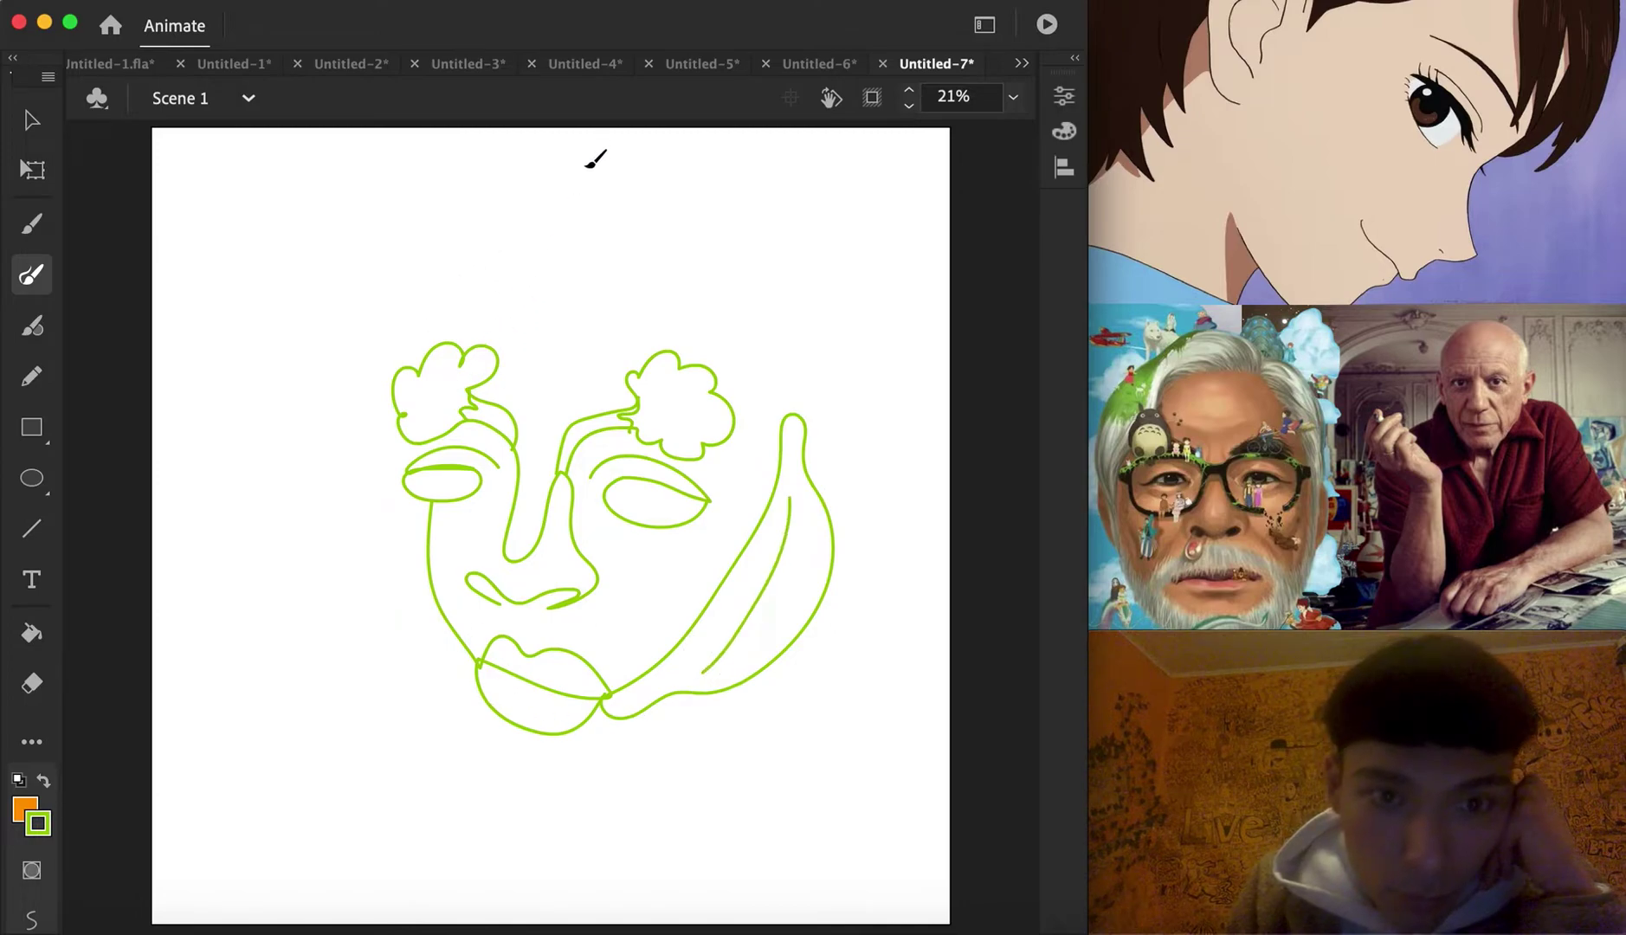
# Draw a strawberry with a leafy crown as the forehead and cover it with short seed dashes
pyautogui.moveTo(582, 213)
pyautogui.mouseDown()
pyautogui.moveTo(512, 219)
pyautogui.moveTo(381, 355)
pyautogui.moveTo(394, 378)
pyautogui.moveTo(515, 393)
pyautogui.moveTo(611, 360)
pyautogui.moveTo(624, 283)
pyautogui.moveTo(581, 211)
pyautogui.moveTo(657, 220)
pyautogui.moveTo(640, 273)
pyautogui.moveTo(654, 338)
pyautogui.moveTo(635, 352)
pyautogui.moveTo(542, 240)
pyautogui.moveTo(507, 257)
pyautogui.mouseUp()
pyautogui.moveTo(488, 274); pyautogui.dragTo(441, 313)
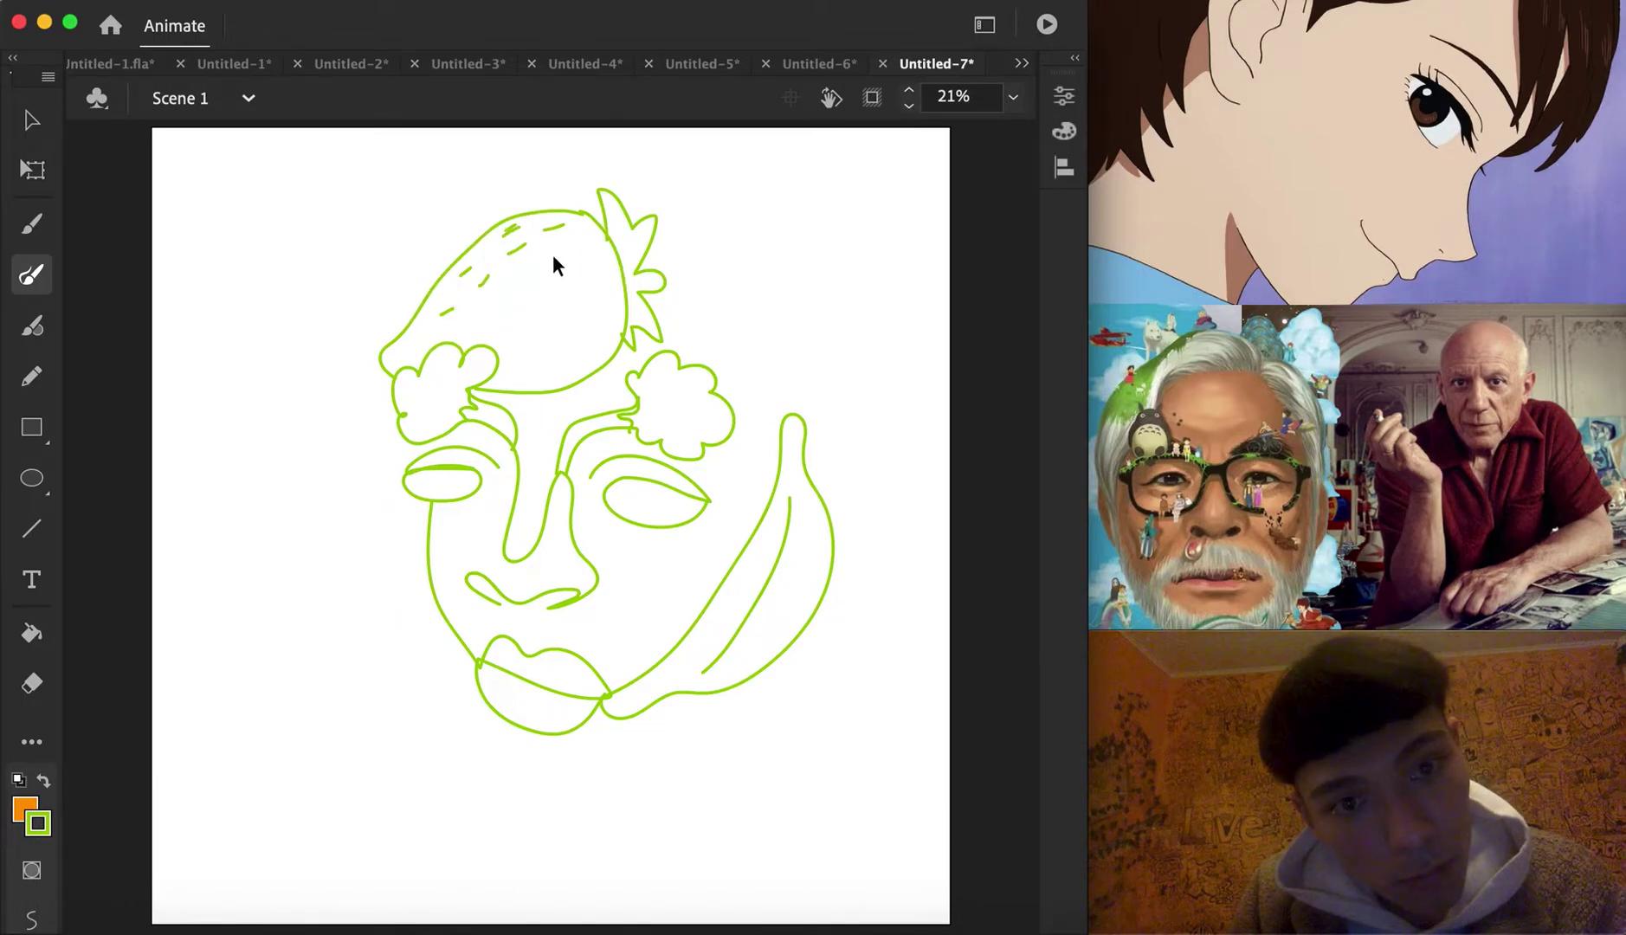
pyautogui.moveTo(577, 250); pyautogui.dragTo(587, 241)
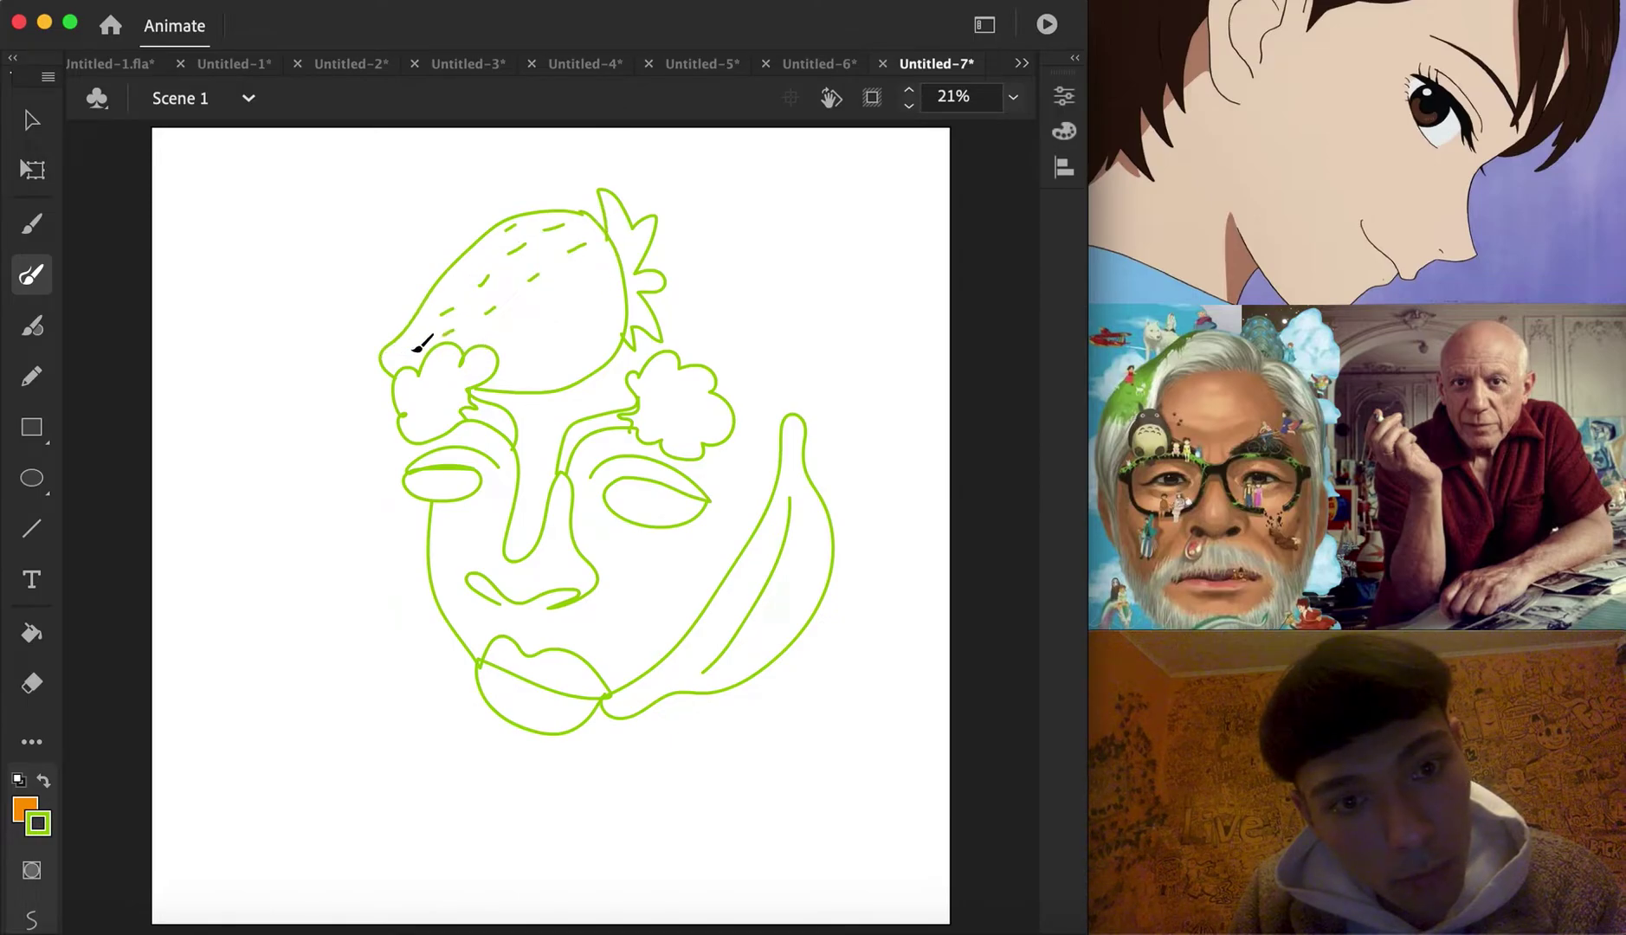
pyautogui.moveTo(469, 262); pyautogui.dragTo(482, 253)
pyautogui.moveTo(588, 279)
pyautogui.mouseDown()
pyautogui.moveTo(490, 355)
pyautogui.moveTo(615, 302)
pyautogui.moveTo(572, 336)
pyautogui.mouseUp()
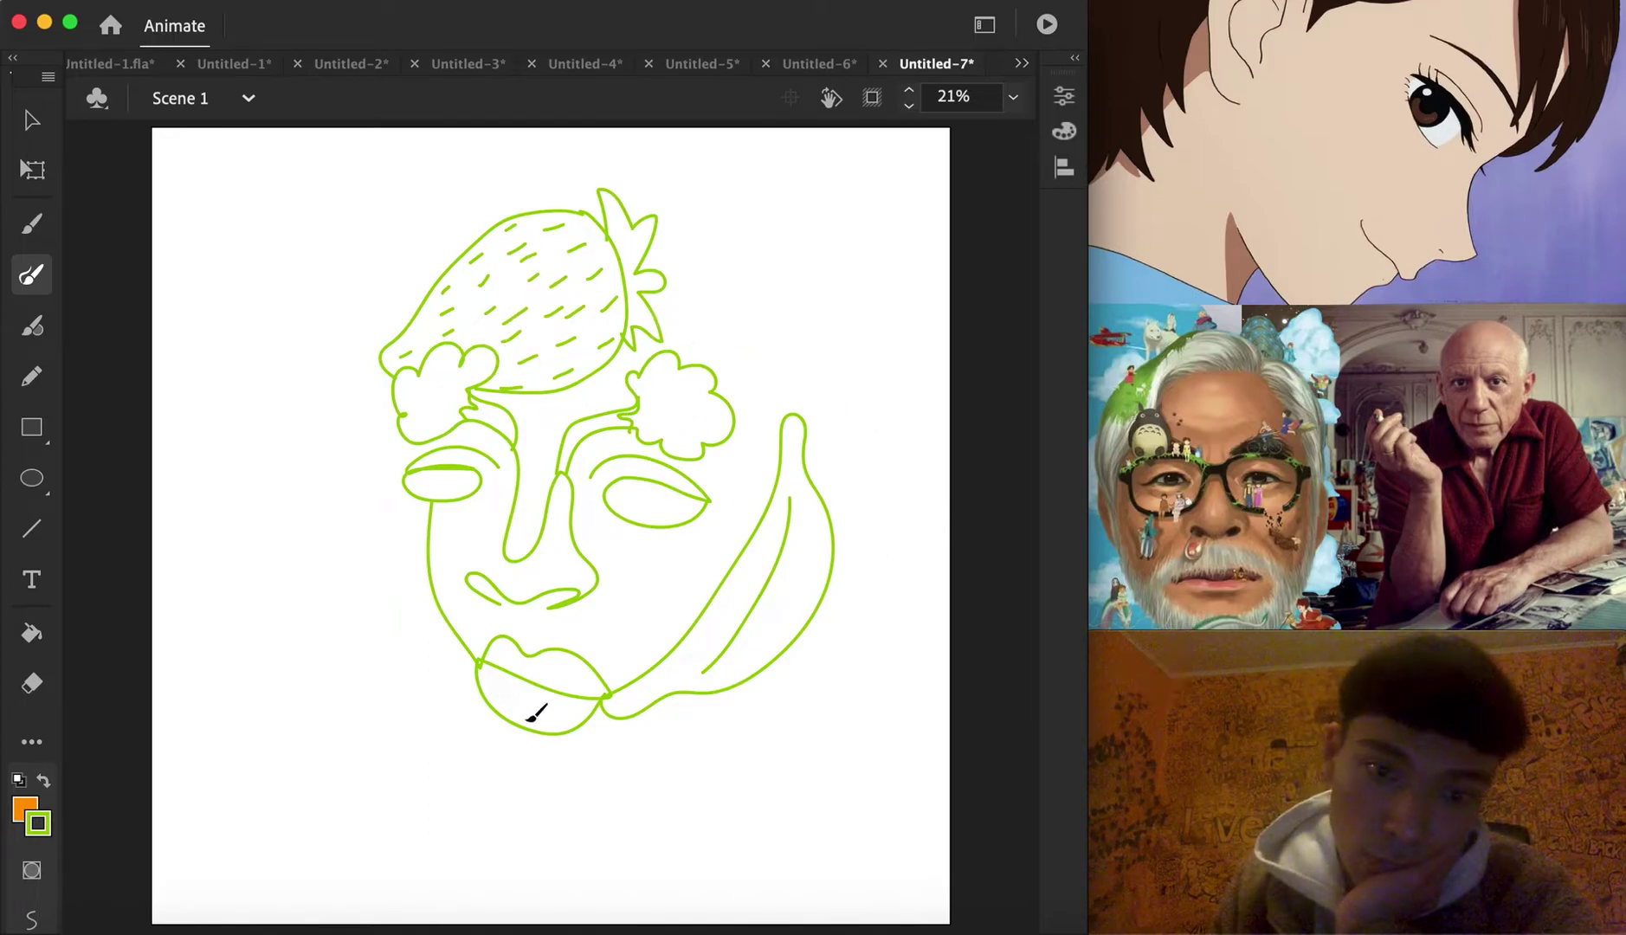
# Draw an apple with a curved stem between the strawberry and the banana at the upper right of the head
pyautogui.moveTo(654, 244)
pyautogui.mouseDown()
pyautogui.moveTo(711, 229)
pyautogui.moveTo(742, 249)
pyautogui.moveTo(784, 239)
pyautogui.moveTo(847, 288)
pyautogui.moveTo(803, 417)
pyautogui.mouseUp()
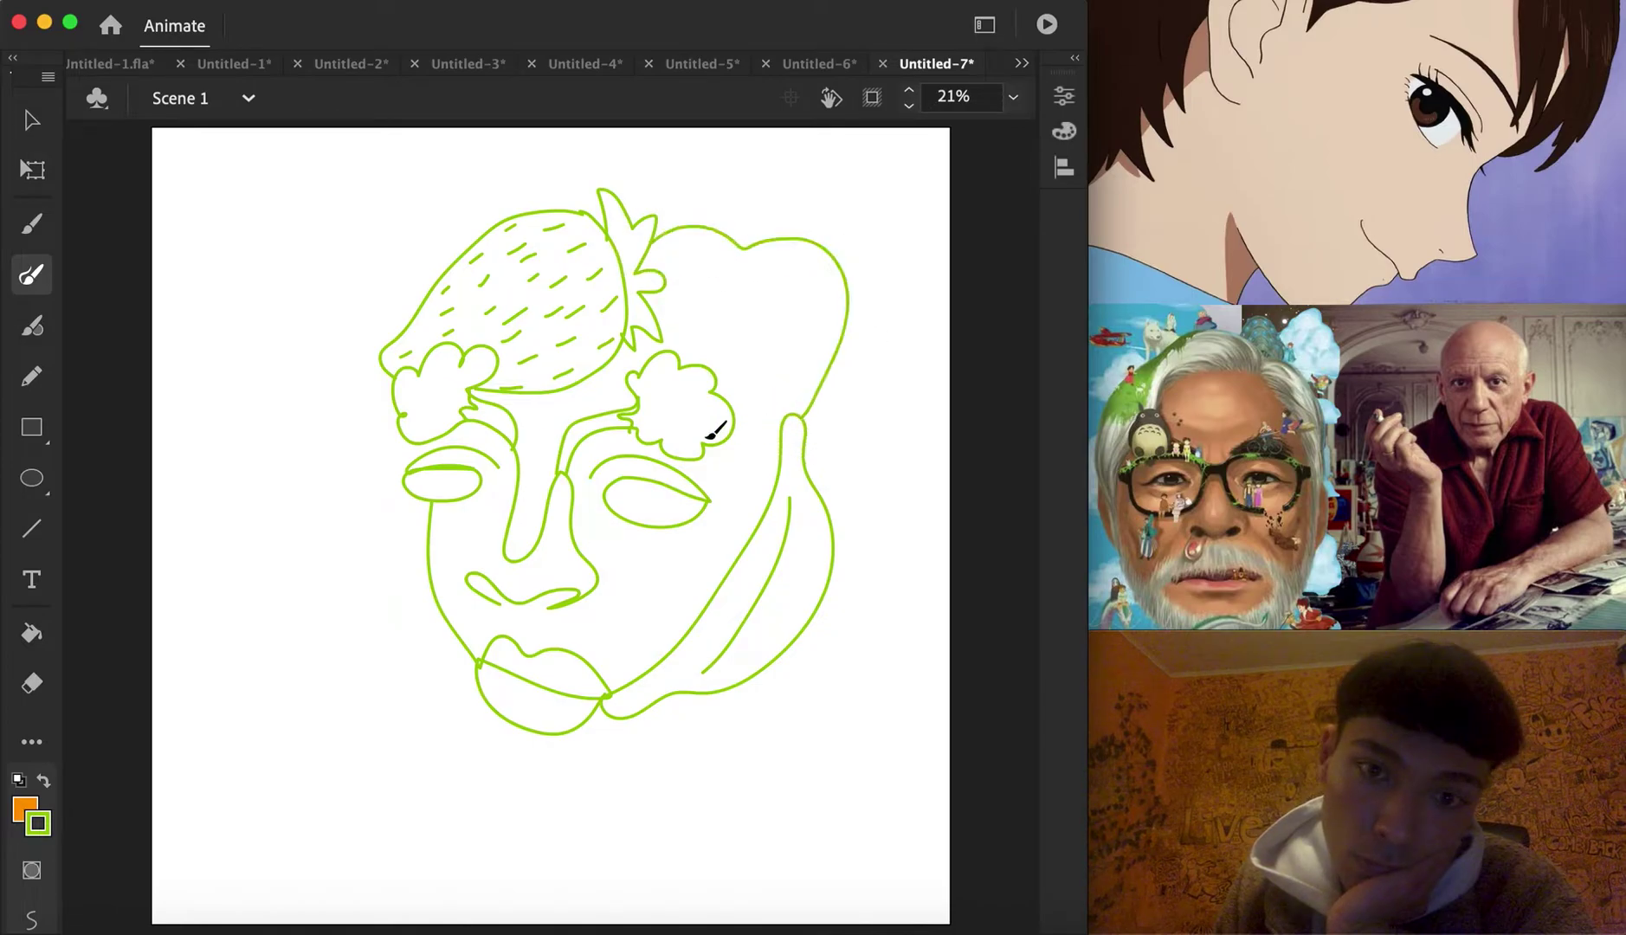
pyautogui.moveTo(651, 325); pyautogui.dragTo(683, 363)
pyautogui.moveTo(706, 454); pyautogui.dragTo(786, 420)
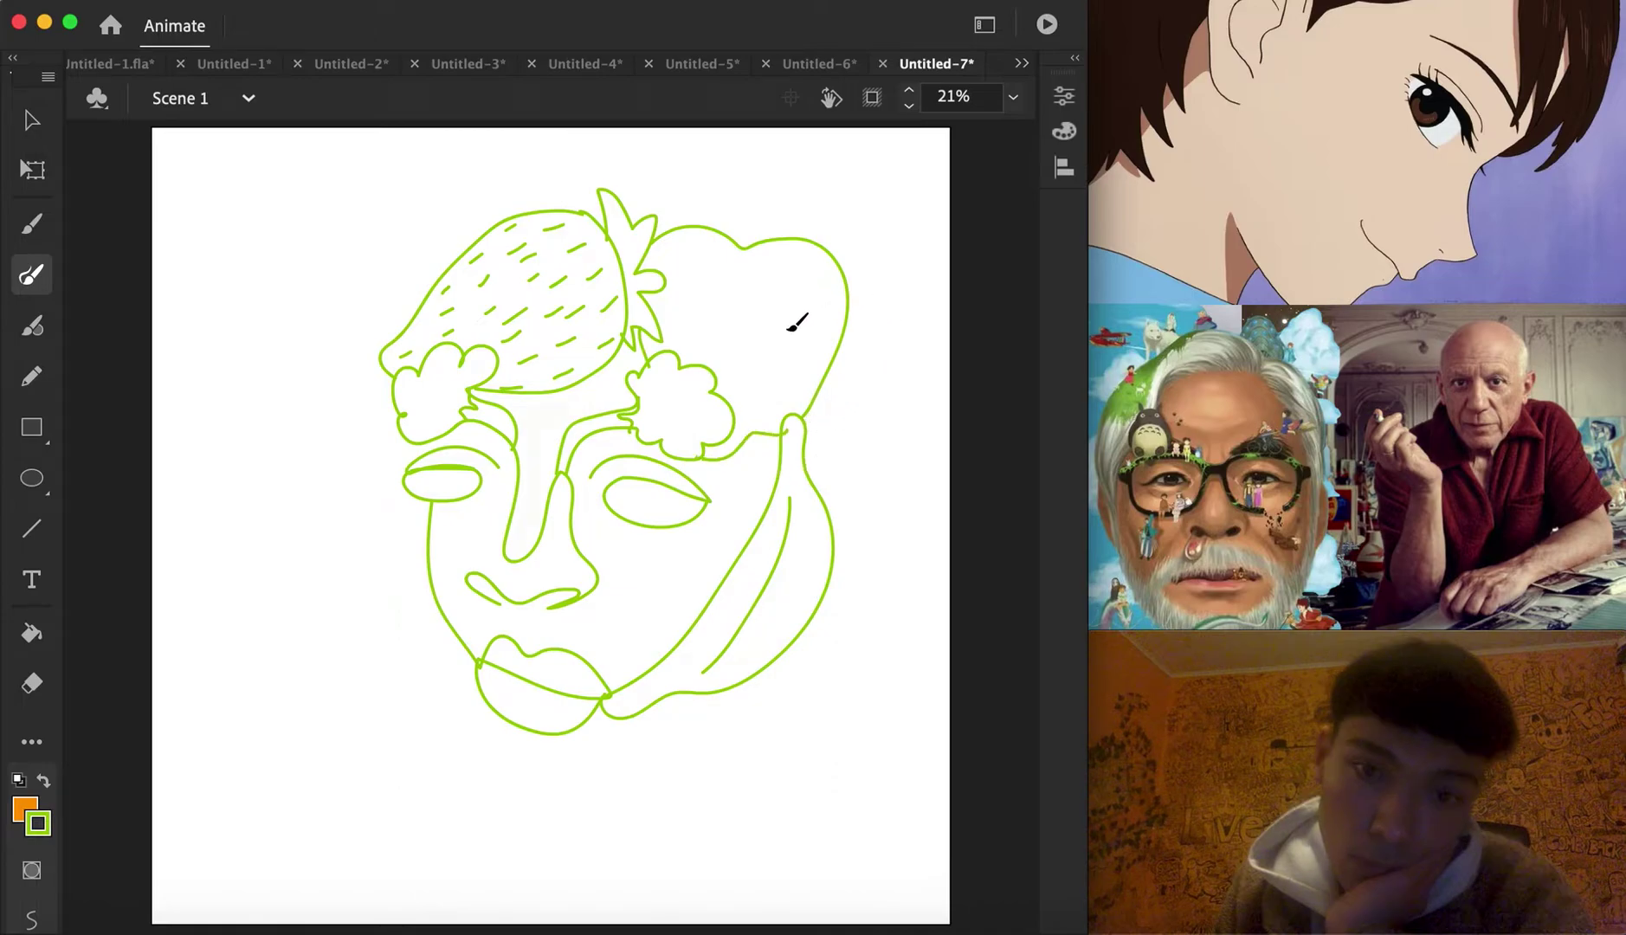
pyautogui.moveTo(738, 251)
pyautogui.mouseDown()
pyautogui.moveTo(785, 191)
pyautogui.moveTo(745, 229)
pyautogui.mouseUp()
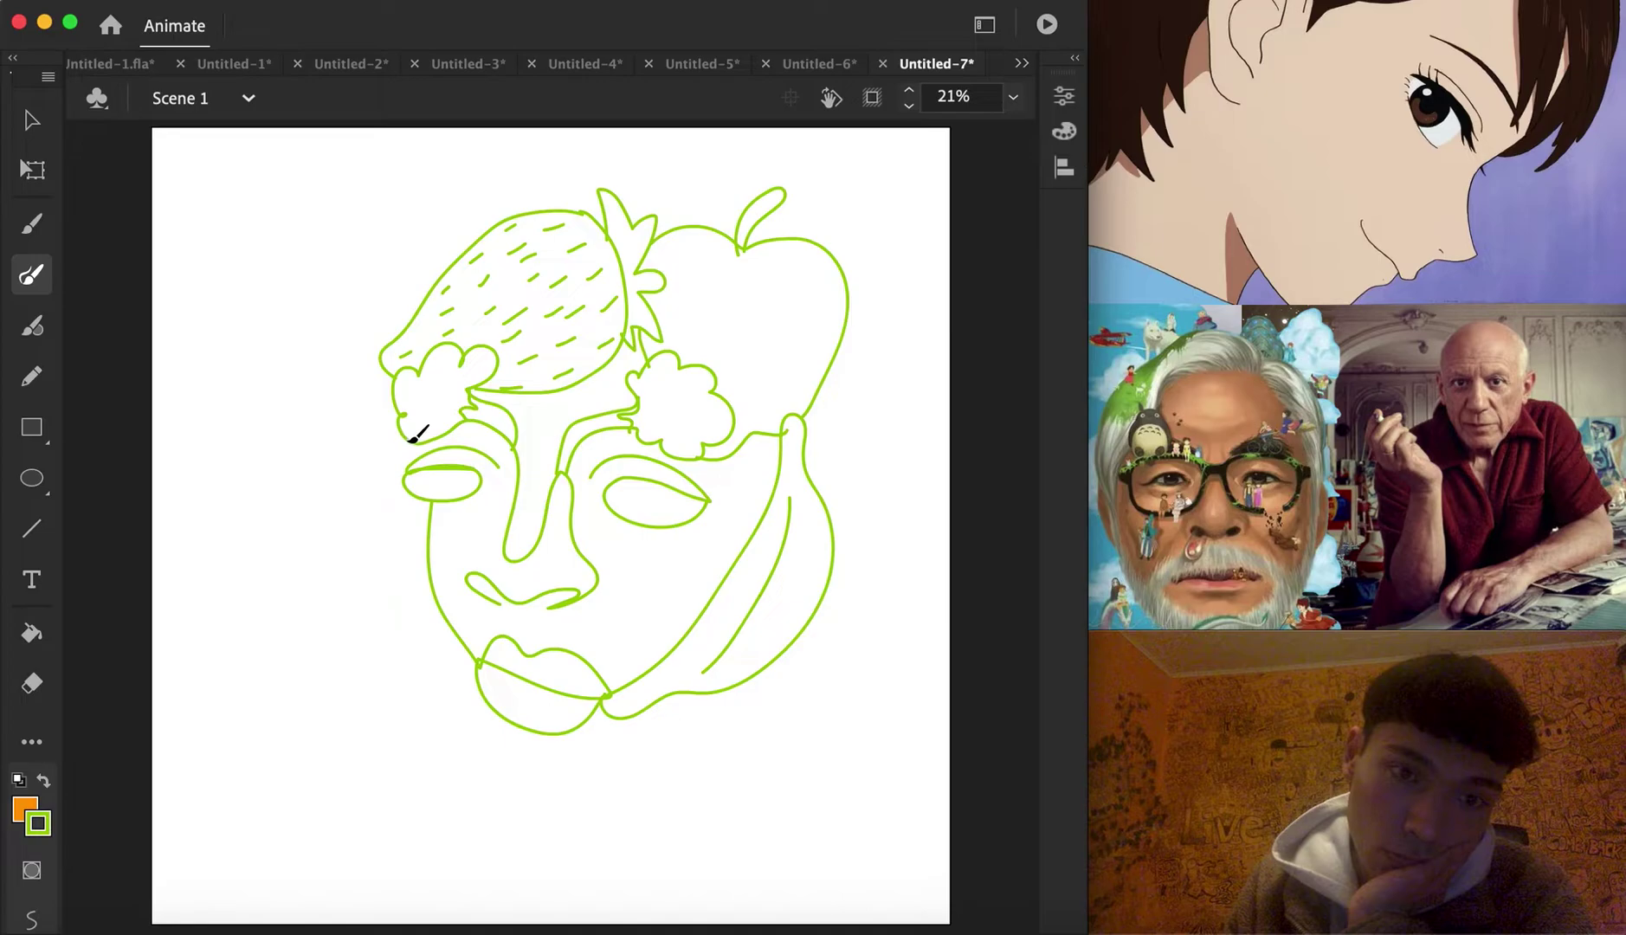
# Draw a jagged contour from the left eyebrow down around the chin and extend the left eyelid line to the nose
pyautogui.moveTo(407, 440)
pyautogui.mouseDown()
pyautogui.moveTo(427, 647)
pyautogui.moveTo(448, 707)
pyautogui.moveTo(504, 710)
pyautogui.mouseUp()
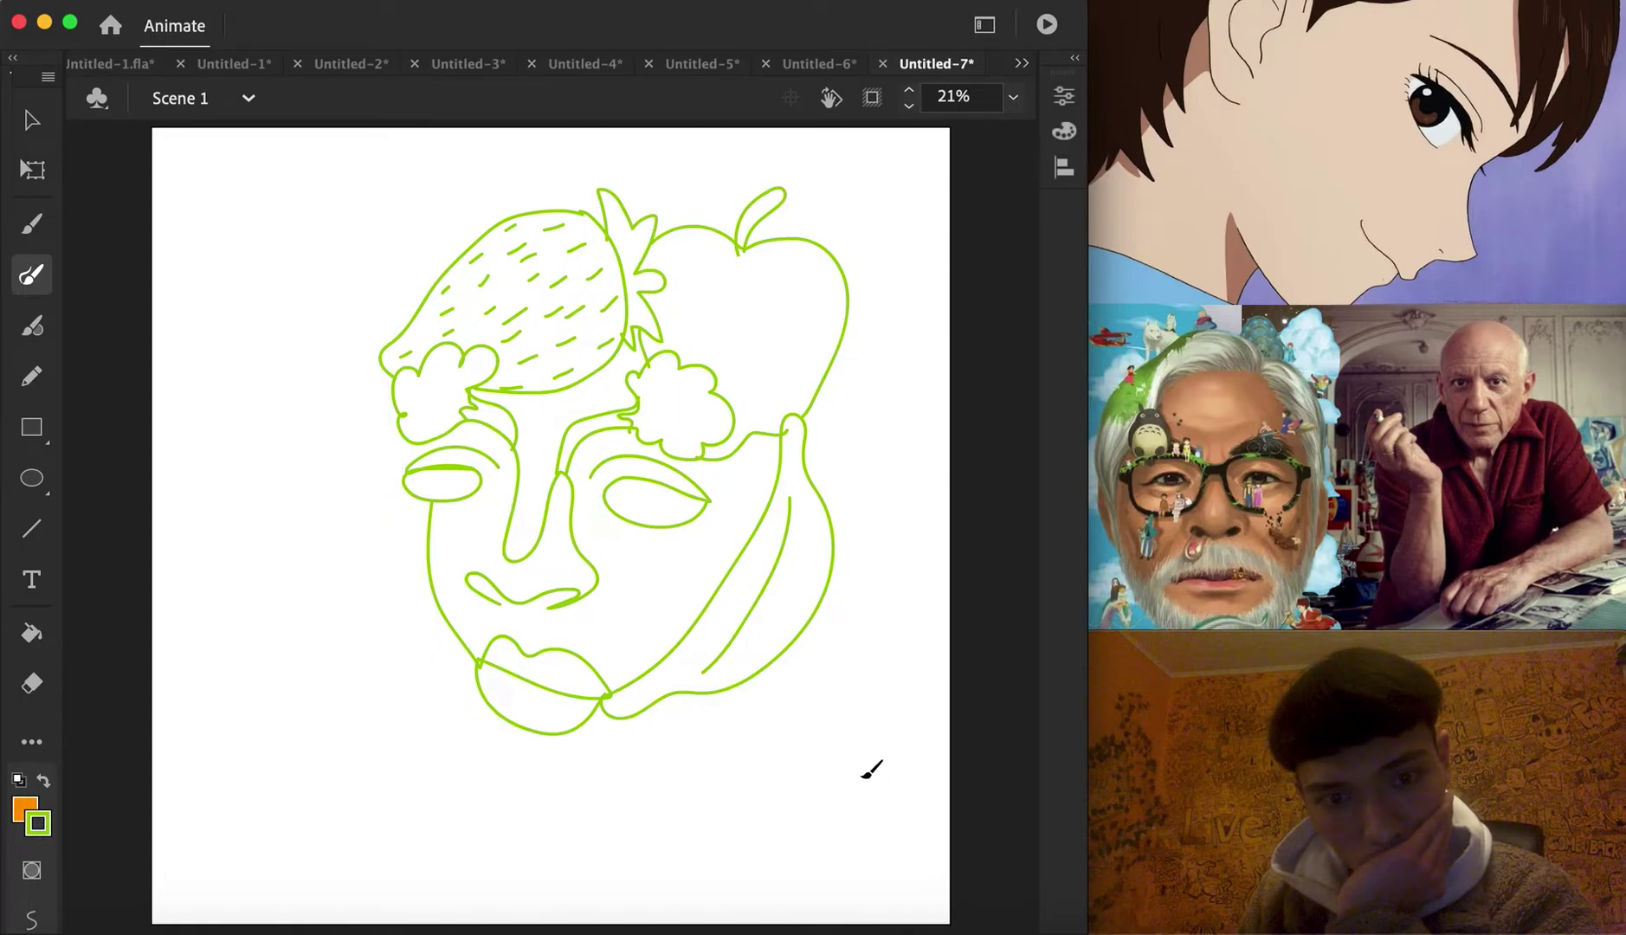
pyautogui.moveTo(409, 445)
pyautogui.mouseDown()
pyautogui.moveTo(378, 637)
pyautogui.moveTo(414, 636)
pyautogui.moveTo(461, 761)
pyautogui.moveTo(534, 765)
pyautogui.moveTo(637, 713)
pyautogui.mouseUp()
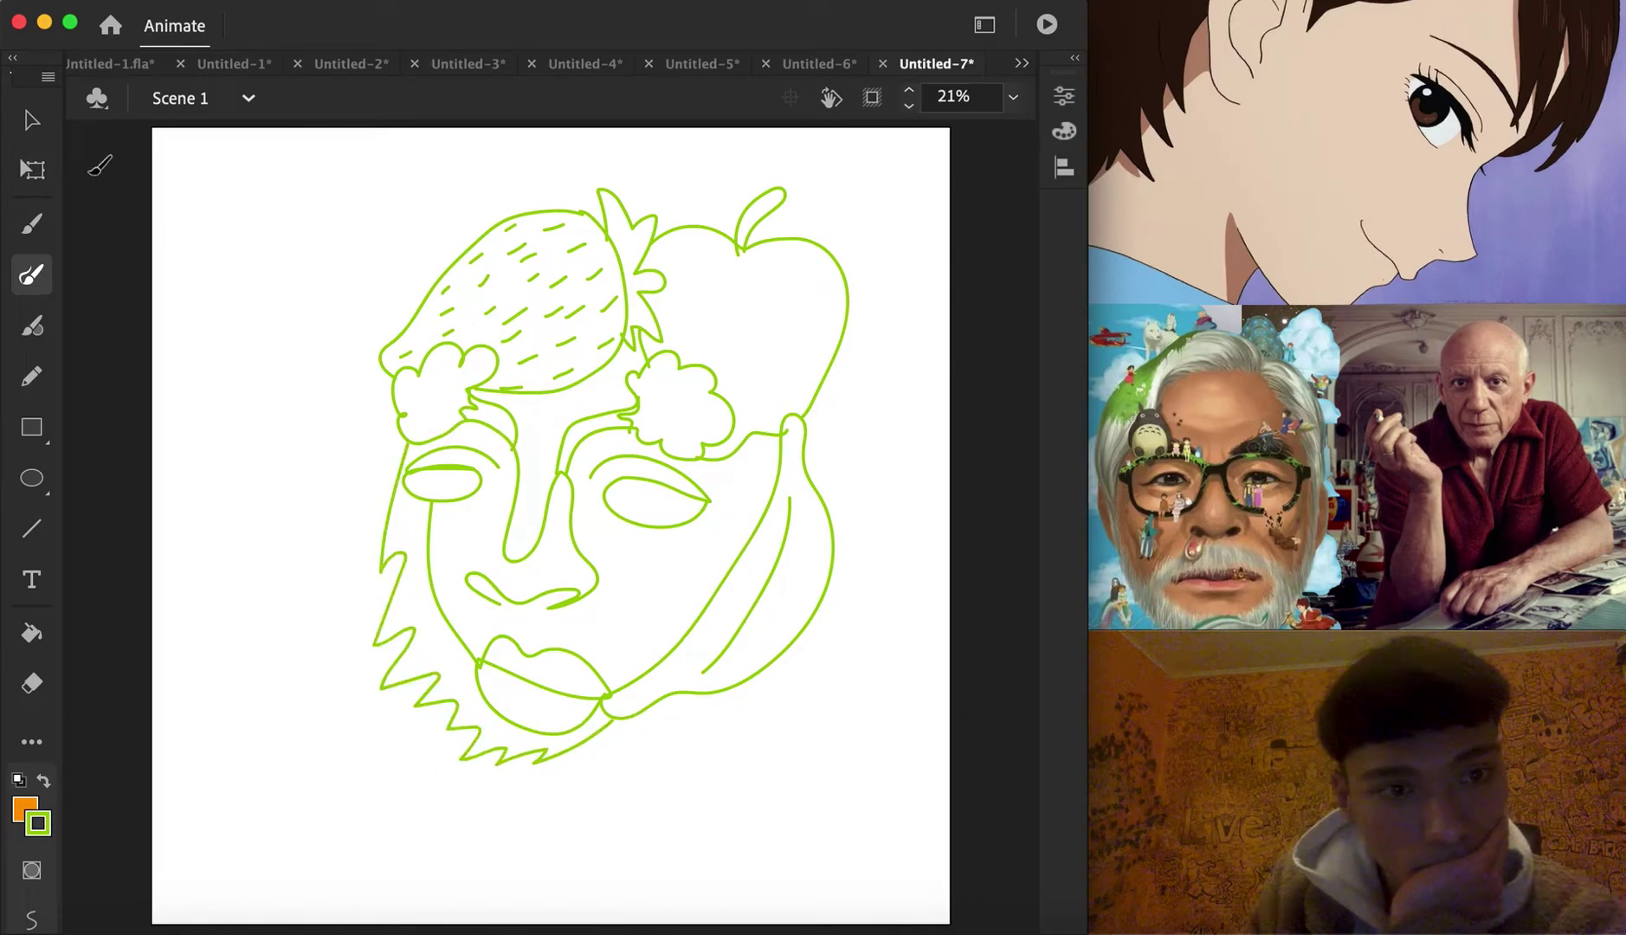
pyautogui.press('v')
pyautogui.moveTo(499, 469); pyautogui.dragTo(514, 485)
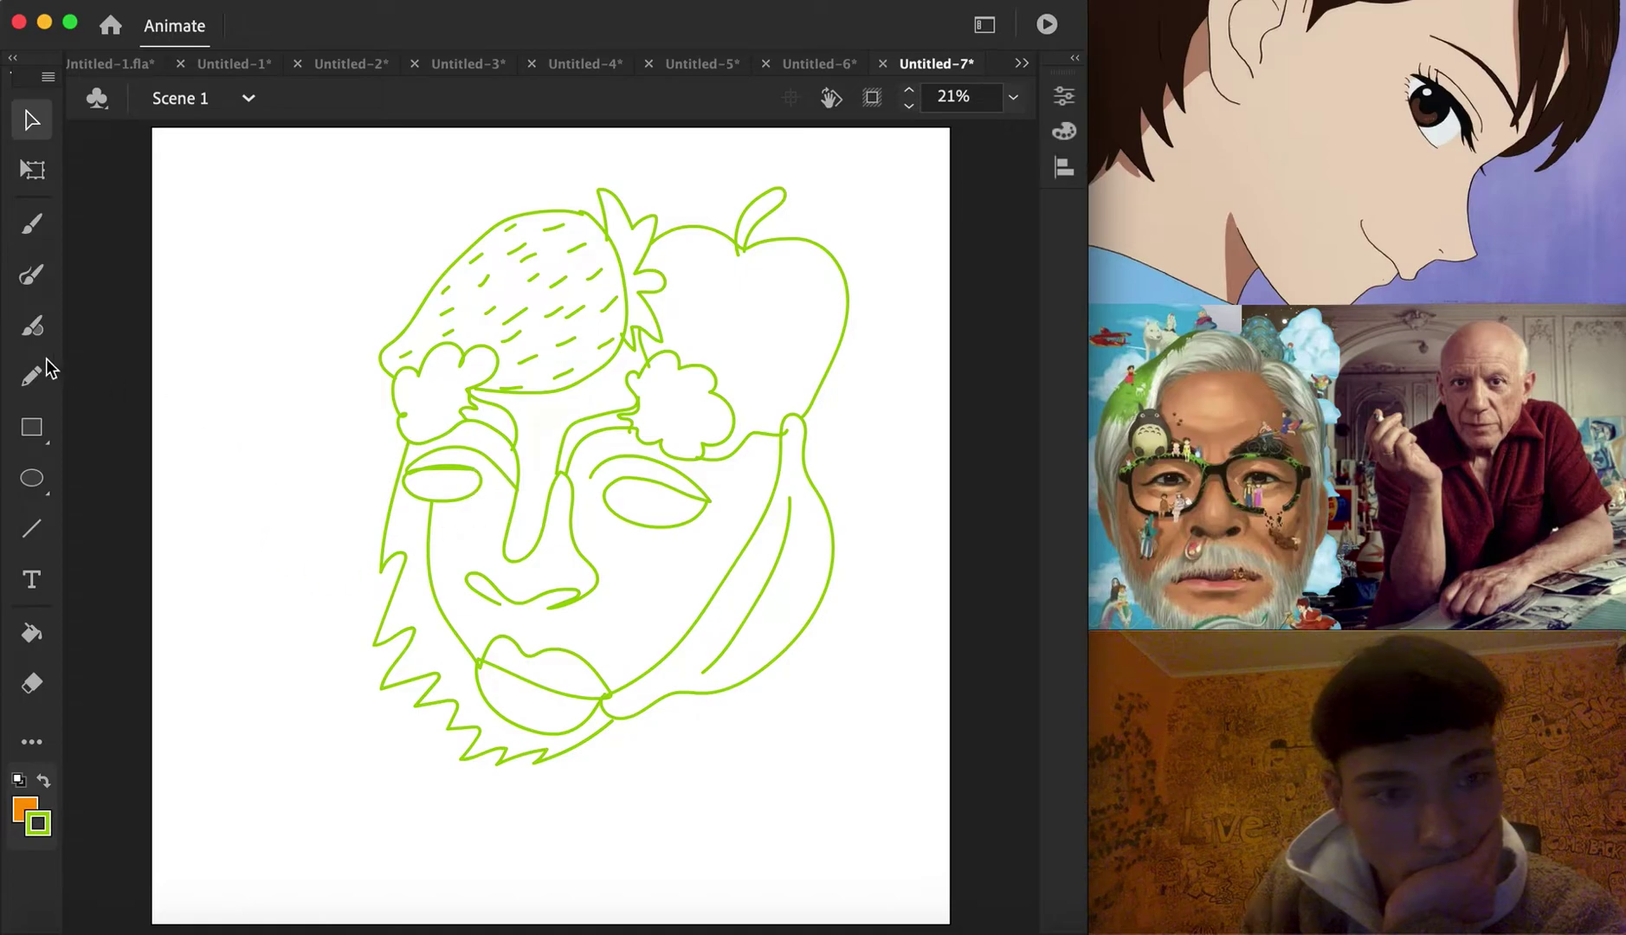
# Enlarge the view to 75% and draw the iris and a small pupil in the right eye
pyautogui.click(32, 275)
pyautogui.click(1015, 98)
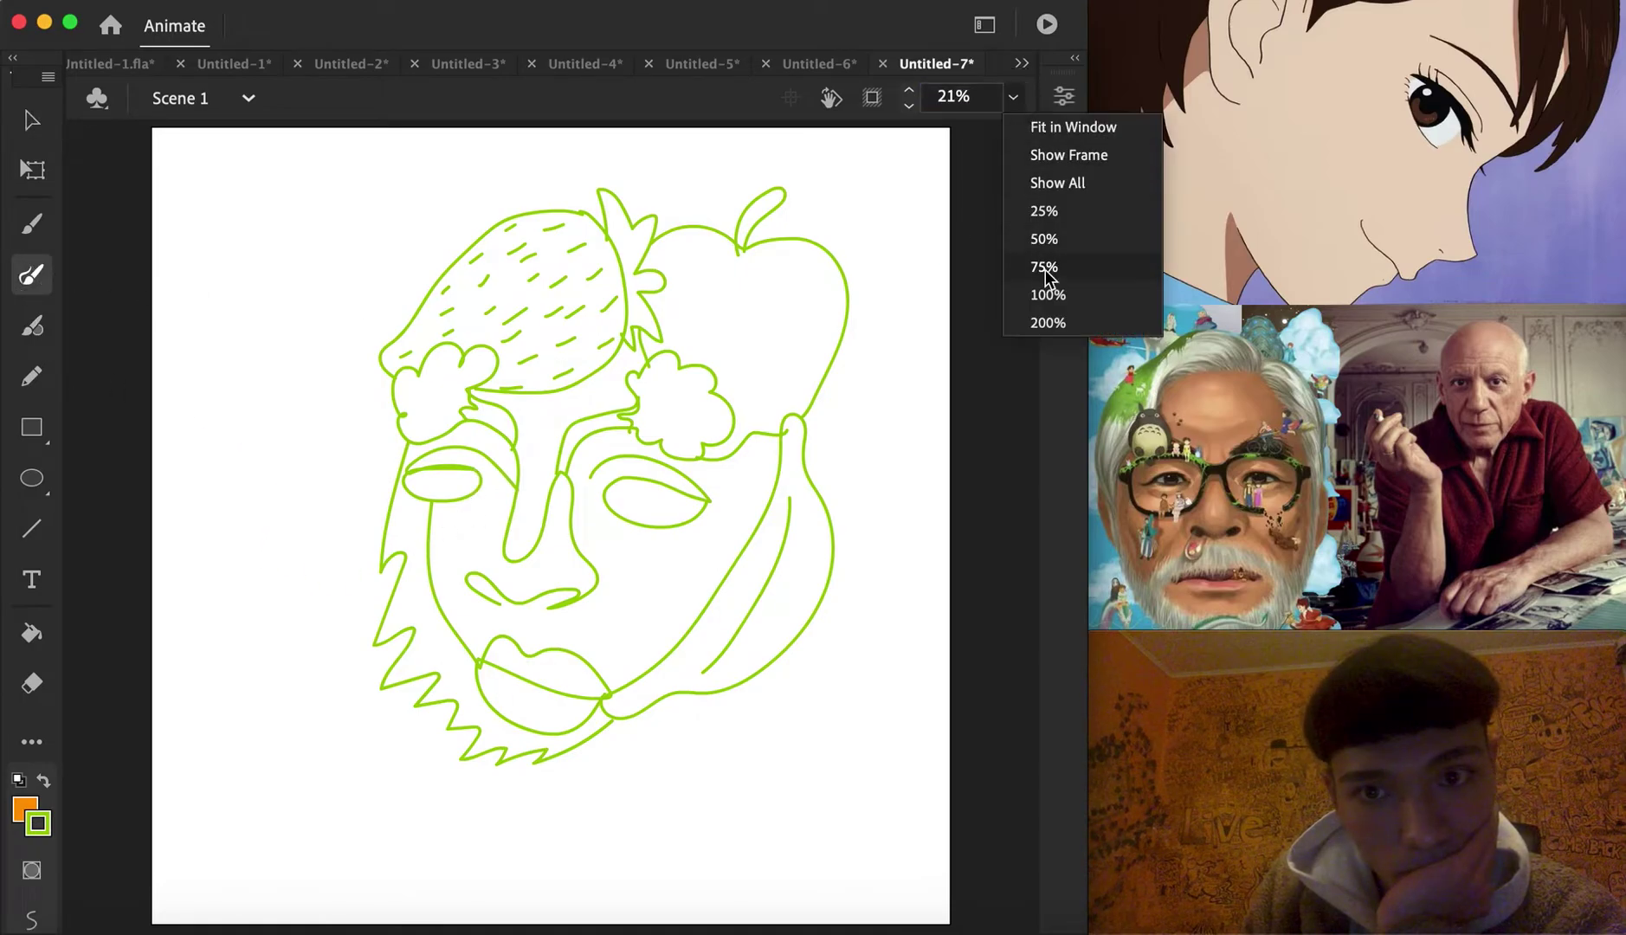
pyautogui.click(1060, 275)
pyautogui.moveTo(860, 362)
pyautogui.mouseDown()
pyautogui.moveTo(827, 378)
pyautogui.moveTo(669, 370)
pyautogui.moveTo(762, 494)
pyautogui.moveTo(822, 407)
pyautogui.mouseUp()
pyautogui.moveTo(713, 466); pyautogui.dragTo(709, 472)
# Draw a round iris with a small pupil inside the left eye
pyautogui.scroll(3, 523, 381)
pyautogui.hscroll(-3, 523, 381)
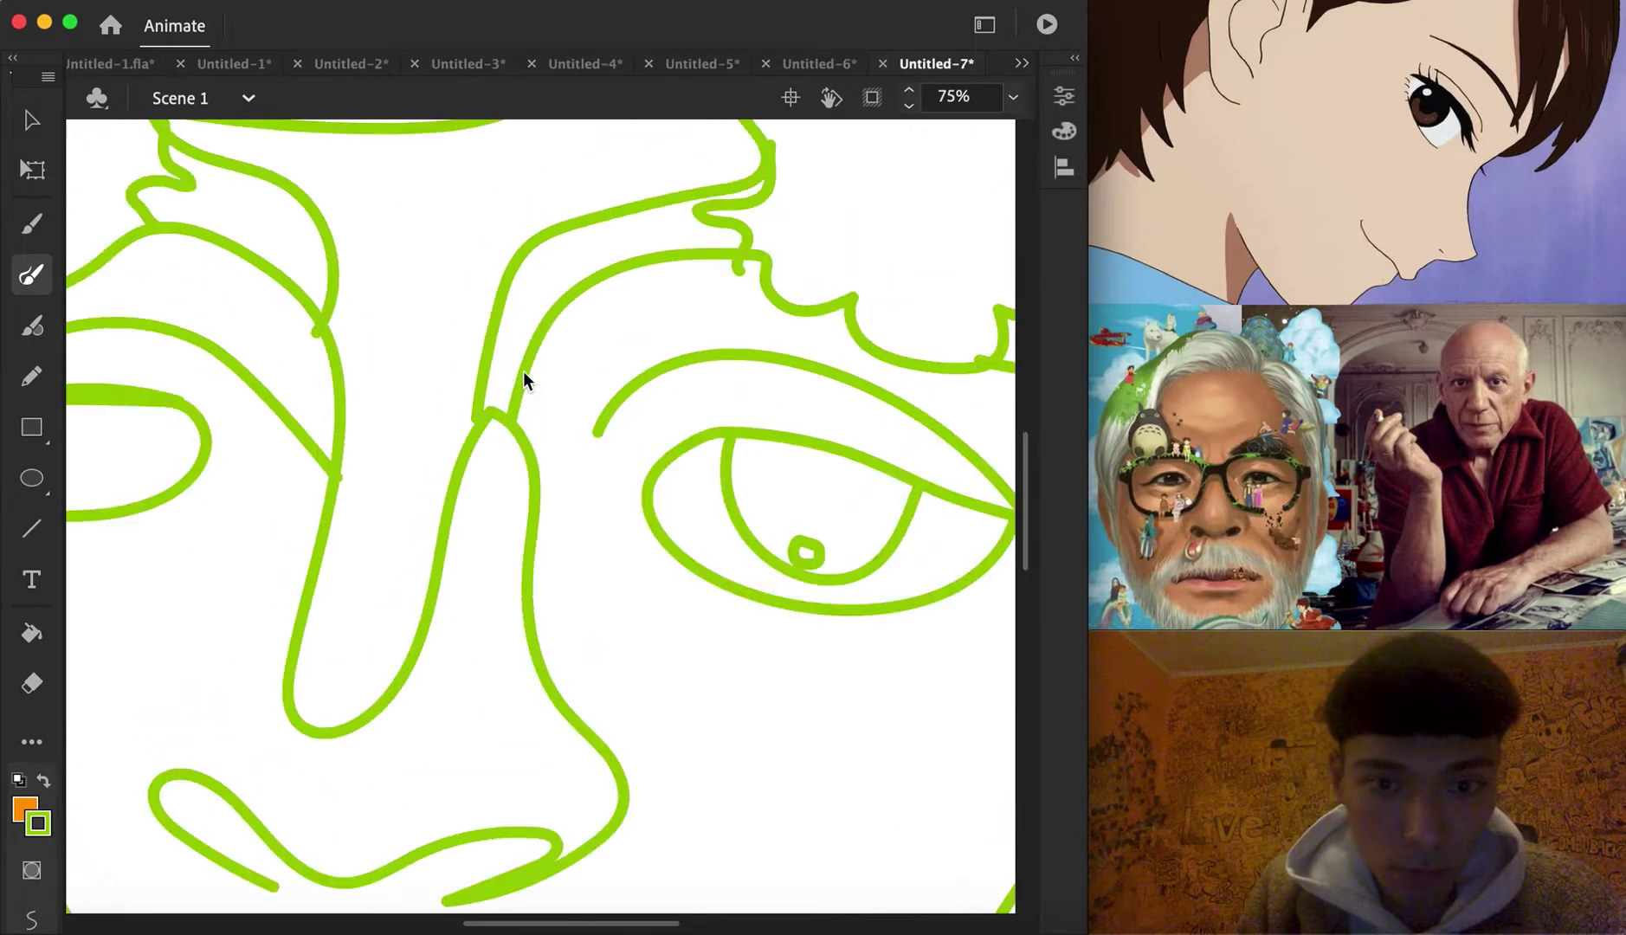
pyautogui.hscroll(-5, 524, 381)
pyautogui.moveTo(204, 401)
pyautogui.mouseDown()
pyautogui.moveTo(306, 513)
pyautogui.moveTo(323, 404)
pyautogui.mouseUp()
pyautogui.press('super+z')
pyautogui.moveTo(188, 454)
pyautogui.mouseDown()
pyautogui.moveTo(288, 439)
pyautogui.moveTo(258, 516)
pyautogui.moveTo(212, 501)
pyautogui.mouseUp()
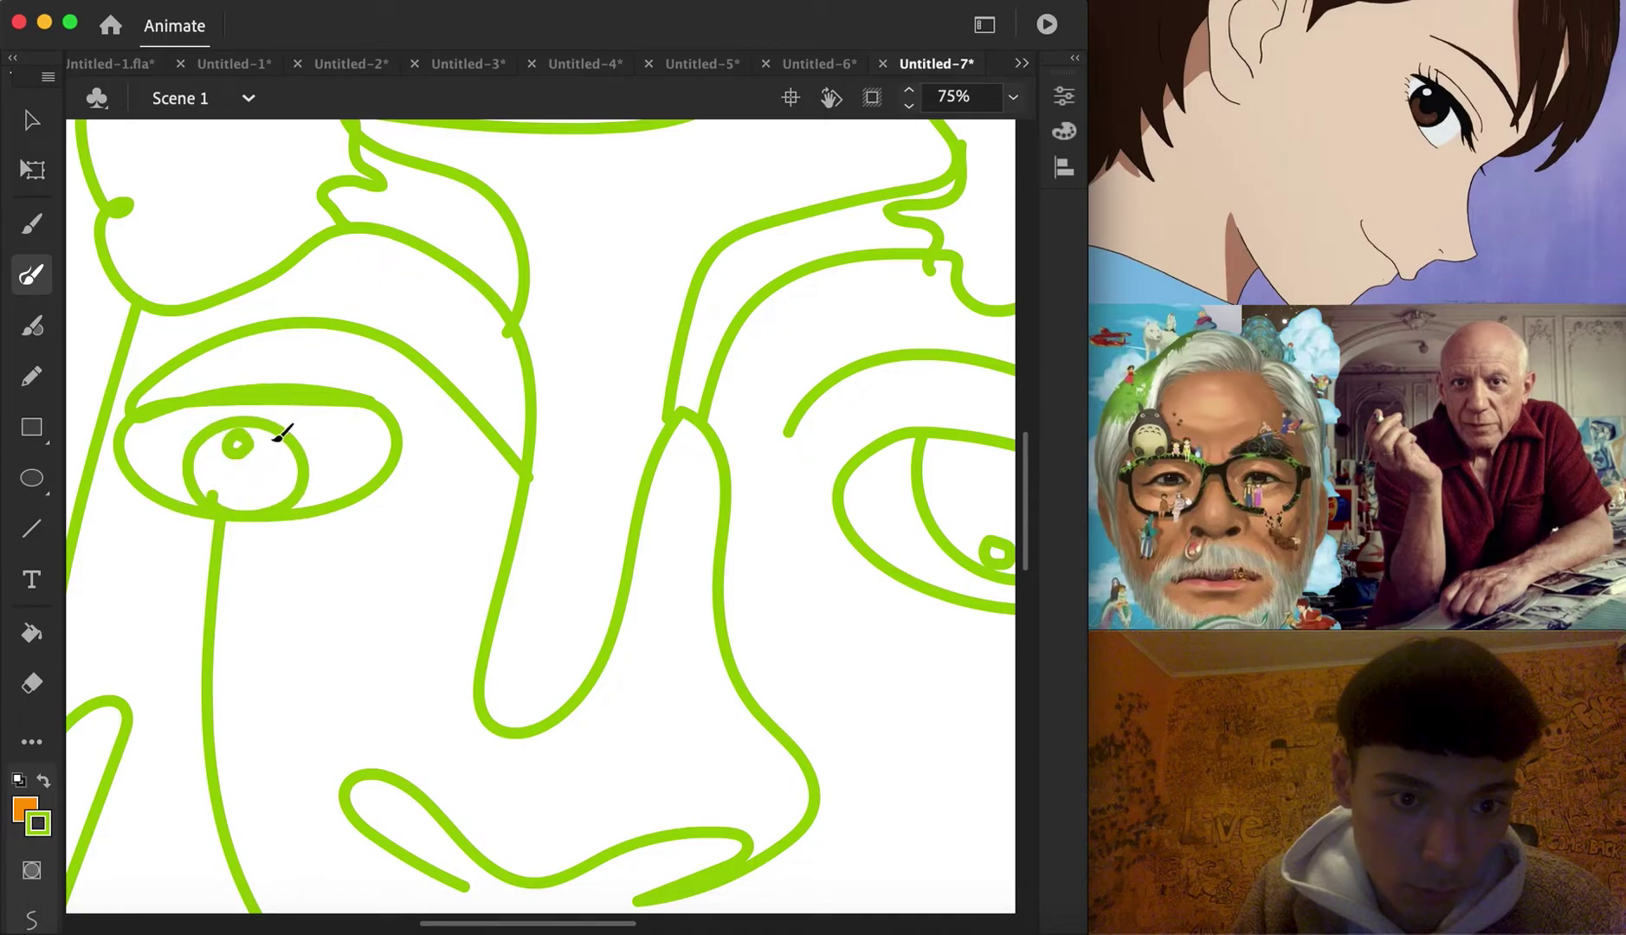
# Fill the irises of both eyes with the outline's lime green, #99CC00, leaving the small pupil highlights unfilled
pyautogui.click(34, 635)
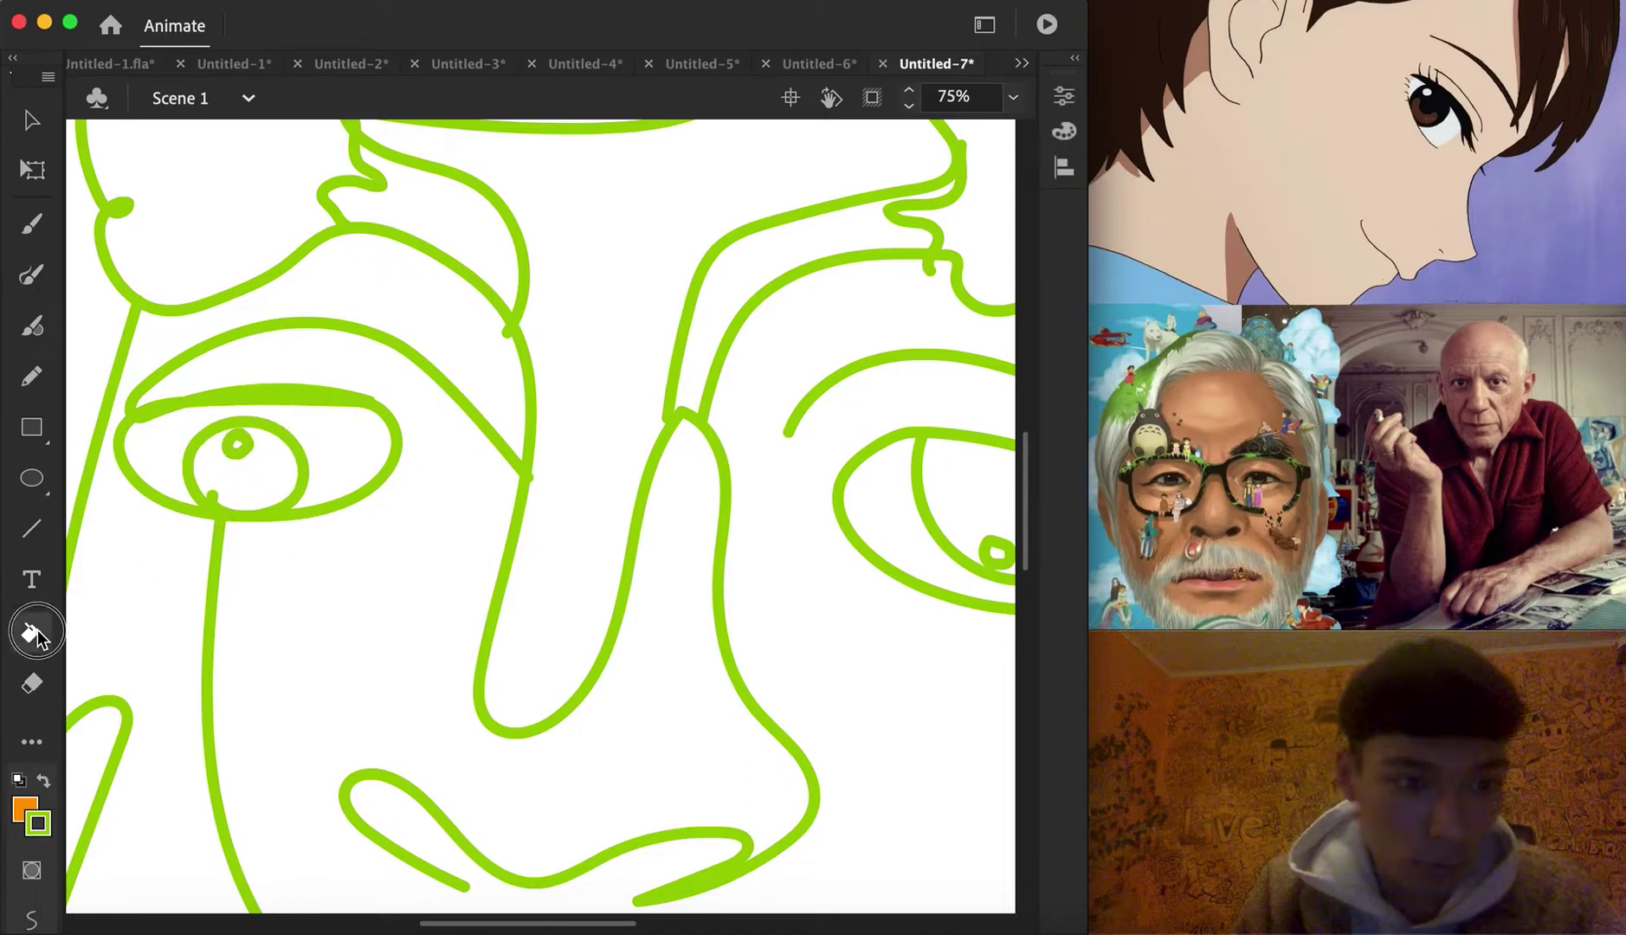
pyautogui.click(26, 810)
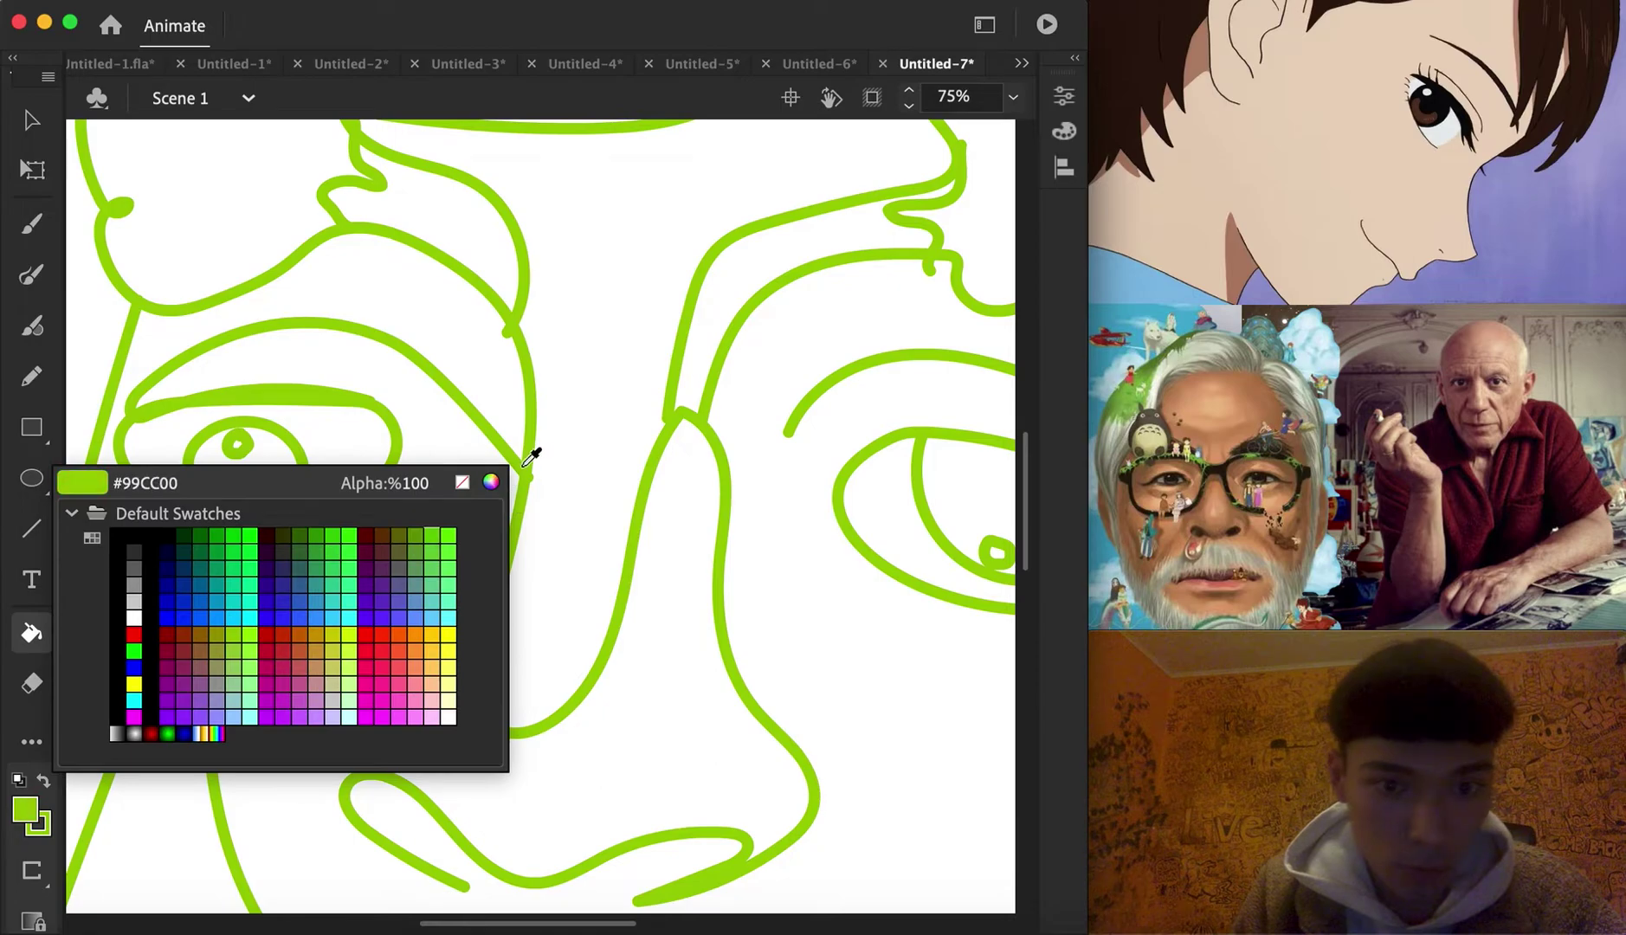
pyautogui.click(530, 452)
pyautogui.click(357, 530)
pyautogui.press('super+z')
pyautogui.click(263, 478)
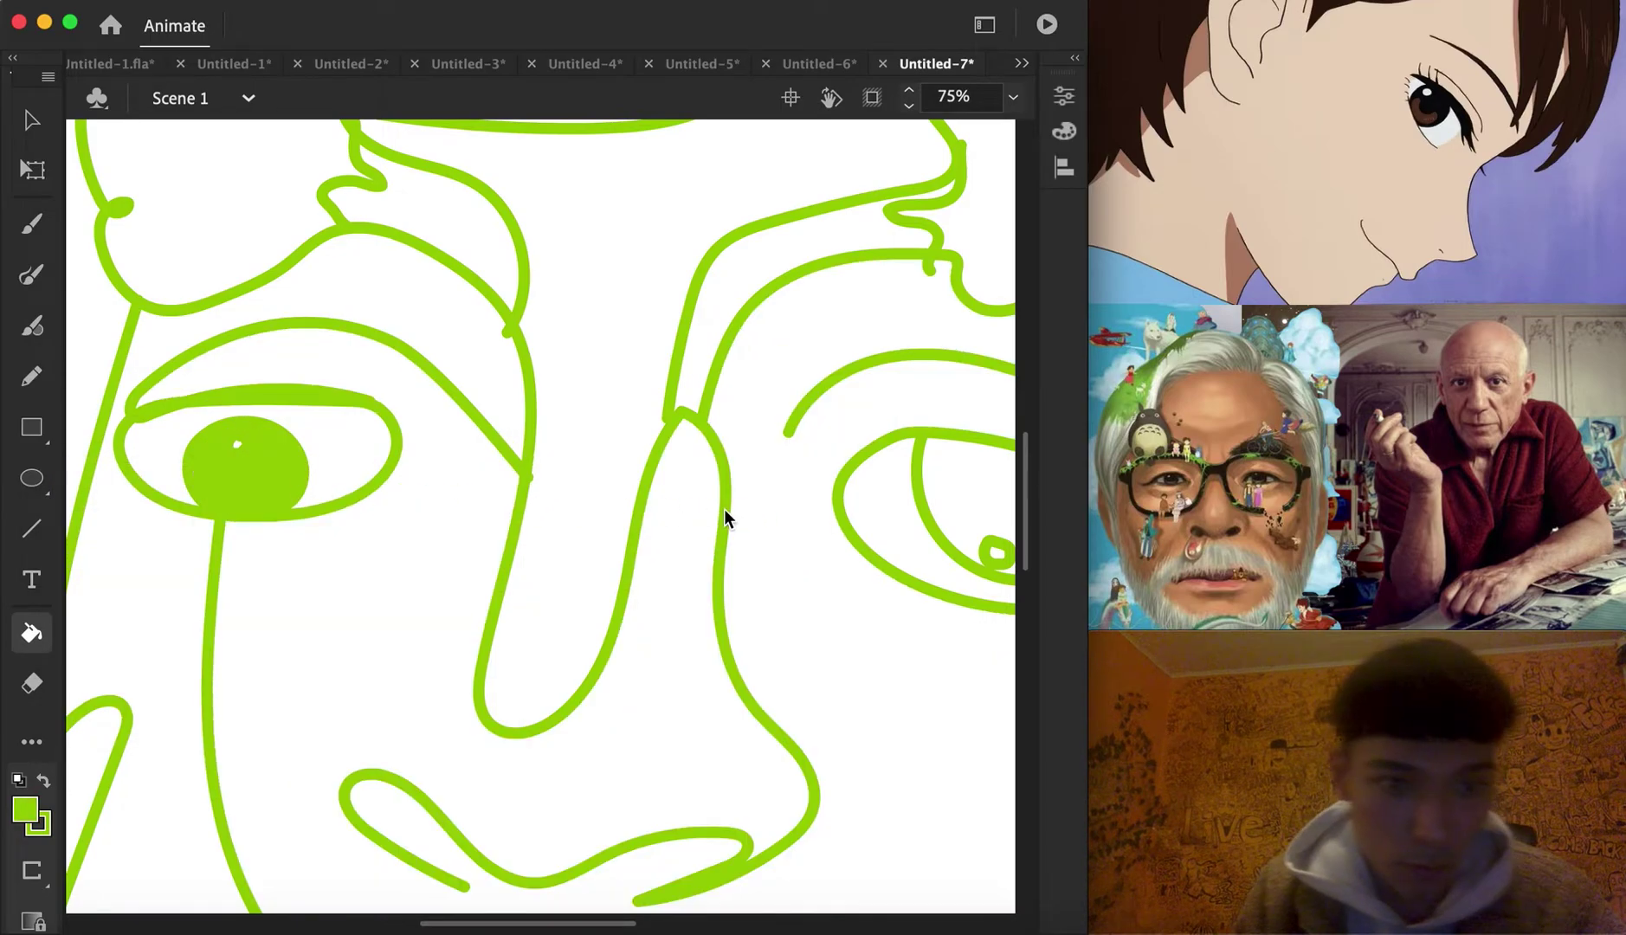
pyautogui.hscroll(5, 719, 516)
pyautogui.click(718, 507)
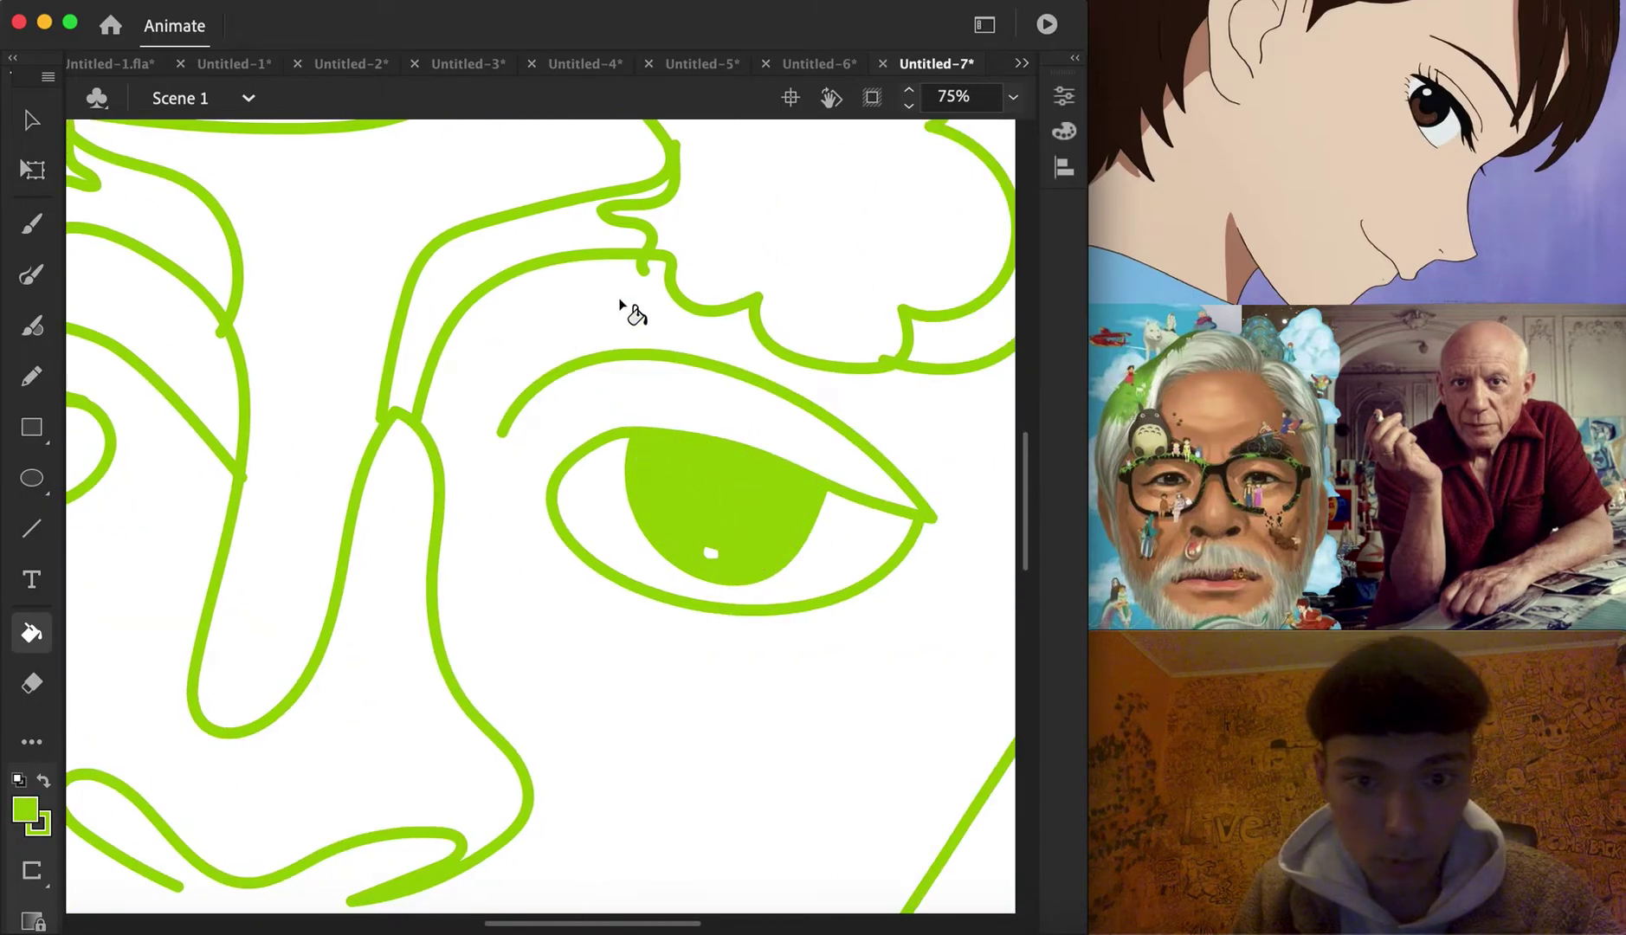
# Recolour the irises of both eyes with a dark blue fill
pyautogui.click(1013, 97)
pyautogui.click(1050, 128)
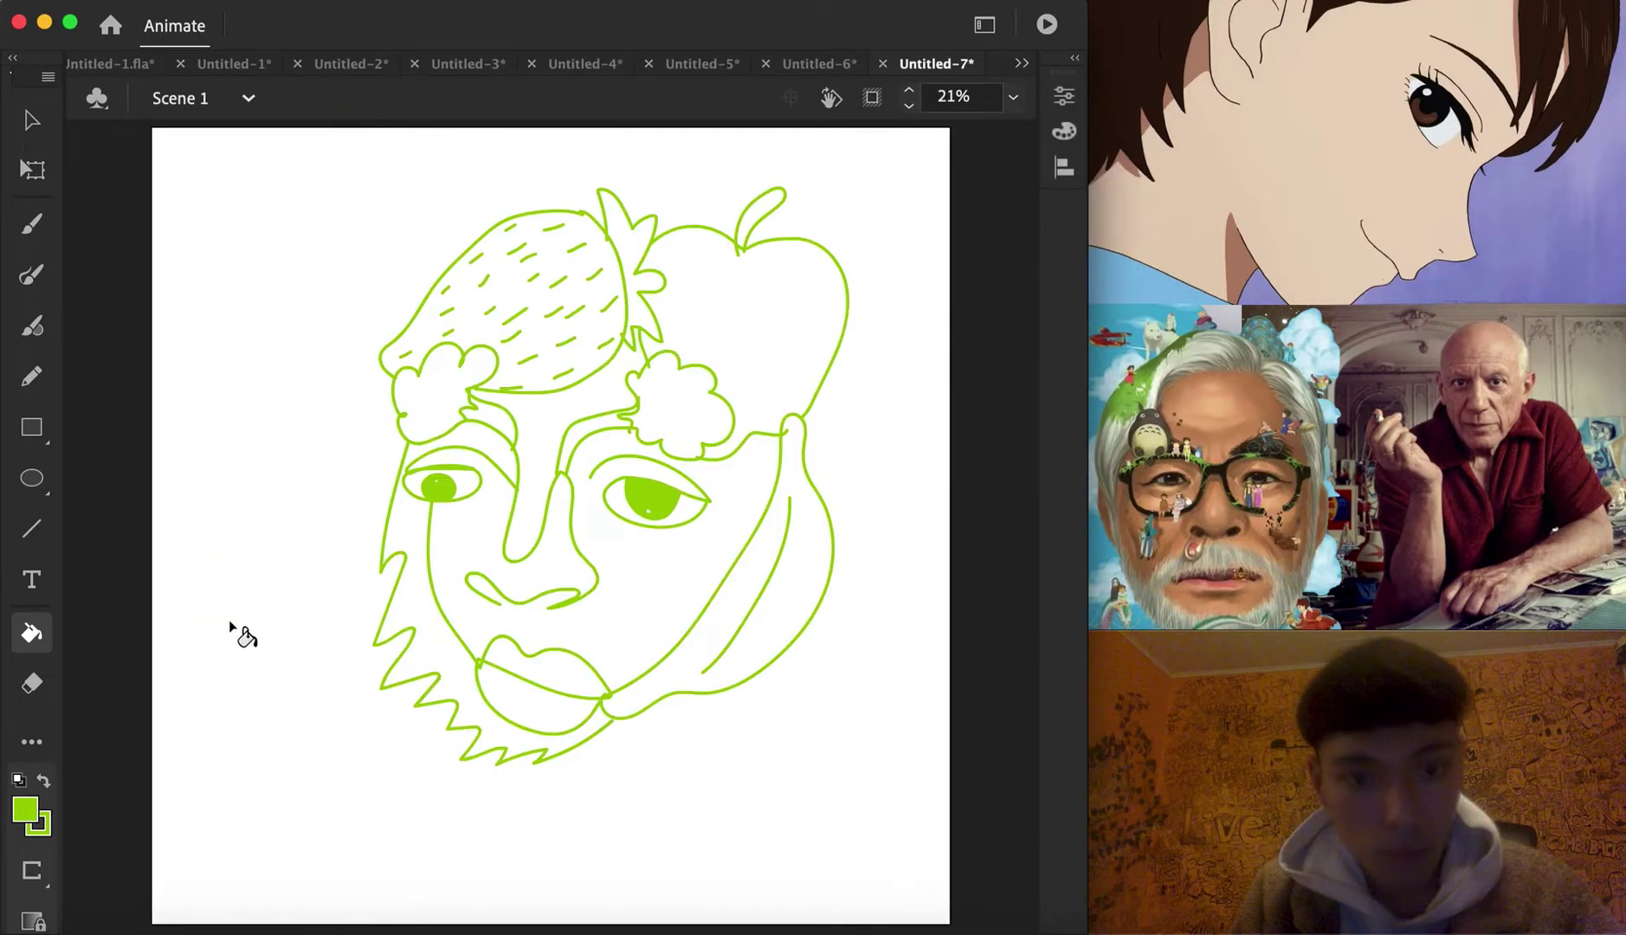
pyautogui.click(25, 810)
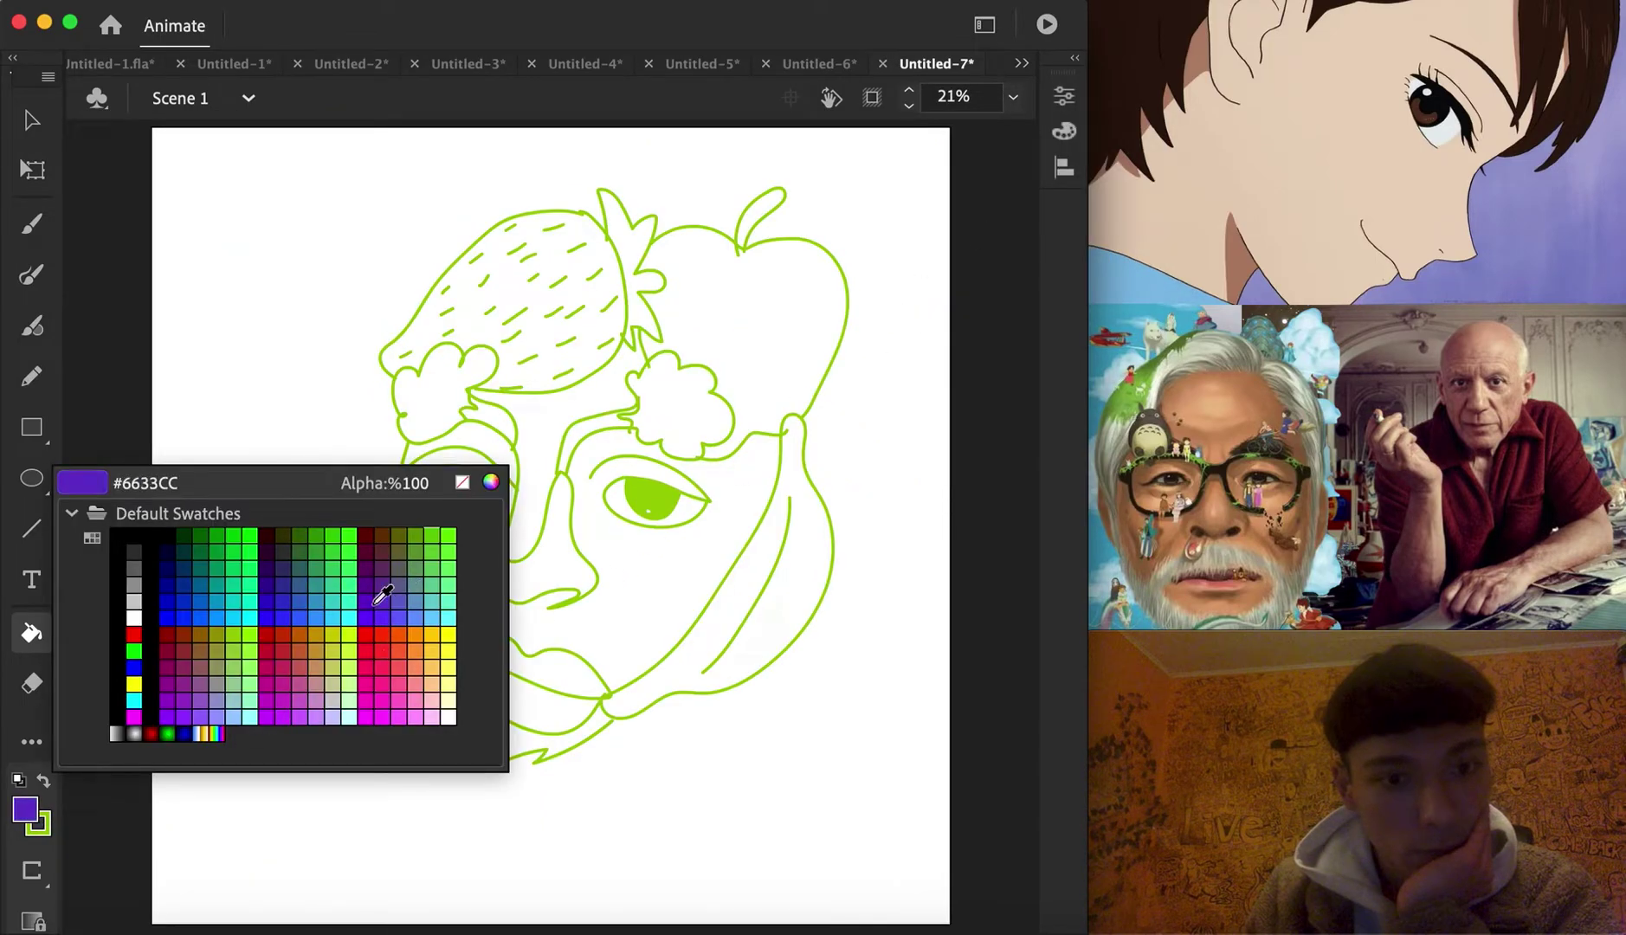
pyautogui.click(268, 586)
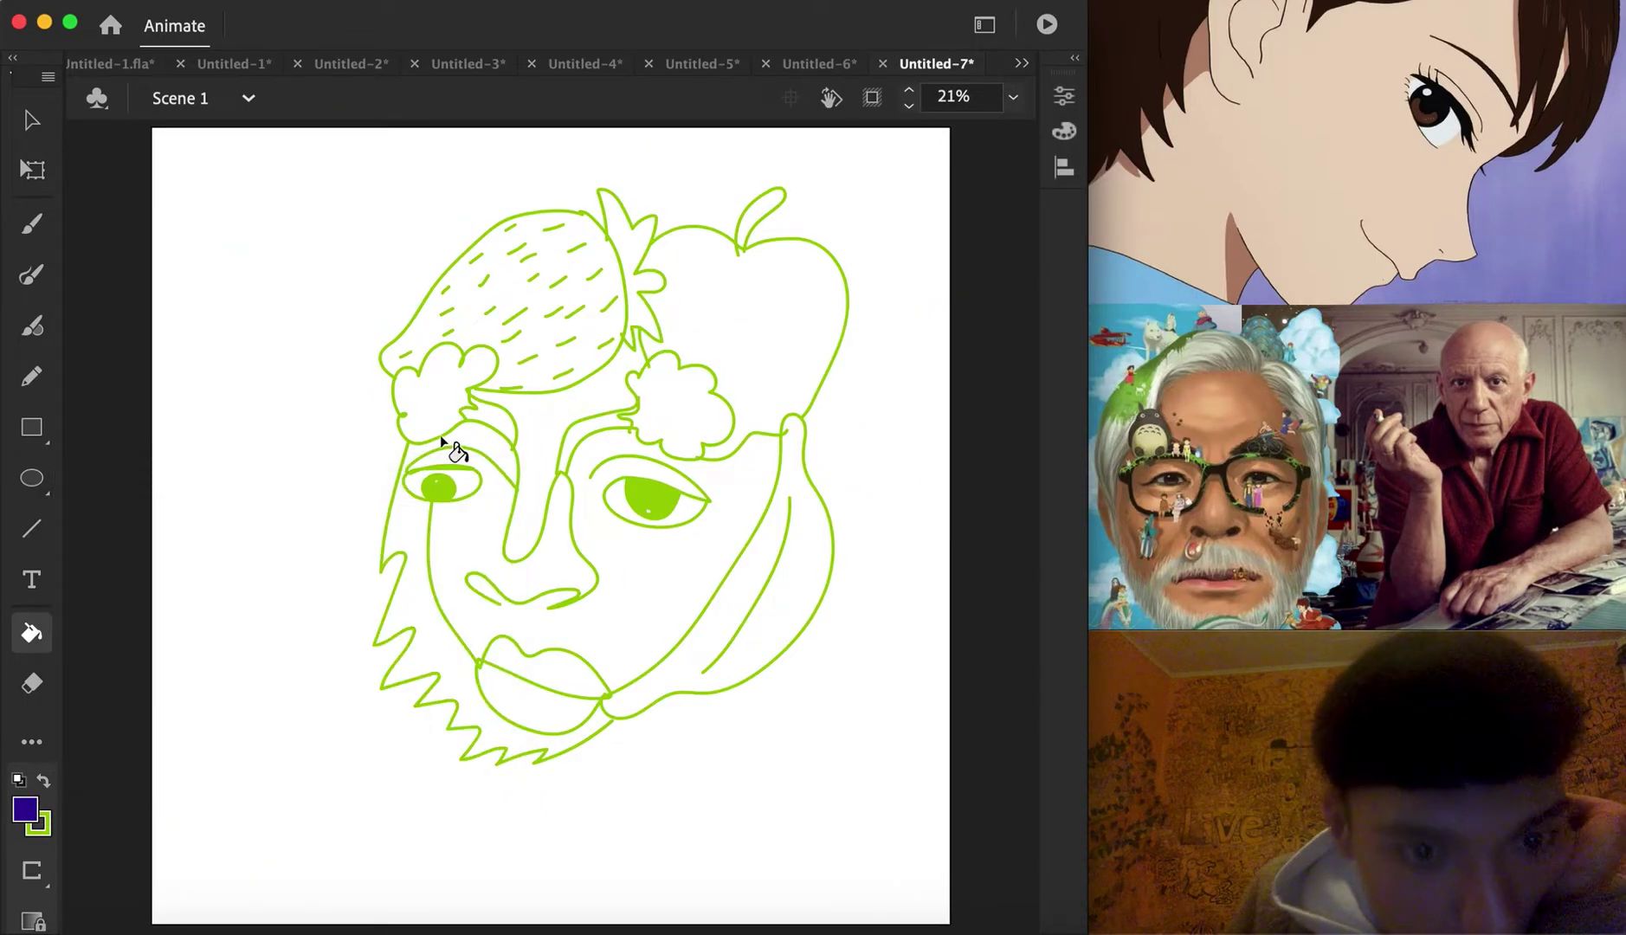
pyautogui.click(666, 506)
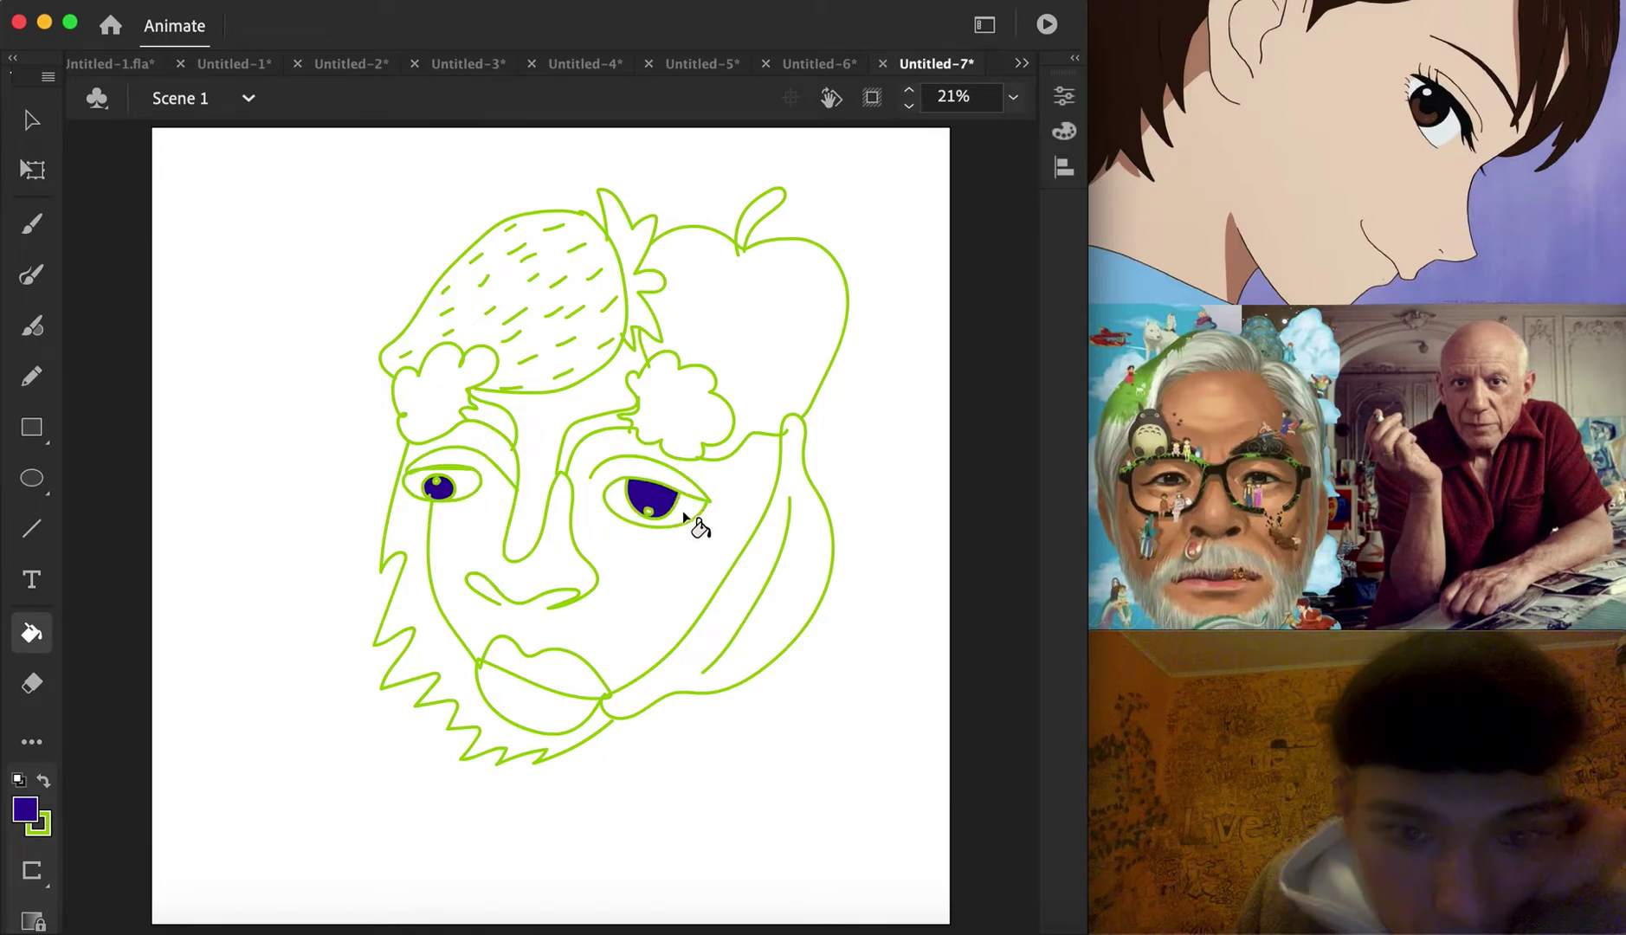
pyautogui.press('XF86MonBrightnessDown')
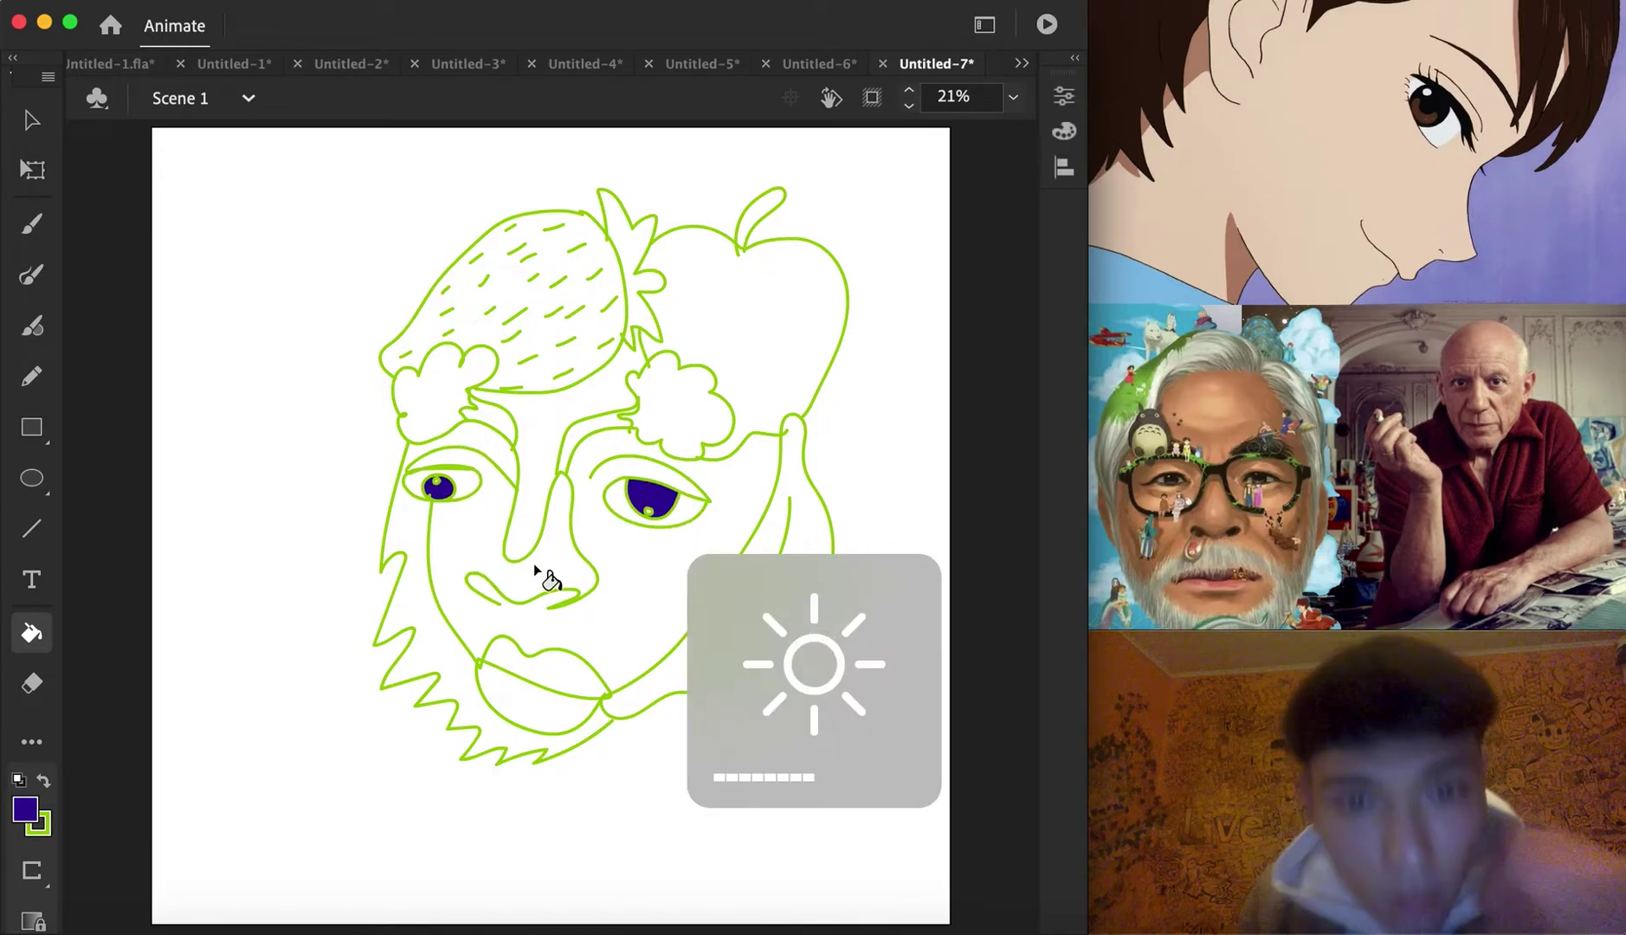
# Fill both leafy clusters at the outer ends of the eyebrows with medium green
pyautogui.click(26, 814)
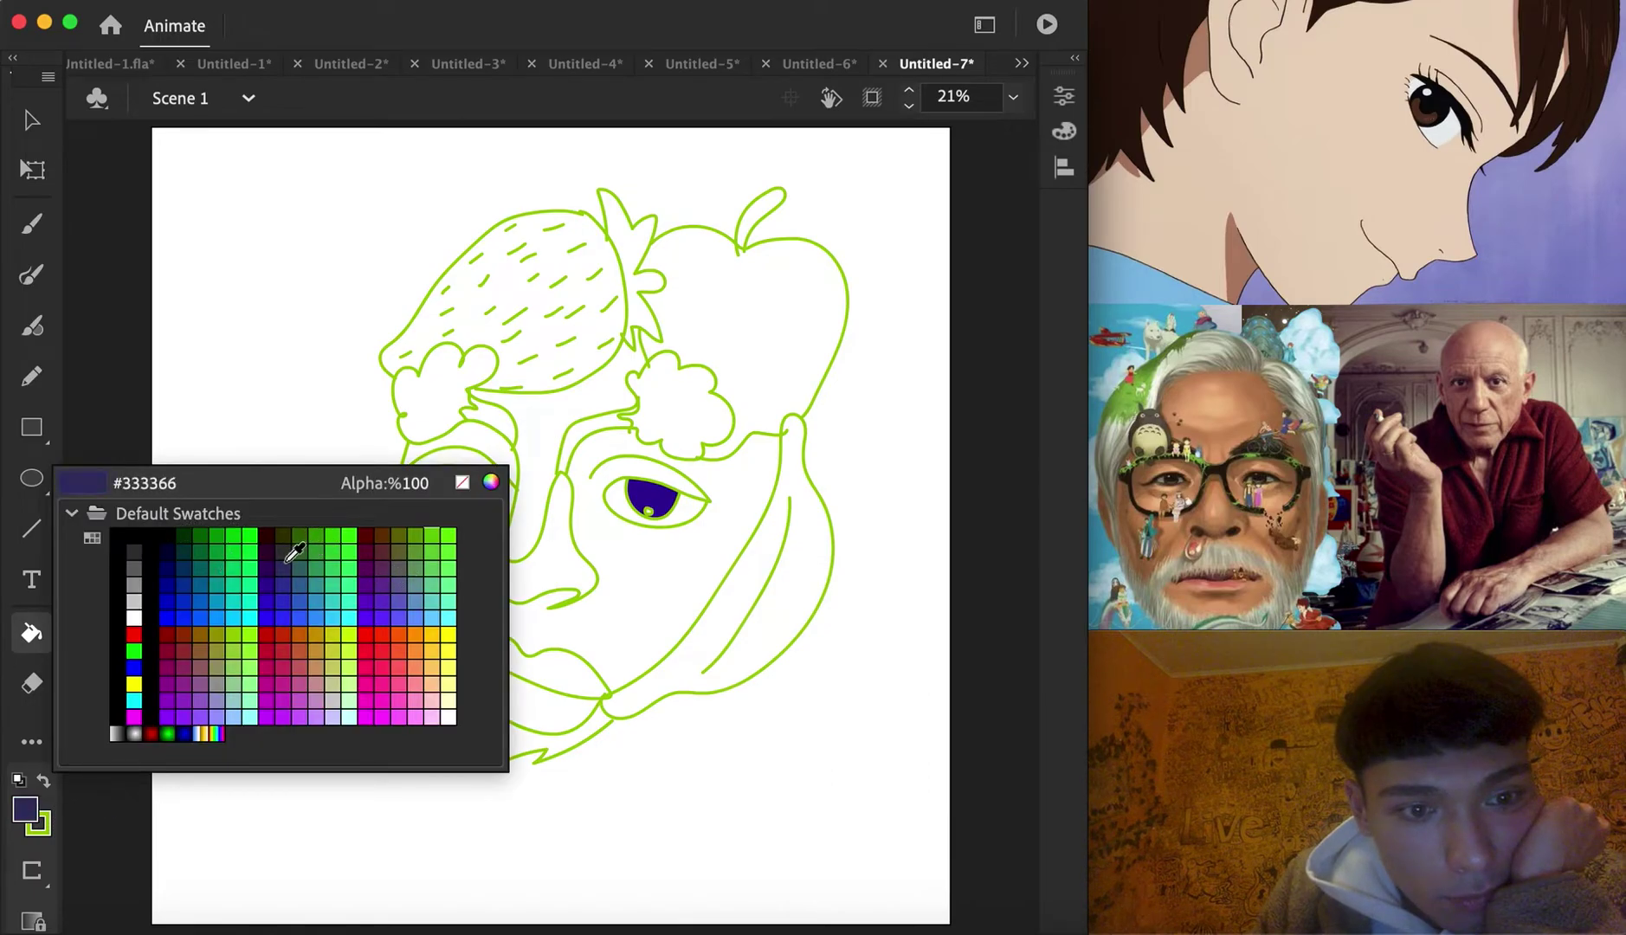
pyautogui.click(329, 529)
pyautogui.click(631, 420)
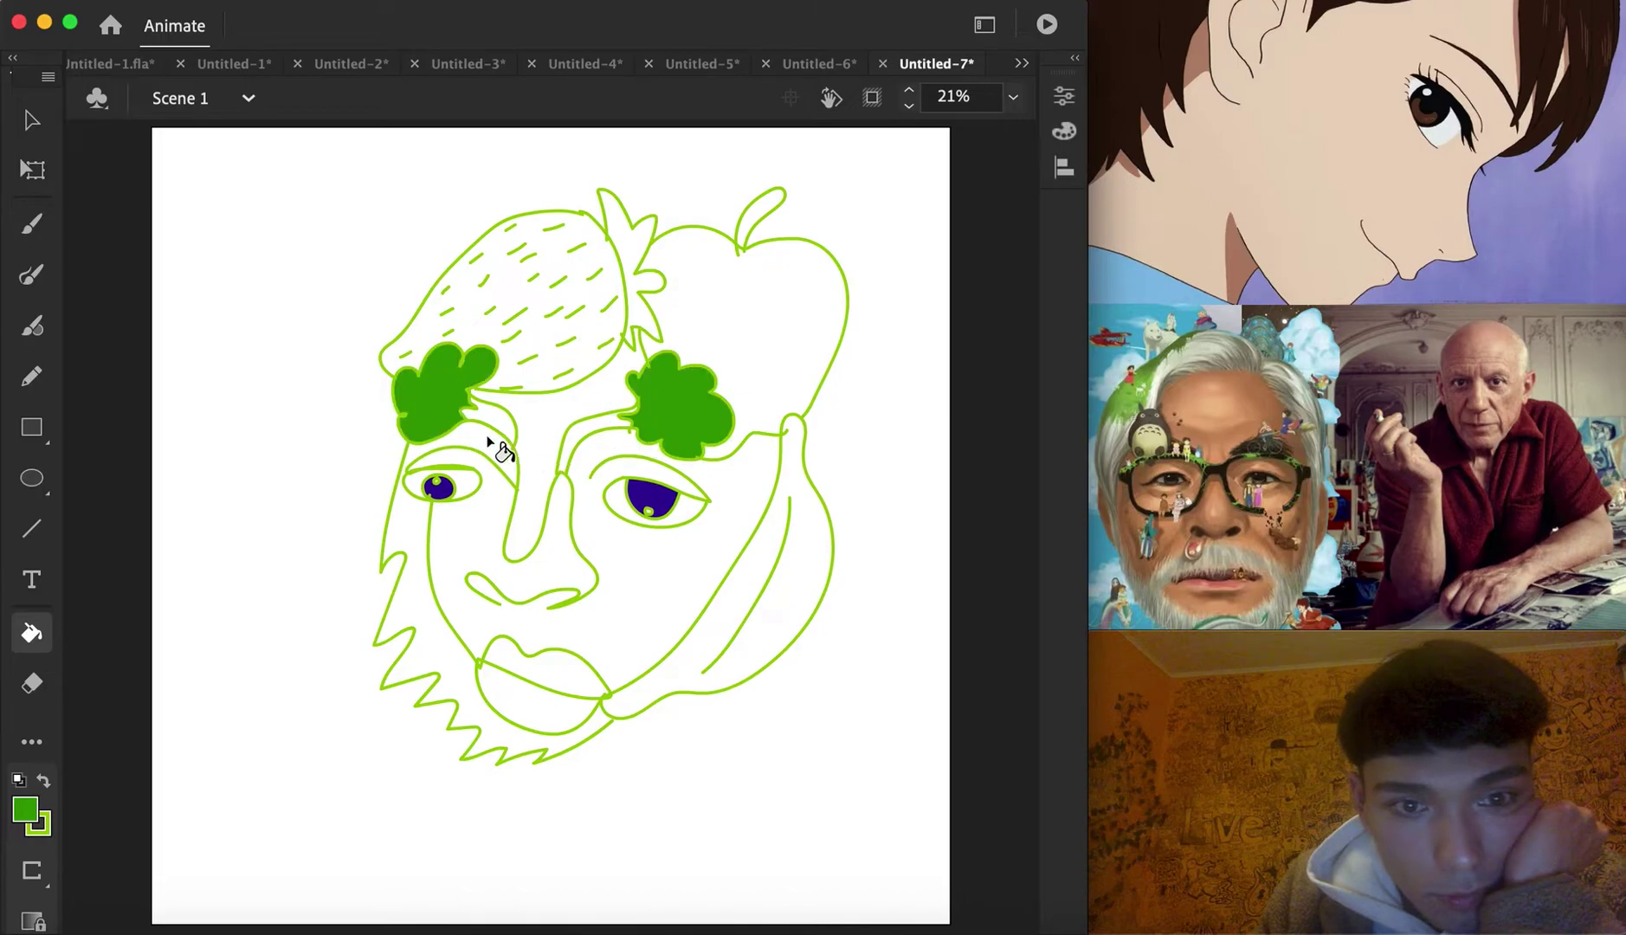
# Fill the curved stems that form the inner part of both eyebrows with bright green
pyautogui.click(28, 801)
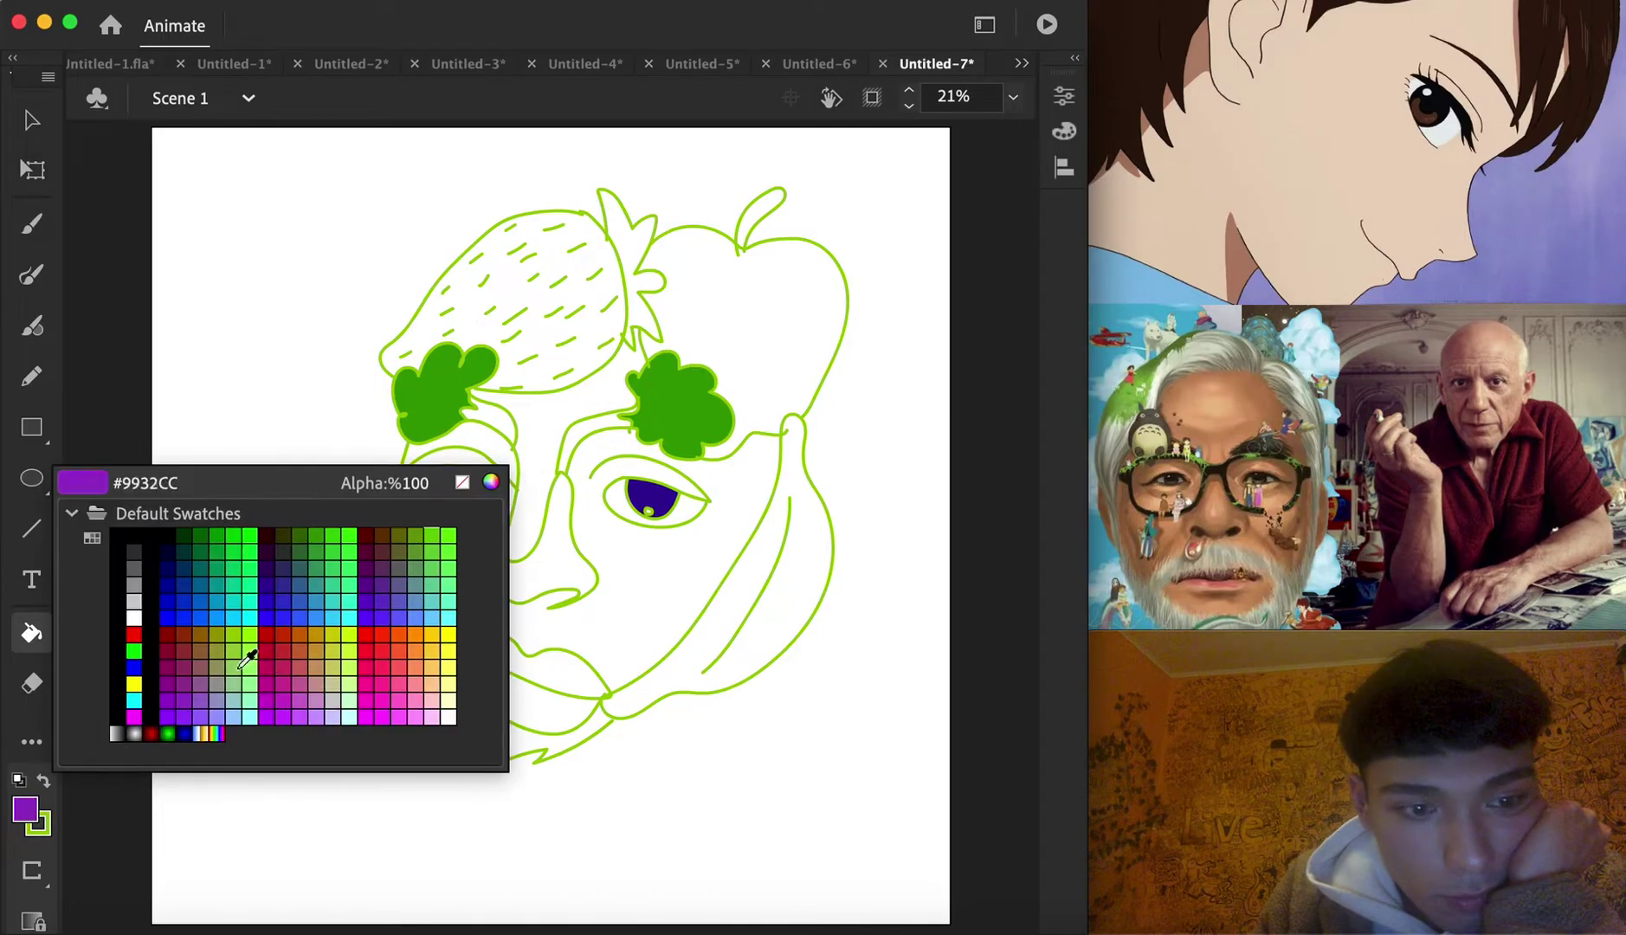
pyautogui.click(230, 530)
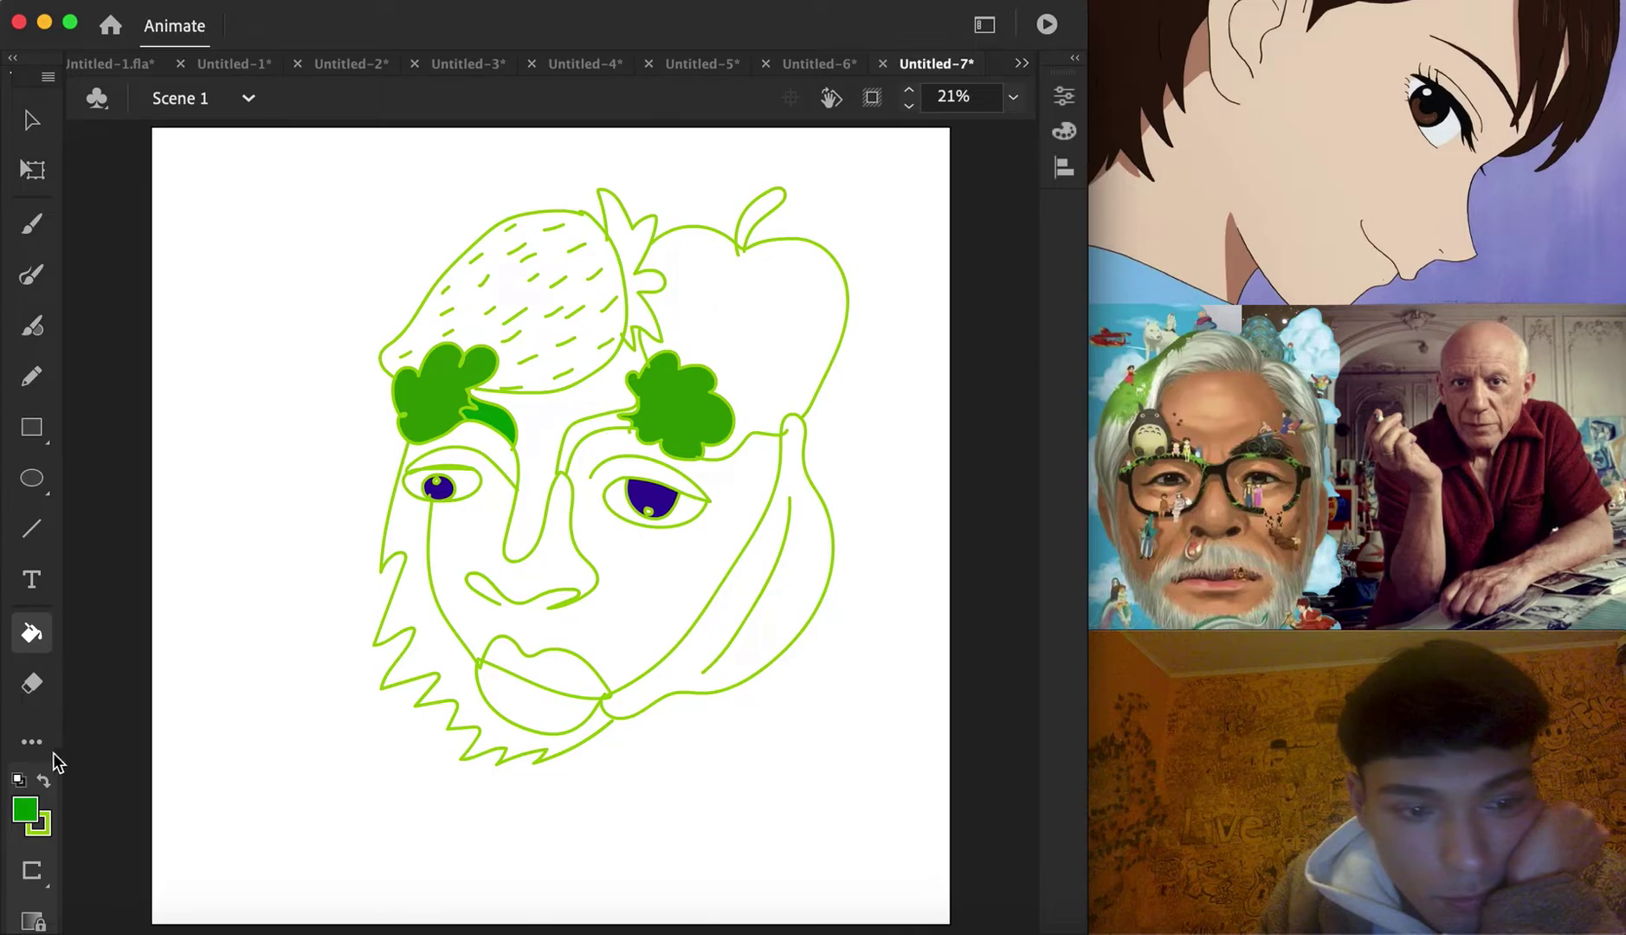
pyautogui.click(33, 809)
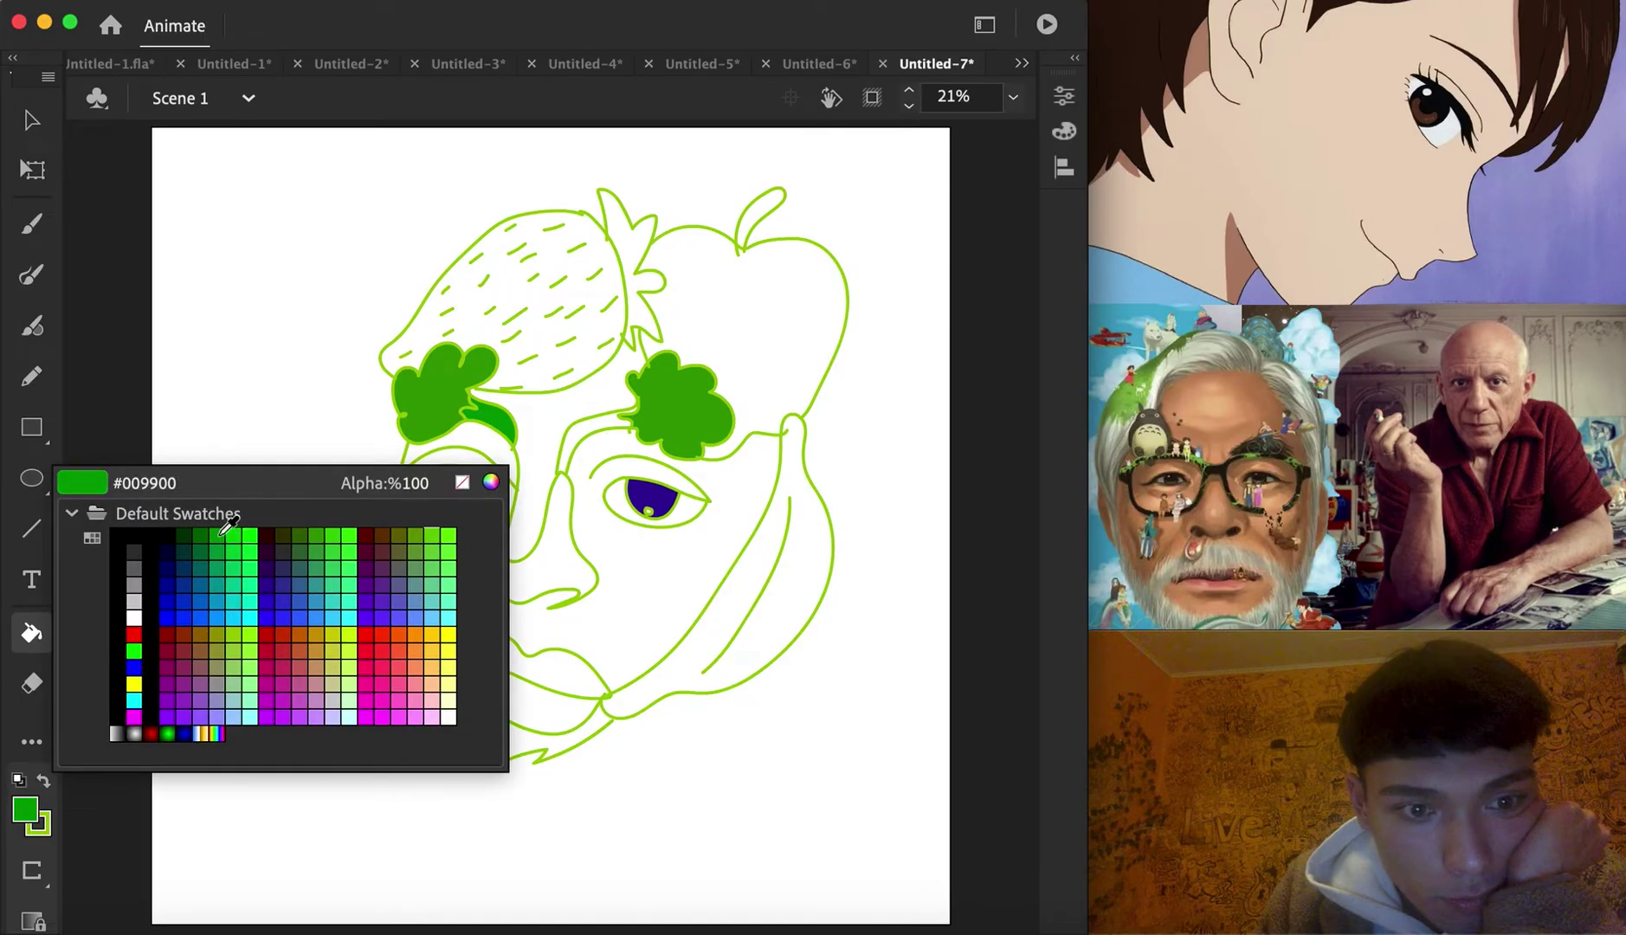
pyautogui.click(249, 531)
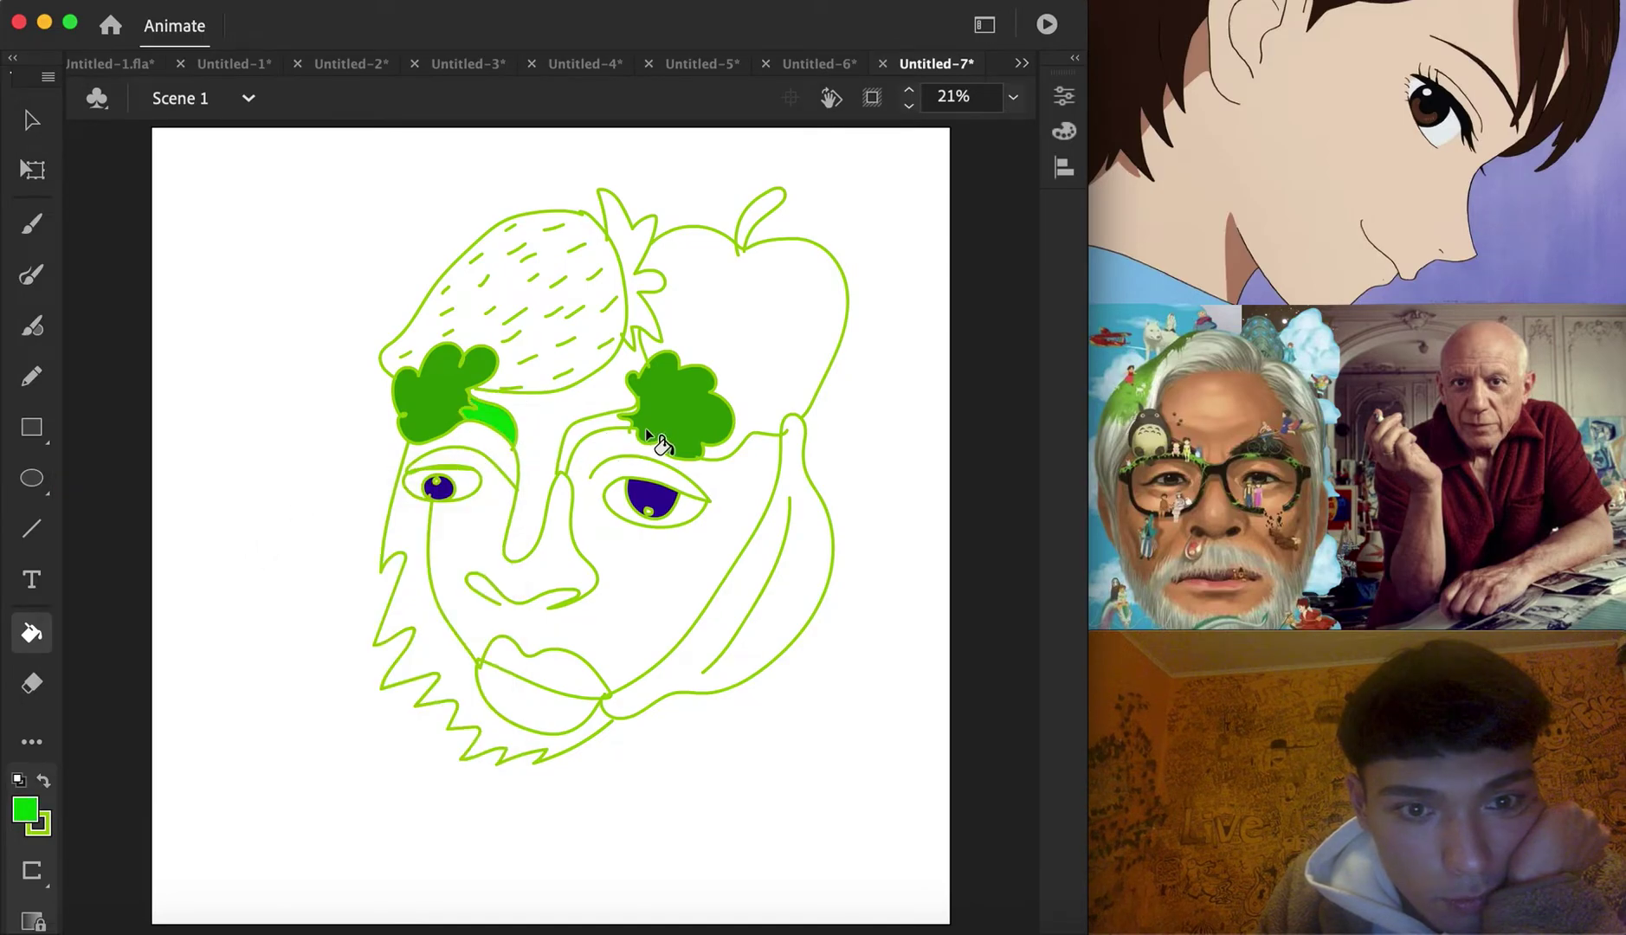
pyautogui.click(611, 437)
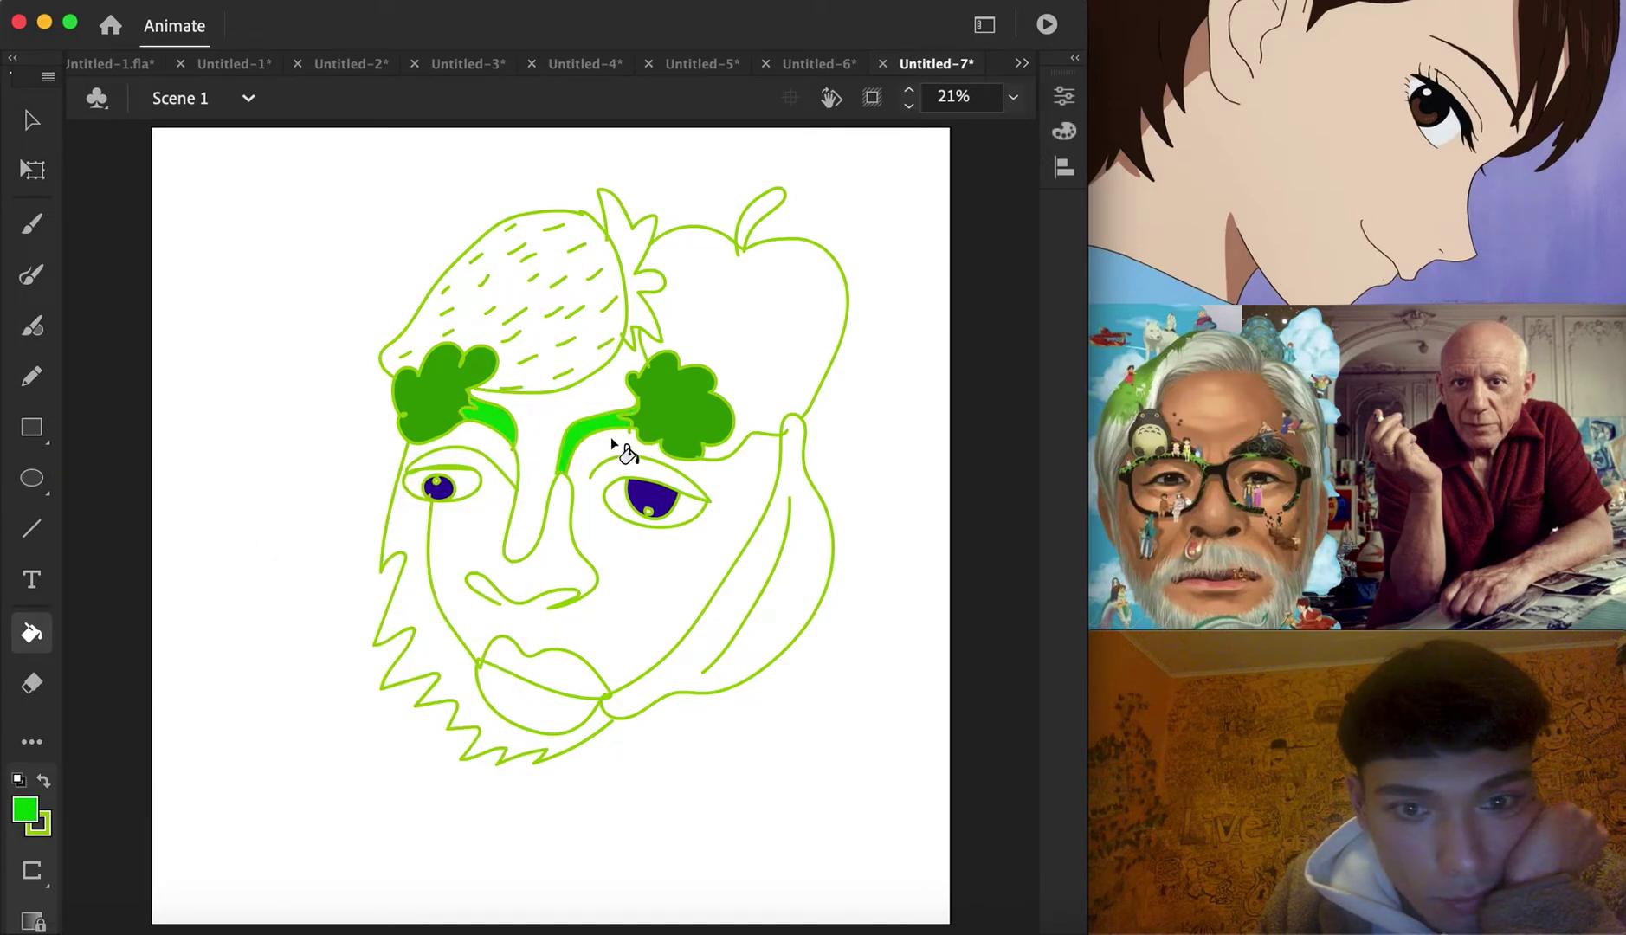
# Fill the strawberry's body with red #FF0000 and its leaves with medium green
pyautogui.click(21, 819)
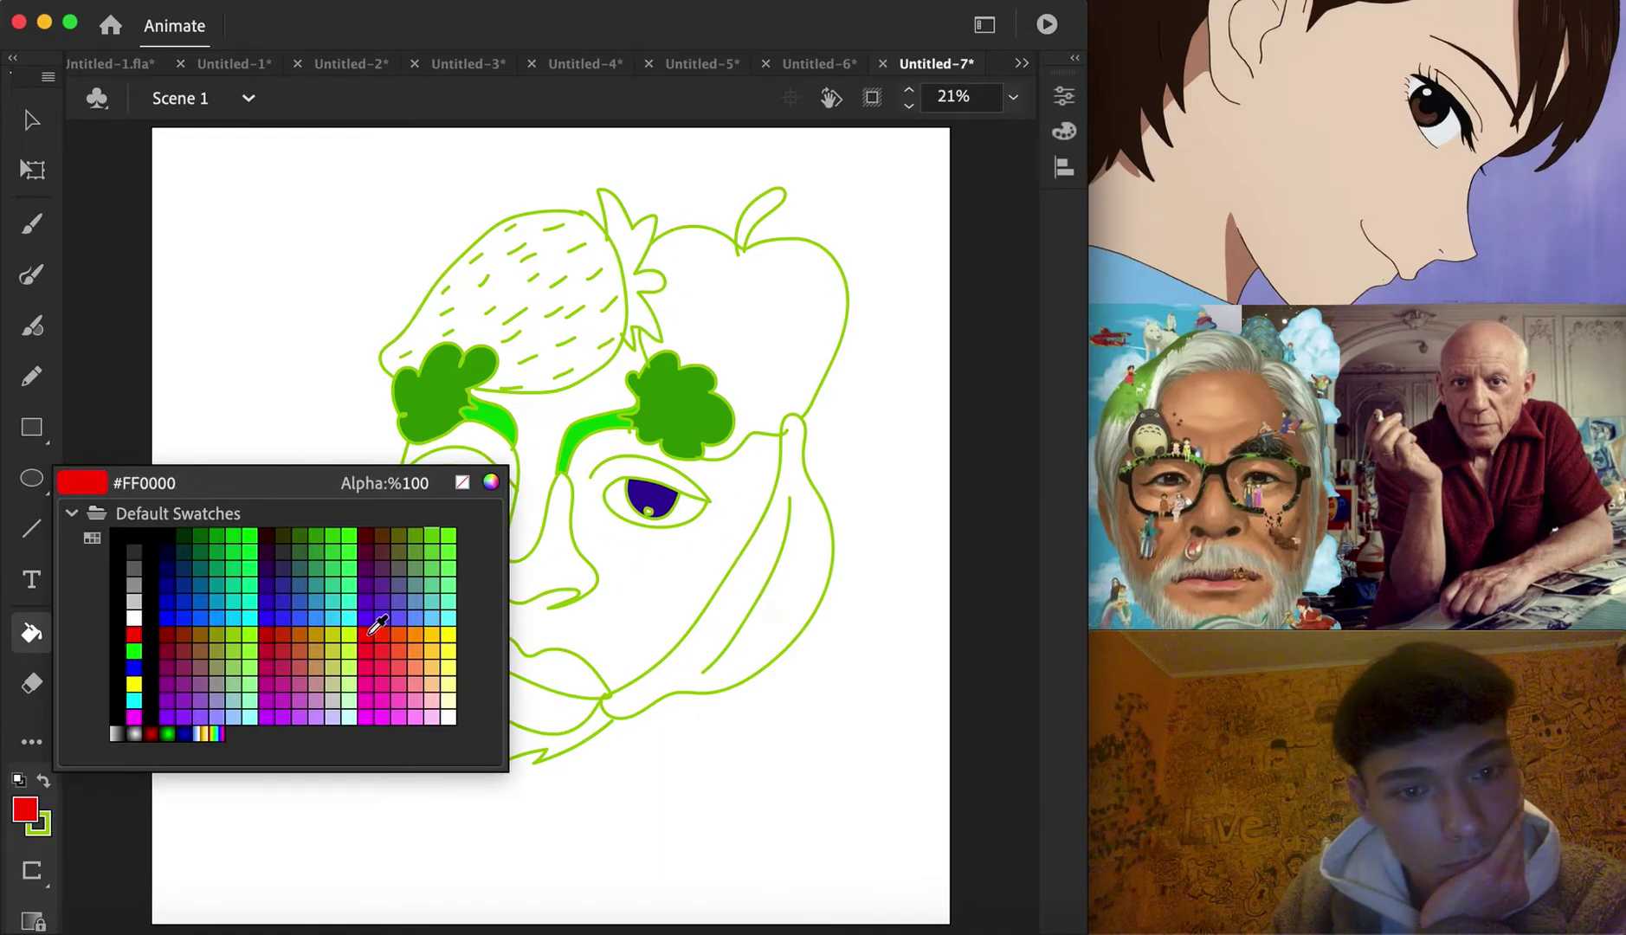
pyautogui.click(369, 633)
pyautogui.click(538, 338)
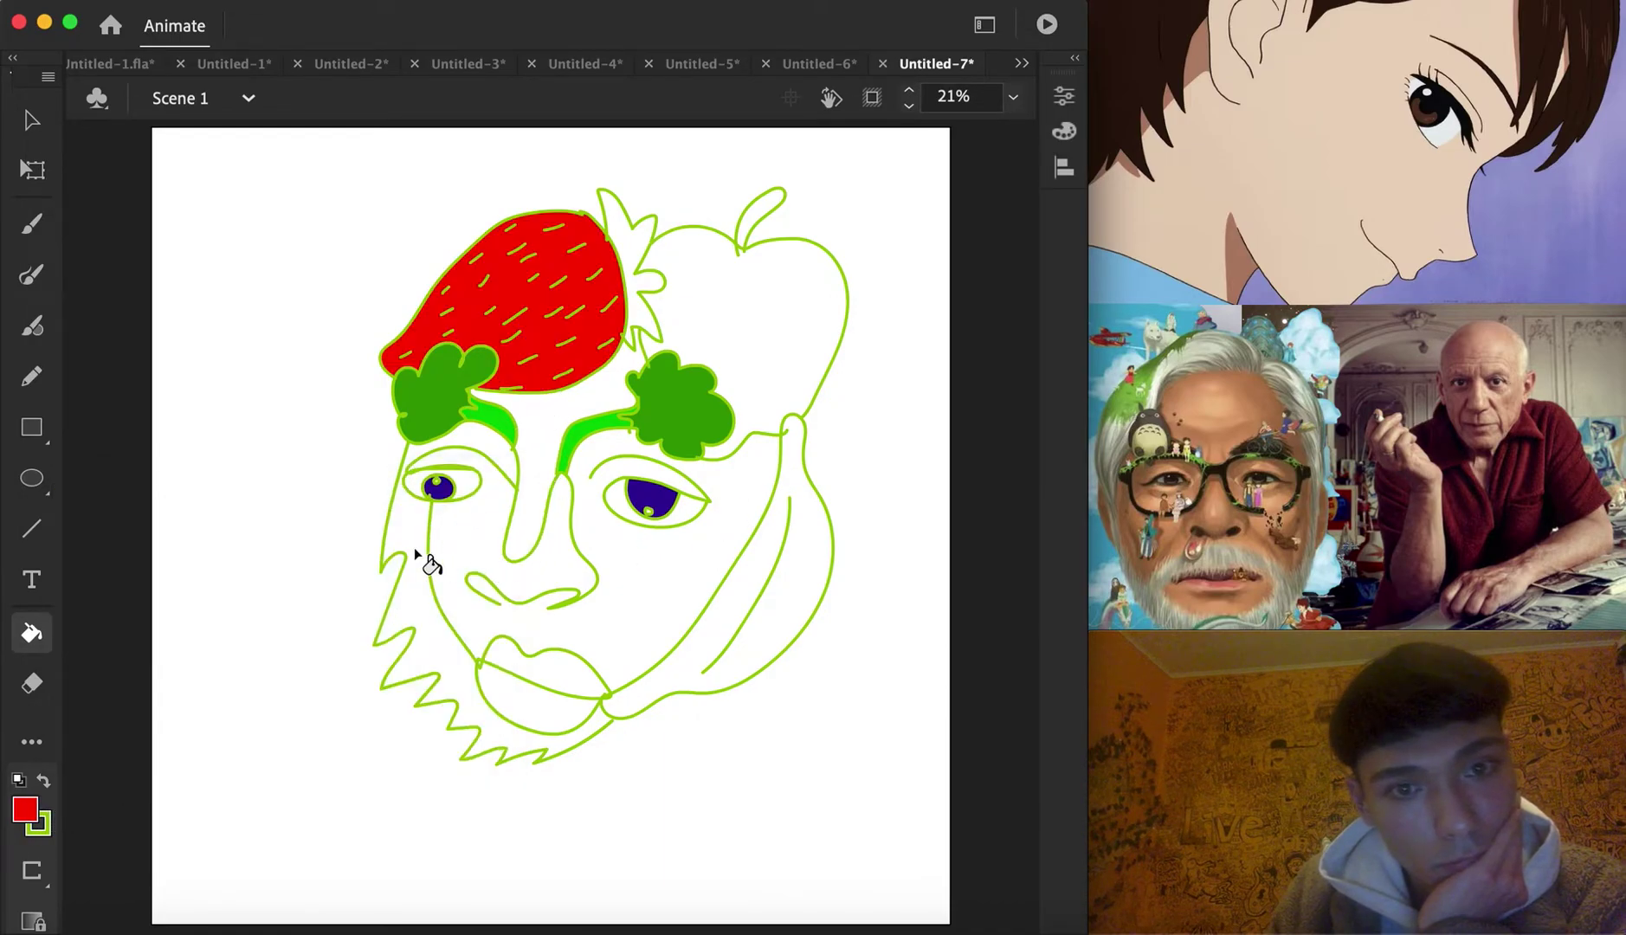
pyautogui.click(24, 810)
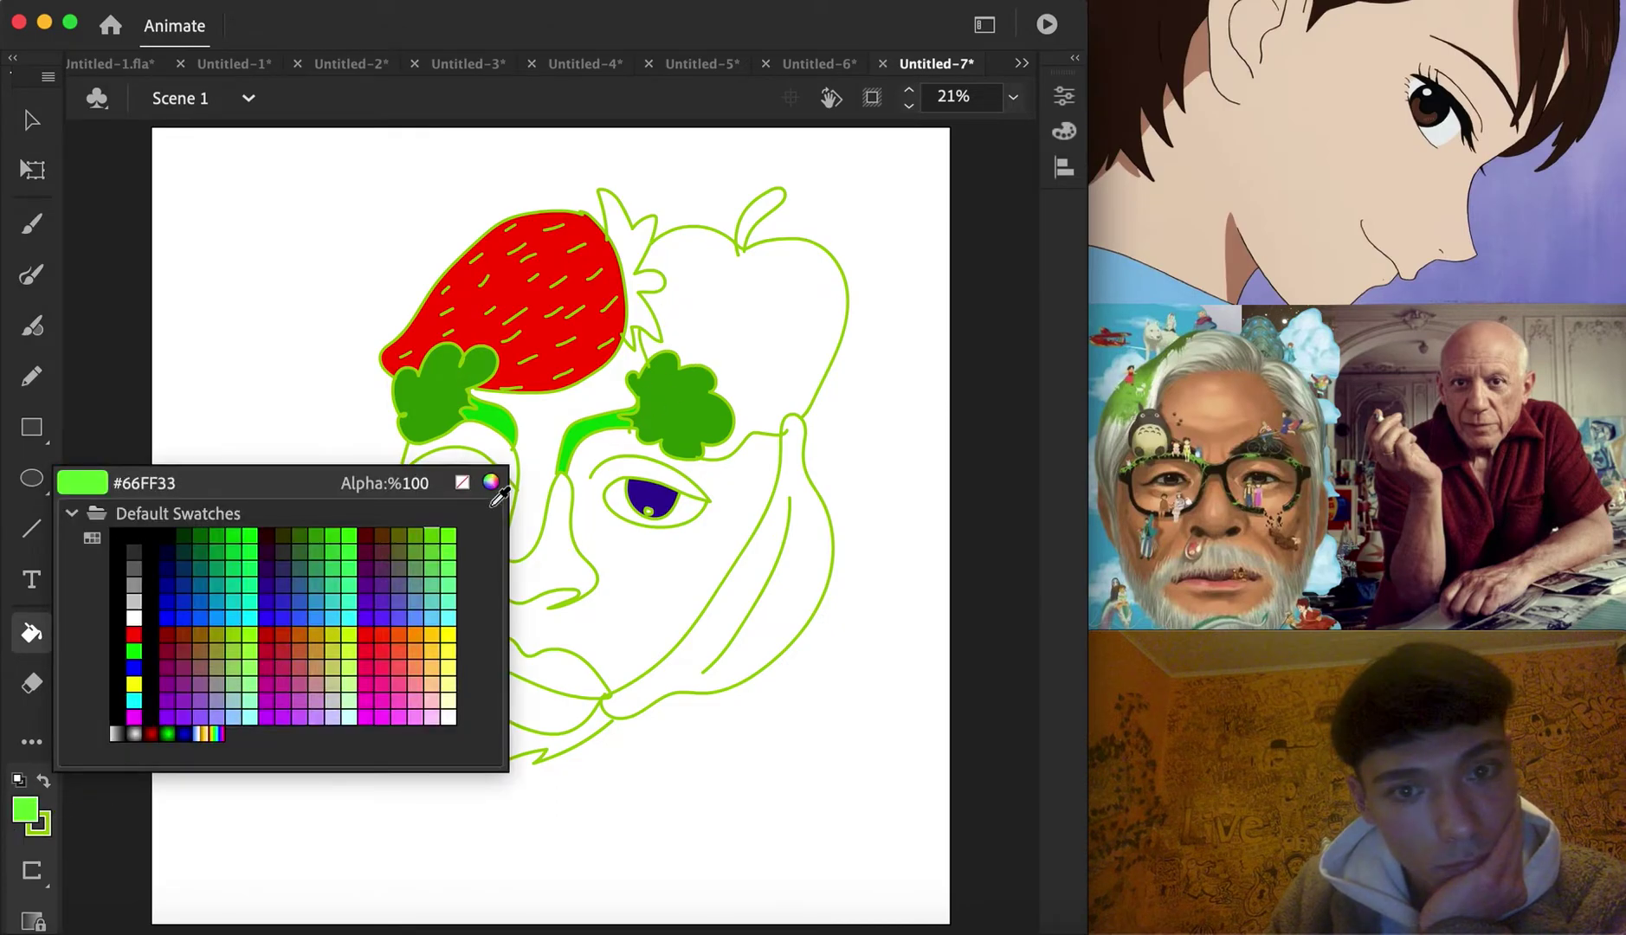
pyautogui.click(330, 530)
pyautogui.click(639, 272)
pyautogui.click(641, 313)
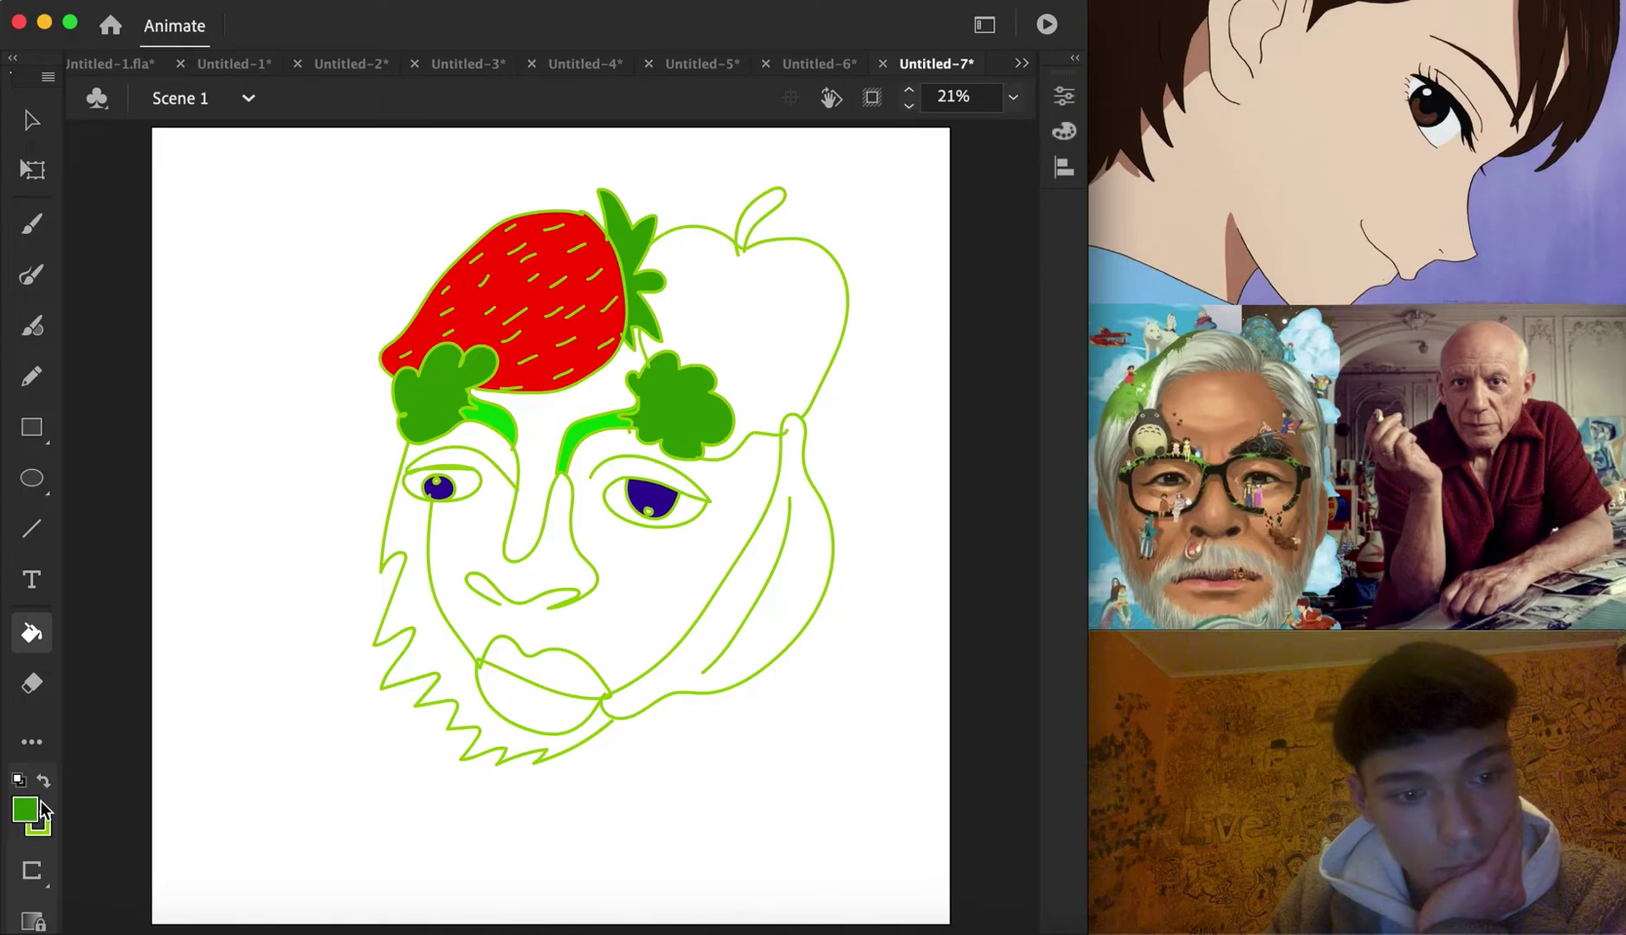
# Fill the apple with dark red and its curved stem with dark brown
pyautogui.click(38, 808)
pyautogui.click(279, 635)
pyautogui.click(745, 434)
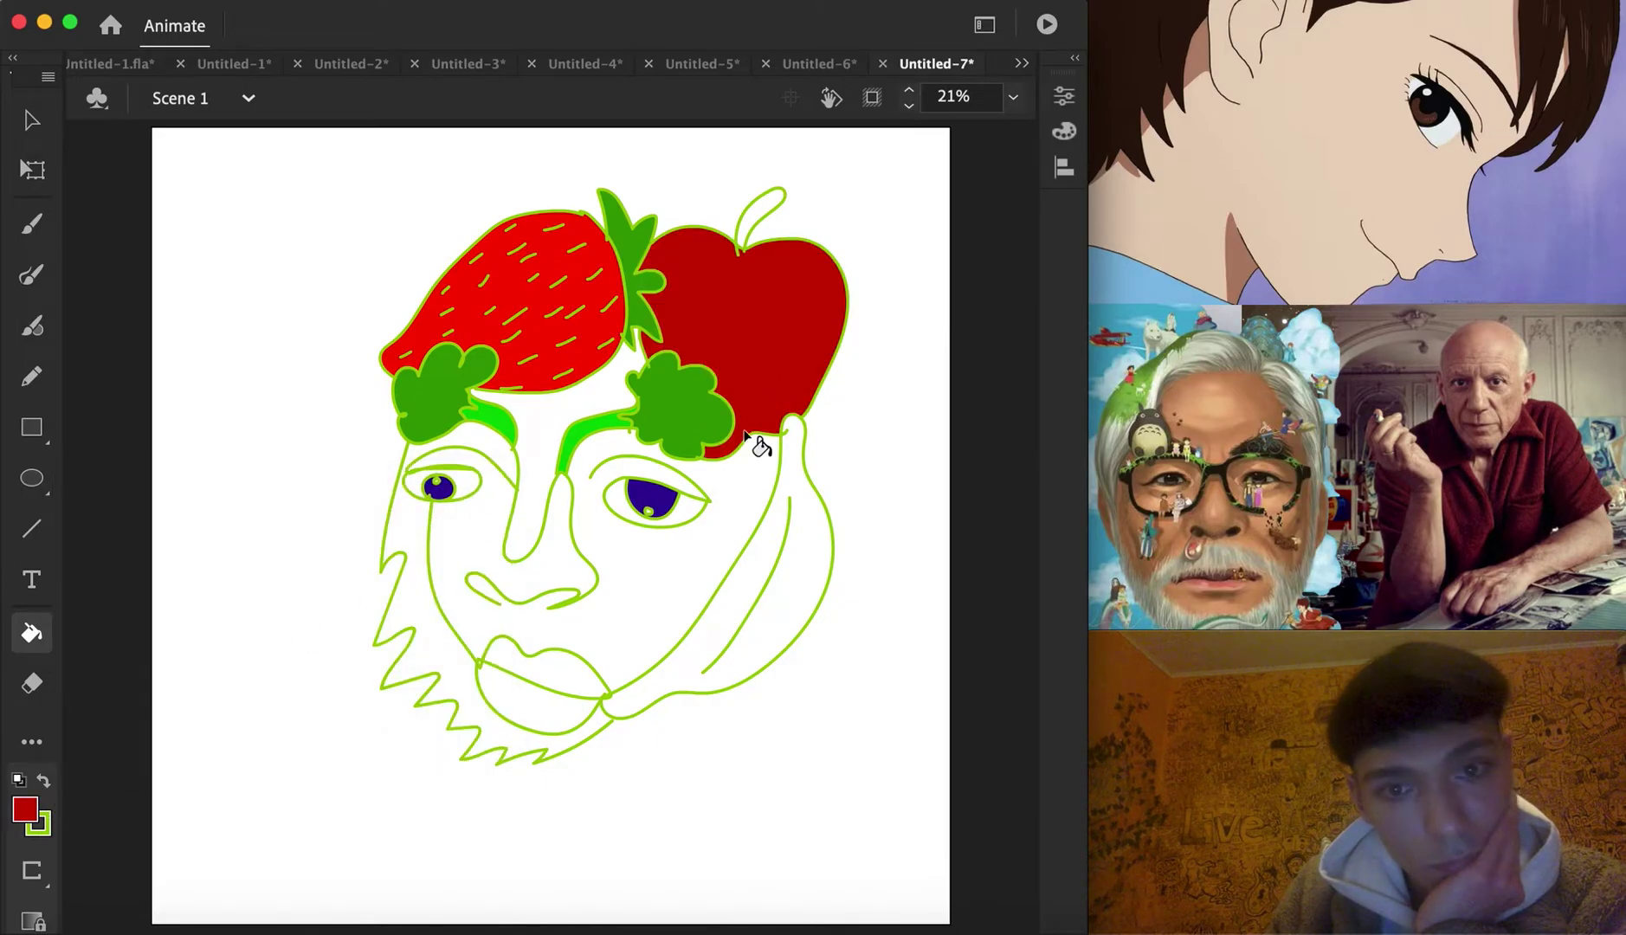
pyautogui.click(25, 809)
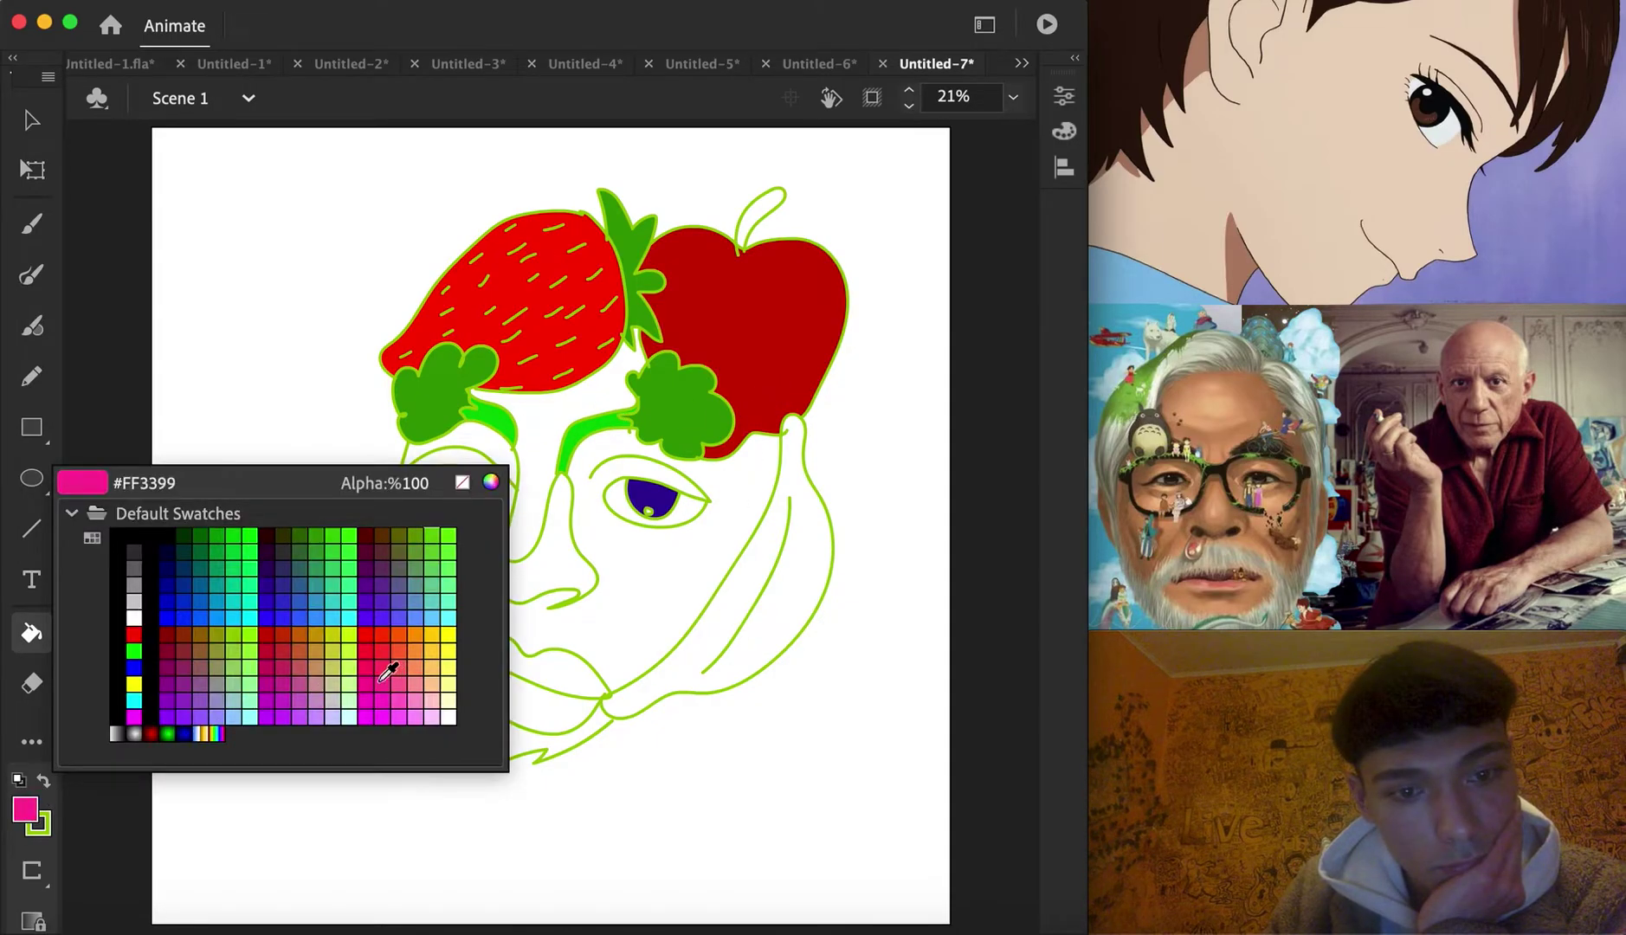
pyautogui.click(392, 527)
pyautogui.click(752, 210)
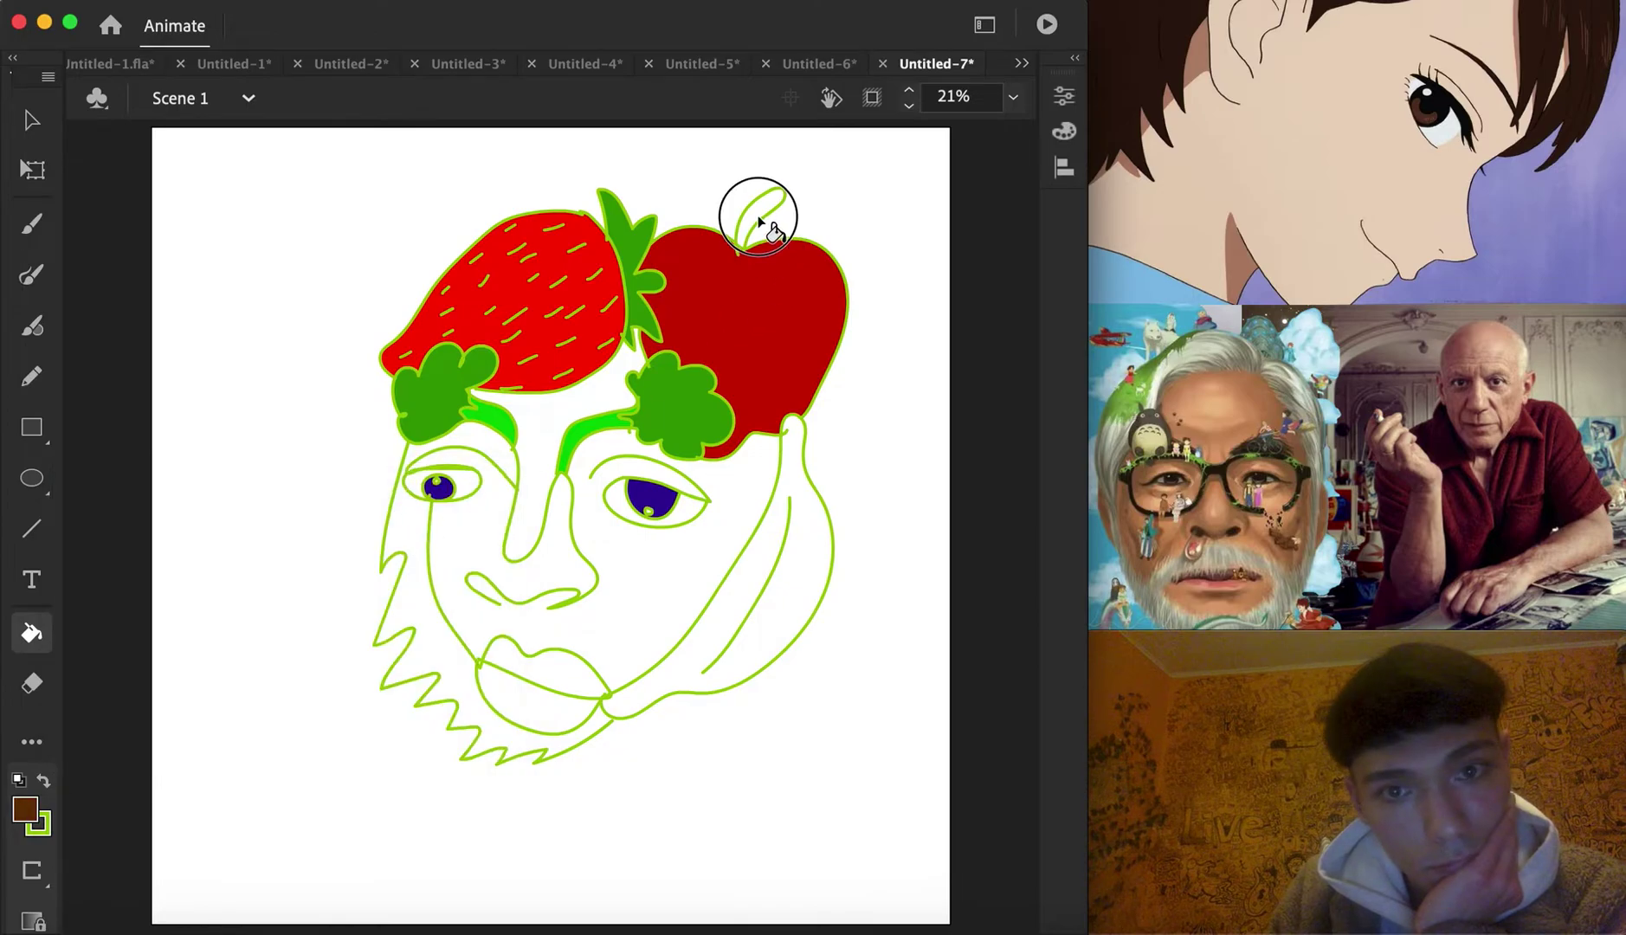
# Fill the banana along the cheek with pale yellow
pyautogui.click(25, 810)
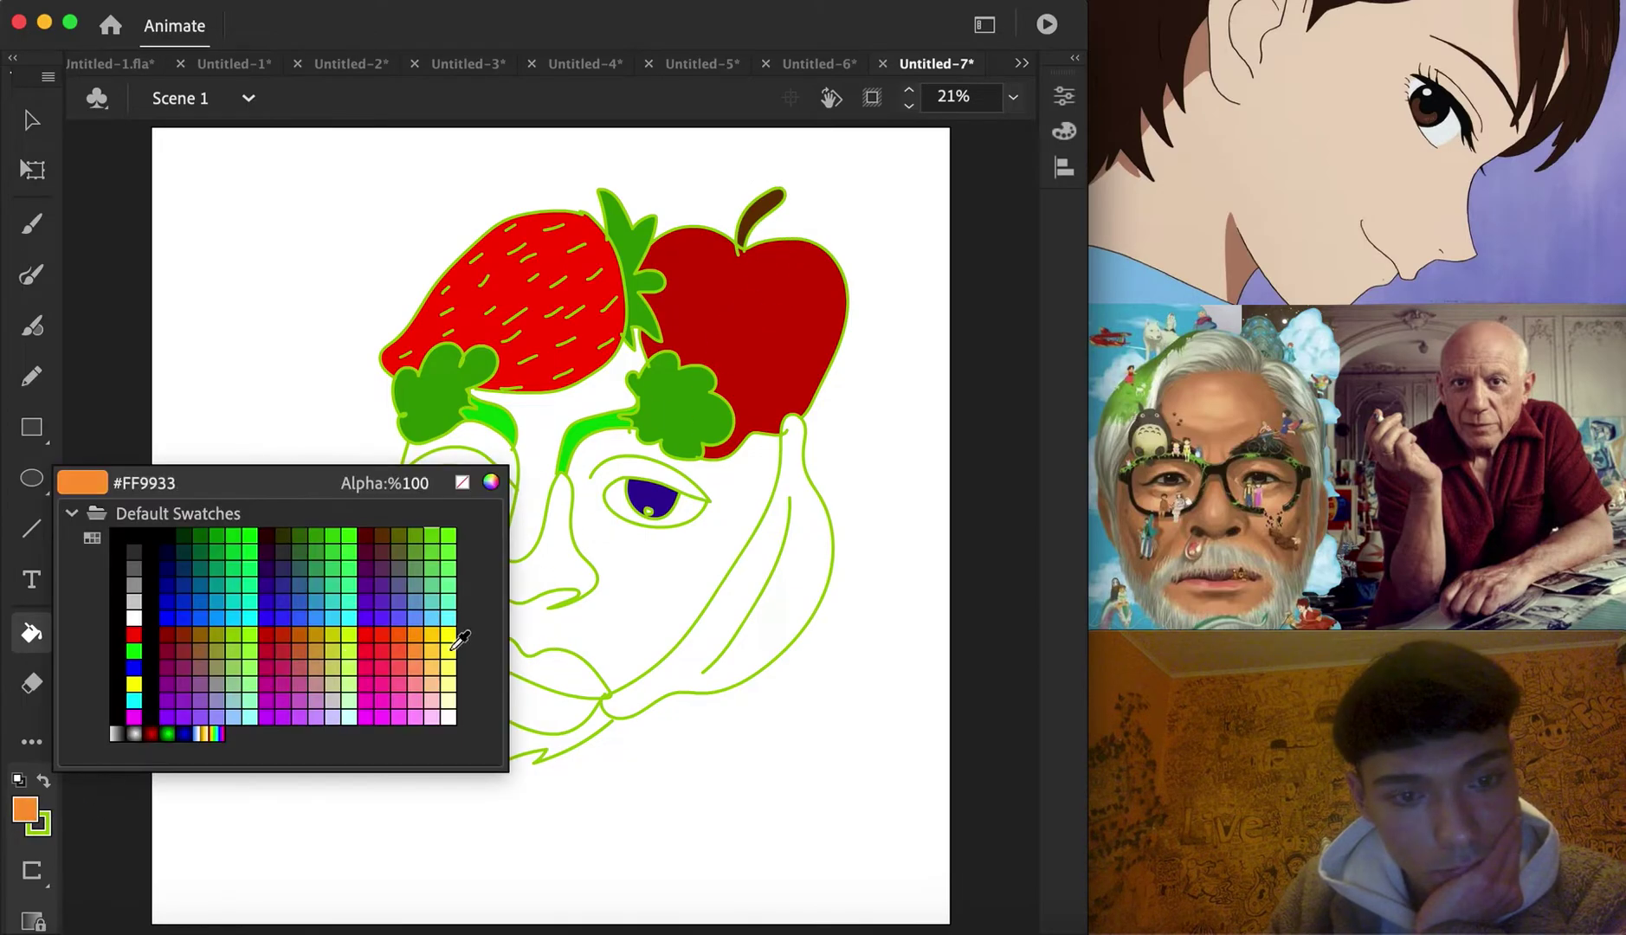
pyautogui.click(459, 673)
pyautogui.click(745, 598)
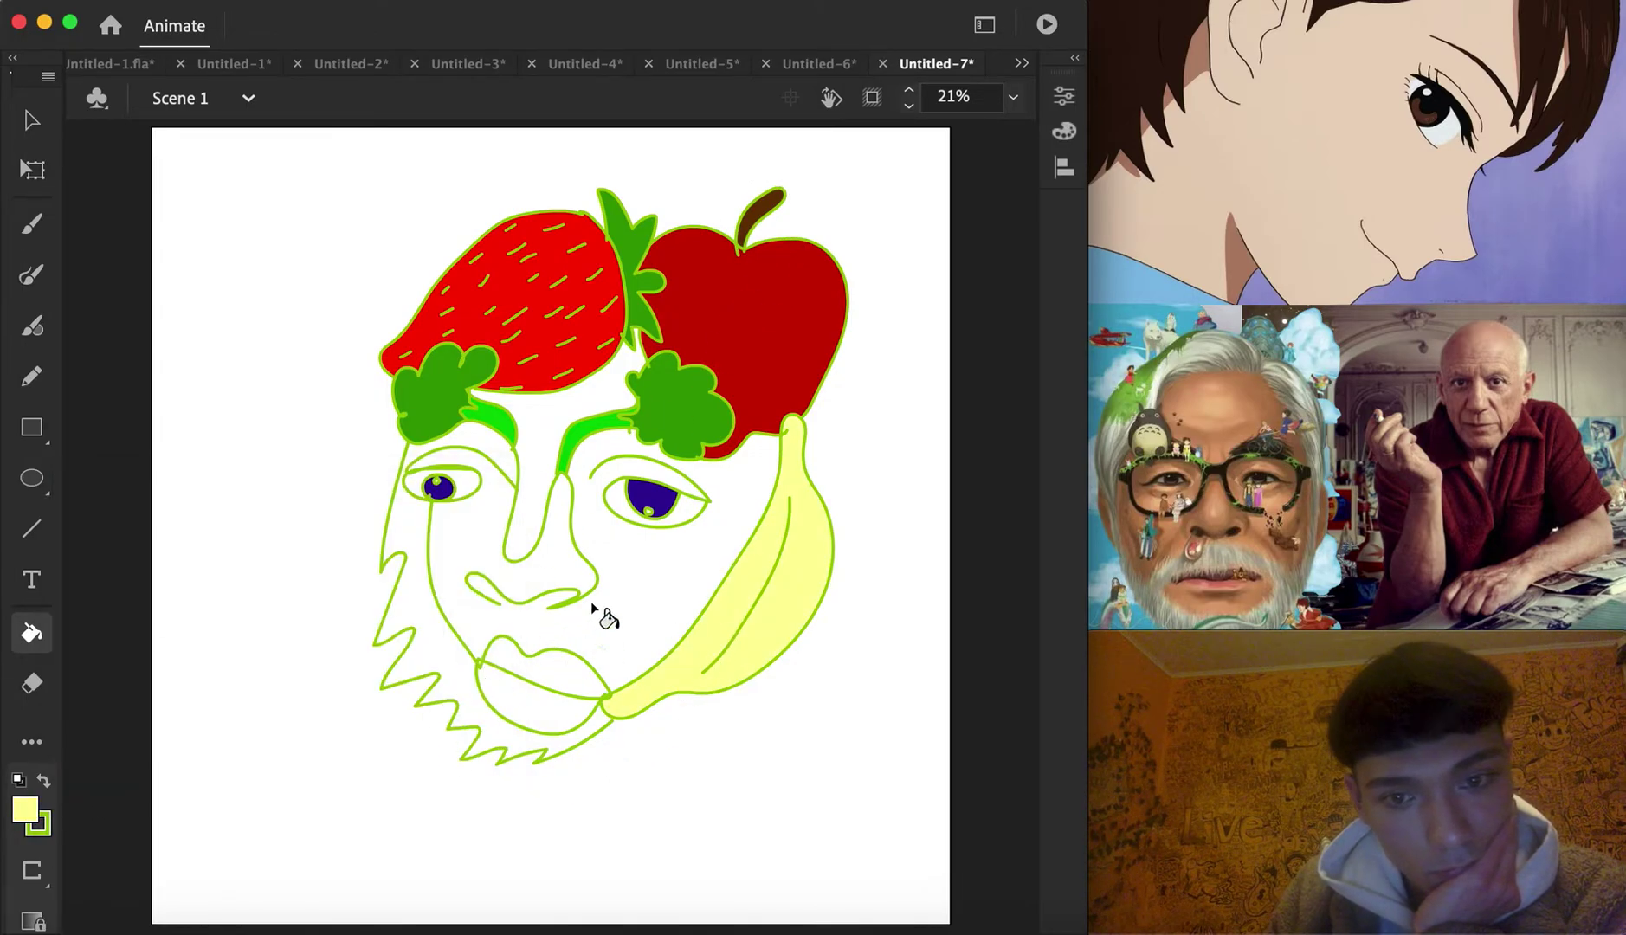
# Recolour the banana along the cheek with a stronger, bright yellow
pyautogui.click(25, 810)
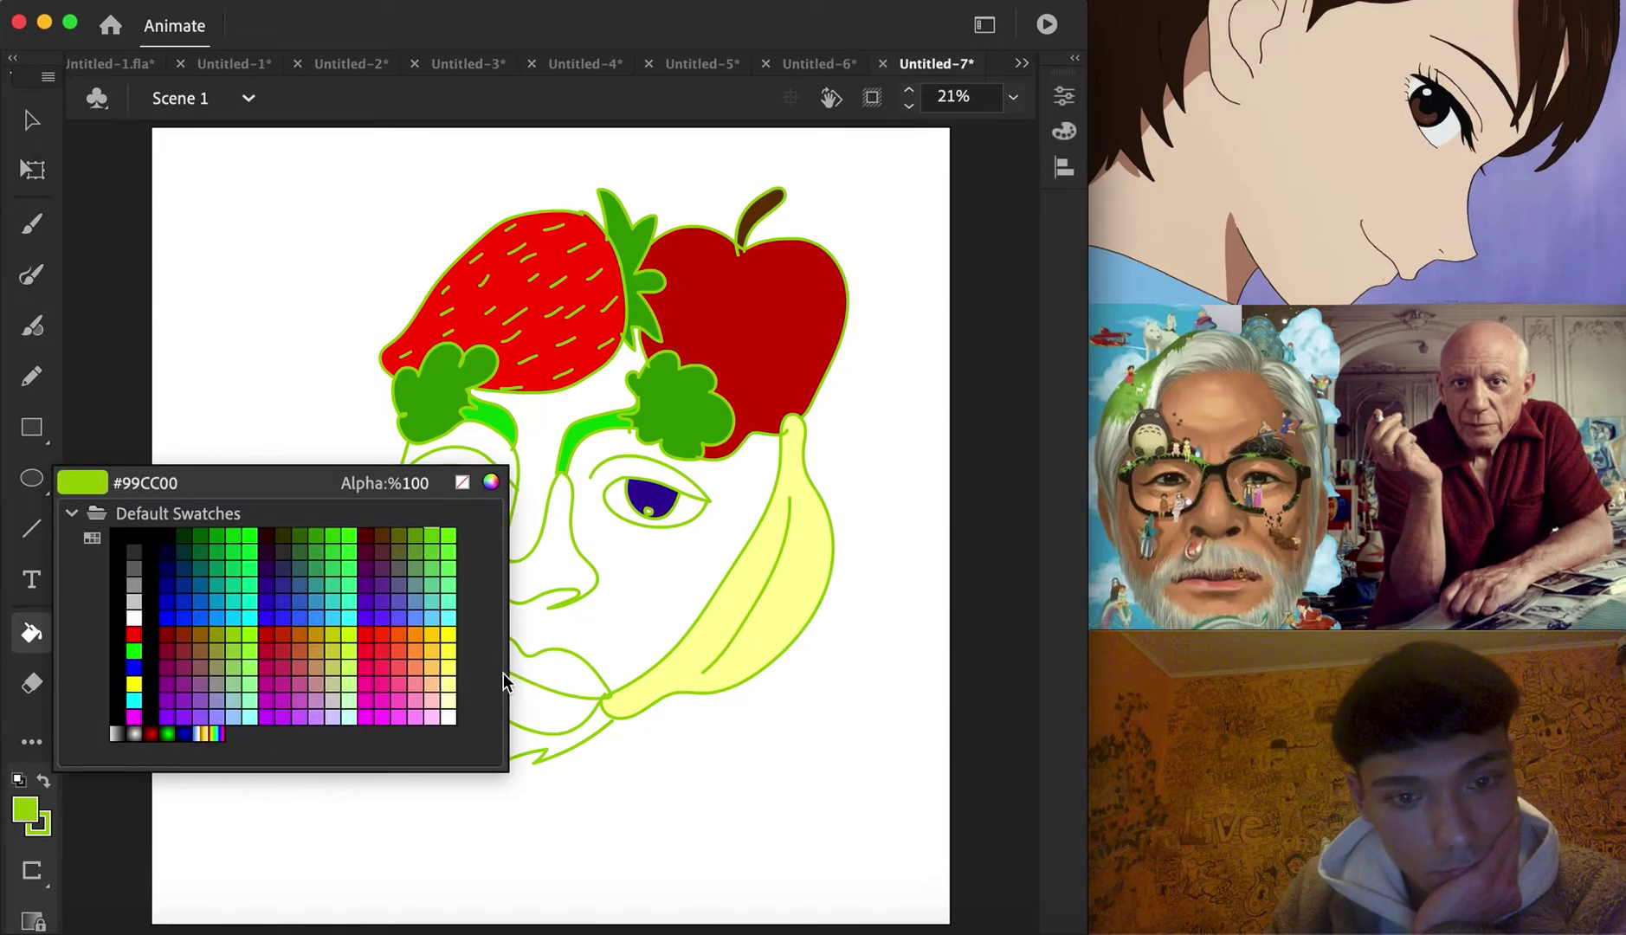
pyautogui.click(451, 651)
pyautogui.click(760, 595)
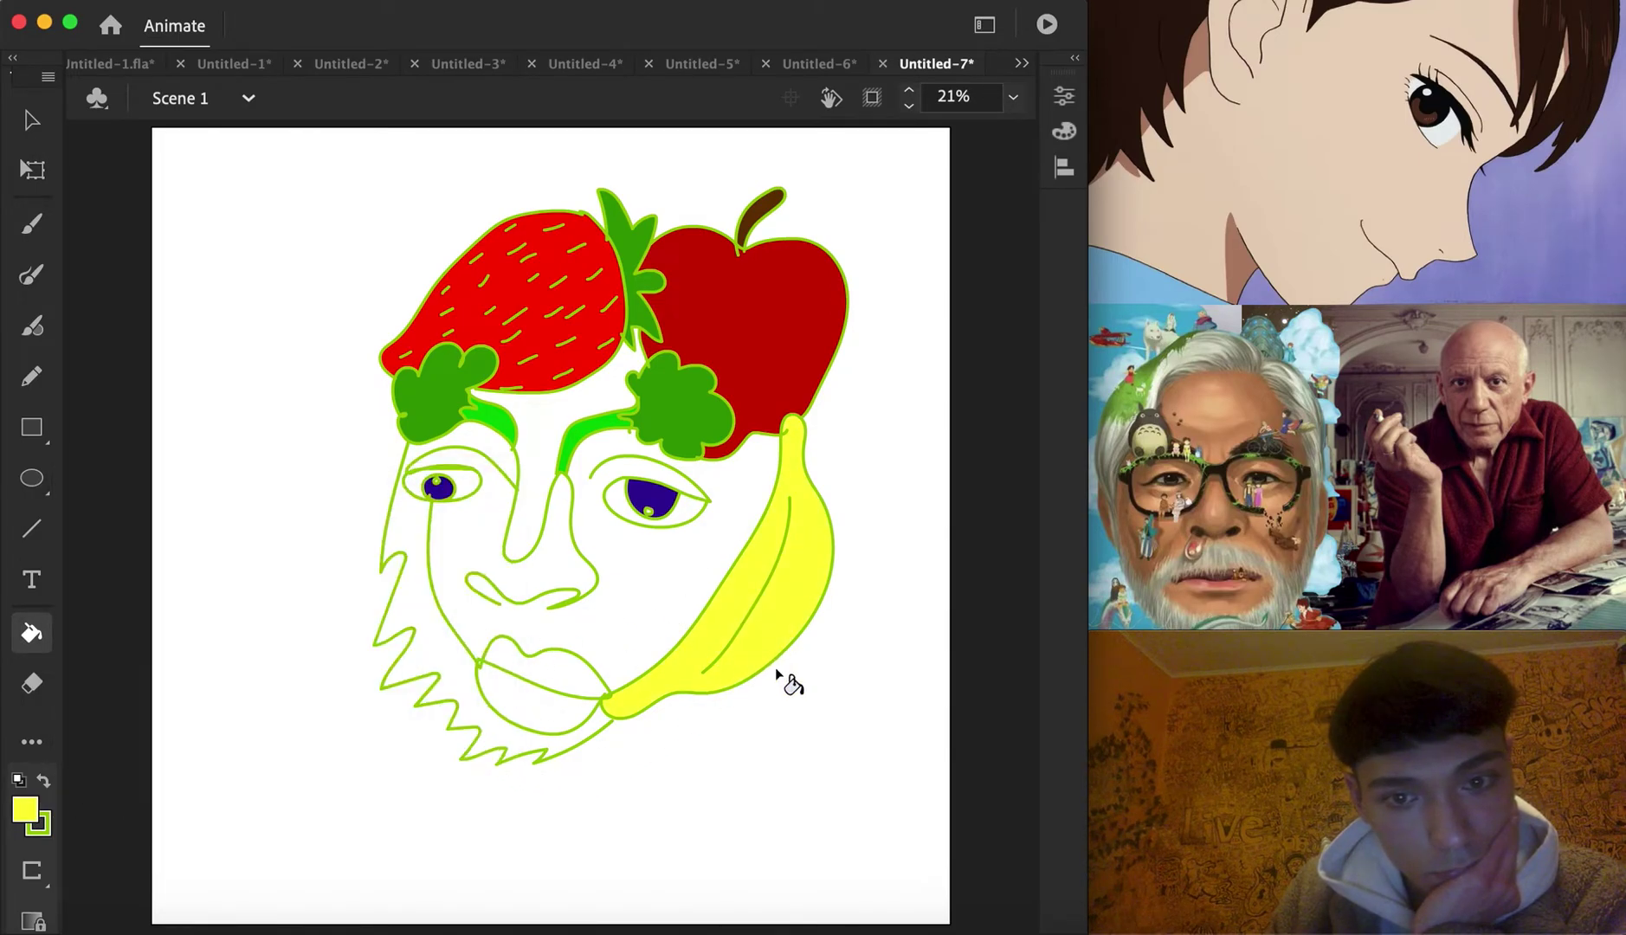
# Fill the jagged band running from the left eyebrow around the chin and the upper lip with muted blue
pyautogui.click(25, 810)
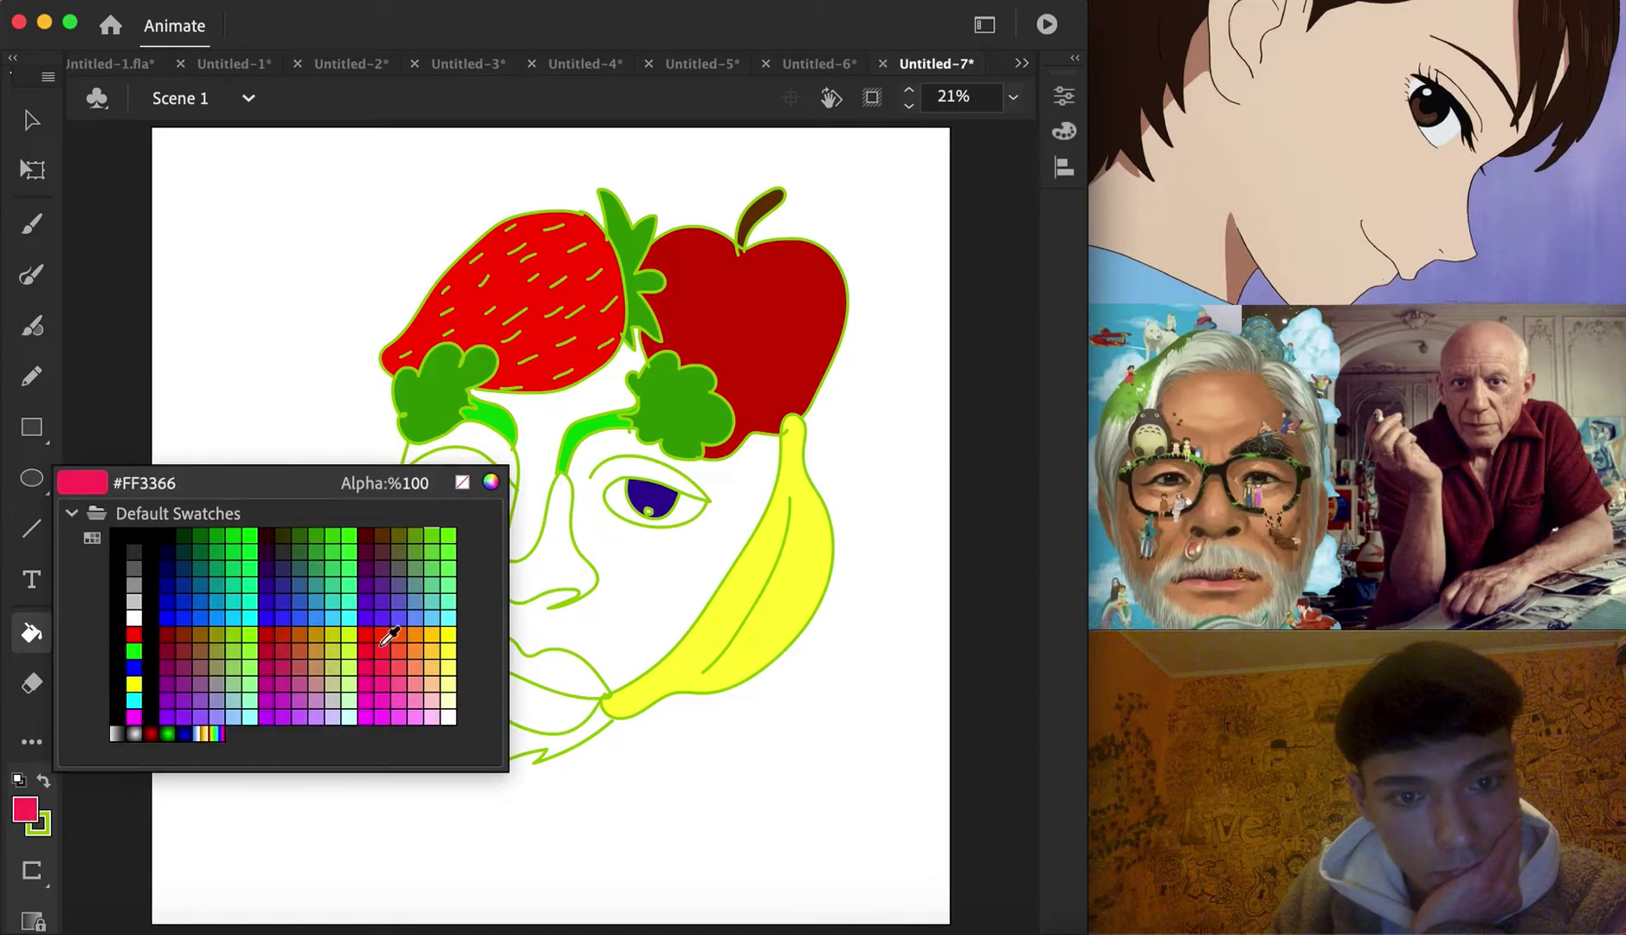
pyautogui.click(424, 597)
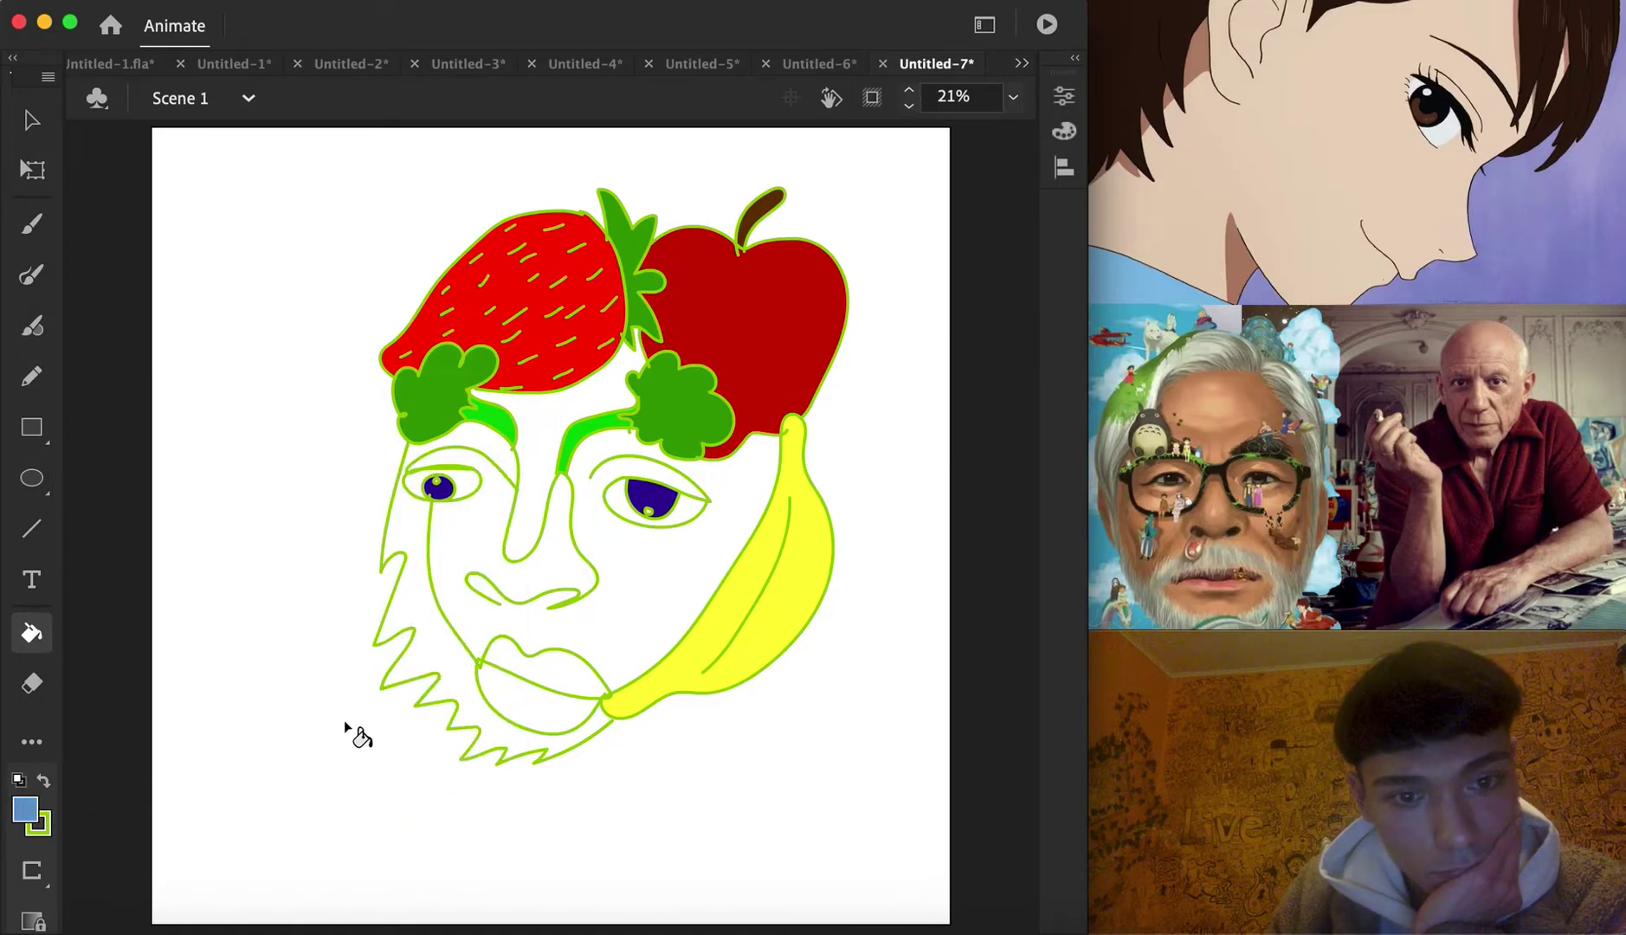
pyautogui.click(32, 121)
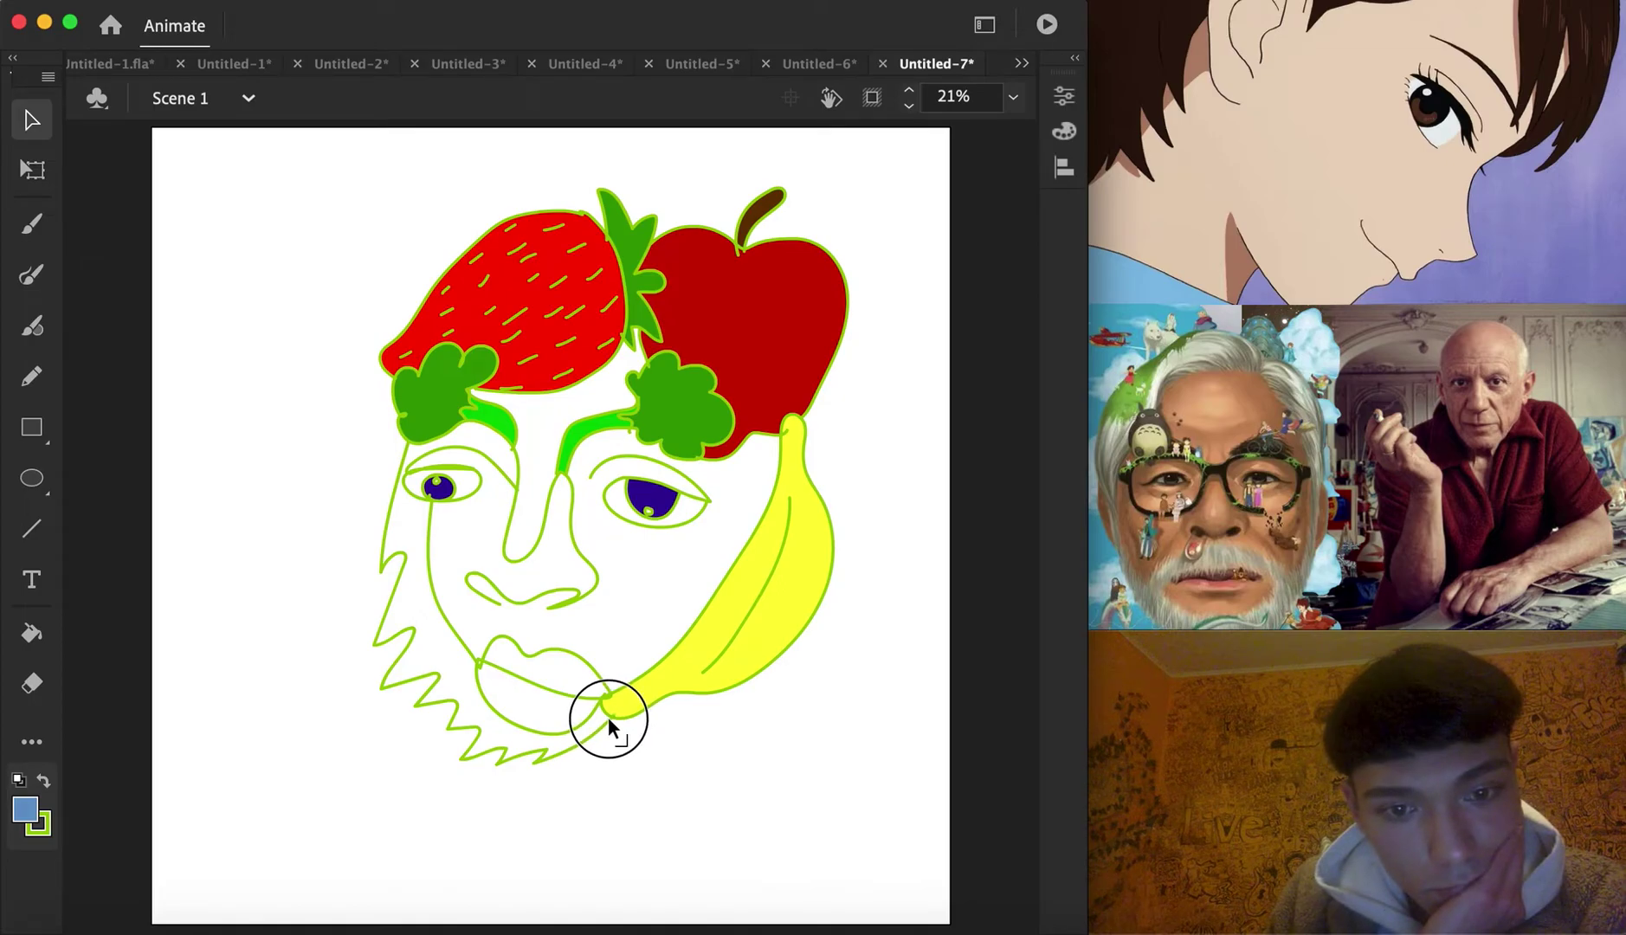
pyautogui.click(31, 632)
pyautogui.click(424, 597)
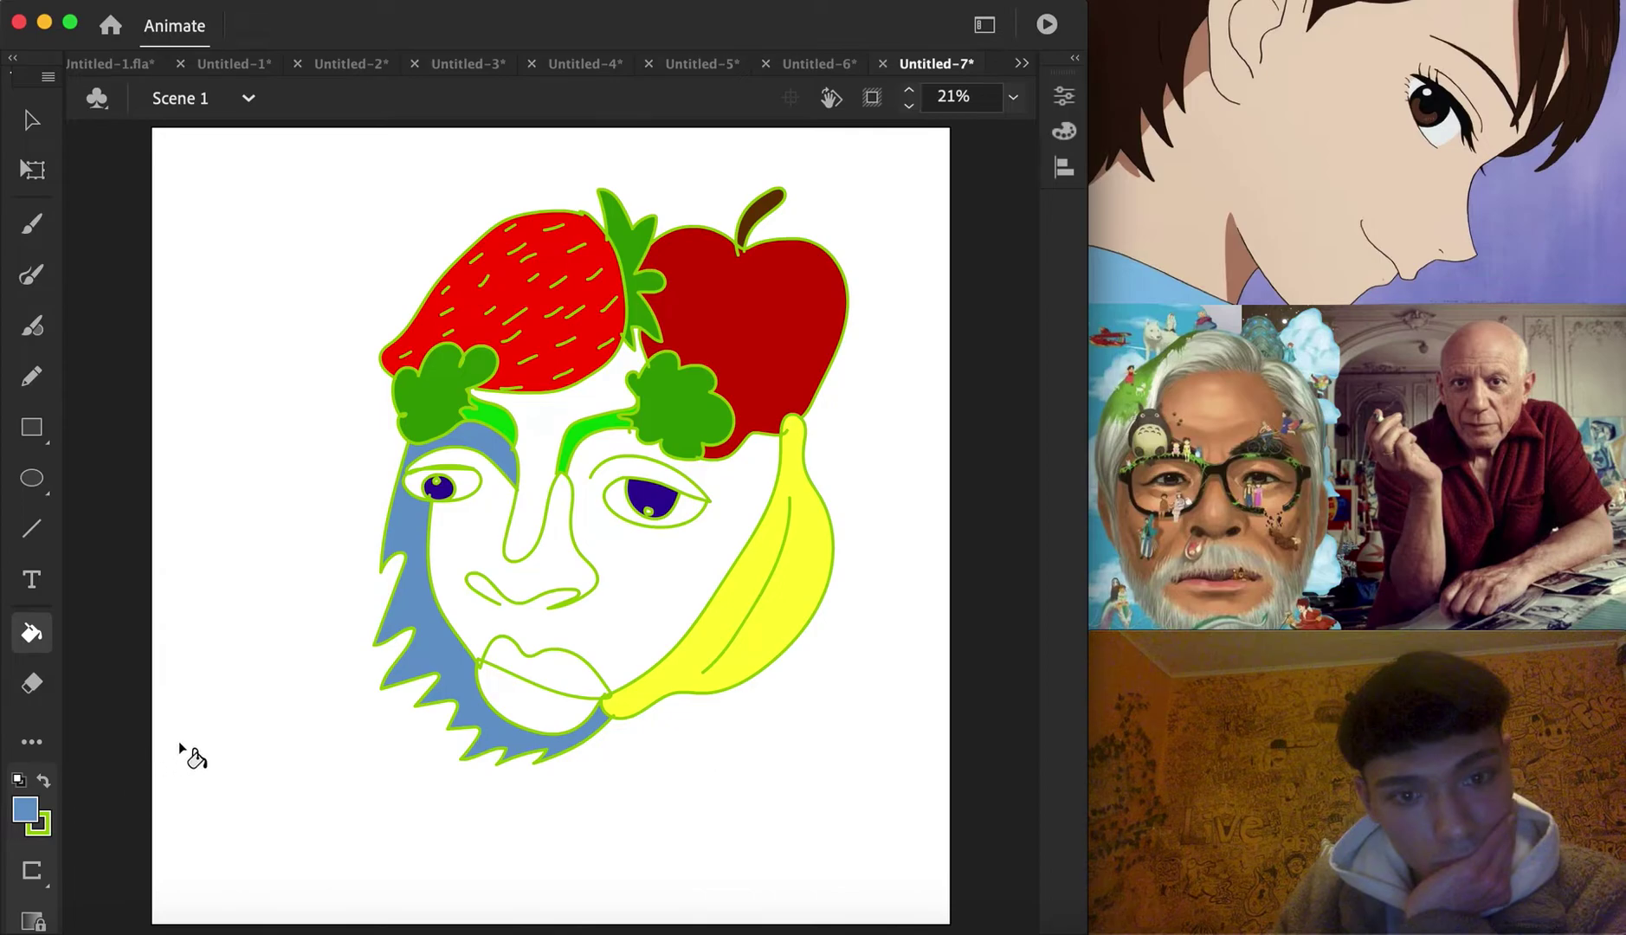
pyautogui.click(563, 674)
# Fill the cheeks and nose area with mint green, and the forehead strip running down beside the nose with light cyan #66FFFF
pyautogui.click(45, 816)
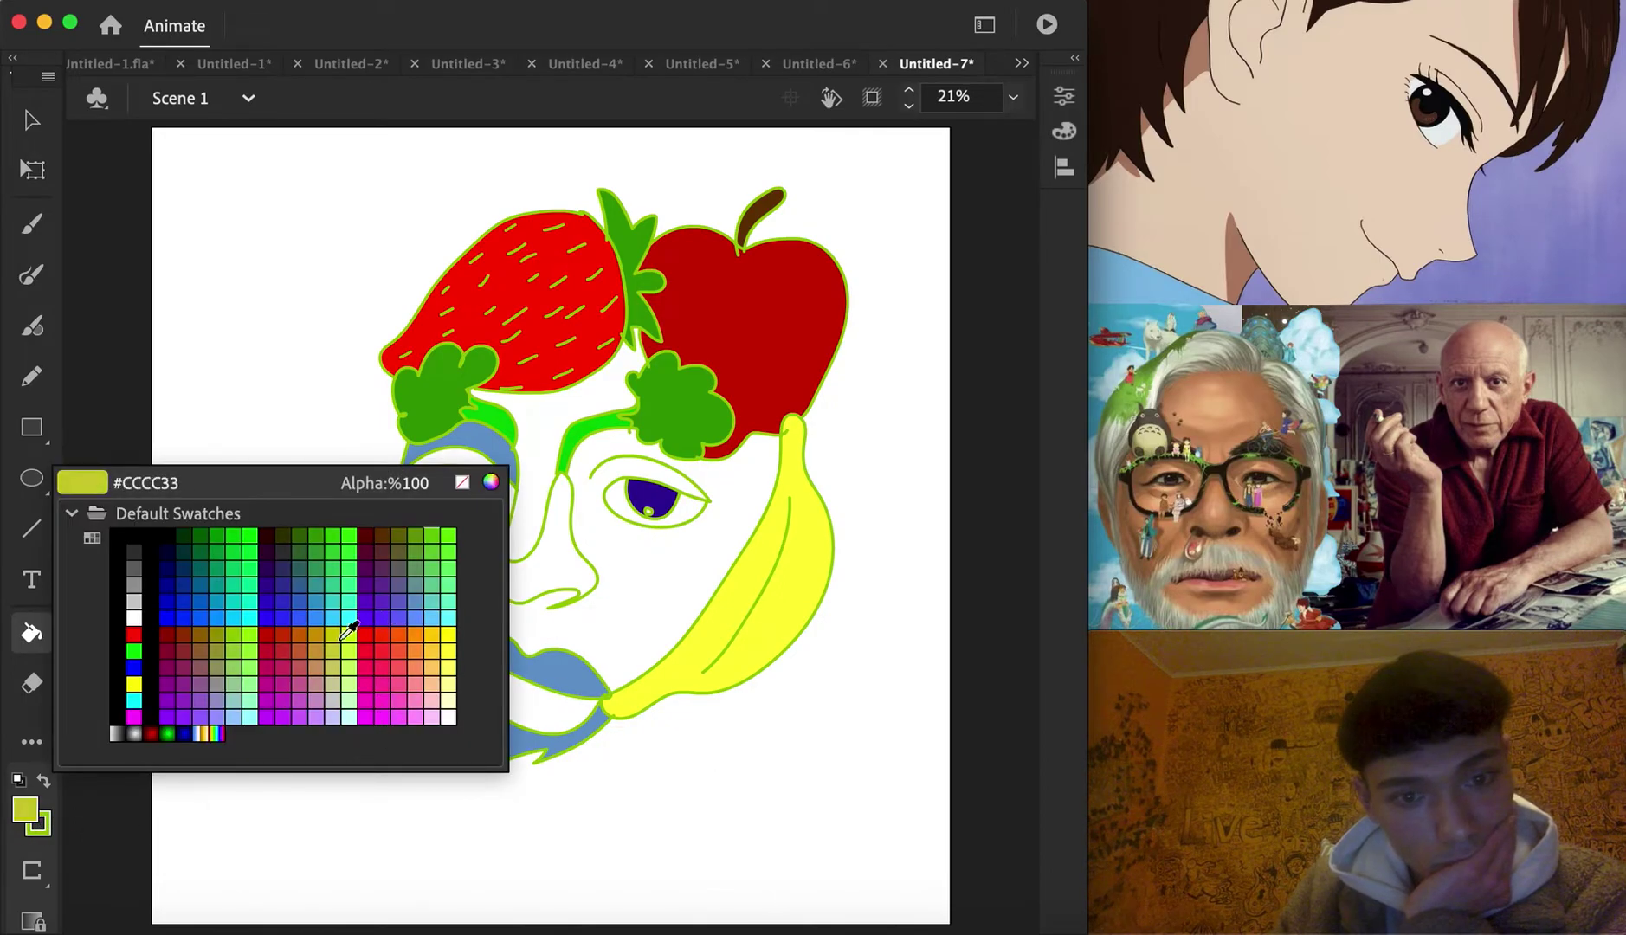
pyautogui.click(349, 585)
pyautogui.click(606, 567)
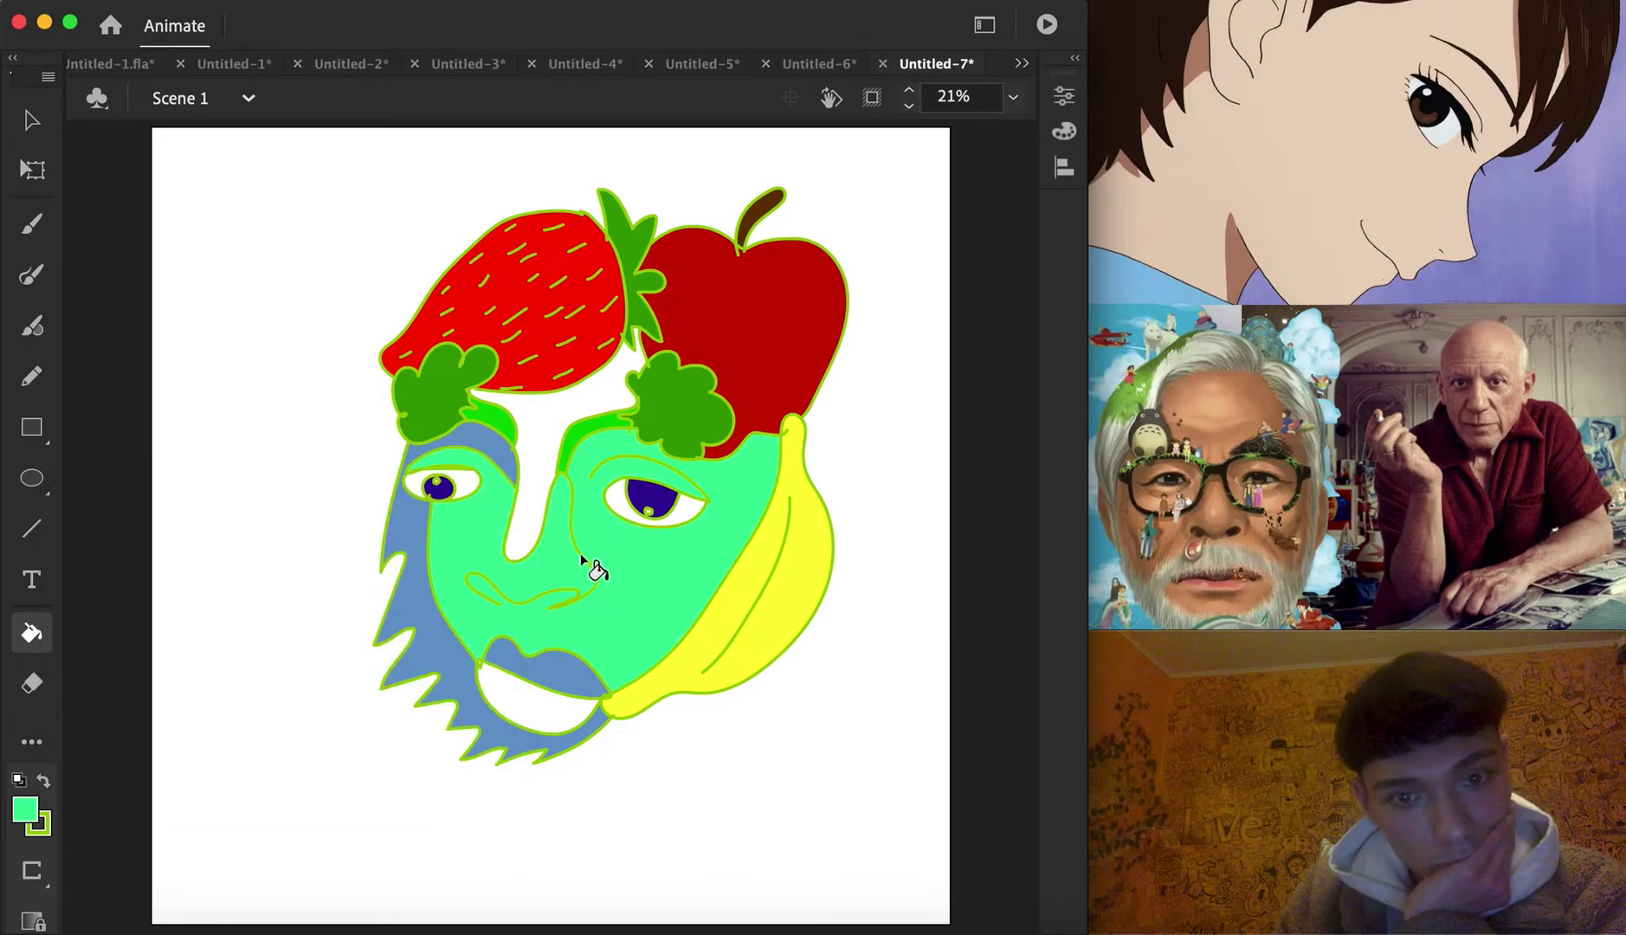
pyautogui.click(38, 816)
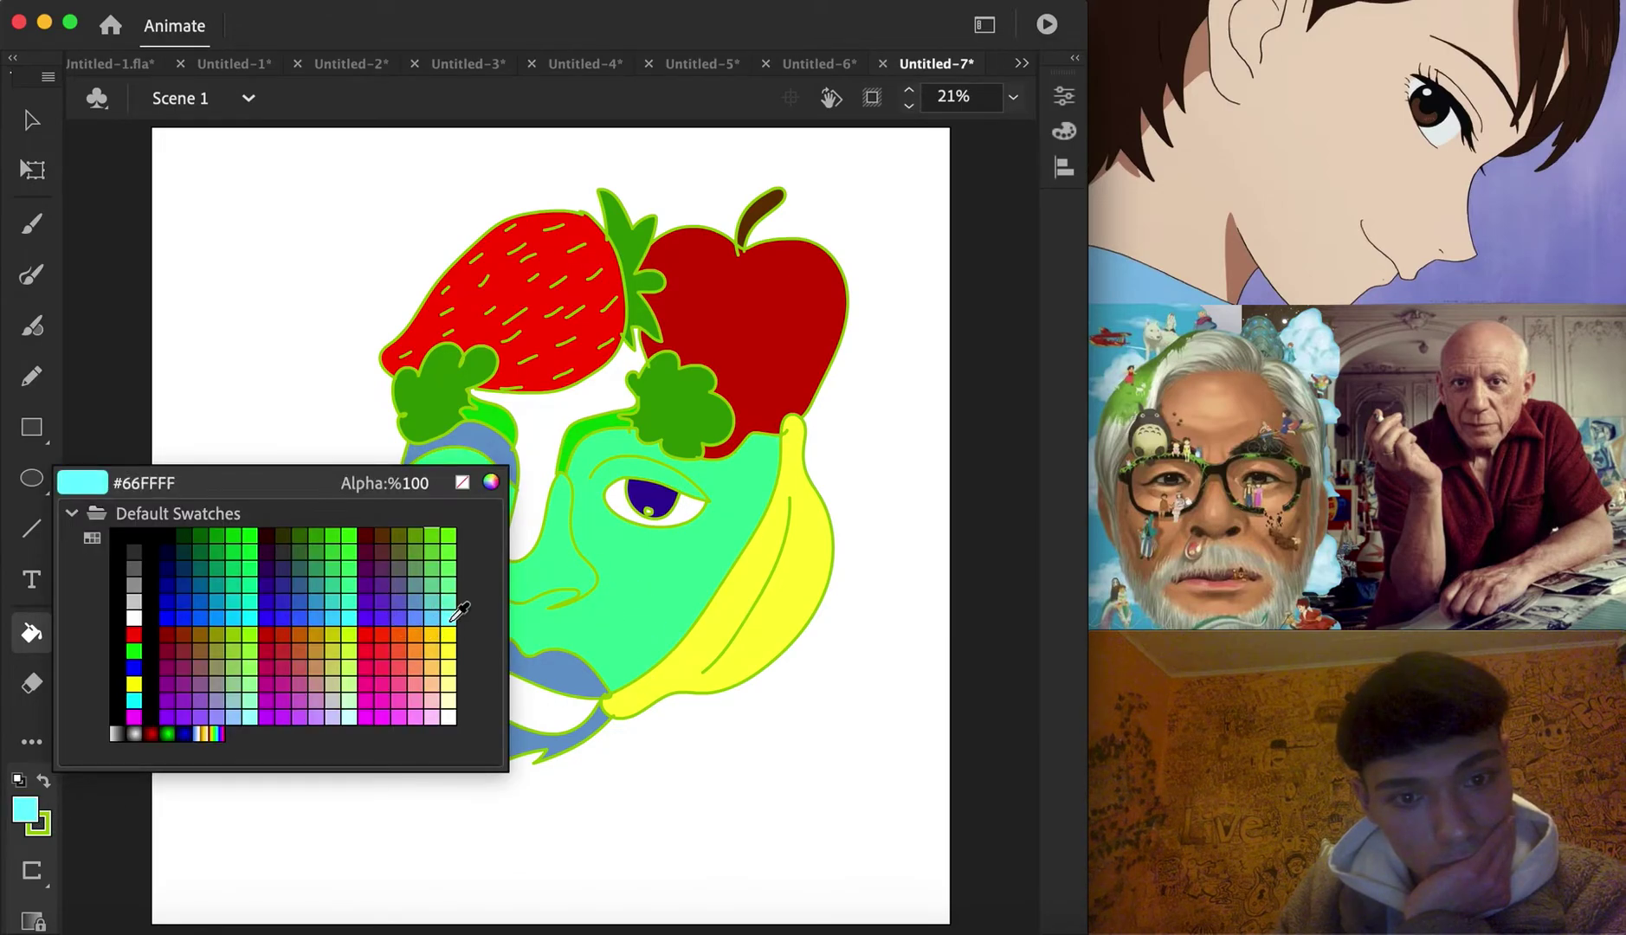
pyautogui.click(459, 611)
pyautogui.click(570, 460)
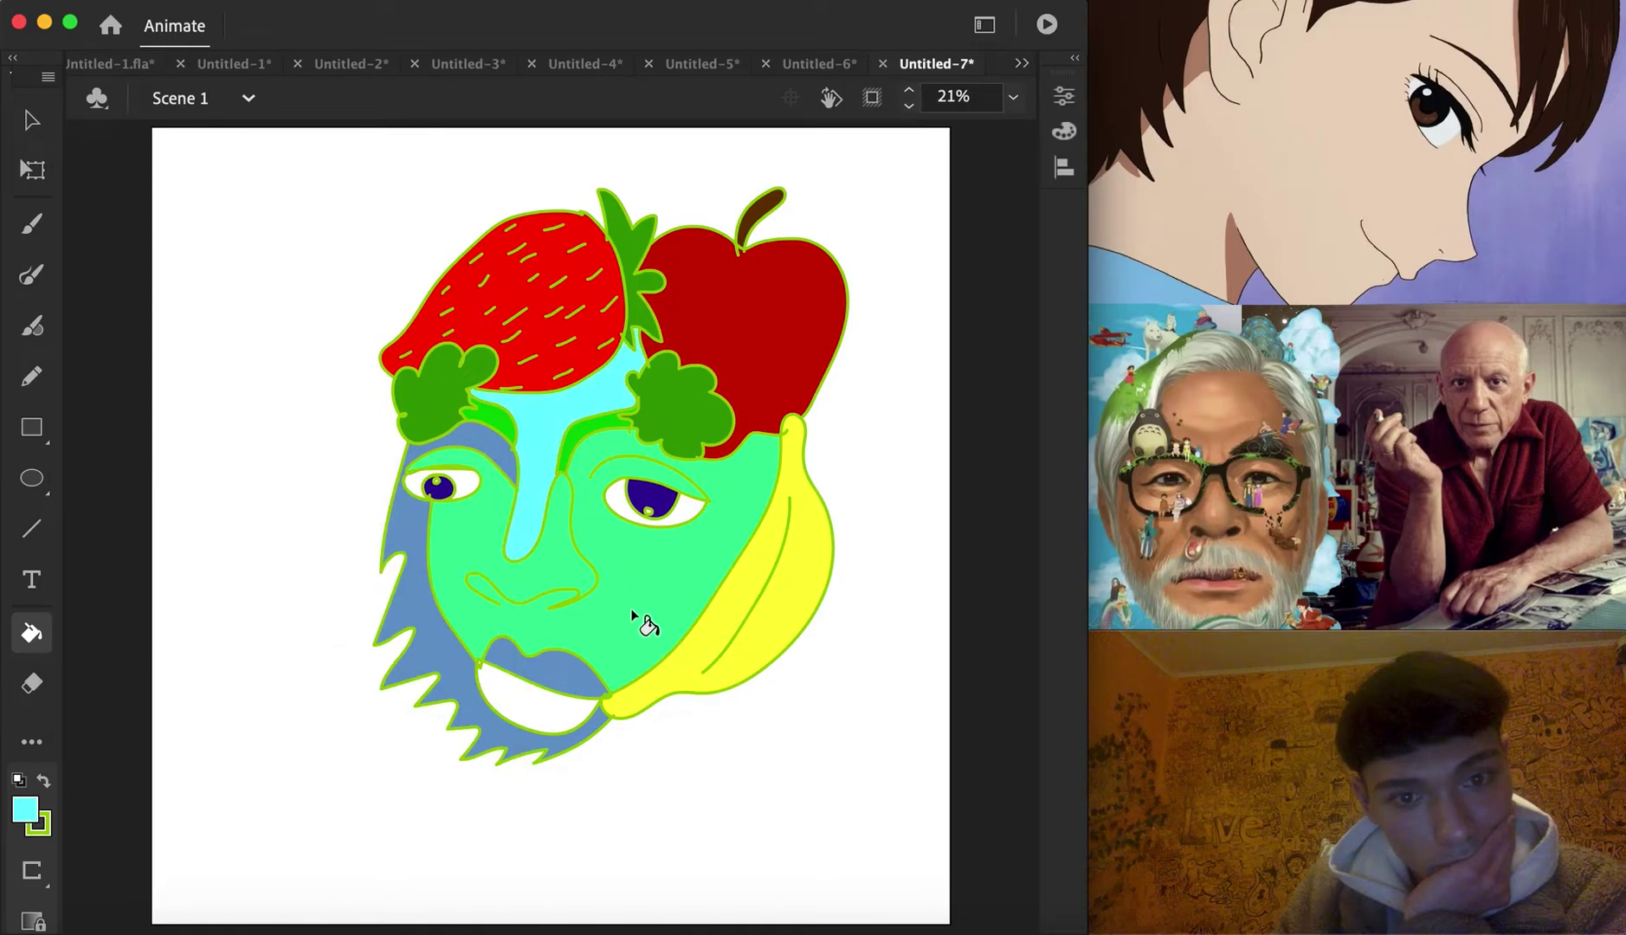
# Fill the lower lip of the fruit-and-vegetable face with golden yellow
pyautogui.click(550, 724)
pyautogui.click(37, 817)
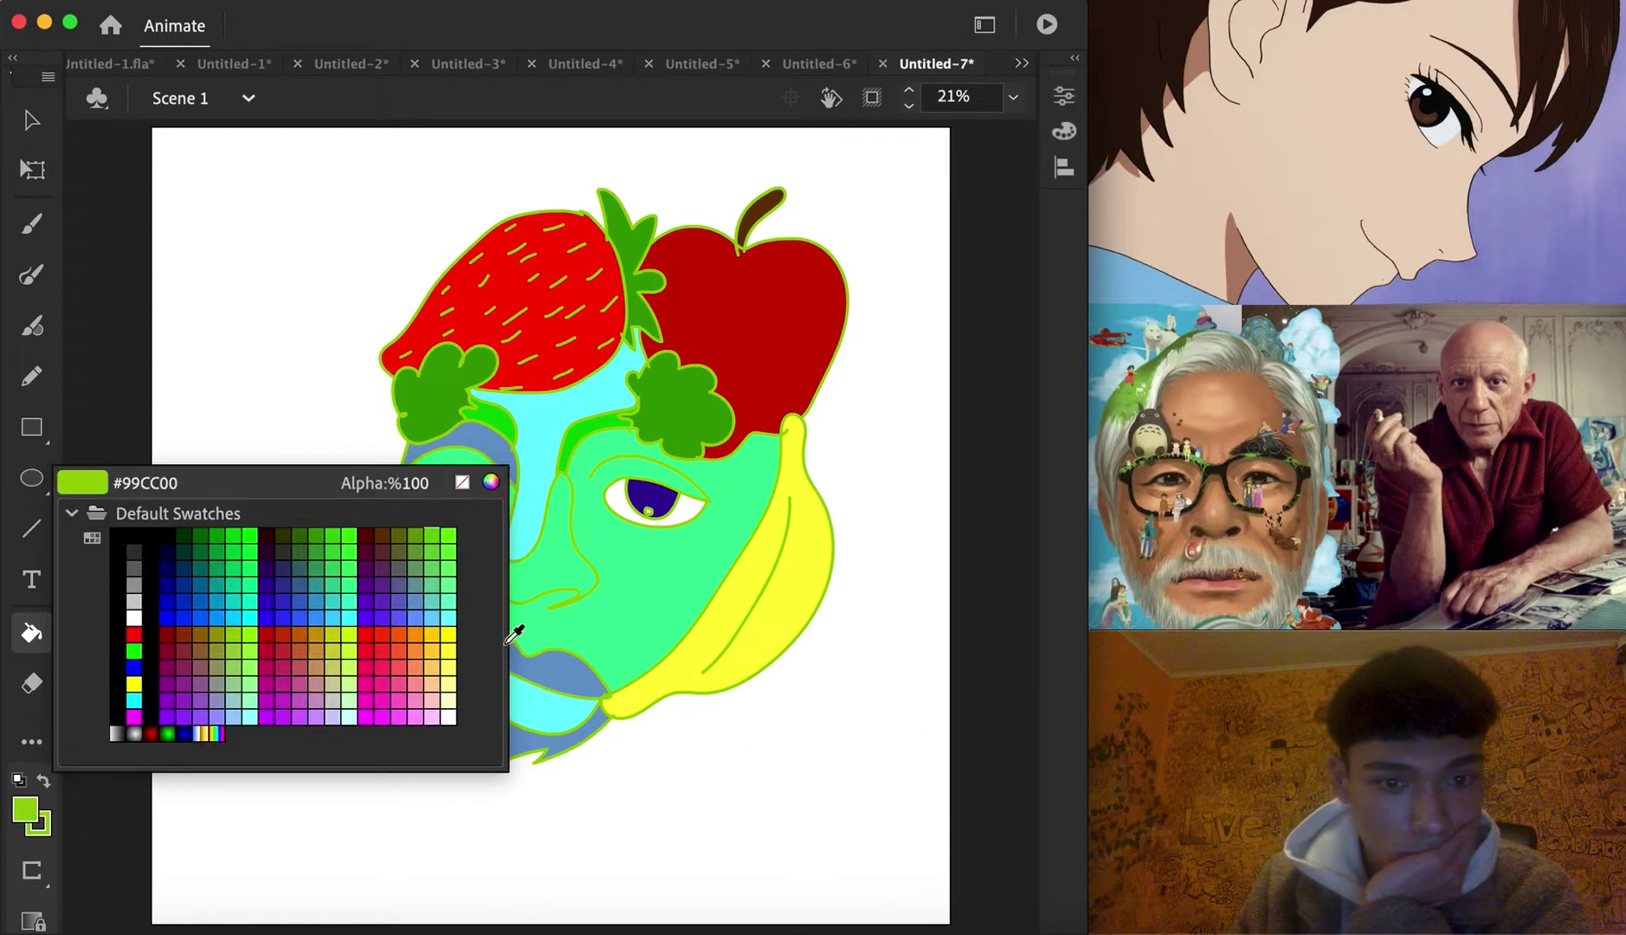
pyautogui.click(434, 635)
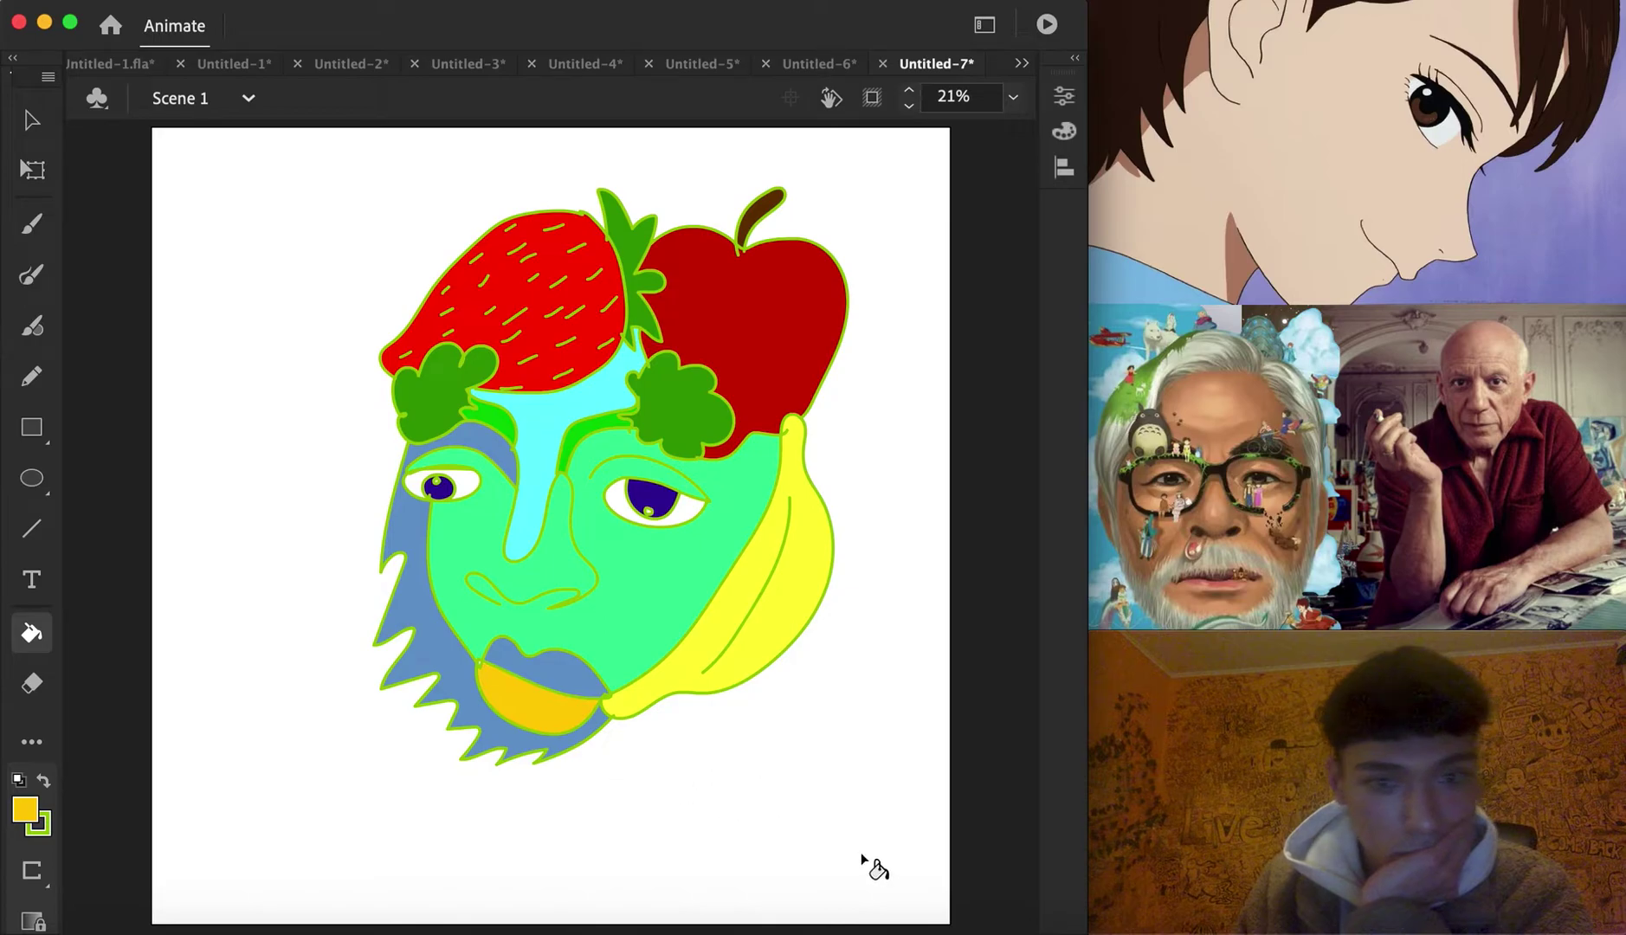
# Move the whole fruit-and-vegetable face slightly down and to the left on the canvas
pyautogui.click(33, 126)
pyautogui.moveTo(395, 174); pyautogui.dragTo(908, 780)
pyautogui.moveTo(730, 609); pyautogui.dragTo(678, 655)
pyautogui.click(779, 779)
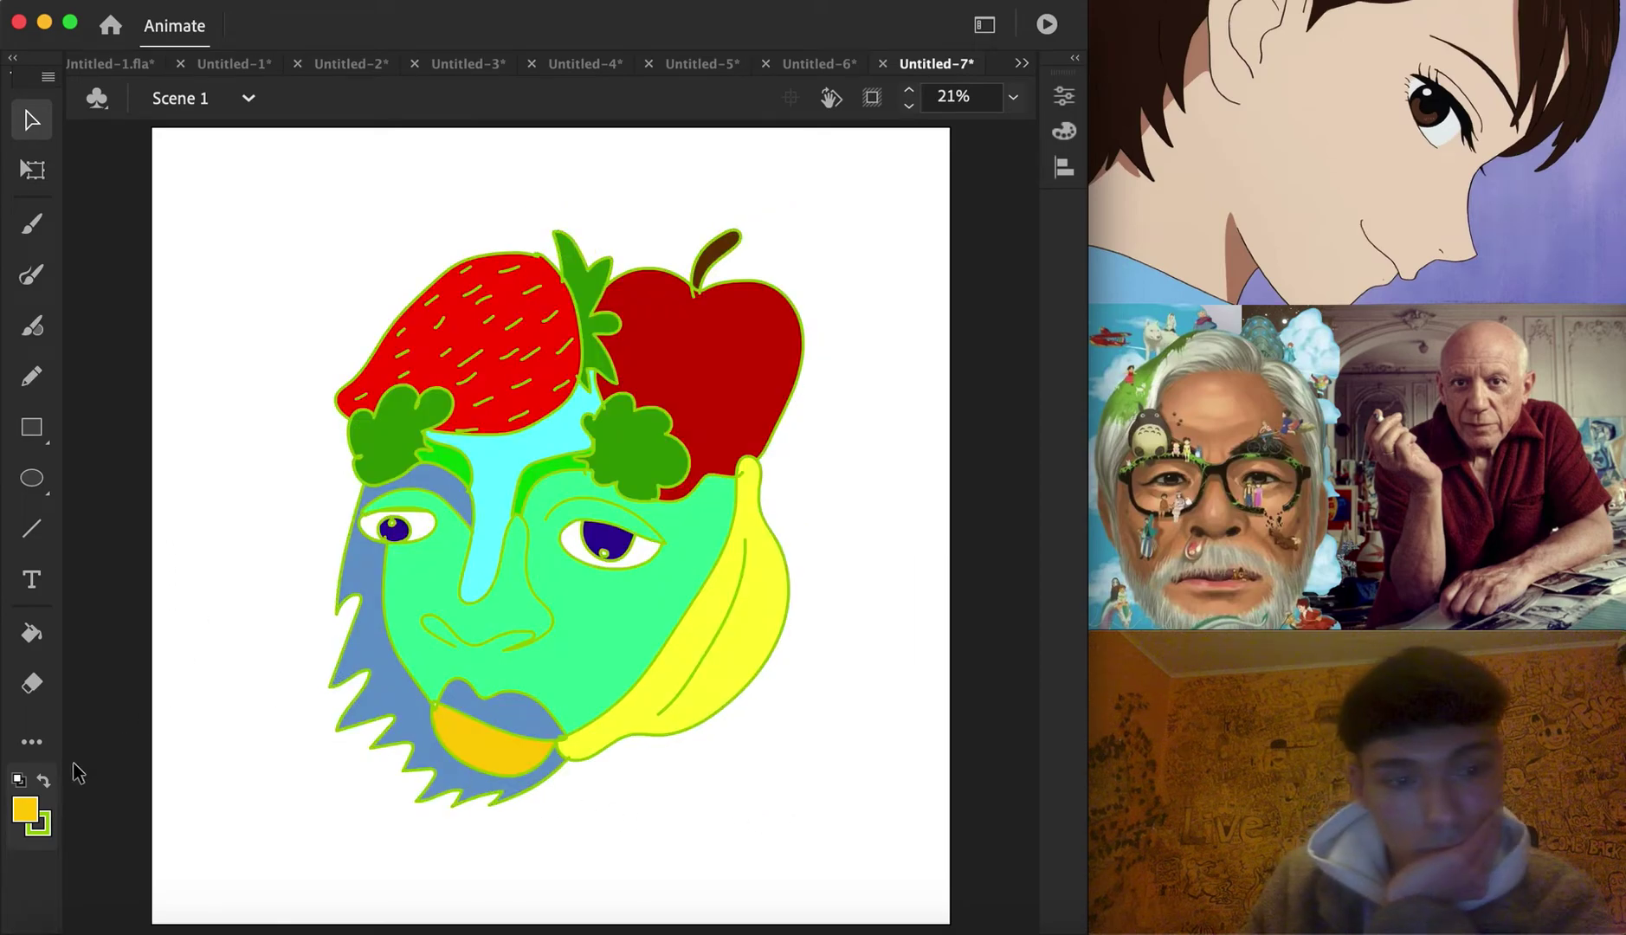
# Try a pale pink fill on the jagged band running around the side of the face and chin
pyautogui.click(32, 637)
pyautogui.click(26, 812)
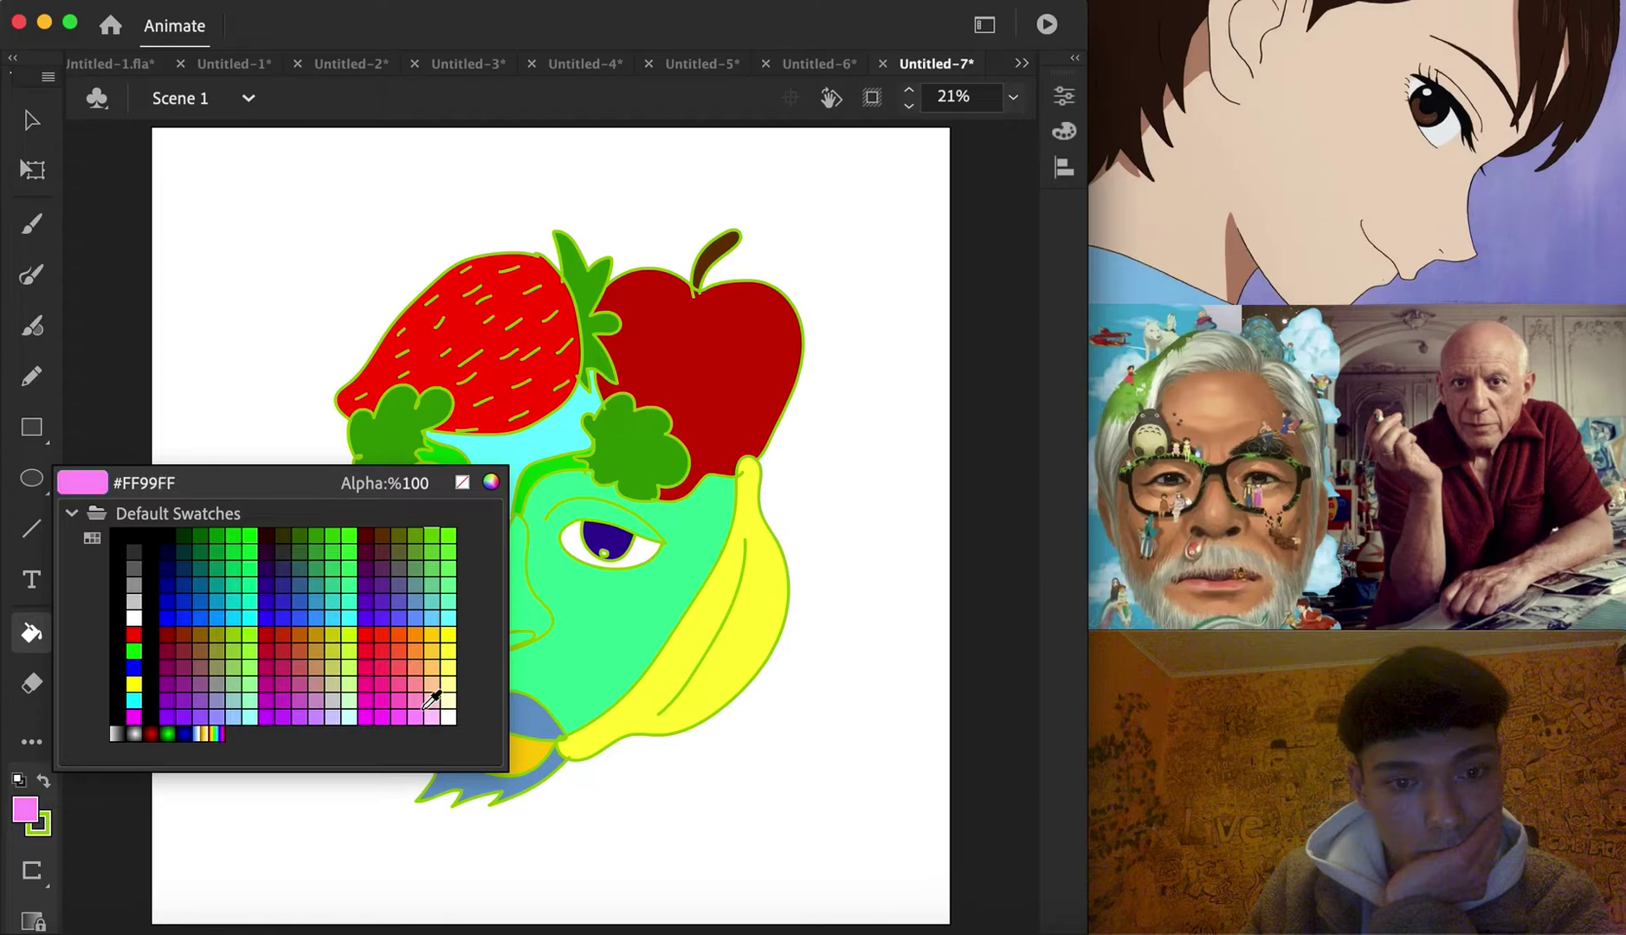
pyautogui.click(436, 715)
pyautogui.click(391, 665)
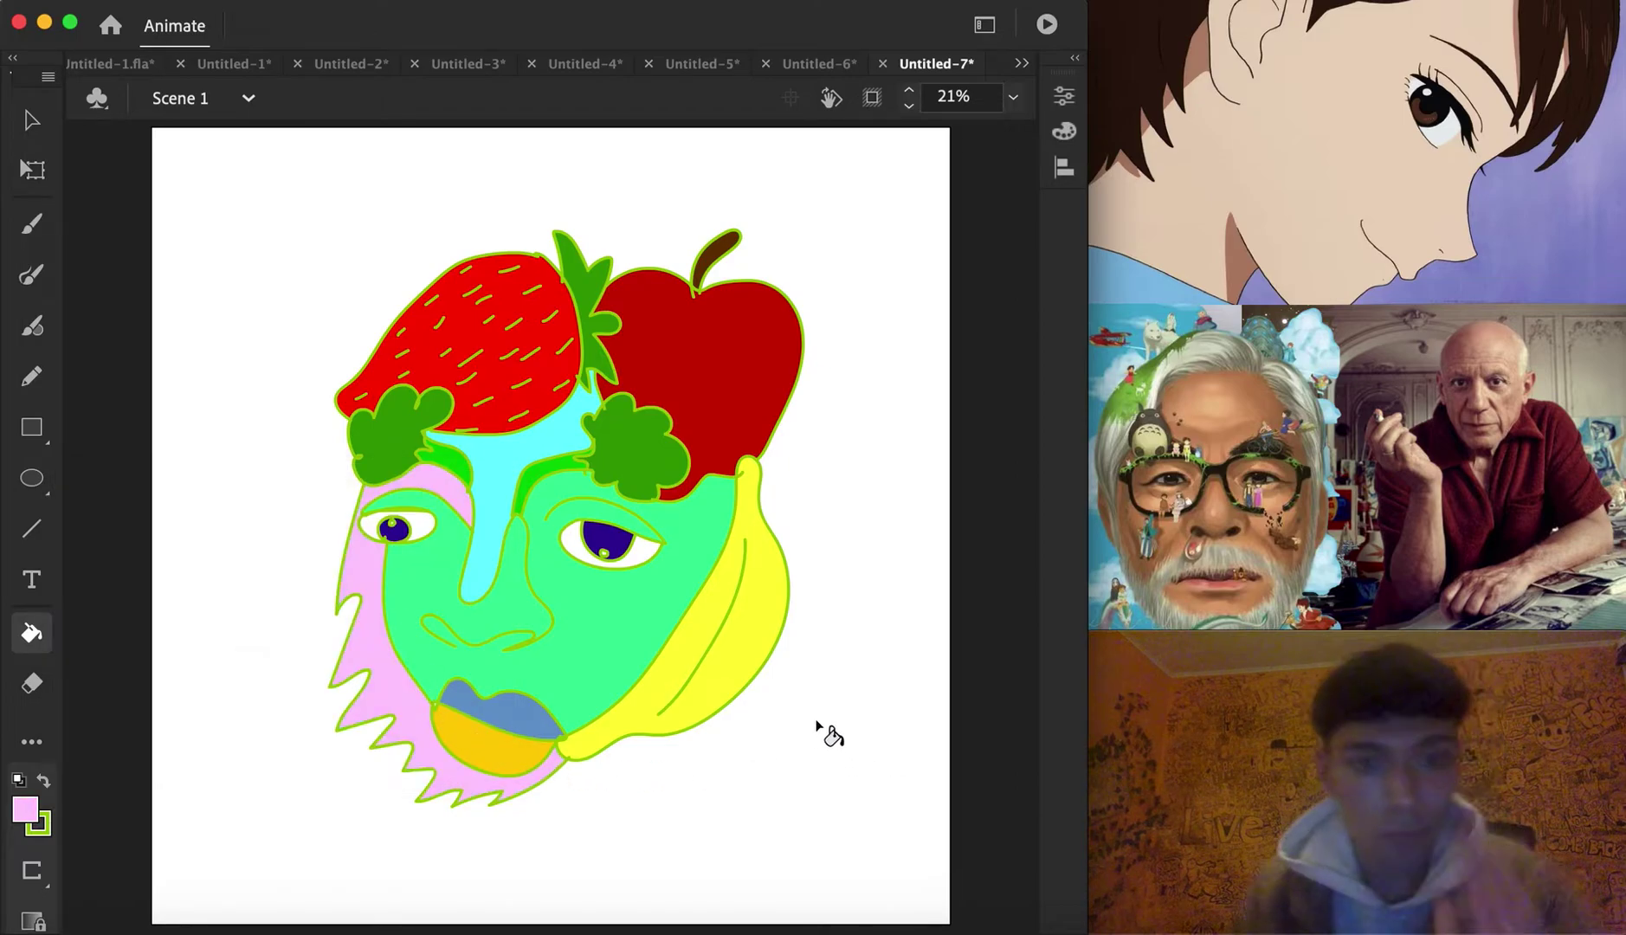
pyautogui.press('super+z')
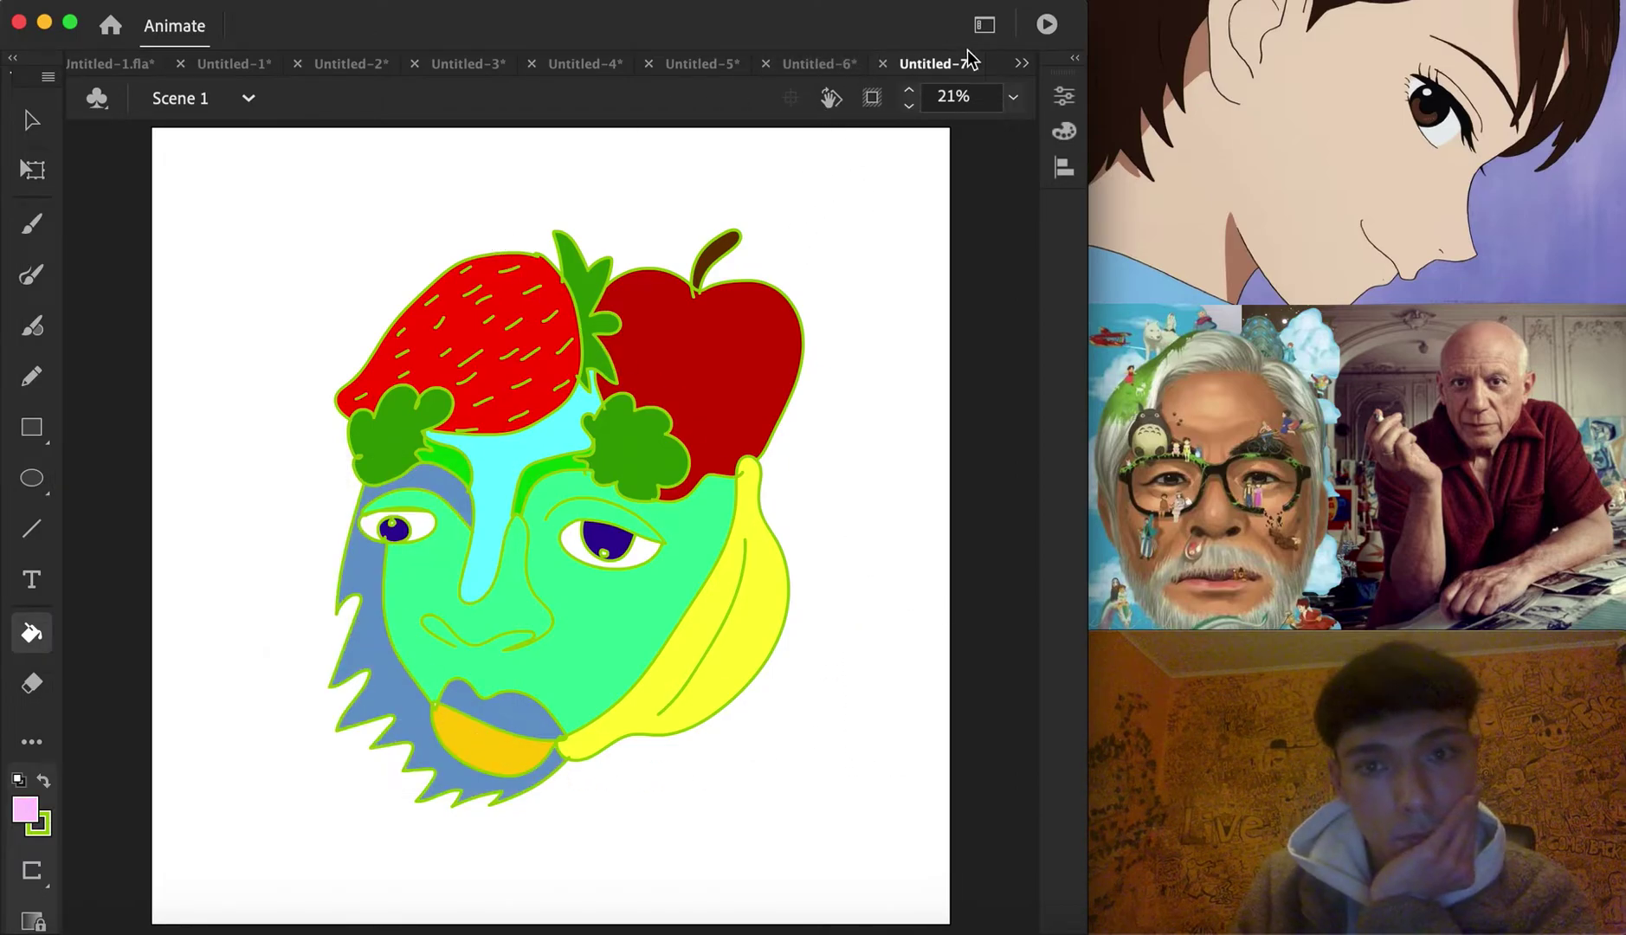
# Switch to the blank Untitled-8 document and set the brush's stroke colour to blue
pyautogui.click(1022, 64)
pyautogui.click(1095, 254)
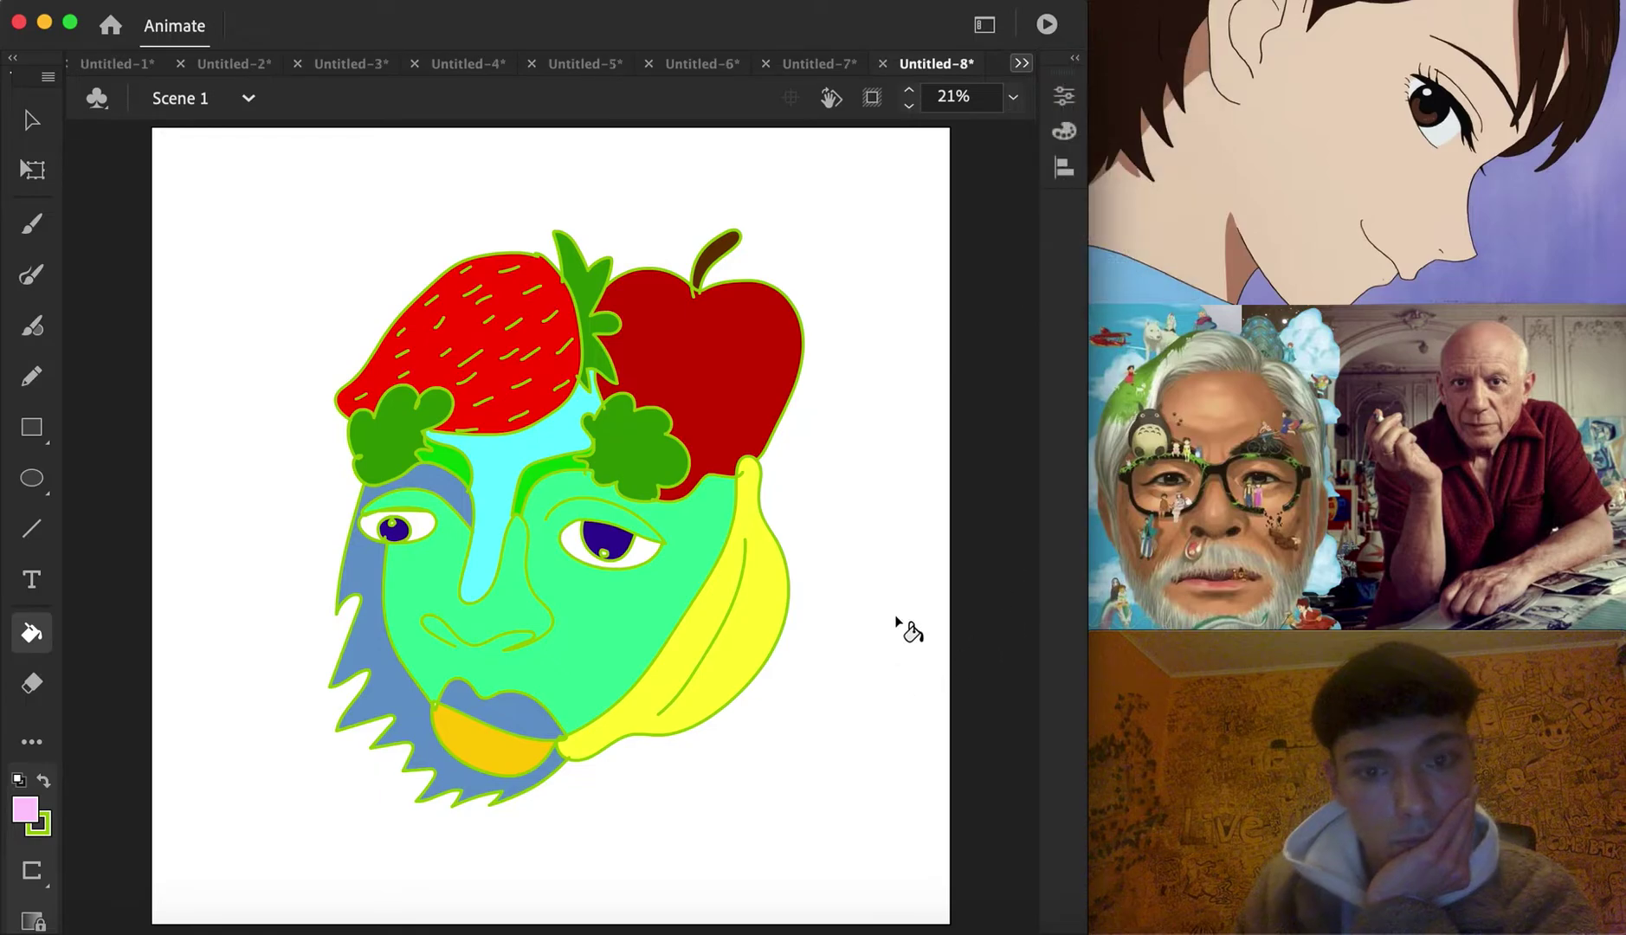
pyautogui.click(31, 274)
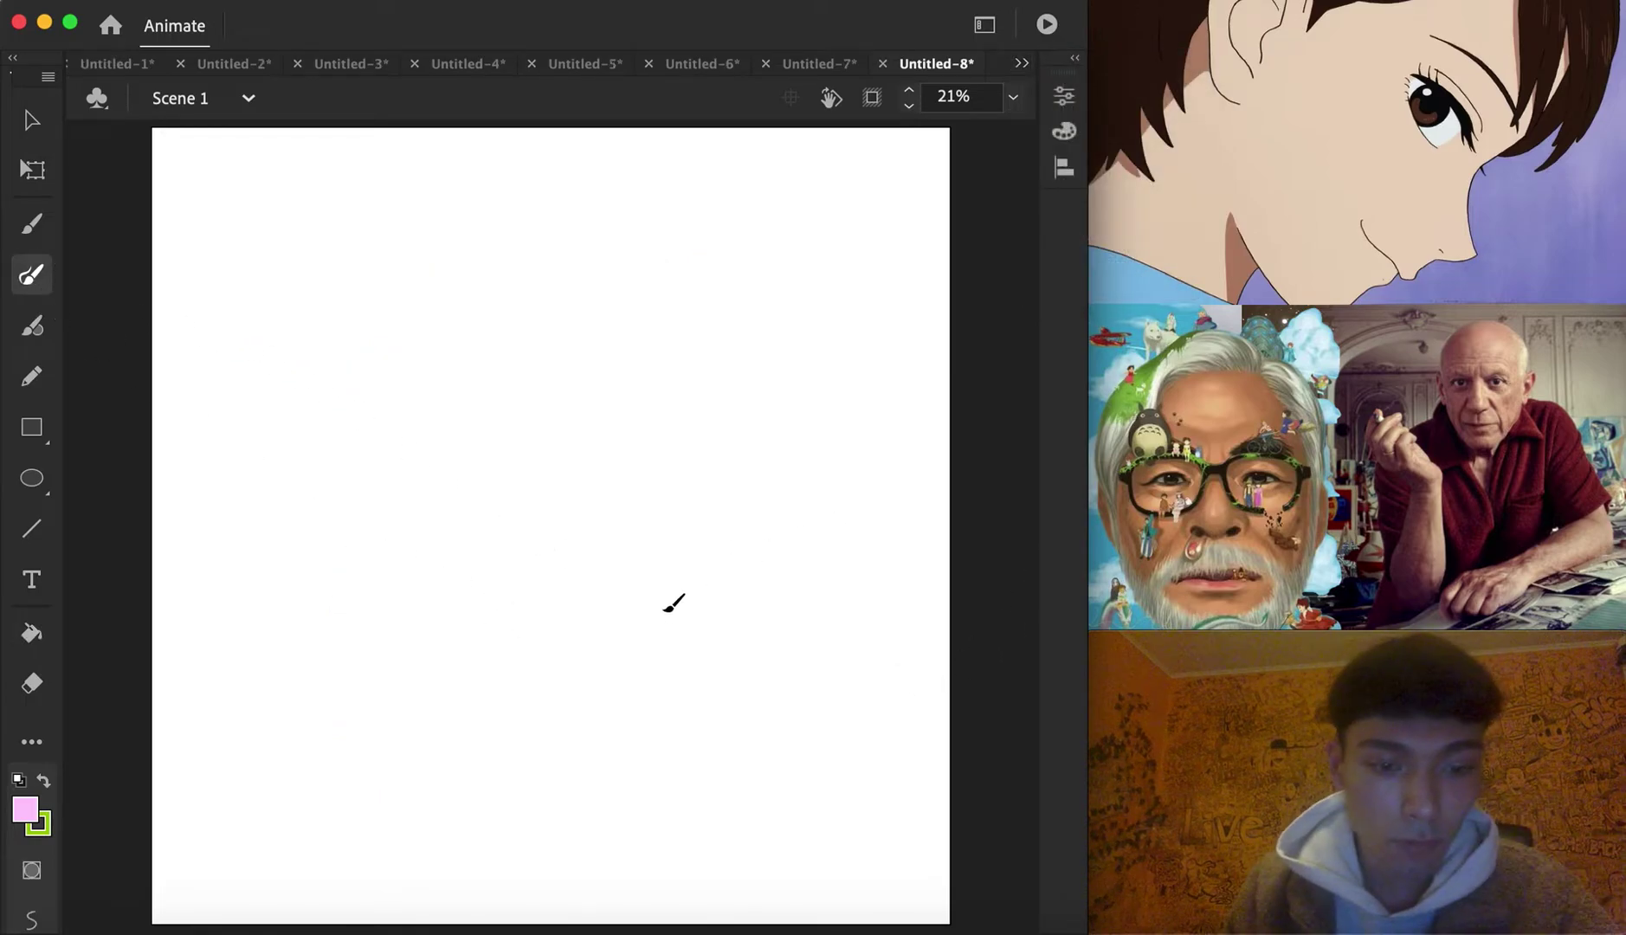
pyautogui.press('XF86MonBrightnessDown')
pyautogui.press('XF86MonBrightnessDown')
pyautogui.press('XF86MonBrightnessDown')
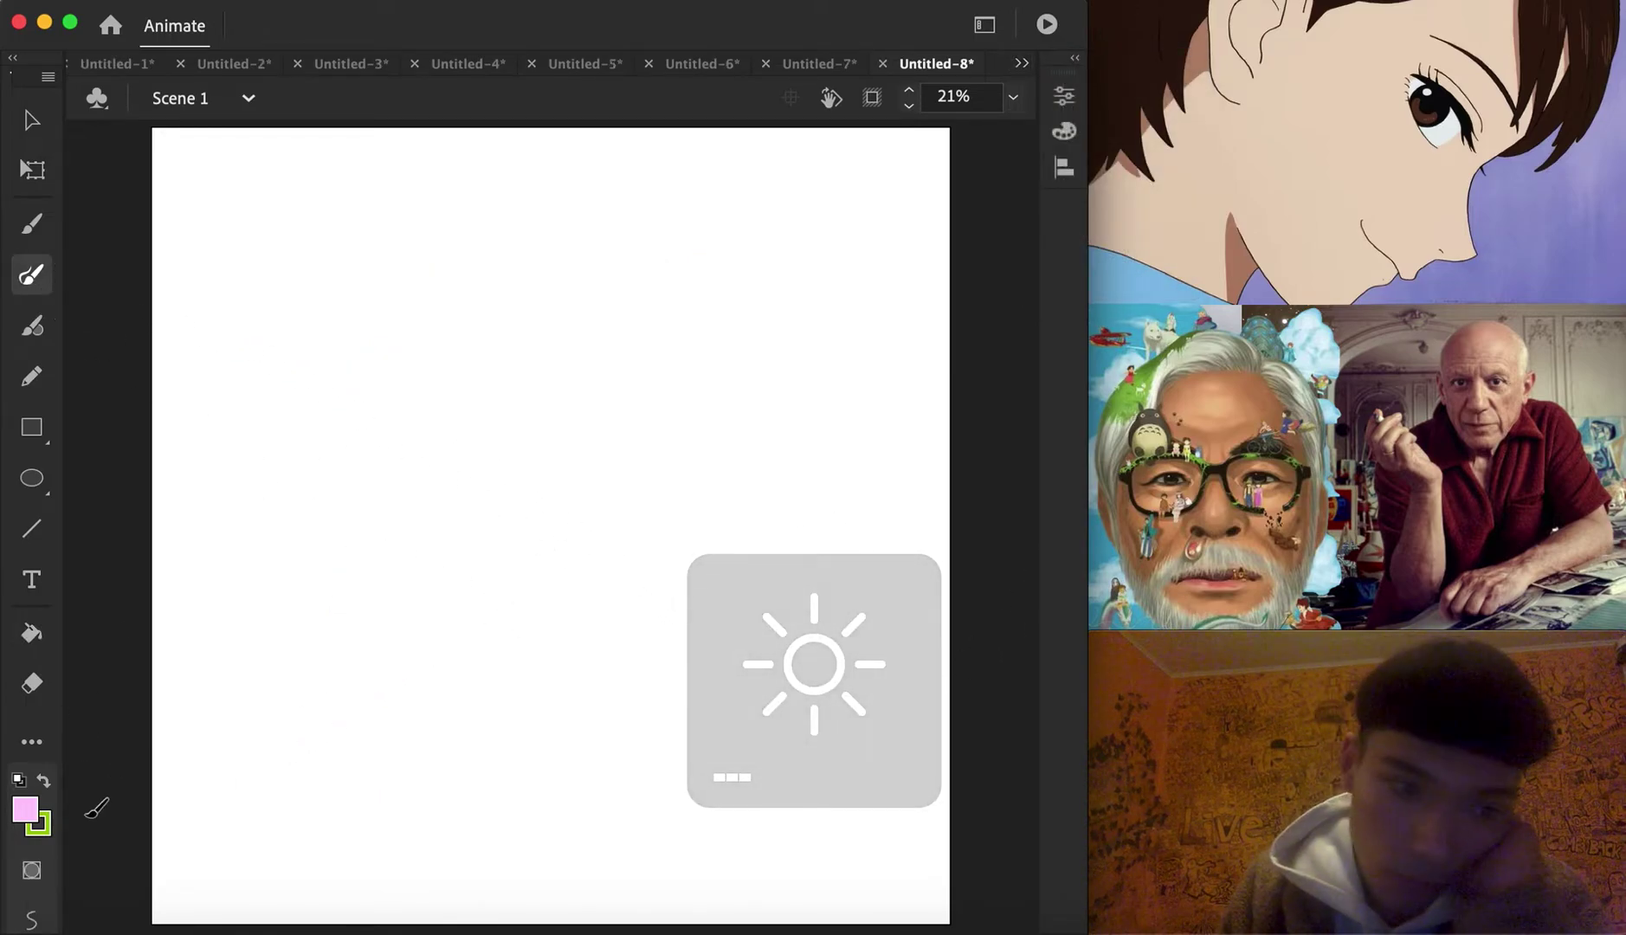
pyautogui.click(38, 823)
pyautogui.click(335, 599)
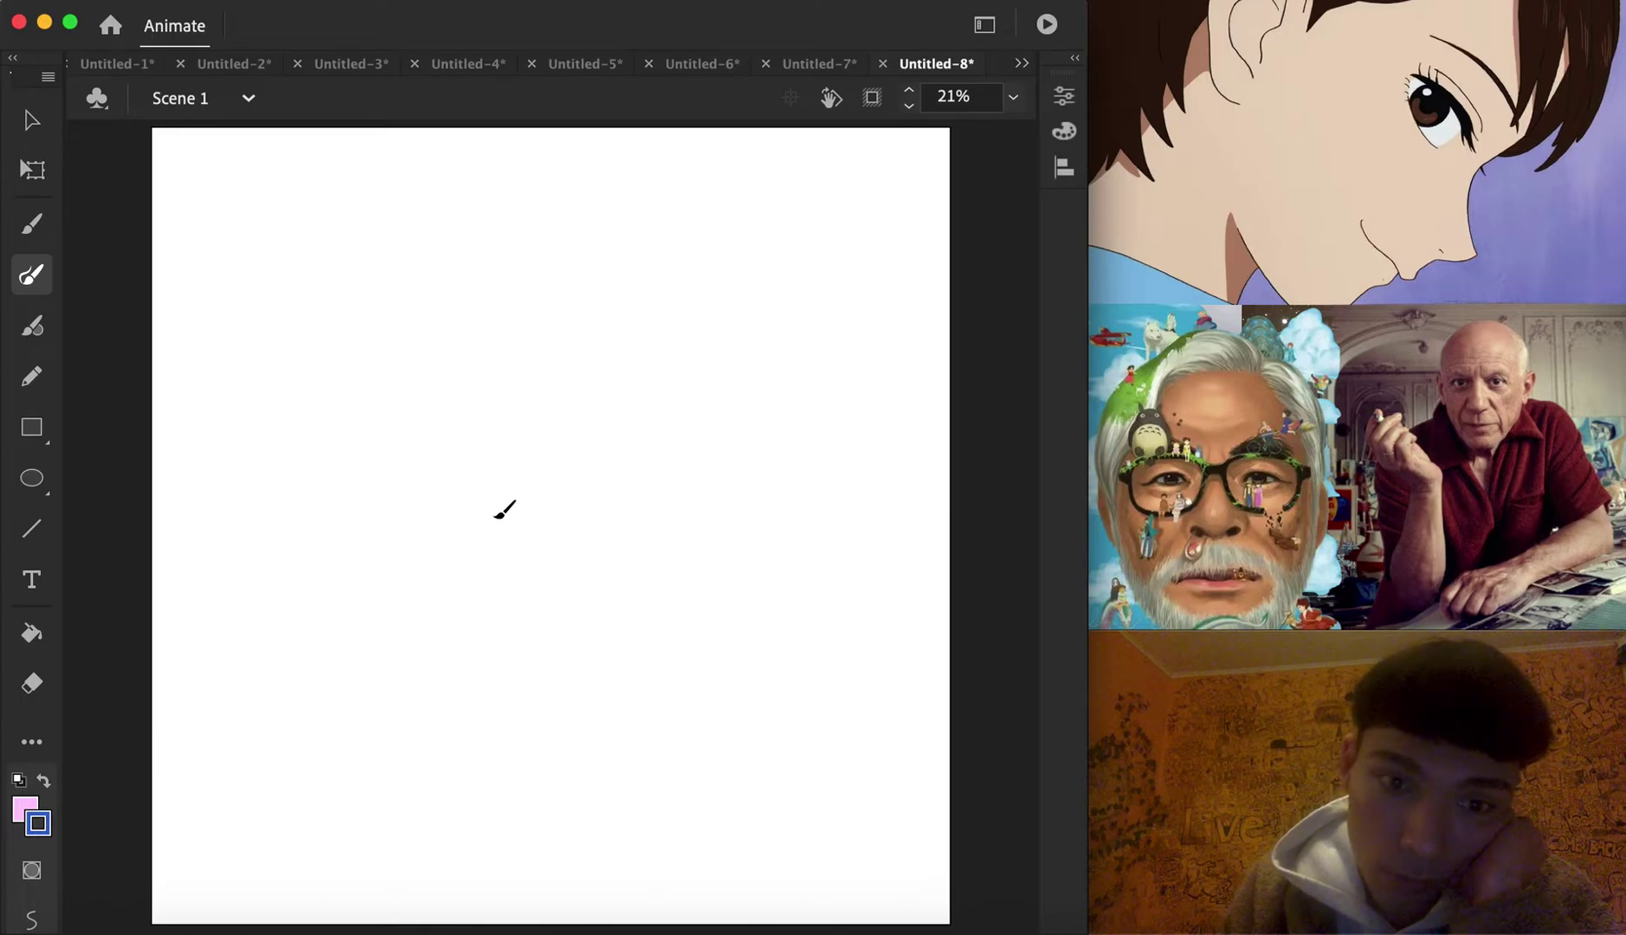
# Outline the facial features in blue brush strokes: nose, both lidded eyes, cheek lines, lips and a cigarette hanging from the mouth
pyautogui.moveTo(475, 592)
pyautogui.mouseDown()
pyautogui.moveTo(555, 574)
pyautogui.moveTo(554, 593)
pyautogui.moveTo(595, 582)
pyautogui.moveTo(553, 489)
pyautogui.moveTo(504, 491)
pyautogui.moveTo(499, 548)
pyautogui.moveTo(440, 546)
pyautogui.moveTo(476, 586)
pyautogui.mouseUp()
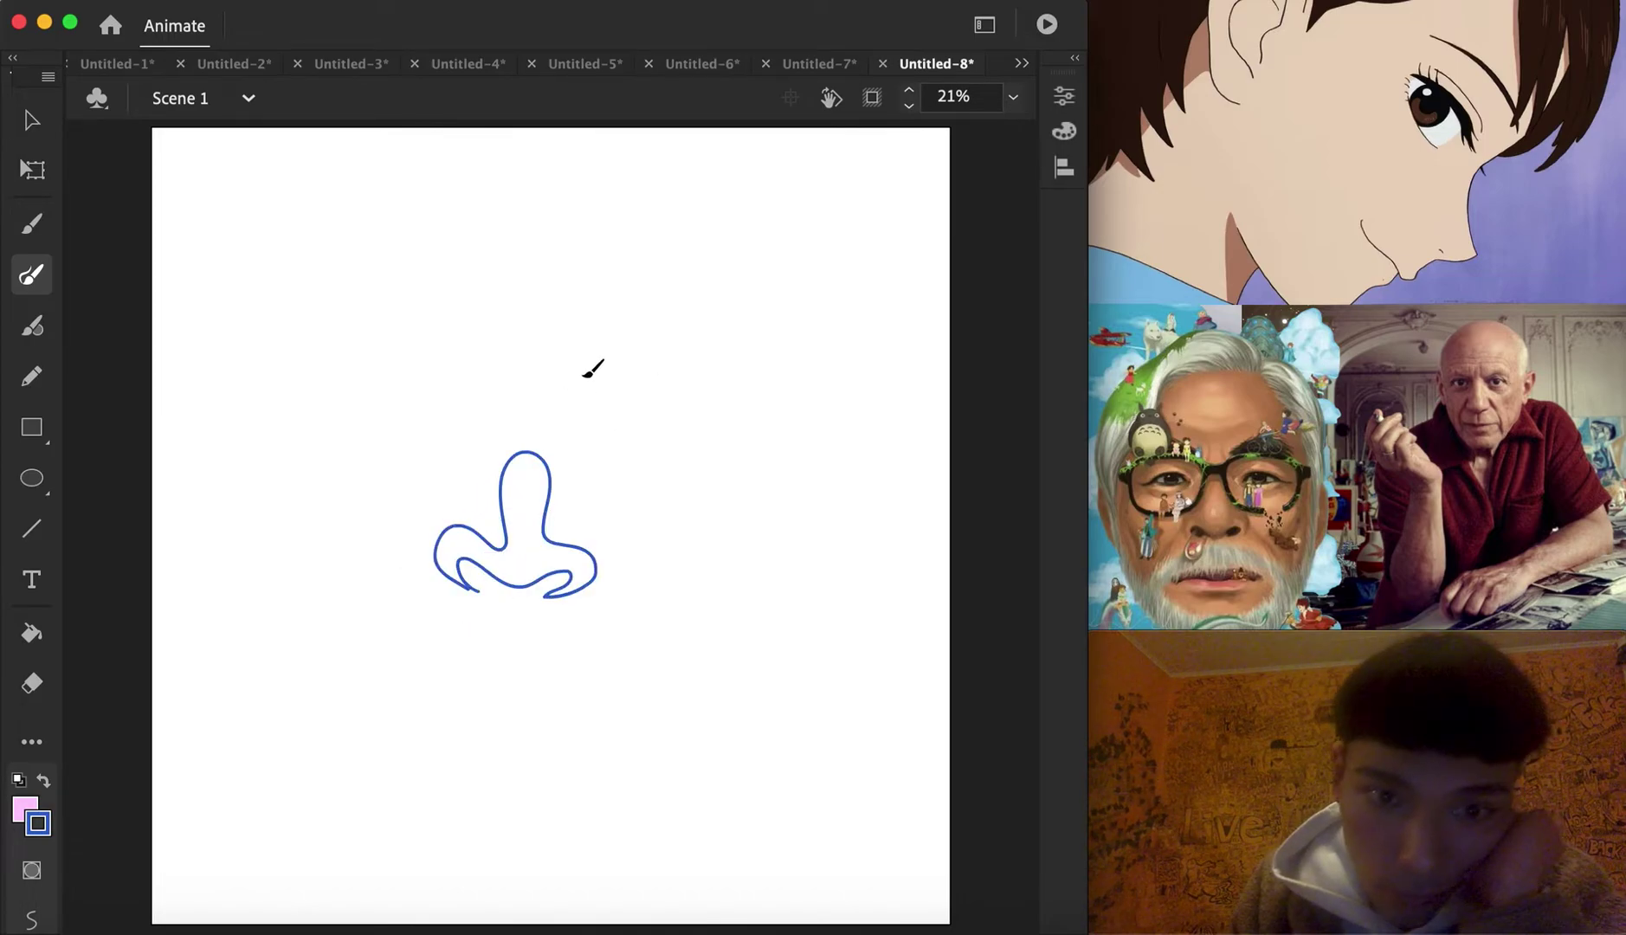
pyautogui.moveTo(611, 321)
pyautogui.mouseDown()
pyautogui.moveTo(760, 371)
pyautogui.moveTo(645, 329)
pyautogui.moveTo(602, 373)
pyautogui.moveTo(695, 363)
pyautogui.moveTo(753, 412)
pyautogui.moveTo(670, 386)
pyautogui.moveTo(603, 399)
pyautogui.moveTo(655, 429)
pyautogui.moveTo(733, 411)
pyautogui.moveTo(726, 444)
pyautogui.moveTo(632, 452)
pyautogui.moveTo(572, 371)
pyautogui.moveTo(583, 447)
pyautogui.moveTo(684, 508)
pyautogui.moveTo(625, 569)
pyautogui.moveTo(586, 668)
pyautogui.moveTo(533, 650)
pyautogui.moveTo(408, 667)
pyautogui.moveTo(476, 694)
pyautogui.moveTo(569, 685)
pyautogui.moveTo(636, 802)
pyautogui.moveTo(612, 809)
pyautogui.moveTo(531, 700)
pyautogui.mouseUp()
pyautogui.moveTo(509, 360)
pyautogui.mouseDown()
pyautogui.moveTo(470, 316)
pyautogui.moveTo(351, 327)
pyautogui.moveTo(346, 361)
pyautogui.moveTo(465, 343)
pyautogui.moveTo(444, 377)
pyautogui.moveTo(339, 394)
pyautogui.moveTo(424, 409)
pyautogui.moveTo(460, 385)
pyautogui.moveTo(447, 421)
pyautogui.moveTo(371, 441)
pyautogui.moveTo(334, 411)
pyautogui.mouseUp()
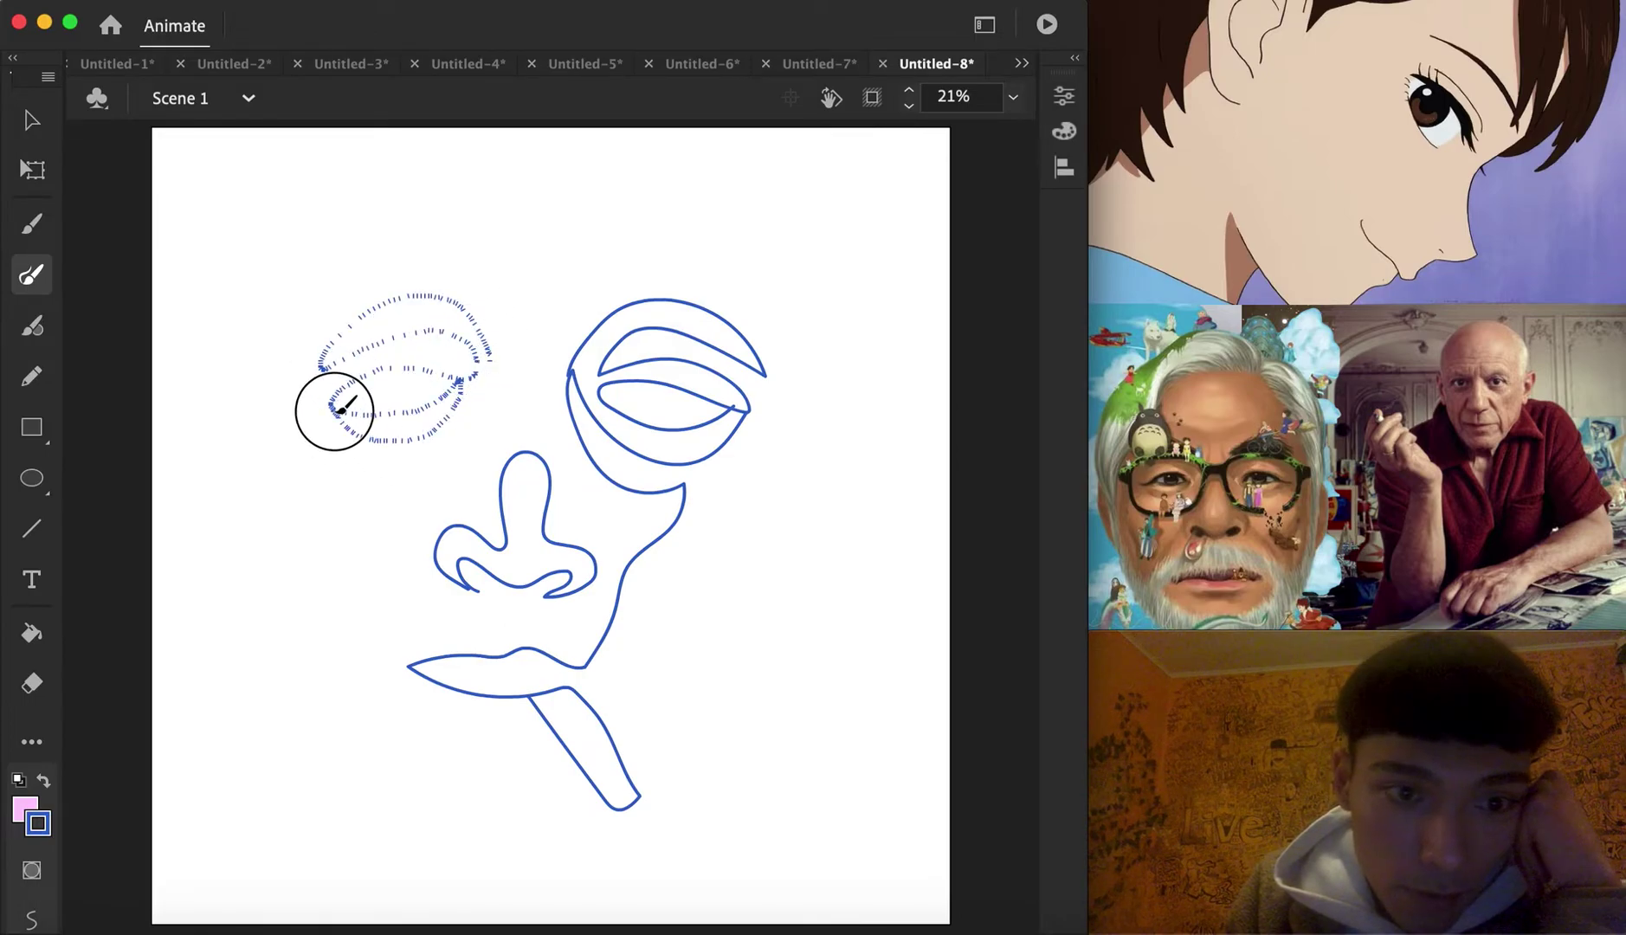
pyautogui.moveTo(449, 432); pyautogui.dragTo(479, 414)
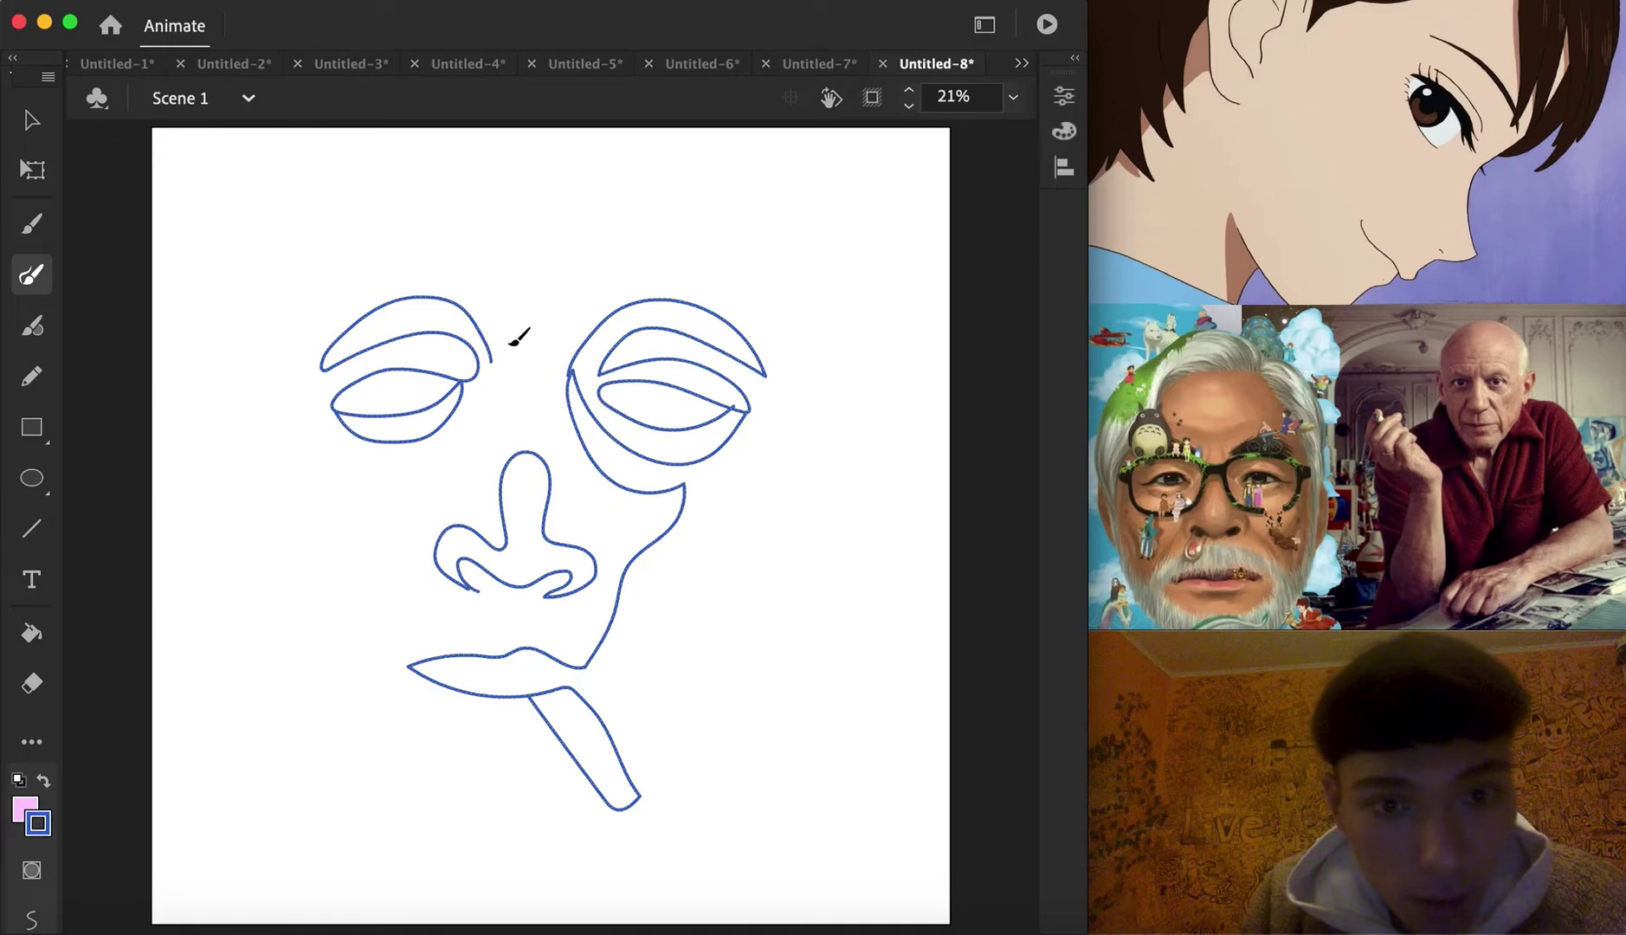
pyautogui.press('super+z')
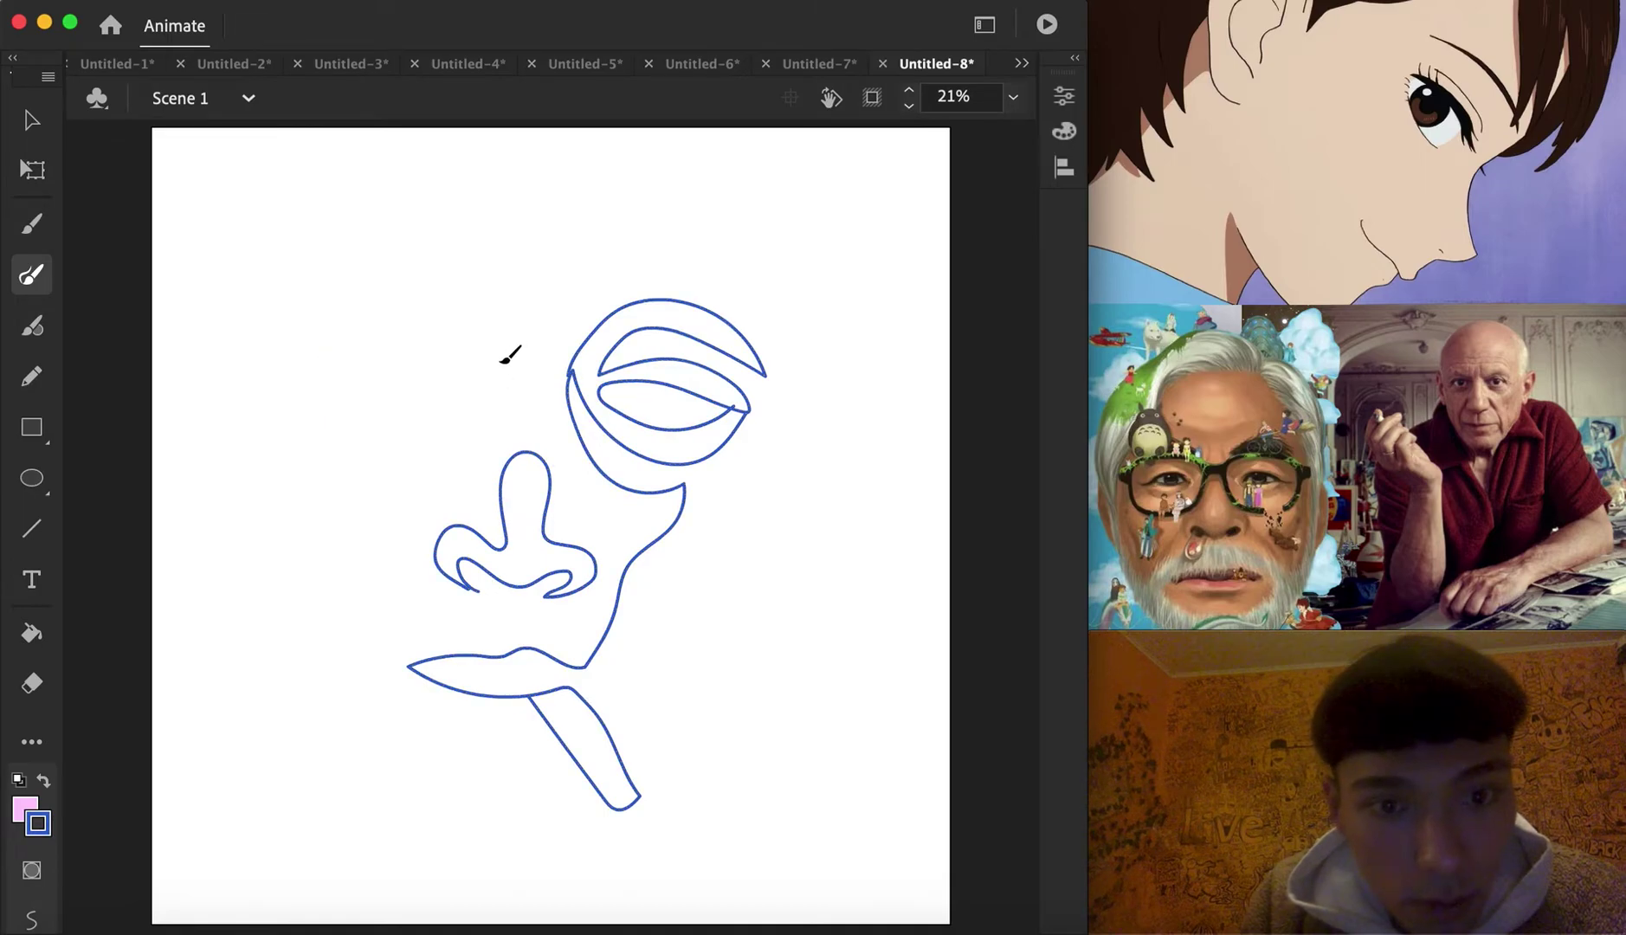
pyautogui.moveTo(503, 360)
pyautogui.mouseDown()
pyautogui.moveTo(438, 299)
pyautogui.moveTo(325, 327)
pyautogui.moveTo(453, 328)
pyautogui.moveTo(466, 381)
pyautogui.moveTo(334, 384)
pyautogui.moveTo(412, 410)
pyautogui.moveTo(464, 381)
pyautogui.moveTo(444, 355)
pyautogui.moveTo(318, 350)
pyautogui.moveTo(446, 366)
pyautogui.moveTo(486, 405)
pyautogui.moveTo(408, 477)
pyautogui.moveTo(388, 610)
pyautogui.moveTo(423, 653)
pyautogui.mouseUp()
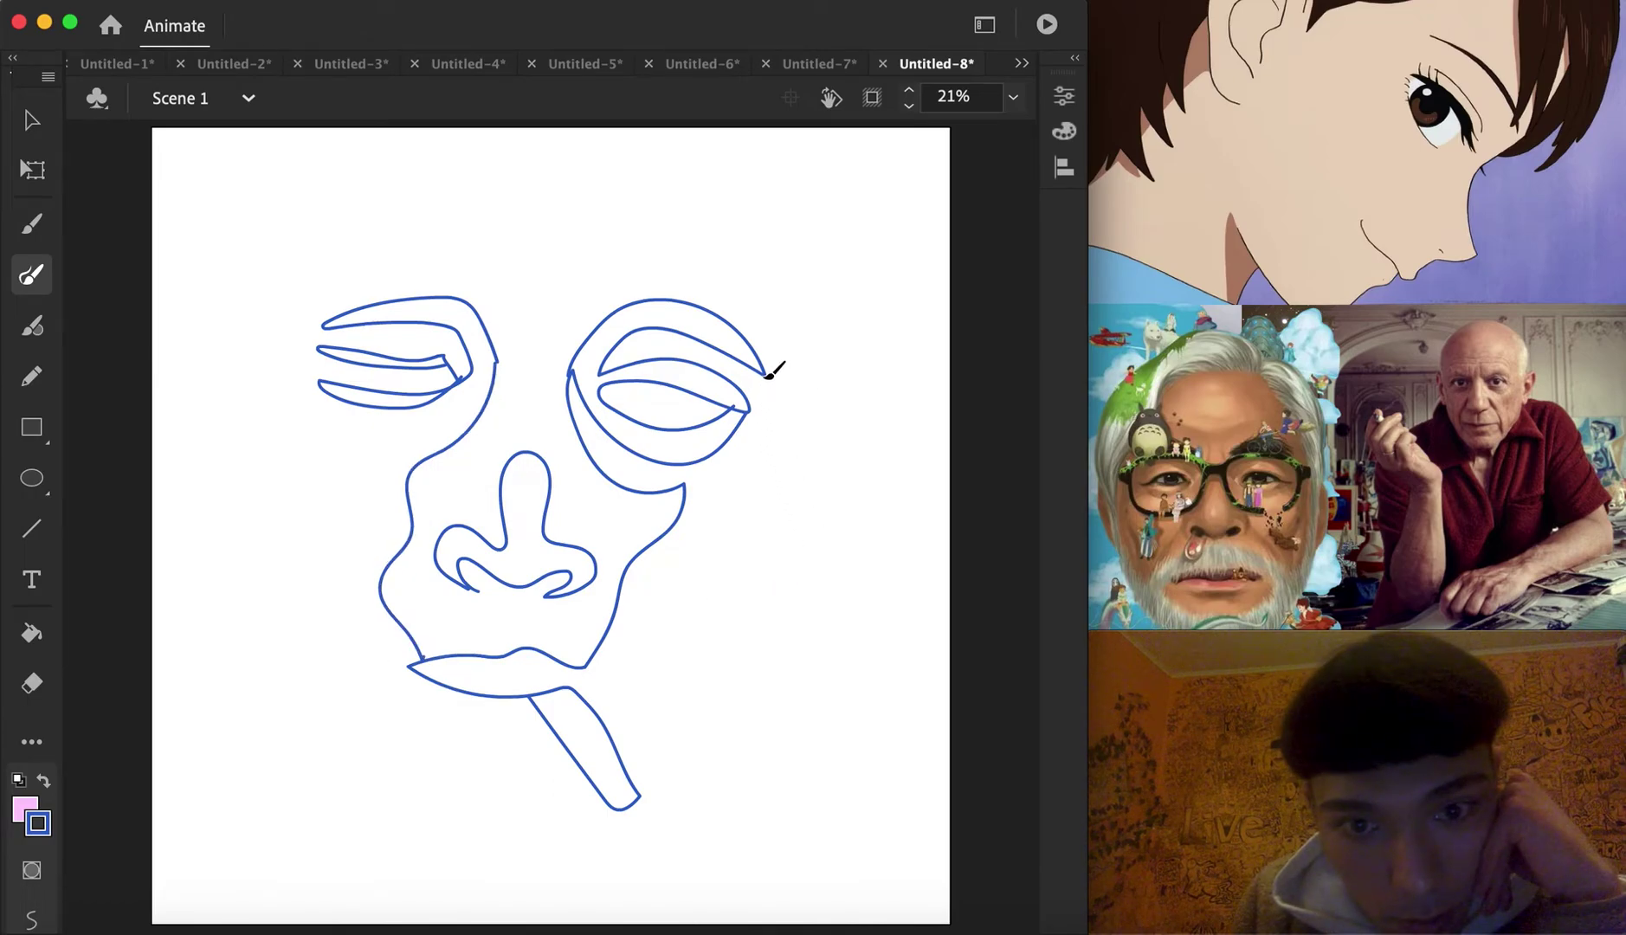
# Move the whole line drawing down and to the right, and delete the stray line stub above the right-hand eye
pyautogui.click(27, 112)
pyautogui.moveTo(259, 218)
pyautogui.mouseDown()
pyautogui.moveTo(726, 732)
pyautogui.moveTo(762, 857)
pyautogui.mouseUp()
pyautogui.moveTo(586, 706); pyautogui.dragTo(655, 771)
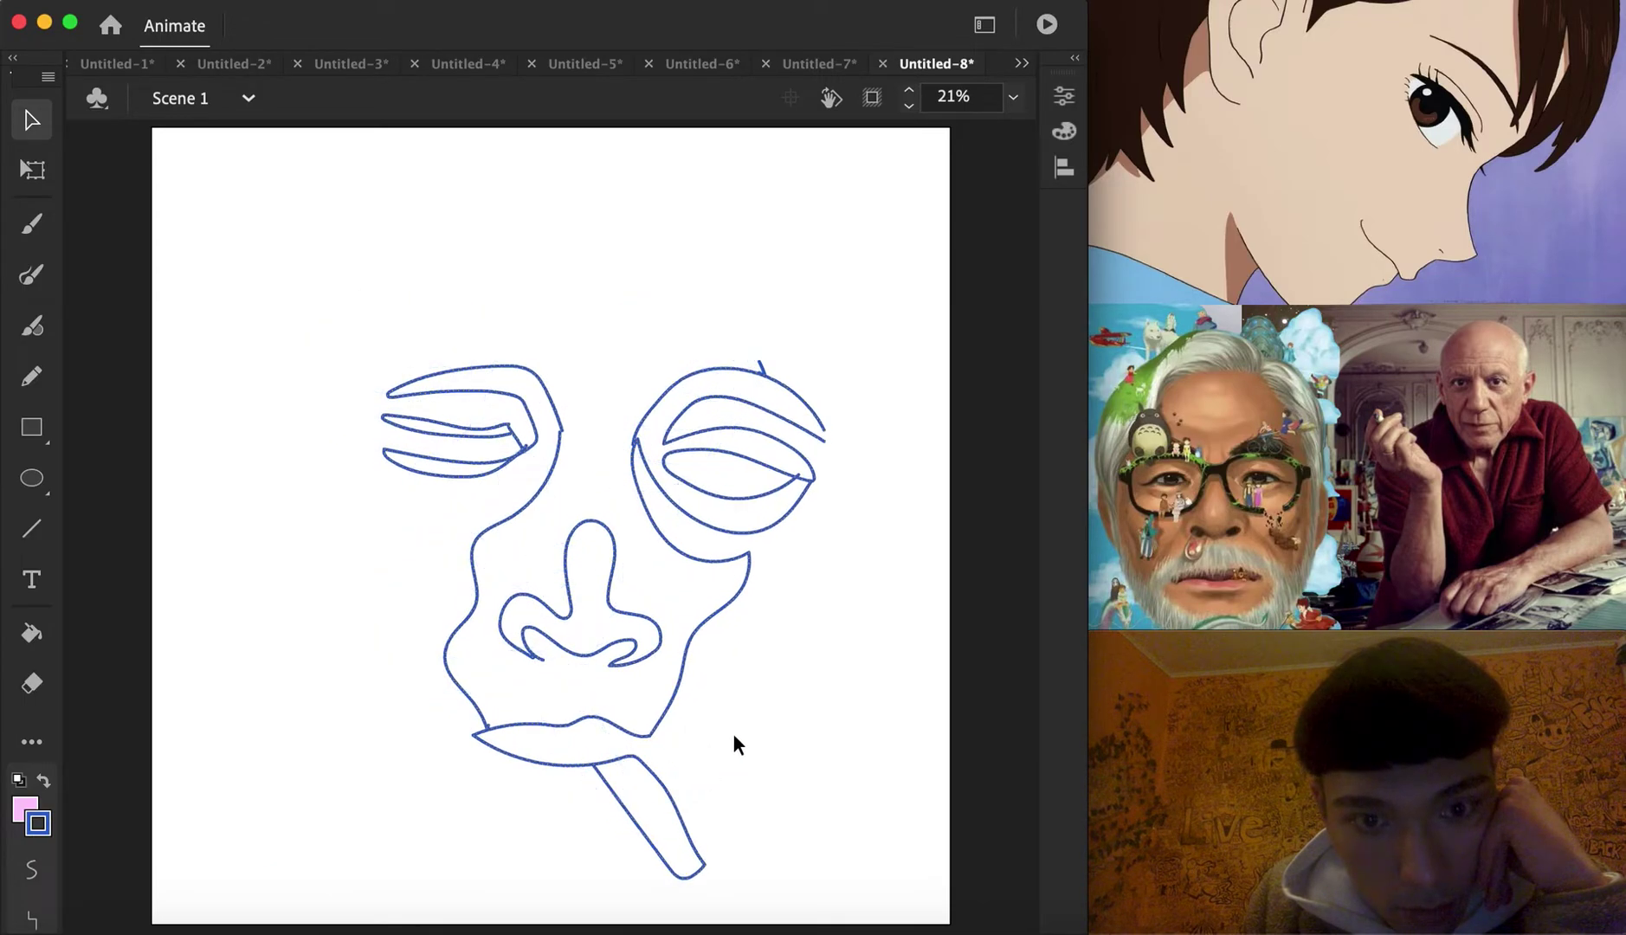
pyautogui.click(737, 673)
pyautogui.click(33, 275)
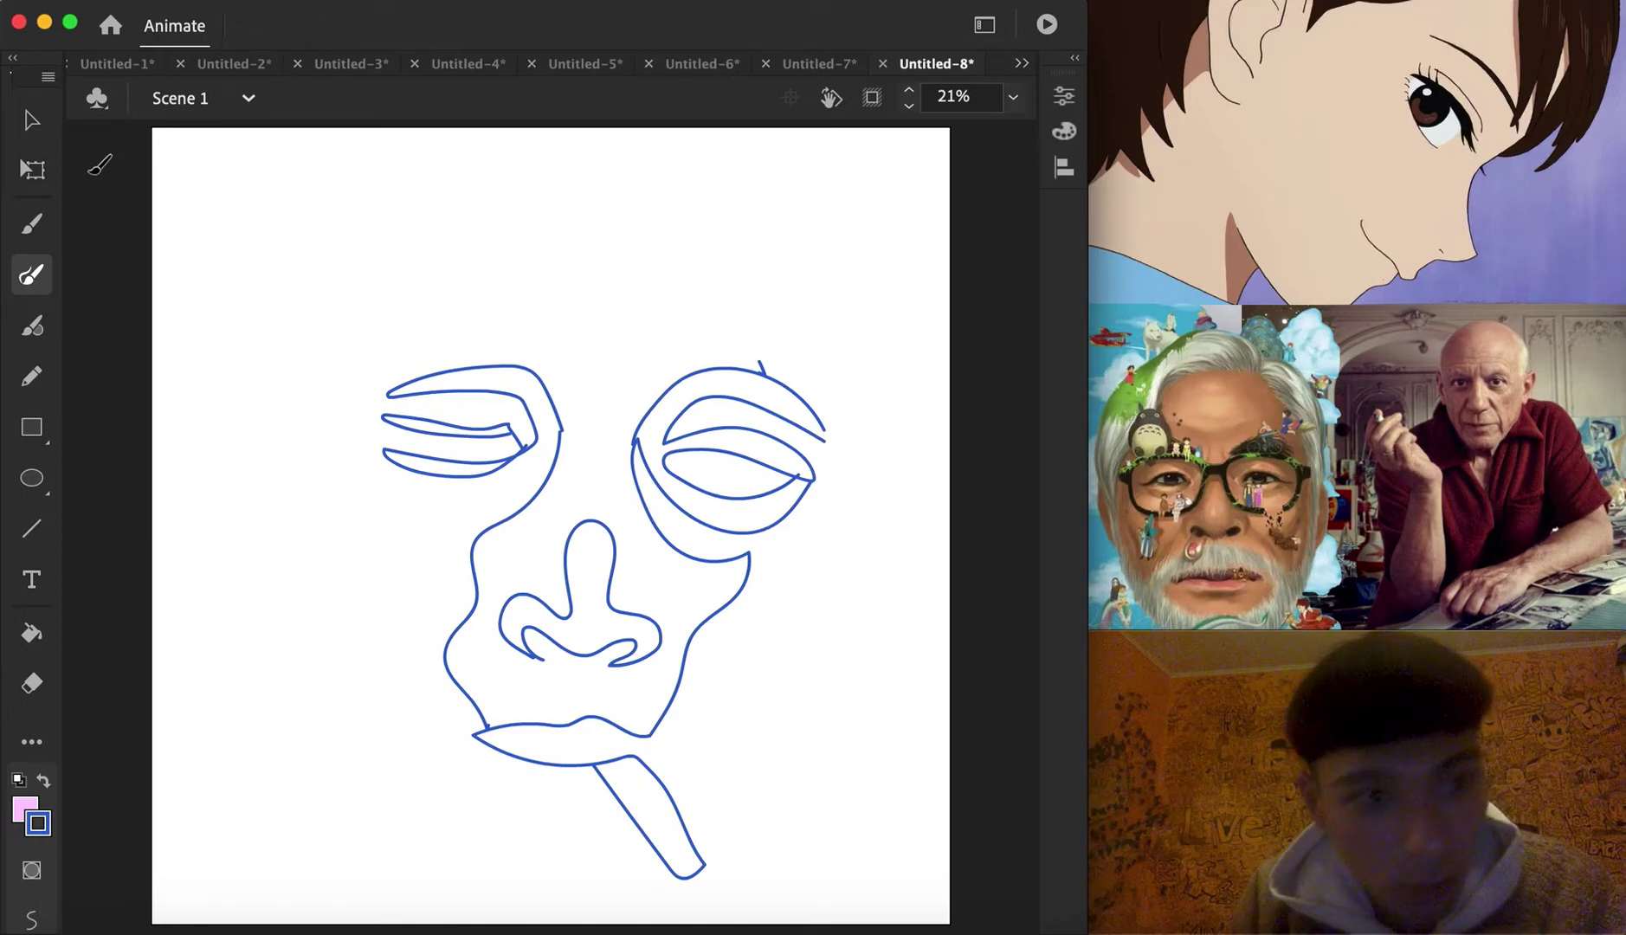
pyautogui.click(31, 119)
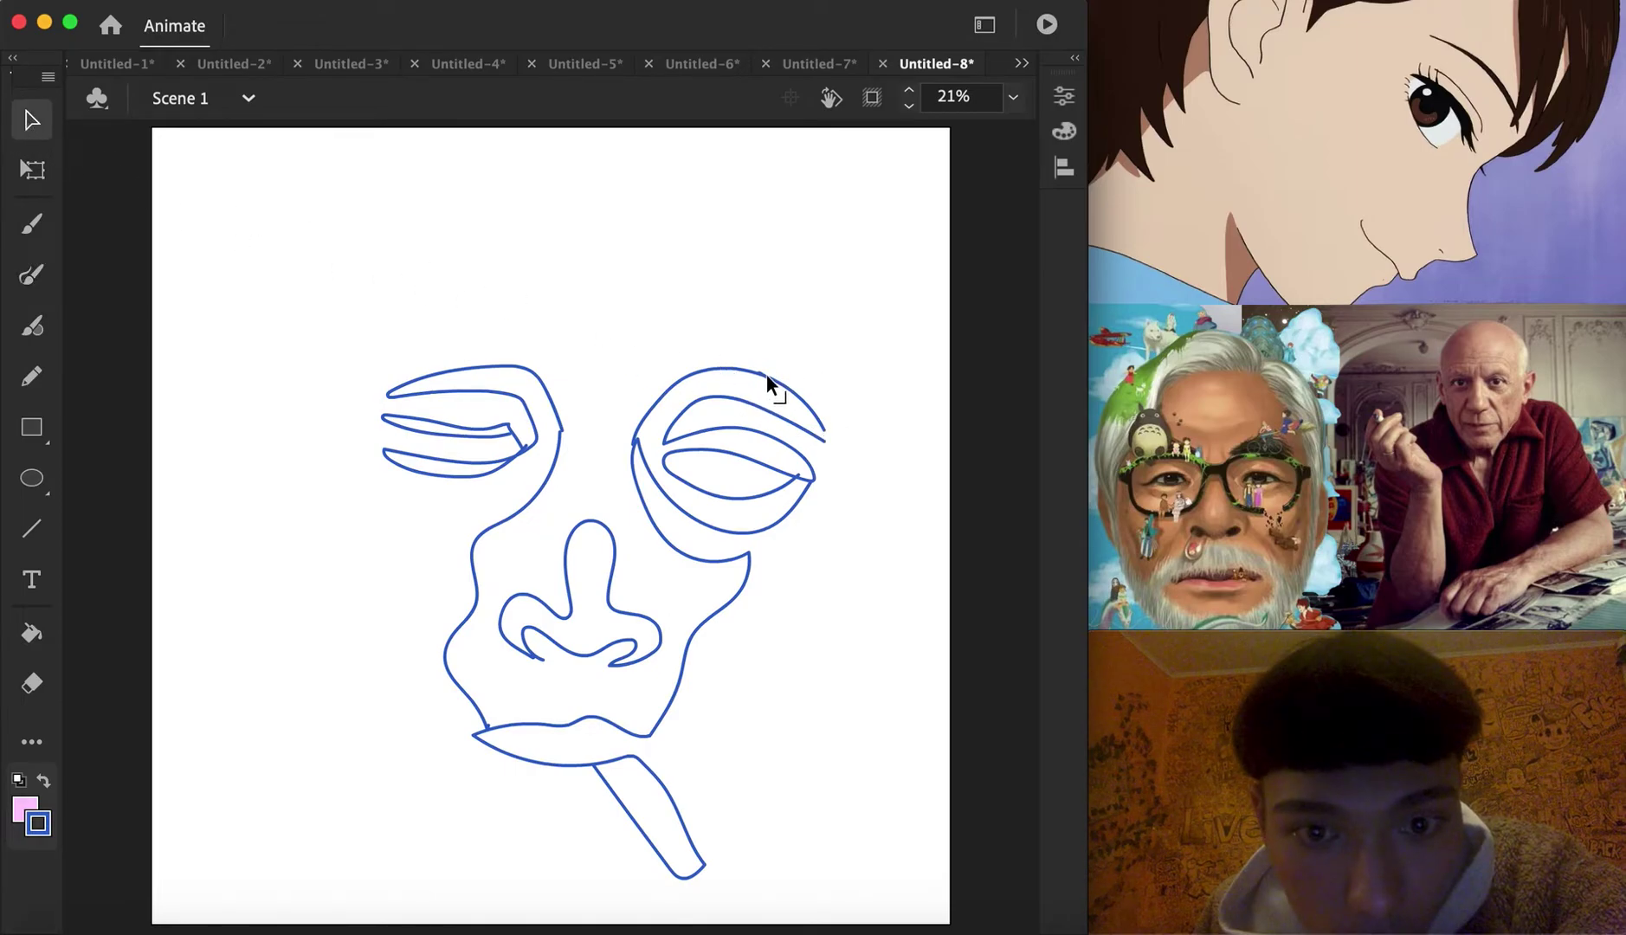
# Draw a spiky hairline over the forehead, an ear on the left side, and the jaw outline down to the cigarette
pyautogui.click(35, 274)
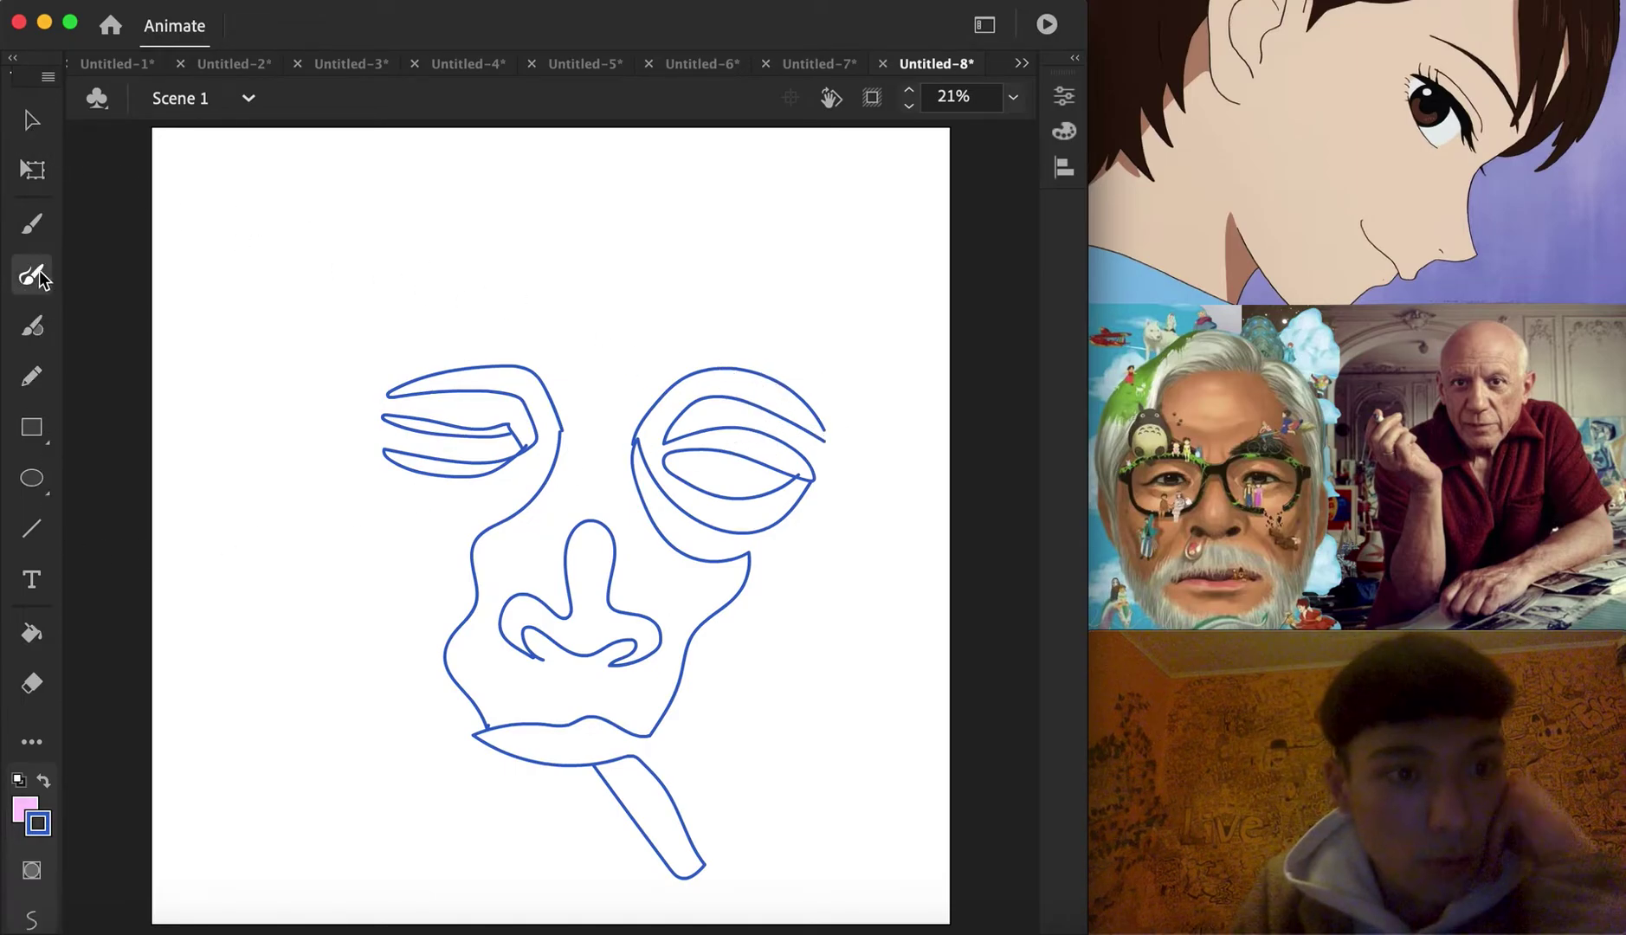
pyautogui.moveTo(824, 445)
pyautogui.mouseDown()
pyautogui.moveTo(789, 263)
pyautogui.moveTo(698, 175)
pyautogui.moveTo(746, 261)
pyautogui.moveTo(675, 205)
pyautogui.moveTo(675, 248)
pyautogui.moveTo(520, 196)
pyautogui.moveTo(562, 245)
pyautogui.moveTo(434, 208)
pyautogui.moveTo(457, 236)
pyautogui.moveTo(353, 256)
pyautogui.moveTo(368, 281)
pyautogui.moveTo(308, 344)
pyautogui.moveTo(351, 391)
pyautogui.moveTo(311, 413)
pyautogui.mouseUp()
pyautogui.moveTo(327, 488)
pyautogui.mouseDown()
pyautogui.moveTo(254, 415)
pyautogui.moveTo(271, 506)
pyautogui.moveTo(348, 612)
pyautogui.moveTo(428, 782)
pyautogui.moveTo(473, 830)
pyautogui.moveTo(524, 834)
pyautogui.moveTo(613, 788)
pyautogui.mouseUp()
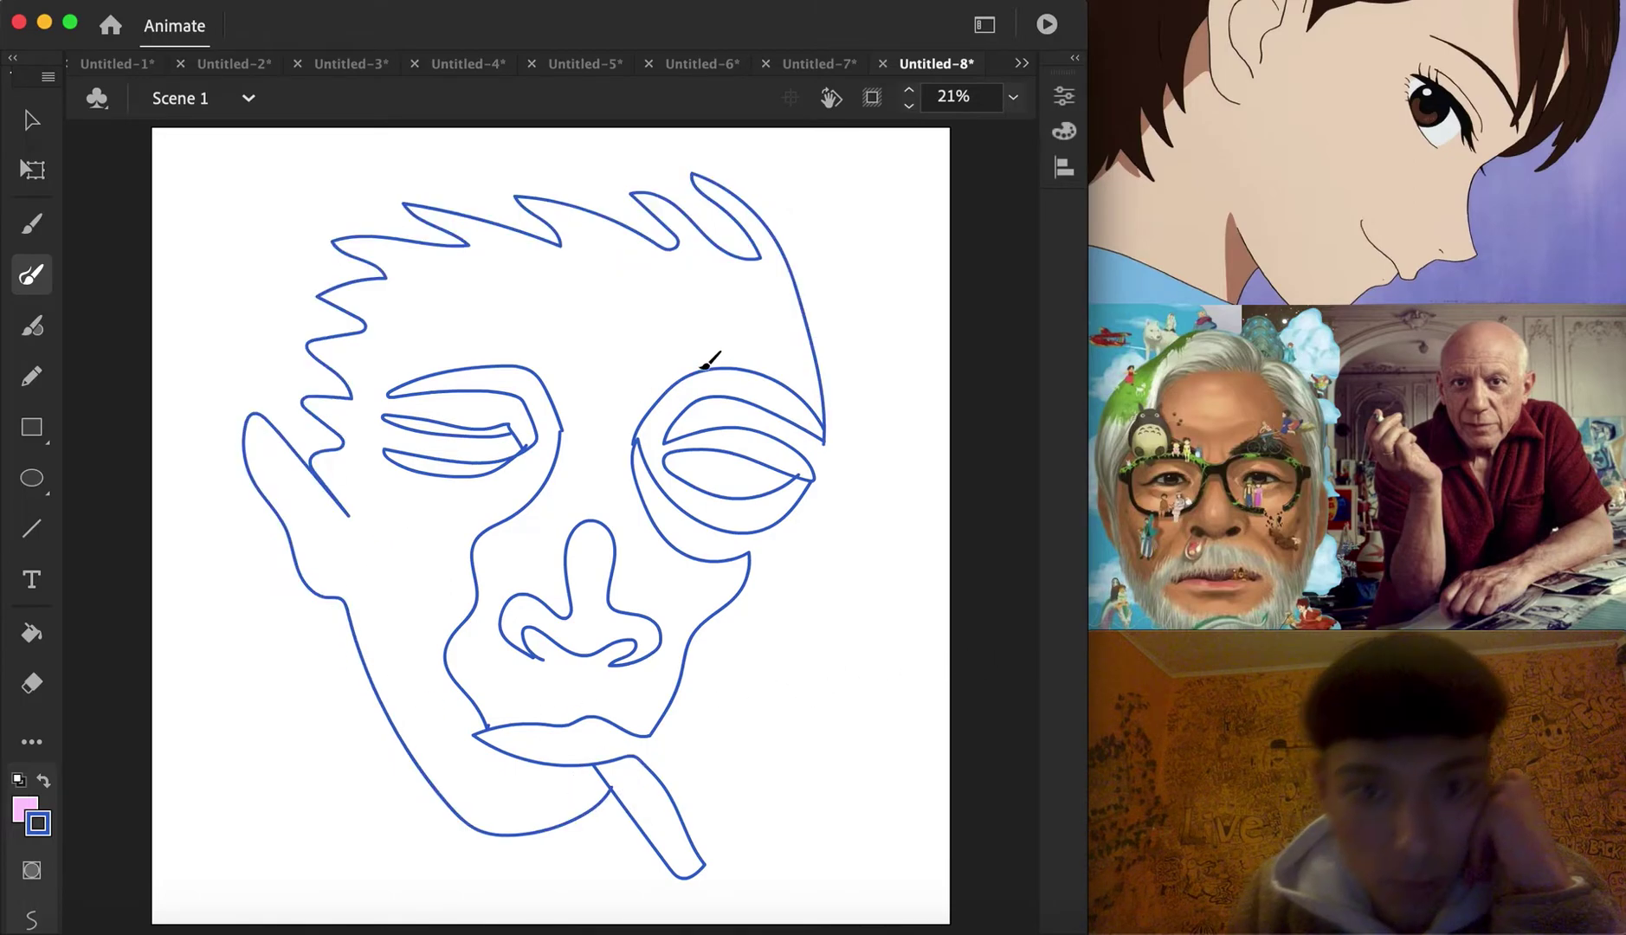
# Scale the whole face drawing down slightly and reposition it around the middle of the canvas
pyautogui.click(31, 120)
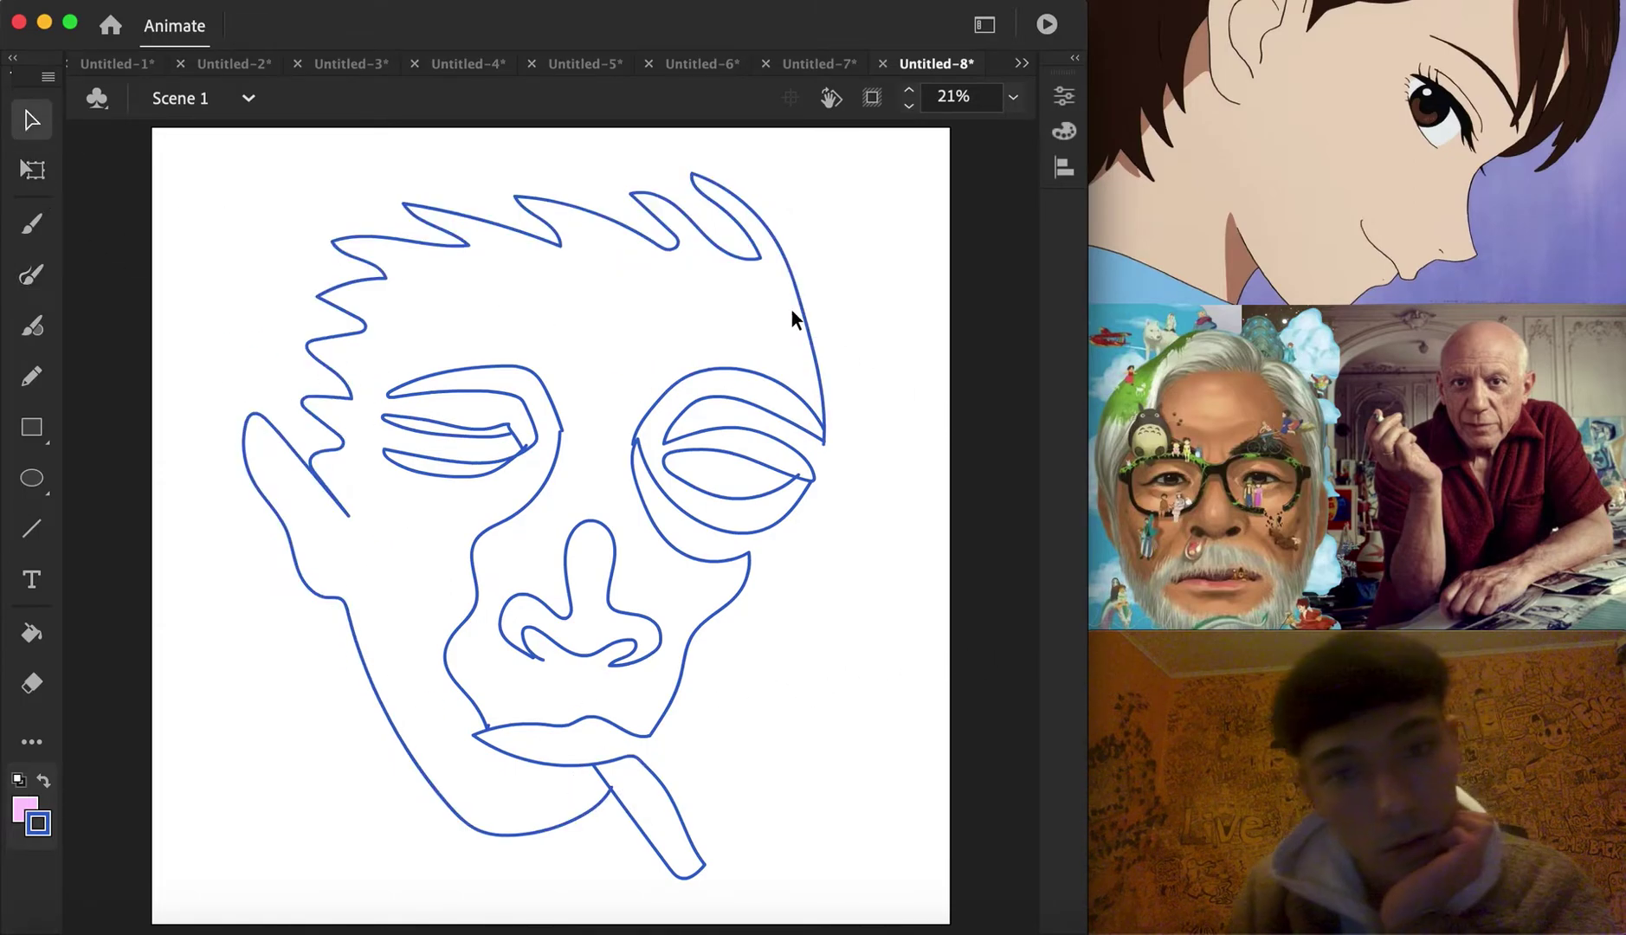
pyautogui.moveTo(194, 135)
pyautogui.mouseDown()
pyautogui.moveTo(896, 798)
pyautogui.moveTo(915, 922)
pyautogui.mouseUp()
pyautogui.rightClick(693, 636)
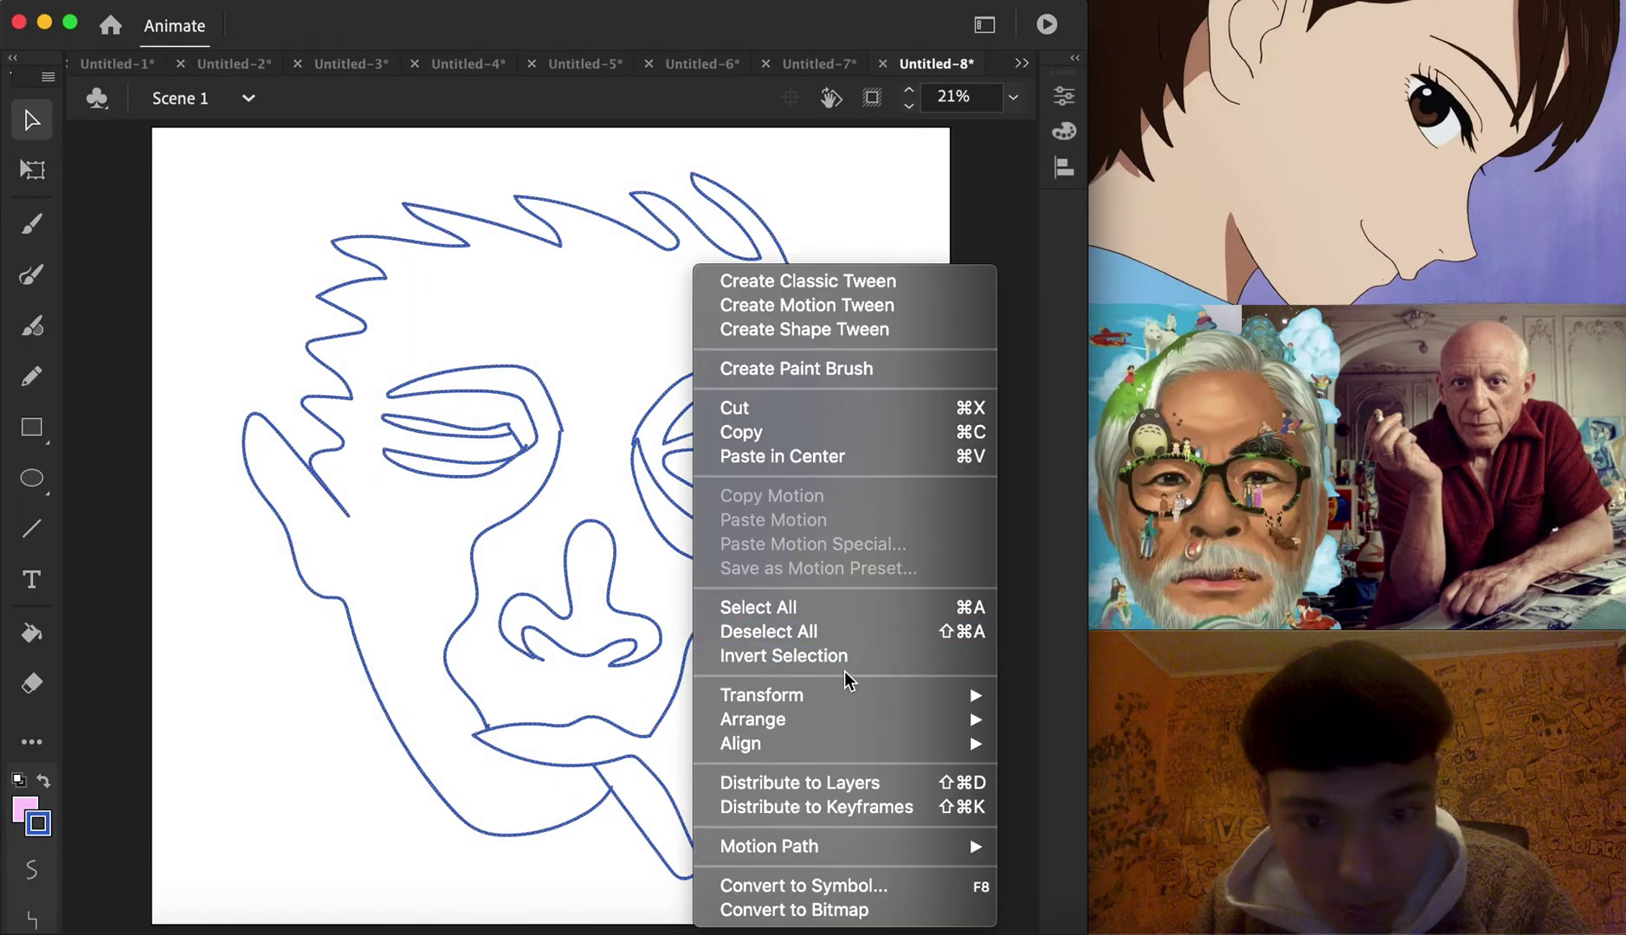
pyautogui.click(833, 250)
pyautogui.moveTo(827, 171); pyautogui.dragTo(799, 206)
pyautogui.moveTo(731, 271); pyautogui.dragTo(738, 302)
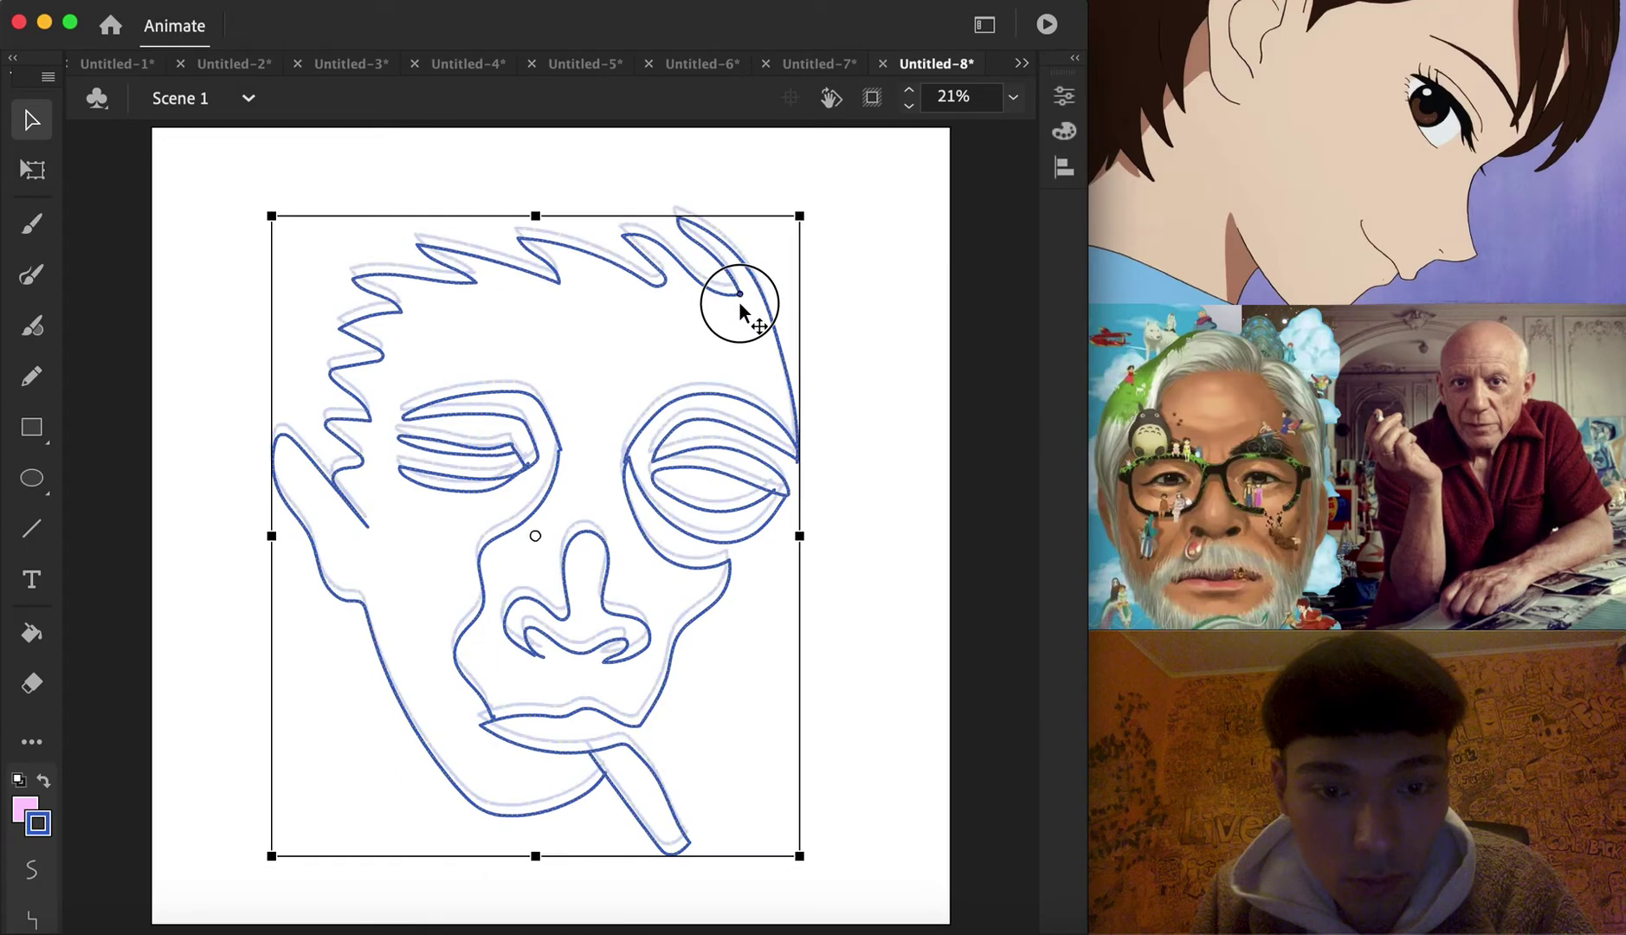
pyautogui.moveTo(797, 245); pyautogui.dragTo(751, 297)
pyautogui.click(857, 316)
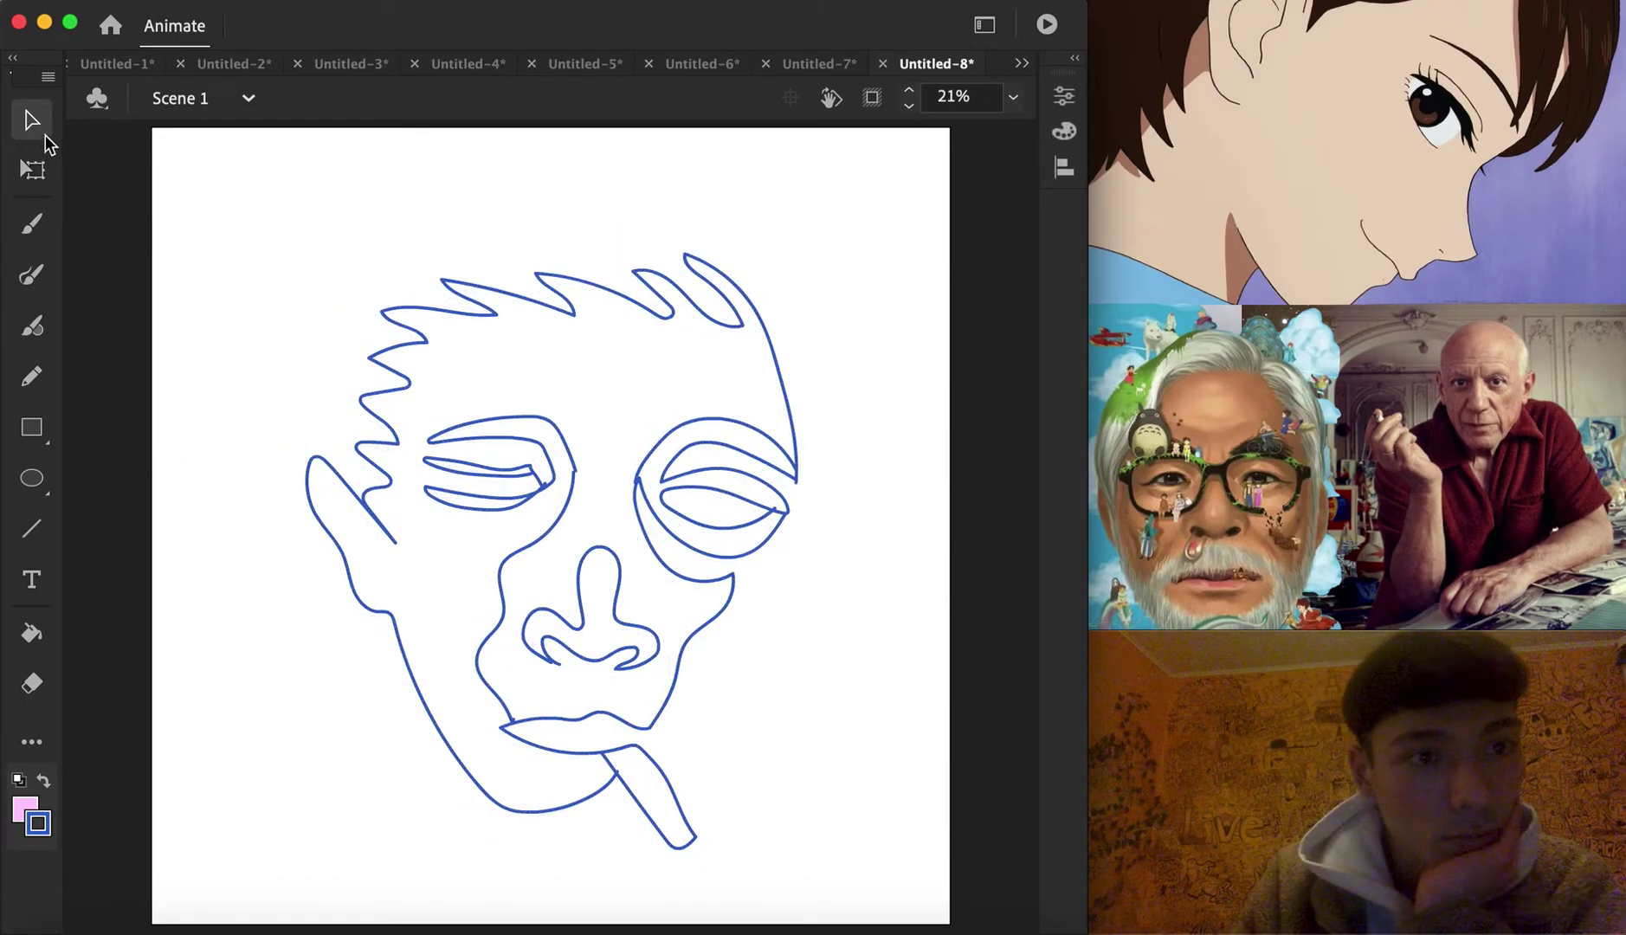
# Delete the upper part of the spiky hairline and the leftover forehead line above the right-hand eye
pyautogui.moveTo(312, 148)
pyautogui.mouseDown()
pyautogui.moveTo(799, 400)
pyautogui.moveTo(867, 396)
pyautogui.mouseUp()
pyautogui.press('Delete')
pyautogui.click(31, 275)
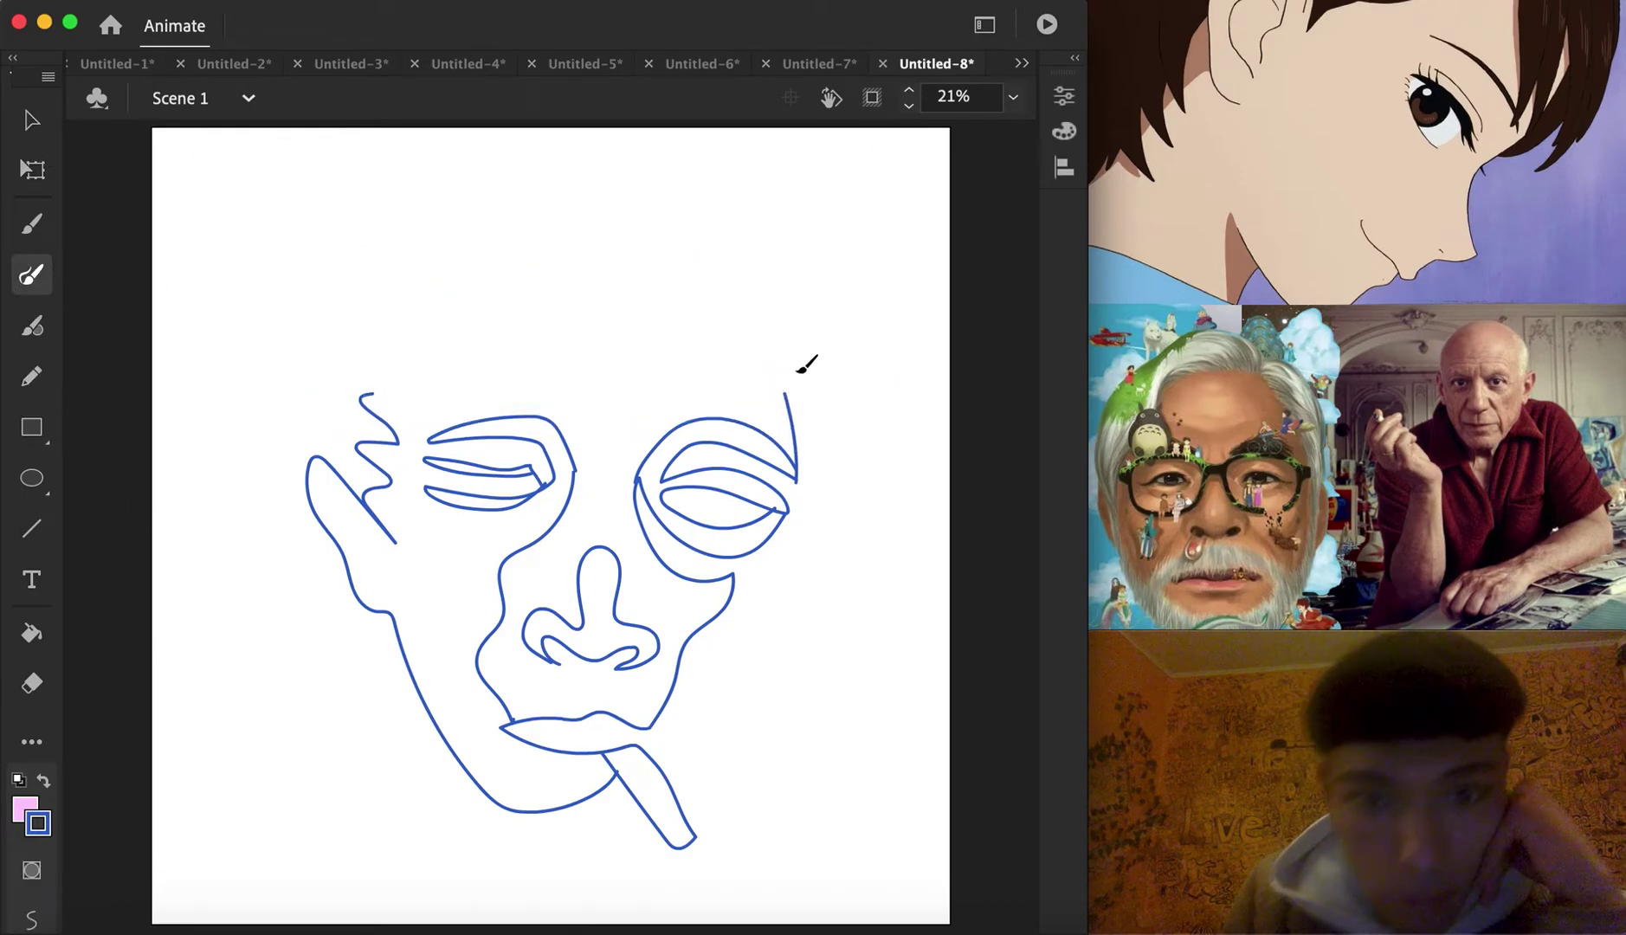
pyautogui.press('v')
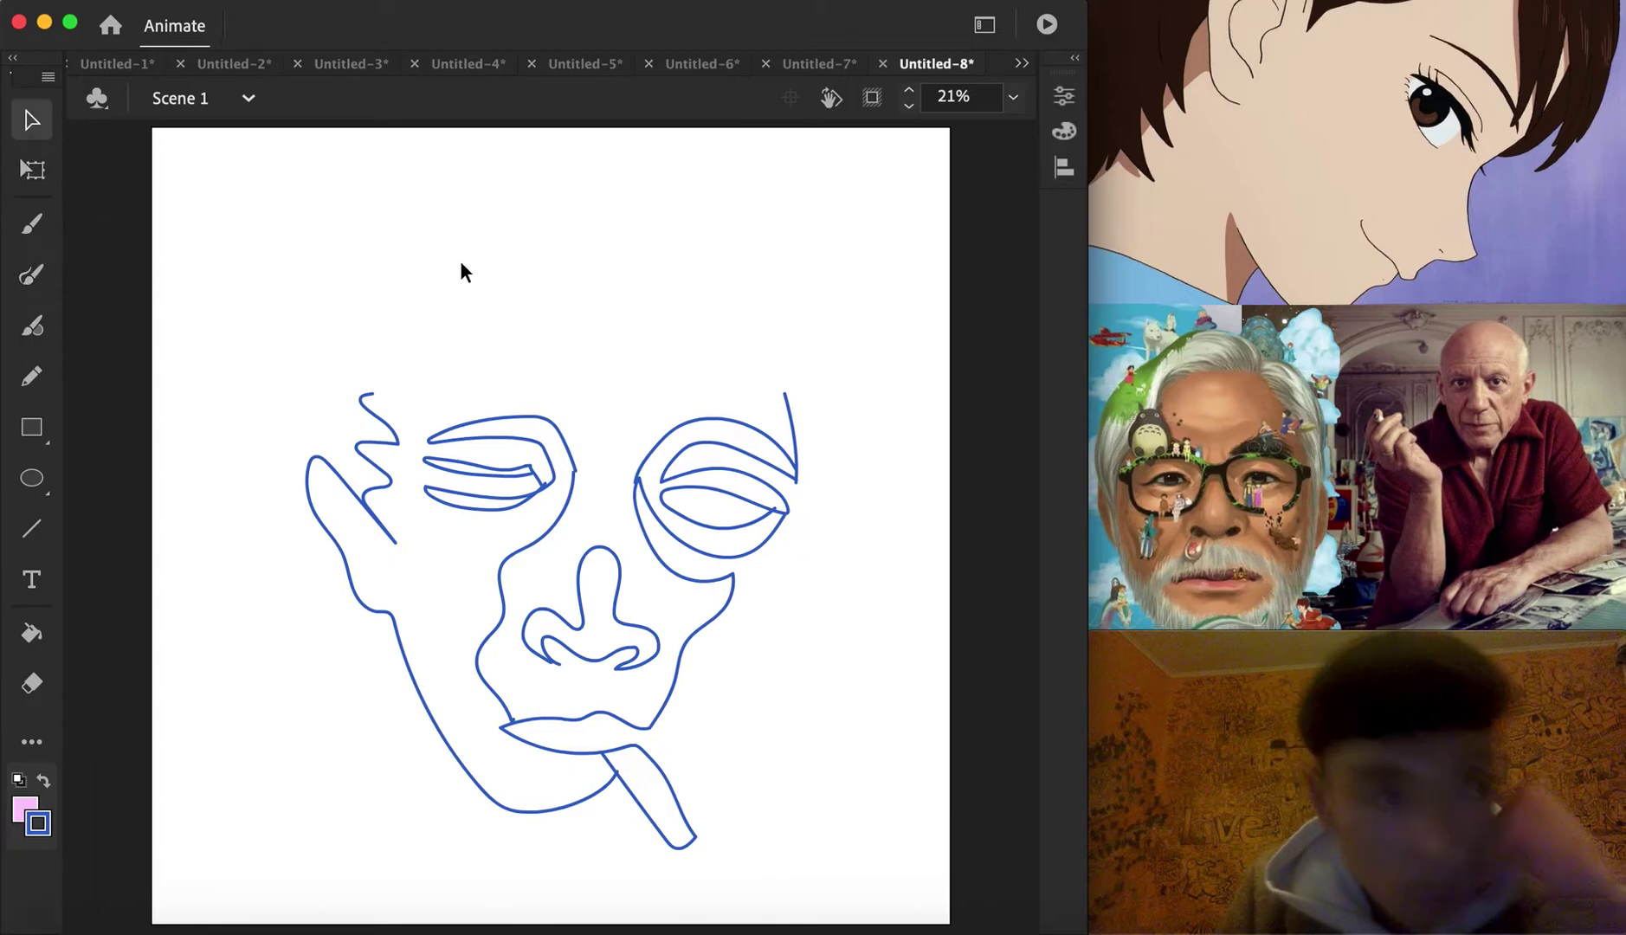
pyautogui.click(788, 397)
pyautogui.moveTo(788, 396); pyautogui.dragTo(821, 334)
pyautogui.press('super+z')
pyautogui.press('super+z')
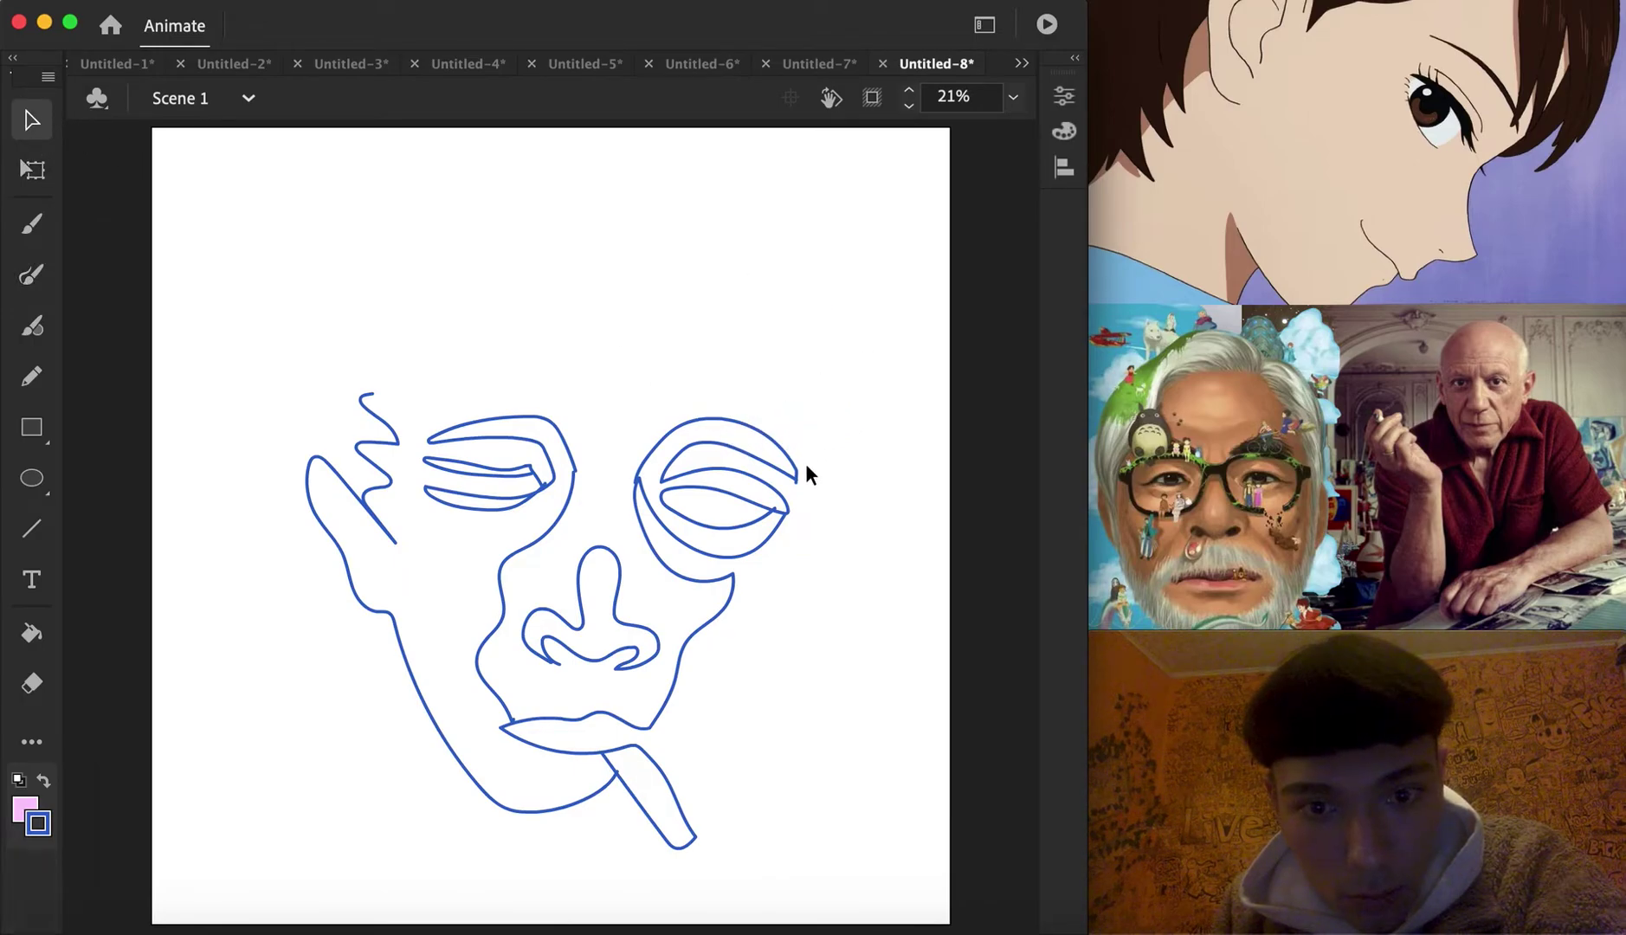
# Redraw the forehead side line and a hairline of long pointed locks joining the remaining zigzag above the ear
pyautogui.click(32, 278)
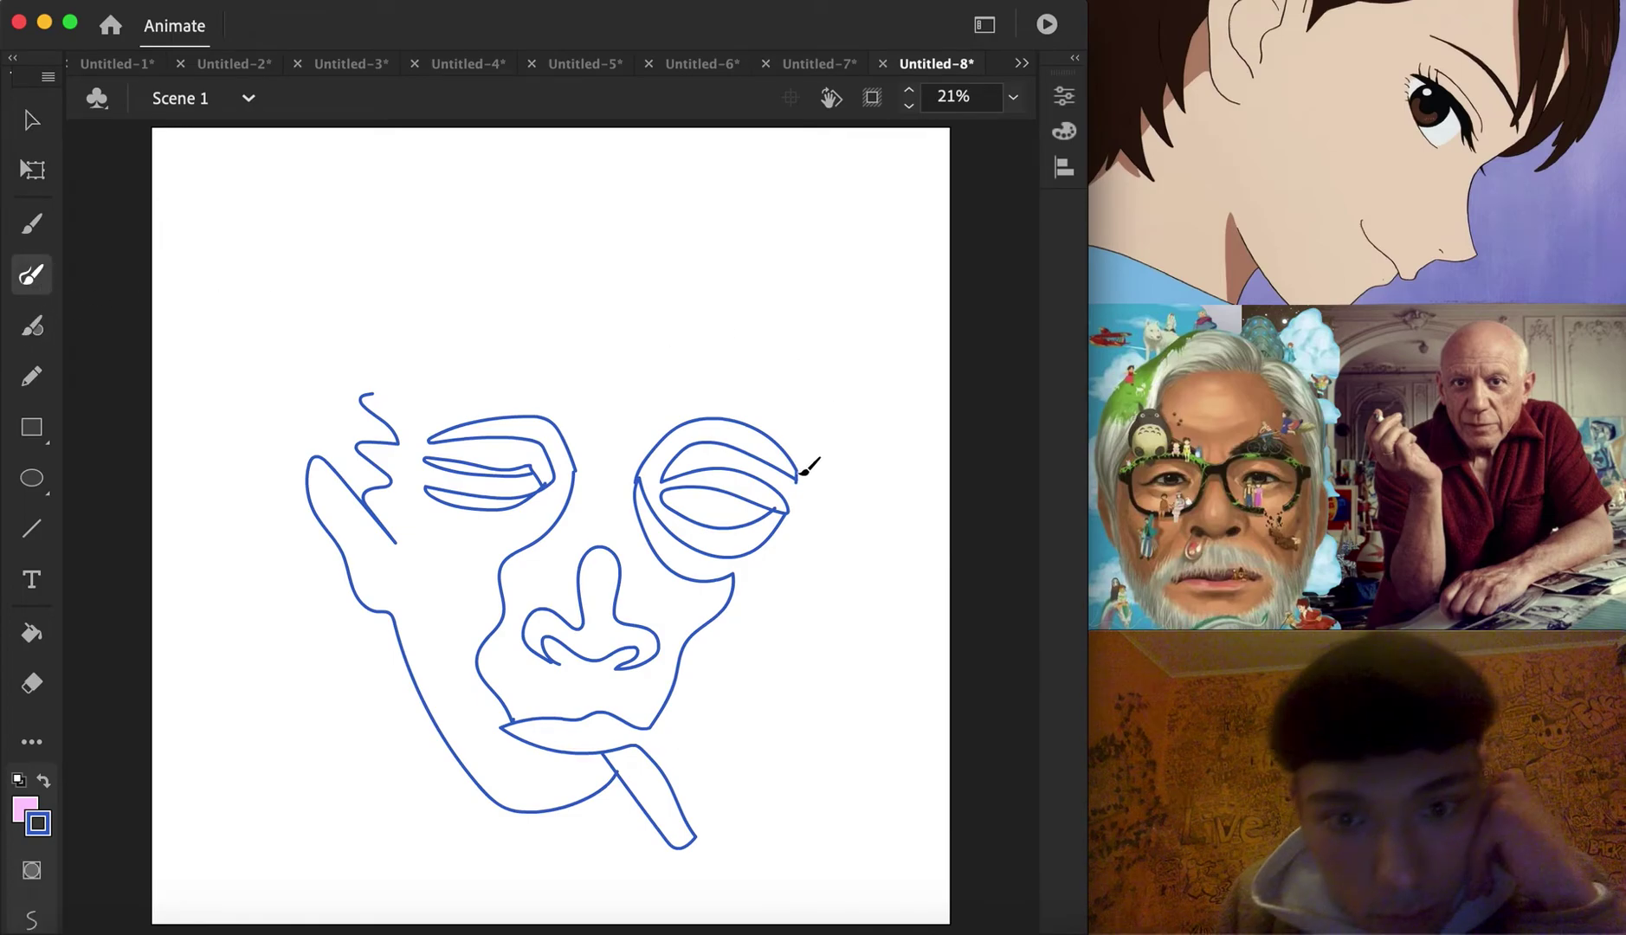
pyautogui.moveTo(795, 482); pyautogui.dragTo(812, 387)
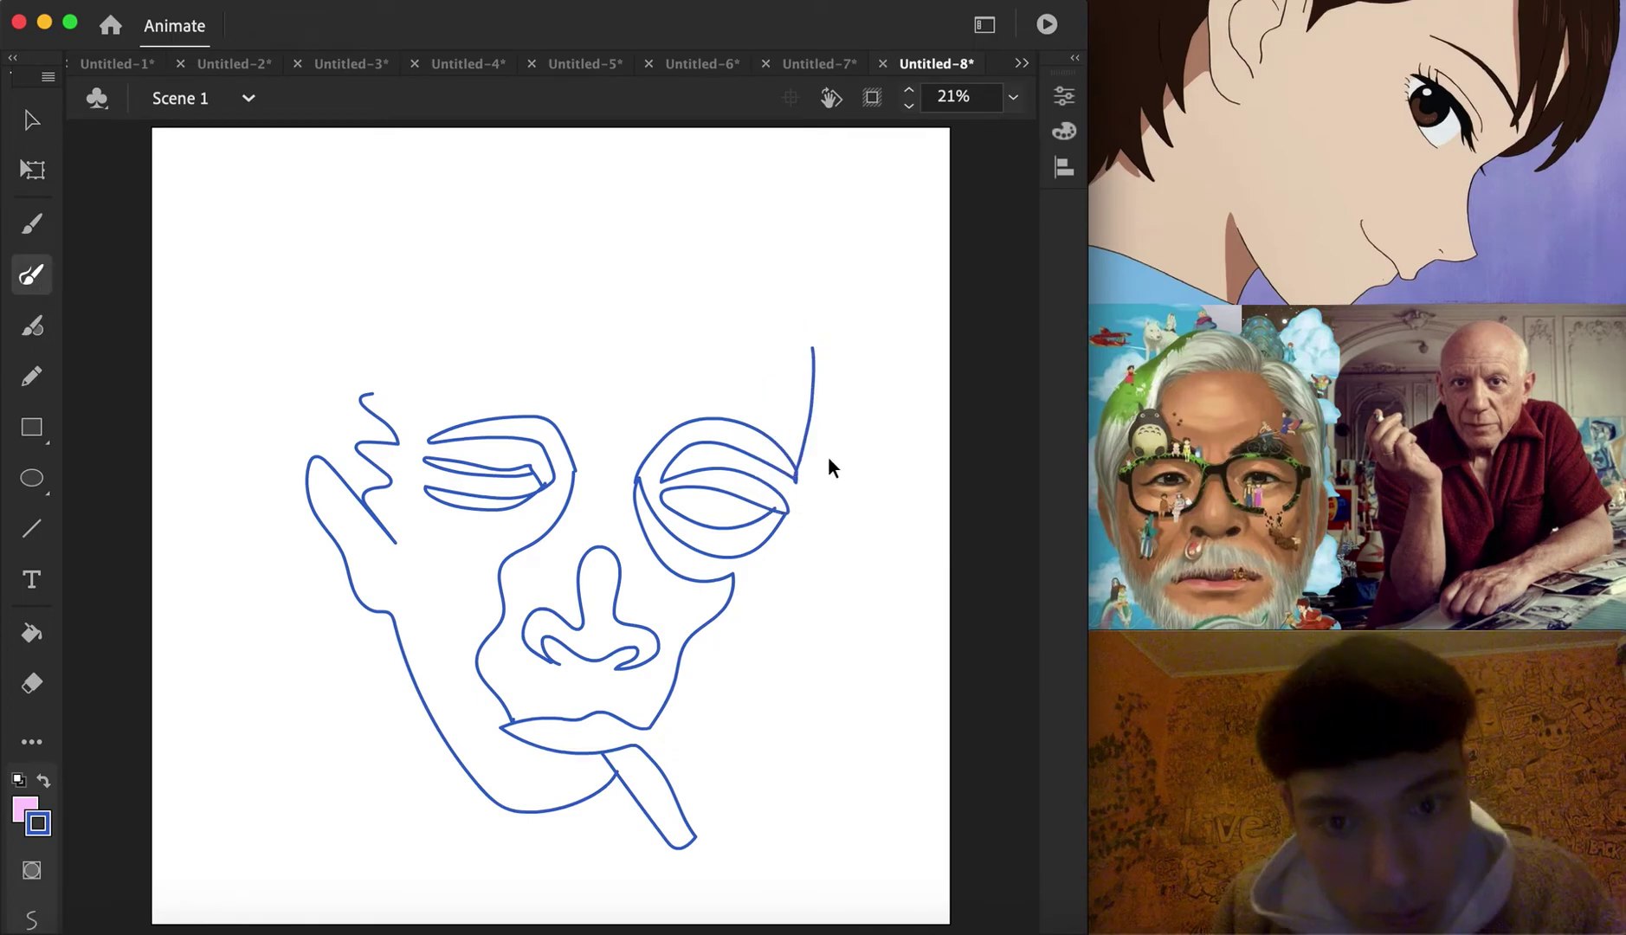
pyautogui.moveTo(801, 476)
pyautogui.mouseDown()
pyautogui.moveTo(785, 331)
pyautogui.moveTo(725, 261)
pyautogui.moveTo(755, 334)
pyautogui.mouseUp()
pyautogui.moveTo(665, 258)
pyautogui.mouseDown()
pyautogui.moveTo(700, 319)
pyautogui.moveTo(602, 249)
pyautogui.moveTo(634, 305)
pyautogui.mouseUp()
pyautogui.moveTo(443, 223); pyautogui.dragTo(583, 318)
pyautogui.moveTo(395, 257); pyautogui.dragTo(508, 326)
pyautogui.moveTo(363, 292)
pyautogui.mouseDown()
pyautogui.moveTo(392, 283)
pyautogui.moveTo(454, 344)
pyautogui.mouseUp()
pyautogui.moveTo(335, 329)
pyautogui.mouseDown()
pyautogui.moveTo(410, 361)
pyautogui.moveTo(408, 381)
pyautogui.moveTo(334, 372)
pyautogui.moveTo(382, 394)
pyautogui.mouseUp()
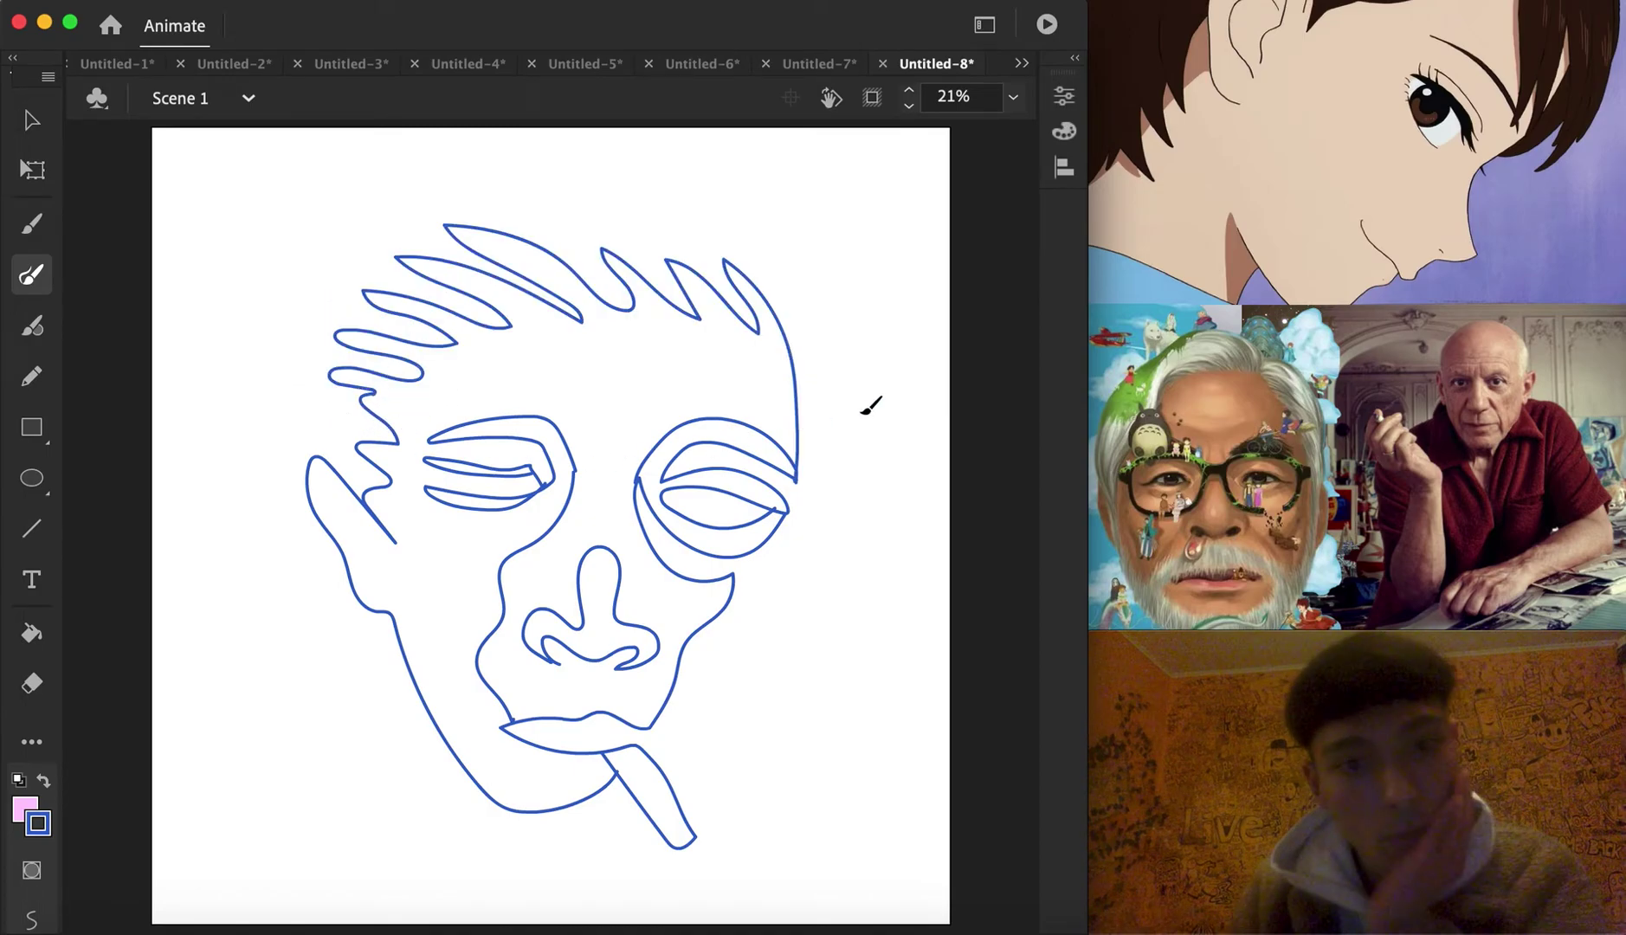
# Draw the outer hair contour over the head, with long strands hanging down on both sides of the face
pyautogui.moveTo(726, 198)
pyautogui.mouseDown()
pyautogui.moveTo(802, 267)
pyautogui.moveTo(840, 430)
pyautogui.moveTo(802, 774)
pyautogui.moveTo(777, 543)
pyautogui.mouseUp()
pyautogui.press('super+z')
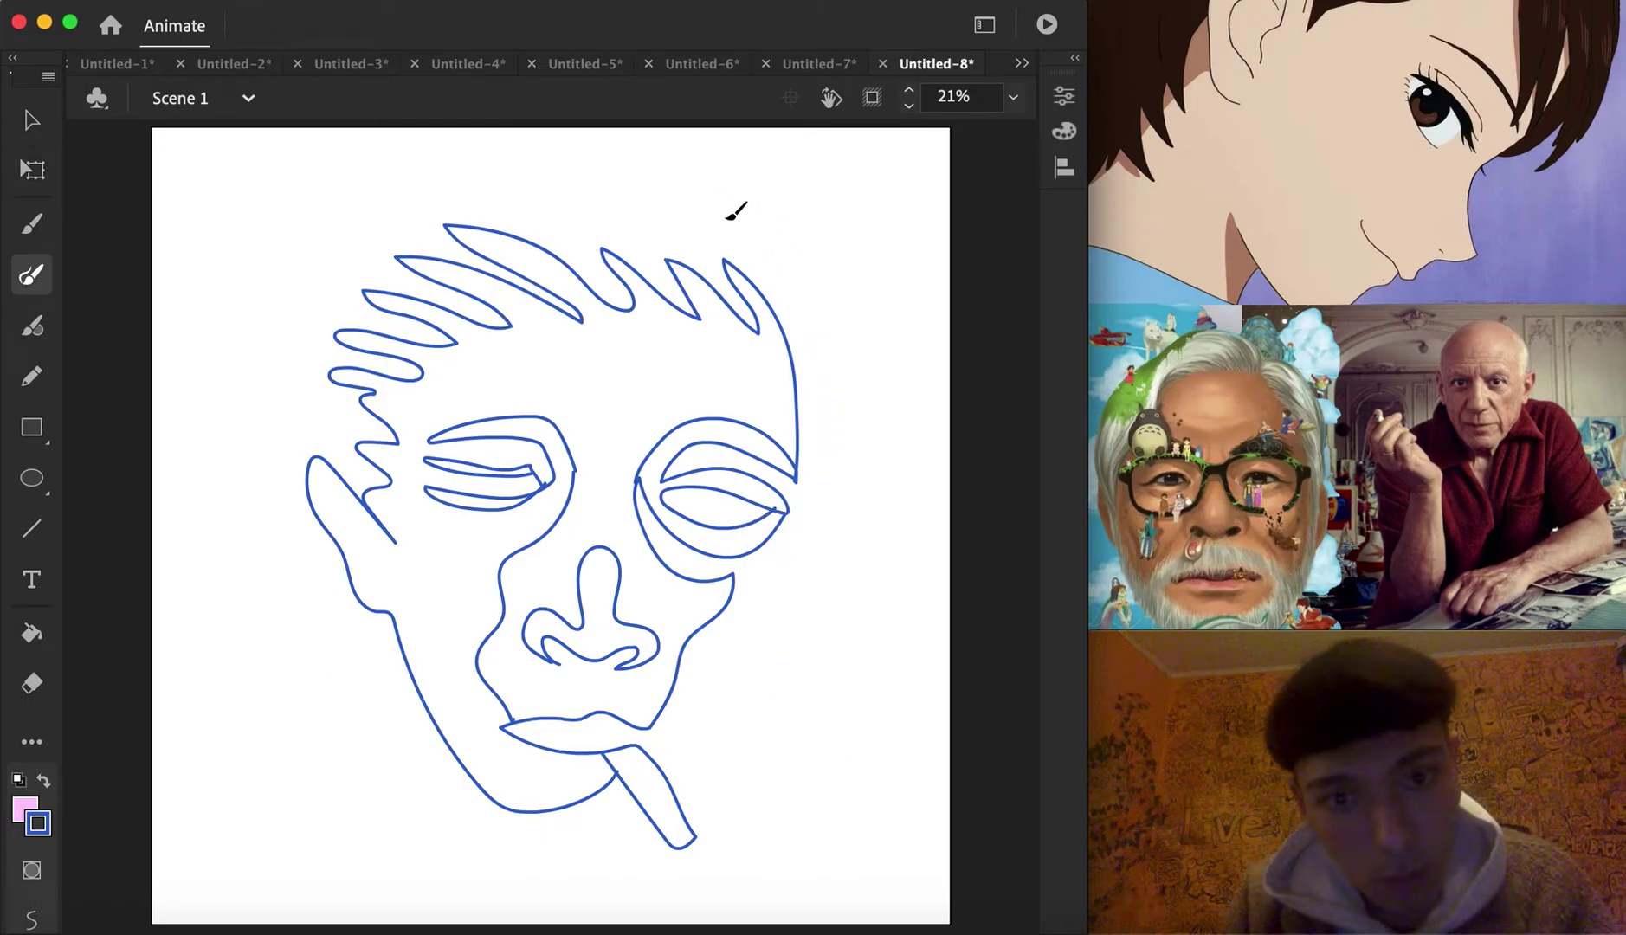
pyautogui.moveTo(790, 336)
pyautogui.mouseDown()
pyautogui.moveTo(735, 239)
pyautogui.moveTo(647, 182)
pyautogui.moveTo(463, 160)
pyautogui.moveTo(365, 186)
pyautogui.moveTo(307, 268)
pyautogui.moveTo(272, 365)
pyautogui.moveTo(282, 657)
pyautogui.moveTo(250, 786)
pyautogui.moveTo(288, 716)
pyautogui.moveTo(300, 595)
pyautogui.moveTo(309, 651)
pyautogui.moveTo(286, 787)
pyautogui.moveTo(322, 737)
pyautogui.moveTo(350, 625)
pyautogui.moveTo(350, 770)
pyautogui.moveTo(375, 652)
pyautogui.moveTo(376, 725)
pyautogui.moveTo(394, 723)
pyautogui.moveTo(407, 660)
pyautogui.mouseUp()
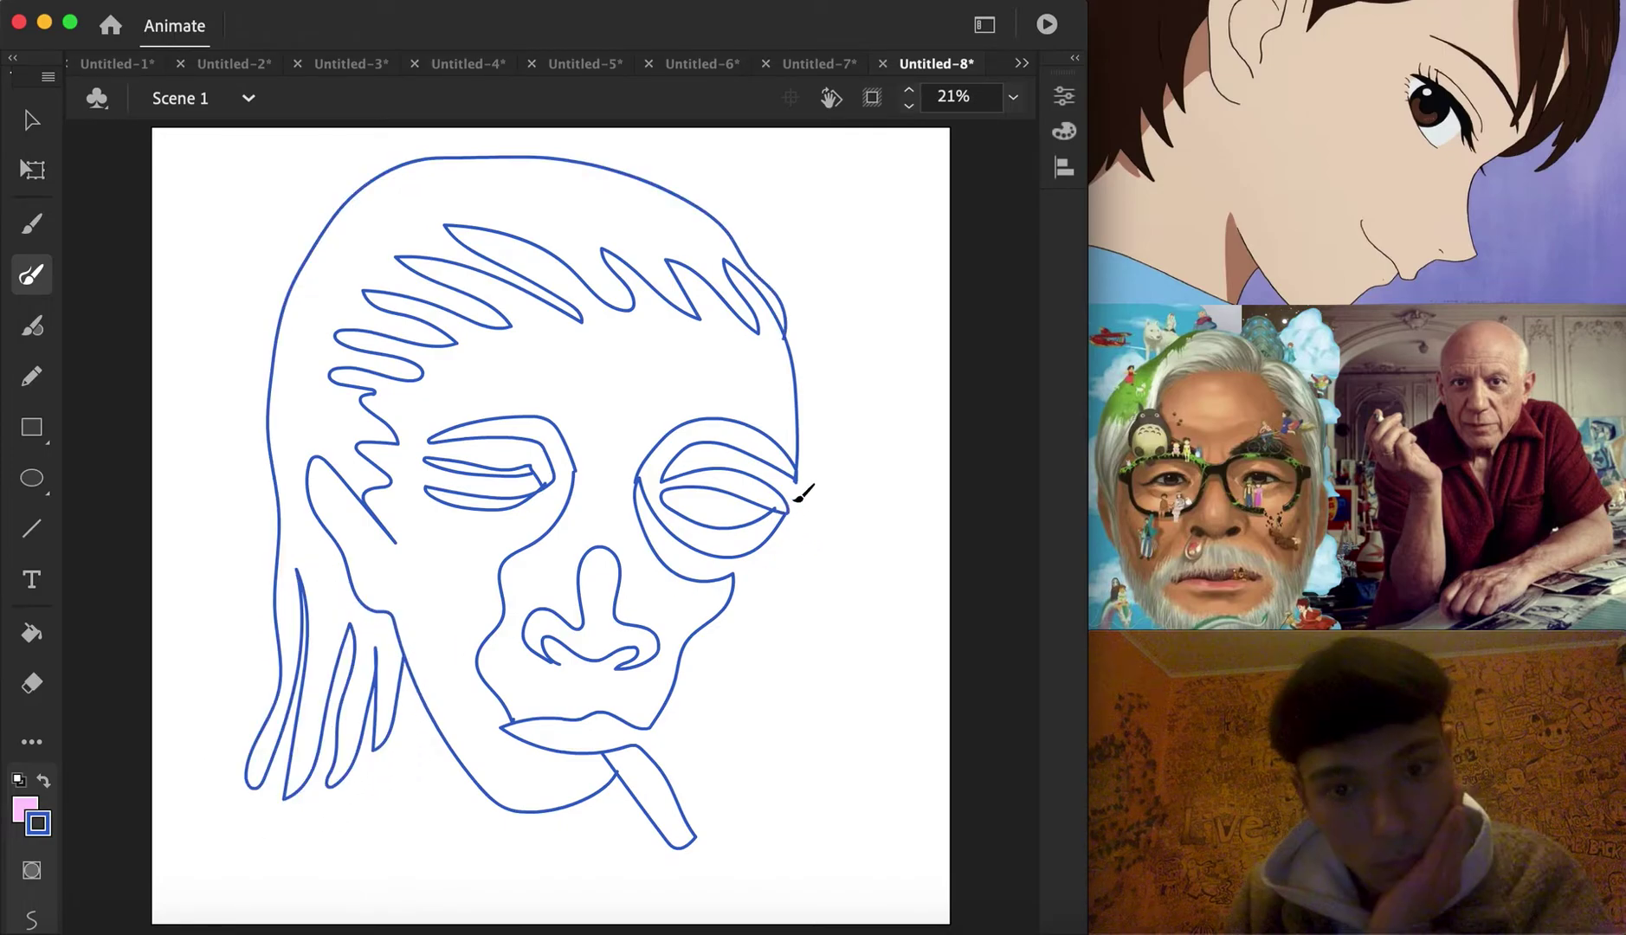
pyautogui.moveTo(795, 490)
pyautogui.mouseDown()
pyautogui.moveTo(767, 759)
pyautogui.moveTo(741, 737)
pyautogui.moveTo(765, 551)
pyautogui.moveTo(692, 763)
pyautogui.moveTo(701, 637)
pyautogui.mouseUp()
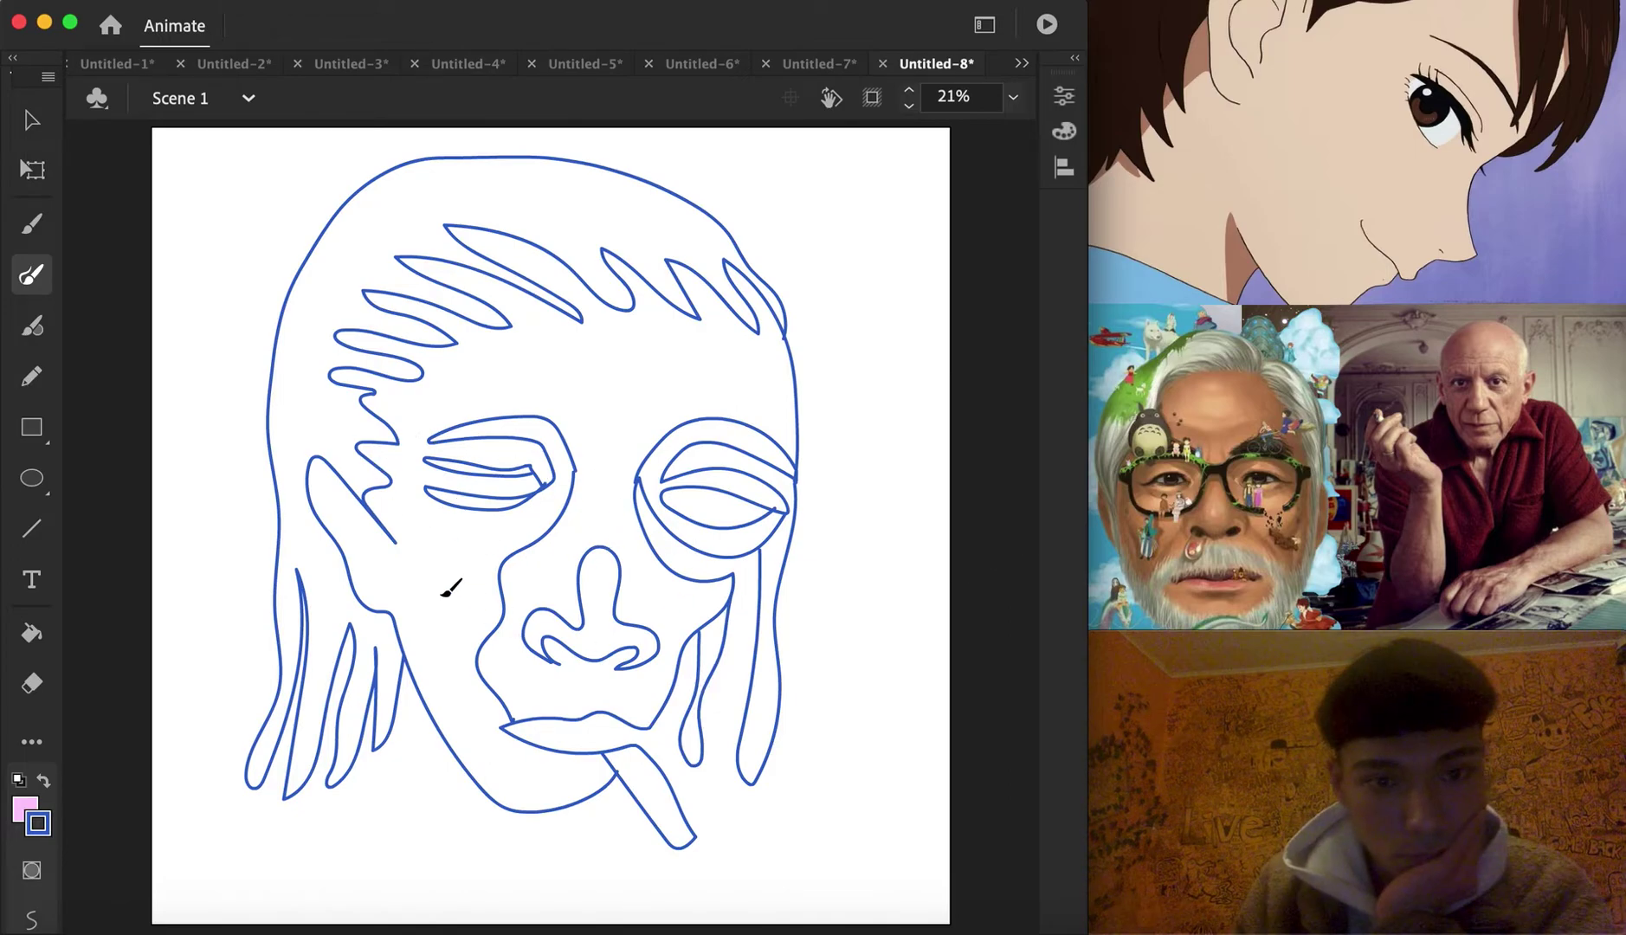
# Fill the skin around the right-hand eye with light blue #6699FF, then try the same fill on the left-hand eyelid and undo it
pyautogui.click(25, 124)
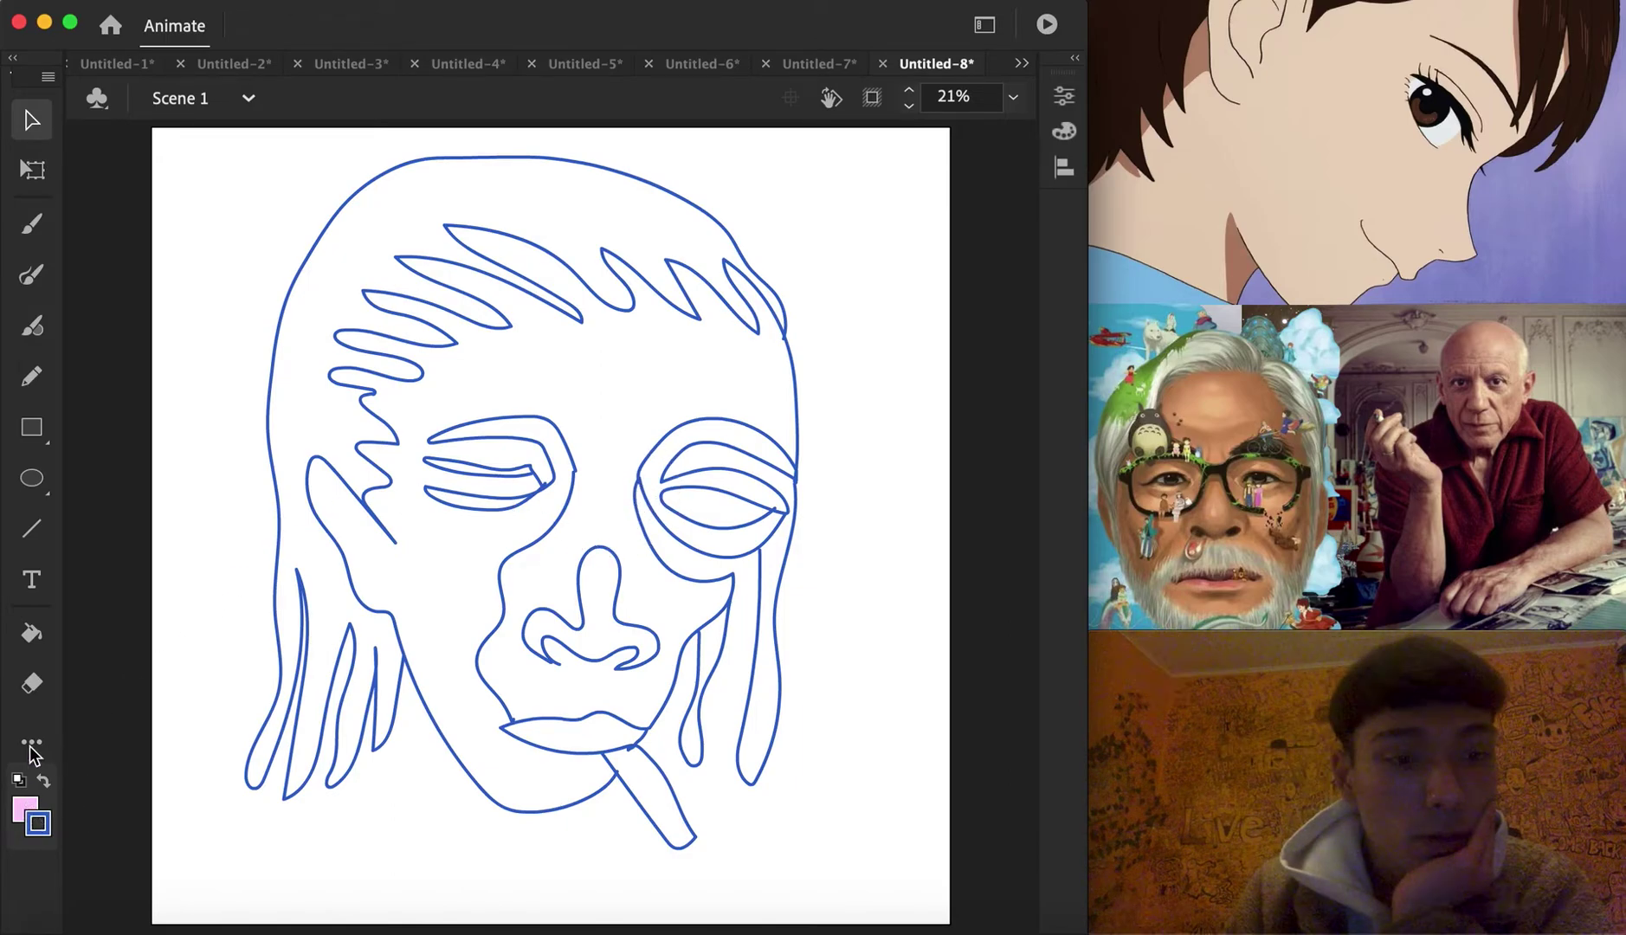
pyautogui.click(39, 641)
pyautogui.press('XF86MonBrightnessDown')
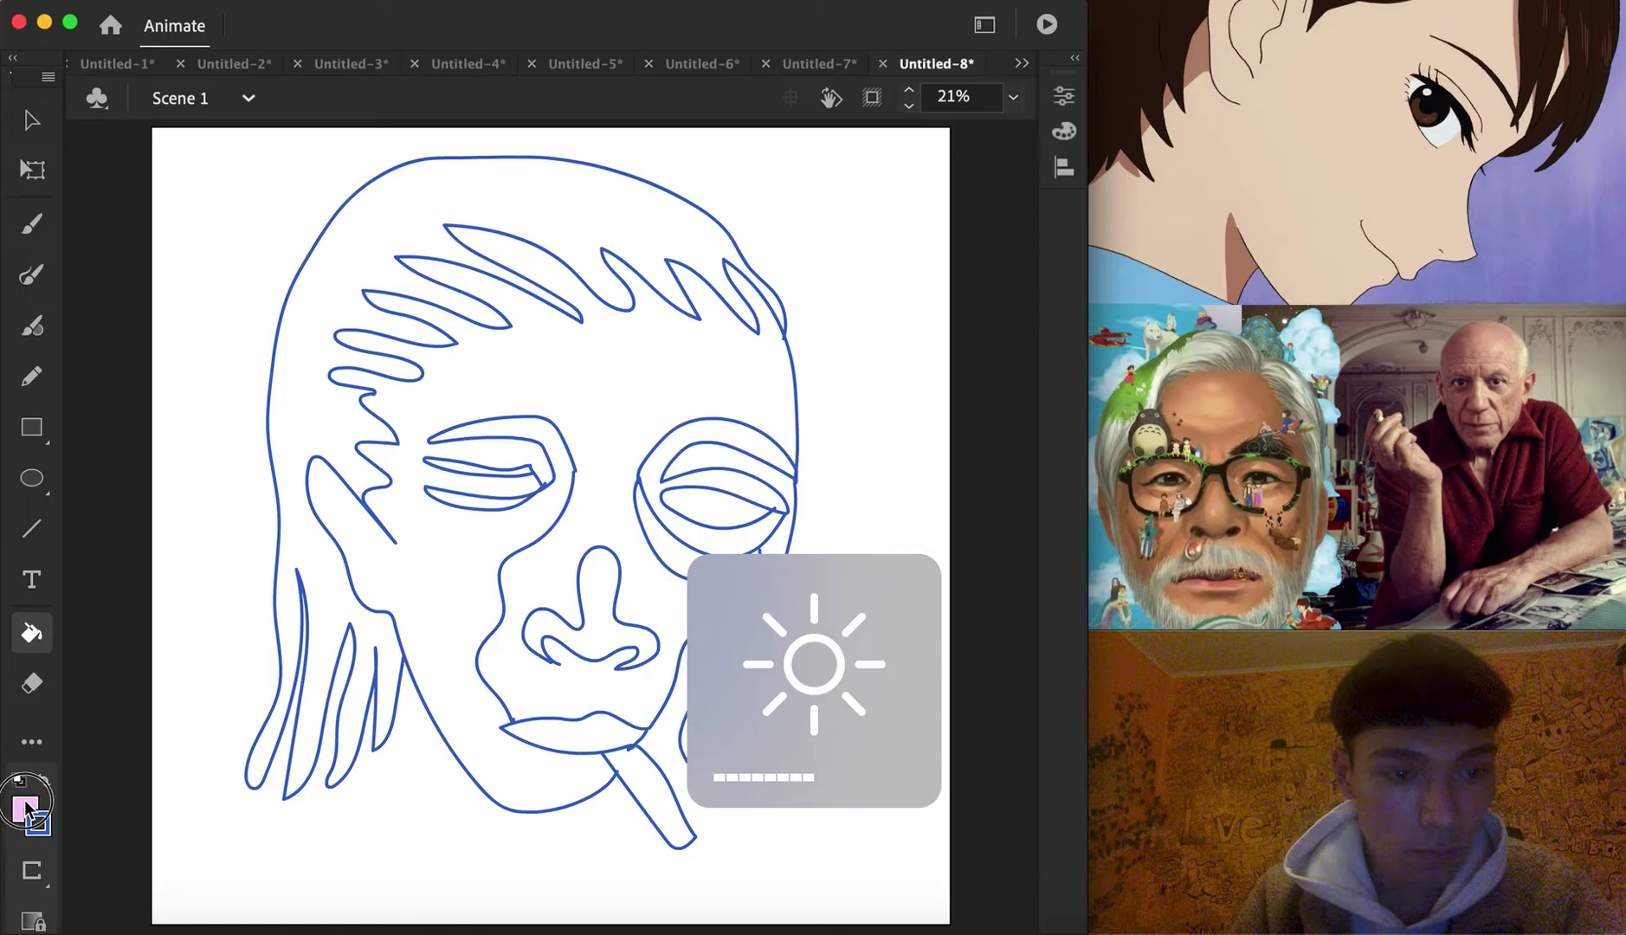
pyautogui.click(26, 812)
pyautogui.click(439, 610)
pyautogui.press('XF86MonBrightnessUp')
pyautogui.click(675, 457)
pyautogui.click(528, 442)
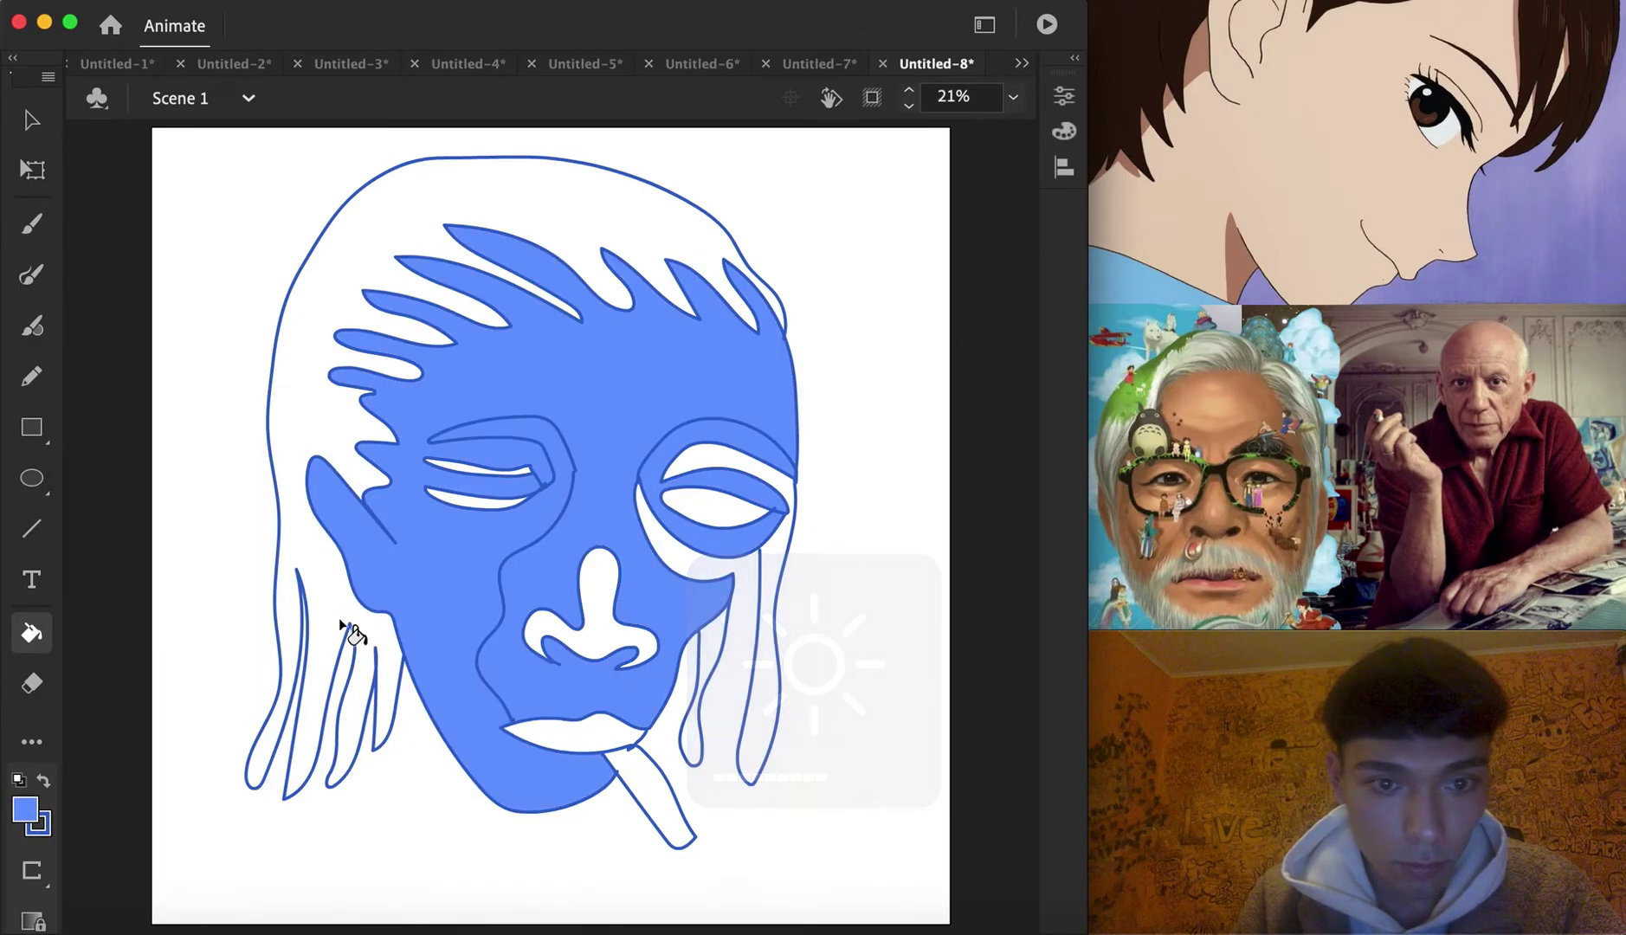
pyautogui.press('super+z')
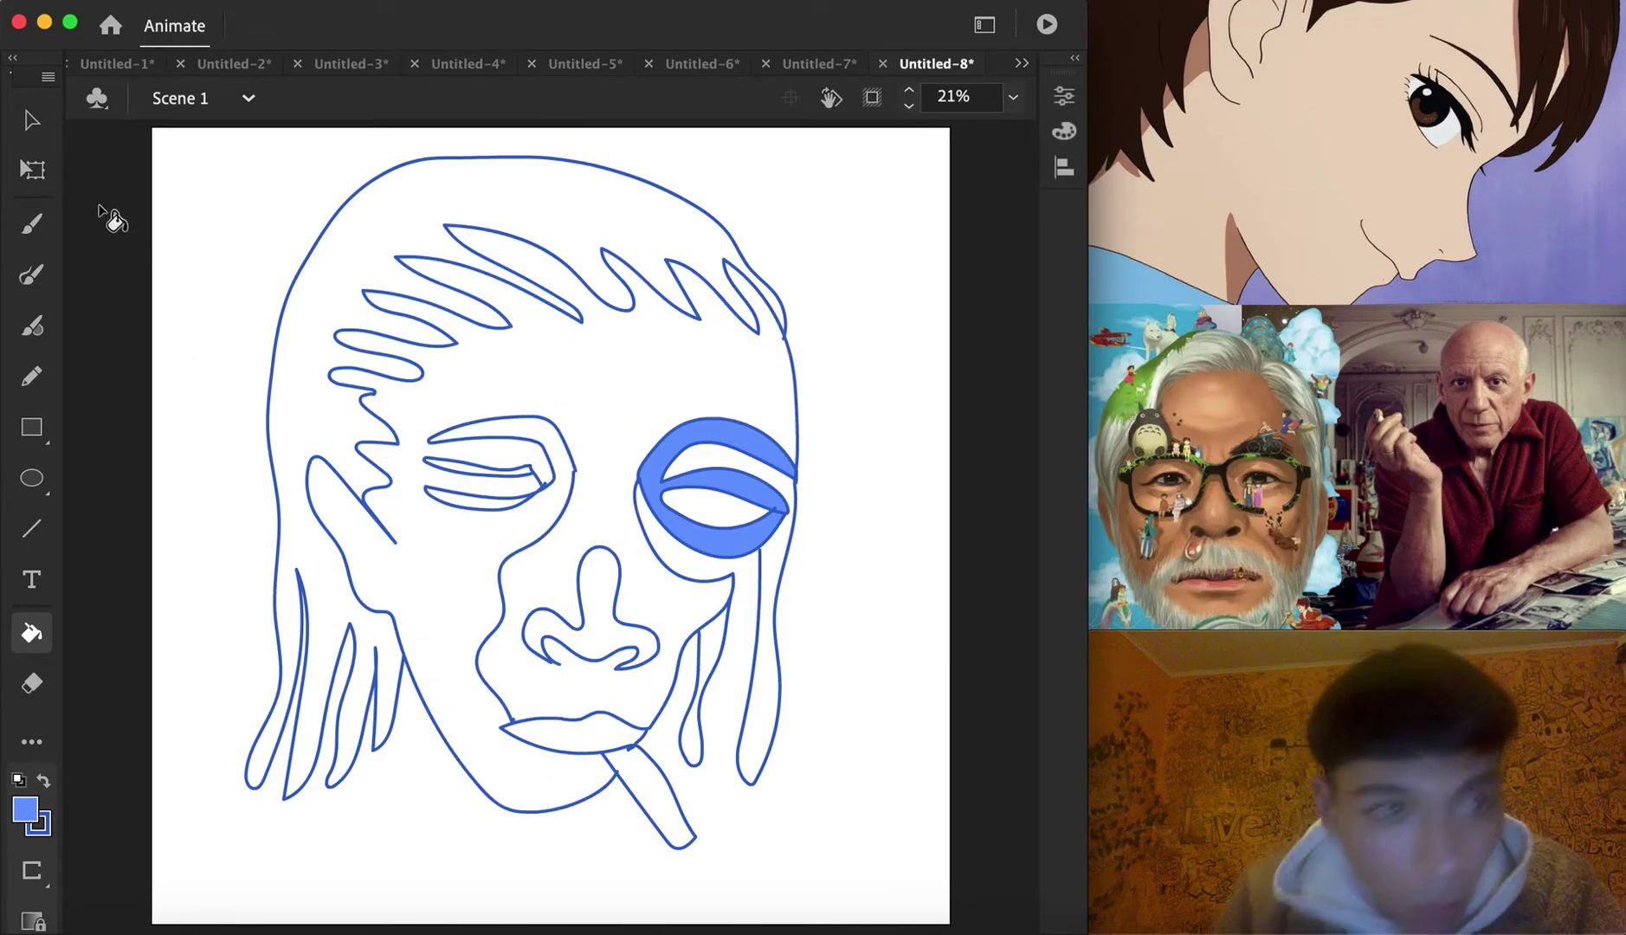
# Extend the left-hand brow line to meet the zigzag hairline and fill the shaded left-hand side of the face with the light blue
pyautogui.click(50, 130)
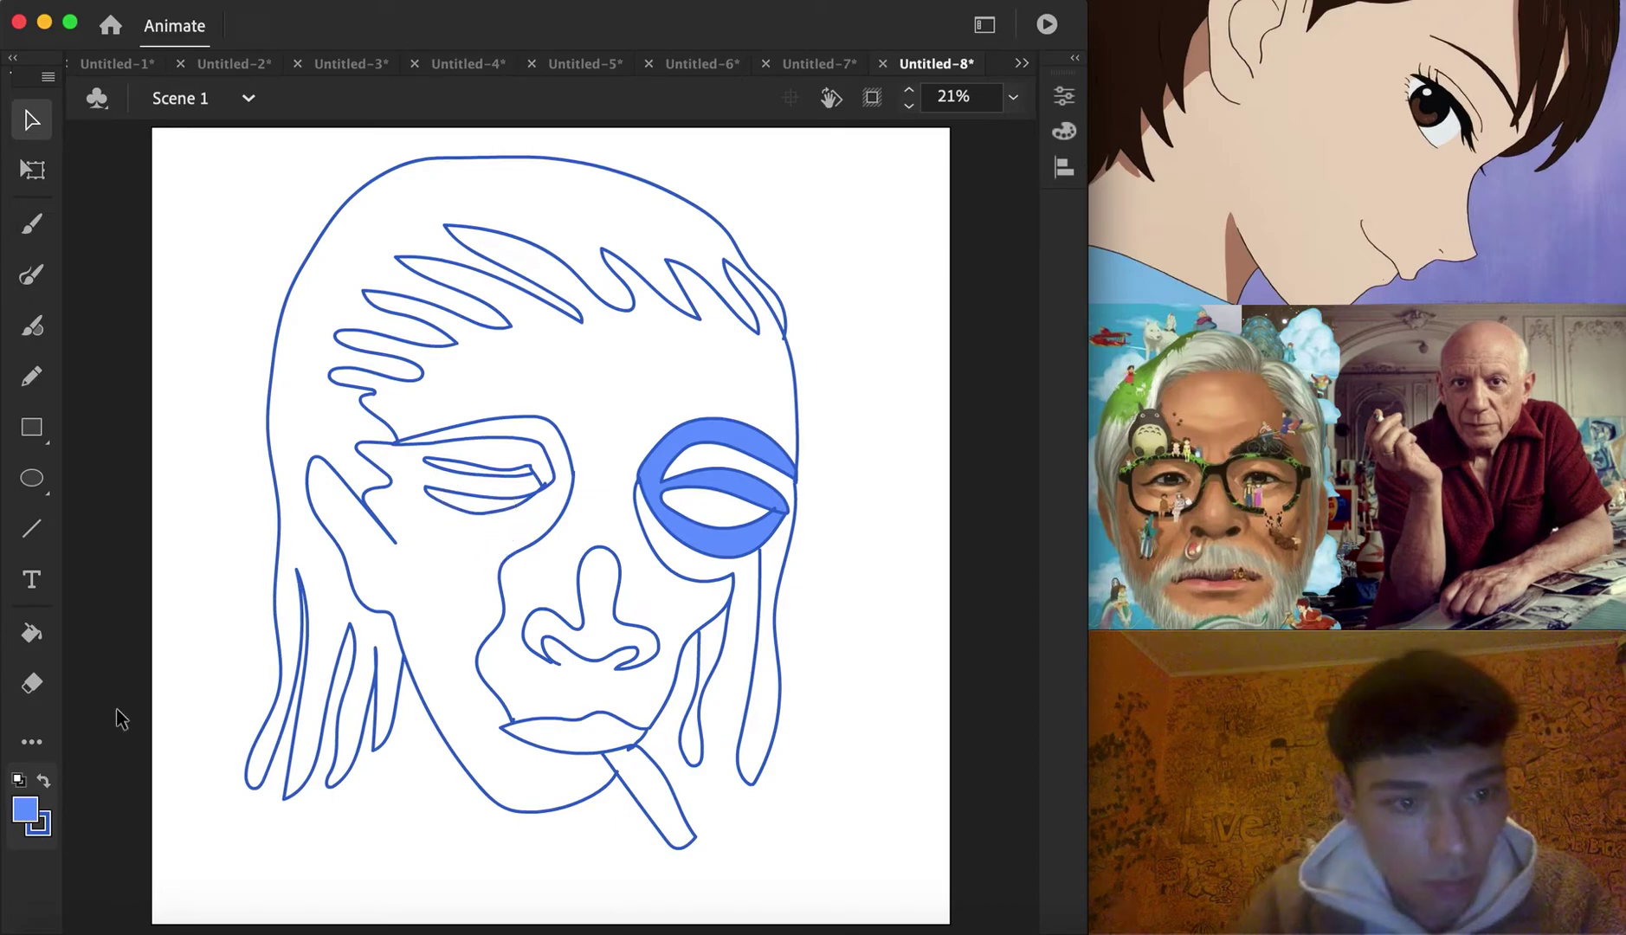
pyautogui.click(49, 636)
pyautogui.click(531, 433)
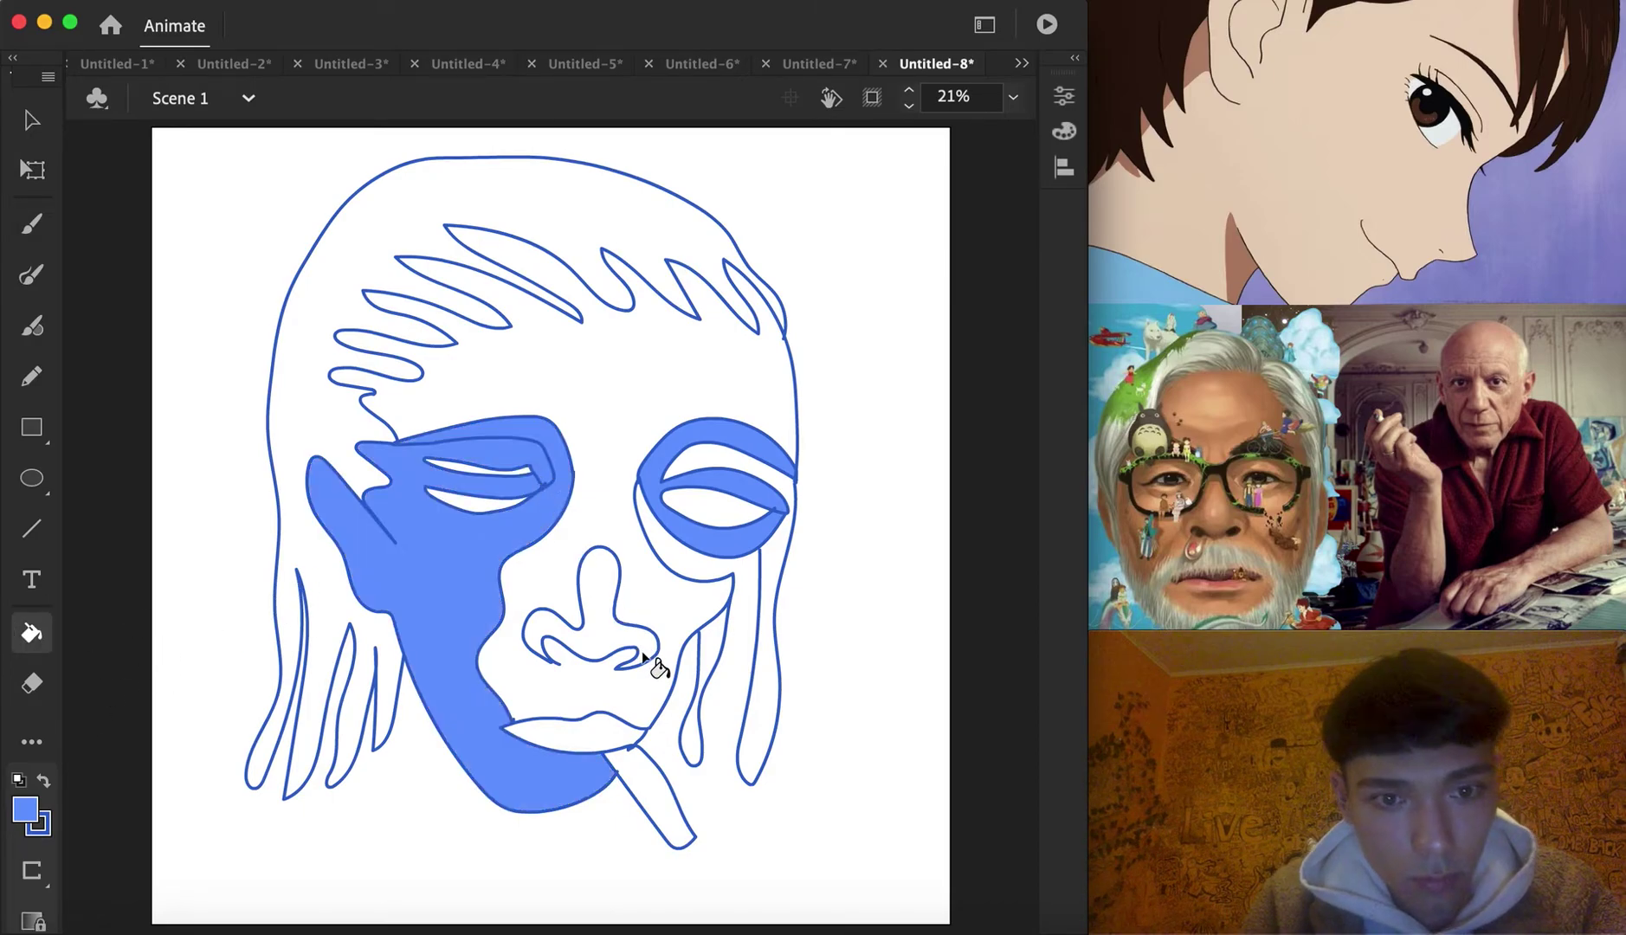
# Fill both eyes and the central forehead, nose-bridge and mouth area of the face with dark navy blue
pyautogui.click(24, 812)
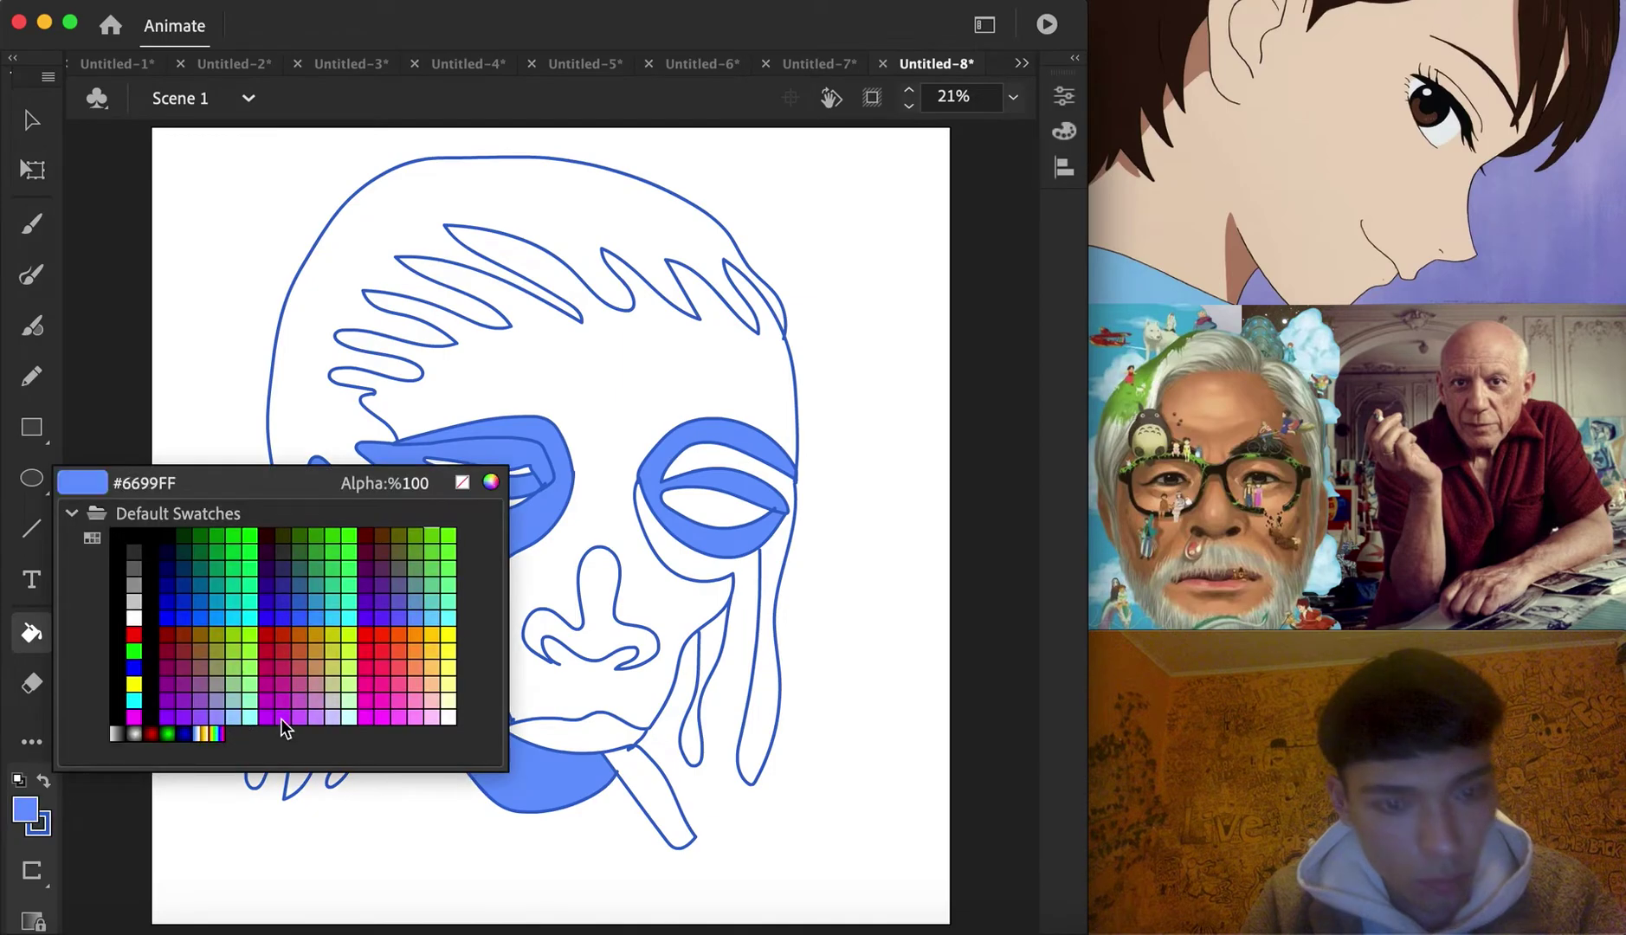
pyautogui.press('F1')
pyautogui.click(169, 582)
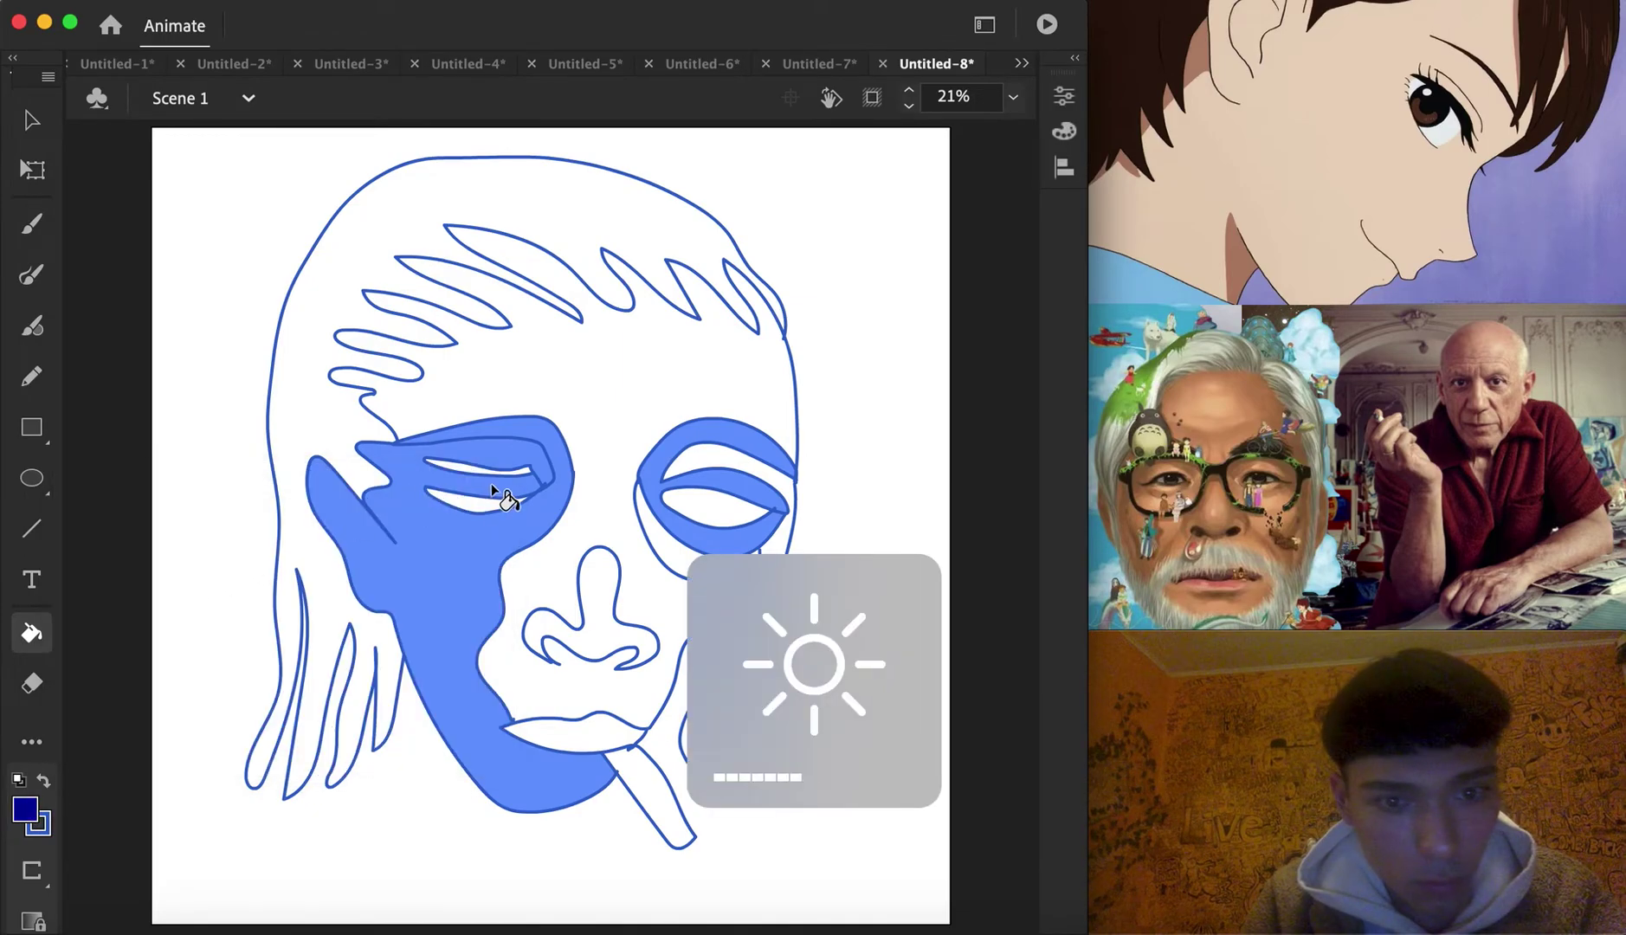
pyautogui.click(485, 502)
pyautogui.click(481, 469)
pyautogui.click(702, 520)
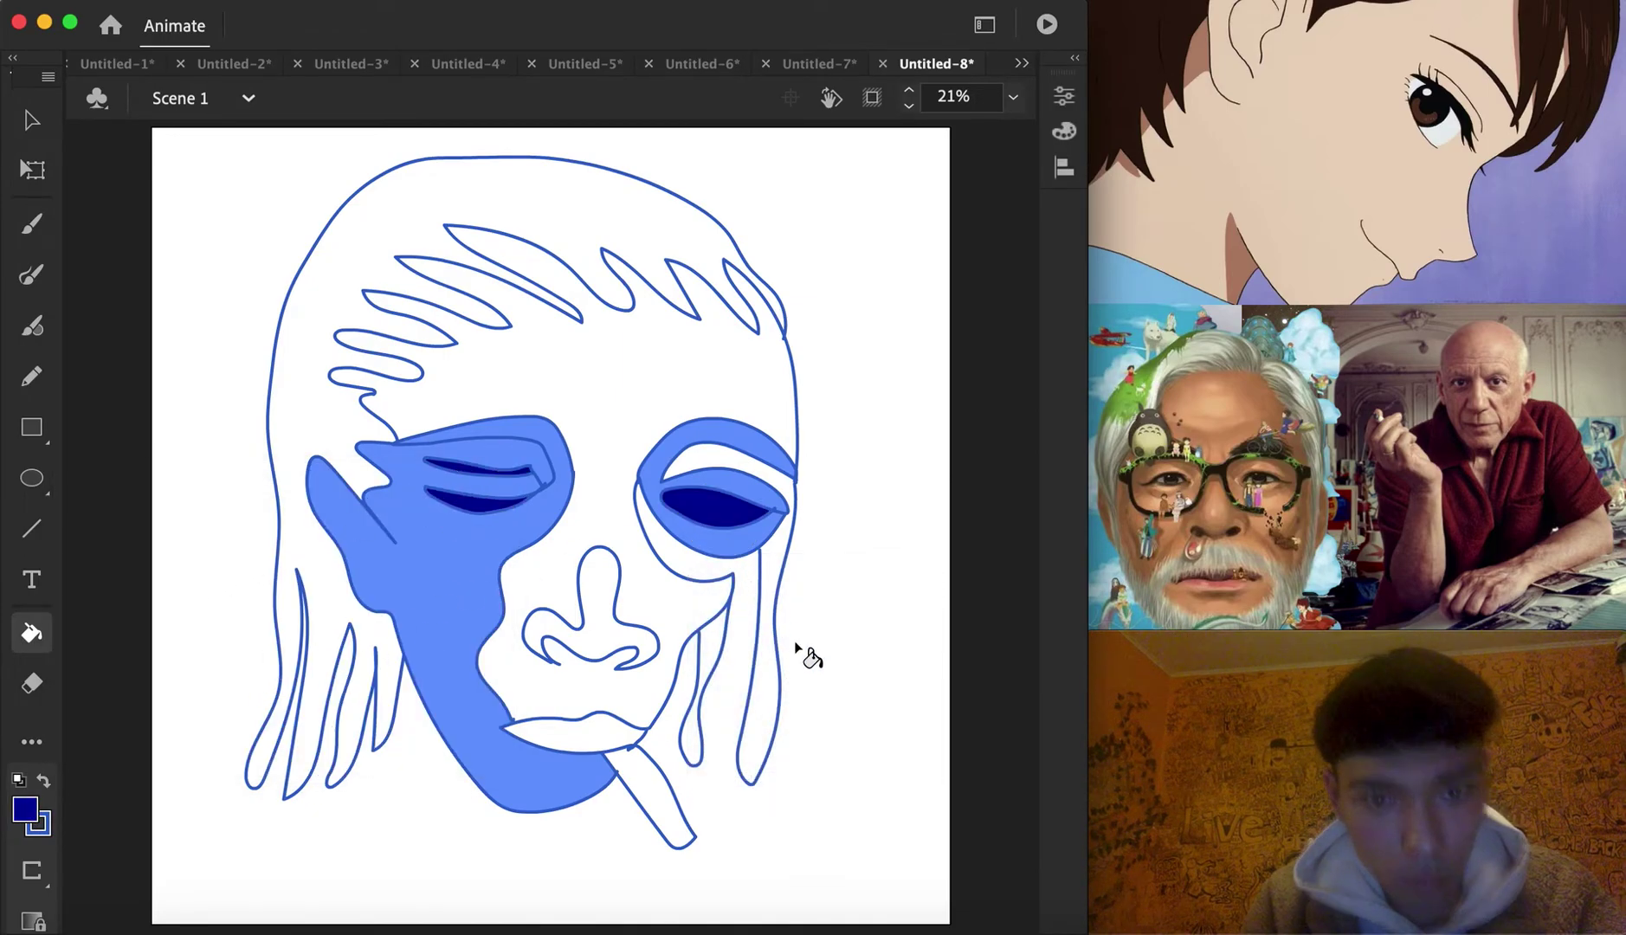
pyautogui.click(604, 396)
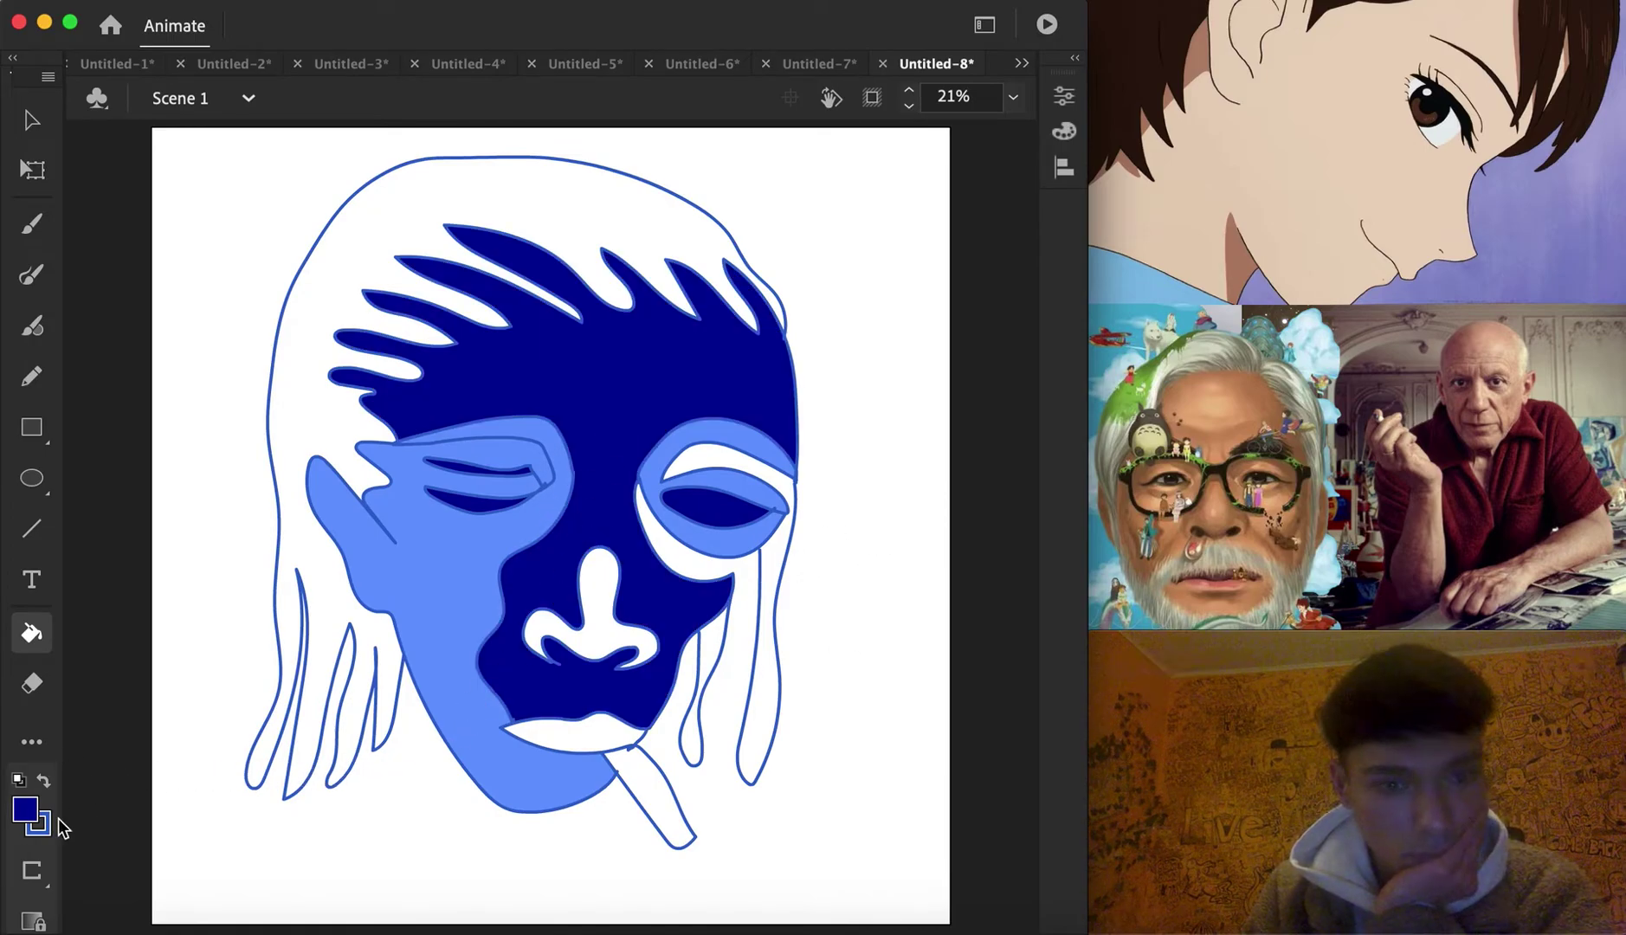
# Fill the main hair mass and the short strand beside the right-hand cheek with teal blue
pyautogui.click(26, 810)
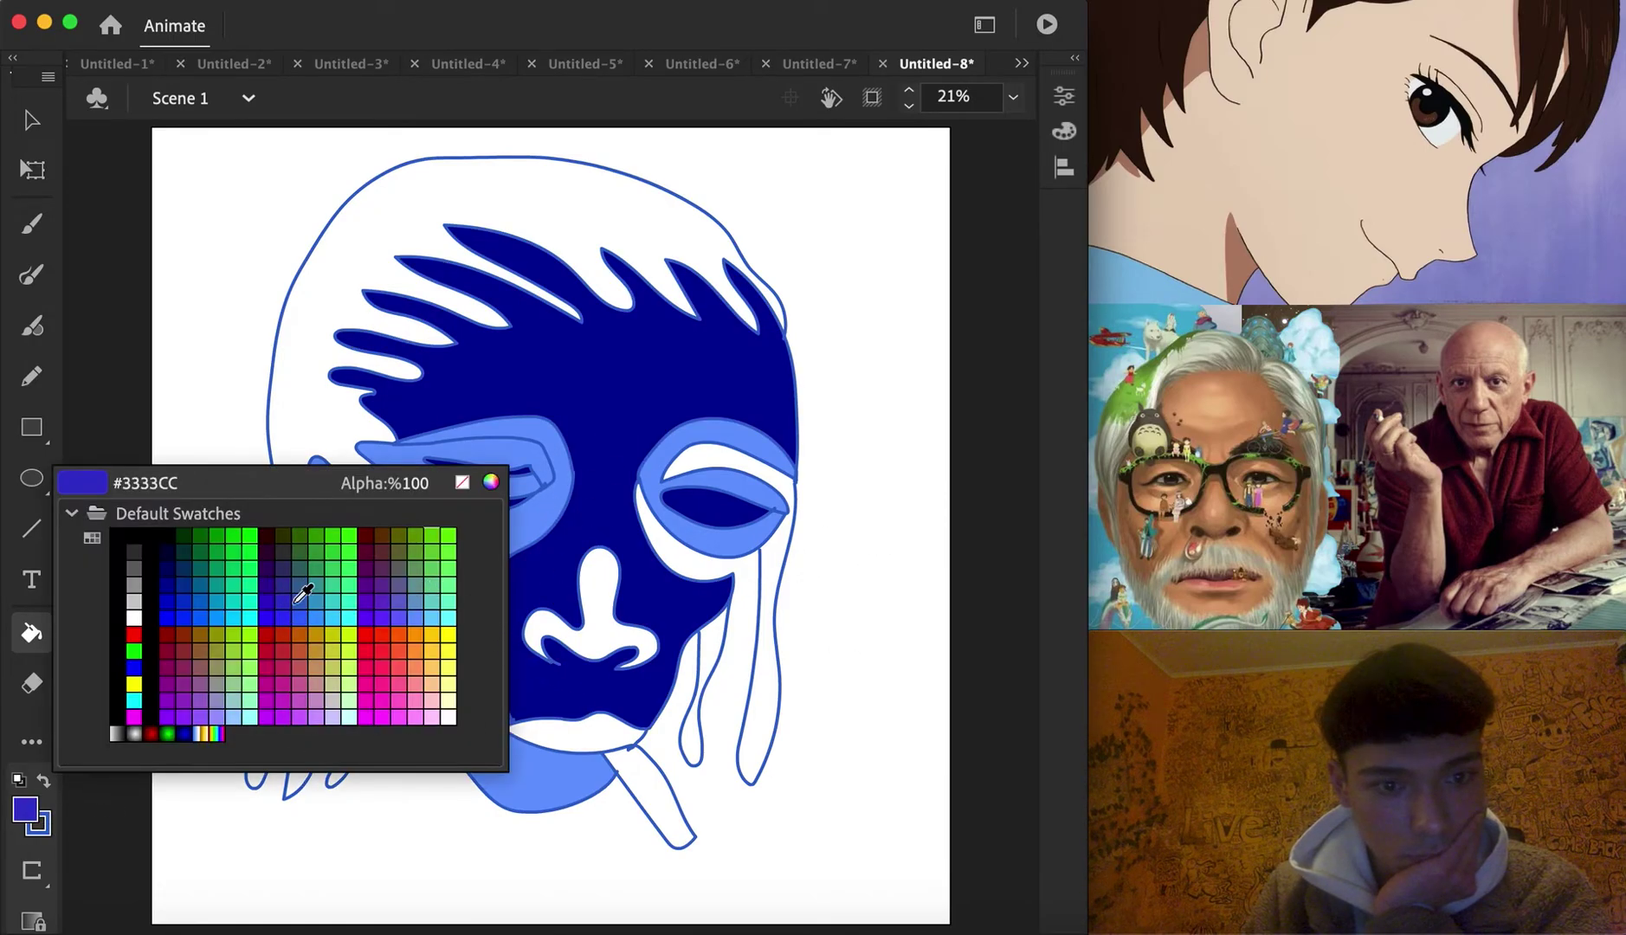
pyautogui.click(327, 591)
pyautogui.click(712, 639)
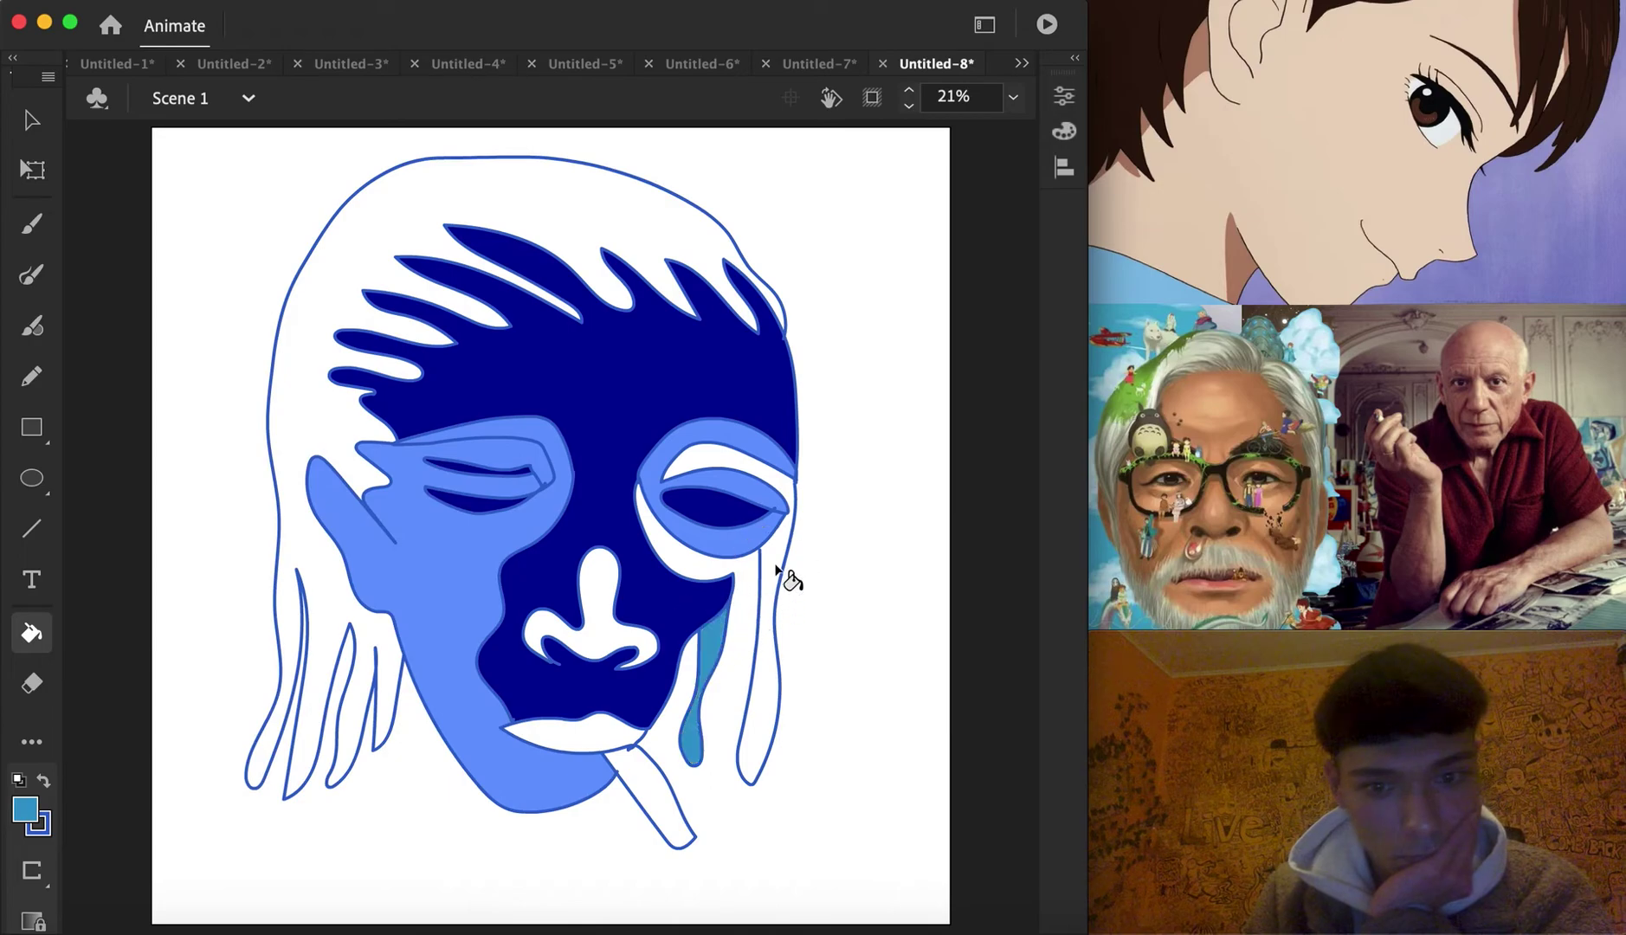
pyautogui.click(309, 289)
# Close the outline of the long right-hand hair strand and fill the strand, the right-hand upper eyelid and the lips with the teal blue
pyautogui.click(32, 121)
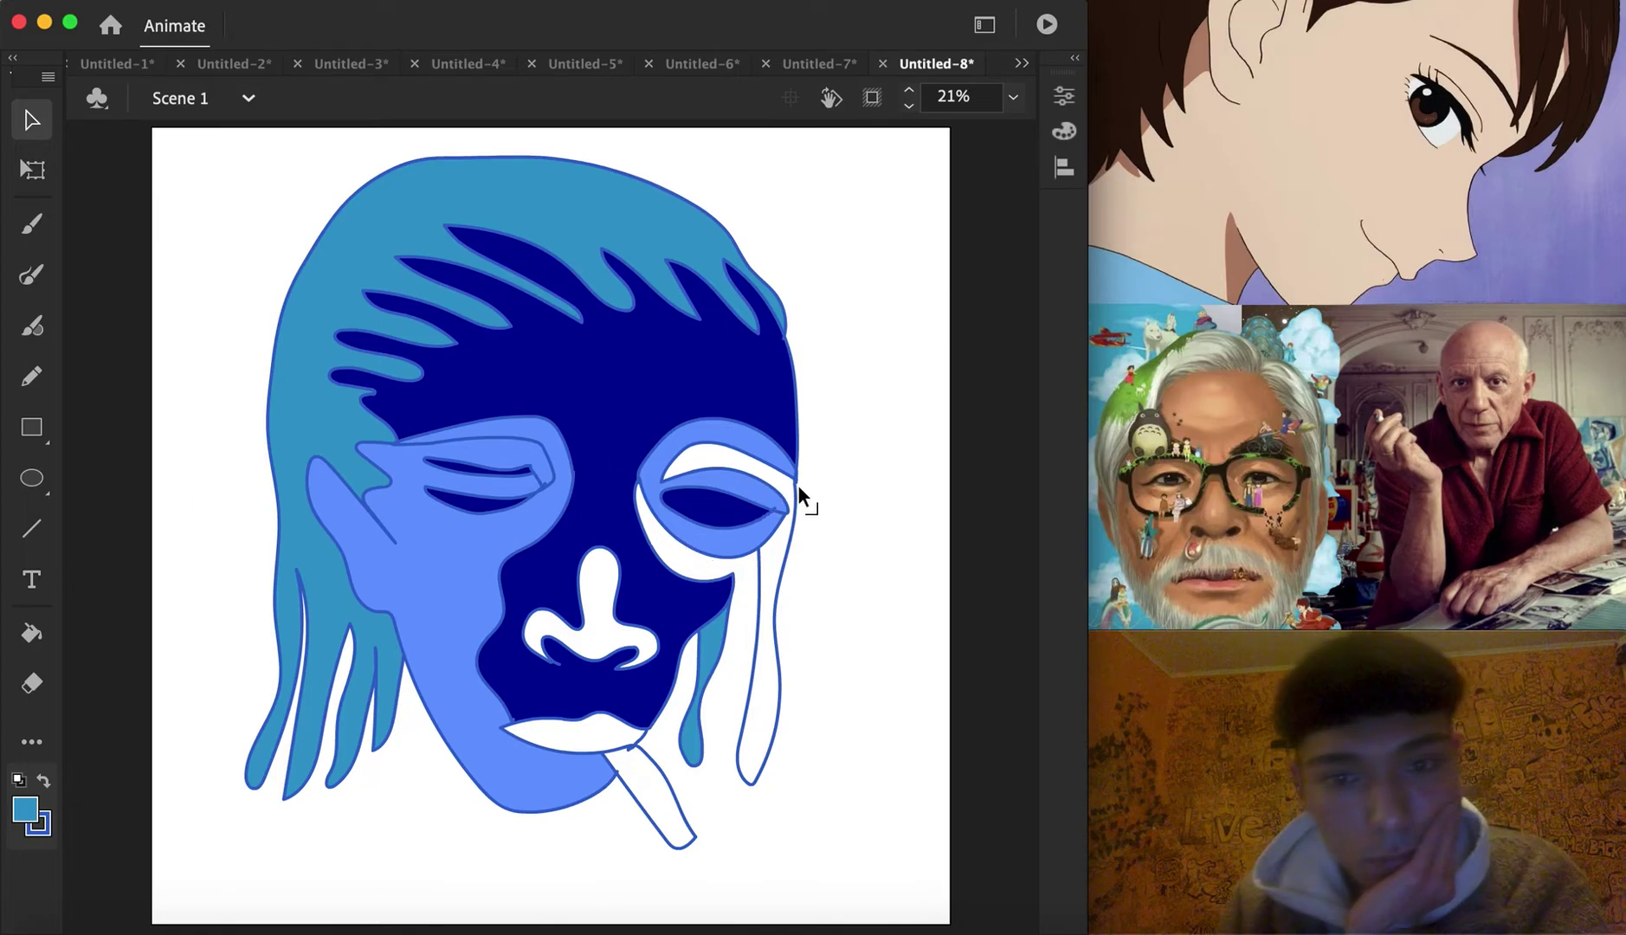
pyautogui.click(42, 637)
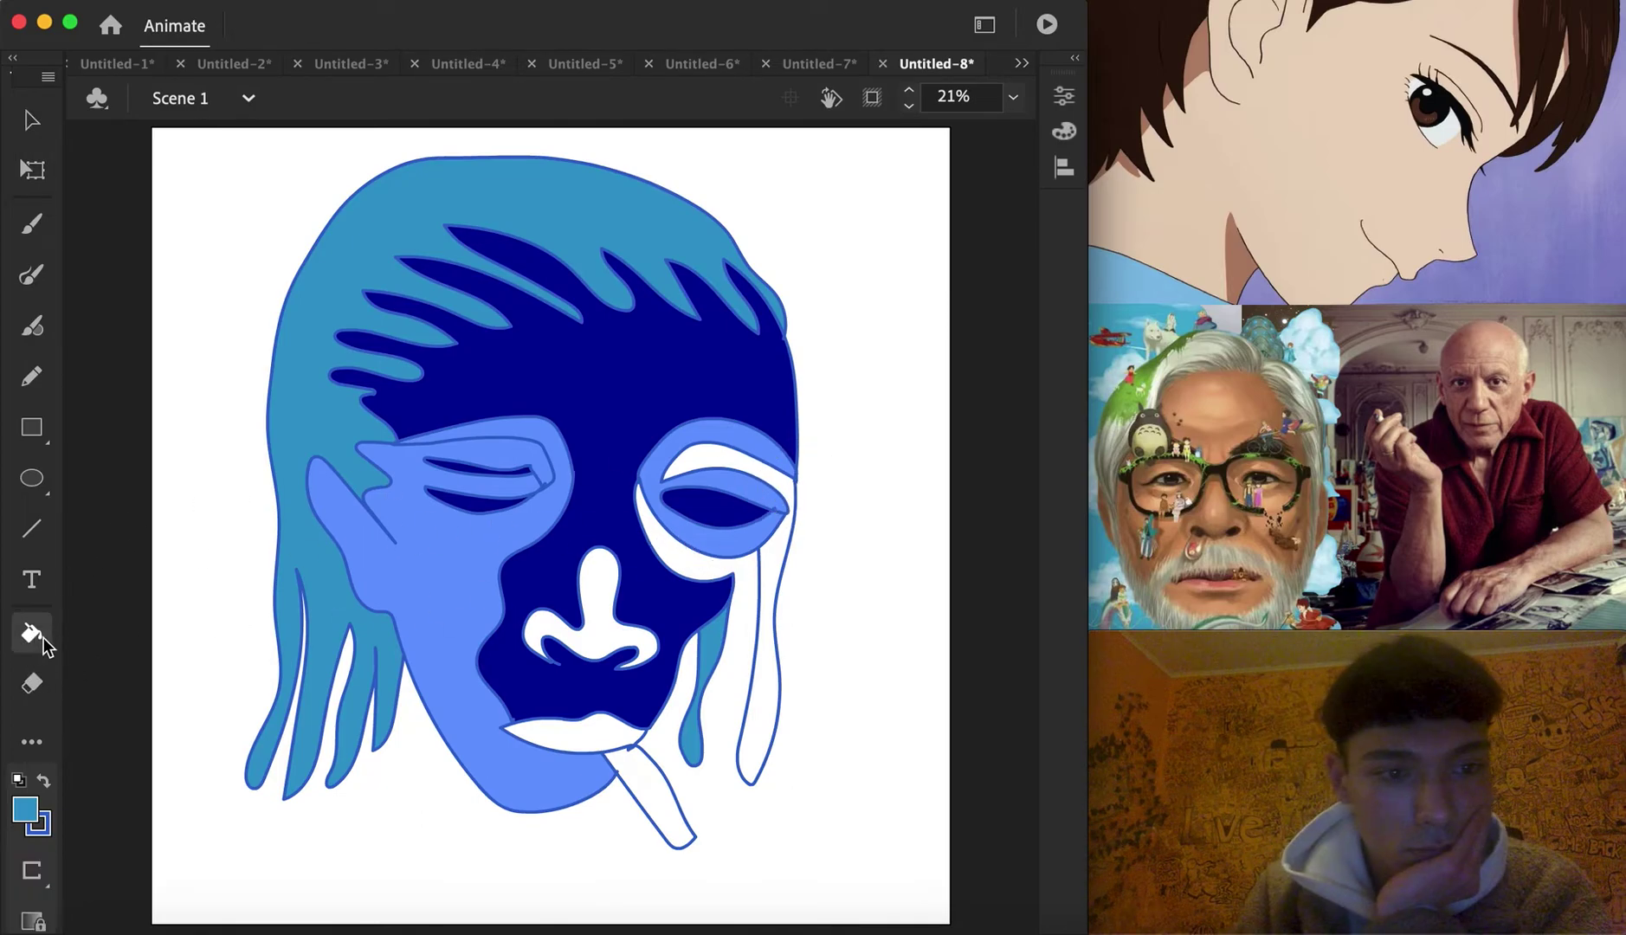
pyautogui.click(768, 570)
pyautogui.click(551, 733)
# Fill the nose with a medium blue brighter than the surrounding navy
pyautogui.click(25, 810)
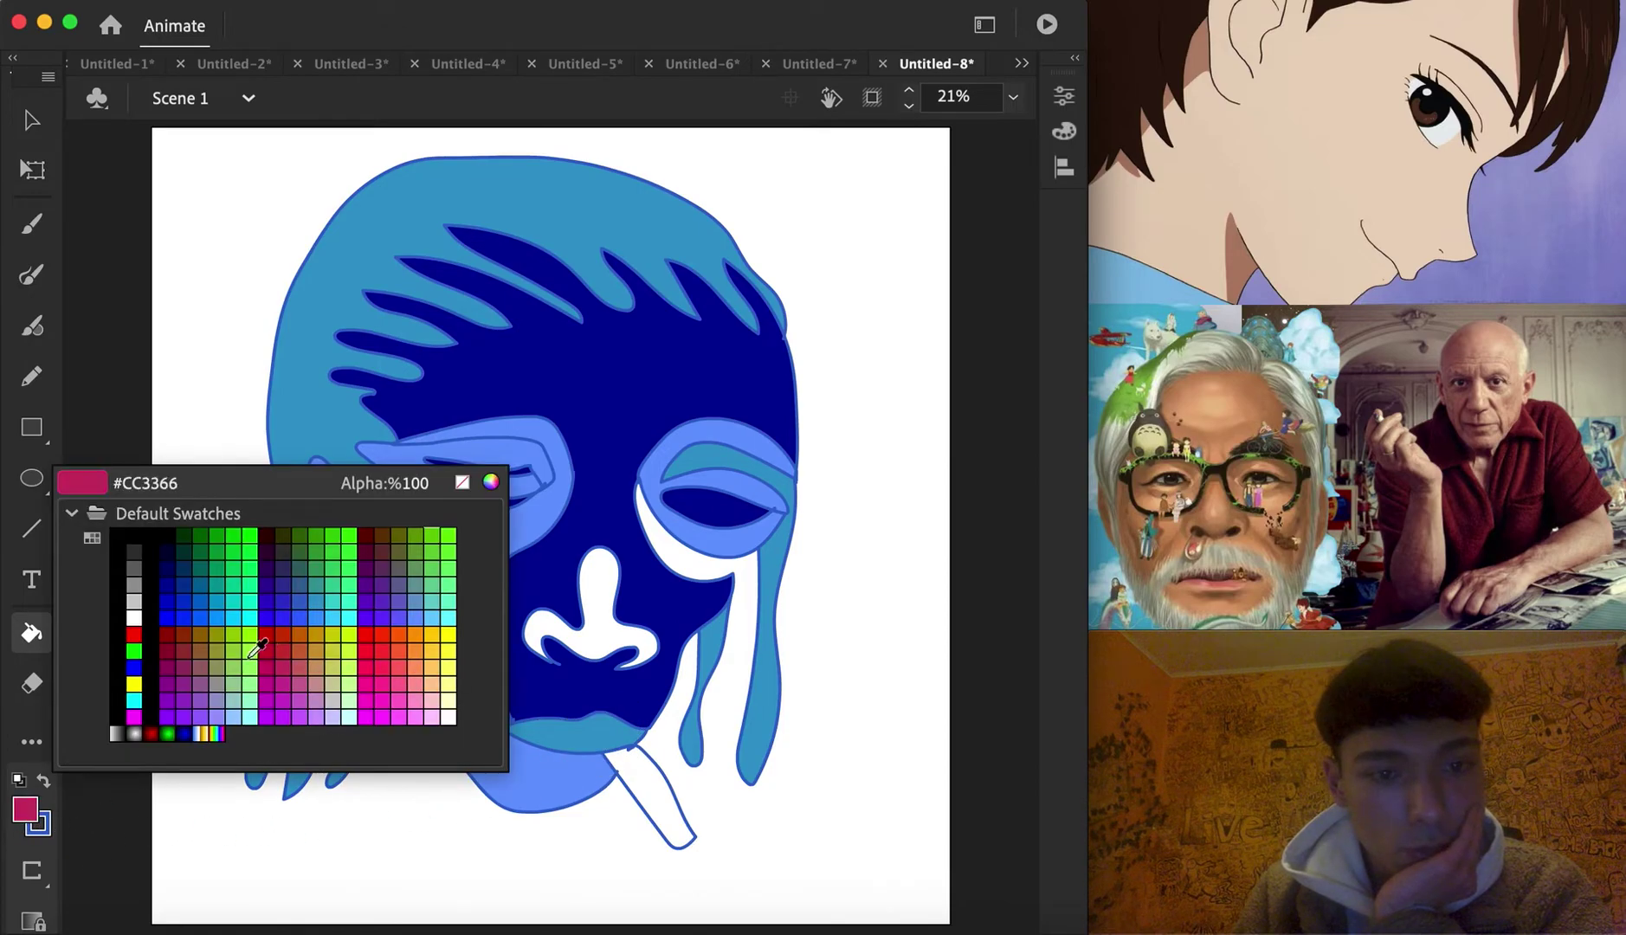
pyautogui.click(180, 589)
pyautogui.click(629, 655)
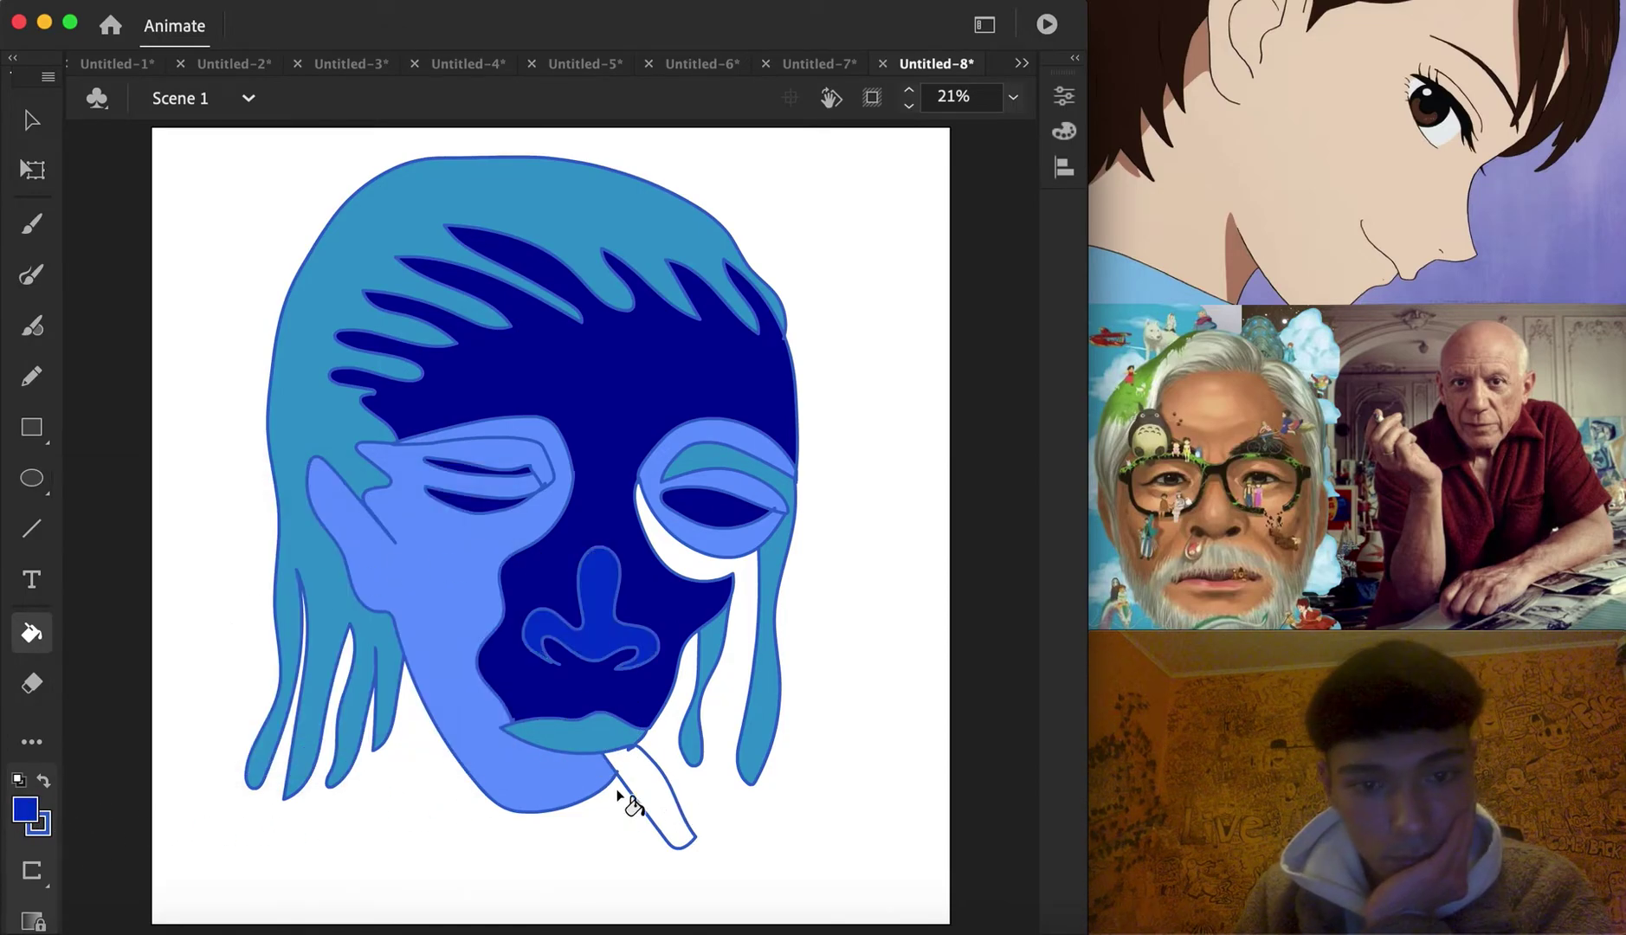
# Apply the blue-to-black radial gradient to the cigarette and the central face area, undoing a trial of it on the hair
pyautogui.click(28, 811)
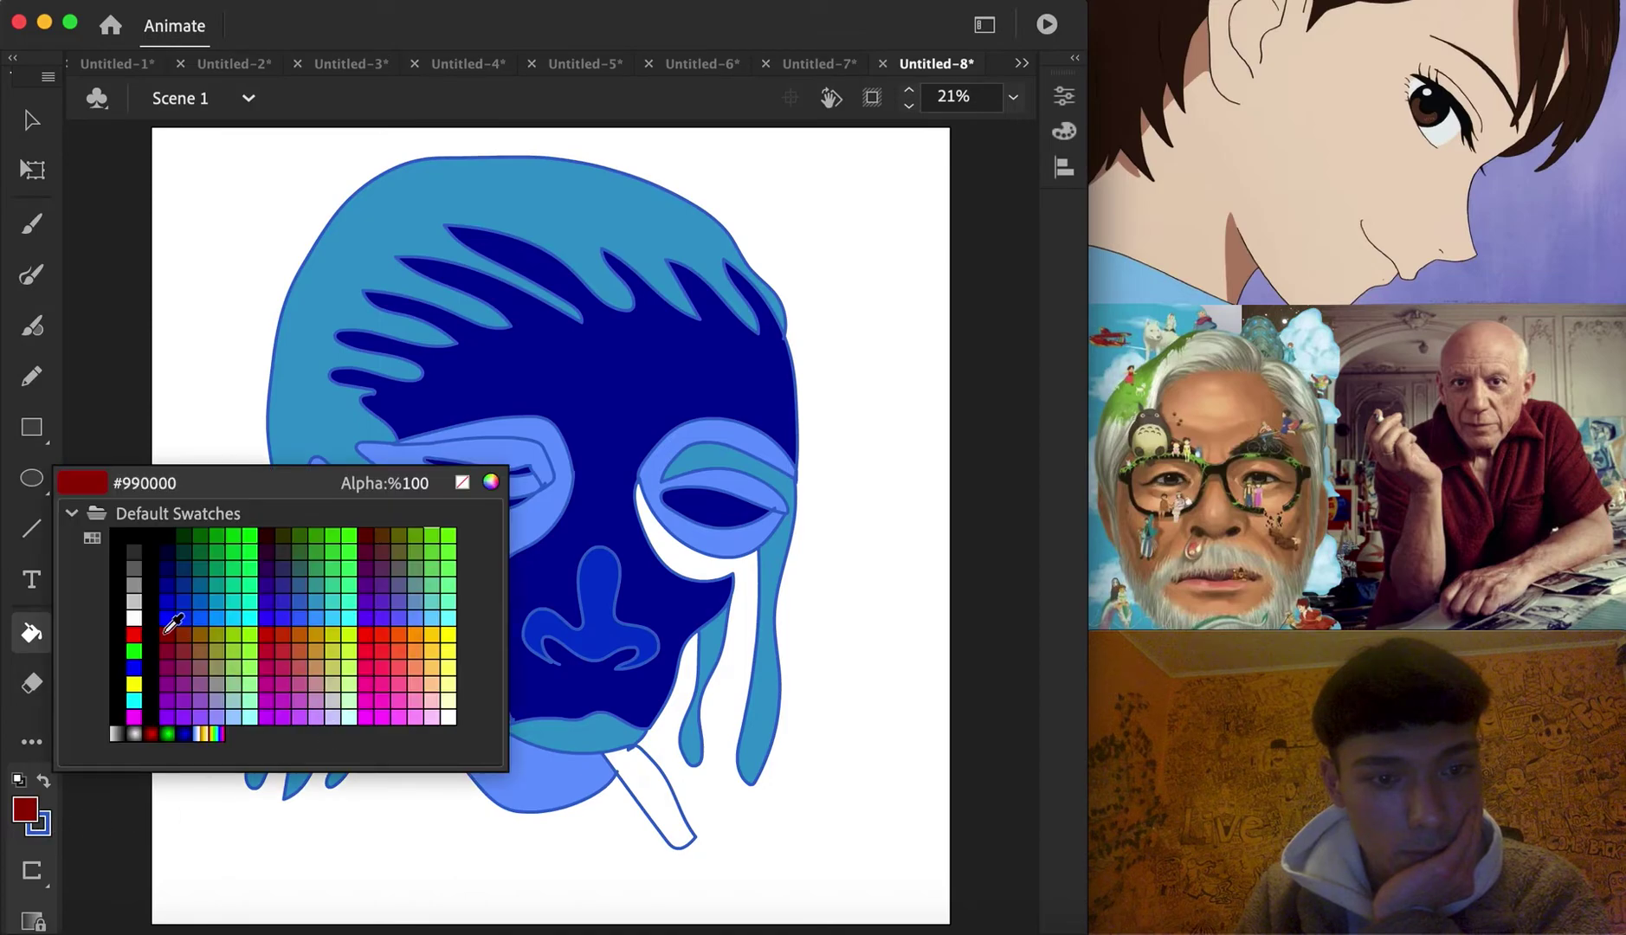
pyautogui.click(199, 721)
pyautogui.click(639, 776)
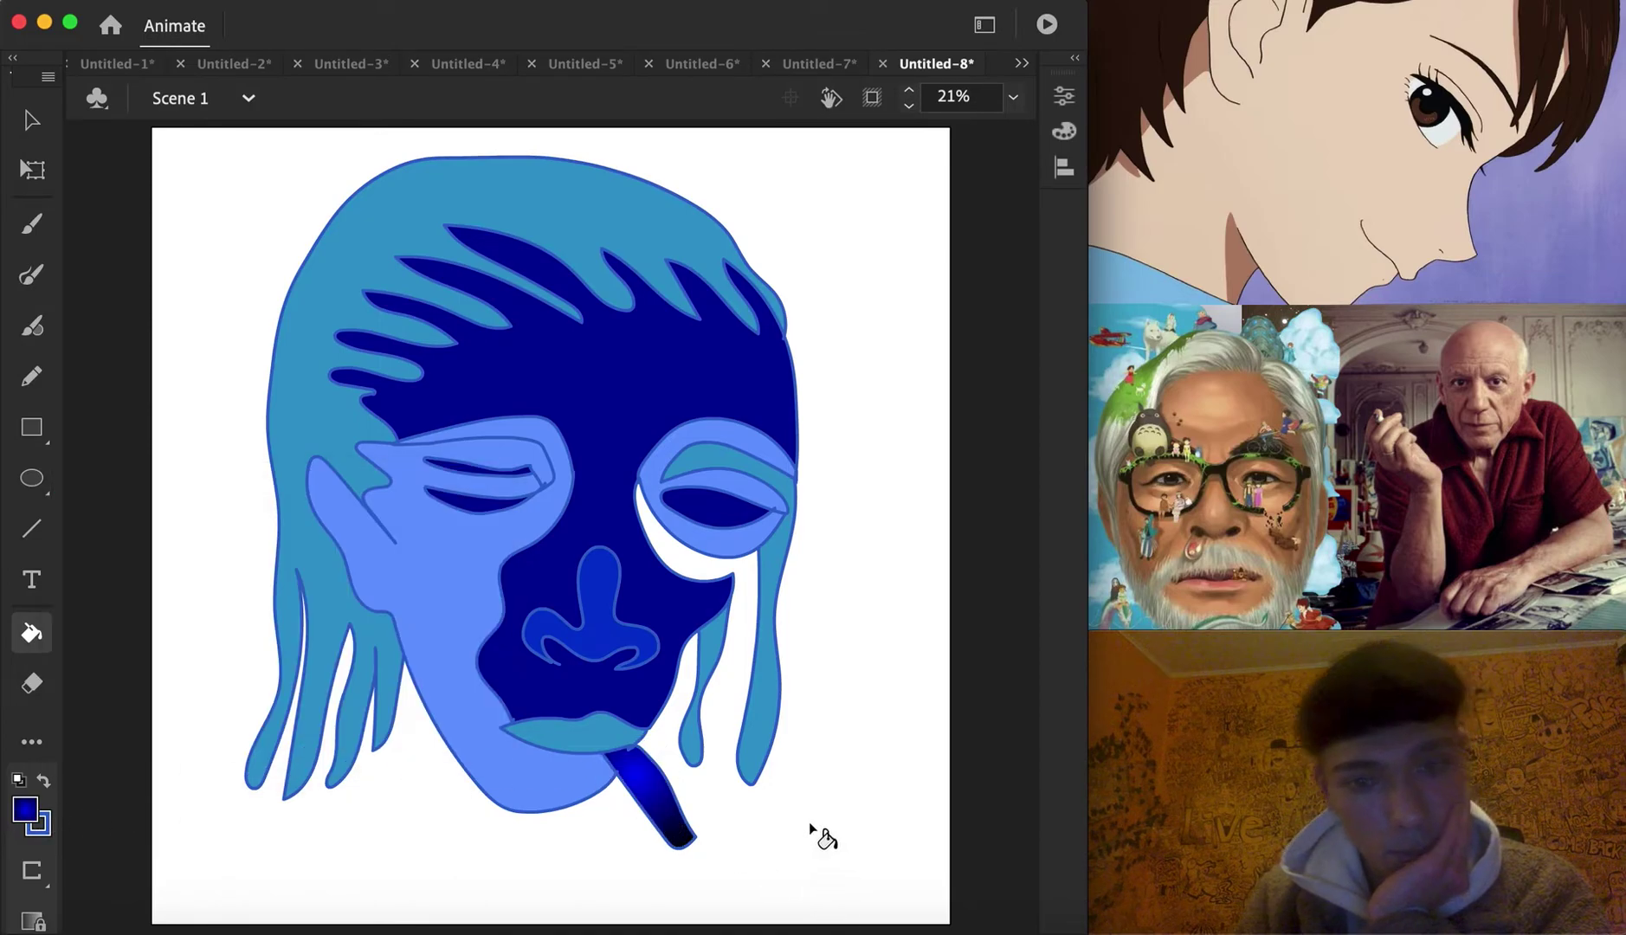
pyautogui.click(520, 221)
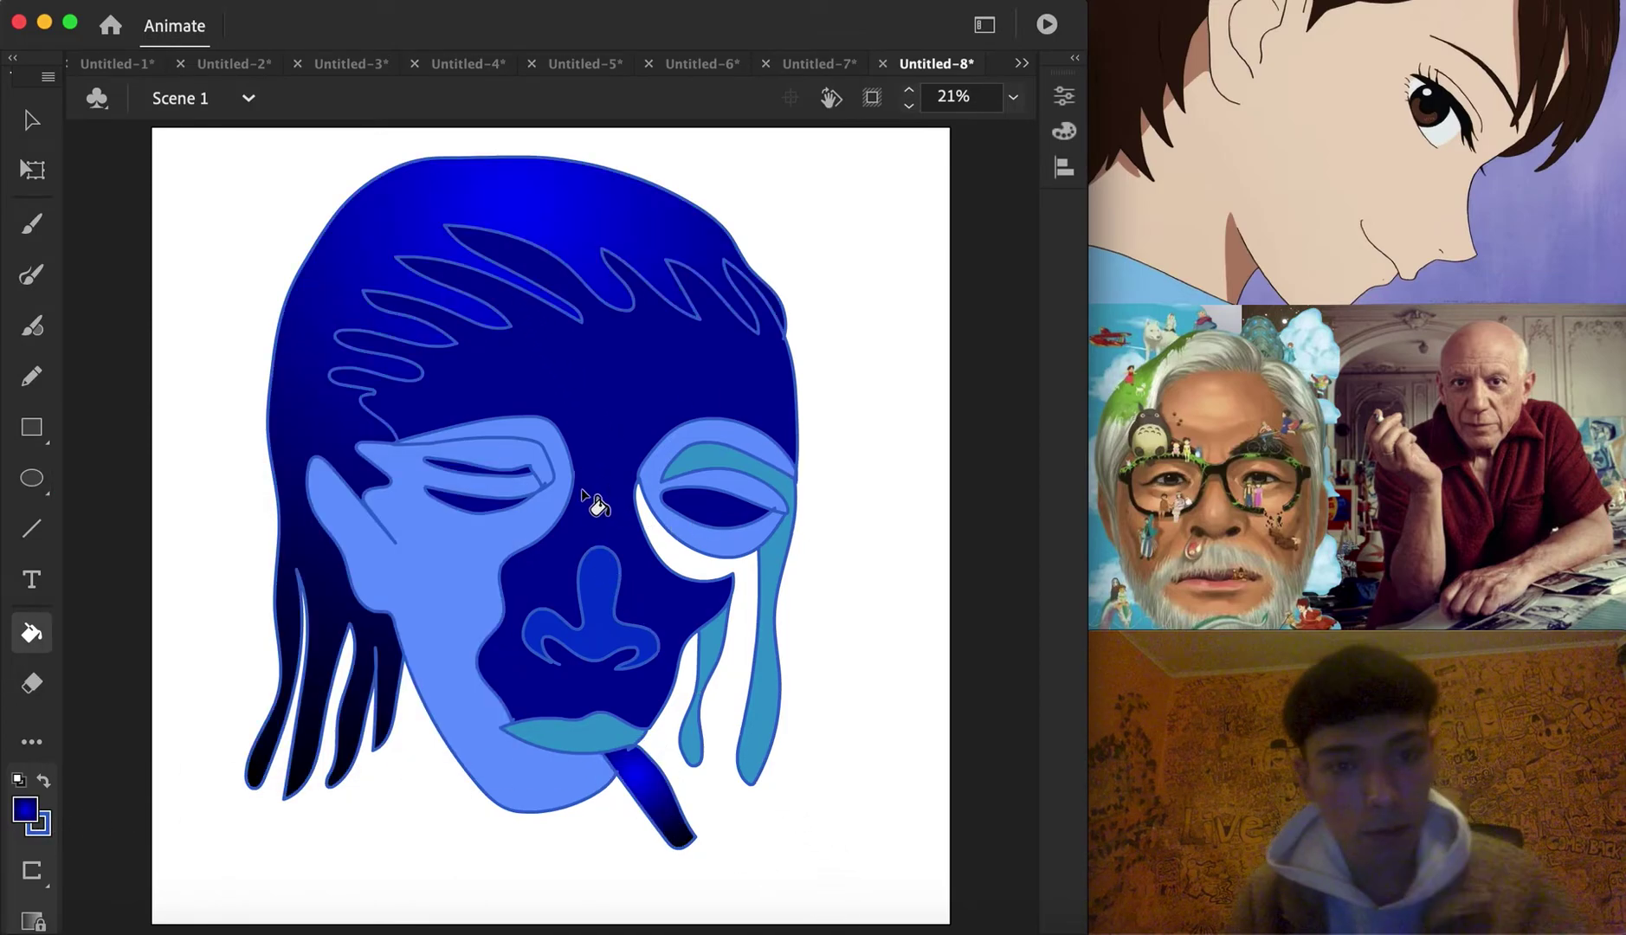
pyautogui.press('super+z')
pyautogui.click(598, 384)
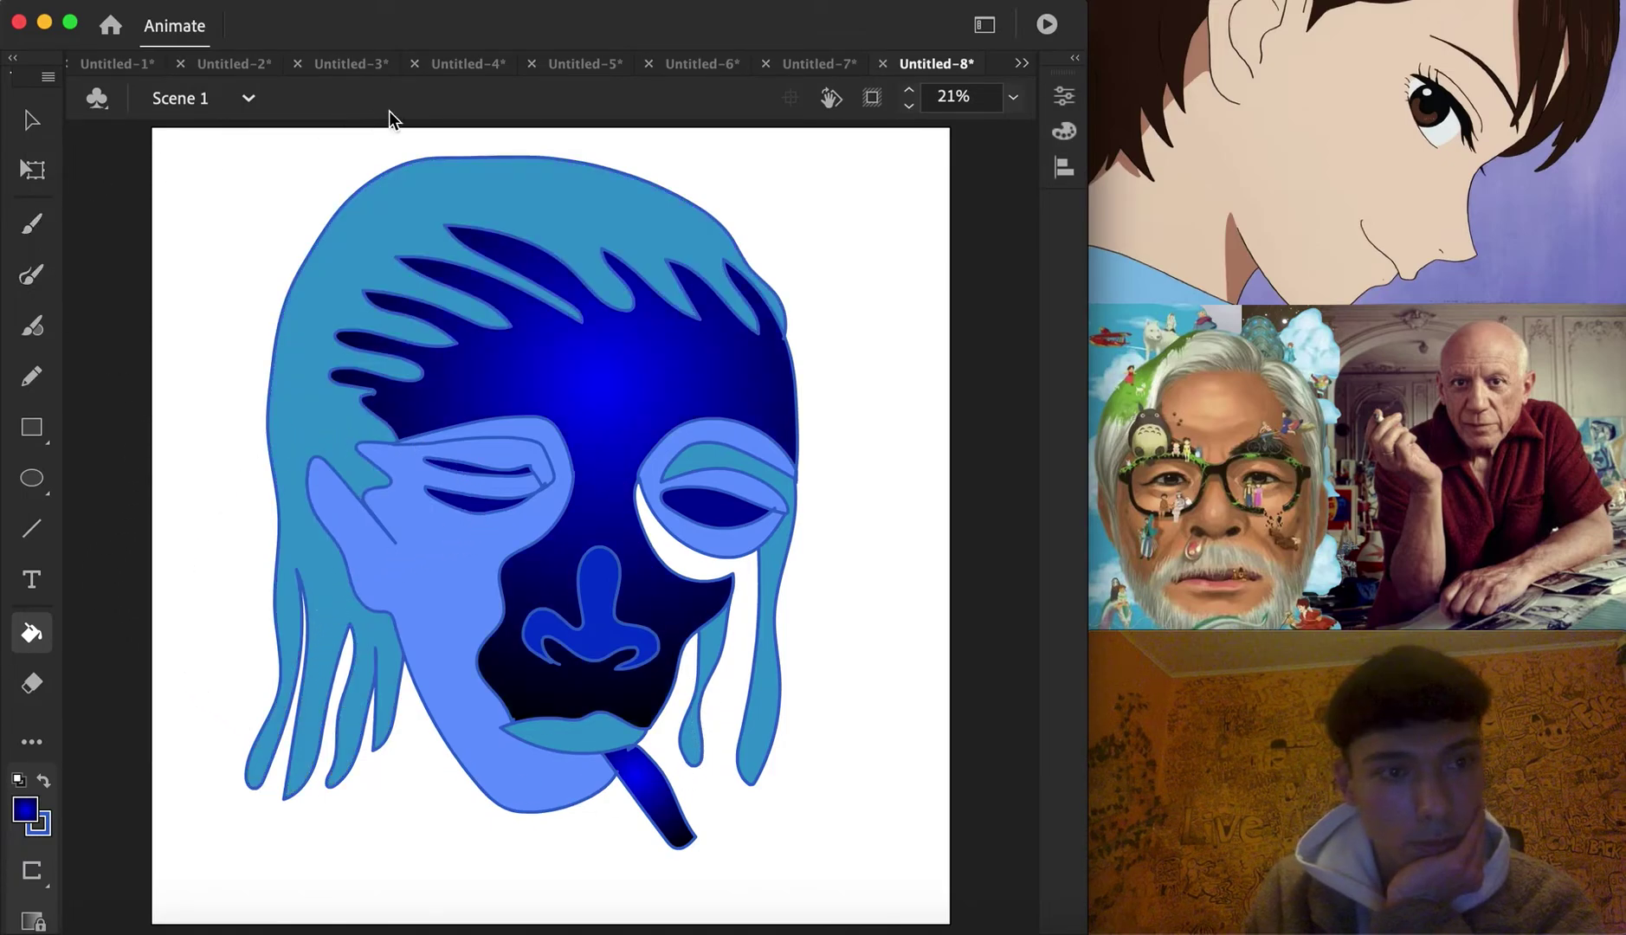
# Switch to the Untitled-9 document and delete everything on its canvas
pyautogui.click(1022, 62)
pyautogui.click(983, 662)
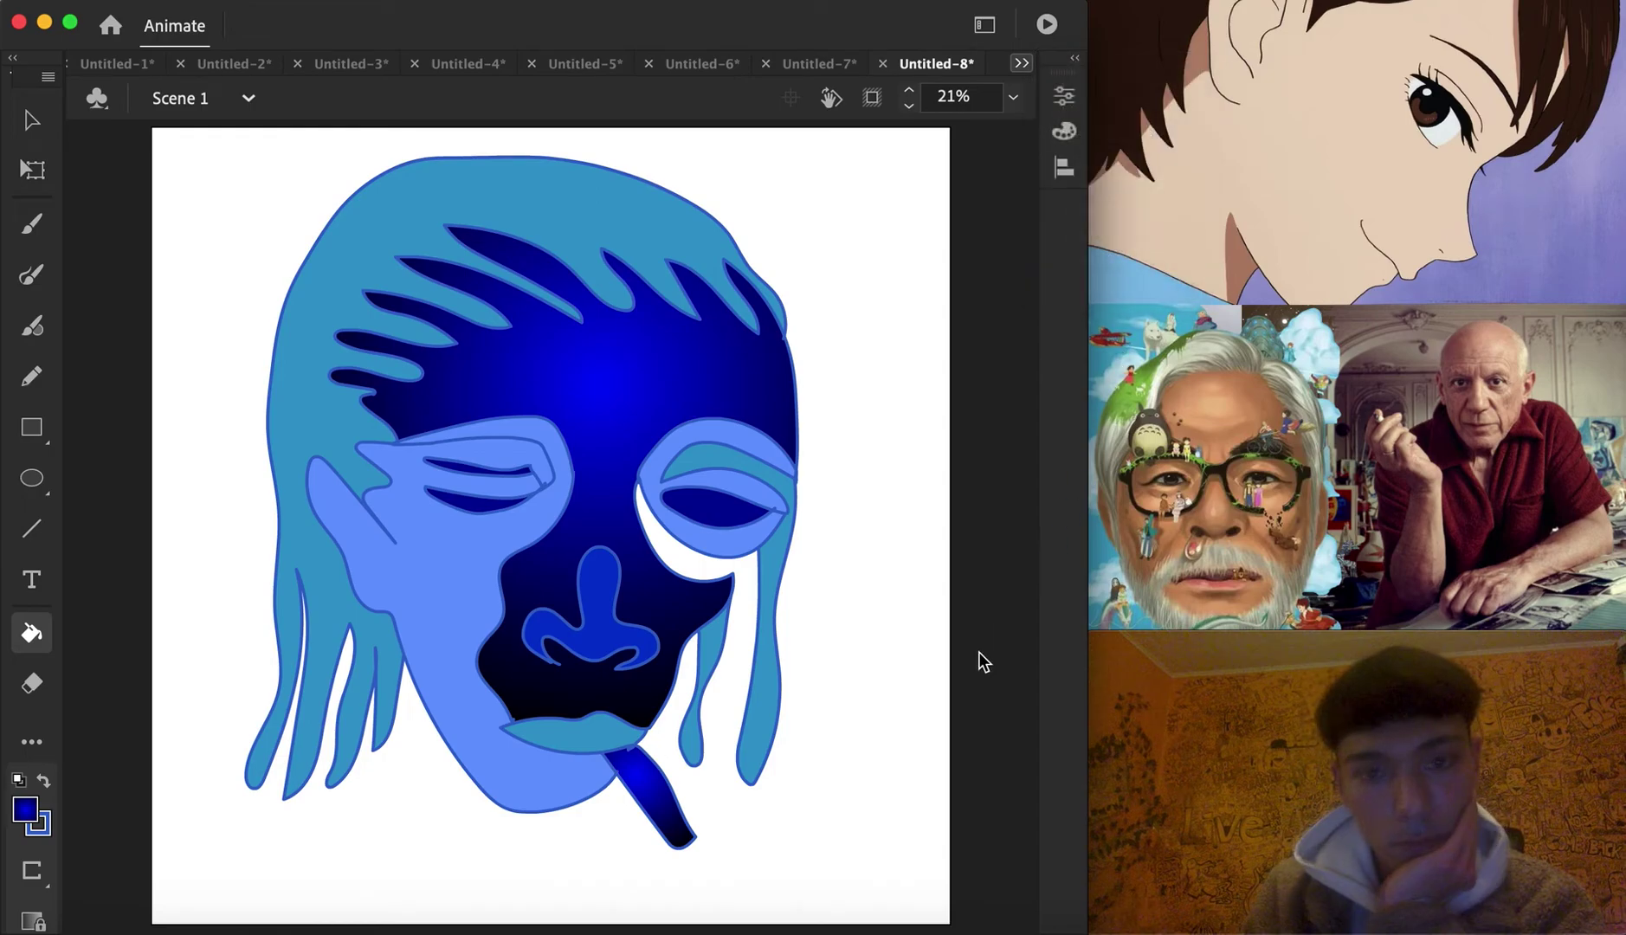
pyautogui.press('super+a')
pyautogui.press('Delete')
# Paint a black line face with brows, half-closed eyes, long nose, full lips, angular jaw and an oval right-hand ear
pyautogui.click(31, 275)
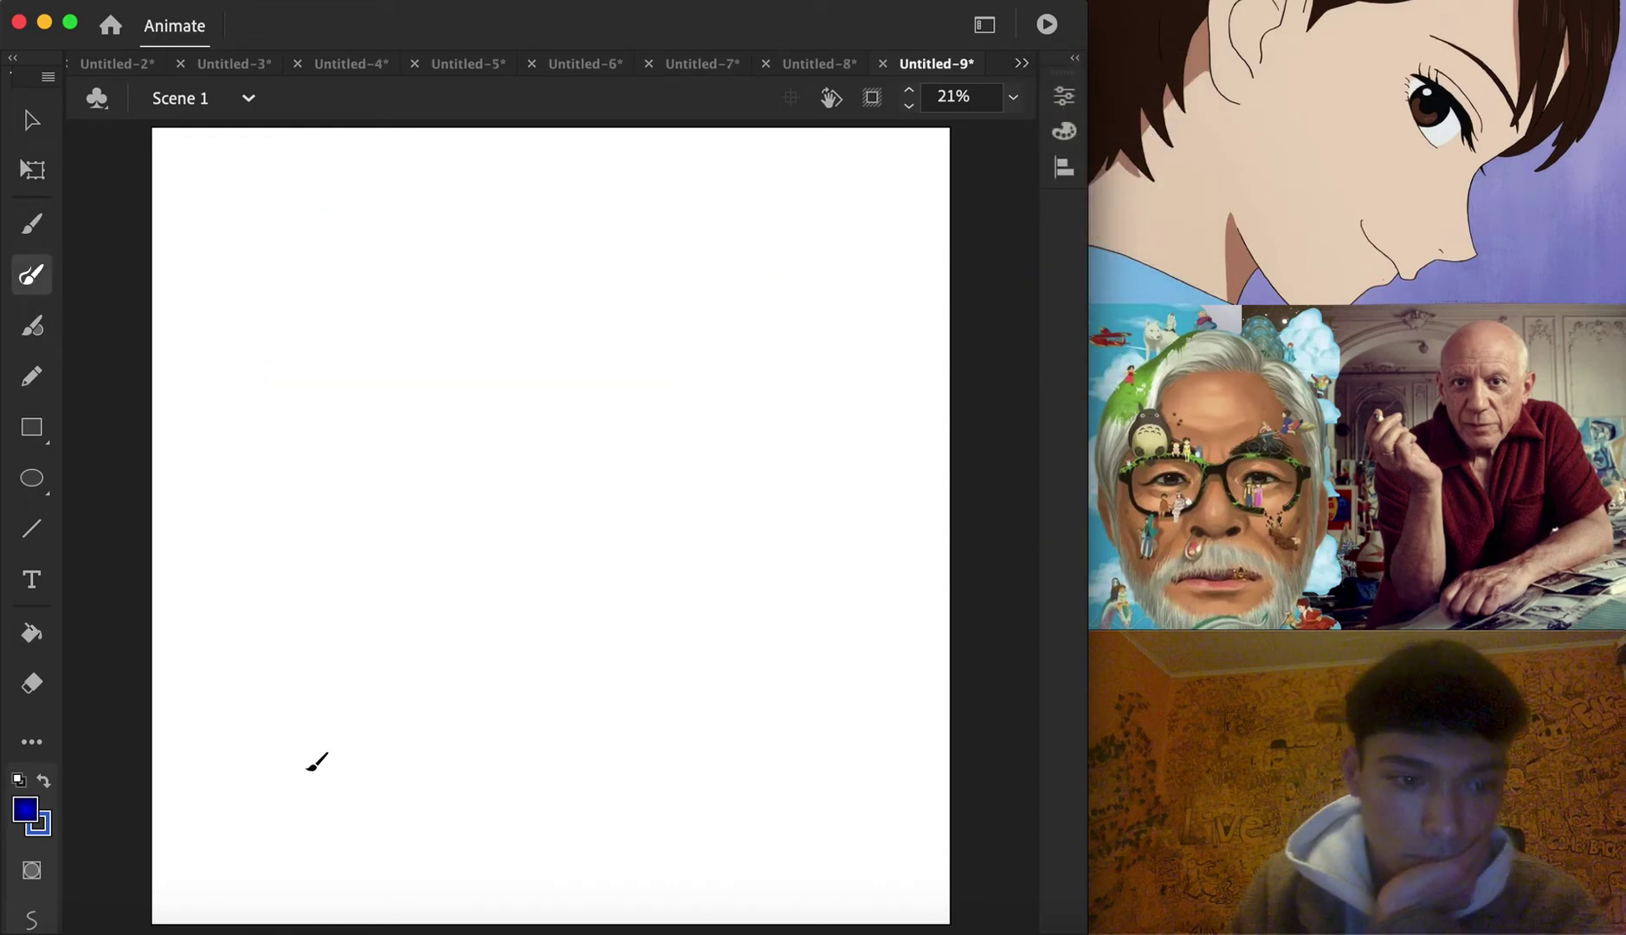
pyautogui.click(39, 825)
pyautogui.click(130, 537)
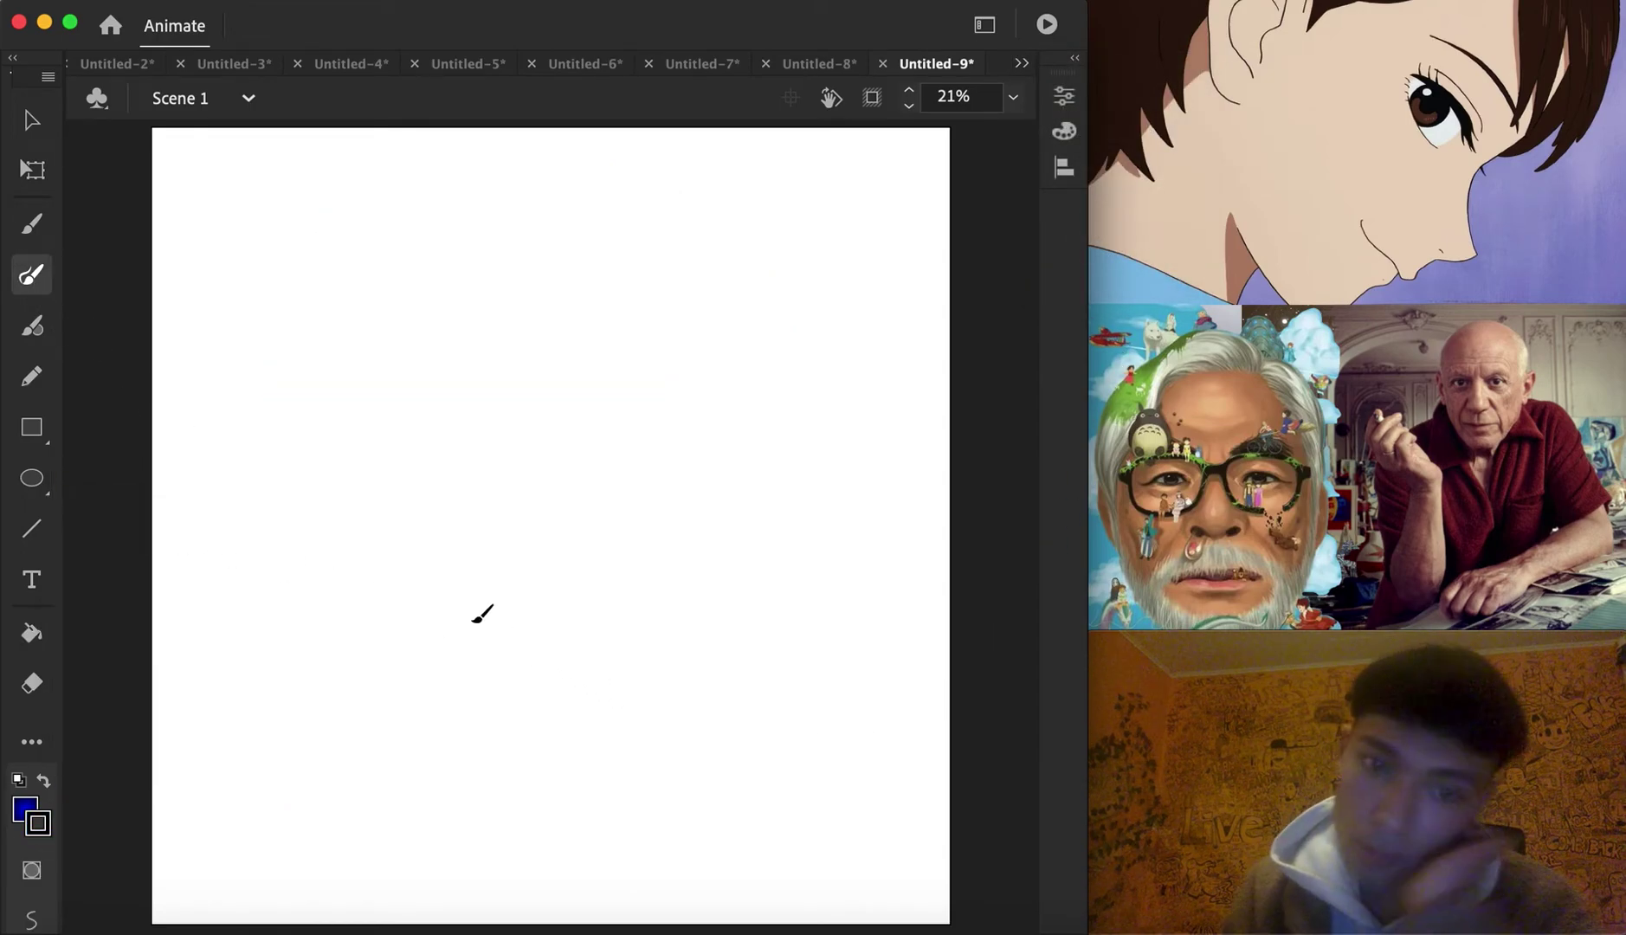
pyautogui.moveTo(472, 615)
pyautogui.mouseDown()
pyautogui.moveTo(483, 599)
pyautogui.moveTo(551, 617)
pyautogui.moveTo(580, 555)
pyautogui.moveTo(485, 473)
pyautogui.moveTo(436, 548)
pyautogui.moveTo(475, 629)
pyautogui.moveTo(454, 728)
pyautogui.moveTo(523, 721)
pyautogui.moveTo(639, 773)
pyautogui.moveTo(498, 741)
pyautogui.moveTo(447, 780)
pyautogui.moveTo(654, 828)
pyautogui.moveTo(437, 737)
pyautogui.moveTo(352, 330)
pyautogui.moveTo(436, 348)
pyautogui.moveTo(310, 455)
pyautogui.moveTo(421, 442)
pyautogui.moveTo(272, 475)
pyautogui.moveTo(399, 505)
pyautogui.moveTo(337, 607)
pyautogui.moveTo(410, 828)
pyautogui.moveTo(603, 862)
pyautogui.moveTo(726, 762)
pyautogui.moveTo(712, 521)
pyautogui.moveTo(839, 394)
pyautogui.moveTo(721, 488)
pyautogui.moveTo(627, 326)
pyautogui.moveTo(728, 424)
pyautogui.moveTo(629, 395)
pyautogui.mouseUp()
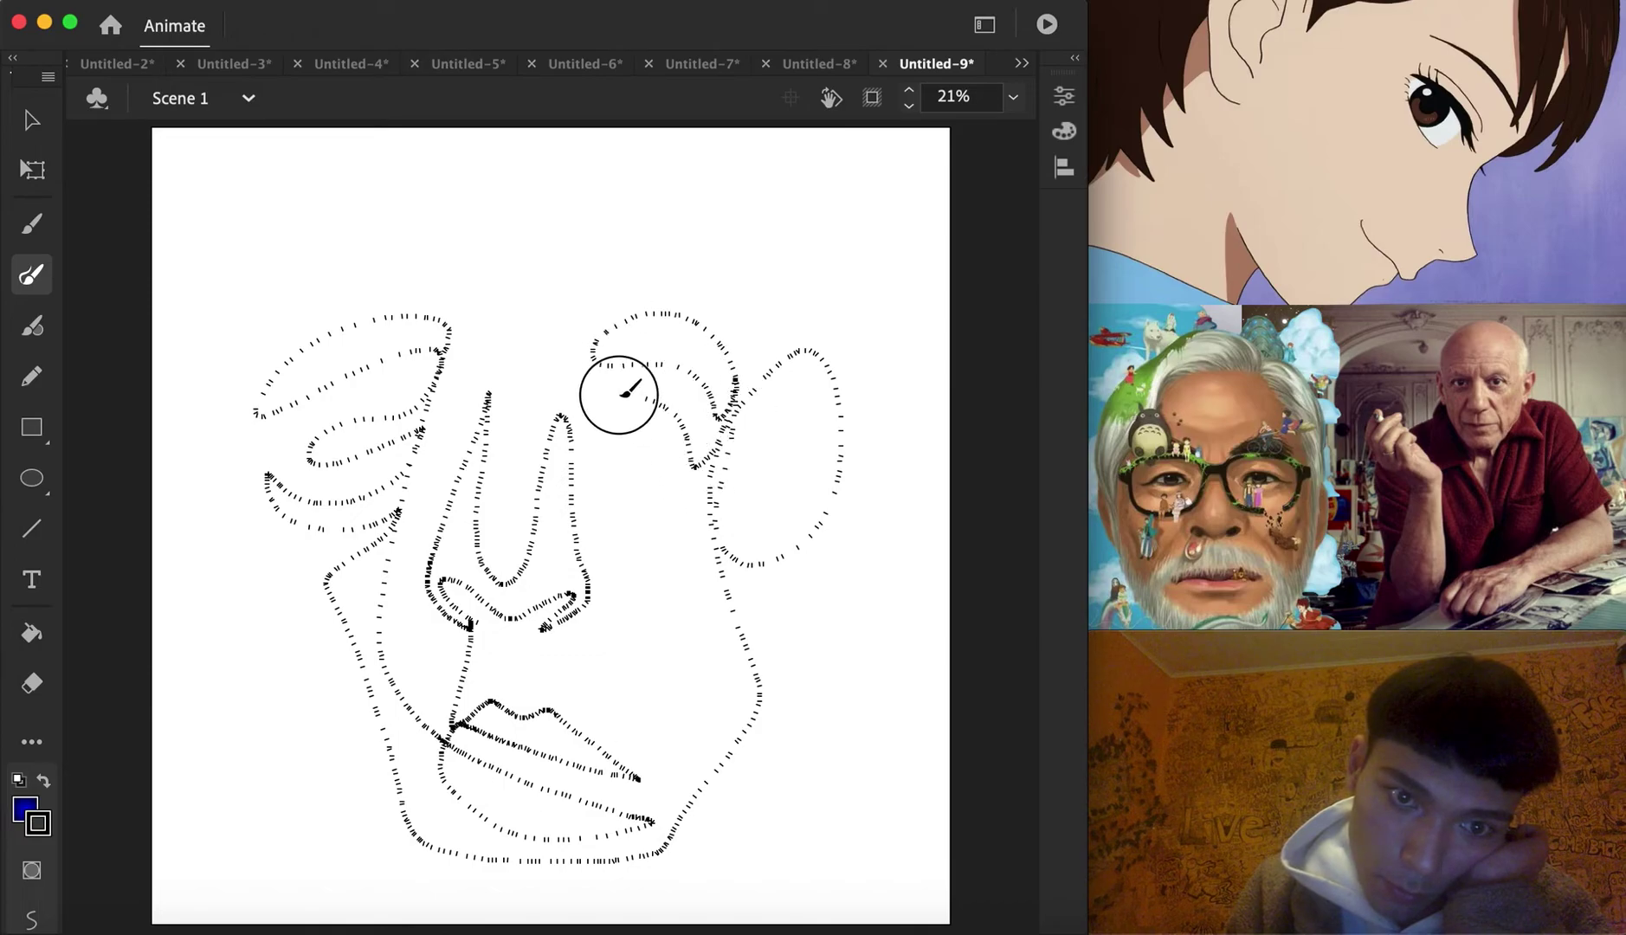
pyautogui.moveTo(697, 493)
pyautogui.mouseDown()
pyautogui.moveTo(604, 471)
pyautogui.moveTo(662, 528)
pyautogui.moveTo(729, 467)
pyautogui.mouseUp()
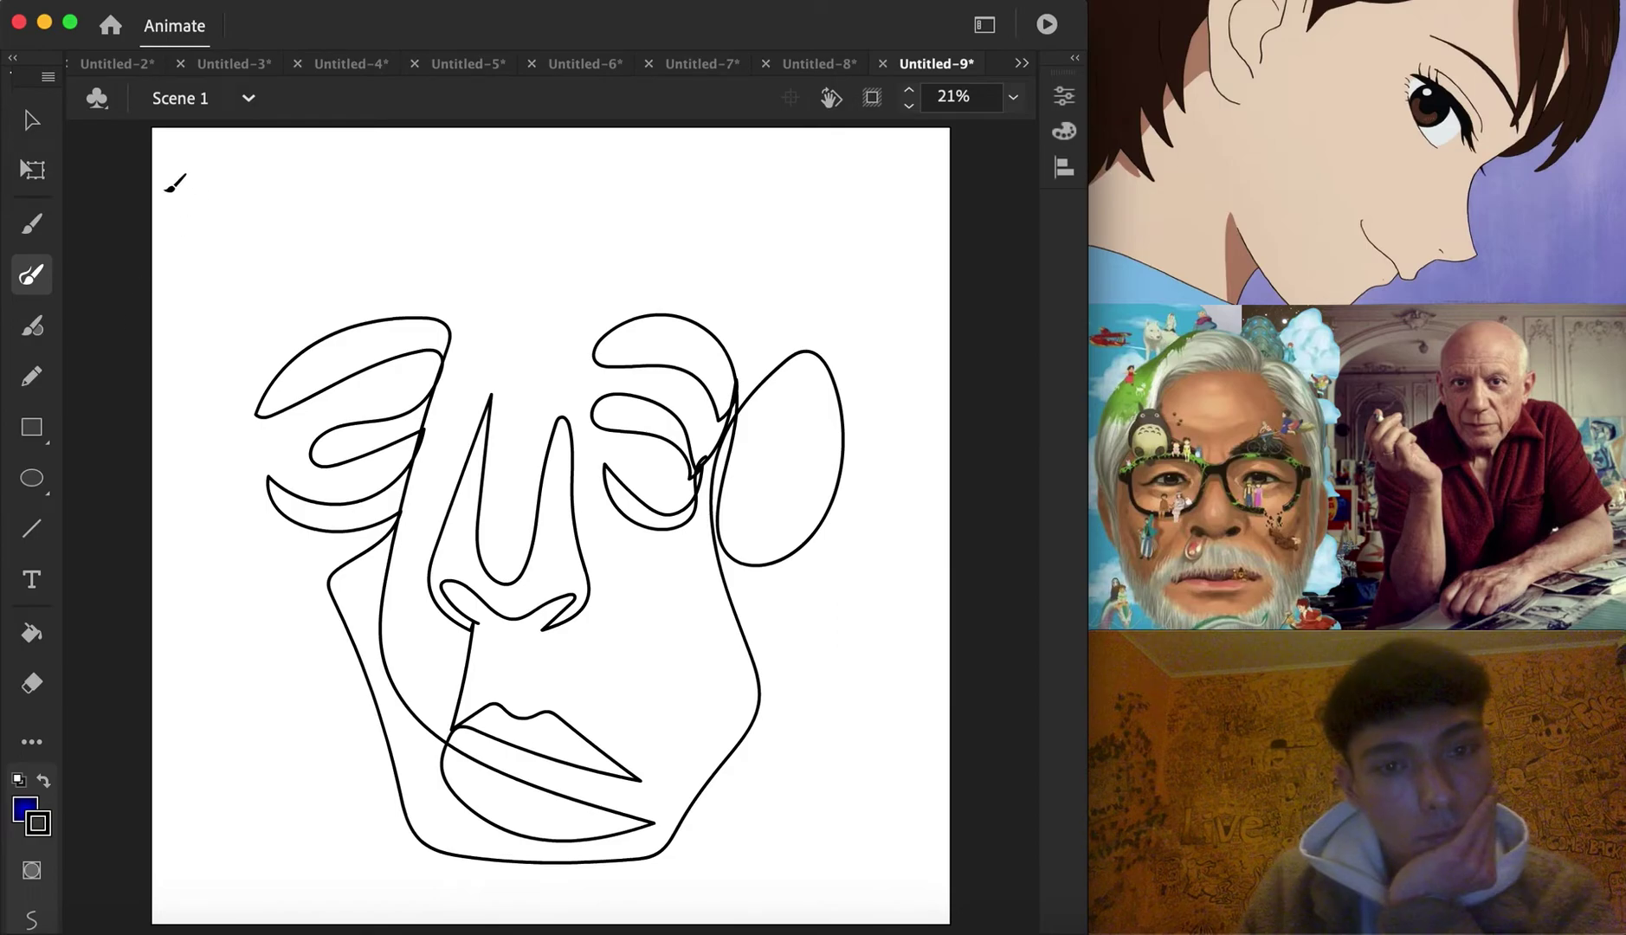
# Select the whole face drawing and scale it down slightly around its centre
pyautogui.click(35, 122)
pyautogui.moveTo(234, 259); pyautogui.dragTo(896, 900)
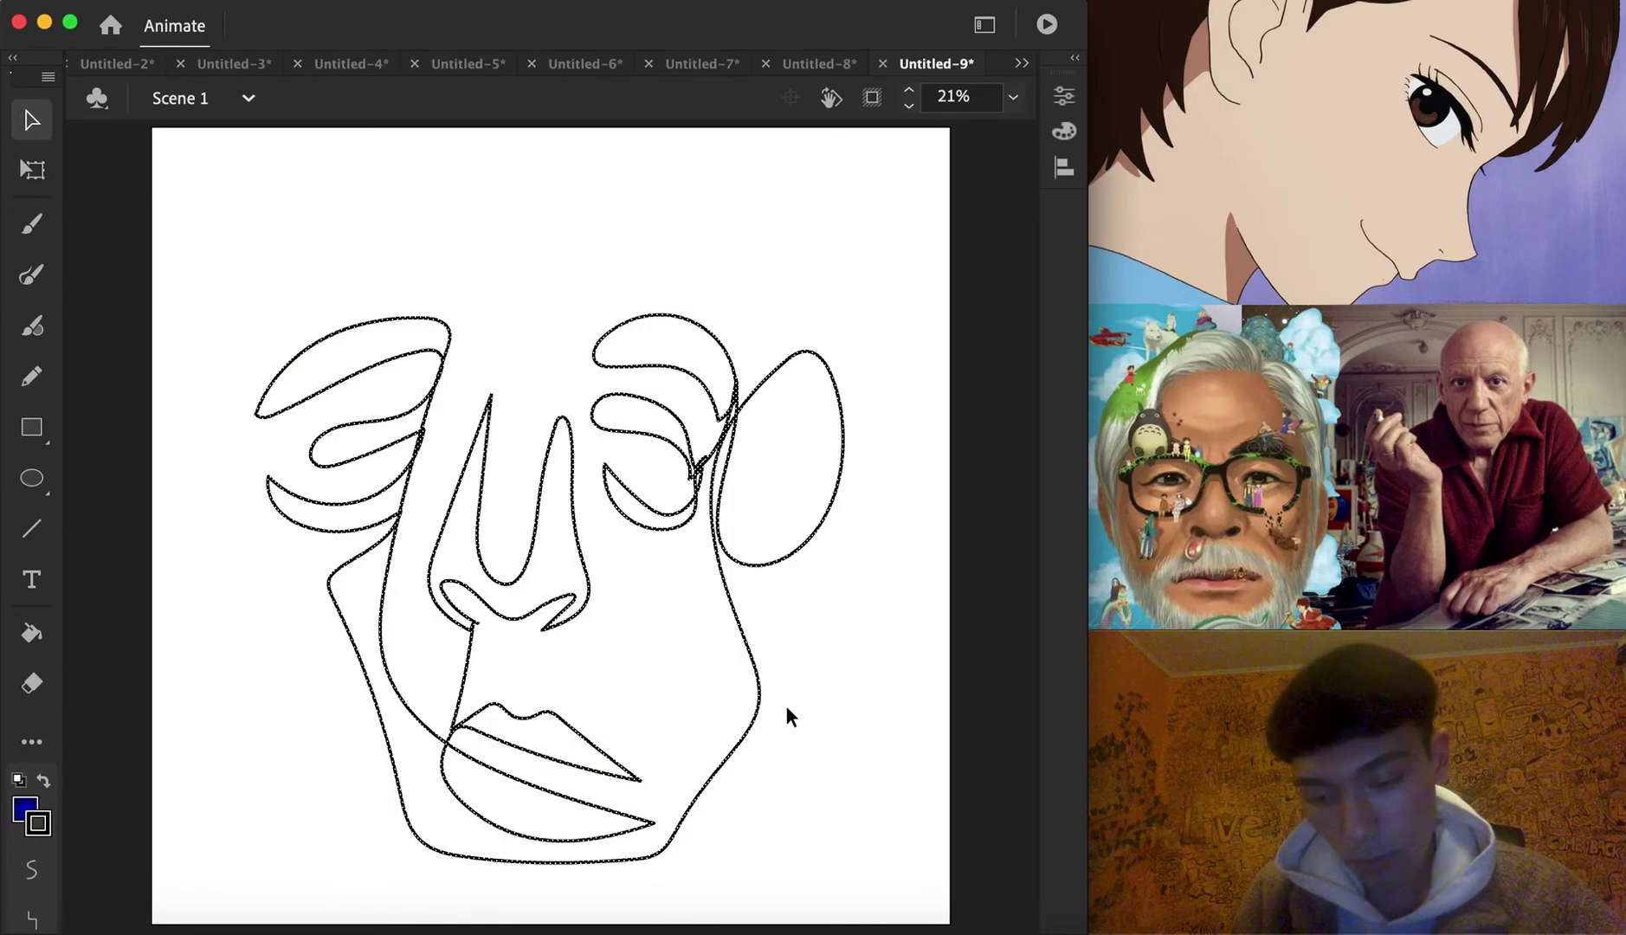
pyautogui.rightClick(753, 567)
pyautogui.moveTo(886, 698)
pyautogui.click(1121, 695)
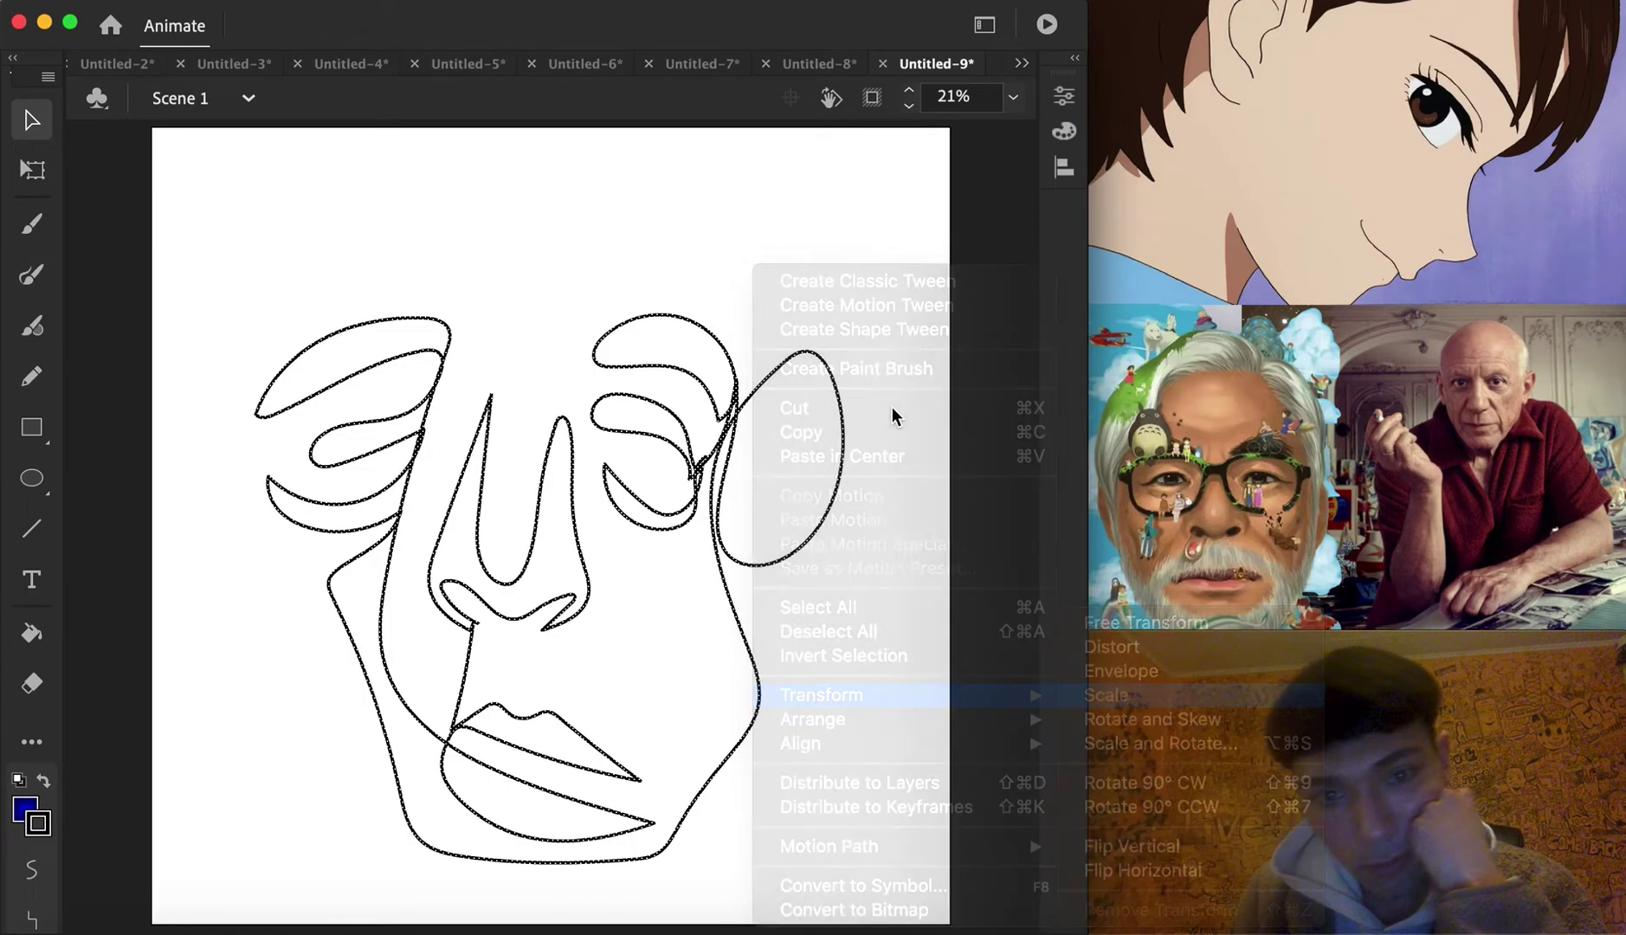
pyautogui.moveTo(835, 322); pyautogui.dragTo(817, 350)
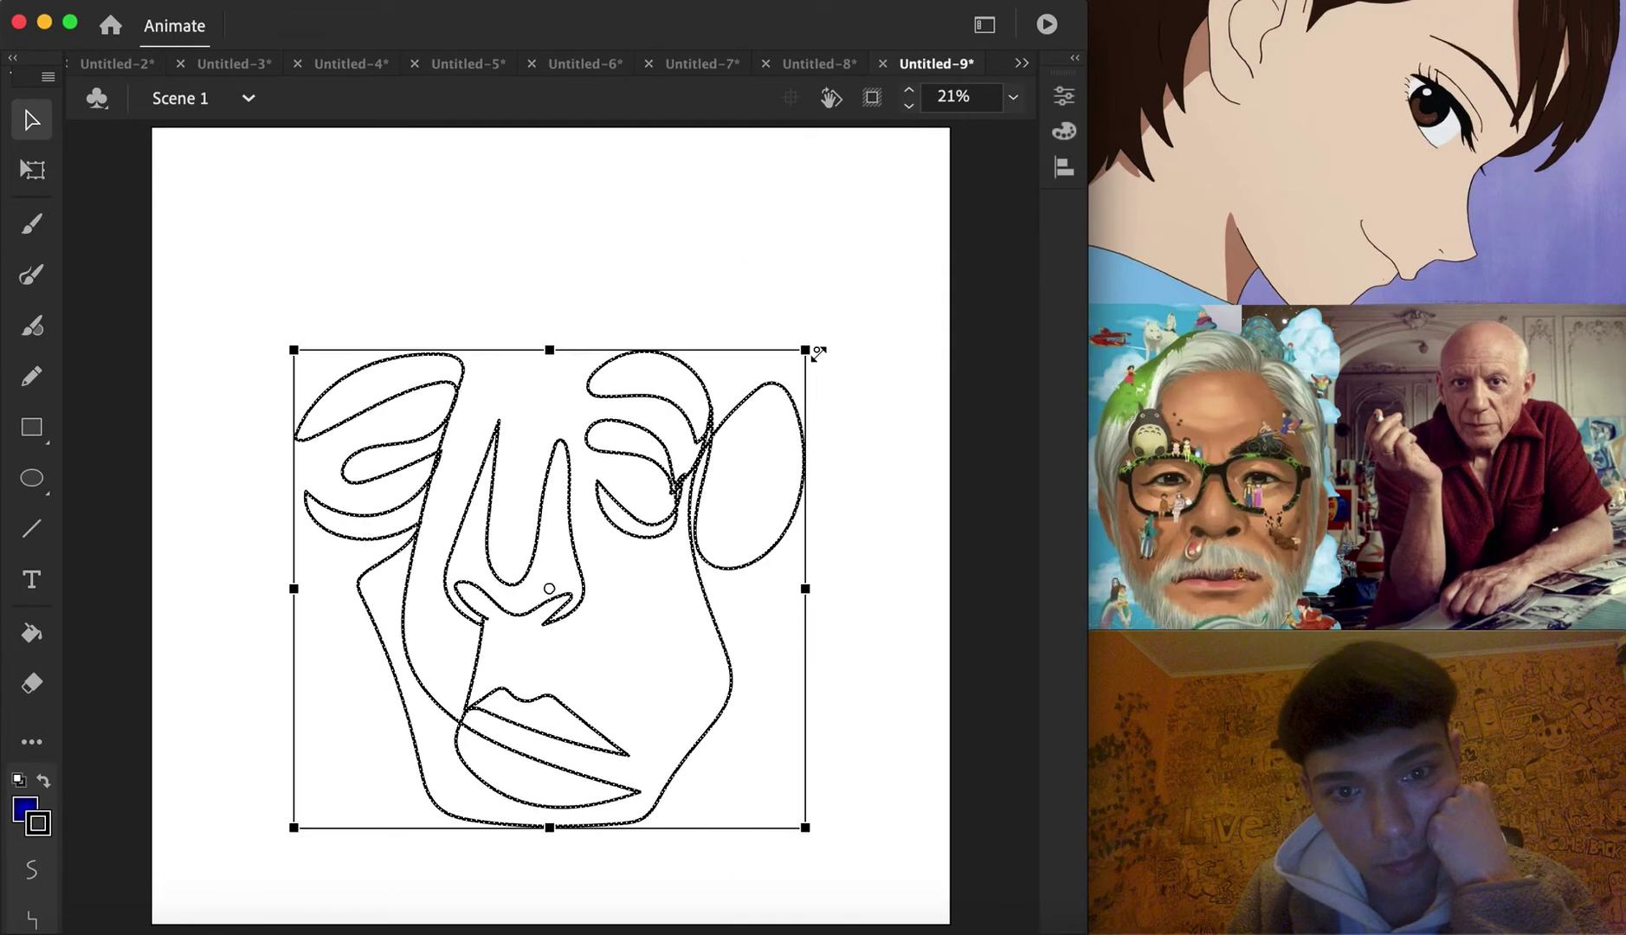
pyautogui.click(872, 351)
# Draw a spiky zigzag hairline over the forehead from the right-hand ear round to the left-hand brow
pyautogui.click(32, 275)
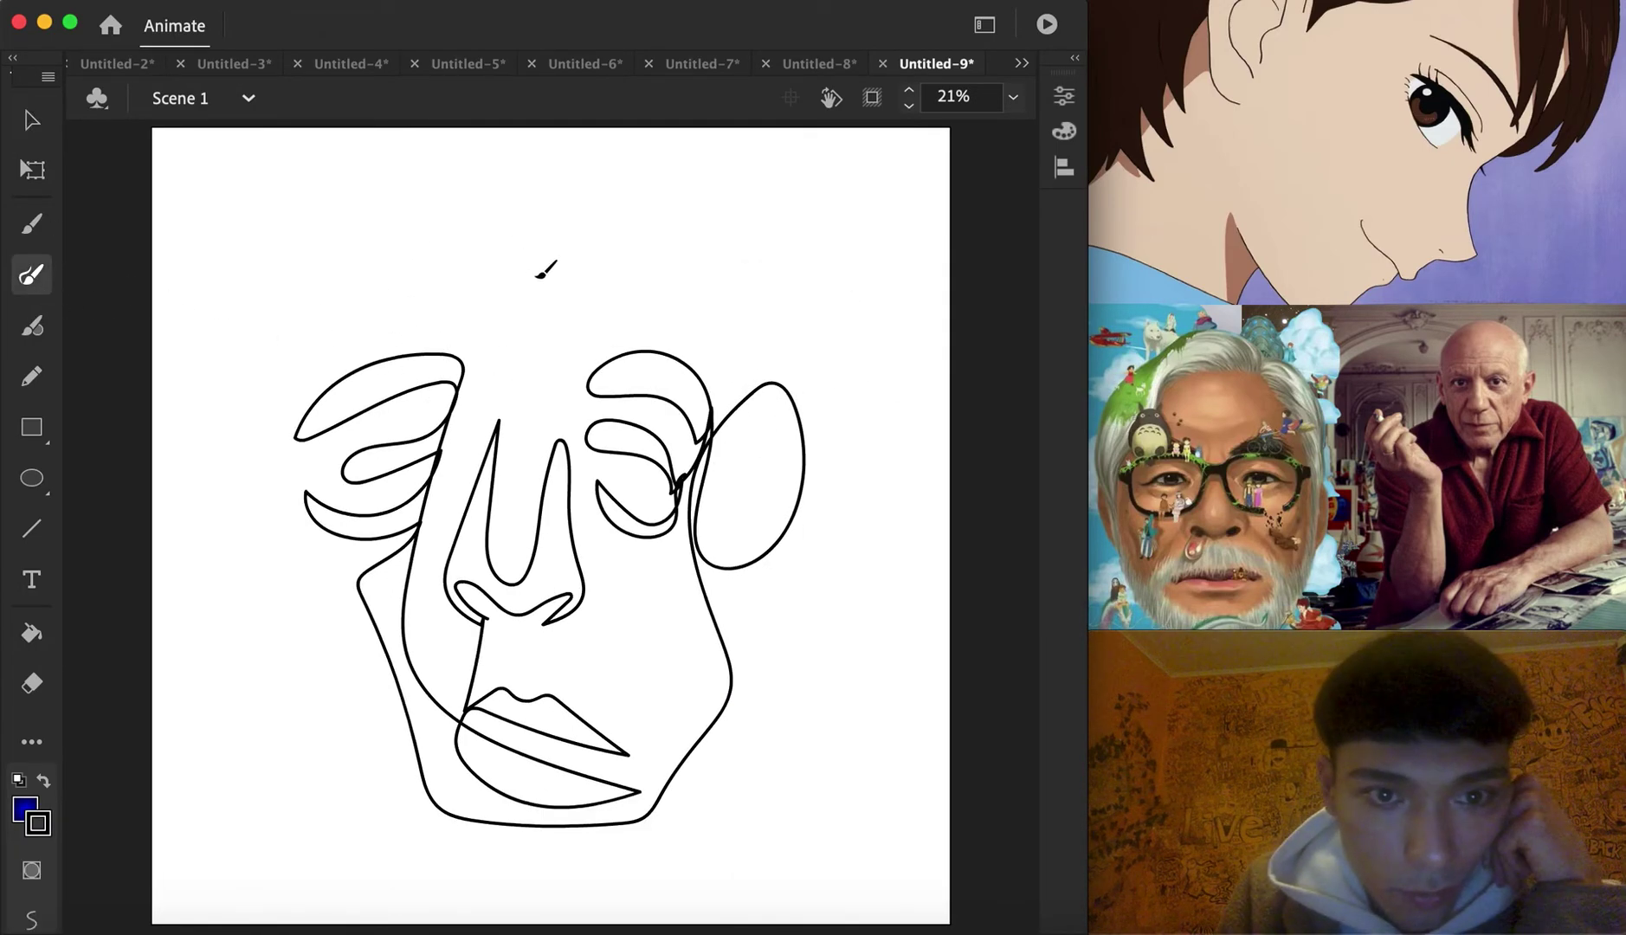
pyautogui.moveTo(584, 230)
pyautogui.mouseDown()
pyautogui.moveTo(652, 200)
pyautogui.moveTo(611, 238)
pyautogui.moveTo(686, 221)
pyautogui.moveTo(664, 237)
pyautogui.moveTo(733, 258)
pyautogui.moveTo(690, 277)
pyautogui.moveTo(749, 285)
pyautogui.moveTo(720, 325)
pyautogui.moveTo(751, 343)
pyautogui.moveTo(714, 360)
pyautogui.moveTo(754, 370)
pyautogui.moveTo(731, 406)
pyautogui.mouseUp()
pyautogui.moveTo(530, 227)
pyautogui.mouseDown()
pyautogui.moveTo(525, 183)
pyautogui.moveTo(312, 265)
pyautogui.moveTo(296, 435)
pyautogui.mouseUp()
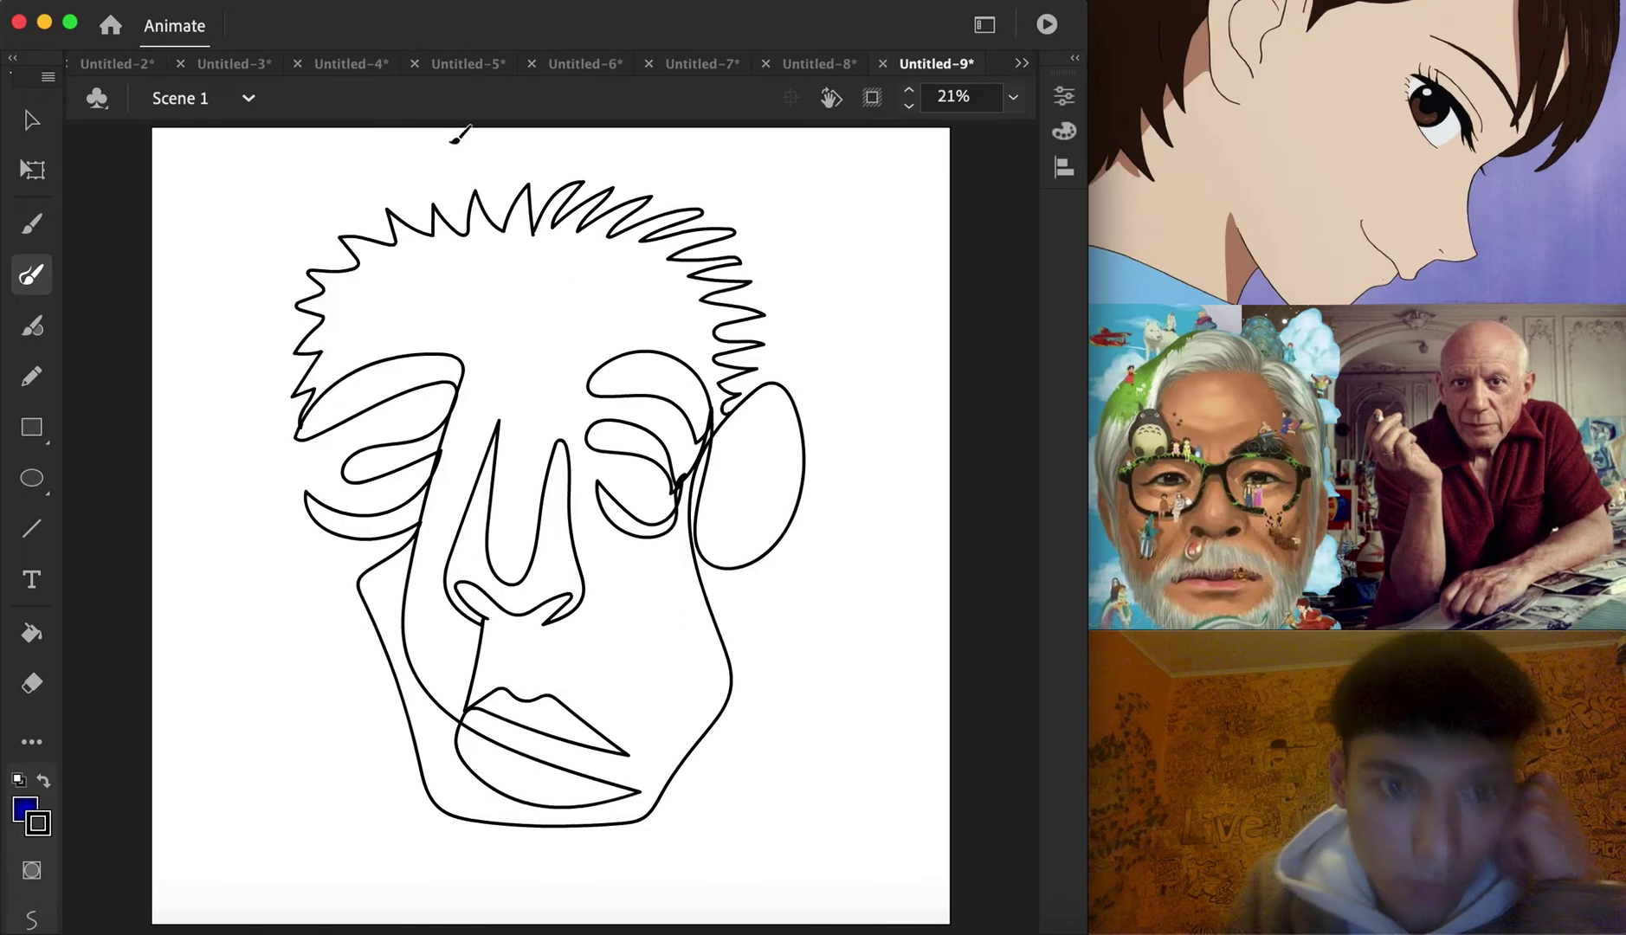
# Draw a wavy outer hair contour over the head, with long strands hanging down on both sides of the face
pyautogui.moveTo(475, 131)
pyautogui.mouseDown()
pyautogui.moveTo(381, 156)
pyautogui.moveTo(306, 196)
pyautogui.moveTo(271, 254)
pyautogui.moveTo(279, 475)
pyautogui.moveTo(324, 716)
pyautogui.moveTo(297, 433)
pyautogui.mouseUp()
pyautogui.moveTo(337, 543)
pyautogui.mouseDown()
pyautogui.moveTo(363, 783)
pyautogui.moveTo(389, 738)
pyautogui.moveTo(379, 632)
pyautogui.mouseUp()
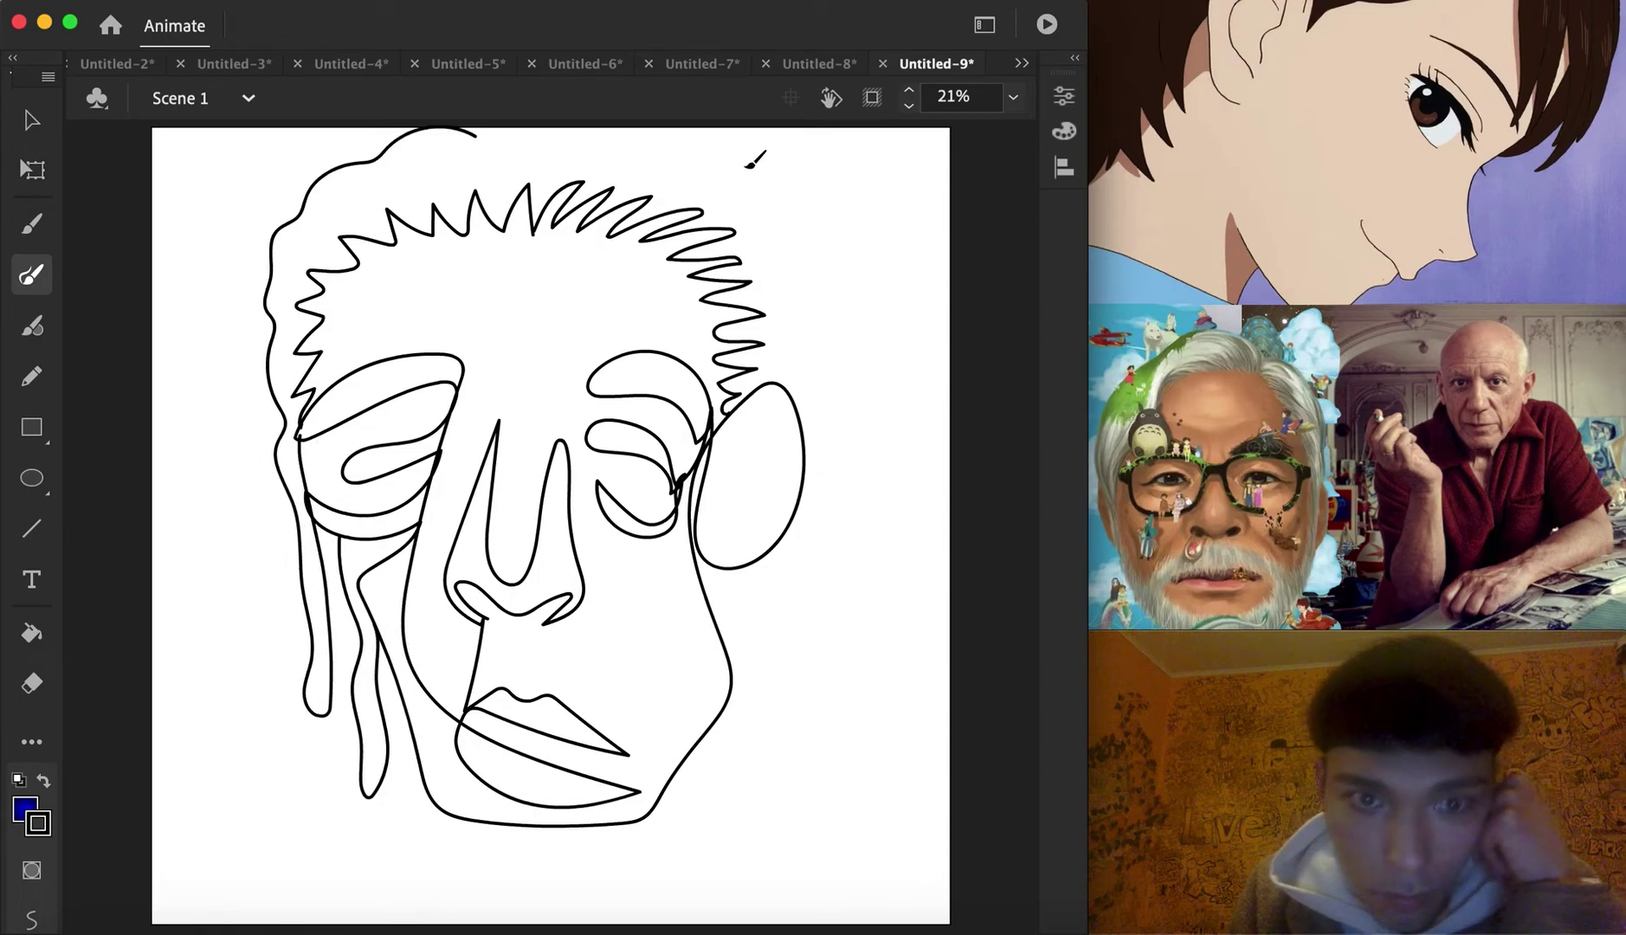
pyautogui.moveTo(472, 132)
pyautogui.mouseDown()
pyautogui.moveTo(660, 130)
pyautogui.moveTo(795, 192)
pyautogui.moveTo(829, 355)
pyautogui.moveTo(814, 587)
pyautogui.moveTo(777, 683)
pyautogui.moveTo(755, 556)
pyautogui.moveTo(742, 686)
pyautogui.moveTo(765, 696)
pyautogui.moveTo(755, 563)
pyautogui.mouseUp()
pyautogui.moveTo(722, 723)
pyautogui.mouseDown()
pyautogui.moveTo(730, 761)
pyautogui.moveTo(737, 680)
pyautogui.mouseUp()
pyautogui.moveTo(745, 650); pyautogui.dragTo(750, 627)
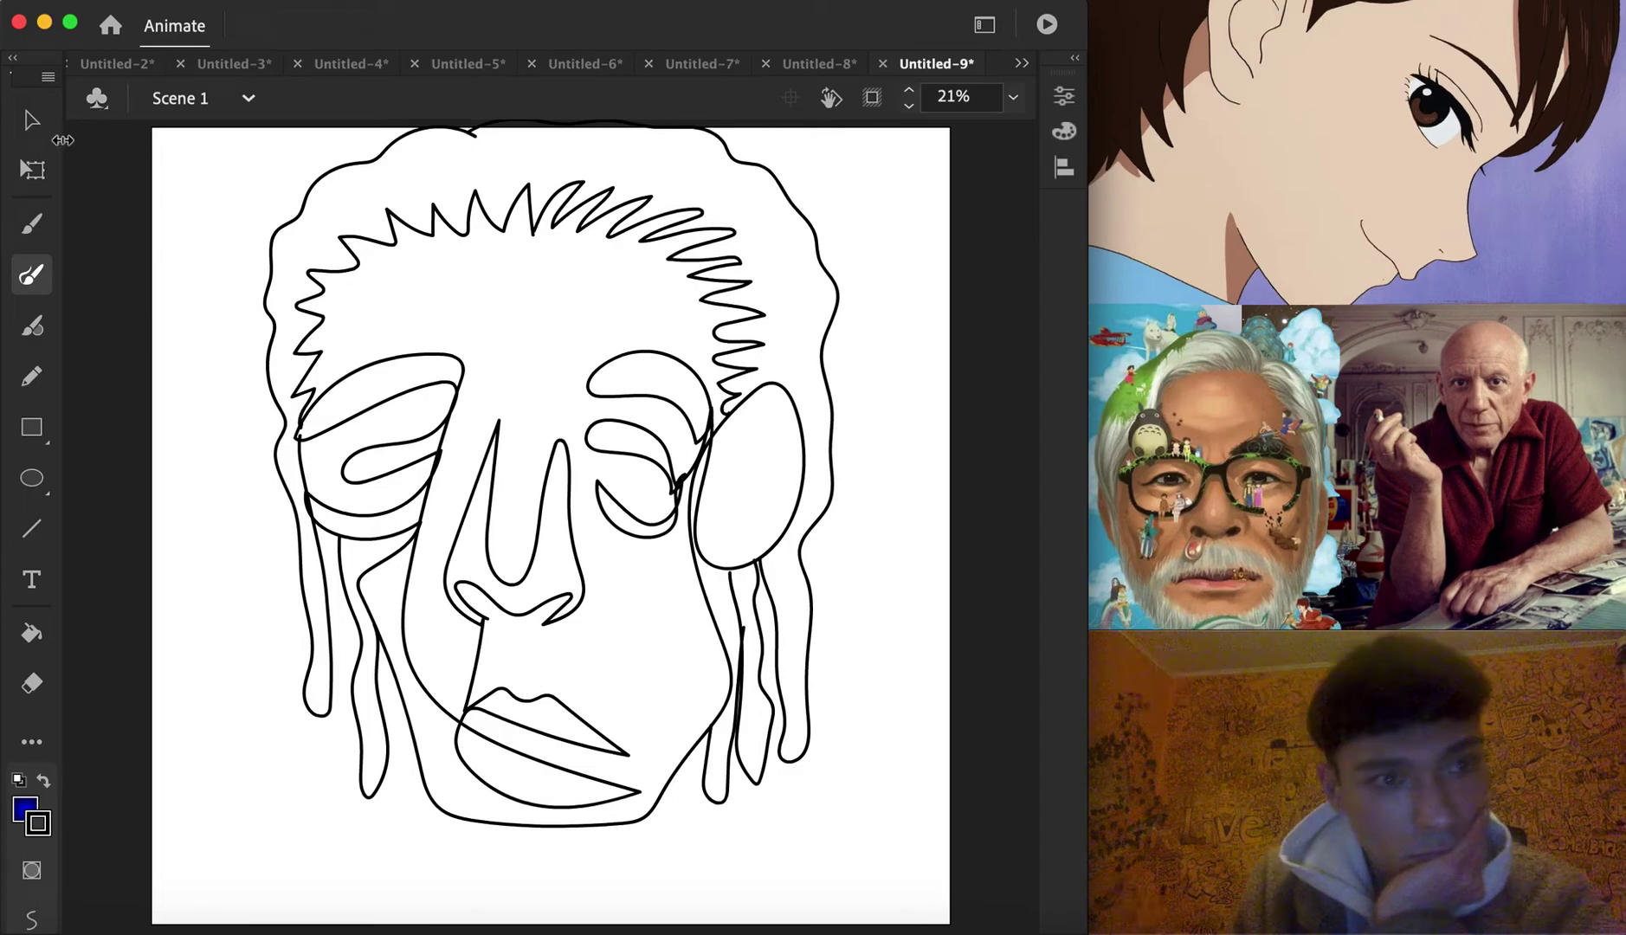
pyautogui.press('v')
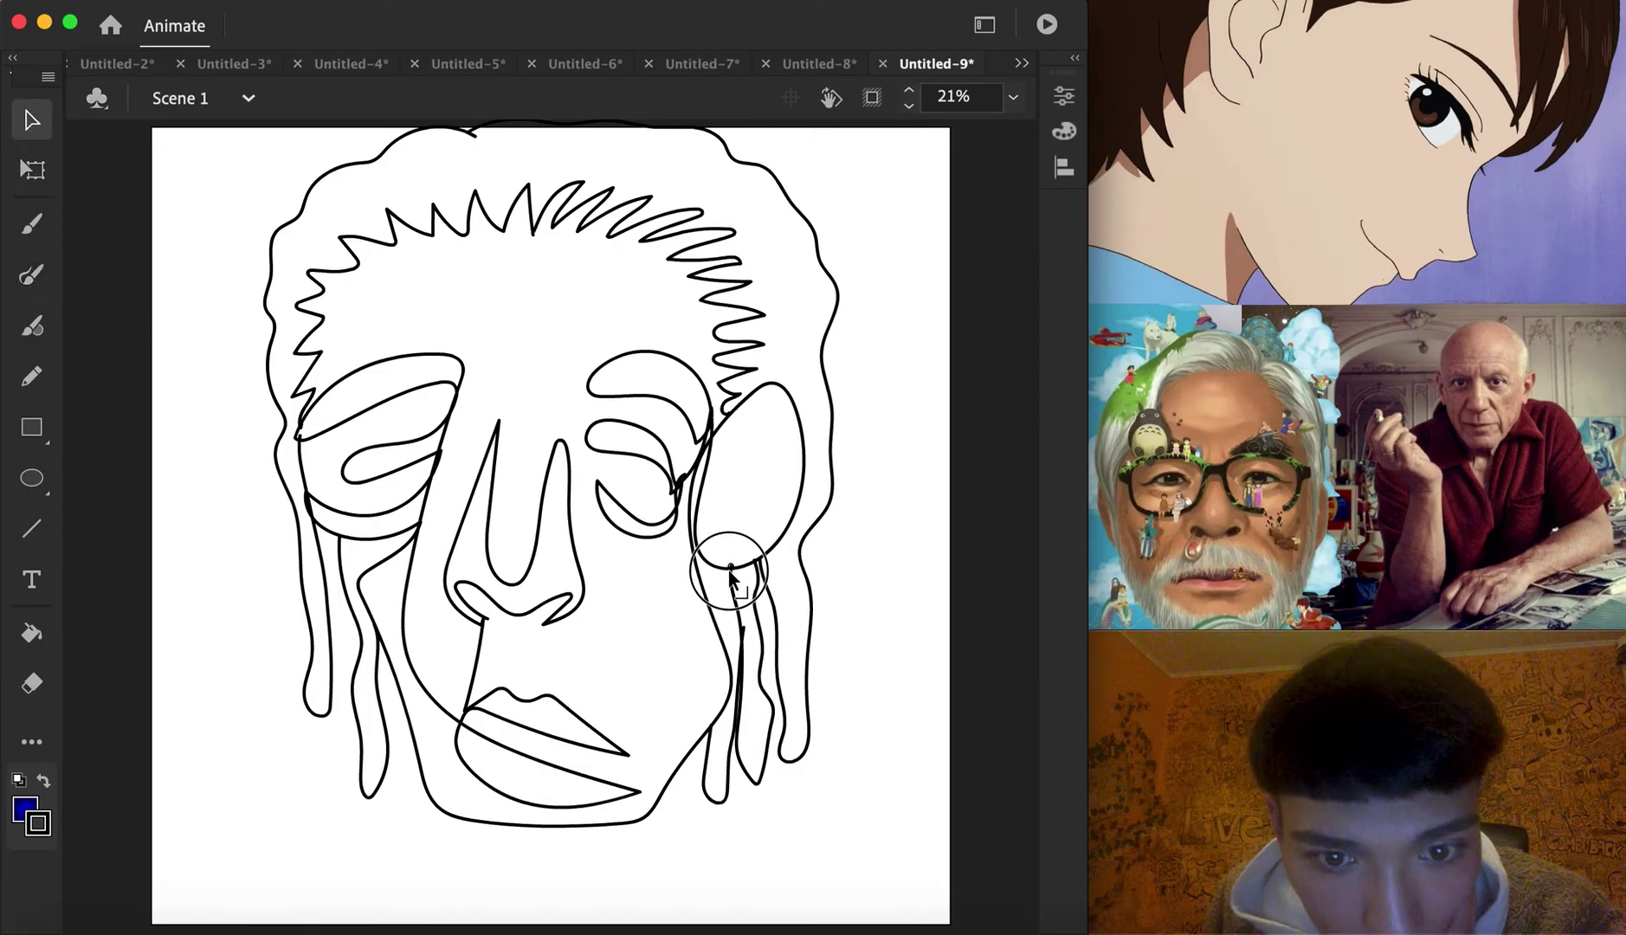
pyautogui.click(32, 274)
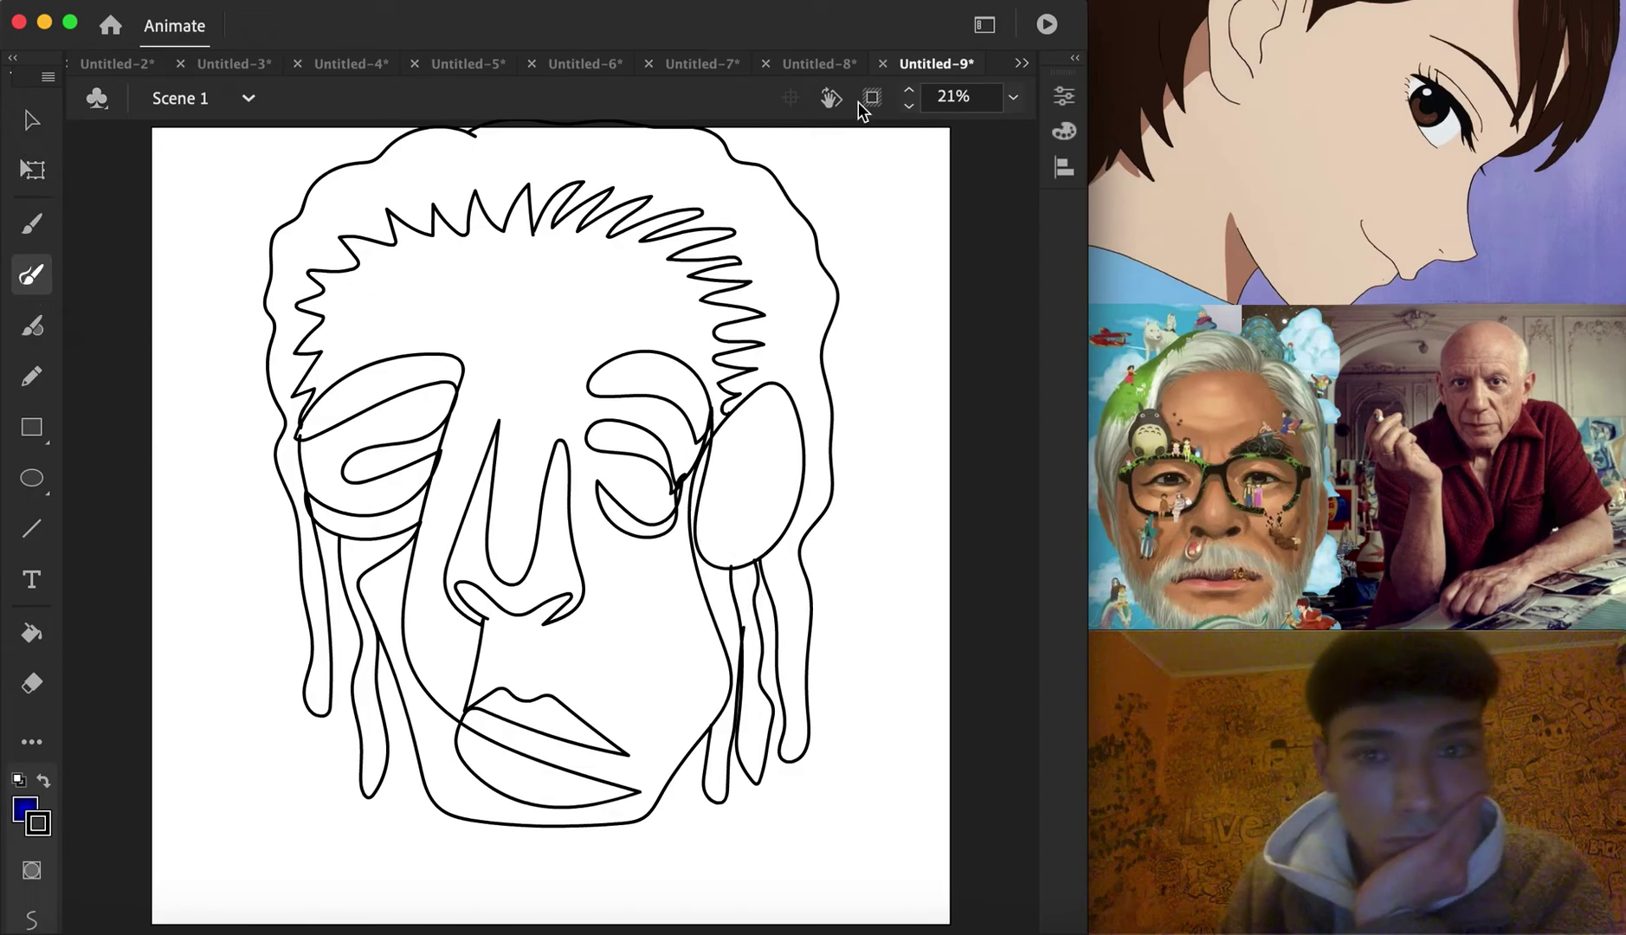
# Select the whole face drawing and move it slightly down so the top of the hair sits inside the canvas
pyautogui.click(31, 119)
pyautogui.moveTo(893, 871)
pyautogui.mouseDown()
pyautogui.moveTo(239, 425)
pyautogui.moveTo(189, 124)
pyautogui.mouseUp()
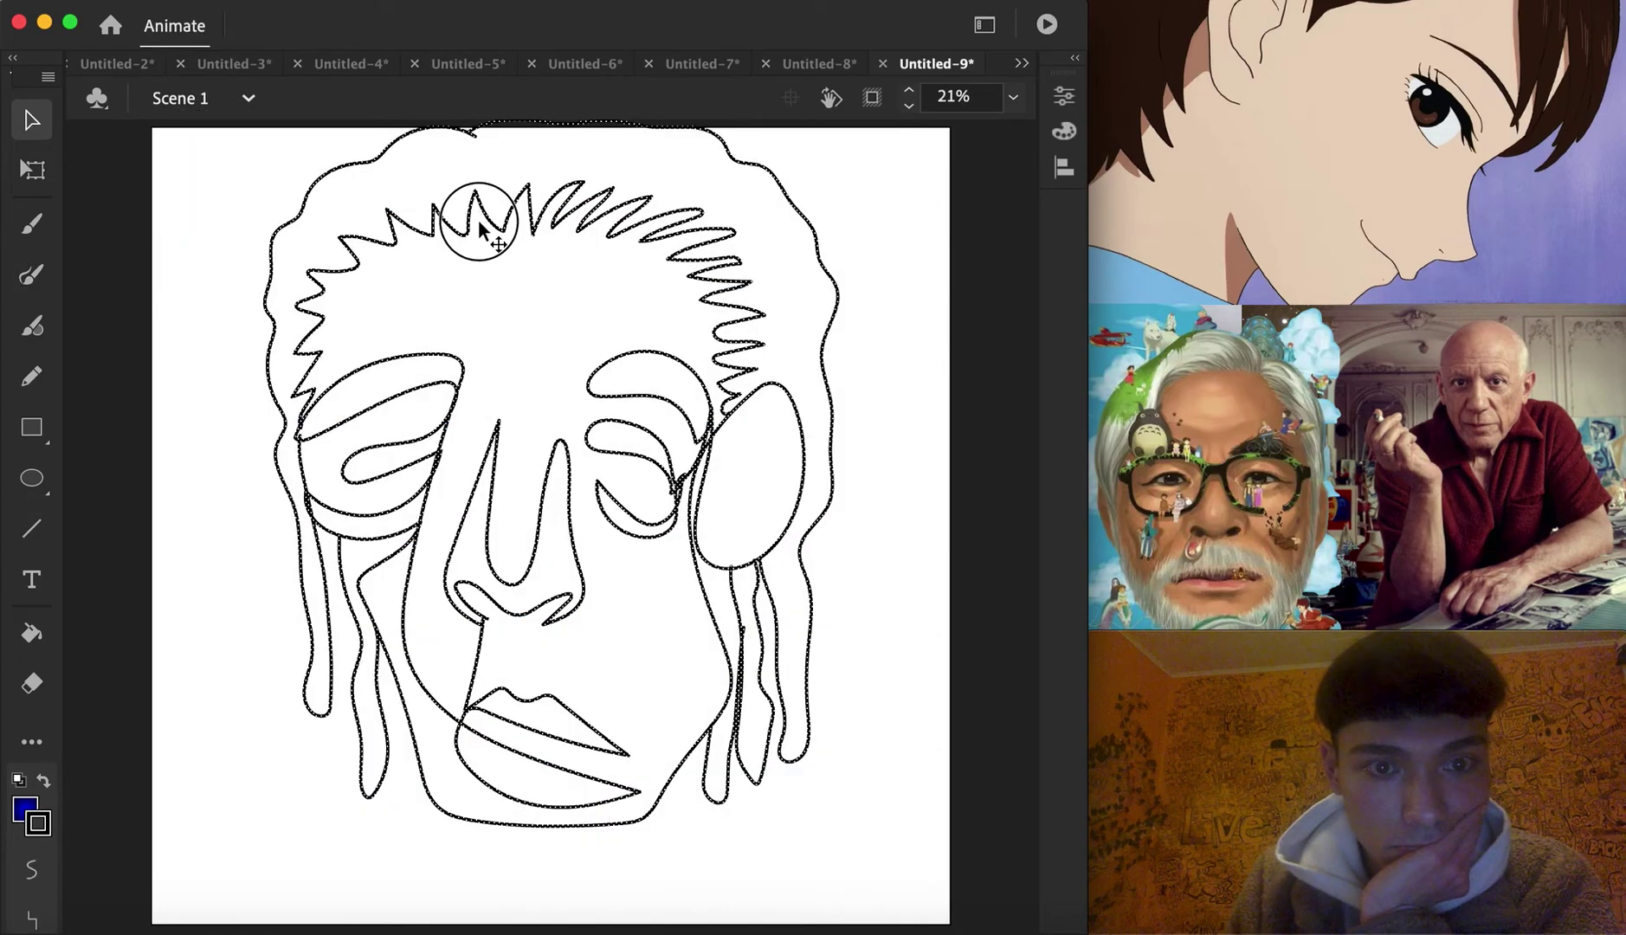
pyautogui.moveTo(479, 223); pyautogui.dragTo(482, 256)
pyautogui.click(256, 158)
# Draw a small angular arrow-like mark with an inner triangle on the forehead above the right-hand brow
pyautogui.click(32, 274)
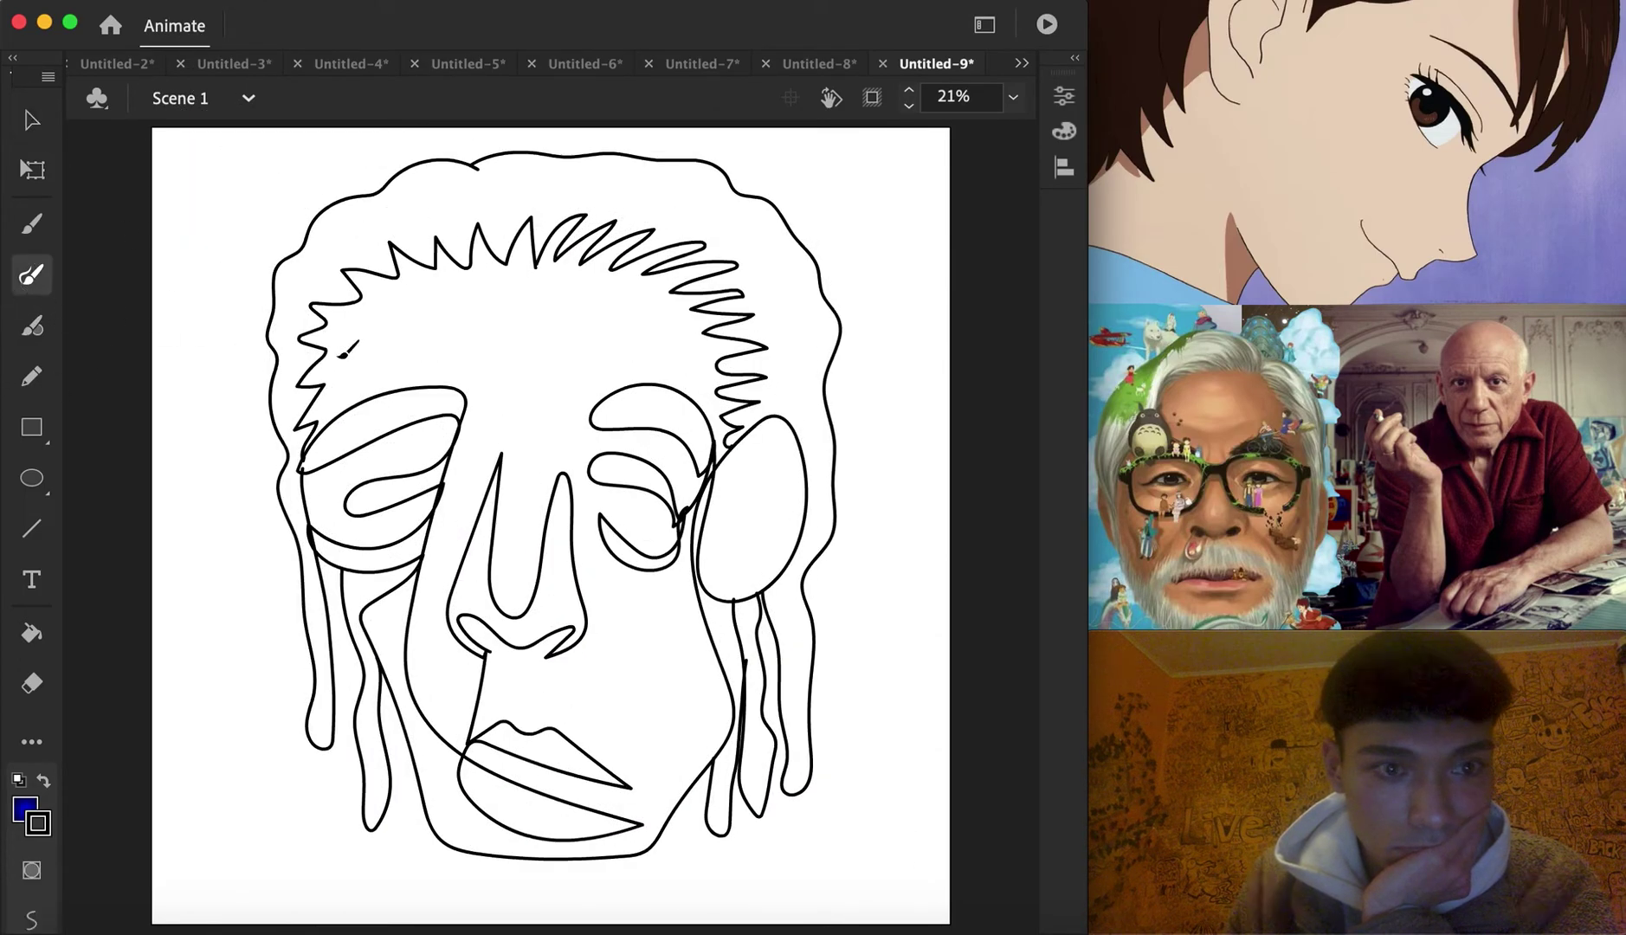
pyautogui.click(1013, 98)
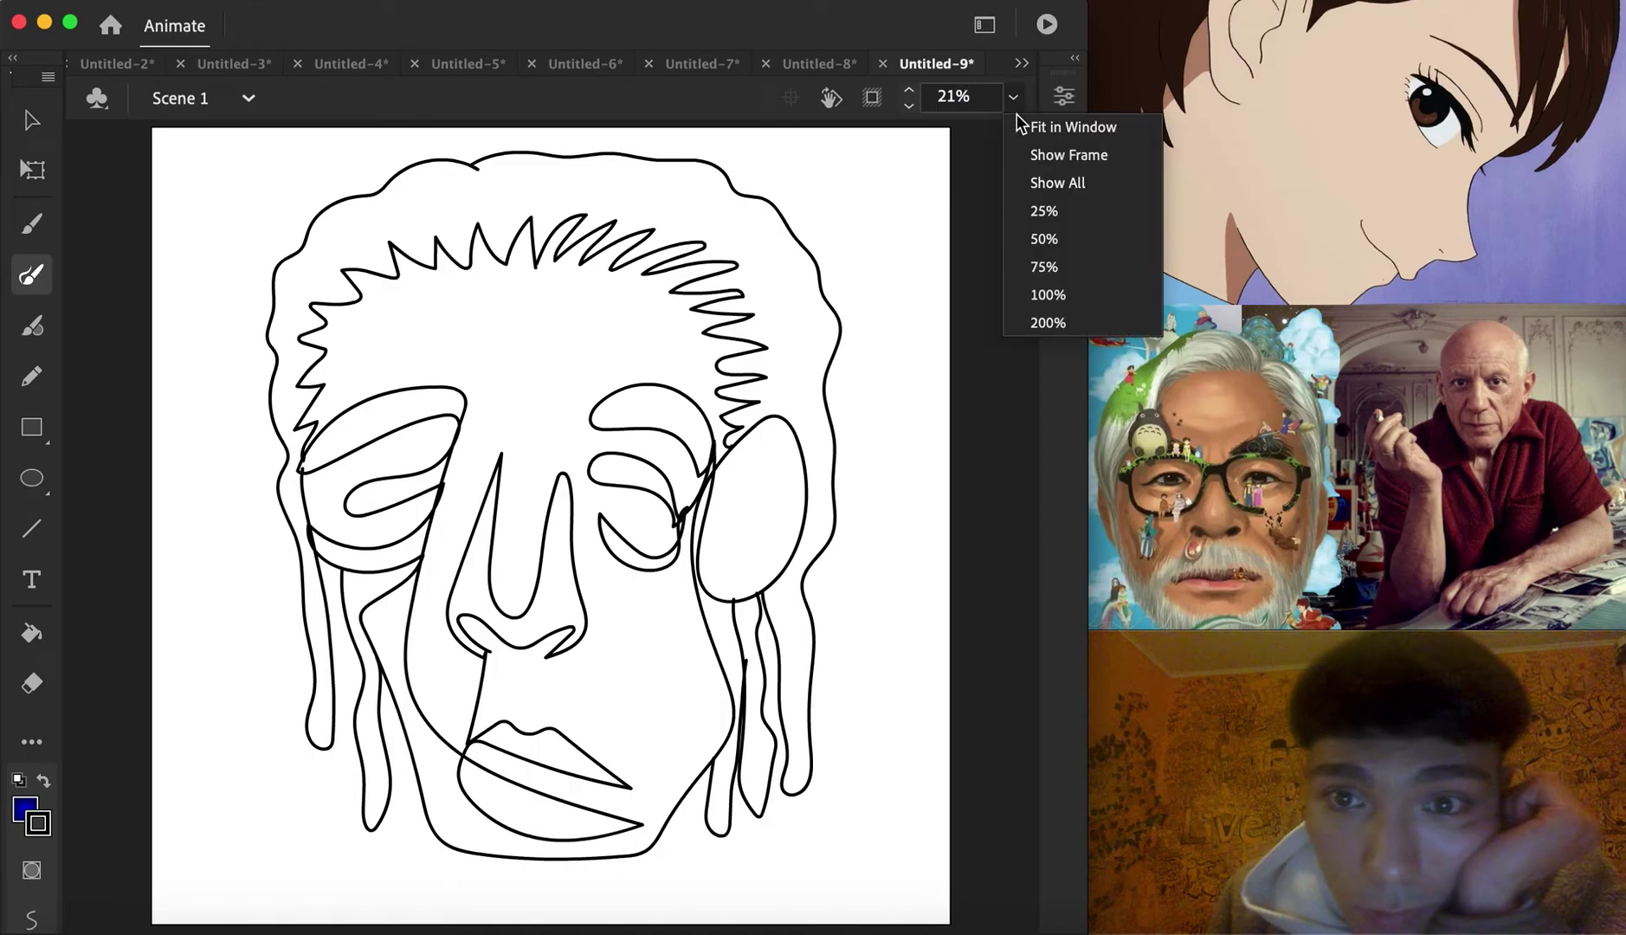
pyautogui.click(1074, 247)
pyautogui.scroll(10, 814, 429)
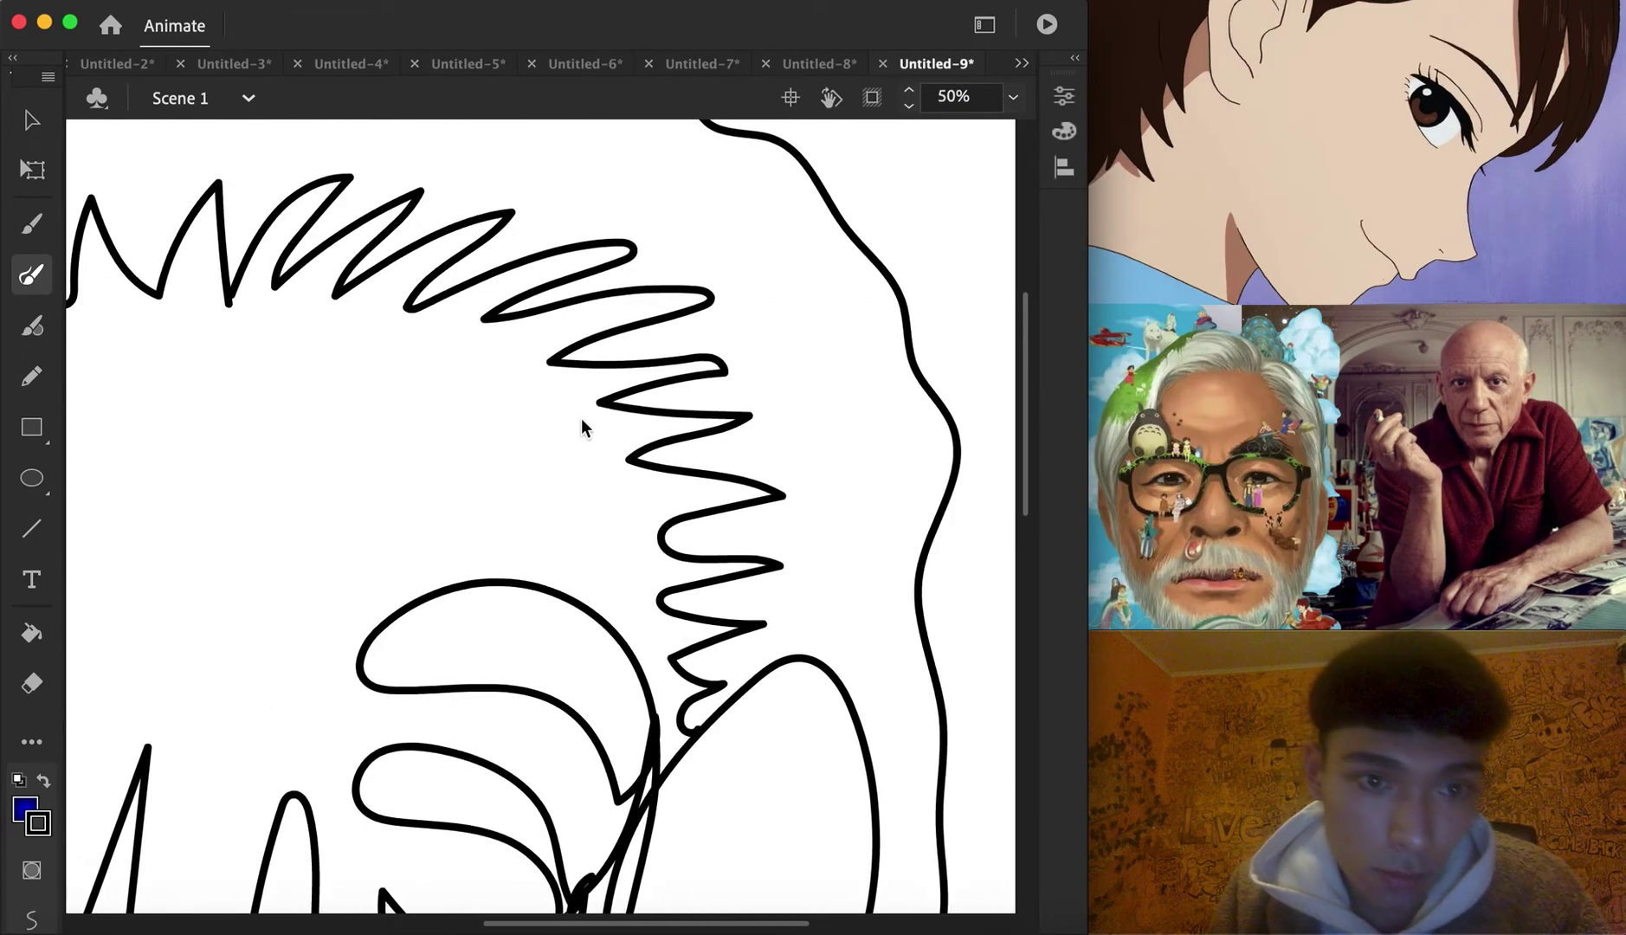
pyautogui.moveTo(422, 482)
pyautogui.mouseDown()
pyautogui.moveTo(507, 533)
pyautogui.moveTo(410, 514)
pyautogui.moveTo(459, 550)
pyautogui.moveTo(427, 438)
pyautogui.moveTo(392, 492)
pyautogui.moveTo(385, 464)
pyautogui.moveTo(589, 477)
pyautogui.moveTo(681, 571)
pyautogui.mouseUp()
# Draw jagged and wavy inner hair lines from the right-hand hairline down past the ear to the outer hair contour
pyautogui.hscroll(5, 650, 449)
pyautogui.moveTo(468, 492)
pyautogui.mouseDown()
pyautogui.moveTo(590, 573)
pyautogui.moveTo(511, 556)
pyautogui.moveTo(556, 646)
pyautogui.moveTo(524, 640)
pyautogui.moveTo(660, 852)
pyautogui.mouseUp()
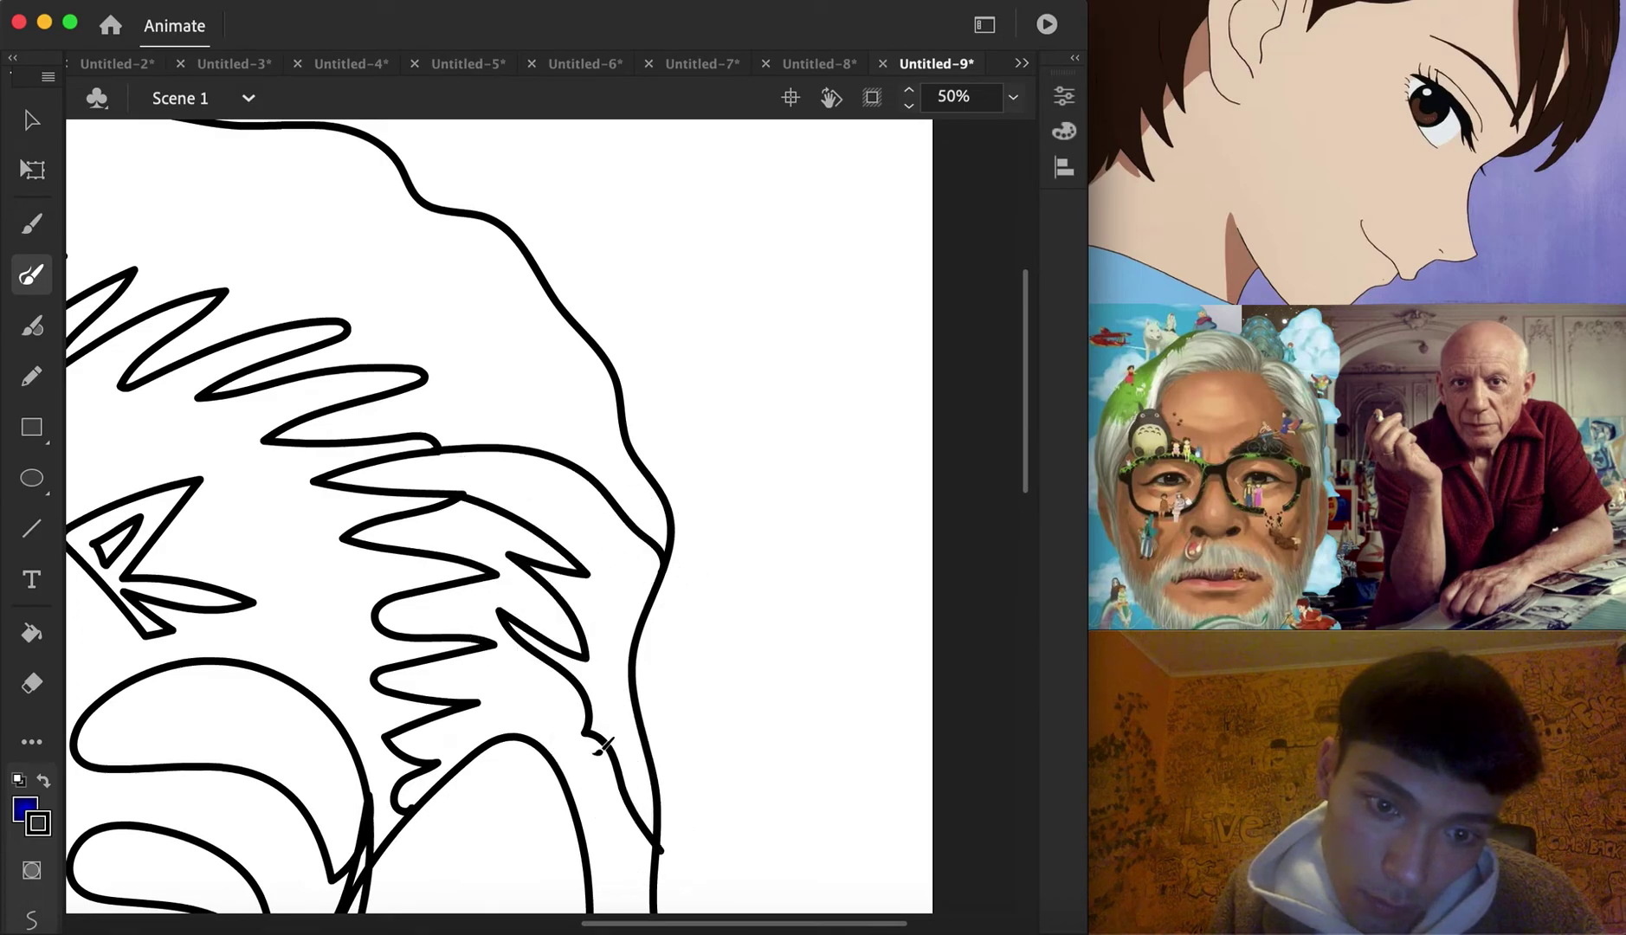
pyautogui.scroll(-5, 562, 650)
pyautogui.moveTo(492, 444)
pyautogui.mouseDown()
pyautogui.moveTo(606, 614)
pyautogui.moveTo(633, 818)
pyautogui.mouseUp()
pyautogui.scroll(-7, 606, 749)
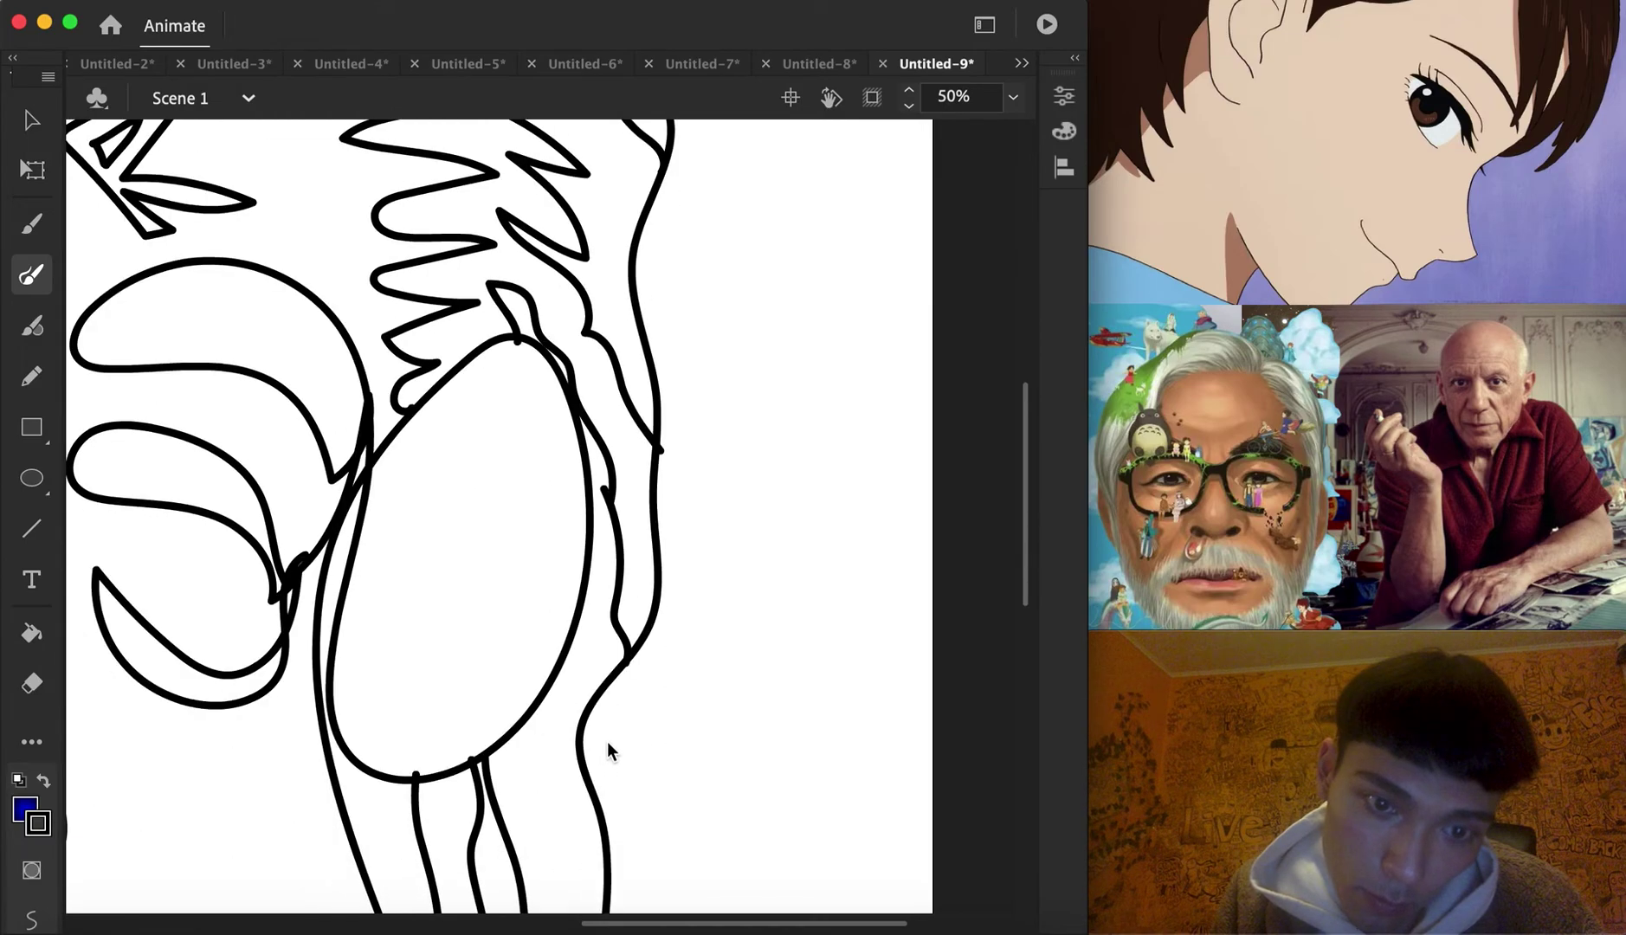
pyautogui.moveTo(585, 500)
pyautogui.mouseDown()
pyautogui.moveTo(546, 606)
pyautogui.moveTo(553, 730)
pyautogui.moveTo(601, 831)
pyautogui.mouseUp()
# Draw wavy inner lines through each of the strands hanging below the right-hand ear
pyautogui.scroll(-10, 601, 774)
pyautogui.moveTo(527, 317)
pyautogui.mouseDown()
pyautogui.moveTo(588, 561)
pyautogui.moveTo(567, 602)
pyautogui.mouseUp()
pyautogui.moveTo(474, 231); pyautogui.dragTo(485, 589)
pyautogui.moveTo(390, 684); pyautogui.dragTo(407, 445)
pyautogui.moveTo(402, 286)
pyautogui.mouseDown()
pyautogui.moveTo(371, 173)
pyautogui.moveTo(370, 138)
pyautogui.mouseUp()
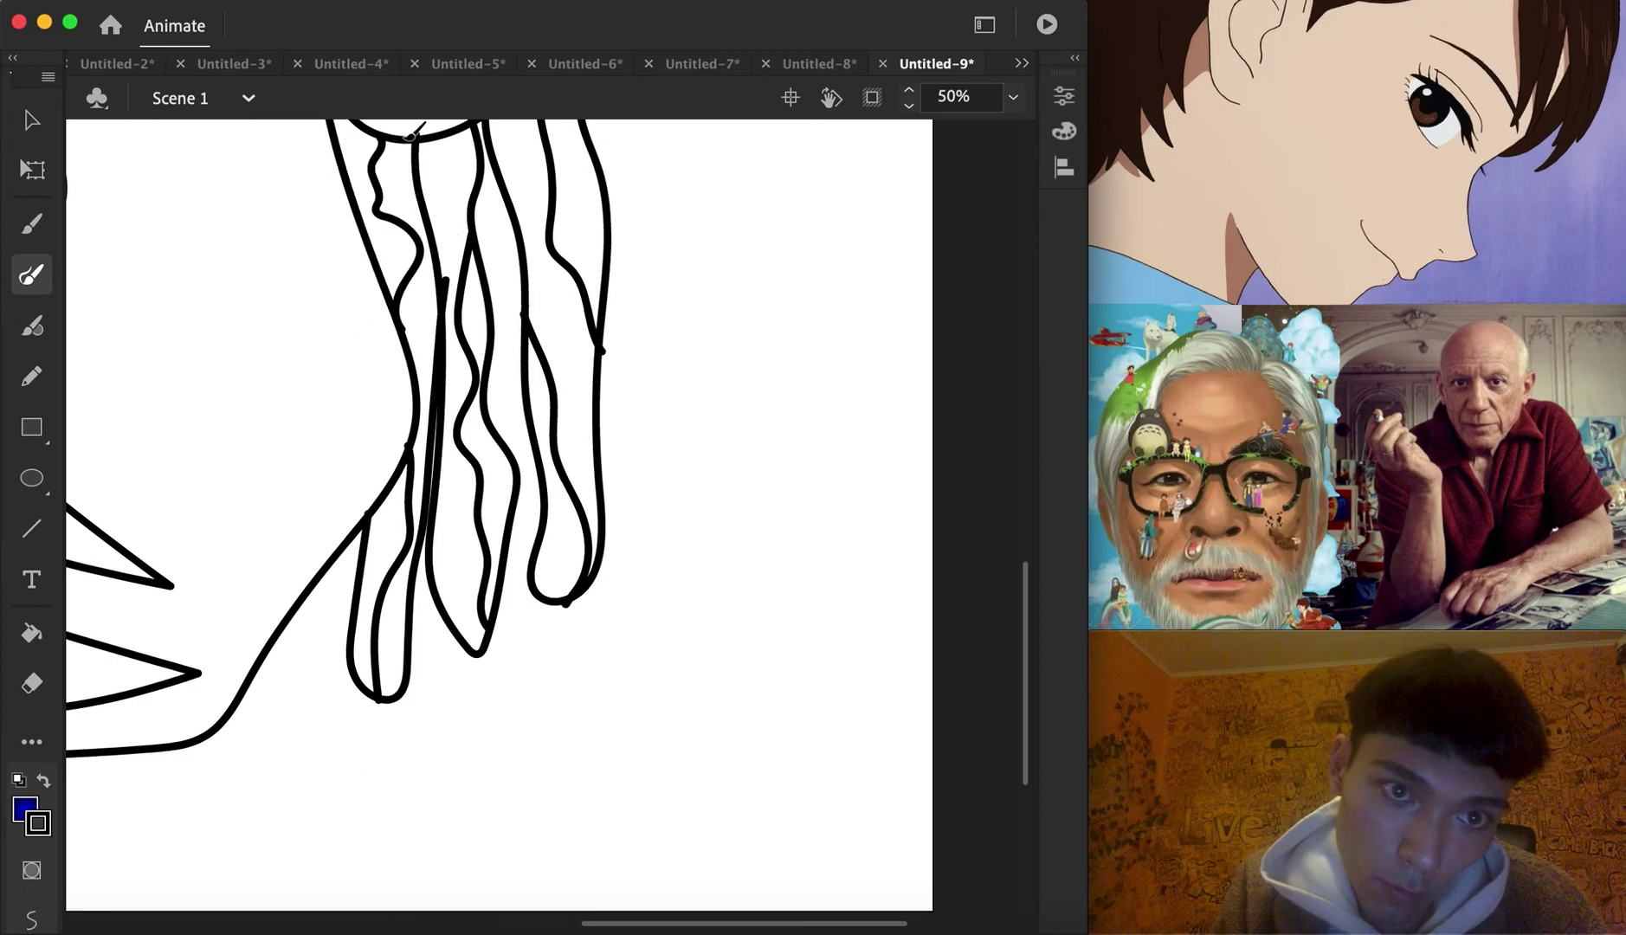
# Draw a wavy zigzag band between the hairline and the outer hair contour across the top of the head
pyautogui.scroll(10, 618, 349)
pyautogui.hscroll(-2, 617, 349)
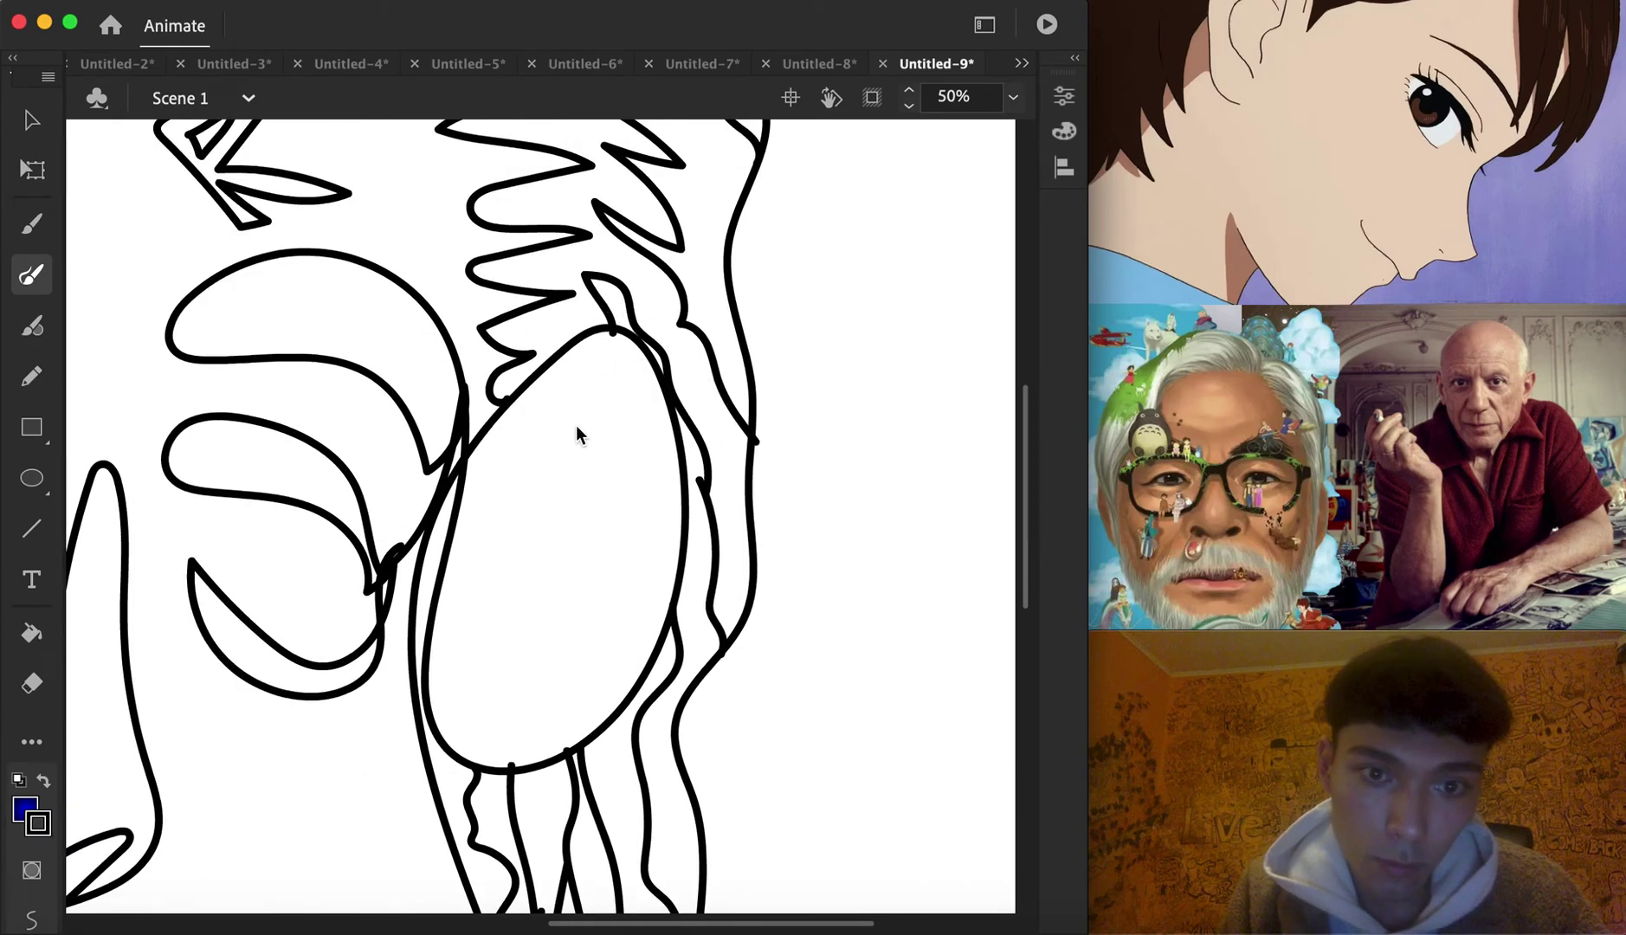
pyautogui.scroll(15, 579, 433)
pyautogui.hscroll(-3, 578, 433)
pyautogui.scroll(-6, 565, 485)
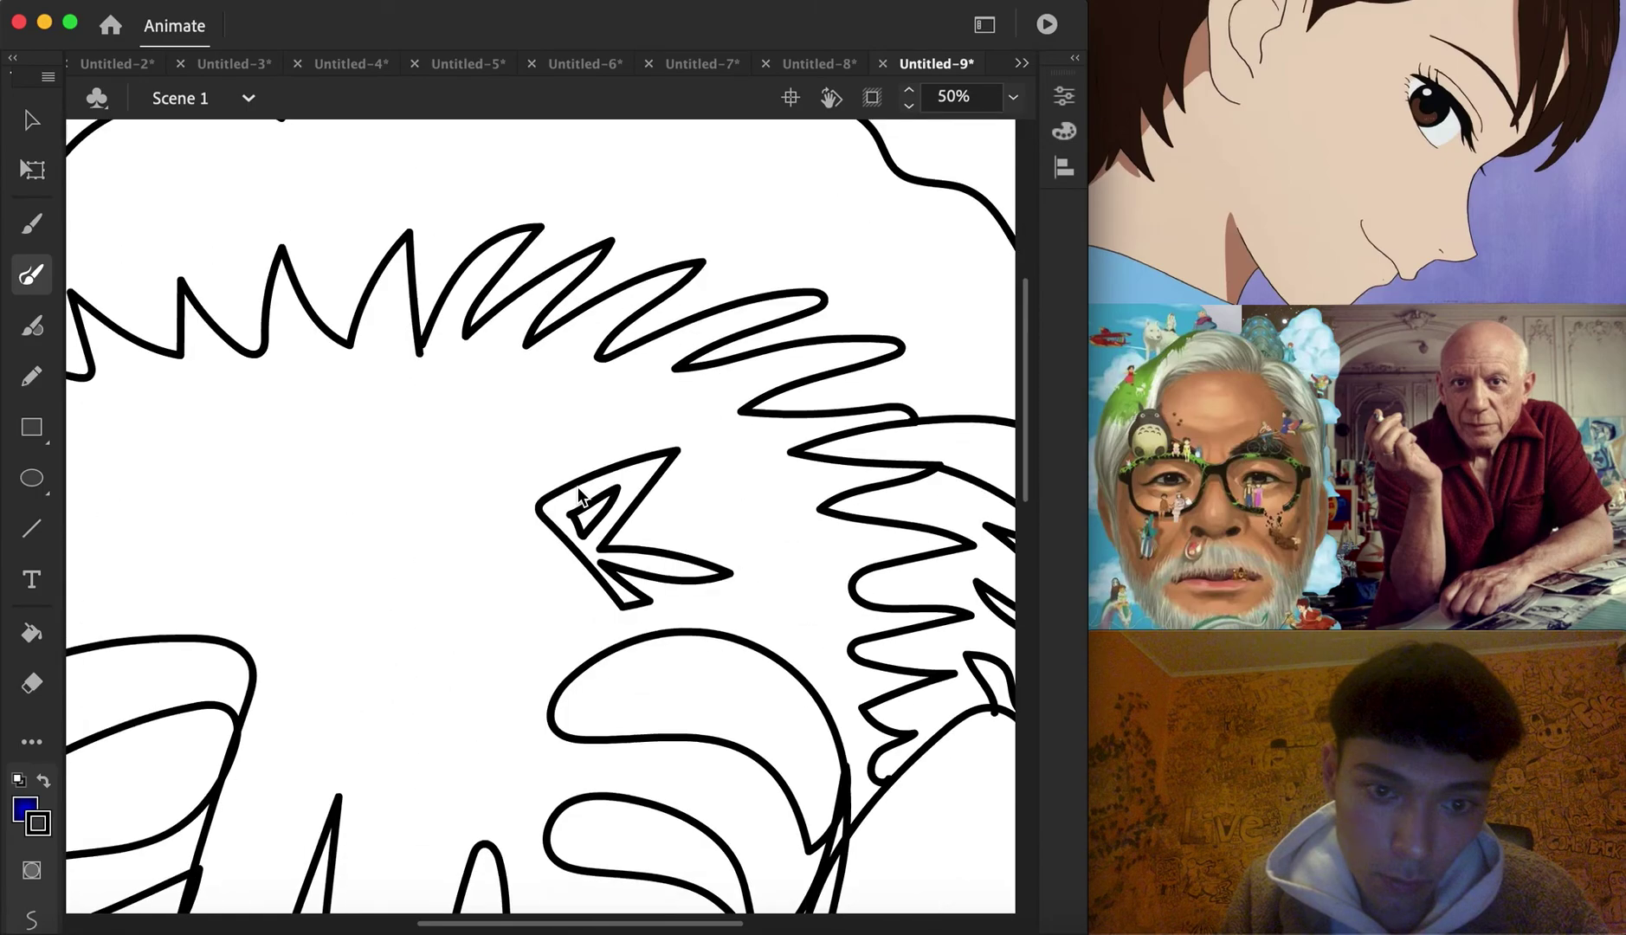
pyautogui.scroll(5, 578, 493)
pyautogui.hscroll(4, 578, 493)
pyautogui.moveTo(823, 561)
pyautogui.mouseDown()
pyautogui.moveTo(681, 507)
pyautogui.moveTo(722, 457)
pyautogui.moveTo(567, 451)
pyautogui.moveTo(615, 402)
pyautogui.moveTo(613, 379)
pyautogui.moveTo(506, 299)
pyautogui.moveTo(406, 299)
pyautogui.moveTo(438, 336)
pyautogui.moveTo(434, 390)
pyautogui.moveTo(491, 410)
pyautogui.moveTo(420, 468)
pyautogui.mouseUp()
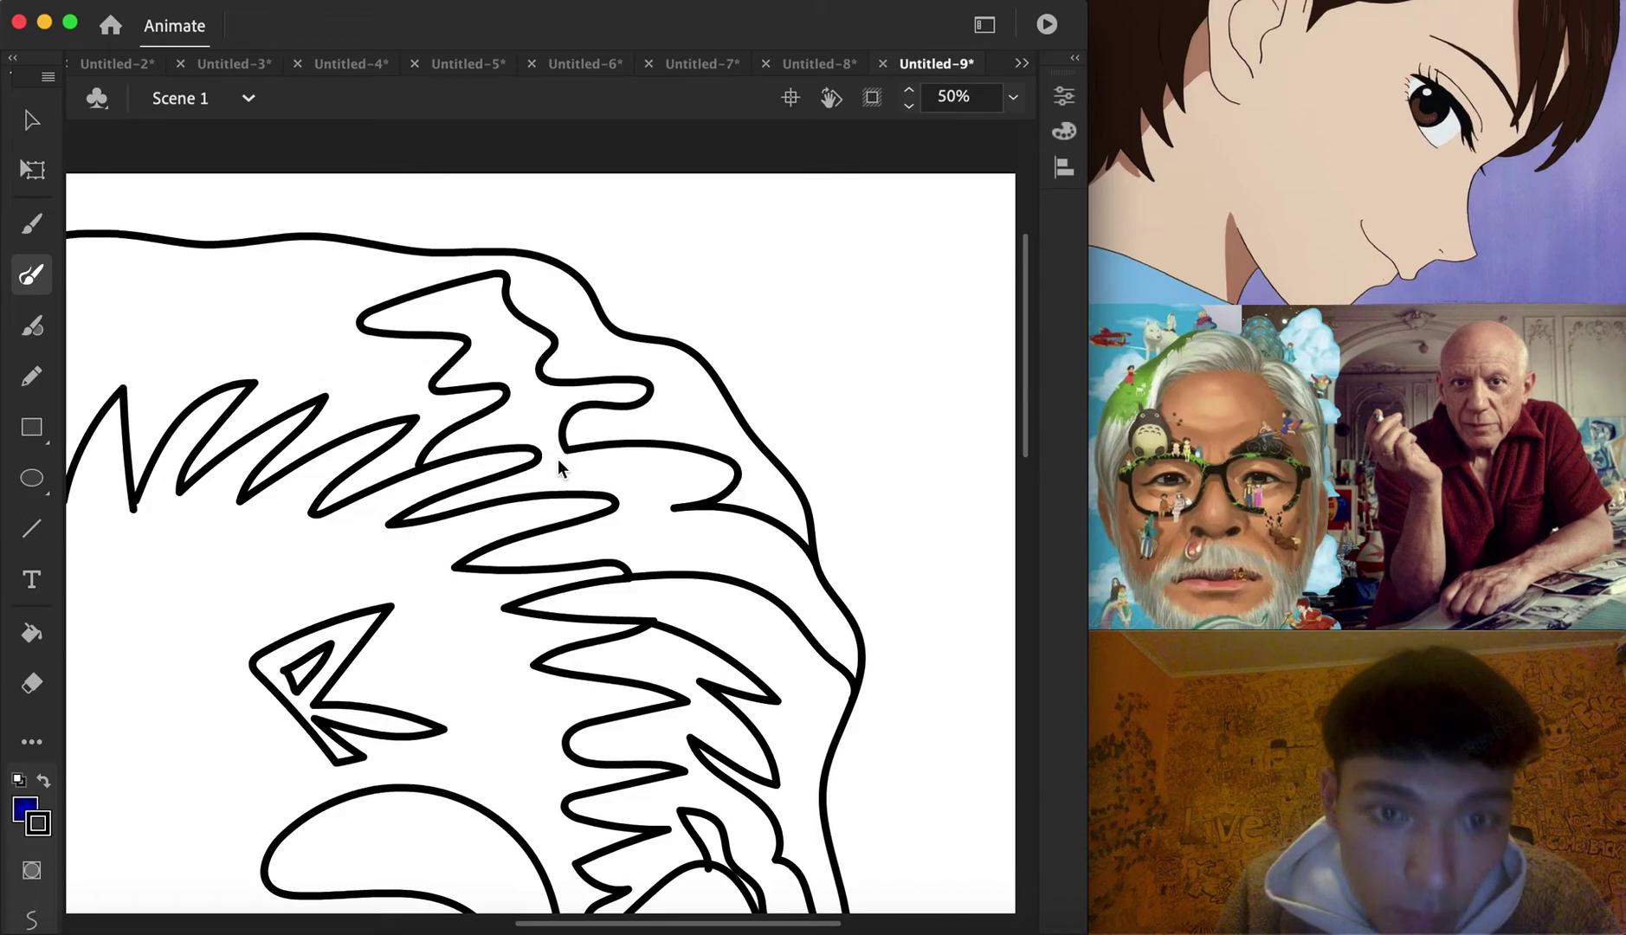
pyautogui.hscroll(-5, 554, 379)
pyautogui.moveTo(709, 399)
pyautogui.mouseDown()
pyautogui.moveTo(726, 247)
pyautogui.moveTo(589, 362)
pyautogui.moveTo(569, 329)
pyautogui.moveTo(519, 415)
pyautogui.moveTo(532, 257)
pyautogui.moveTo(487, 243)
pyautogui.moveTo(466, 332)
pyautogui.moveTo(411, 374)
pyautogui.moveTo(405, 407)
pyautogui.moveTo(356, 270)
pyautogui.moveTo(287, 299)
pyautogui.moveTo(306, 396)
pyautogui.moveTo(248, 371)
pyautogui.moveTo(190, 295)
pyautogui.moveTo(168, 319)
pyautogui.moveTo(229, 432)
pyautogui.moveTo(130, 393)
pyautogui.moveTo(123, 448)
pyautogui.moveTo(90, 356)
pyautogui.mouseUp()
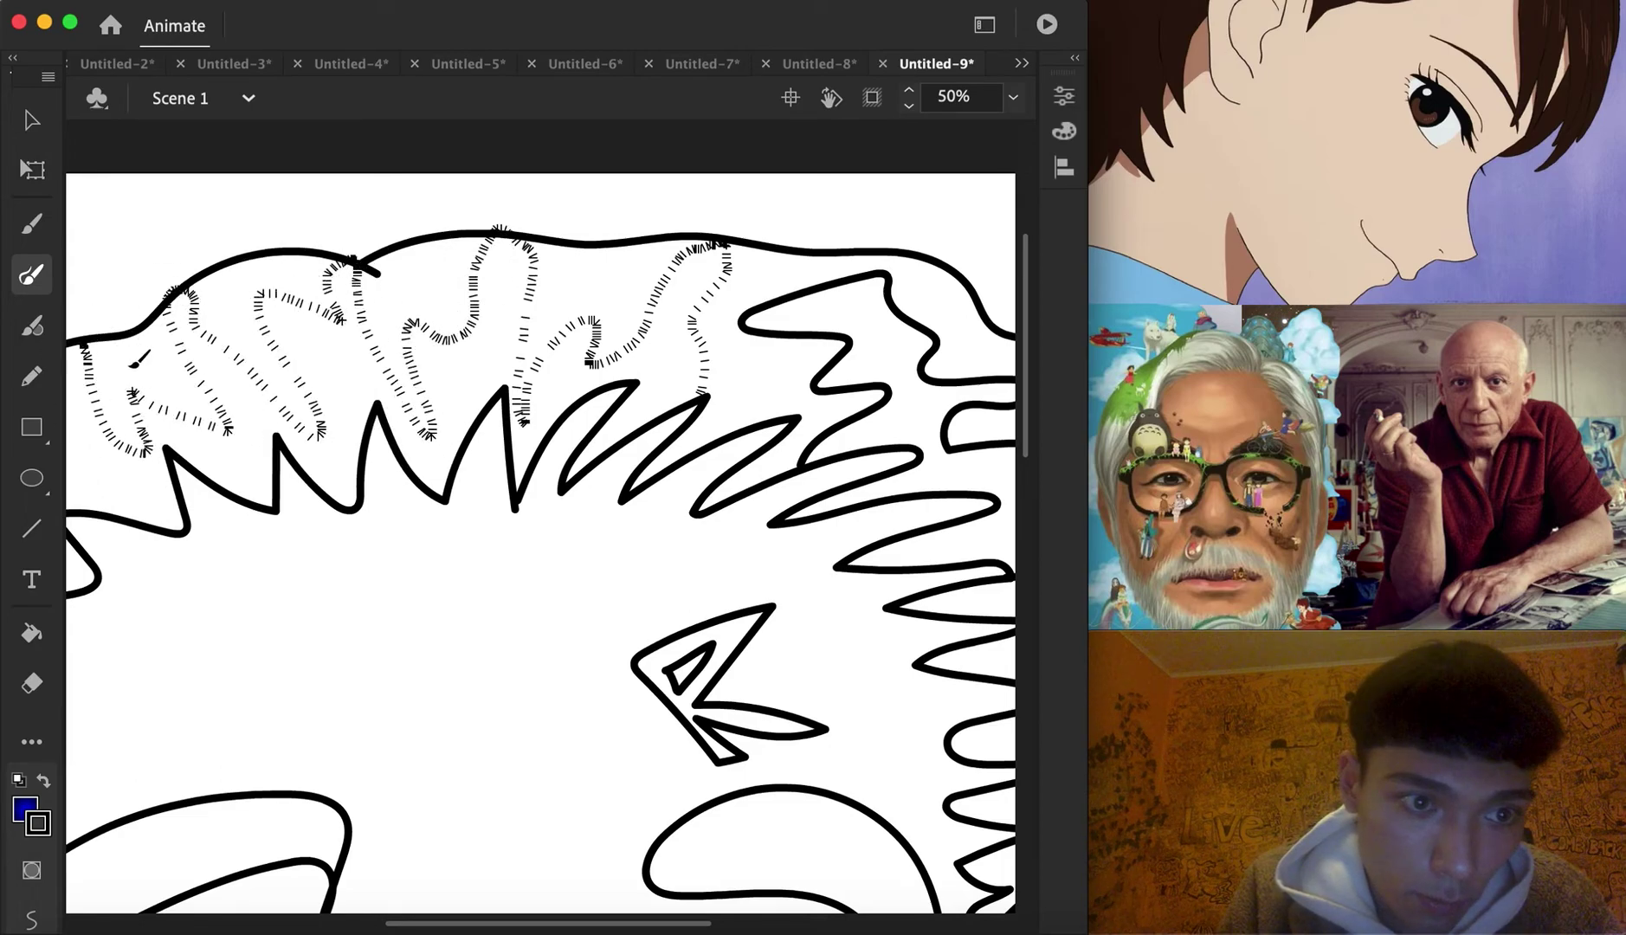
# Continue the zigzag hair band down the left-hand side of the head and into the outer hanging strand
pyautogui.hscroll(-10, 479, 405)
pyautogui.scroll(-3, 479, 405)
pyautogui.moveTo(475, 232)
pyautogui.mouseDown()
pyautogui.moveTo(585, 316)
pyautogui.moveTo(412, 370)
pyautogui.moveTo(474, 407)
pyautogui.moveTo(364, 417)
pyautogui.moveTo(418, 524)
pyautogui.moveTo(358, 663)
pyautogui.moveTo(401, 696)
pyautogui.moveTo(399, 854)
pyautogui.moveTo(425, 876)
pyautogui.mouseUp()
pyautogui.scroll(-5, 522, 734)
pyautogui.scroll(-8, 521, 733)
pyautogui.moveTo(450, 337)
pyautogui.mouseDown()
pyautogui.moveTo(475, 519)
pyautogui.moveTo(468, 670)
pyautogui.moveTo(505, 738)
pyautogui.mouseUp()
# Undo the last stroke, redraw a short line below the left-hand eye, and add a wavy inner line to the long strand beside the cheek
pyautogui.scroll(-4, 597, 541)
pyautogui.hscroll(4, 597, 541)
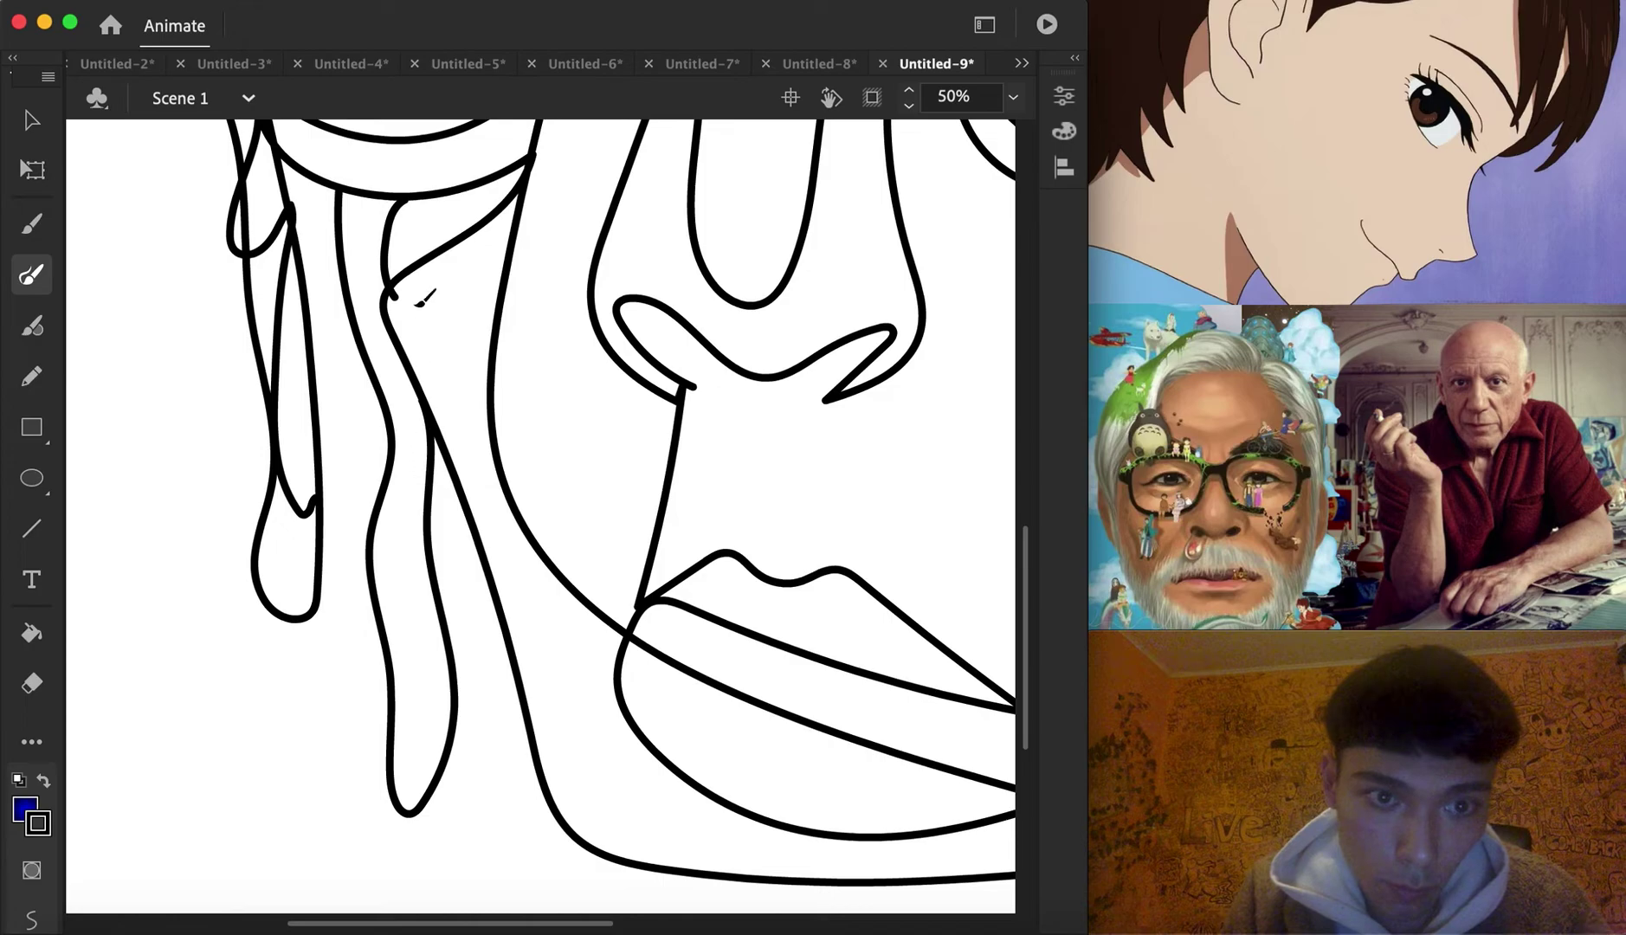
pyautogui.press('super+z')
pyautogui.moveTo(392, 199); pyautogui.dragTo(400, 270)
pyautogui.moveTo(401, 448)
pyautogui.mouseDown()
pyautogui.moveTo(416, 615)
pyautogui.moveTo(392, 795)
pyautogui.mouseUp()
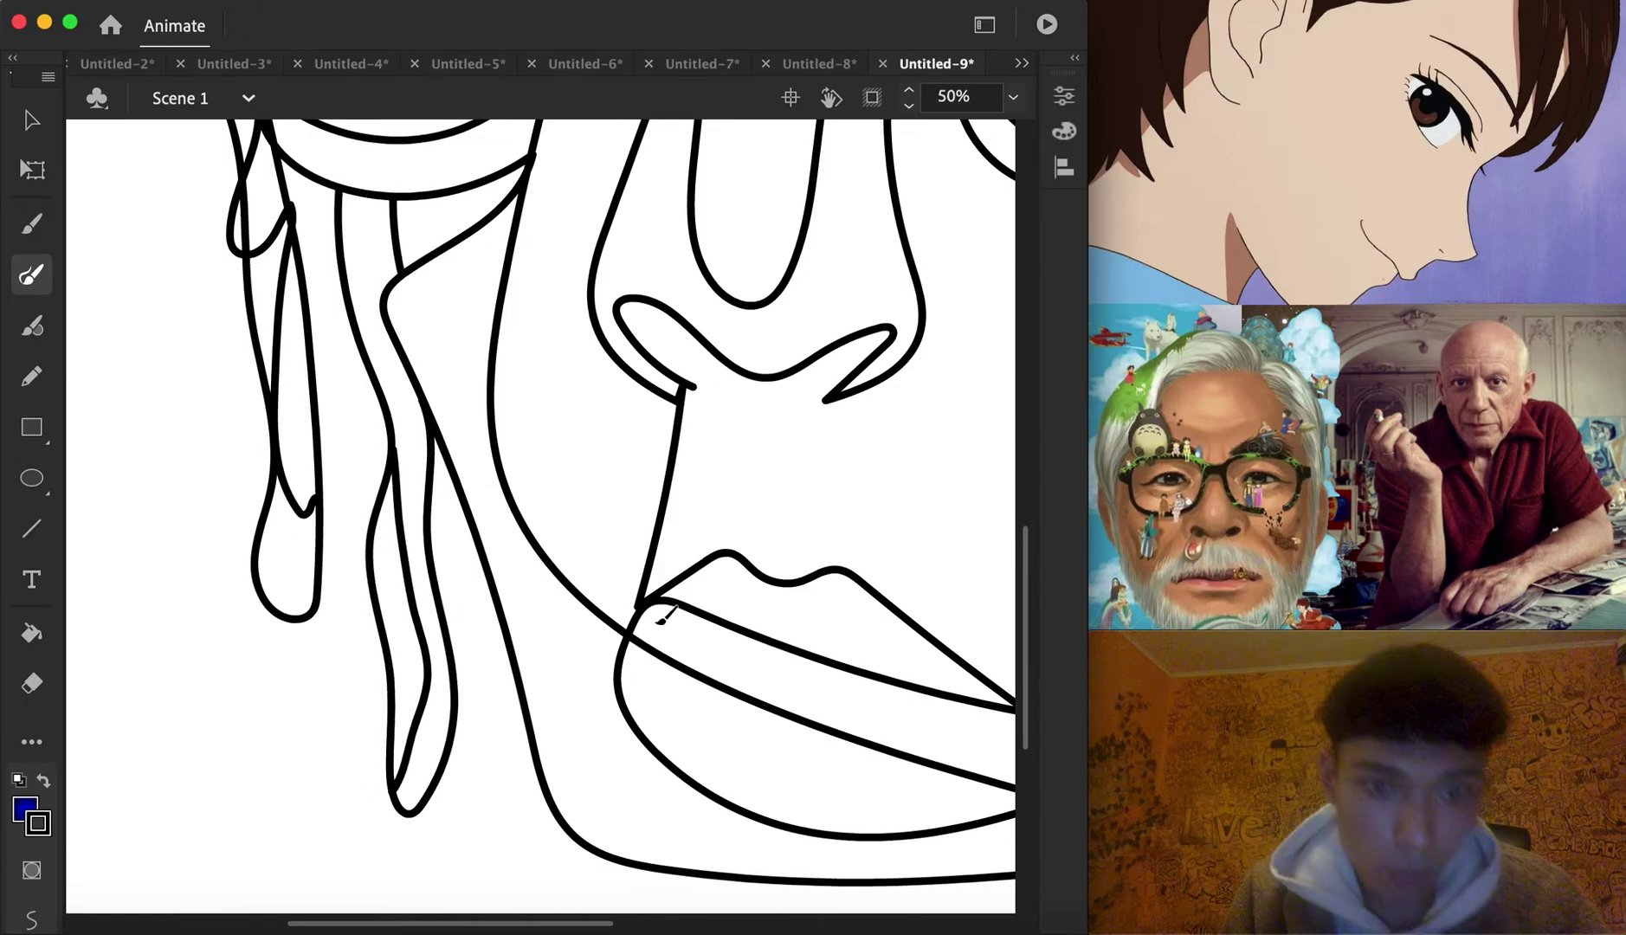
# Draw curved iris and pupil lines inside both half-closed eyes
pyautogui.scroll(5, 661, 617)
pyautogui.hscroll(5, 661, 618)
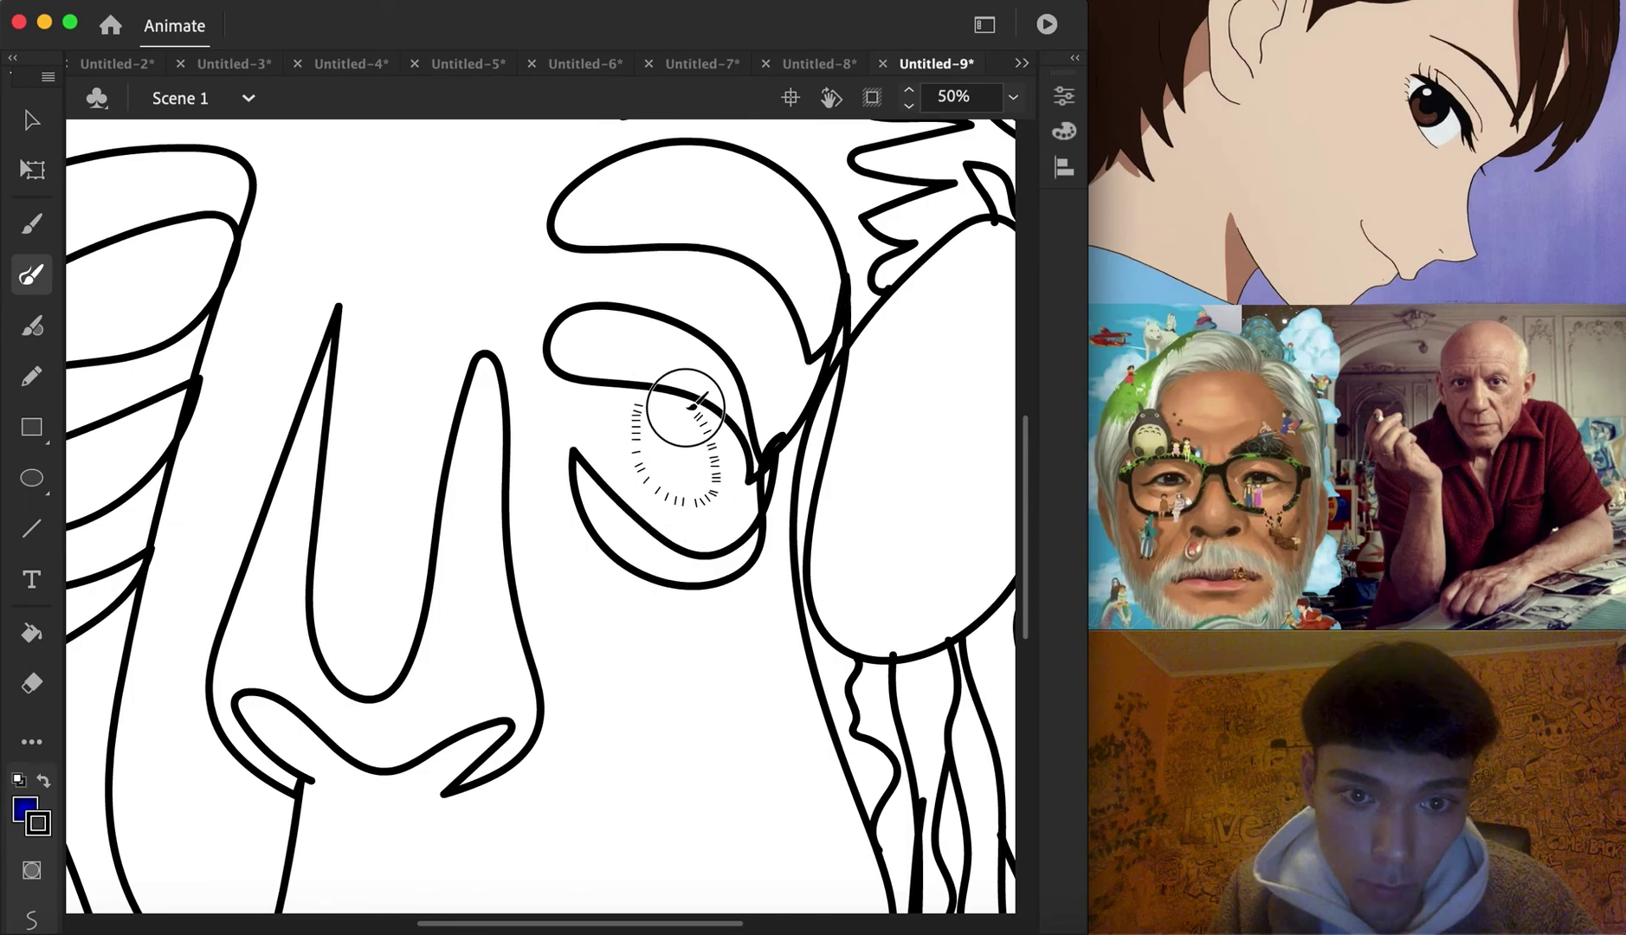
pyautogui.moveTo(620, 385)
pyautogui.mouseDown()
pyautogui.moveTo(690, 497)
pyautogui.moveTo(744, 447)
pyautogui.moveTo(752, 459)
pyautogui.mouseUp()
pyautogui.moveTo(693, 407)
pyautogui.mouseDown()
pyautogui.moveTo(728, 475)
pyautogui.moveTo(743, 467)
pyautogui.mouseUp()
pyautogui.hscroll(-5, 244, 447)
pyautogui.moveTo(197, 453); pyautogui.dragTo(258, 535)
pyautogui.moveTo(295, 421); pyautogui.dragTo(363, 457)
# Delete the end of the left-hand iris line that overshoots the lower eyelid
pyautogui.click(34, 122)
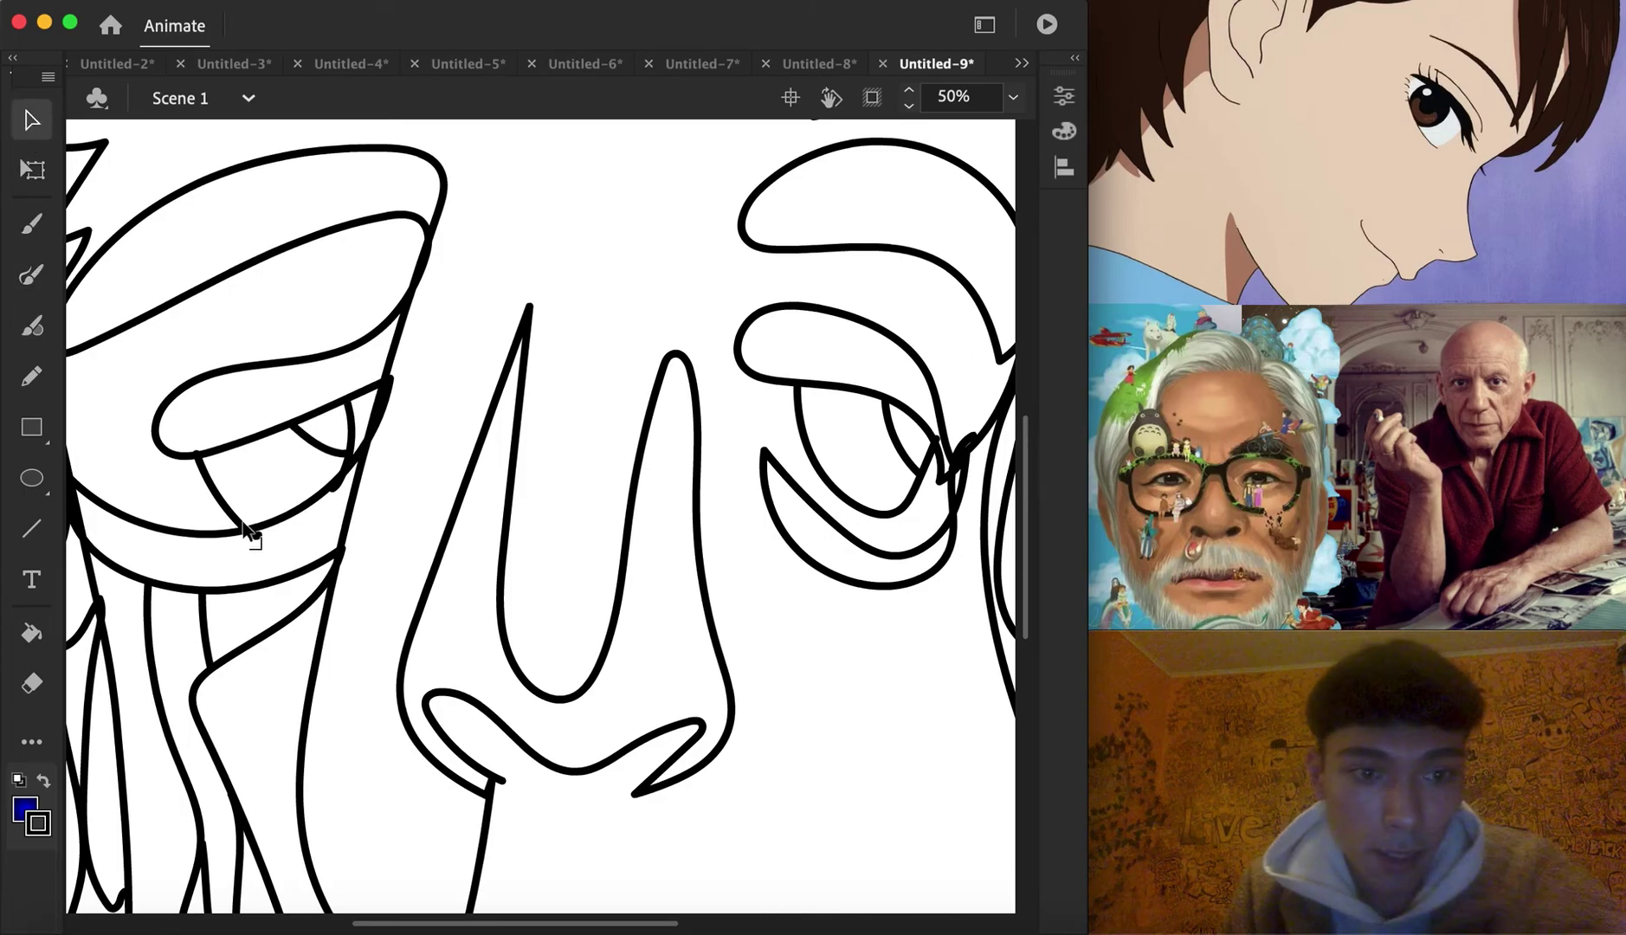
pyautogui.click(261, 539)
pyautogui.press('Delete')
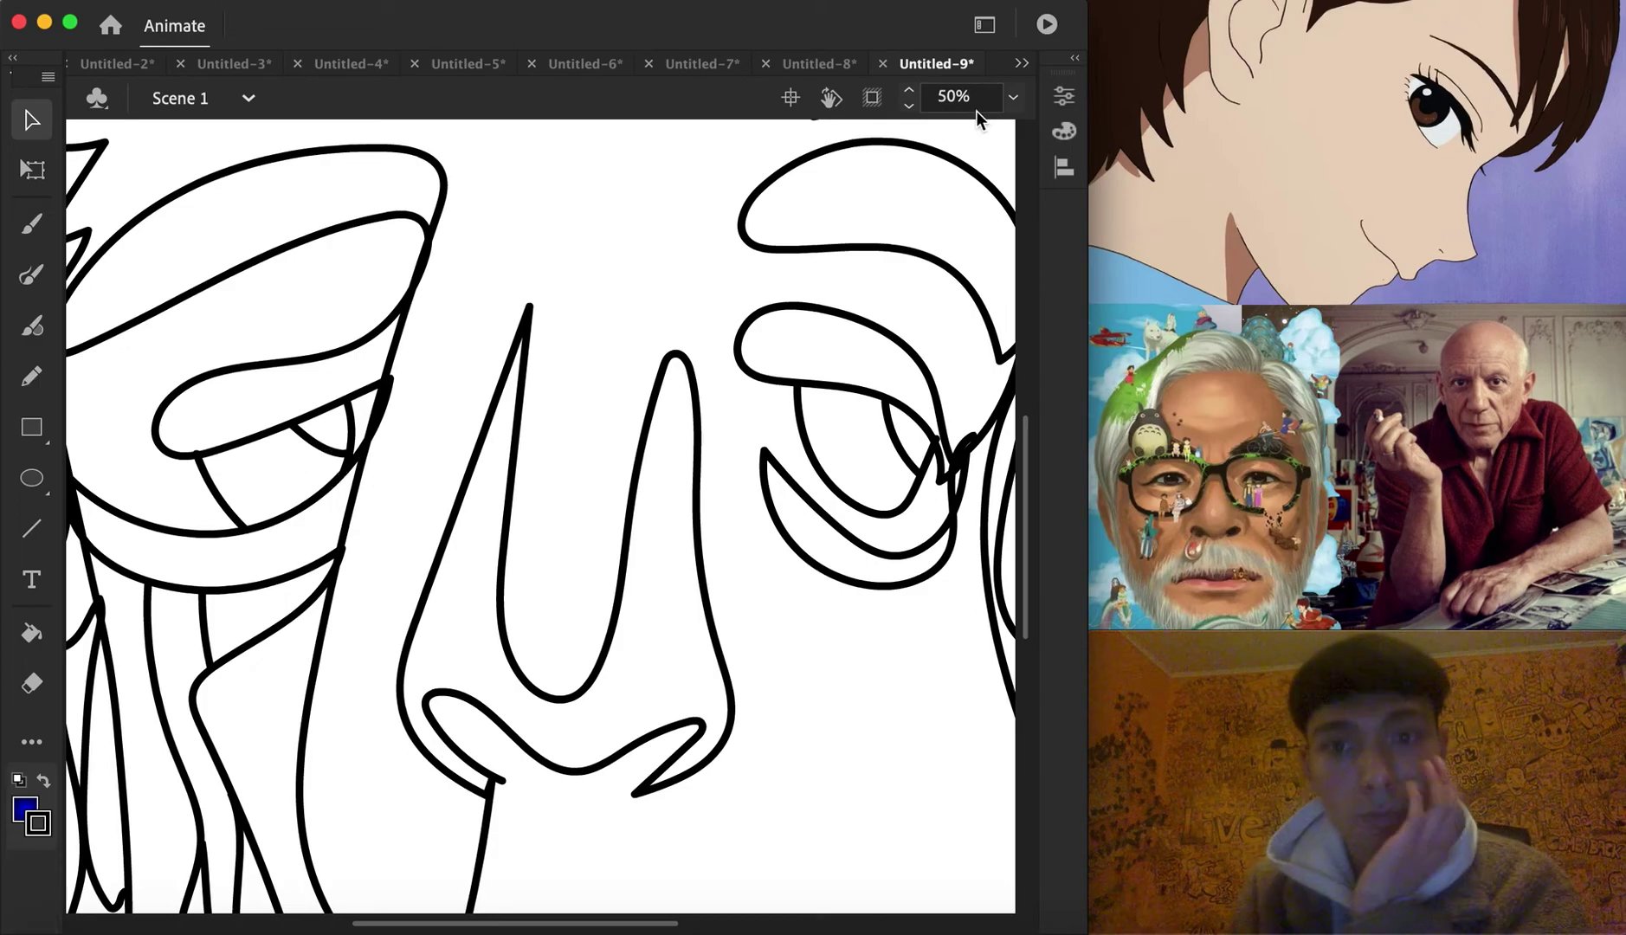
# Draw a jagged inner contour inside the right-hand ear
pyautogui.click(1013, 97)
pyautogui.click(1057, 152)
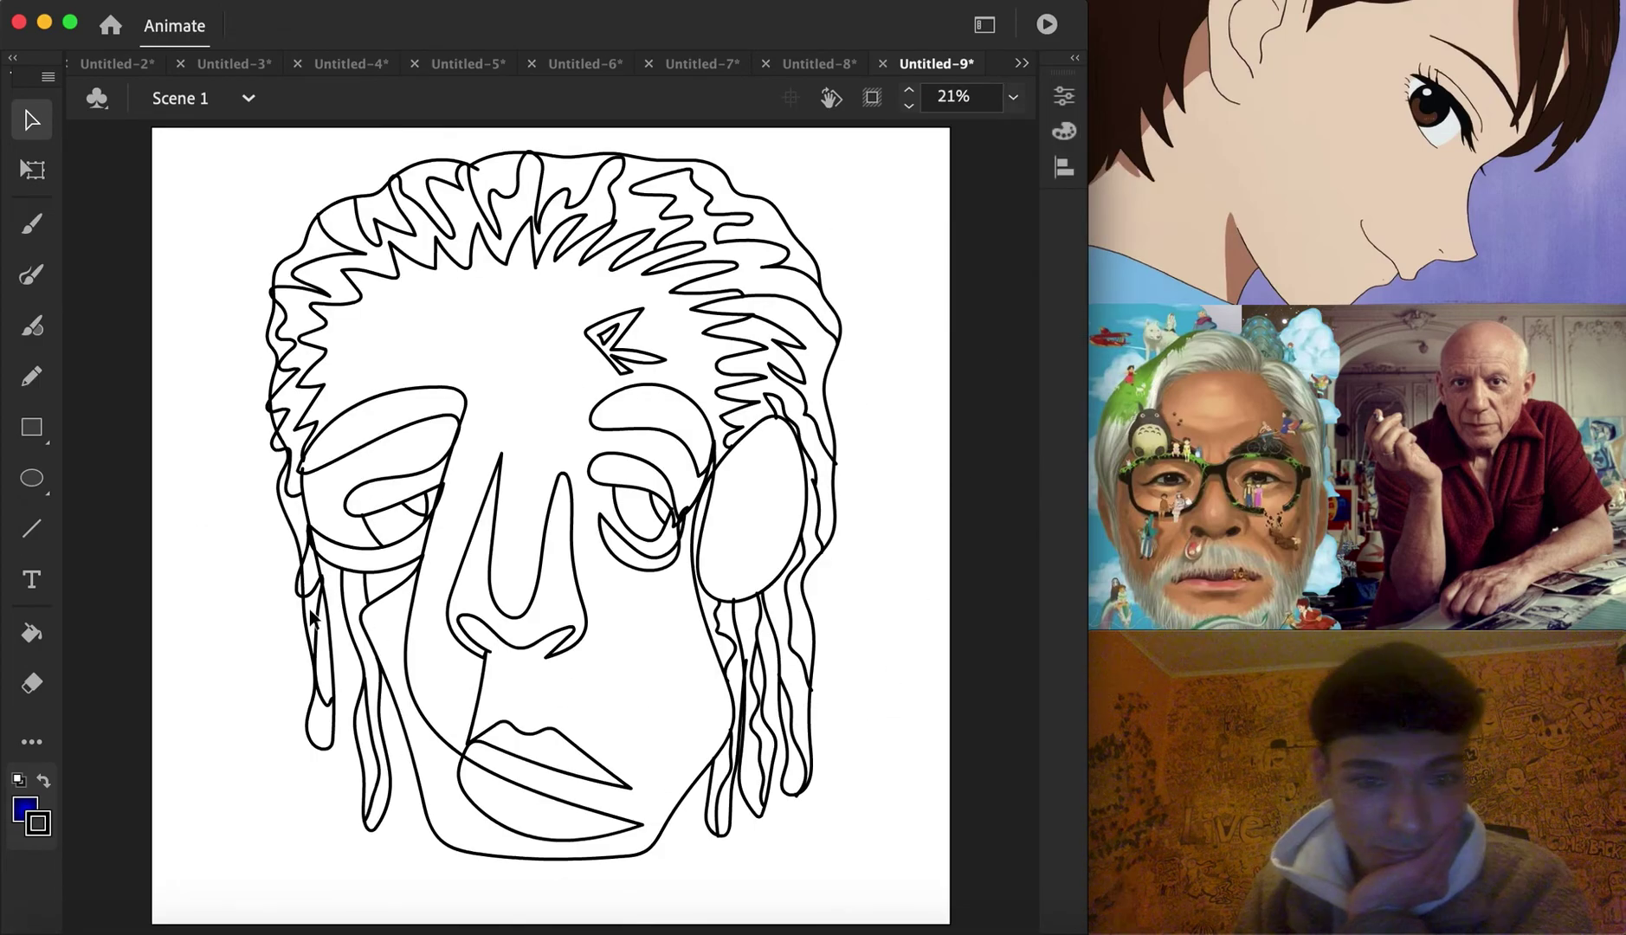
pyautogui.click(33, 270)
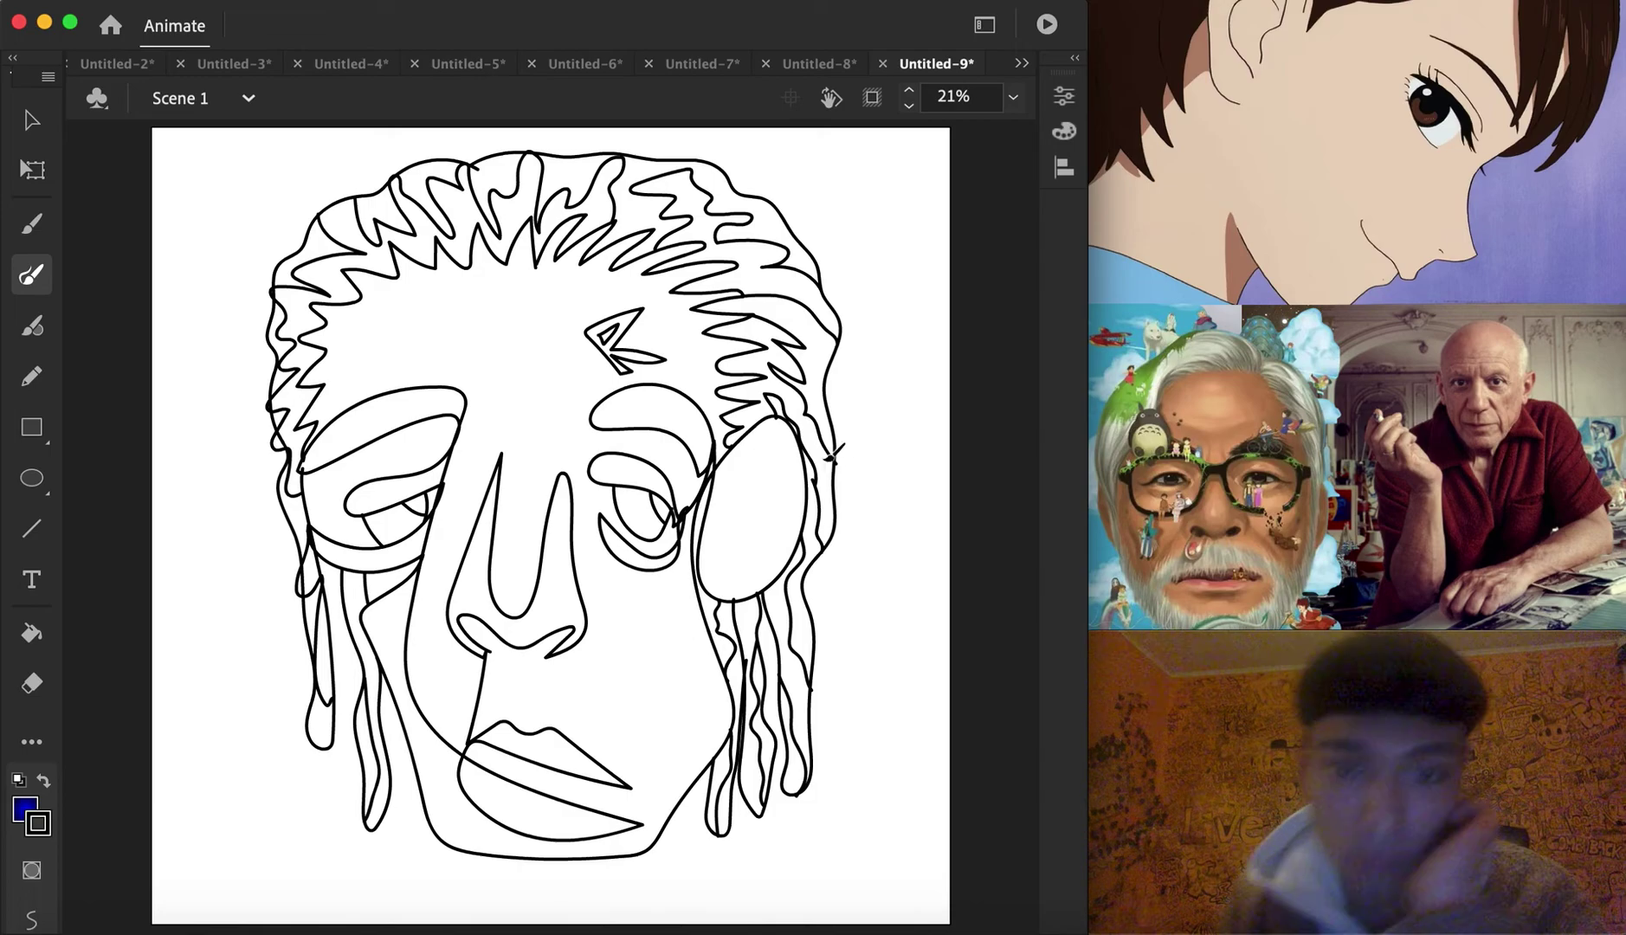
pyautogui.moveTo(759, 565)
pyautogui.mouseDown()
pyautogui.moveTo(762, 485)
pyautogui.moveTo(745, 537)
pyautogui.moveTo(778, 547)
pyautogui.moveTo(782, 520)
pyautogui.mouseUp()
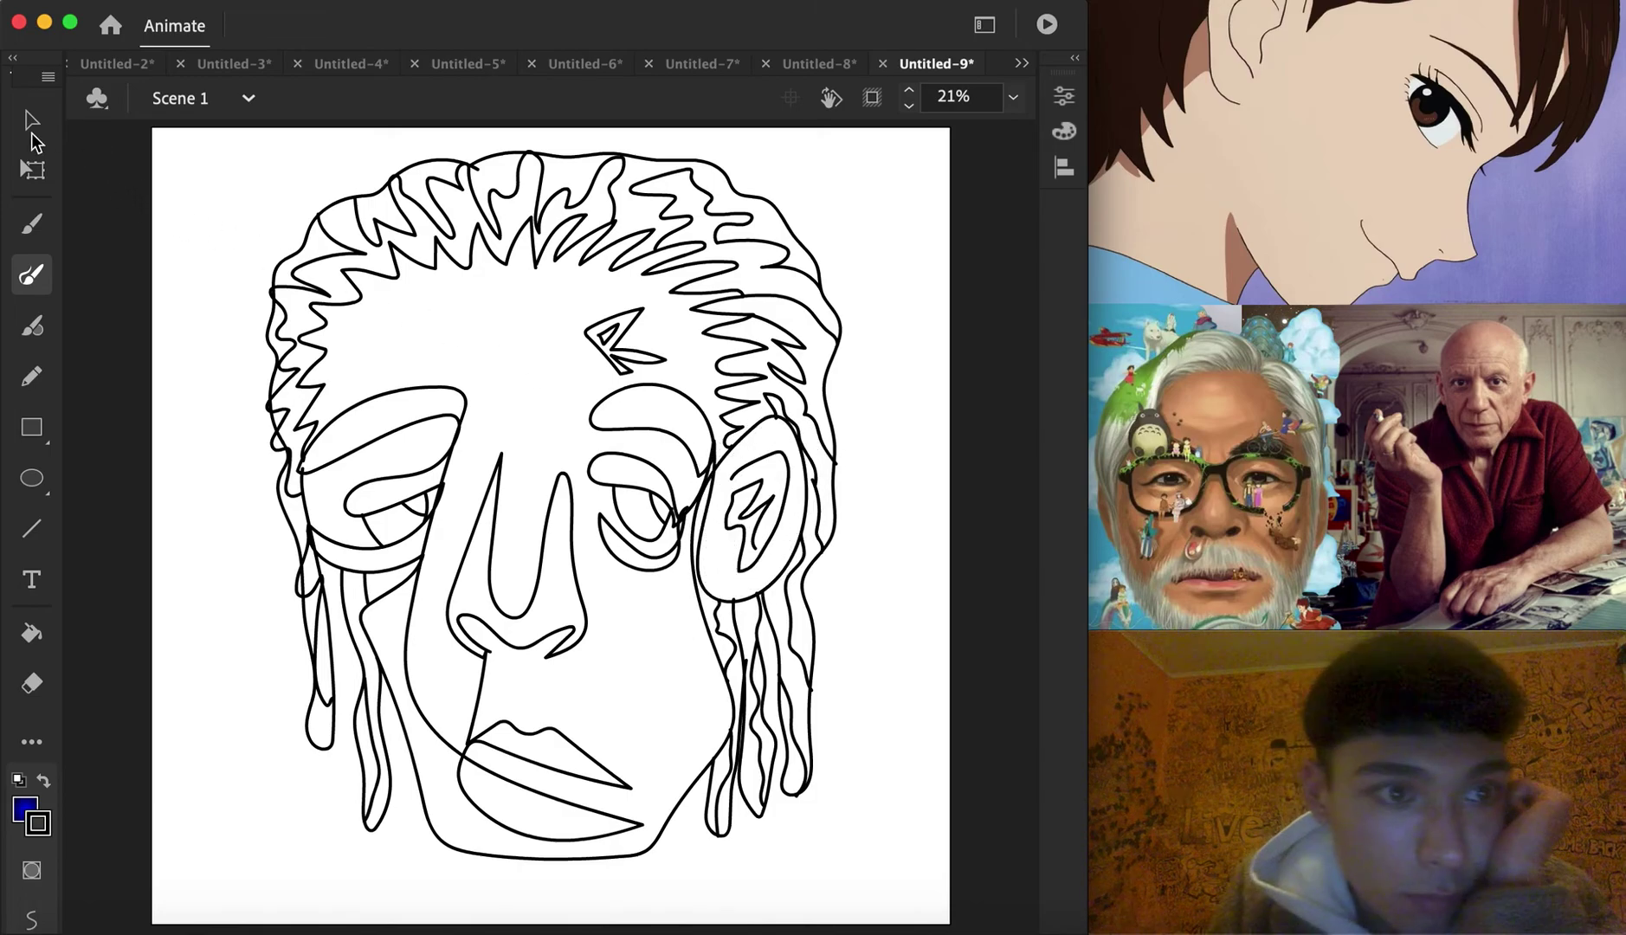
# Adjust the jagged inner contour lines of the right-hand ear
pyautogui.press('v')
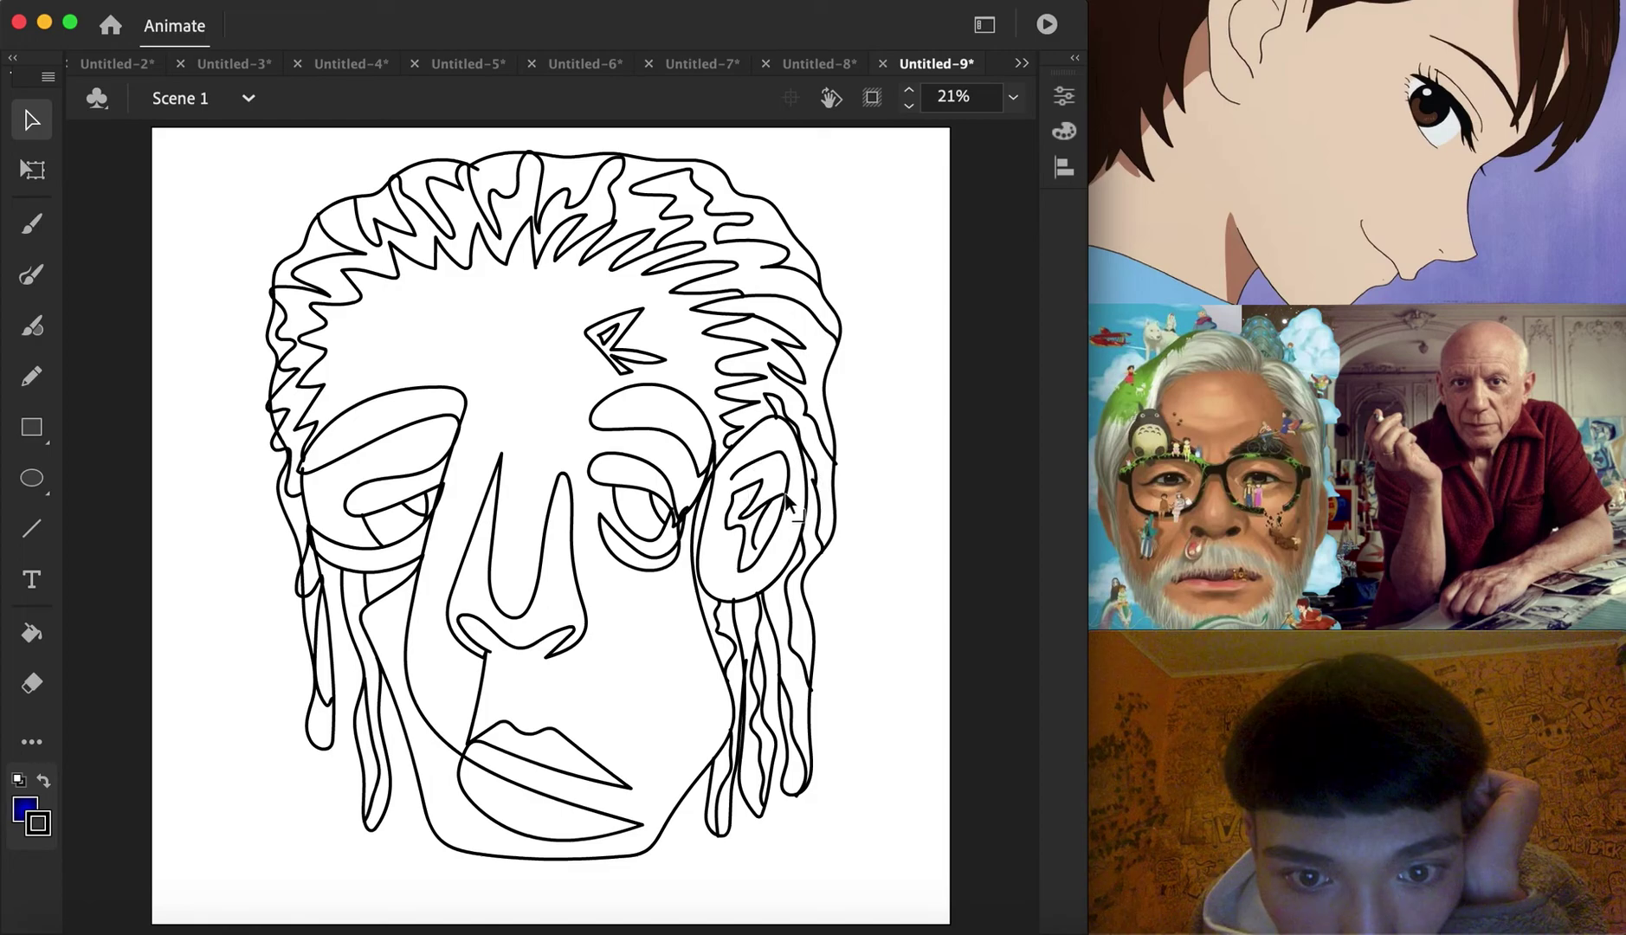
pyautogui.click(760, 565)
pyautogui.moveTo(791, 514); pyautogui.dragTo(768, 466)
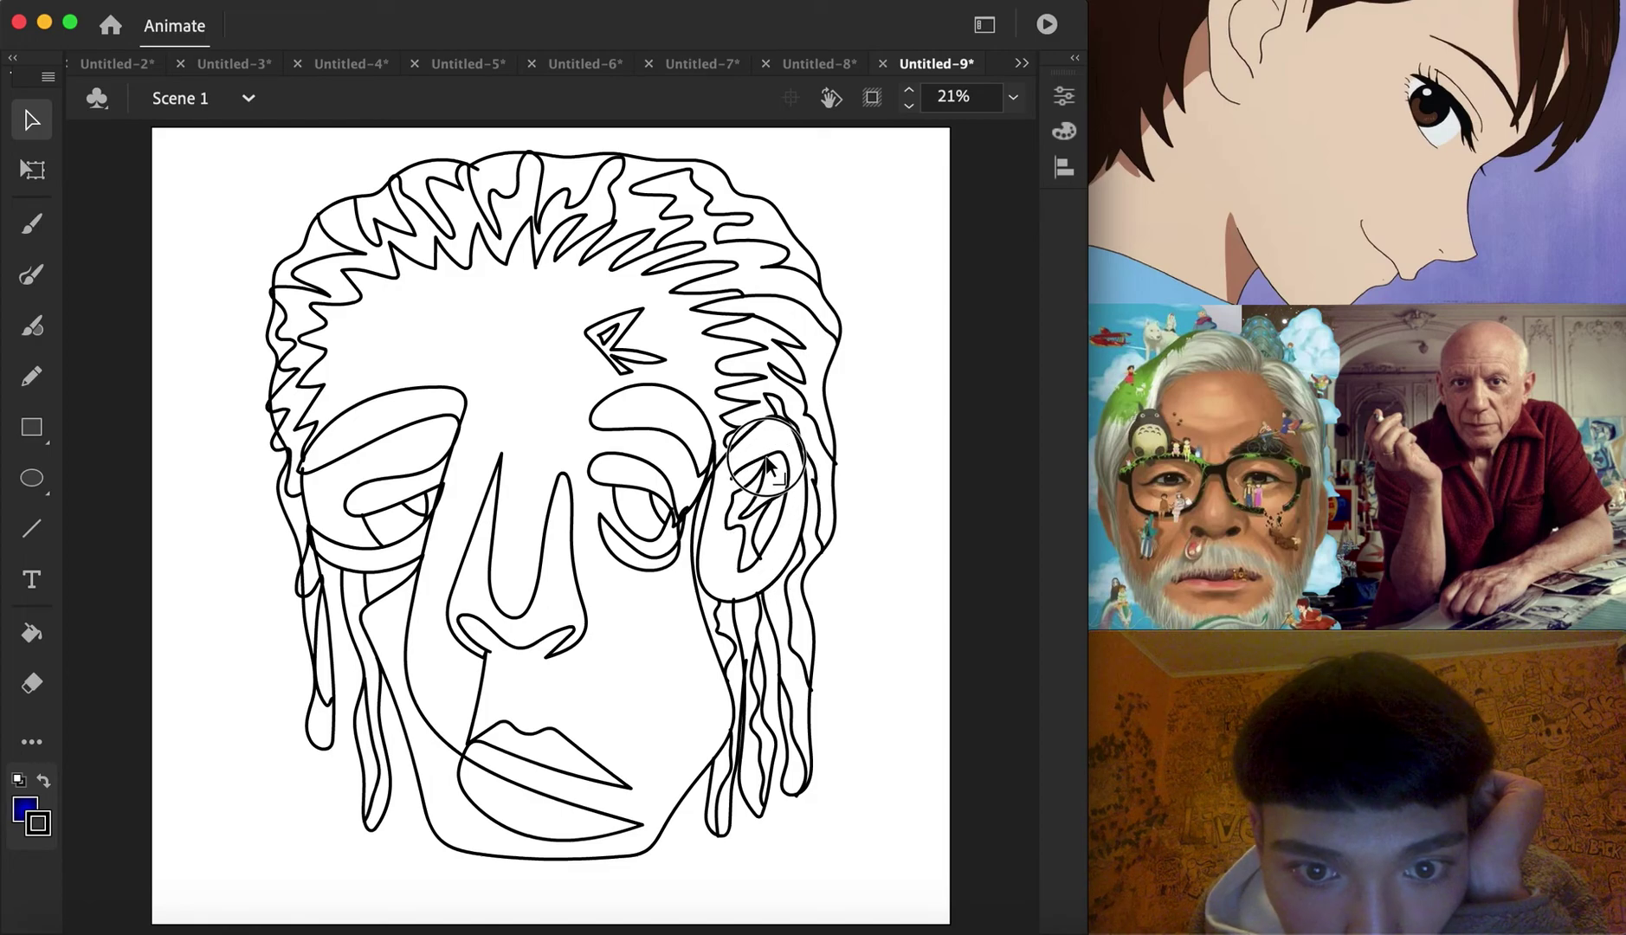
pyautogui.click(734, 501)
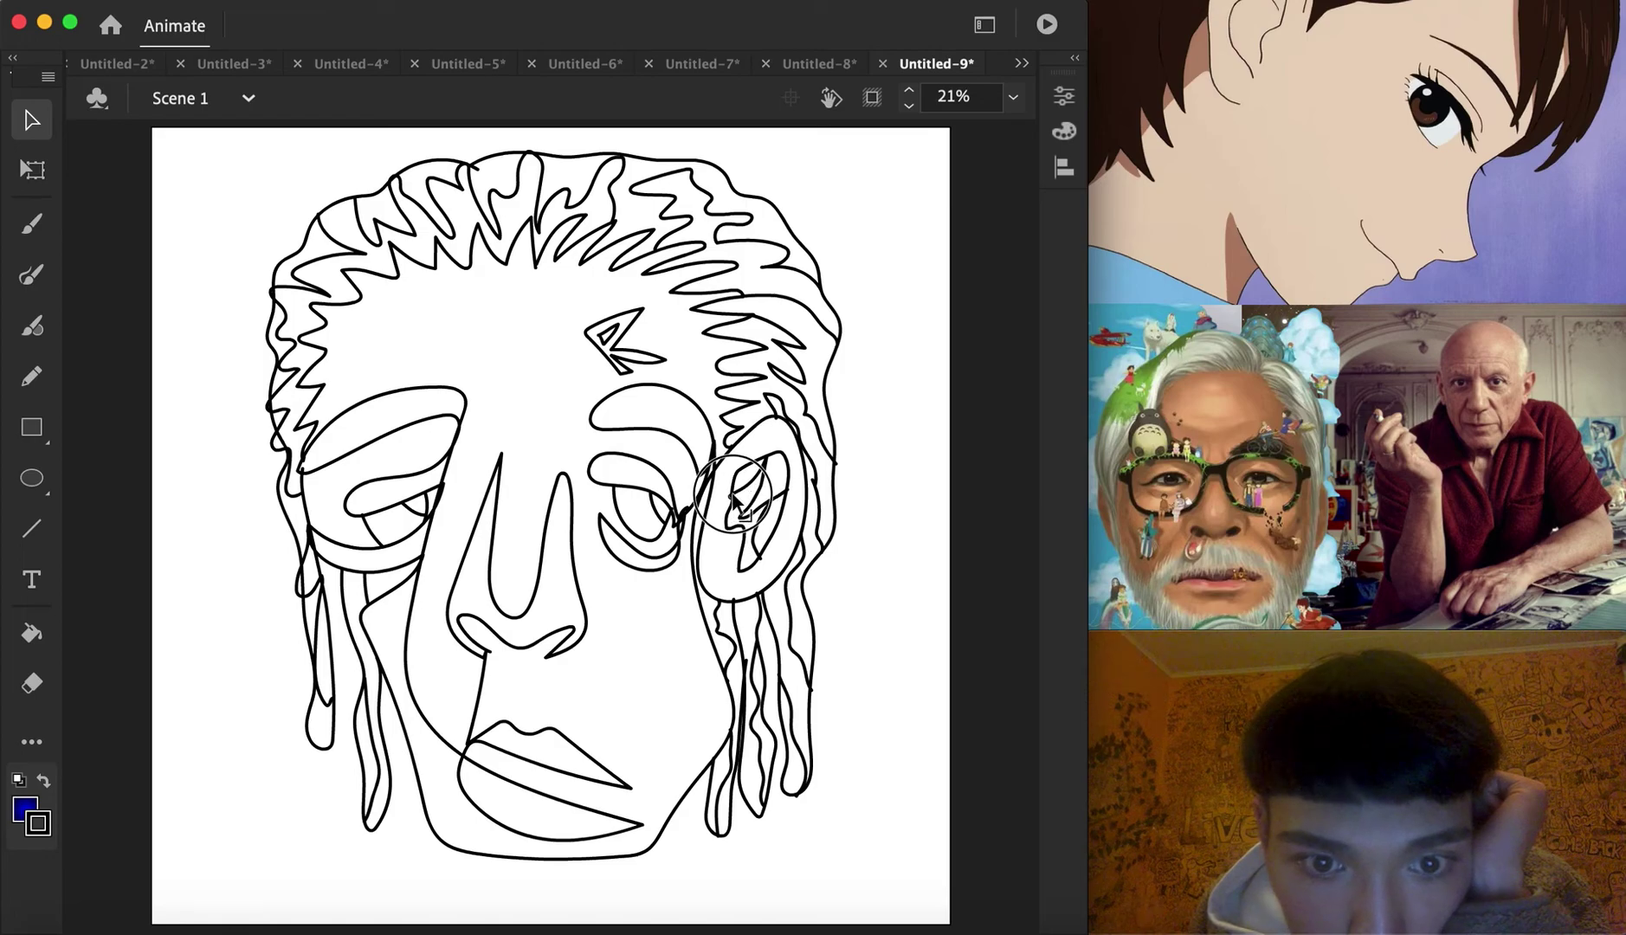
# Set the fill colour to black and fill the zigzag hair bands along the top and left-hand side of the head
pyautogui.click(32, 633)
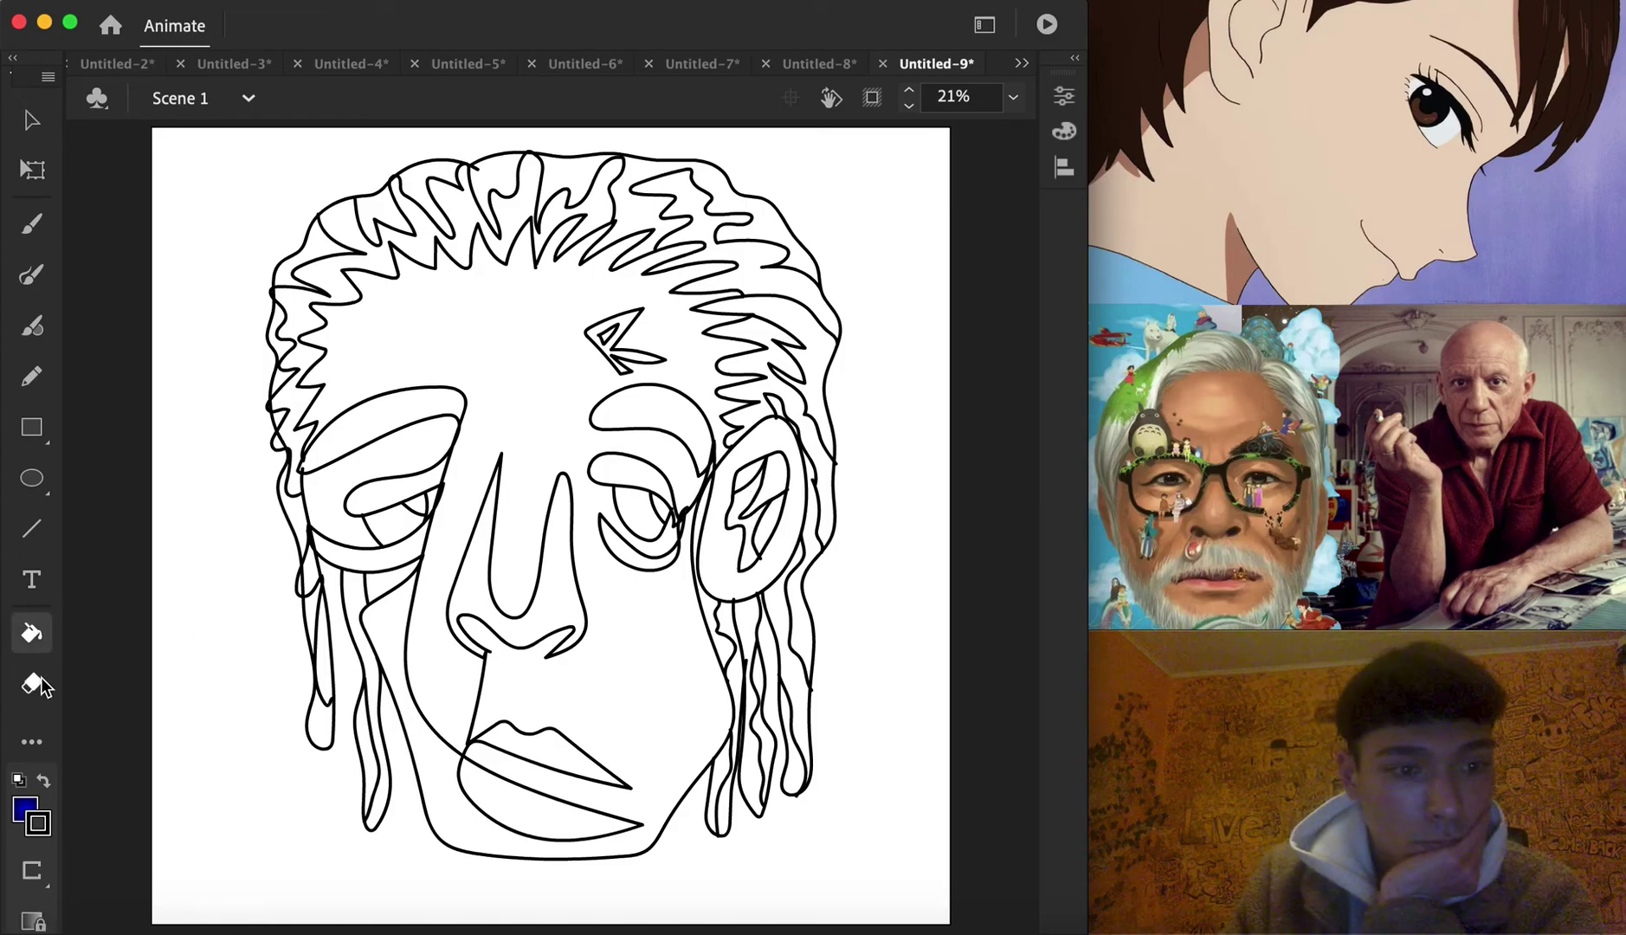
pyautogui.click(26, 814)
pyautogui.click(138, 531)
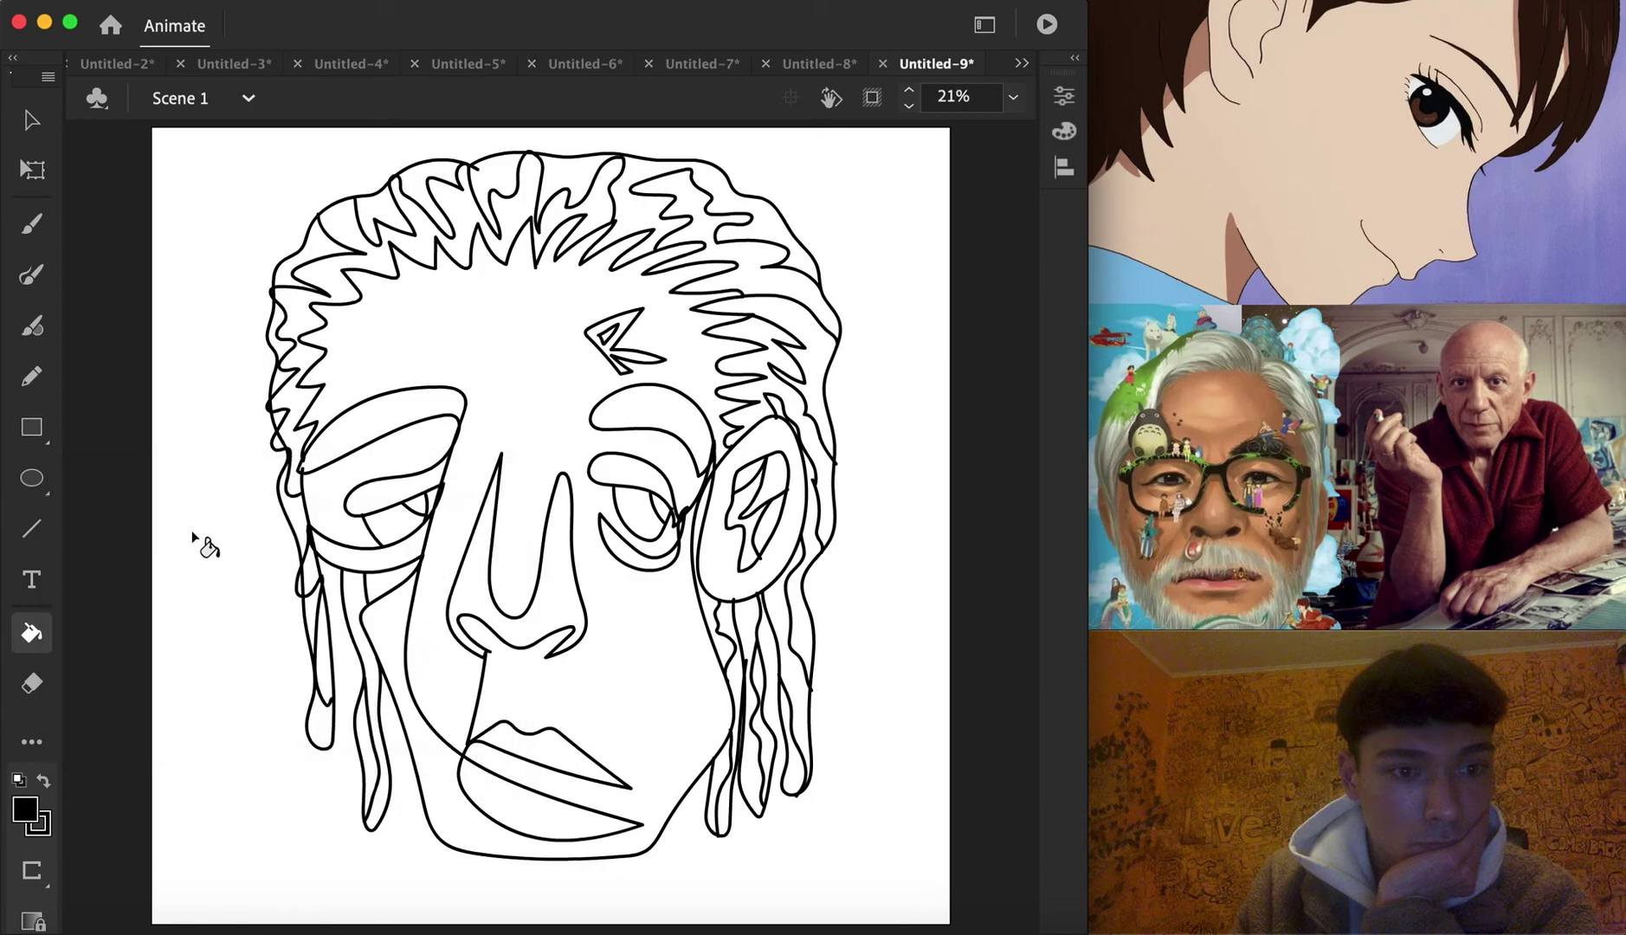
pyautogui.click(523, 224)
pyautogui.click(735, 251)
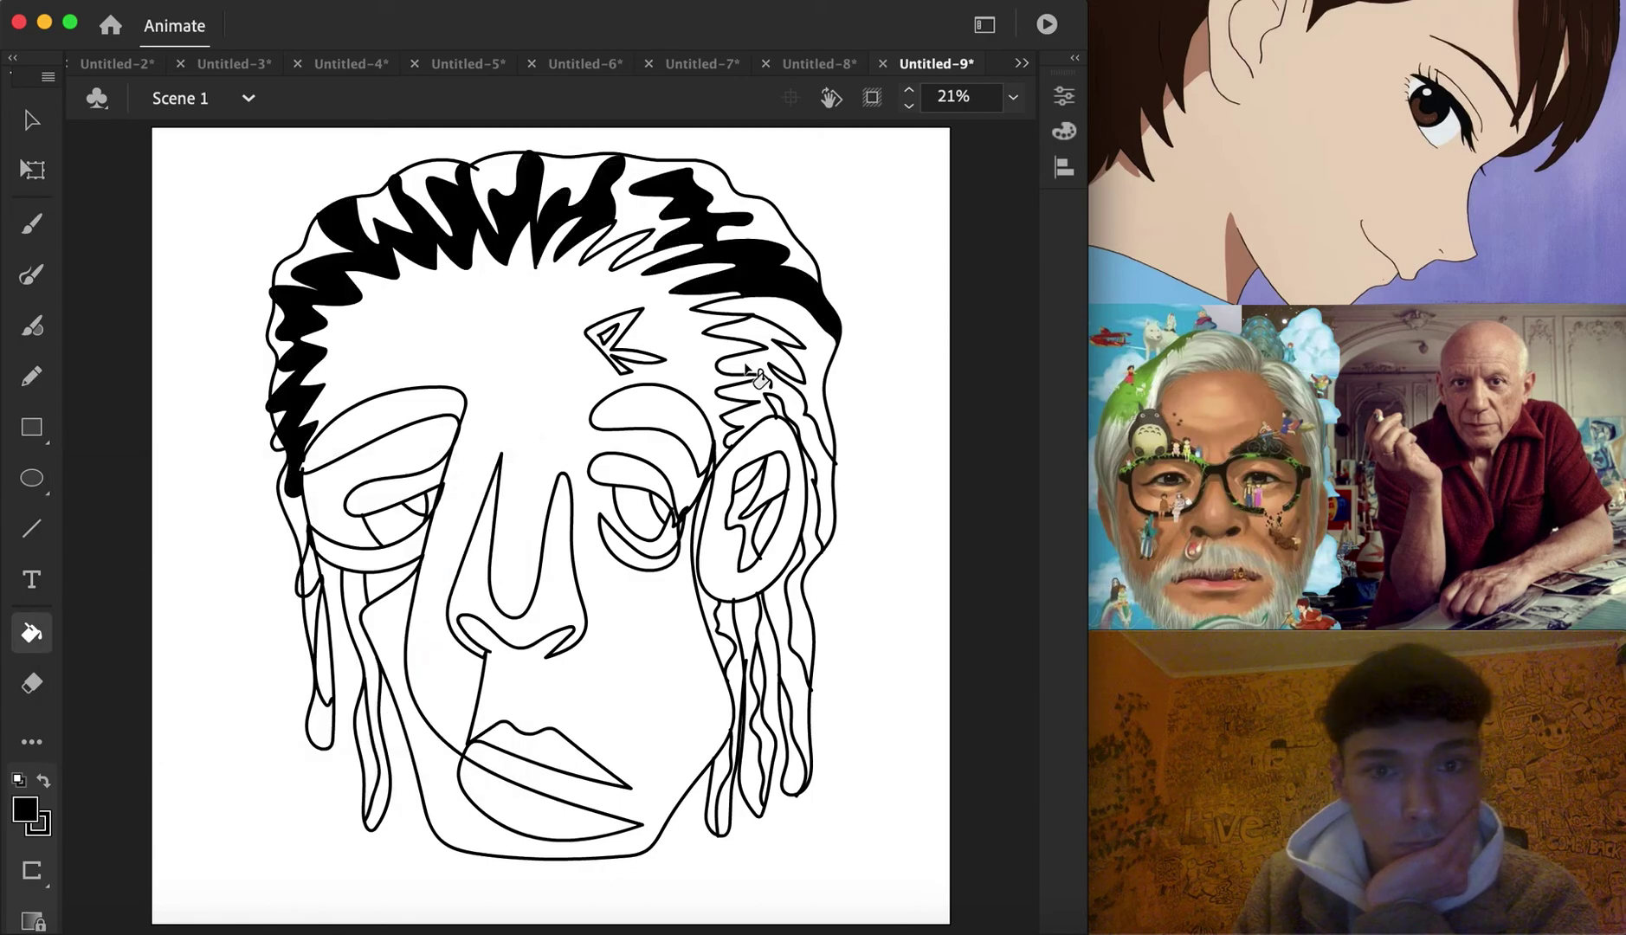
# Fill the right-hand temple hair, the hanging strands below the ear and the long left-hand strand with black
pyautogui.click(814, 456)
pyautogui.hotkey('ctrl', 'z')
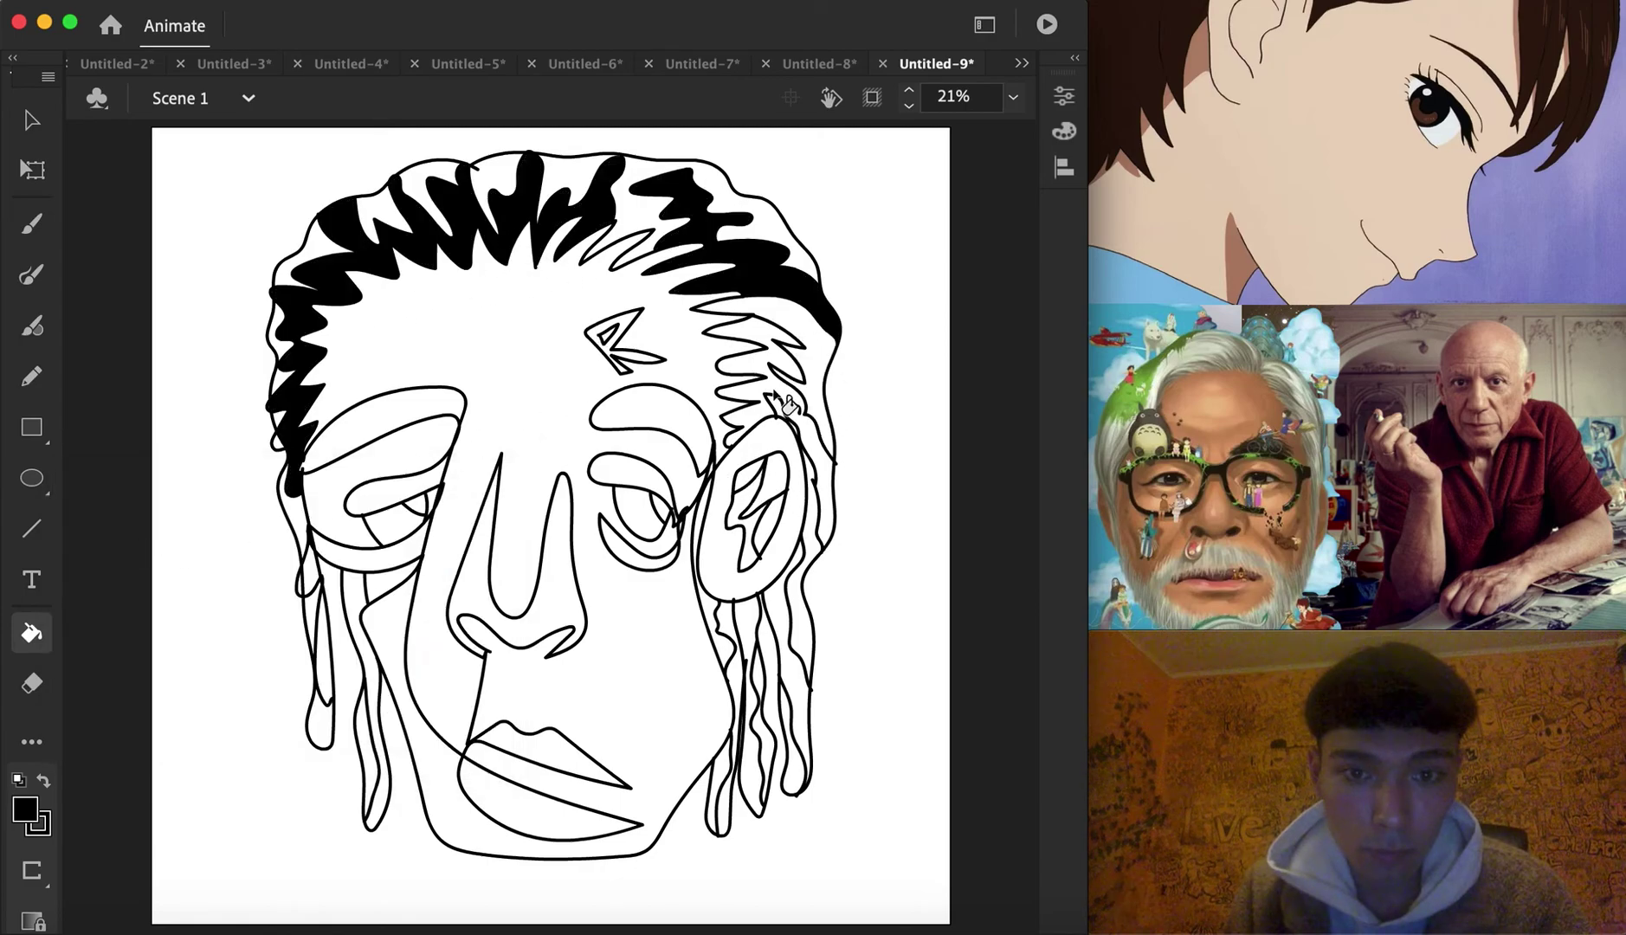
pyautogui.click(788, 407)
pyautogui.click(796, 658)
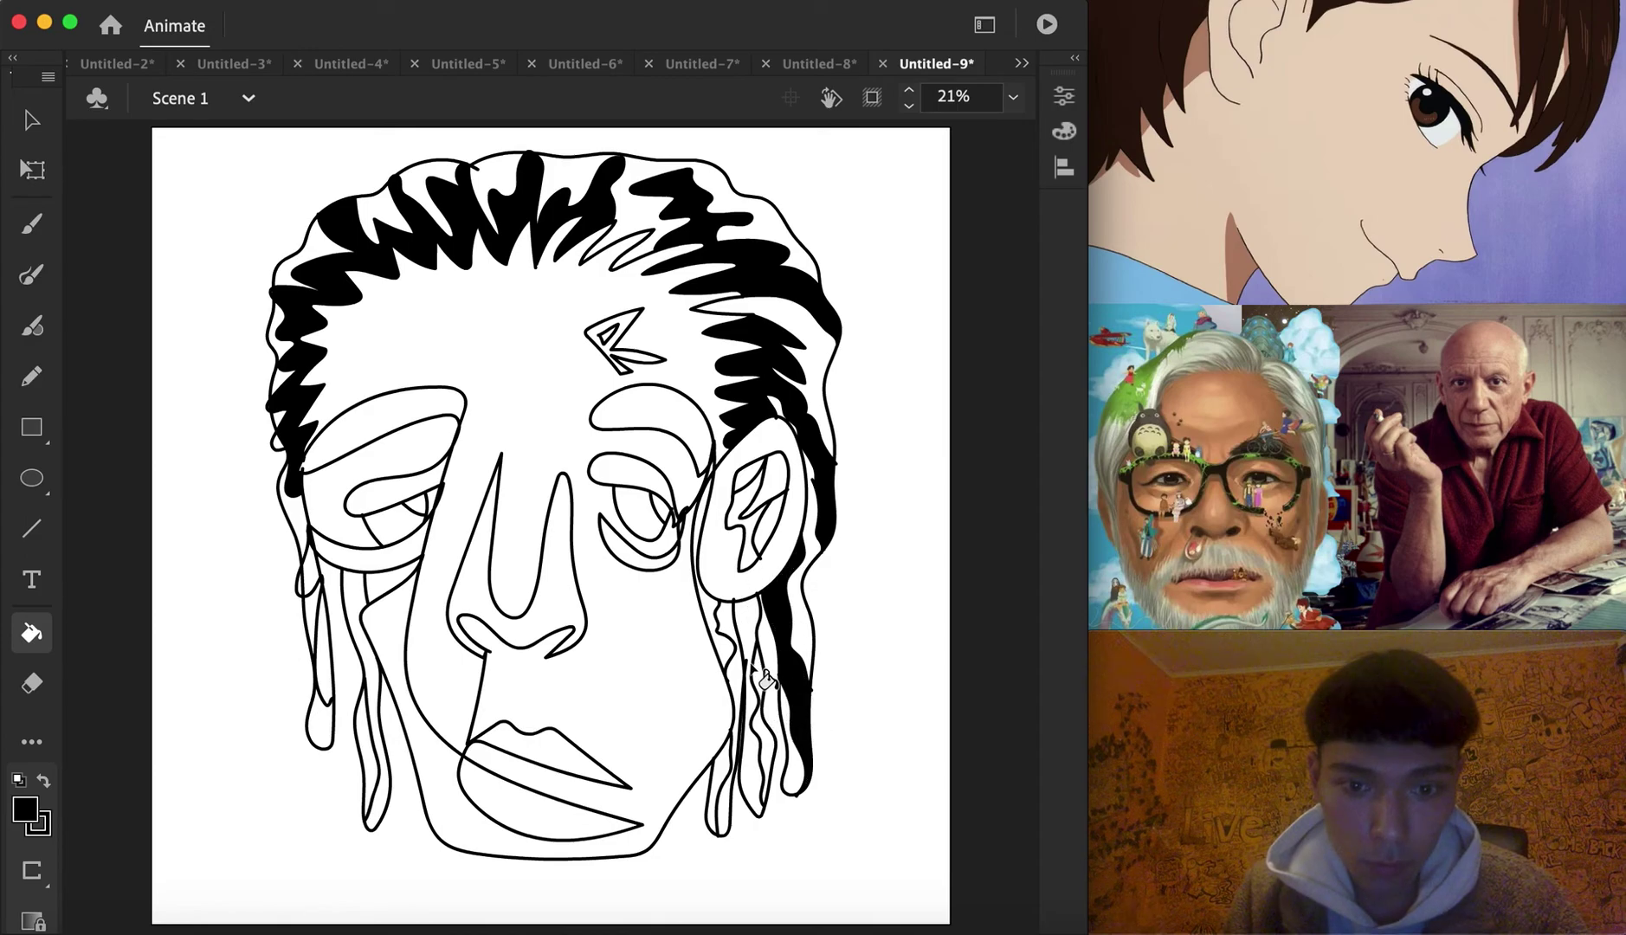
pyautogui.click(754, 645)
pyautogui.click(723, 642)
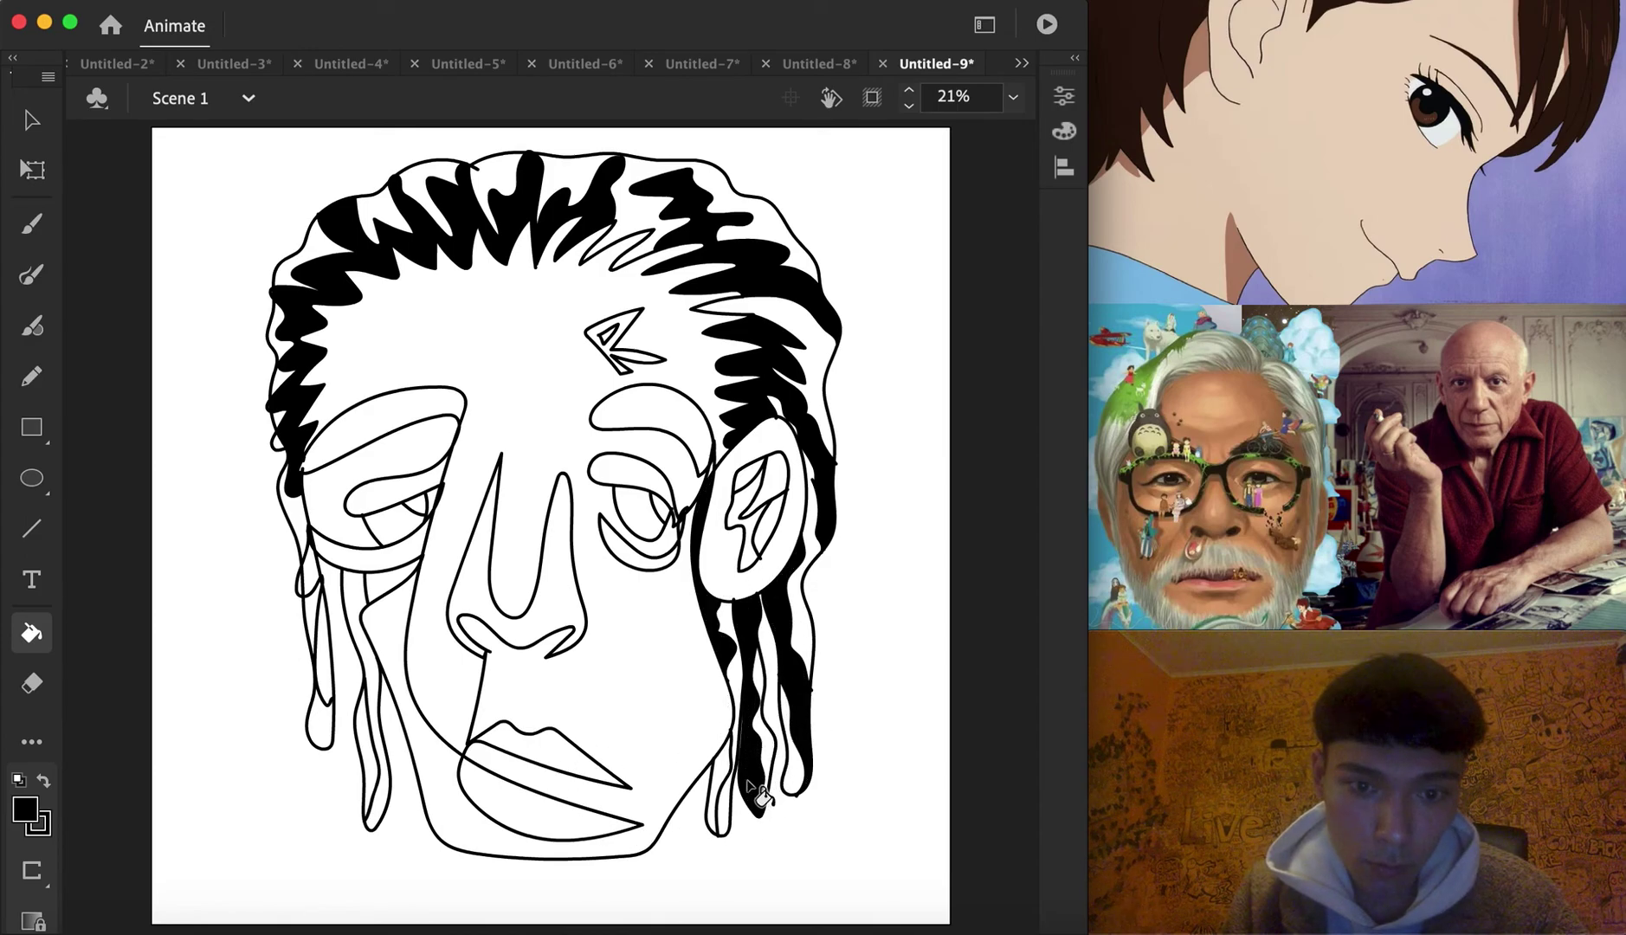
pyautogui.click(729, 779)
pyautogui.click(368, 680)
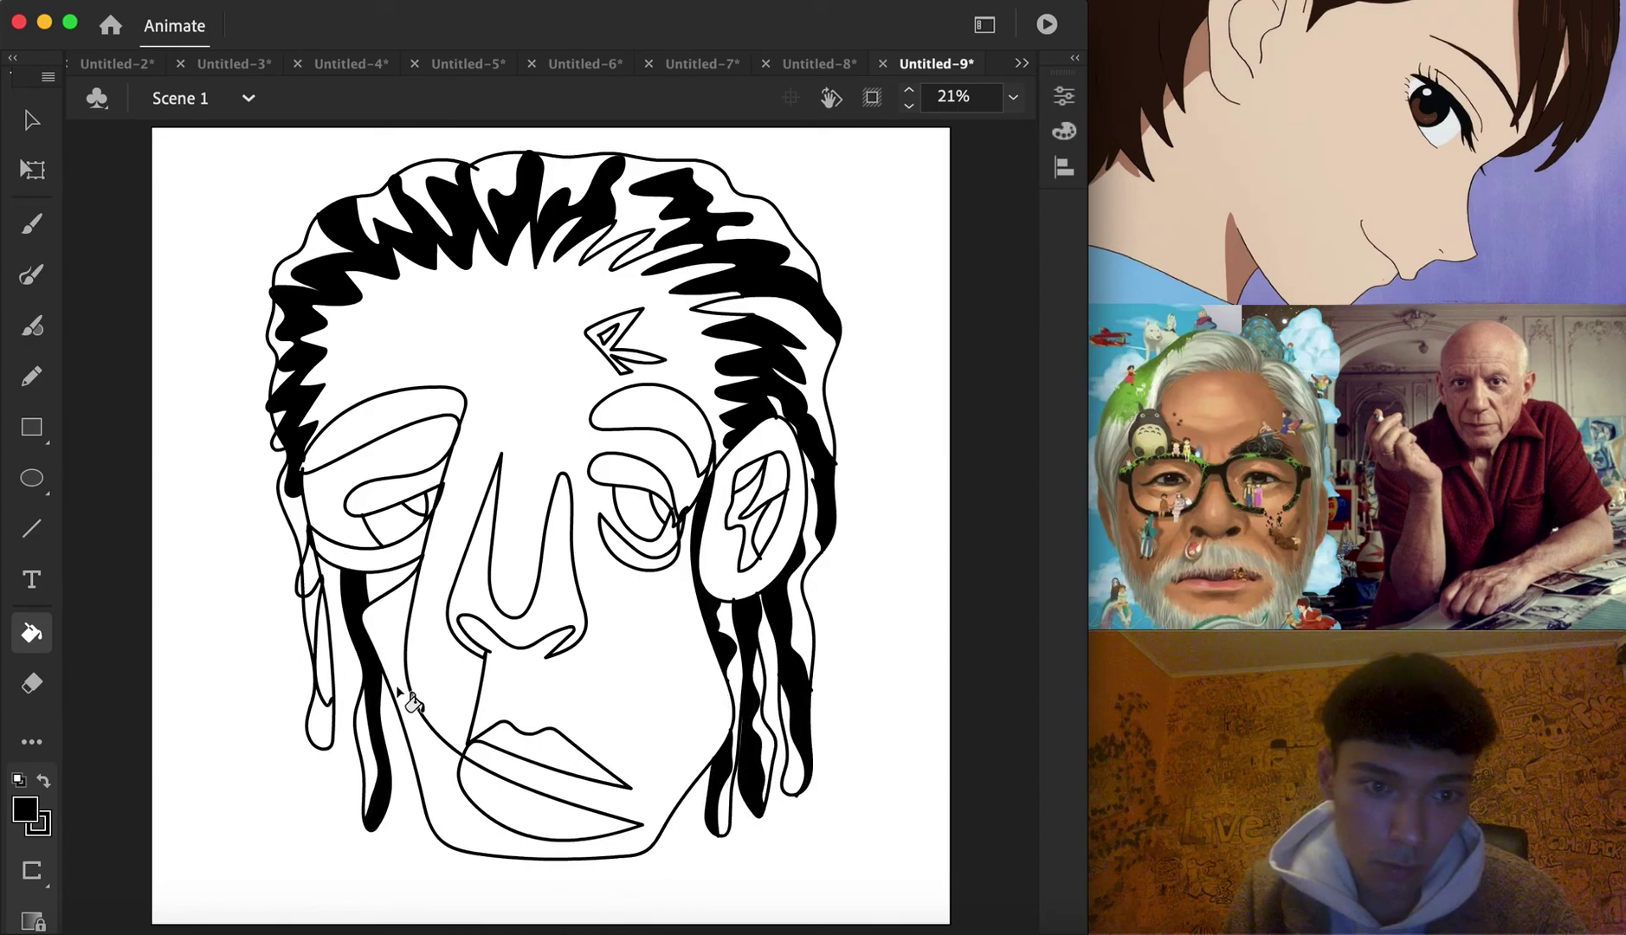
pyautogui.click(640, 639)
pyautogui.press('super+z')
pyautogui.click(488, 593)
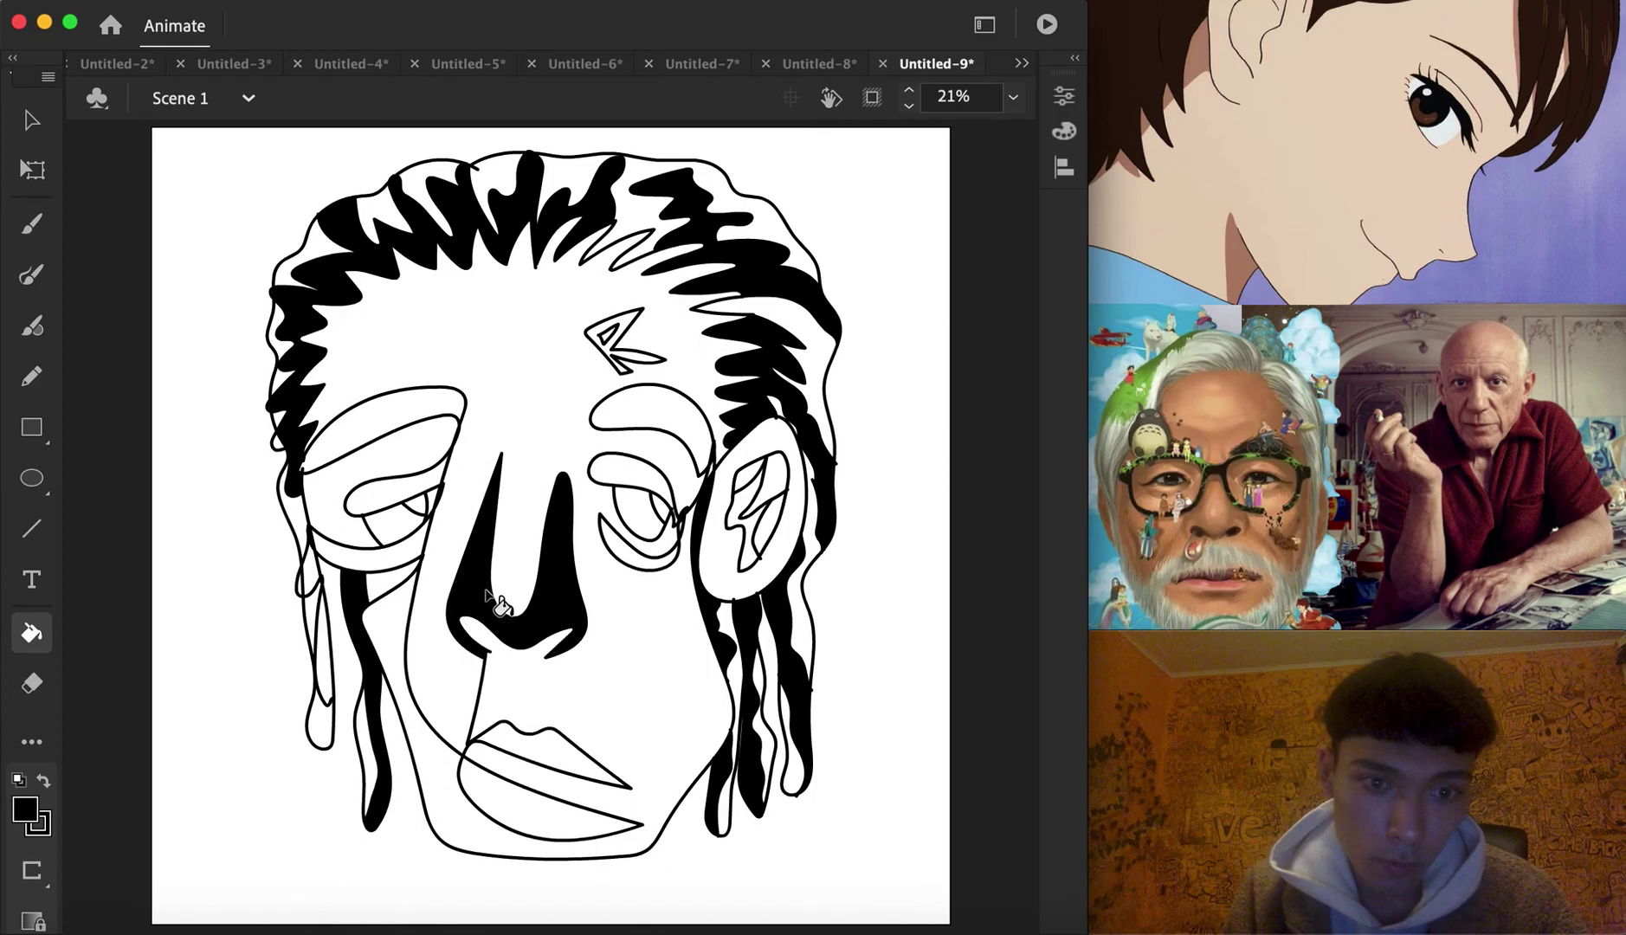
pyautogui.click(402, 453)
pyautogui.click(686, 642)
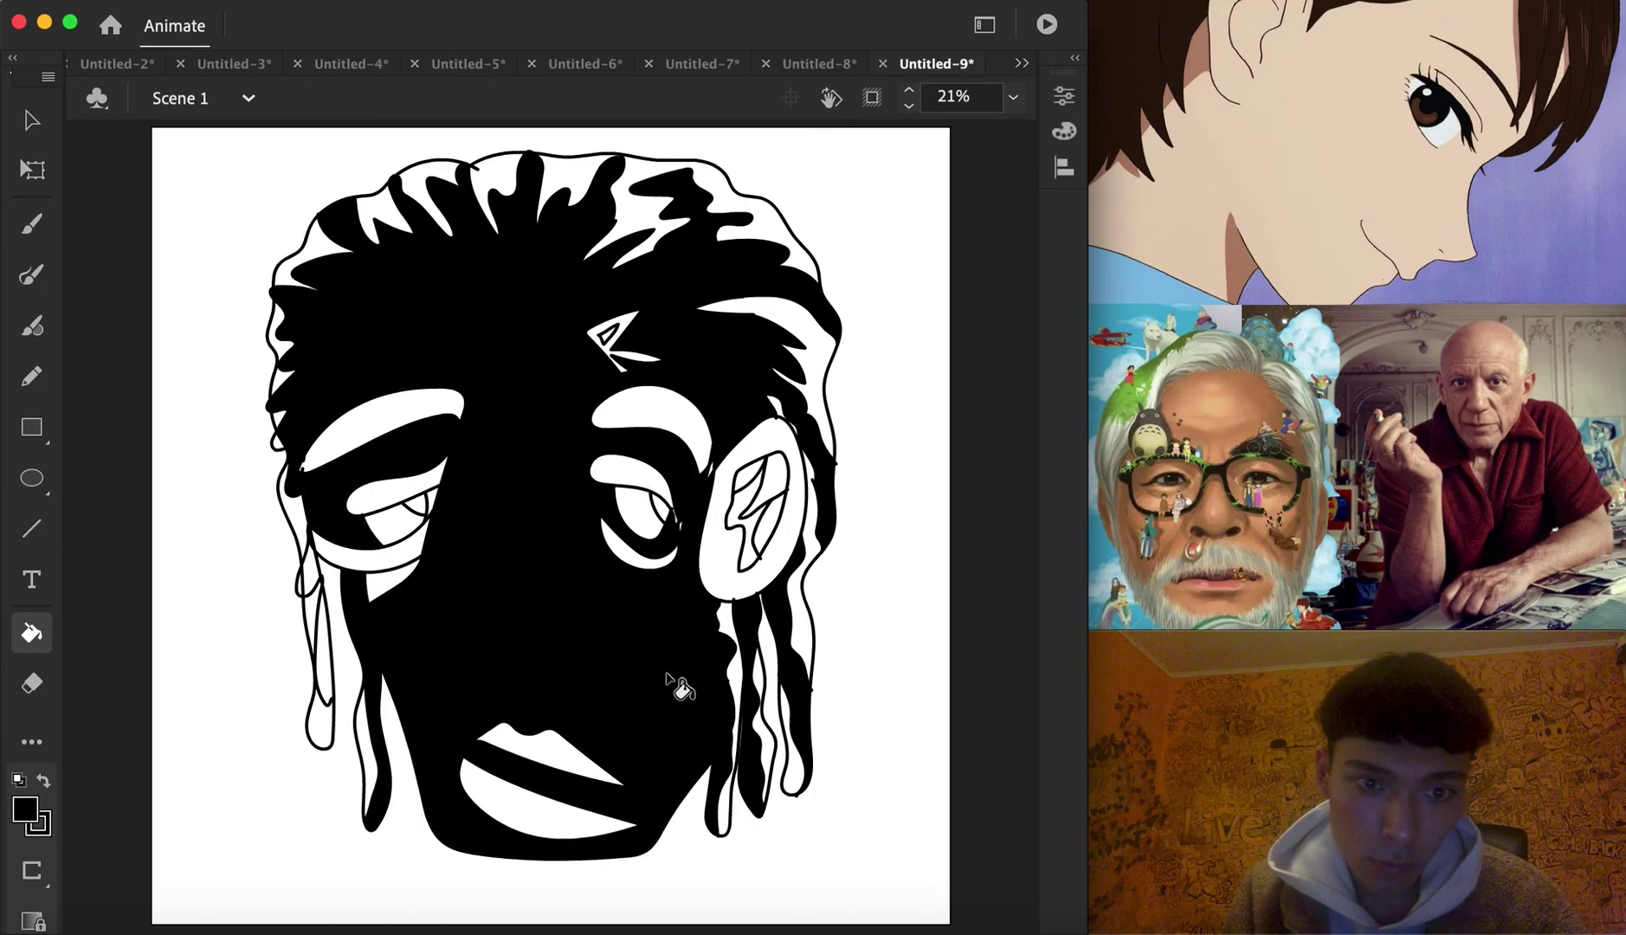
pyautogui.press('super+z')
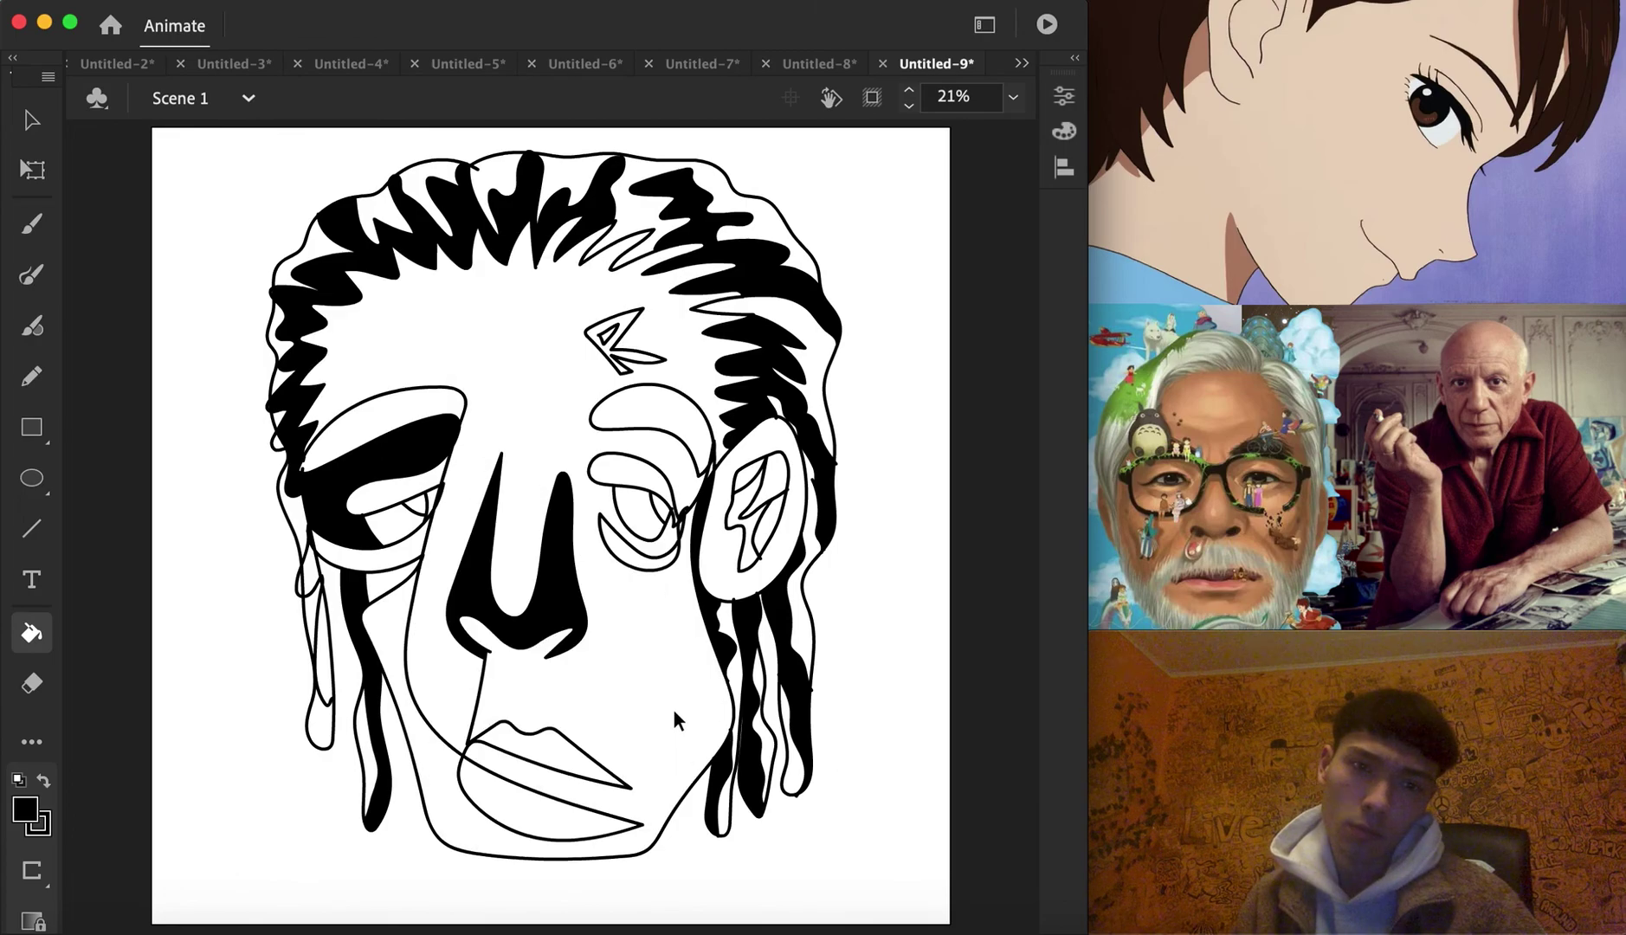
pyautogui.press('super+z')
pyautogui.press('super+z')
# Fill the face and the areas around the left-hand eye with black, leaving the nose, brows and lips white
pyautogui.click(645, 683)
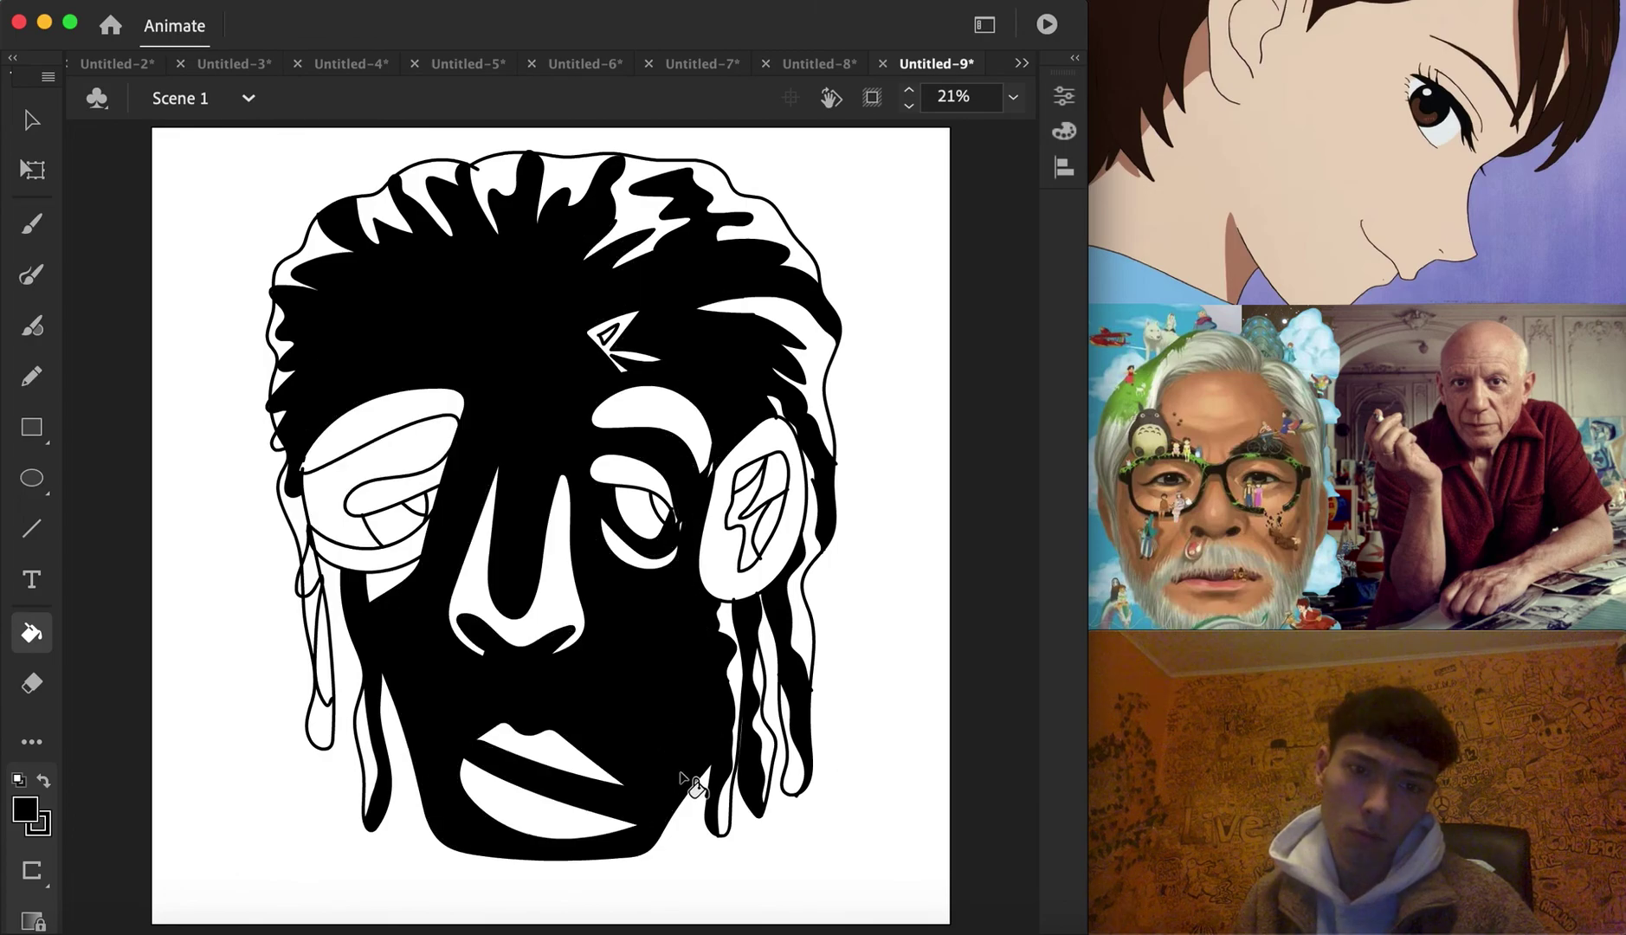
pyautogui.click(374, 538)
pyautogui.click(430, 520)
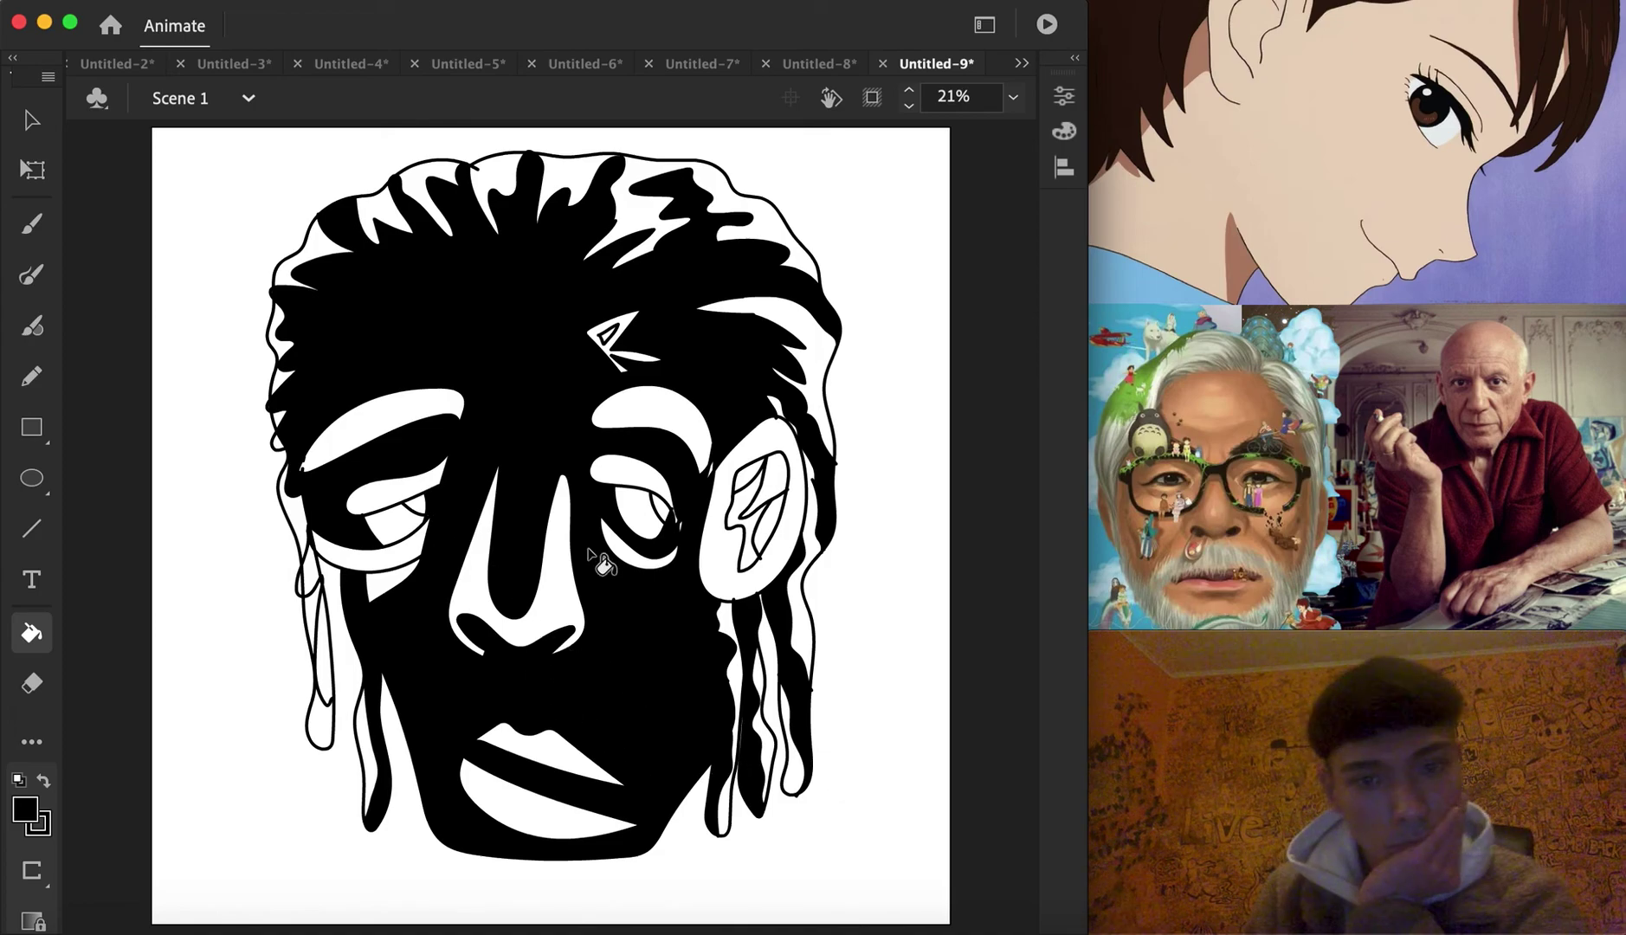
pyautogui.click(745, 509)
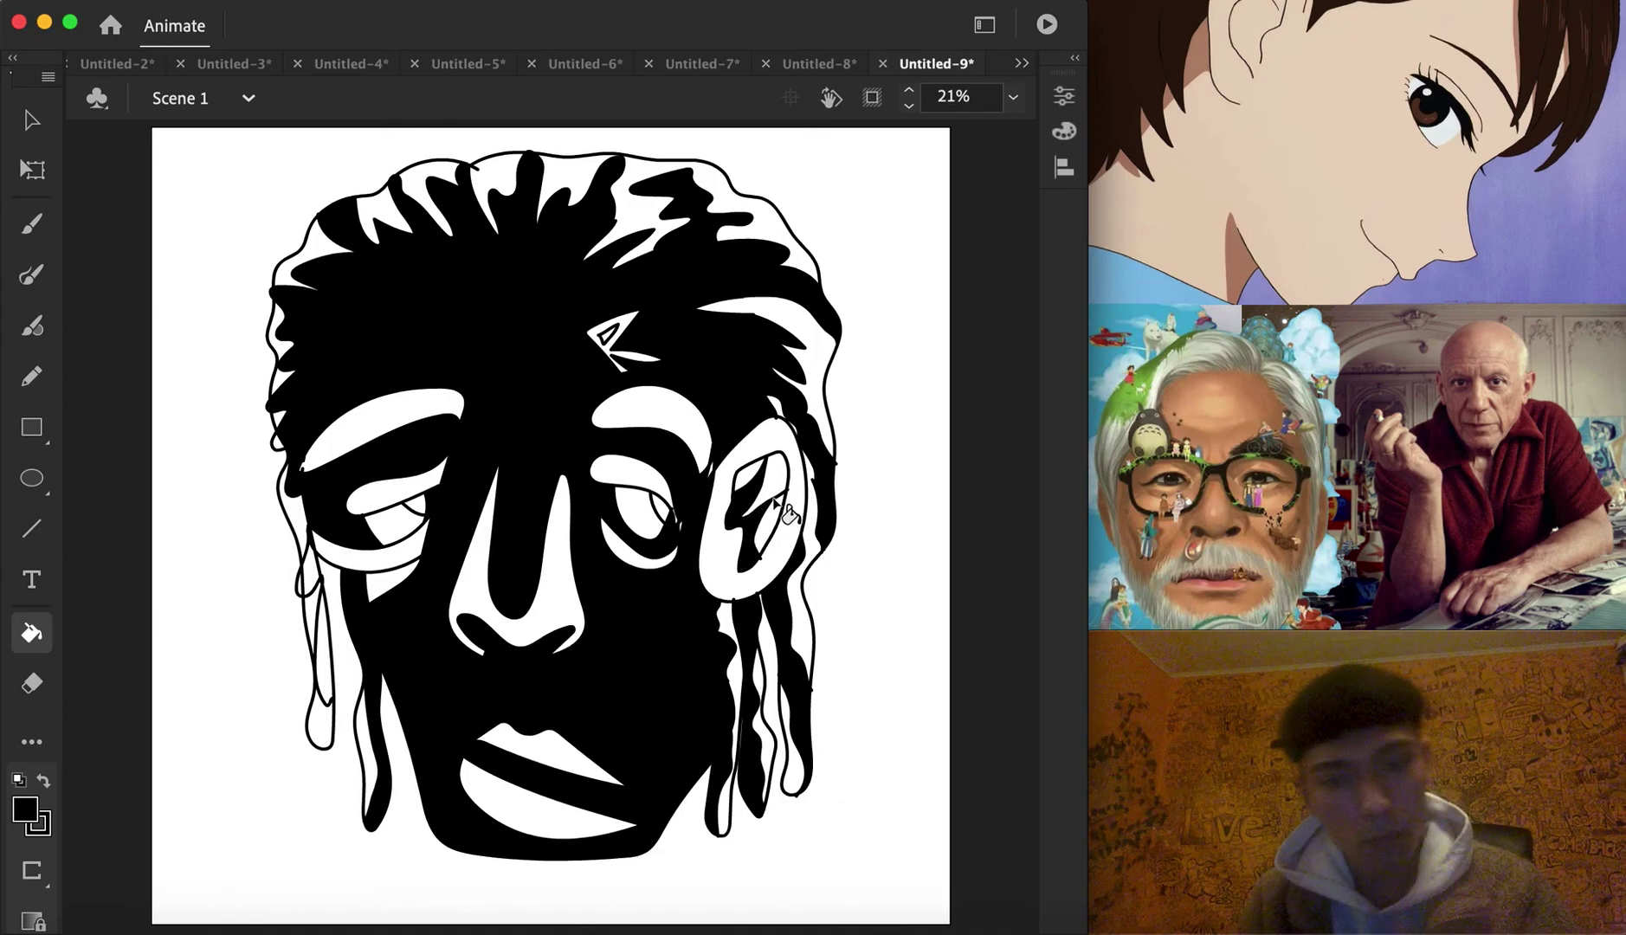
pyautogui.press('cmd+z')
pyautogui.click(779, 507)
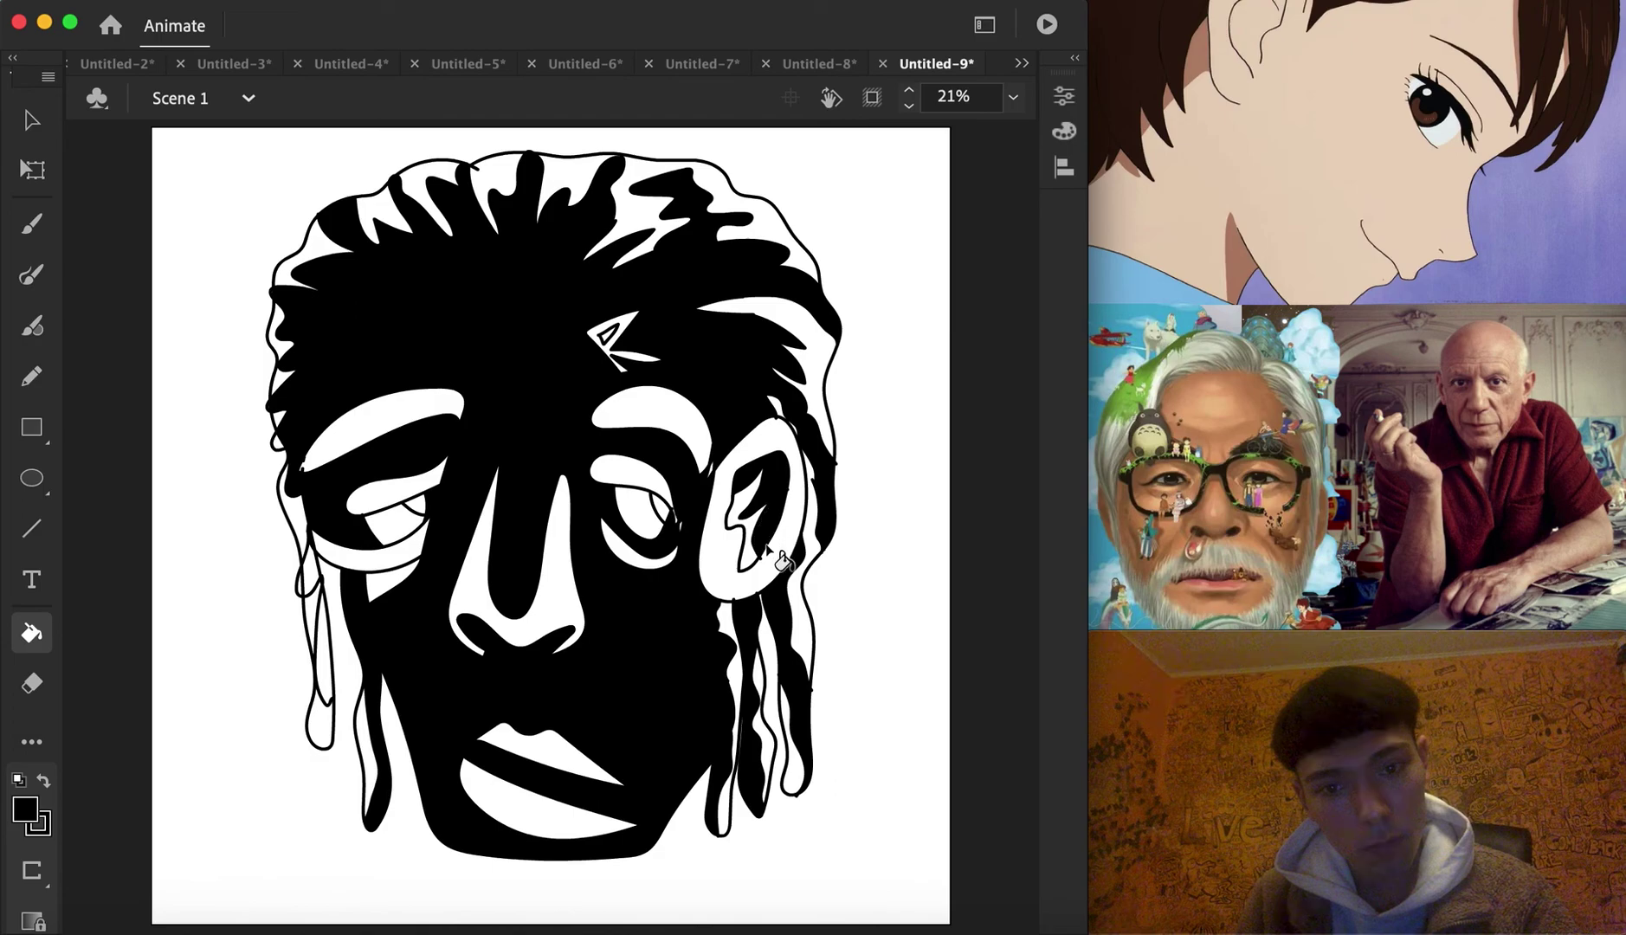
pyautogui.click(715, 573)
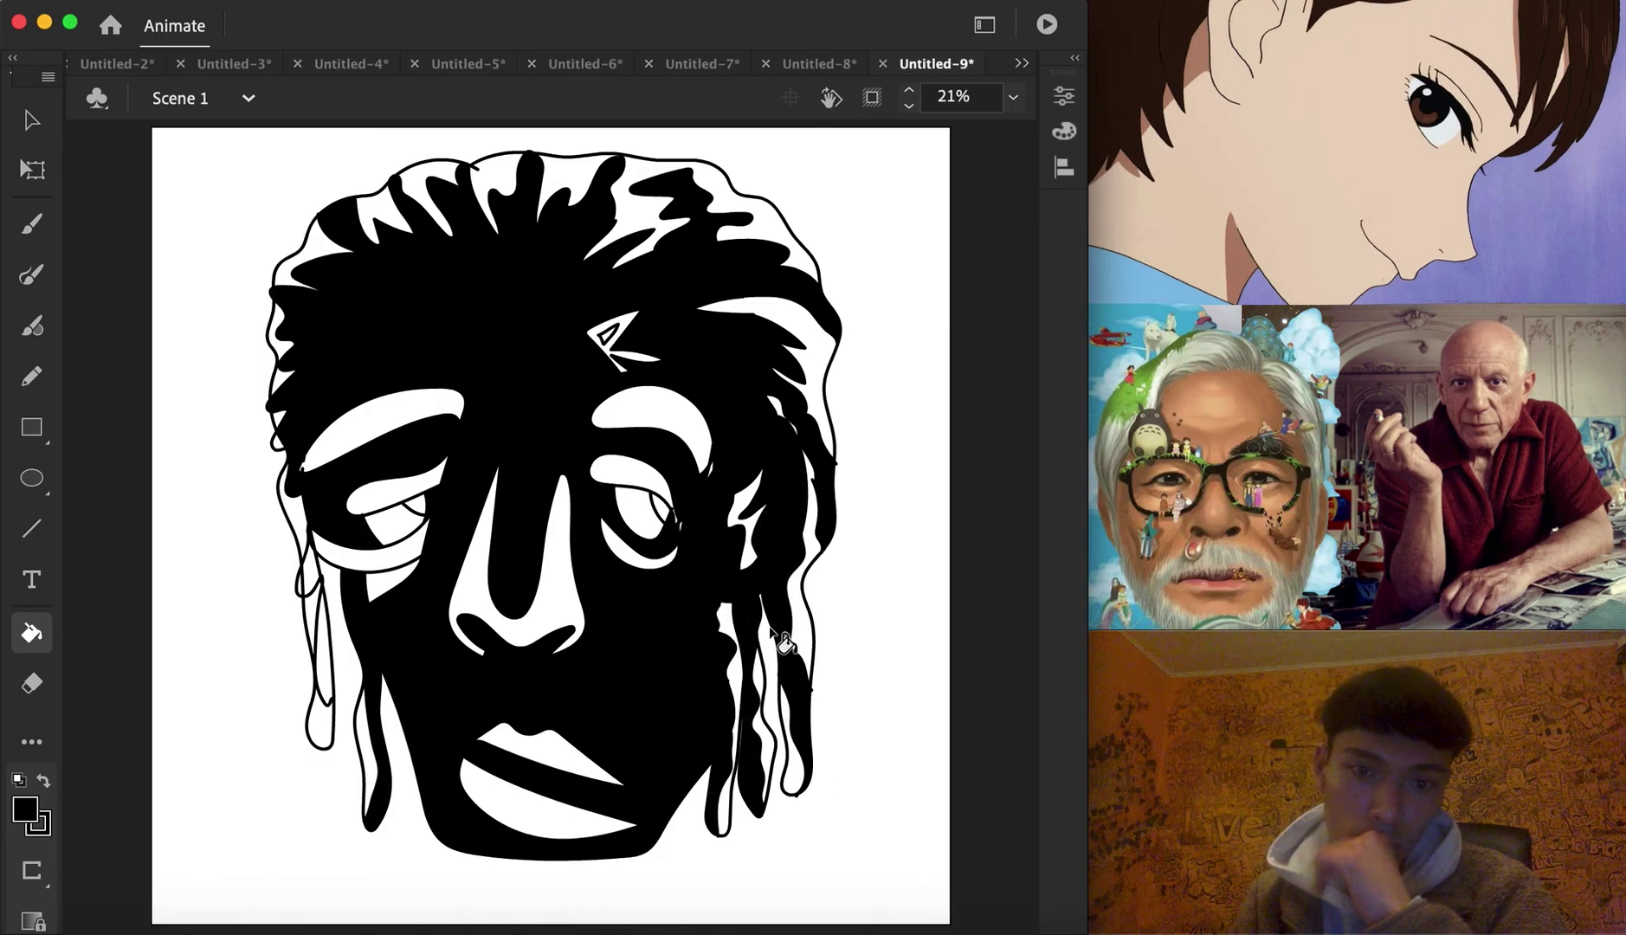
pyautogui.press('cmd+z')
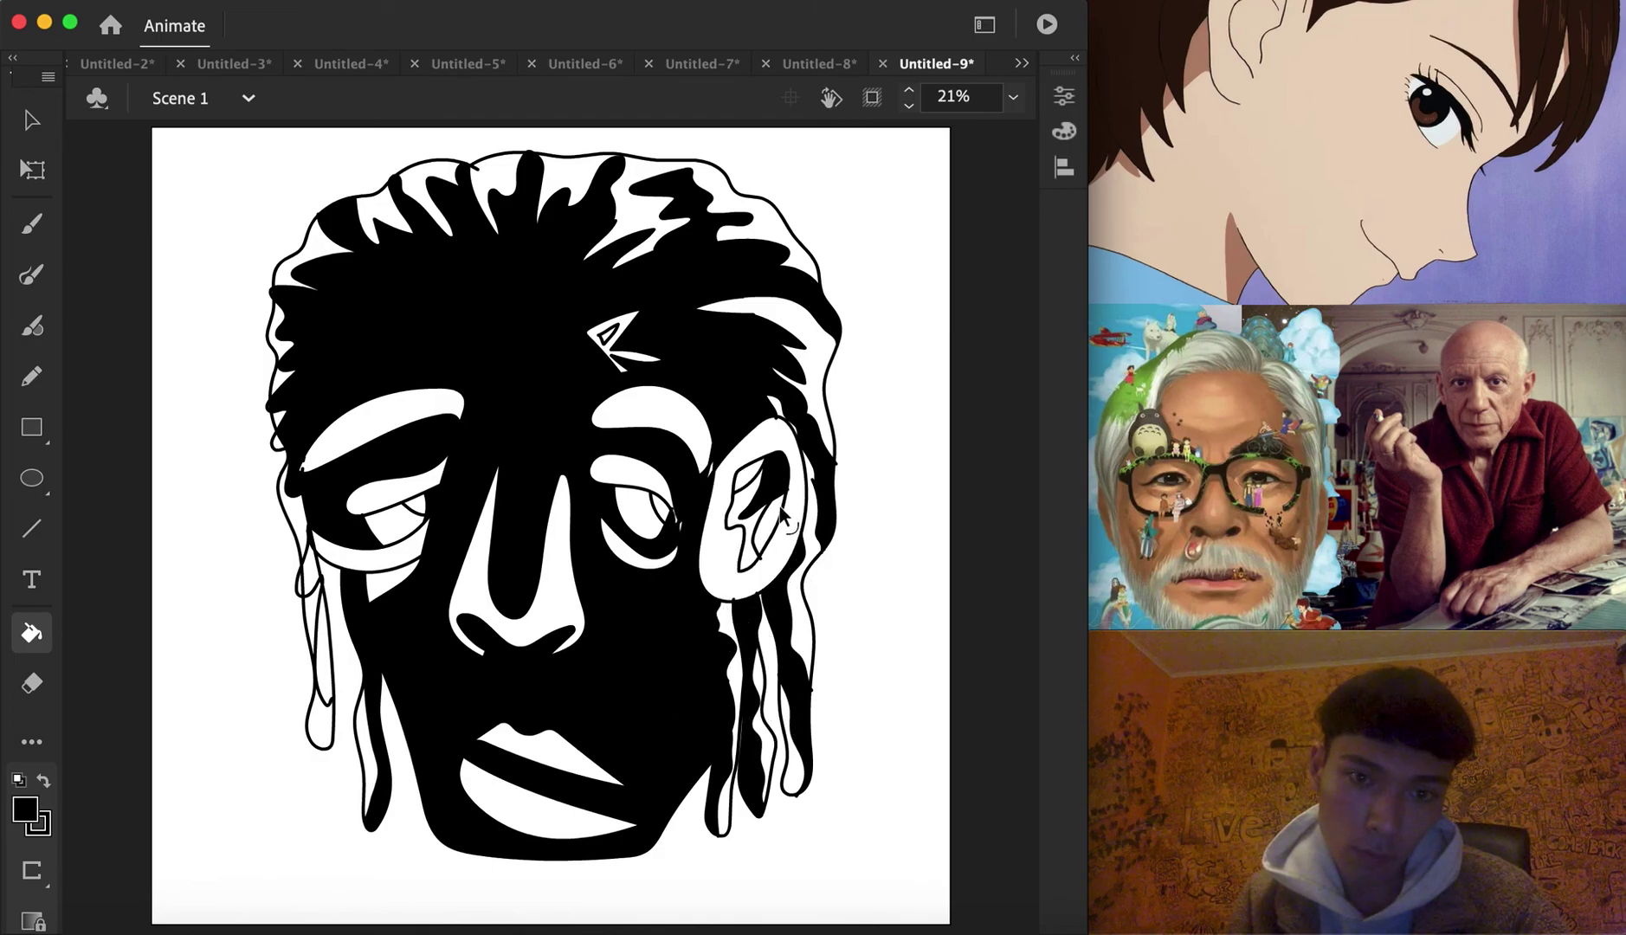
# Fill the outer part of the right-hand ear, the outer left-hand strands and the forehead mark's inner triangle with black
pyautogui.click(719, 573)
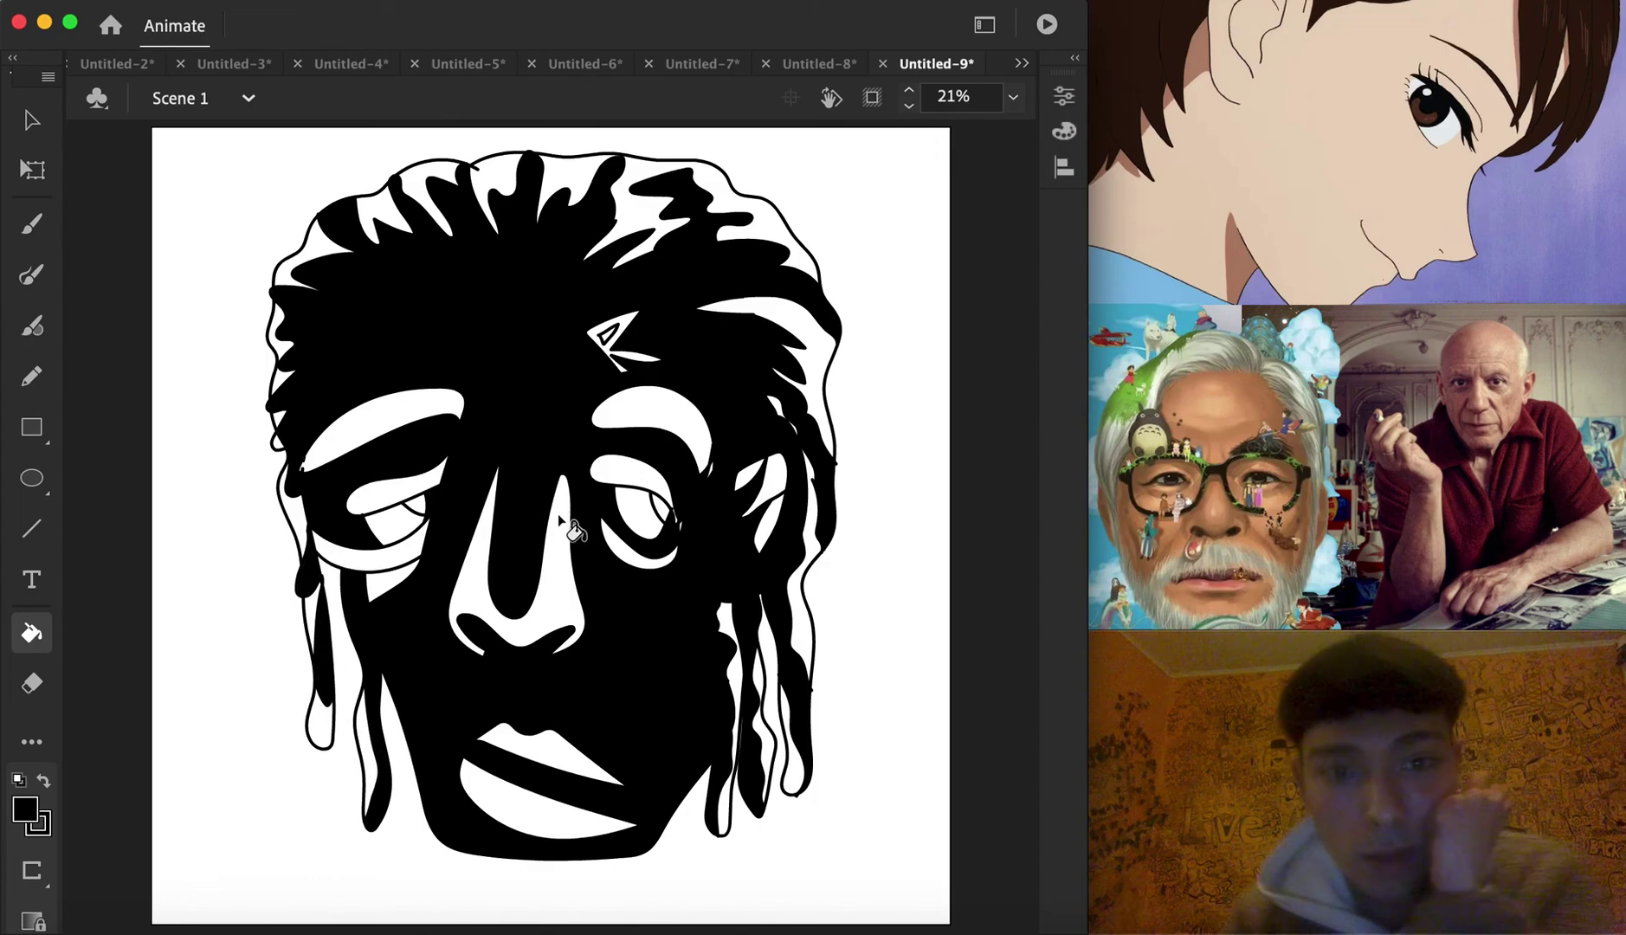
pyautogui.click(609, 336)
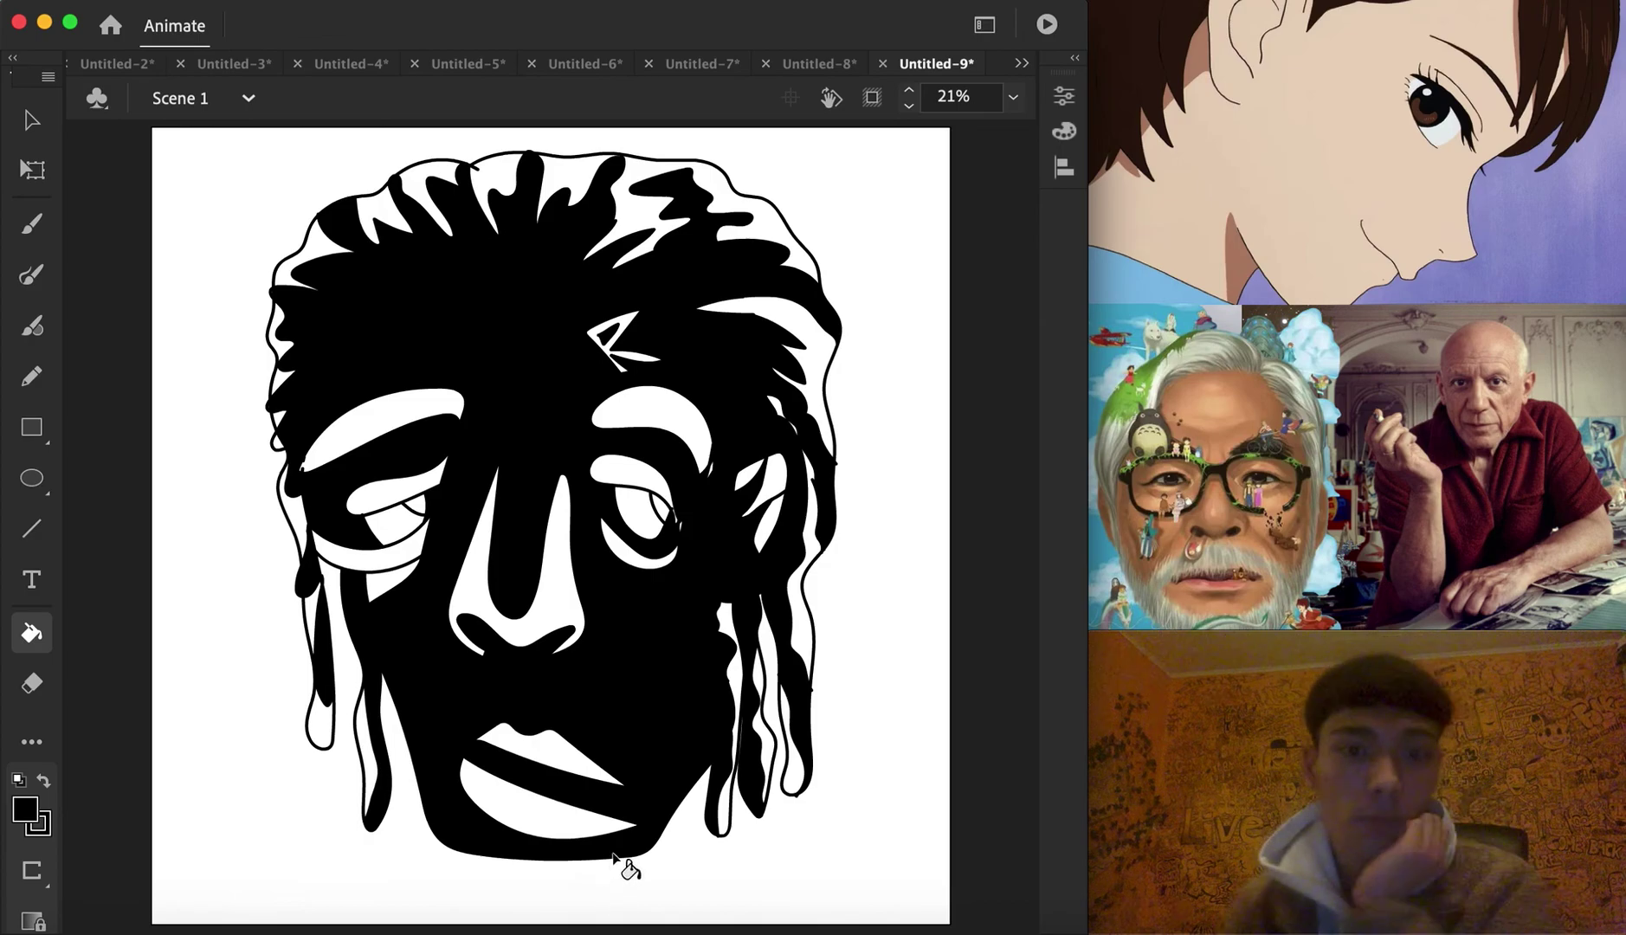